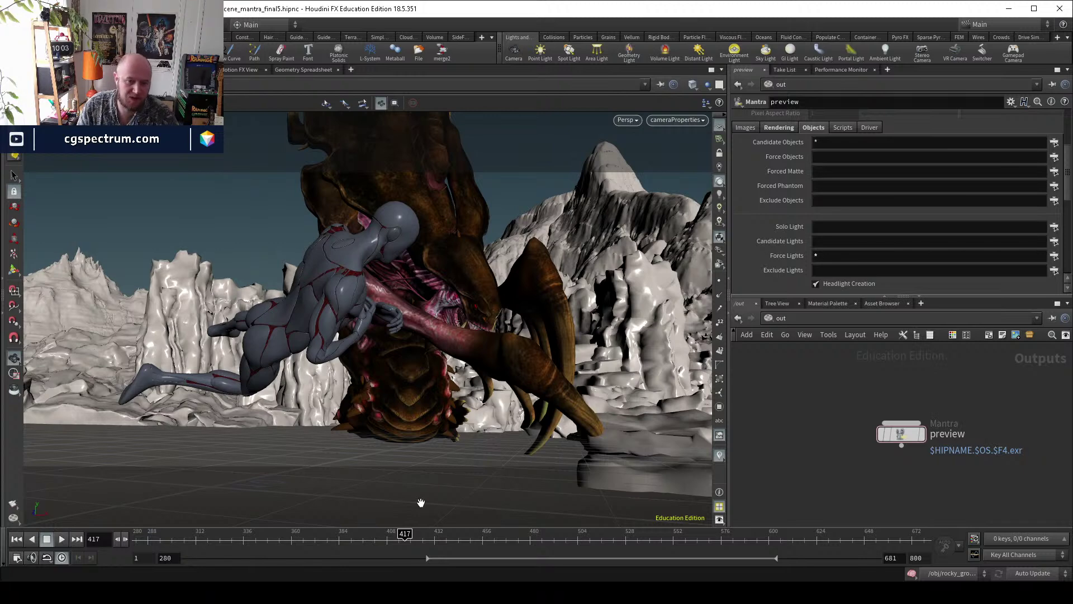
Go to the object network and select the sunlight1 and skylight1 lights.
{"action": "left_click", "coordinate": [781, 319]}
{"action": "left_click", "coordinate": [797, 370]}
{"action": "scroll", "coordinate": [765, 409], "scroll_direction": "down", "scroll_amount": 5}
{"action": "middle_click_drag", "start_coordinate": [731, 434], "coordinate": [808, 408]}
{"action": "left_click", "coordinate": [807, 408]}
{"action": "middle_click_drag", "start_coordinate": [771, 439], "coordinate": [823, 409]}
{"action": "left_click_drag", "start_coordinate": [840, 411], "coordinate": [760, 473]}
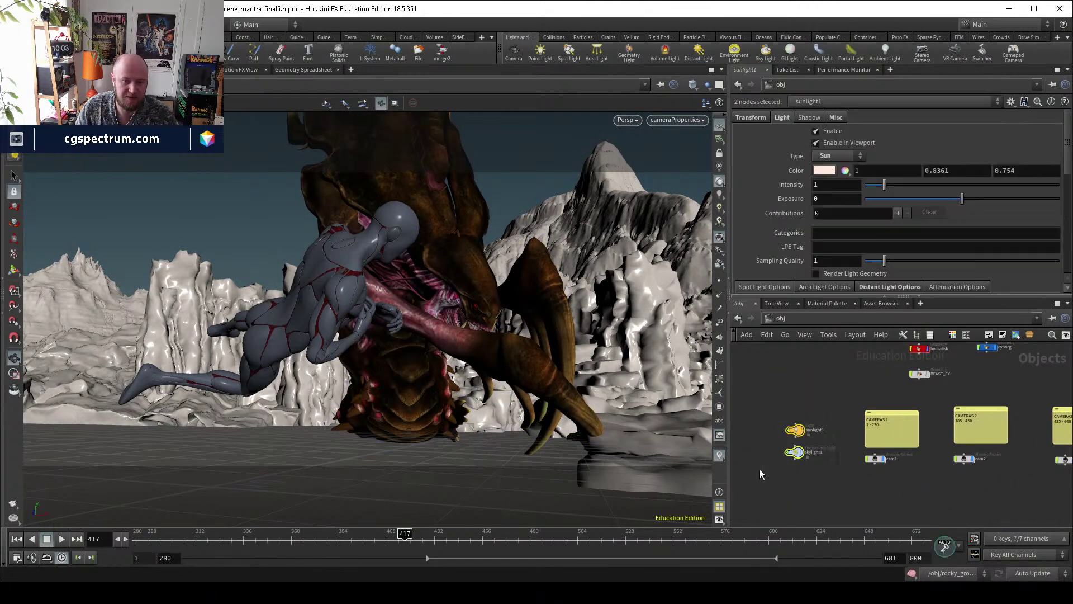
Return to the out network and bring the preview Mantra node into view.
{"action": "left_click", "coordinate": [793, 319]}
{"action": "left_click", "coordinate": [814, 377]}
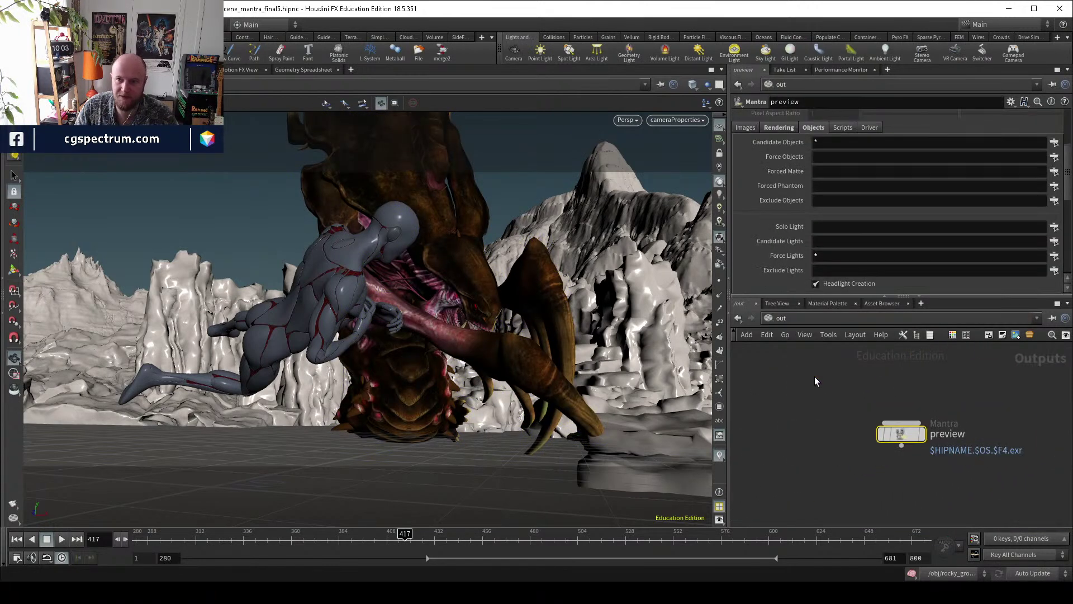
{"action": "left_click_drag", "start_coordinate": [841, 413], "coordinate": [899, 435]}
{"action": "left_click", "coordinate": [971, 481]}
{"action": "middle_click_drag", "start_coordinate": [984, 475], "coordinate": [944, 469]}
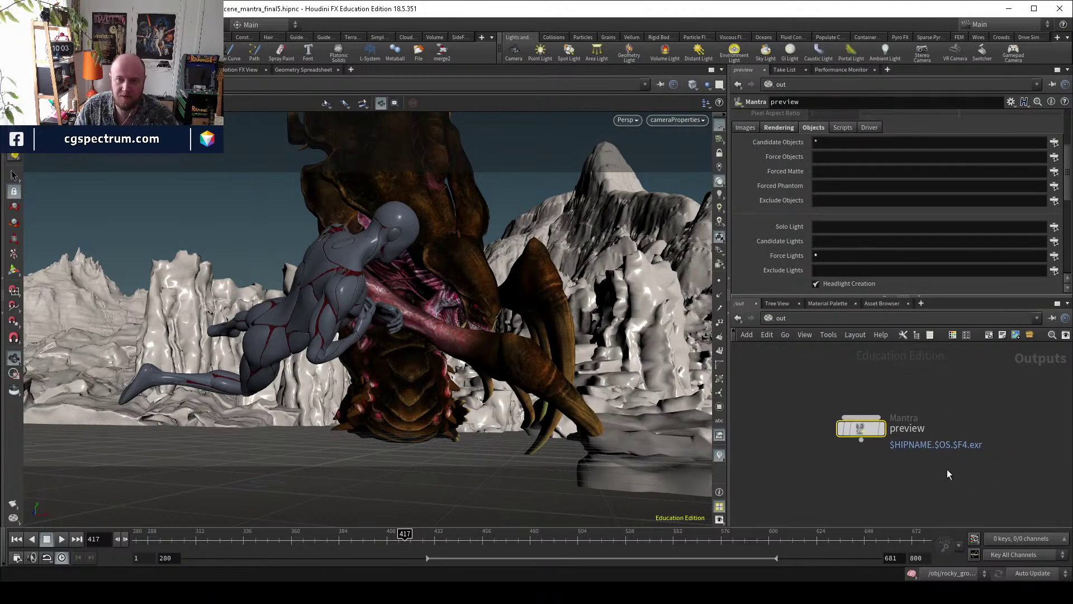
{"action": "scroll", "coordinate": [953, 451], "scroll_direction": "down", "scroll_amount": 2}
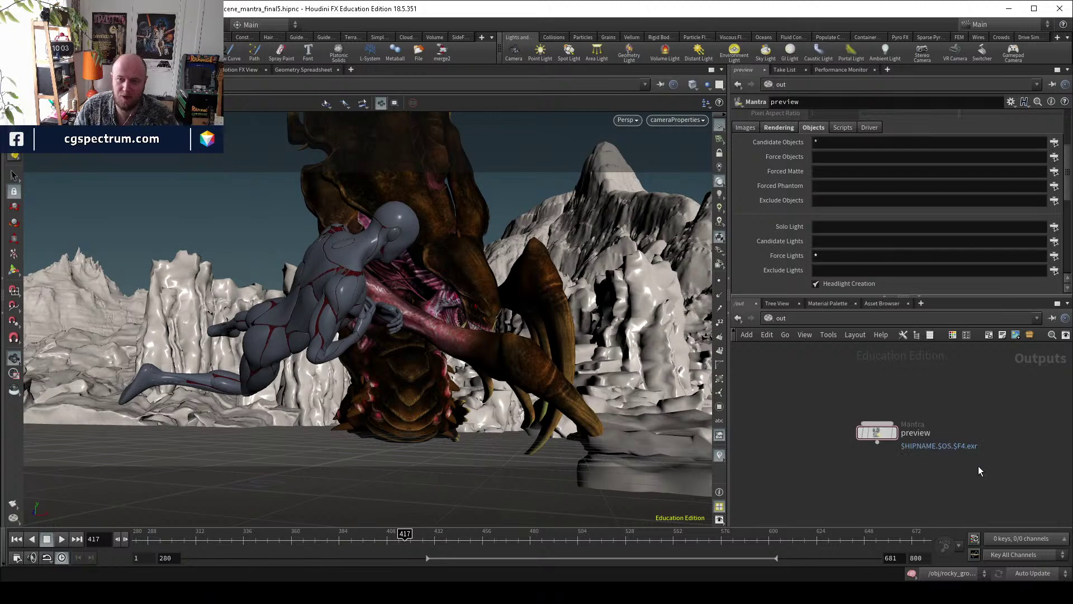
{"action": "middle_click_drag", "start_coordinate": [969, 465], "coordinate": [928, 454]}
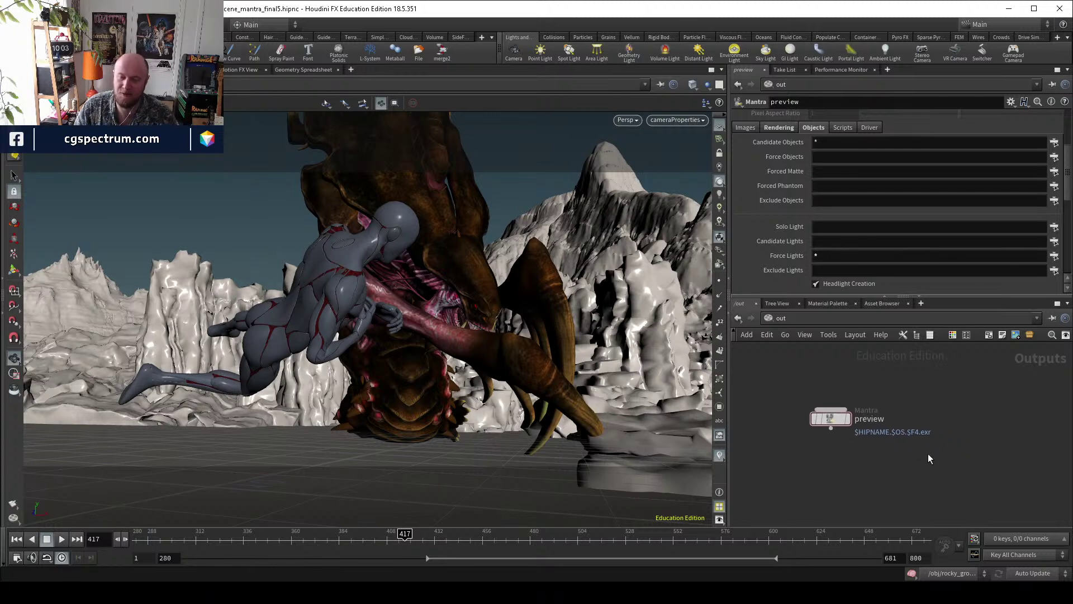
{"action": "left_click_drag", "start_coordinate": [927, 448], "coordinate": [784, 380]}
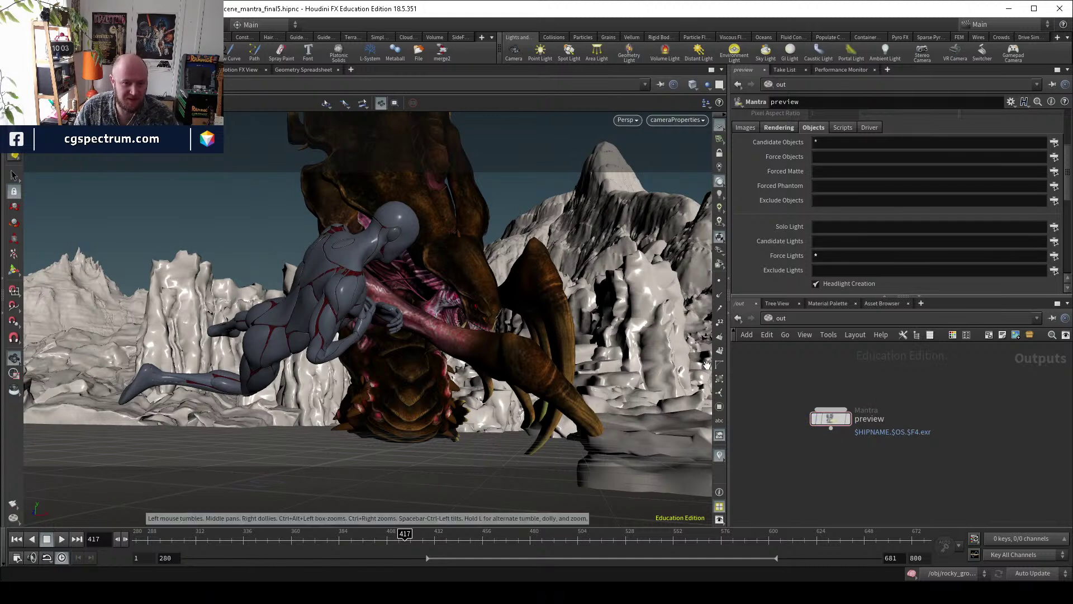
View the whole terrain outside the camera, and look through cam1/CAM01_RENDER/cameraProperties again.
{"action": "scroll", "coordinate": [436, 316], "scroll_direction": "down", "scroll_amount": 15}
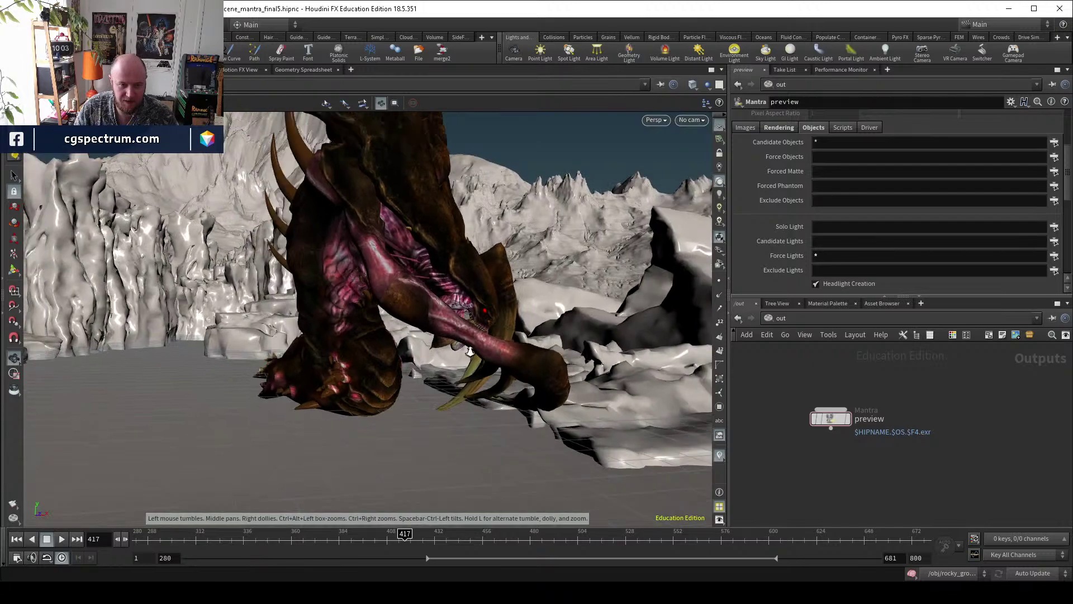
{"action": "left_click_drag", "start_coordinate": [477, 358], "coordinate": [488, 393]}
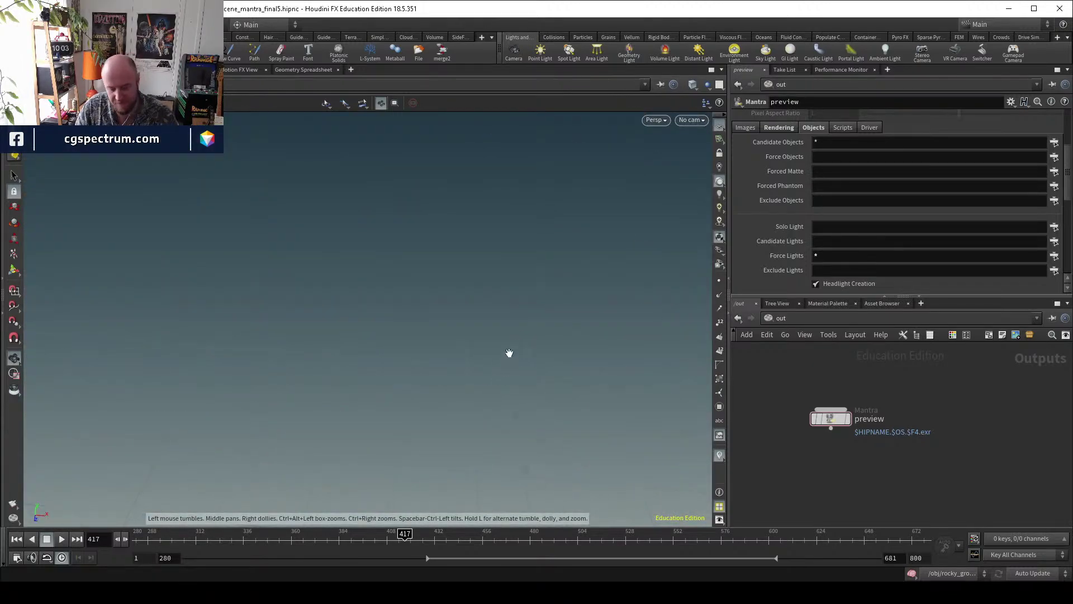
{"action": "key", "text": "g"}
{"action": "left_click_drag", "start_coordinate": [453, 360], "coordinate": [341, 357]}
{"action": "right_click_drag", "start_coordinate": [341, 358], "coordinate": [524, 356]}
{"action": "left_click", "coordinate": [692, 119]}
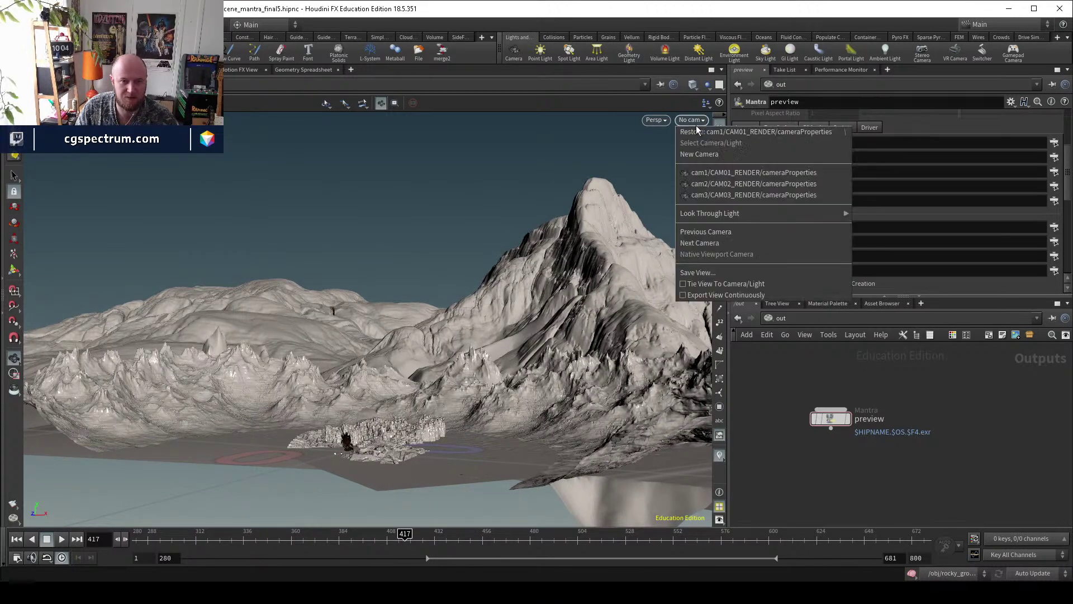
{"action": "left_click", "coordinate": [719, 173]}
Scrub through the character animation and set the current frame to 480.
{"action": "mouse_move", "coordinate": [455, 543]}
{"action": "left_mouse_down"}
{"action": "mouse_move", "coordinate": [474, 537]}
{"action": "mouse_move", "coordinate": [233, 534]}
{"action": "mouse_move", "coordinate": [252, 518]}
{"action": "mouse_move", "coordinate": [400, 514]}
{"action": "mouse_move", "coordinate": [409, 492]}
{"action": "mouse_move", "coordinate": [416, 512]}
{"action": "mouse_move", "coordinate": [287, 504]}
{"action": "mouse_move", "coordinate": [354, 500]}
{"action": "mouse_move", "coordinate": [402, 501]}
{"action": "mouse_move", "coordinate": [272, 511]}
{"action": "mouse_move", "coordinate": [474, 508]}
{"action": "mouse_move", "coordinate": [219, 498]}
{"action": "mouse_move", "coordinate": [418, 496]}
{"action": "mouse_move", "coordinate": [239, 493]}
{"action": "mouse_move", "coordinate": [353, 498]}
{"action": "left_mouse_up"}
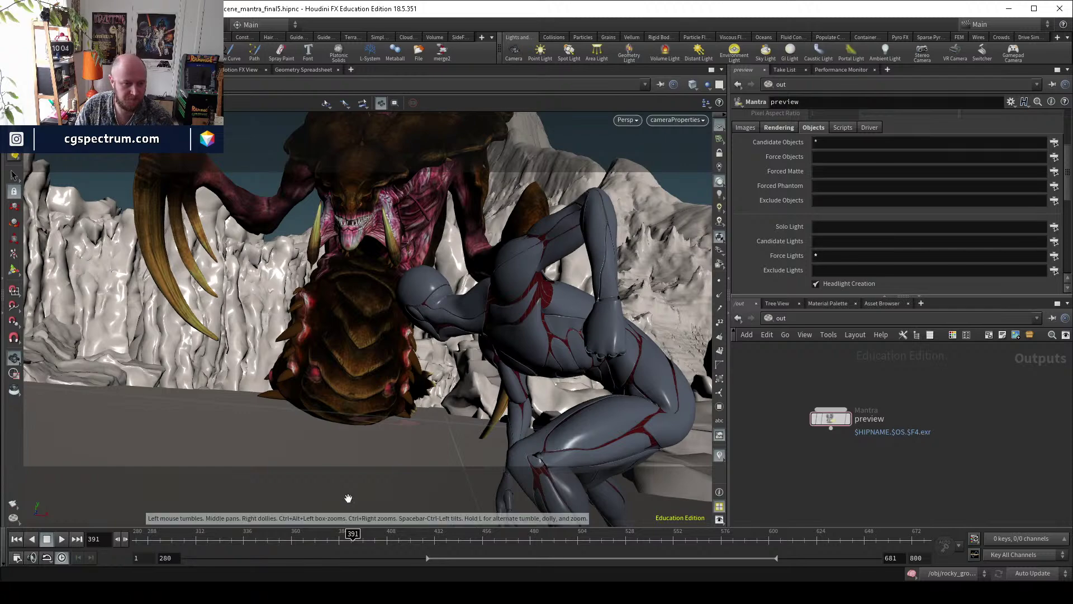
{"action": "left_click_drag", "start_coordinate": [374, 542], "coordinate": [579, 548]}
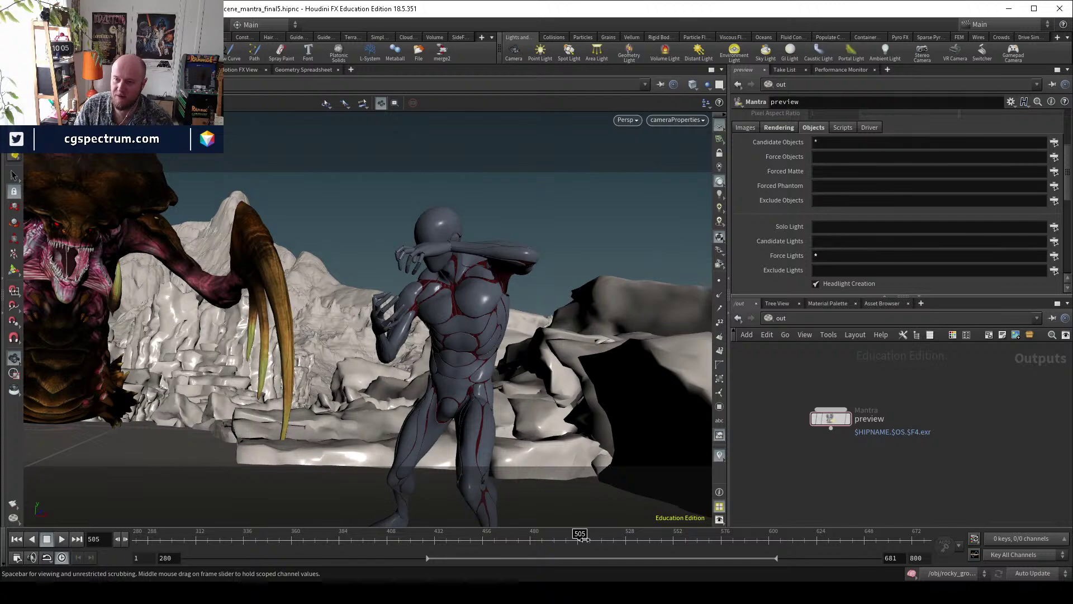
{"action": "left_click_drag", "start_coordinate": [505, 540], "coordinate": [530, 534]}
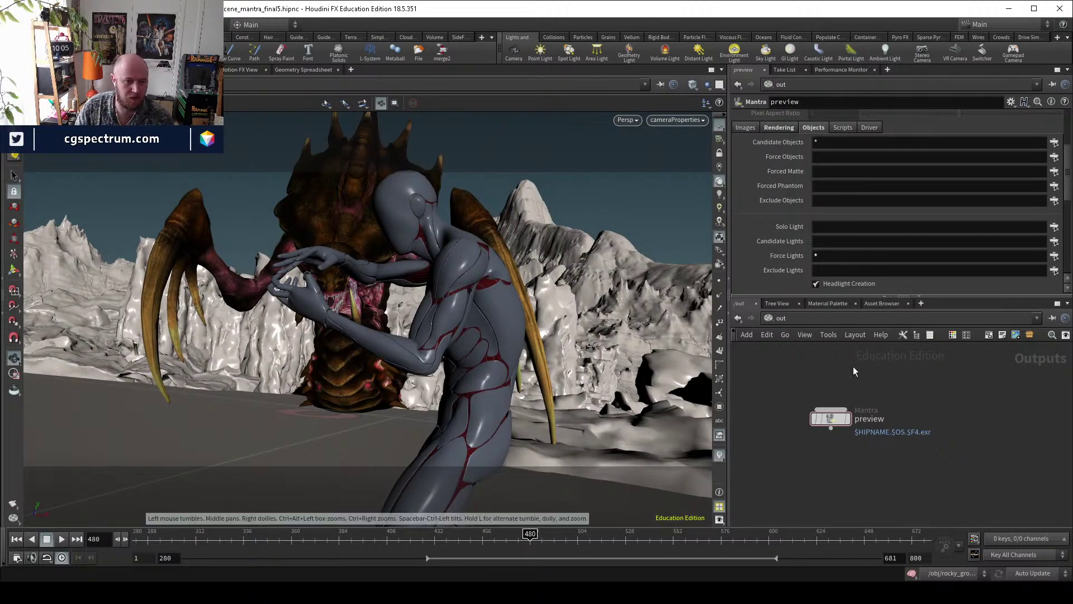
Show the preview node's rendering settings and render frame 480 in the Render View through the CAM01_RENDER camera.
{"action": "key", "text": "alt+9"}
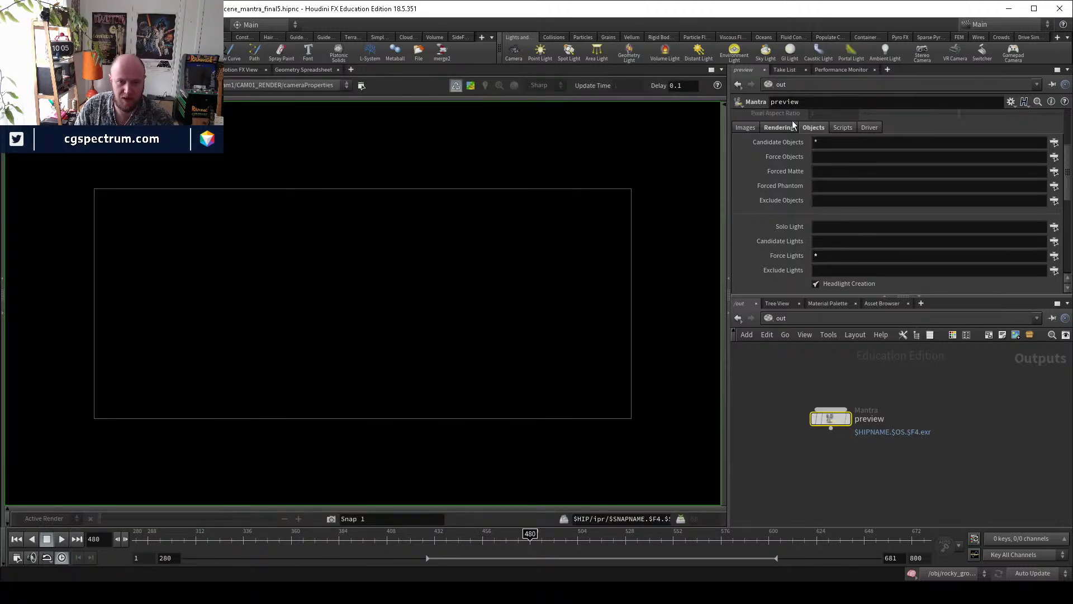
{"action": "left_click", "coordinate": [778, 127]}
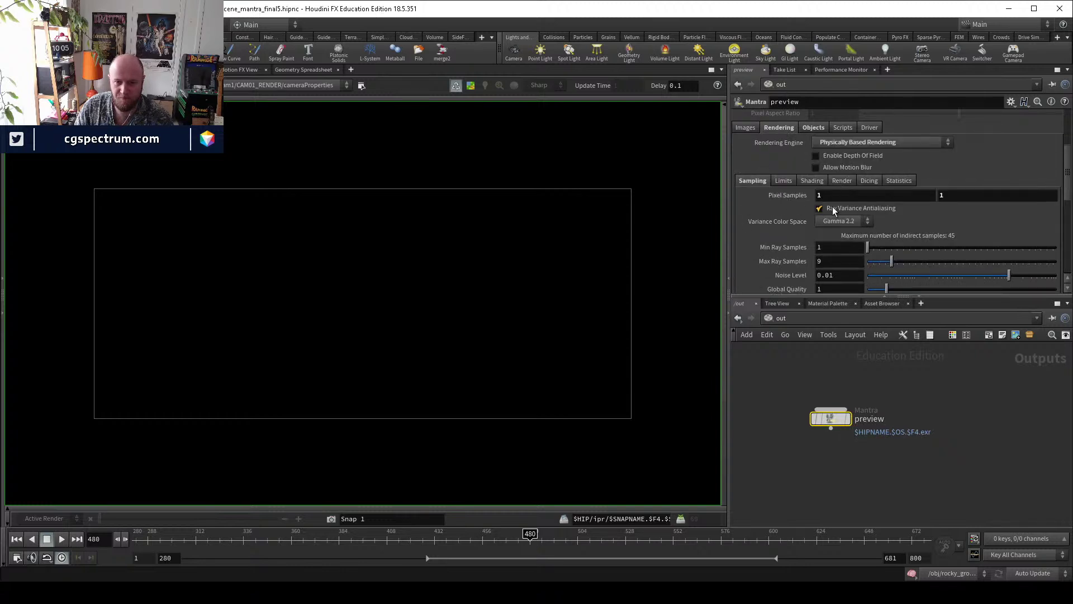
{"action": "left_click", "coordinate": [361, 85]}
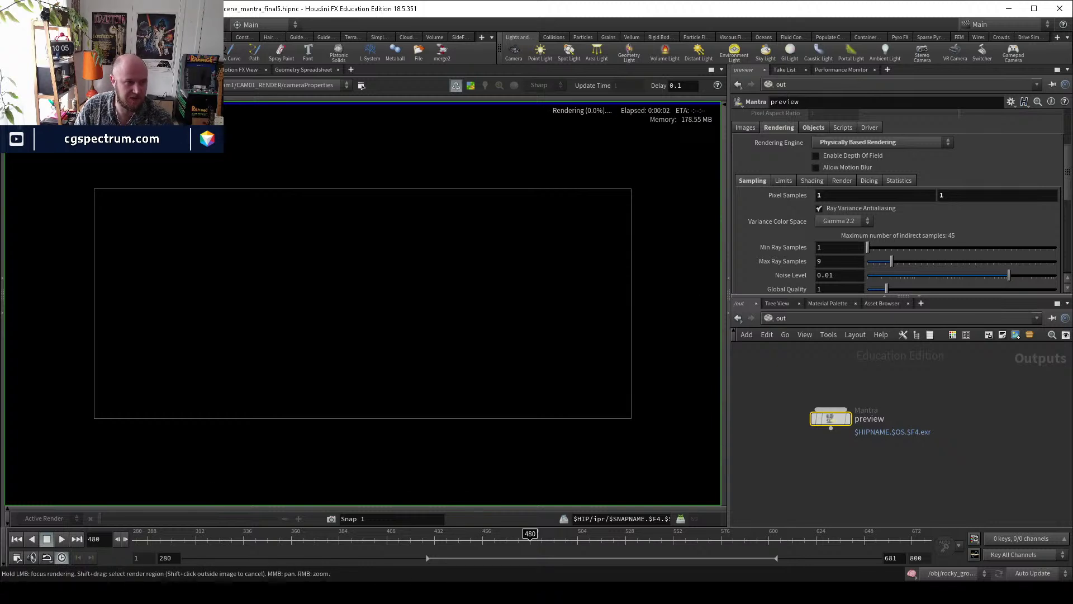
{"action": "scroll", "coordinate": [780, 178], "scroll_direction": "up", "scroll_amount": 6}
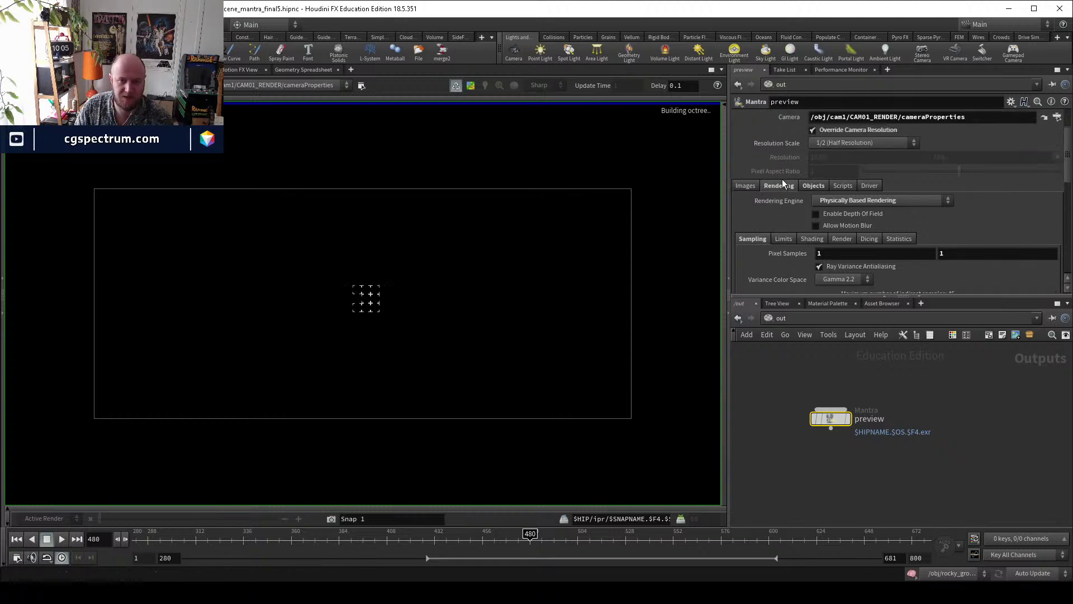
{"action": "middle_click_drag", "start_coordinate": [429, 338], "coordinate": [439, 357]}
{"action": "scroll", "coordinate": [578, 382], "scroll_direction": "up", "scroll_amount": 1}
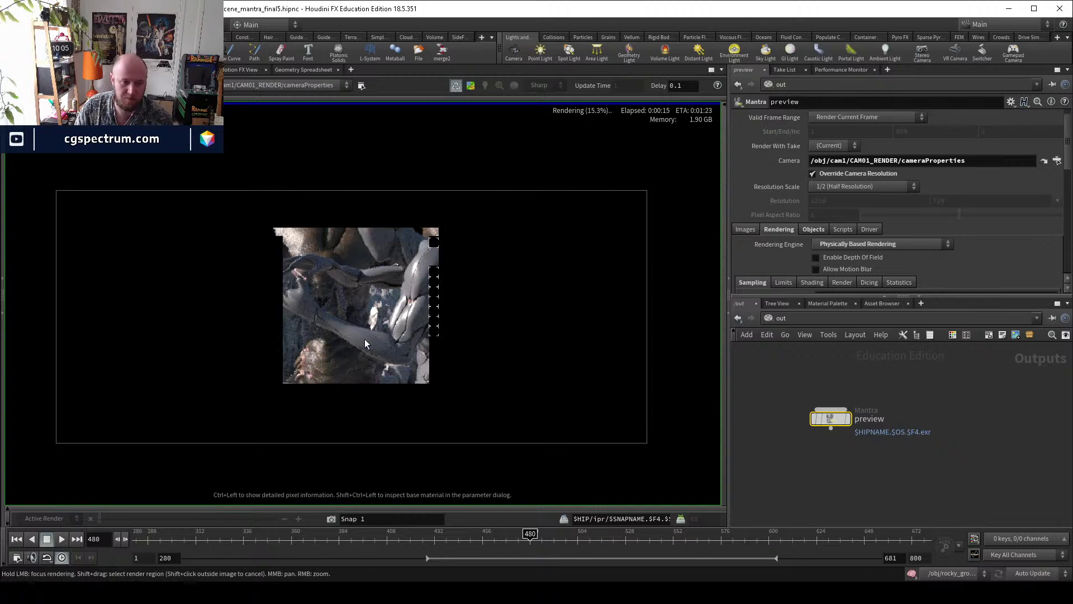
Examine the rendered cyborg, hydralisk and terrain up close for noise and shading quality.
{"action": "scroll", "coordinate": [783, 265], "scroll_direction": "down", "scroll_amount": 2}
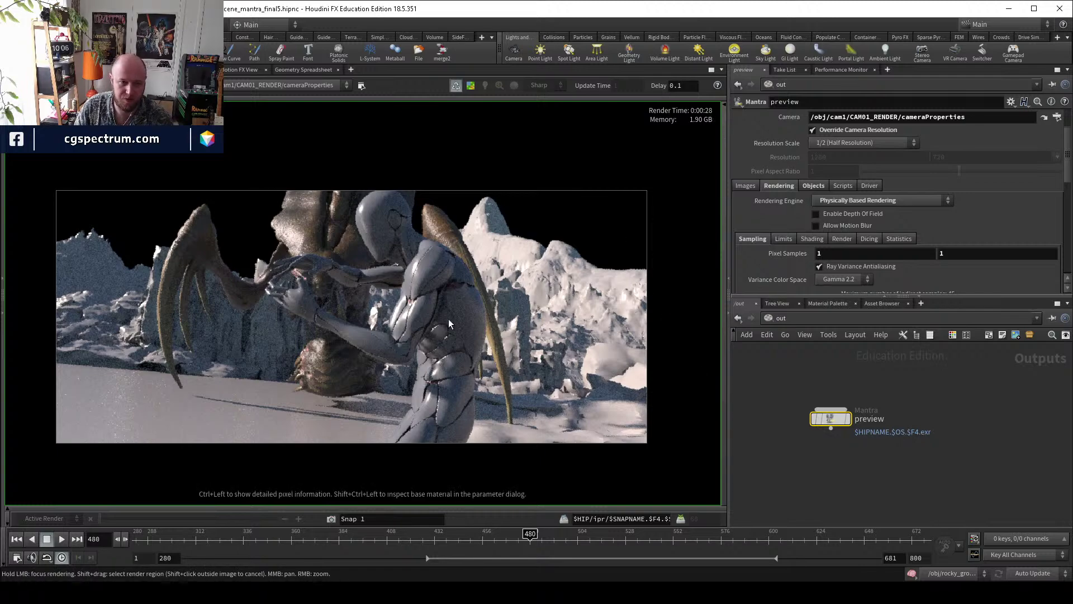
{"action": "scroll", "coordinate": [285, 348], "scroll_direction": "up", "scroll_amount": 2}
{"action": "scroll", "coordinate": [284, 343], "scroll_direction": "up", "scroll_amount": 1}
{"action": "scroll", "coordinate": [355, 323], "scroll_direction": "down", "scroll_amount": 4}
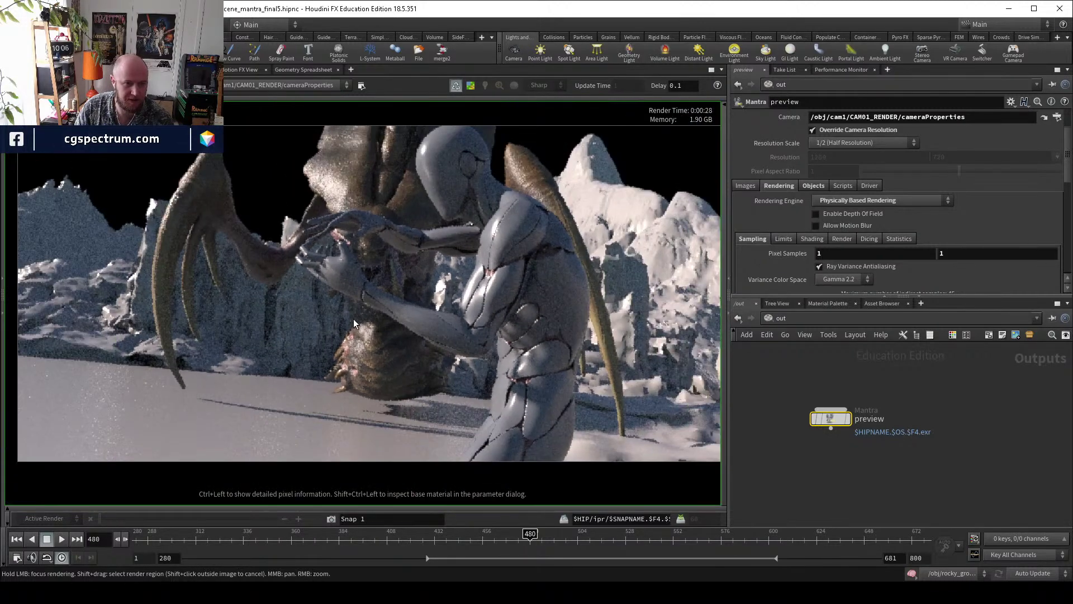
{"action": "scroll", "coordinate": [561, 274], "scroll_direction": "up", "scroll_amount": 1}
{"action": "scroll", "coordinate": [558, 274], "scroll_direction": "down", "scroll_amount": 3}
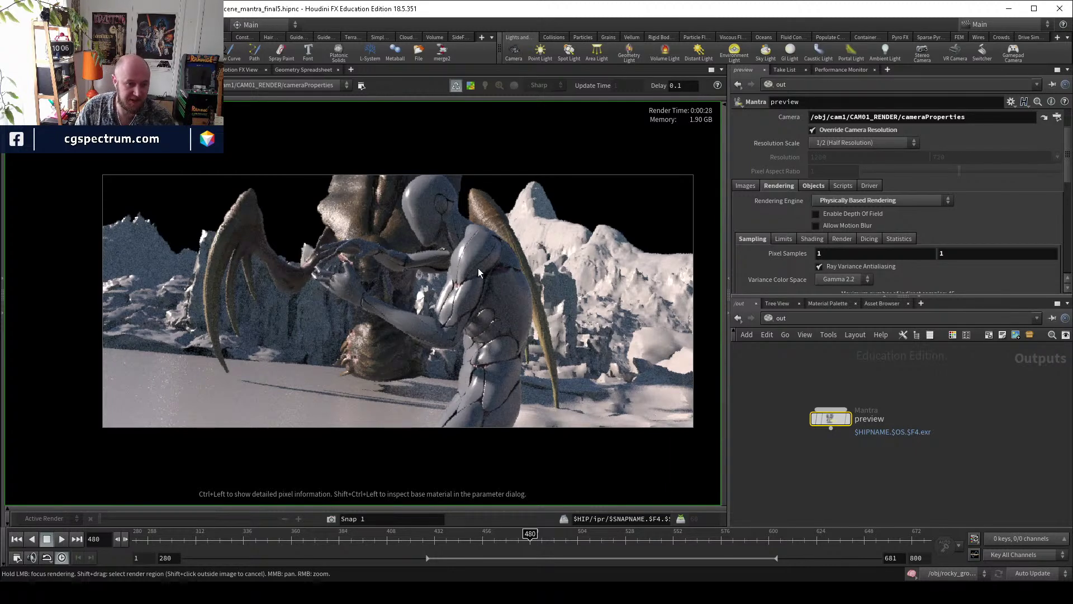
Raise the preview node's Pixel Samples to 4 by 4, examine the cyborg's arm, and reset them to 1 by 1.
{"action": "mouse_move", "coordinate": [794, 261]}
{"action": "middle_mouse_down"}
{"action": "mouse_move", "coordinate": [819, 255]}
{"action": "mouse_move", "coordinate": [789, 255]}
{"action": "middle_mouse_up"}
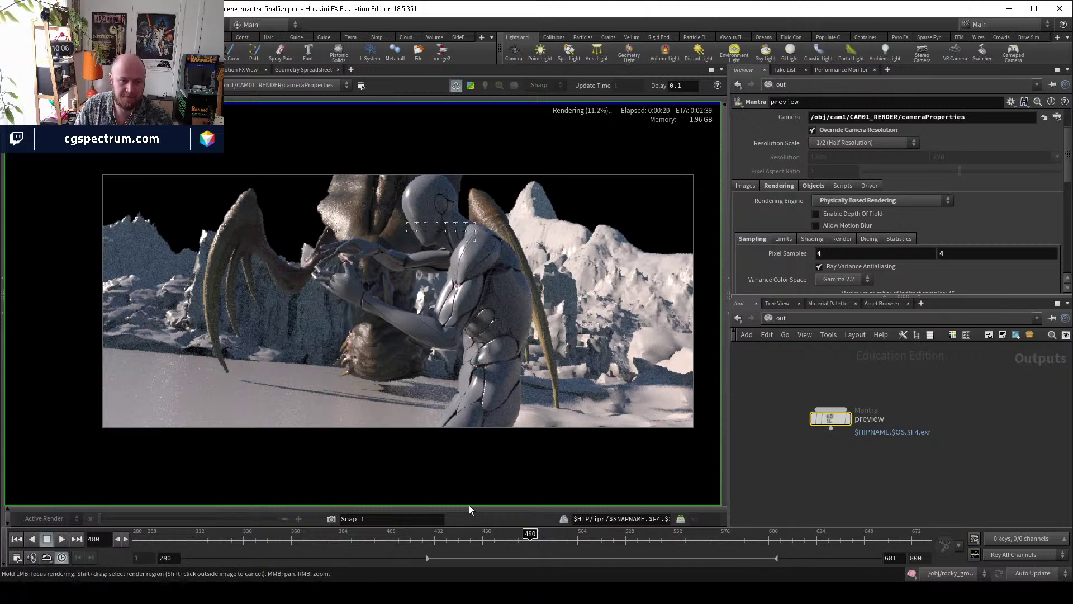
{"action": "scroll", "coordinate": [498, 253], "scroll_direction": "up", "scroll_amount": 5}
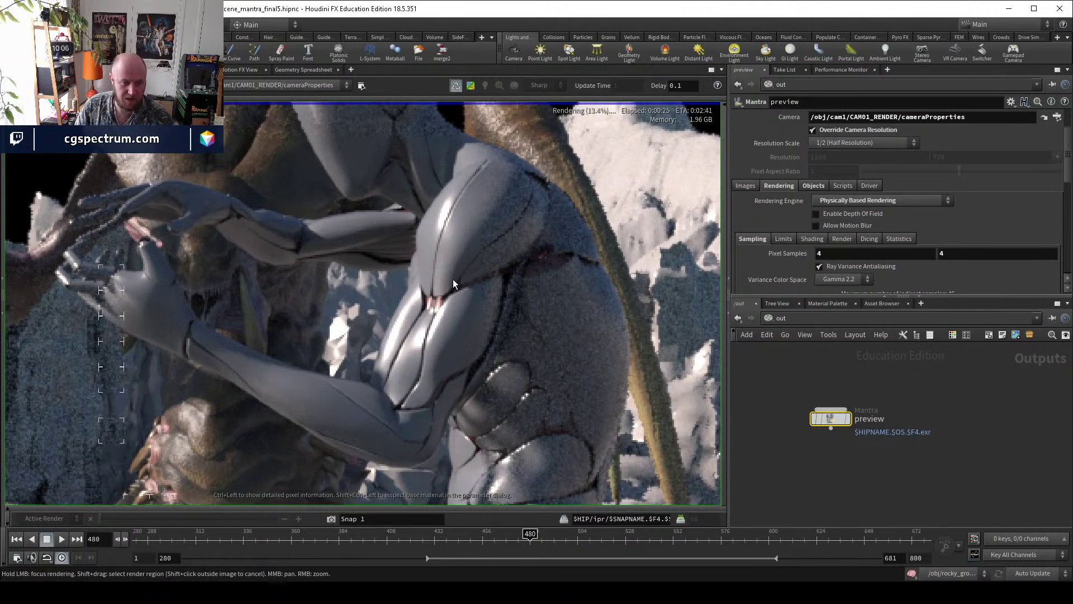
{"action": "scroll", "coordinate": [474, 226], "scroll_direction": "up", "scroll_amount": 2}
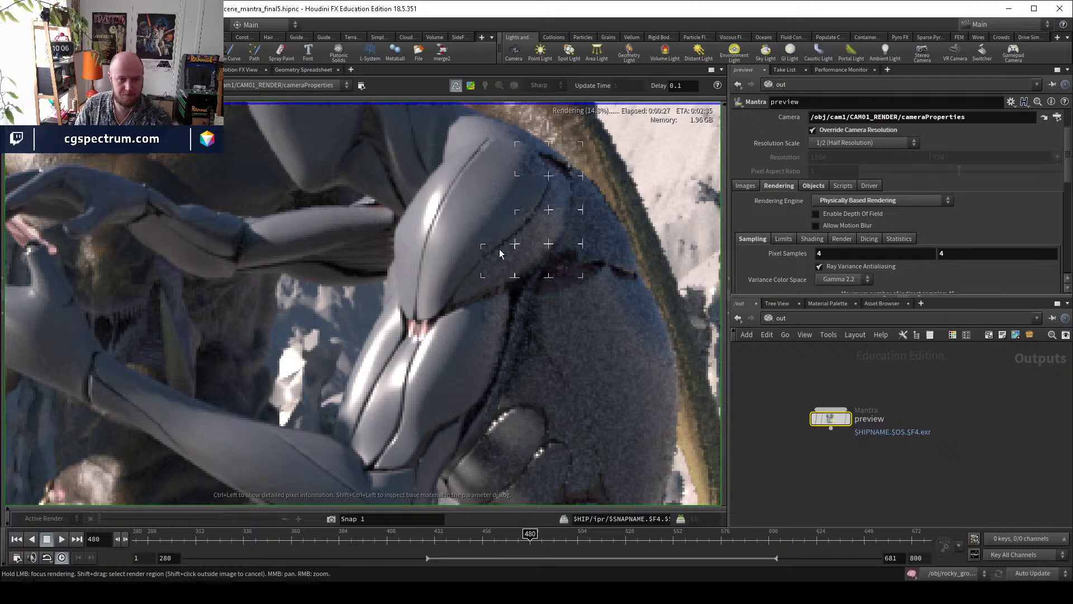
{"action": "scroll", "coordinate": [584, 306], "scroll_direction": "down", "scroll_amount": 6}
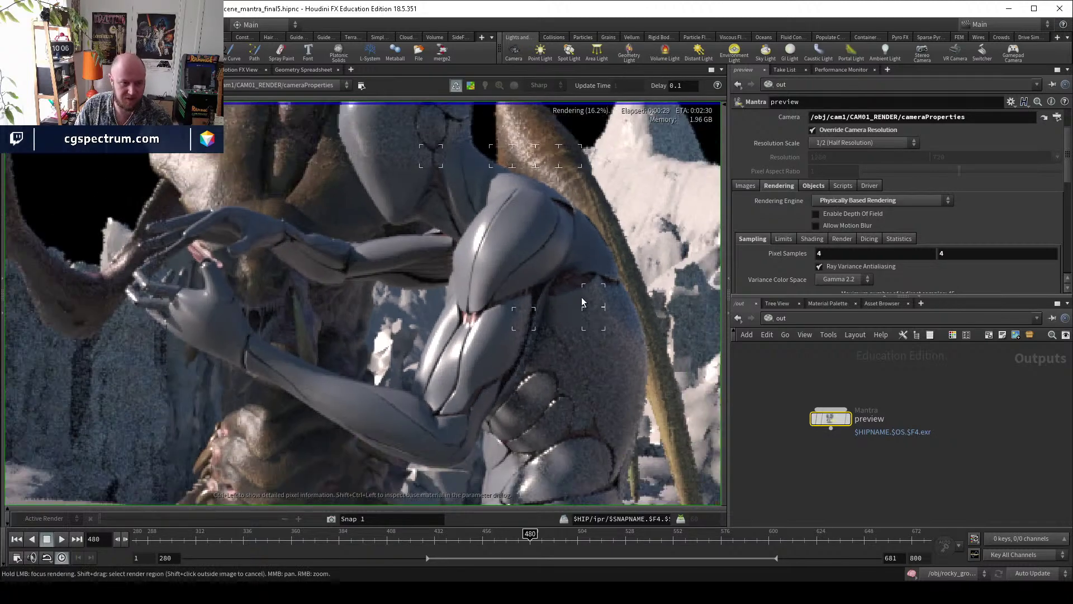
{"action": "scroll", "coordinate": [584, 306], "scroll_direction": "down", "scroll_amount": 4}
{"action": "middle_click_drag", "start_coordinate": [793, 257], "coordinate": [769, 257]}
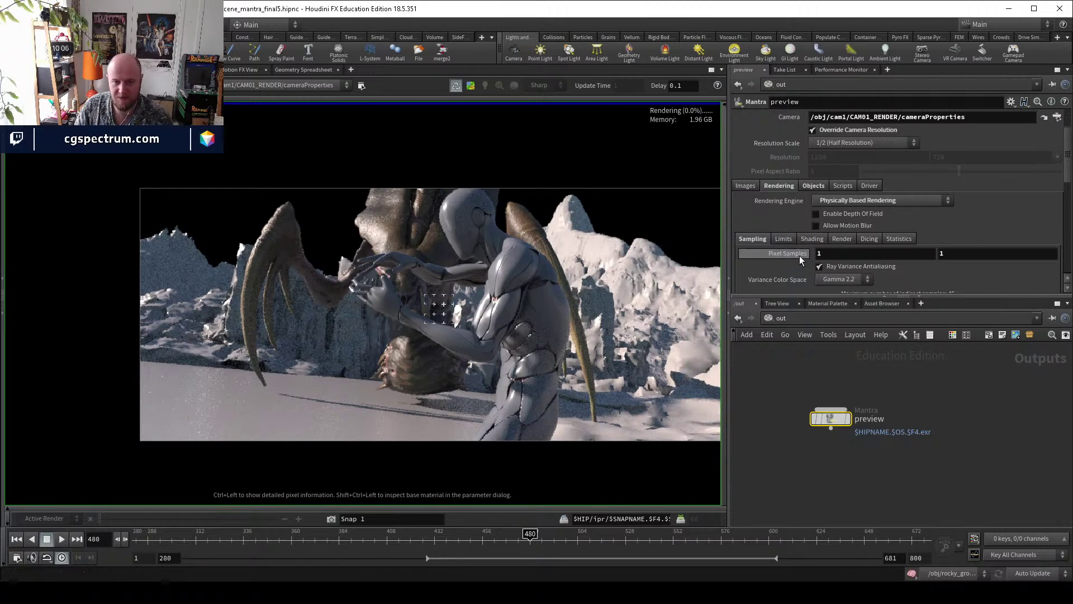
{"action": "middle_click_drag", "start_coordinate": [589, 309], "coordinate": [553, 322]}
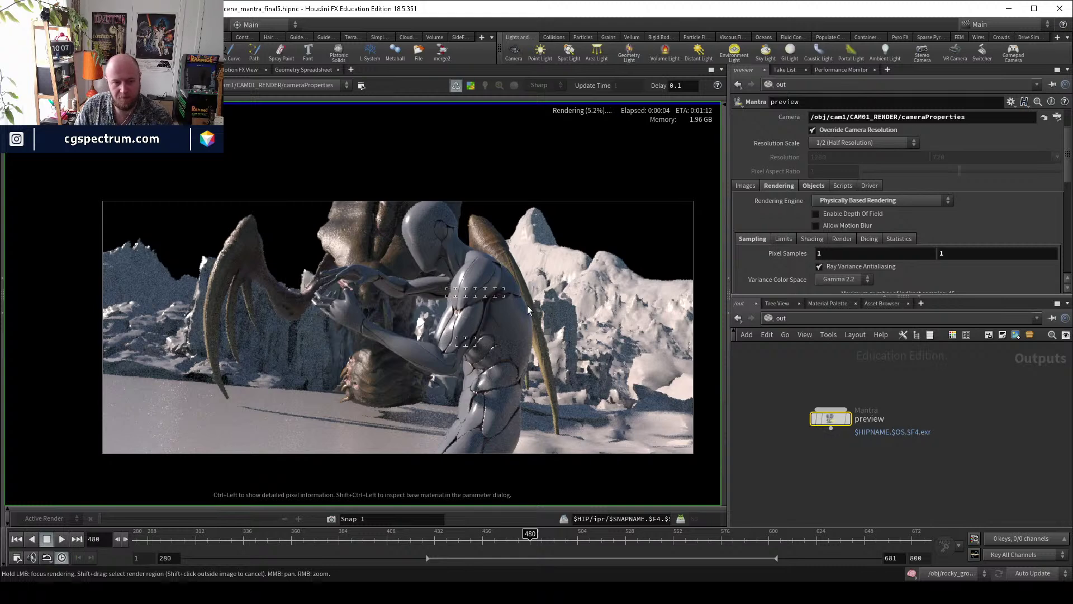
Select the skylight1 environment light in the object network and examine the Sun and Sky settings of its environment map.
{"action": "left_click", "coordinate": [807, 320]}
{"action": "left_click", "coordinate": [816, 418]}
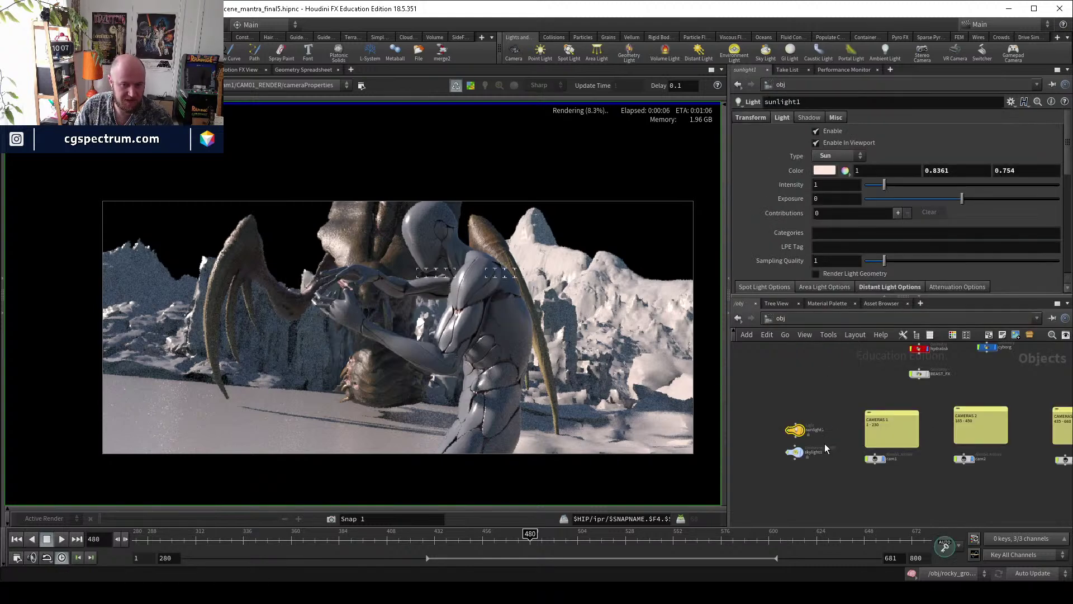
{"action": "scroll", "coordinate": [844, 446], "scroll_direction": "up", "scroll_amount": 3}
{"action": "left_click", "coordinate": [848, 455], "text": "shift"}
{"action": "left_click", "coordinate": [847, 454]}
{"action": "scroll", "coordinate": [791, 236], "scroll_direction": "down", "scroll_amount": 1}
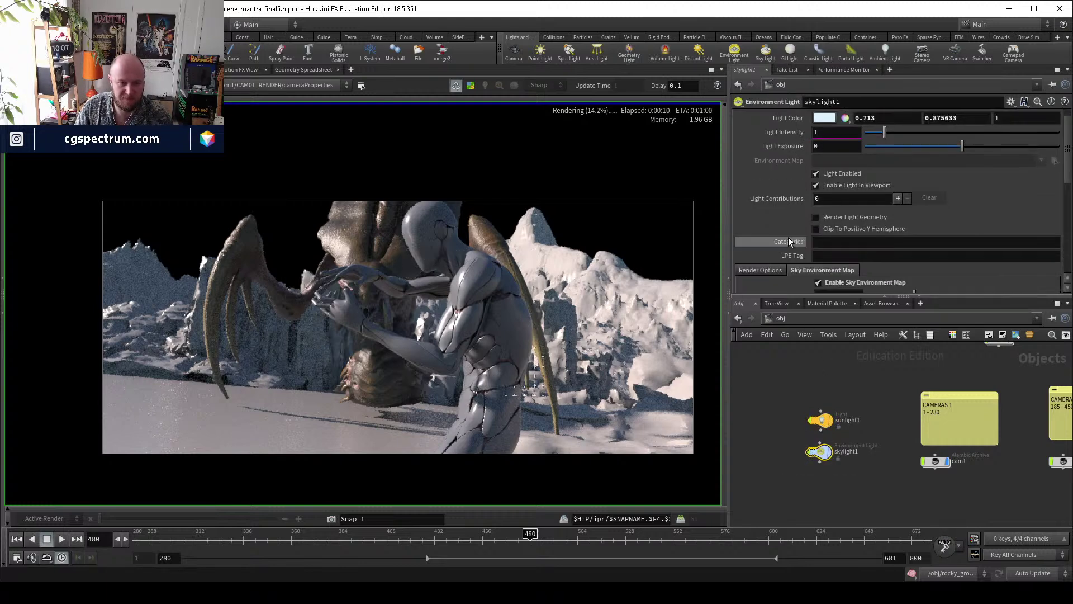
{"action": "scroll", "coordinate": [790, 241], "scroll_direction": "down", "scroll_amount": 4}
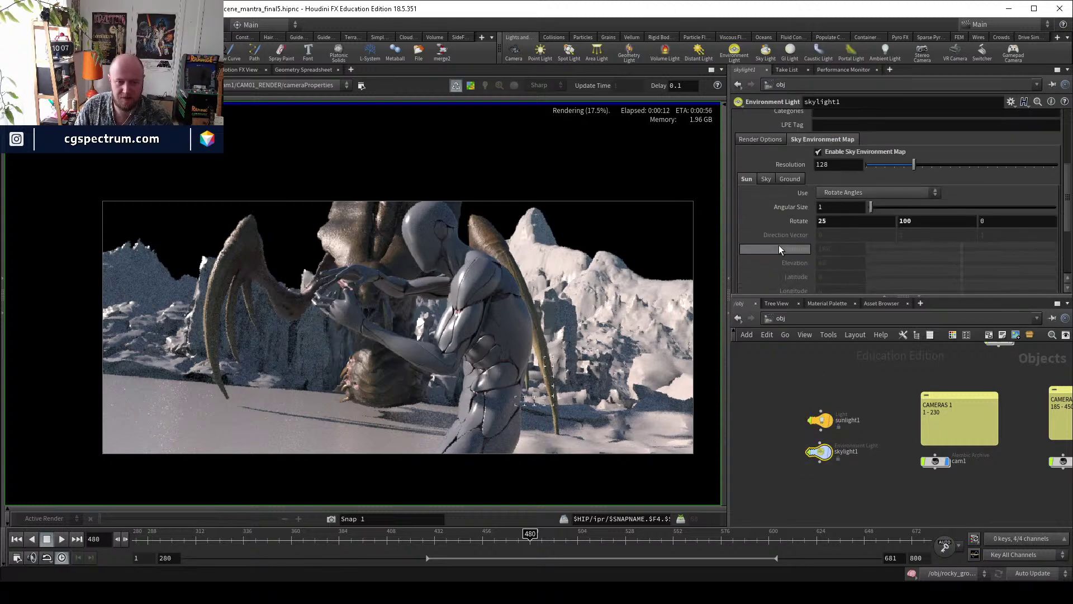
{"action": "scroll", "coordinate": [779, 246], "scroll_direction": "up", "scroll_amount": 3}
{"action": "left_click", "coordinate": [764, 223]}
{"action": "scroll", "coordinate": [764, 242], "scroll_direction": "down", "scroll_amount": 5}
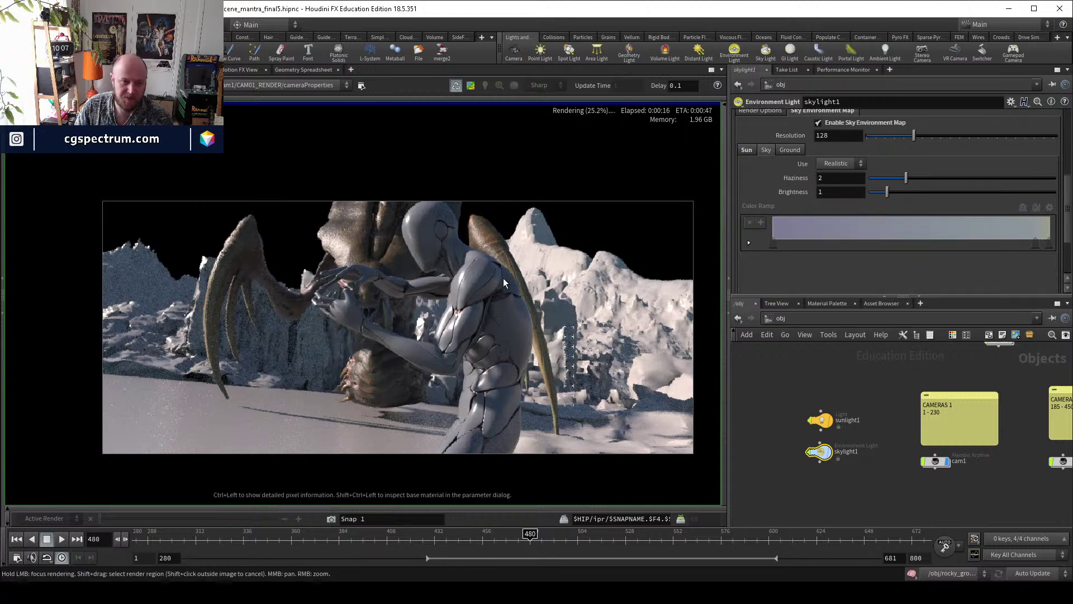
{"action": "left_click", "coordinate": [787, 474]}
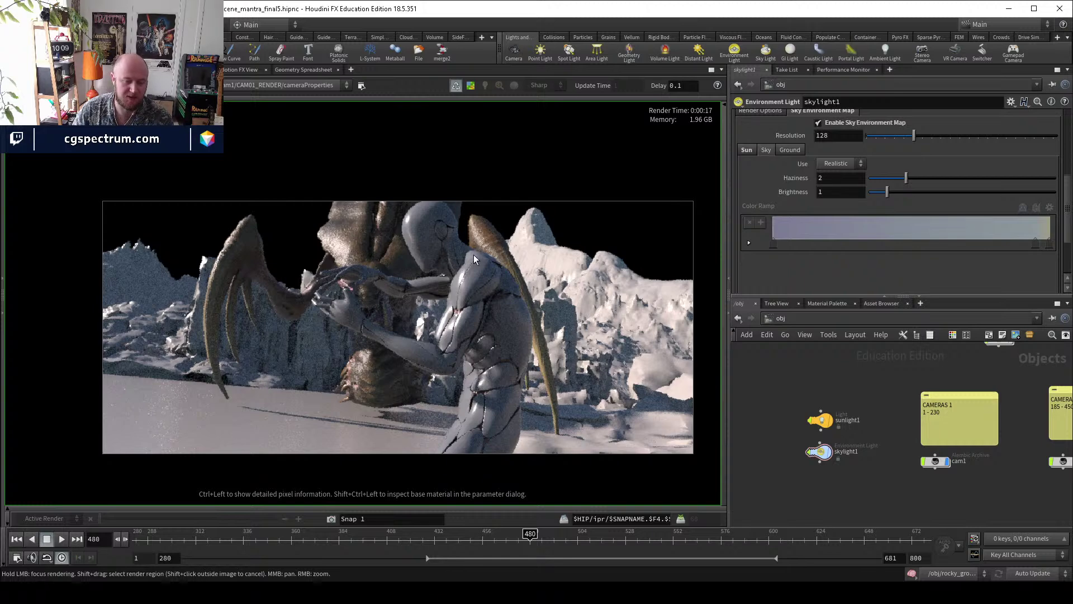
Hide the hydralisk object in the CHARACTERS group of the object network.
{"action": "middle_click_drag", "start_coordinate": [827, 379], "coordinate": [760, 425]}
{"action": "middle_click_drag", "start_coordinate": [880, 418], "coordinate": [799, 454]}
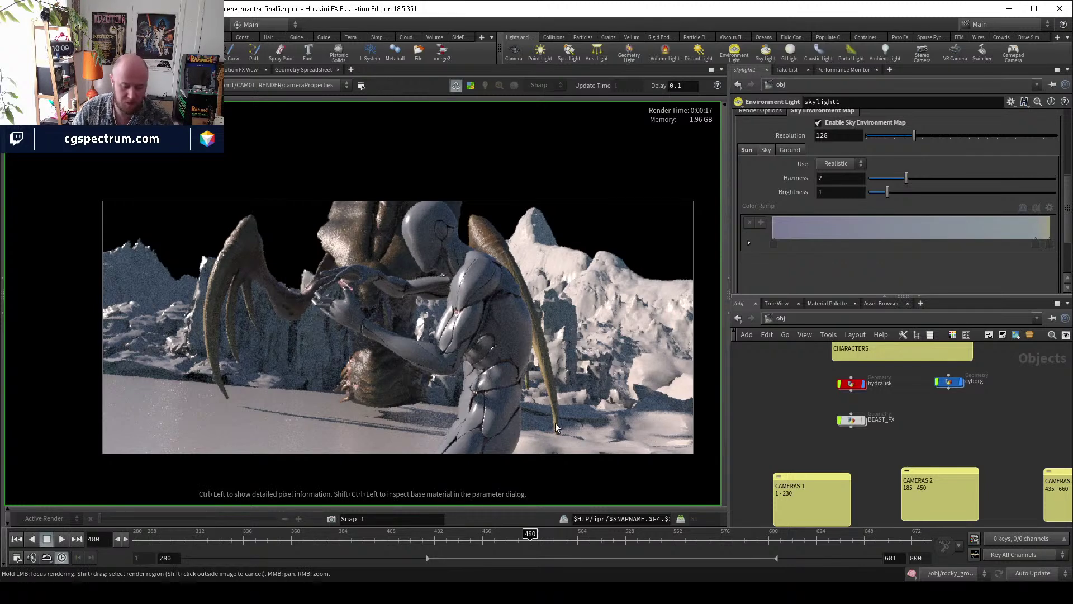
{"action": "middle_click_drag", "start_coordinate": [984, 427], "coordinate": [957, 434]}
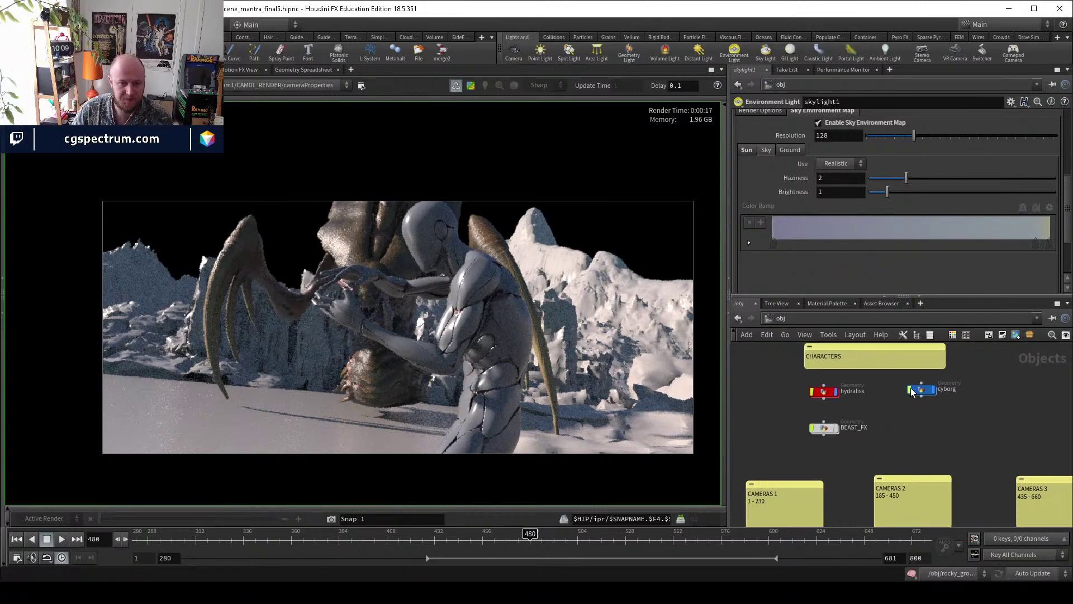
{"action": "left_click", "coordinate": [836, 391]}
Select the five environment objects bg_mountain, big_mountain, left_terrain, rocks and mountain_outer, and hide them together.
{"action": "middle_click_drag", "start_coordinate": [878, 418], "coordinate": [874, 470]}
{"action": "scroll", "coordinate": [875, 470], "scroll_direction": "down", "scroll_amount": 2}
{"action": "scroll", "coordinate": [874, 468], "scroll_direction": "down", "scroll_amount": 1}
{"action": "middle_click_drag", "start_coordinate": [932, 379], "coordinate": [865, 479]}
{"action": "scroll", "coordinate": [861, 454], "scroll_direction": "up", "scroll_amount": 3}
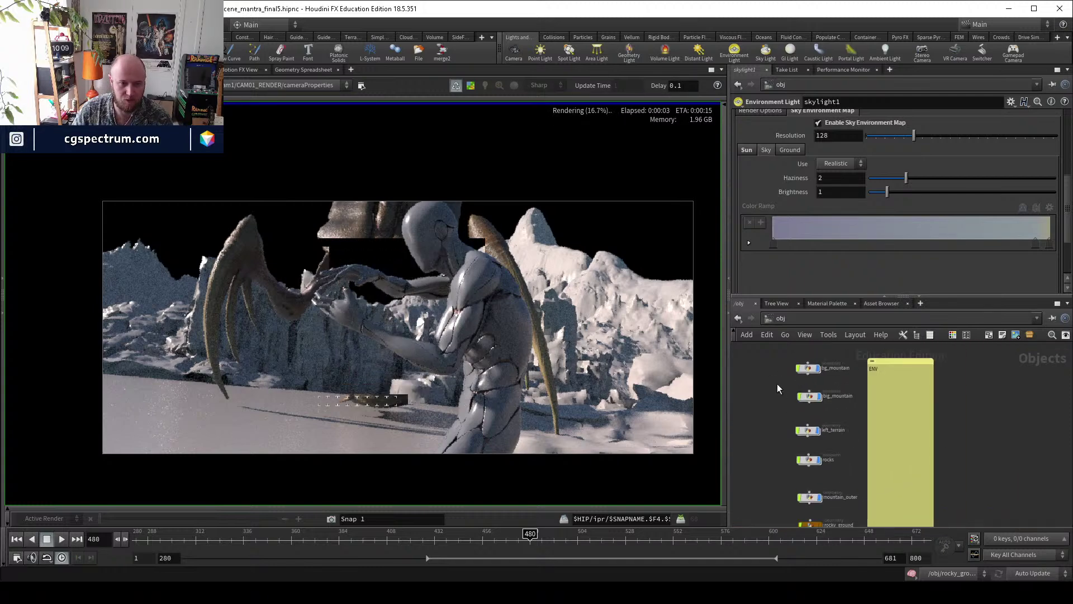
{"action": "left_click_drag", "start_coordinate": [769, 346], "coordinate": [823, 499]}
{"action": "left_click", "coordinate": [819, 497]}
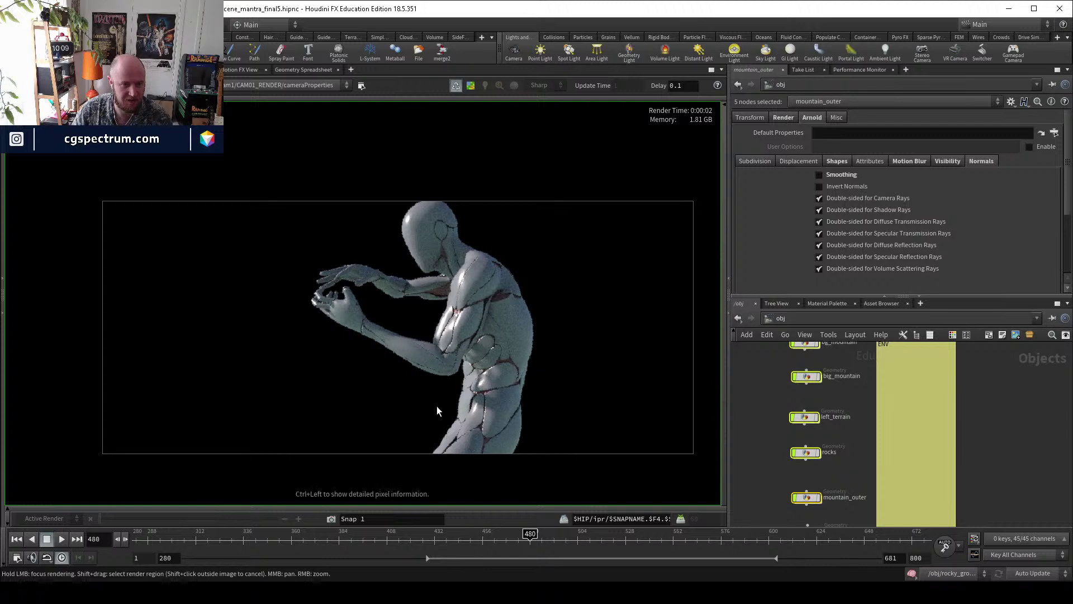
Make the hidden environment objects bg_mountain, big_mountain, left_terrain, rocks and mountain_outer visible again.
{"action": "scroll", "coordinate": [841, 470], "scroll_direction": "down", "scroll_amount": 2}
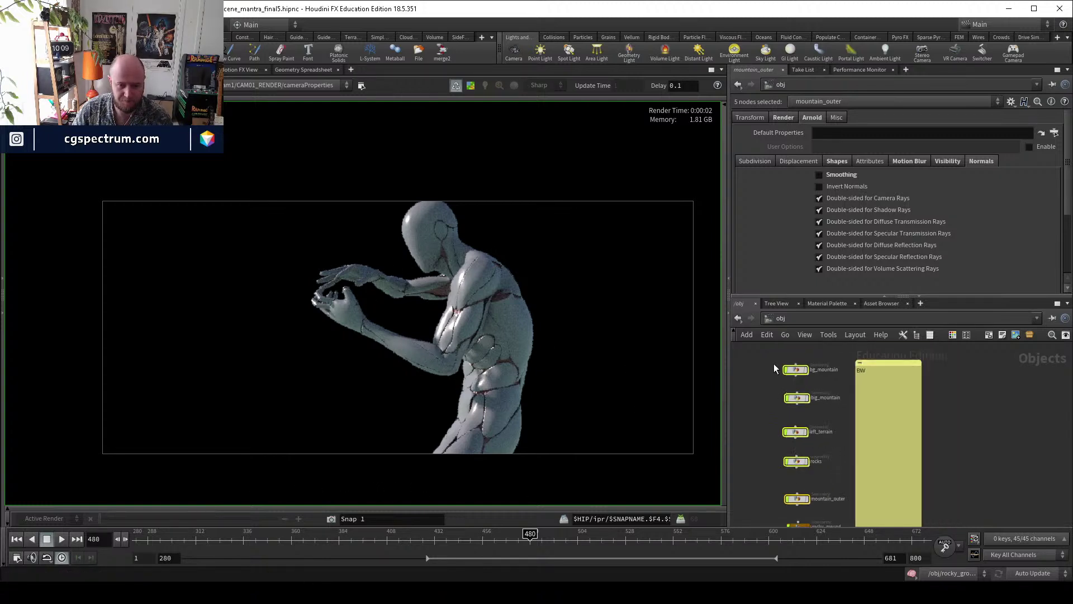
{"action": "scroll", "coordinate": [831, 415], "scroll_direction": "up", "scroll_amount": 2}
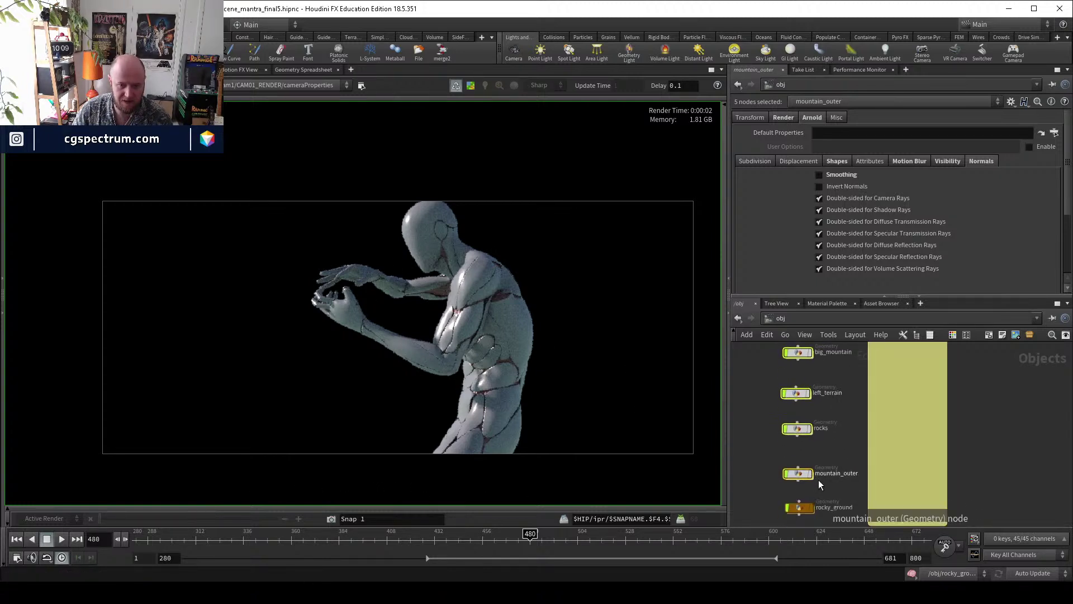
{"action": "left_click", "coordinate": [812, 510]}
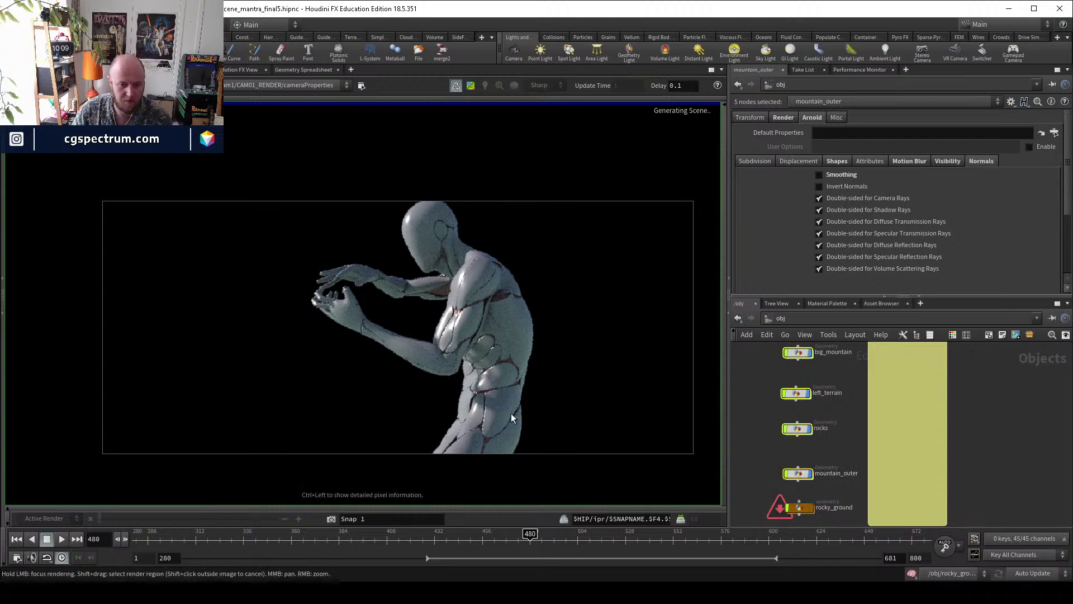
{"action": "scroll", "coordinate": [835, 442], "scroll_direction": "down", "scroll_amount": 2}
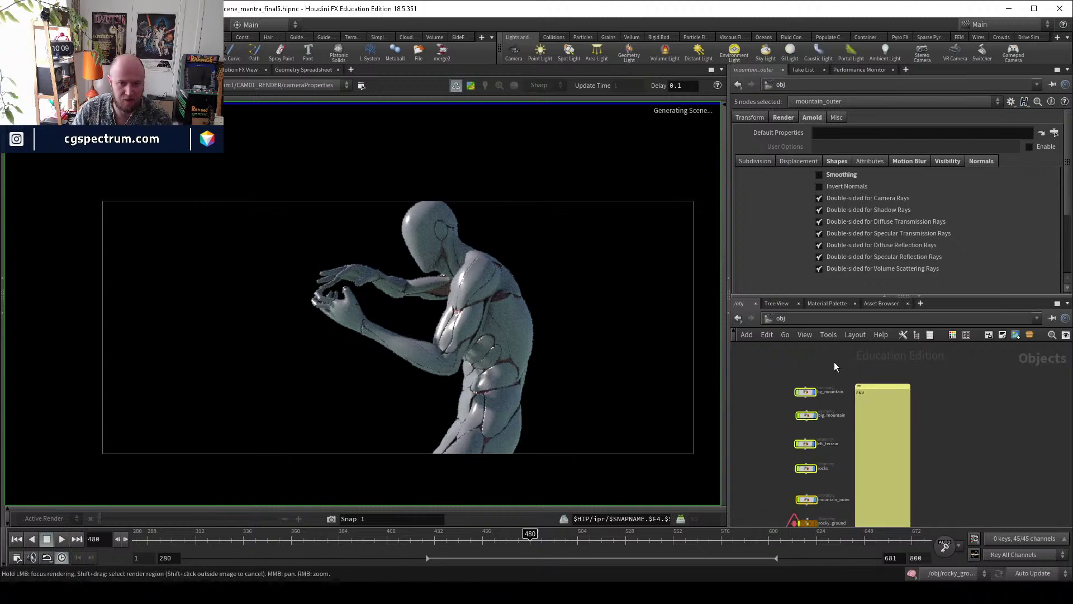
{"action": "scroll", "coordinate": [815, 357], "scroll_direction": "up", "scroll_amount": 2}
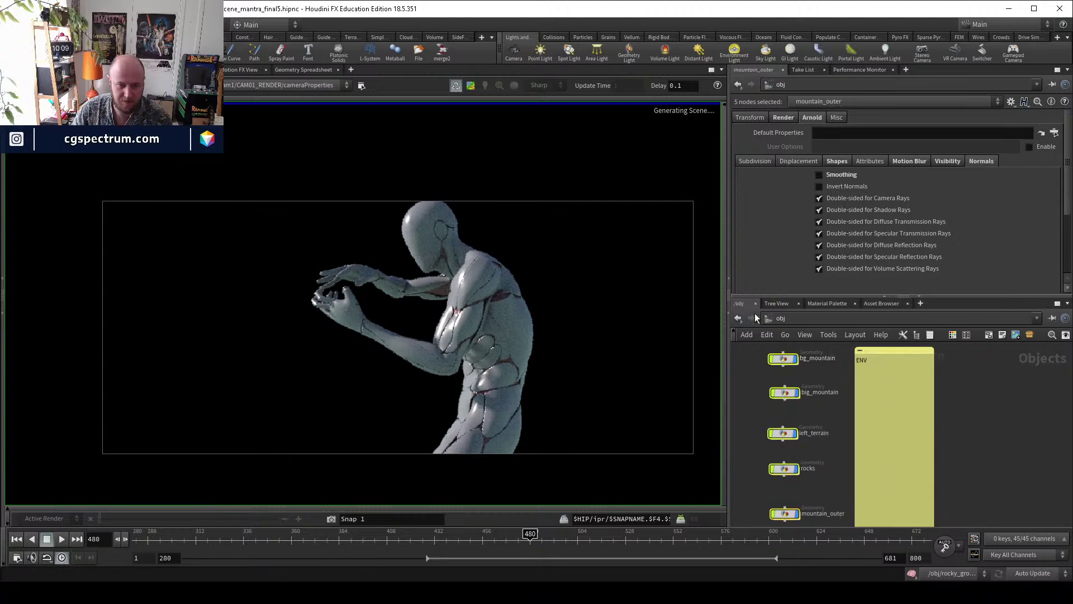
Duplicate the preview Mantra node in the output network and name the copy CYBORG.
{"action": "left_click", "coordinate": [794, 317]}
{"action": "left_click", "coordinate": [836, 380]}
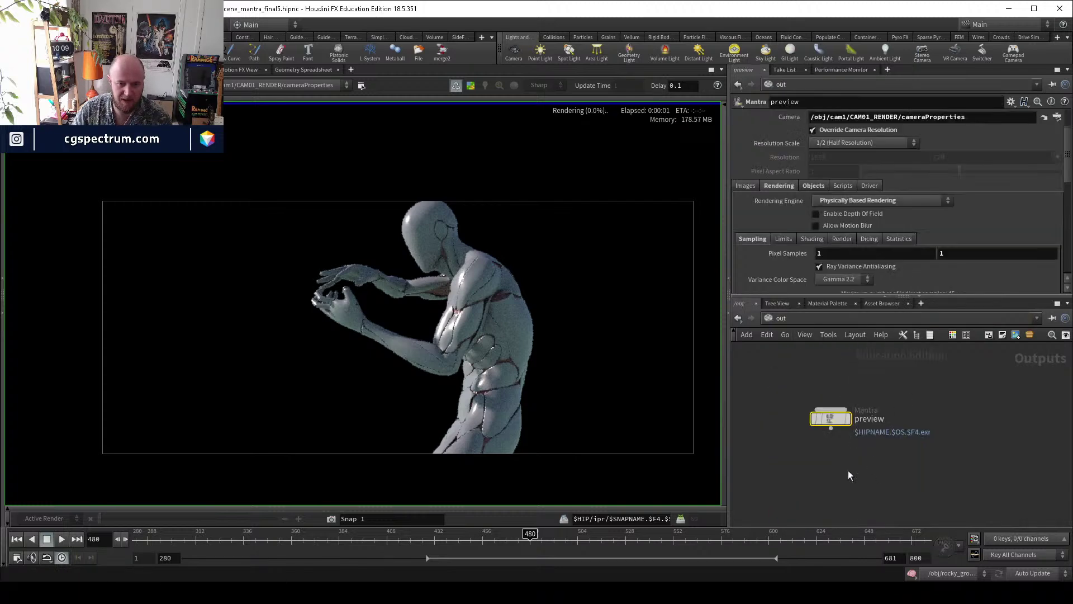
{"action": "key", "text": "Tab"}
{"action": "key", "text": "Escape"}
{"action": "key", "text": "ctrl+c"}
{"action": "key", "text": "ctrl+v"}
{"action": "scroll", "coordinate": [876, 451], "scroll_direction": "up", "scroll_amount": 2}
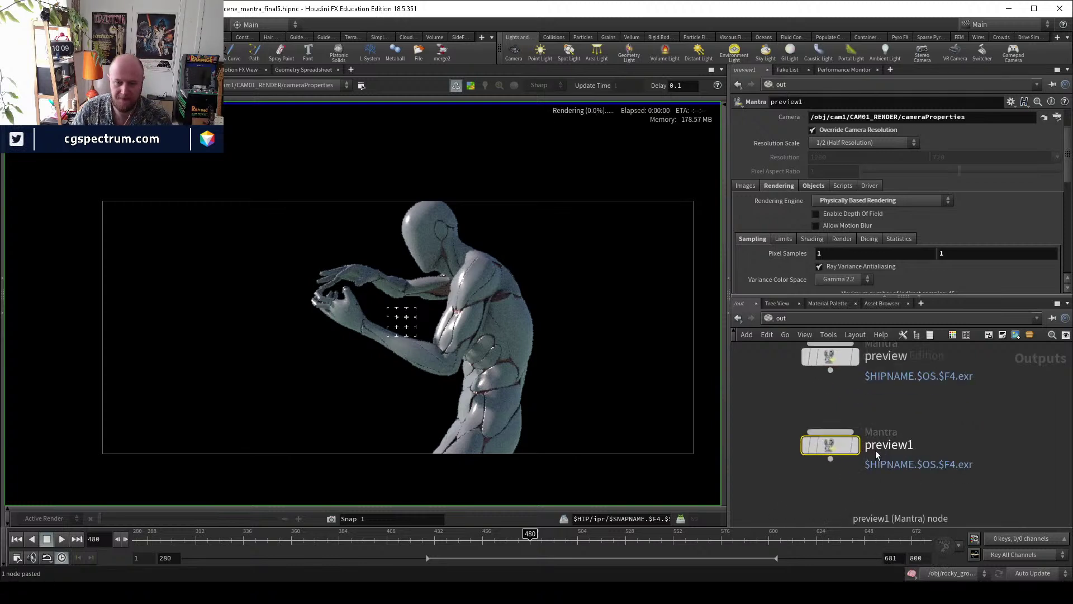
{"action": "double_click", "coordinate": [882, 446]}
{"action": "type", "text": "CYBORG"}
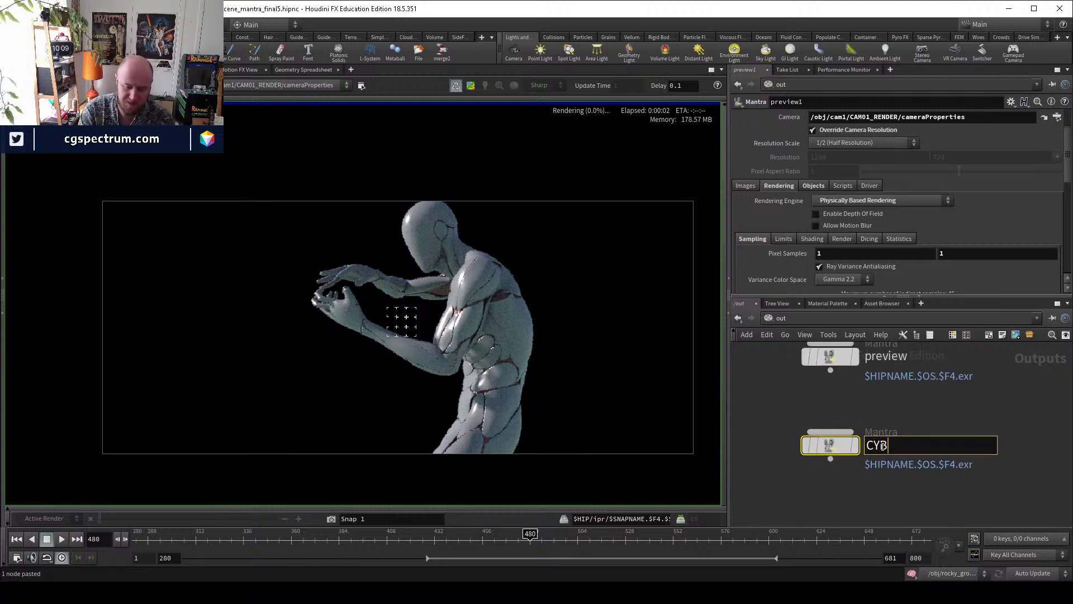
{"action": "key", "text": "Return"}
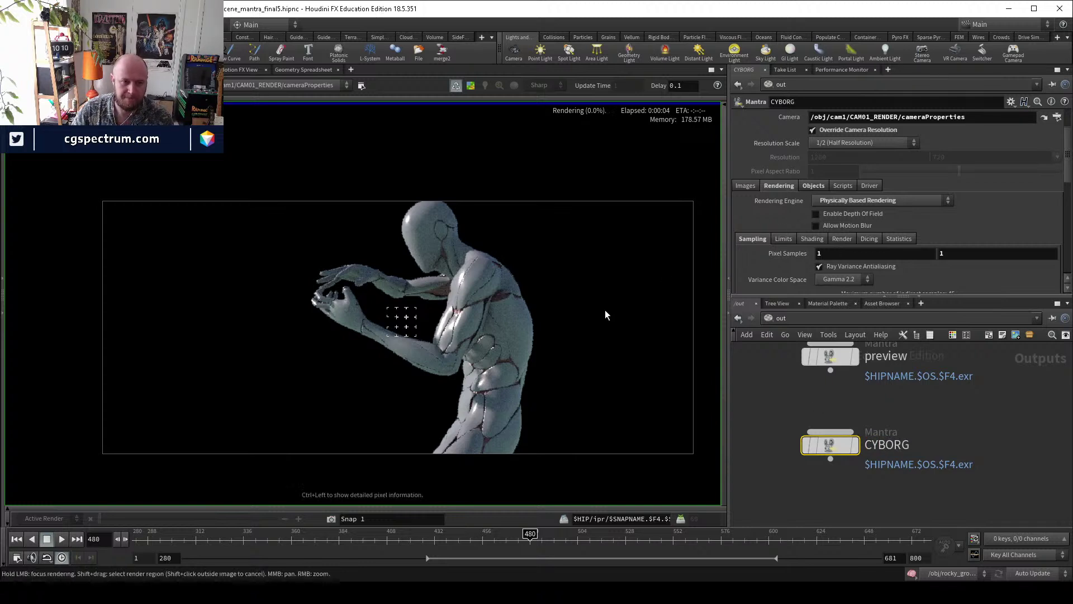
Clear the CYBORG node's Candidate Objects and set its Force Objects to cyborg.
{"action": "scroll", "coordinate": [748, 220], "scroll_direction": "up", "scroll_amount": 2}
{"action": "left_click", "coordinate": [815, 244]}
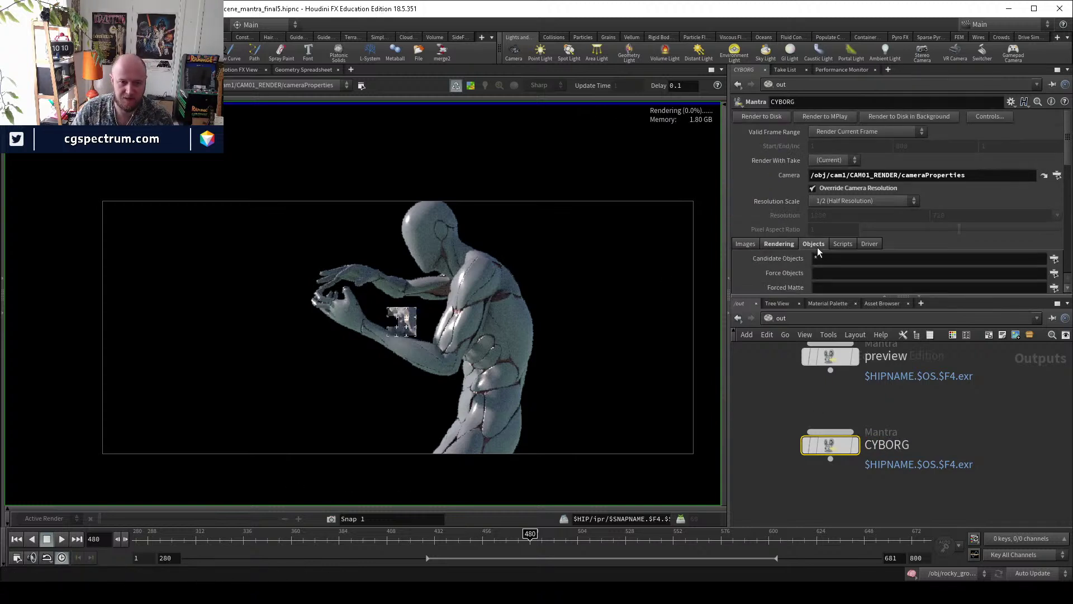
{"action": "scroll", "coordinate": [793, 253], "scroll_direction": "down", "scroll_amount": 2}
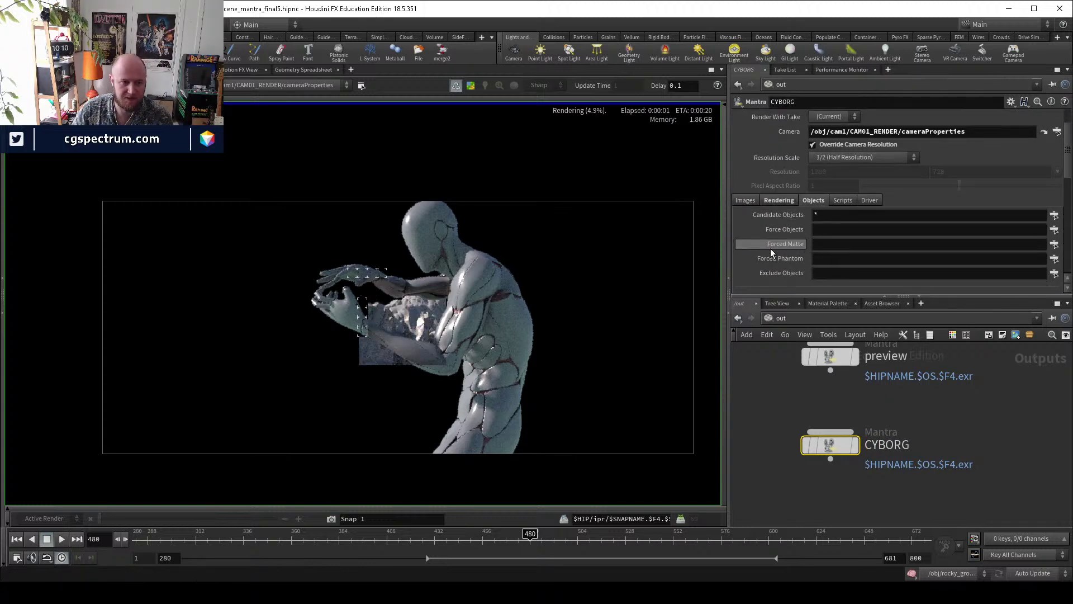
{"action": "left_click", "coordinate": [836, 216]}
{"action": "key", "text": "BackSpace"}
{"action": "left_click", "coordinate": [950, 232]}
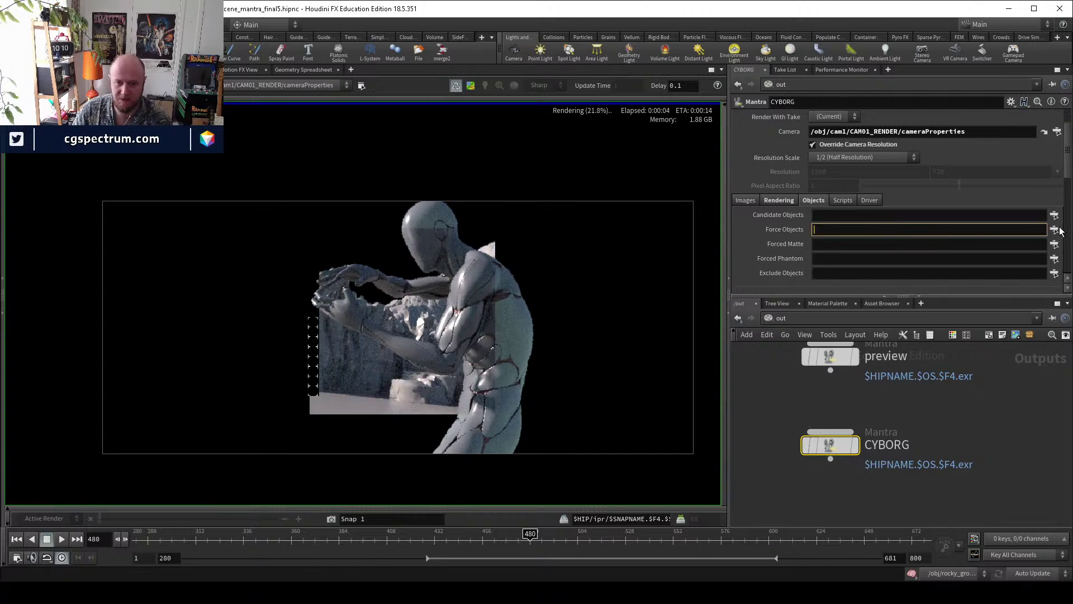
{"action": "left_click", "coordinate": [1054, 229]}
{"action": "left_click", "coordinate": [903, 148]}
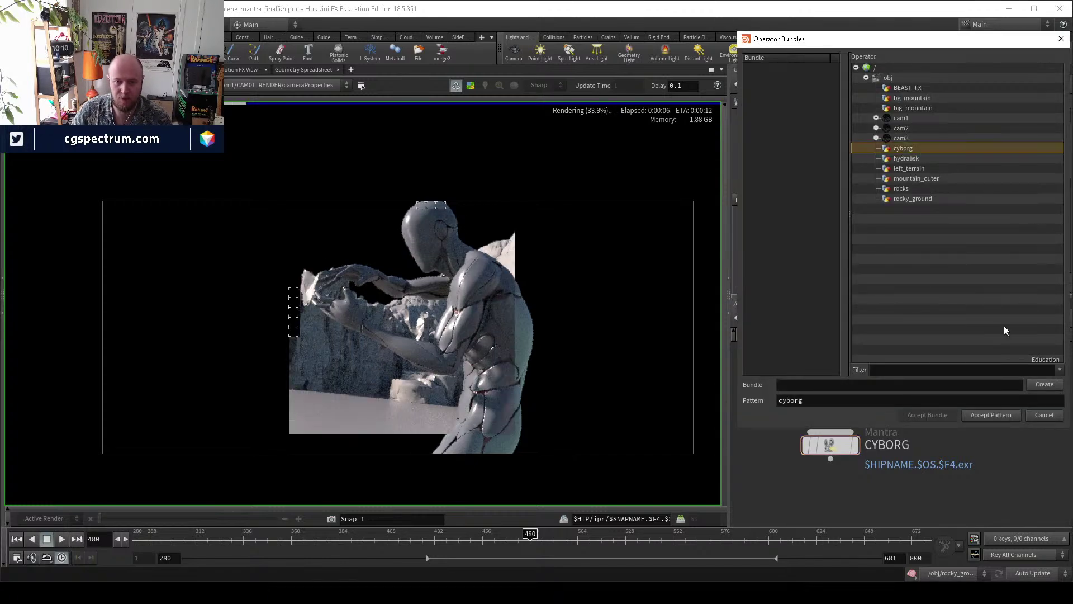
{"action": "left_click", "coordinate": [1002, 414]}
Set the CYBORG node's Forced Matte to rocks, mountain_outer, left_terrain, big_mountain and bg_mountain.
{"action": "scroll", "coordinate": [943, 272], "scroll_direction": "down", "scroll_amount": 1}
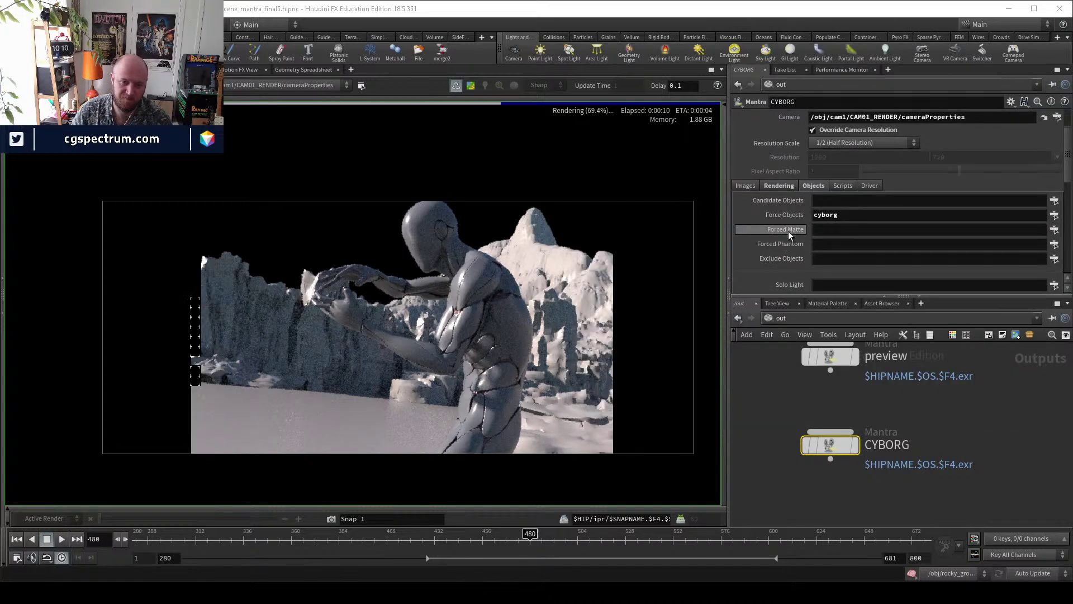
{"action": "left_click", "coordinate": [1054, 229]}
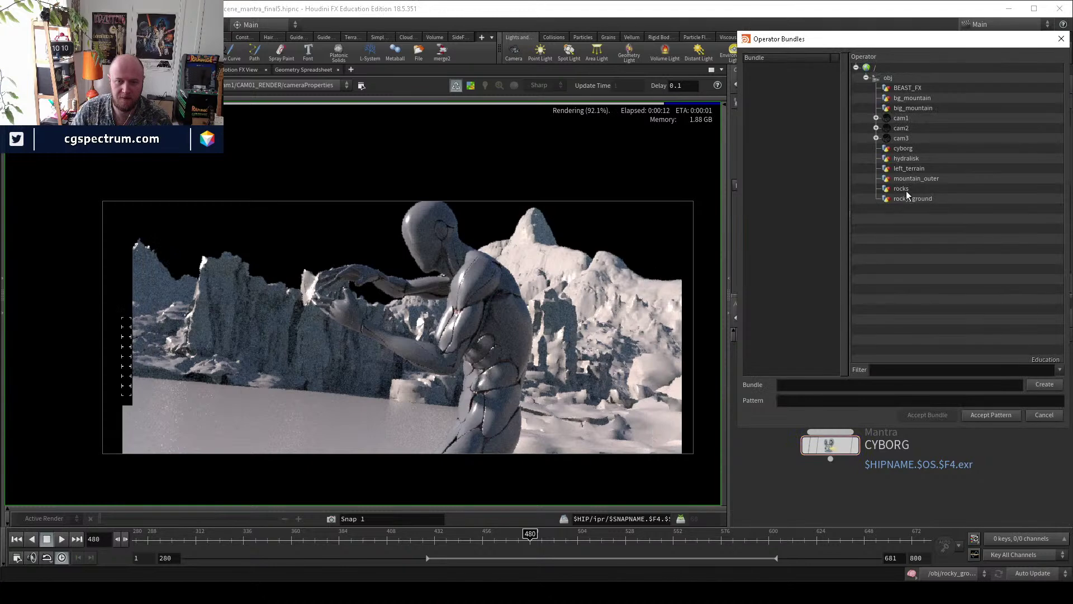
{"action": "left_click", "coordinate": [915, 108]}
{"action": "left_click", "coordinate": [921, 98], "text": "ctrl"}
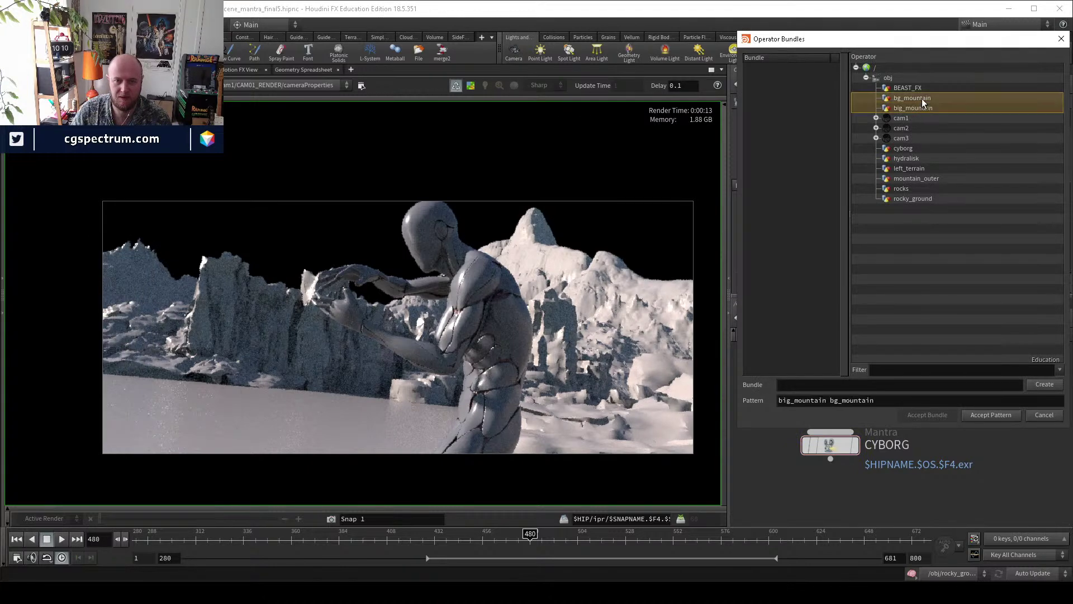
{"action": "left_click", "coordinate": [907, 167], "text": "ctrl"}
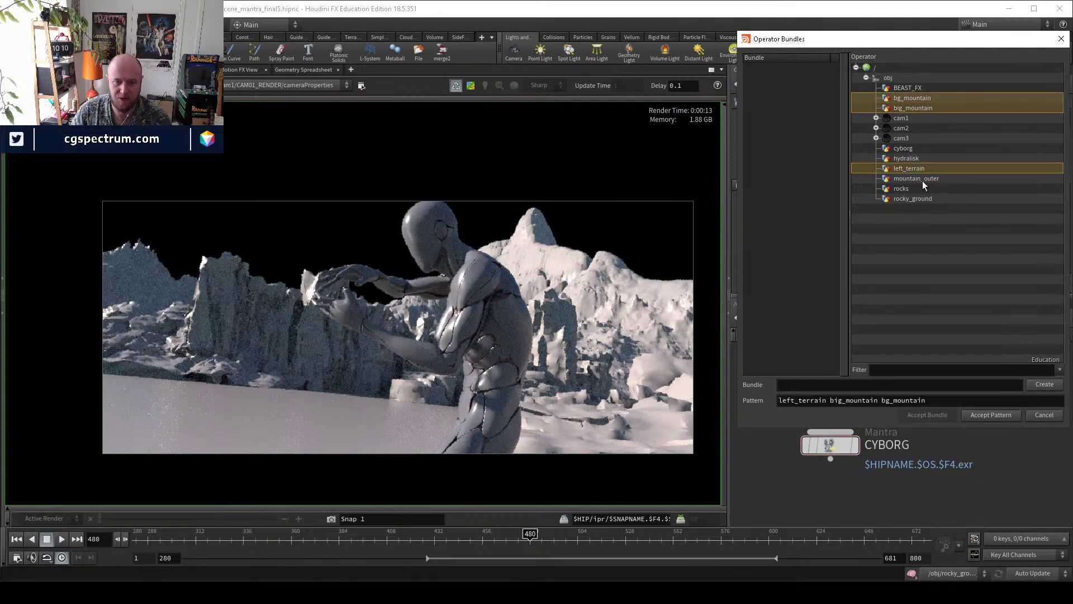
{"action": "left_click", "coordinate": [923, 179], "text": "ctrl"}
{"action": "left_click", "coordinate": [910, 189], "text": "ctrl"}
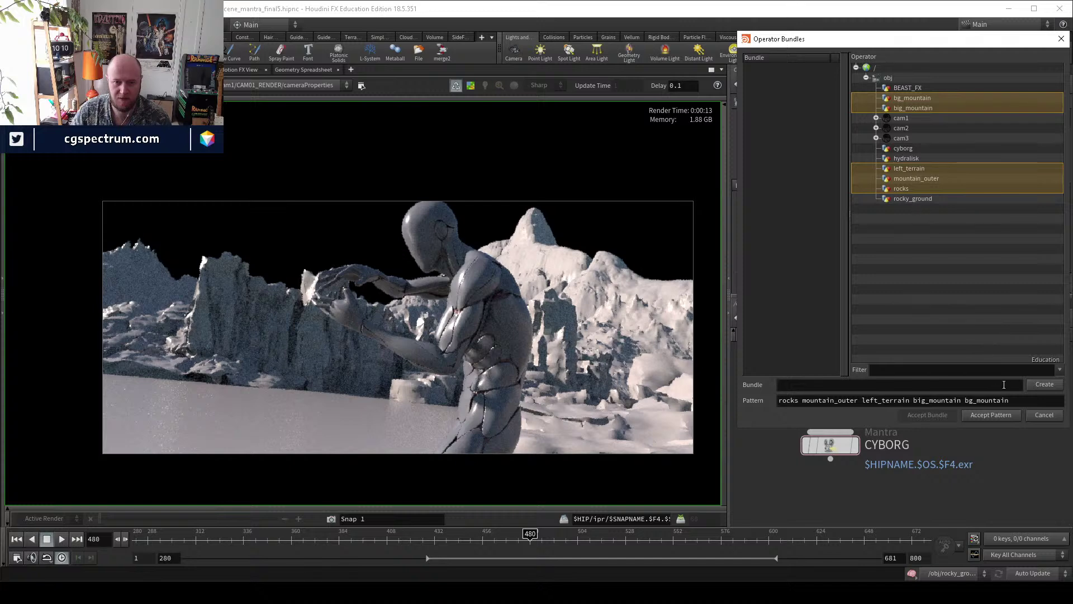
{"action": "left_click", "coordinate": [992, 415]}
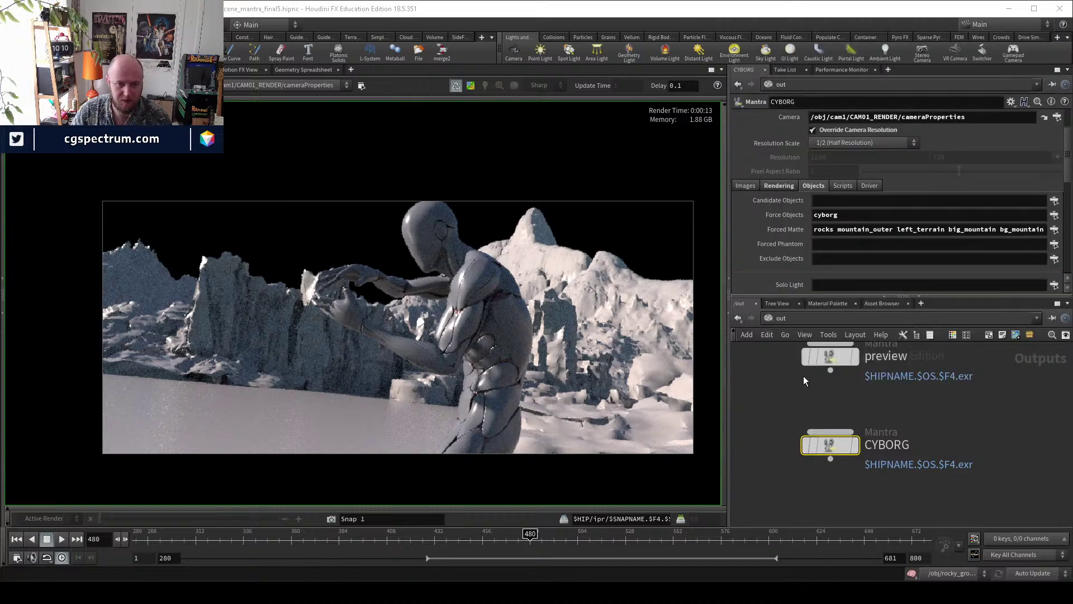
Render the scene with the CYBORG node and examine the cyborg against the matted environment up close.
{"action": "middle_click_drag", "start_coordinate": [406, 409], "coordinate": [386, 412]}
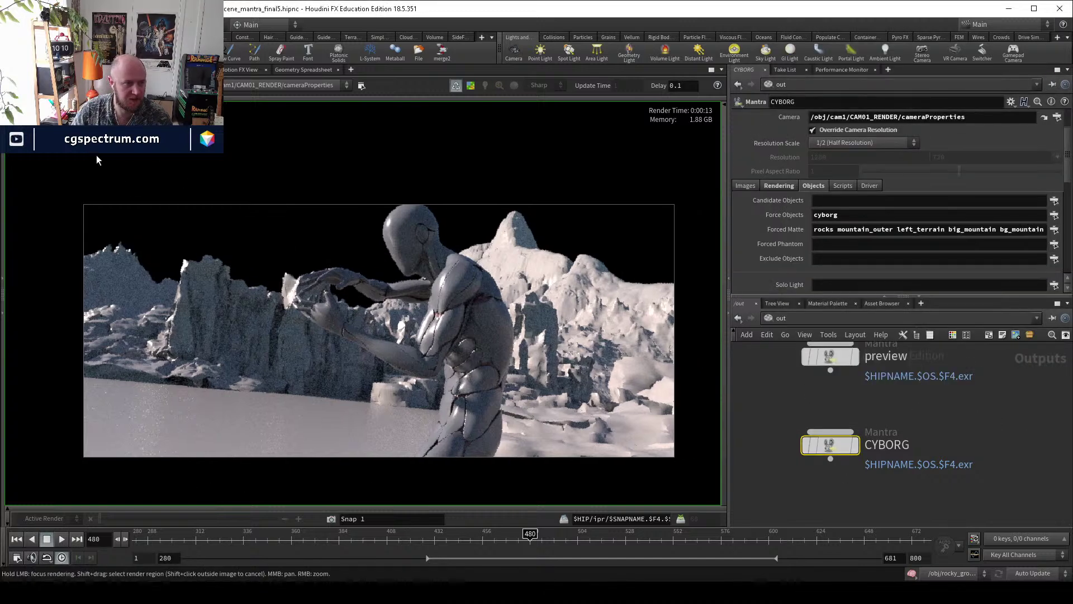
{"action": "left_click", "coordinate": [267, 88]}
{"action": "left_click", "coordinate": [266, 89]}
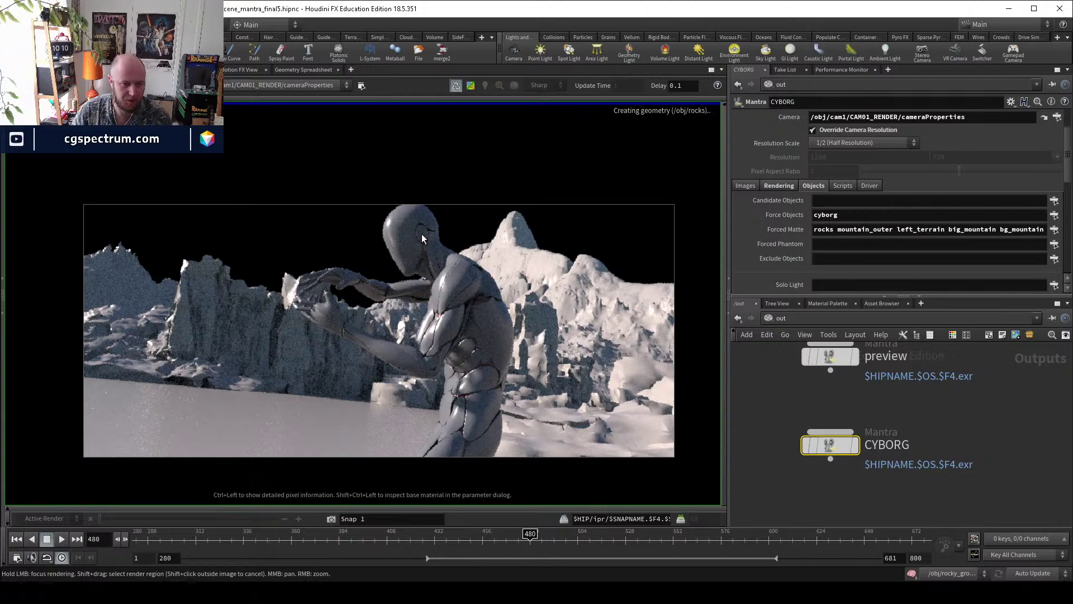
{"action": "scroll", "coordinate": [402, 235], "scroll_direction": "up", "scroll_amount": 3}
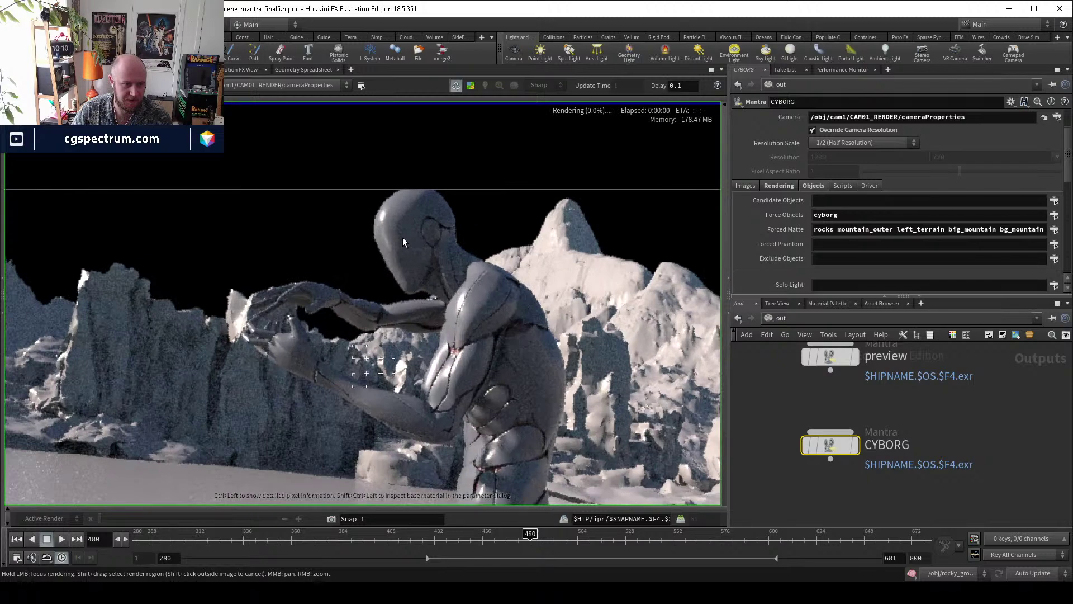
{"action": "scroll", "coordinate": [421, 260], "scroll_direction": "up", "scroll_amount": 2}
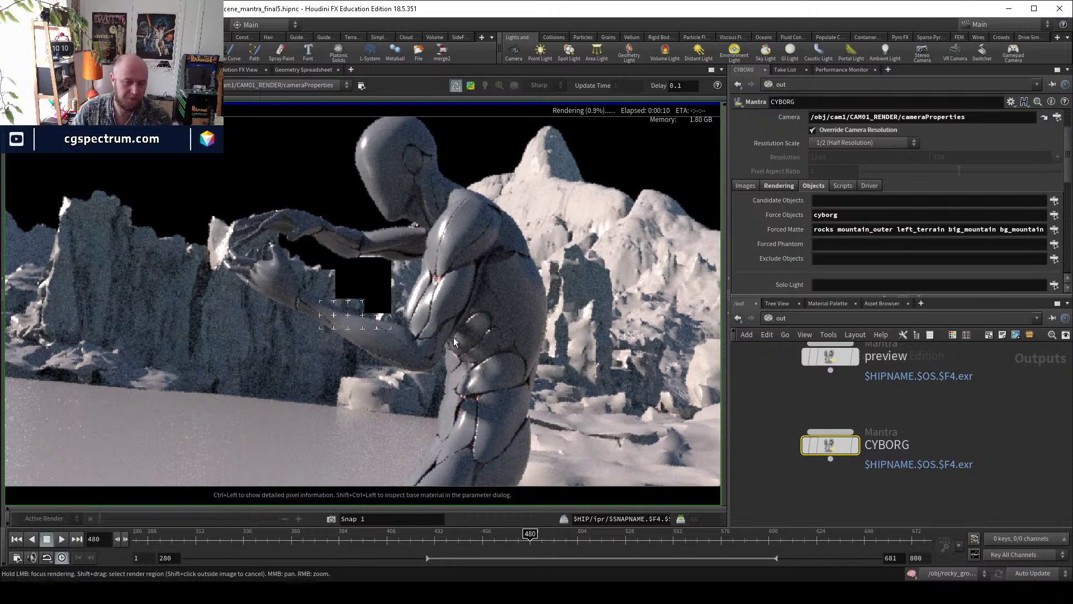
{"action": "left_click_drag", "start_coordinate": [454, 334], "coordinate": [436, 321]}
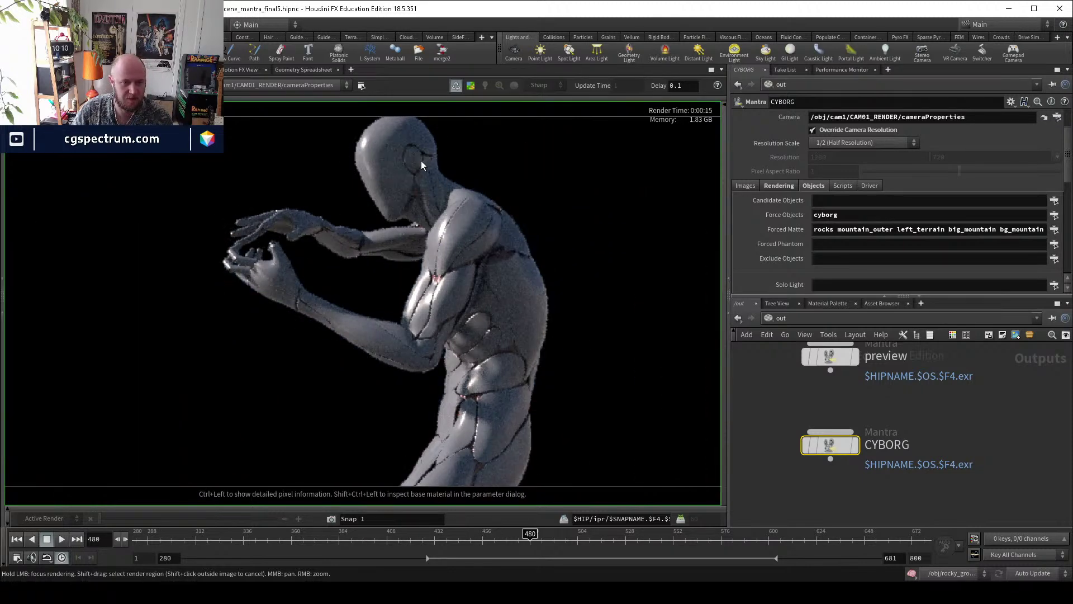
Clear the CYBORG node's Forced Matte for a comparison render, and restore rocks, mountain_outer, left_terrain, big_mountain and bg_mountain in it.
{"action": "triple_click", "coordinate": [847, 229]}
{"action": "key", "text": "ctrl+c"}
{"action": "key", "text": "BackSpace"}
{"action": "key", "text": "Return"}
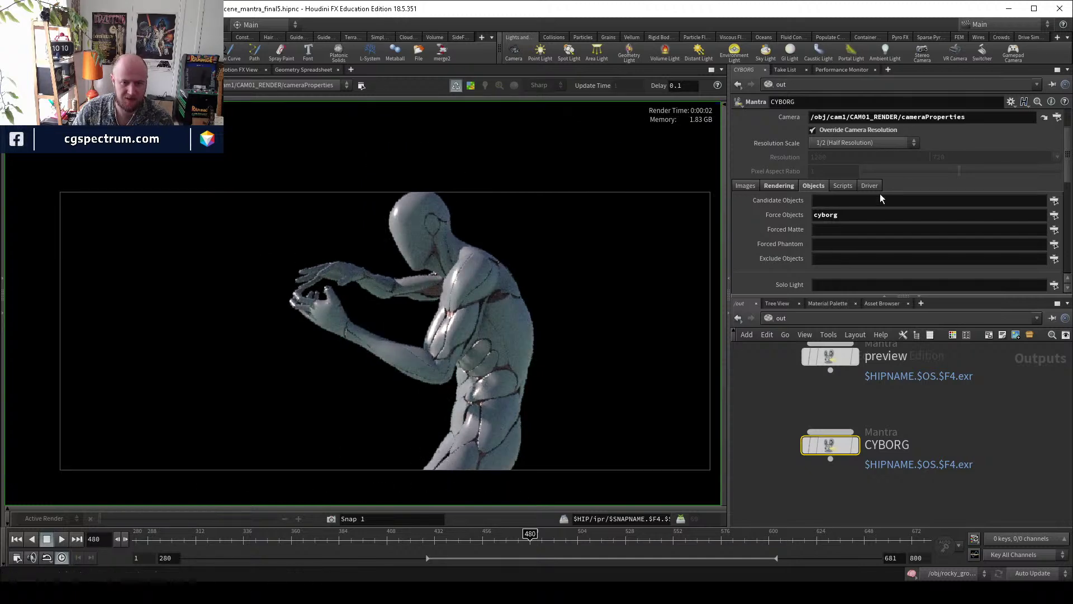
{"action": "left_click", "coordinate": [819, 231]}
{"action": "key", "text": "ctrl+v"}
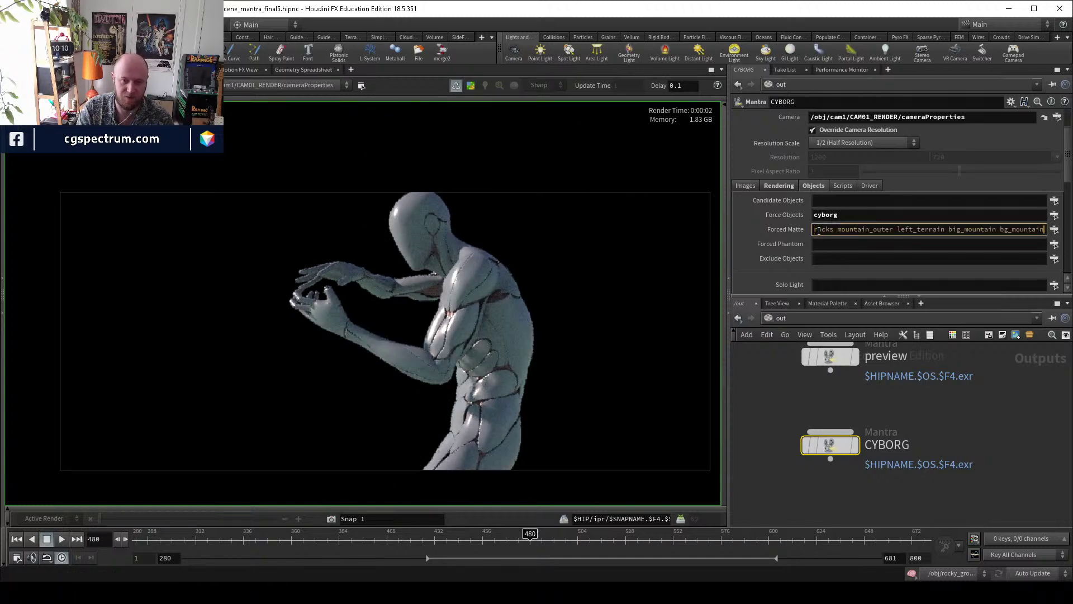
{"action": "key", "text": "Return"}
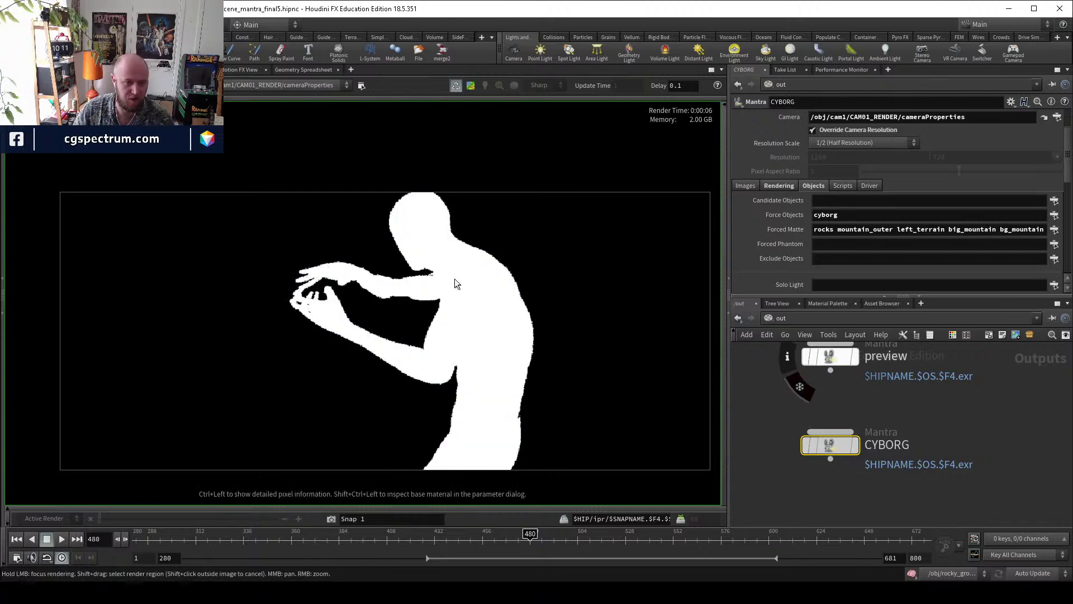
{"action": "key", "text": "c"}
Open the cyborg object's geometry network and examine its node chain from alembic7 down to transform2.
{"action": "middle_click_drag", "start_coordinate": [962, 417], "coordinate": [947, 425]}
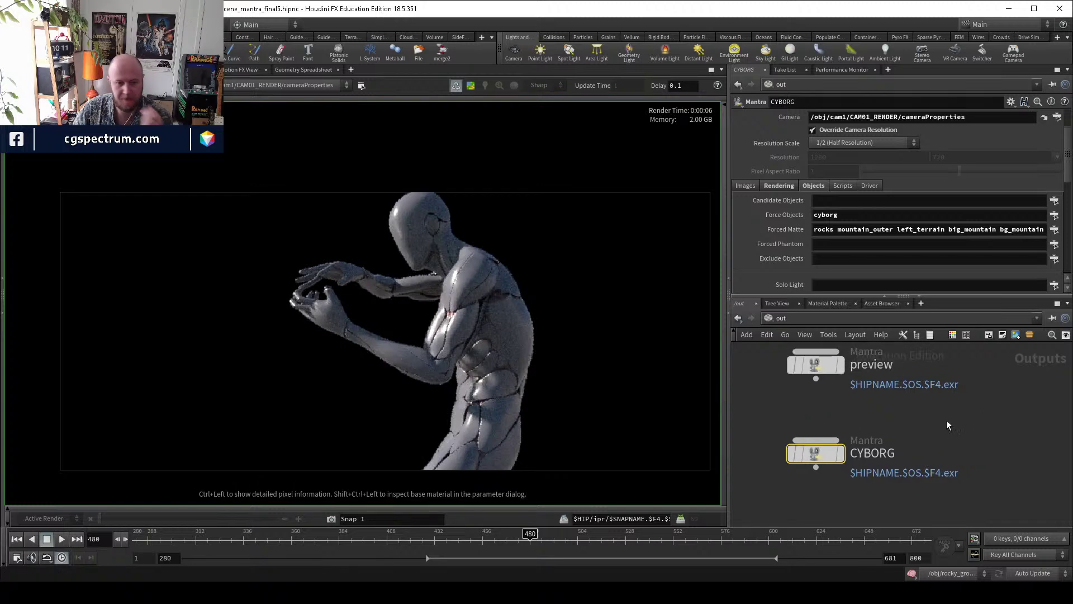
{"action": "left_click", "coordinate": [793, 317]}
{"action": "left_click", "coordinate": [821, 374]}
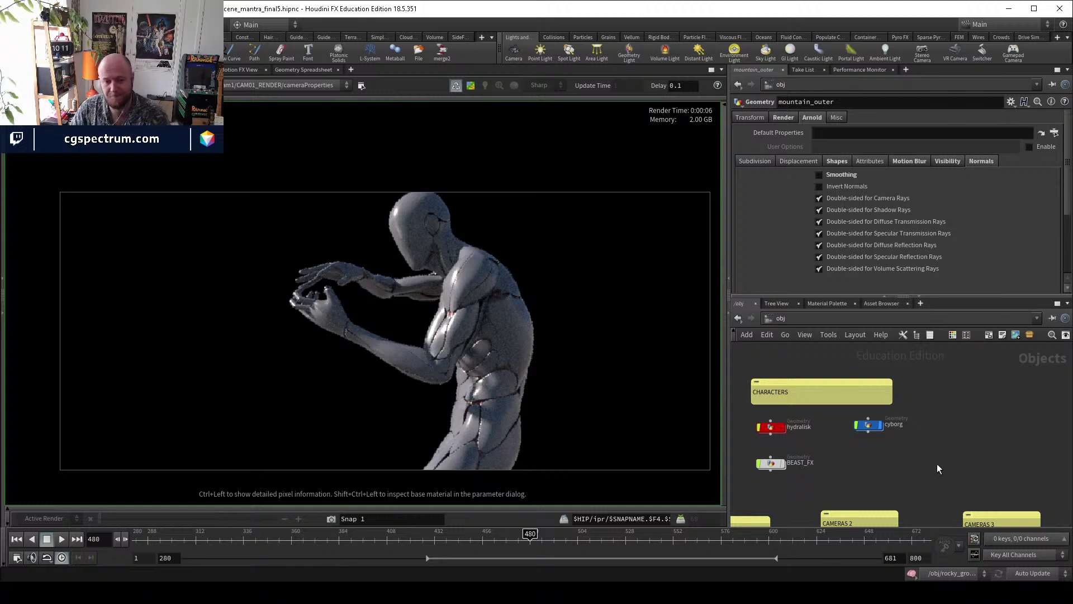
{"action": "double_click", "coordinate": [868, 426]}
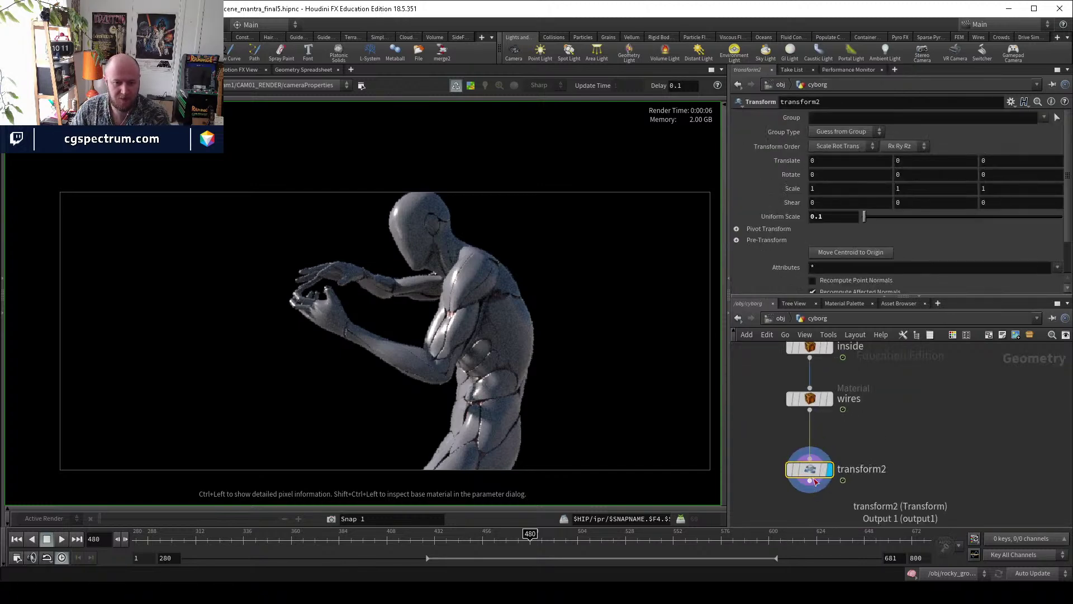
{"action": "middle_click_drag", "start_coordinate": [855, 440], "coordinate": [852, 496]}
{"action": "left_click_drag", "start_coordinate": [810, 456], "coordinate": [811, 472]}
{"action": "left_click_drag", "start_coordinate": [810, 406], "coordinate": [810, 420]}
{"action": "middle_click_drag", "start_coordinate": [882, 424], "coordinate": [880, 466]}
{"action": "left_click_drag", "start_coordinate": [808, 395], "coordinate": [809, 407]}
{"action": "middle_click_drag", "start_coordinate": [863, 391], "coordinate": [864, 423]}
{"action": "scroll", "coordinate": [864, 423], "scroll_direction": "down", "scroll_amount": 3}
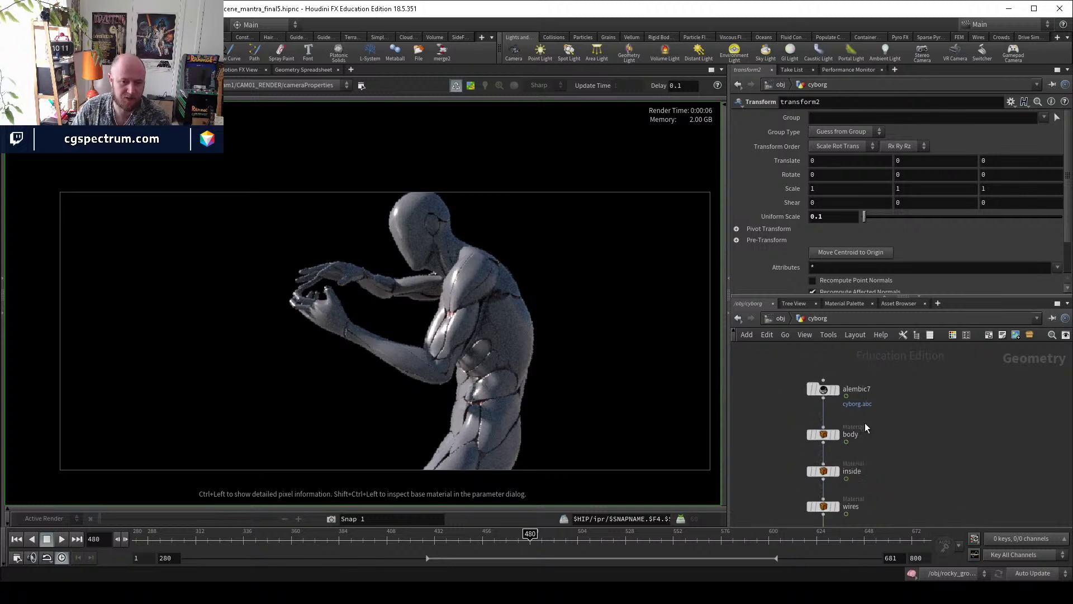
{"action": "middle_click_drag", "start_coordinate": [878, 485], "coordinate": [867, 419]}
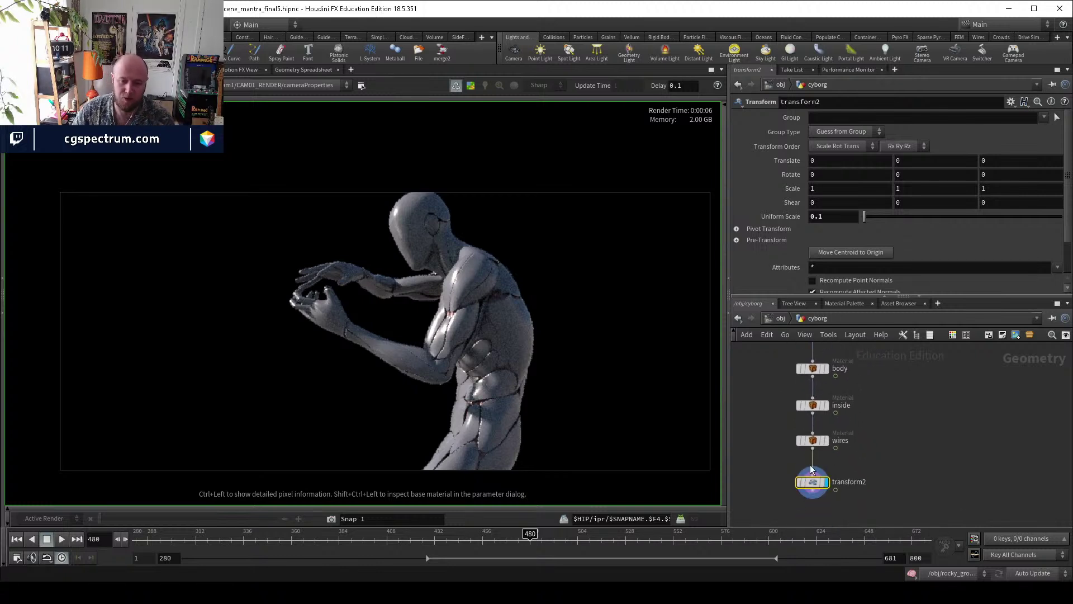
Examine the cyborg's updated render while toggling the bypass of the transform2 node, and leave the node bypassed.
{"action": "left_click", "coordinate": [799, 481]}
{"action": "left_click", "coordinate": [833, 466]}
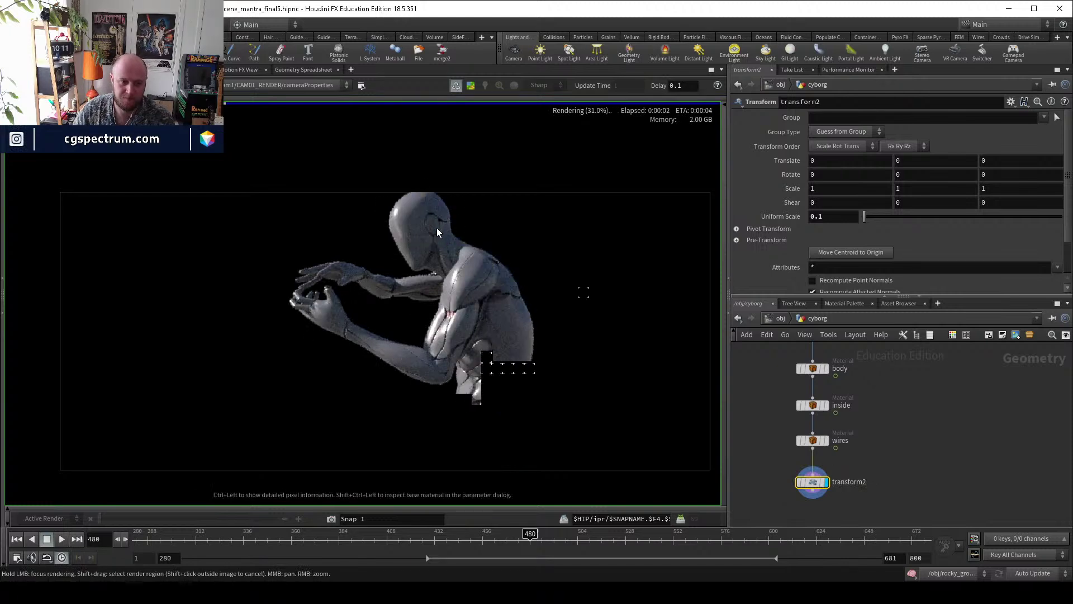
{"action": "middle_click_drag", "start_coordinate": [532, 468], "coordinate": [510, 410]}
{"action": "scroll", "coordinate": [528, 439], "scroll_direction": "down", "scroll_amount": 1}
{"action": "scroll", "coordinate": [514, 426], "scroll_direction": "up", "scroll_amount": 2}
{"action": "scroll", "coordinate": [511, 424], "scroll_direction": "up", "scroll_amount": 1}
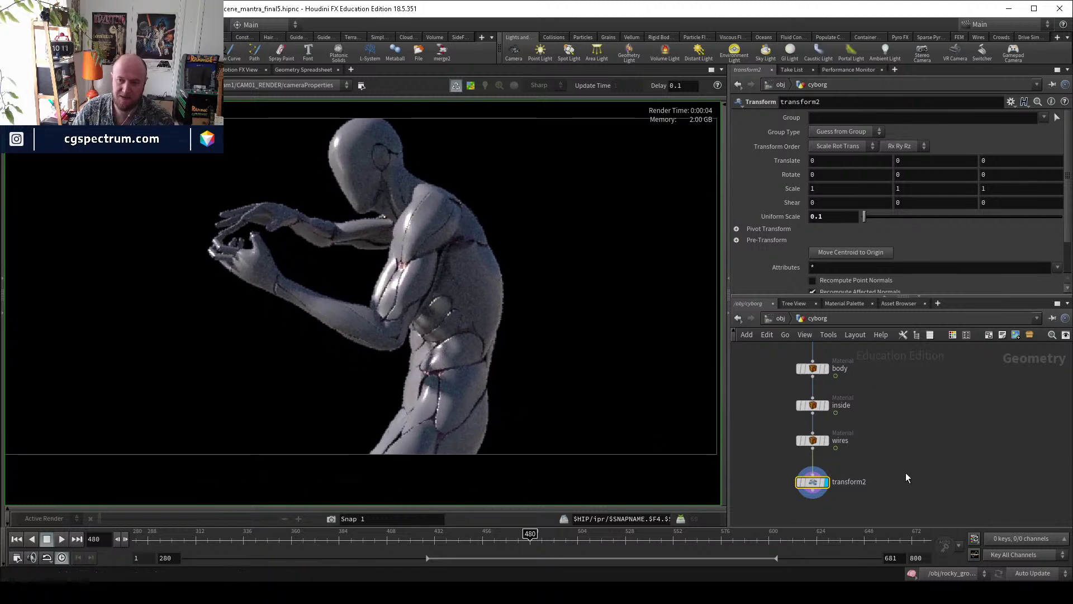
{"action": "scroll", "coordinate": [910, 469], "scroll_direction": "up", "scroll_amount": 2}
{"action": "left_click", "coordinate": [798, 456]}
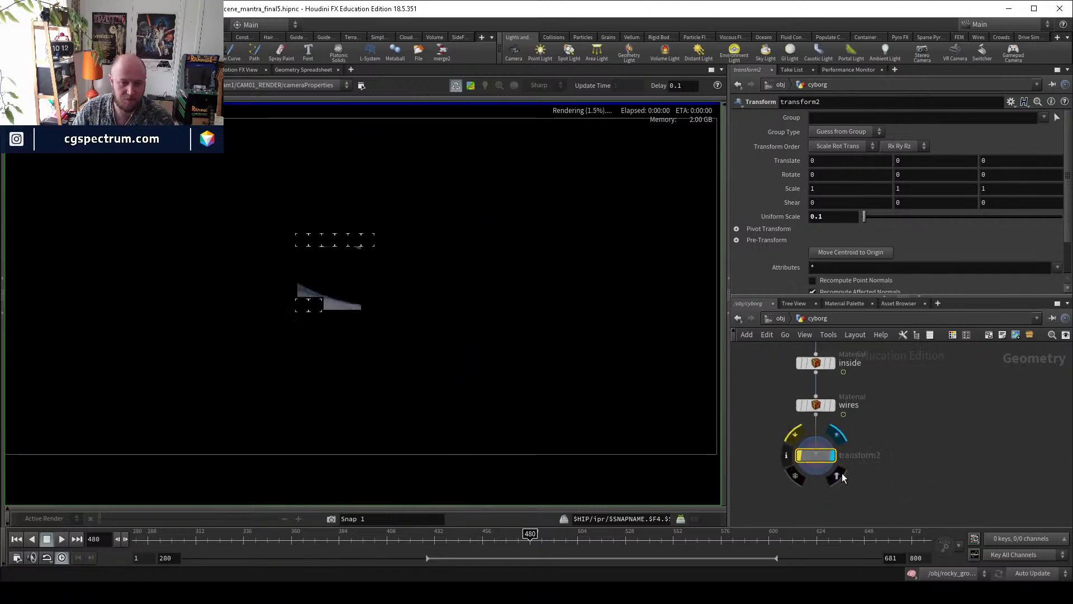
Take the transform2 node out of bypass and examine the cyborg's updated render.
{"action": "left_click", "coordinate": [800, 455]}
{"action": "scroll", "coordinate": [865, 465], "scroll_direction": "down", "scroll_amount": 2}
{"action": "middle_click_drag", "start_coordinate": [874, 471], "coordinate": [861, 492]}
{"action": "scroll", "coordinate": [820, 468], "scroll_direction": "up", "scroll_amount": 3}
{"action": "scroll", "coordinate": [818, 481], "scroll_direction": "down", "scroll_amount": 3}
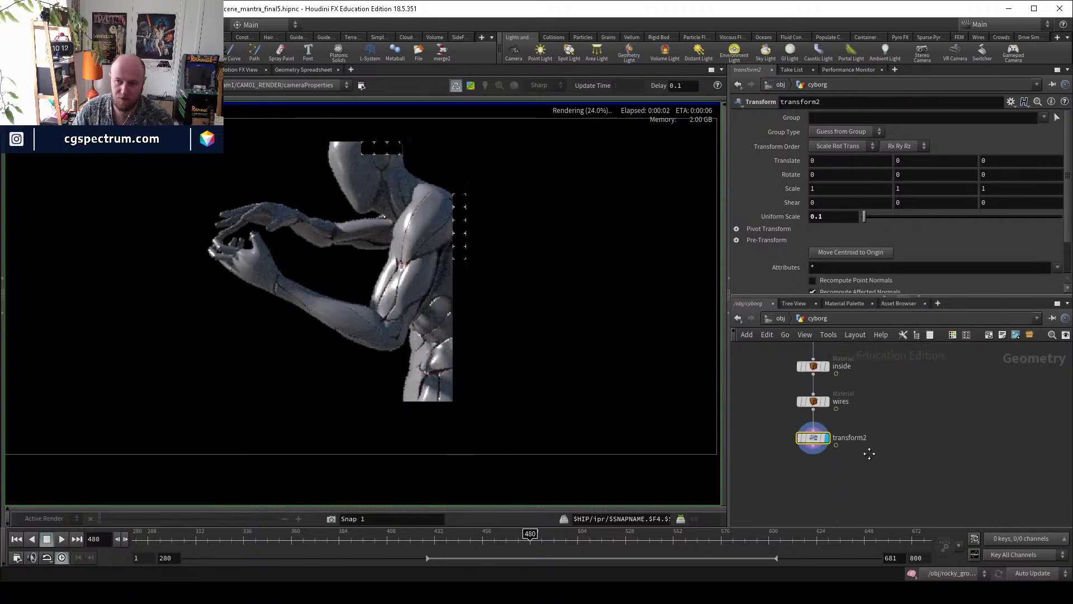
{"action": "scroll", "coordinate": [524, 346], "scroll_direction": "down", "scroll_amount": 3}
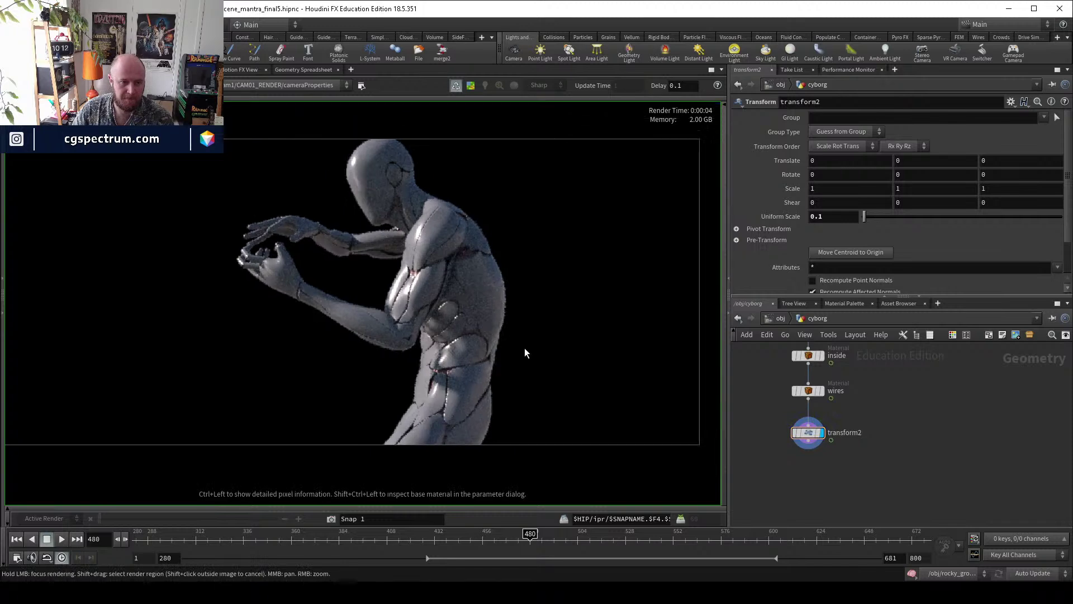
{"action": "scroll", "coordinate": [840, 459], "scroll_direction": "up", "scroll_amount": 3}
{"action": "middle_click_drag", "start_coordinate": [915, 478], "coordinate": [927, 469]}
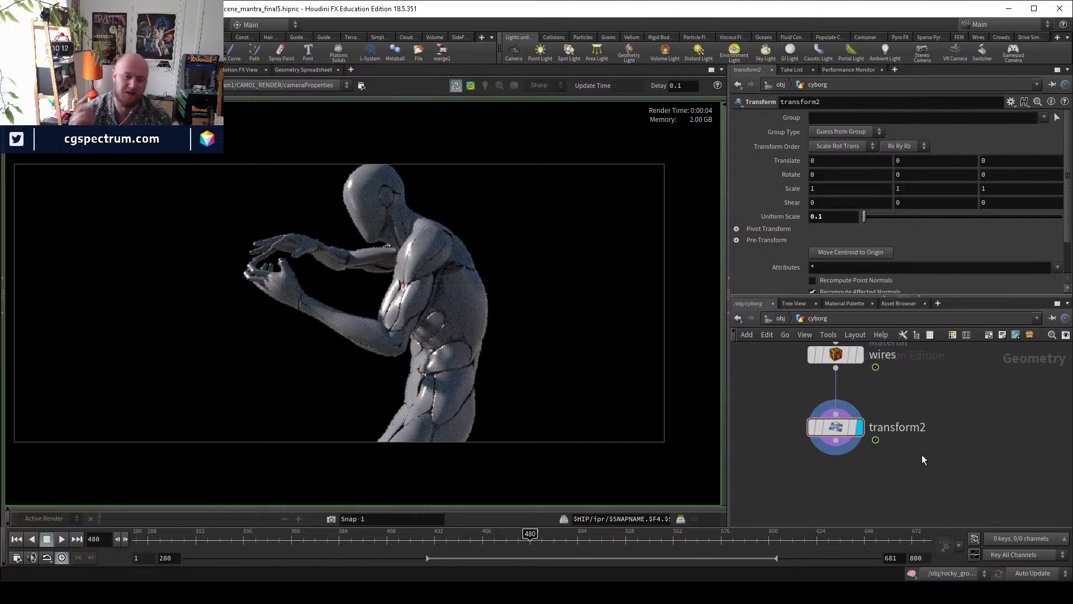
Bypass and re-enable the transform2 node once more, comparing the noise and shading in the cyborg's render up close.
{"action": "left_click", "coordinate": [811, 428]}
{"action": "left_click", "coordinate": [807, 425]}
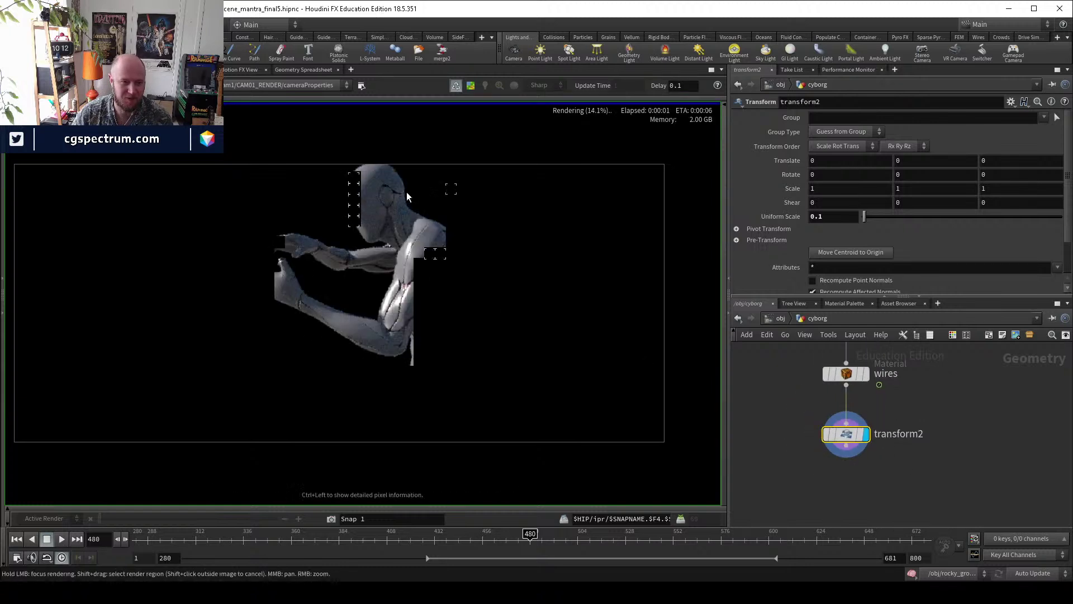
{"action": "mouse_move", "coordinate": [511, 434]}
{"action": "middle_mouse_down"}
{"action": "mouse_move", "coordinate": [499, 384]}
{"action": "mouse_move", "coordinate": [510, 451]}
{"action": "middle_mouse_up"}
{"action": "scroll", "coordinate": [509, 431], "scroll_direction": "up", "scroll_amount": 1}
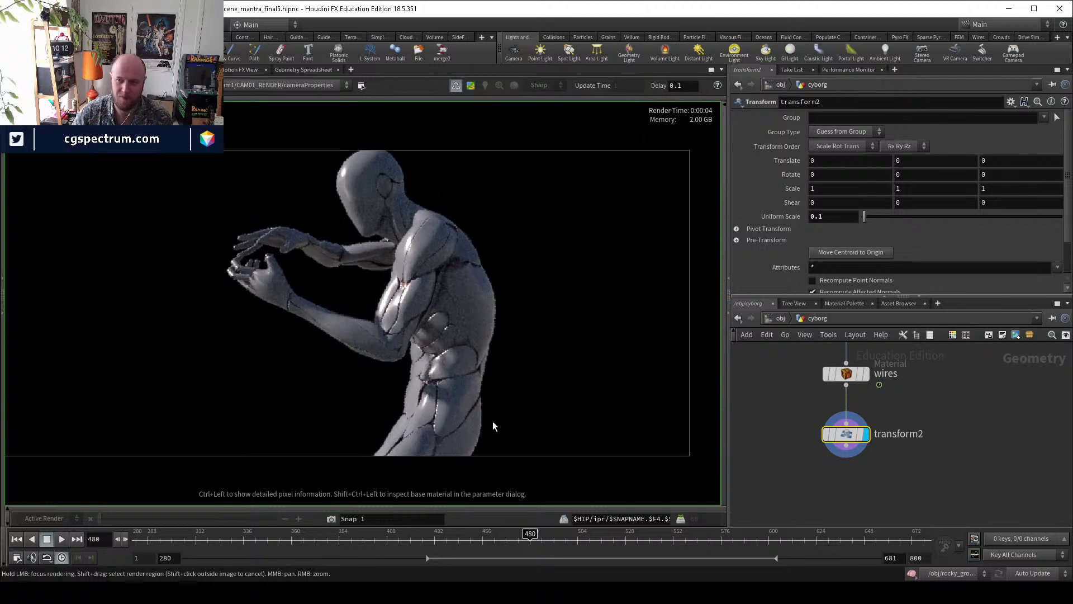
{"action": "scroll", "coordinate": [521, 429], "scroll_direction": "up", "scroll_amount": 1}
{"action": "scroll", "coordinate": [520, 417], "scroll_direction": "up", "scroll_amount": 3}
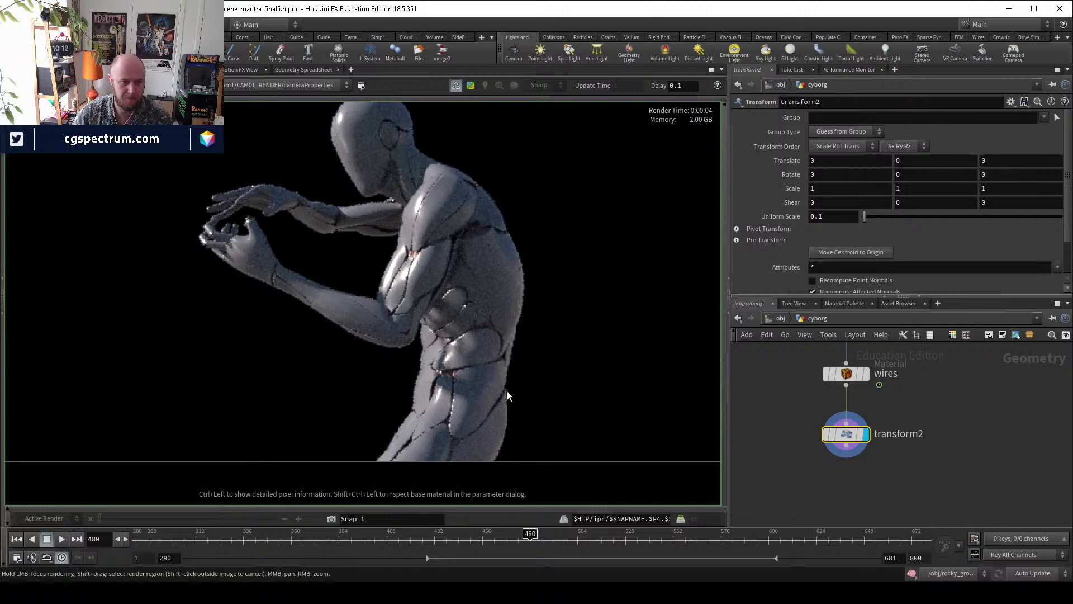
Select the alembic7 node at the head of the chain and review its Alembic import parameters.
{"action": "key", "text": "Tab"}
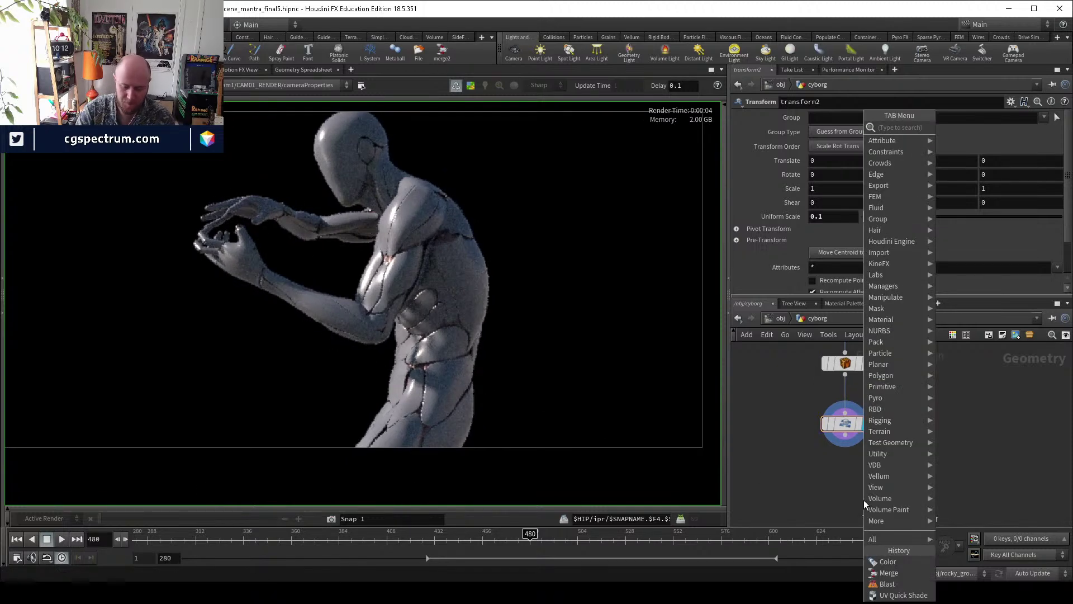
{"action": "key", "text": "Escape"}
{"action": "middle_click_drag", "start_coordinate": [898, 364], "coordinate": [883, 451]}
{"action": "middle_click_drag", "start_coordinate": [905, 382], "coordinate": [897, 441]}
{"action": "left_click", "coordinate": [823, 406]}
{"action": "left_click", "coordinate": [793, 368]}
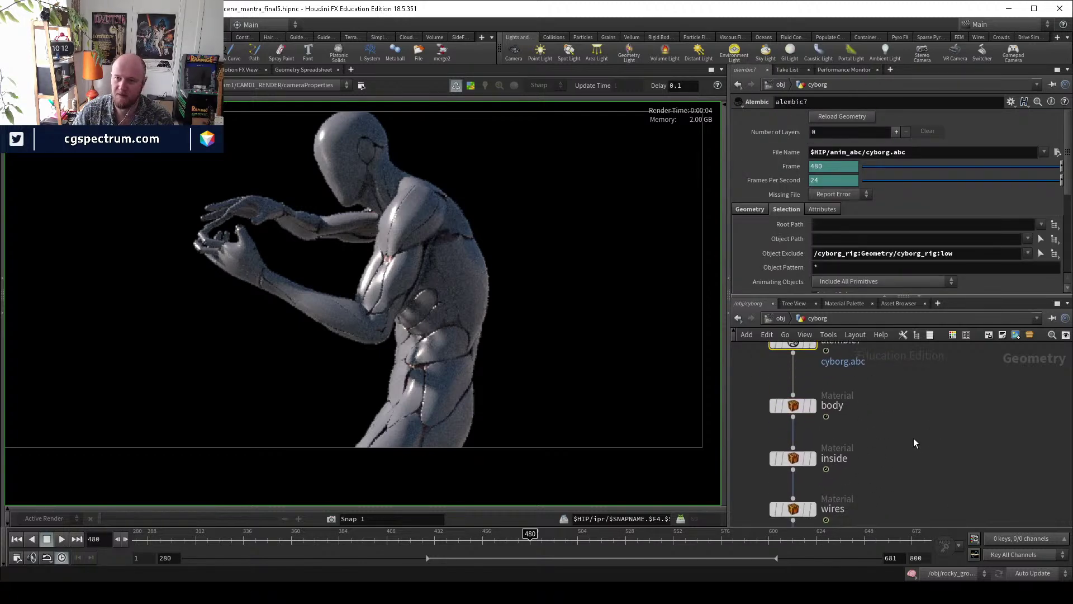
{"action": "left_click", "coordinate": [870, 445]}
Display the outputs of the material nodes down to wires in the render, and restore the display flag to transform2.
{"action": "left_click", "coordinate": [813, 408]}
{"action": "middle_click_drag", "start_coordinate": [864, 464], "coordinate": [860, 427]}
{"action": "left_click", "coordinate": [810, 421]}
{"action": "left_click", "coordinate": [808, 471]}
{"action": "left_click", "coordinate": [794, 471]}
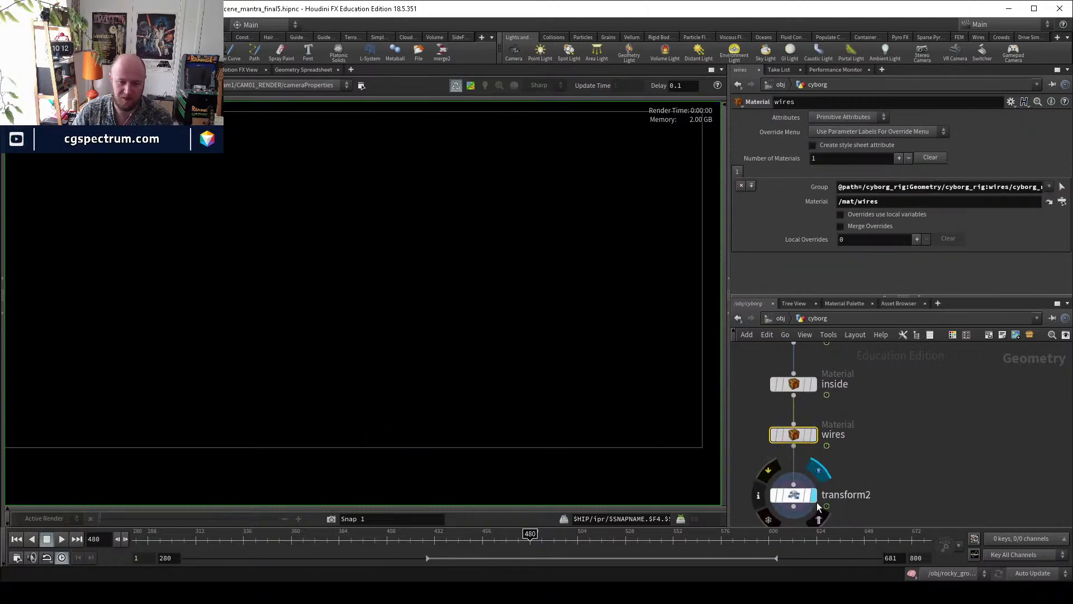
{"action": "left_click", "coordinate": [816, 502]}
{"action": "scroll", "coordinate": [870, 411], "scroll_direction": "up", "scroll_amount": 3}
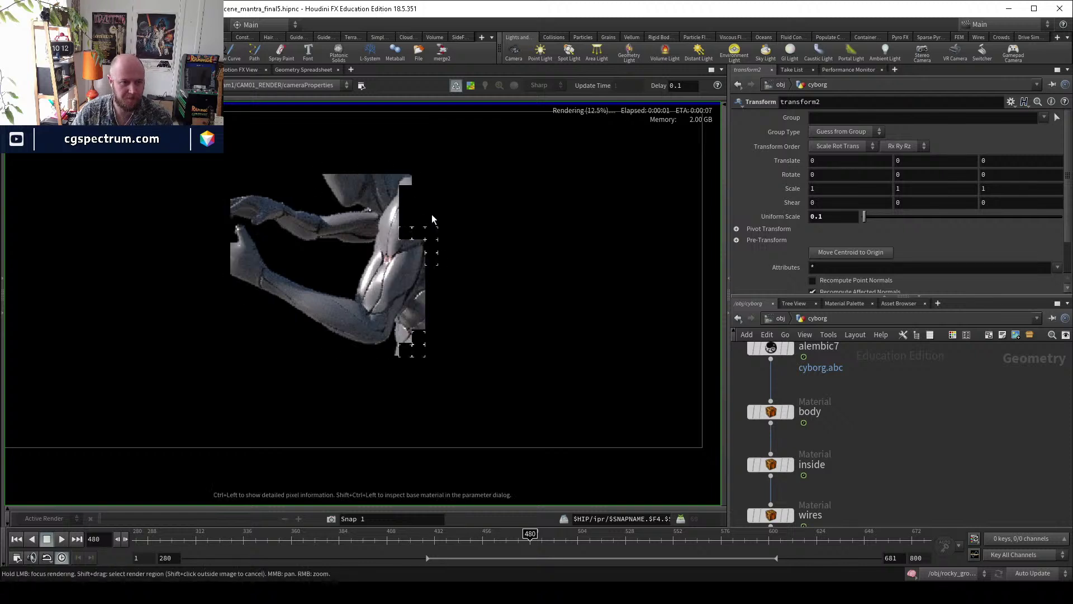
{"action": "middle_click_drag", "start_coordinate": [432, 214], "coordinate": [432, 273]}
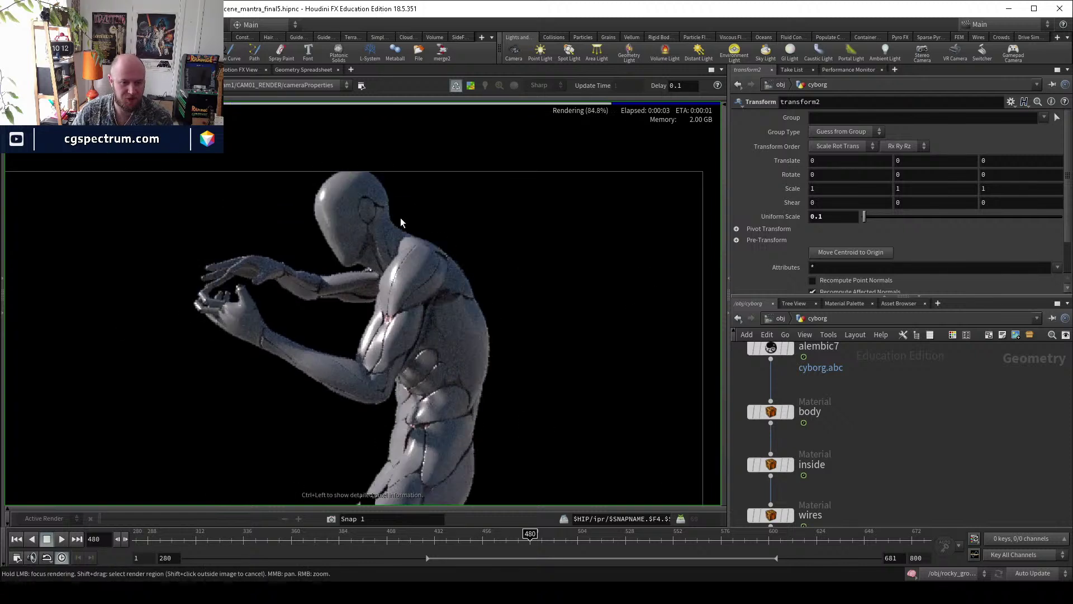
Select the body material node and review its group and /mat/body material assignment.
{"action": "middle_click_drag", "start_coordinate": [828, 420], "coordinate": [823, 410]}
{"action": "left_click", "coordinate": [788, 387]}
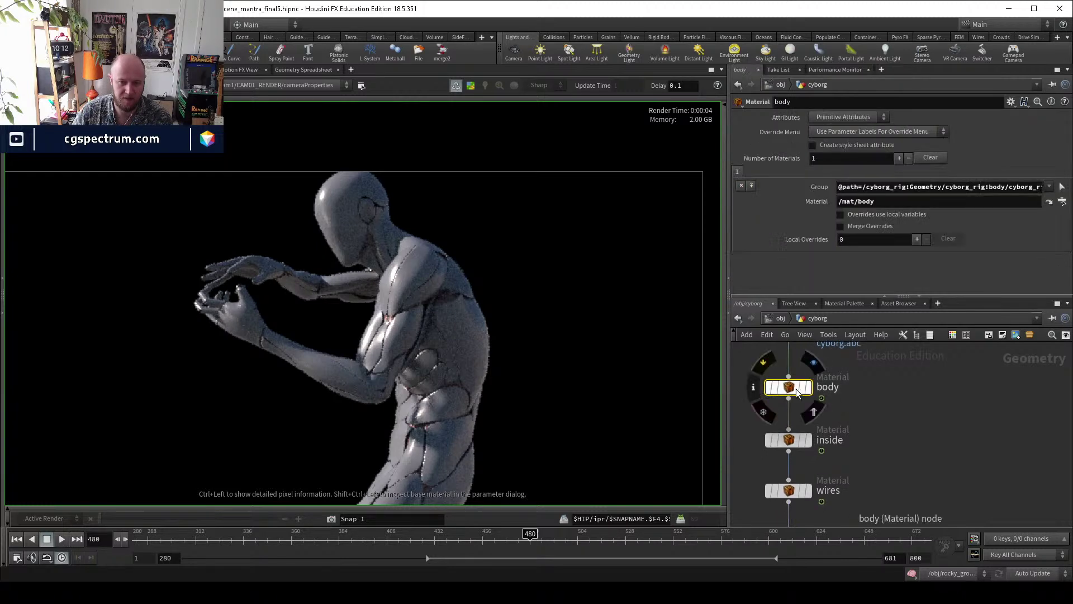
{"action": "scroll", "coordinate": [848, 399], "scroll_direction": "down", "scroll_amount": 3}
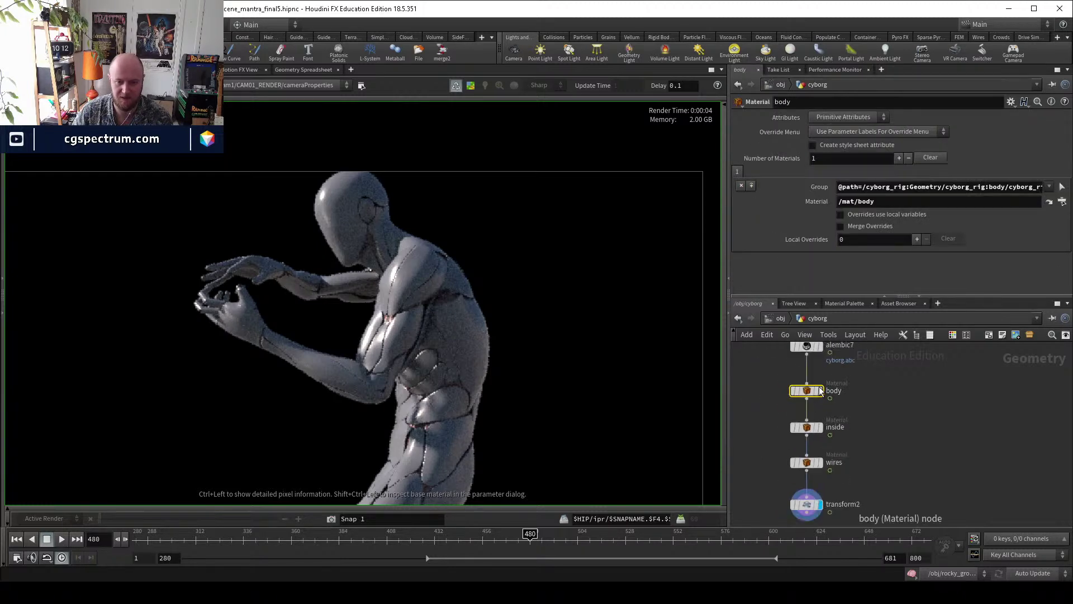
{"action": "scroll", "coordinate": [821, 392], "scroll_direction": "up", "scroll_amount": 2}
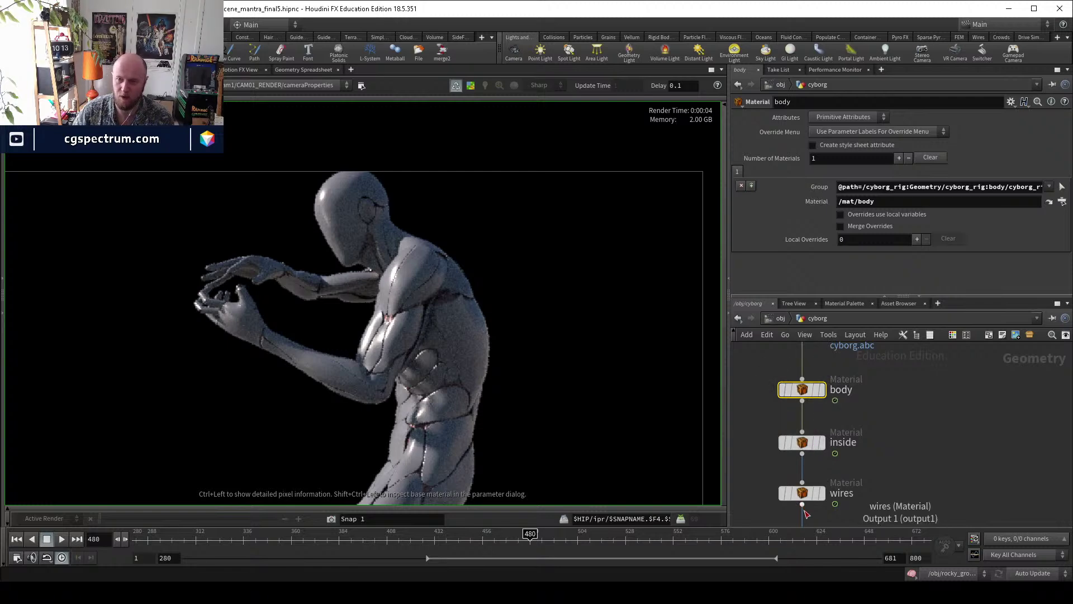
{"action": "middle_click_drag", "start_coordinate": [878, 497], "coordinate": [879, 483]}
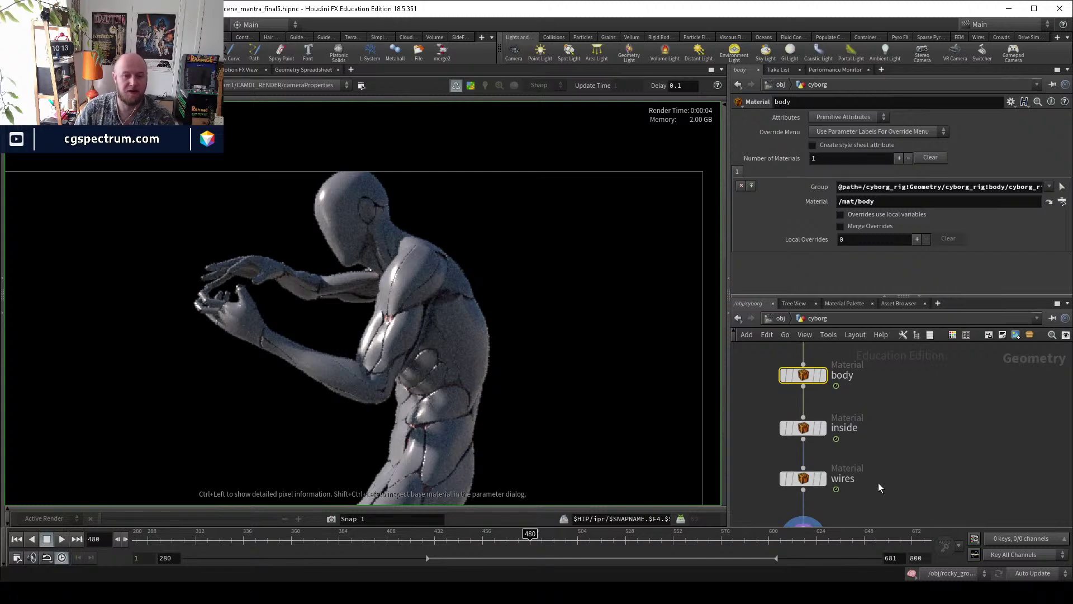
Select the transform2 node and slightly adjust the vertical placement of the body and inside nodes.
{"action": "middle_click_drag", "start_coordinate": [862, 497], "coordinate": [870, 443]}
{"action": "scroll", "coordinate": [870, 444], "scroll_direction": "down", "scroll_amount": 2}
{"action": "left_click", "coordinate": [829, 497]}
{"action": "middle_click_drag", "start_coordinate": [855, 408], "coordinate": [855, 485]}
{"action": "left_click_drag", "start_coordinate": [809, 412], "coordinate": [809, 418]}
{"action": "left_click_drag", "start_coordinate": [807, 464], "coordinate": [807, 461]}
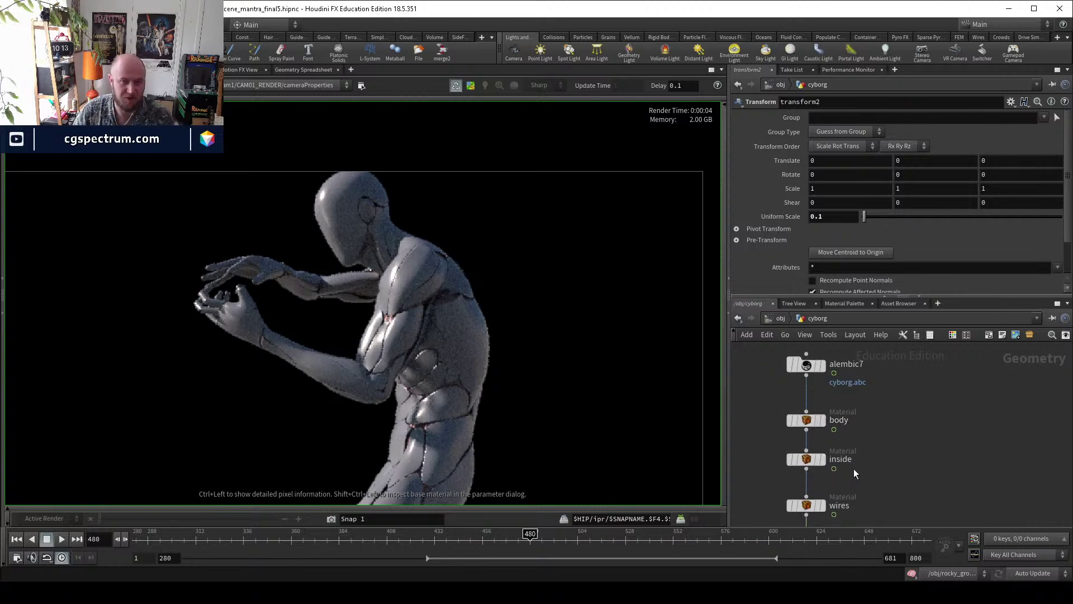
{"action": "middle_click_drag", "start_coordinate": [854, 468], "coordinate": [856, 438]}
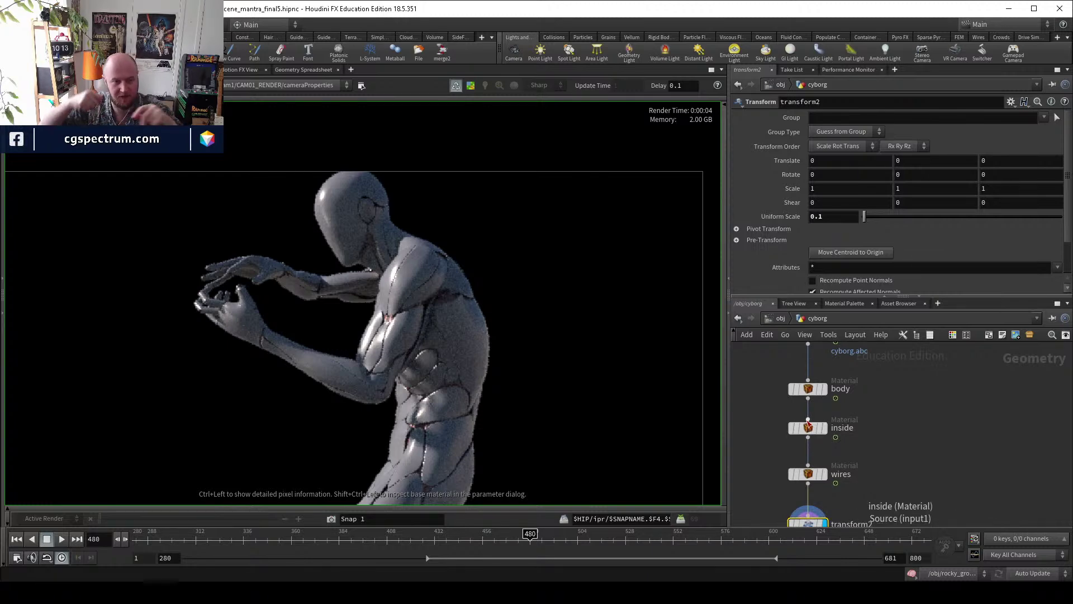
Even out the vertical gaps around the body and inside material nodes and inspect the inside node's material assignment.
{"action": "middle_click_drag", "start_coordinate": [880, 455], "coordinate": [874, 476]}
{"action": "left_click_drag", "start_coordinate": [803, 453], "coordinate": [805, 457]}
{"action": "left_click_drag", "start_coordinate": [803, 410], "coordinate": [802, 411]}
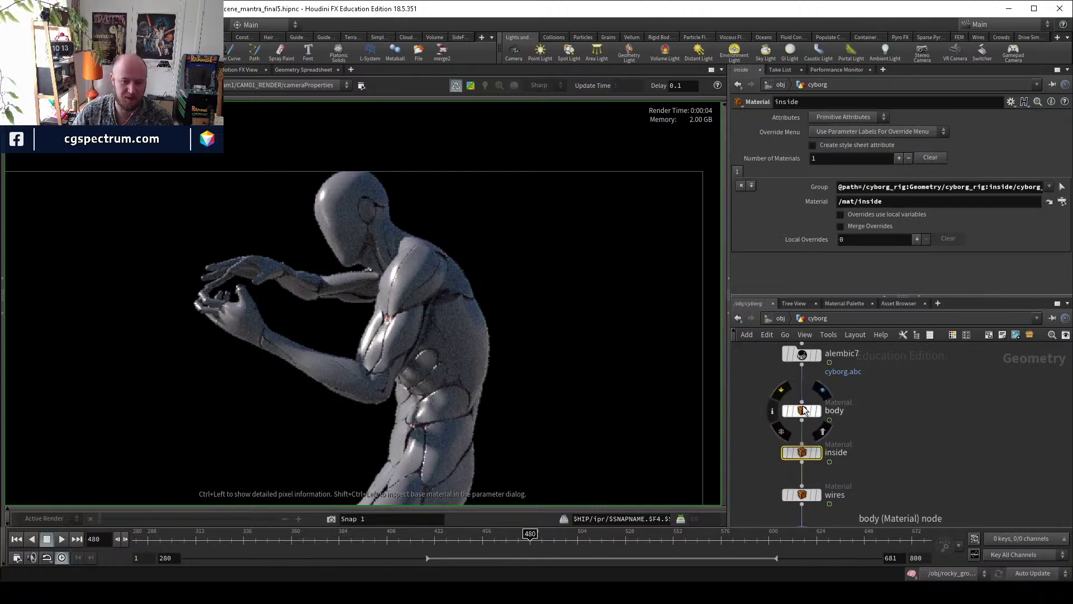
{"action": "left_click_drag", "start_coordinate": [807, 416], "coordinate": [803, 406]}
{"action": "left_click_drag", "start_coordinate": [803, 453], "coordinate": [803, 448]}
{"action": "middle_click_drag", "start_coordinate": [856, 475], "coordinate": [863, 455]}
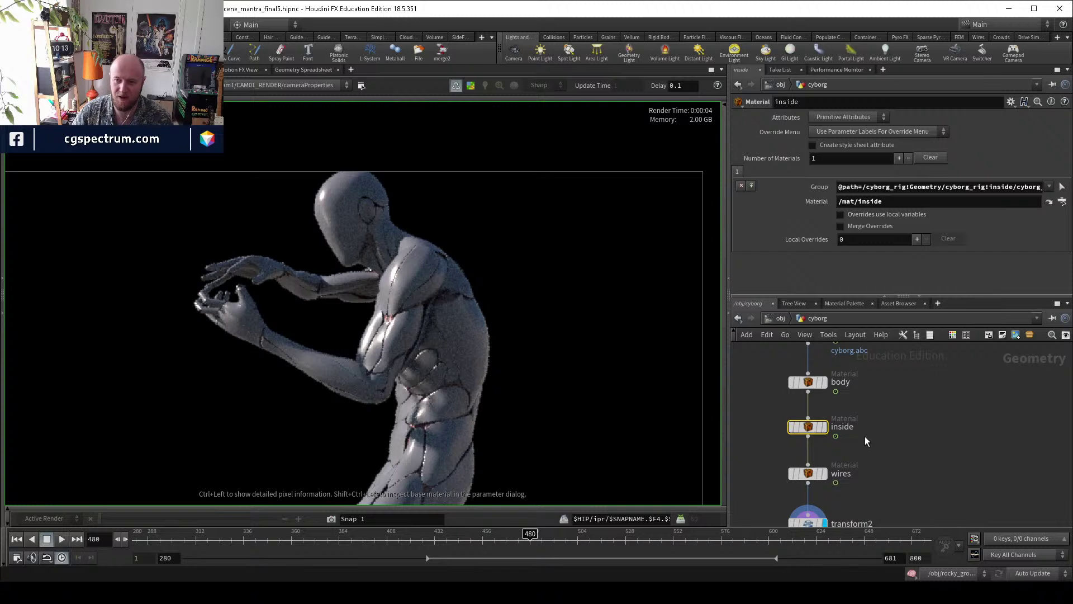
{"action": "middle_click_drag", "start_coordinate": [863, 430], "coordinate": [847, 467]}
Select the body material node and fine-tune the vertical positions of body, inside and wires in the chain.
{"action": "left_click", "coordinate": [793, 419]}
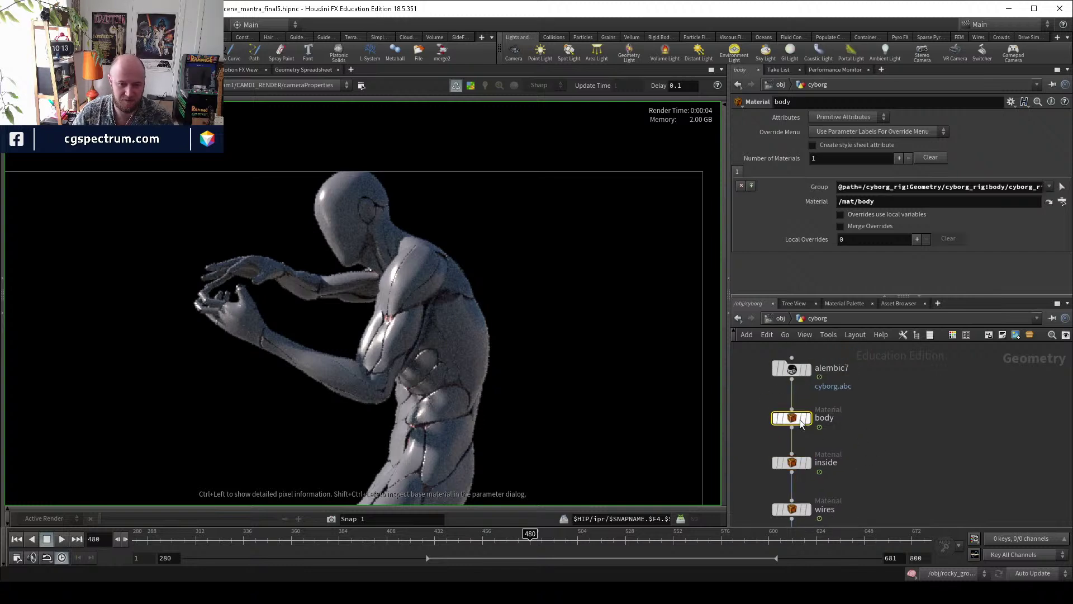
{"action": "middle_click_drag", "start_coordinate": [793, 421], "coordinate": [770, 400]}
{"action": "left_click_drag", "start_coordinate": [770, 400], "coordinate": [770, 402]}
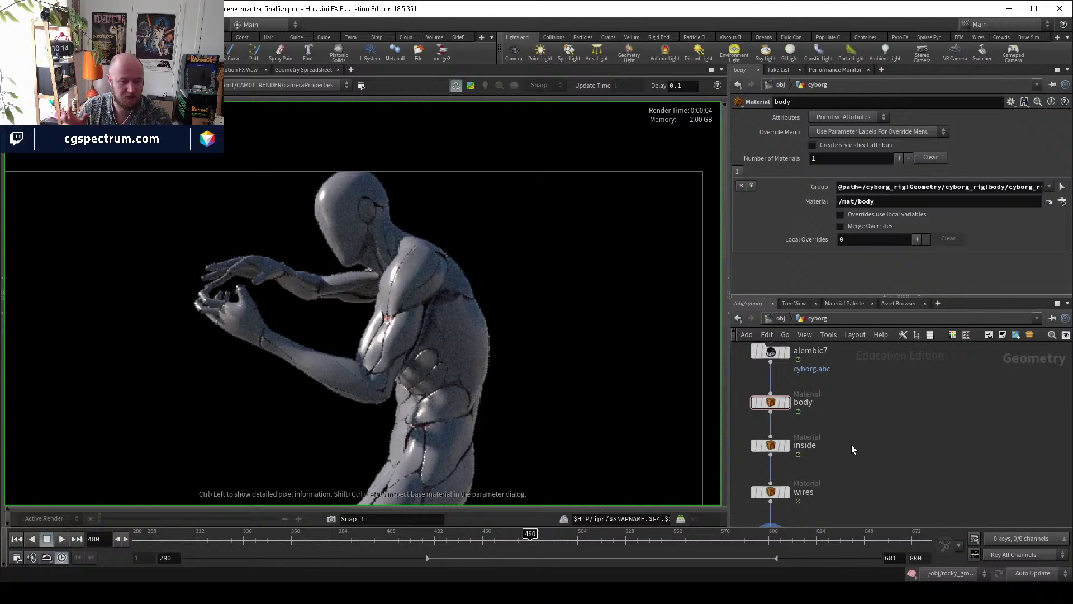
{"action": "middle_click_drag", "start_coordinate": [810, 487], "coordinate": [824, 462]}
{"action": "left_click_drag", "start_coordinate": [782, 467], "coordinate": [783, 473]}
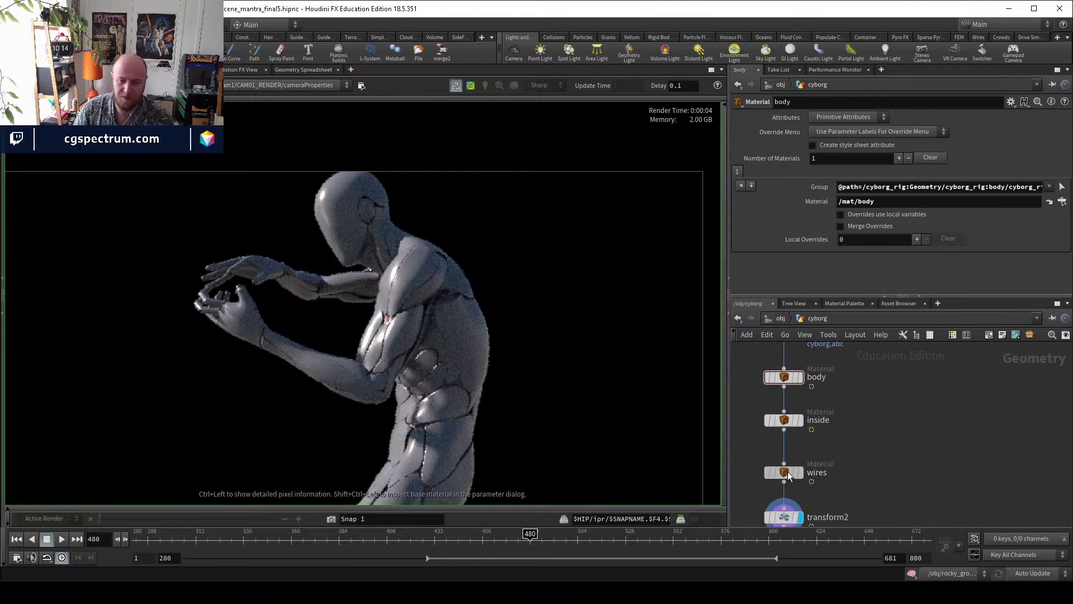
{"action": "left_click_drag", "start_coordinate": [785, 424], "coordinate": [786, 431]}
{"action": "middle_click_drag", "start_coordinate": [843, 435], "coordinate": [839, 451]}
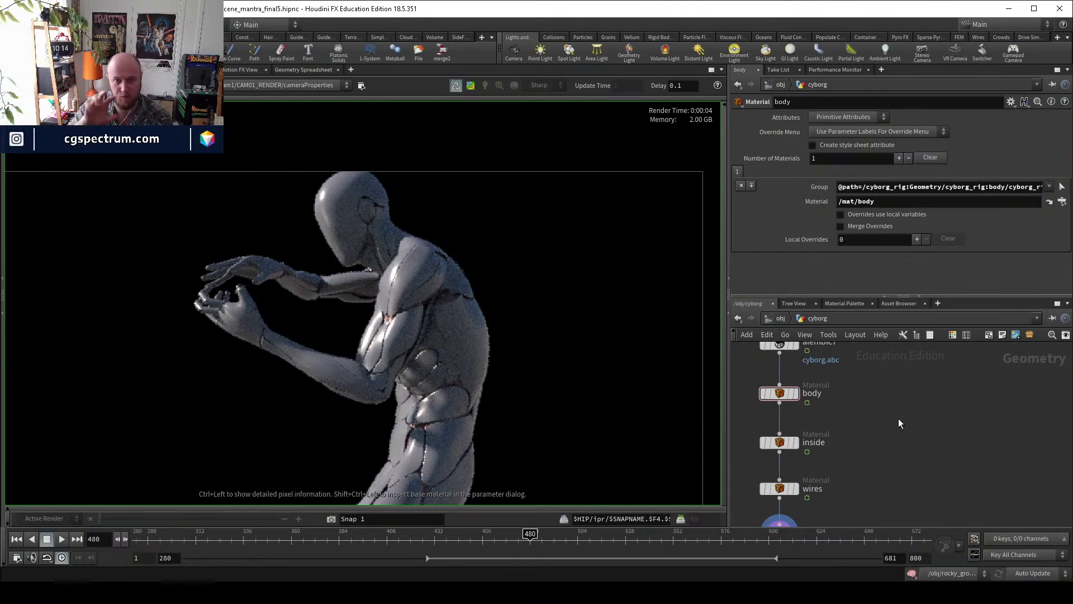
Lower the inside and wires material nodes slightly to widen the spacing in the chain.
{"action": "middle_click_drag", "start_coordinate": [878, 476], "coordinate": [867, 470]}
{"action": "scroll", "coordinate": [864, 475], "scroll_direction": "down", "scroll_amount": 3}
{"action": "middle_click_drag", "start_coordinate": [858, 523], "coordinate": [851, 474]}
{"action": "scroll", "coordinate": [811, 477], "scroll_direction": "up", "scroll_amount": 4}
{"action": "scroll", "coordinate": [928, 422], "scroll_direction": "down", "scroll_amount": 3}
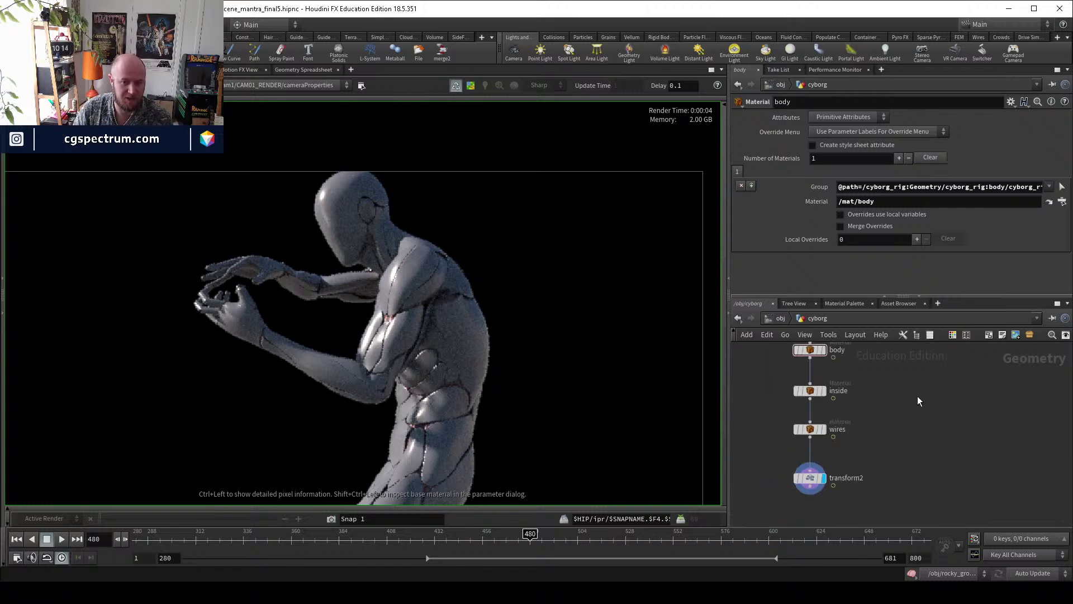
{"action": "middle_click_drag", "start_coordinate": [870, 439], "coordinate": [865, 462]}
{"action": "left_click_drag", "start_coordinate": [814, 452], "coordinate": [810, 457]}
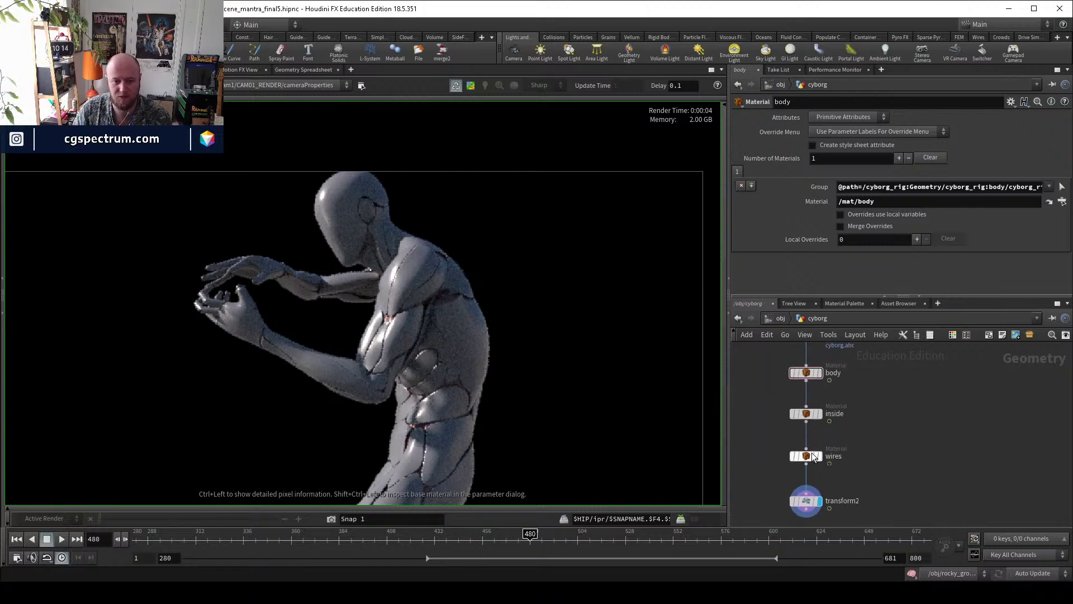
{"action": "middle_click_drag", "start_coordinate": [873, 445], "coordinate": [864, 461]}
{"action": "left_click_drag", "start_coordinate": [800, 428], "coordinate": [806, 434]}
{"action": "mouse_move", "coordinate": [868, 407]}
{"action": "middle_mouse_down"}
{"action": "mouse_move", "coordinate": [850, 431]}
{"action": "mouse_move", "coordinate": [879, 419]}
{"action": "middle_mouse_up"}
{"action": "scroll", "coordinate": [850, 431], "scroll_direction": "up", "scroll_amount": 2}
{"action": "left_click_drag", "start_coordinate": [808, 451], "coordinate": [807, 448]}
{"action": "middle_click_drag", "start_coordinate": [898, 459], "coordinate": [870, 450]}
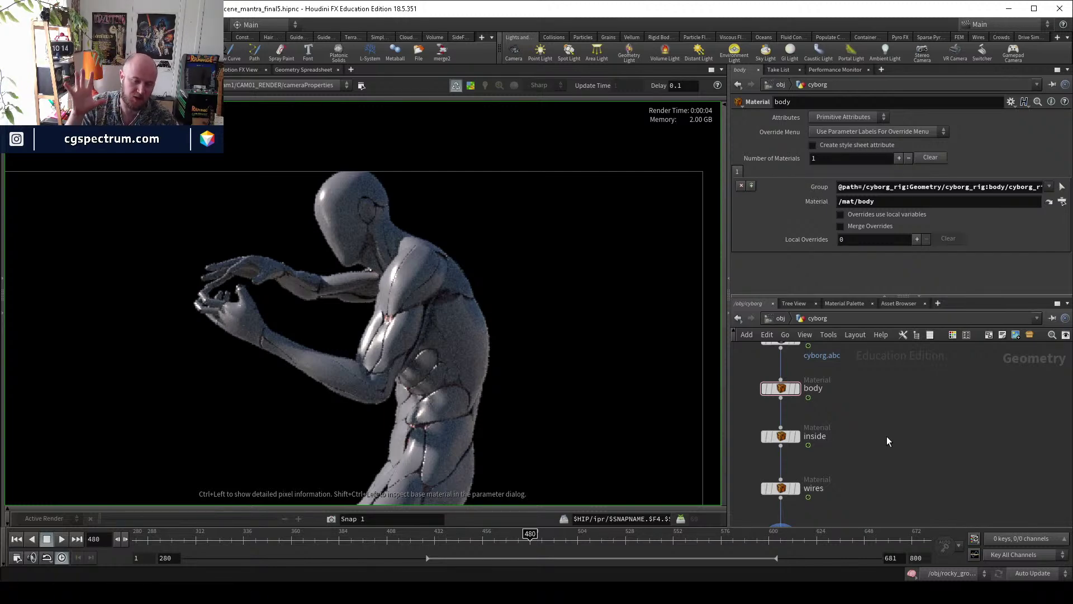
Arrange the body, inside and wires nodes at even vertical intervals between alembic7 and transform2.
{"action": "scroll", "coordinate": [885, 434], "scroll_direction": "up", "scroll_amount": 2}
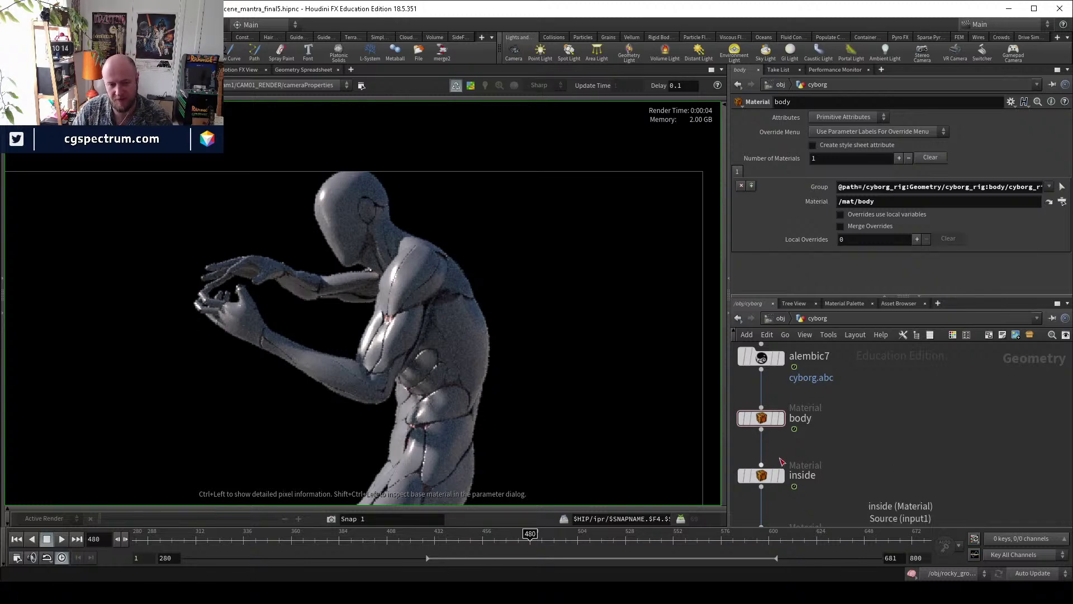
{"action": "scroll", "coordinate": [812, 461], "scroll_direction": "down", "scroll_amount": 1}
{"action": "scroll", "coordinate": [816, 464], "scroll_direction": "down", "scroll_amount": 2}
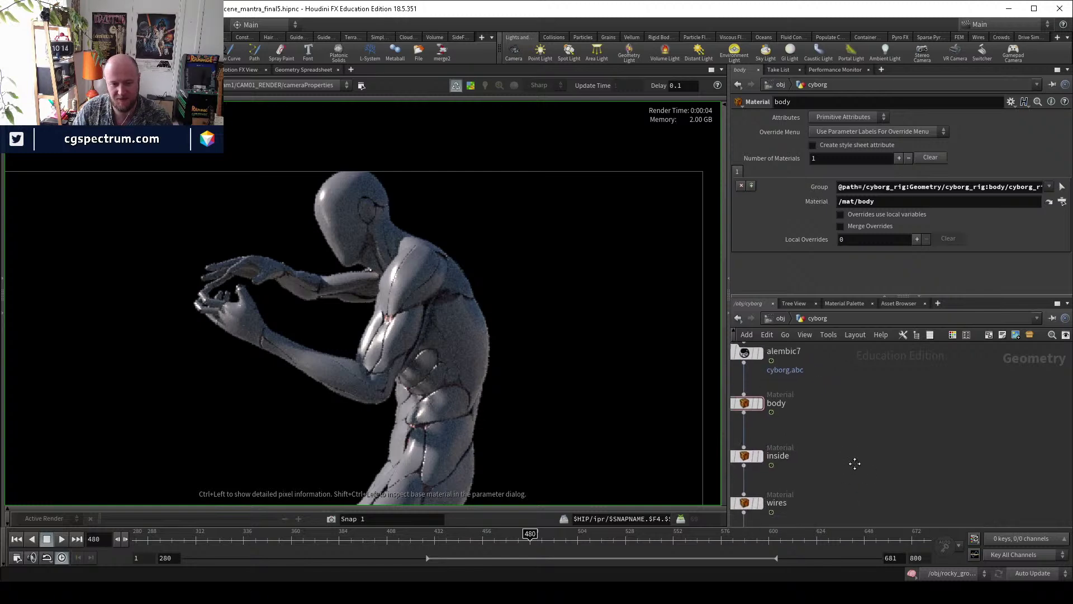
{"action": "scroll", "coordinate": [838, 447], "scroll_direction": "up", "scroll_amount": 2}
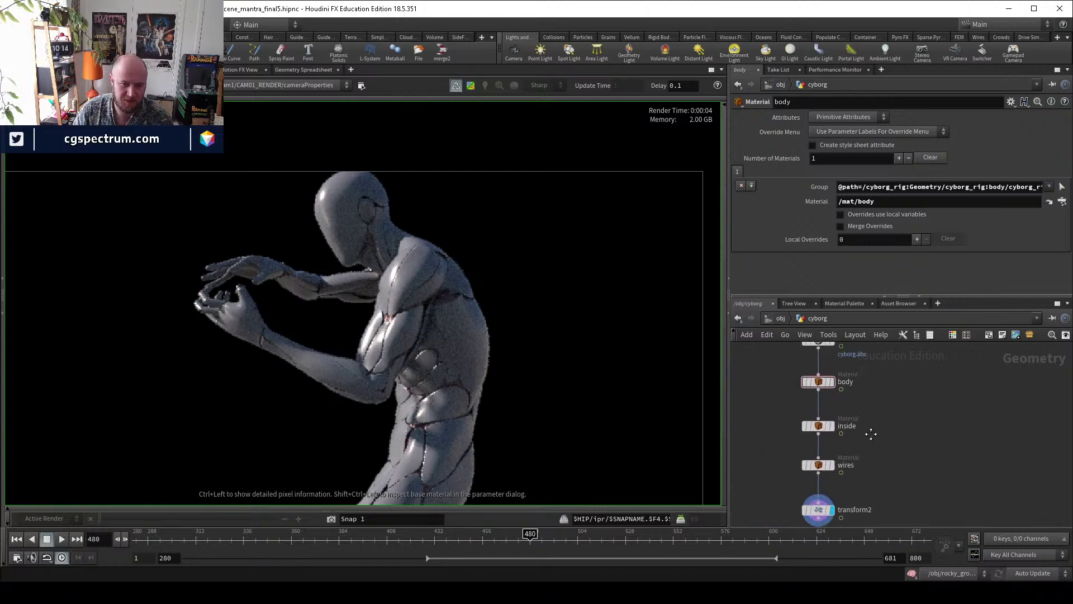
{"action": "scroll", "coordinate": [869, 433], "scroll_direction": "up", "scroll_amount": 2}
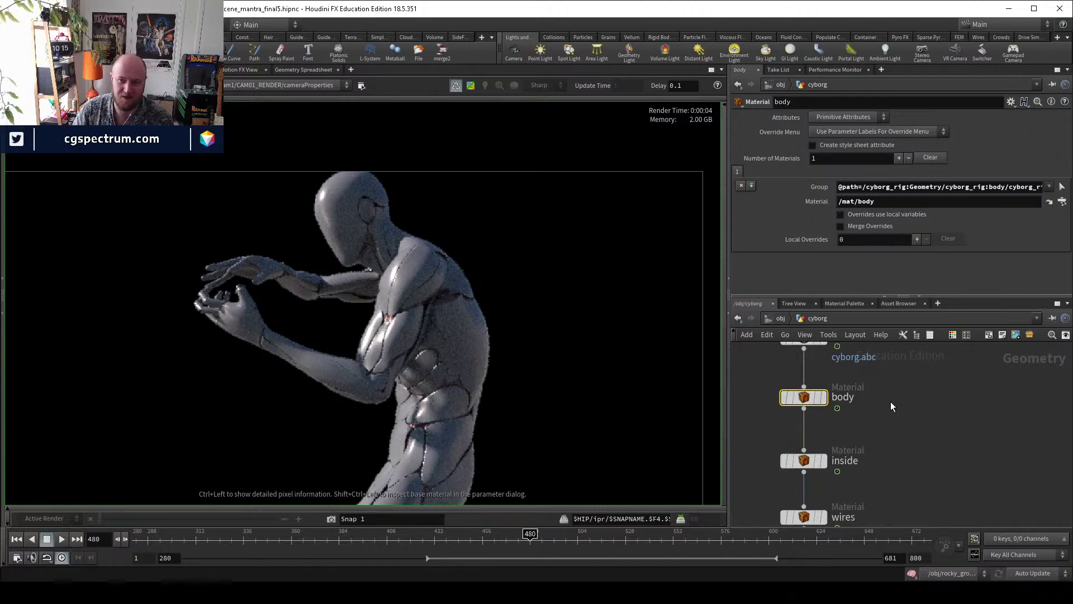
{"action": "middle_click_drag", "start_coordinate": [870, 427], "coordinate": [873, 444]}
{"action": "middle_click_drag", "start_coordinate": [854, 502], "coordinate": [845, 442]}
{"action": "left_click_drag", "start_coordinate": [805, 477], "coordinate": [806, 480]}
{"action": "middle_click_drag", "start_coordinate": [850, 481], "coordinate": [840, 503]}
{"action": "left_click_drag", "start_coordinate": [795, 441], "coordinate": [796, 442]}
{"action": "middle_click_drag", "start_coordinate": [890, 450], "coordinate": [873, 481]}
{"action": "left_click_drag", "start_coordinate": [772, 409], "coordinate": [772, 409]}
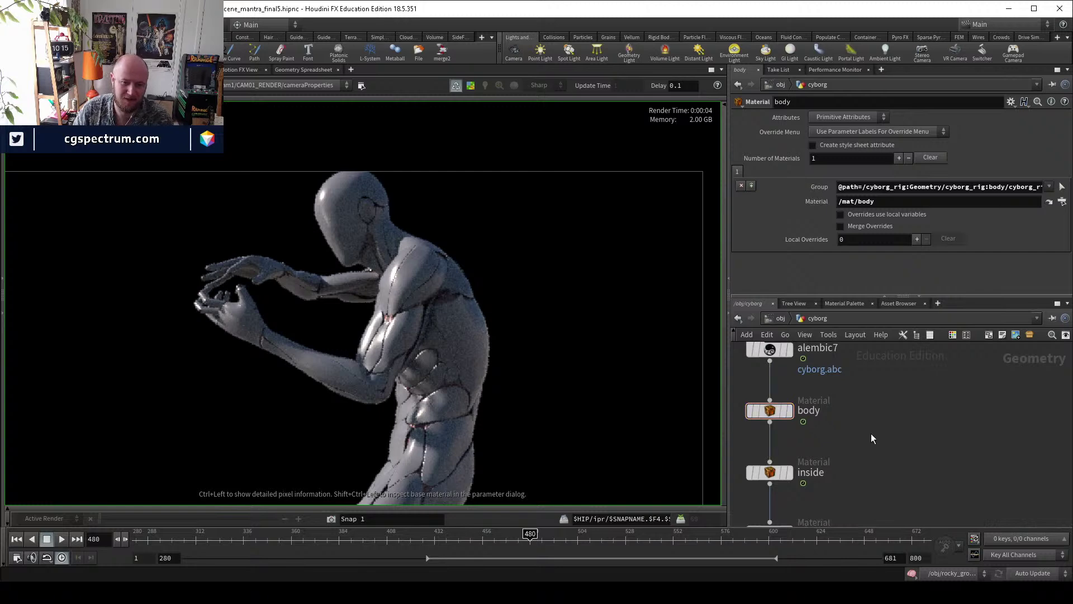
Add a Blast node beside the material chain and connect its input to alembic7's output.
{"action": "middle_click_drag", "start_coordinate": [874, 434], "coordinate": [882, 467]}
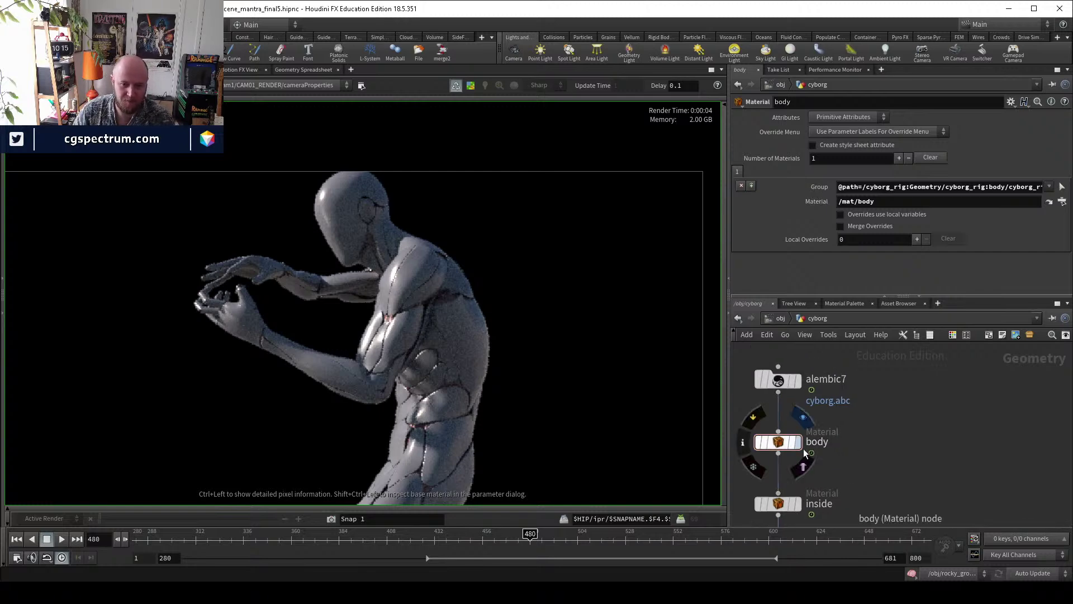
{"action": "key", "text": "Tab"}
{"action": "type", "text": "bla"}
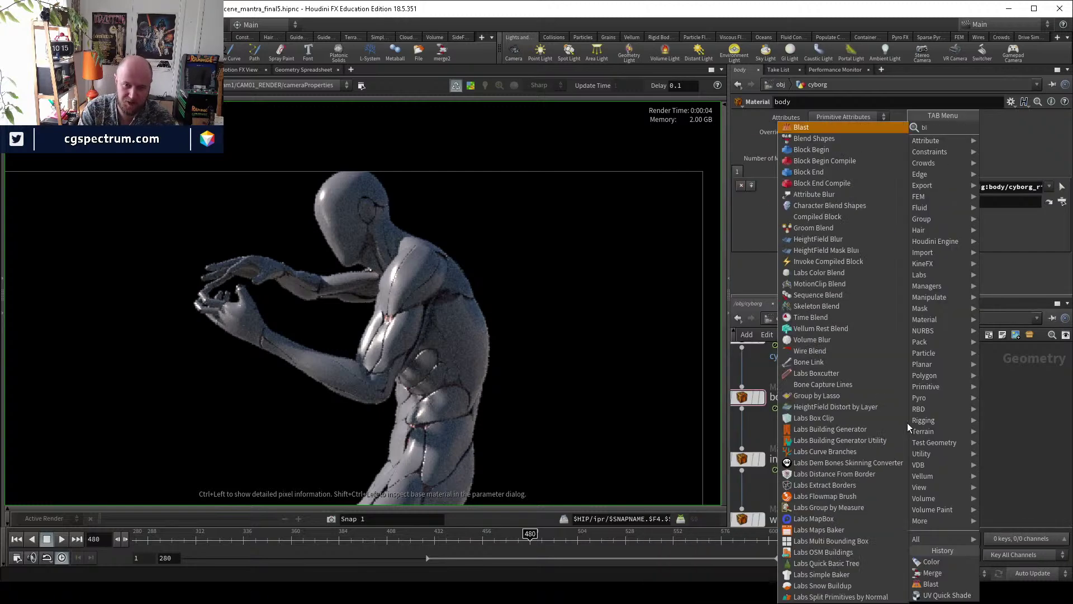
{"action": "key", "text": "Return"}
{"action": "left_click", "coordinate": [908, 426]}
{"action": "left_click_drag", "start_coordinate": [907, 411], "coordinate": [786, 386]}
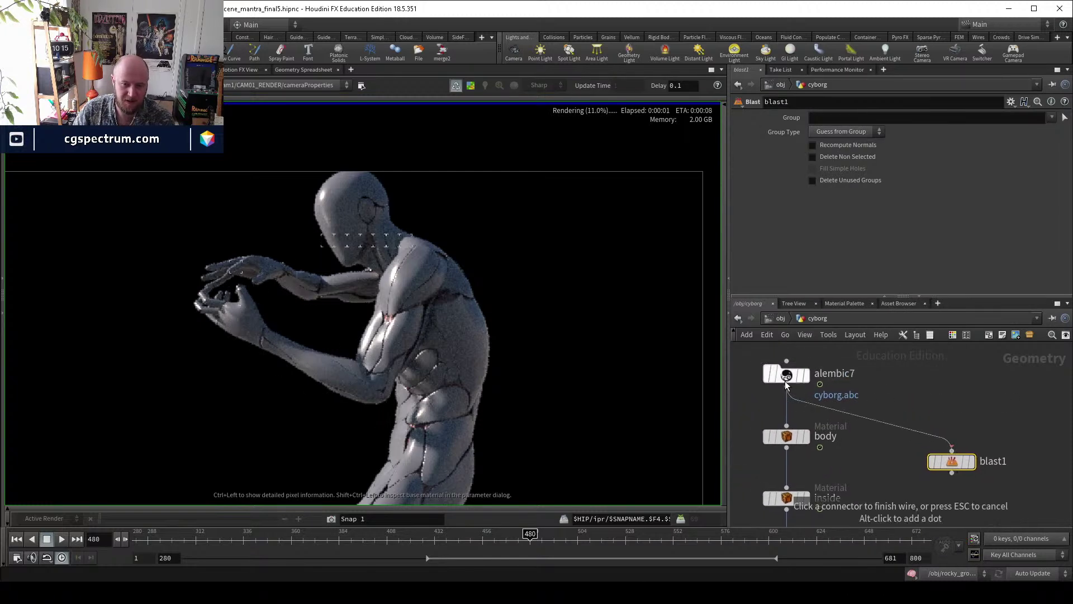
Copy the group path from the body material node and display the blast1 node in the 3D scene view.
{"action": "left_click", "coordinate": [786, 436]}
{"action": "triple_click", "coordinate": [871, 186]}
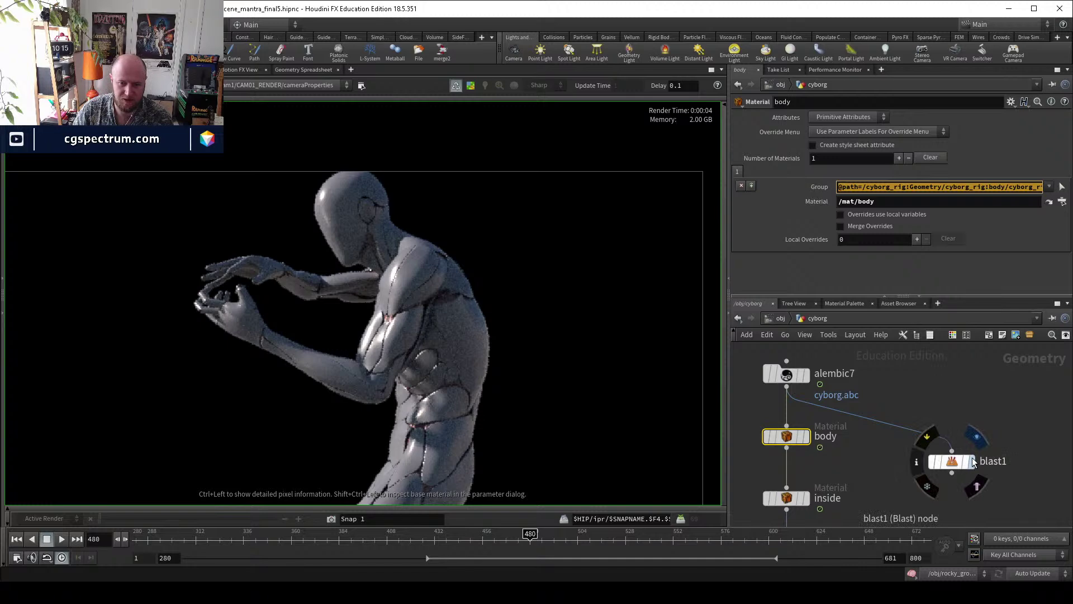
{"action": "left_click", "coordinate": [952, 461]}
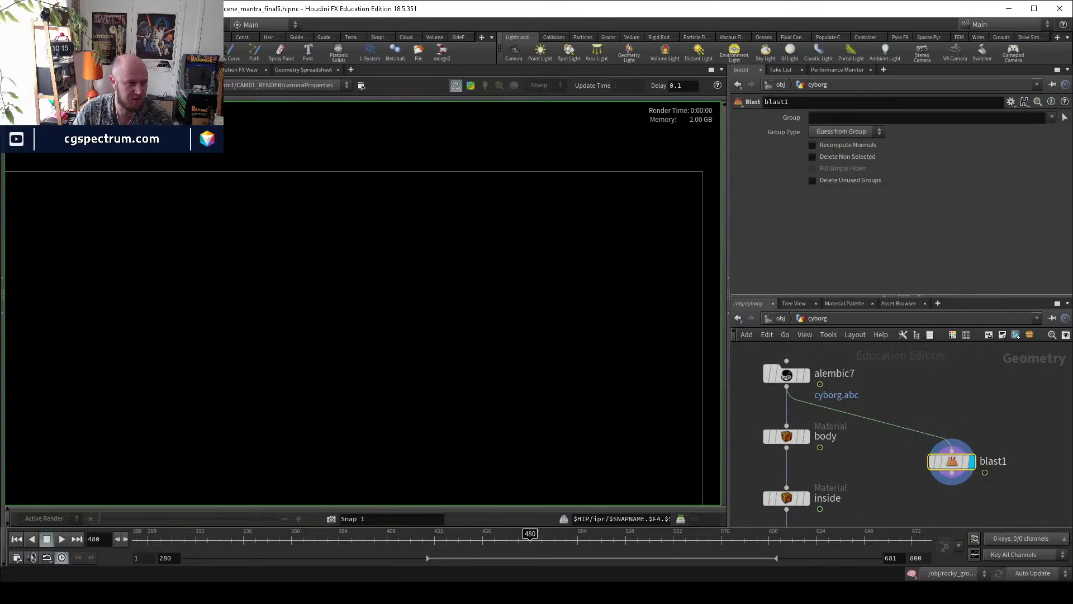
{"action": "left_click", "coordinate": [25, 69]}
{"action": "key", "text": "space+g"}
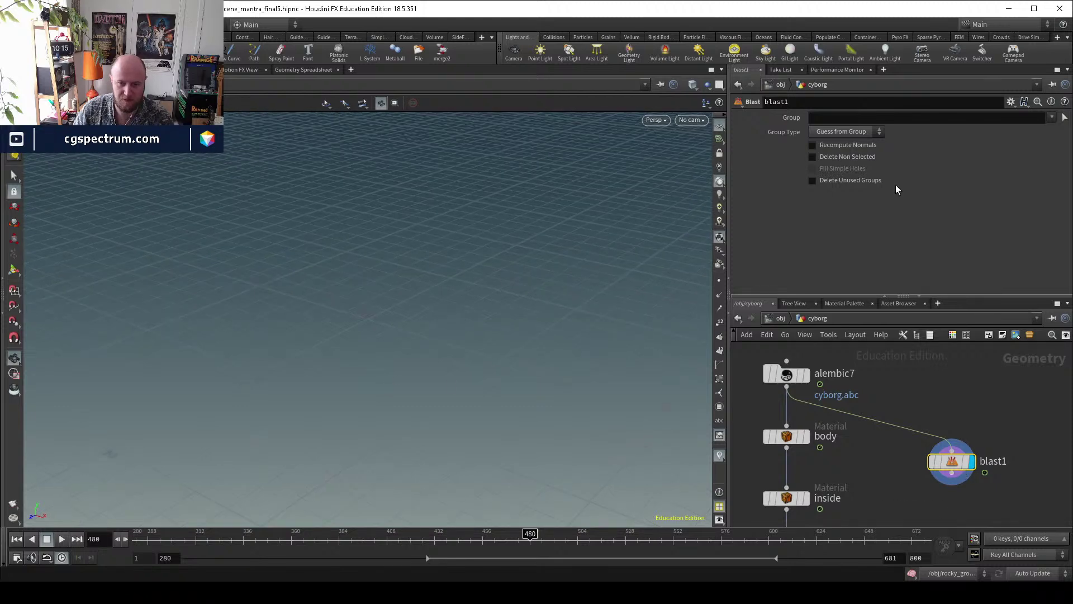
{"action": "left_click", "coordinate": [862, 115]}
{"action": "key", "text": "ctrl+v"}
{"action": "key", "text": "Return"}
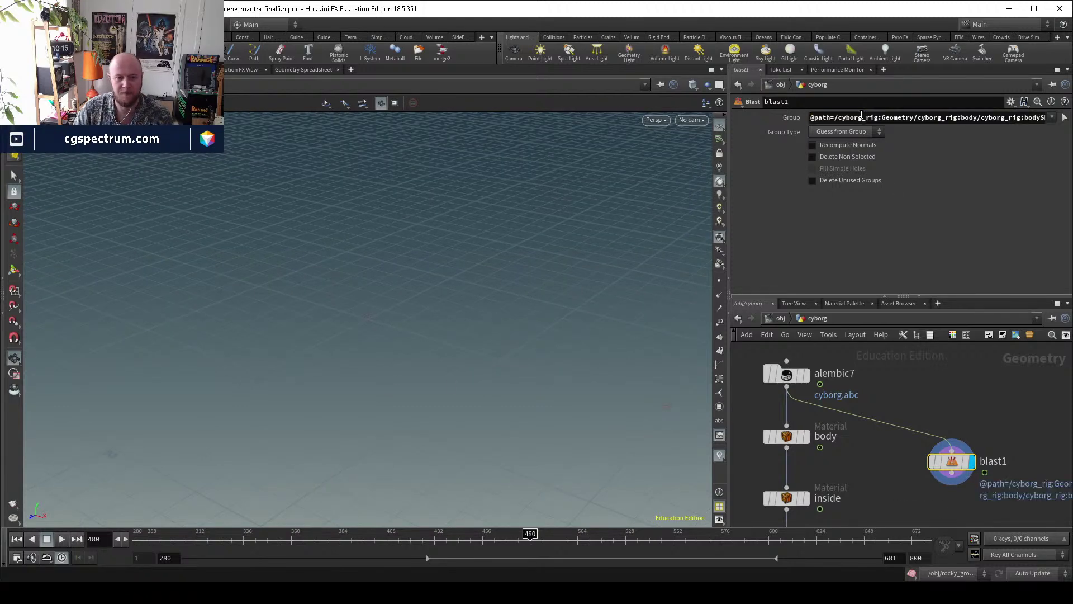
{"action": "left_click", "coordinate": [823, 158]}
Examine the isolated body geometry in perspective and its UV layout in the UV viewport.
{"action": "left_click_drag", "start_coordinate": [559, 203], "coordinate": [661, 271]}
{"action": "middle_click_drag", "start_coordinate": [1045, 443], "coordinate": [990, 398]}
{"action": "left_click_drag", "start_coordinate": [896, 417], "coordinate": [901, 405]}
{"action": "left_click_drag", "start_coordinate": [391, 270], "coordinate": [358, 269]}
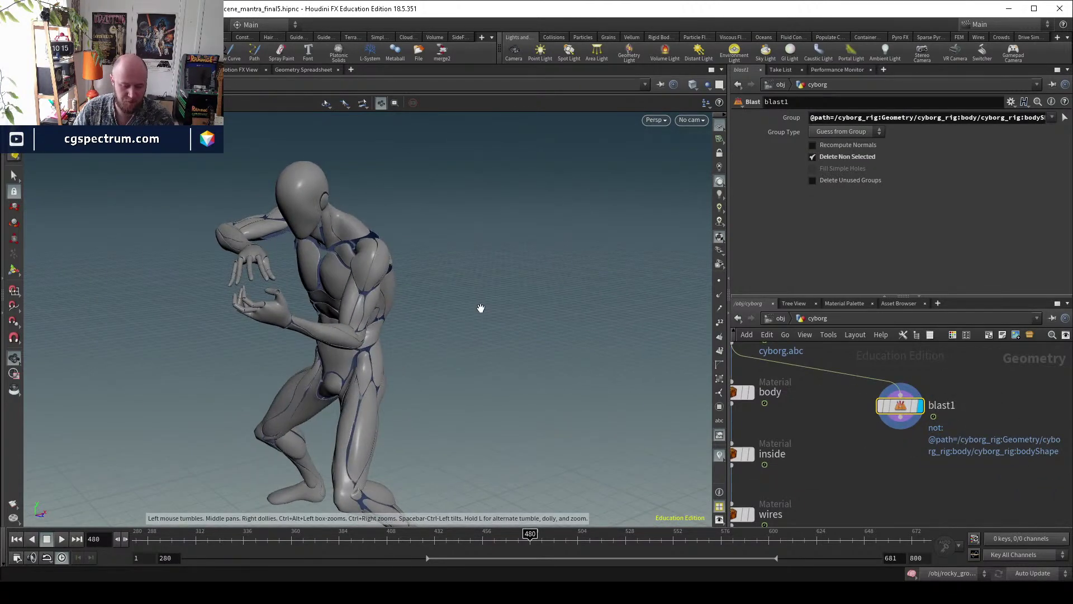
{"action": "key", "text": "space+5"}
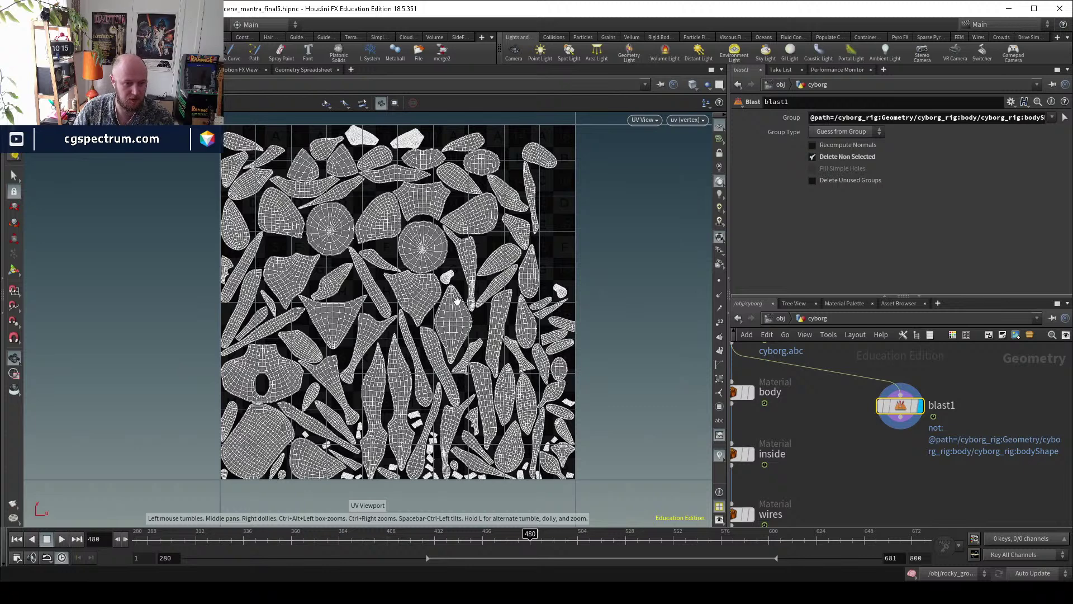
{"action": "key", "text": "space+1"}
{"action": "left_click_drag", "start_coordinate": [386, 336], "coordinate": [452, 270]}
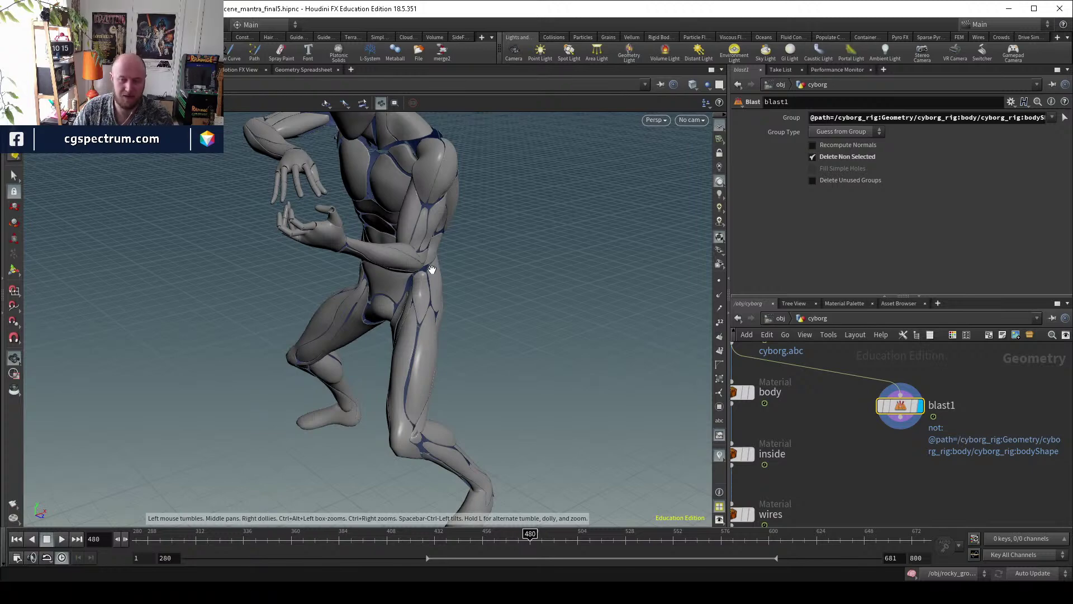
{"action": "left_click_drag", "start_coordinate": [421, 265], "coordinate": [399, 359]}
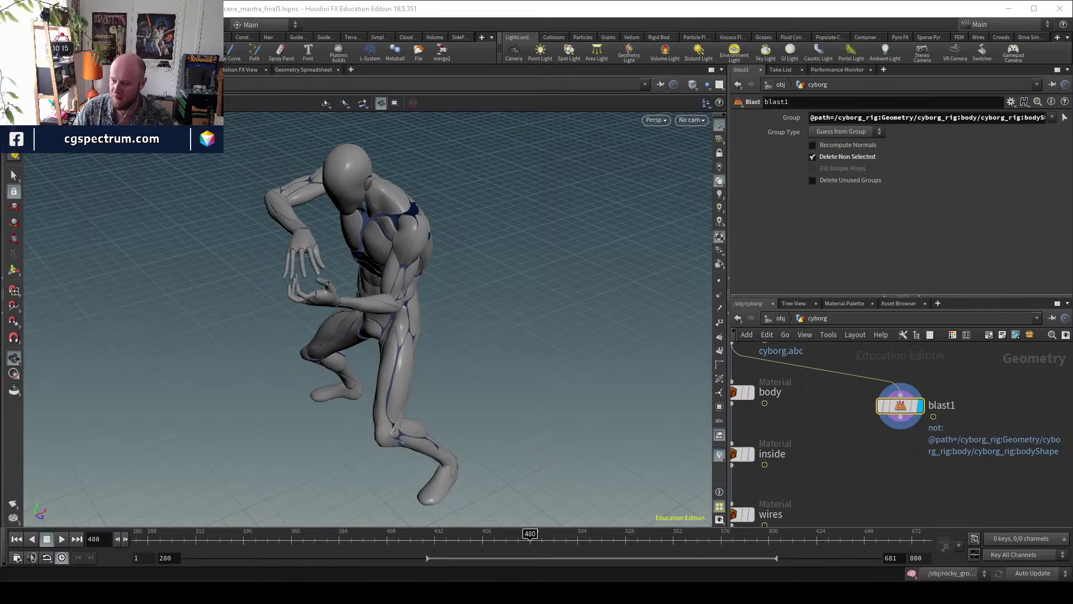
Position blast1 beside the material chain and duplicate it as a second Blast node fed by alembic7.
{"action": "middle_click_drag", "start_coordinate": [918, 479], "coordinate": [901, 461]}
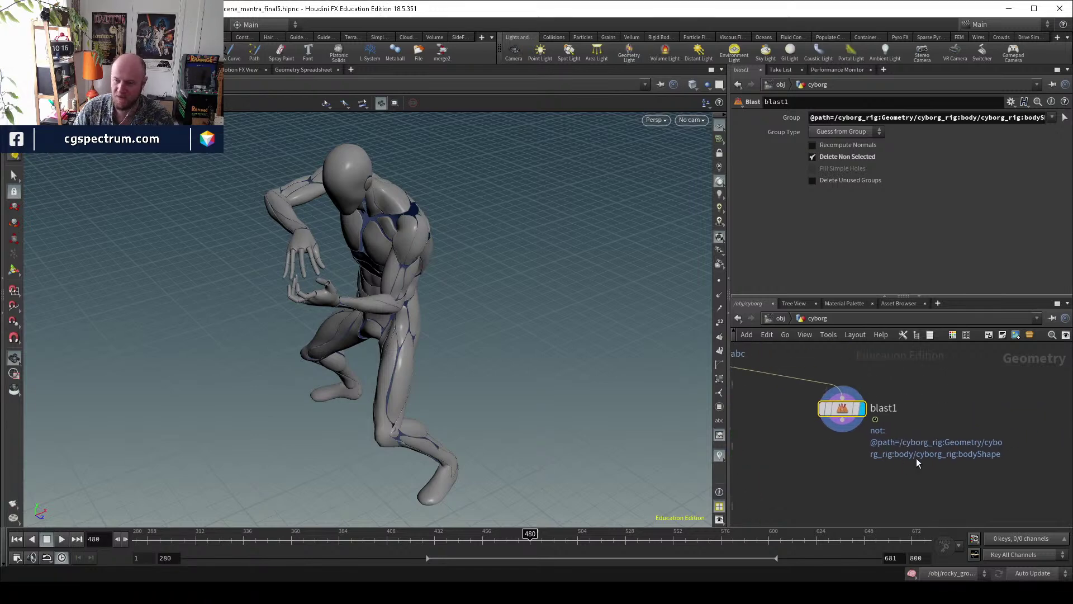
{"action": "mouse_move", "coordinate": [848, 410]}
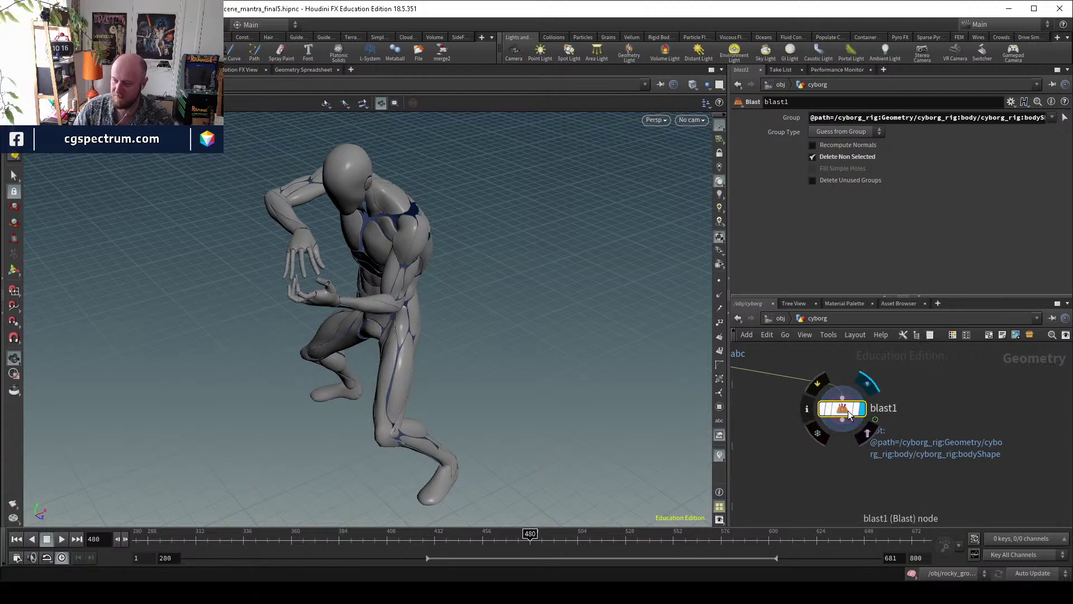
{"action": "left_click_drag", "start_coordinate": [848, 410], "coordinate": [889, 395]}
{"action": "scroll", "coordinate": [897, 464], "scroll_direction": "down", "scroll_amount": 2}
{"action": "middle_click_drag", "start_coordinate": [912, 465], "coordinate": [894, 477]}
{"action": "left_click_drag", "start_coordinate": [878, 421], "coordinate": [867, 421]}
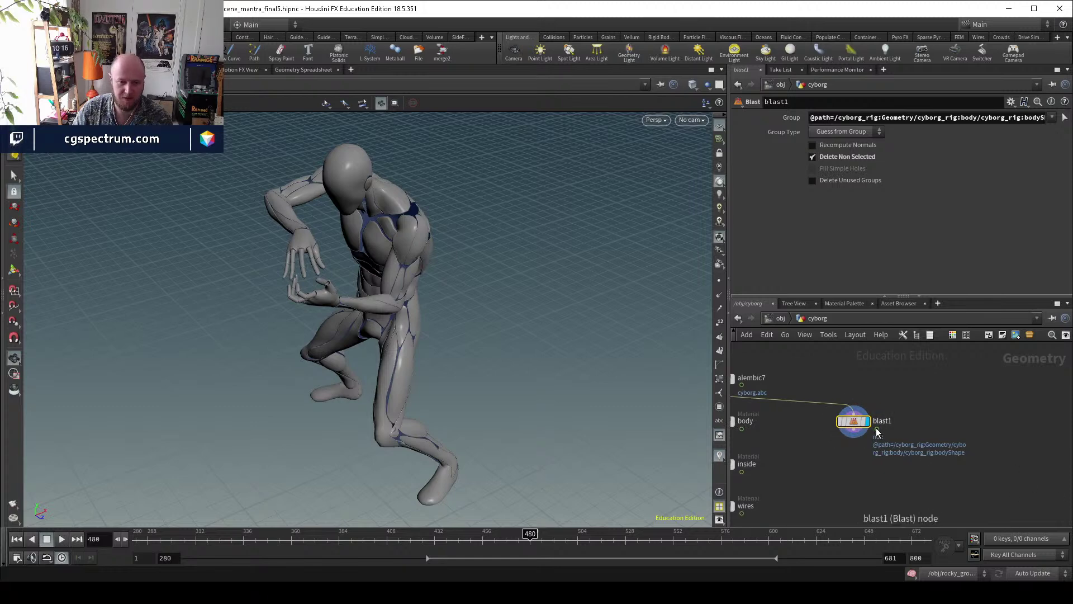
{"action": "key", "text": "ctrl+v"}
{"action": "key", "text": "h"}
{"action": "left_click", "coordinate": [825, 461]}
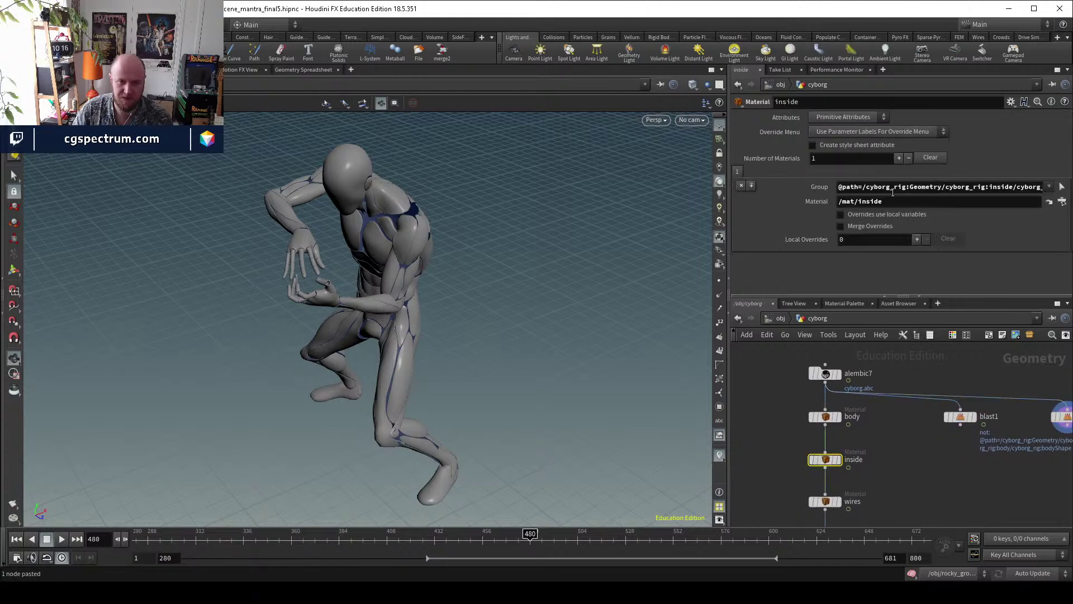
{"action": "triple_click", "coordinate": [902, 187]}
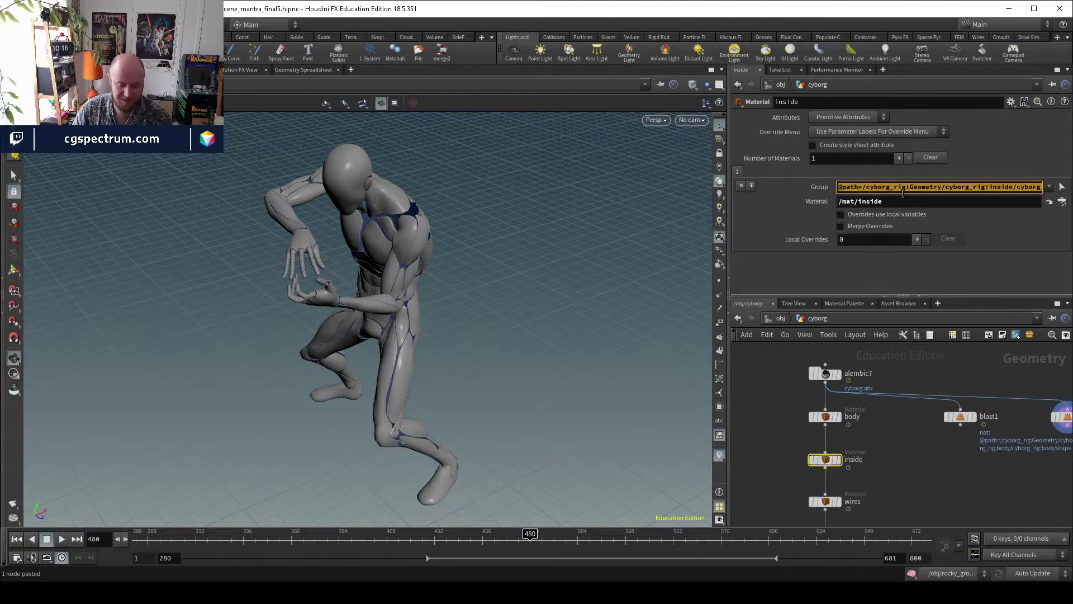
{"action": "middle_click_drag", "start_coordinate": [1025, 465], "coordinate": [877, 459]}
{"action": "scroll", "coordinate": [878, 459], "scroll_direction": "up", "scroll_amount": 1}
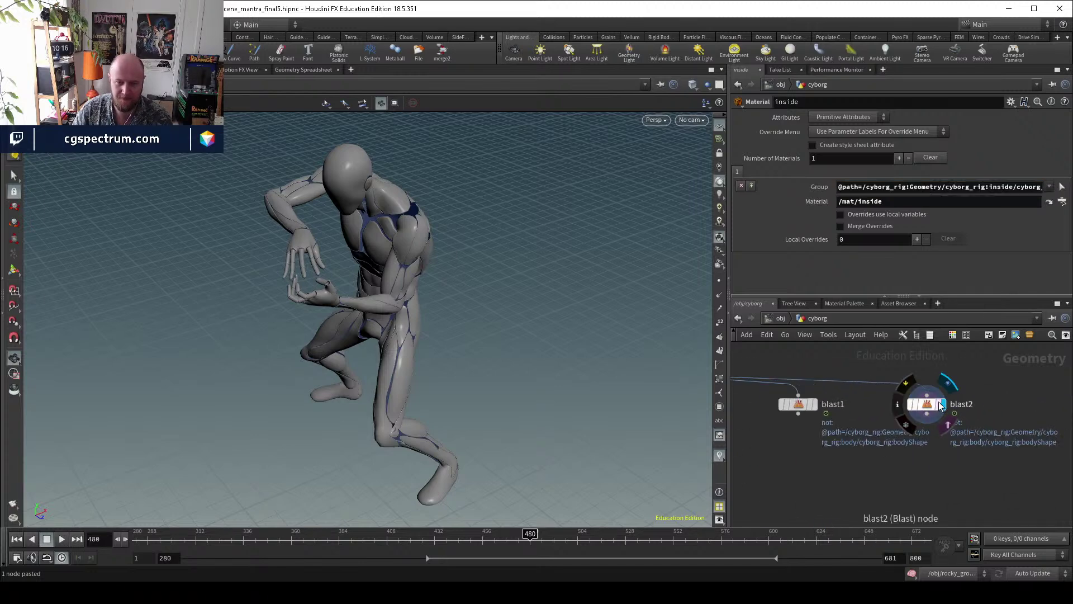
{"action": "left_click", "coordinate": [925, 405]}
{"action": "triple_click", "coordinate": [894, 118]}
{"action": "type", "text": "@path=/cyborg_rig:Geometry/cyborg_rig:inside/cyborg_rig:insideShape"}
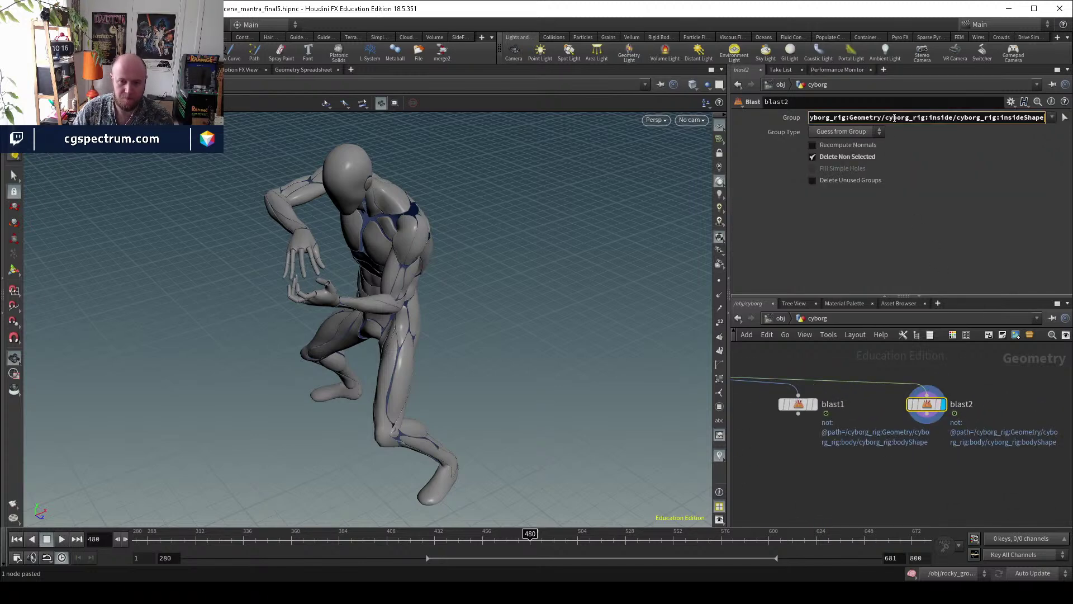
{"action": "key", "text": "Return"}
Nudge blast2 closer to blast1 and check the isolated inside geometry in wireframe and at frame 468.
{"action": "left_click_drag", "start_coordinate": [927, 404], "coordinate": [914, 404]}
{"action": "key", "text": "w"}
{"action": "key", "text": "w"}
{"action": "mouse_move", "coordinate": [424, 333]}
{"action": "left_mouse_down", "text": "alt"}
{"action": "mouse_move", "coordinate": [476, 290]}
{"action": "mouse_move", "coordinate": [444, 300]}
{"action": "left_mouse_up", "text": "alt"}
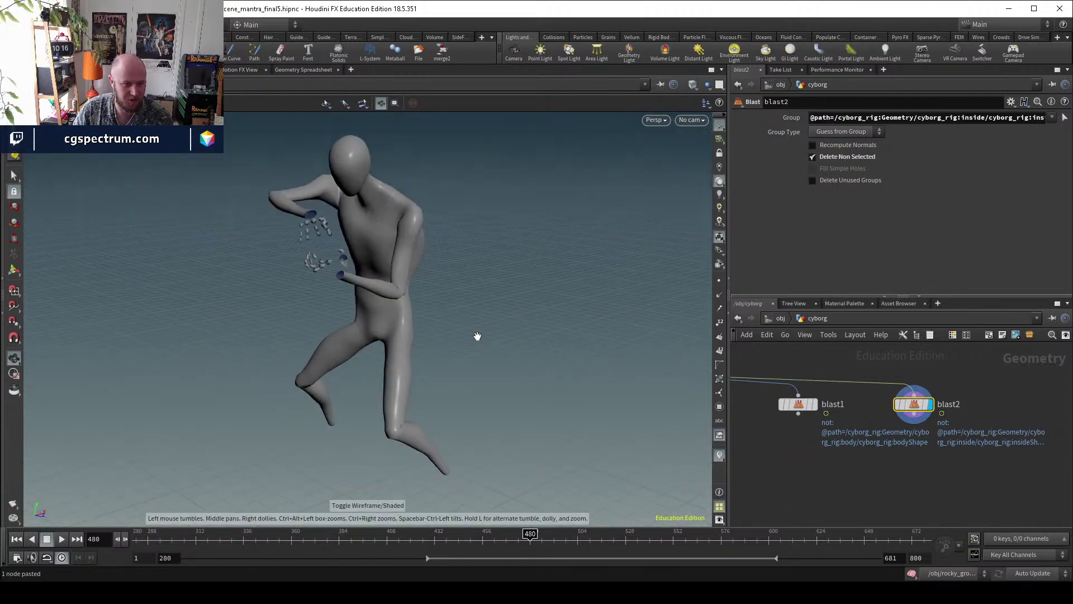
{"action": "left_click_drag", "start_coordinate": [226, 535], "coordinate": [506, 531]}
Move blast2 nearer to blast1 and duplicate it as a third Blast node beside it.
{"action": "left_click_drag", "start_coordinate": [914, 404], "coordinate": [888, 404]}
{"action": "key", "text": "ctrl+c"}
{"action": "key", "text": "ctrl+v"}
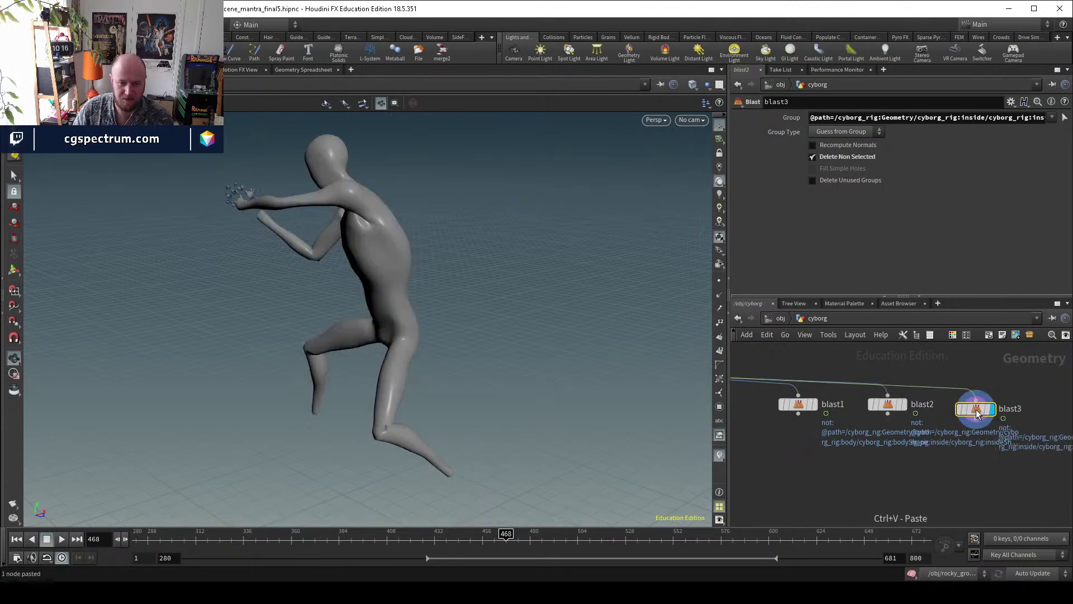
{"action": "middle_click_drag", "start_coordinate": [737, 486], "coordinate": [885, 460]}
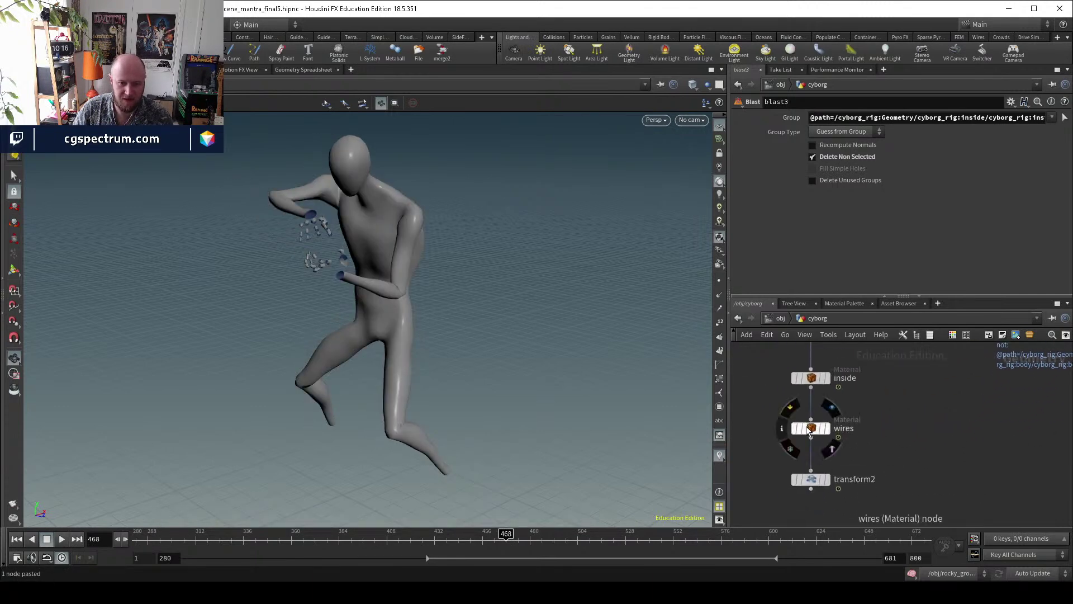
{"action": "left_click", "coordinate": [785, 479]}
{"action": "middle_click_drag", "start_coordinate": [925, 508], "coordinate": [905, 468]}
{"action": "left_click", "coordinate": [939, 189]}
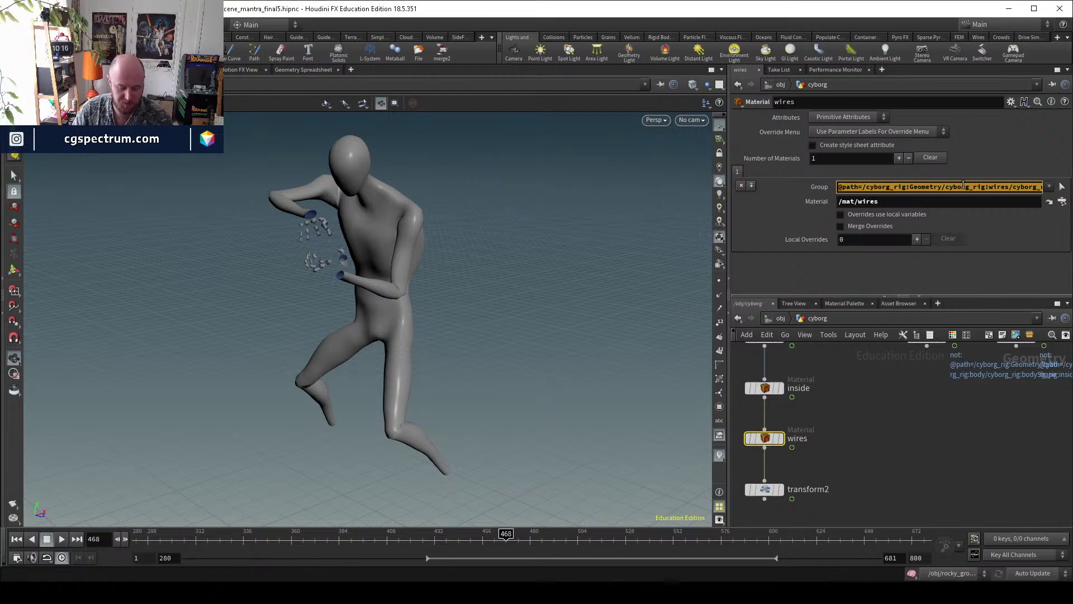
{"action": "middle_click_drag", "start_coordinate": [908, 479], "coordinate": [864, 517]}
{"action": "middle_click_drag", "start_coordinate": [975, 462], "coordinate": [801, 458]}
{"action": "left_click", "coordinate": [899, 376]}
{"action": "triple_click", "coordinate": [899, 119]}
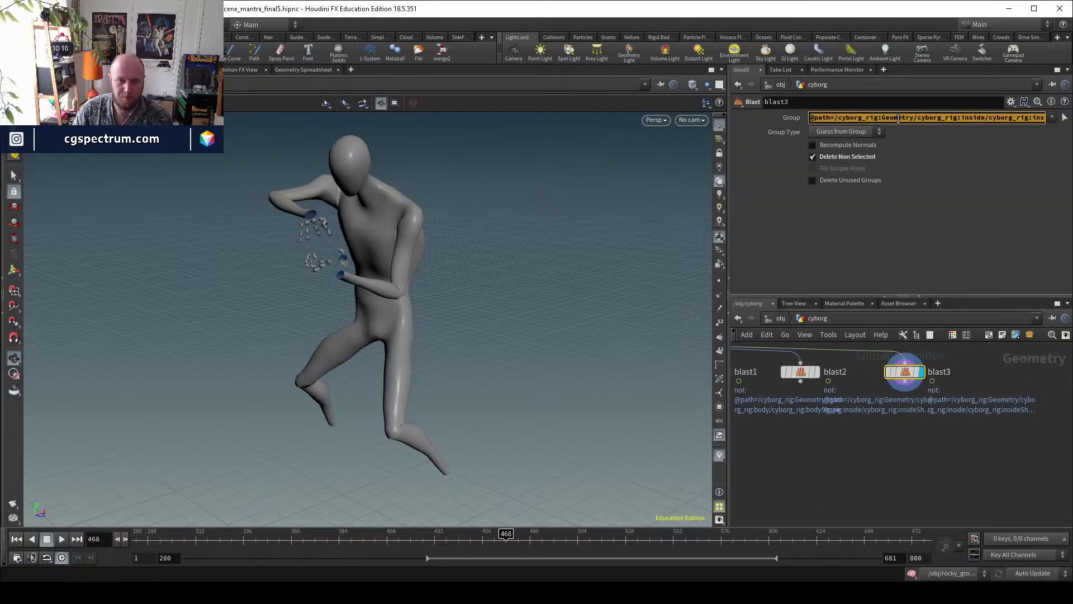
{"action": "key", "text": "ctrl+v"}
{"action": "key", "text": "Return"}
Inspect the isolated wires geometry in wireframe and shaded display from another angle.
{"action": "scroll", "coordinate": [916, 351], "scroll_direction": "down", "scroll_amount": 3}
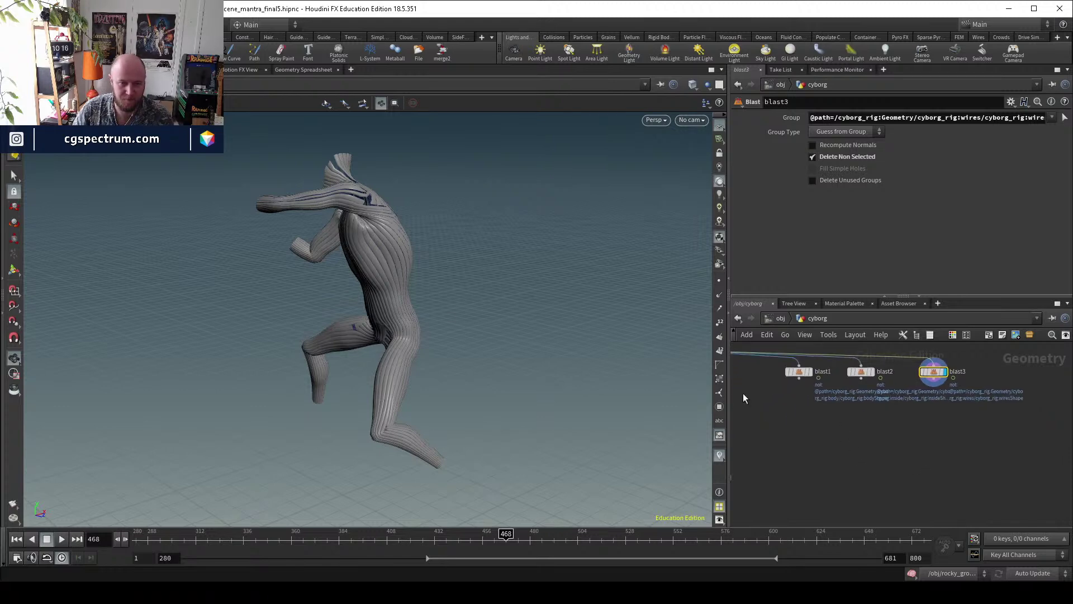
{"action": "key", "text": "w"}
{"action": "mouse_move", "coordinate": [391, 283]}
{"action": "left_mouse_down"}
{"action": "mouse_move", "coordinate": [599, 289]}
{"action": "mouse_move", "coordinate": [304, 250]}
{"action": "mouse_move", "coordinate": [658, 334]}
{"action": "left_mouse_up"}
{"action": "key", "text": "w"}
{"action": "middle_click_drag", "start_coordinate": [872, 432], "coordinate": [878, 447]}
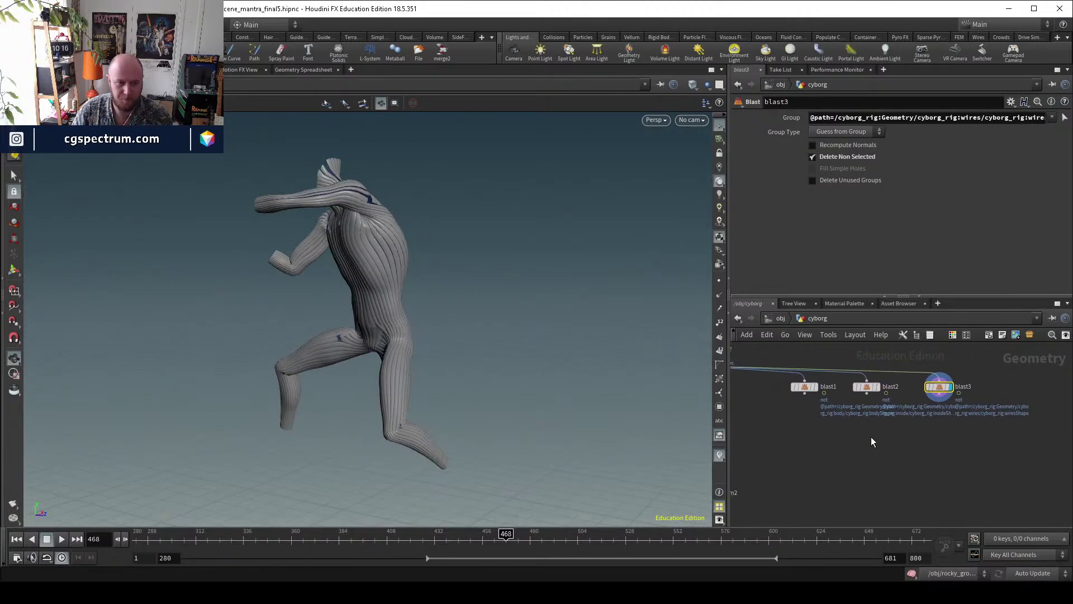
Switch the display between blast1 and blast2 to compare the body and inside geometry.
{"action": "scroll", "coordinate": [820, 387], "scroll_direction": "up", "scroll_amount": 3}
{"action": "left_click", "coordinate": [812, 386]}
{"action": "left_click", "coordinate": [797, 386]}
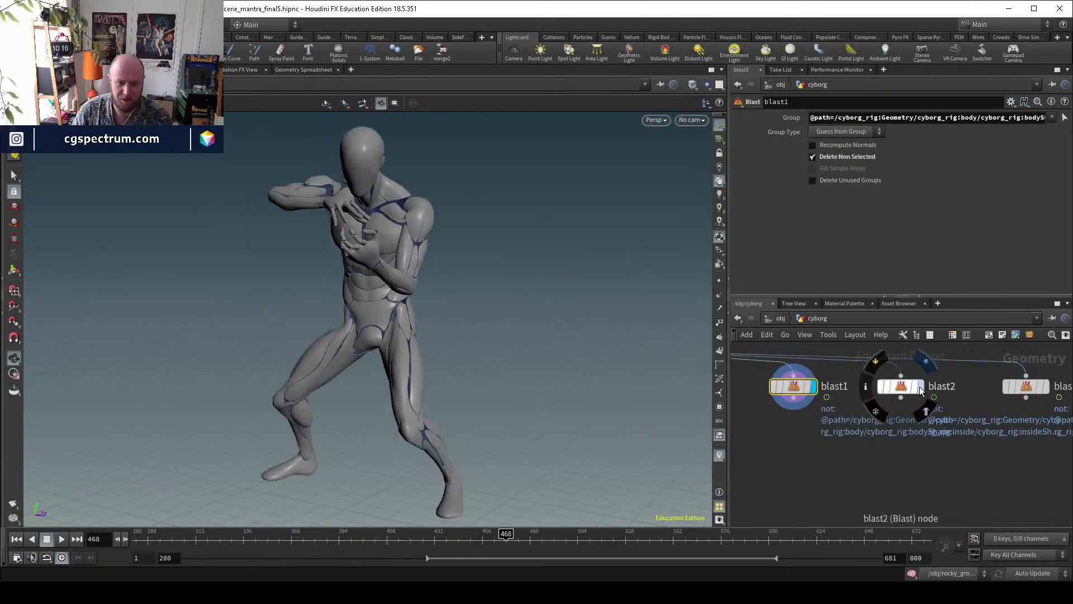
{"action": "left_click", "coordinate": [919, 386]}
{"action": "left_click", "coordinate": [814, 386]}
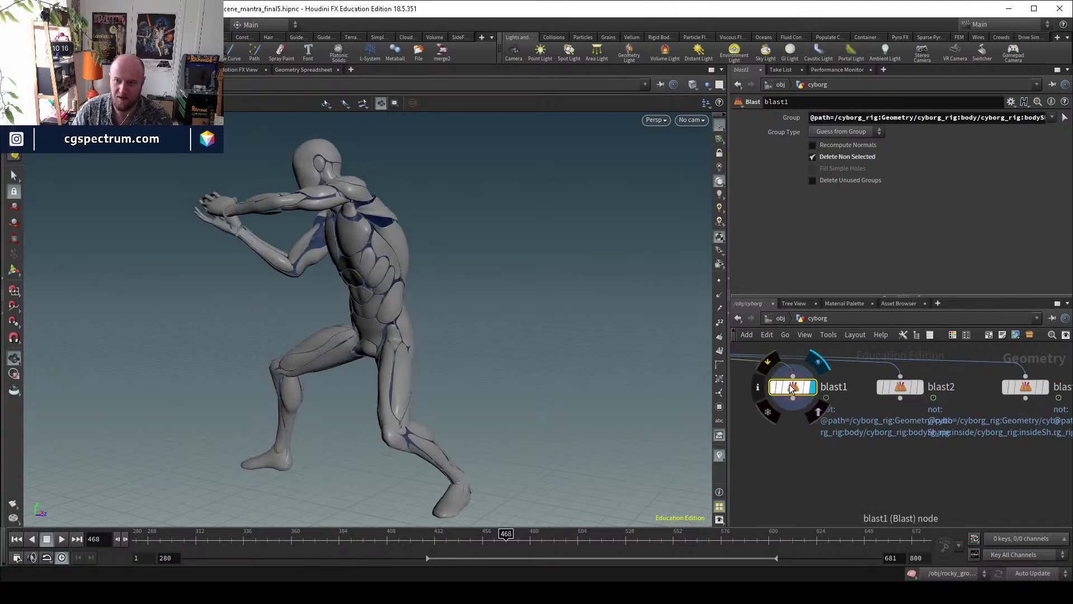
{"action": "middle_click_drag", "start_coordinate": [962, 446], "coordinate": [951, 450]}
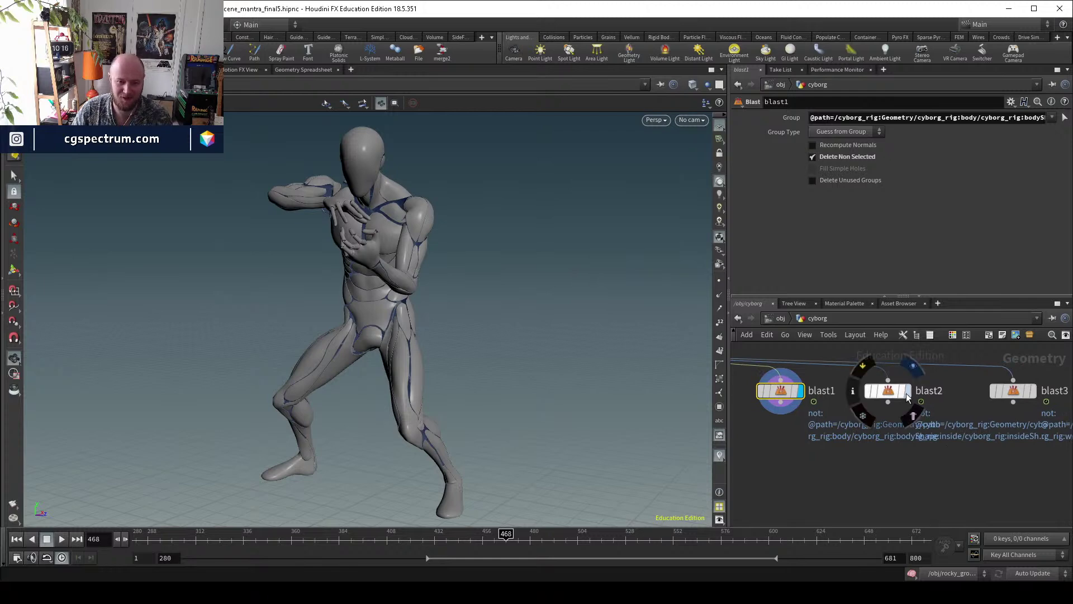
{"action": "left_click", "coordinate": [908, 390]}
{"action": "middle_click_drag", "start_coordinate": [762, 431], "coordinate": [799, 426]}
{"action": "left_click", "coordinate": [816, 386]}
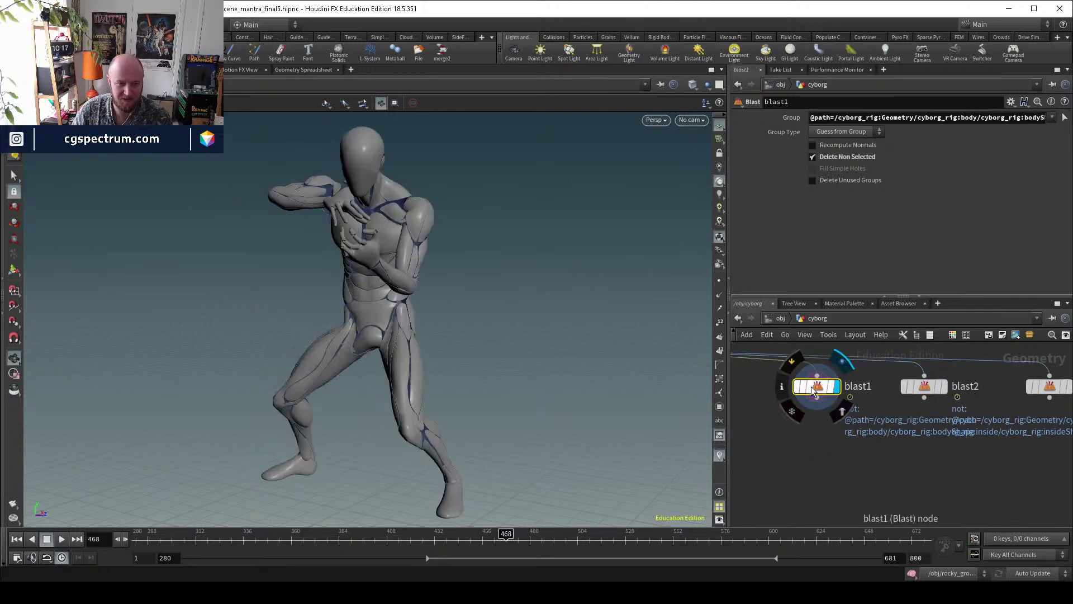
{"action": "left_click_drag", "start_coordinate": [531, 298], "coordinate": [483, 277]}
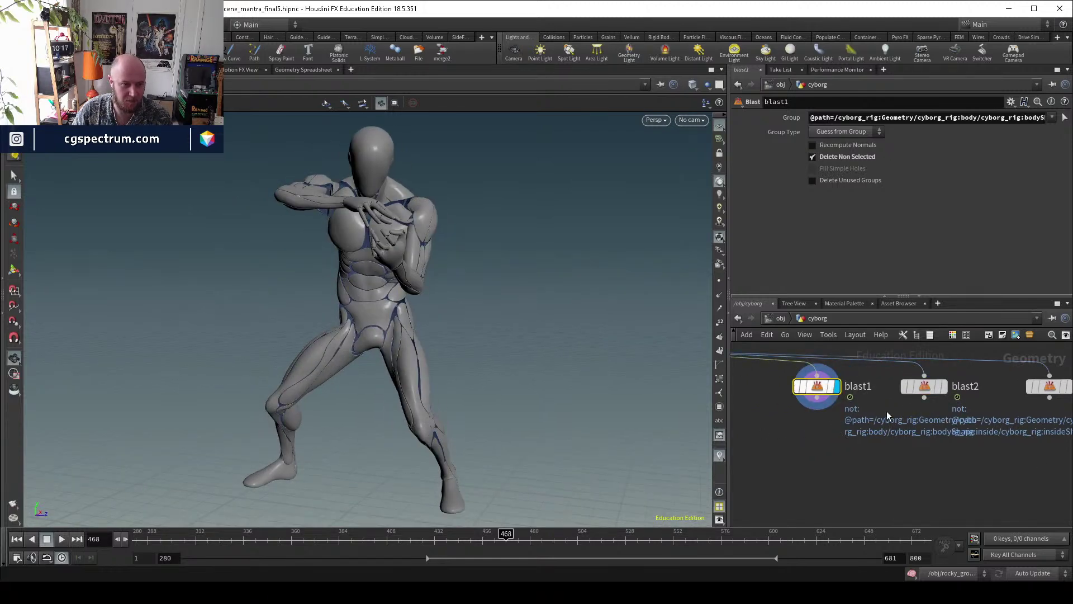
Display blast2 and blast3 in turn and examine the wires geometry in wireframe and shaded mode.
{"action": "middle_click_drag", "start_coordinate": [980, 401], "coordinate": [914, 397]}
{"action": "left_click", "coordinate": [880, 384]}
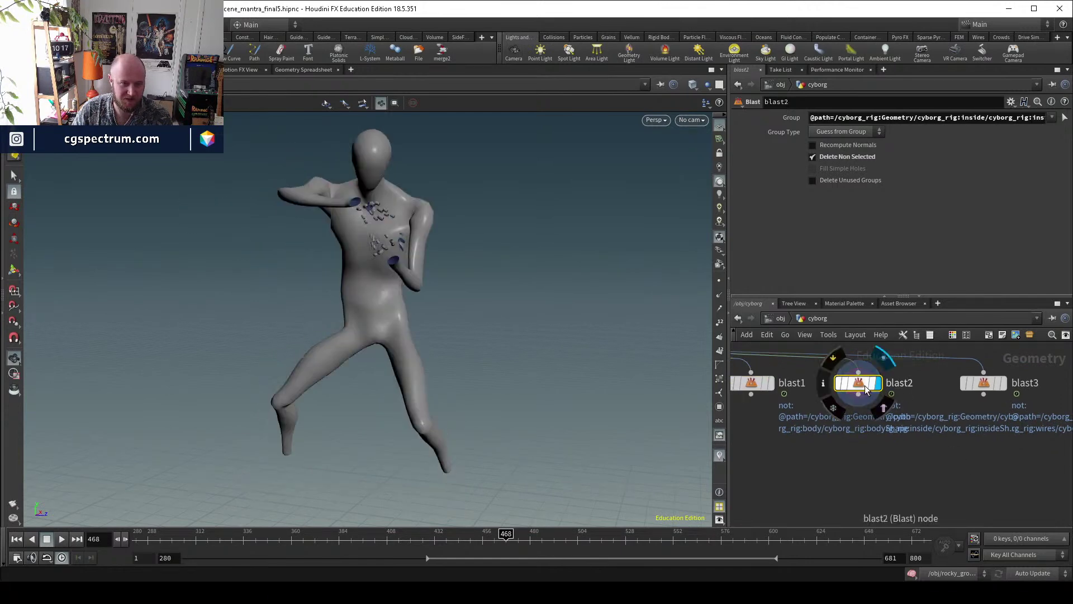
{"action": "left_click", "coordinate": [1000, 384]}
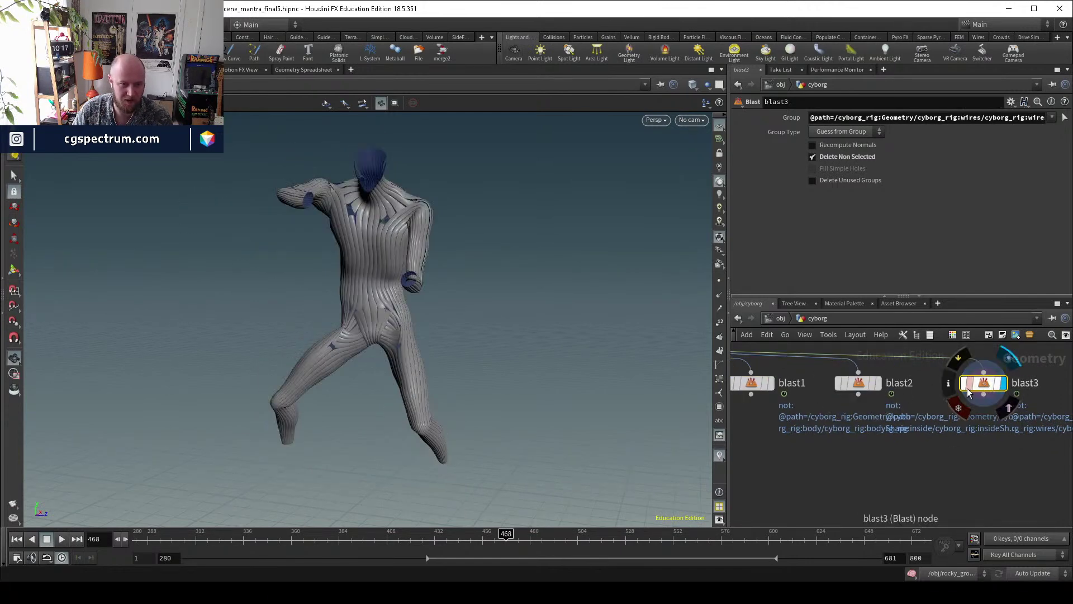
{"action": "key", "text": "w"}
{"action": "mouse_move", "coordinate": [352, 378]}
{"action": "left_mouse_down"}
{"action": "mouse_move", "coordinate": [479, 371]}
{"action": "mouse_move", "coordinate": [312, 376]}
{"action": "mouse_move", "coordinate": [488, 377]}
{"action": "left_mouse_up"}
{"action": "key", "text": "w"}
Add a Merge node below the three Blast nodes.
{"action": "middle_click_drag", "start_coordinate": [860, 464], "coordinate": [888, 431]}
{"action": "key", "text": "Tab"}
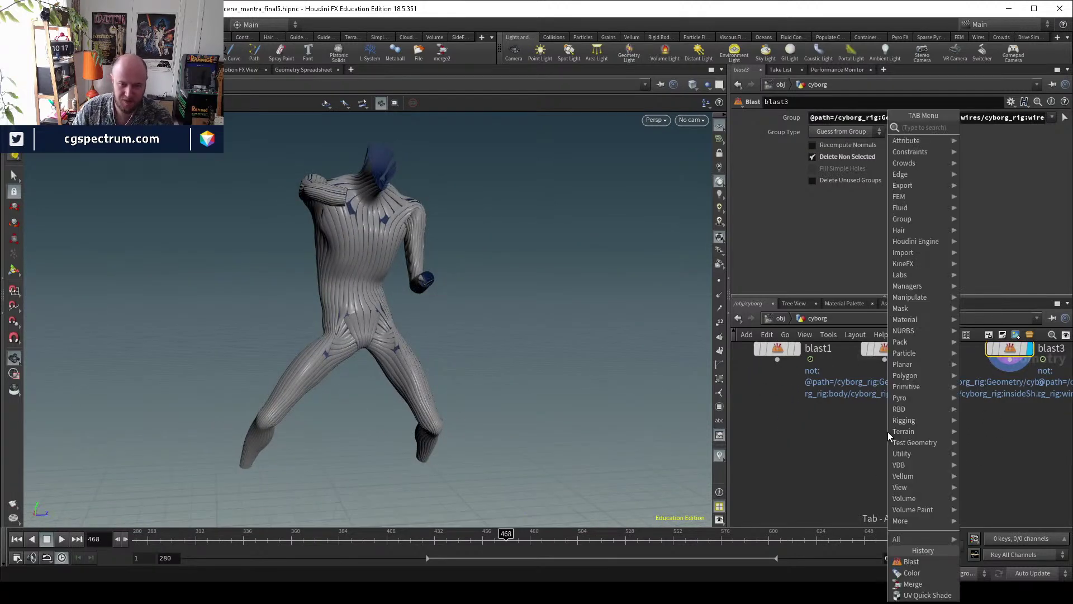
{"action": "type", "text": "mer"}
{"action": "key", "text": "Return"}
{"action": "left_click", "coordinate": [888, 431]}
Connect blast1, blast2 and blast3 to the Merge node's input and display the merged result.
{"action": "left_click", "coordinate": [777, 359]}
{"action": "left_click", "coordinate": [910, 433]}
{"action": "left_click", "coordinate": [884, 360]}
{"action": "left_click", "coordinate": [894, 434]}
{"action": "left_click", "coordinate": [1010, 359]}
{"action": "left_click", "coordinate": [914, 439]}
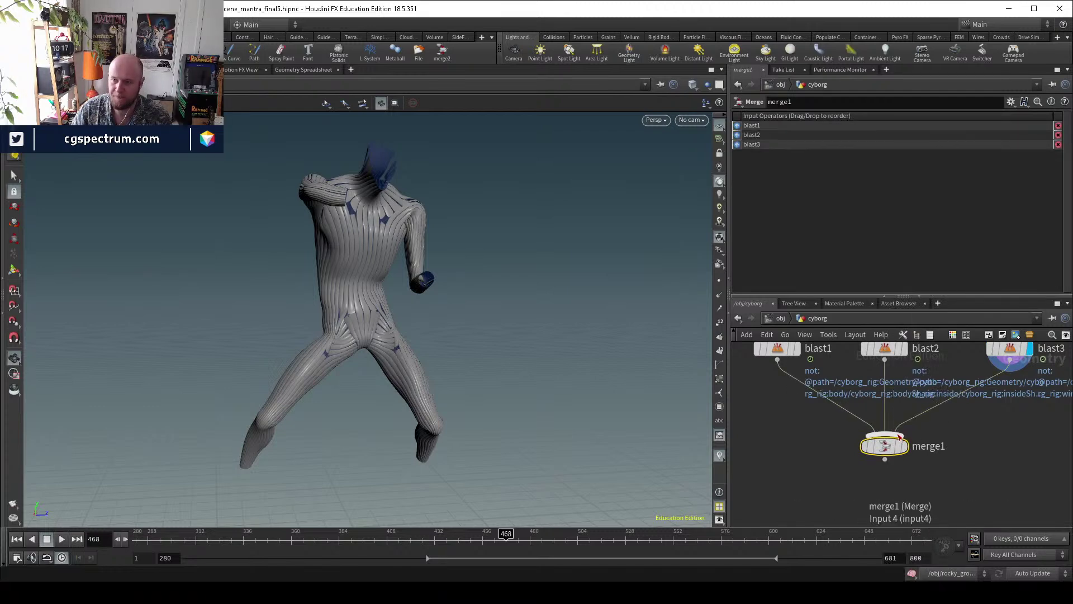
{"action": "left_click", "coordinate": [905, 446]}
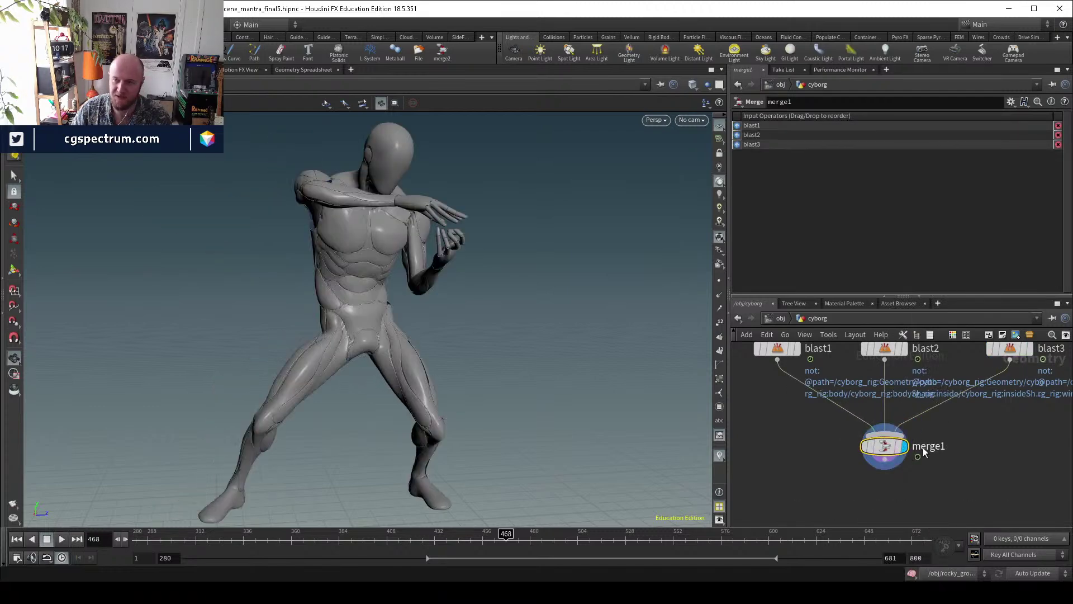
{"action": "left_click", "coordinate": [1052, 475]}
Examine the merged cyborg from several angles and up close around the torso.
{"action": "left_click_drag", "start_coordinate": [561, 357], "coordinate": [492, 329], "text": "alt"}
{"action": "right_click_drag", "start_coordinate": [492, 330], "coordinate": [441, 379], "text": "alt"}
{"action": "left_click_drag", "start_coordinate": [441, 378], "coordinate": [436, 408]}
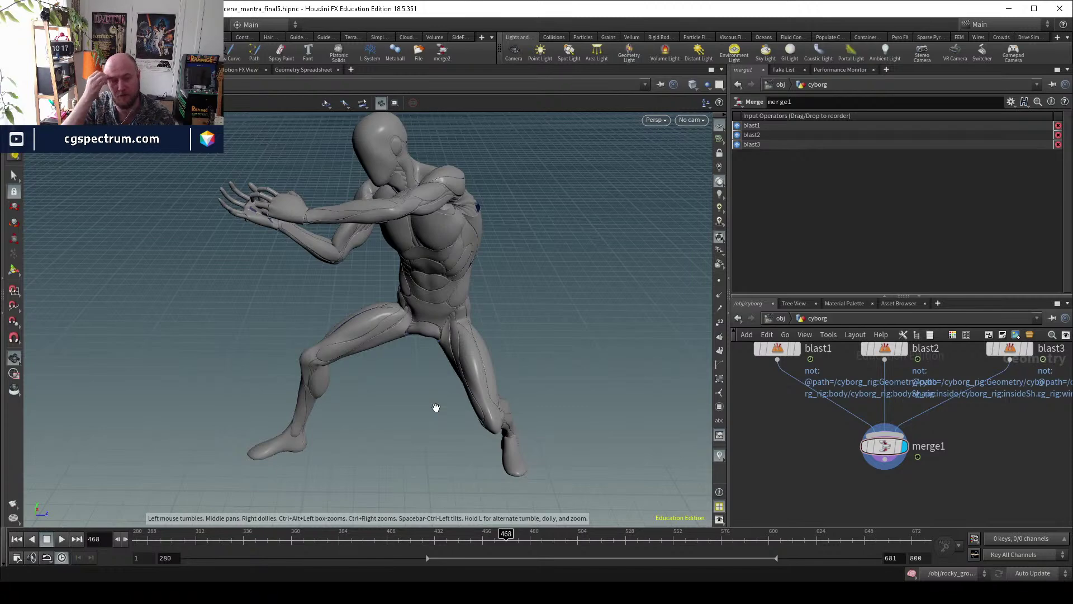
{"action": "left_click_drag", "start_coordinate": [382, 323], "coordinate": [412, 289]}
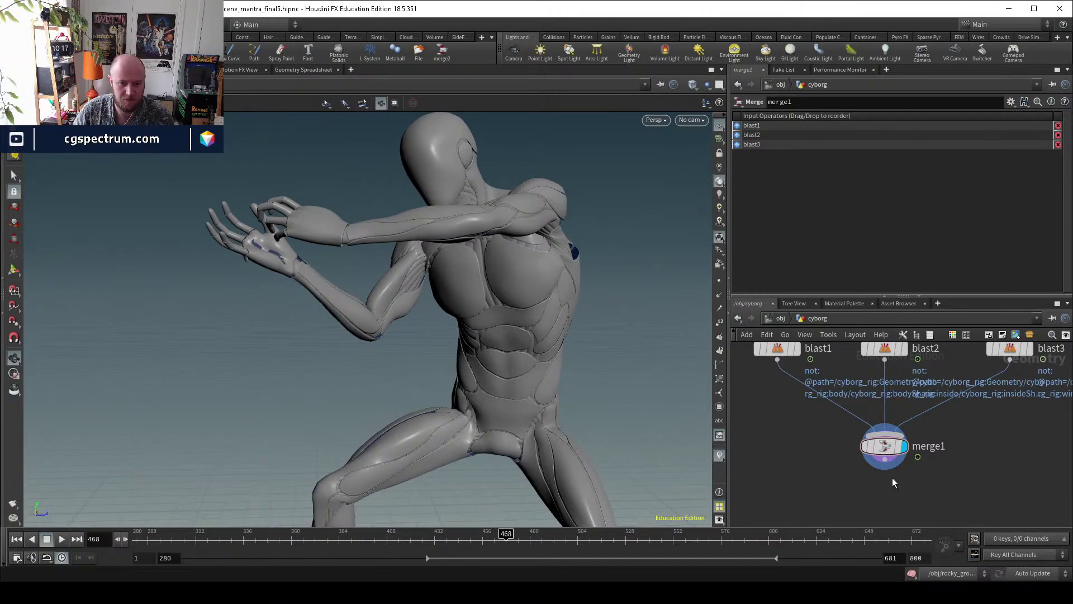
Switch the display back to blast1's body-only geometry.
{"action": "middle_click_drag", "start_coordinate": [894, 481], "coordinate": [838, 450]}
{"action": "left_click_drag", "start_coordinate": [831, 415], "coordinate": [829, 459]}
{"action": "middle_click_drag", "start_coordinate": [776, 416], "coordinate": [823, 495]}
{"action": "middle_click_drag", "start_coordinate": [790, 400], "coordinate": [834, 389]}
{"action": "left_click", "coordinate": [813, 384]}
{"action": "middle_click_drag", "start_coordinate": [746, 440], "coordinate": [906, 444]}
{"action": "middle_click_drag", "start_coordinate": [850, 524], "coordinate": [816, 502]}
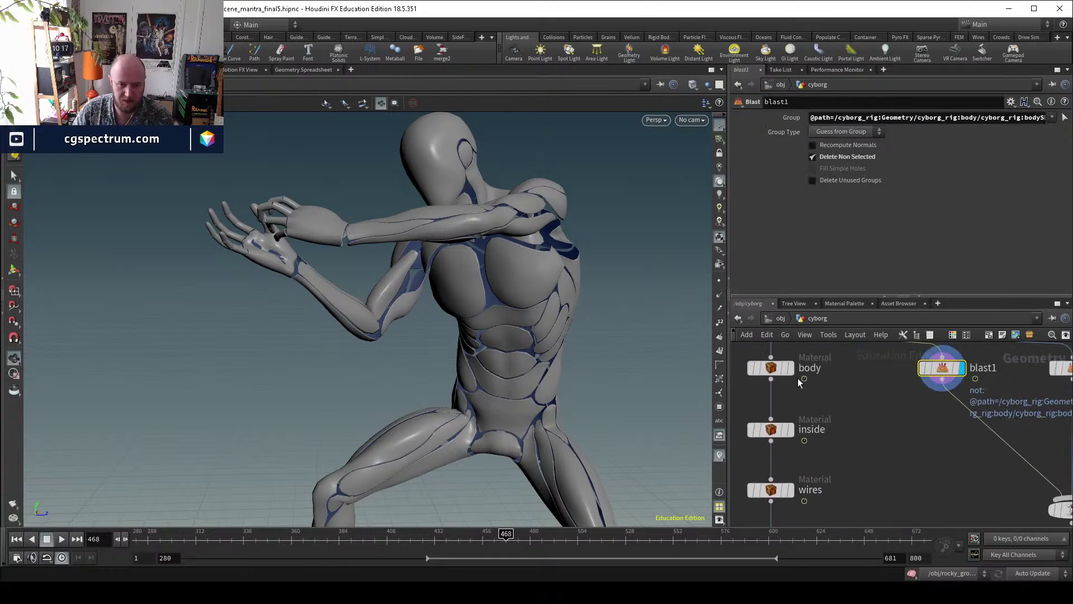
Display the body Material node, open its assigned /mat/body shader and review the shader's surface parameters.
{"action": "left_click", "coordinate": [790, 367]}
{"action": "left_click", "coordinate": [773, 367]}
{"action": "middle_click_drag", "start_coordinate": [862, 417], "coordinate": [856, 453]}
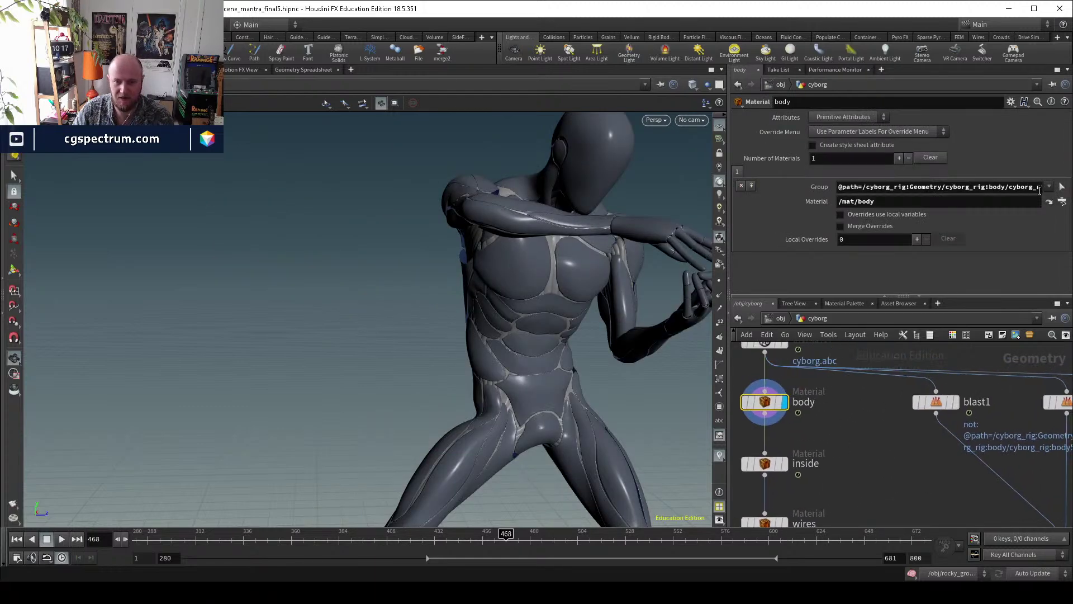
{"action": "left_click", "coordinate": [1049, 201]}
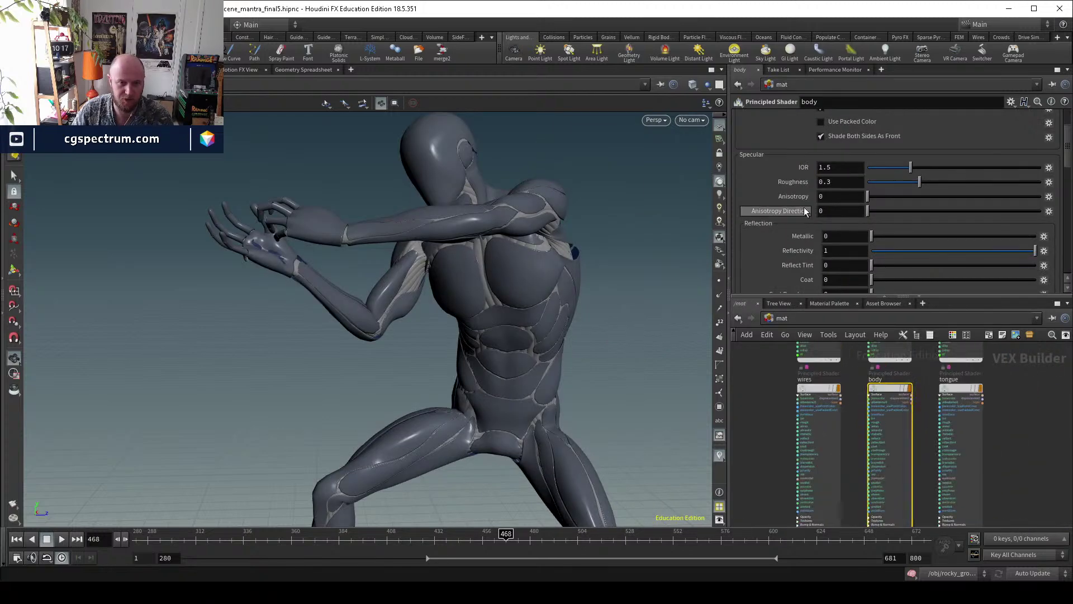
{"action": "scroll", "coordinate": [804, 208], "scroll_direction": "up", "scroll_amount": 3}
{"action": "scroll", "coordinate": [789, 217], "scroll_direction": "down", "scroll_amount": 6}
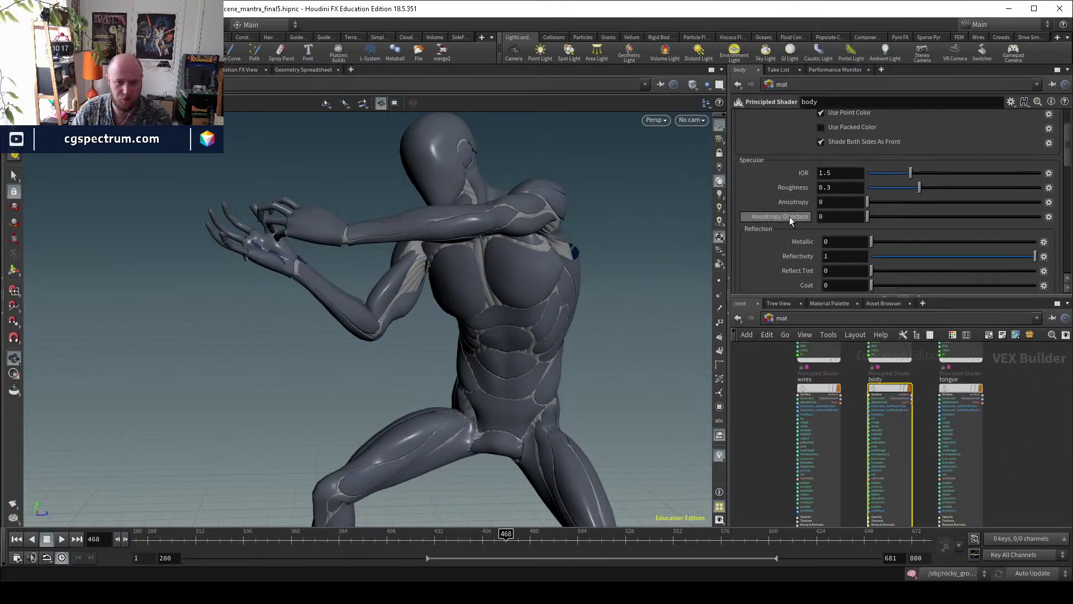
{"action": "scroll", "coordinate": [799, 206], "scroll_direction": "up", "scroll_amount": 3}
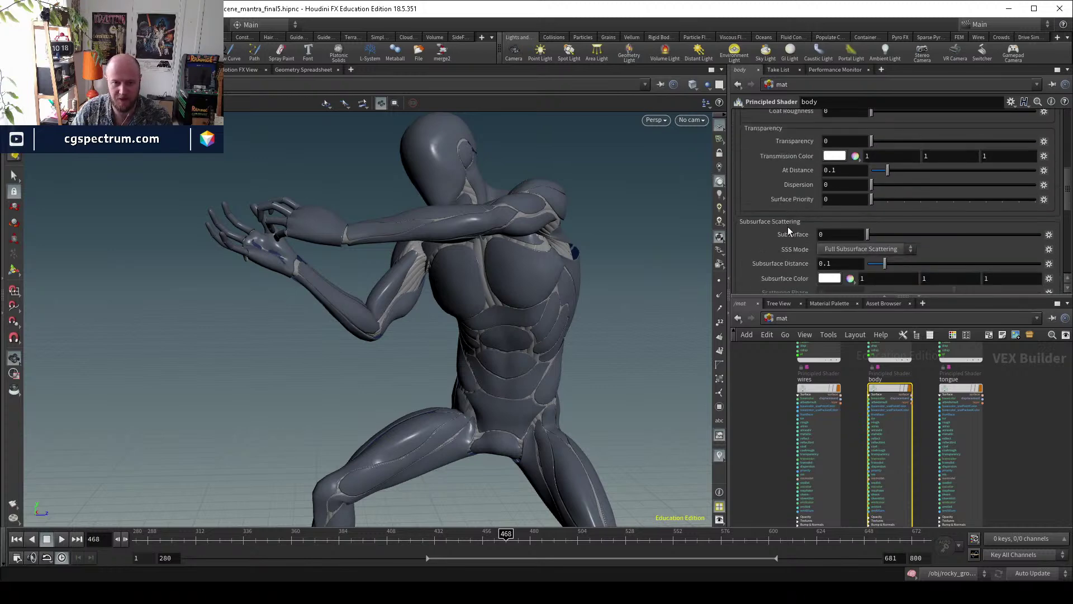
{"action": "scroll", "coordinate": [790, 227], "scroll_direction": "up", "scroll_amount": 2}
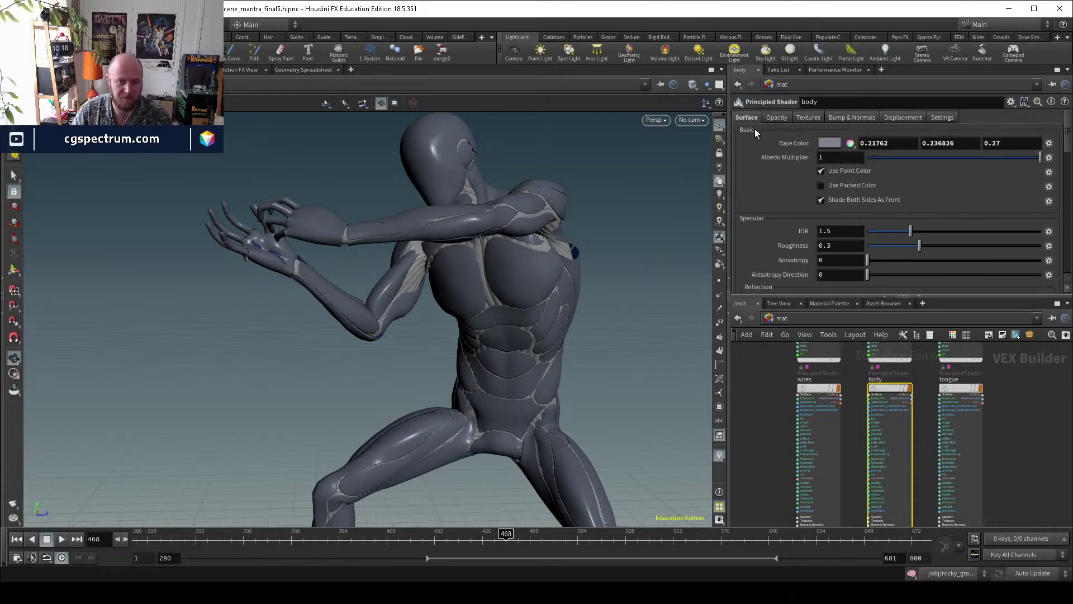
{"action": "left_click", "coordinate": [780, 320]}
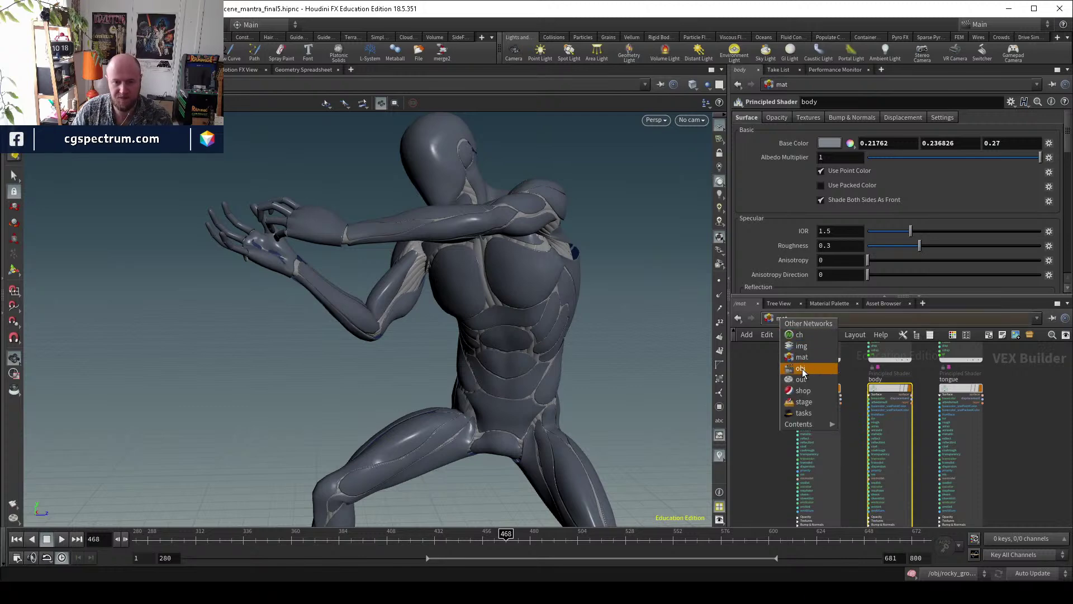
{"action": "left_click", "coordinate": [785, 456]}
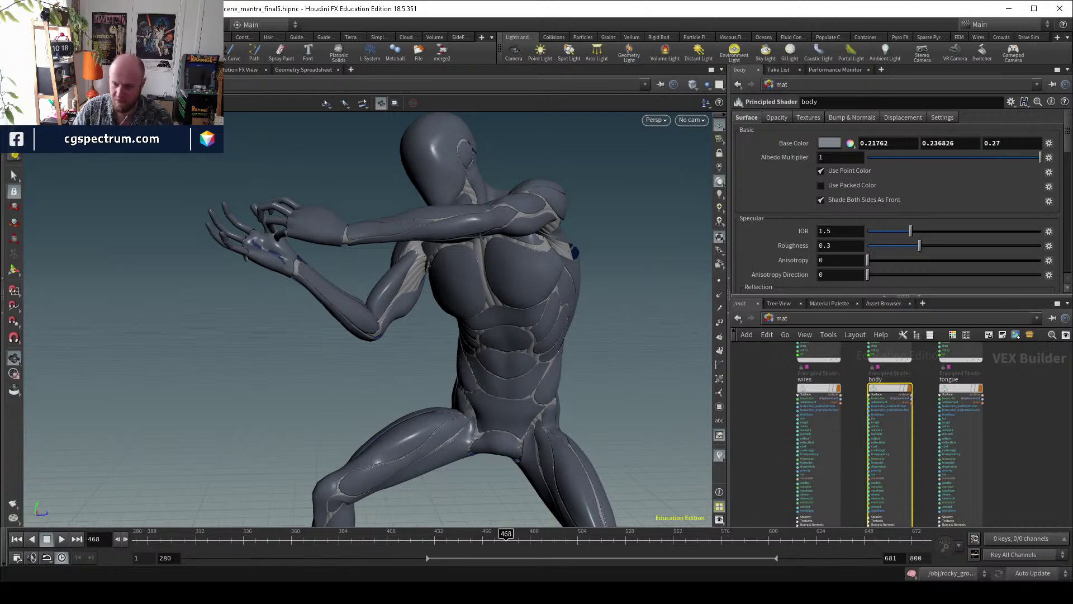
Switch to the browser and open the sci-fi armor 001 texture on the 3D Textures site.
{"action": "key", "text": "alt+Tab"}
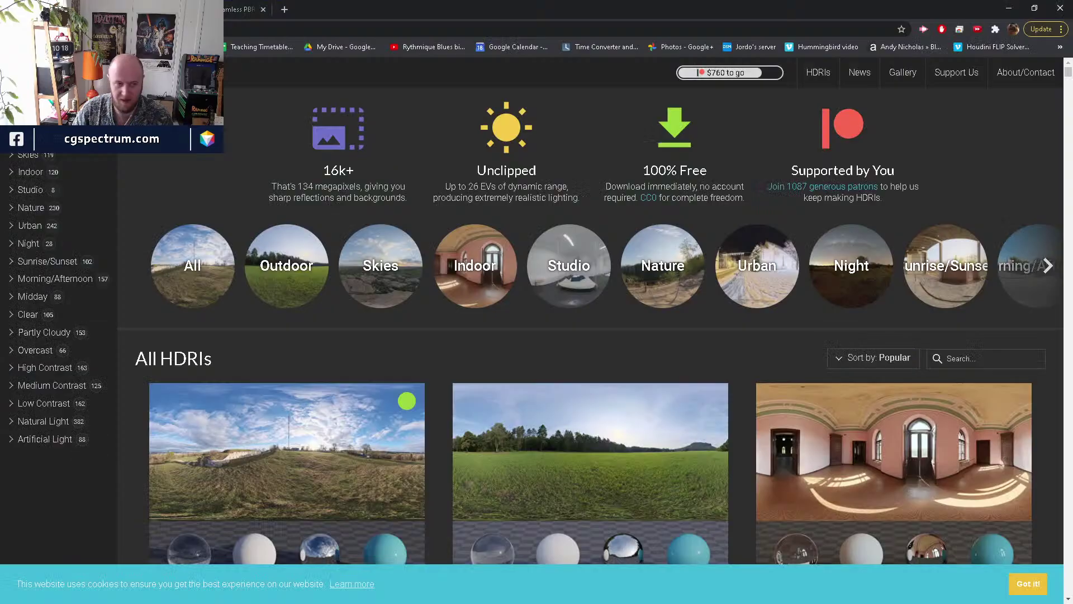
{"action": "left_click", "coordinate": [218, 9]}
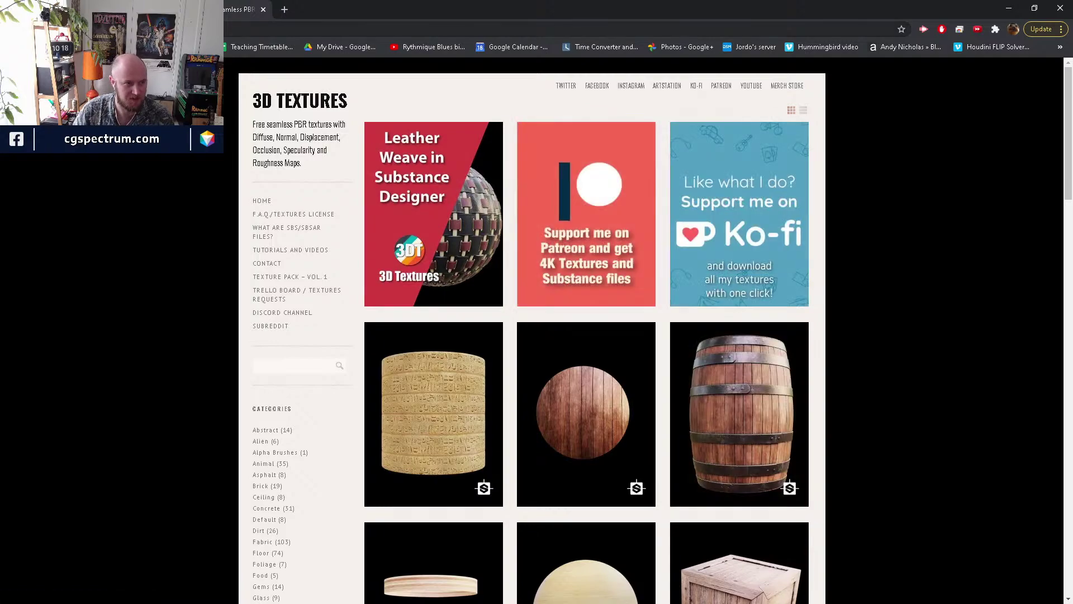
{"action": "scroll", "coordinate": [945, 314], "scroll_direction": "down", "scroll_amount": 7}
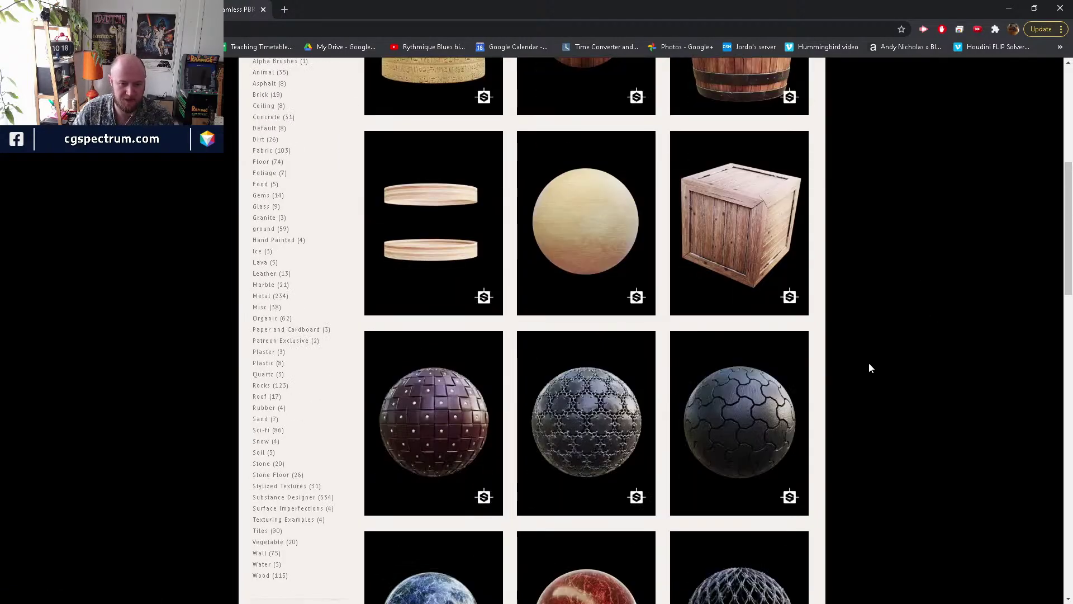
{"action": "scroll", "coordinate": [868, 363], "scroll_direction": "down", "scroll_amount": 1}
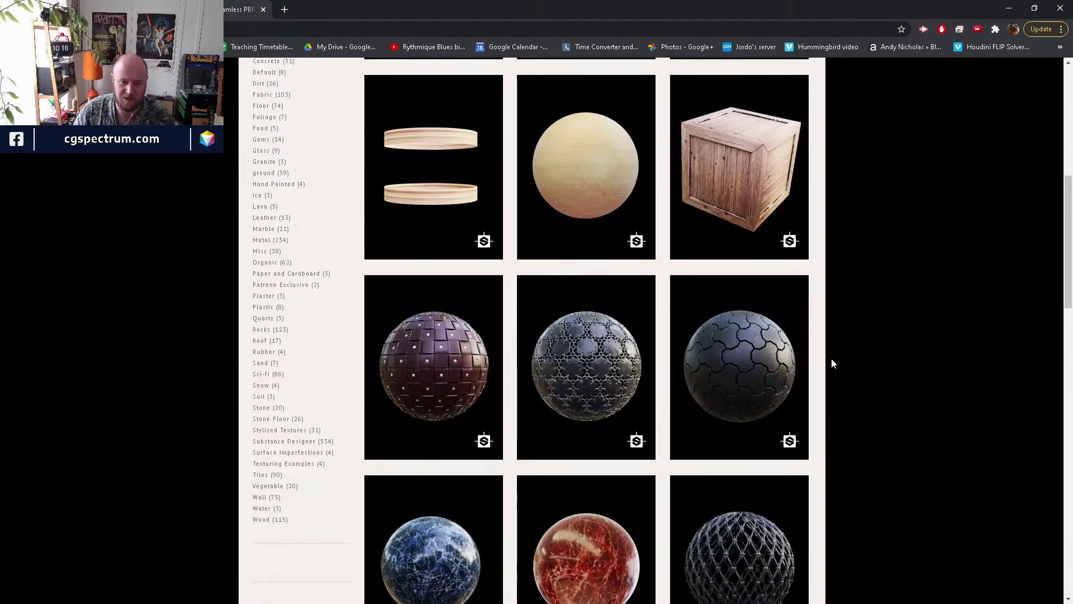
{"action": "left_click", "coordinate": [742, 366]}
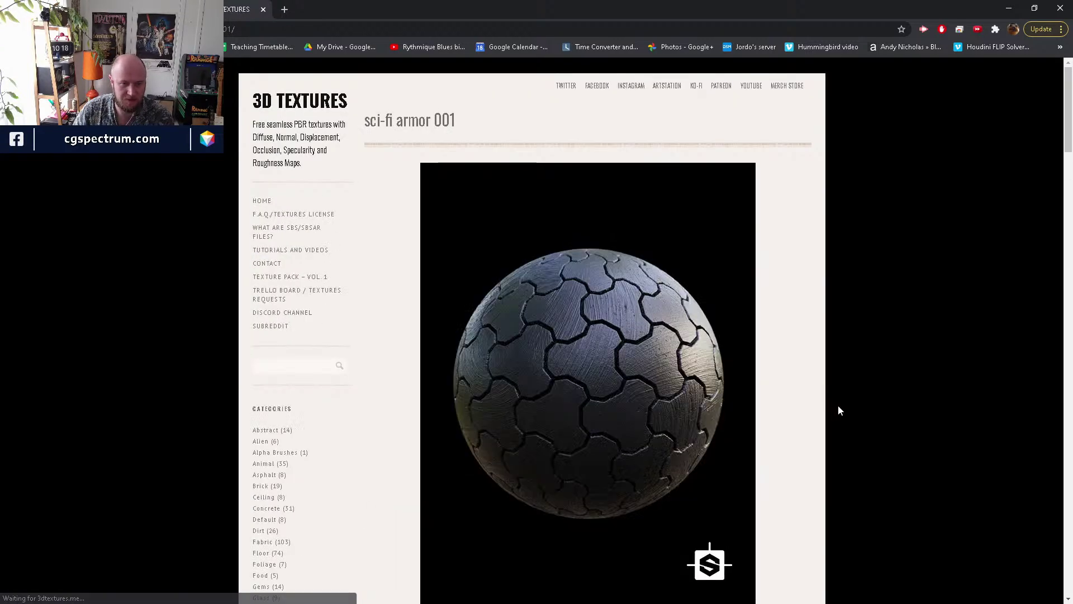
Look through the sci-fi armor 001 page for its included maps and download option.
{"action": "scroll", "coordinate": [837, 405], "scroll_direction": "down", "scroll_amount": 2}
{"action": "scroll", "coordinate": [838, 406], "scroll_direction": "down", "scroll_amount": 10}
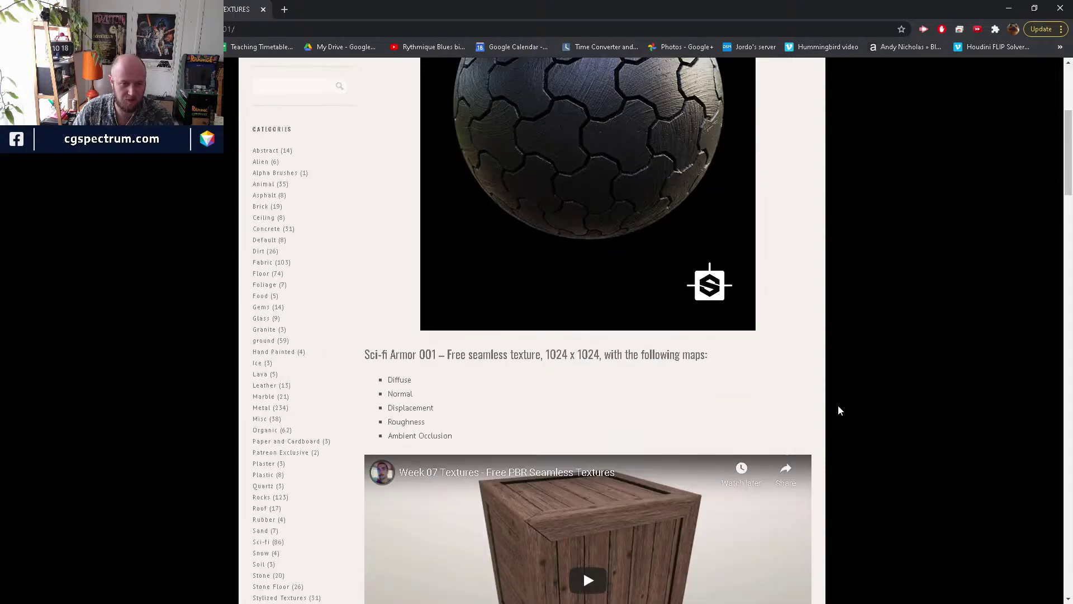
{"action": "scroll", "coordinate": [837, 406], "scroll_direction": "down", "scroll_amount": 9}
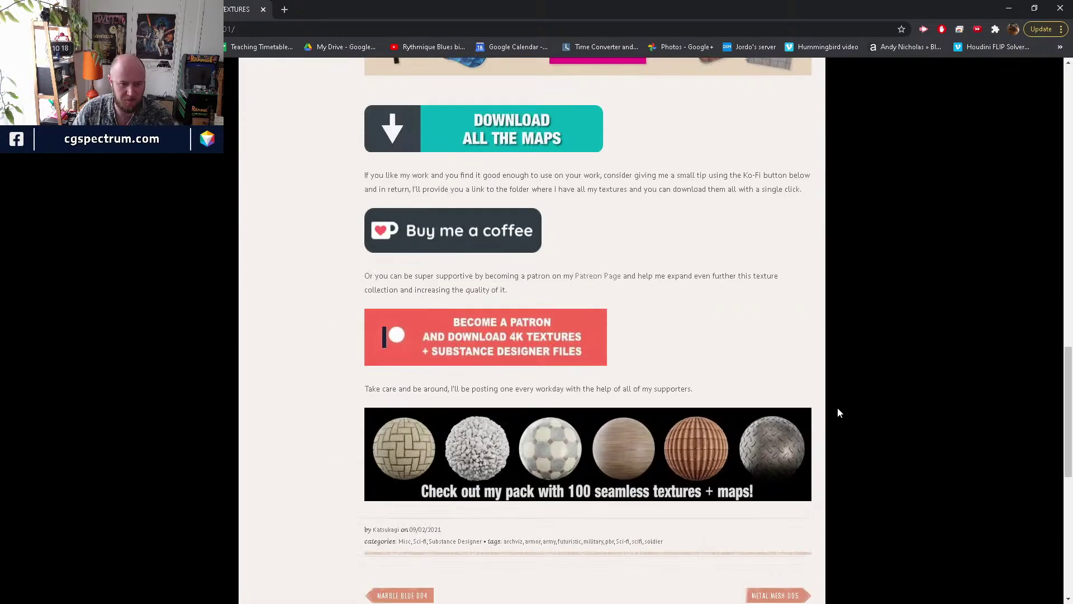
{"action": "scroll", "coordinate": [891, 450], "scroll_direction": "down", "scroll_amount": 2}
{"action": "scroll", "coordinate": [888, 449], "scroll_direction": "up", "scroll_amount": 20}
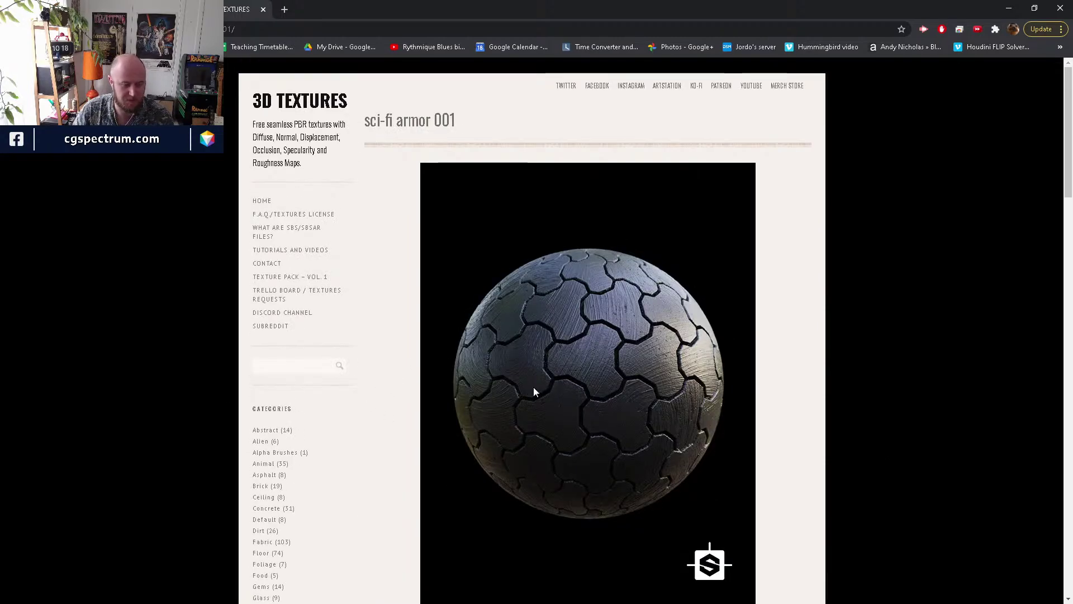
{"action": "left_click", "coordinate": [1009, 9]}
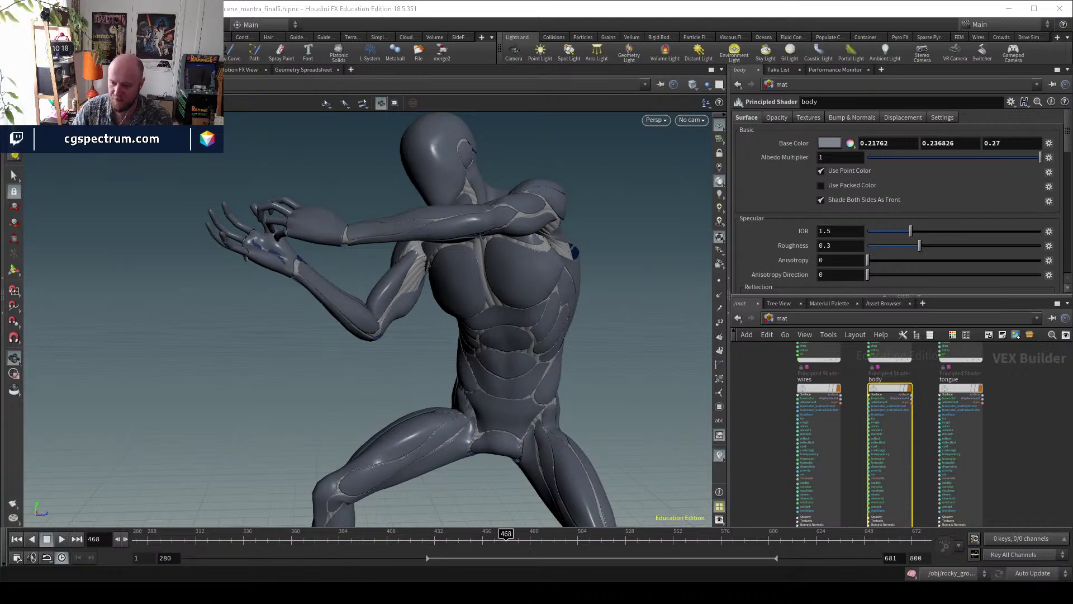
{"action": "key", "text": "alt+Tab"}
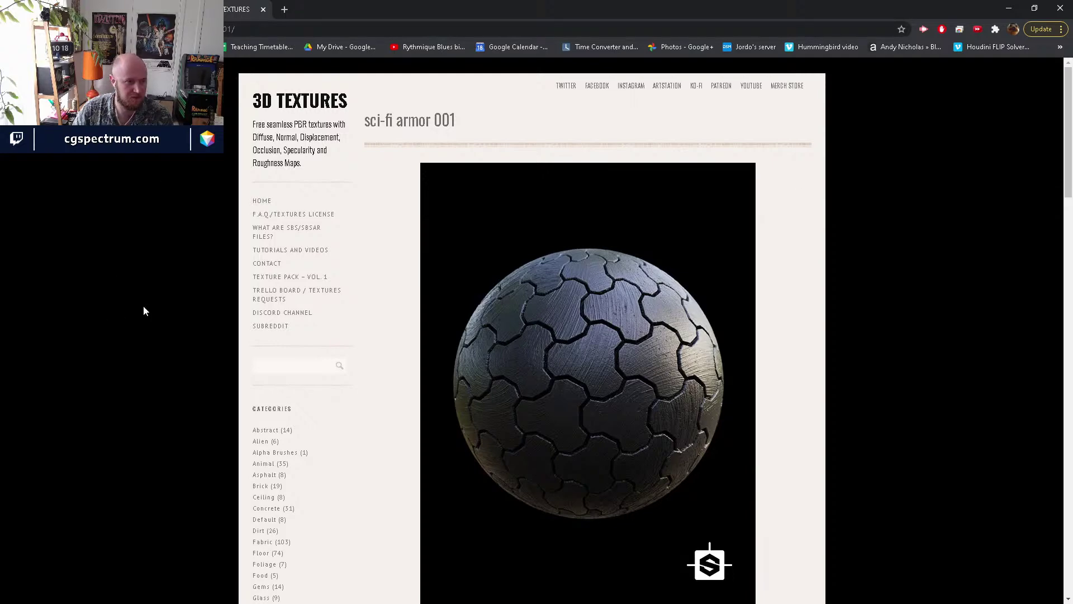
Open the download folder for all the maps and download the whole Sci-fi_Armor_001_SD folder.
{"action": "scroll", "coordinate": [607, 334], "scroll_direction": "down", "scroll_amount": 6}
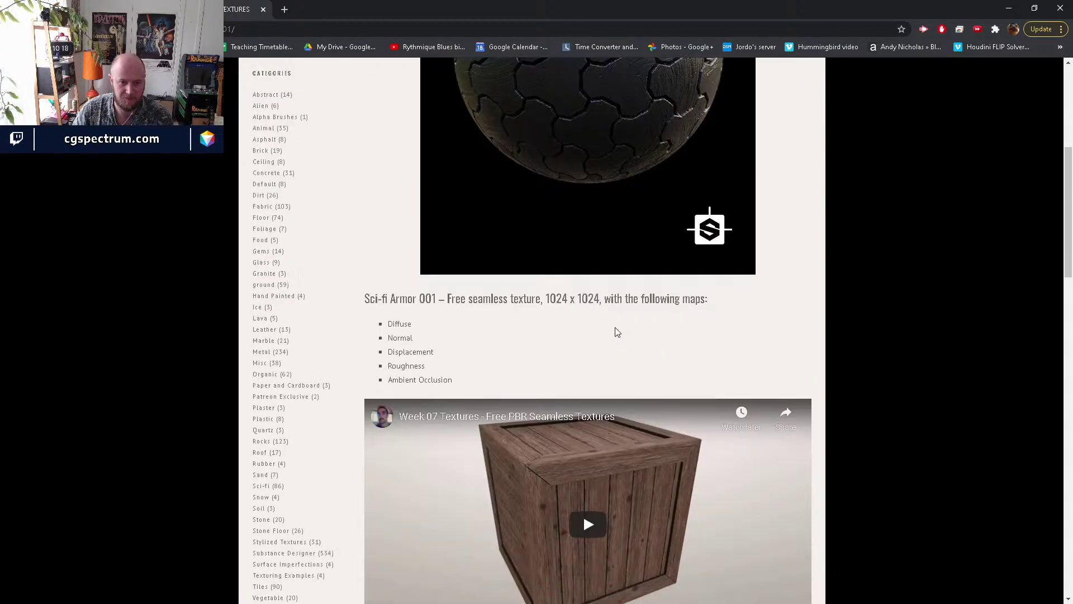
{"action": "scroll", "coordinate": [615, 332], "scroll_direction": "down", "scroll_amount": 5}
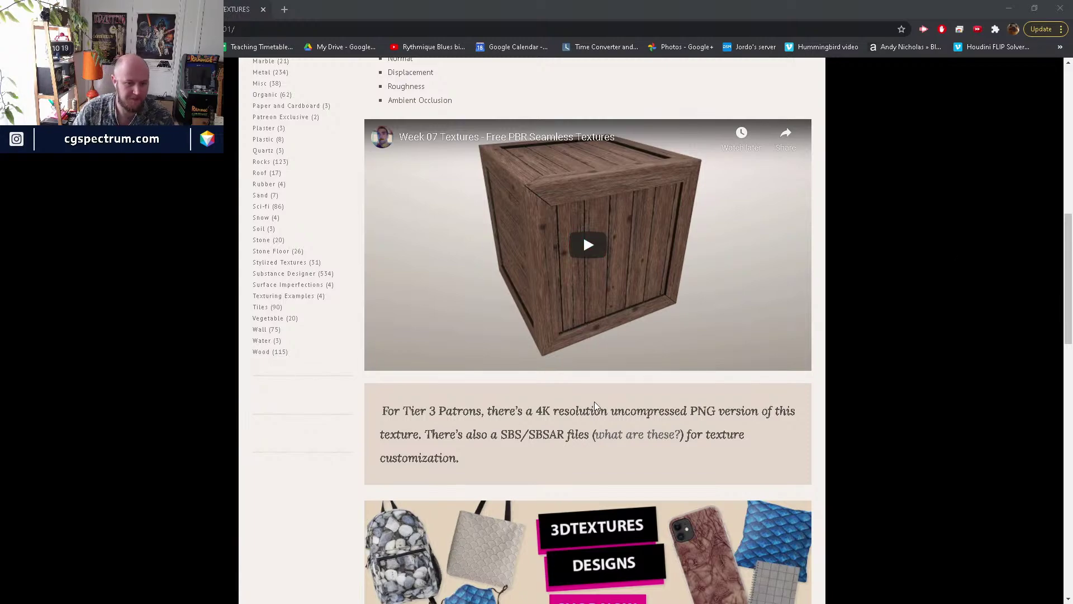
{"action": "scroll", "coordinate": [670, 347], "scroll_direction": "up", "scroll_amount": 9}
{"action": "scroll", "coordinate": [632, 357], "scroll_direction": "down", "scroll_amount": 15}
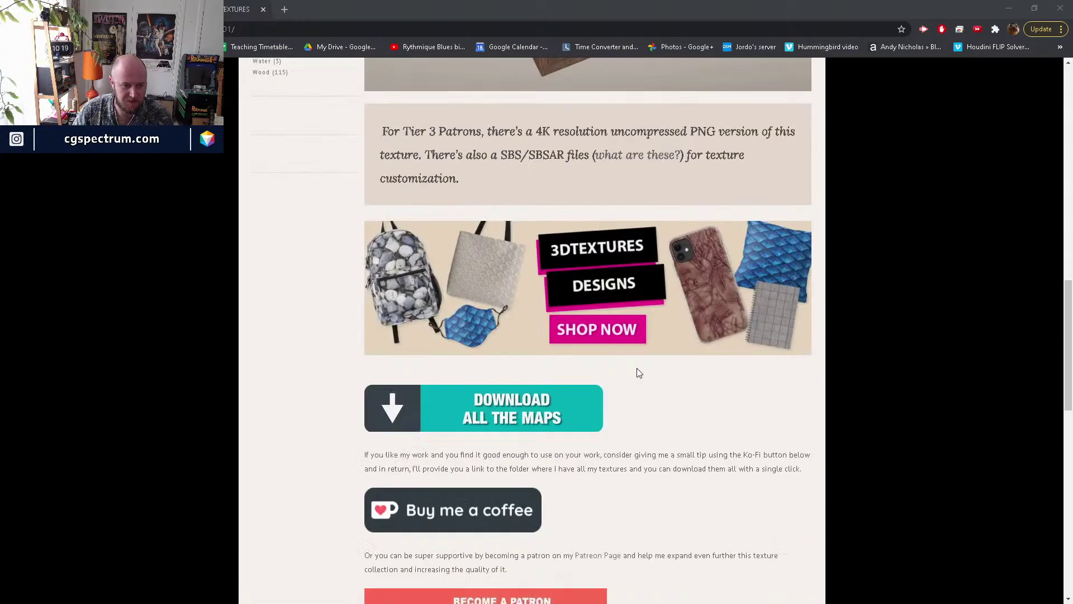
{"action": "left_click", "coordinate": [505, 359]}
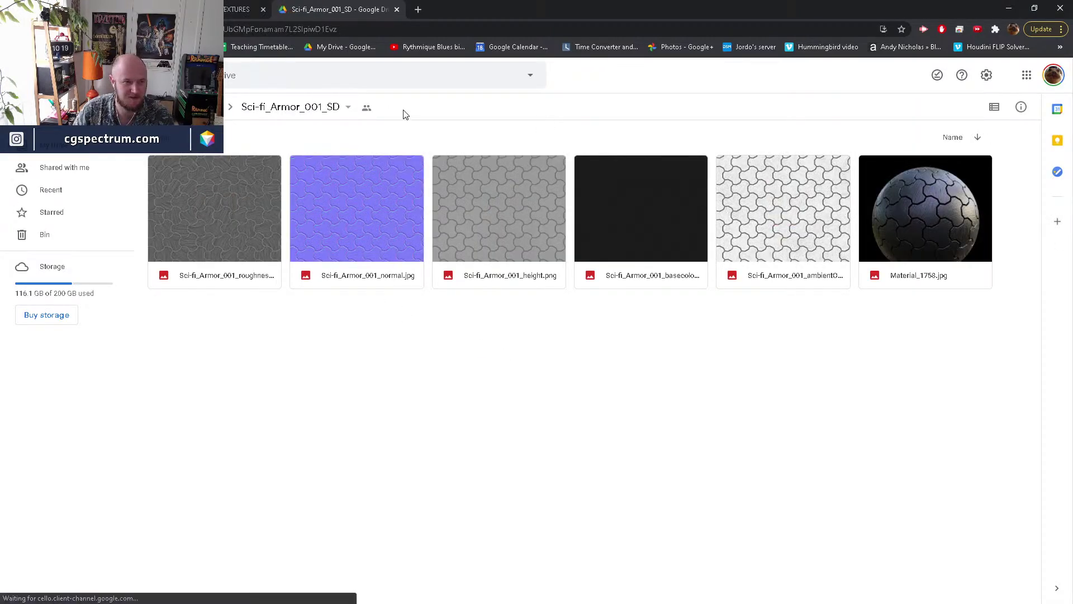
{"action": "left_click", "coordinate": [348, 109]}
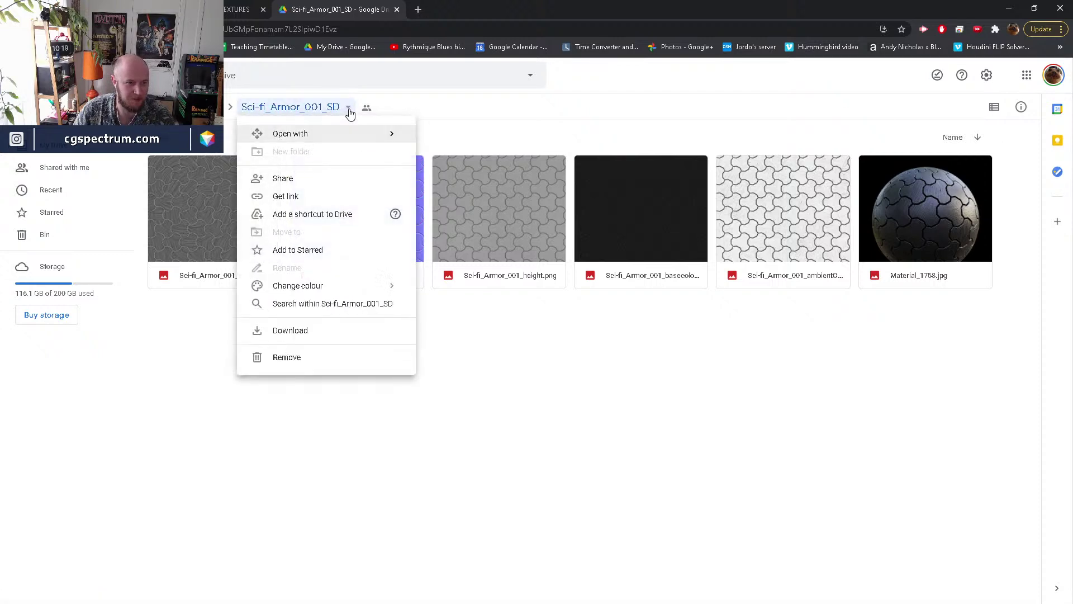
{"action": "left_click", "coordinate": [295, 331]}
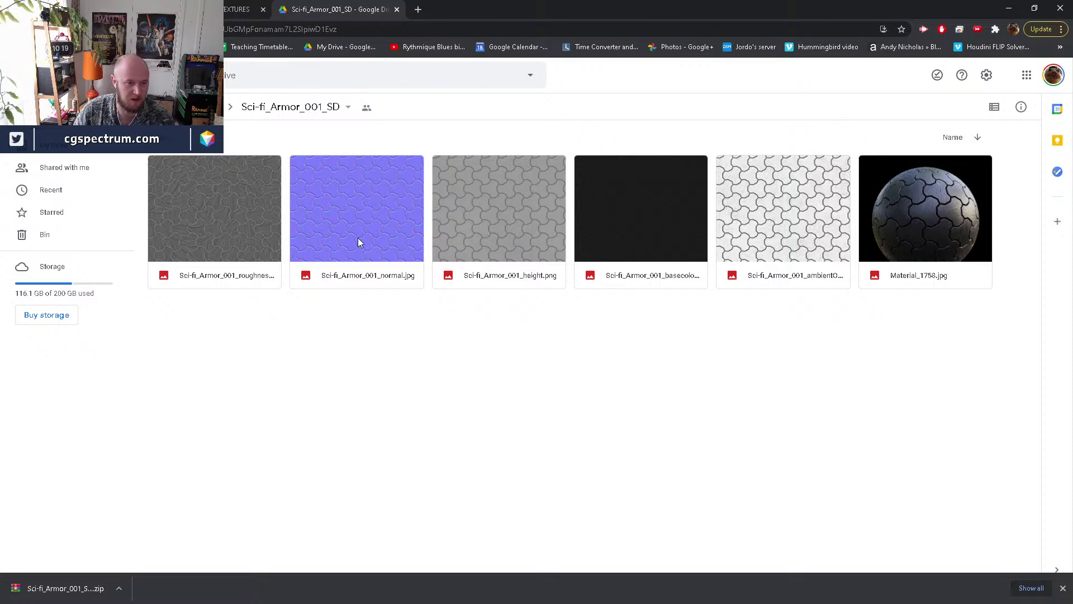
Show the downloaded Sci-fi_Armor_001 zip in its folder and switch back to Houdini.
{"action": "left_click", "coordinate": [119, 588]}
{"action": "left_click", "coordinate": [144, 554]}
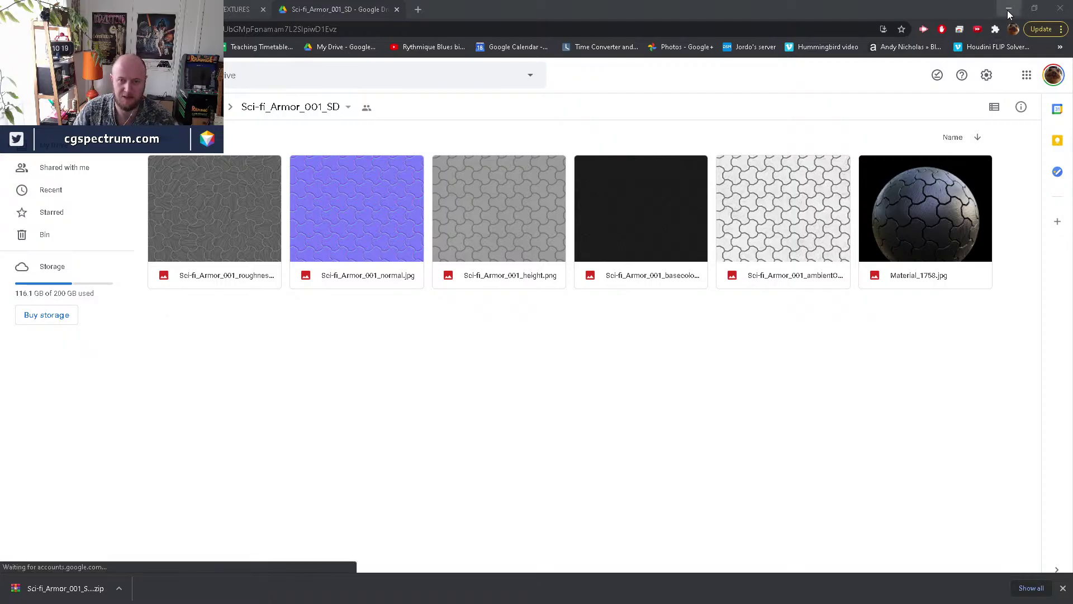
{"action": "left_click", "coordinate": [1009, 8]}
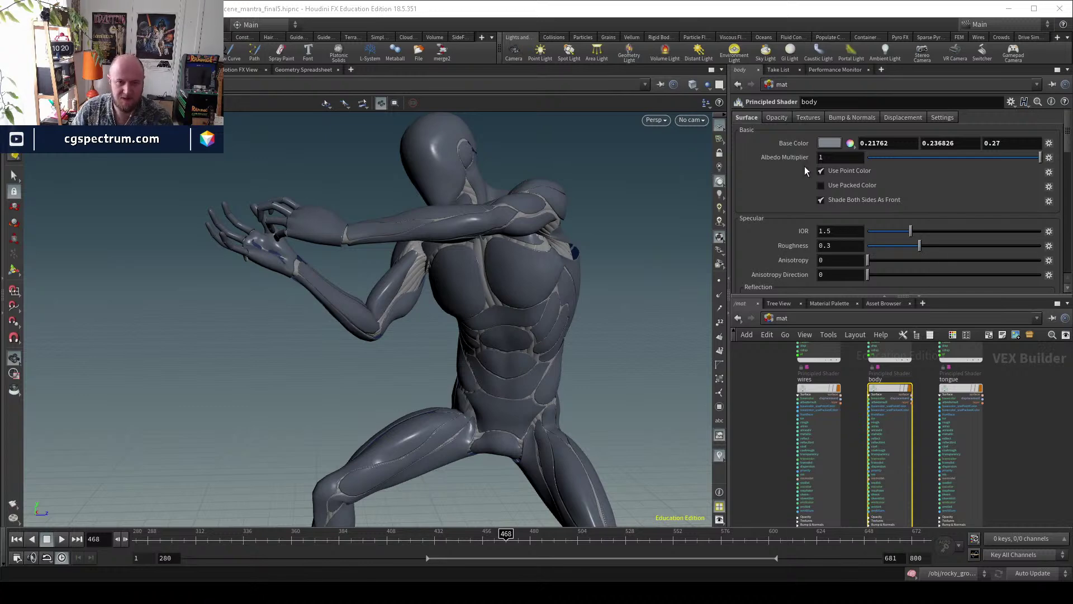
Leave the material network for the object level and enter the cyborg geometry network.
{"action": "scroll", "coordinate": [783, 166], "scroll_direction": "down", "scroll_amount": 1}
{"action": "scroll", "coordinate": [770, 201], "scroll_direction": "up", "scroll_amount": 1}
{"action": "left_click", "coordinate": [773, 320]}
{"action": "left_click", "coordinate": [812, 371]}
{"action": "left_click", "coordinate": [870, 421]}
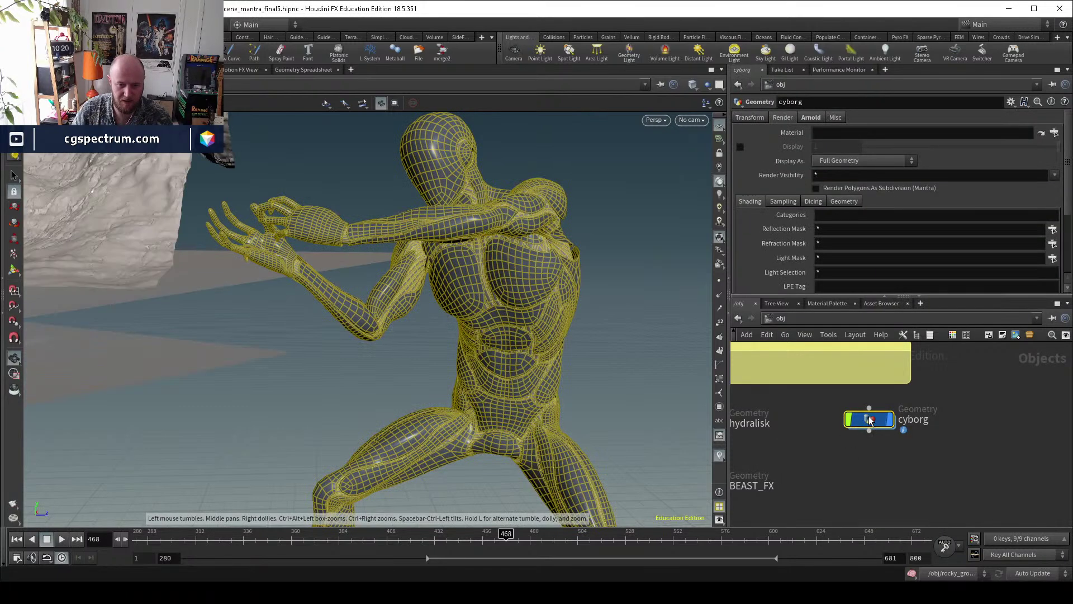
{"action": "double_click", "coordinate": [870, 420]}
Switch to the UV view and display the UV layout of blast1's body geometry.
{"action": "left_click", "coordinate": [754, 407]}
{"action": "key", "text": "space+5"}
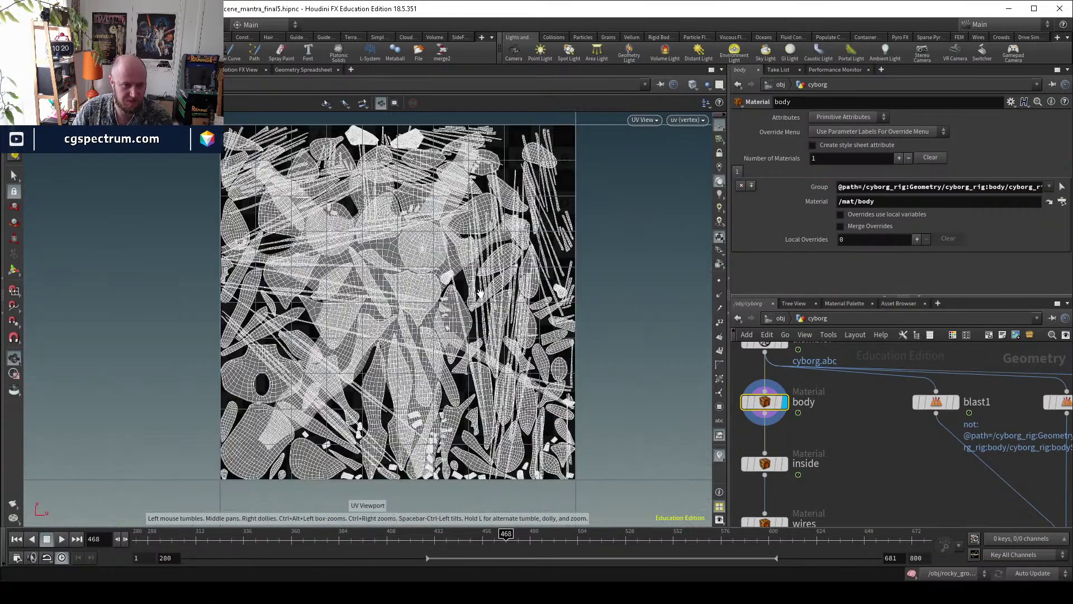
{"action": "left_click", "coordinate": [953, 401]}
{"action": "middle_click_drag", "start_coordinate": [933, 478], "coordinate": [790, 466]}
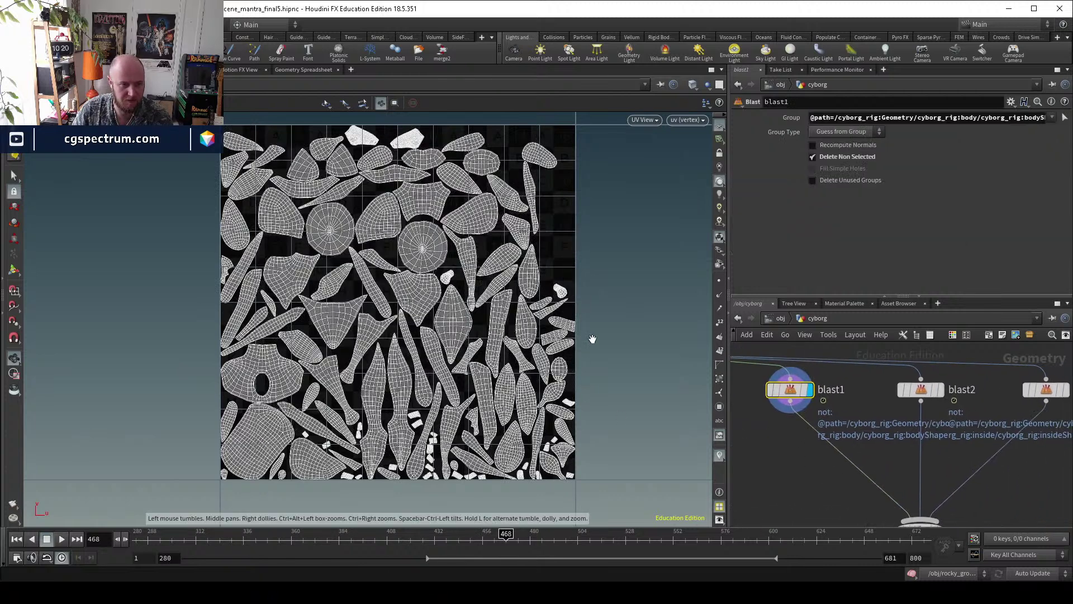
Try a UV Texture node connected below blast1 and display it in the perspective view.
{"action": "key", "text": "Tab"}
{"action": "type", "text": "uvtext"}
{"action": "key", "text": "Return"}
{"action": "left_click", "coordinate": [783, 450]}
{"action": "left_click", "coordinate": [782, 438]}
{"action": "left_click", "coordinate": [783, 439]}
{"action": "left_click", "coordinate": [803, 450]}
{"action": "key", "text": "space+1"}
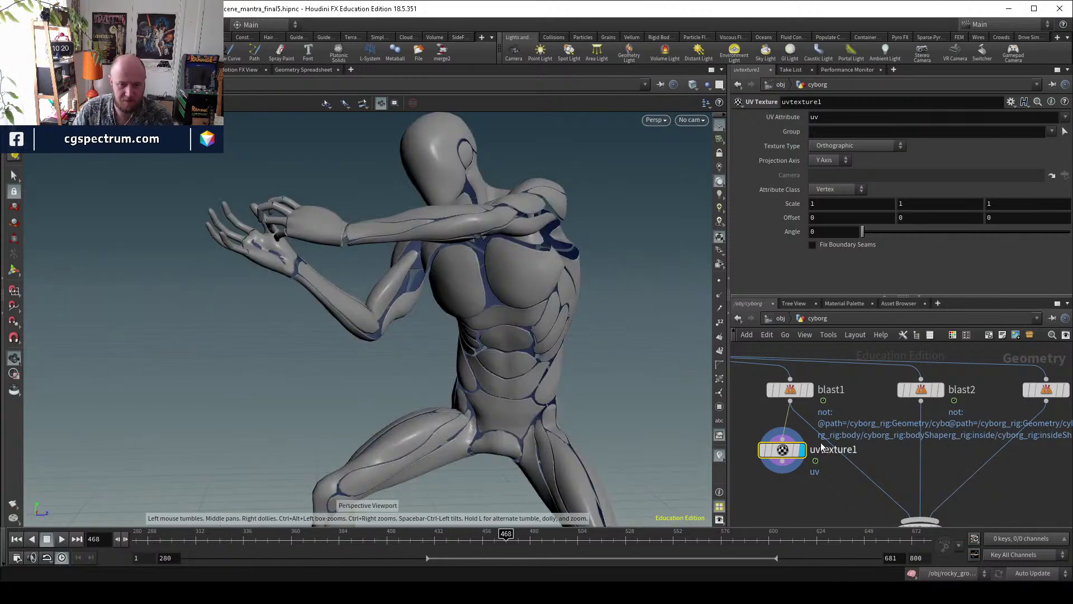
Add a UV Quick Shade node below blast1, connect and display it, and check the grid texture across the body.
{"action": "left_click", "coordinate": [789, 390]}
{"action": "key", "text": "Tab"}
{"action": "type", "text": "uvw"}
{"action": "key", "text": "BackSpace"}
{"action": "type", "text": "q"}
{"action": "key", "text": "Return"}
{"action": "left_click", "coordinate": [785, 453]}
{"action": "left_click", "coordinate": [785, 441]}
{"action": "left_click", "coordinate": [790, 401]}
{"action": "left_click", "coordinate": [803, 452]}
{"action": "mouse_move", "coordinate": [458, 314]}
{"action": "left_mouse_down", "text": "alt"}
{"action": "mouse_move", "coordinate": [694, 288]}
{"action": "mouse_move", "coordinate": [464, 293]}
{"action": "left_mouse_up", "text": "alt"}
{"action": "middle_click_drag", "start_coordinate": [486, 355], "coordinate": [462, 295]}
{"action": "left_click_drag", "start_coordinate": [462, 294], "coordinate": [544, 300]}
{"action": "key", "text": "w"}
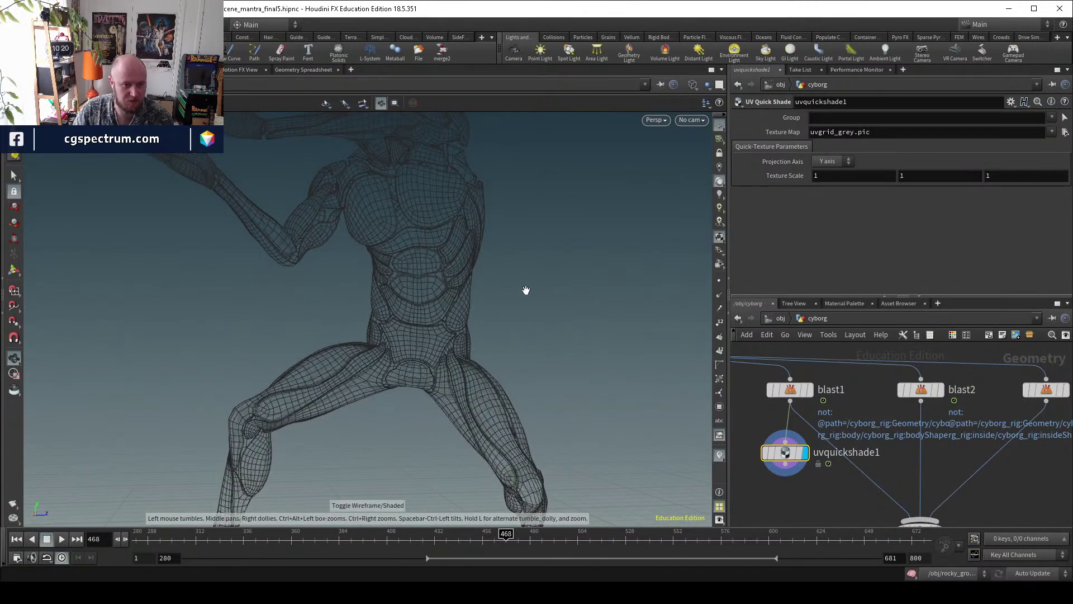
{"action": "key", "text": "w"}
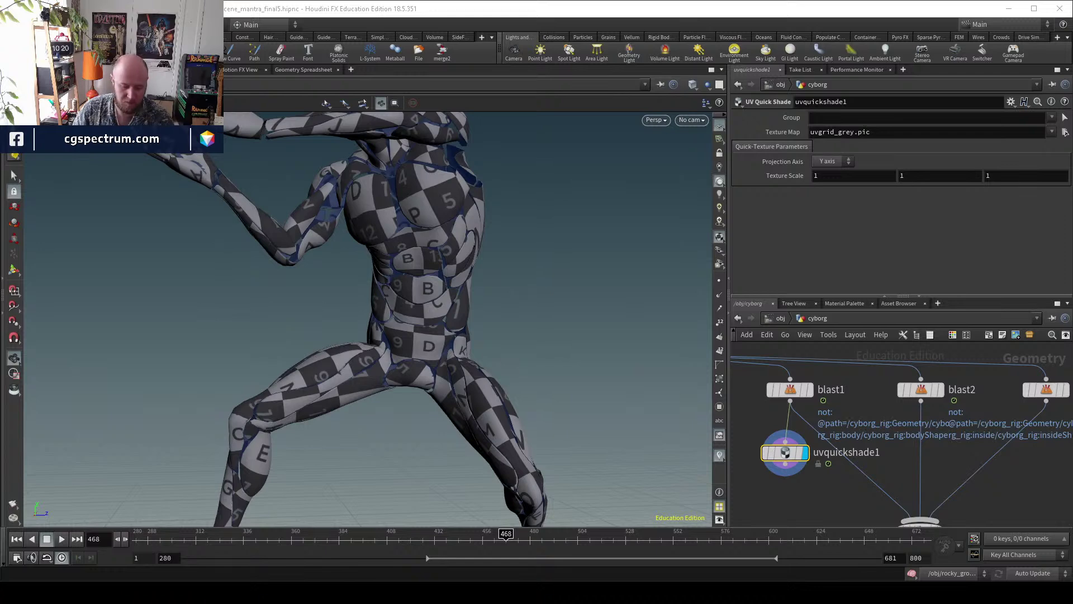
Try Sci-fi_Armor_001_basecolor.jpg from the texture/Sci-fi_Armor_001_SD folder as uvquickshade1's texture map.
{"action": "double_click", "coordinate": [938, 134]}
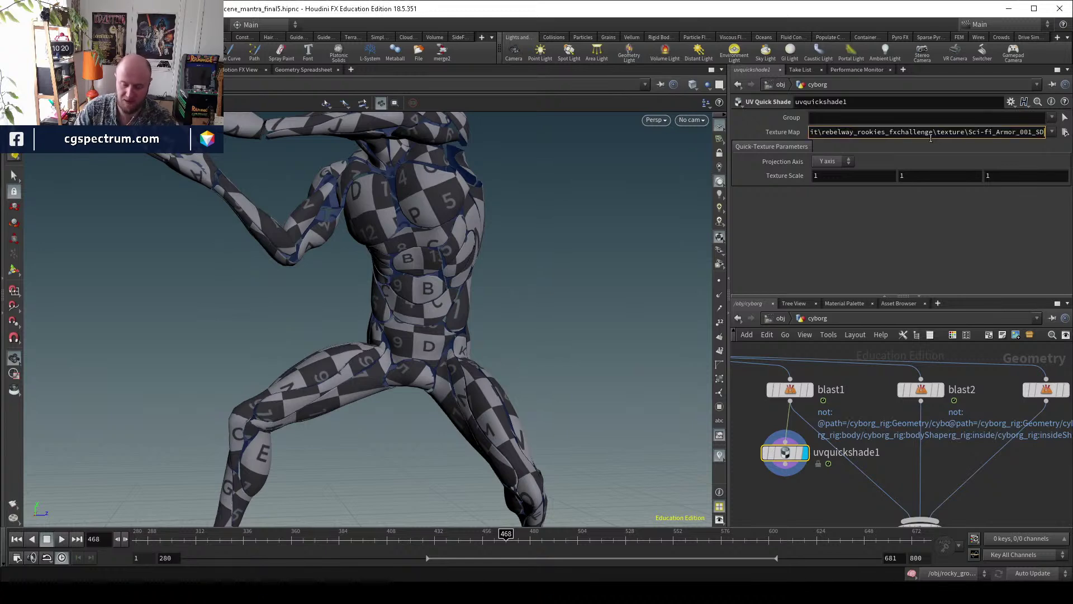
{"action": "key", "text": "Return"}
{"action": "left_click", "coordinate": [1065, 132]}
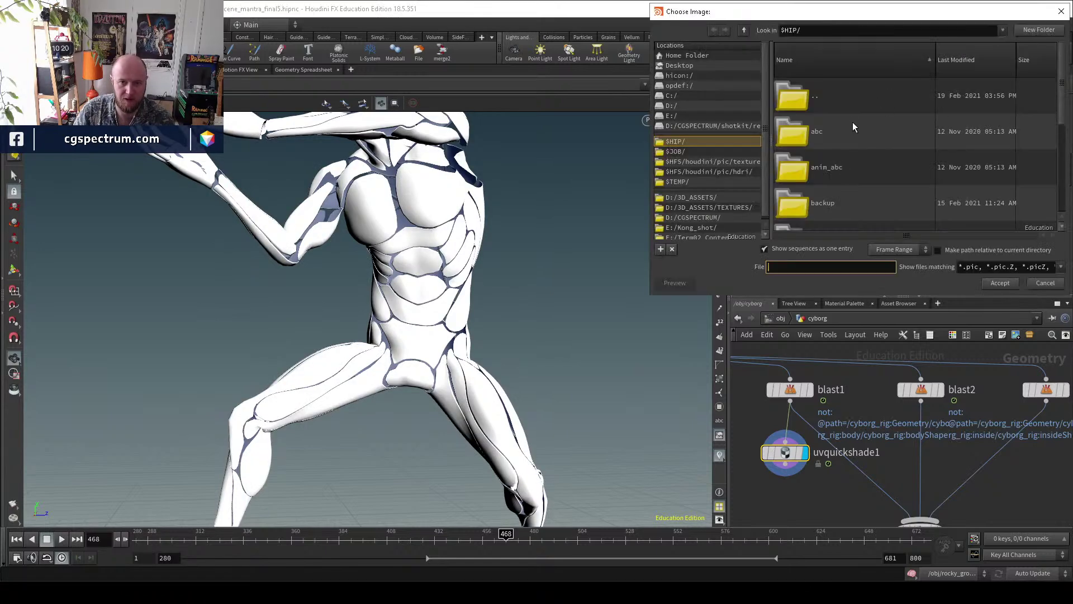
{"action": "double_click", "coordinate": [822, 200]}
{"action": "scroll", "coordinate": [868, 175], "scroll_direction": "up", "scroll_amount": 1}
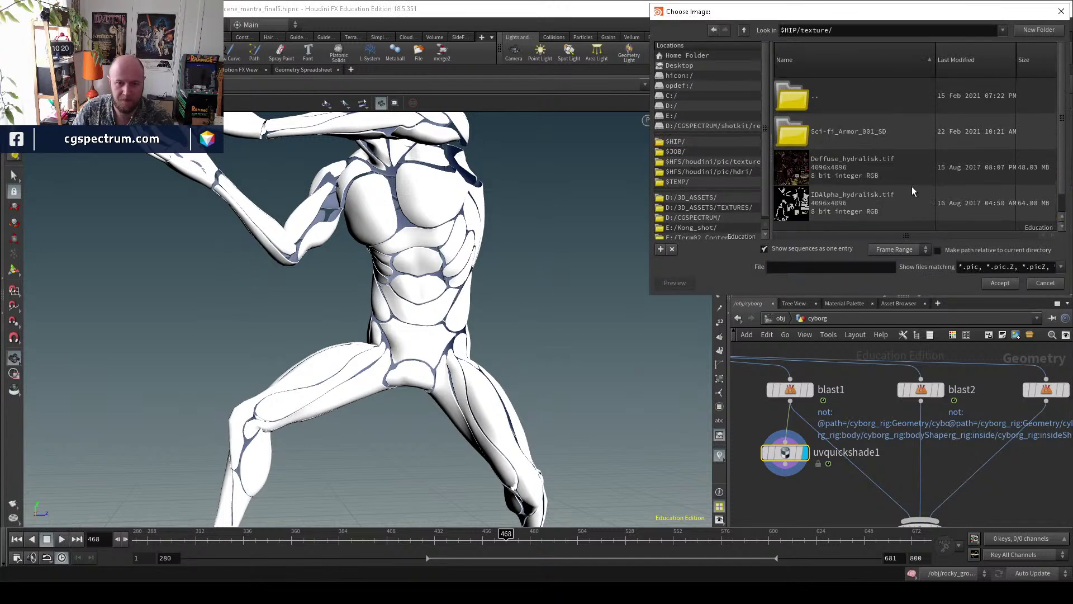
{"action": "double_click", "coordinate": [833, 134]}
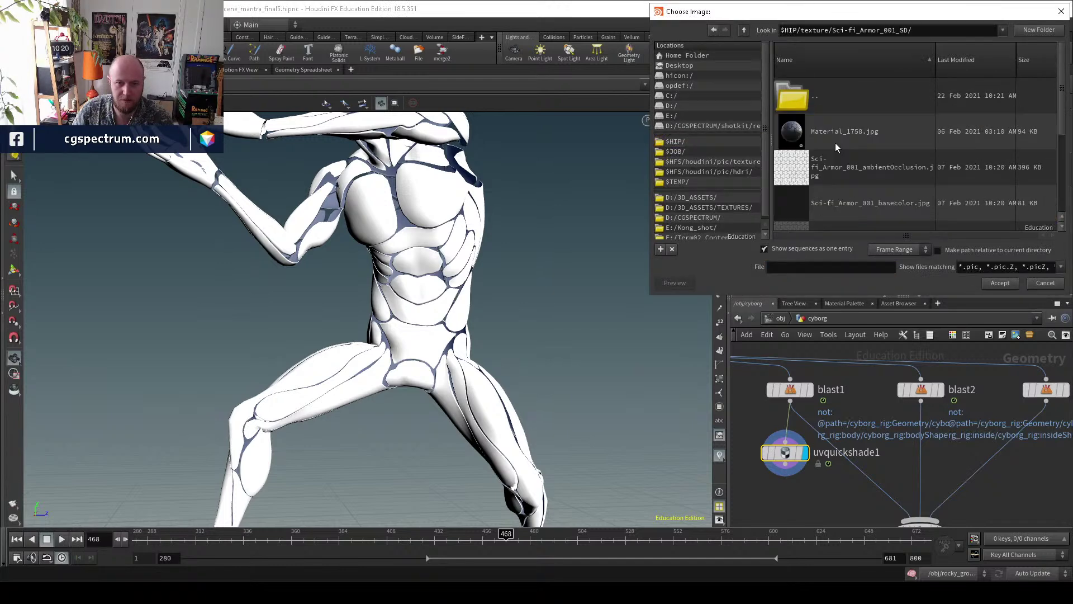
{"action": "left_click", "coordinate": [878, 210]}
{"action": "left_click", "coordinate": [1000, 283]}
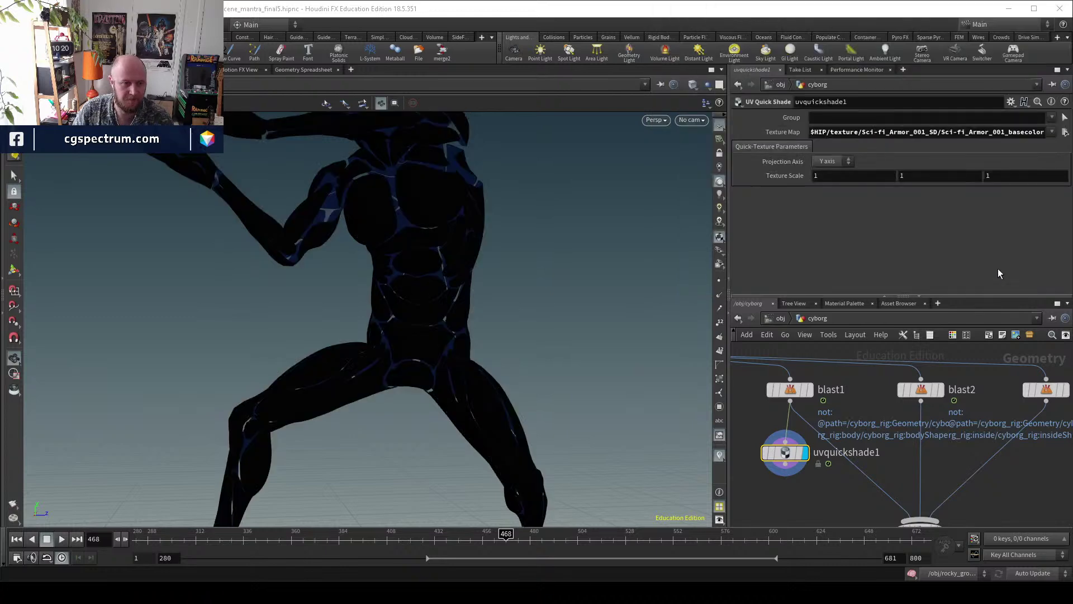
{"action": "left_click_drag", "start_coordinate": [564, 268], "coordinate": [556, 223]}
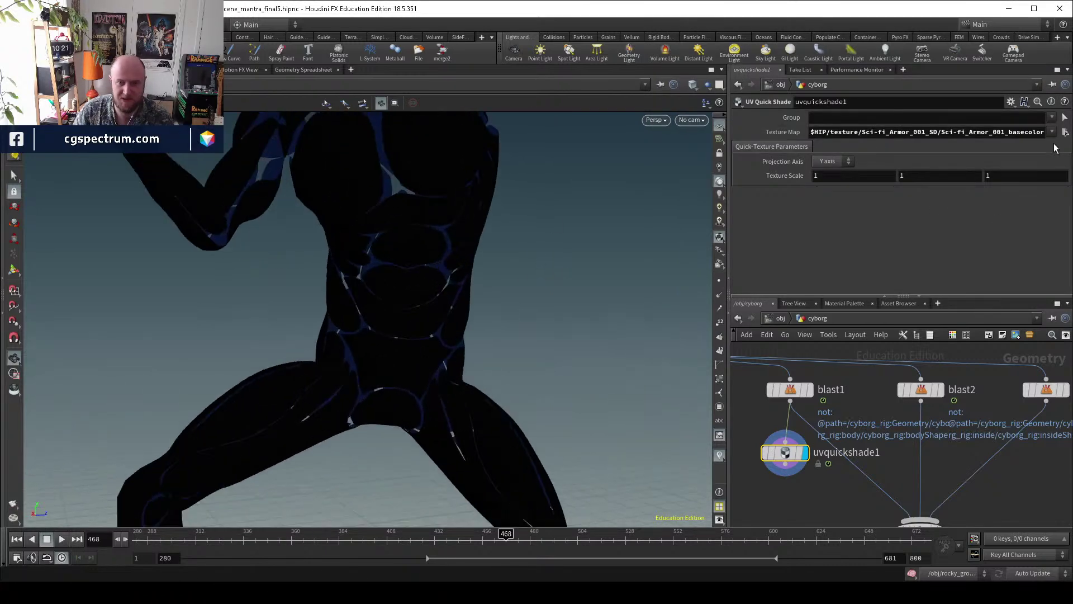
Load Sci-fi_Armor_001_height.png as uvquickshade1's texture map and view it on the body.
{"action": "left_click", "coordinate": [1066, 133]}
{"action": "scroll", "coordinate": [878, 209], "scroll_direction": "down", "scroll_amount": 1}
{"action": "left_click", "coordinate": [870, 203]}
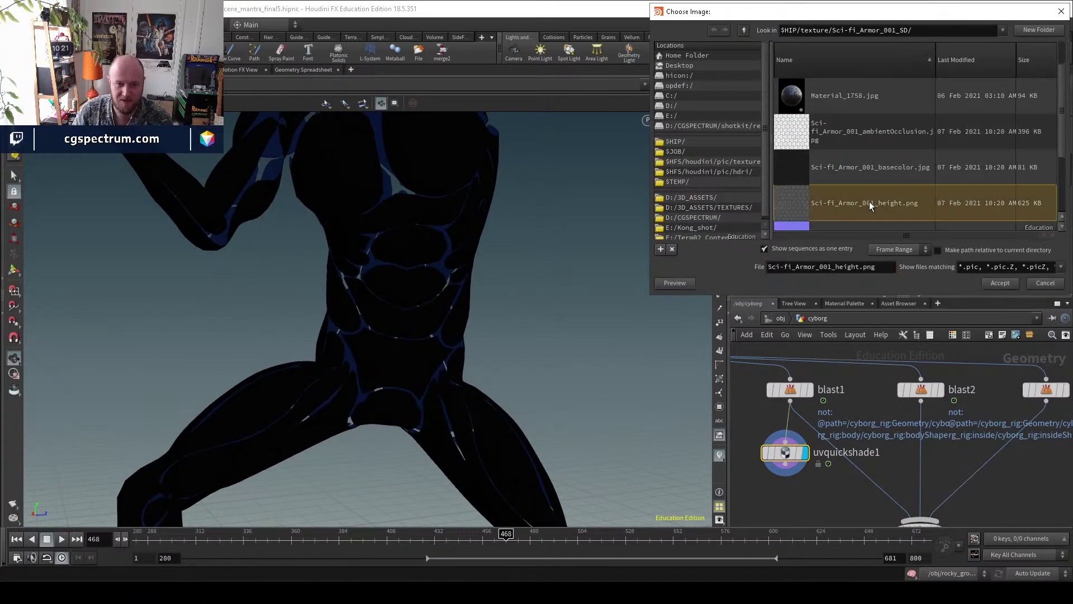
{"action": "left_click", "coordinate": [1006, 281]}
{"action": "left_click_drag", "start_coordinate": [536, 259], "coordinate": [565, 403]}
Try different Texture Scale values on uvquickshade1, starting with 10 on all axes, and return the scale to 1.
{"action": "type", "text": "10"}
{"action": "key", "text": "Tab"}
{"action": "type", "text": "10"}
{"action": "key", "text": "Tab"}
{"action": "type", "text": "10"}
{"action": "key", "text": "Return"}
{"action": "middle_click_drag", "start_coordinate": [787, 177], "coordinate": [639, 162]}
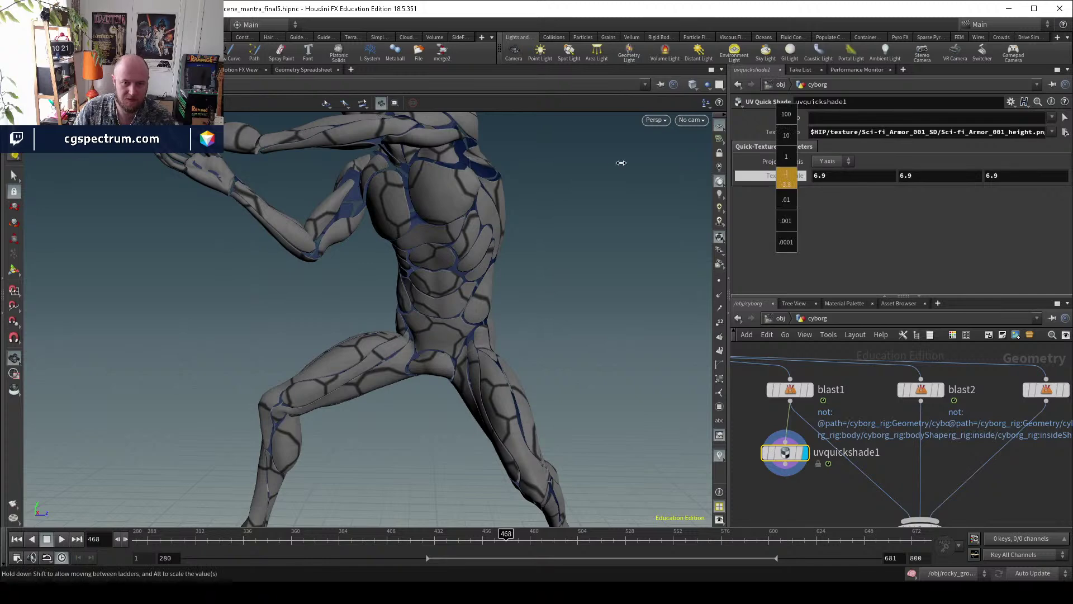
{"action": "middle_click_drag", "start_coordinate": [299, 180], "coordinate": [280, 180]}
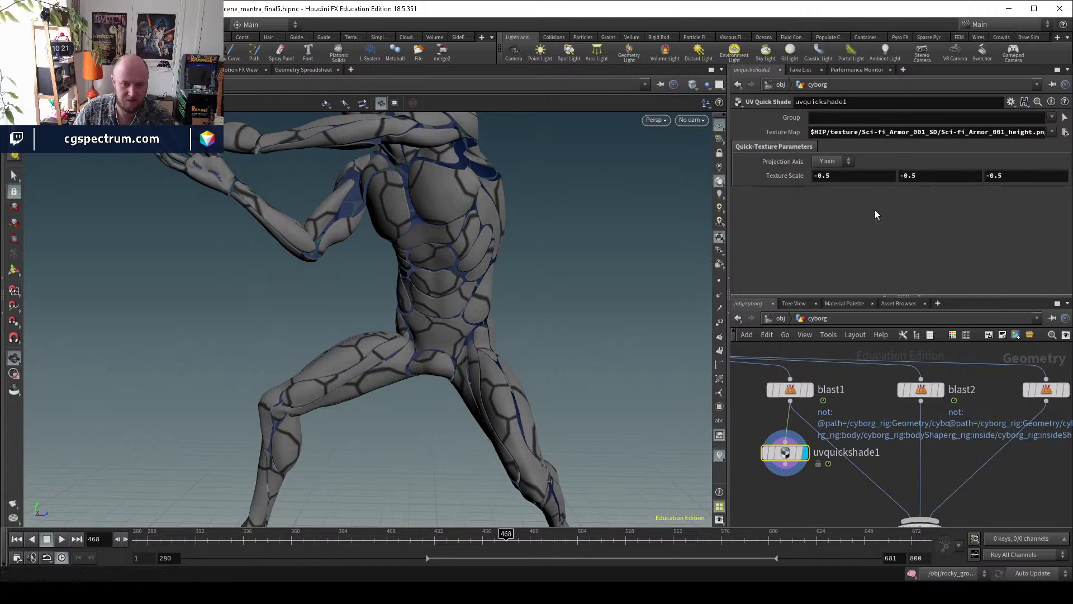
{"action": "middle_click_drag", "start_coordinate": [761, 183], "coordinate": [782, 180]}
{"action": "left_click", "coordinate": [849, 182]}
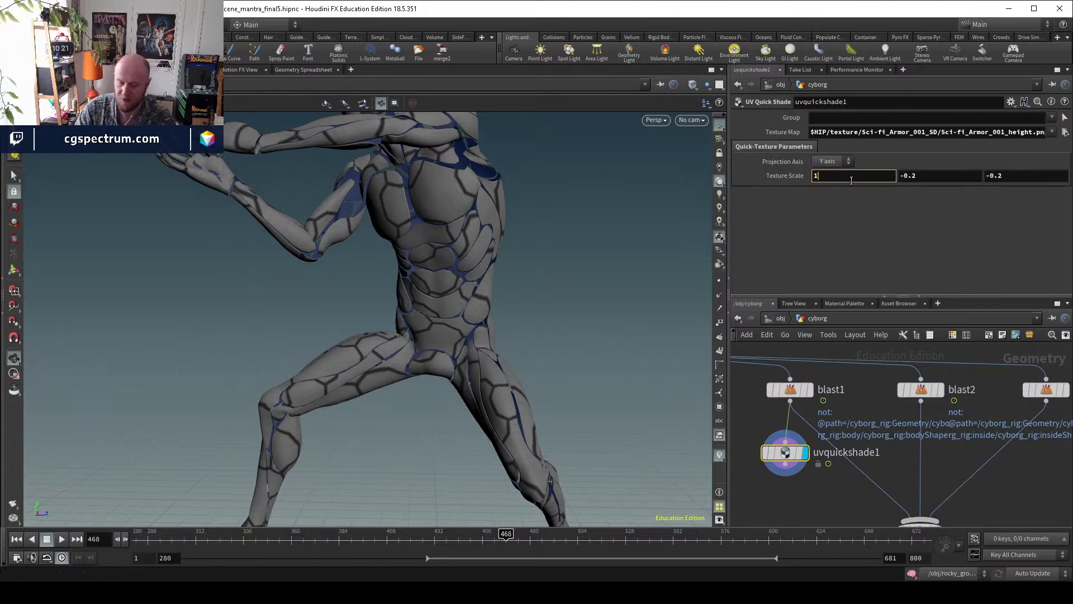
Insert a UV Transform node between blast1 and uvquickshade1 and display uvquickshade1.
{"action": "left_click_drag", "start_coordinate": [784, 451], "coordinate": [772, 477]}
{"action": "left_click", "coordinate": [812, 392]}
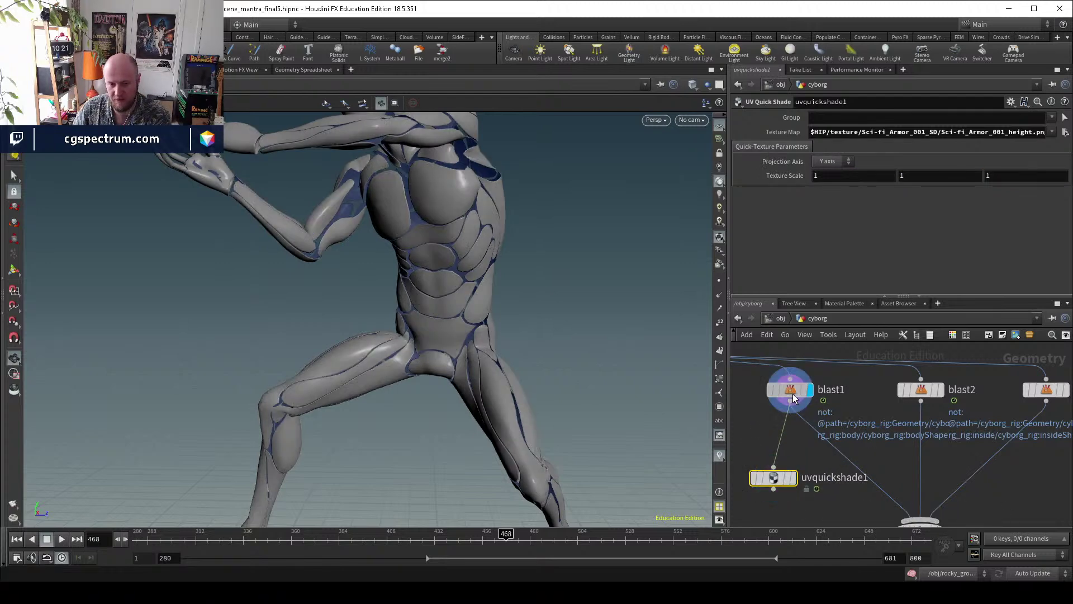
{"action": "key", "text": "Tab"}
{"action": "type", "text": "uvtr"}
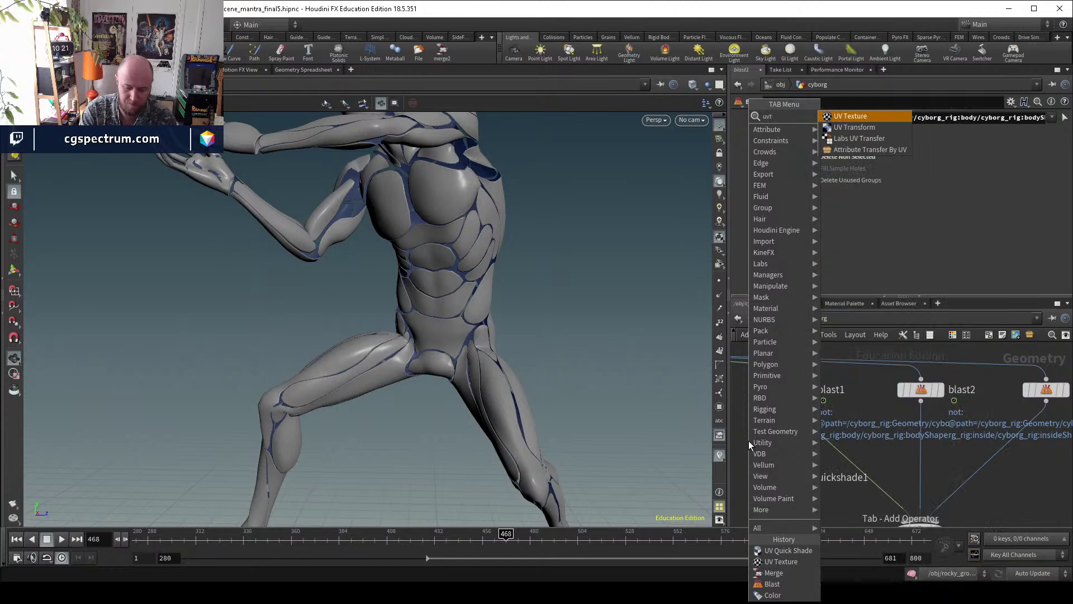
{"action": "key", "text": "Return"}
{"action": "left_click", "coordinate": [749, 441]}
{"action": "left_click_drag", "start_coordinate": [749, 440], "coordinate": [774, 442]}
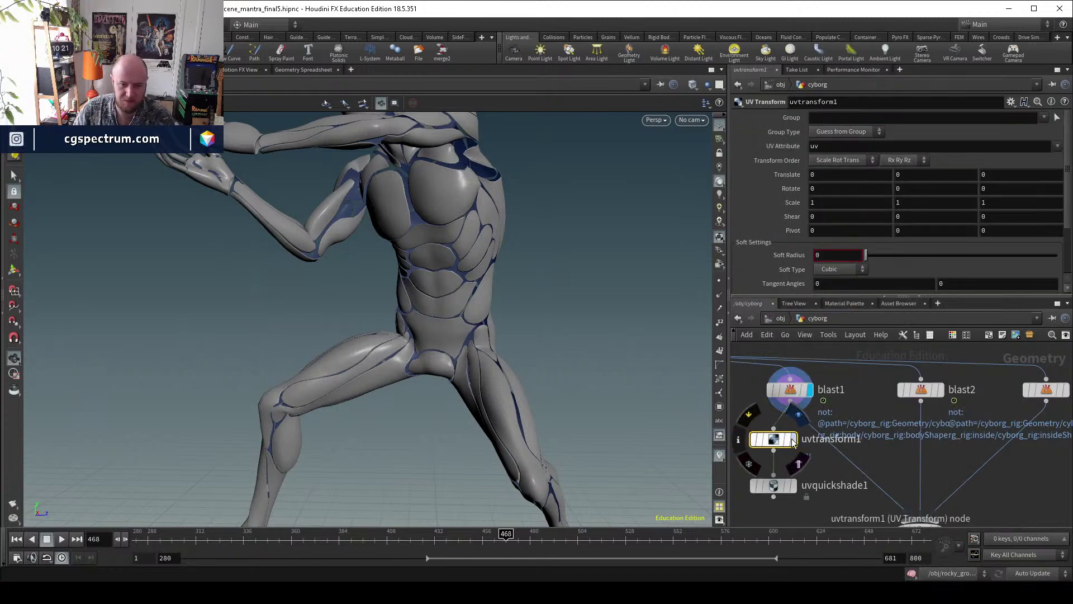
{"action": "left_click", "coordinate": [794, 440]}
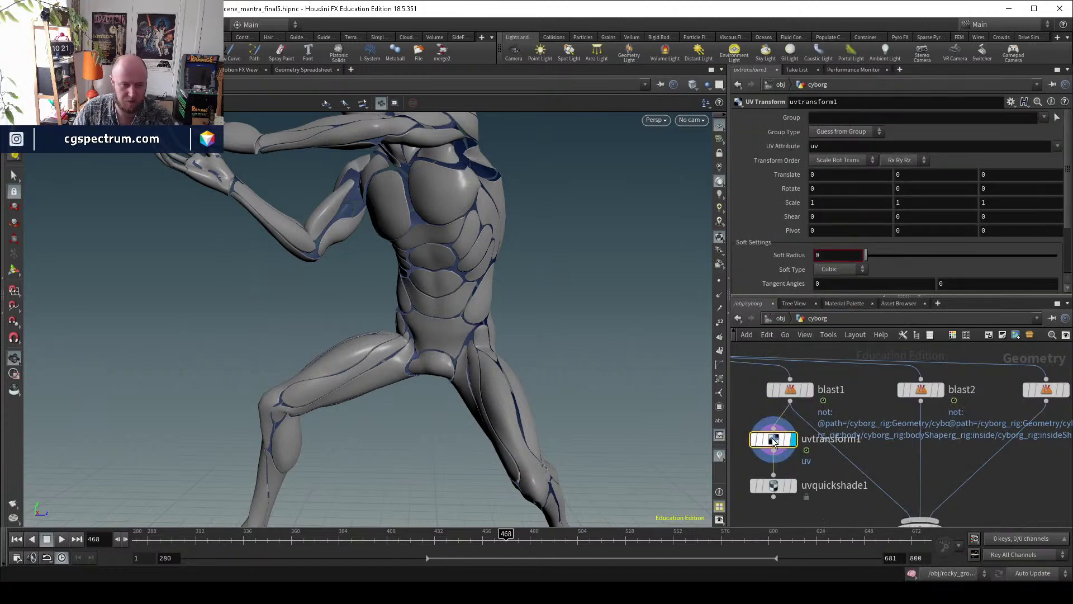
{"action": "left_click", "coordinate": [796, 486]}
Set the UV Transform's scale to 21 on all three axes.
{"action": "left_click", "coordinate": [775, 487]}
{"action": "left_click", "coordinate": [778, 441]}
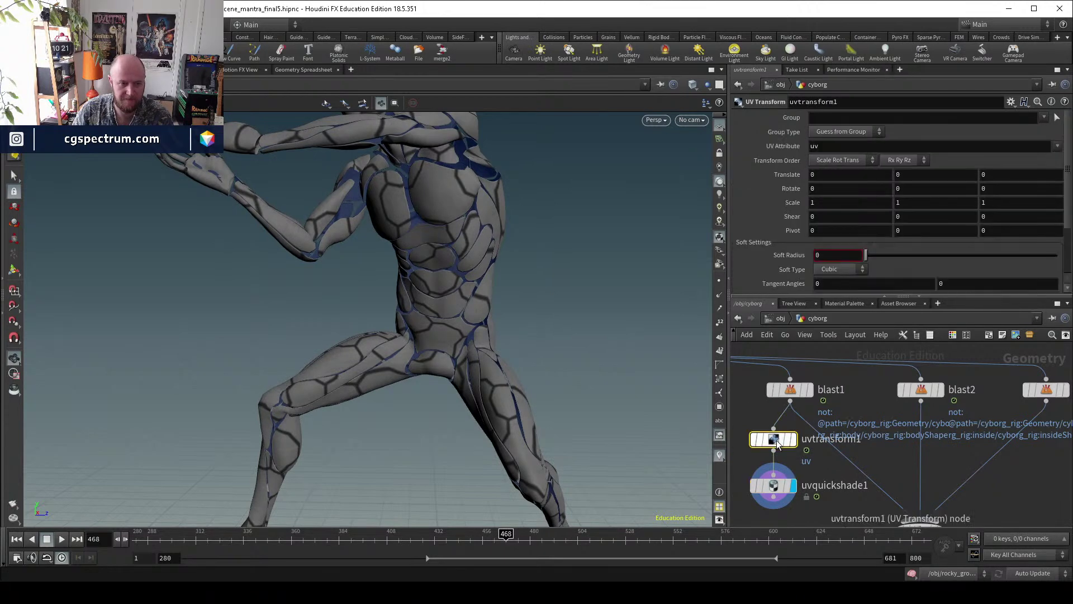
{"action": "scroll", "coordinate": [804, 202], "scroll_direction": "down", "scroll_amount": 3}
{"action": "scroll", "coordinate": [803, 202], "scroll_direction": "up", "scroll_amount": 3}
{"action": "middle_click_drag", "start_coordinate": [786, 203], "coordinate": [877, 200]}
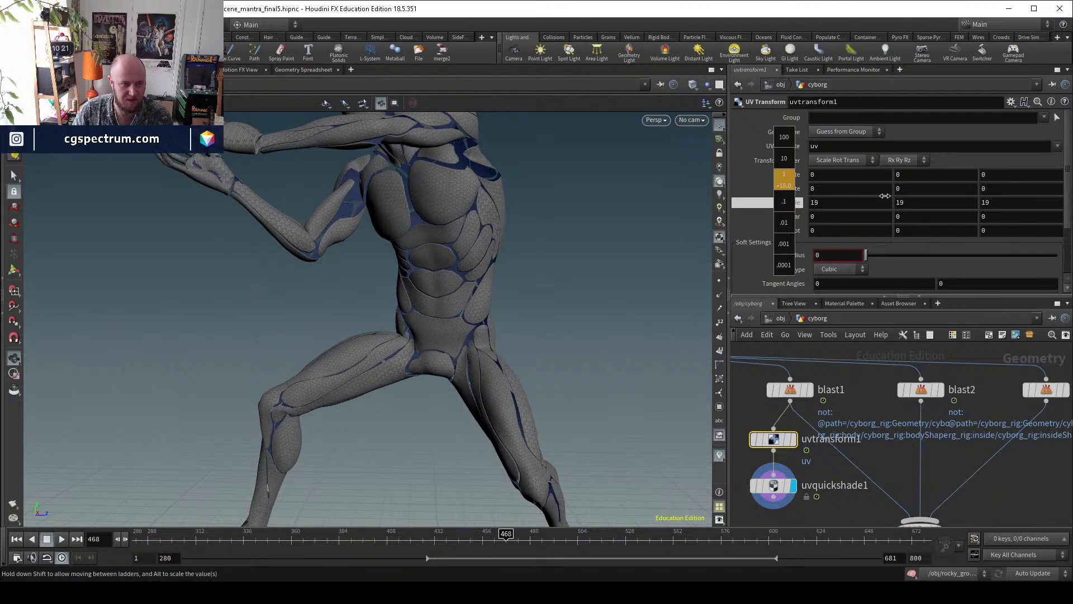
{"action": "middle_click_drag", "start_coordinate": [895, 196], "coordinate": [895, 197]}
Examine the armor pattern on the cyborg's torso, arms and legs from several angles and at different frames of the animation.
{"action": "right_click_drag", "start_coordinate": [463, 186], "coordinate": [534, 172], "text": "alt"}
{"action": "left_click_drag", "start_coordinate": [534, 173], "coordinate": [541, 319]}
{"action": "right_click_drag", "start_coordinate": [541, 319], "coordinate": [469, 393]}
{"action": "middle_click_drag", "start_coordinate": [512, 408], "coordinate": [509, 386]}
{"action": "left_click_drag", "start_coordinate": [510, 386], "coordinate": [531, 385]}
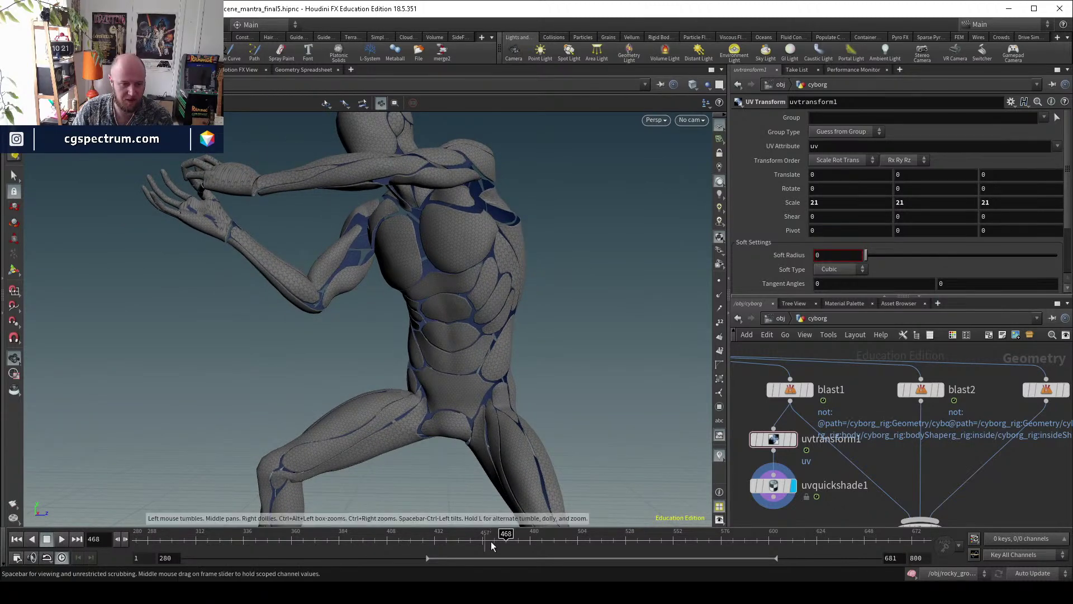
{"action": "left_click_drag", "start_coordinate": [500, 541], "coordinate": [138, 536]}
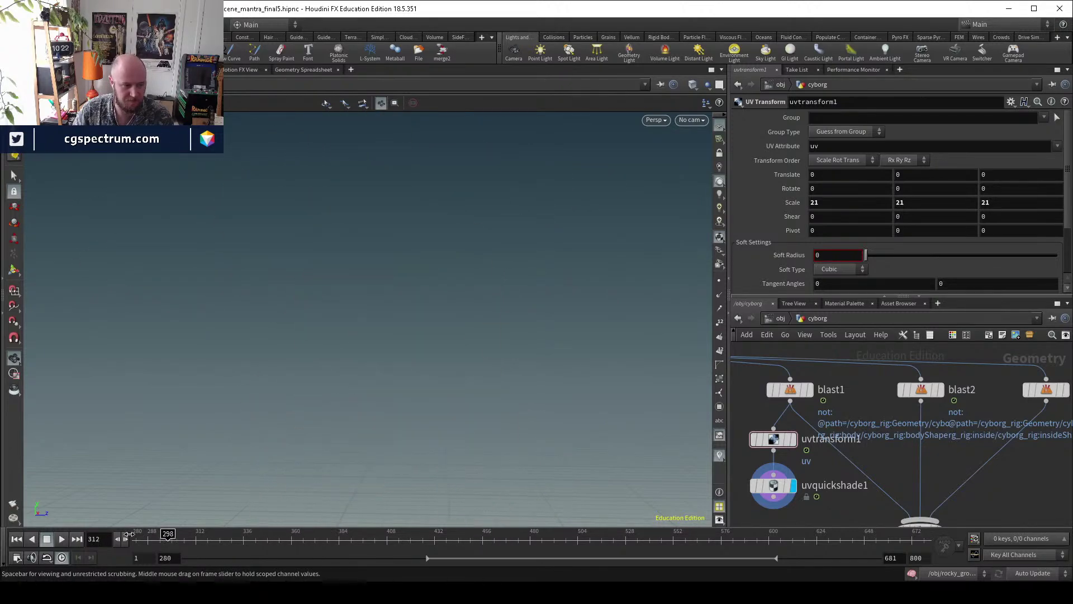
{"action": "left_click_drag", "start_coordinate": [235, 534], "coordinate": [520, 539]}
{"action": "left_click", "coordinate": [61, 539]}
{"action": "left_click", "coordinate": [520, 538]}
{"action": "left_click", "coordinate": [492, 537]}
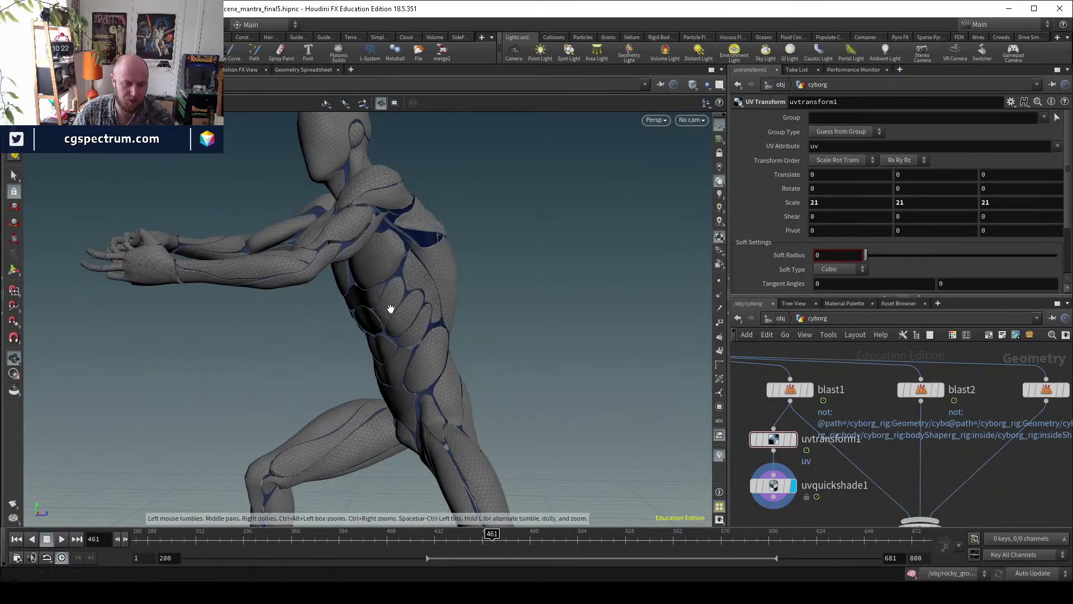
{"action": "right_click_drag", "start_coordinate": [327, 256], "coordinate": [347, 262]}
{"action": "middle_click_drag", "start_coordinate": [157, 273], "coordinate": [290, 280]}
{"action": "left_click_drag", "start_coordinate": [290, 280], "coordinate": [290, 266]}
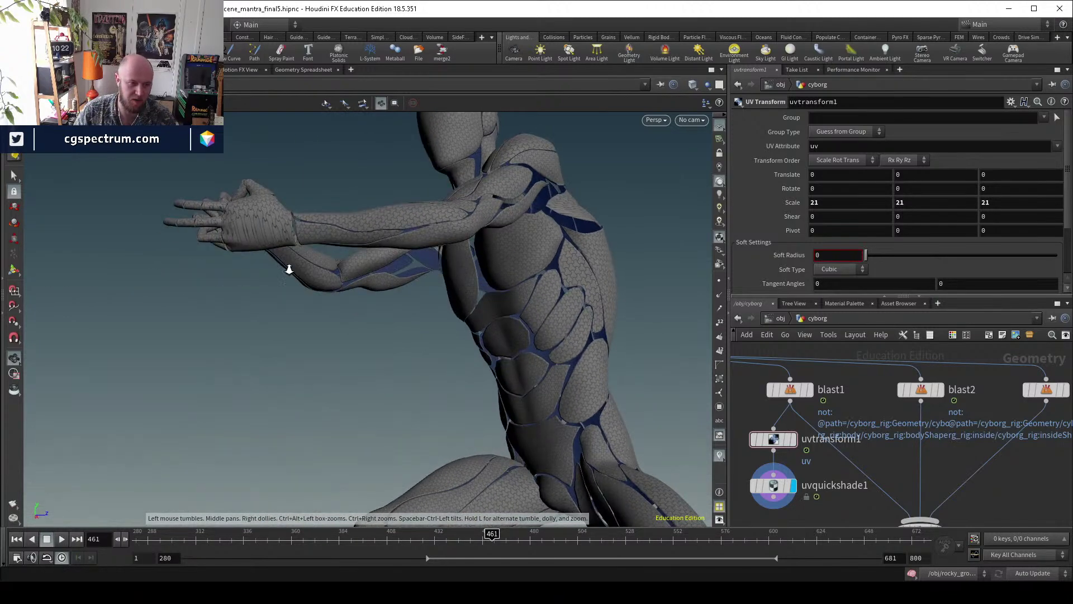
{"action": "right_click_drag", "start_coordinate": [290, 266], "coordinate": [302, 263]}
{"action": "middle_click_drag", "start_coordinate": [302, 262], "coordinate": [314, 207]}
{"action": "left_click_drag", "start_coordinate": [315, 207], "coordinate": [318, 263]}
{"action": "left_click_drag", "start_coordinate": [468, 534], "coordinate": [508, 534]}
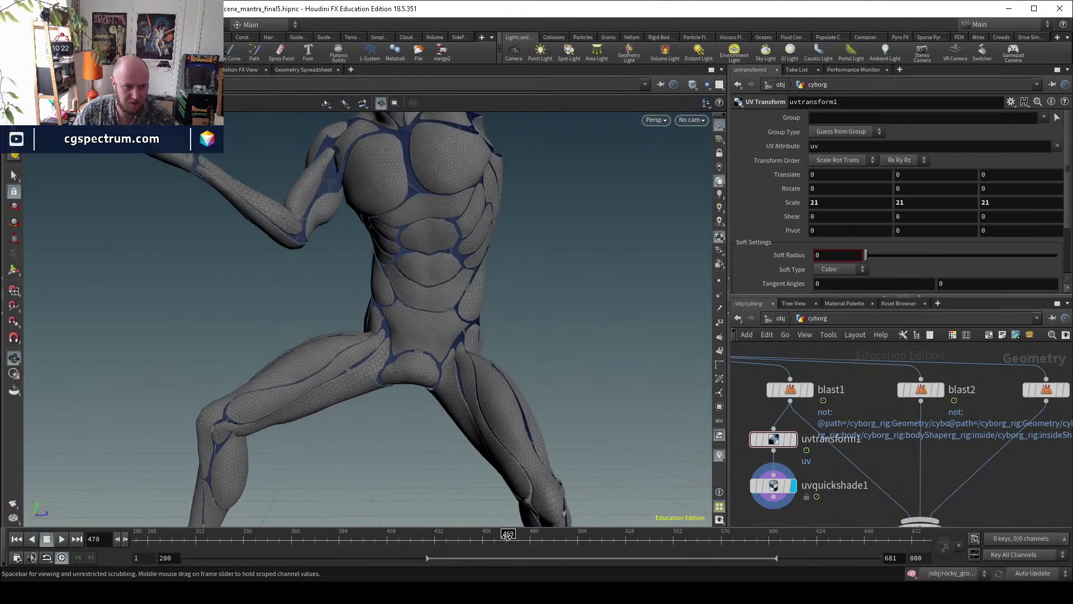
Feed merge1 from uvtransform1 instead of blast1 and tidy the node layout.
{"action": "scroll", "coordinate": [812, 451], "scroll_direction": "down", "scroll_amount": 2}
{"action": "scroll", "coordinate": [813, 452], "scroll_direction": "up", "scroll_amount": 2}
{"action": "scroll", "coordinate": [828, 456], "scroll_direction": "down", "scroll_amount": 2}
{"action": "left_click_drag", "start_coordinate": [820, 469], "coordinate": [795, 403]}
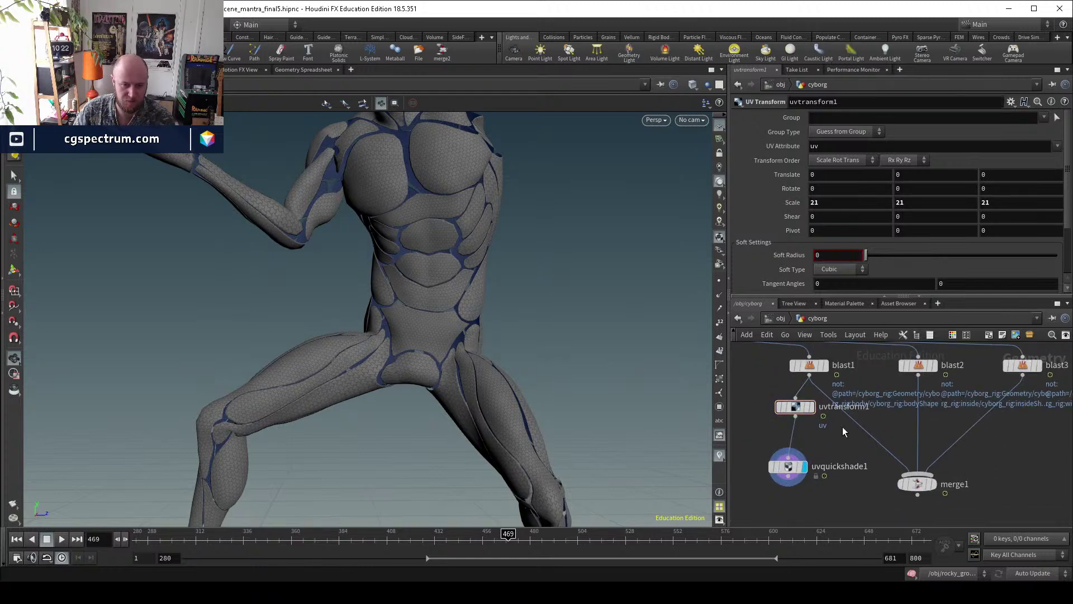
{"action": "left_click_drag", "start_coordinate": [831, 435], "coordinate": [921, 472]}
{"action": "left_click_drag", "start_coordinate": [795, 407], "coordinate": [834, 415]}
{"action": "middle_click_drag", "start_coordinate": [847, 467], "coordinate": [823, 431]}
{"action": "left_click_drag", "start_coordinate": [825, 430], "coordinate": [825, 448]}
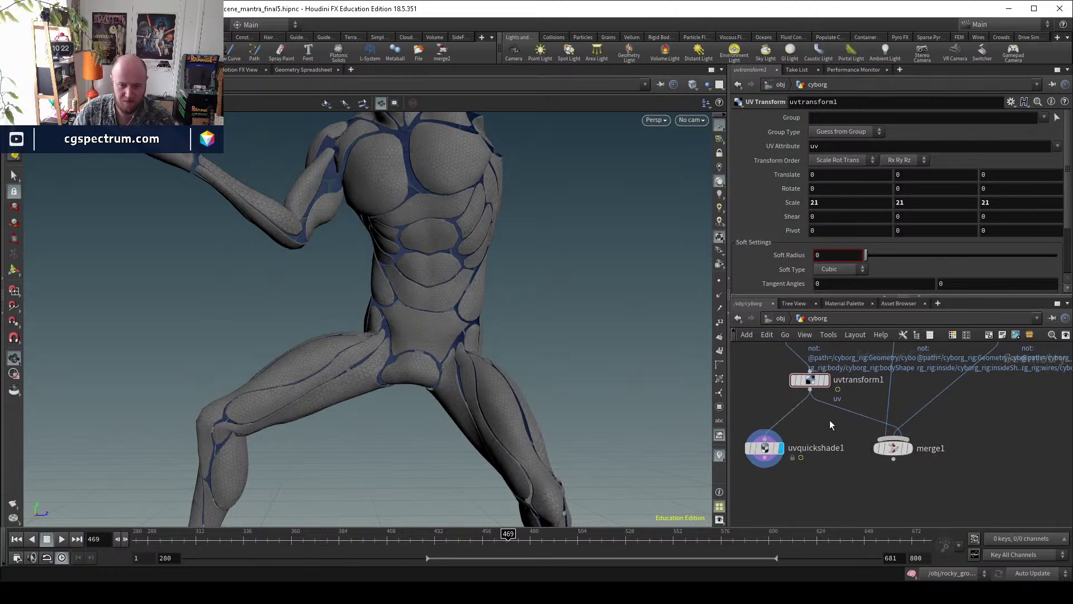
{"action": "middle_click_drag", "start_coordinate": [830, 417], "coordinate": [833, 432]}
{"action": "key", "text": "Tab"}
{"action": "type", "text": "mater"}
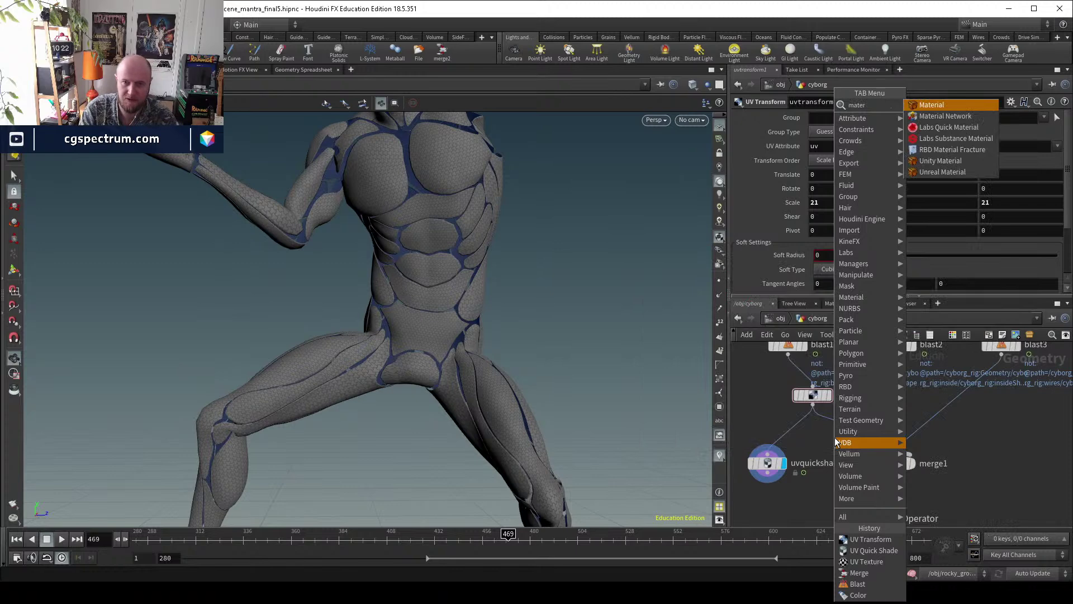
{"action": "key", "text": "Escape"}
Copy the body Material node and insert the copy between uvtransform1 and merge1.
{"action": "scroll", "coordinate": [825, 455], "scroll_direction": "down", "scroll_amount": 3}
{"action": "middle_click_drag", "start_coordinate": [840, 475], "coordinate": [958, 480]}
{"action": "scroll", "coordinate": [853, 398], "scroll_direction": "up", "scroll_amount": 3}
{"action": "left_click", "coordinate": [825, 400]}
{"action": "key", "text": "ctrl+c"}
{"action": "middle_click_drag", "start_coordinate": [907, 445], "coordinate": [815, 385]}
{"action": "key", "text": "ctrl+v"}
{"action": "left_click_drag", "start_coordinate": [927, 439], "coordinate": [911, 425]}
{"action": "middle_click_drag", "start_coordinate": [949, 469], "coordinate": [939, 494]}
{"action": "scroll", "coordinate": [940, 490], "scroll_direction": "down", "scroll_amount": 1}
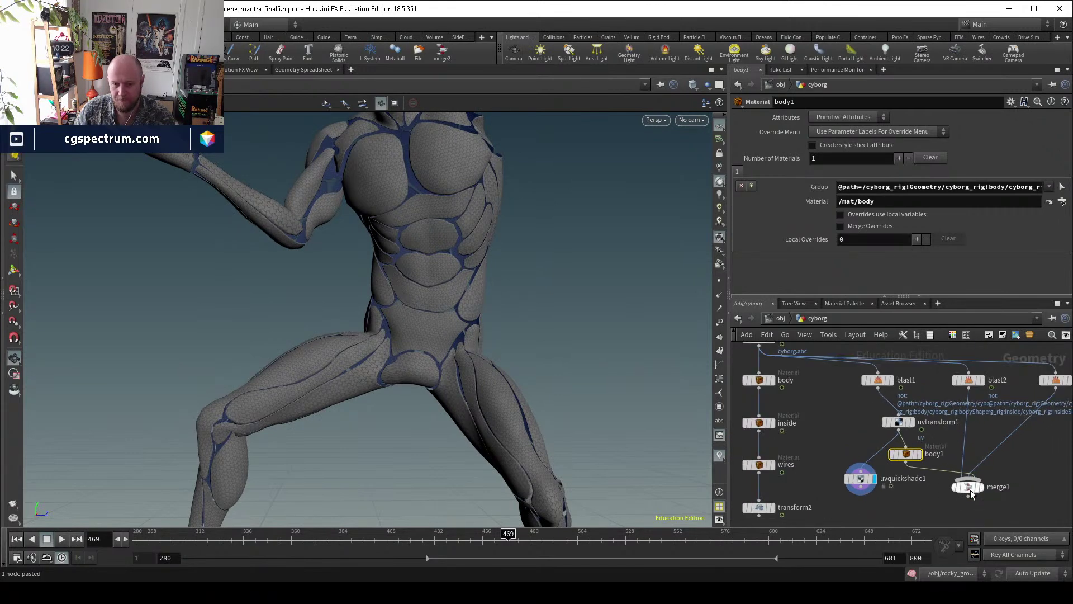
{"action": "left_click", "coordinate": [920, 455]}
Open the mat network and look through the cameraProperties camera in the viewport.
{"action": "left_click", "coordinate": [779, 319]}
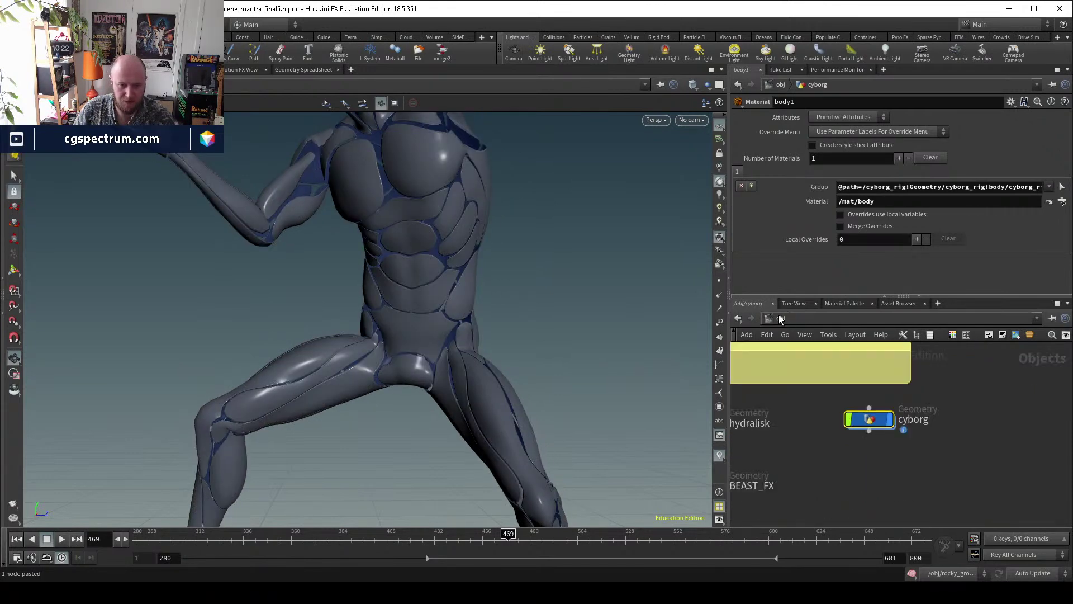
{"action": "left_click", "coordinate": [780, 319]}
{"action": "left_click", "coordinate": [801, 358]}
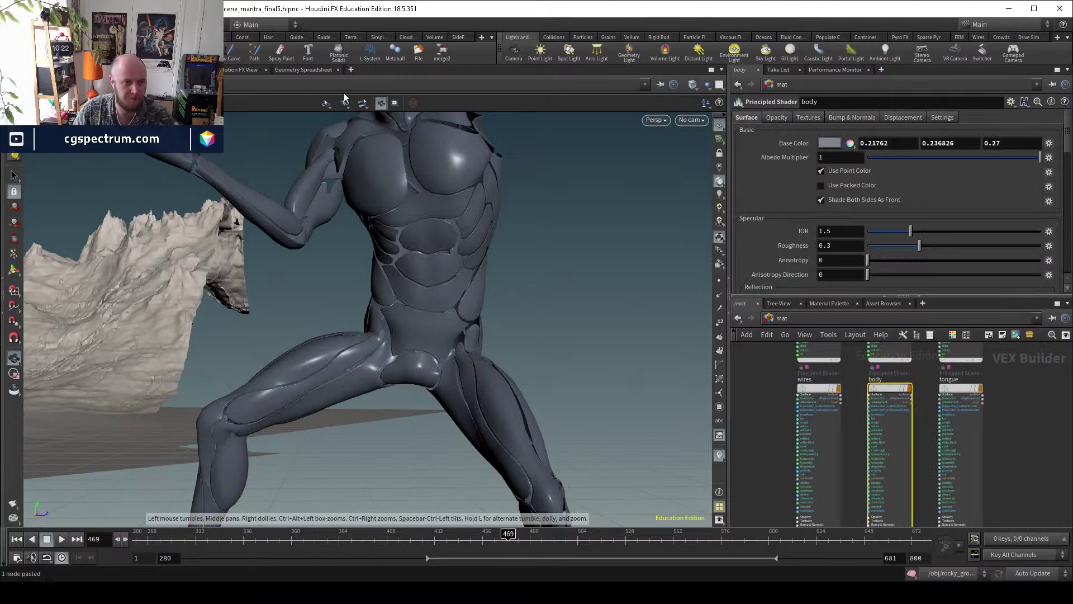
{"action": "left_click", "coordinate": [697, 122]}
{"action": "left_click", "coordinate": [693, 173]}
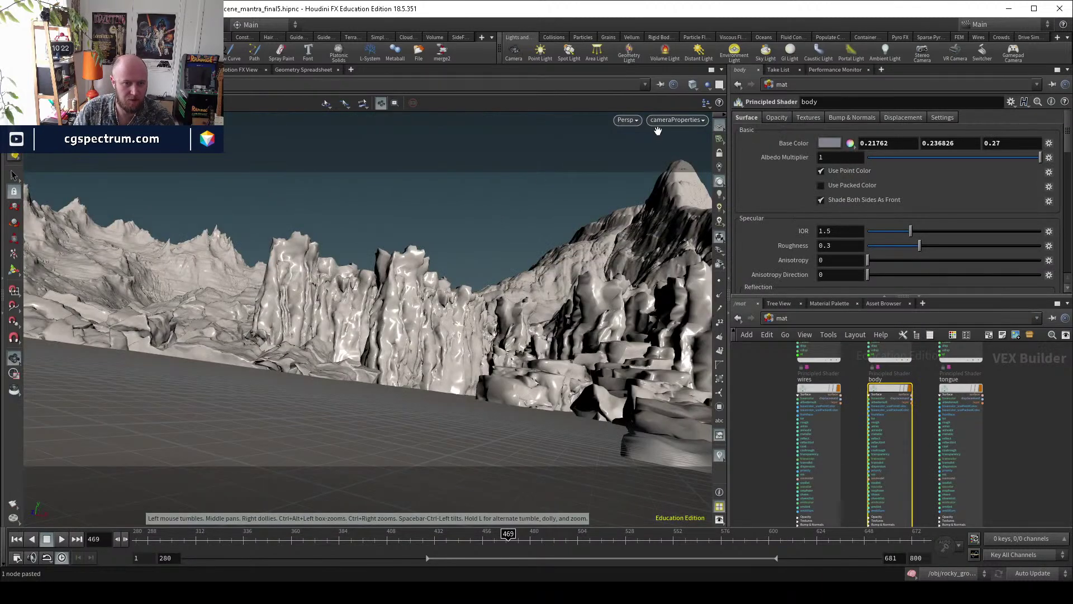
Return to the cyborg geometry network, connect transform2 below merge1 and display it.
{"action": "left_click", "coordinate": [797, 319]}
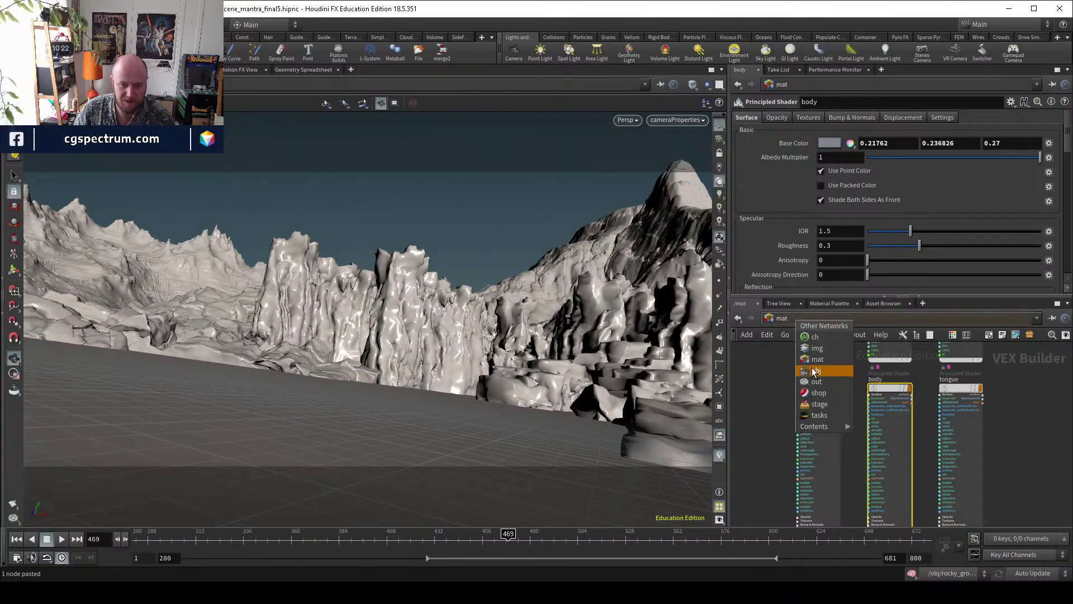
{"action": "left_click", "coordinate": [815, 372]}
{"action": "double_click", "coordinate": [863, 453]}
{"action": "left_click_drag", "start_coordinate": [797, 455], "coordinate": [989, 493]}
{"action": "left_click", "coordinate": [987, 483]}
{"action": "left_click", "coordinate": [1009, 446]}
{"action": "left_click", "coordinate": [999, 491]}
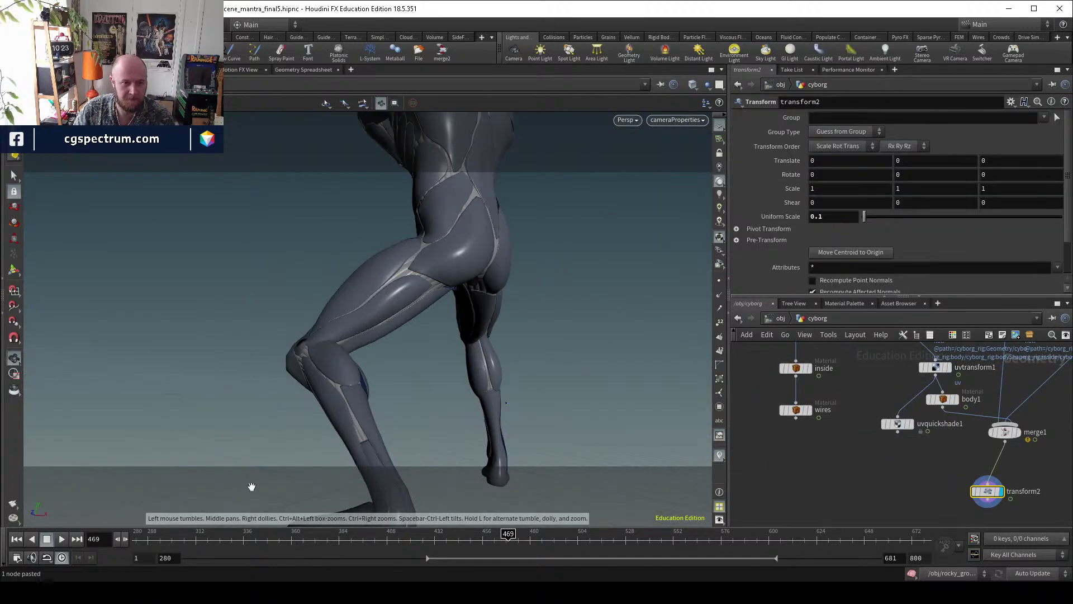
Move to frame 375, start a preview render through the cameraProperties camera and frame the image.
{"action": "left_click_drag", "start_coordinate": [198, 538], "coordinate": [321, 540]}
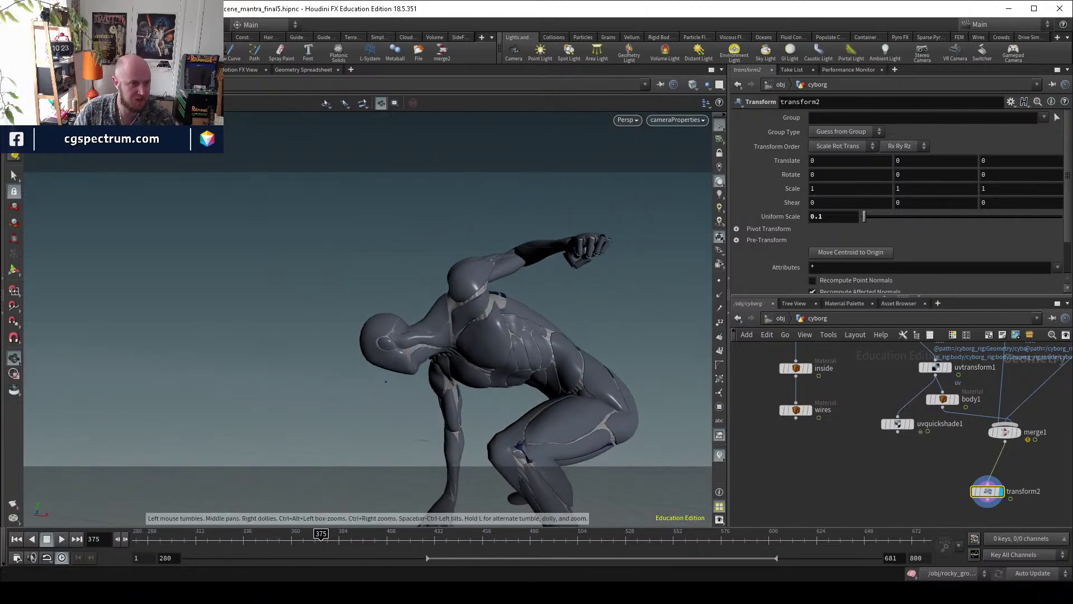
{"action": "left_click", "coordinate": [128, 70]}
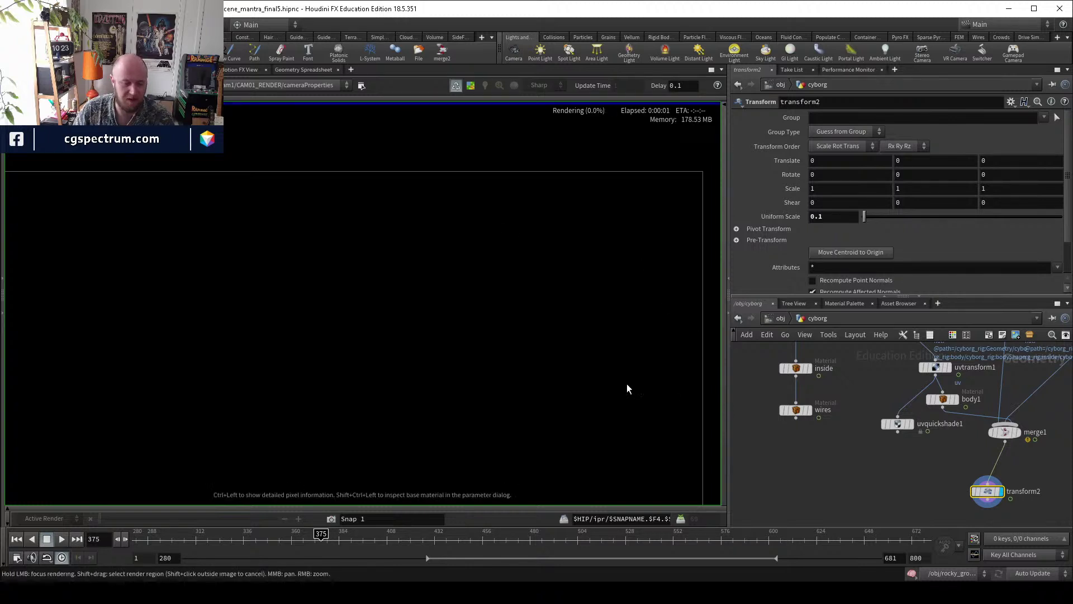
{"action": "middle_click_drag", "start_coordinate": [950, 508], "coordinate": [853, 495]}
{"action": "left_click_drag", "start_coordinate": [899, 482], "coordinate": [912, 468]}
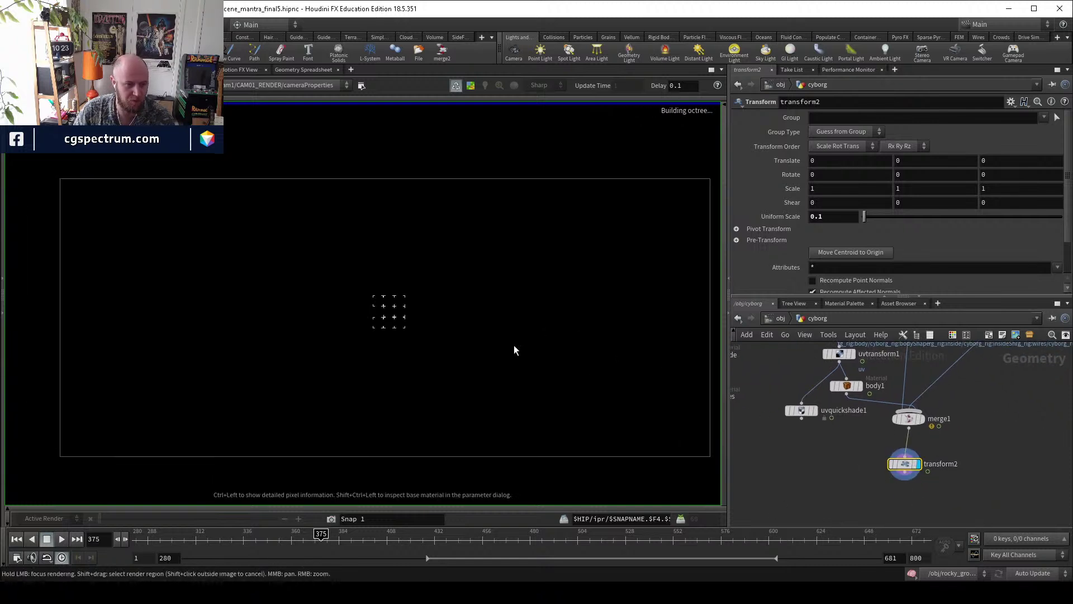
{"action": "middle_click_drag", "start_coordinate": [436, 351], "coordinate": [430, 360]}
{"action": "scroll", "coordinate": [407, 359], "scroll_direction": "down", "scroll_amount": 1}
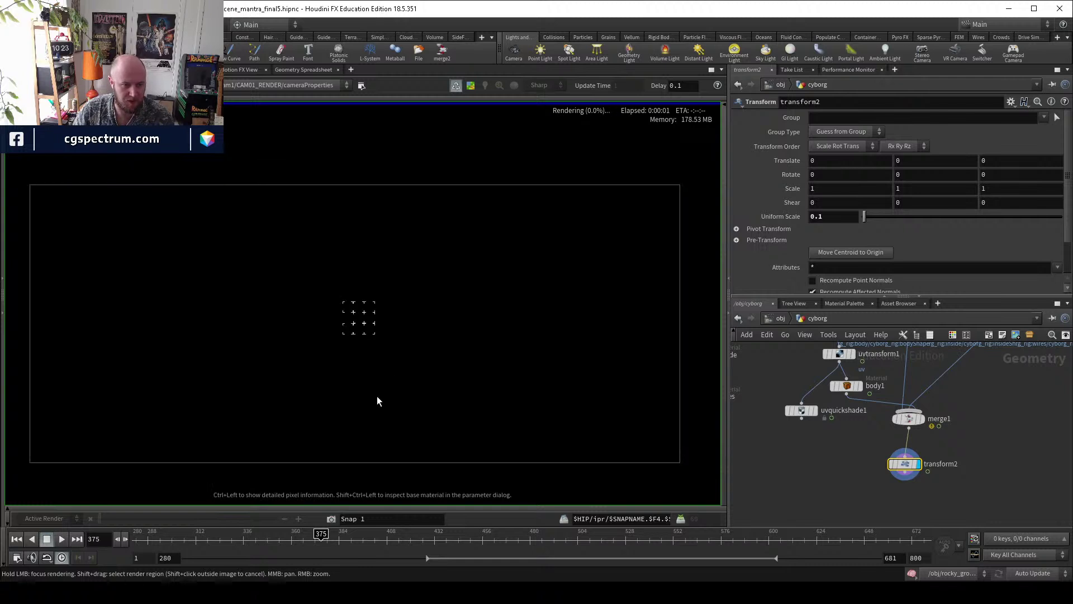
{"action": "scroll", "coordinate": [382, 424], "scroll_direction": "up", "scroll_amount": 1}
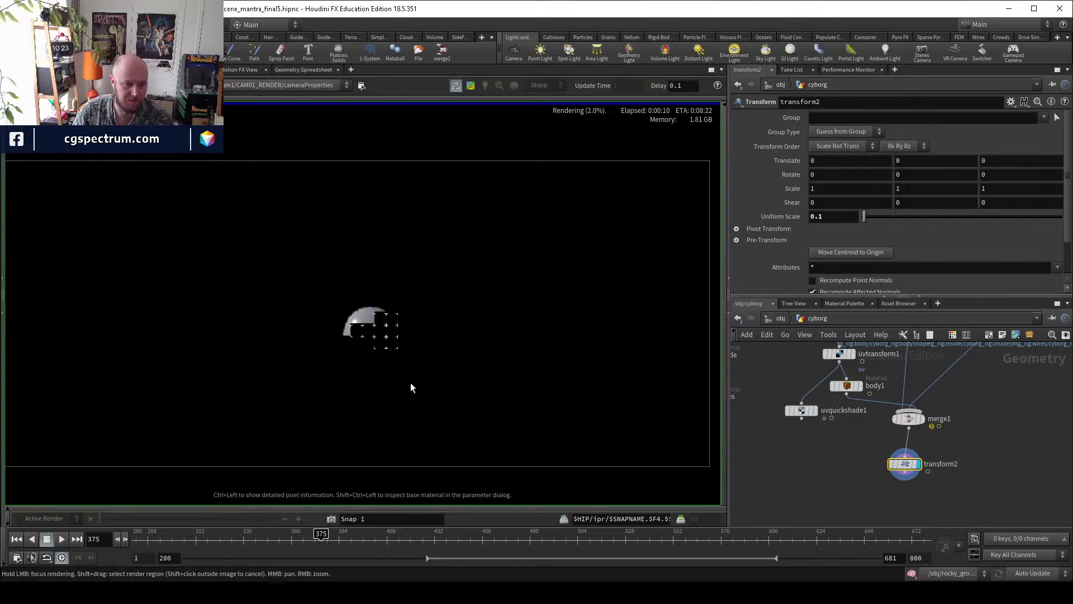
Open the mat network and darken the body shader's base color to near black, with a value of 0.004.
{"action": "middle_click_drag", "start_coordinate": [402, 383], "coordinate": [399, 351]}
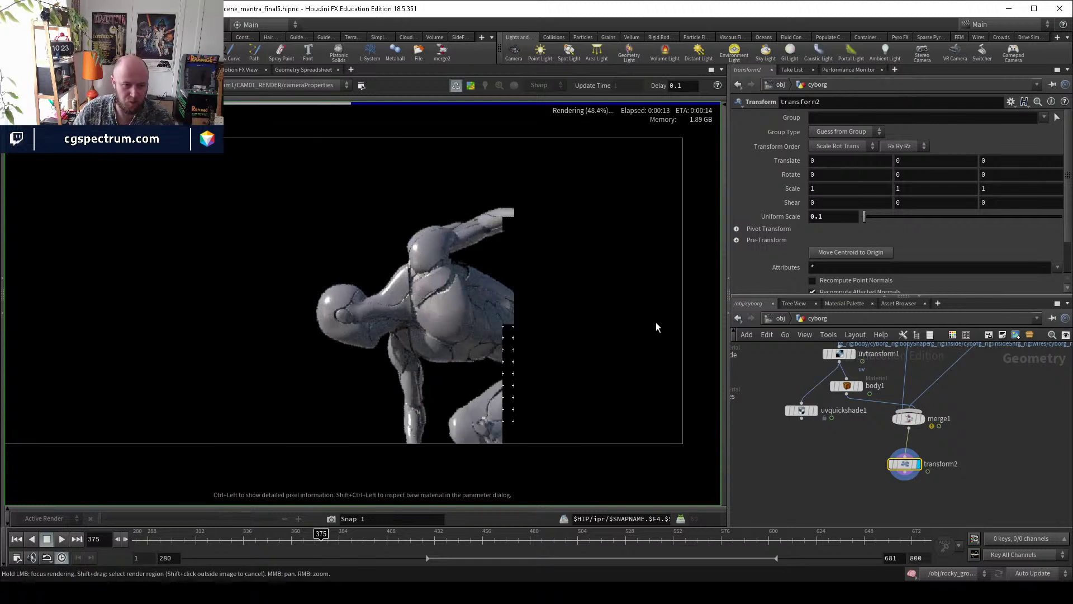
{"action": "left_click", "coordinate": [779, 316]}
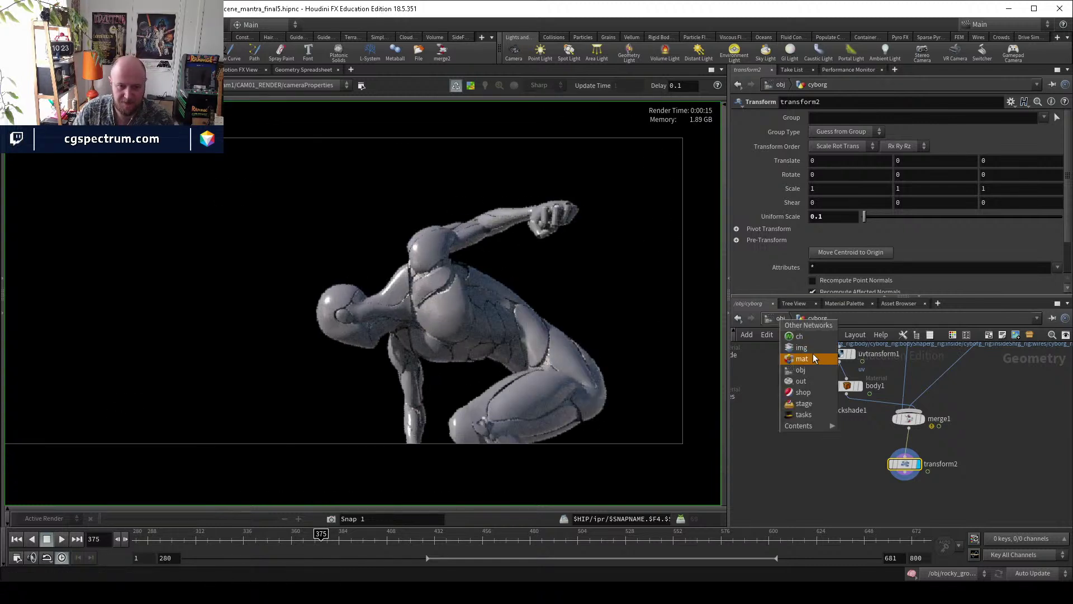
{"action": "left_click", "coordinate": [812, 353]}
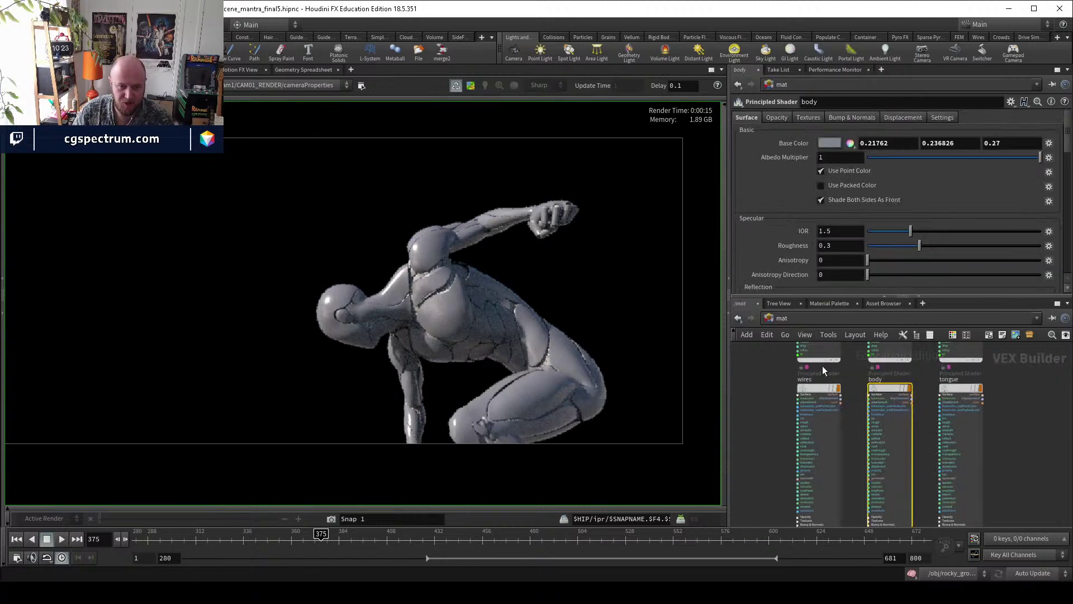
{"action": "left_click", "coordinate": [830, 143]}
{"action": "left_click_drag", "start_coordinate": [871, 202], "coordinate": [843, 213]}
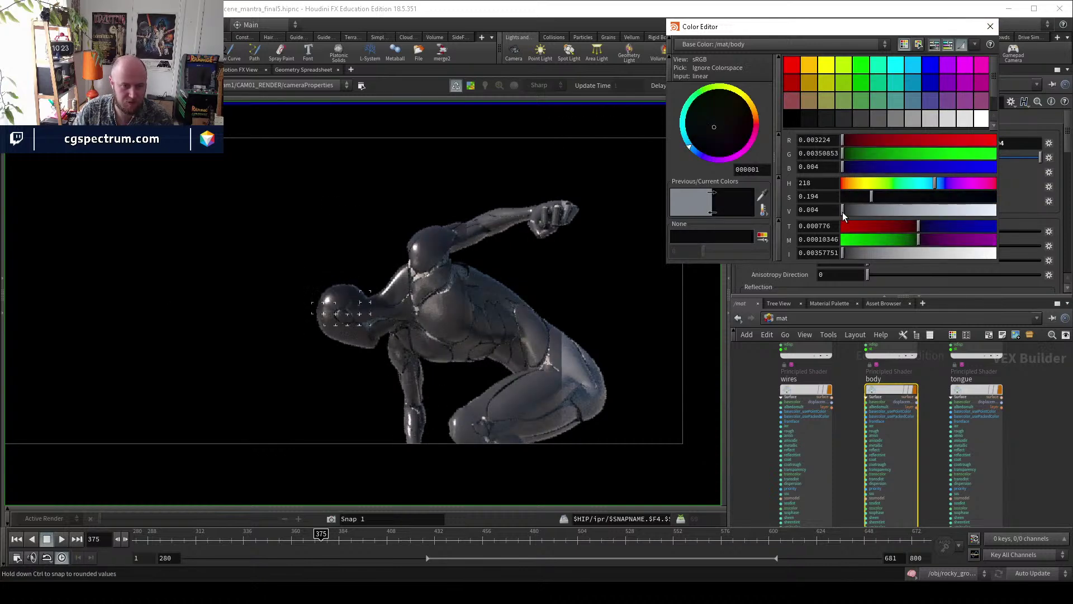
{"action": "left_click", "coordinate": [990, 26]}
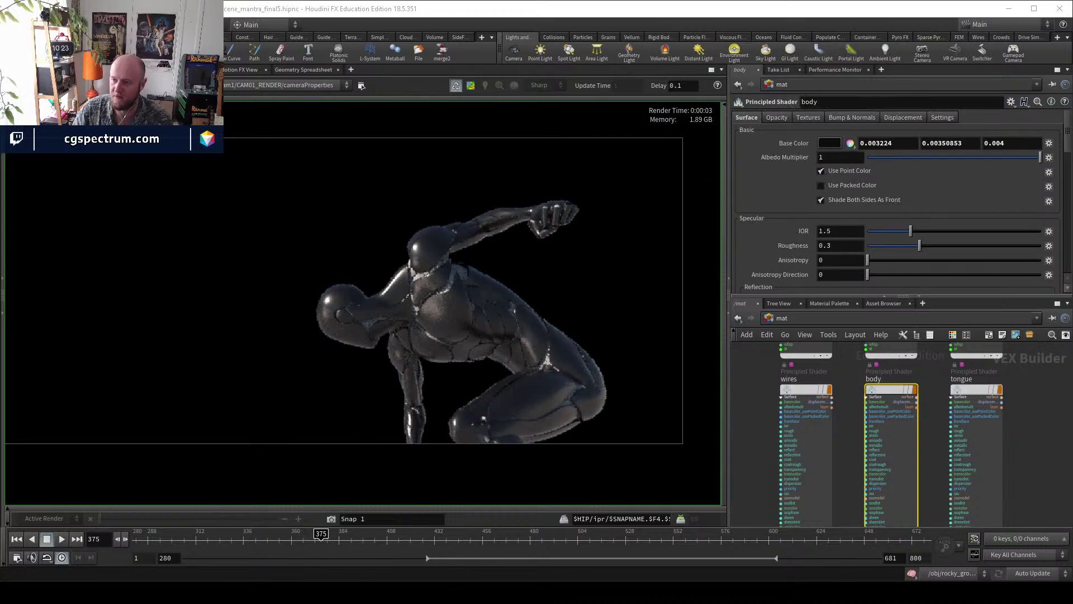
Switch to the file explorer and review the ambient occlusion, height, normal and roughness maps in the Sci-fi_Armor_001_SD folder.
{"action": "left_click_drag", "start_coordinate": [792, 102], "coordinate": [378, 83]}
{"action": "left_click", "coordinate": [271, 168]}
{"action": "left_click", "coordinate": [400, 168]}
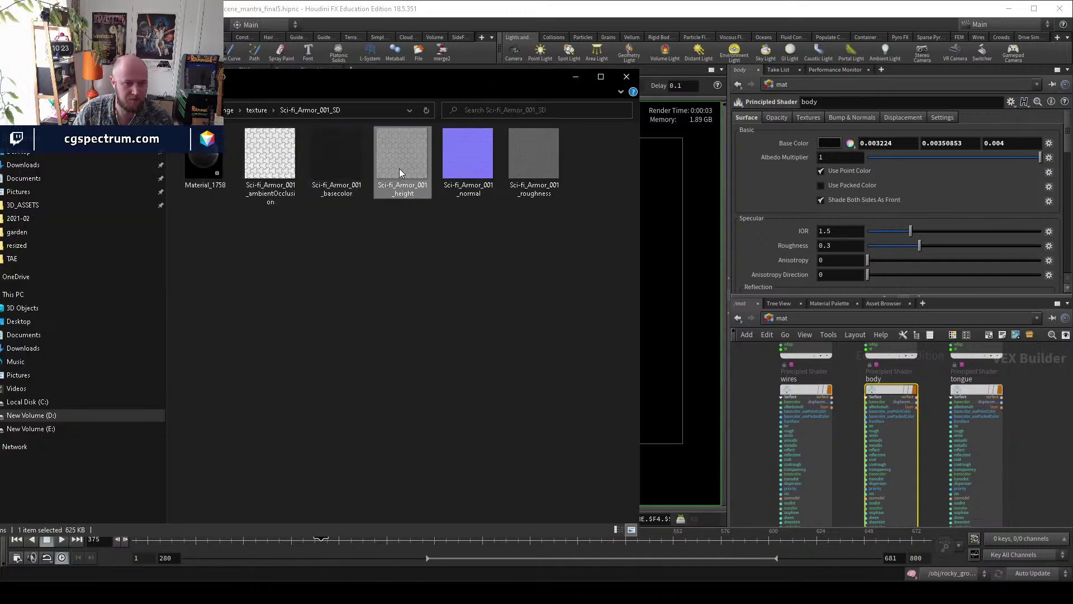
{"action": "left_click", "coordinate": [476, 170]}
{"action": "left_click", "coordinate": [538, 165]}
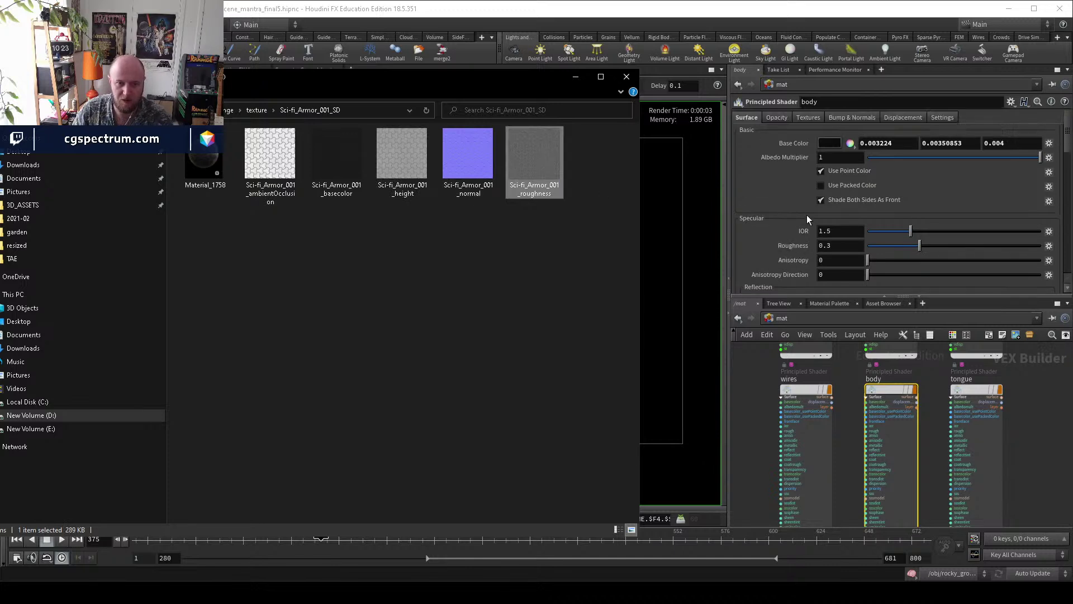
Enable a roughness texture on the body shader and load Sci-fi_Armor_001_roughness.jpg into it.
{"action": "left_click", "coordinate": [807, 117]}
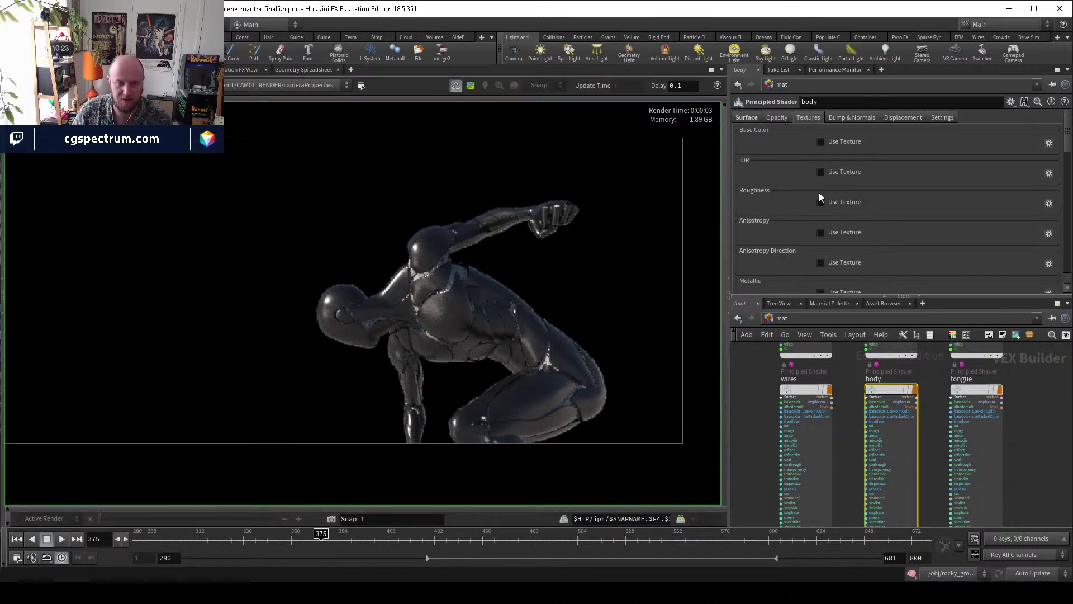
{"action": "left_click", "coordinate": [842, 203]}
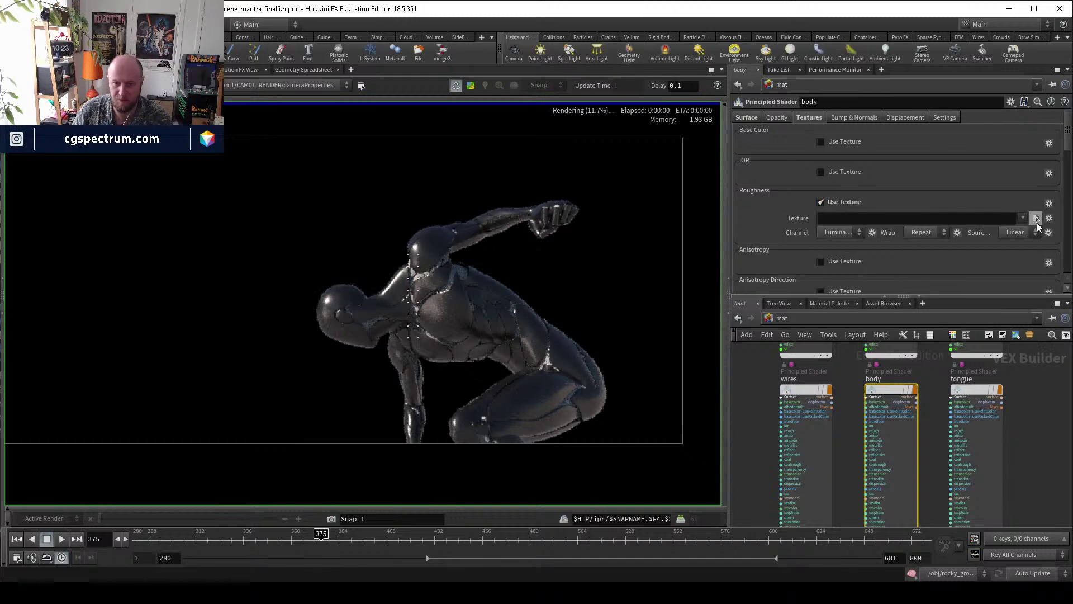
{"action": "left_click", "coordinate": [1035, 218]}
{"action": "scroll", "coordinate": [900, 171], "scroll_direction": "down", "scroll_amount": 1}
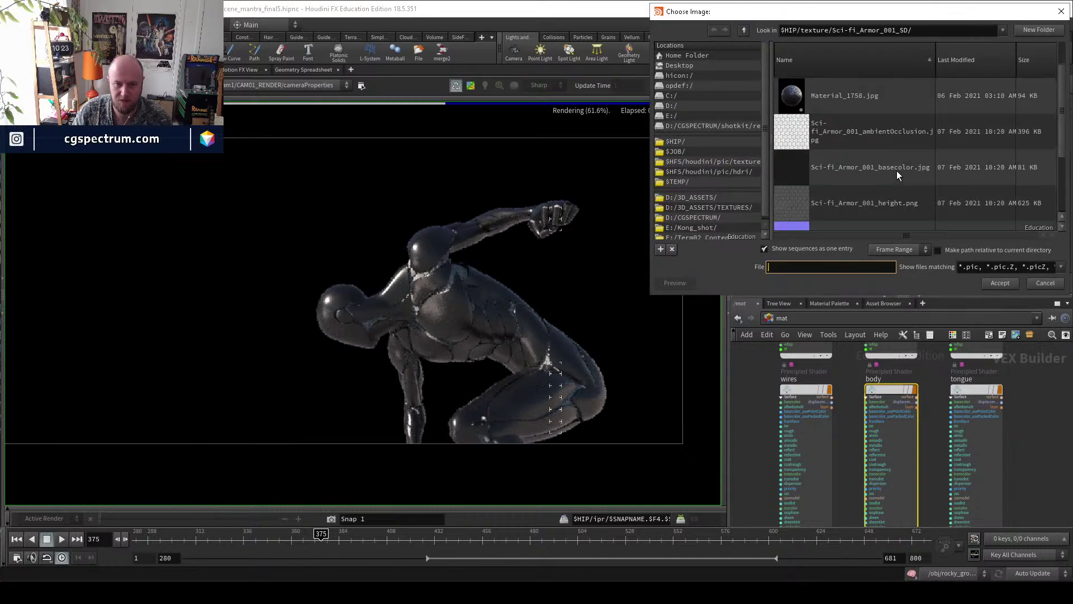
{"action": "left_click_drag", "start_coordinate": [897, 11], "coordinate": [437, 118]}
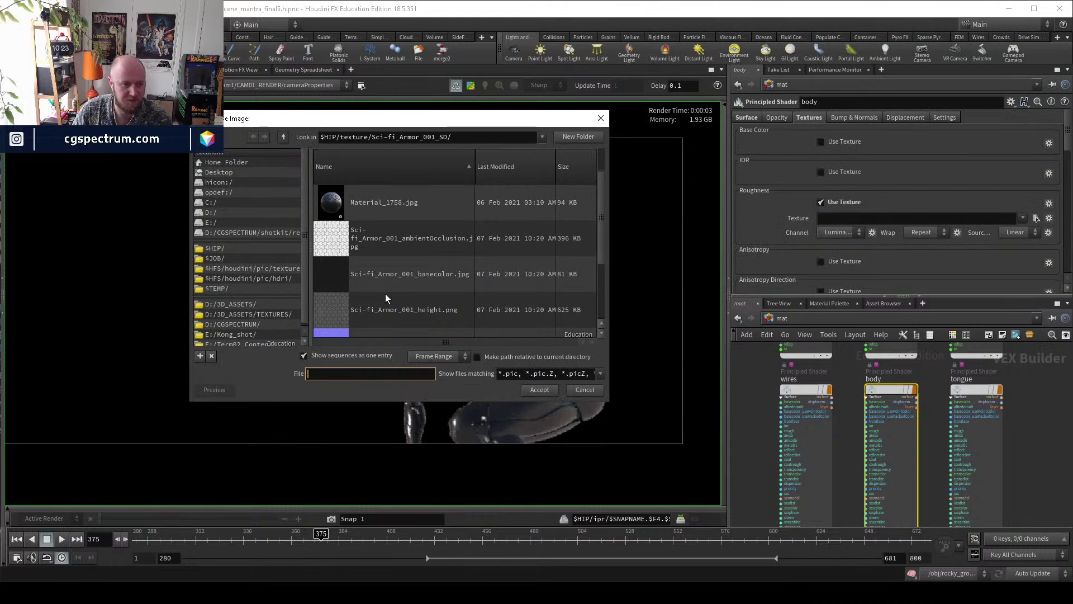
{"action": "scroll", "coordinate": [391, 308], "scroll_direction": "down", "scroll_amount": 1}
{"action": "scroll", "coordinate": [447, 324], "scroll_direction": "down", "scroll_amount": 1}
{"action": "left_click", "coordinate": [413, 311]}
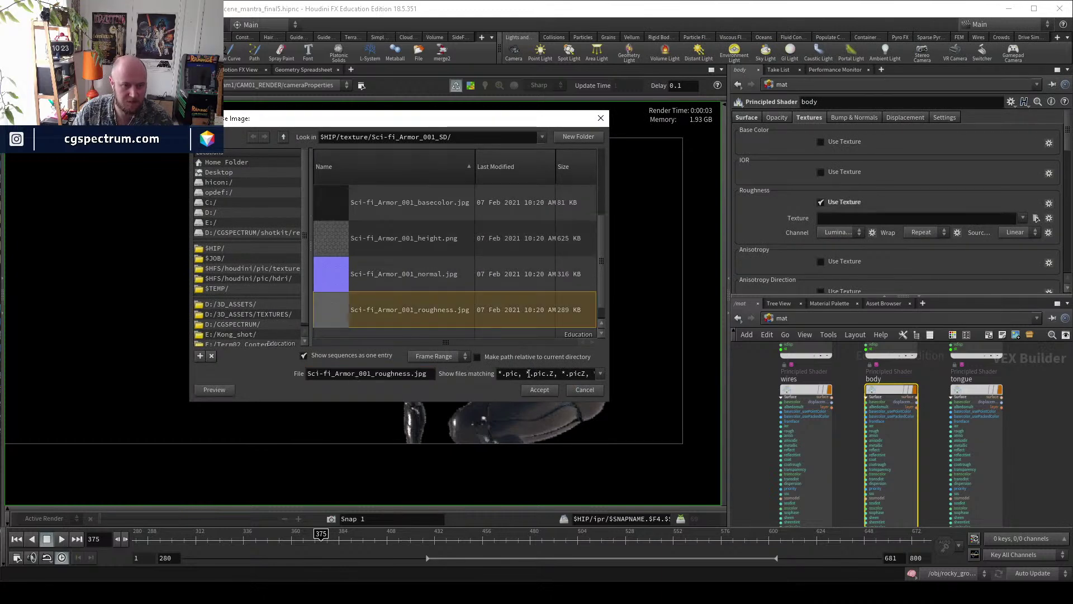
{"action": "left_click", "coordinate": [542, 389]}
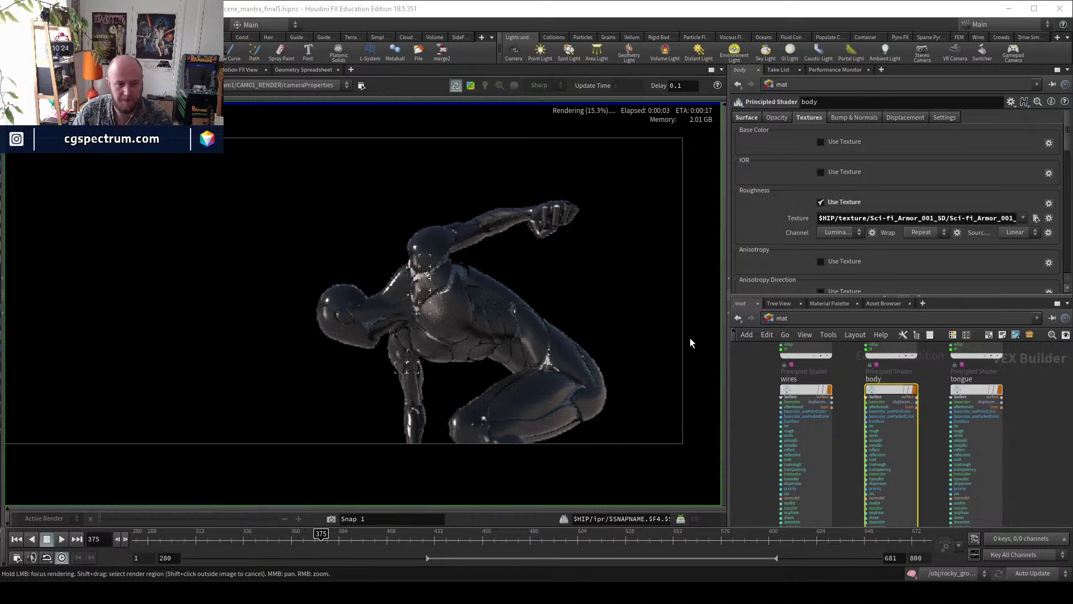
Enable texture displacement on the body shader and load Sci-fi_Armor_001_height.png as its texture.
{"action": "scroll", "coordinate": [434, 323], "scroll_direction": "up", "scroll_amount": 3}
{"action": "middle_click_drag", "start_coordinate": [563, 367], "coordinate": [538, 342]}
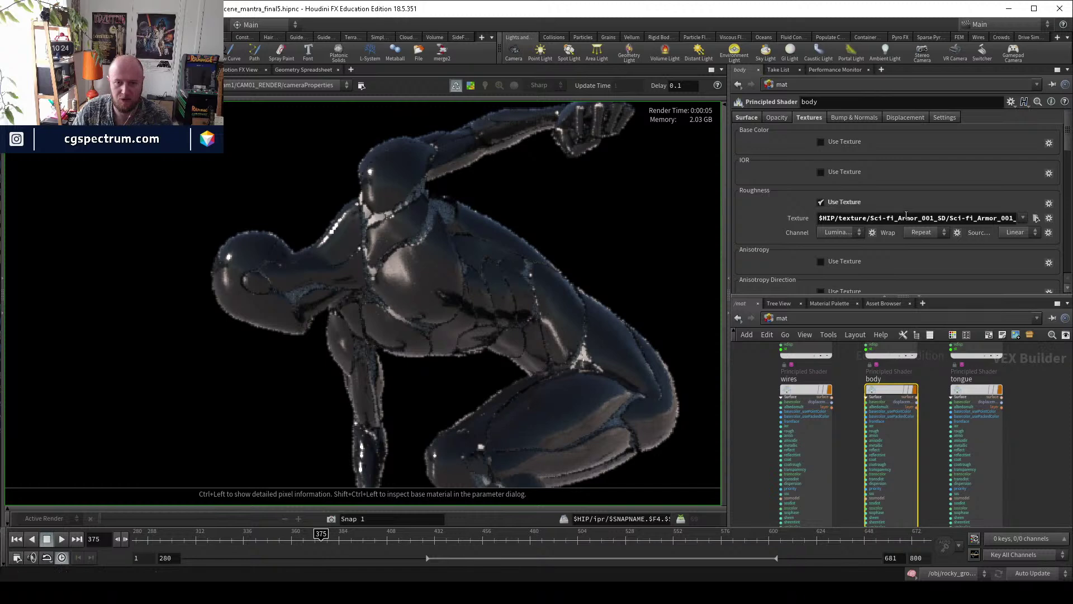
{"action": "left_click", "coordinate": [904, 118]}
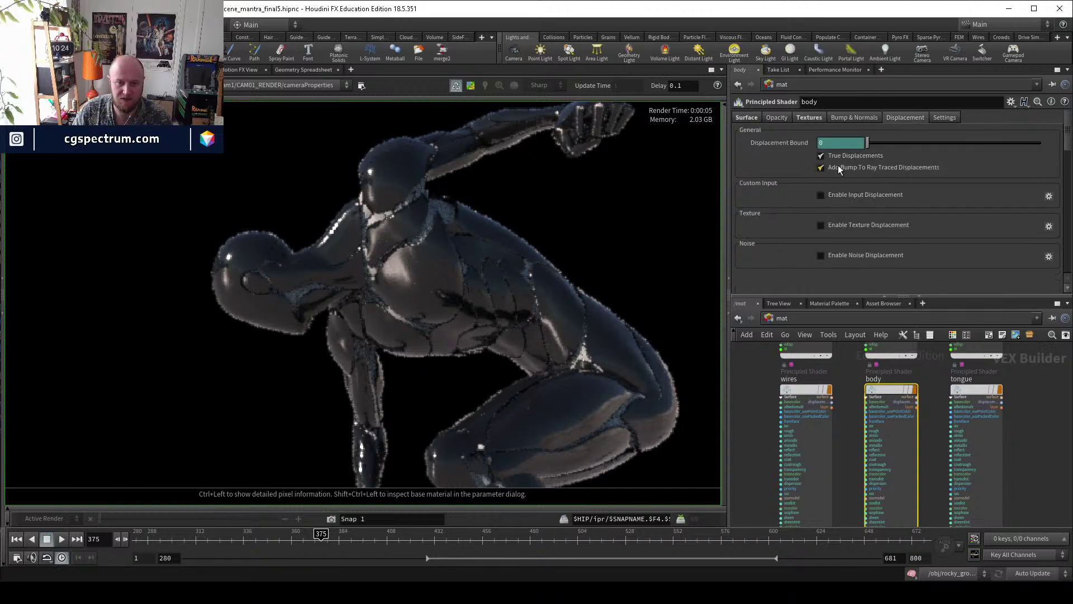
{"action": "left_click", "coordinate": [838, 224]}
{"action": "scroll", "coordinate": [907, 244], "scroll_direction": "down", "scroll_amount": 3}
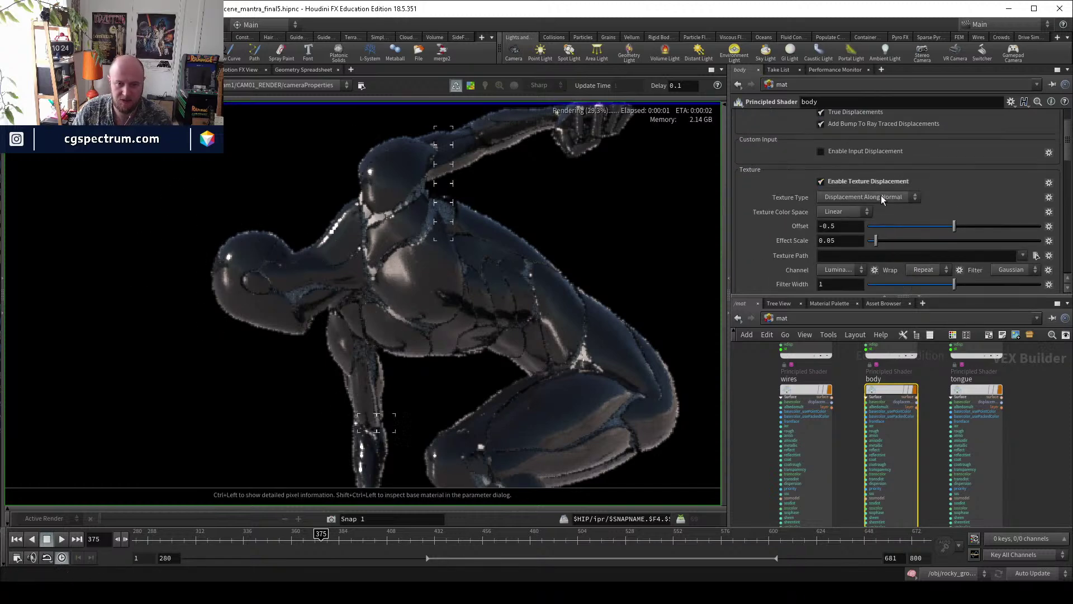
{"action": "left_click", "coordinate": [1037, 256]}
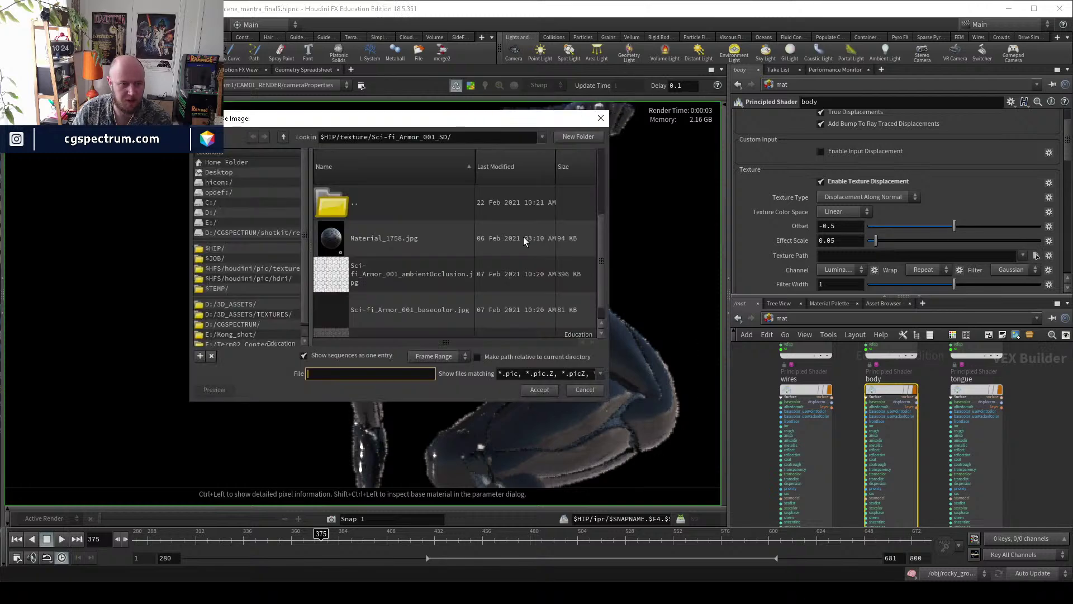
{"action": "scroll", "coordinate": [427, 283], "scroll_direction": "down", "scroll_amount": 2}
{"action": "left_click", "coordinate": [410, 274]}
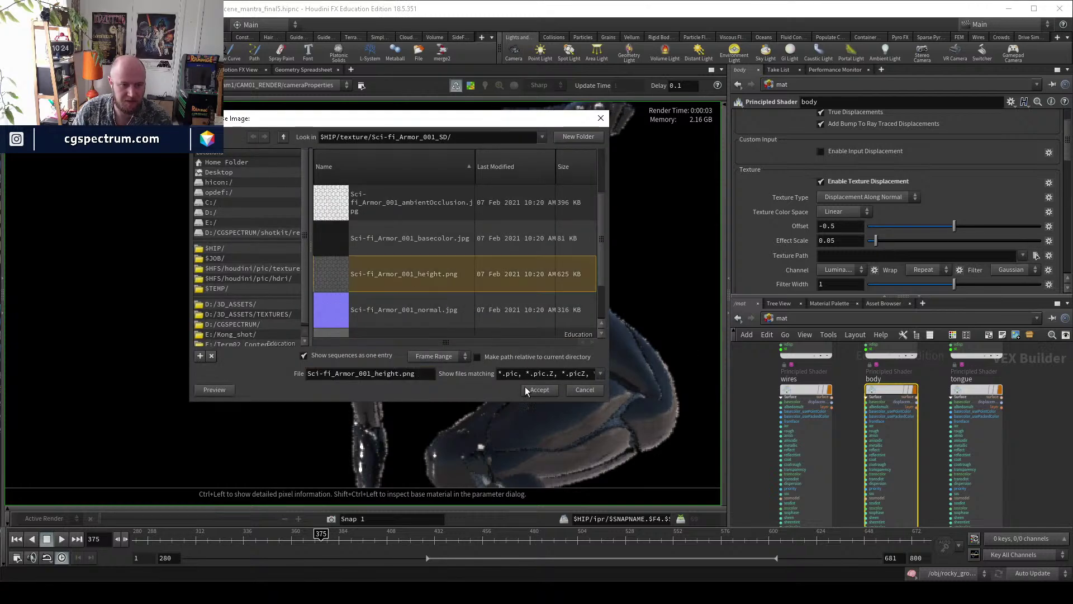
{"action": "left_click", "coordinate": [540, 390]}
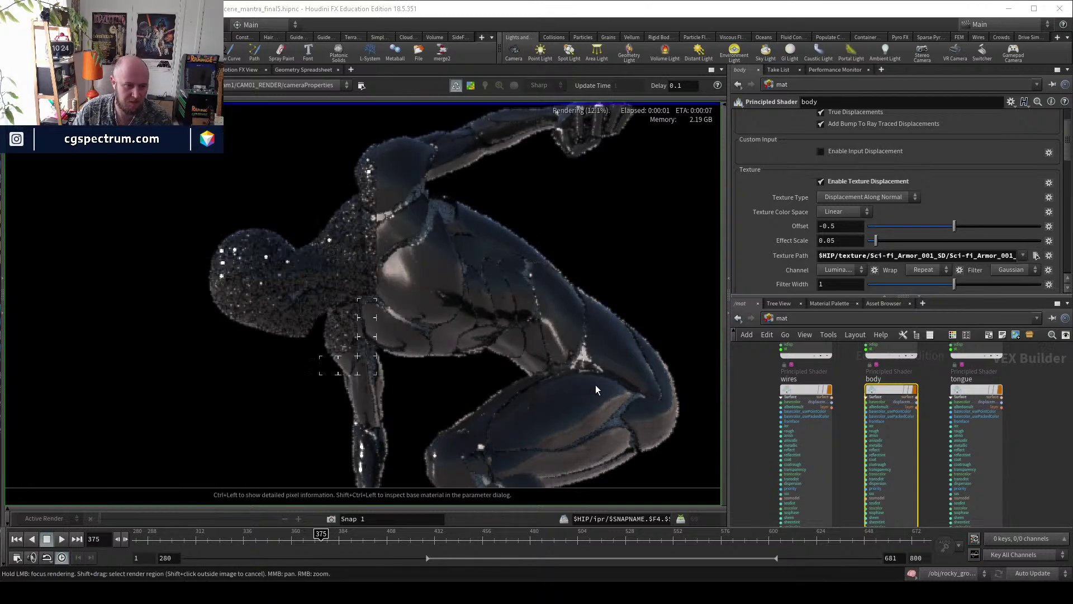
Set the effect scale of the body shader's texture displacement to 0.01.
{"action": "left_click", "coordinate": [833, 240]}
{"action": "type", "text": "0.01"}
{"action": "key", "text": "Return"}
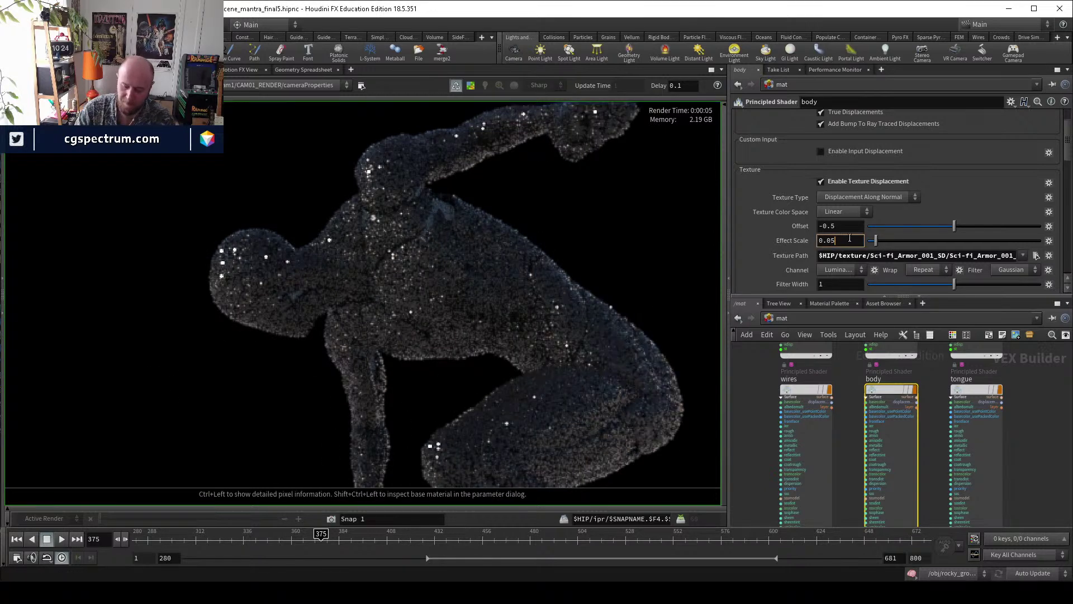
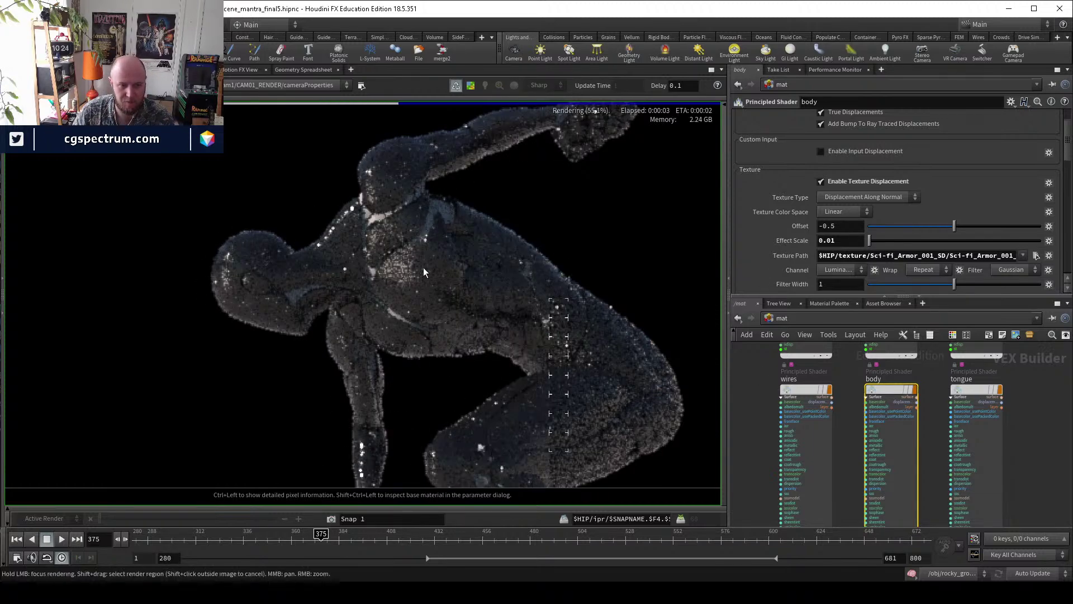
Turn off the camera resolution override on the CYBORG Mantra node in the out network.
{"action": "left_click", "coordinate": [800, 316]}
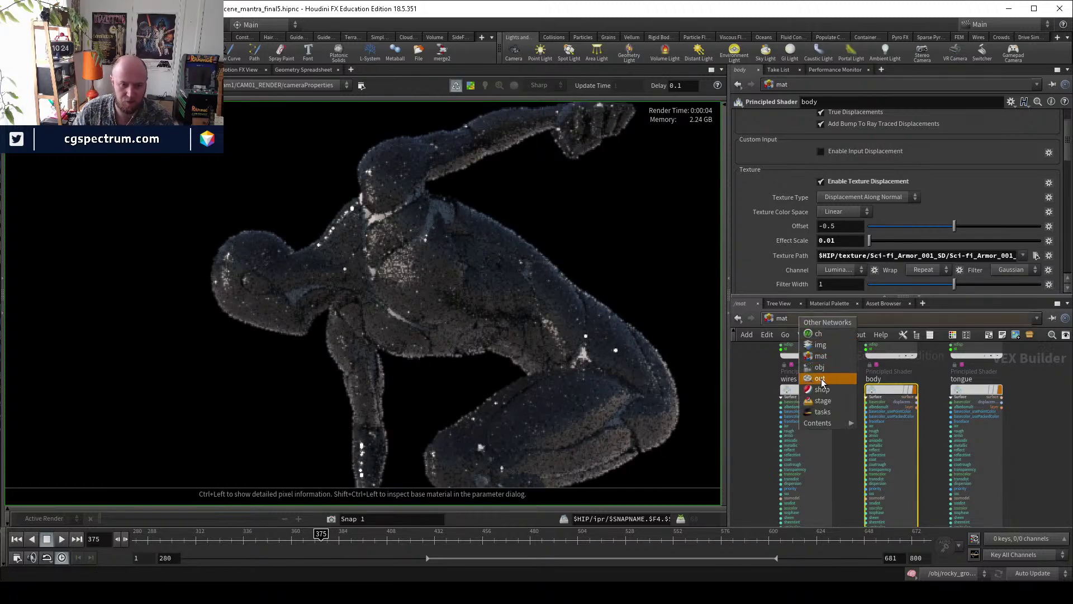
{"action": "left_click", "coordinate": [823, 384]}
{"action": "left_click", "coordinate": [787, 186]}
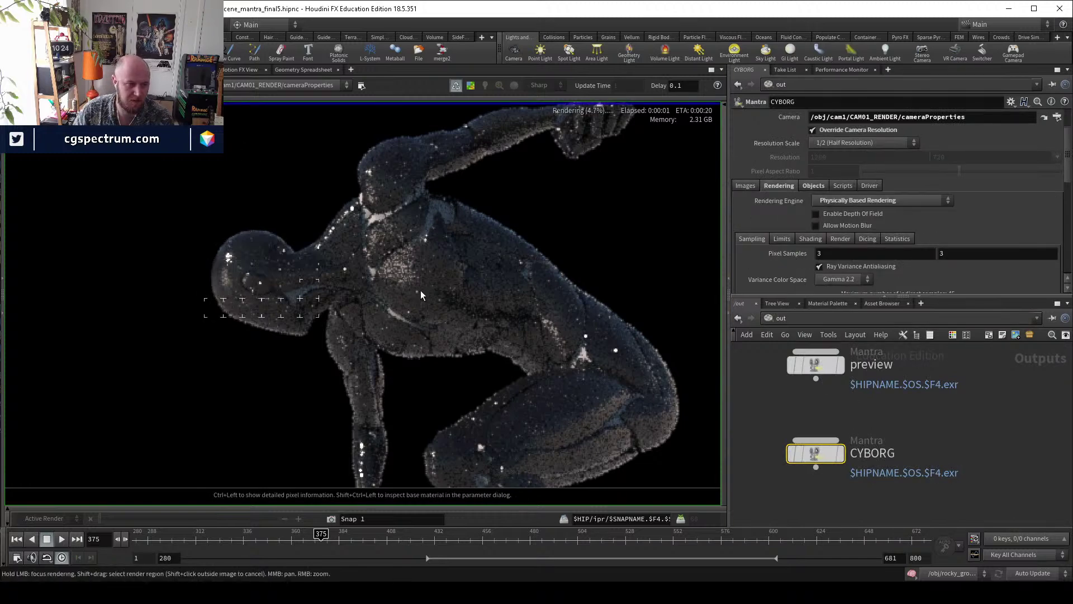
{"action": "scroll", "coordinate": [421, 291], "scroll_direction": "up", "scroll_amount": 2}
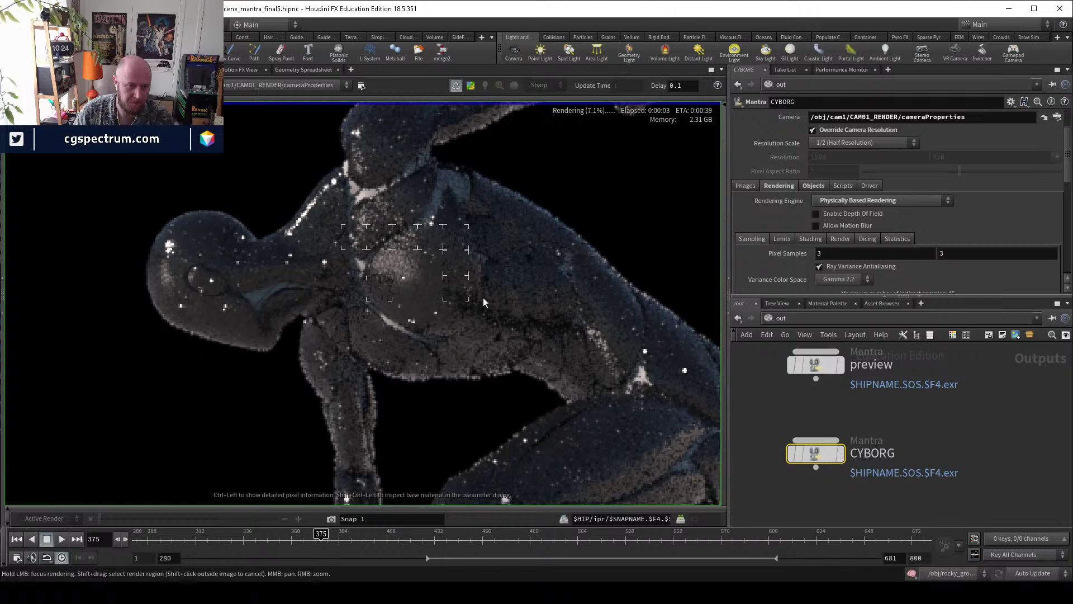
{"action": "middle_click_drag", "start_coordinate": [509, 357], "coordinate": [465, 330]}
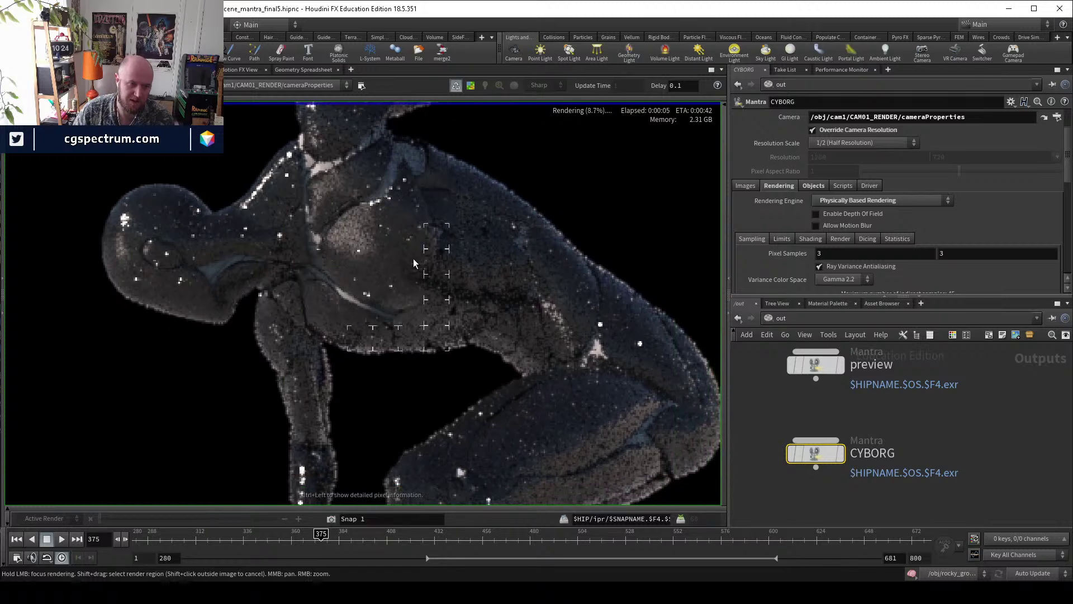
{"action": "scroll", "coordinate": [369, 243], "scroll_direction": "up", "scroll_amount": 4}
{"action": "scroll", "coordinate": [362, 240], "scroll_direction": "down", "scroll_amount": 5}
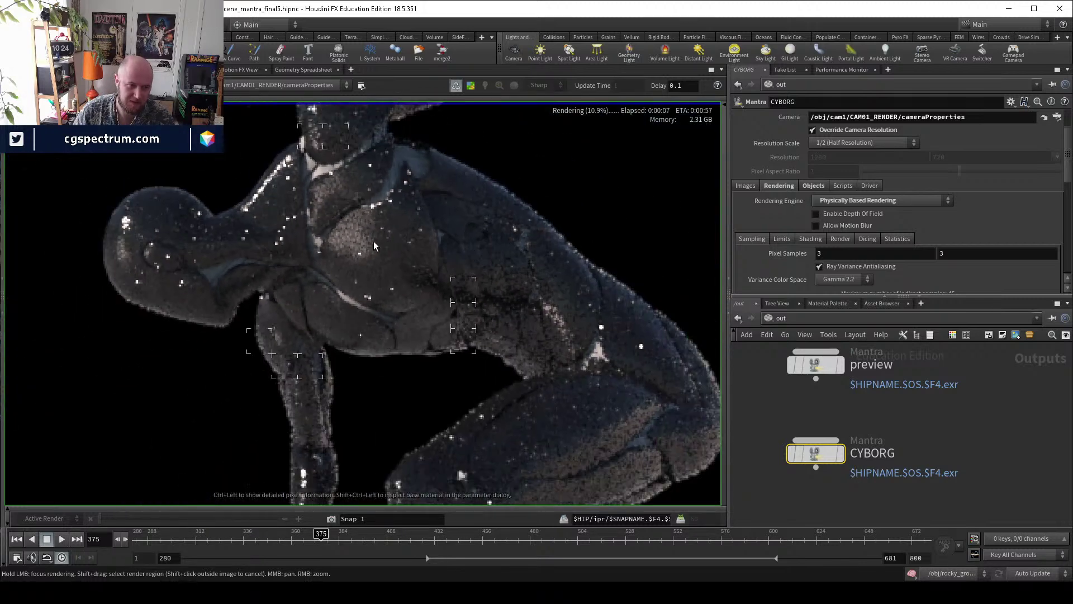
{"action": "scroll", "coordinate": [826, 197], "scroll_direction": "up", "scroll_amount": 2}
{"action": "left_click", "coordinate": [822, 173]}
{"action": "scroll", "coordinate": [464, 306], "scroll_direction": "down", "scroll_amount": 5}
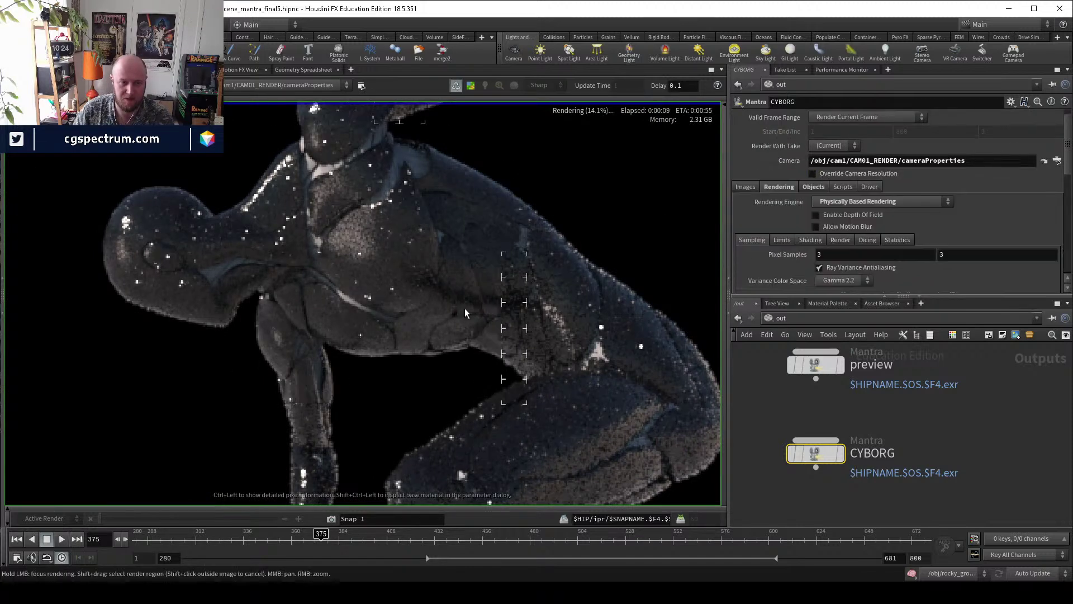
Examine the armor texture on the cyborg's head and neck in the full-resolution render.
{"action": "scroll", "coordinate": [428, 294], "scroll_direction": "up", "scroll_amount": 6}
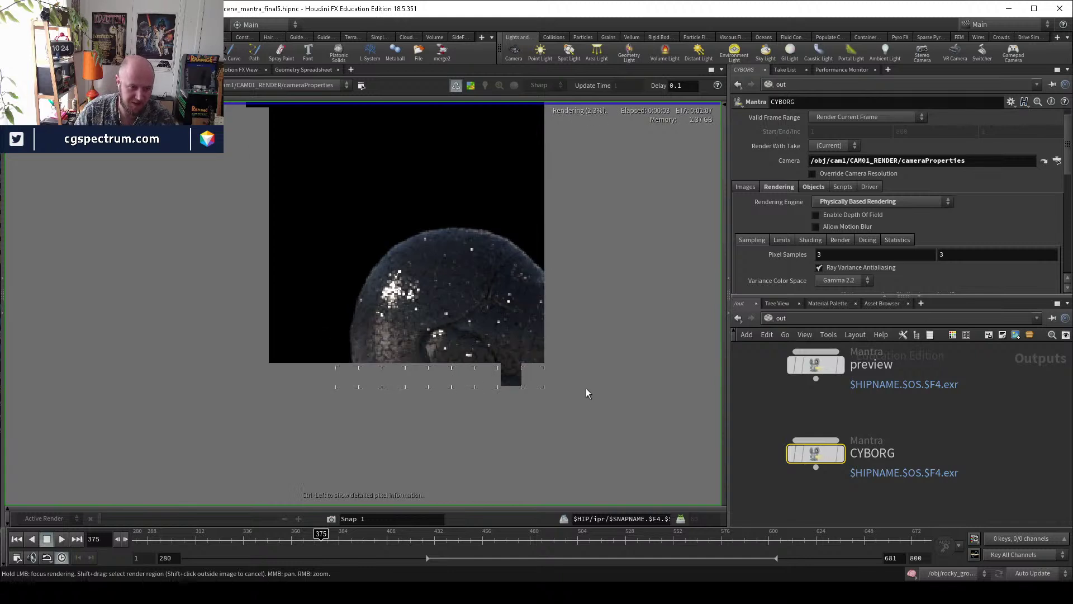
{"action": "scroll", "coordinate": [502, 320], "scroll_direction": "up", "scroll_amount": 4}
{"action": "scroll", "coordinate": [511, 323], "scroll_direction": "down", "scroll_amount": 3}
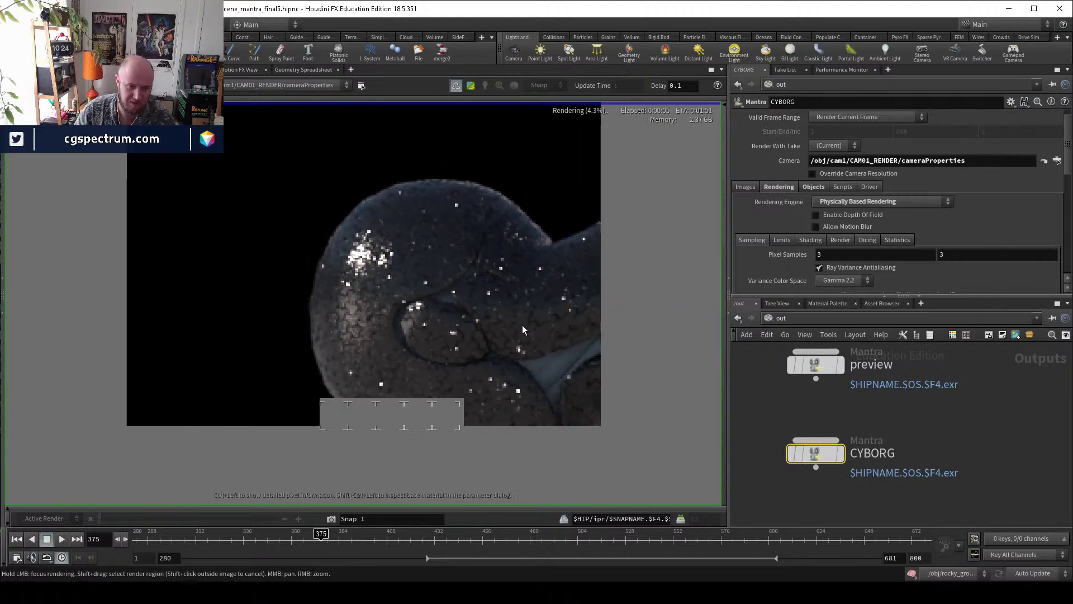
{"action": "mouse_move", "coordinate": [504, 345]}
{"action": "middle_mouse_down"}
{"action": "mouse_move", "coordinate": [524, 327]}
{"action": "mouse_move", "coordinate": [500, 327]}
{"action": "middle_mouse_up"}
{"action": "scroll", "coordinate": [523, 324], "scroll_direction": "down", "scroll_amount": 1}
{"action": "scroll", "coordinate": [501, 327], "scroll_direction": "down", "scroll_amount": 1}
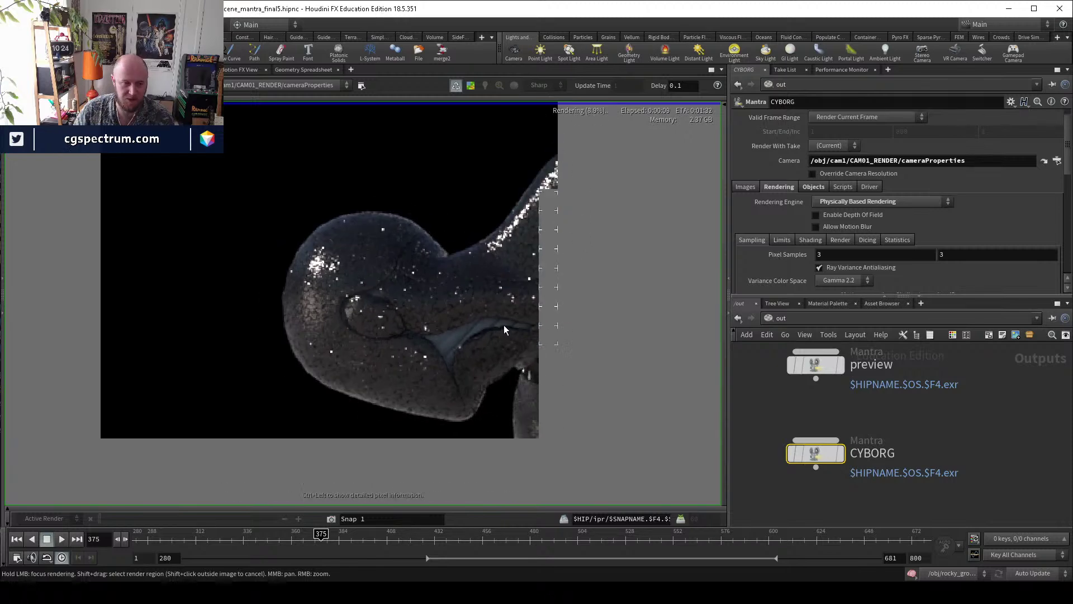
{"action": "middle_click_drag", "start_coordinate": [583, 344], "coordinate": [475, 330]}
{"action": "scroll", "coordinate": [475, 330], "scroll_direction": "down", "scroll_amount": 2}
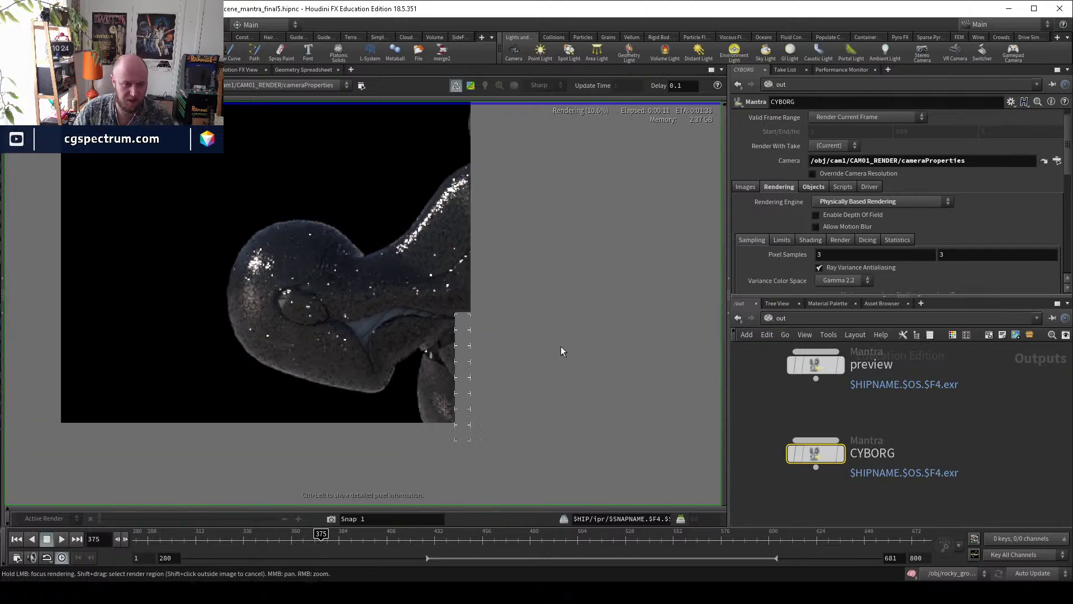
{"action": "middle_click_drag", "start_coordinate": [545, 373], "coordinate": [552, 338]}
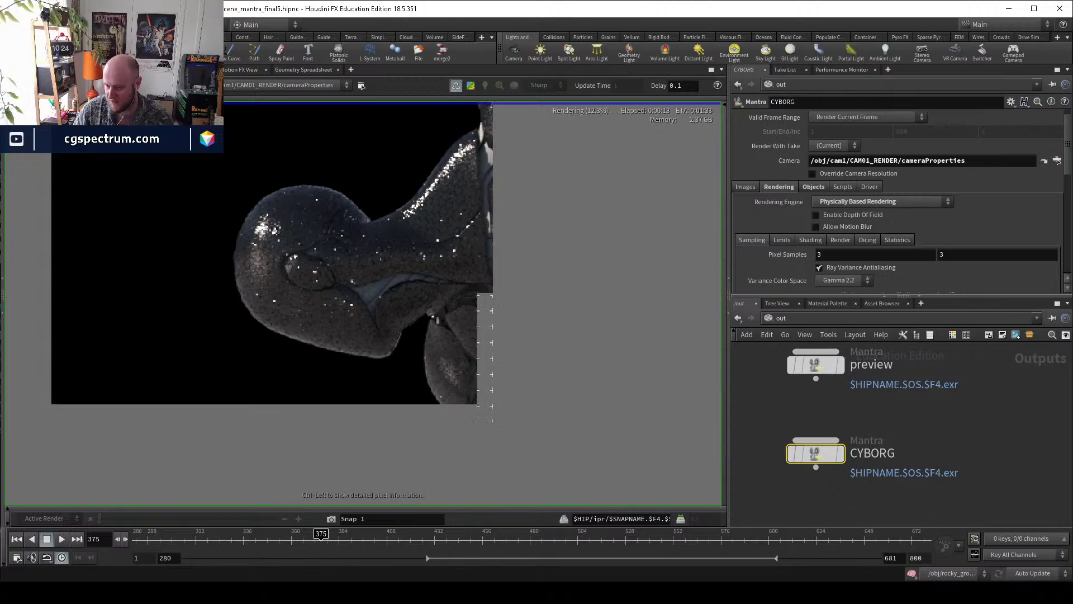
Switch to the browser and look through the texture previews on the 3D Textures home page.
{"action": "key", "text": "alt+Tab"}
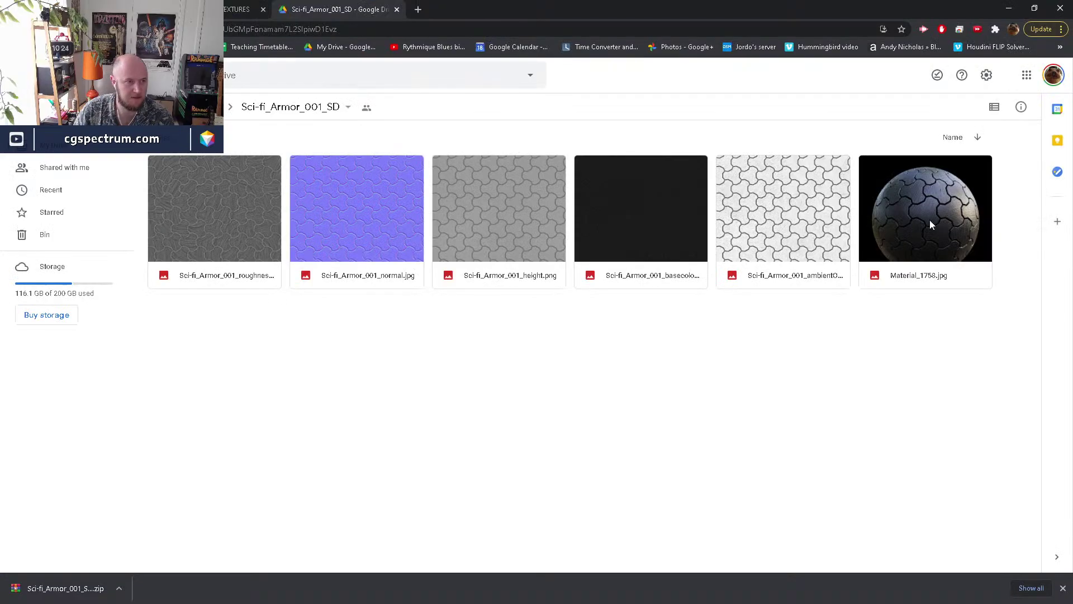
{"action": "left_click", "coordinate": [235, 9]}
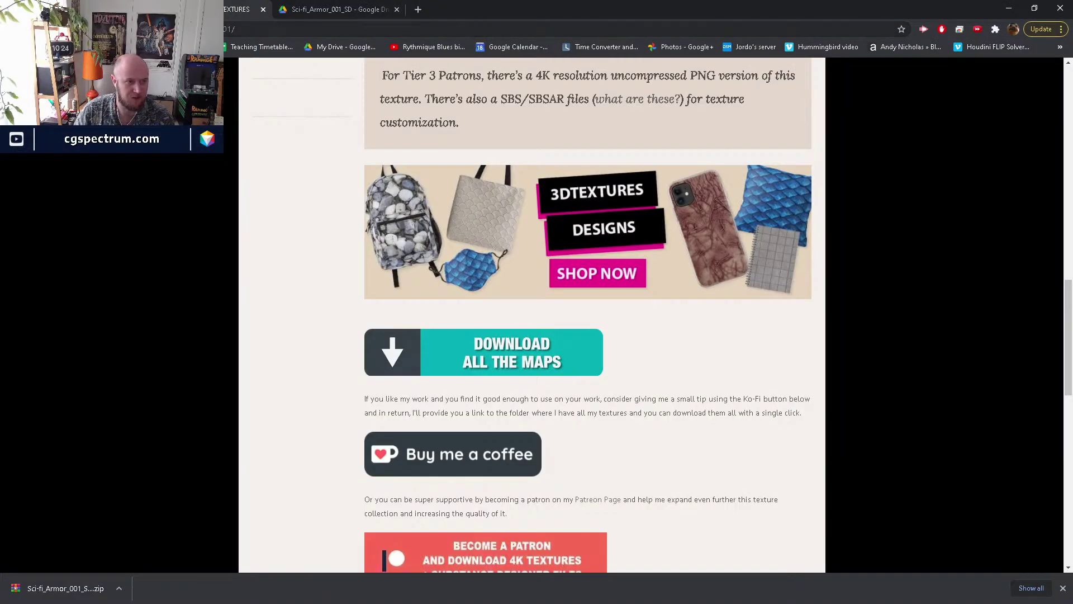
{"action": "scroll", "coordinate": [250, 213], "scroll_direction": "up", "scroll_amount": 15}
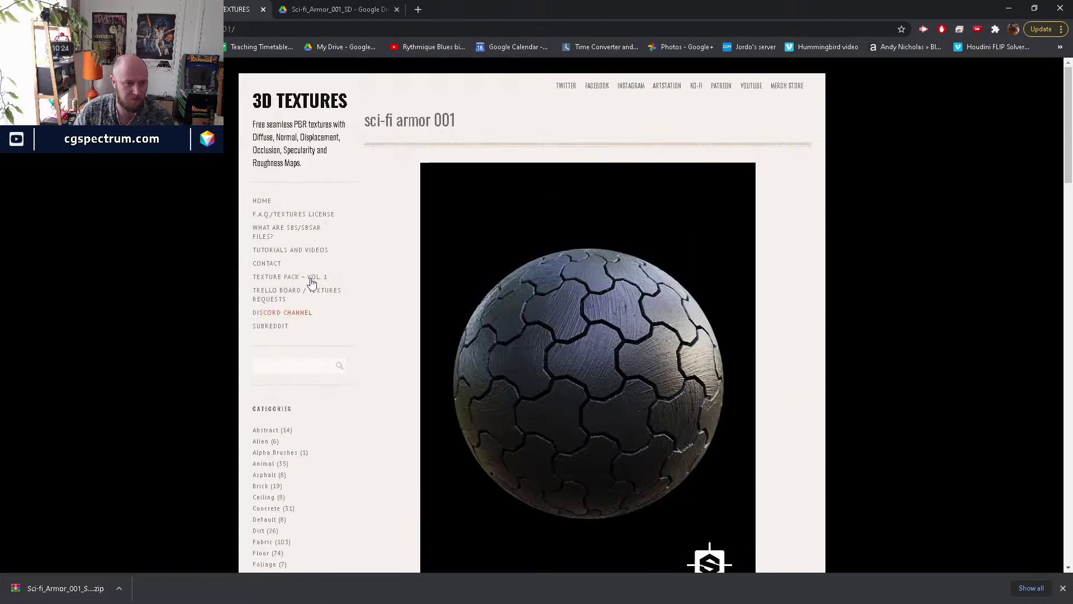
{"action": "left_click", "coordinate": [264, 98]}
{"action": "scroll", "coordinate": [720, 296], "scroll_direction": "down", "scroll_amount": 3}
{"action": "scroll", "coordinate": [719, 297], "scroll_direction": "down", "scroll_amount": 7}
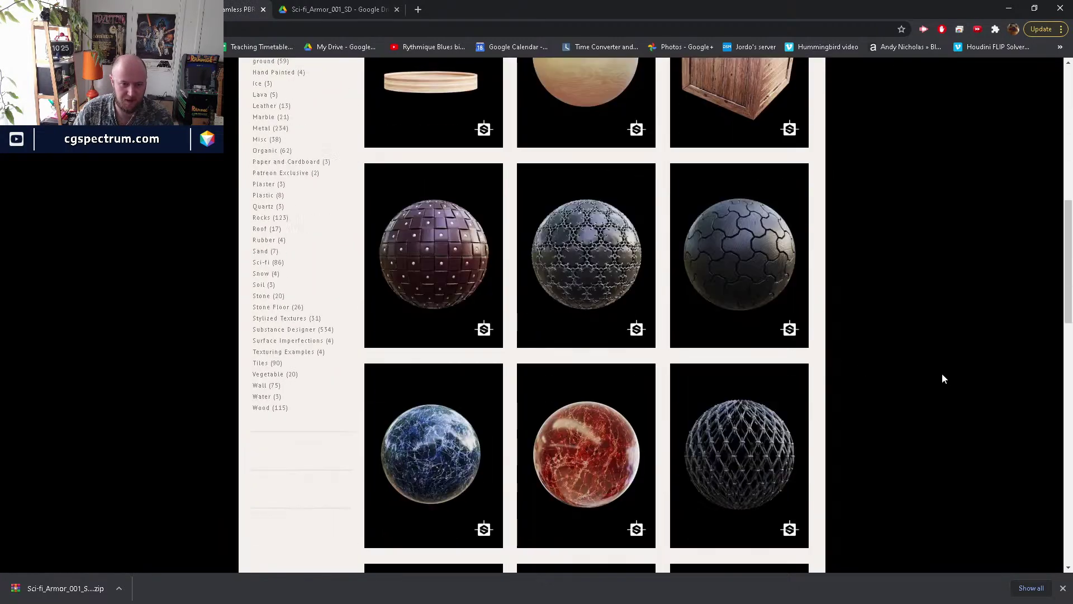
{"action": "scroll", "coordinate": [942, 374], "scroll_direction": "down", "scroll_amount": 13}
{"action": "scroll", "coordinate": [924, 360], "scroll_direction": "down", "scroll_amount": 1}
{"action": "scroll", "coordinate": [924, 361], "scroll_direction": "up", "scroll_amount": 9}
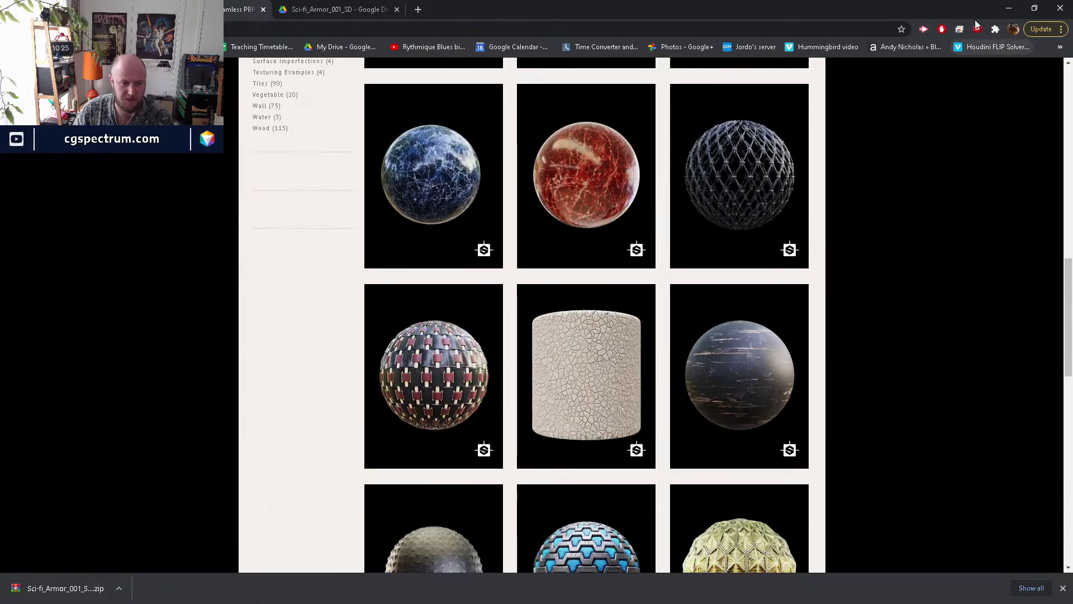
{"action": "left_click", "coordinate": [1009, 10]}
Return to Houdini's mat network and show the surface reflection settings of the body shader.
{"action": "scroll", "coordinate": [508, 284], "scroll_direction": "up", "scroll_amount": 2}
{"action": "scroll", "coordinate": [494, 254], "scroll_direction": "down", "scroll_amount": 2}
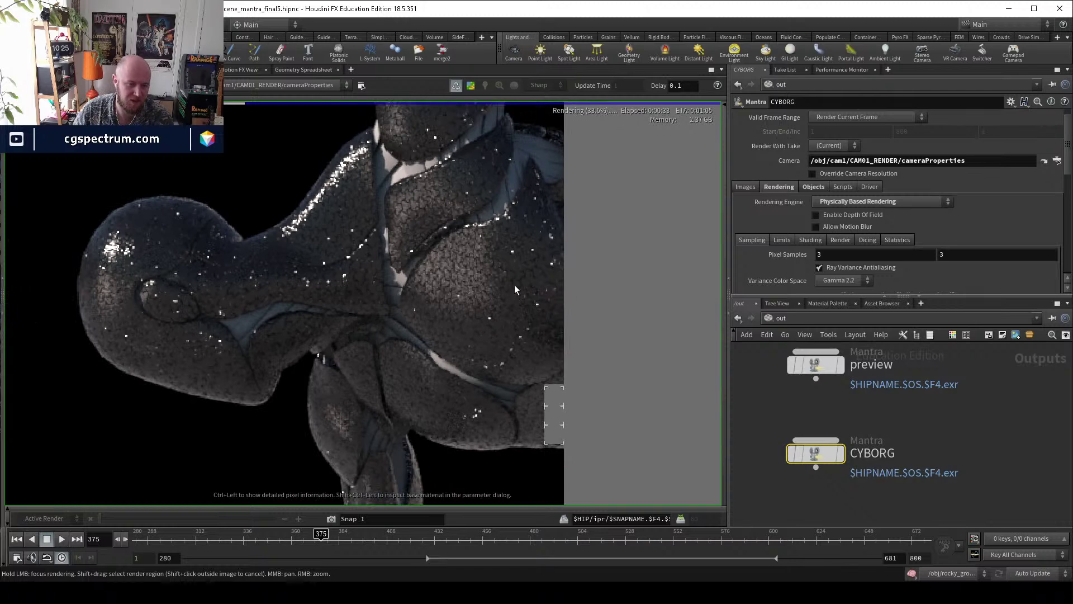
{"action": "left_click", "coordinate": [780, 317]}
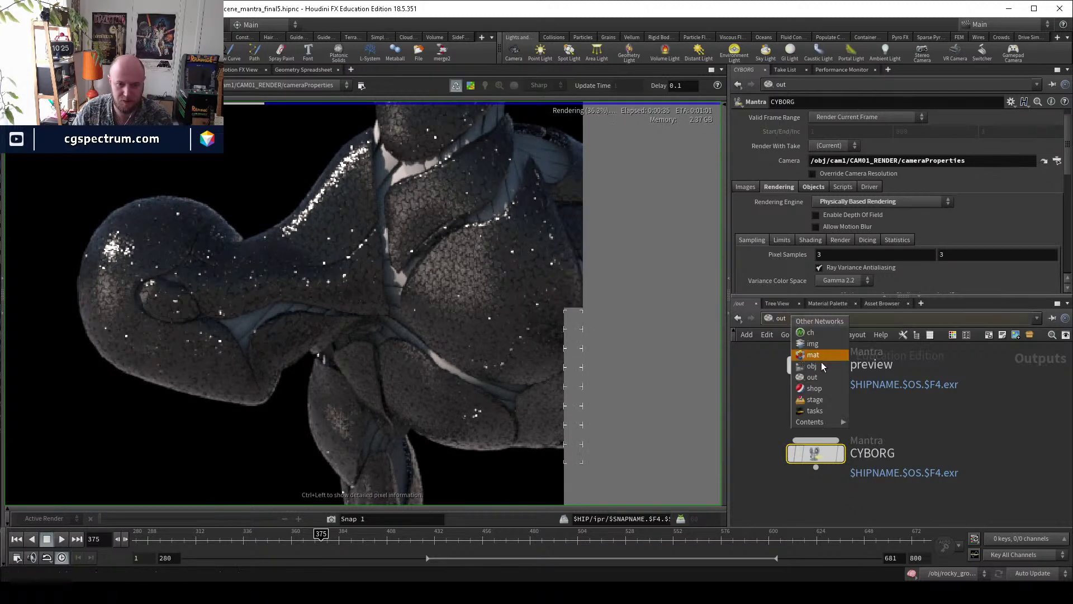
{"action": "left_click", "coordinate": [824, 358]}
{"action": "scroll", "coordinate": [782, 237], "scroll_direction": "up", "scroll_amount": 3}
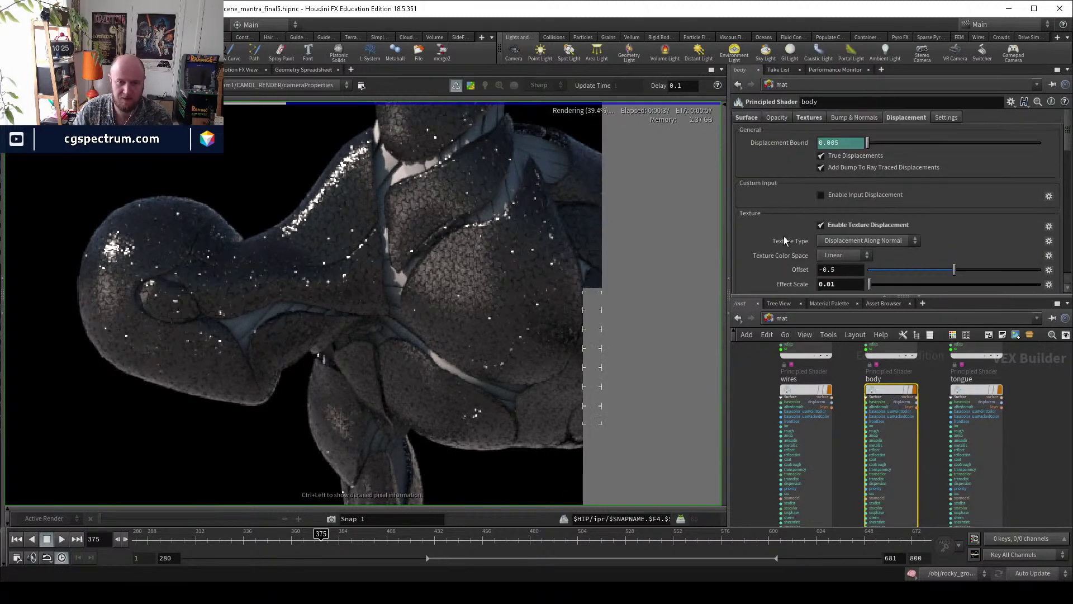
{"action": "left_click", "coordinate": [748, 118]}
{"action": "scroll", "coordinate": [783, 209], "scroll_direction": "down", "scroll_amount": 4}
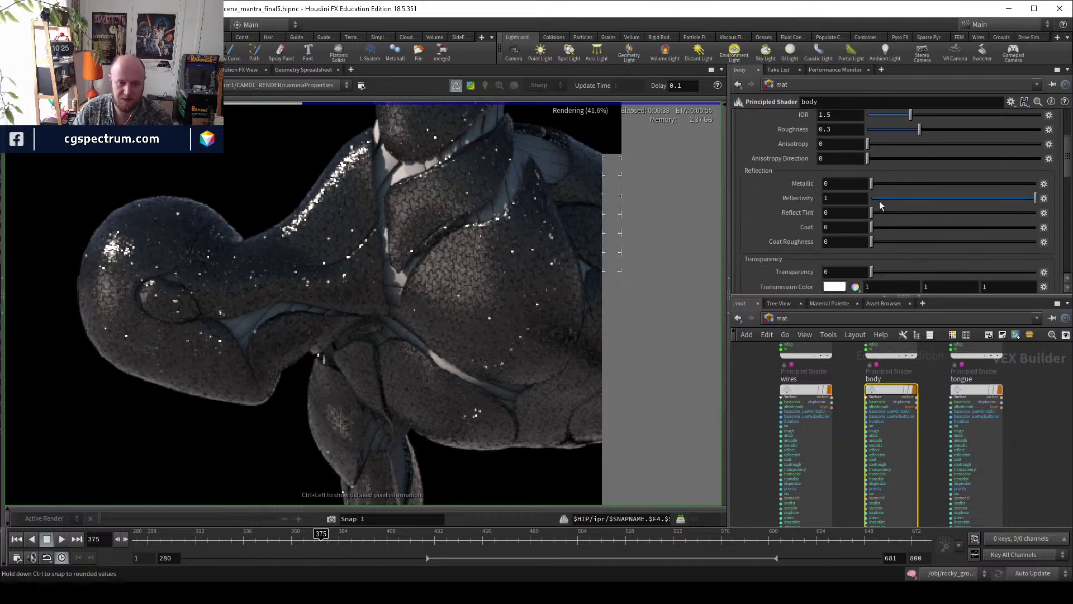
Lower the body shader's reflectivity to 0 and check the body and thigh in the render.
{"action": "left_click_drag", "start_coordinate": [872, 199], "coordinate": [896, 203]}
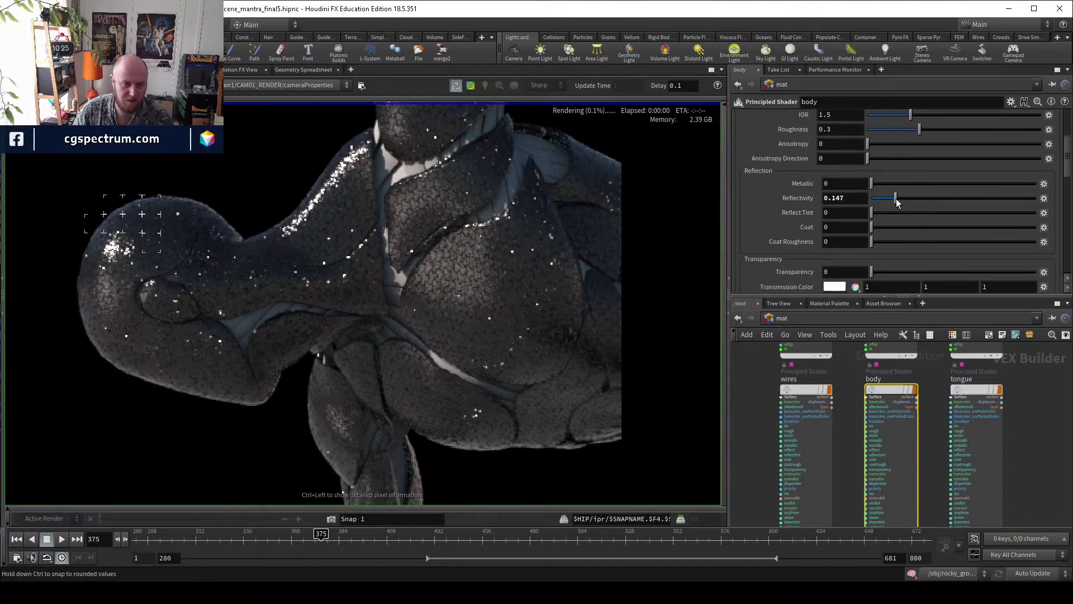
{"action": "left_click_drag", "start_coordinate": [896, 203], "coordinate": [824, 194]}
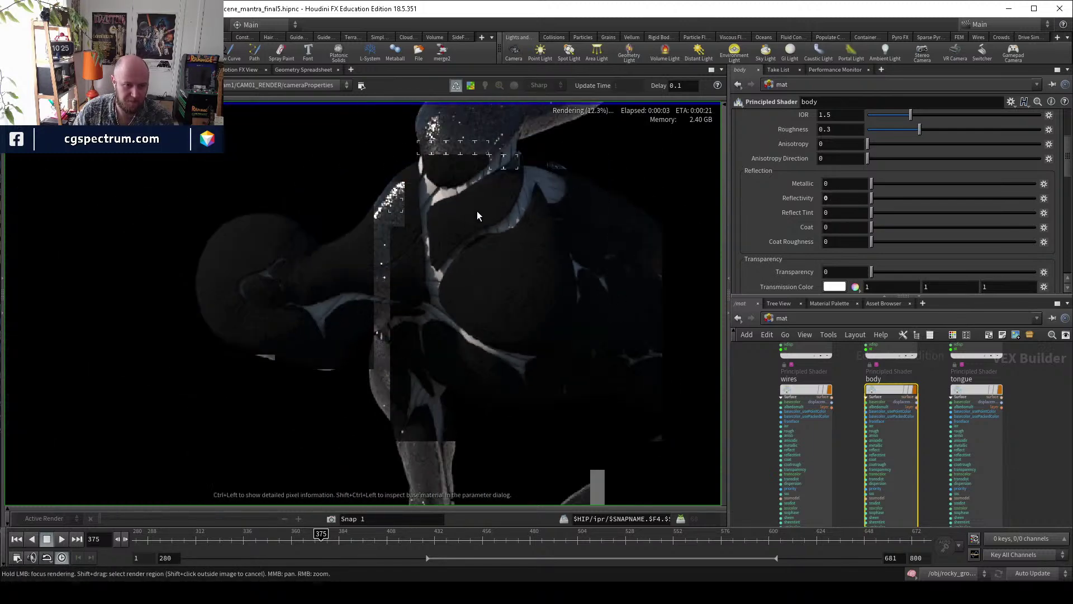
{"action": "scroll", "coordinate": [553, 278], "scroll_direction": "down", "scroll_amount": 3}
{"action": "middle_click_drag", "start_coordinate": [554, 278], "coordinate": [440, 318]}
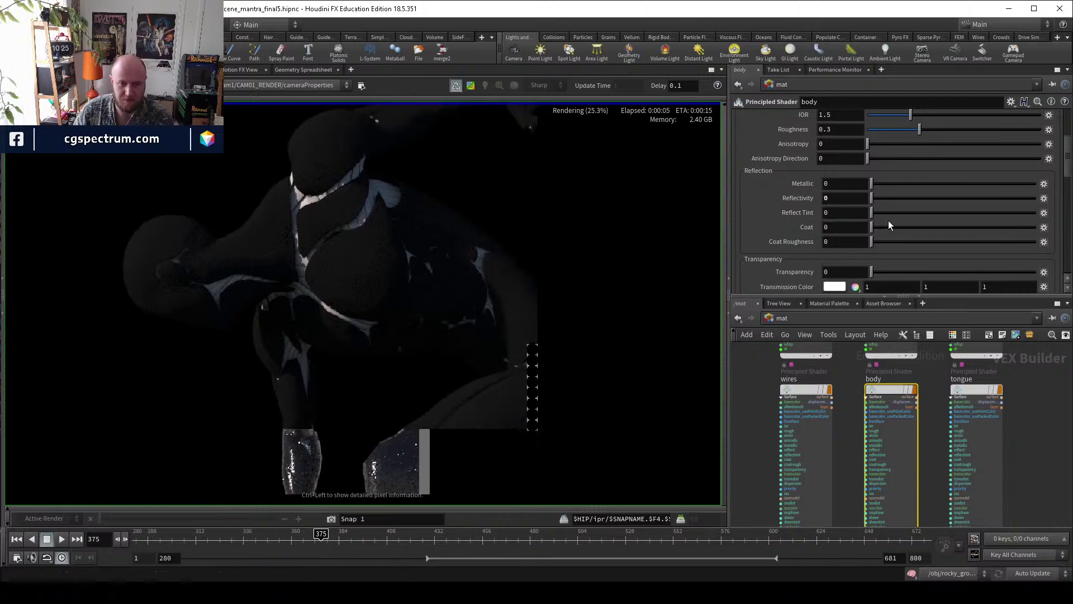
{"action": "scroll", "coordinate": [486, 400], "scroll_direction": "up", "scroll_amount": 6}
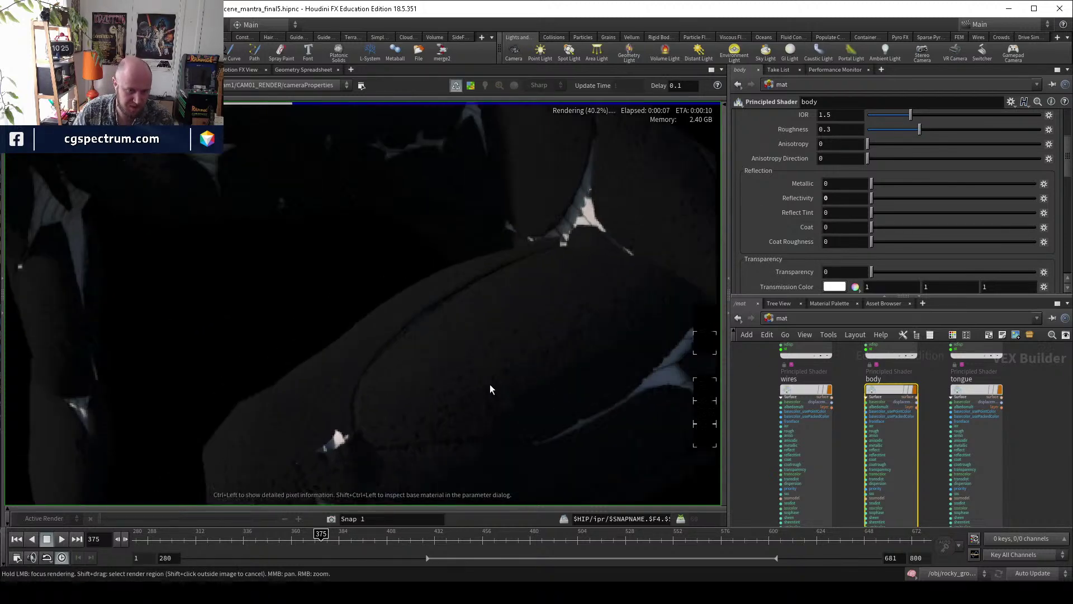
{"action": "scroll", "coordinate": [492, 385], "scroll_direction": "up", "scroll_amount": 5}
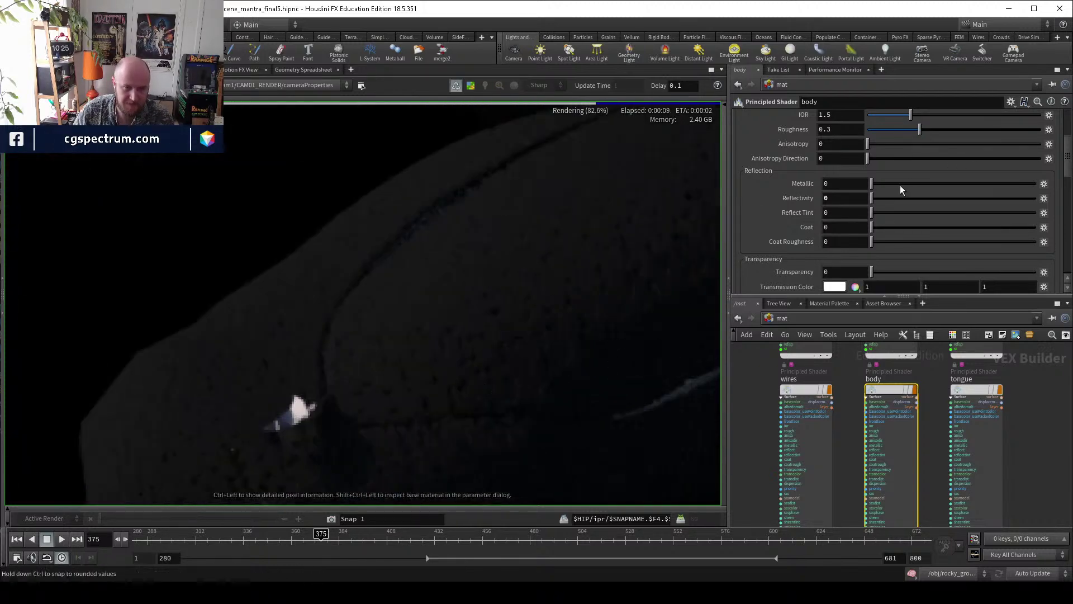
Set the body shader's reflectivity to 0.5 and check the head in the render.
{"action": "left_click_drag", "start_coordinate": [891, 196], "coordinate": [932, 198]}
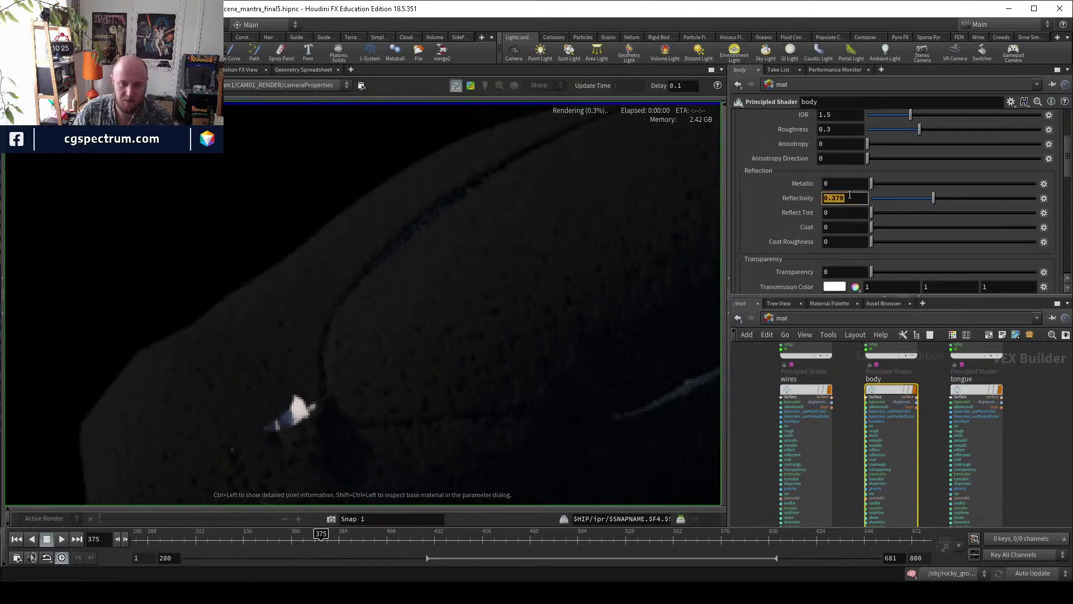
{"action": "type", "text": "0.5"}
{"action": "key", "text": "Return"}
{"action": "scroll", "coordinate": [374, 353], "scroll_direction": "down", "scroll_amount": 5}
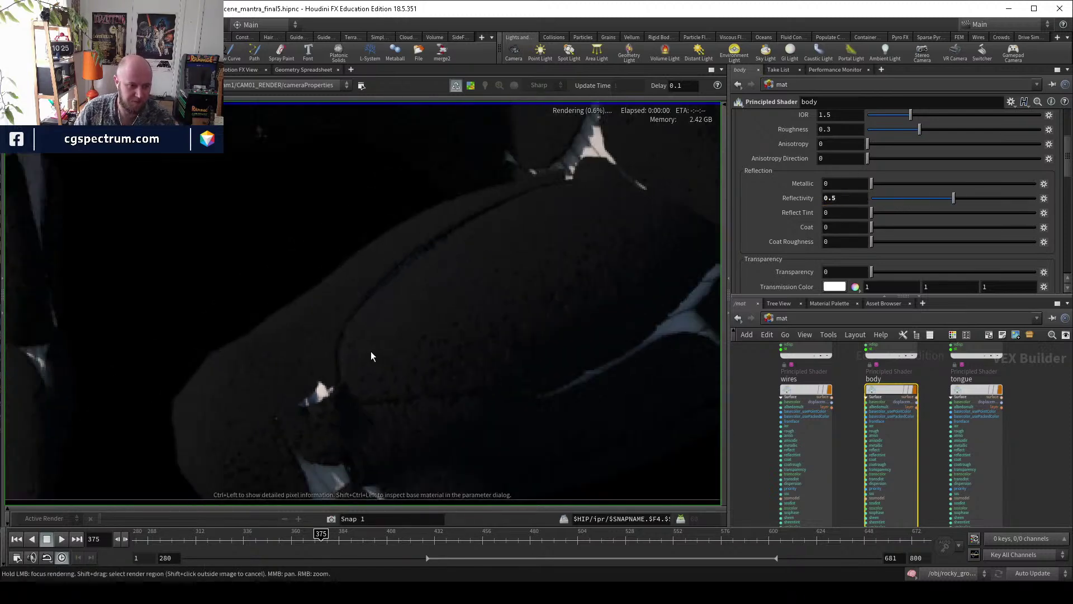
{"action": "scroll", "coordinate": [391, 356], "scroll_direction": "down", "scroll_amount": 3}
{"action": "scroll", "coordinate": [436, 307], "scroll_direction": "up", "scroll_amount": 5}
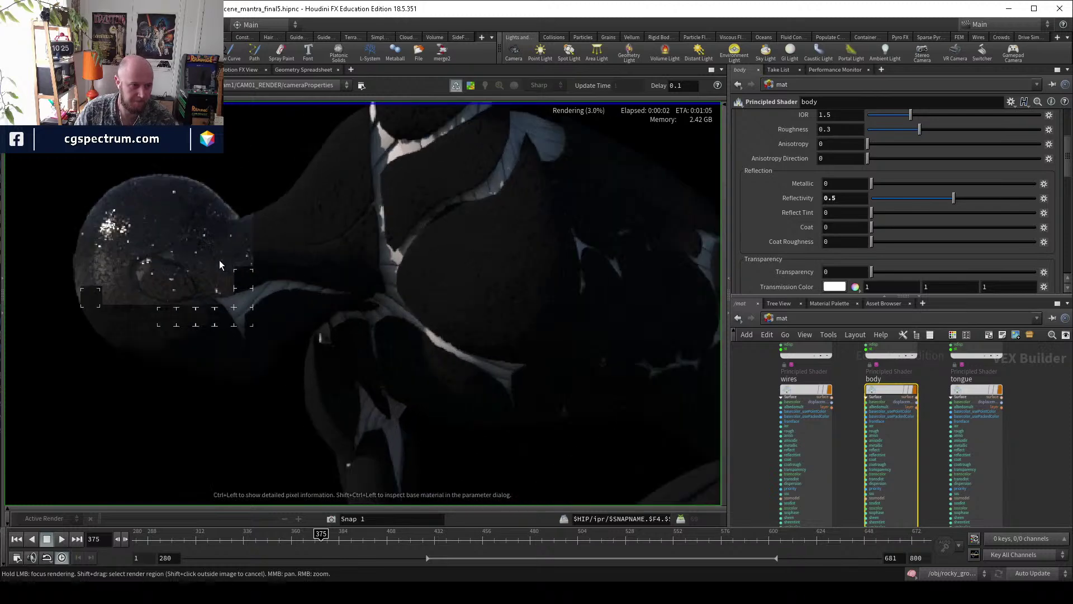
{"action": "scroll", "coordinate": [418, 296], "scroll_direction": "up", "scroll_amount": 3}
{"action": "scroll", "coordinate": [414, 291], "scroll_direction": "down", "scroll_amount": 2}
Raise the body shader's specular roughness to 1.
{"action": "scroll", "coordinate": [870, 142], "scroll_direction": "up", "scroll_amount": 3}
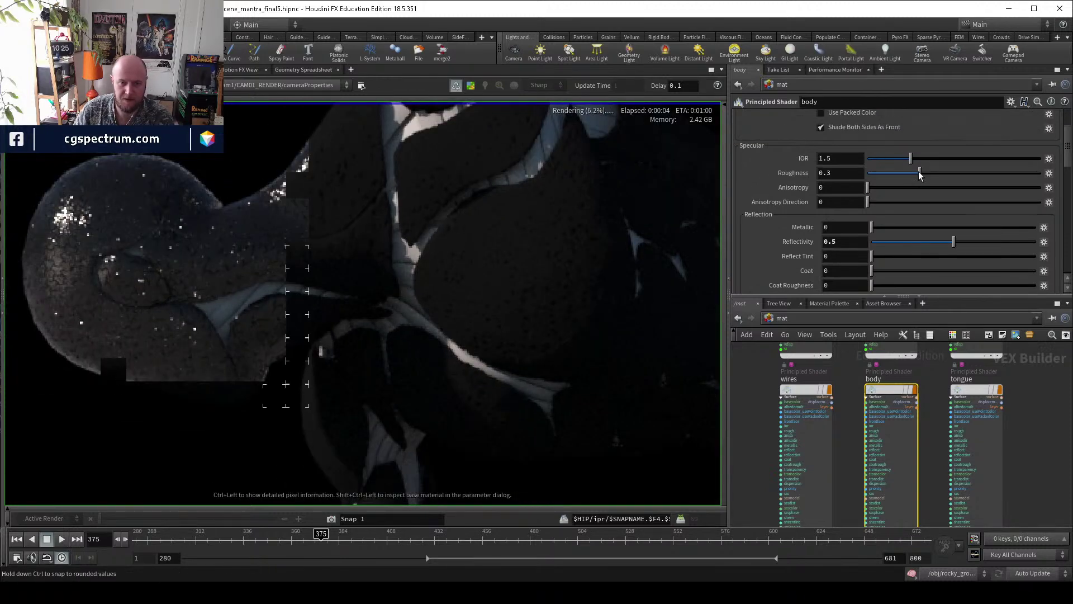
{"action": "left_click_drag", "start_coordinate": [919, 171], "coordinate": [1047, 182]}
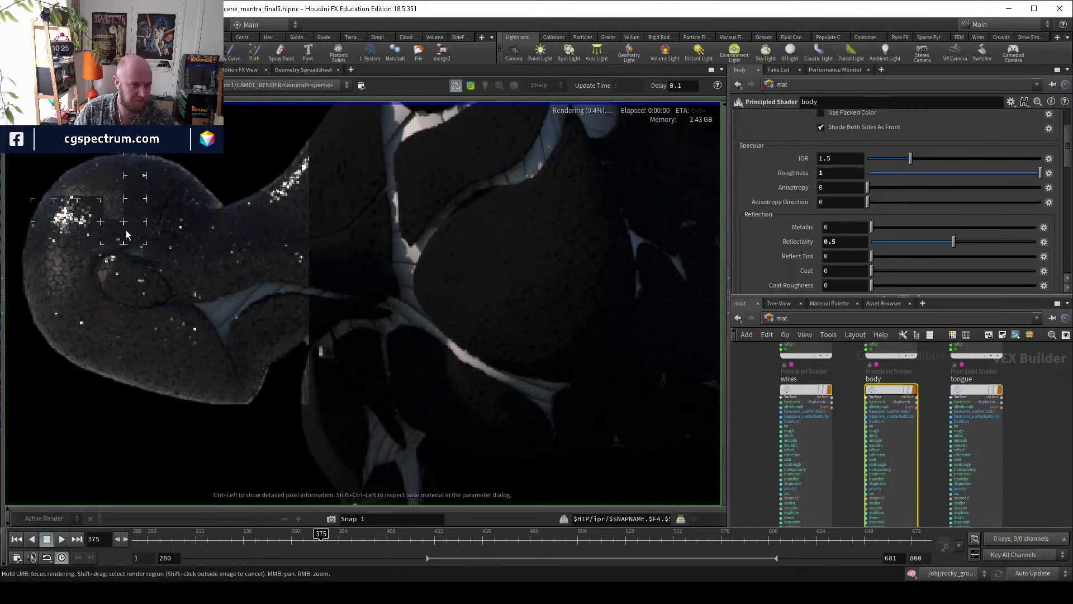
{"action": "scroll", "coordinate": [776, 204], "scroll_direction": "up", "scroll_amount": 3}
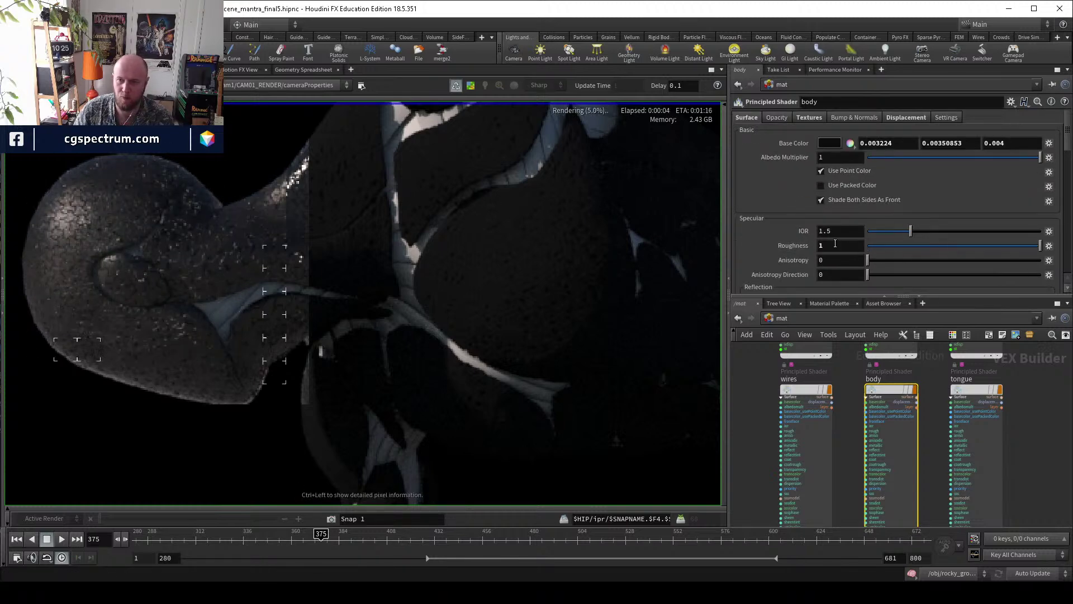
Review the body shader's roughness texture settings and examine the surface on the head, arm and thigh in the render.
{"action": "left_click", "coordinate": [810, 117]}
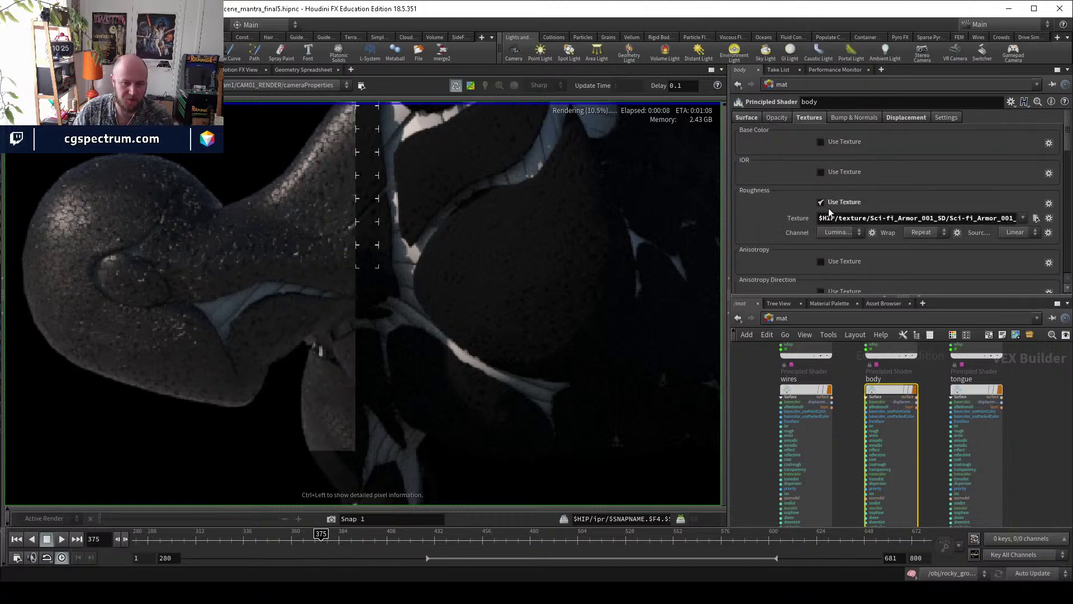
{"action": "scroll", "coordinate": [398, 291], "scroll_direction": "down", "scroll_amount": 1}
{"action": "middle_click_drag", "start_coordinate": [408, 322], "coordinate": [374, 251]}
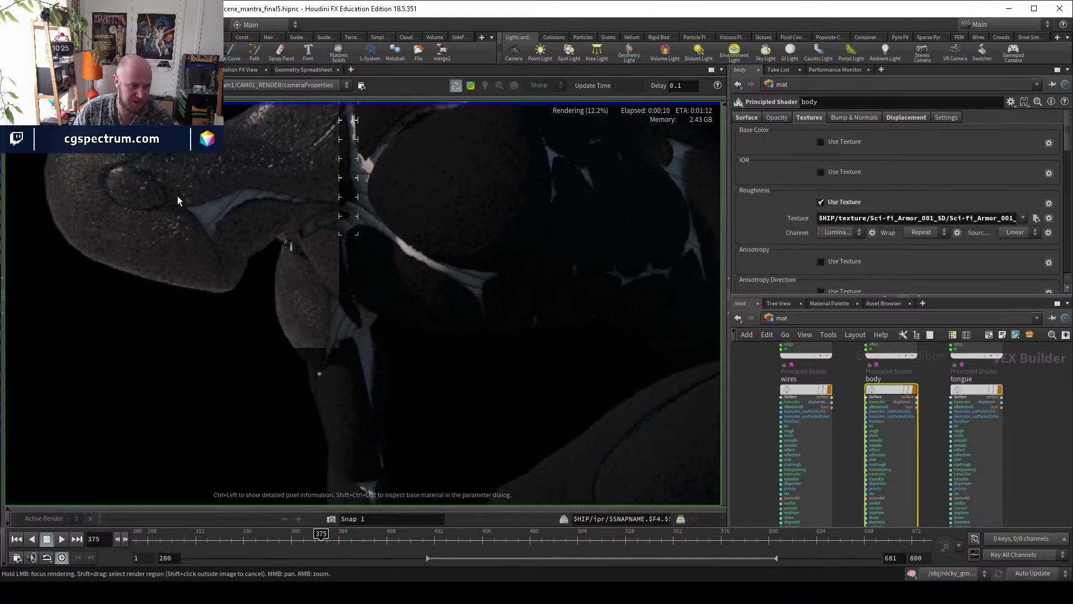
{"action": "middle_click_drag", "start_coordinate": [302, 196], "coordinate": [303, 234]}
{"action": "scroll", "coordinate": [303, 234], "scroll_direction": "down", "scroll_amount": 1}
{"action": "middle_click_drag", "start_coordinate": [618, 481], "coordinate": [495, 372]}
{"action": "left_click_drag", "start_coordinate": [494, 373], "coordinate": [506, 325]}
{"action": "scroll", "coordinate": [497, 336], "scroll_direction": "up", "scroll_amount": 1}
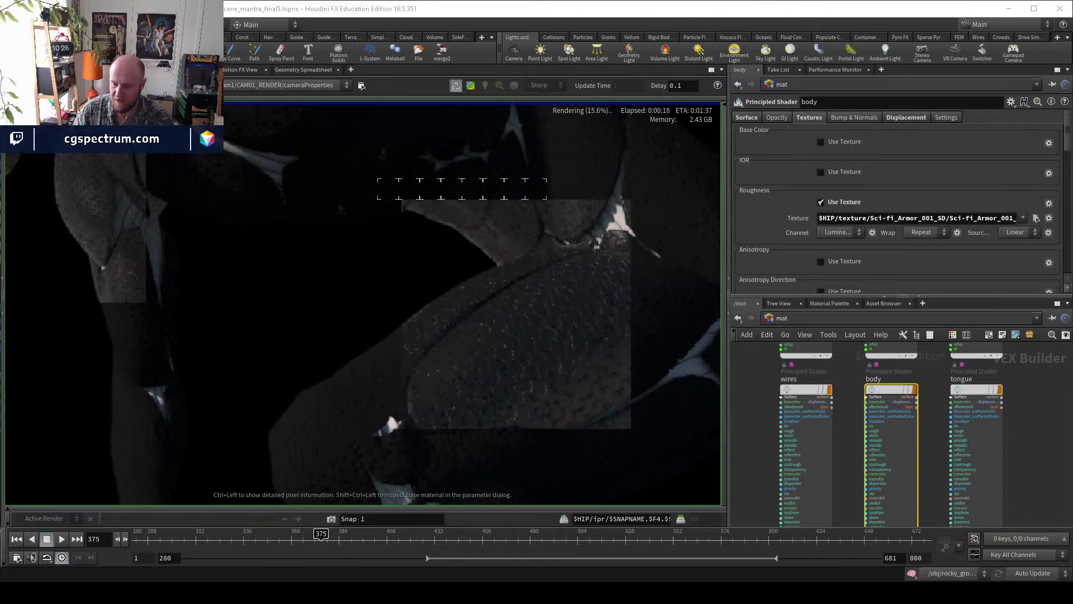
Switch to File Explorer and examine the Sci-fi_Armor_001 ambient occlusion map in Photos.
{"action": "key", "text": "alt+Tab"}
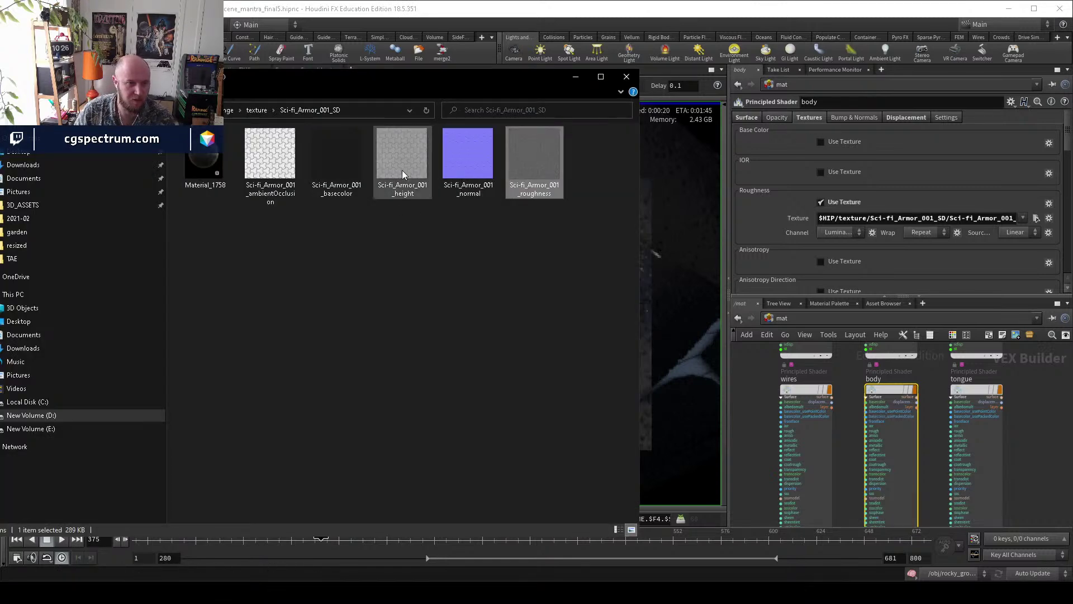
{"action": "left_click", "coordinate": [467, 175]}
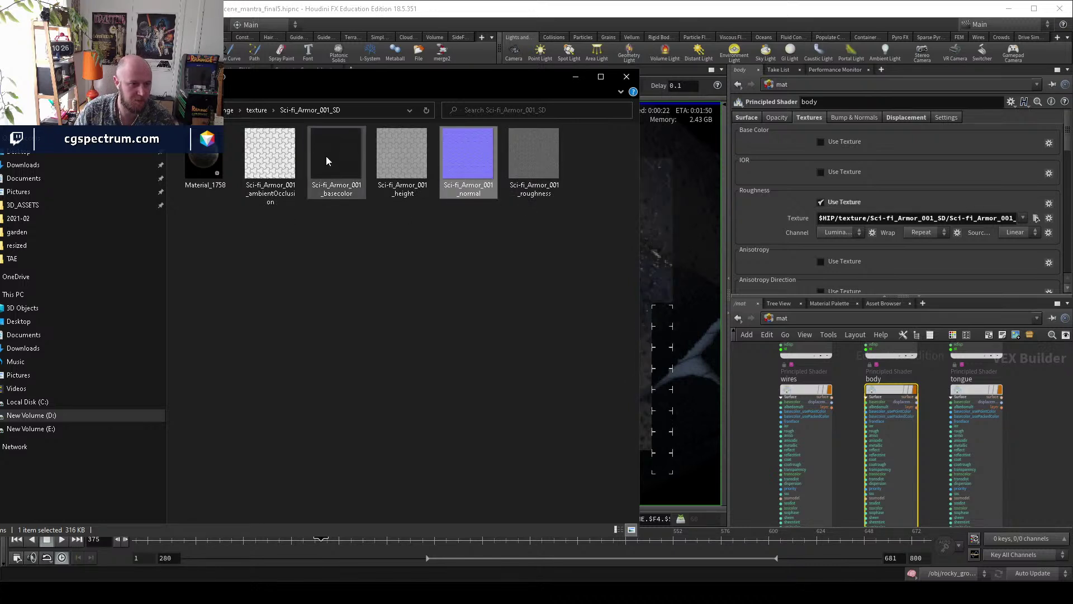
{"action": "left_click", "coordinate": [264, 166]}
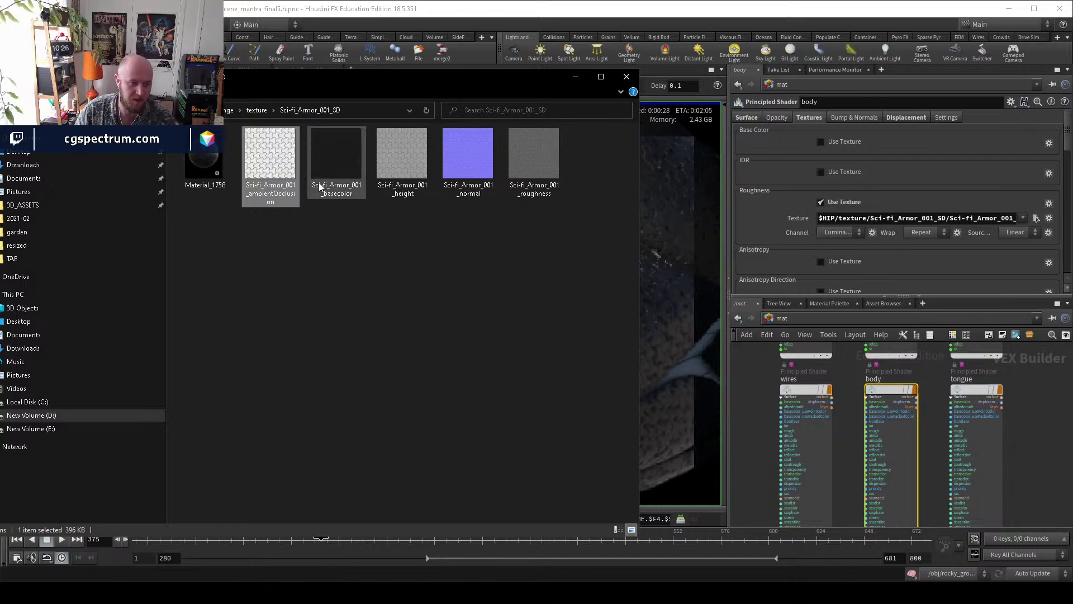
{"action": "double_click", "coordinate": [270, 165]}
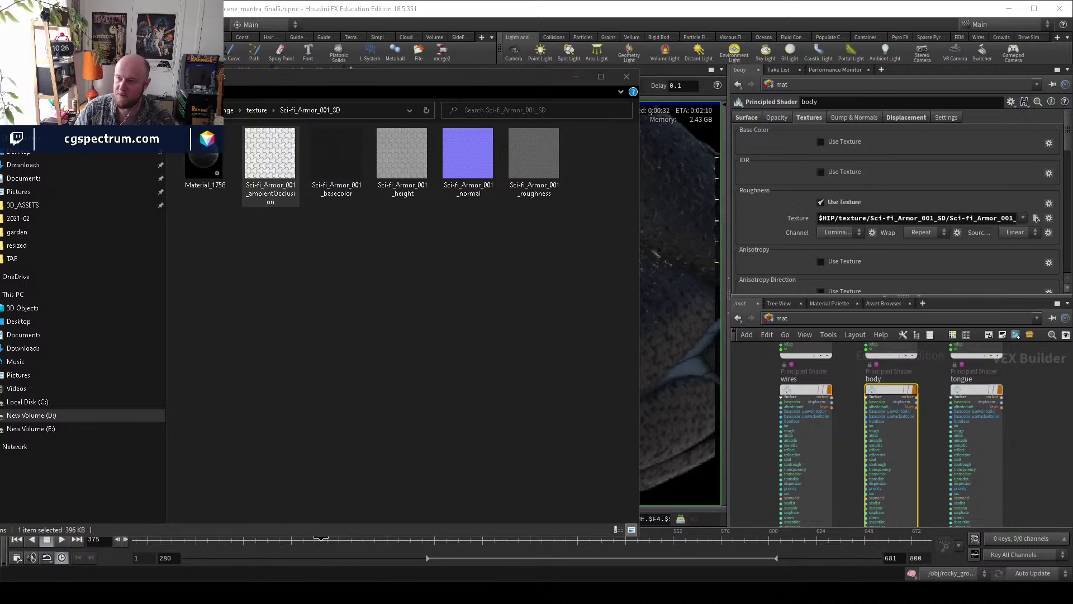
{"action": "left_click_drag", "start_coordinate": [1072, 129], "coordinate": [605, 22]}
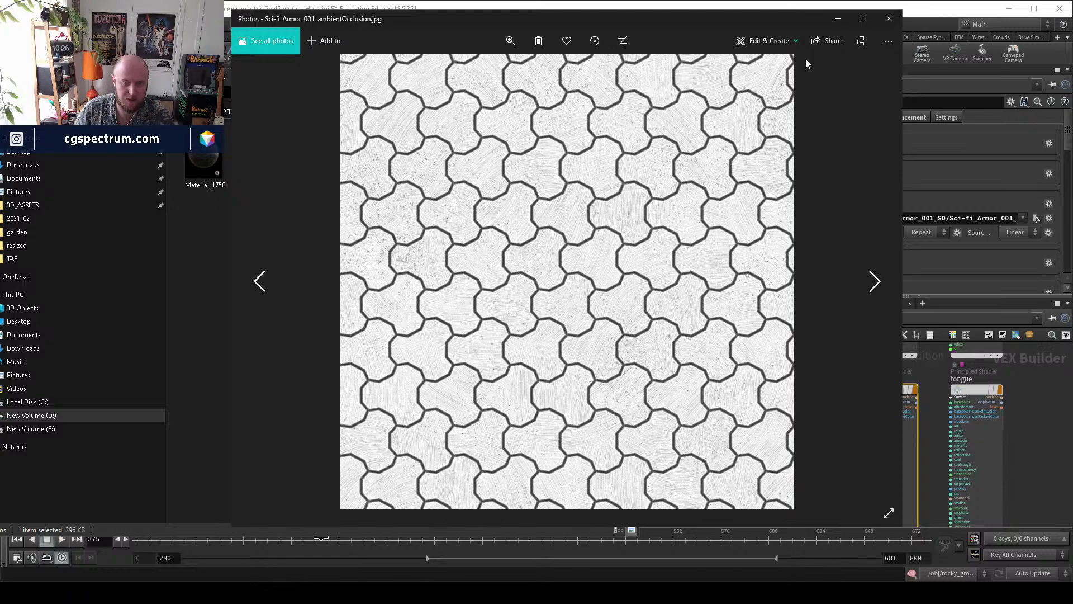
{"action": "left_click", "coordinate": [838, 18]}
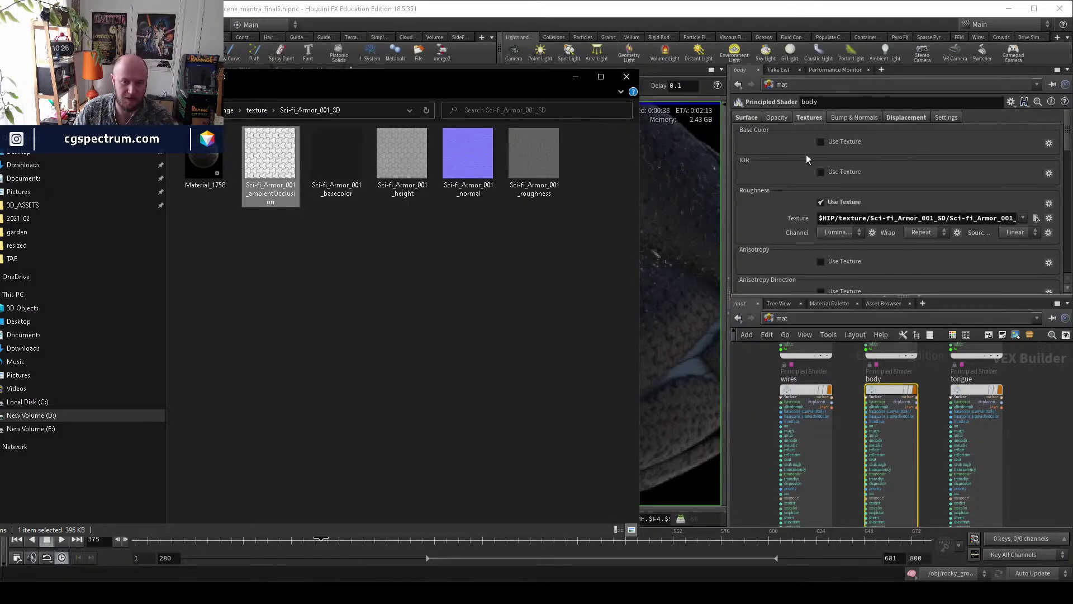
Enable the body shader's reflectivity texture and load Sci-fi_Armor_001_ambientOcclusion.jpg into it.
{"action": "scroll", "coordinate": [806, 160], "scroll_direction": "down", "scroll_amount": 4}
{"action": "left_click", "coordinate": [837, 235]}
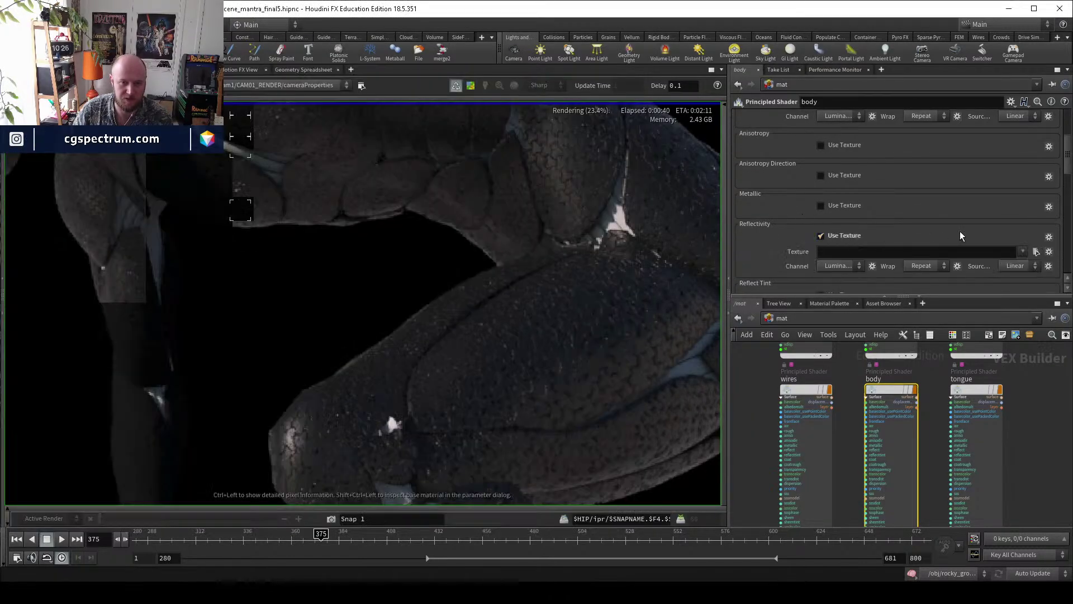
{"action": "left_click", "coordinate": [1036, 252]}
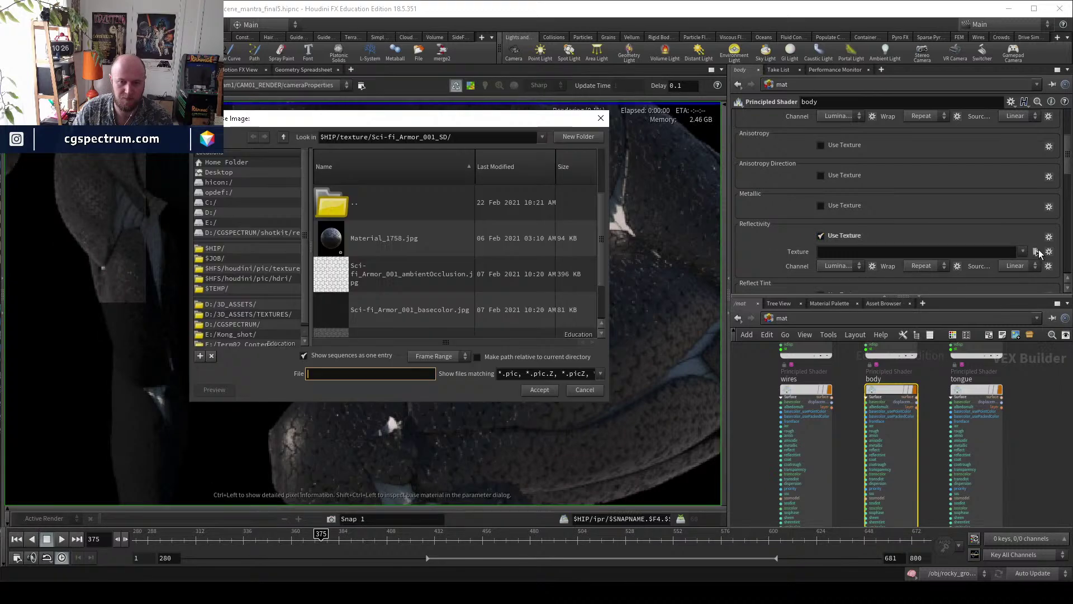
{"action": "left_click", "coordinate": [362, 292]}
{"action": "left_click", "coordinate": [538, 388]}
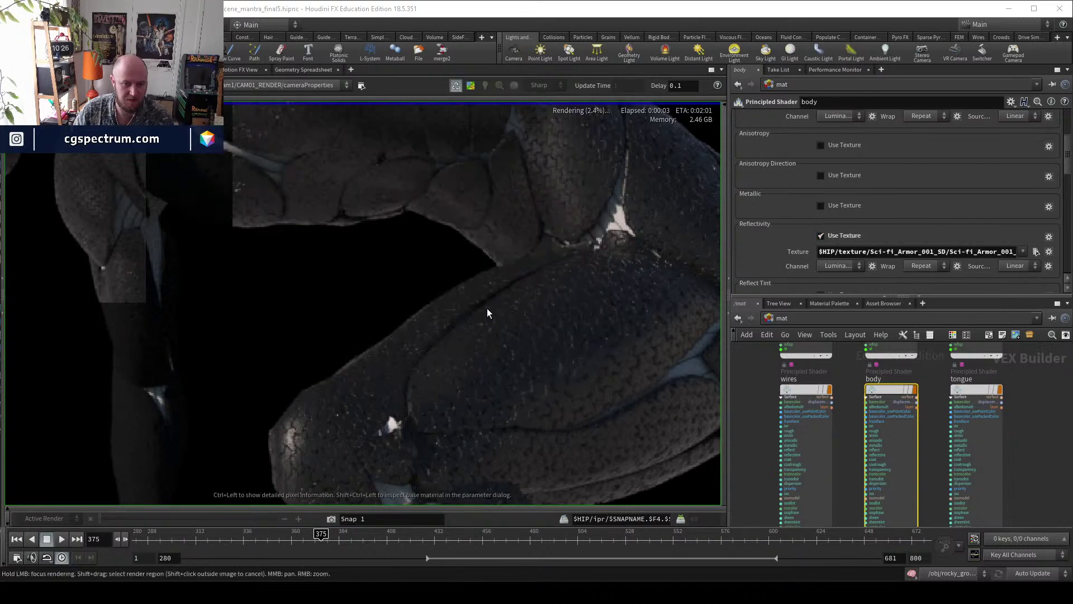
Examine the surface highlights on the head, neck, torso and thigh in the render.
{"action": "scroll", "coordinate": [301, 248], "scroll_direction": "up", "scroll_amount": 3}
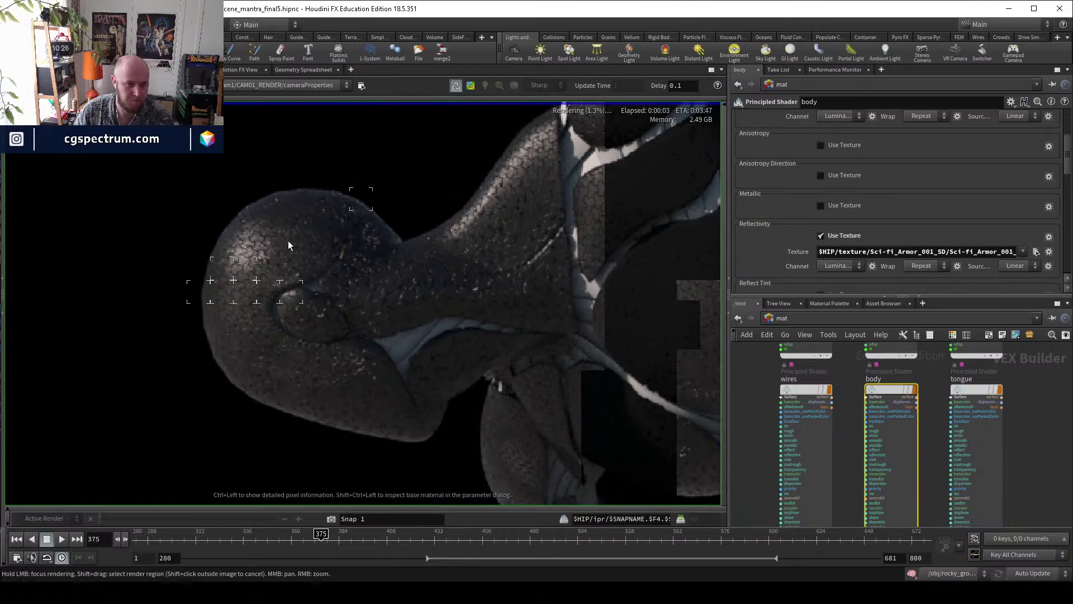
{"action": "scroll", "coordinate": [401, 284], "scroll_direction": "up", "scroll_amount": 3}
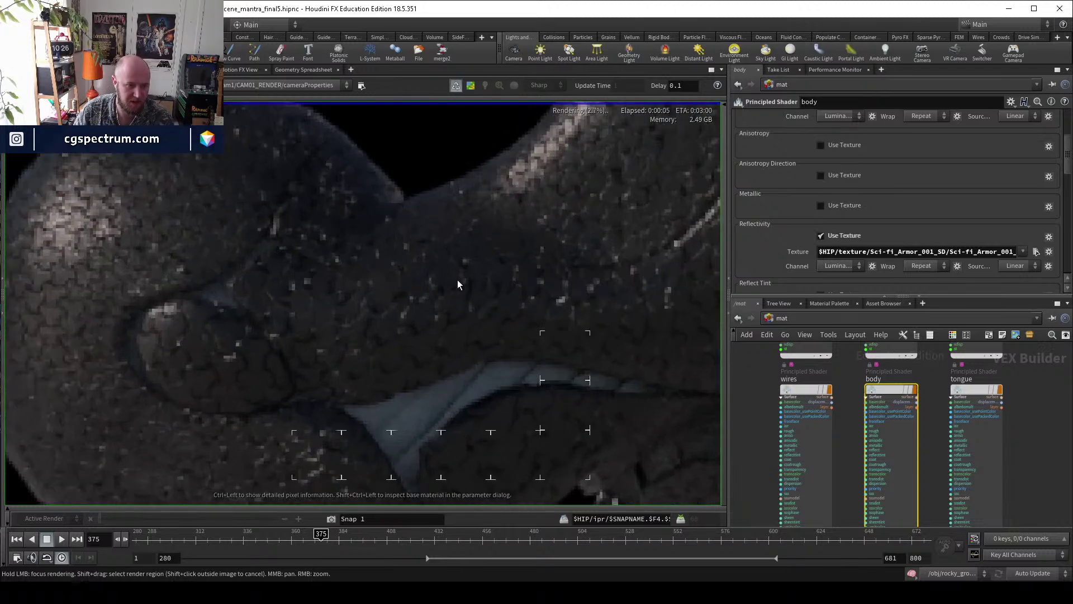
{"action": "middle_click_drag", "start_coordinate": [451, 283], "coordinate": [410, 332]}
{"action": "scroll", "coordinate": [409, 332], "scroll_direction": "down", "scroll_amount": 1}
{"action": "scroll", "coordinate": [503, 246], "scroll_direction": "up", "scroll_amount": 2}
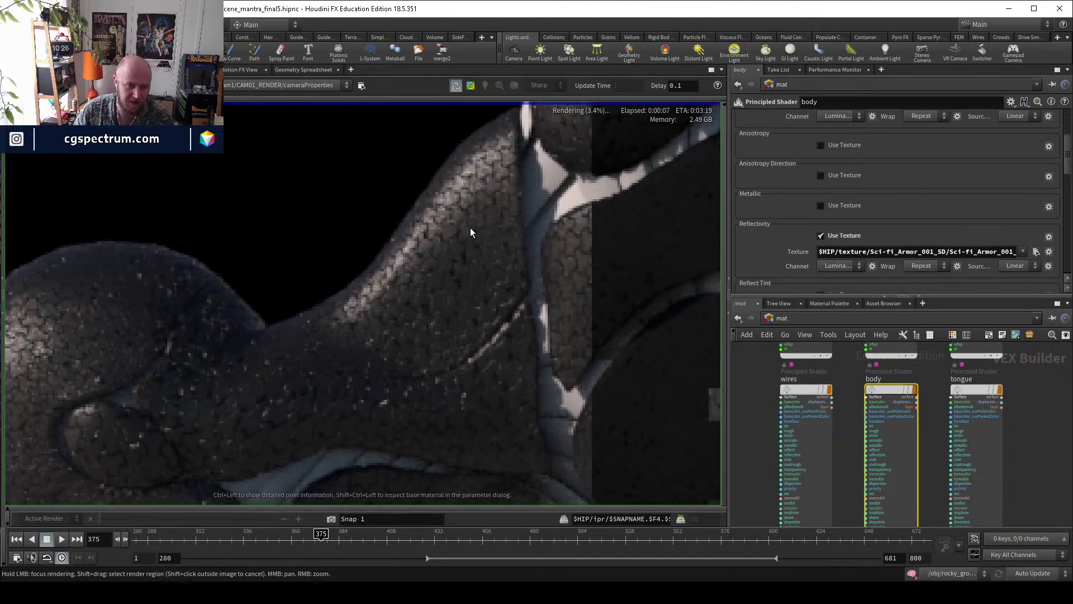
{"action": "scroll", "coordinate": [501, 335], "scroll_direction": "down", "scroll_amount": 3}
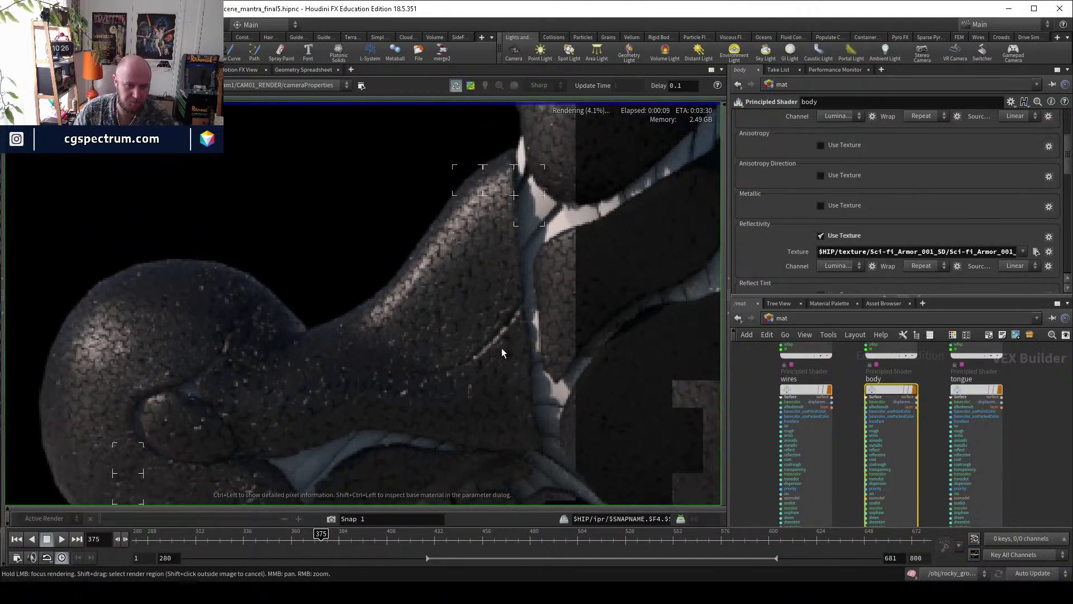
{"action": "scroll", "coordinate": [535, 398], "scroll_direction": "up", "scroll_amount": 6}
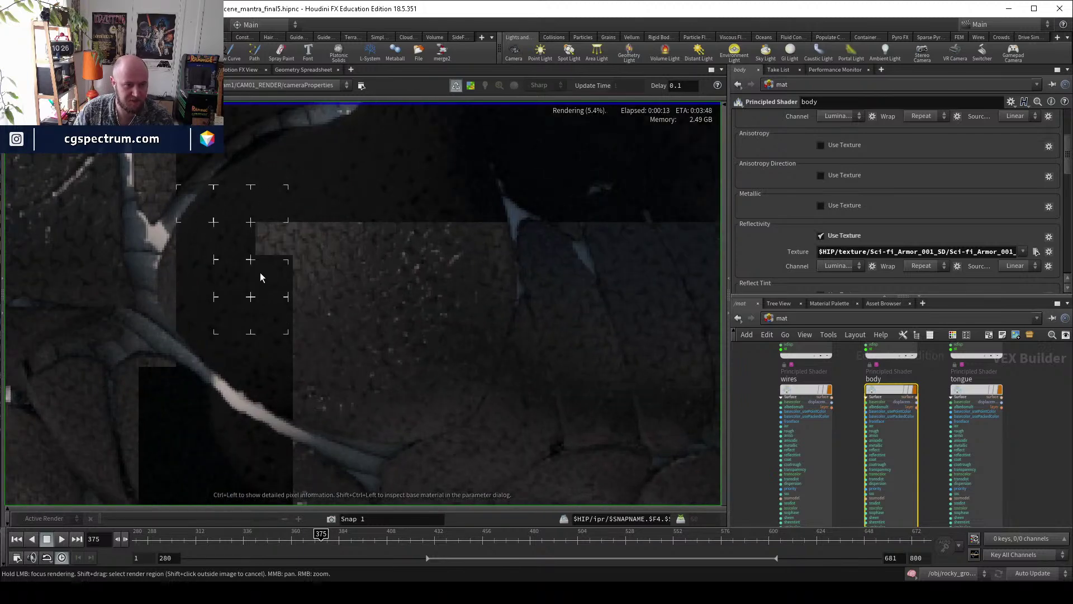
{"action": "scroll", "coordinate": [253, 256], "scroll_direction": "down", "scroll_amount": 2}
{"action": "middle_click_drag", "start_coordinate": [461, 333], "coordinate": [276, 257]}
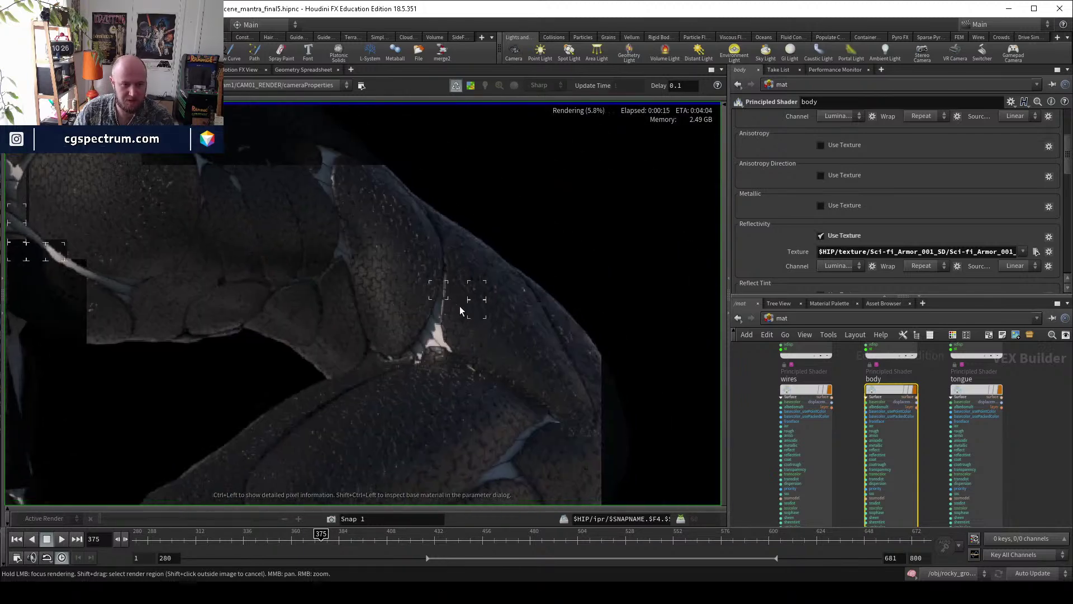
{"action": "middle_click_drag", "start_coordinate": [469, 407], "coordinate": [535, 335]}
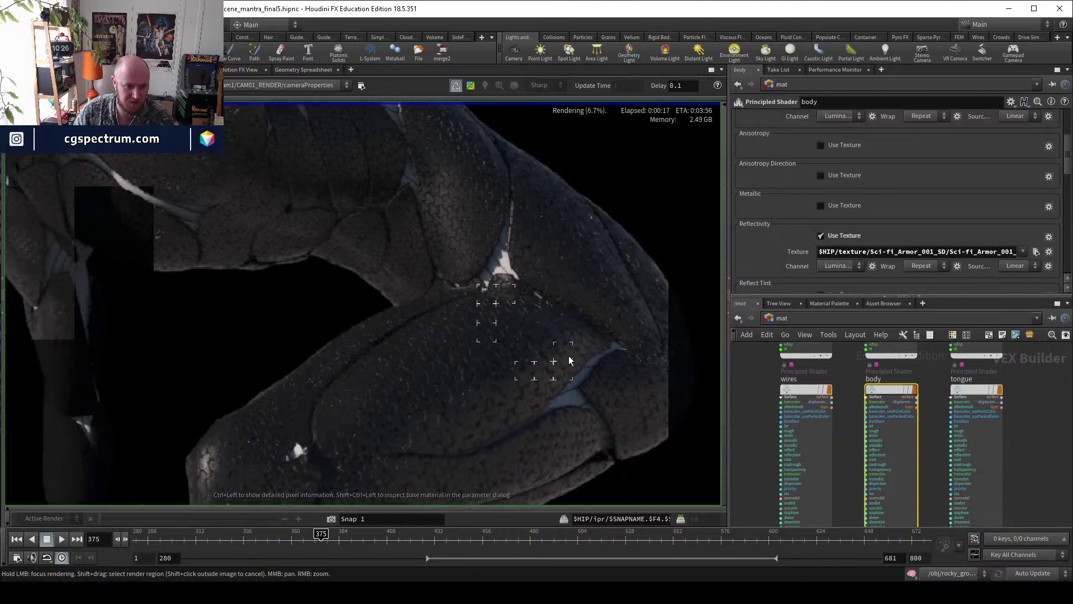
{"action": "scroll", "coordinate": [511, 400], "scroll_direction": "down", "scroll_amount": 1}
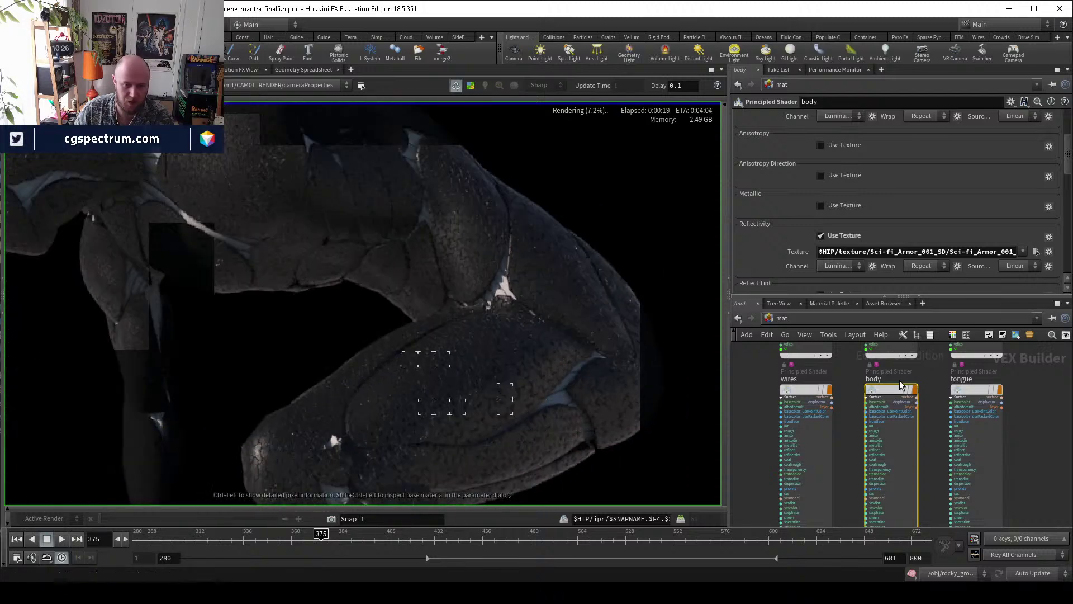
Add a Texture node in the material network beside the body shader.
{"action": "middle_click_drag", "start_coordinate": [819, 413], "coordinate": [950, 385]}
{"action": "left_click_drag", "start_coordinate": [938, 361], "coordinate": [761, 376]}
{"action": "scroll", "coordinate": [929, 404], "scroll_direction": "down", "scroll_amount": 2}
{"action": "middle_click_drag", "start_coordinate": [896, 408], "coordinate": [849, 406]}
{"action": "scroll", "coordinate": [894, 373], "scroll_direction": "up", "scroll_amount": 3}
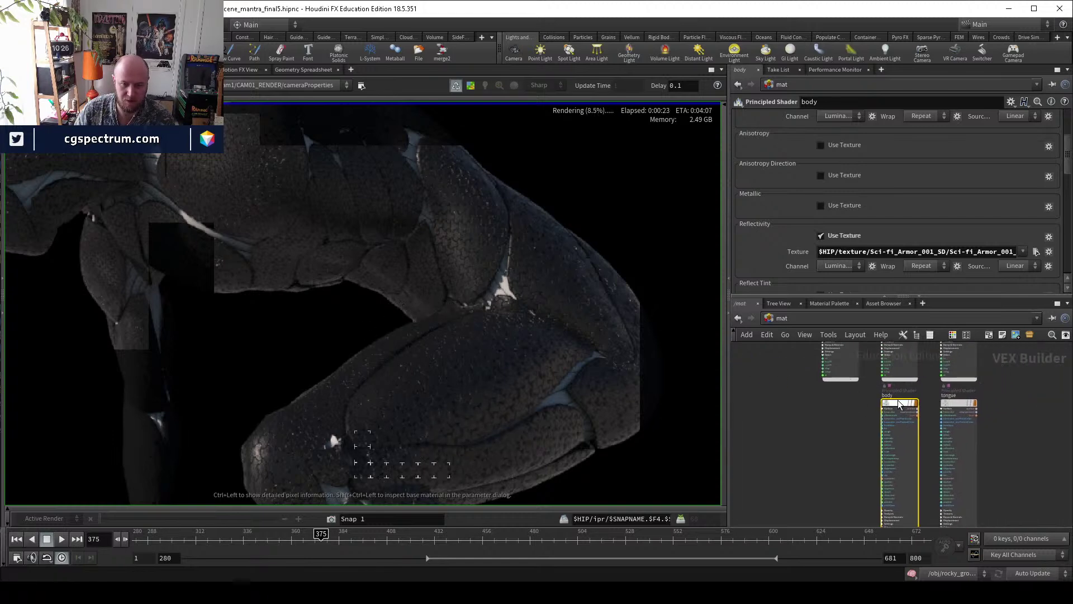
{"action": "mouse_move", "coordinate": [901, 403]}
{"action": "scroll", "coordinate": [291, 244], "scroll_direction": "up", "scroll_amount": 2}
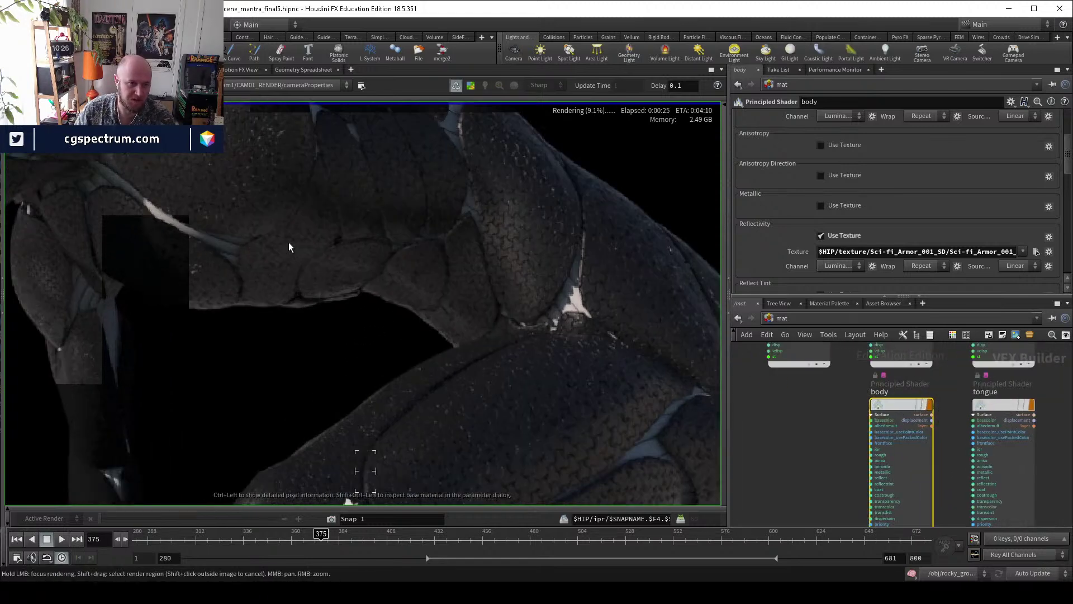
{"action": "scroll", "coordinate": [290, 247], "scroll_direction": "down", "scroll_amount": 4}
{"action": "middle_click_drag", "start_coordinate": [290, 246], "coordinate": [374, 271]}
{"action": "middle_click_drag", "start_coordinate": [732, 448], "coordinate": [876, 434]}
{"action": "key", "text": "Tab"}
{"action": "type", "text": "text"}
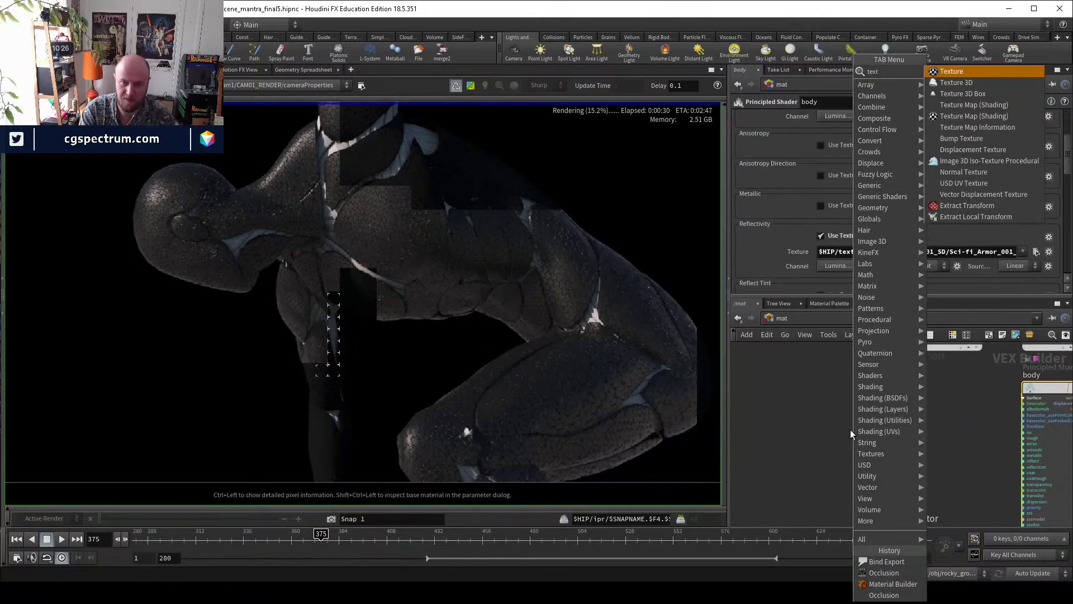
{"action": "key", "text": "Return"}
{"action": "left_click", "coordinate": [850, 430]}
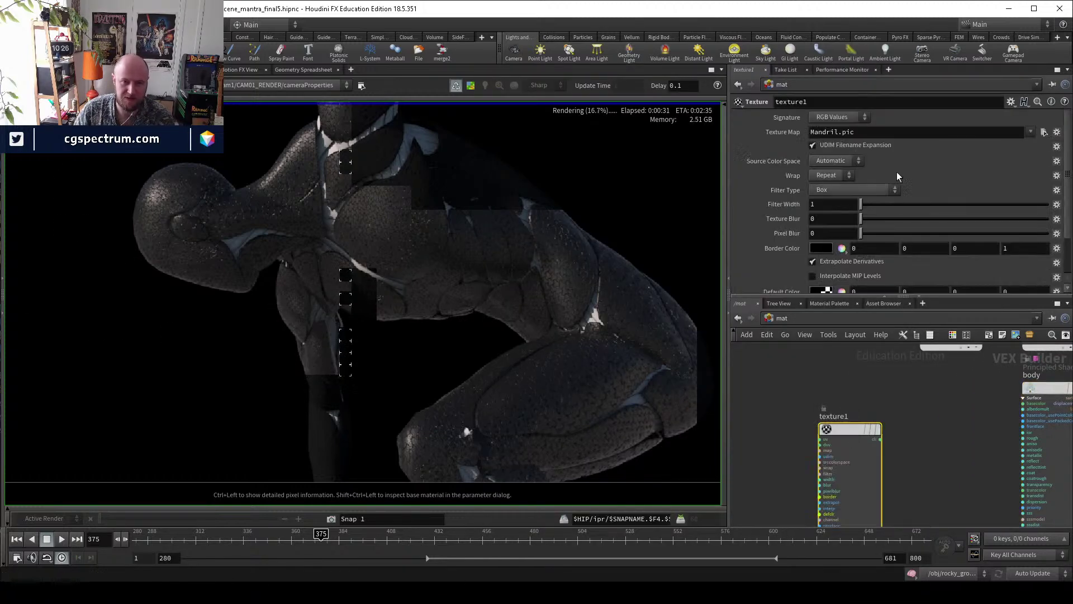
Load Sci-fi_Armor_001_ambientOcclusion.jpg as the Texture node's map and place the node lower in the network.
{"action": "left_click", "coordinate": [1043, 133]}
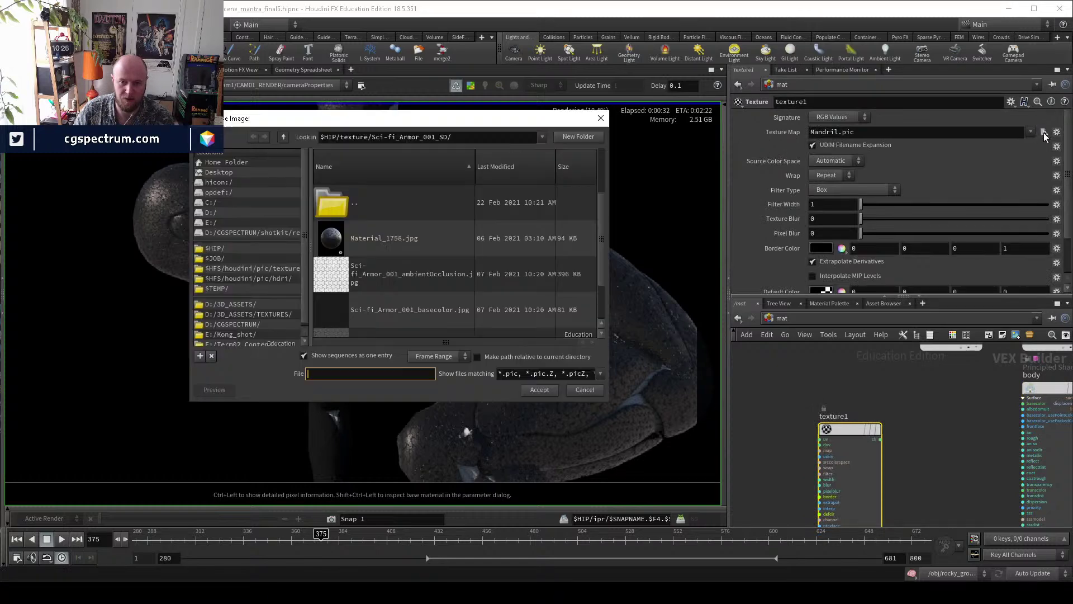
{"action": "double_click", "coordinate": [397, 274]}
{"action": "left_click_drag", "start_coordinate": [846, 430], "coordinate": [824, 445]}
{"action": "middle_click_drag", "start_coordinate": [902, 483], "coordinate": [944, 438]}
{"action": "left_click_drag", "start_coordinate": [864, 400], "coordinate": [855, 418]}
{"action": "middle_click_drag", "start_coordinate": [952, 370], "coordinate": [896, 452]}
{"action": "left_click_drag", "start_coordinate": [817, 481], "coordinate": [810, 495]}
{"action": "key", "text": "Tab"}
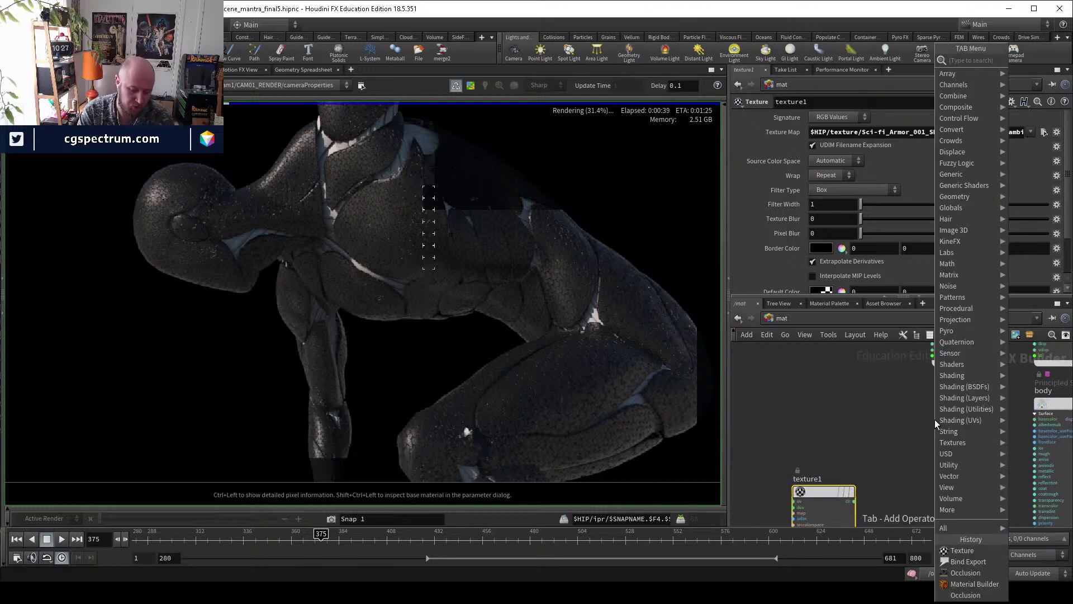
{"action": "type", "text": "color"}
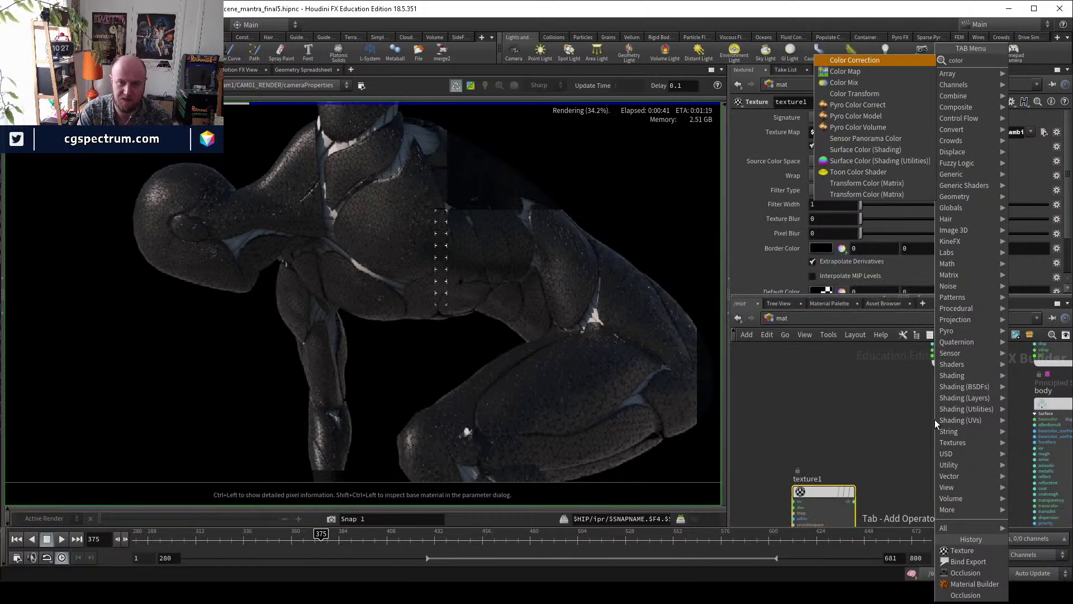
{"action": "key", "text": "Escape"}
{"action": "key", "text": "c"}
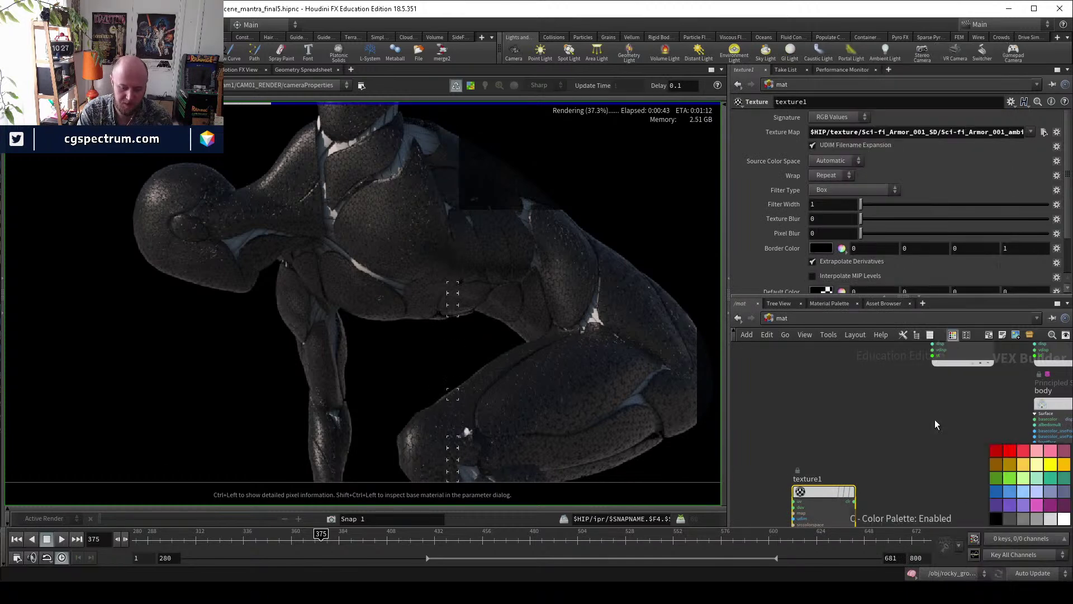
{"action": "key", "text": "o"}
{"action": "key", "text": "r"}
{"action": "key", "text": "Escape"}
{"action": "key", "text": "o"}
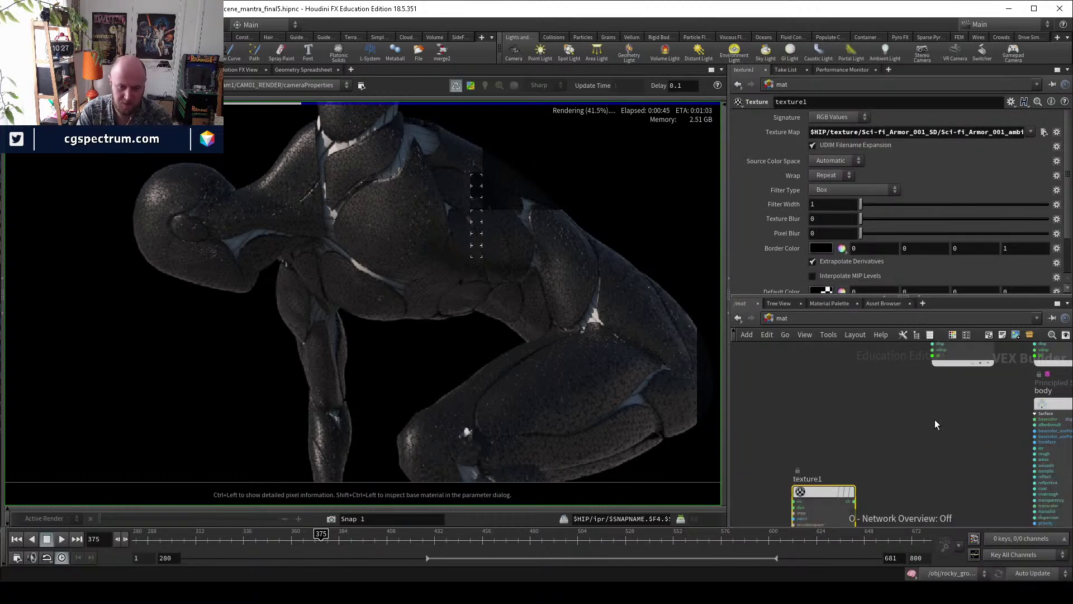
Add a Constant node above the texture node, with type Color (color) and its colour set to red (1, 0, 0).
{"action": "key", "text": "Tab"}
{"action": "type", "text": "const"}
{"action": "key", "text": "Return"}
{"action": "left_click", "coordinate": [833, 390]}
{"action": "left_click", "coordinate": [843, 118]}
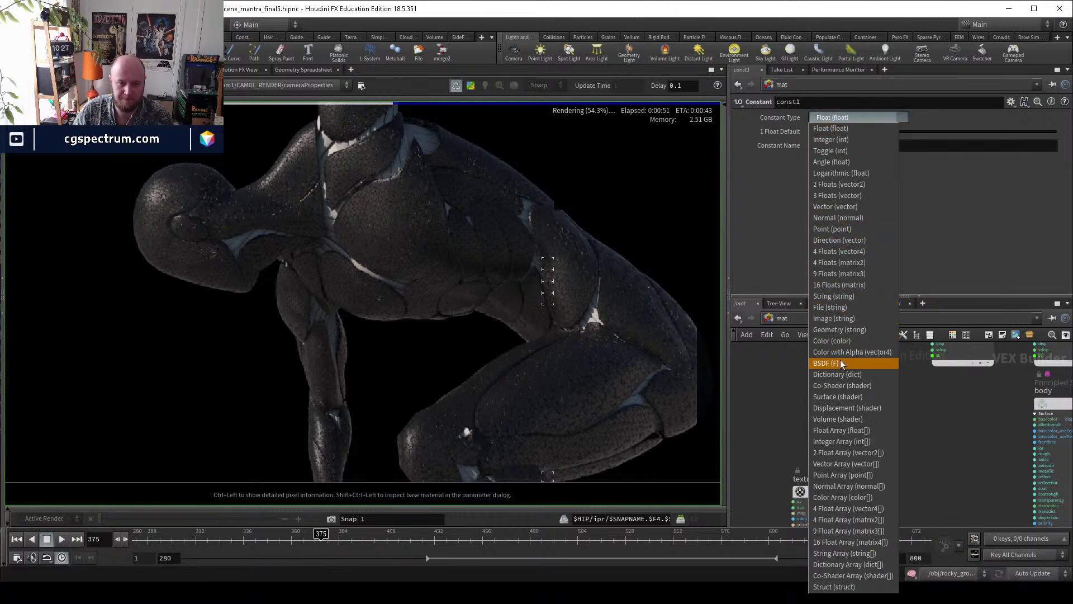
{"action": "left_click", "coordinate": [844, 341]}
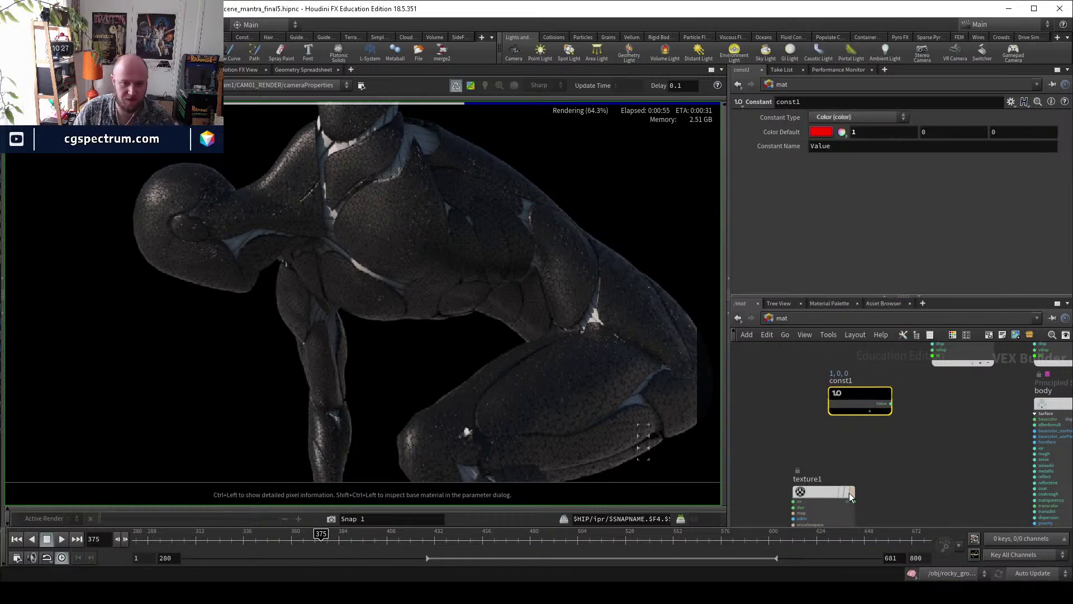
Duplicate the red Constant node, place the copy below it and set its colour to green (0, 1, 0).
{"action": "left_click_drag", "start_coordinate": [857, 391], "coordinate": [863, 374]}
{"action": "key", "text": "ctrl+c"}
{"action": "key", "text": "ctrl+v"}
{"action": "left_click_drag", "start_coordinate": [860, 430], "coordinate": [862, 436]}
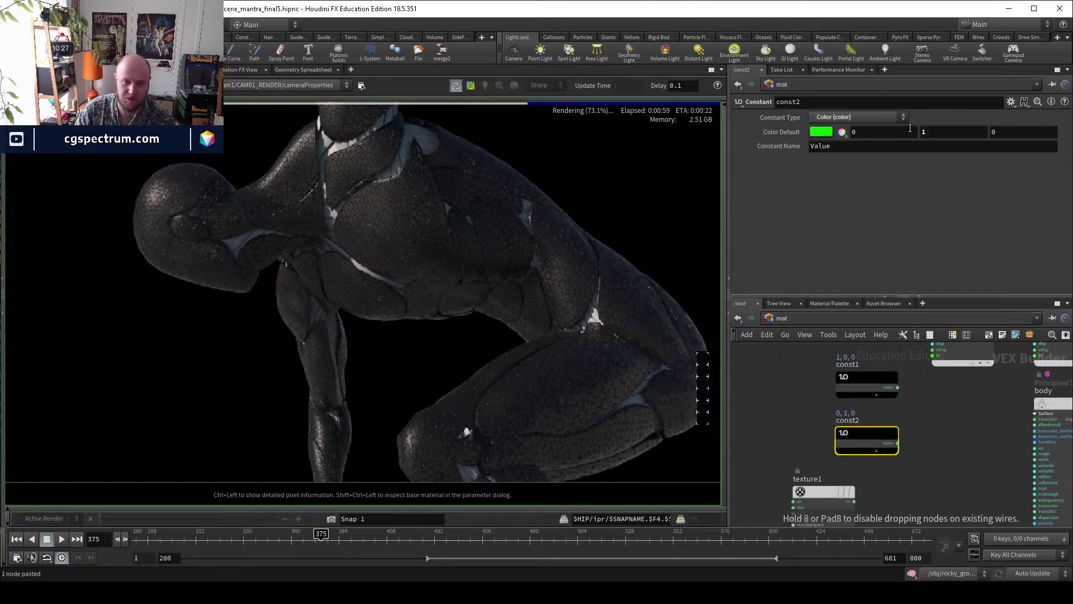
Add a Mix node with the red and green constants as its two inputs and the texture's output as its bias.
{"action": "key", "text": "Tab"}
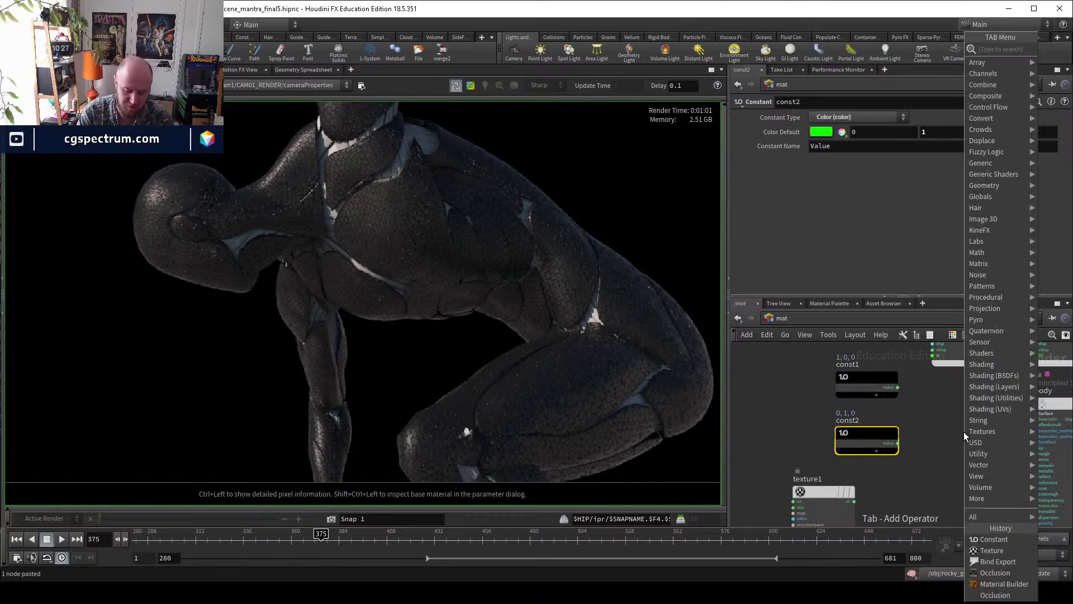
{"action": "type", "text": "mix"}
{"action": "key", "text": "Return"}
{"action": "mouse_move", "coordinate": [963, 432]}
{"action": "left_mouse_down"}
{"action": "mouse_move", "coordinate": [951, 405]}
{"action": "mouse_move", "coordinate": [885, 376]}
{"action": "left_mouse_up"}
{"action": "scroll", "coordinate": [927, 411], "scroll_direction": "up", "scroll_amount": 3}
{"action": "left_click", "coordinate": [885, 456]}
{"action": "left_click", "coordinate": [918, 431]}
{"action": "middle_click_drag", "start_coordinate": [928, 473], "coordinate": [964, 397]}
{"action": "left_click", "coordinate": [860, 464]}
{"action": "left_click_drag", "start_coordinate": [818, 454], "coordinate": [812, 473]}
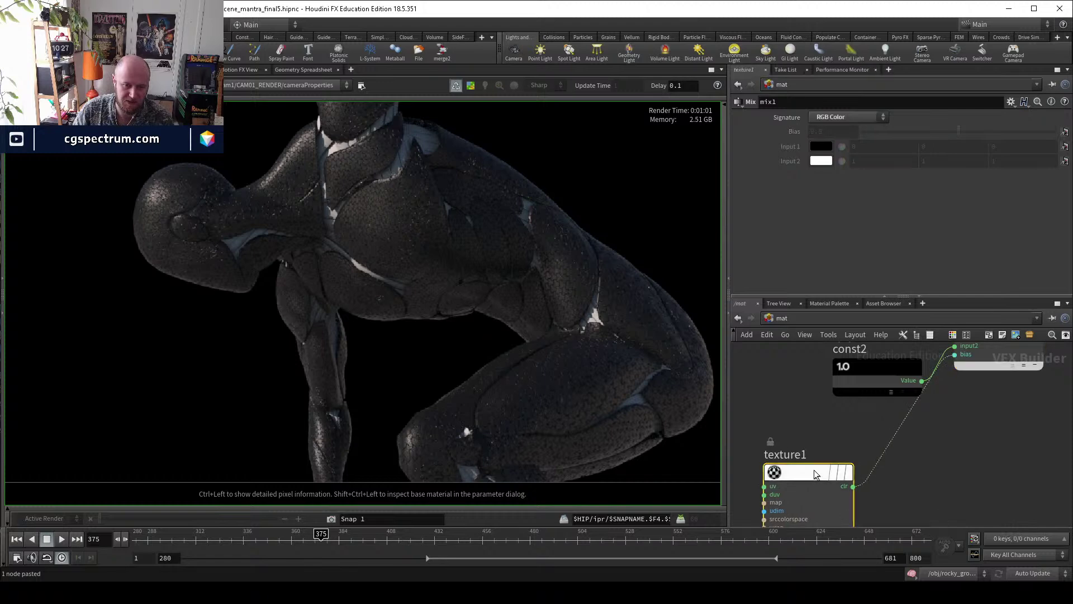
Connect the Mix node's blend output to the body shader's basecolor input.
{"action": "middle_click_drag", "start_coordinate": [1014, 437], "coordinate": [810, 500]}
{"action": "scroll", "coordinate": [915, 436], "scroll_direction": "up", "scroll_amount": 2}
{"action": "left_click", "coordinate": [912, 400]}
{"action": "left_click", "coordinate": [803, 387]}
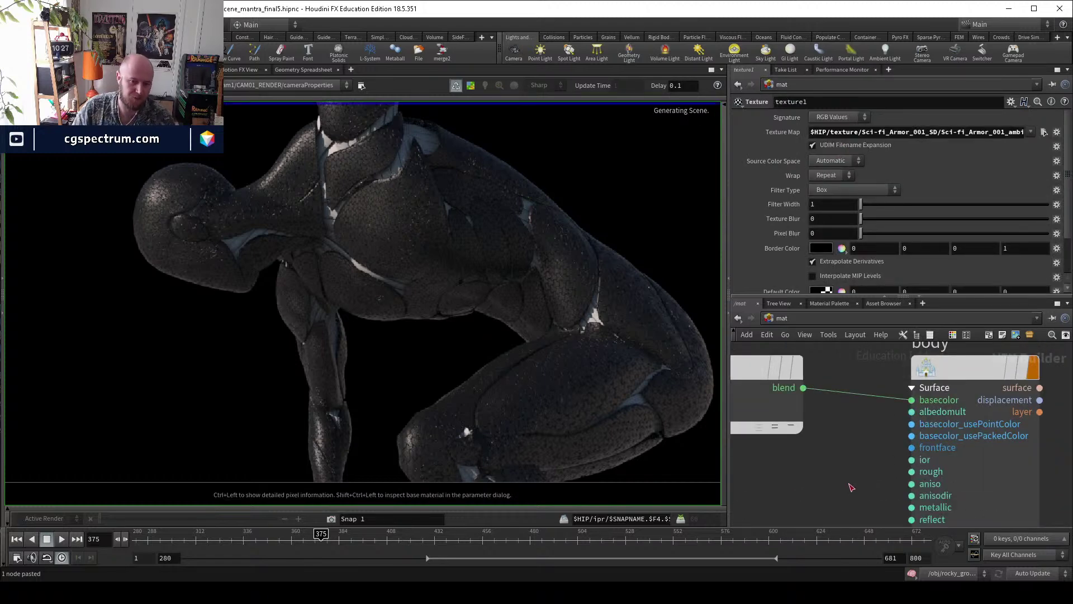
Move the two Constant nodes further from the Mix node and check the head in the render.
{"action": "scroll", "coordinate": [824, 472], "scroll_direction": "down", "scroll_amount": 5}
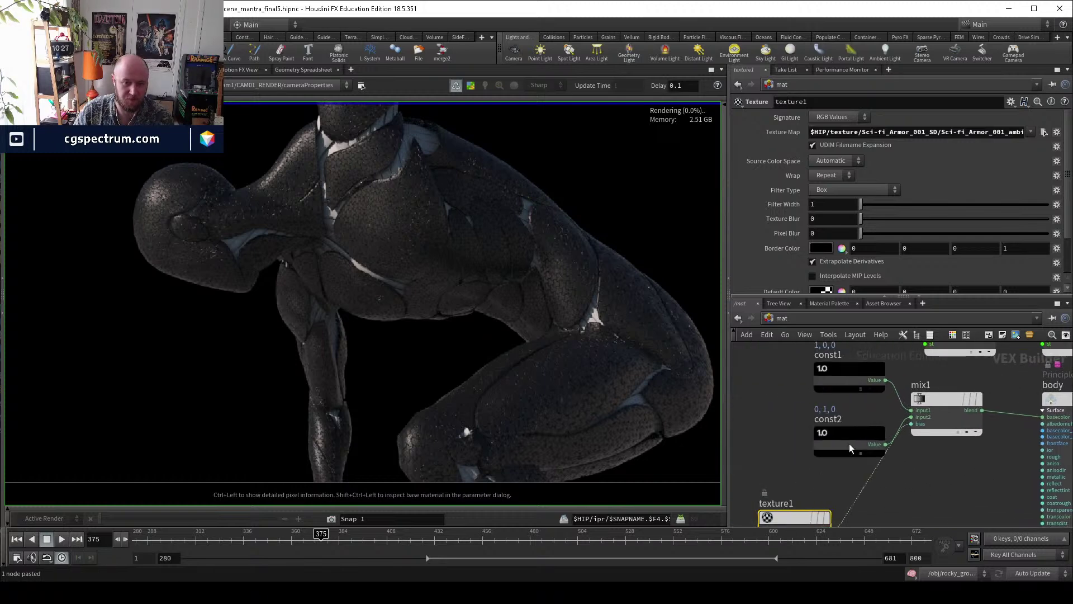
{"action": "left_click_drag", "start_coordinate": [853, 368], "coordinate": [835, 369]}
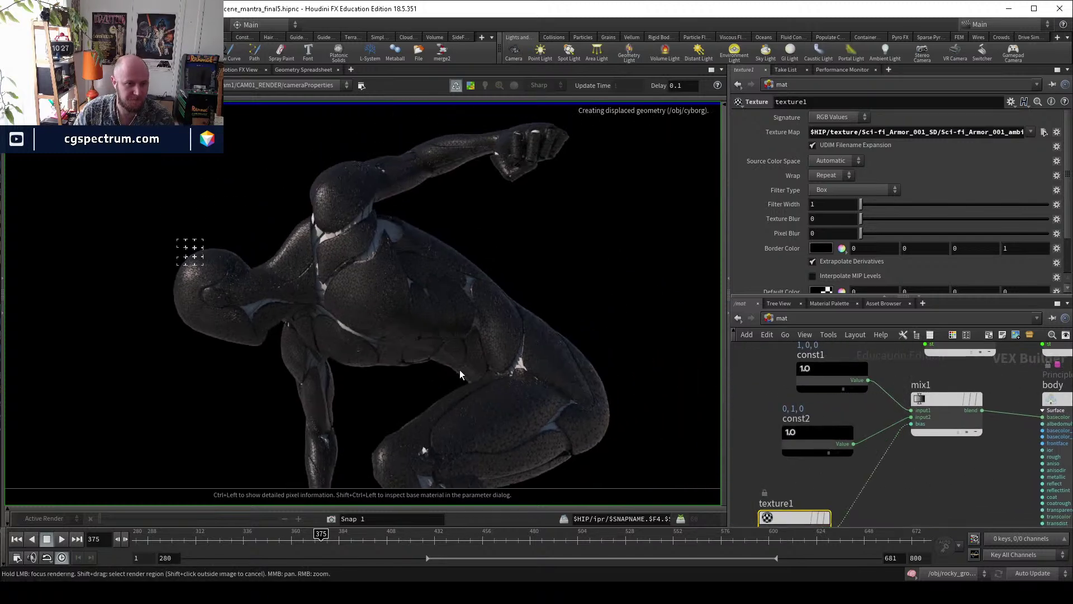
{"action": "scroll", "coordinate": [226, 240], "scroll_direction": "up", "scroll_amount": 3}
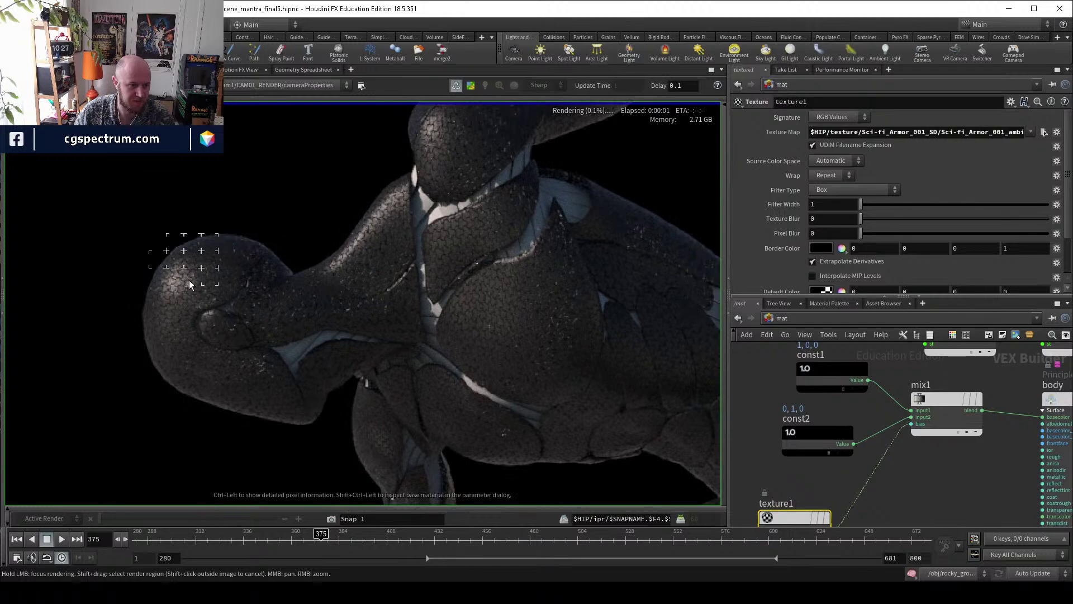
Examine the red and green base color mix on the head up close and at a distance in the render.
{"action": "scroll", "coordinate": [204, 285], "scroll_direction": "up", "scroll_amount": 3}
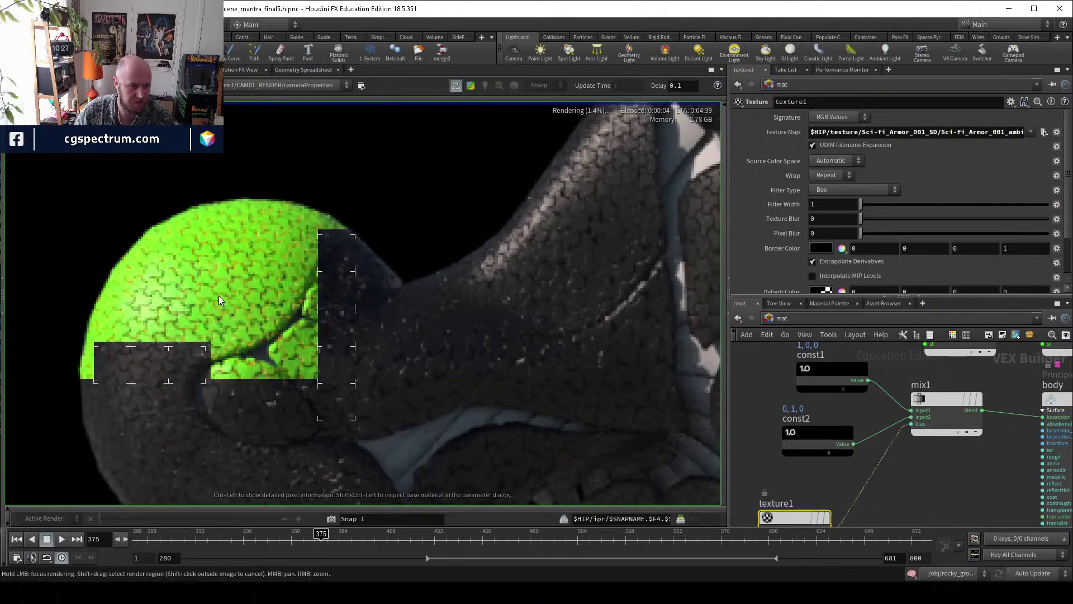
{"action": "scroll", "coordinate": [324, 358], "scroll_direction": "up", "scroll_amount": 2}
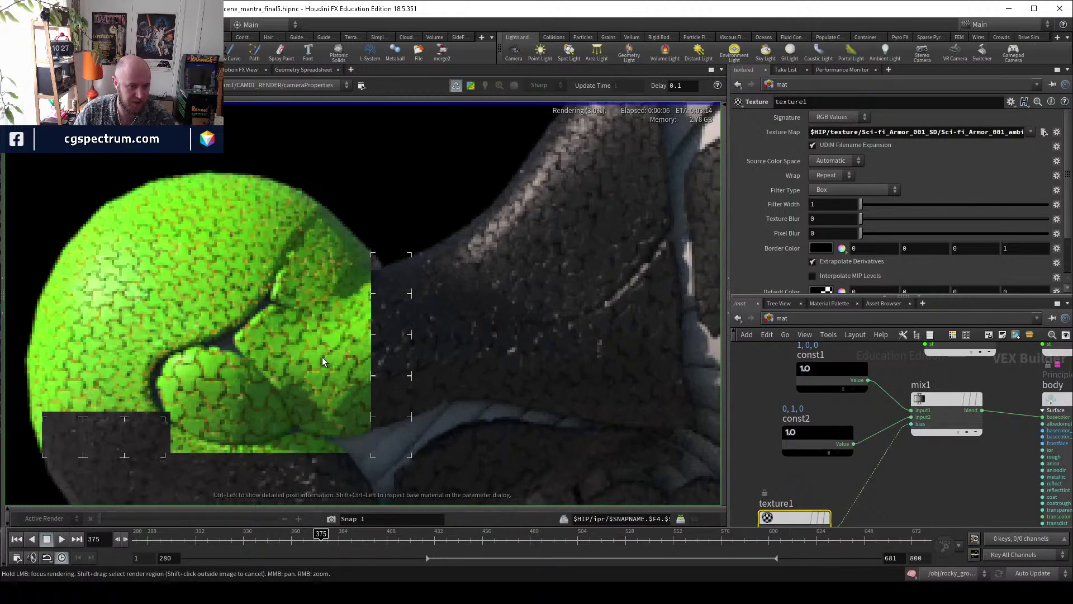
{"action": "scroll", "coordinate": [304, 341], "scroll_direction": "up", "scroll_amount": 2}
{"action": "scroll", "coordinate": [313, 407], "scroll_direction": "down", "scroll_amount": 2}
{"action": "scroll", "coordinate": [302, 378], "scroll_direction": "down", "scroll_amount": 1}
{"action": "middle_click_drag", "start_coordinate": [363, 428], "coordinate": [324, 341]}
{"action": "scroll", "coordinate": [178, 337], "scroll_direction": "down", "scroll_amount": 1}
Swap the red and green Constant nodes between the Mix node's two inputs.
{"action": "middle_click_drag", "start_coordinate": [850, 464], "coordinate": [831, 475]}
{"action": "left_click", "coordinate": [920, 413]}
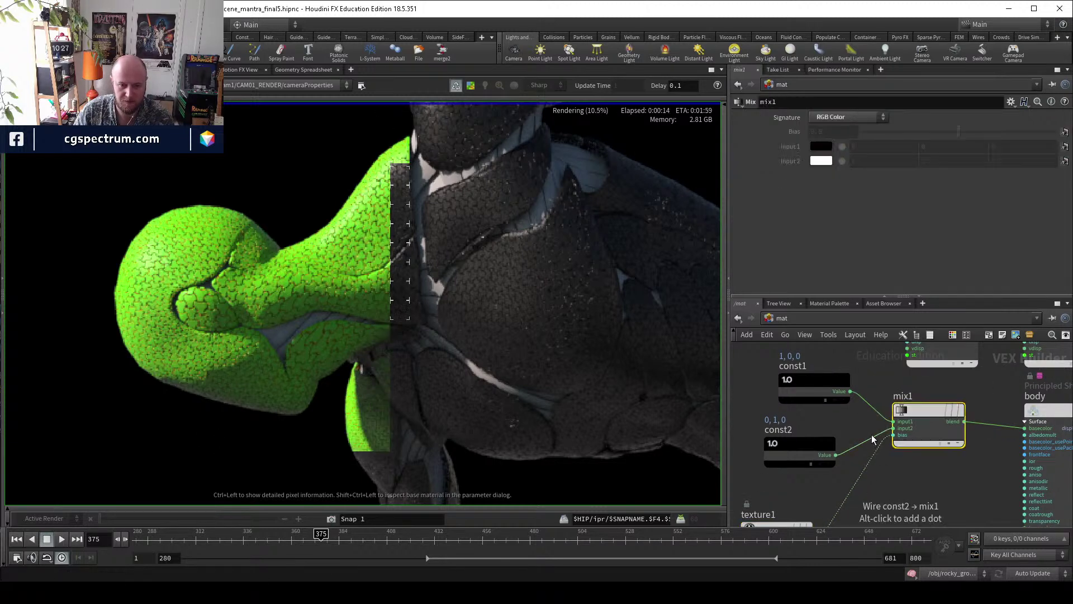
{"action": "left_click", "coordinate": [895, 428]}
{"action": "left_click", "coordinate": [851, 391]}
{"action": "left_click", "coordinate": [893, 428]}
Insert a Vector to Float node between the texture's output and the Mix node's bias input, placing it beside the texture node.
{"action": "middle_click_drag", "start_coordinate": [913, 479], "coordinate": [940, 384]}
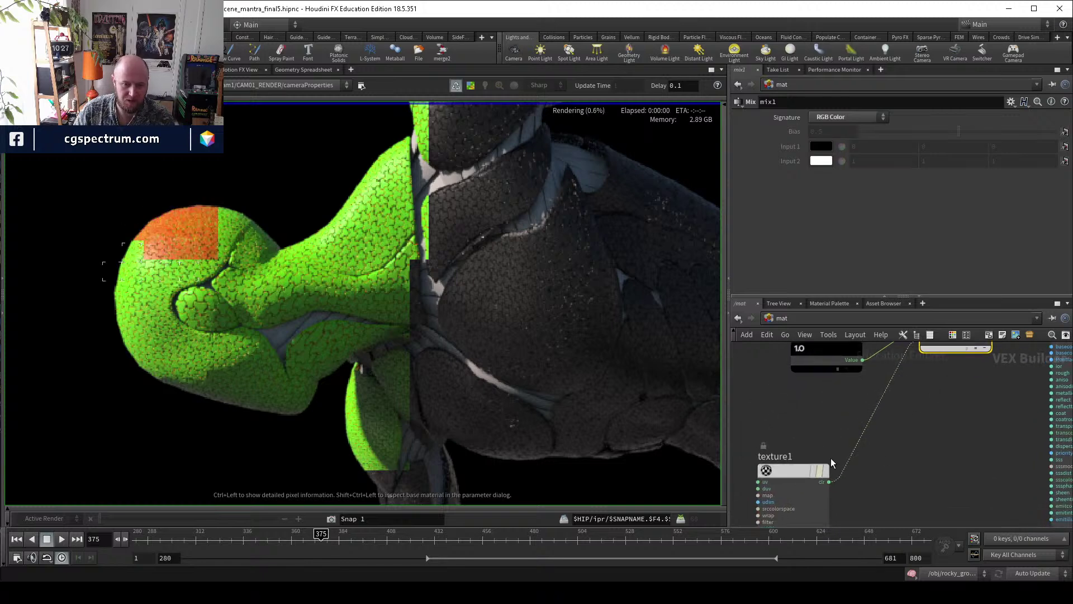
{"action": "key", "text": "Tab"}
{"action": "type", "text": "vect"}
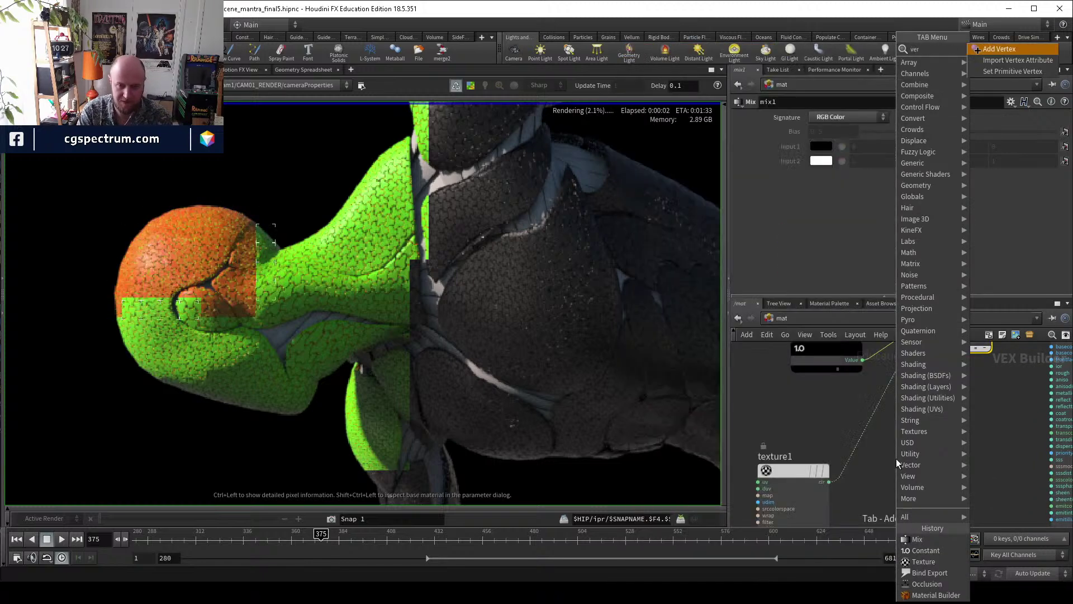
{"action": "type", "text": " f"}
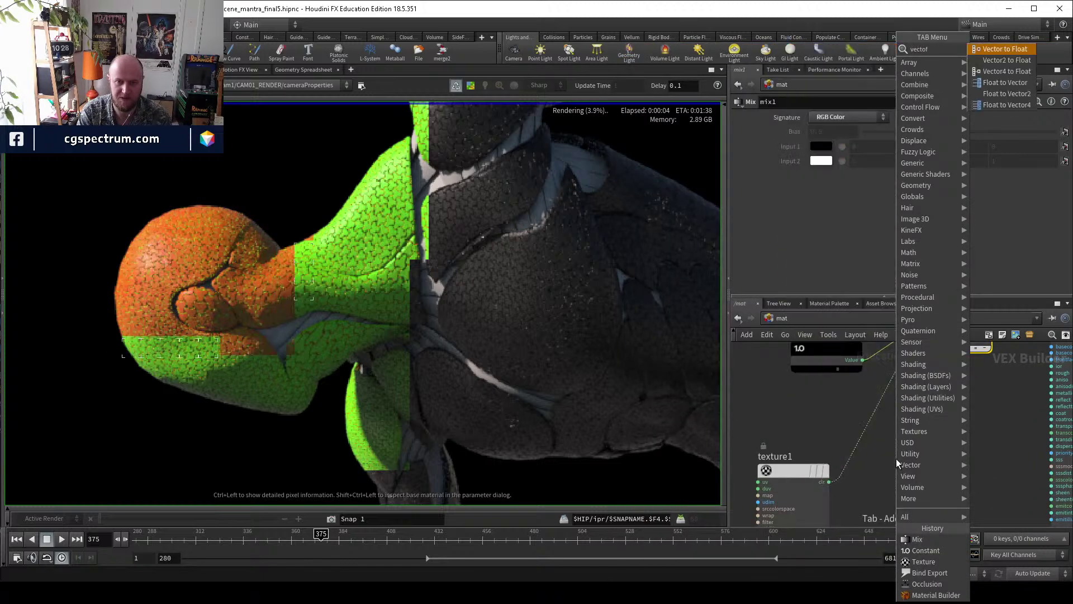
{"action": "key", "text": "Return"}
{"action": "key", "text": "Return"}
{"action": "left_click_drag", "start_coordinate": [803, 473], "coordinate": [793, 460]}
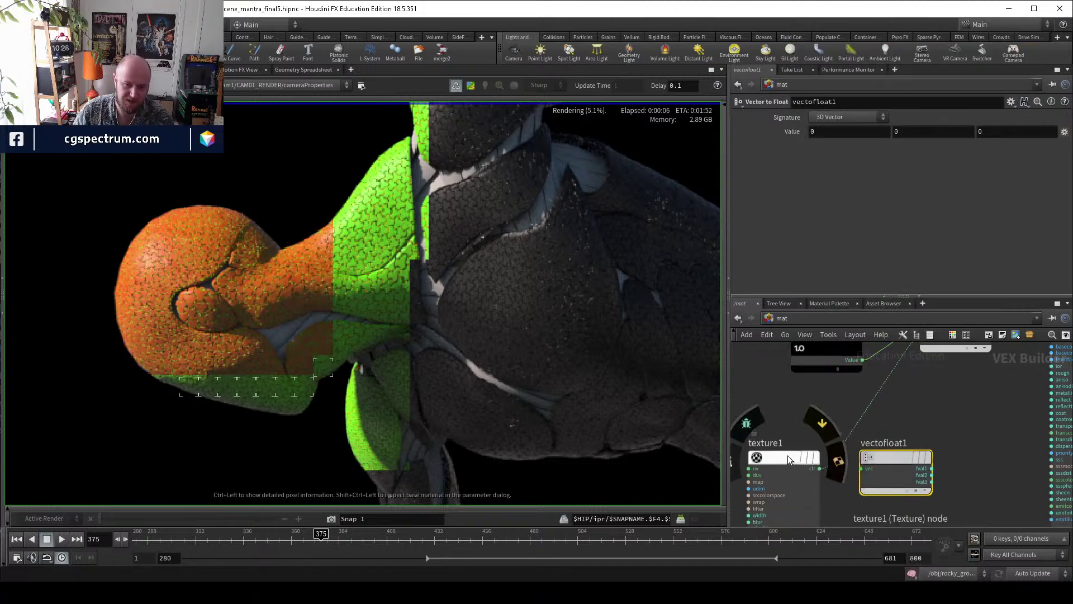
{"action": "mouse_move", "coordinate": [870, 458]}
{"action": "left_mouse_down"}
{"action": "mouse_move", "coordinate": [839, 445]}
{"action": "mouse_move", "coordinate": [889, 436]}
{"action": "mouse_move", "coordinate": [881, 458]}
{"action": "mouse_move", "coordinate": [857, 466]}
{"action": "left_mouse_up"}
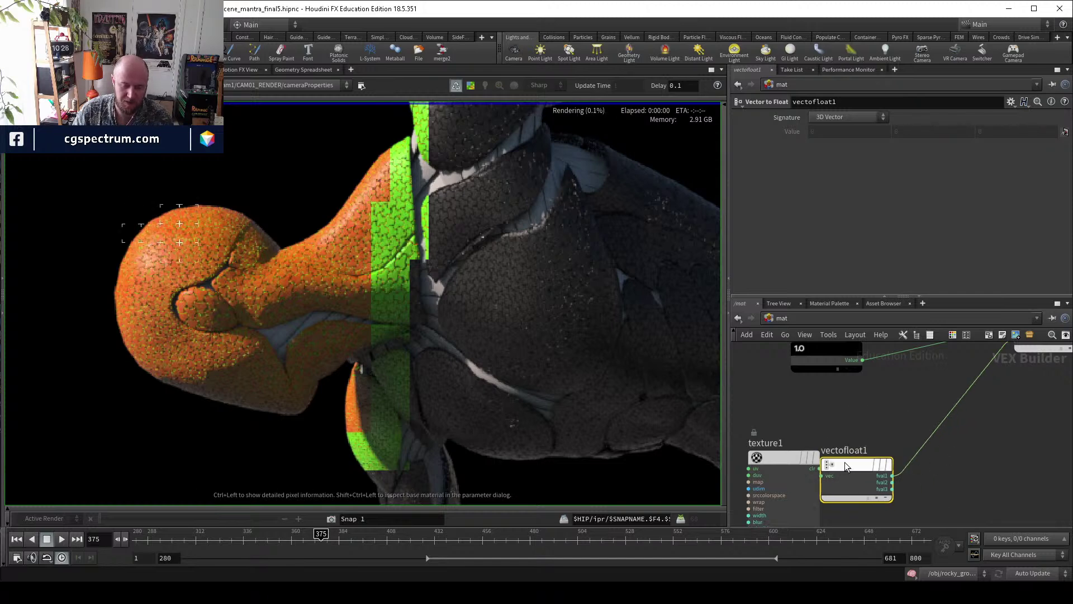
{"action": "middle_click_drag", "start_coordinate": [779, 462], "coordinate": [855, 432]}
{"action": "middle_click_drag", "start_coordinate": [982, 467], "coordinate": [921, 469]}
Insert a Fit Range node on the wire between the Vector to Float node's first output and the Mix node's bias.
{"action": "key", "text": "Tab"}
{"action": "type", "text": "fit"}
{"action": "key", "text": "Return"}
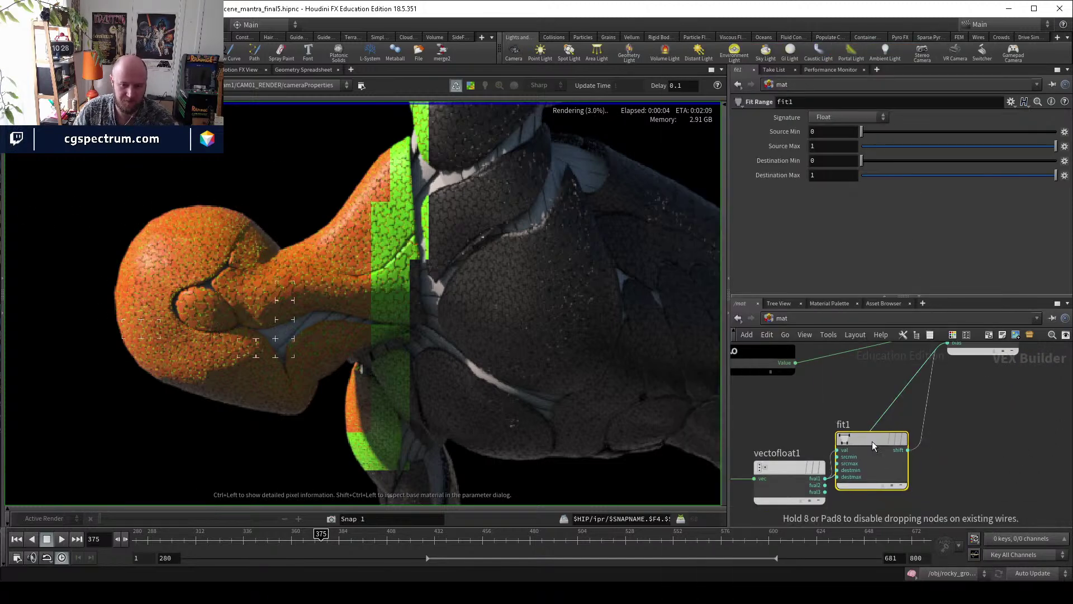
{"action": "left_click", "coordinate": [874, 450]}
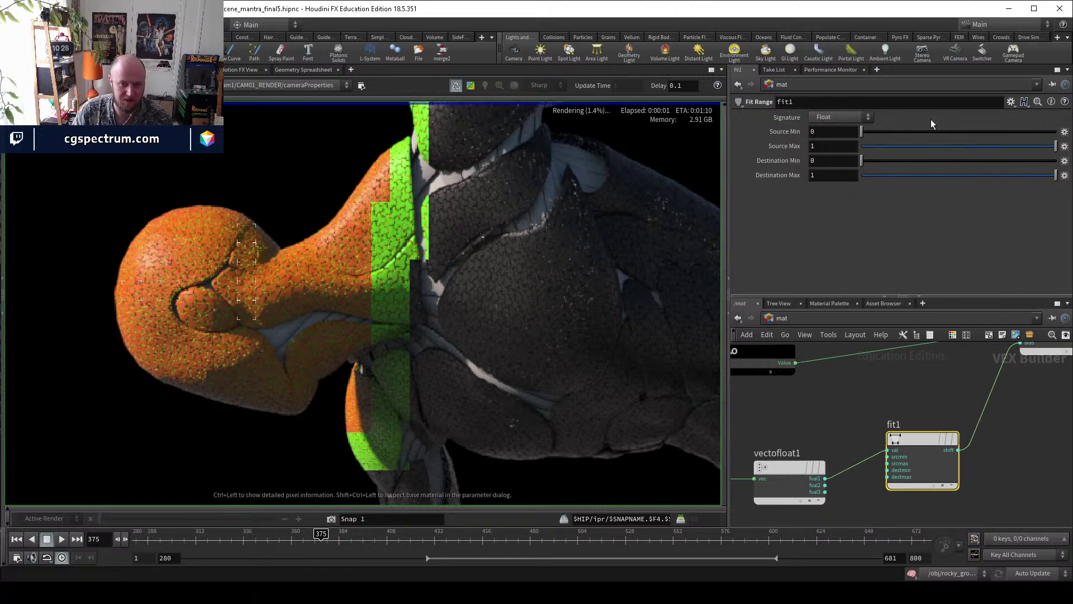
Try a duplicate Fit Range node wired directly to the texture's color output, and delete the duplicate.
{"action": "key", "text": "ctrl+c"}
{"action": "key", "text": "ctrl+v"}
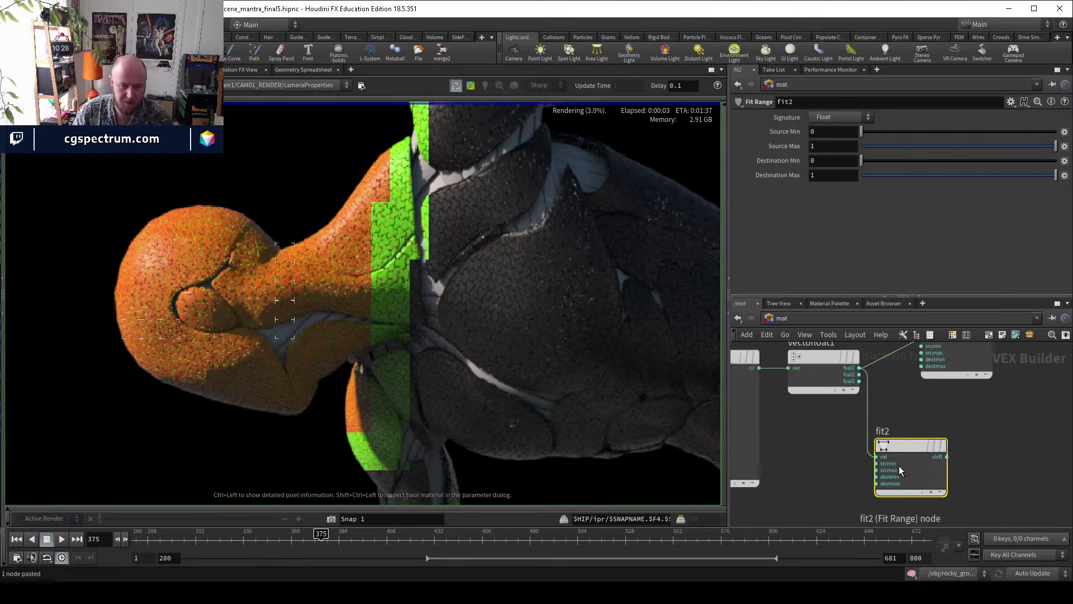
{"action": "left_click", "coordinate": [877, 457]}
{"action": "left_click", "coordinate": [796, 417]}
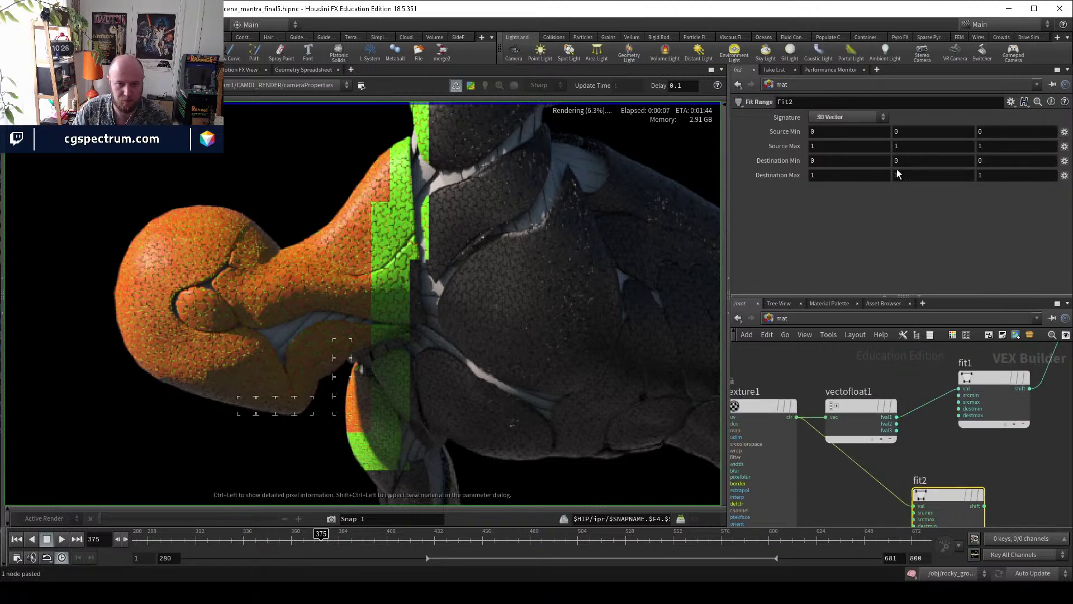
{"action": "key", "text": "Delete"}
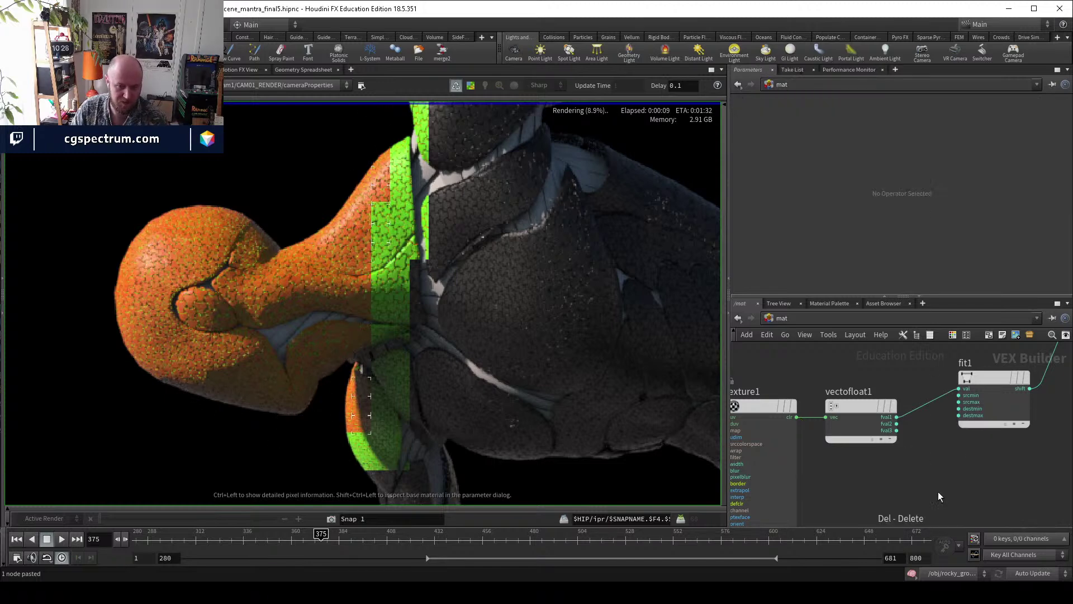
Tune the Fit Range node's source range against the head render, ending at Source Min 0 and Source Max 0.569.
{"action": "middle_click_drag", "start_coordinate": [974, 469], "coordinate": [923, 497]}
{"action": "left_click", "coordinate": [943, 414]}
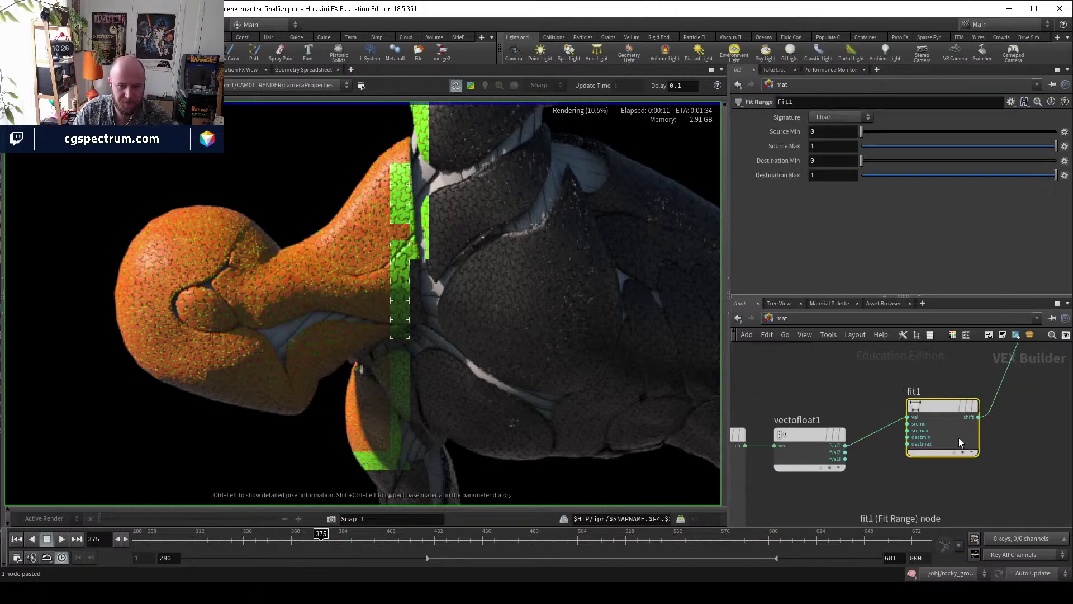
{"action": "middle_click_drag", "start_coordinate": [958, 441], "coordinate": [929, 473]}
{"action": "left_click", "coordinate": [944, 150]}
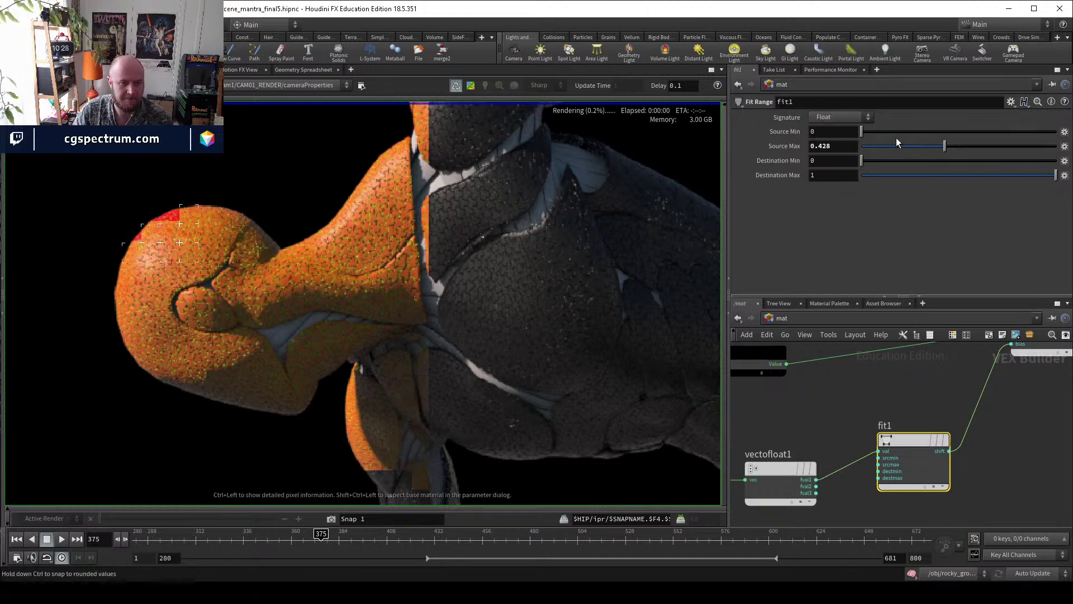
{"action": "left_click_drag", "start_coordinate": [877, 130], "coordinate": [889, 128]}
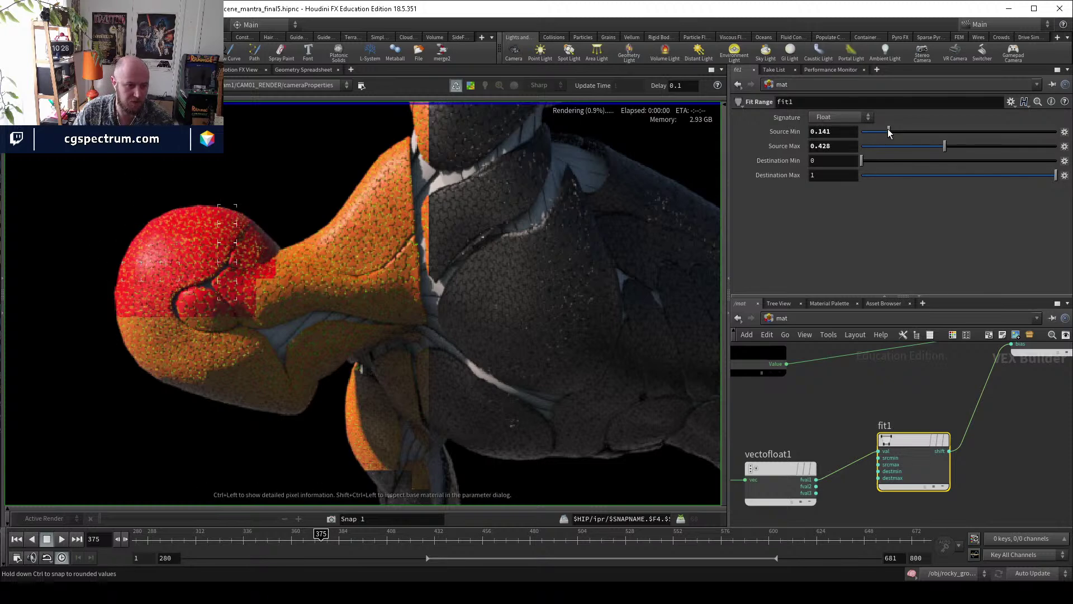
{"action": "left_click_drag", "start_coordinate": [887, 129], "coordinate": [868, 130]}
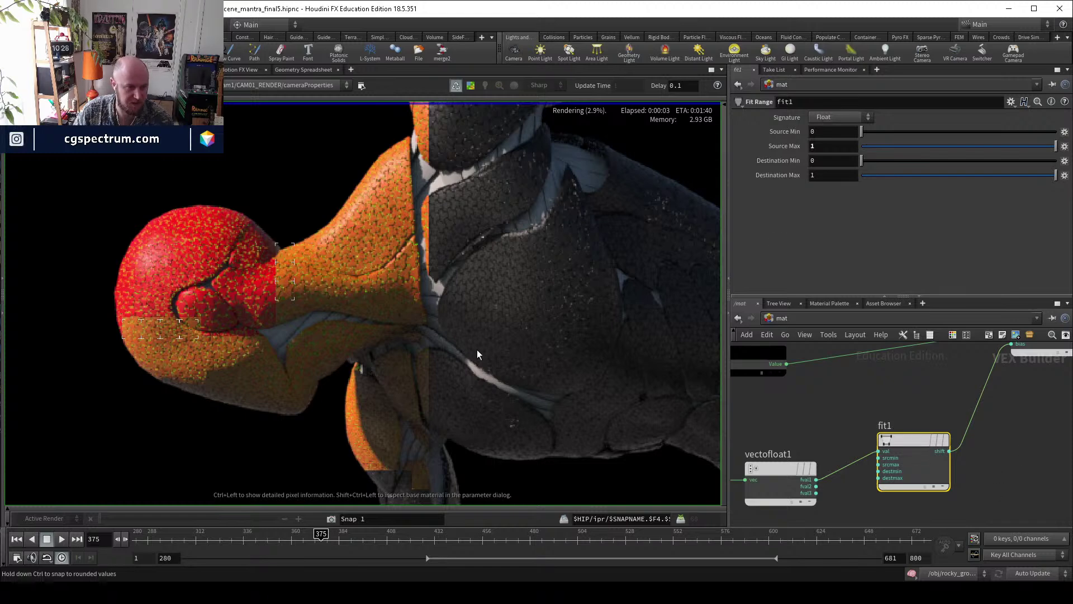
{"action": "scroll", "coordinate": [325, 273], "scroll_direction": "up", "scroll_amount": 3}
{"action": "left_click", "coordinate": [136, 226]}
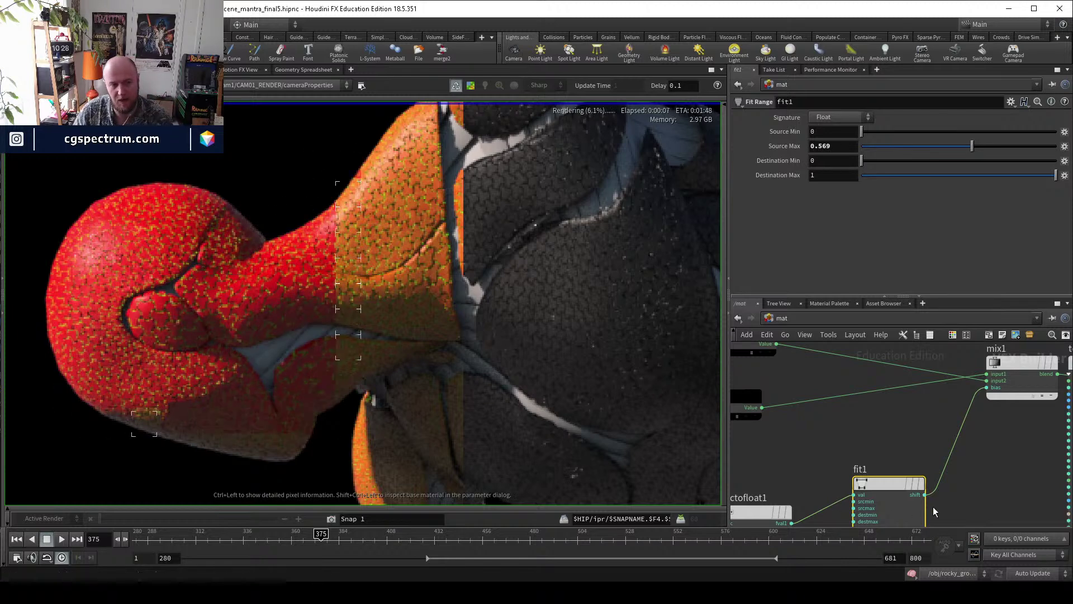
Cut the wire between the Mix node's blend output and the body shader's basecolor input.
{"action": "scroll", "coordinate": [959, 487], "scroll_direction": "down", "scroll_amount": 3}
{"action": "middle_click_drag", "start_coordinate": [959, 486], "coordinate": [952, 525]}
{"action": "scroll", "coordinate": [980, 458], "scroll_direction": "up", "scroll_amount": 2}
{"action": "left_click_drag", "start_coordinate": [975, 447], "coordinate": [922, 446]}
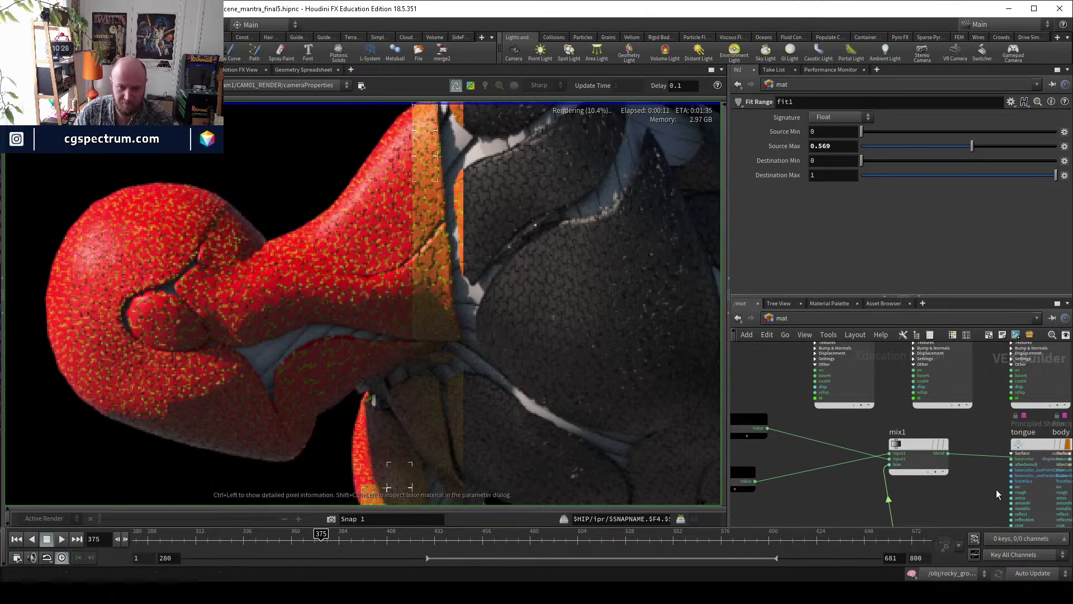
{"action": "scroll", "coordinate": [990, 489], "scroll_direction": "down", "scroll_amount": 2}
{"action": "middle_click_drag", "start_coordinate": [955, 507], "coordinate": [975, 491]}
{"action": "key", "text": "y"}
{"action": "left_click_drag", "start_coordinate": [1001, 437], "coordinate": [998, 476]}
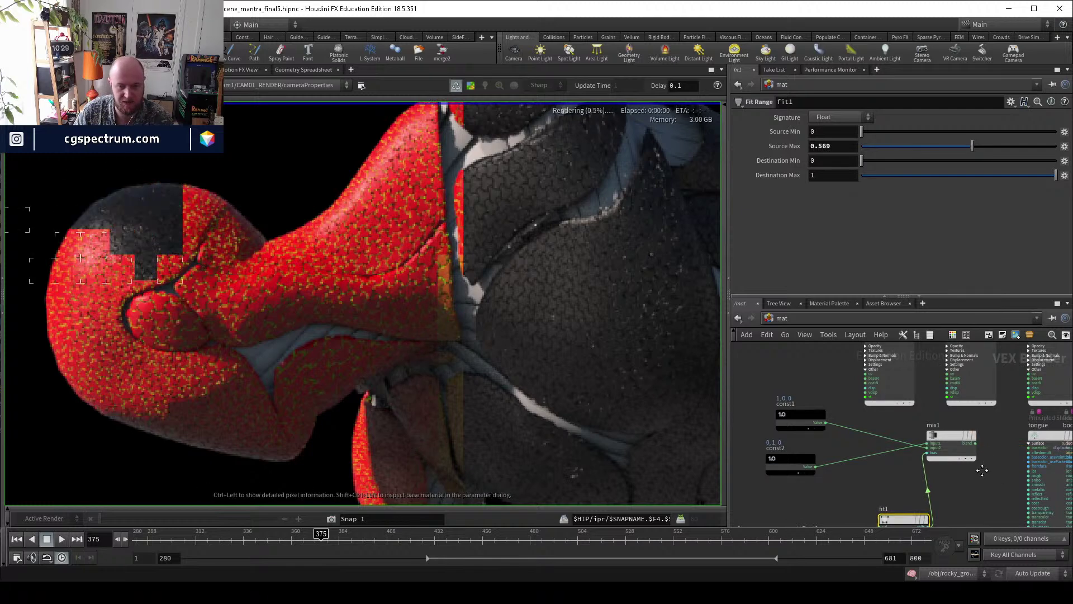
Set the green Constant node's color to cyan (0, 1, 1).
{"action": "middle_click_drag", "start_coordinate": [982, 469], "coordinate": [985, 485]}
{"action": "left_click_drag", "start_coordinate": [954, 450], "coordinate": [953, 461]}
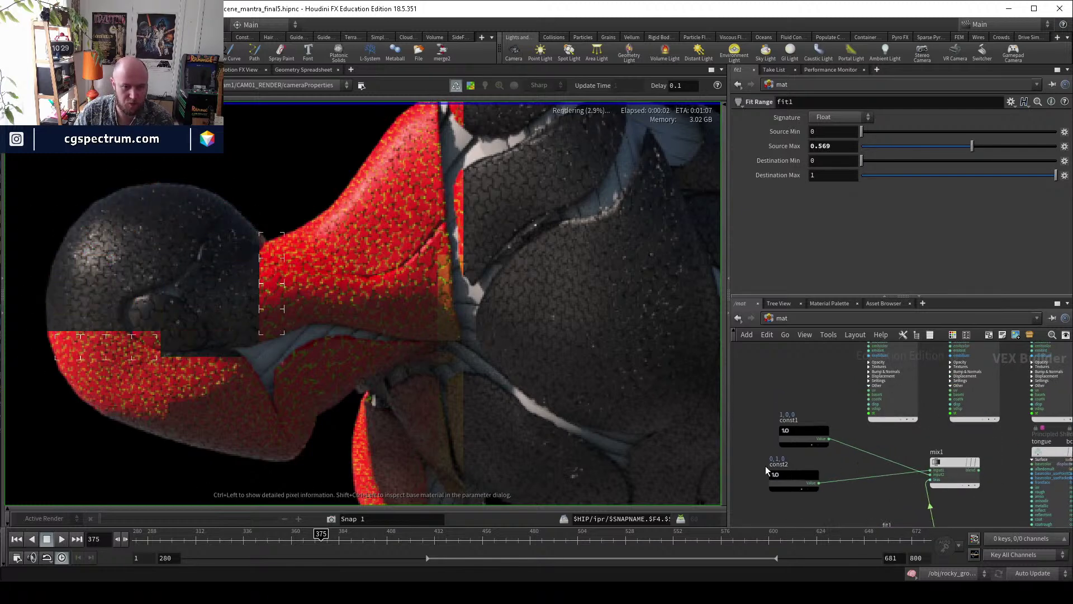
{"action": "scroll", "coordinate": [766, 465], "scroll_direction": "up", "scroll_amount": 4}
{"action": "left_click", "coordinate": [791, 481]}
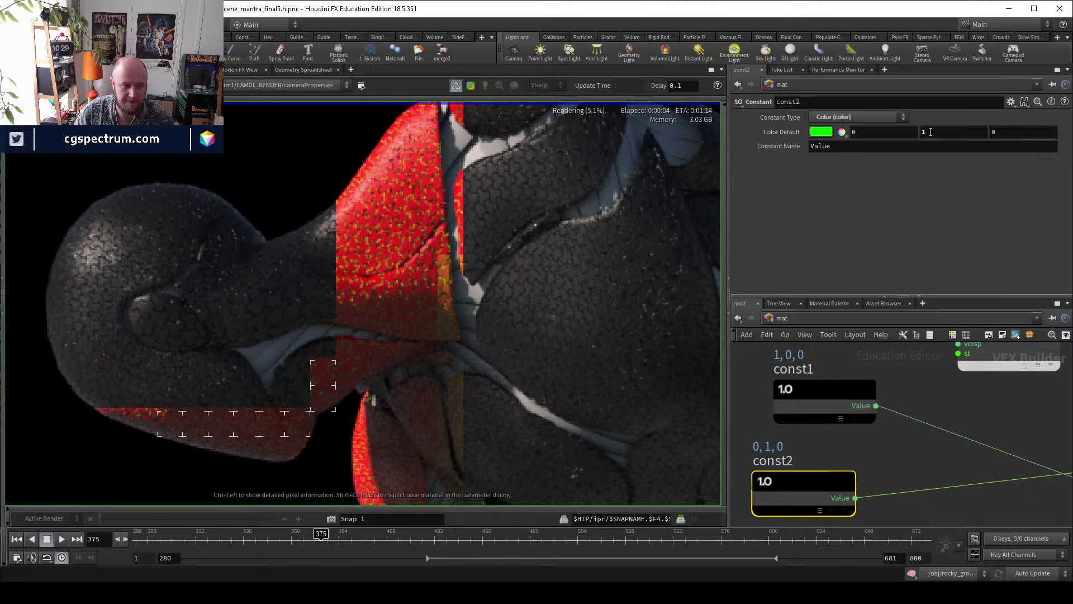
{"action": "double_click", "coordinate": [932, 132]}
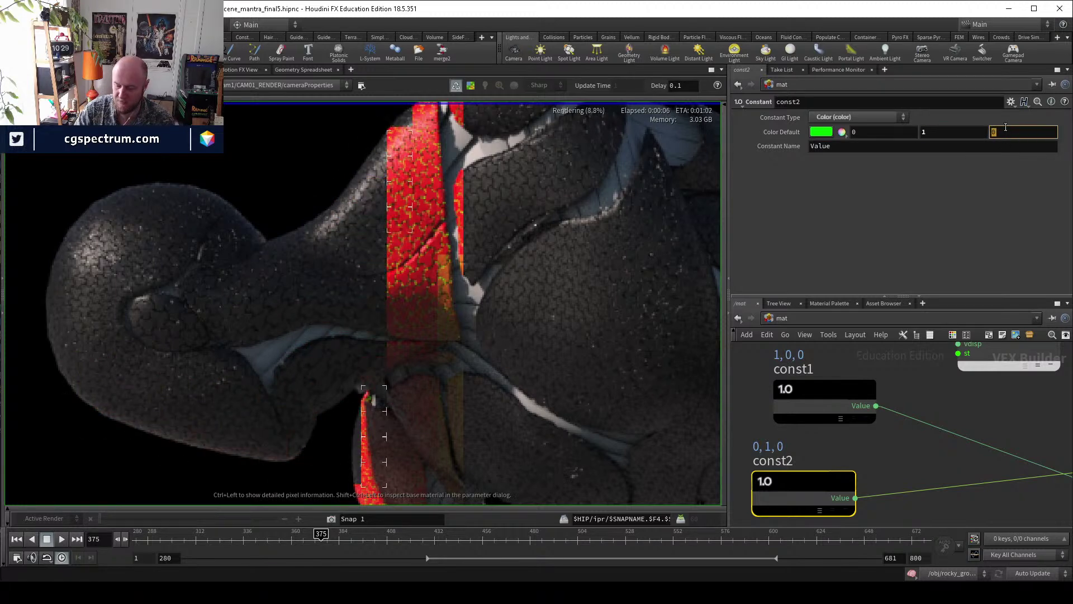
{"action": "type", "text": "1"}
{"action": "key", "text": "Return"}
Set the red Constant node's color to black (0, 0, 0).
{"action": "left_click", "coordinate": [829, 386]}
{"action": "double_click", "coordinate": [877, 132]}
{"action": "type", "text": "0"}
{"action": "key", "text": "Return"}
Try to connect the Mix node's blend output to emitcolor on the overlapping body and tongue shaders.
{"action": "scroll", "coordinate": [914, 416], "scroll_direction": "down", "scroll_amount": 3}
{"action": "middle_click_drag", "start_coordinate": [1062, 439], "coordinate": [871, 398]}
{"action": "scroll", "coordinate": [871, 398], "scroll_direction": "up", "scroll_amount": 3}
{"action": "left_click", "coordinate": [882, 412]}
{"action": "scroll", "coordinate": [909, 470], "scroll_direction": "down", "scroll_amount": 4}
{"action": "scroll", "coordinate": [923, 491], "scroll_direction": "up", "scroll_amount": 5}
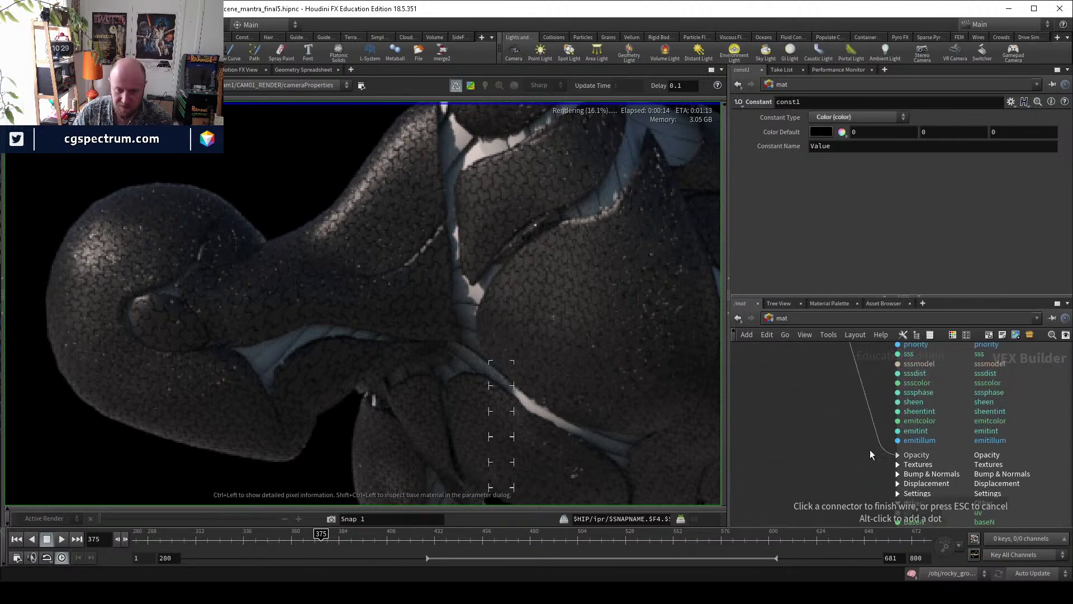
{"action": "left_click", "coordinate": [904, 425]}
{"action": "scroll", "coordinate": [849, 458], "scroll_direction": "down", "scroll_amount": 5}
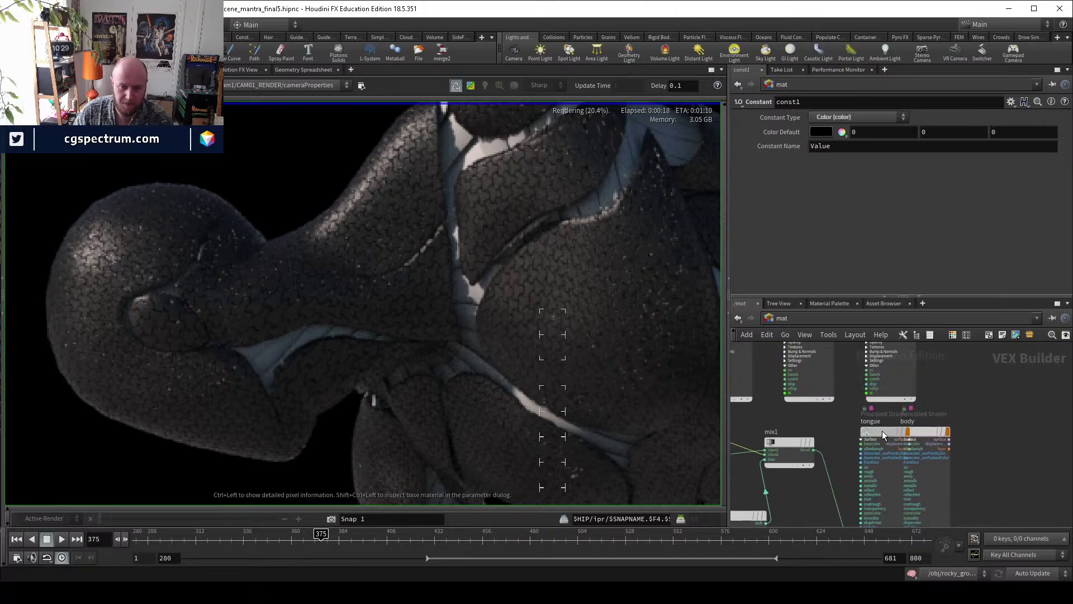
Move the tongue shader node clear of the body shader so that the two no longer overlap.
{"action": "scroll", "coordinate": [951, 503], "scroll_direction": "down", "scroll_amount": 5}
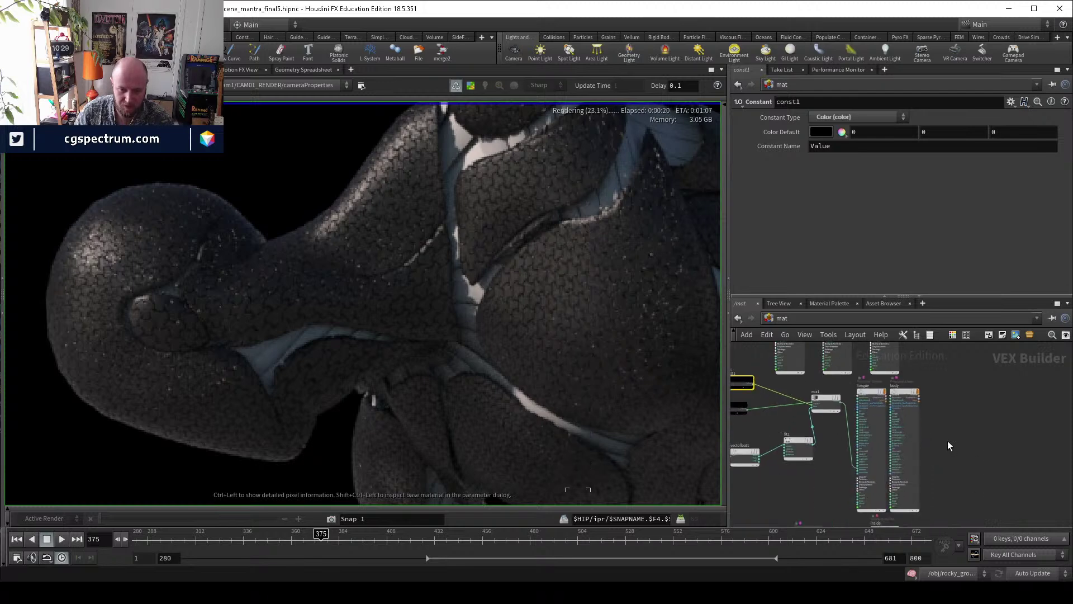
{"action": "scroll", "coordinate": [948, 440], "scroll_direction": "down", "scroll_amount": 1}
{"action": "left_click_drag", "start_coordinate": [884, 401], "coordinate": [954, 408]}
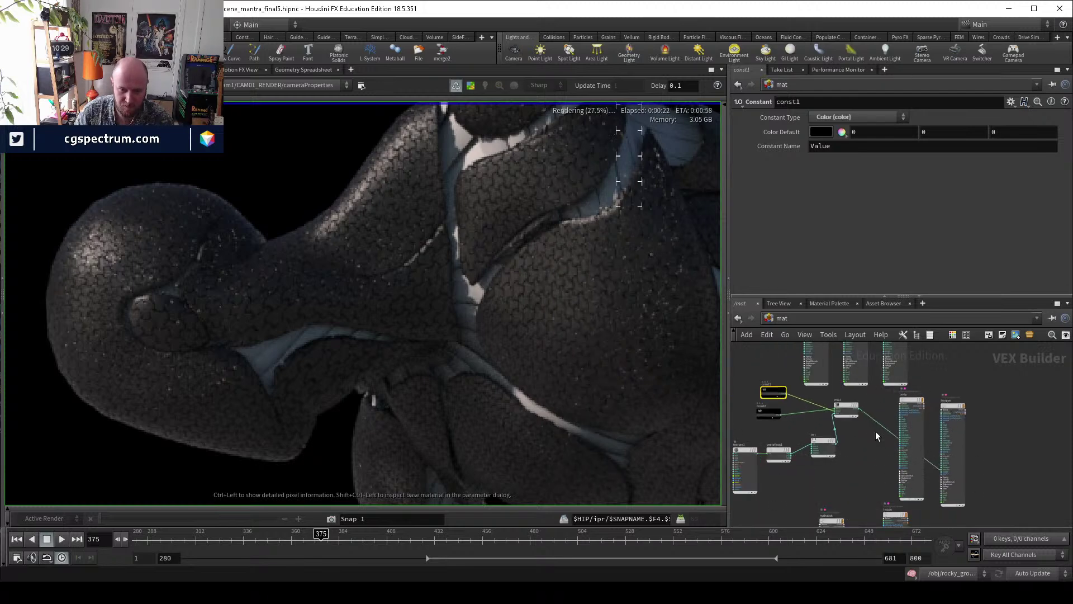
Connect the Mix node's blend output to the body shader's emitcolor input.
{"action": "scroll", "coordinate": [894, 413], "scroll_direction": "up", "scroll_amount": 5}
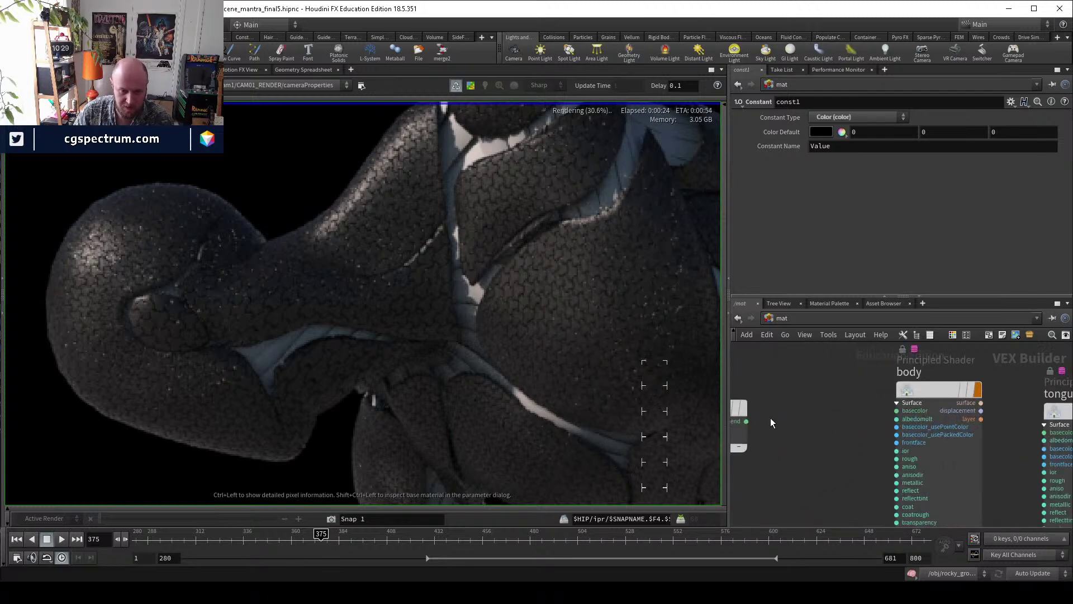
{"action": "scroll", "coordinate": [806, 371], "scroll_direction": "down", "scroll_amount": 3}
{"action": "scroll", "coordinate": [823, 447], "scroll_direction": "up", "scroll_amount": 4}
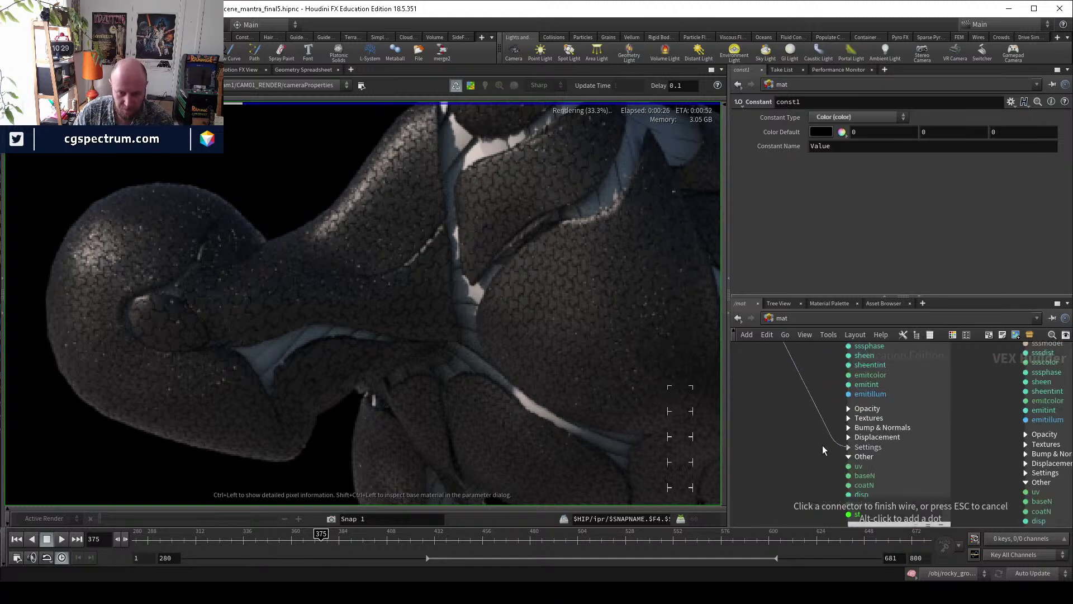
{"action": "left_click", "coordinate": [841, 375]}
{"action": "scroll", "coordinate": [800, 448], "scroll_direction": "down", "scroll_amount": 4}
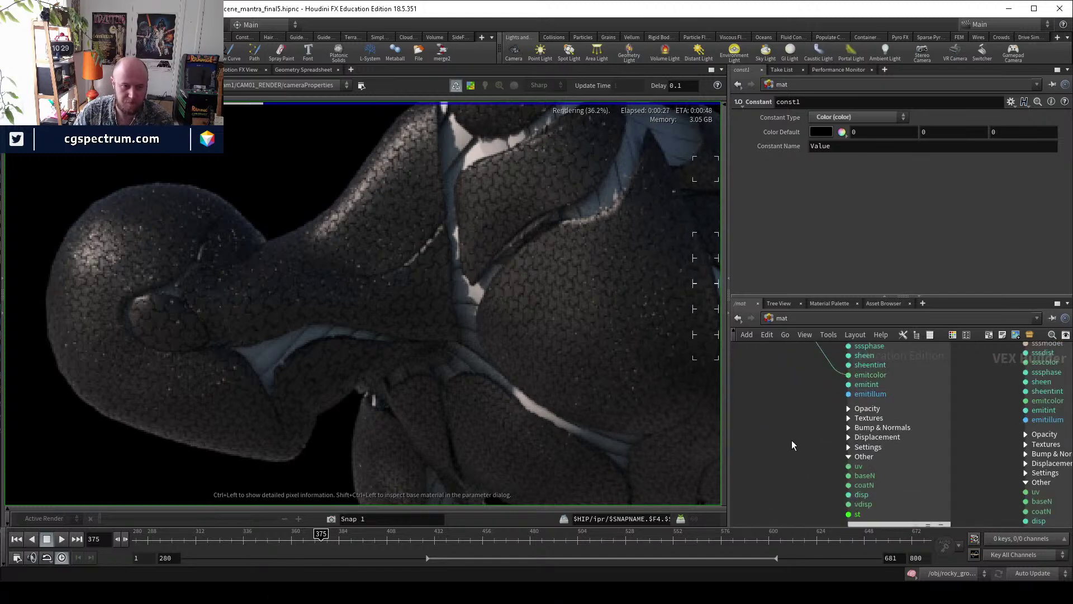
Open the body shader's Emission settings and examine the emission pattern on the head and neck in the render.
{"action": "scroll", "coordinate": [785, 465], "scroll_direction": "up", "scroll_amount": 3}
{"action": "scroll", "coordinate": [828, 479], "scroll_direction": "up", "scroll_amount": 1}
{"action": "left_click", "coordinate": [840, 443]}
{"action": "scroll", "coordinate": [870, 180], "scroll_direction": "up", "scroll_amount": 4}
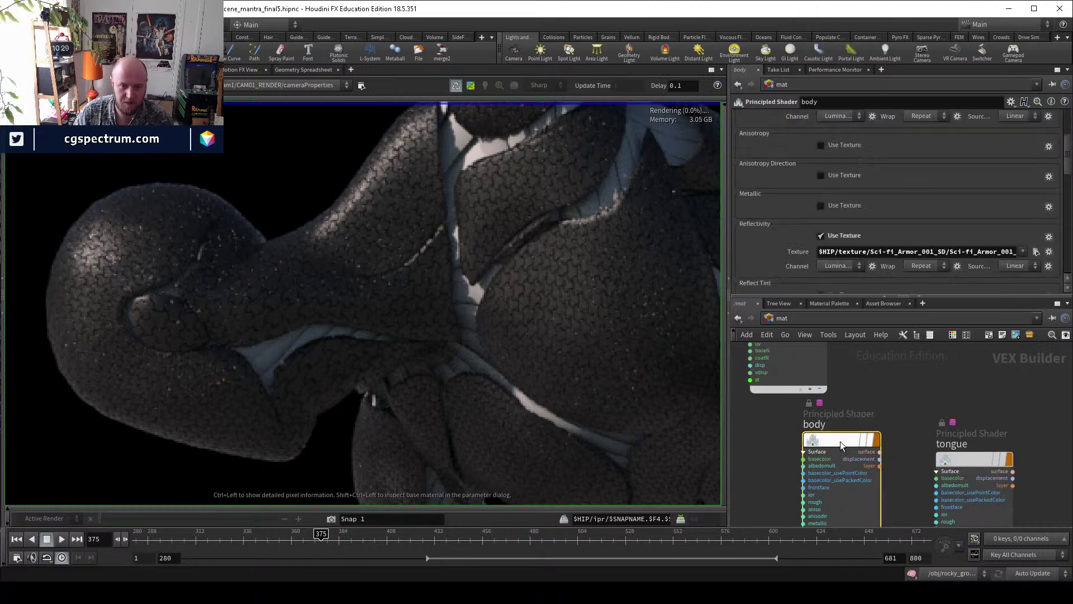
{"action": "left_click", "coordinate": [949, 118]}
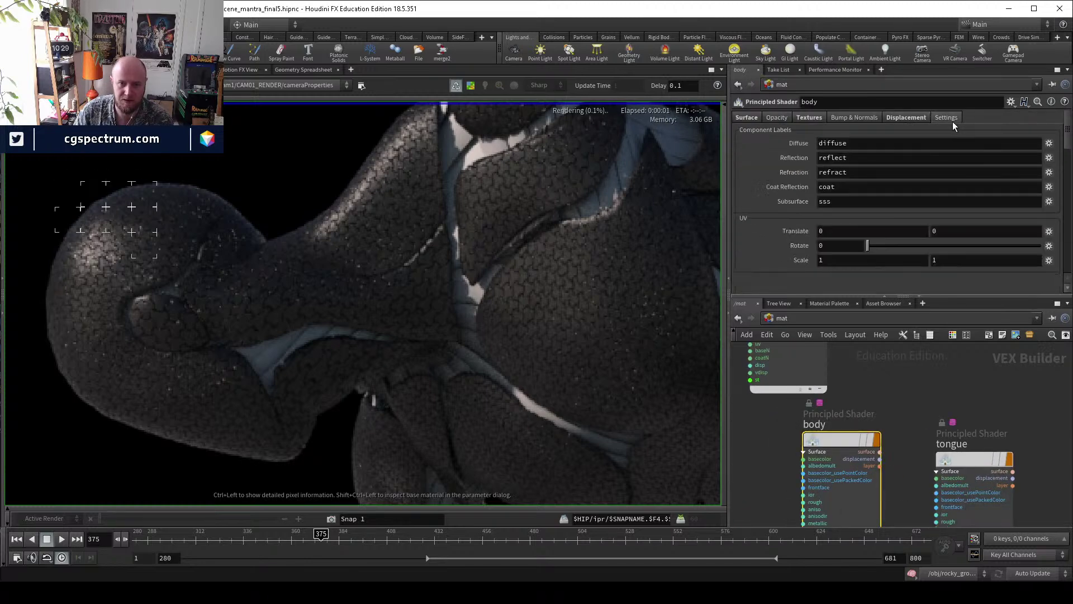
{"action": "left_click", "coordinate": [814, 118]}
{"action": "left_click", "coordinate": [744, 119]}
{"action": "scroll", "coordinate": [769, 203], "scroll_direction": "down", "scroll_amount": 10}
{"action": "scroll", "coordinate": [776, 233], "scroll_direction": "down", "scroll_amount": 3}
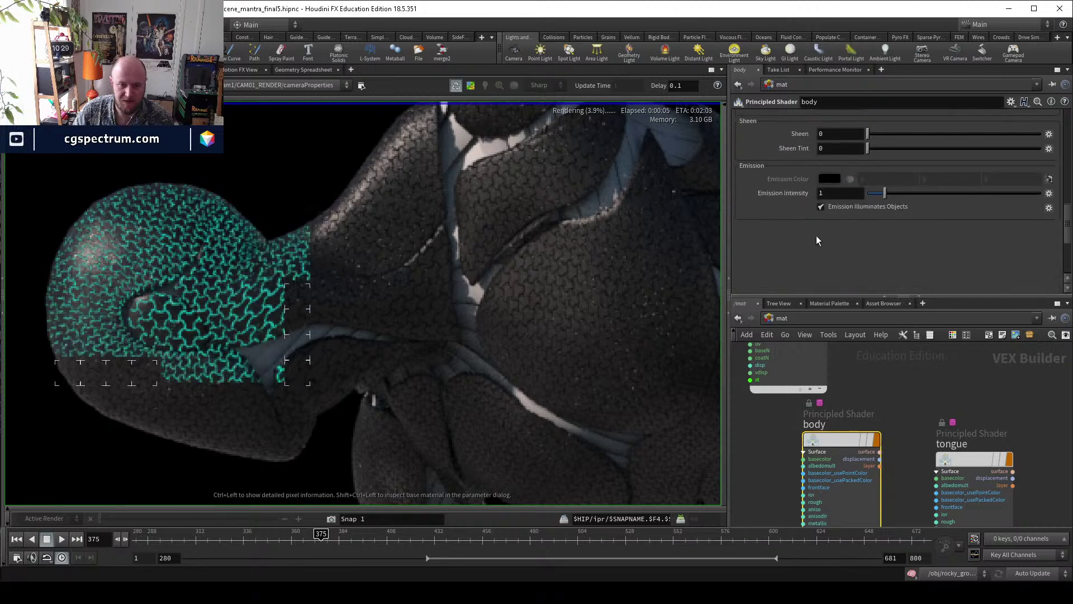
{"action": "middle_click_drag", "start_coordinate": [276, 391], "coordinate": [356, 369]}
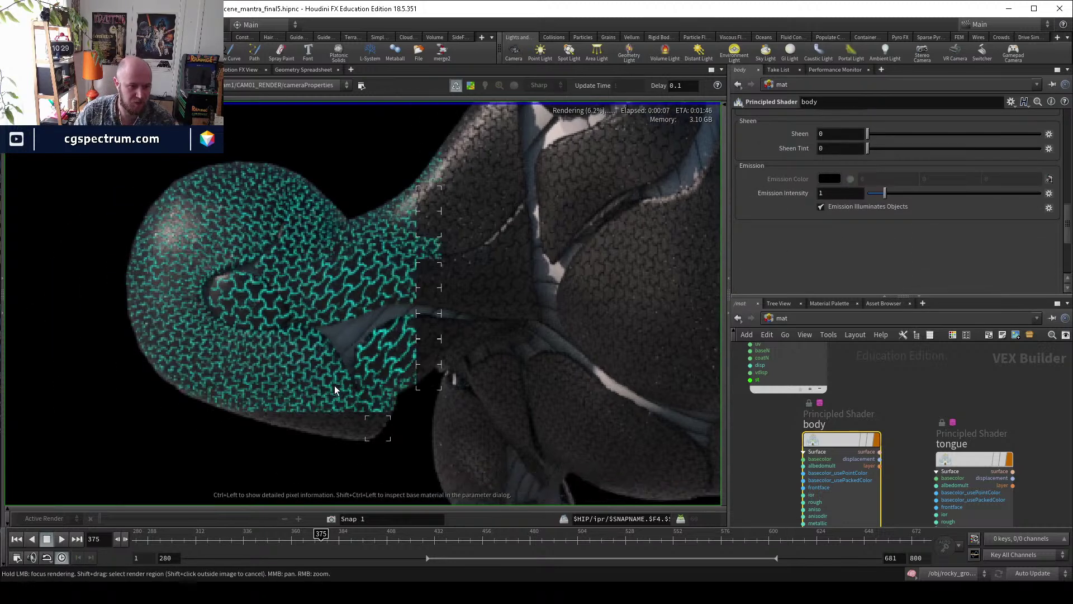
{"action": "scroll", "coordinate": [353, 404], "scroll_direction": "down", "scroll_amount": 1}
{"action": "scroll", "coordinate": [417, 315], "scroll_direction": "down", "scroll_amount": 1}
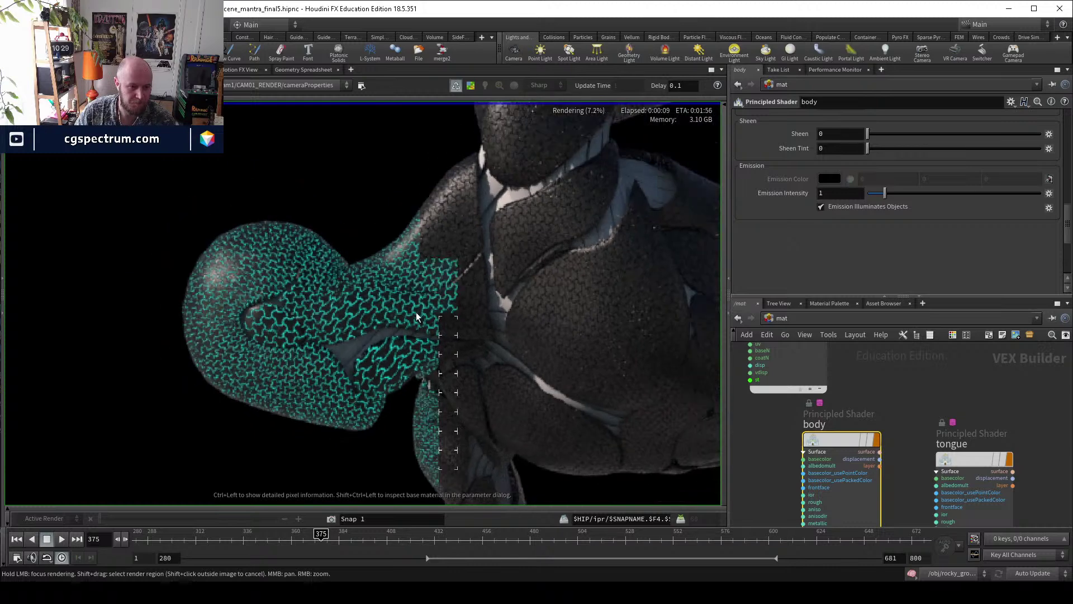
Examine the emission pattern across the cyborg's torso in the render and open the fit1 node's range settings.
{"action": "scroll", "coordinate": [472, 274], "scroll_direction": "down", "scroll_amount": 1}
{"action": "middle_click_drag", "start_coordinate": [542, 321], "coordinate": [468, 324]}
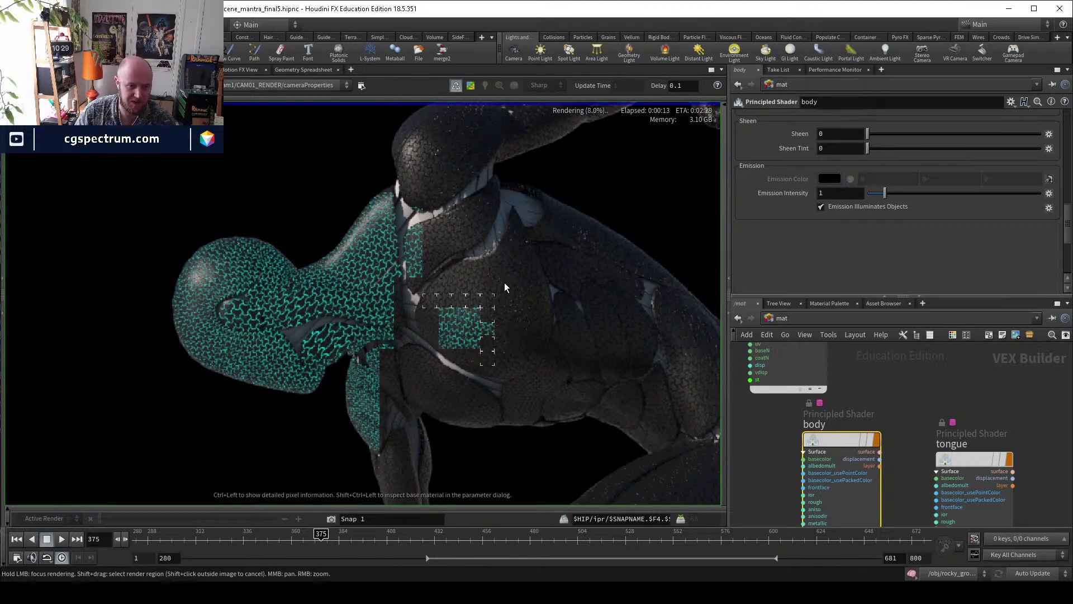
{"action": "scroll", "coordinate": [505, 283], "scroll_direction": "down", "scroll_amount": 1}
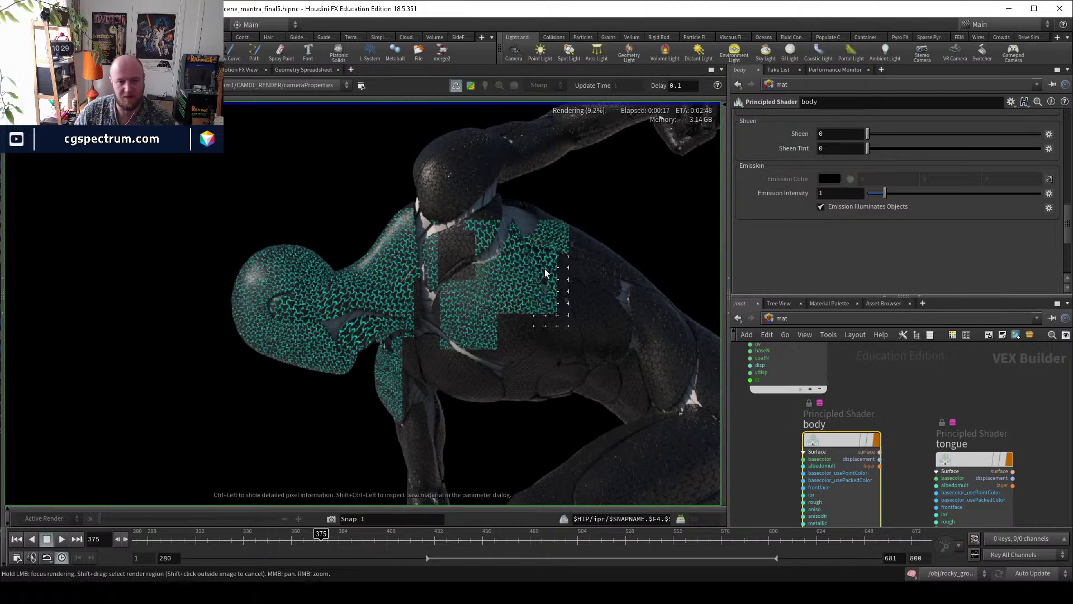
{"action": "scroll", "coordinate": [856, 460], "scroll_direction": "down", "scroll_amount": 2}
{"action": "middle_click_drag", "start_coordinate": [773, 484], "coordinate": [959, 438]}
{"action": "middle_click_drag", "start_coordinate": [841, 462], "coordinate": [1007, 382]}
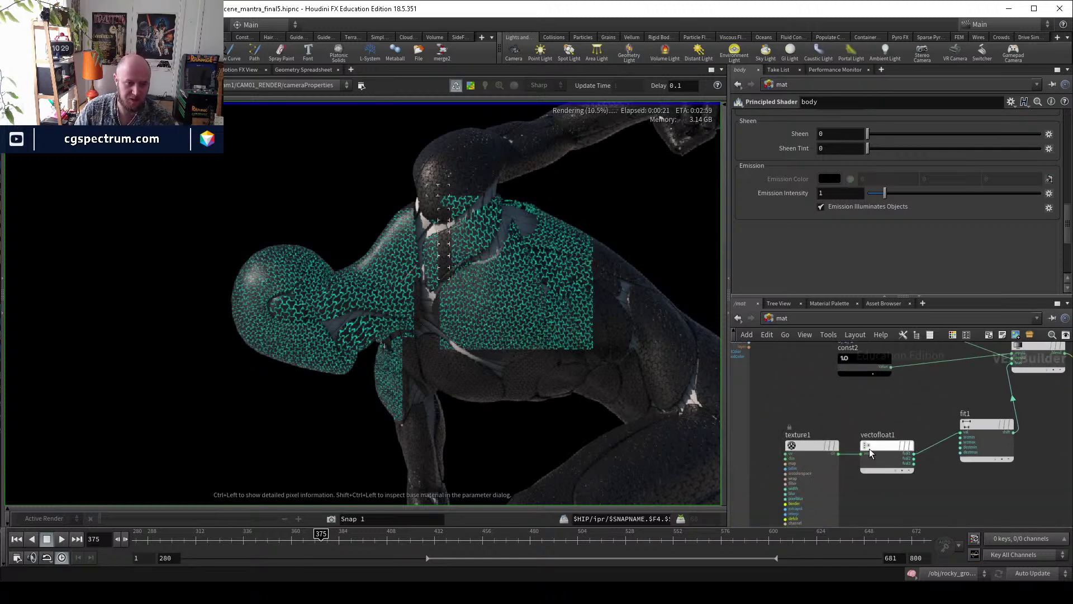
{"action": "scroll", "coordinate": [870, 448], "scroll_direction": "up", "scroll_amount": 2}
{"action": "left_click", "coordinate": [896, 445]}
{"action": "middle_click_drag", "start_coordinate": [1037, 419], "coordinate": [930, 429]}
{"action": "left_click", "coordinate": [931, 426]}
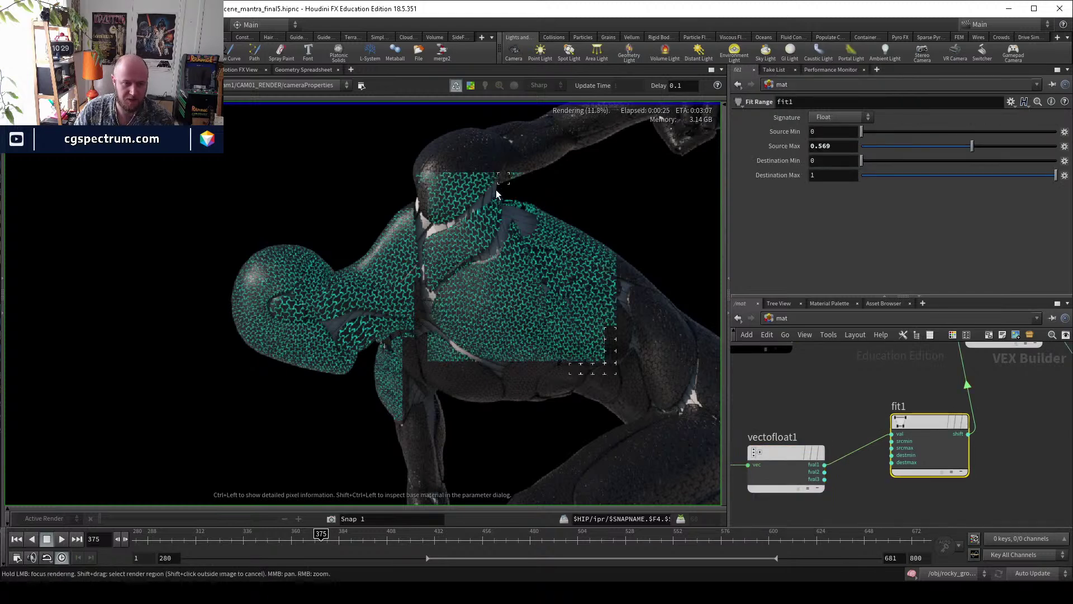
{"action": "scroll", "coordinate": [641, 387], "scroll_direction": "down", "scroll_amount": 1}
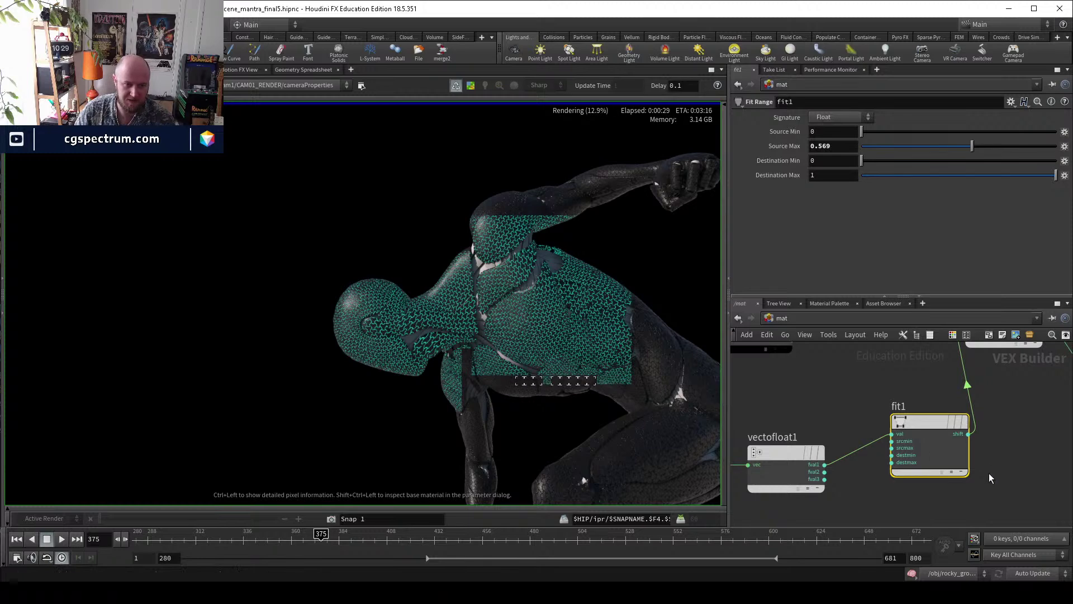
Reroute the mix1 node's blend output from the body shader's emitcolor input to its basecolor input.
{"action": "middle_click_drag", "start_coordinate": [1023, 449], "coordinate": [853, 489]}
{"action": "scroll", "coordinate": [827, 410], "scroll_direction": "down", "scroll_amount": 3}
{"action": "scroll", "coordinate": [876, 433], "scroll_direction": "up", "scroll_amount": 3}
{"action": "scroll", "coordinate": [853, 490], "scroll_direction": "down", "scroll_amount": 3}
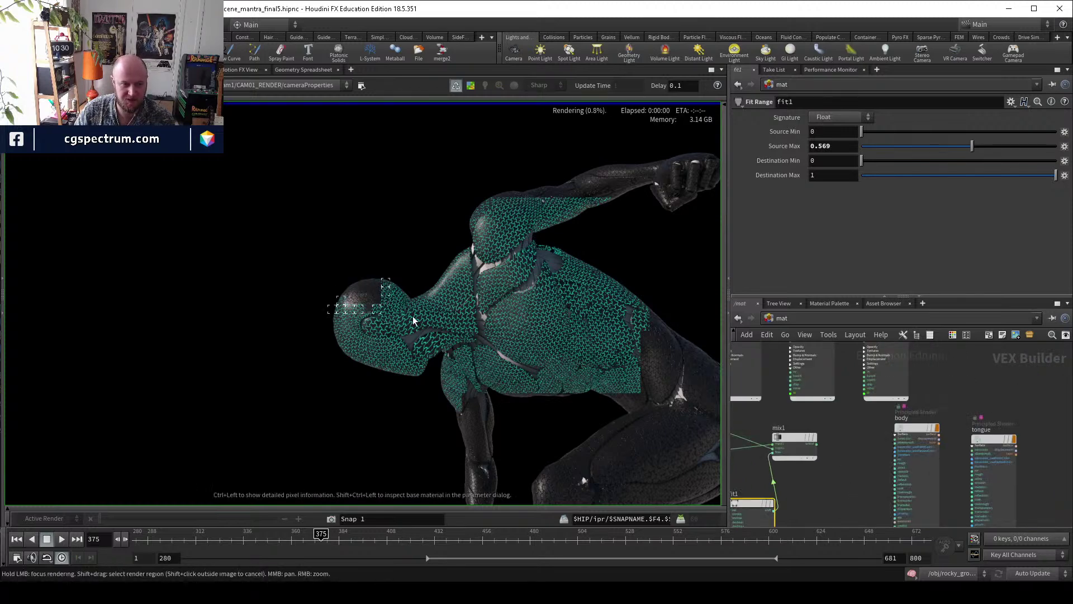
{"action": "scroll", "coordinate": [397, 320], "scroll_direction": "up", "scroll_amount": 5}
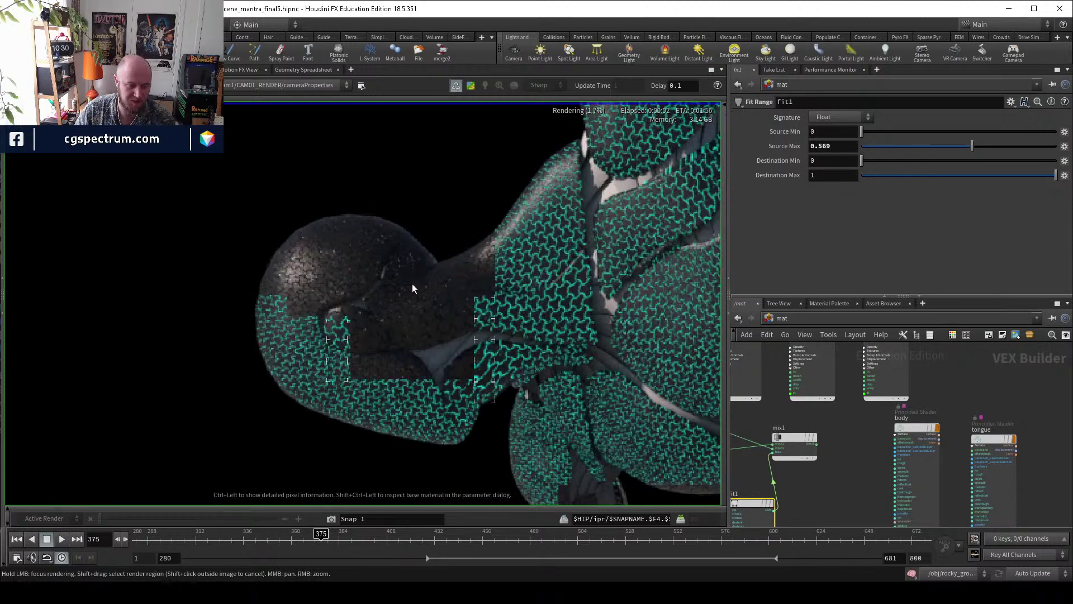
{"action": "middle_click_drag", "start_coordinate": [867, 458], "coordinate": [880, 444]}
{"action": "scroll", "coordinate": [909, 424], "scroll_direction": "up", "scroll_amount": 4}
{"action": "left_click", "coordinate": [899, 435]}
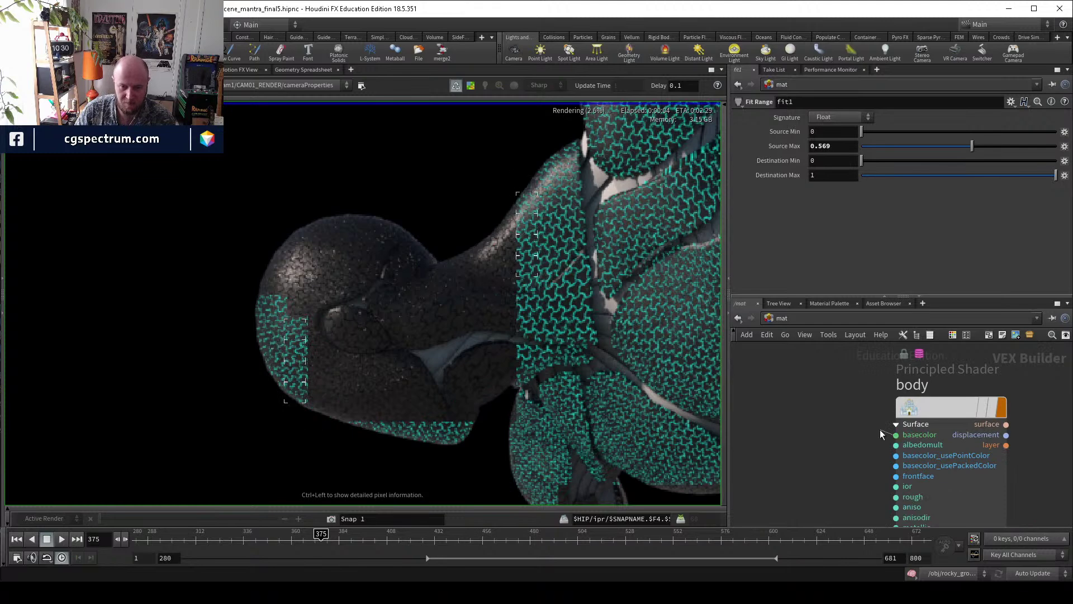
{"action": "middle_click_drag", "start_coordinate": [738, 427], "coordinate": [848, 433]}
{"action": "left_click", "coordinate": [848, 437]}
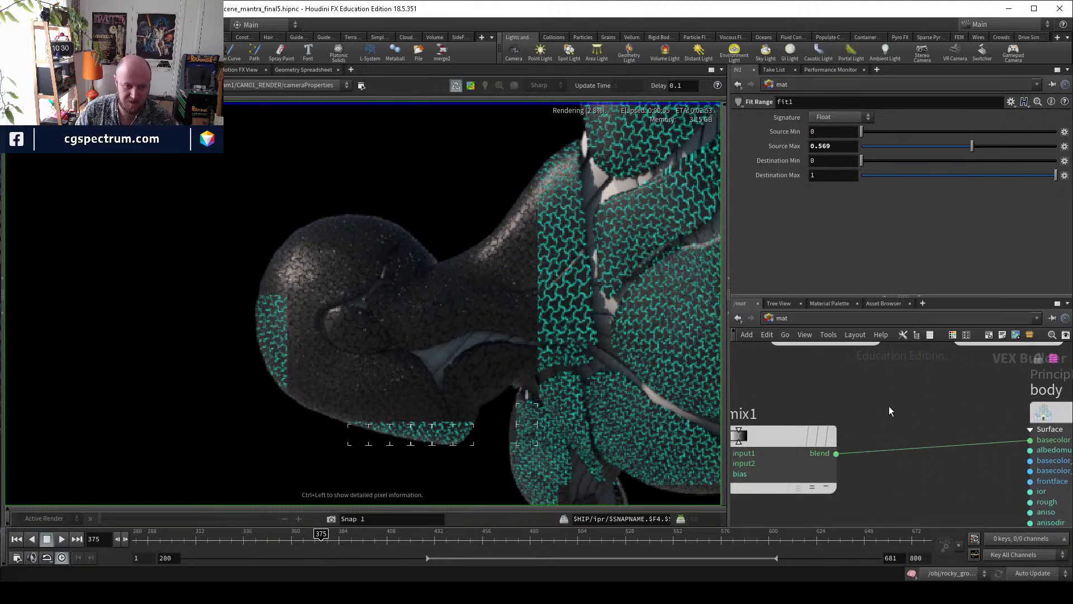
Mute const2's cyan to a grey-cyan with a saturation of 0.157 and a value of 0.281.
{"action": "scroll", "coordinate": [796, 390], "scroll_direction": "down", "scroll_amount": 3}
{"action": "middle_click_drag", "start_coordinate": [805, 385], "coordinate": [942, 389]}
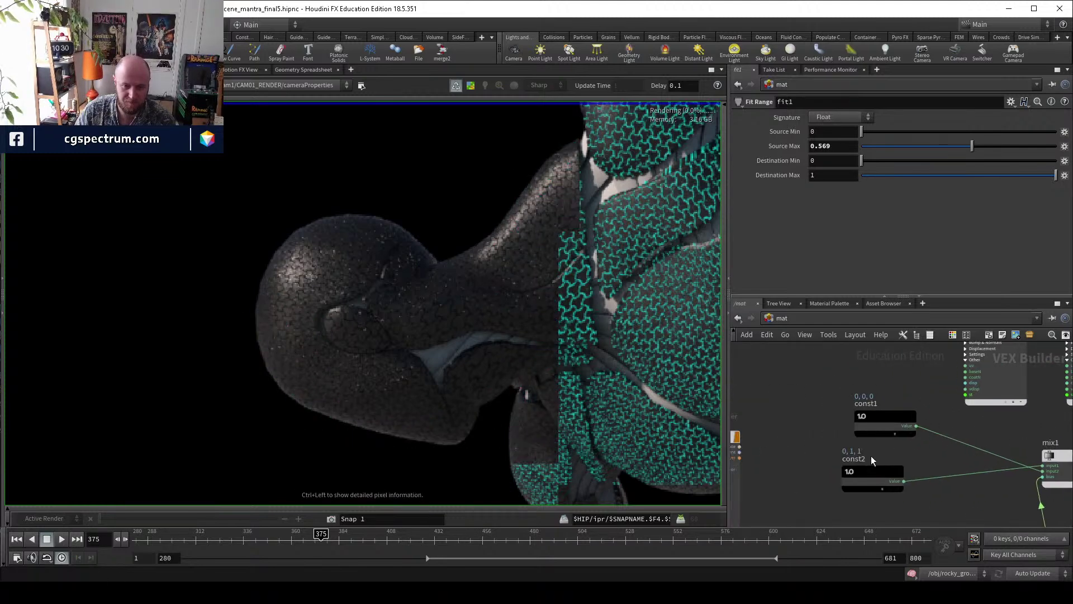
{"action": "left_click", "coordinate": [874, 470]}
{"action": "left_click", "coordinate": [885, 413]}
{"action": "left_click", "coordinate": [871, 470]}
{"action": "middle_click_drag", "start_coordinate": [928, 467], "coordinate": [871, 460]}
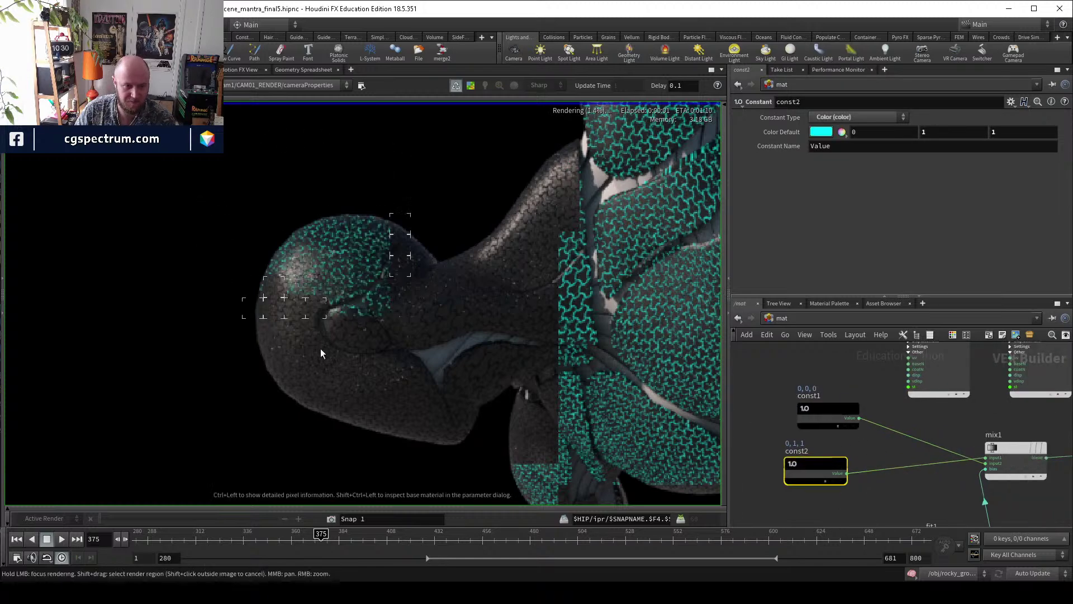
{"action": "left_click", "coordinate": [821, 132]}
{"action": "left_click_drag", "start_coordinate": [857, 144], "coordinate": [1018, 146]}
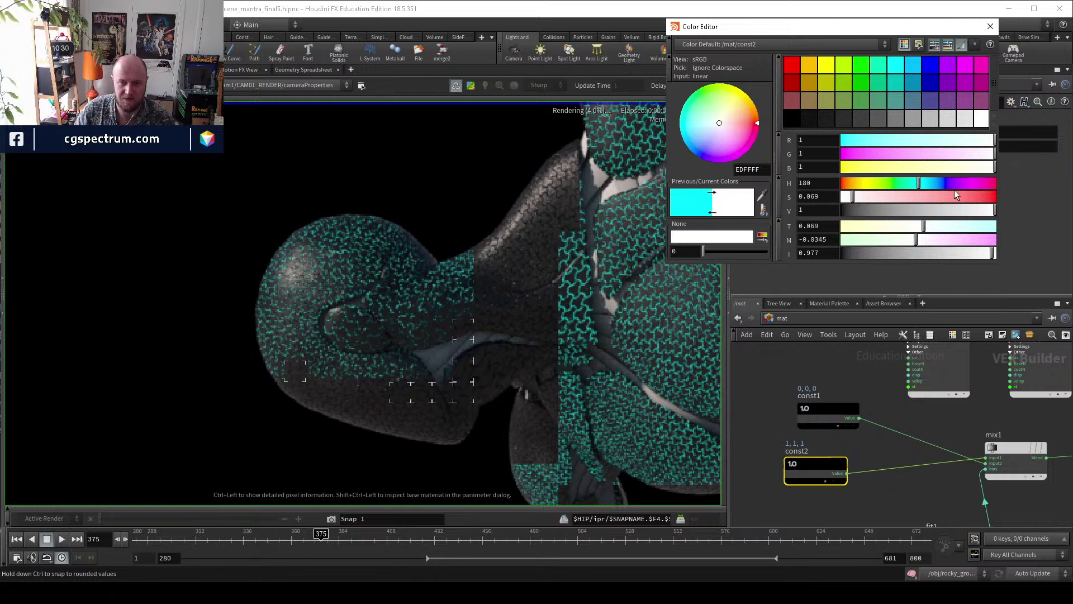
{"action": "left_click", "coordinate": [934, 211]}
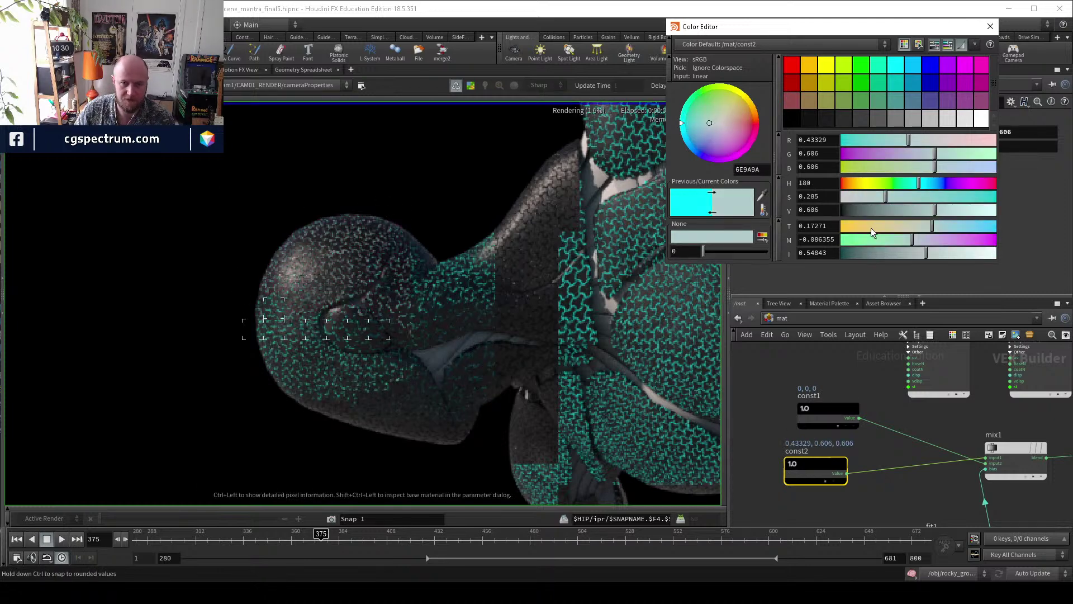
{"action": "left_click", "coordinate": [885, 213]}
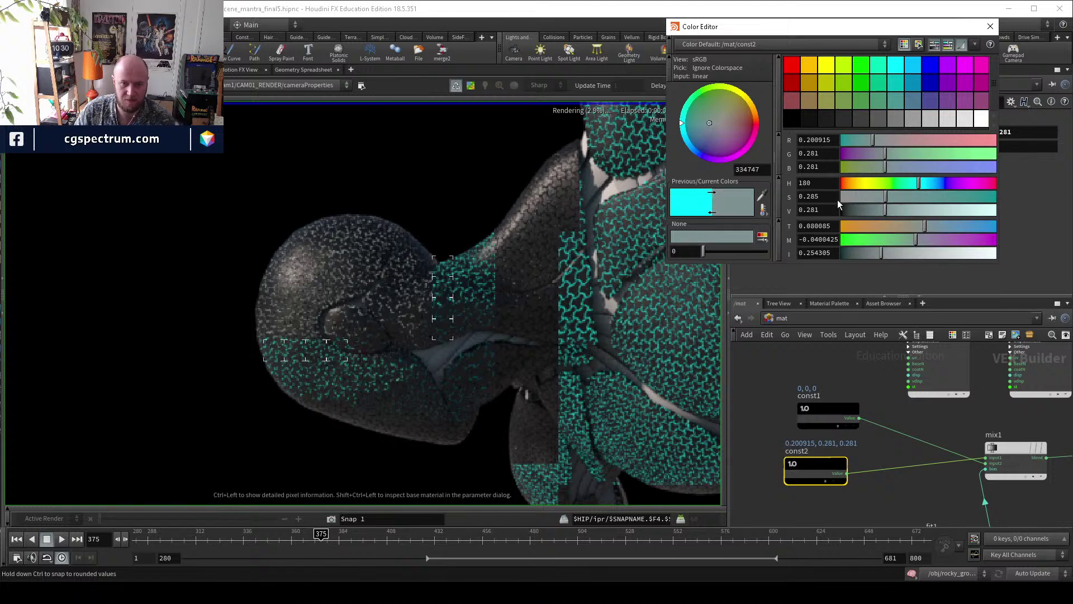
{"action": "left_click_drag", "start_coordinate": [848, 195], "coordinate": [867, 199]}
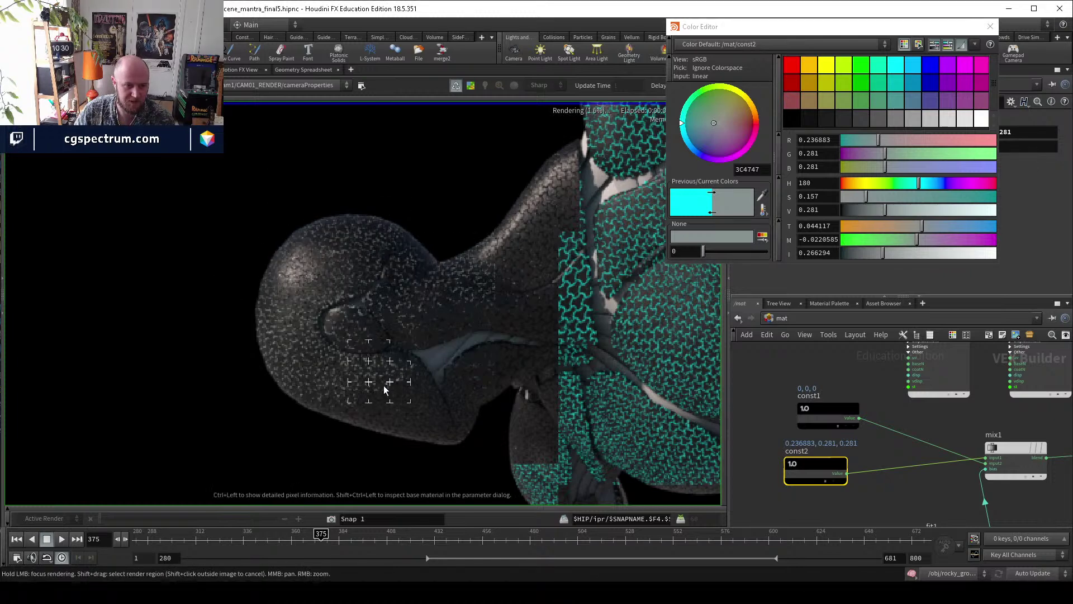
Darken const2's color to a value of 0.036 and close the color editor.
{"action": "middle_click_drag", "start_coordinate": [515, 413], "coordinate": [347, 391]}
{"action": "left_click_drag", "start_coordinate": [467, 386], "coordinate": [510, 307]}
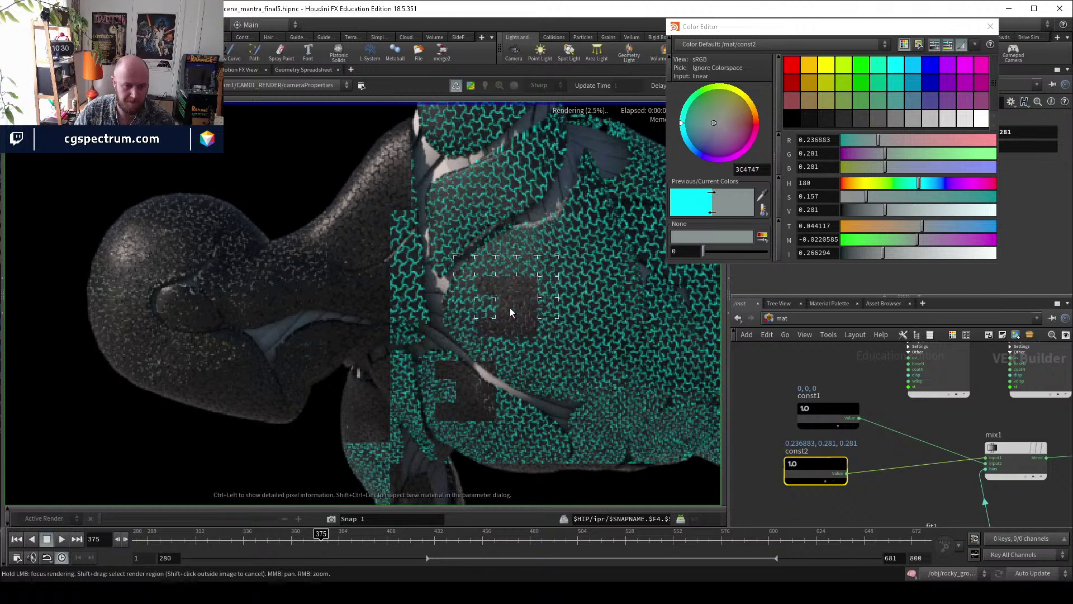
{"action": "left_click", "coordinate": [854, 211]}
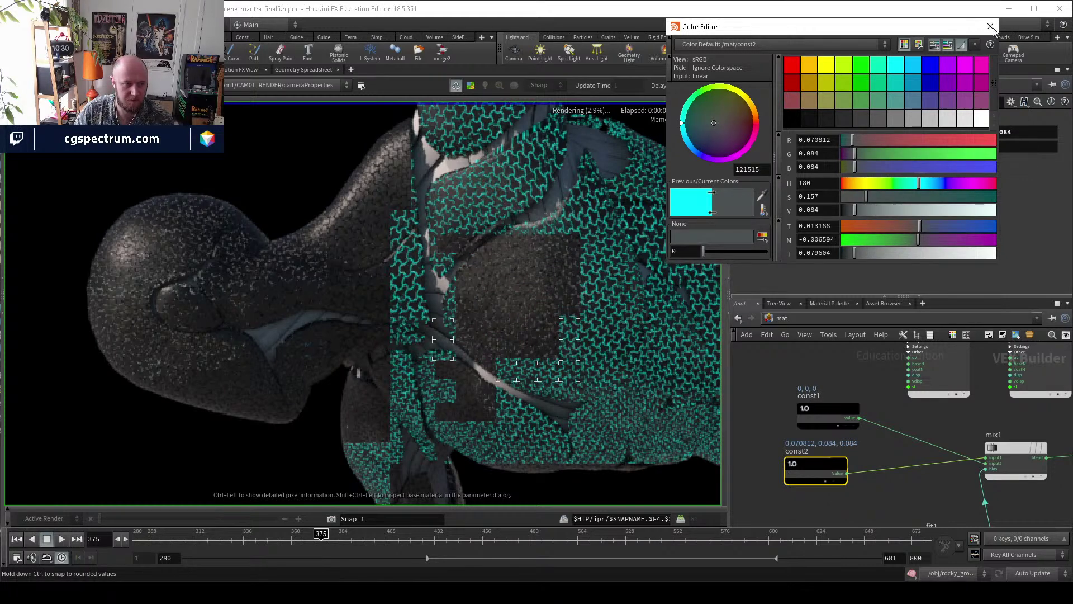
{"action": "left_click", "coordinate": [847, 210]}
{"action": "left_click_drag", "start_coordinate": [222, 276], "coordinate": [365, 214]}
{"action": "left_click_drag", "start_coordinate": [457, 307], "coordinate": [462, 314]}
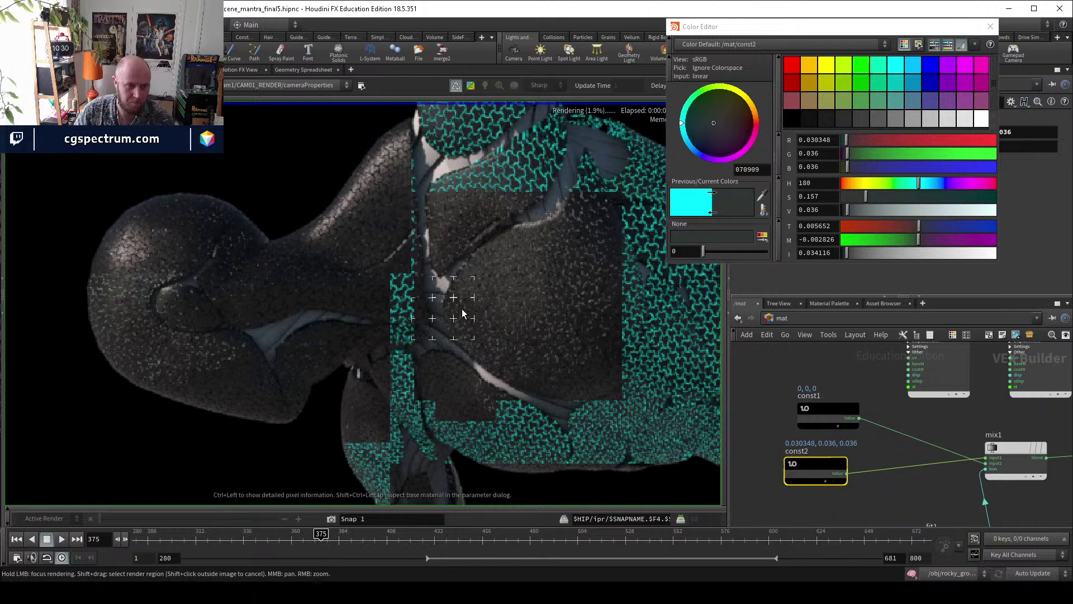
{"action": "left_click", "coordinate": [990, 26]}
Examine the darkened armor pattern on the torso, thigh and head in the render.
{"action": "scroll", "coordinate": [859, 416], "scroll_direction": "down", "scroll_amount": 3}
{"action": "scroll", "coordinate": [385, 344], "scroll_direction": "down", "scroll_amount": 1}
{"action": "middle_click_drag", "start_coordinate": [477, 394], "coordinate": [377, 325]}
{"action": "middle_click_drag", "start_coordinate": [535, 429], "coordinate": [471, 302]}
{"action": "left_click", "coordinate": [524, 351]}
{"action": "scroll", "coordinate": [484, 361], "scroll_direction": "up", "scroll_amount": 5}
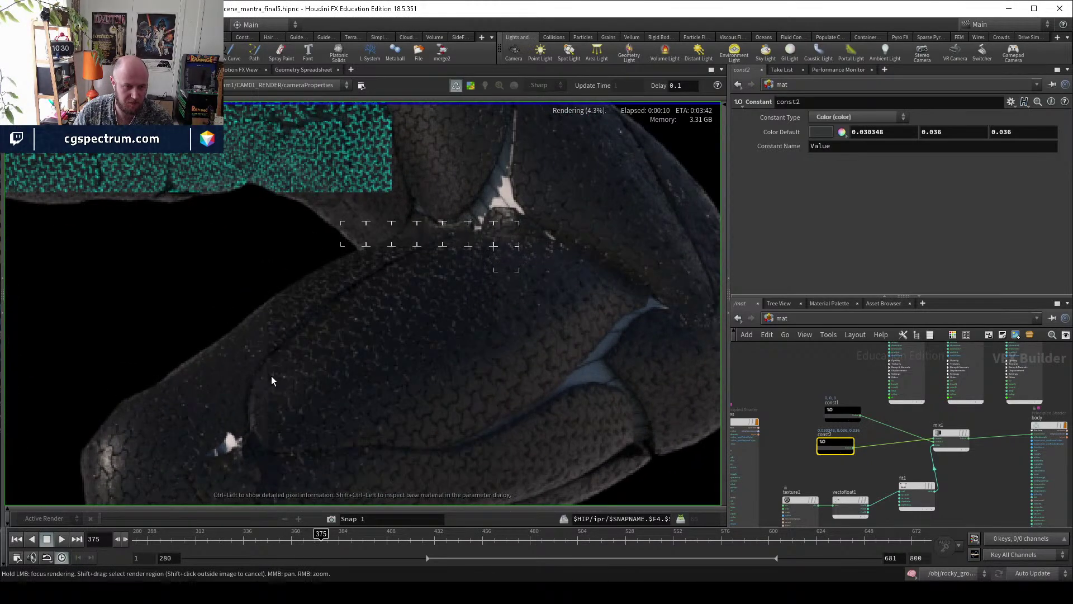
{"action": "scroll", "coordinate": [271, 375], "scroll_direction": "down", "scroll_amount": 1}
{"action": "scroll", "coordinate": [286, 360], "scroll_direction": "down", "scroll_amount": 4}
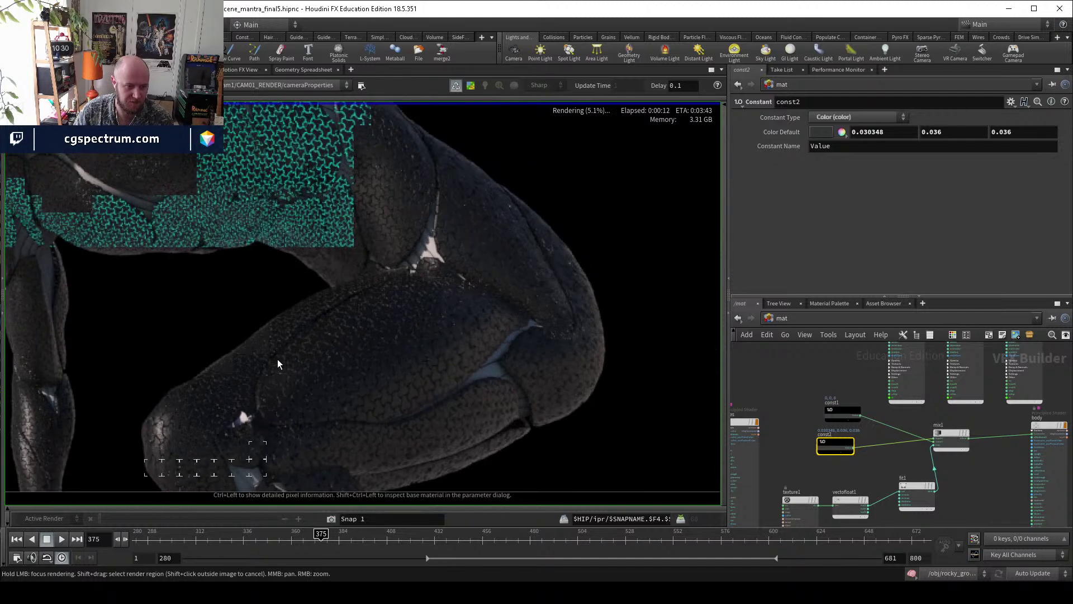
{"action": "middle_click_drag", "start_coordinate": [347, 290], "coordinate": [325, 324]}
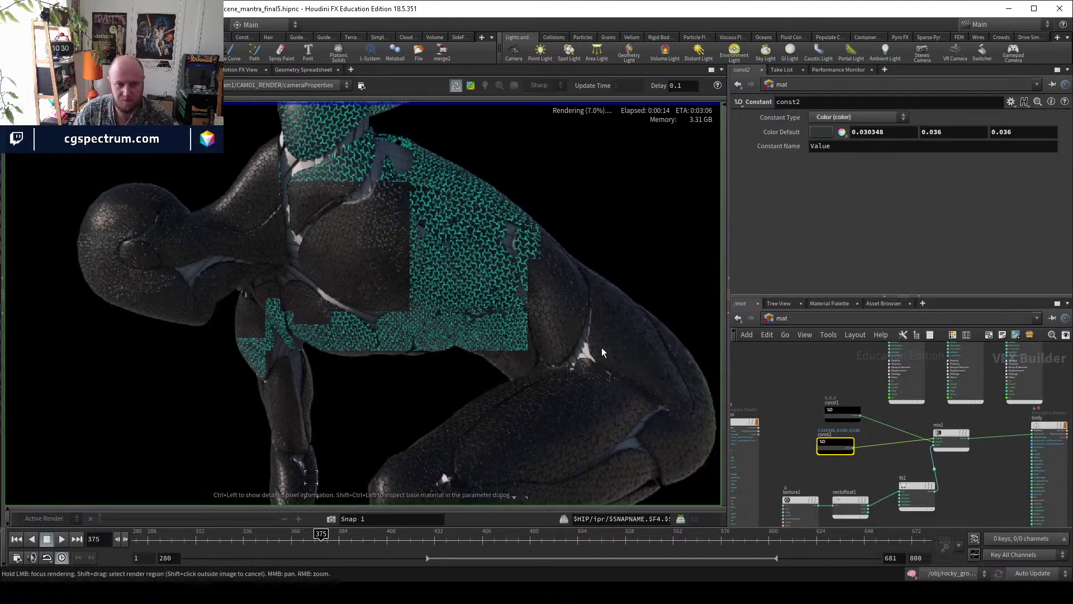
Open the cyborg geometry network and display the blast2 node's inner body framed in the scene view.
{"action": "left_click", "coordinate": [786, 334]}
{"action": "left_click", "coordinate": [805, 367]}
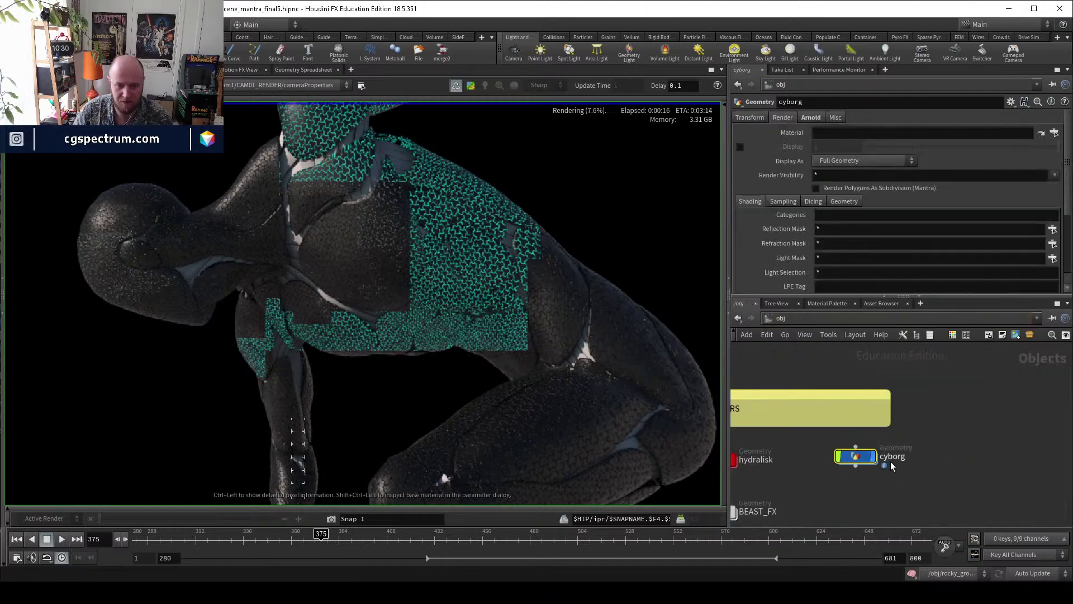
{"action": "double_click", "coordinate": [864, 458]}
{"action": "scroll", "coordinate": [947, 436], "scroll_direction": "up", "scroll_amount": 6}
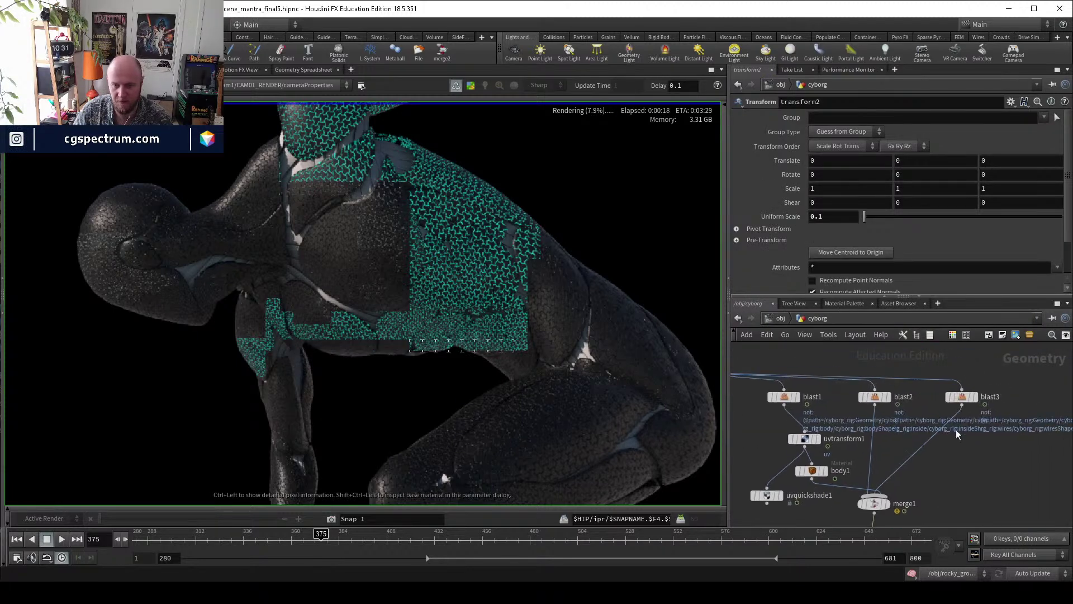
{"action": "left_click_drag", "start_coordinate": [956, 388], "coordinate": [1000, 395]}
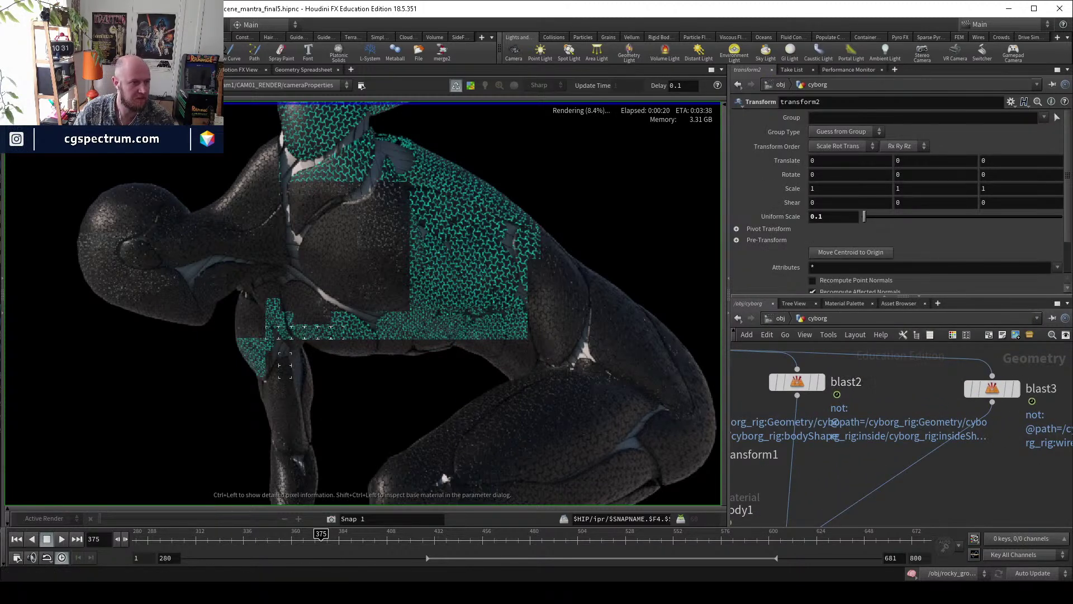
{"action": "left_click", "coordinate": [26, 70]}
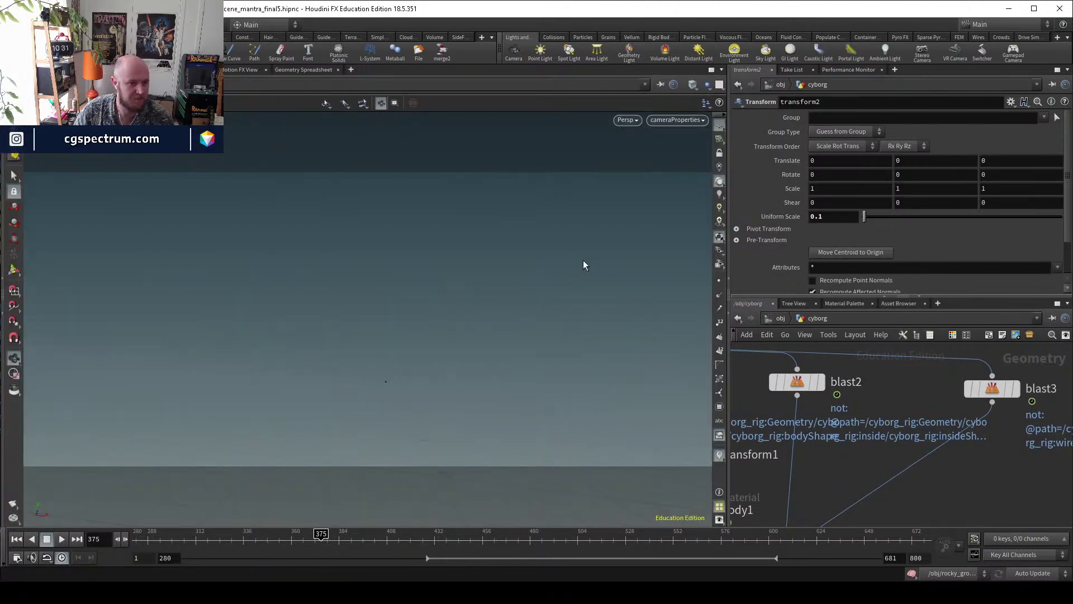
{"action": "left_click", "coordinate": [823, 387]}
{"action": "key", "text": "g"}
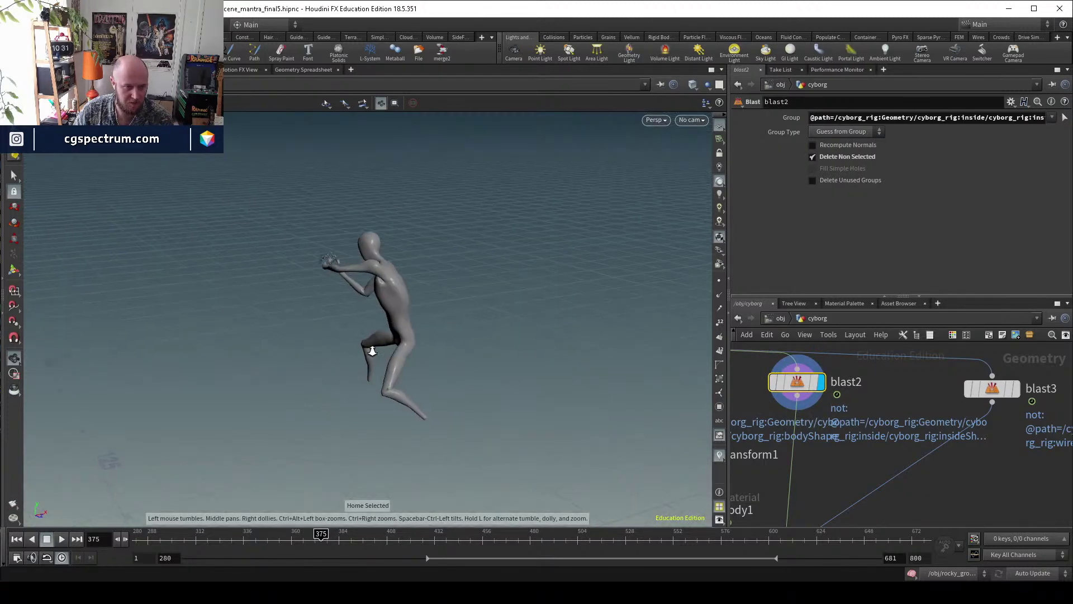
{"action": "left_click_drag", "start_coordinate": [390, 358], "coordinate": [570, 344]}
Add a Material node and insert it on the connection between blast2 and merge1.
{"action": "middle_click_drag", "start_coordinate": [1009, 469], "coordinate": [901, 491]}
{"action": "left_click", "coordinate": [903, 410]}
{"action": "left_click_drag", "start_coordinate": [670, 341], "coordinate": [794, 336]}
{"action": "middle_click_drag", "start_coordinate": [818, 469], "coordinate": [910, 436]}
{"action": "left_click", "coordinate": [799, 391]}
{"action": "scroll", "coordinate": [895, 470], "scroll_direction": "down", "scroll_amount": 3}
{"action": "left_click_drag", "start_coordinate": [963, 378], "coordinate": [981, 378]}
{"action": "key", "text": "Tab"}
{"action": "type", "text": "mate"}
{"action": "key", "text": "Return"}
{"action": "left_click", "coordinate": [884, 418]}
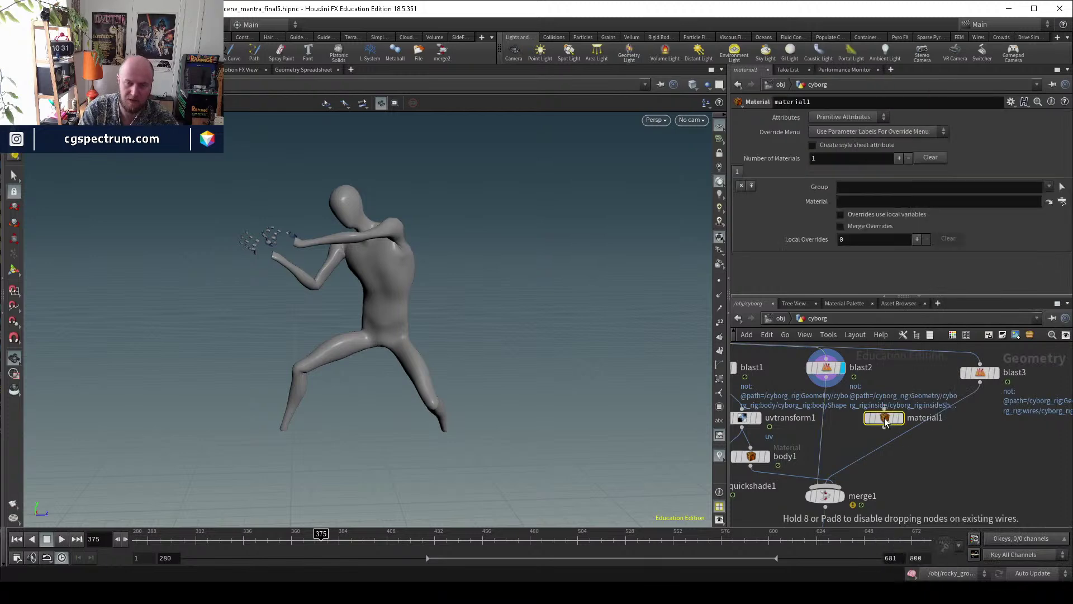
{"action": "left_click_drag", "start_coordinate": [884, 417], "coordinate": [826, 426]}
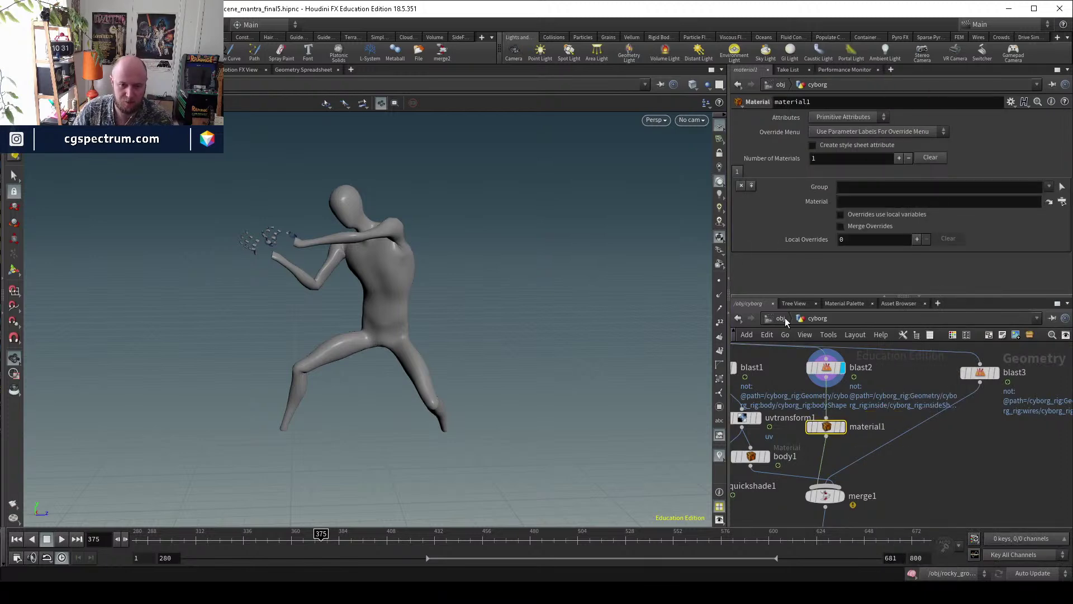
Return to the mat network and add a Principled Shader in the empty space below the texture nodes.
{"action": "left_click", "coordinate": [786, 318]}
{"action": "left_click", "coordinate": [804, 364]}
{"action": "scroll", "coordinate": [785, 461], "scroll_direction": "down", "scroll_amount": 3}
{"action": "middle_click_drag", "start_coordinate": [870, 506], "coordinate": [863, 462]}
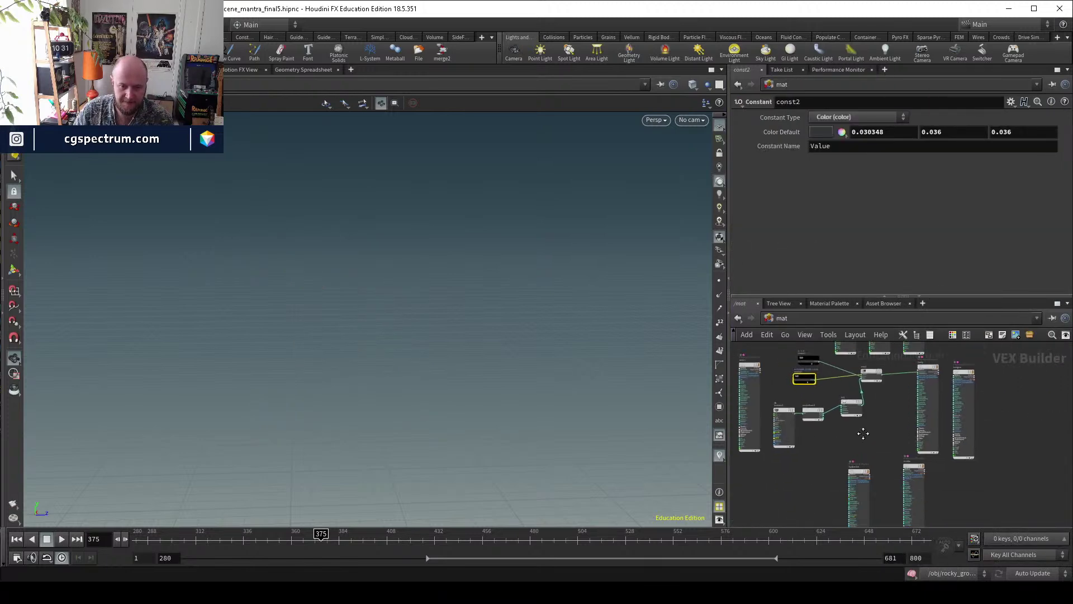
{"action": "scroll", "coordinate": [850, 447], "scroll_direction": "up", "scroll_amount": 2}
{"action": "key", "text": "Tab"}
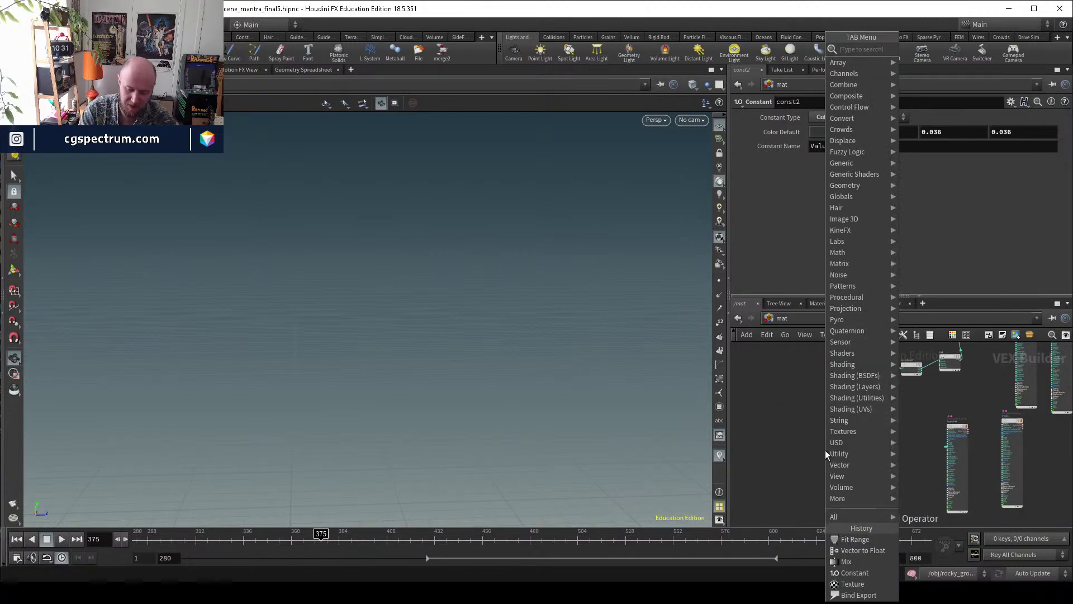
{"action": "type", "text": "principled"}
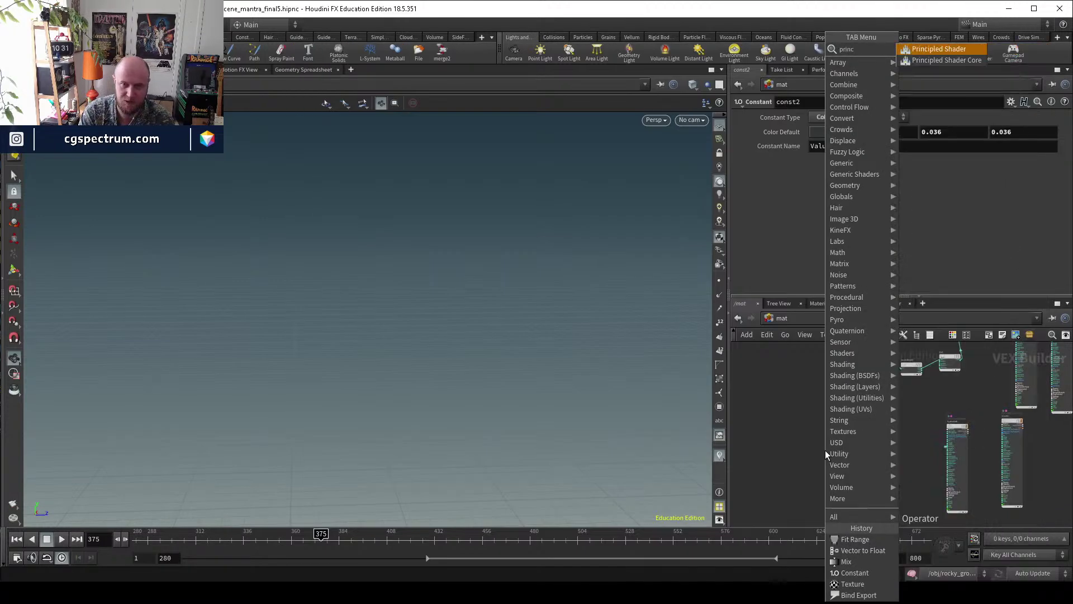
{"action": "key", "text": "Return"}
{"action": "left_click", "coordinate": [827, 454]}
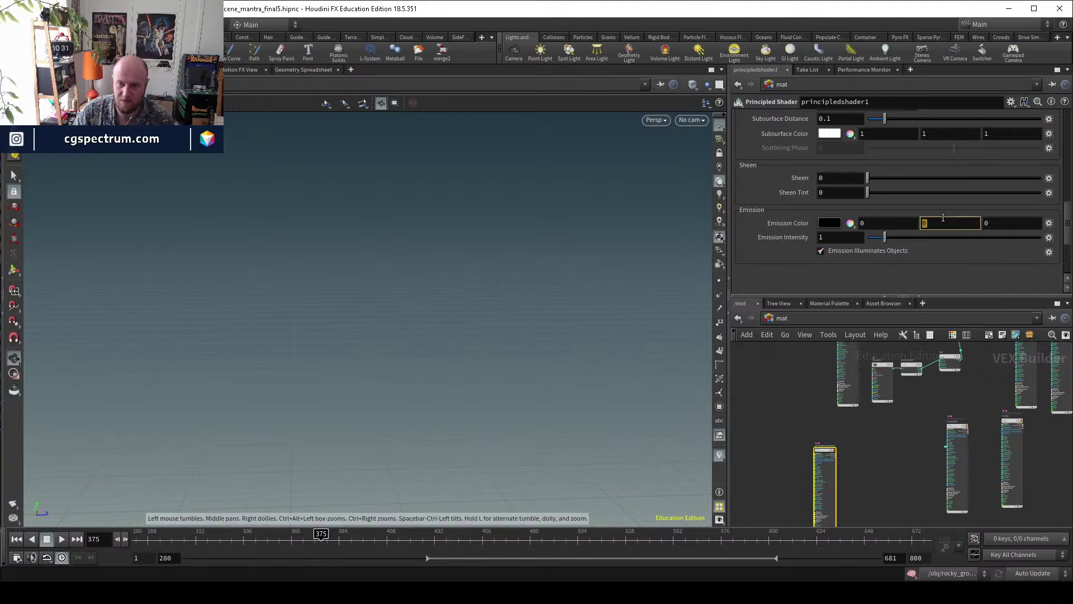
Set the new Principled Shader's emission color to 0, 1, 1 and rename the node body_glow.
{"action": "type", "text": "1"}
{"action": "key", "text": "Tab"}
{"action": "type", "text": "1"}
{"action": "key", "text": "Return"}
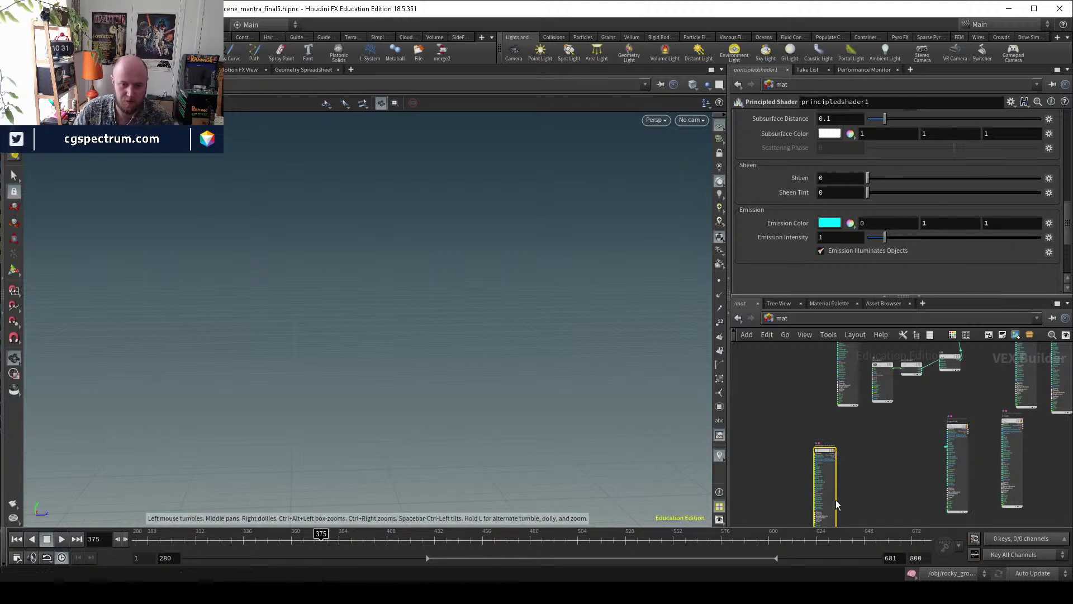
{"action": "scroll", "coordinate": [821, 451], "scroll_direction": "up", "scroll_amount": 2}
{"action": "scroll", "coordinate": [820, 451], "scroll_direction": "up", "scroll_amount": 3}
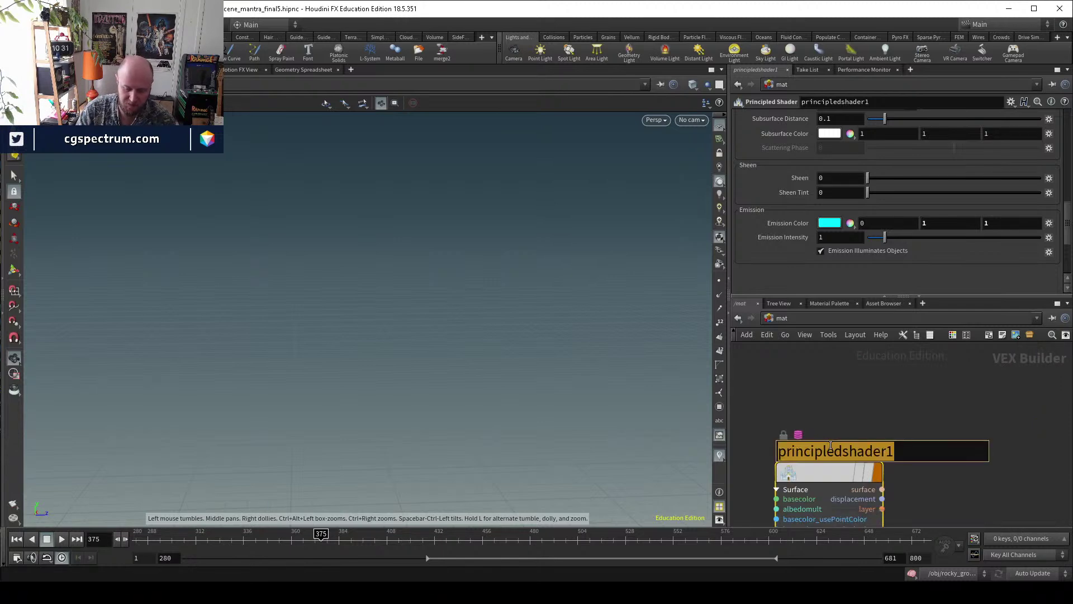
{"action": "type", "text": "body_glow"}
{"action": "key", "text": "Return"}
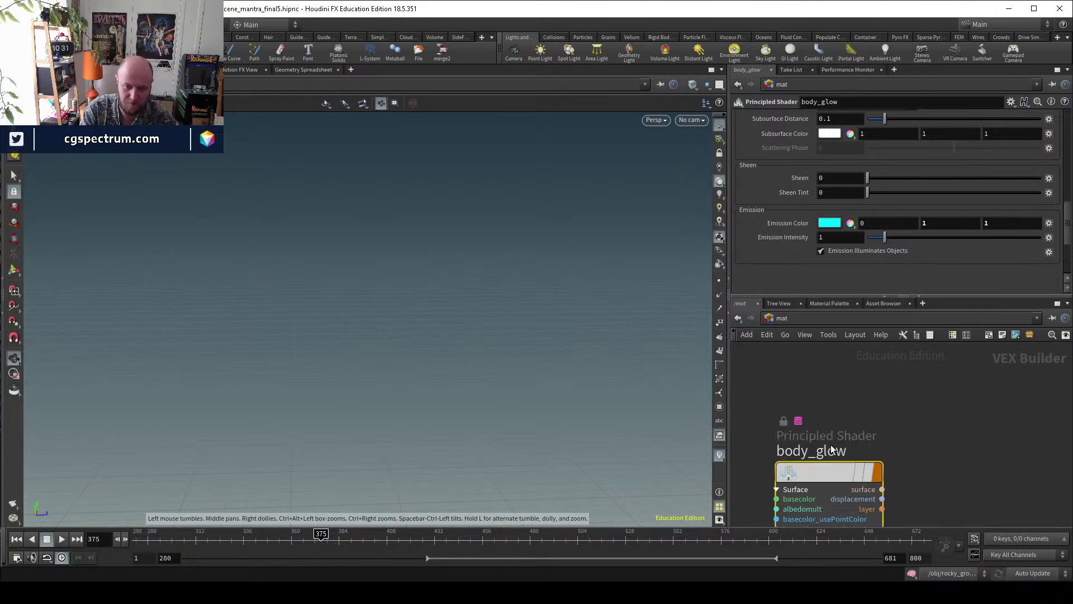
Return to the cyborg geometry network and assign the body_glow material from /mat to the Material node below blast2.
{"action": "left_click", "coordinate": [785, 320]}
{"action": "left_click", "coordinate": [810, 373]}
{"action": "double_click", "coordinate": [850, 454]}
{"action": "middle_click_drag", "start_coordinate": [894, 524], "coordinate": [916, 473]}
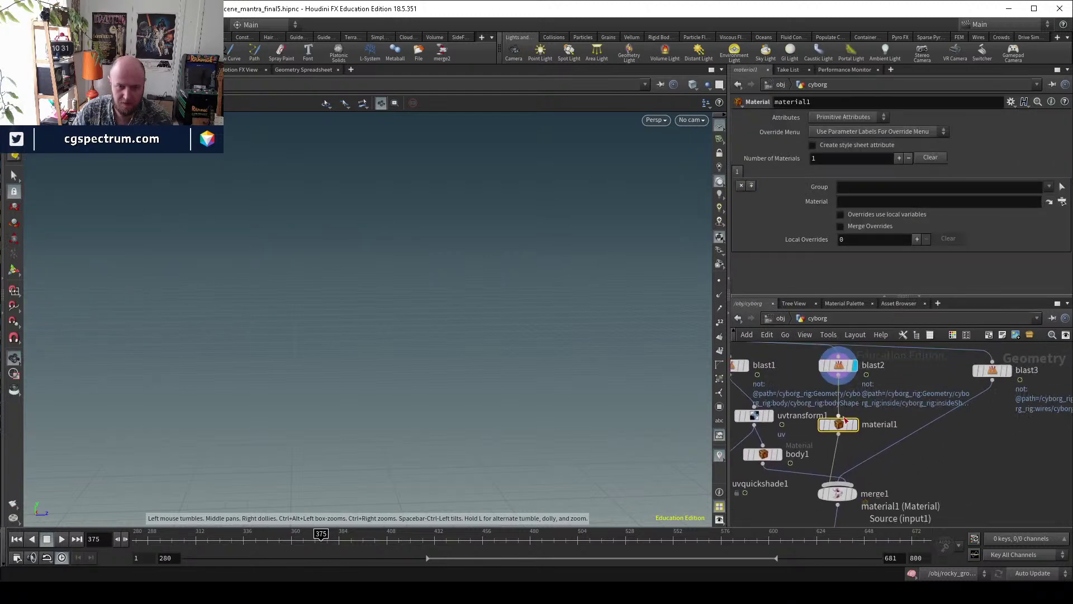
{"action": "left_click", "coordinate": [861, 202]}
{"action": "type", "text": "/mat/"}
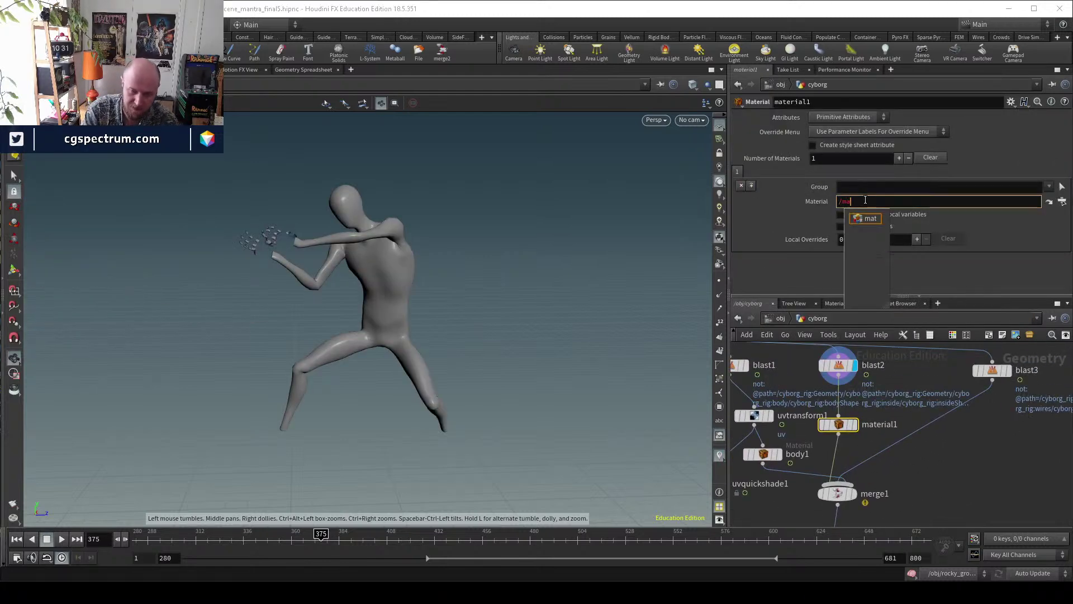
{"action": "key", "text": "Down"}
{"action": "key", "text": "Down"}
{"action": "key", "text": "Return"}
Display the transform2 node at the end of the cyborg network and switch to the render view.
{"action": "middle_click_drag", "start_coordinate": [932, 489], "coordinate": [924, 387]}
{"action": "left_click", "coordinate": [843, 447]}
{"action": "left_click", "coordinate": [825, 446]}
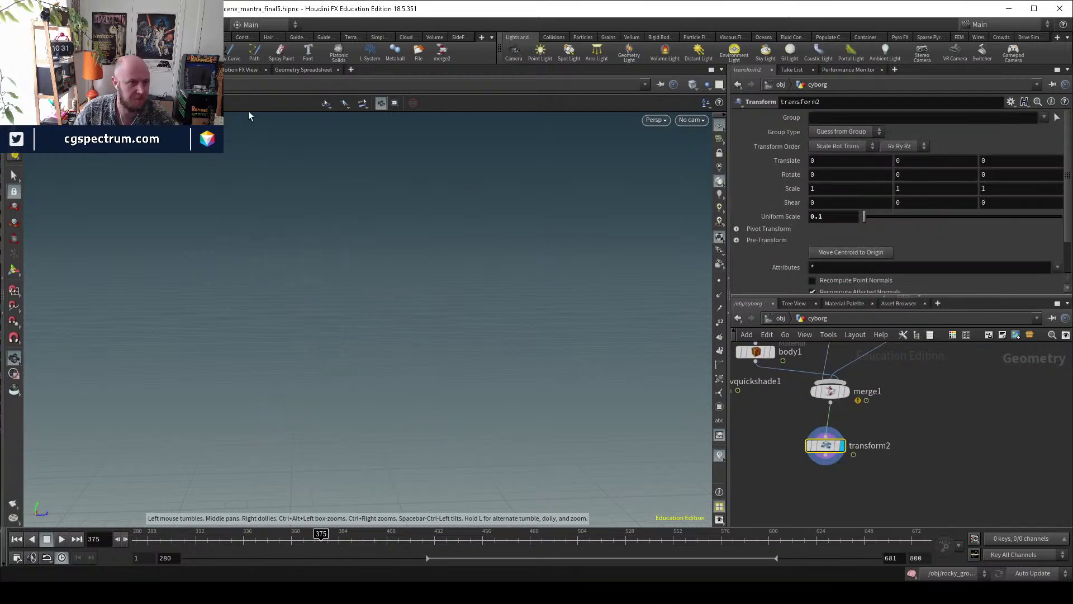
{"action": "left_click", "coordinate": [136, 69]}
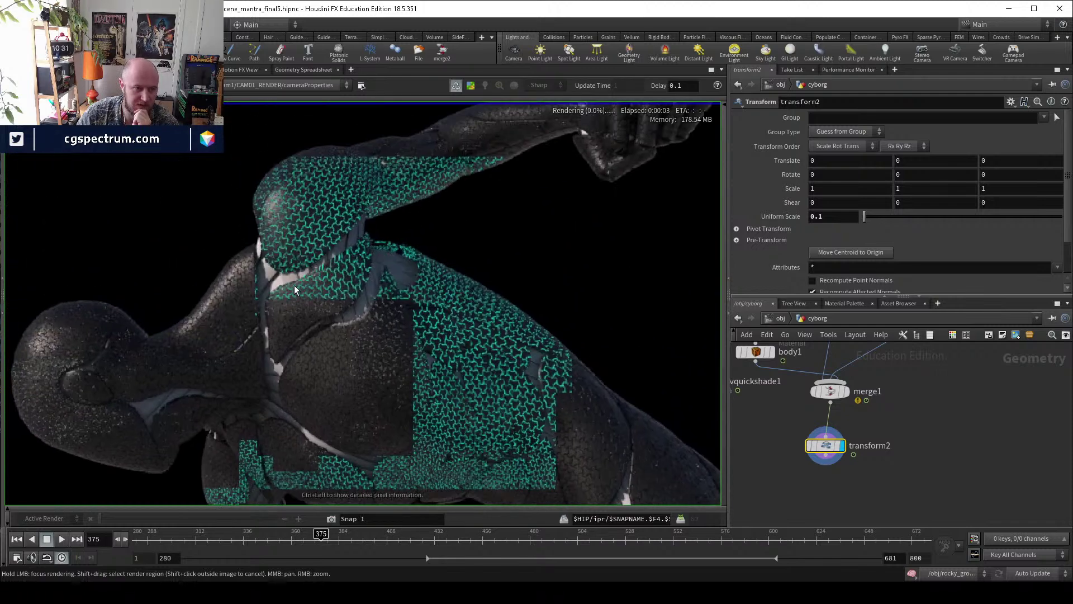
Examine the cyborg render for the cyan glow in the armor gaps at the head, shoulders, torso, hand and legs.
{"action": "scroll", "coordinate": [294, 280], "scroll_direction": "up", "scroll_amount": 5}
{"action": "scroll", "coordinate": [291, 274], "scroll_direction": "down", "scroll_amount": 8}
{"action": "middle_click_drag", "start_coordinate": [353, 269], "coordinate": [376, 232]}
{"action": "scroll", "coordinate": [263, 302], "scroll_direction": "up", "scroll_amount": 3}
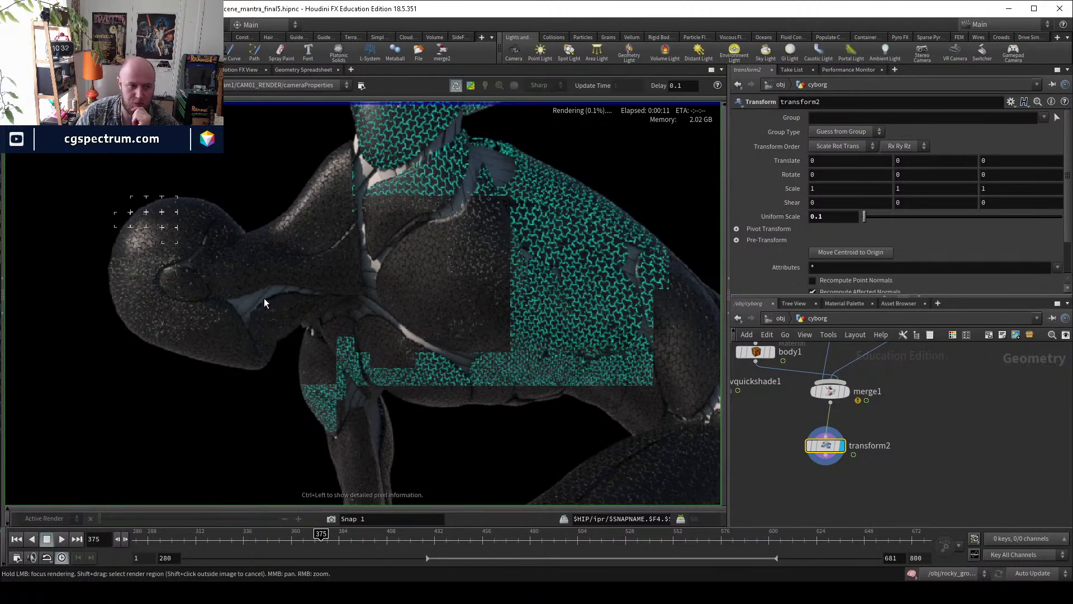
{"action": "scroll", "coordinate": [546, 263], "scroll_direction": "up", "scroll_amount": 4}
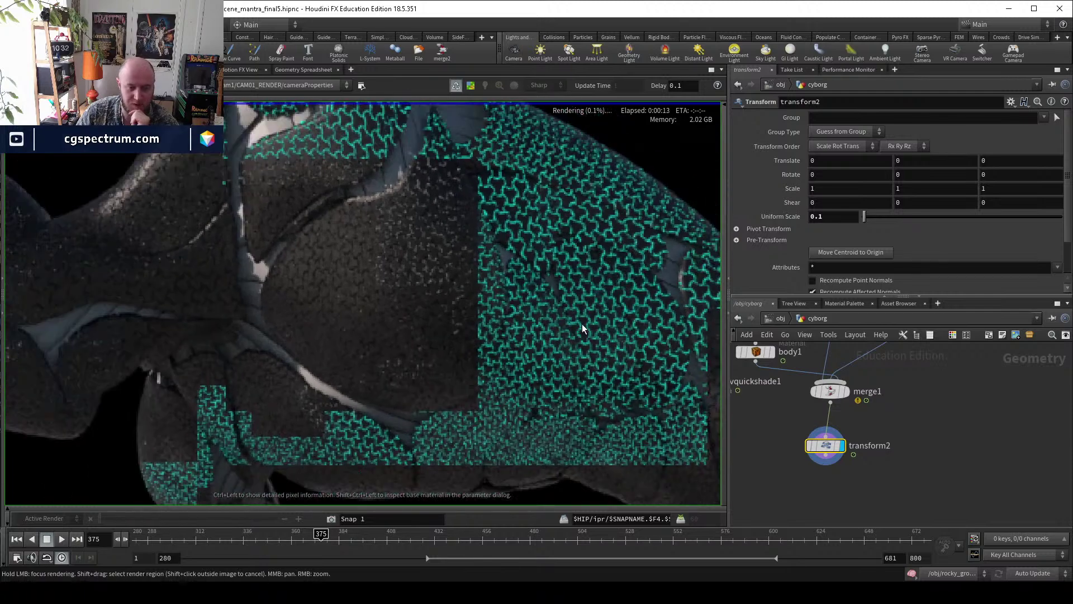
{"action": "scroll", "coordinate": [581, 324], "scroll_direction": "down", "scroll_amount": 4}
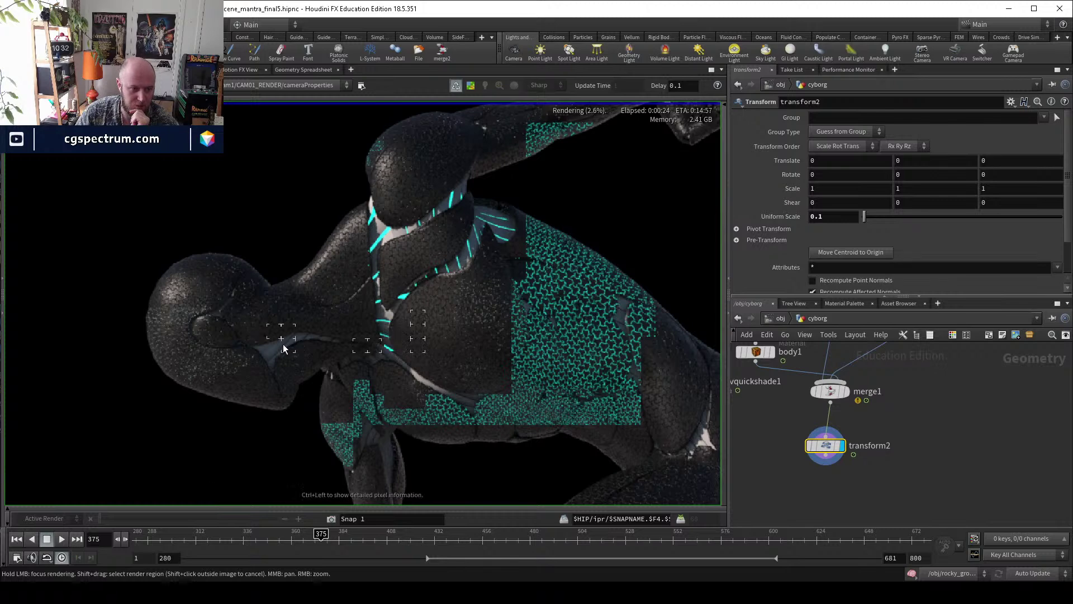
{"action": "middle_click_drag", "start_coordinate": [486, 382], "coordinate": [317, 320]}
{"action": "scroll", "coordinate": [469, 352], "scroll_direction": "down", "scroll_amount": 4}
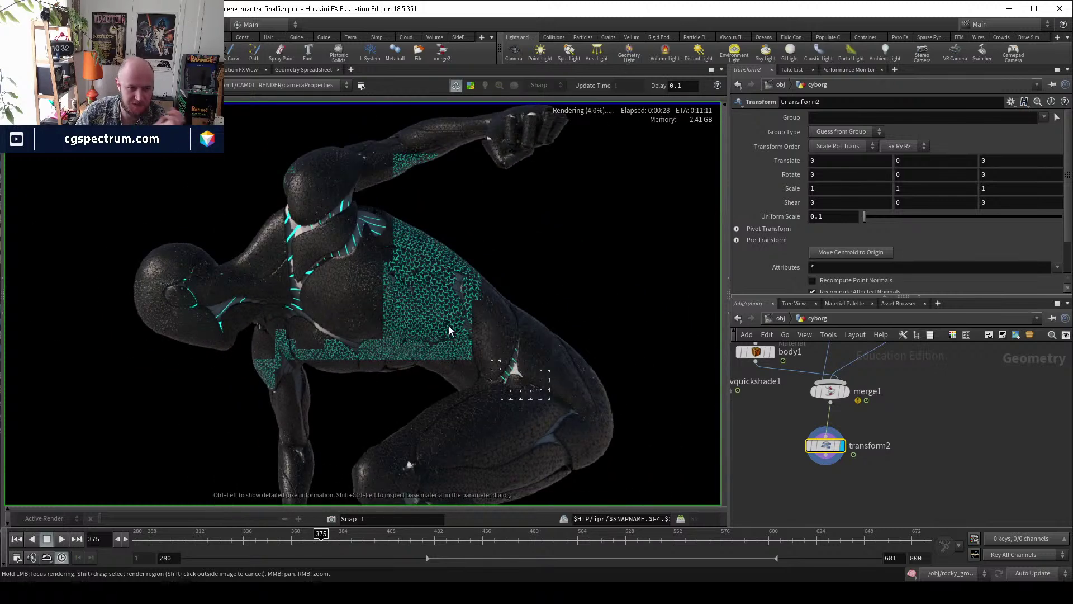
{"action": "middle_click_drag", "start_coordinate": [421, 192], "coordinate": [424, 238]}
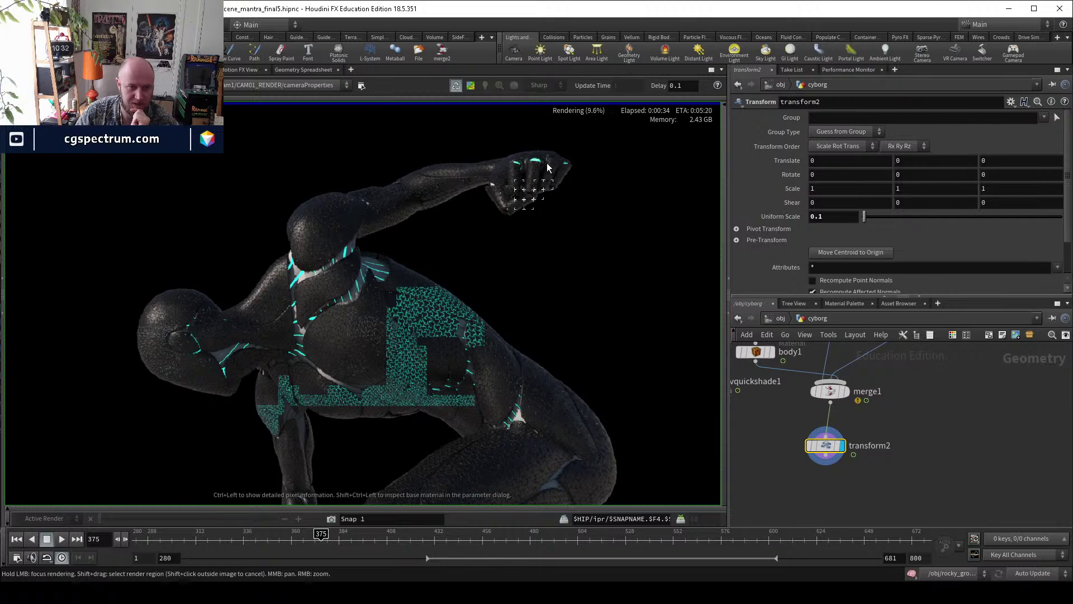
{"action": "middle_click_drag", "start_coordinate": [322, 409], "coordinate": [325, 350]}
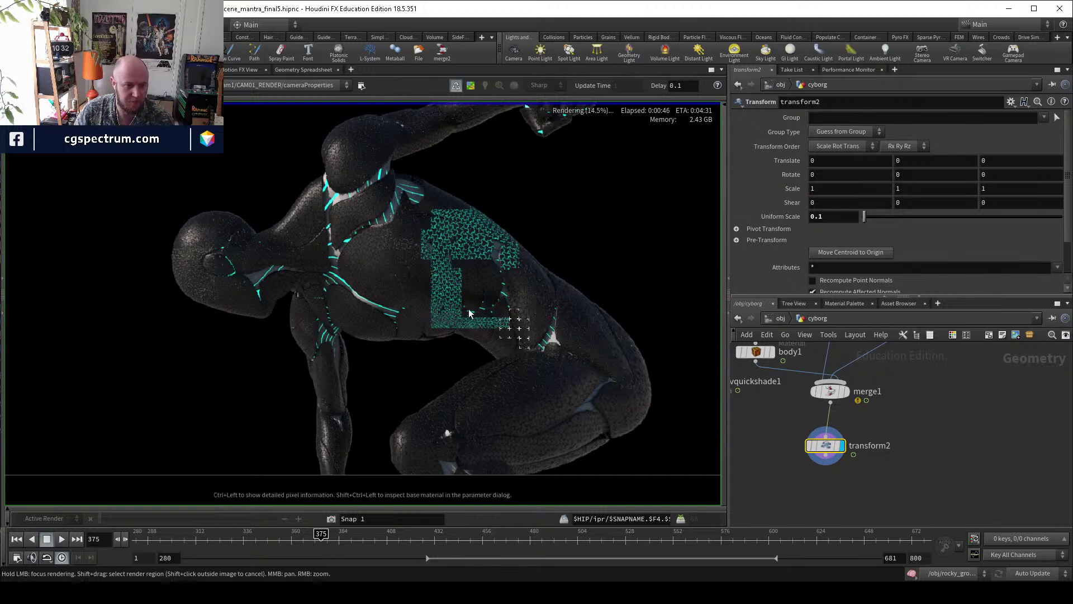
{"action": "scroll", "coordinate": [262, 285], "scroll_direction": "up", "scroll_amount": 1}
{"action": "middle_click_drag", "start_coordinate": [482, 233], "coordinate": [375, 265]}
{"action": "scroll", "coordinate": [463, 285], "scroll_direction": "down", "scroll_amount": 1}
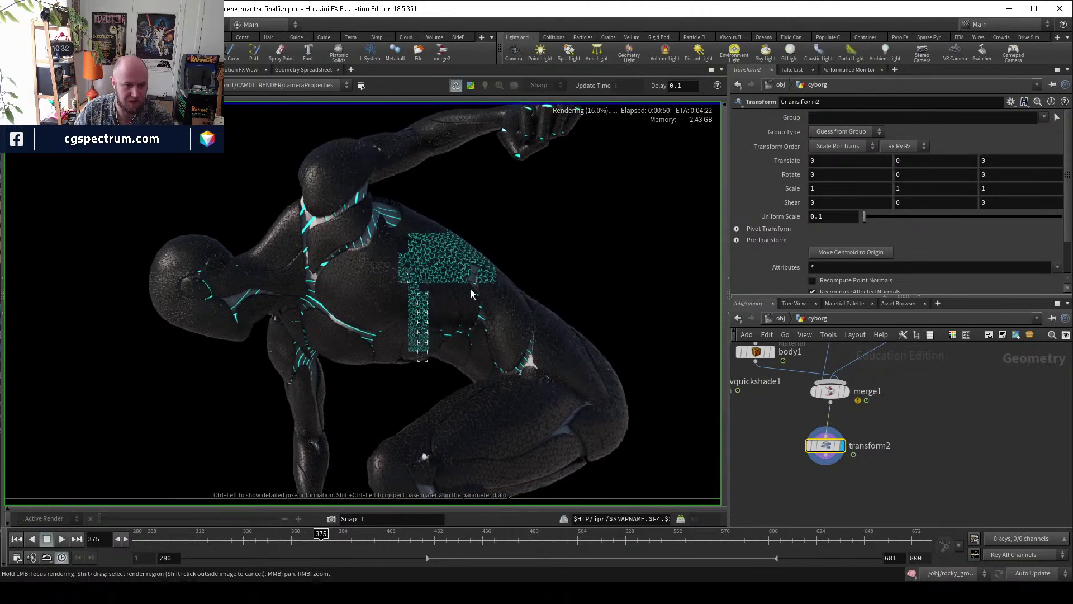
{"action": "mouse_move", "coordinate": [579, 403]}
{"action": "left_mouse_down"}
{"action": "mouse_move", "coordinate": [541, 443]}
{"action": "mouse_move", "coordinate": [575, 422]}
{"action": "left_mouse_up"}
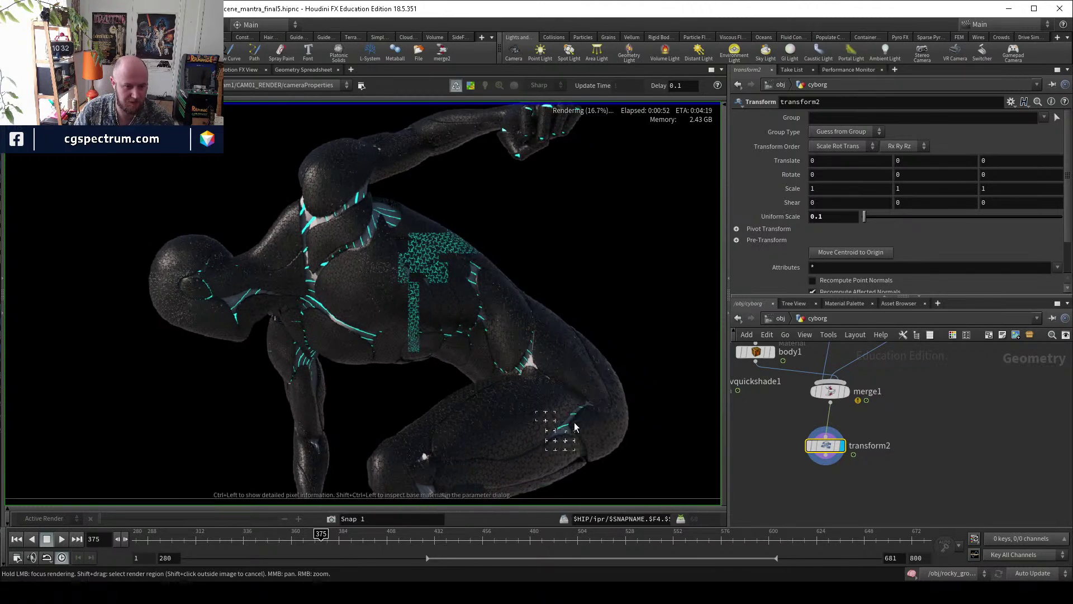
{"action": "middle_click_drag", "start_coordinate": [427, 461], "coordinate": [433, 433]}
{"action": "mouse_move", "coordinate": [433, 433]}
{"action": "left_mouse_down"}
{"action": "mouse_move", "coordinate": [421, 438]}
{"action": "mouse_move", "coordinate": [429, 437]}
{"action": "left_mouse_up"}
{"action": "middle_click_drag", "start_coordinate": [429, 194], "coordinate": [461, 263]}
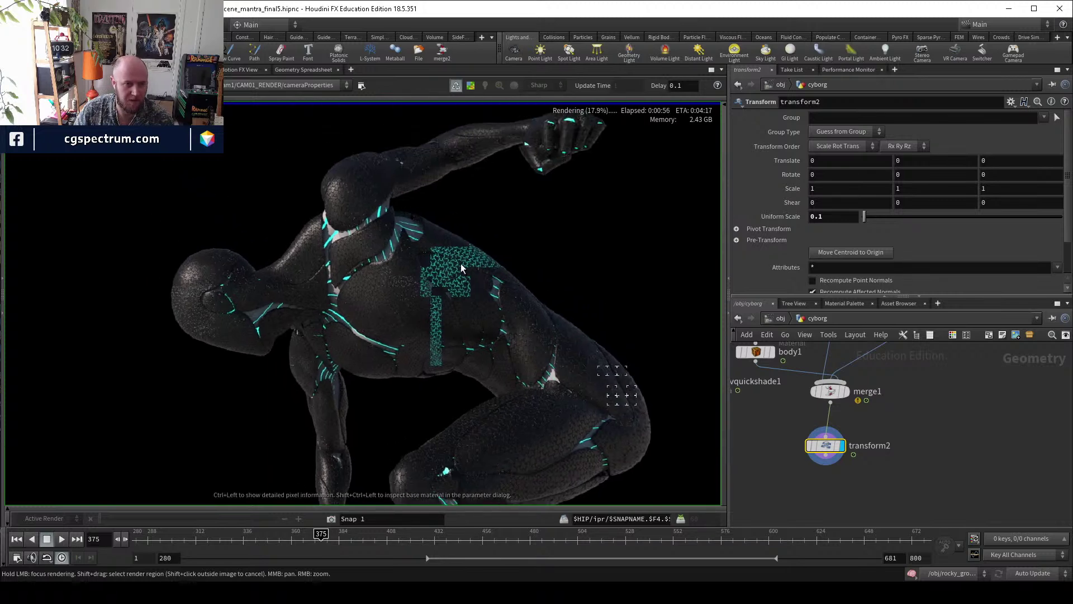
{"action": "middle_click_drag", "start_coordinate": [572, 206], "coordinate": [567, 222]}
{"action": "right_click_drag", "start_coordinate": [421, 309], "coordinate": [302, 261]}
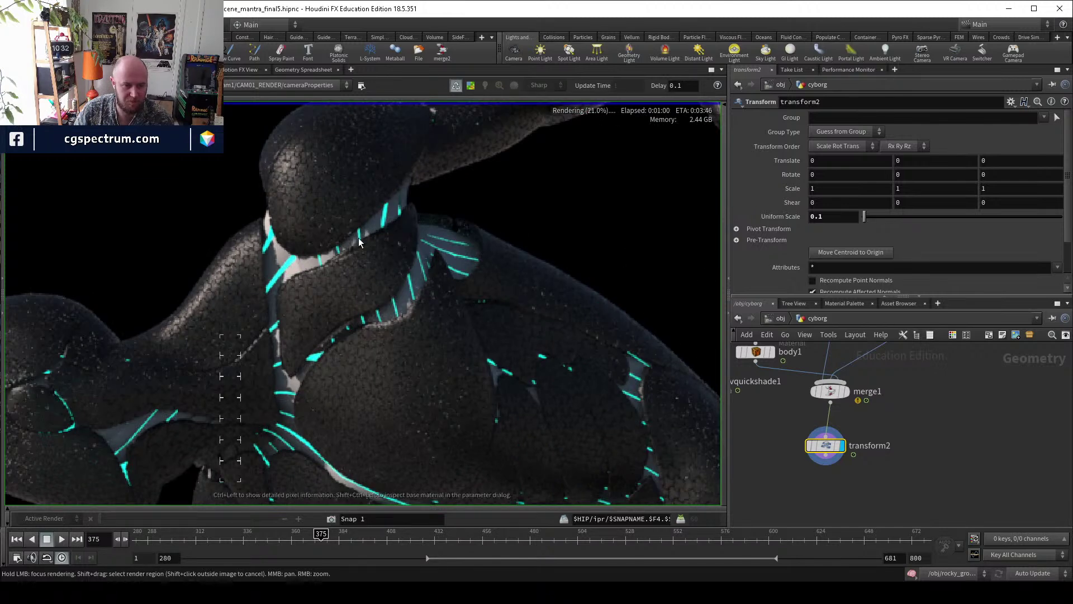
Open the shader assigned by the cyborg network's wires Material node and review its emission and base color settings.
{"action": "middle_click_drag", "start_coordinate": [889, 404], "coordinate": [1041, 425]}
{"action": "left_click", "coordinate": [780, 318]}
{"action": "middle_click_drag", "start_coordinate": [897, 438], "coordinate": [857, 496]}
{"action": "middle_click_drag", "start_coordinate": [848, 440], "coordinate": [958, 462]}
{"action": "middle_click_drag", "start_coordinate": [827, 482], "coordinate": [863, 476]}
{"action": "left_click", "coordinate": [805, 495]}
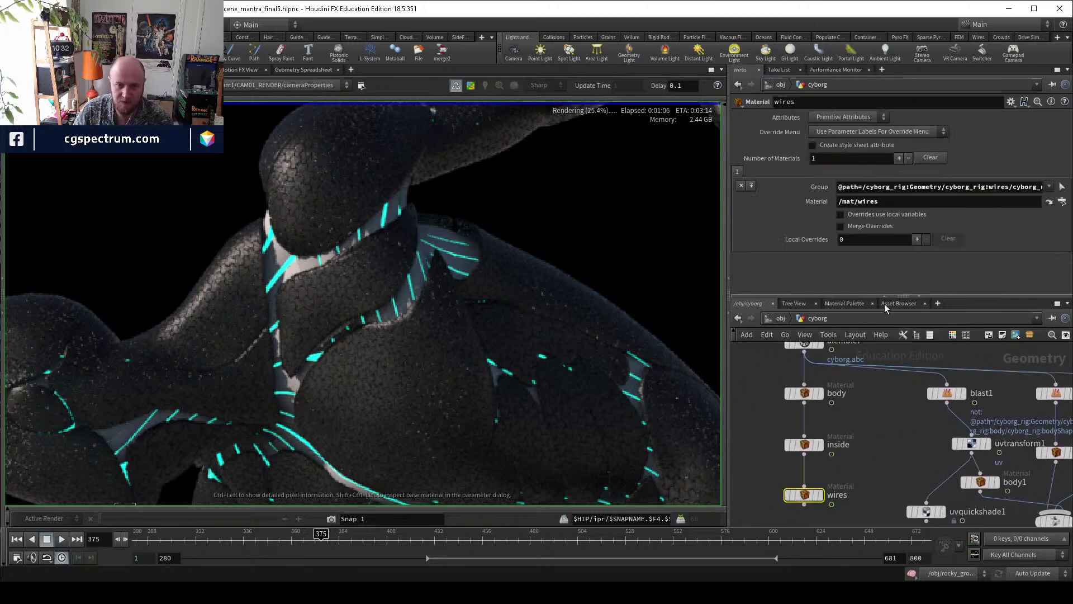
{"action": "left_click", "coordinate": [1064, 203]}
{"action": "scroll", "coordinate": [947, 439], "scroll_direction": "down", "scroll_amount": 5}
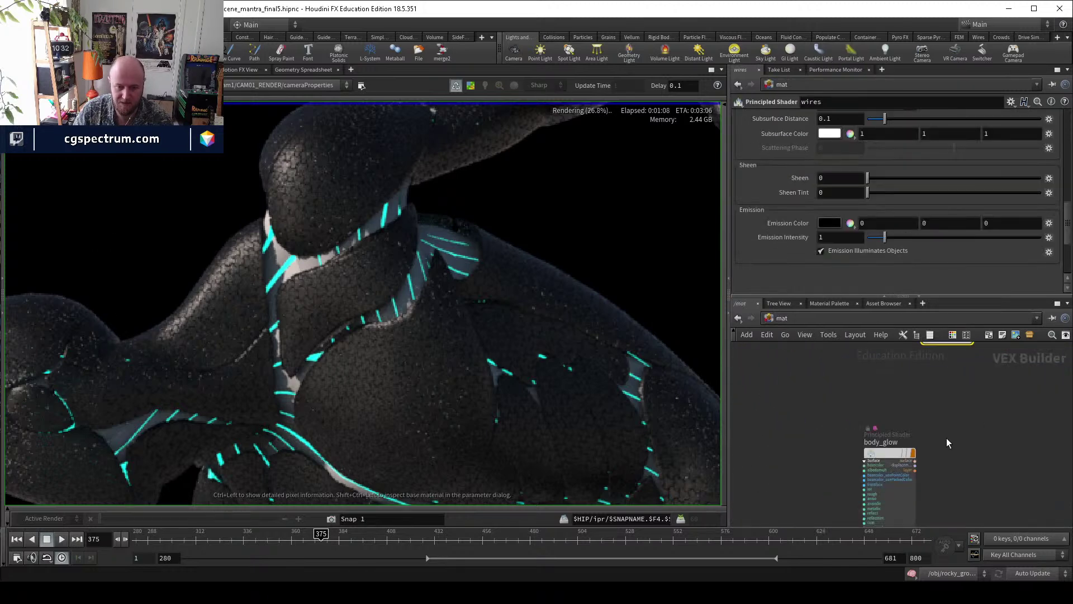
{"action": "scroll", "coordinate": [889, 390], "scroll_direction": "up", "scroll_amount": 4}
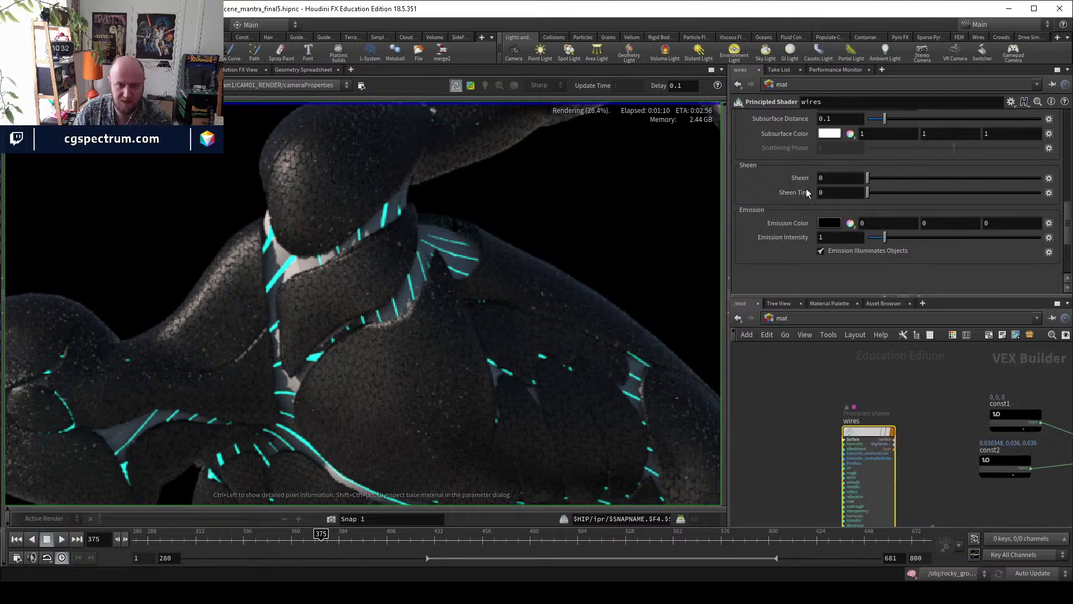
{"action": "scroll", "coordinate": [807, 213], "scroll_direction": "up", "scroll_amount": 6}
{"action": "scroll", "coordinate": [806, 213], "scroll_direction": "up", "scroll_amount": 5}
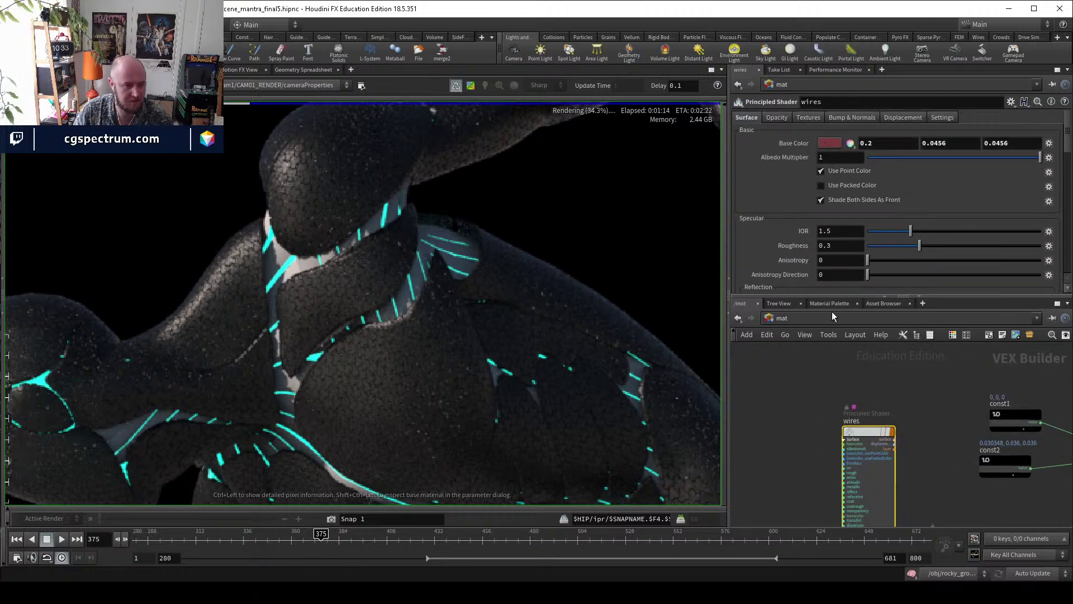
Add a Classic Shader to the mat network in the empty space beside the wires shader.
{"action": "scroll", "coordinate": [821, 371], "scroll_direction": "down", "scroll_amount": 2}
{"action": "middle_click_drag", "start_coordinate": [821, 385], "coordinate": [816, 318]}
{"action": "left_click", "coordinate": [782, 318]}
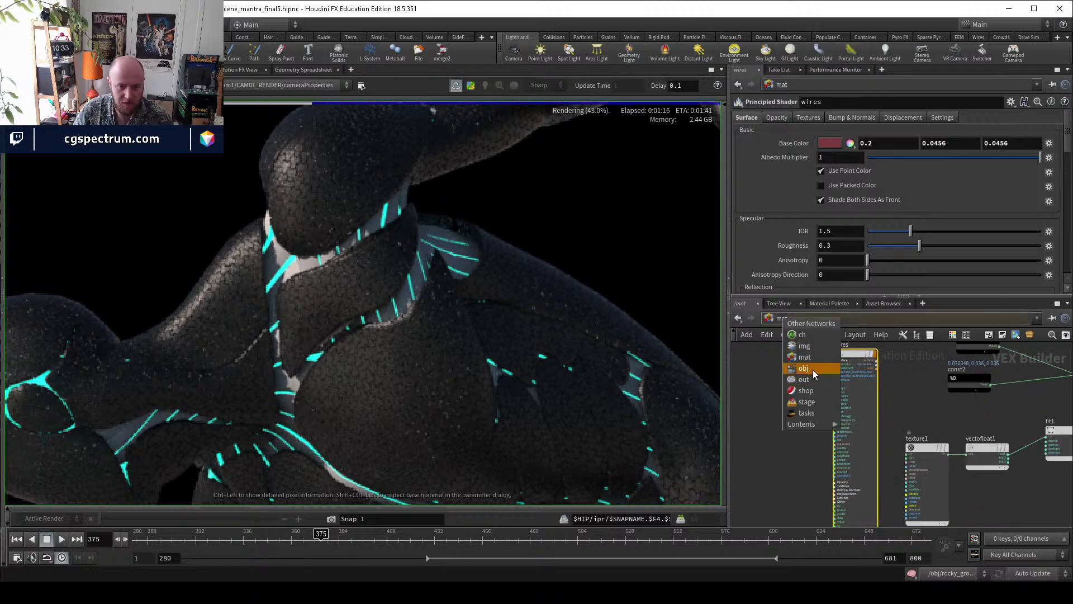
{"action": "left_click", "coordinate": [774, 377]}
{"action": "key", "text": "Tab"}
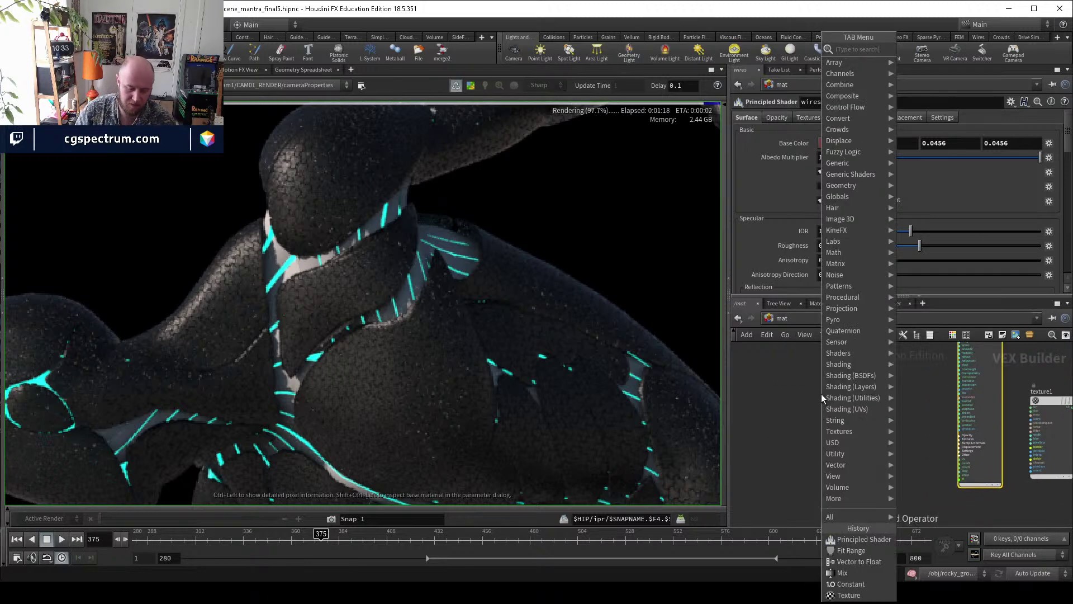
{"action": "type", "text": "class"}
{"action": "key", "text": "Down"}
{"action": "key", "text": "Return"}
{"action": "left_click", "coordinate": [821, 398]}
{"action": "middle_click_drag", "start_coordinate": [877, 430], "coordinate": [818, 480]}
{"action": "scroll", "coordinate": [818, 479], "scroll_direction": "down", "scroll_amount": 2}
{"action": "scroll", "coordinate": [897, 380], "scroll_direction": "up", "scroll_amount": 2}
{"action": "middle_click_drag", "start_coordinate": [835, 434], "coordinate": [875, 402]}
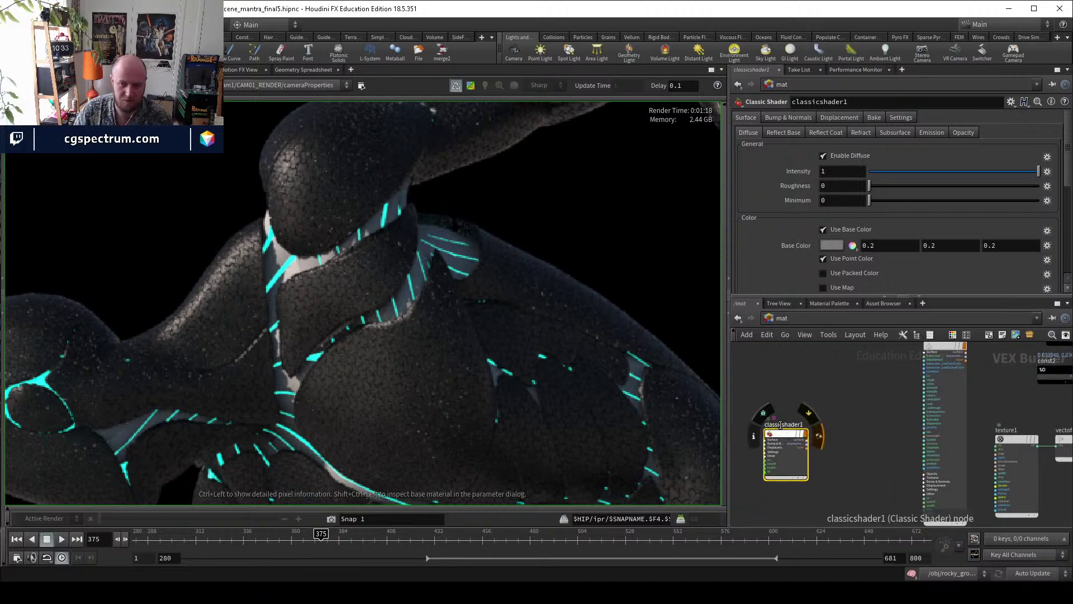
Rename the new Classic Shader as wires_classic.
{"action": "double_click", "coordinate": [781, 425]}
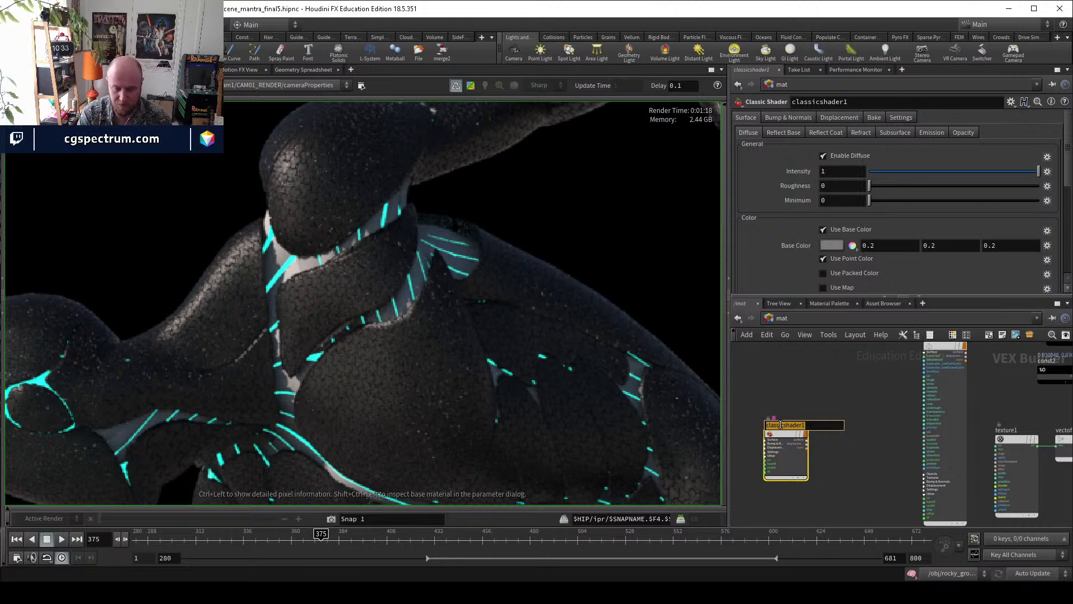
{"action": "type", "text": "wire"}
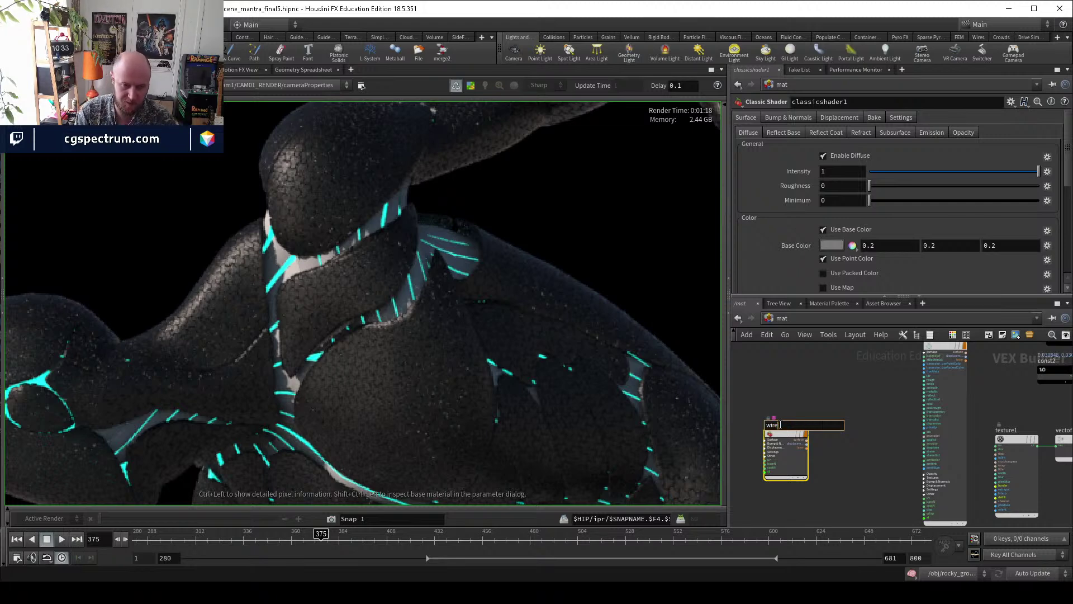
{"action": "type", "text": "s_classic"}
{"action": "key", "text": "Return"}
Return to the cyborg network, add a Material node and insert it on the connection between blast3 and merge1.
{"action": "left_click", "coordinate": [781, 318]}
{"action": "left_click", "coordinate": [800, 367]}
{"action": "double_click", "coordinate": [872, 454]}
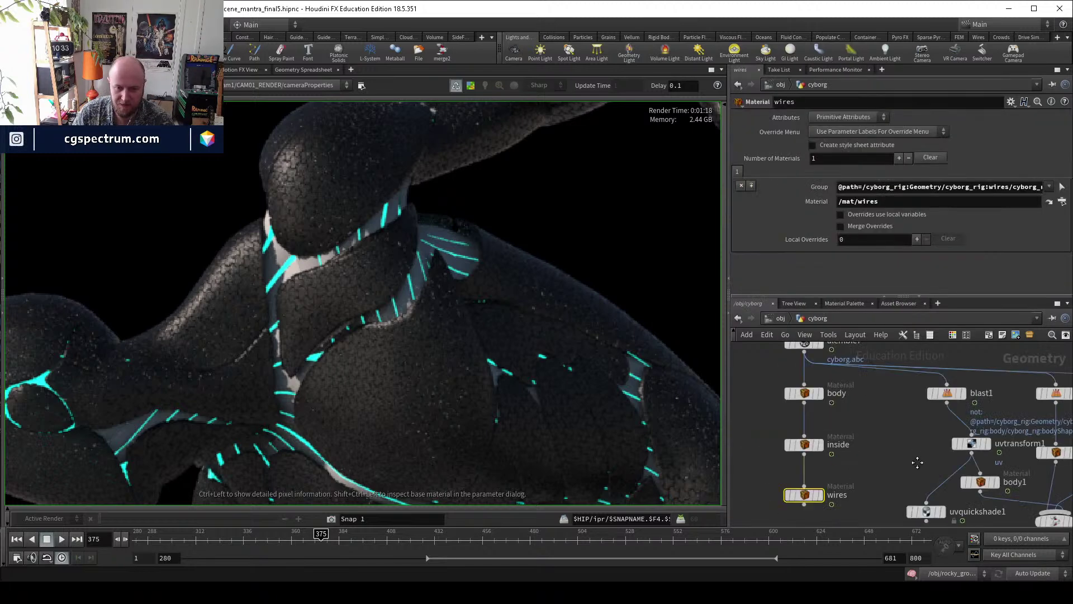
{"action": "middle_click_drag", "start_coordinate": [1036, 449], "coordinate": [933, 471]}
{"action": "key", "text": "Tab"}
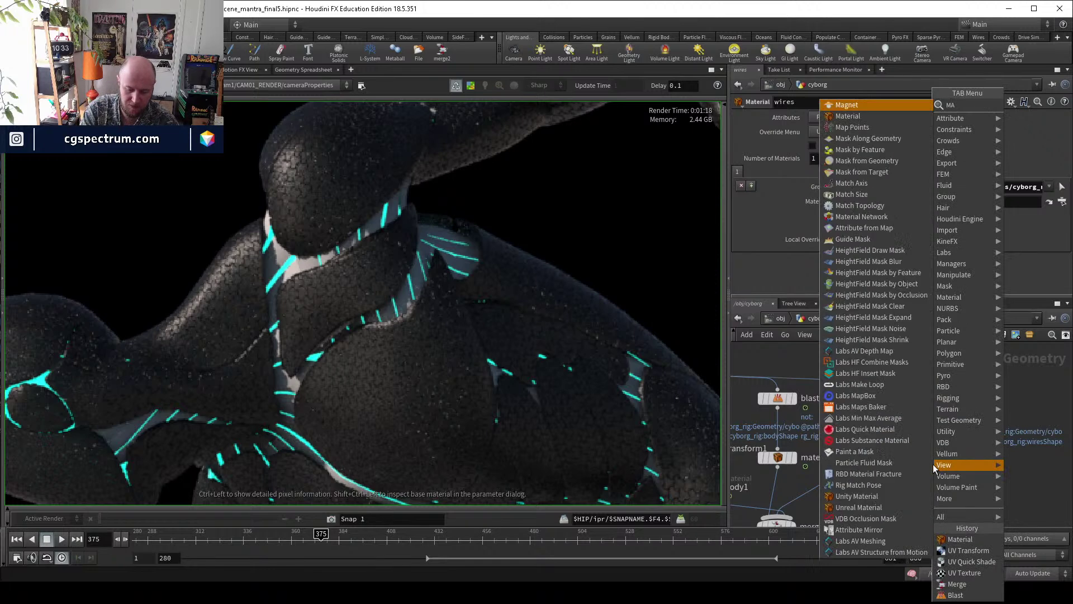
{"action": "type", "text": "mat"}
{"action": "key", "text": "Return"}
{"action": "left_click", "coordinate": [934, 468]}
{"action": "left_click_drag", "start_coordinate": [933, 465], "coordinate": [912, 458]}
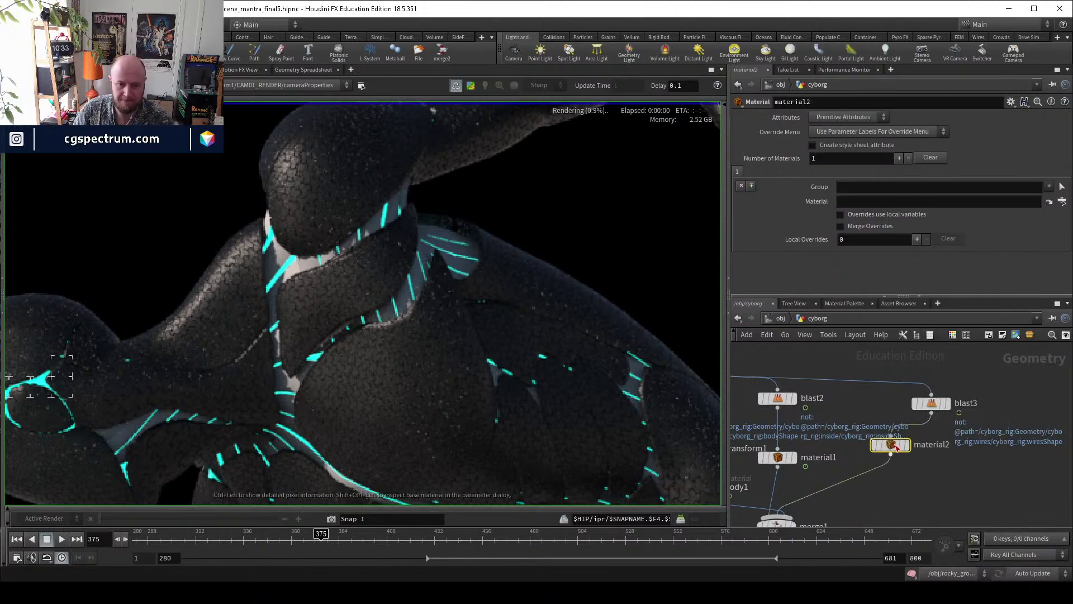
Assign /mat/wires_classic/ to the new Material node below blast3 and focus the render on the shoulder gaps.
{"action": "left_click", "coordinate": [998, 200]}
{"action": "type", "text": "/MAT/"}
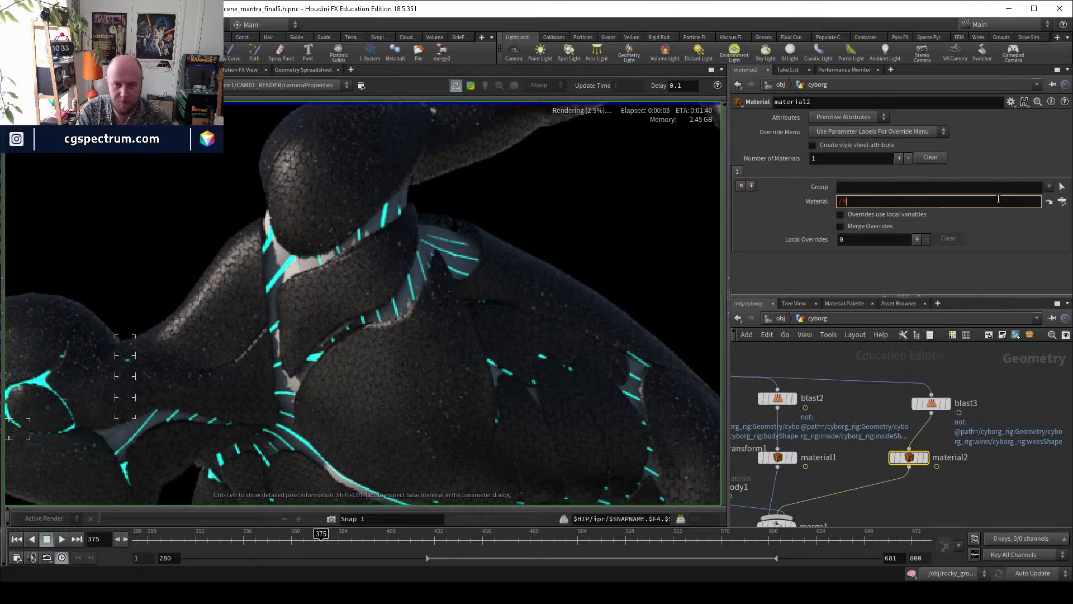
{"action": "type", "text": "mat/c"}
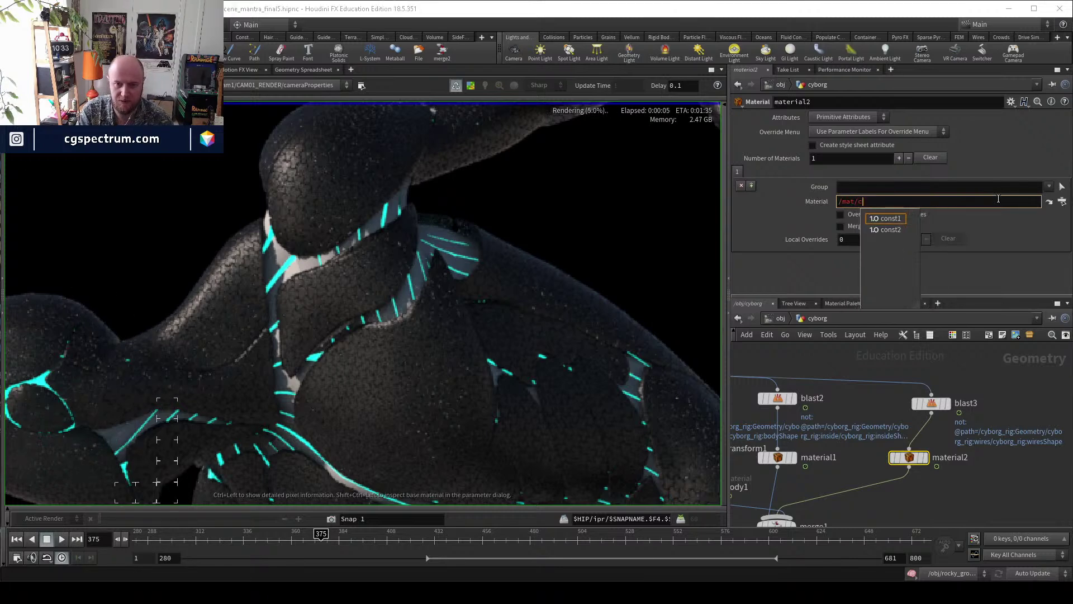
{"action": "key", "text": "BackSpace"}
{"action": "type", "text": "wire"}
{"action": "key", "text": "Down"}
{"action": "key", "text": "Return"}
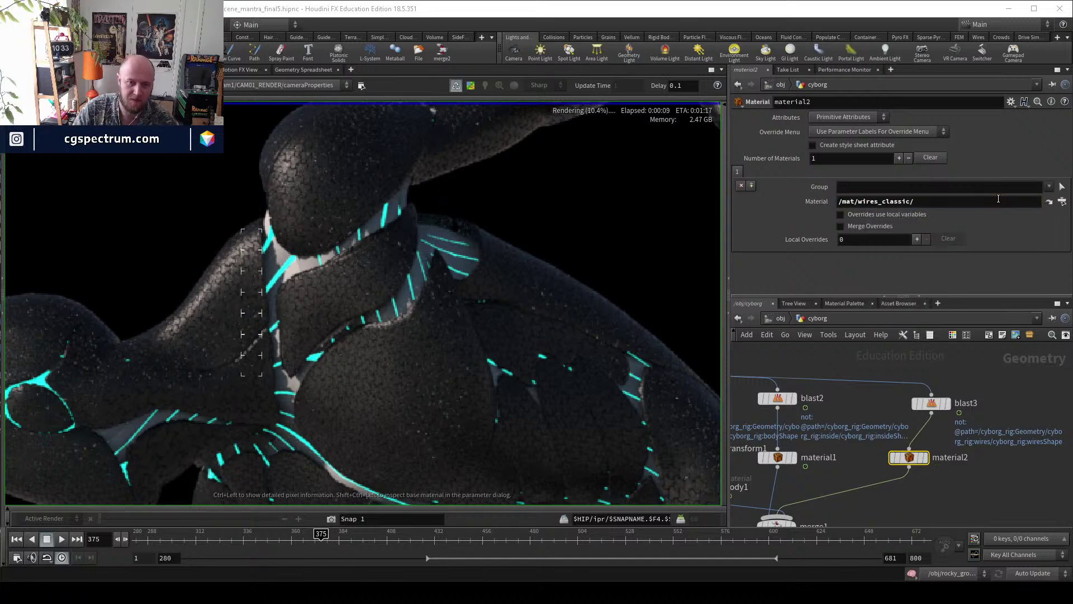
{"action": "left_click", "coordinate": [388, 291]}
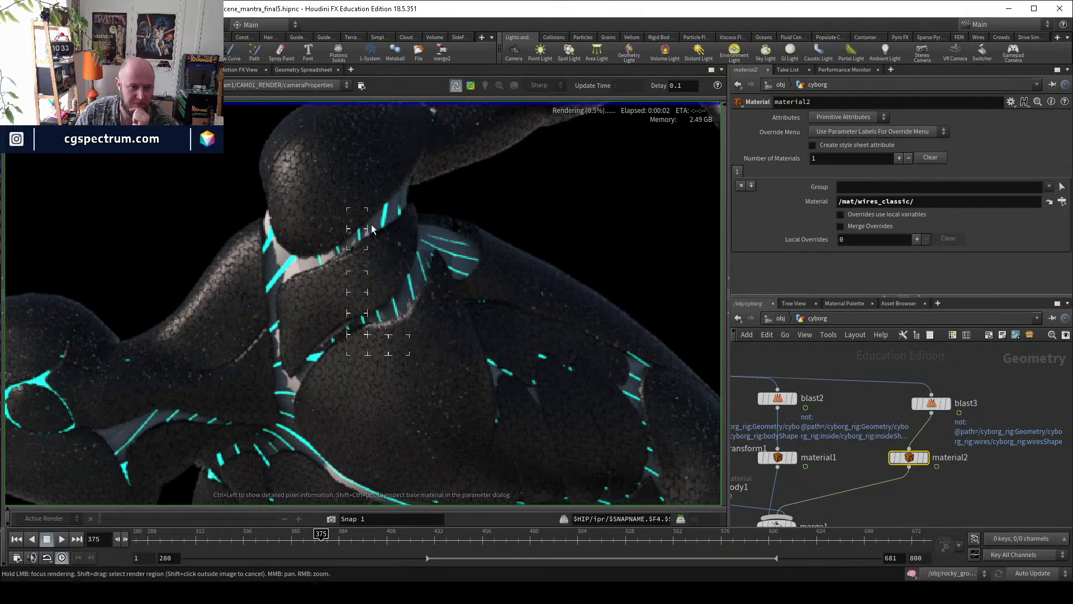
{"action": "scroll", "coordinate": [505, 281], "scroll_direction": "up", "scroll_amount": 2}
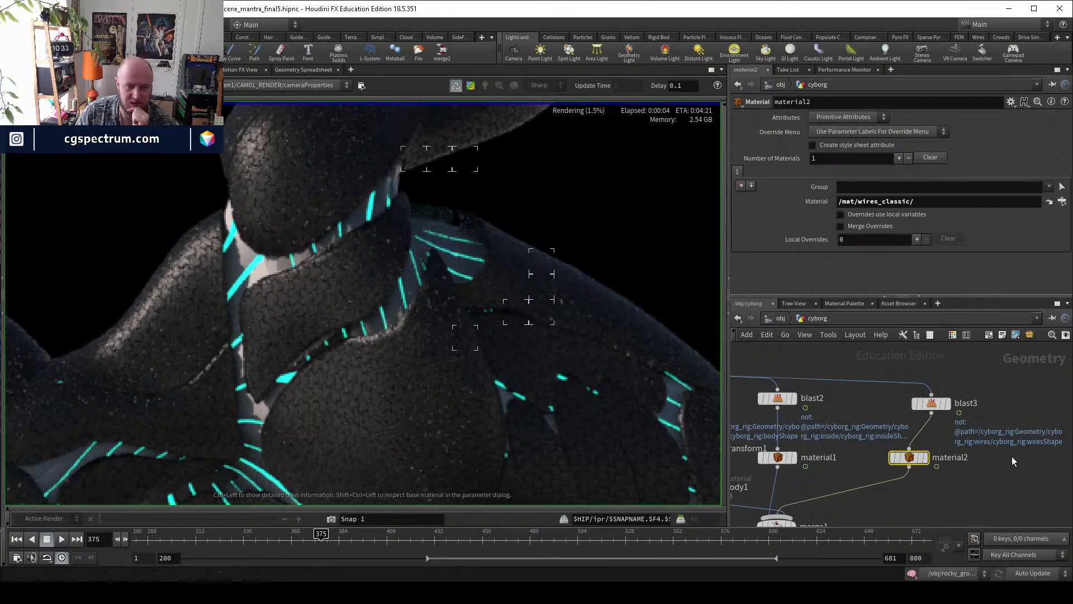
Back in the mat network, enable subsurface scattering on wires_classic and set its model to Single Scattering.
{"action": "left_click", "coordinate": [778, 320]}
{"action": "left_click", "coordinate": [811, 361]}
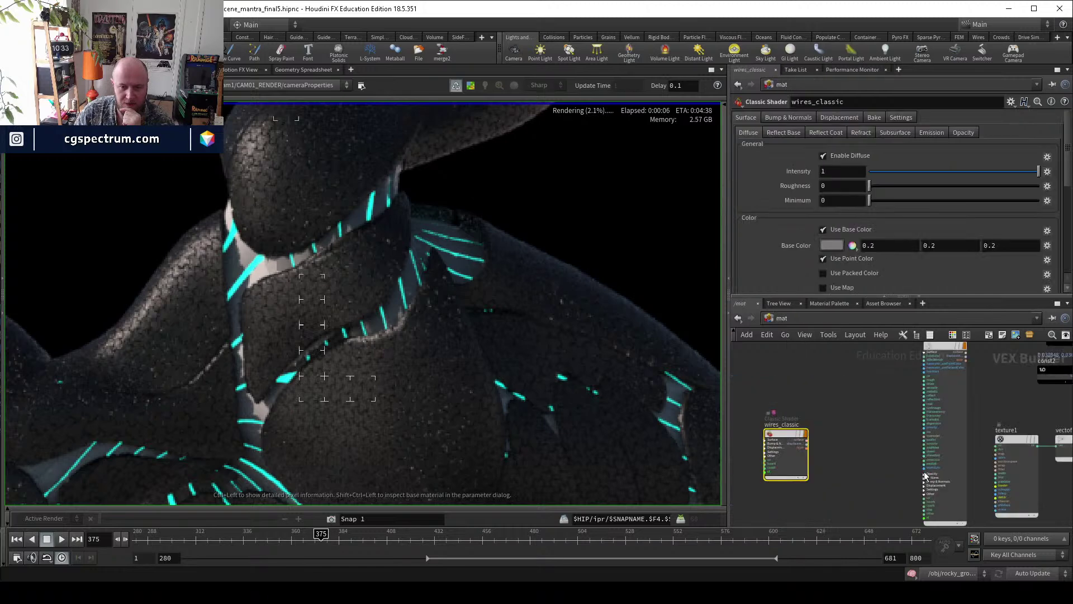
{"action": "left_click", "coordinate": [785, 132]}
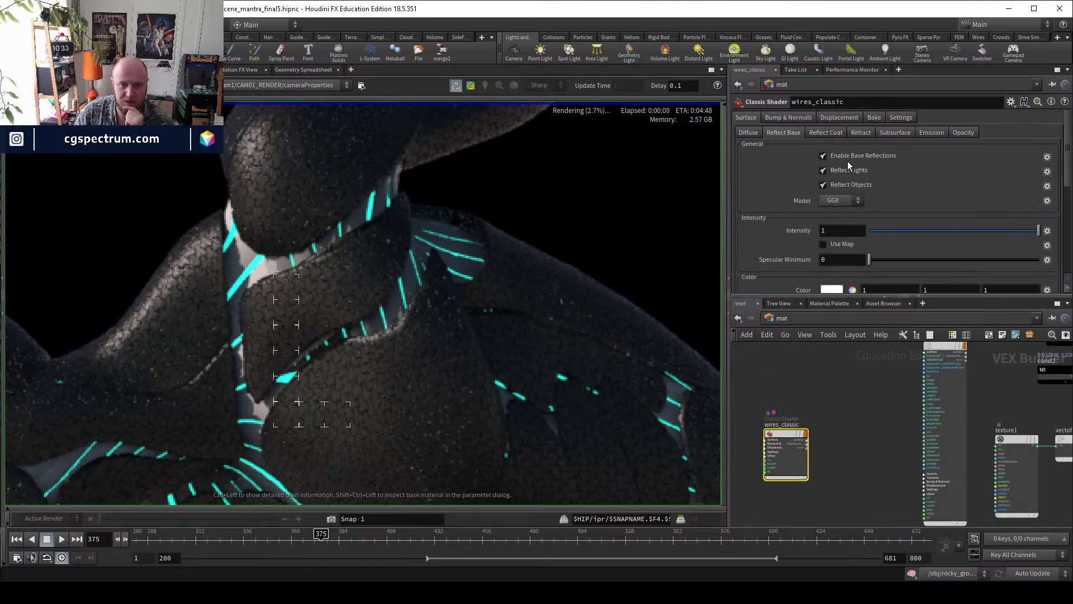
{"action": "left_click", "coordinate": [896, 132]}
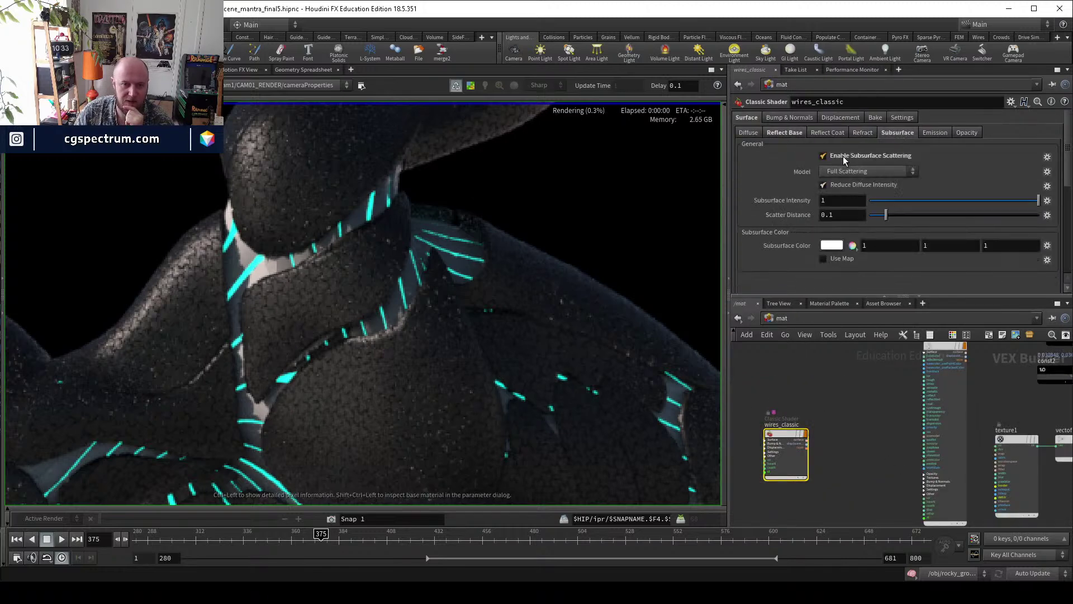
{"action": "left_click", "coordinate": [867, 171]}
{"action": "left_click", "coordinate": [868, 205]}
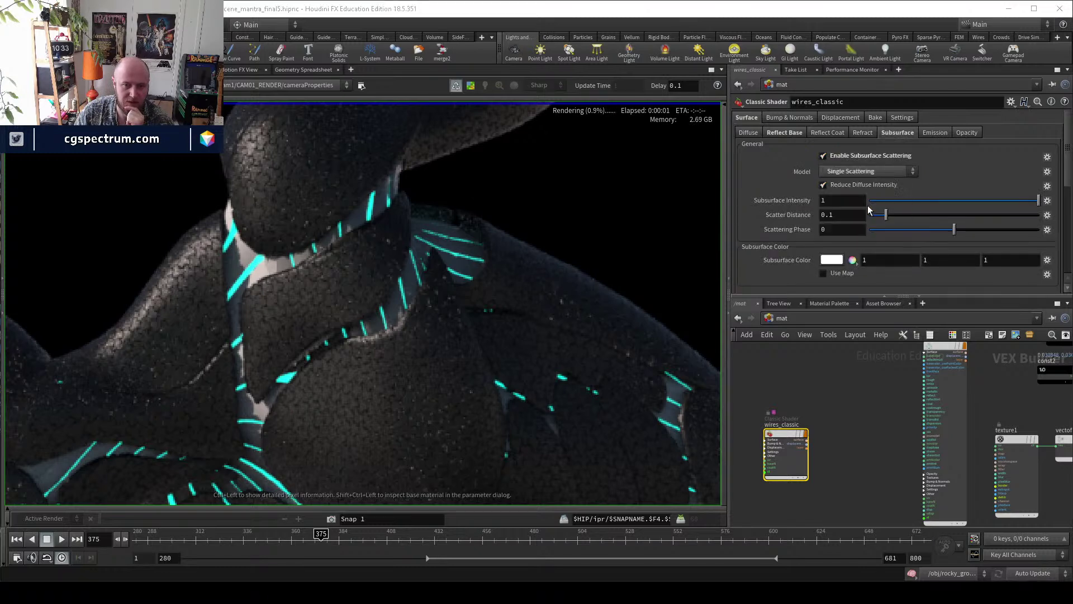
Set the wires_classic Scatter Distance to 0.001 and turn off Reduce Diffuse Intensity.
{"action": "middle_click_drag", "start_coordinate": [475, 281], "coordinate": [417, 233]}
{"action": "scroll", "coordinate": [471, 246], "scroll_direction": "down", "scroll_amount": 4}
{"action": "scroll", "coordinate": [413, 231], "scroll_direction": "up", "scroll_amount": 2}
{"action": "left_click", "coordinate": [341, 257]}
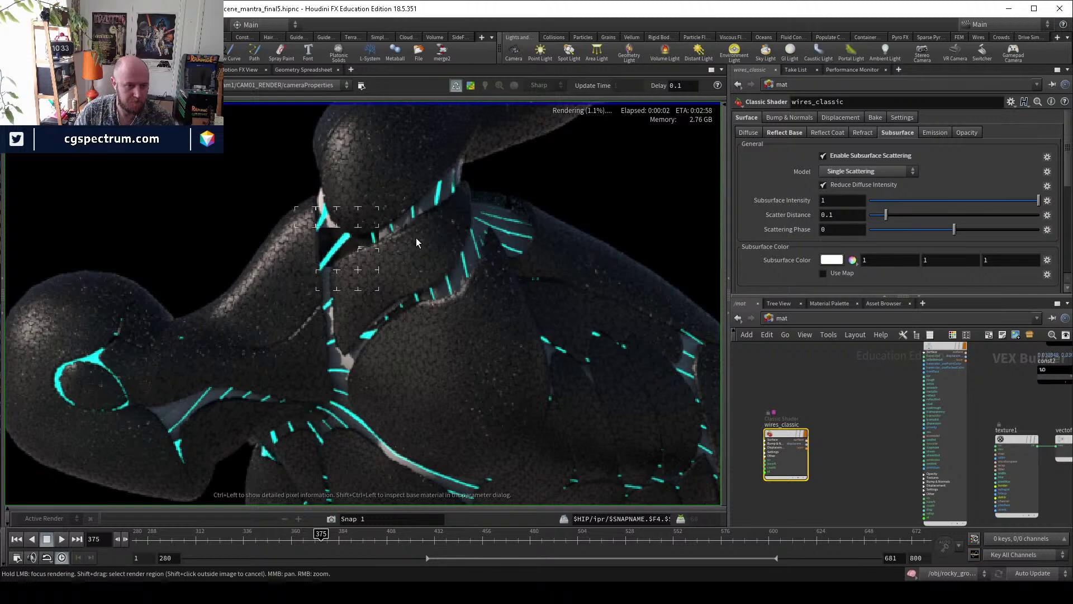
{"action": "scroll", "coordinate": [415, 236], "scroll_direction": "up", "scroll_amount": 4}
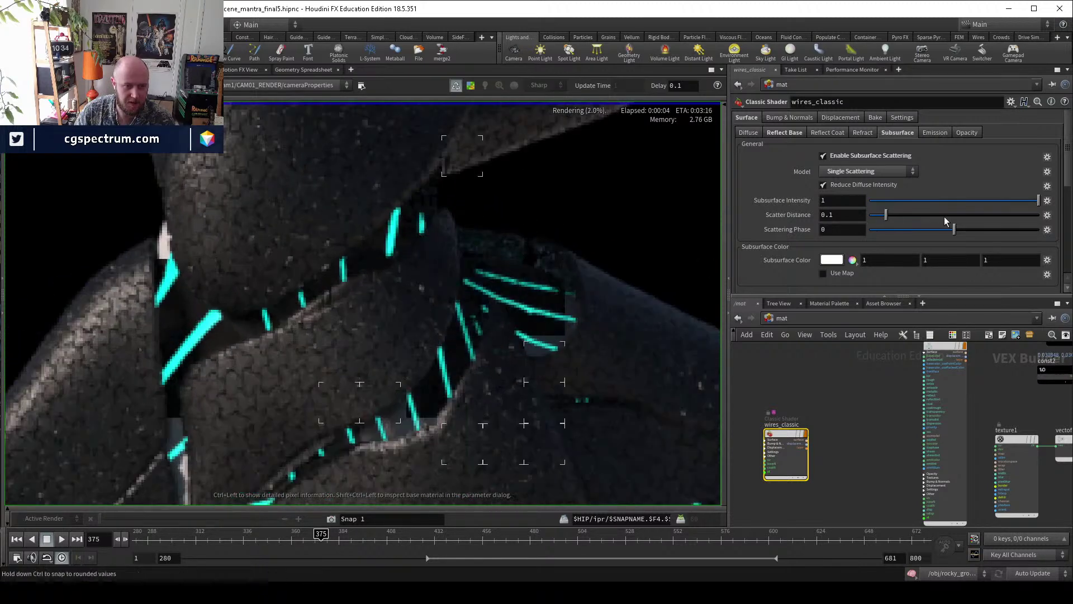
{"action": "type", "text": "00"}
{"action": "key", "text": "Return"}
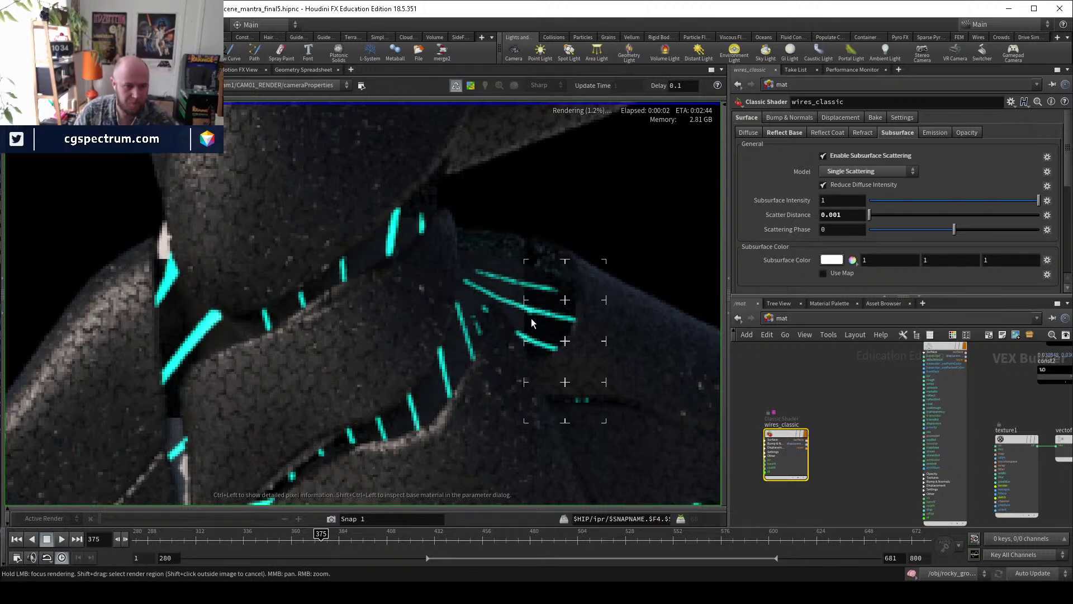
{"action": "middle_click_drag", "start_coordinate": [297, 352], "coordinate": [370, 304]}
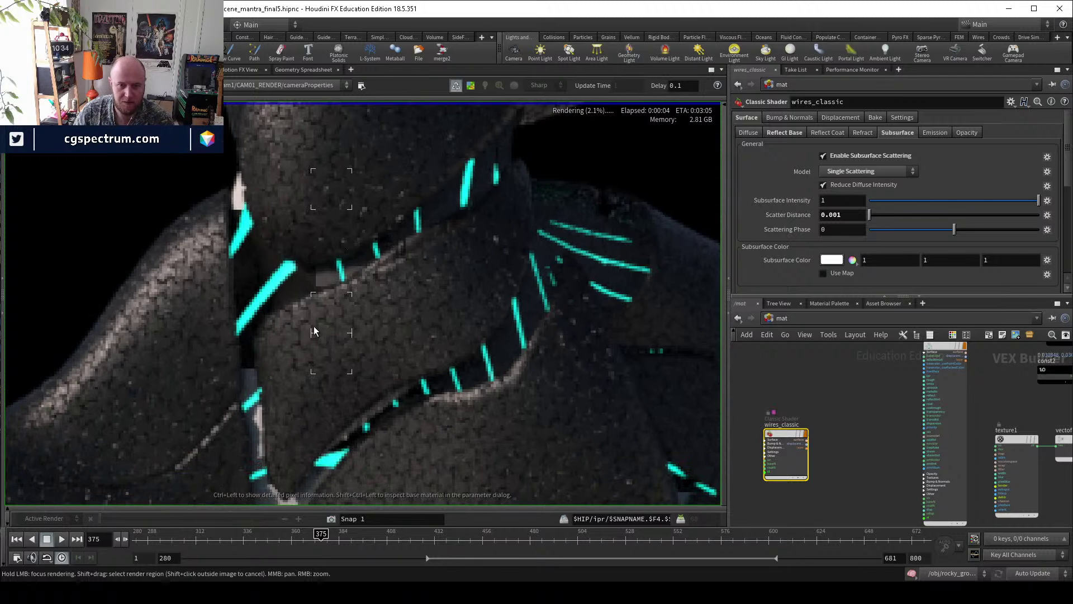
{"action": "left_click", "coordinate": [860, 187]}
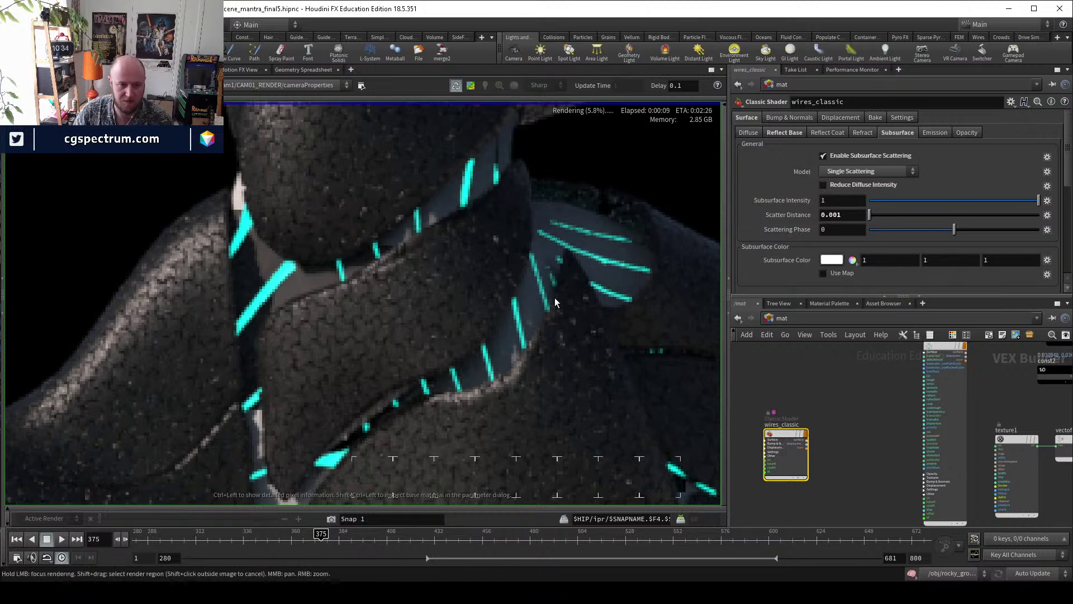
Examine how the wires render in the armour gaps across the shoulders, torso, hips and legs.
{"action": "scroll", "coordinate": [554, 297], "scroll_direction": "down", "scroll_amount": 5}
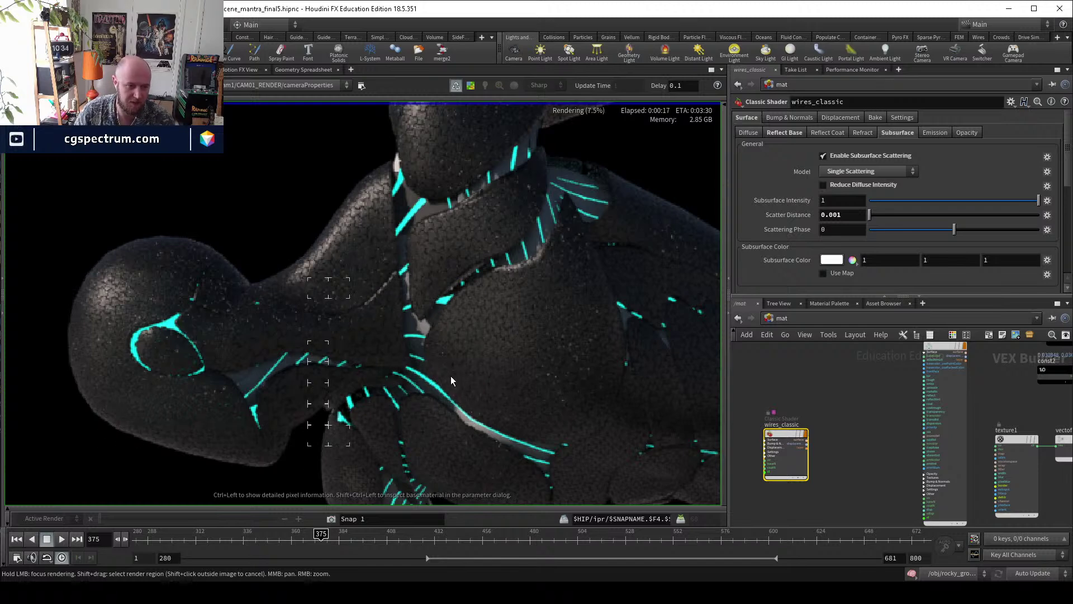
{"action": "scroll", "coordinate": [589, 290], "scroll_direction": "down", "scroll_amount": 3}
{"action": "middle_click_drag", "start_coordinate": [657, 422], "coordinate": [408, 321]}
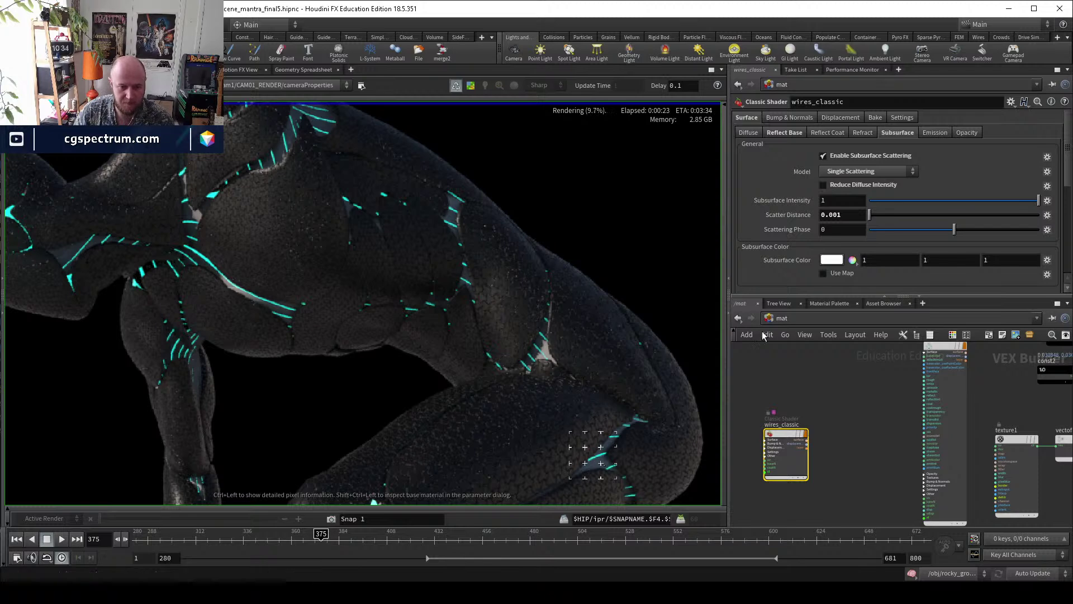
{"action": "scroll", "coordinate": [598, 459], "scroll_direction": "up", "scroll_amount": 2}
{"action": "middle_click_drag", "start_coordinate": [643, 308], "coordinate": [624, 341]}
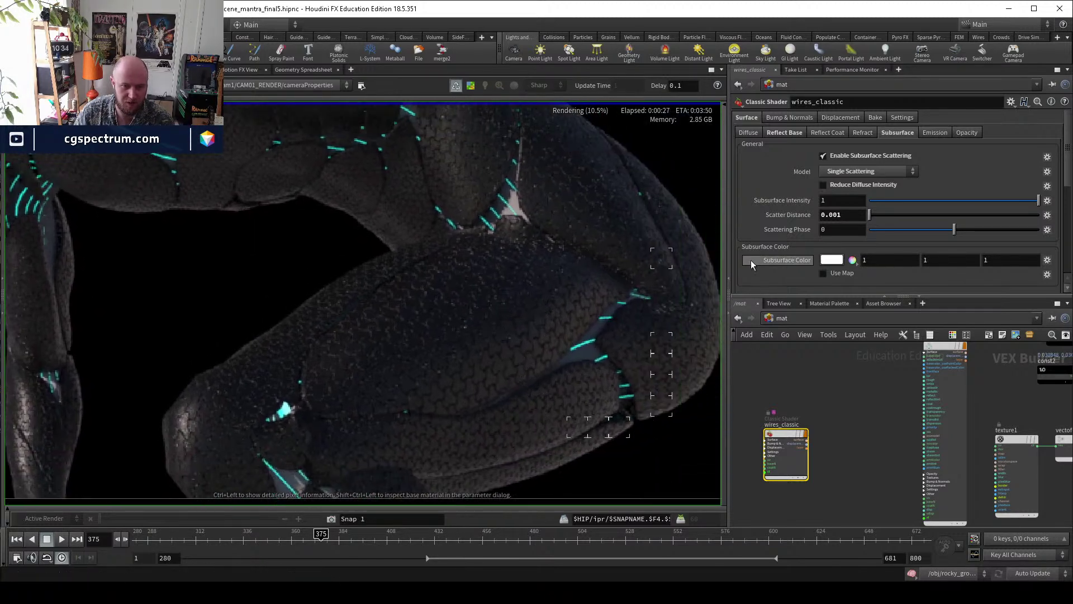
{"action": "middle_click_drag", "start_coordinate": [688, 285], "coordinate": [641, 348]}
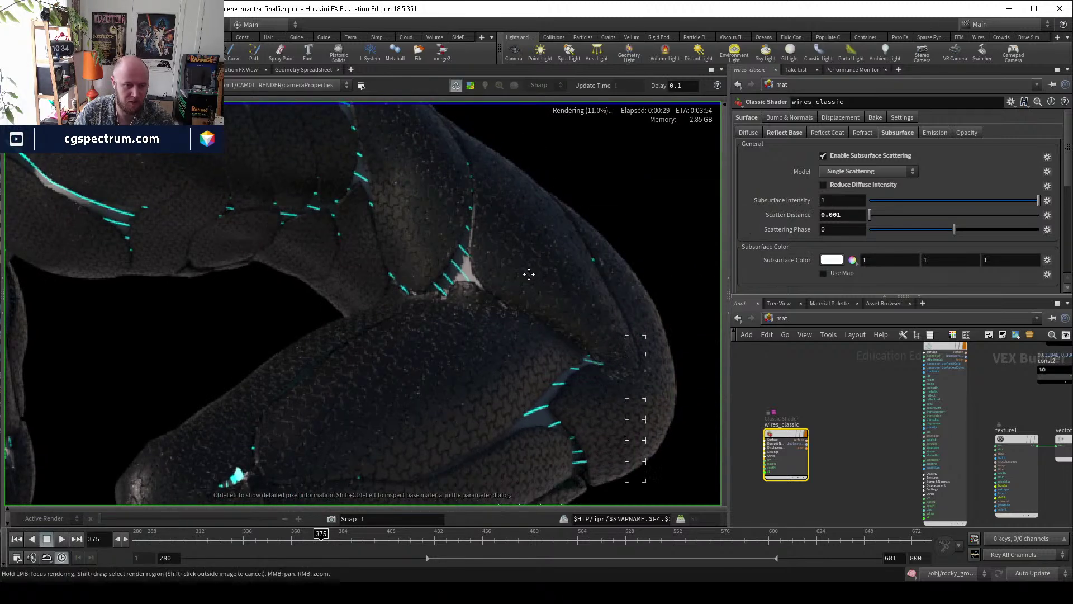
{"action": "middle_click_drag", "start_coordinate": [525, 268], "coordinate": [658, 377]}
{"action": "middle_click_drag", "start_coordinate": [473, 198], "coordinate": [547, 261]}
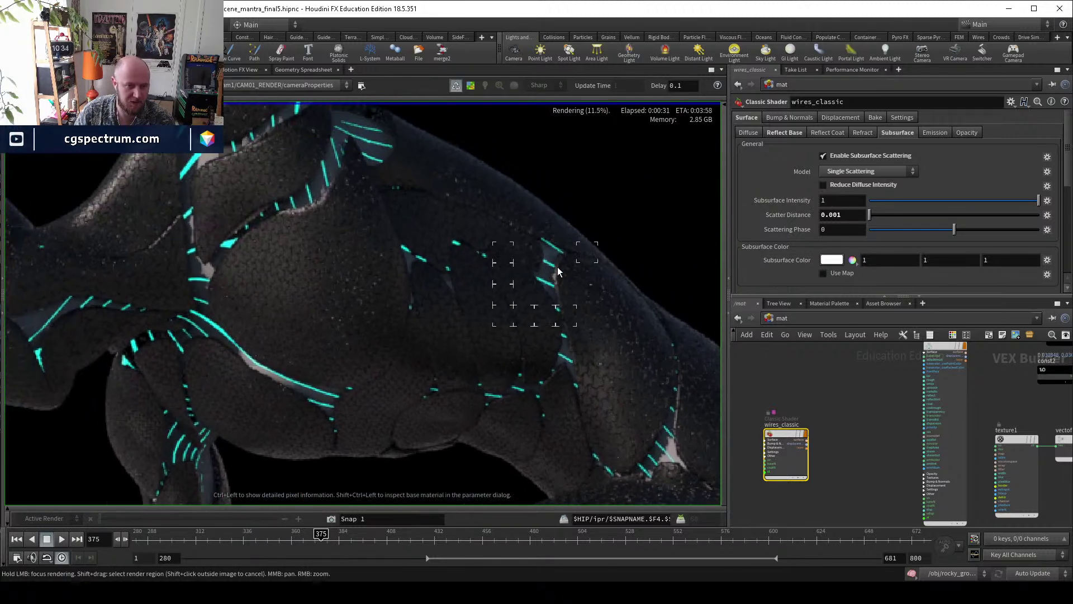
{"action": "middle_click_drag", "start_coordinate": [307, 208], "coordinate": [402, 282]}
{"action": "scroll", "coordinate": [437, 222], "scroll_direction": "up", "scroll_amount": 2}
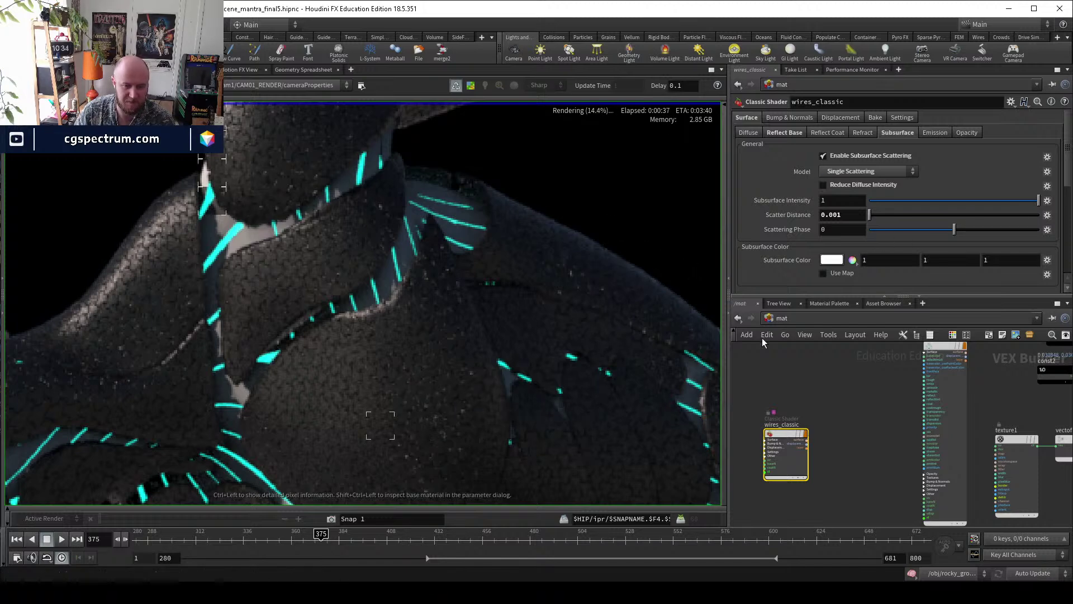
Return to the cyborg network, add a Null node and wire the output of transform2 into it.
{"action": "left_click", "coordinate": [801, 320]}
{"action": "left_click", "coordinate": [822, 371]}
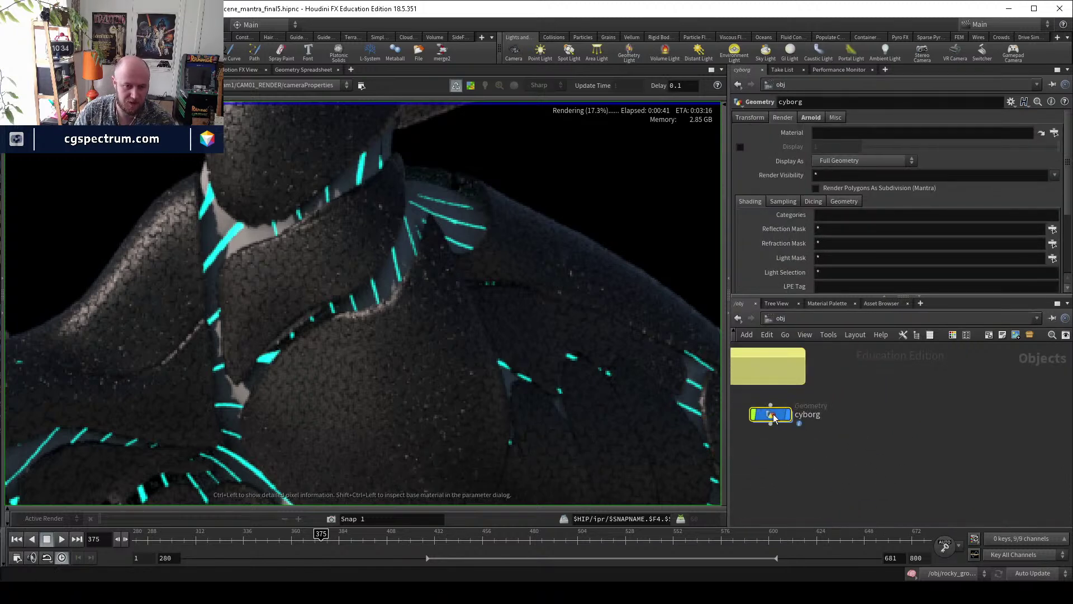
{"action": "double_click", "coordinate": [769, 415]}
{"action": "key", "text": "Tab"}
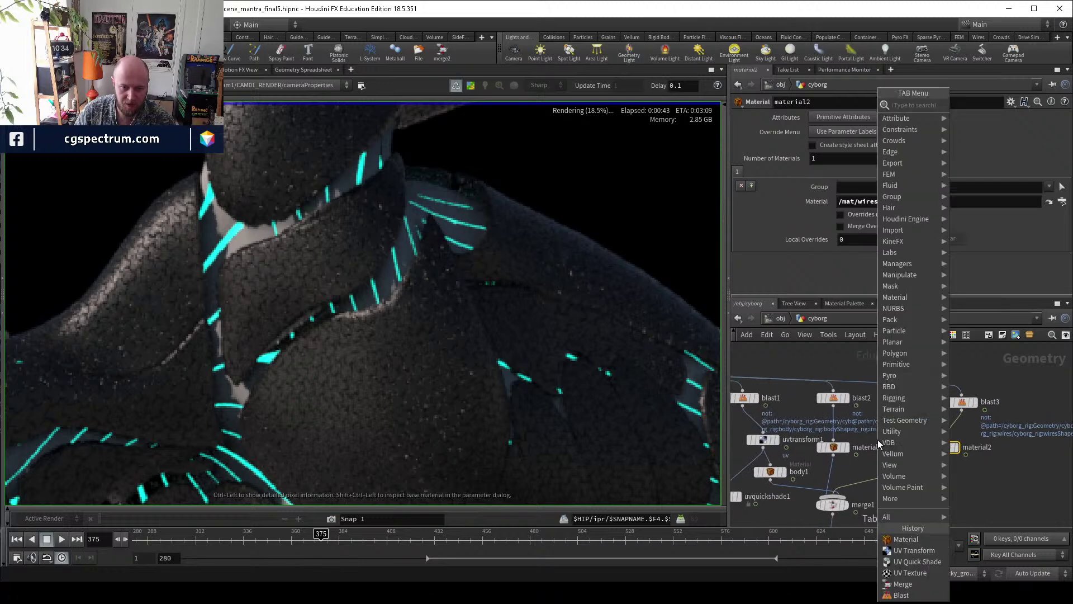
{"action": "type", "text": "null"}
{"action": "key", "text": "Return"}
{"action": "left_click", "coordinate": [906, 486]}
{"action": "left_click_drag", "start_coordinate": [906, 481], "coordinate": [933, 505]}
{"action": "middle_click_drag", "start_coordinate": [990, 498], "coordinate": [999, 422]}
{"action": "left_click_drag", "start_coordinate": [939, 430], "coordinate": [972, 499]}
{"action": "left_click", "coordinate": [837, 484]}
{"action": "middle_click_drag", "start_coordinate": [904, 429], "coordinate": [950, 475]}
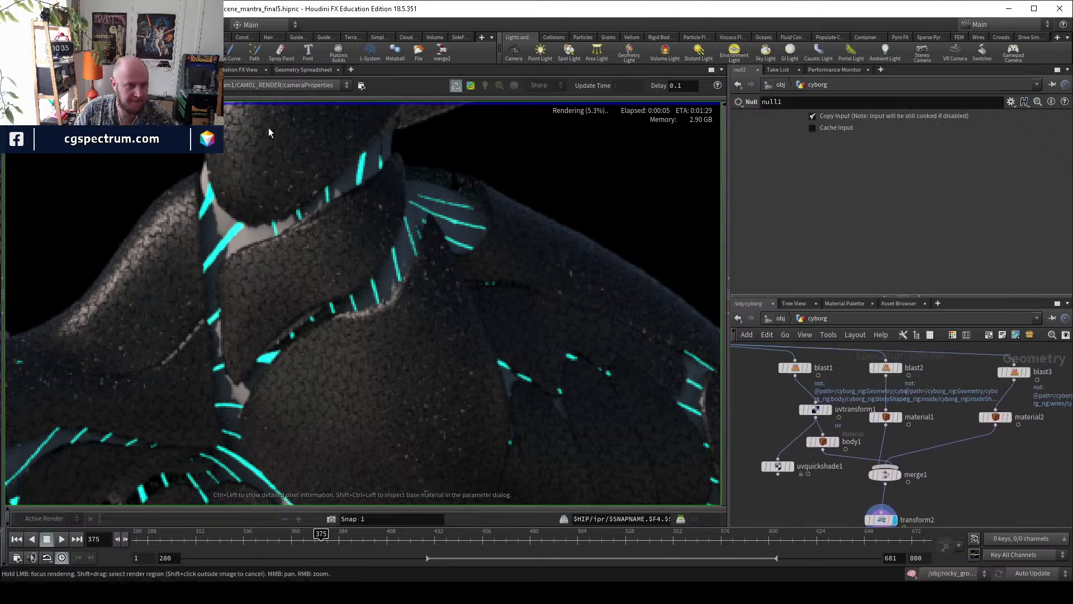
Copy blast2, insert the copy between transform2 and null1, and display its result shaded in the scene viewport.
{"action": "left_click", "coordinate": [24, 70]}
{"action": "left_click", "coordinate": [886, 367]}
{"action": "key", "text": "ctrl+c"}
{"action": "middle_click_drag", "start_coordinate": [967, 499], "coordinate": [894, 405]}
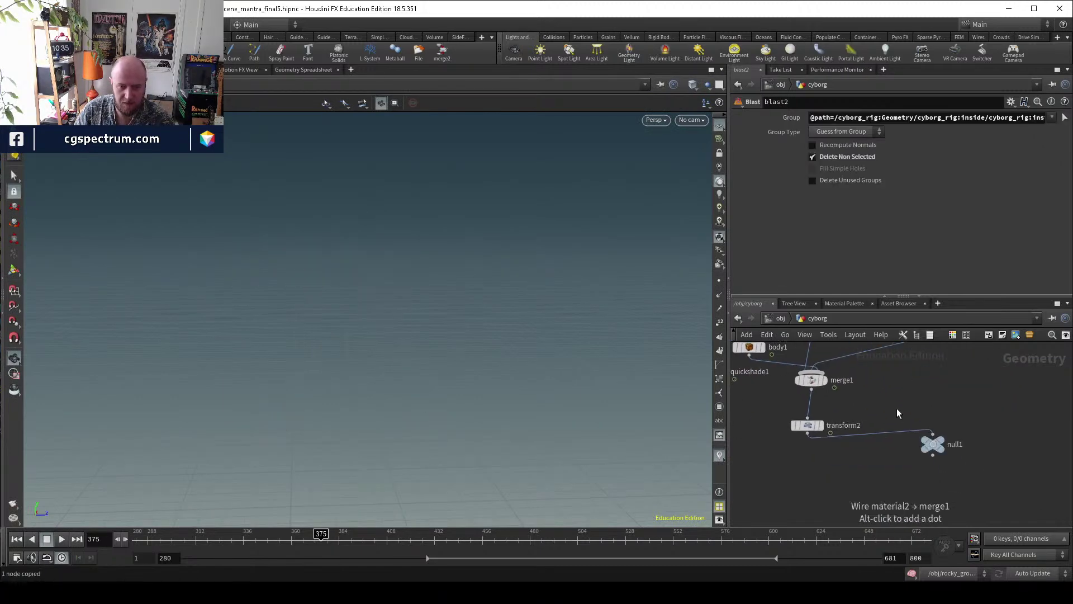
{"action": "key", "text": "ctrl+v"}
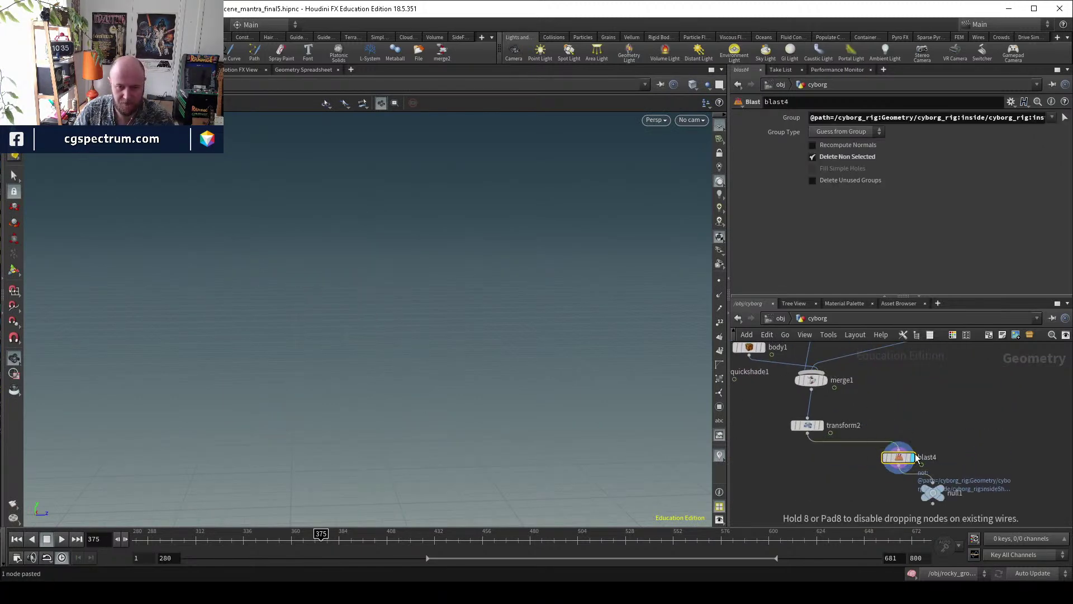
{"action": "left_click", "coordinate": [916, 457]}
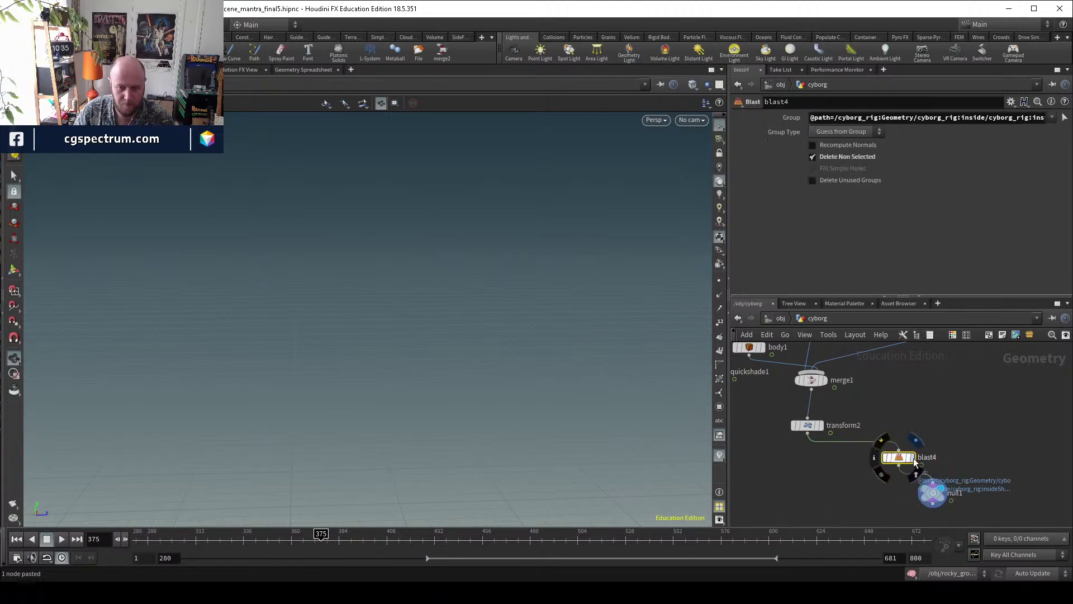
{"action": "key", "text": "w"}
{"action": "key", "text": "w"}
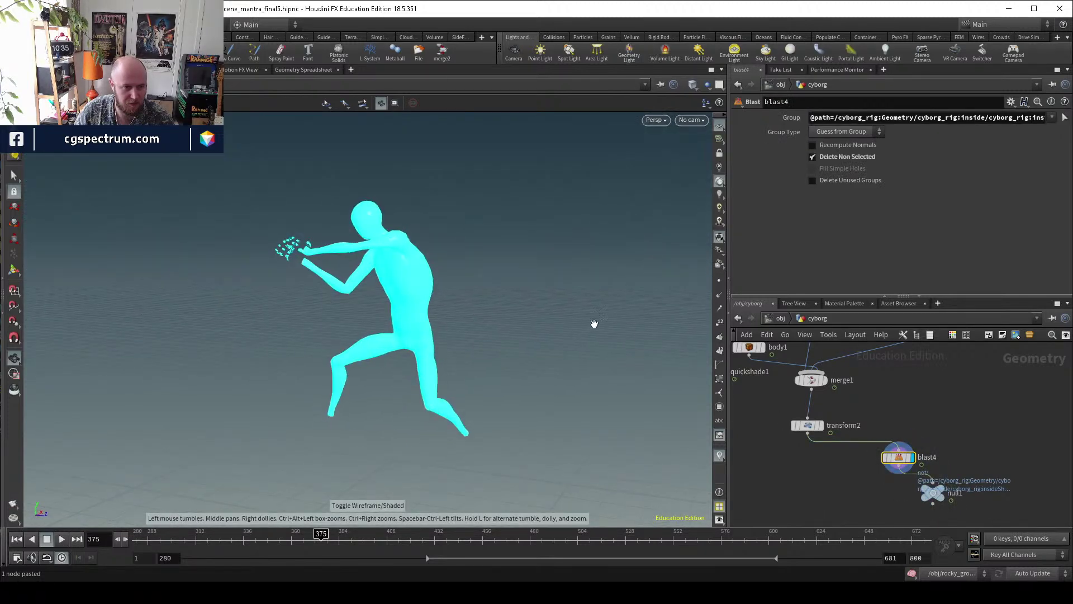
{"action": "scroll", "coordinate": [953, 455], "scroll_direction": "up", "scroll_amount": 5}
Rename the Null below blast4 as OUT_BLUE_MAN and make transform2 the displayed node again.
{"action": "double_click", "coordinate": [908, 459]}
{"action": "type", "text": "O"}
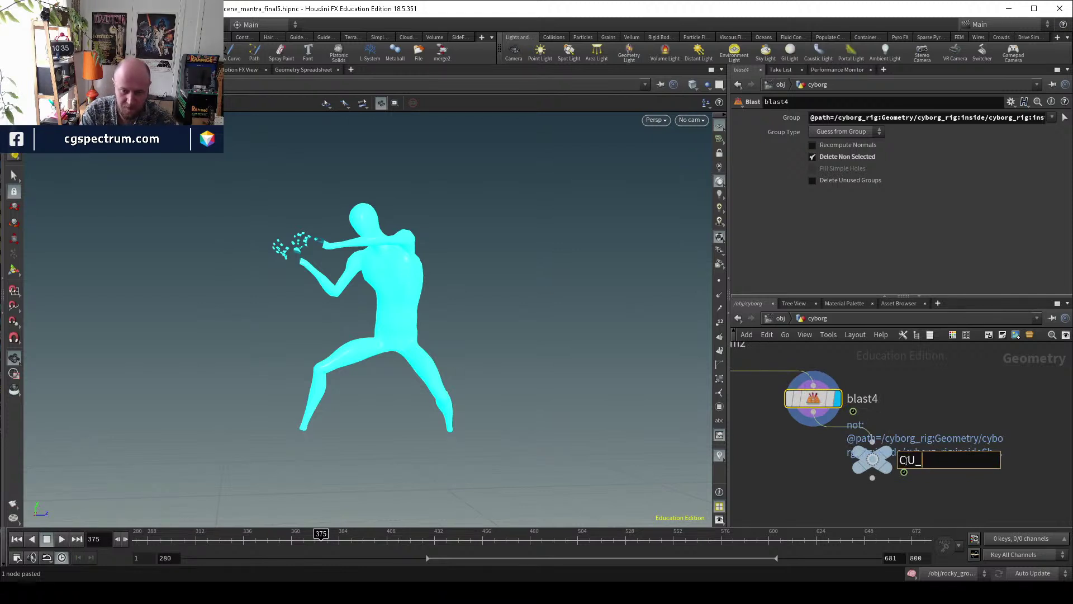
{"action": "type", "text": "UT_BLU"}
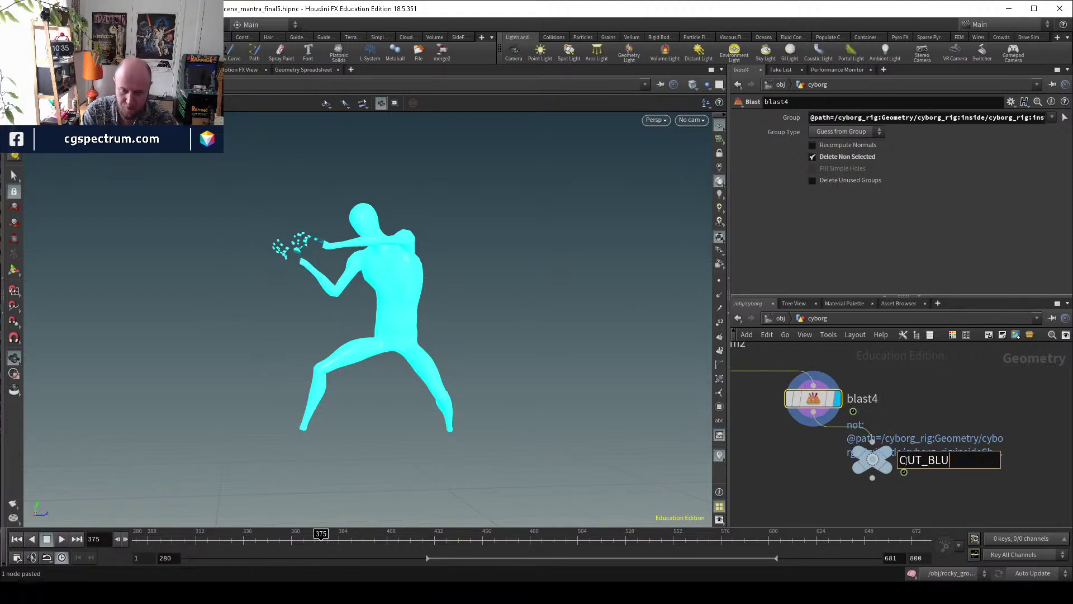
{"action": "type", "text": "R_MAN"}
{"action": "key", "text": "Return"}
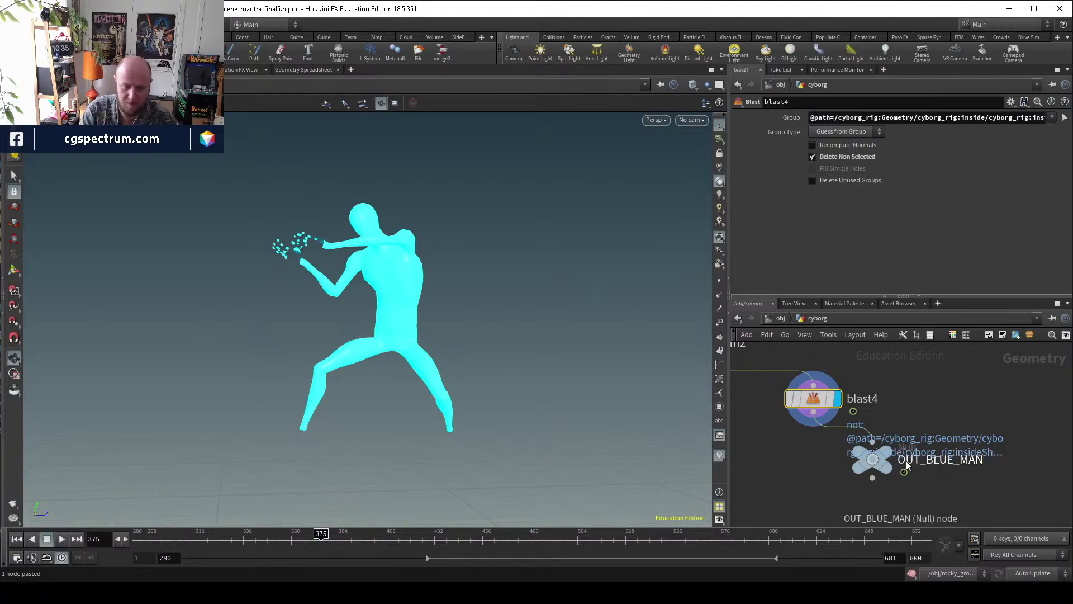
{"action": "scroll", "coordinate": [907, 465], "scroll_direction": "down", "scroll_amount": 3}
{"action": "scroll", "coordinate": [801, 396], "scroll_direction": "up", "scroll_amount": 3}
{"action": "left_click", "coordinate": [792, 413]}
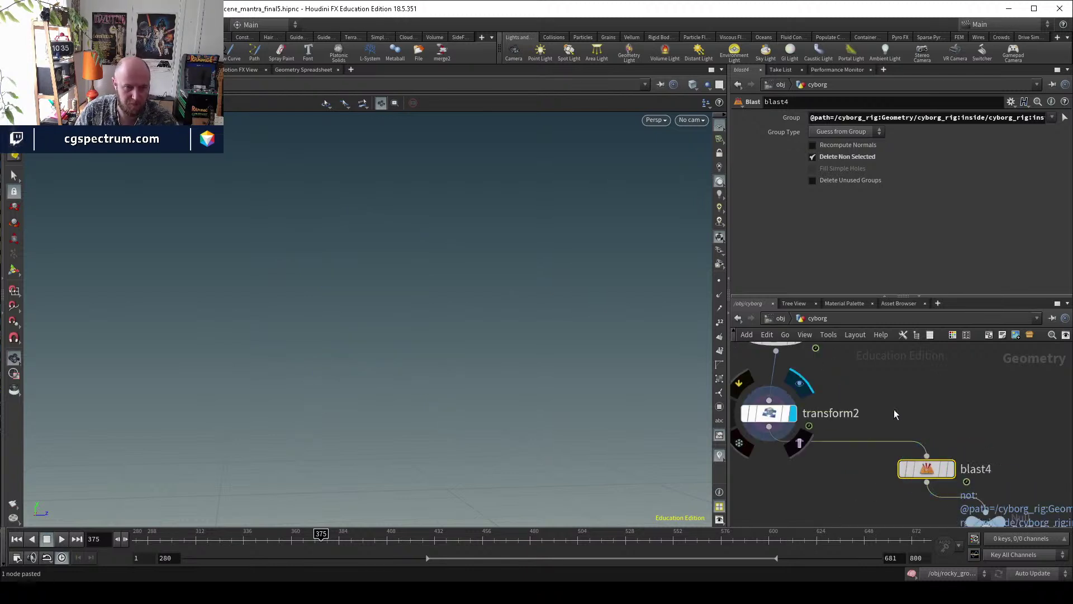
At the object level, add a Light beside cyborg and set its type to Geometry.
{"action": "left_click", "coordinate": [780, 318]}
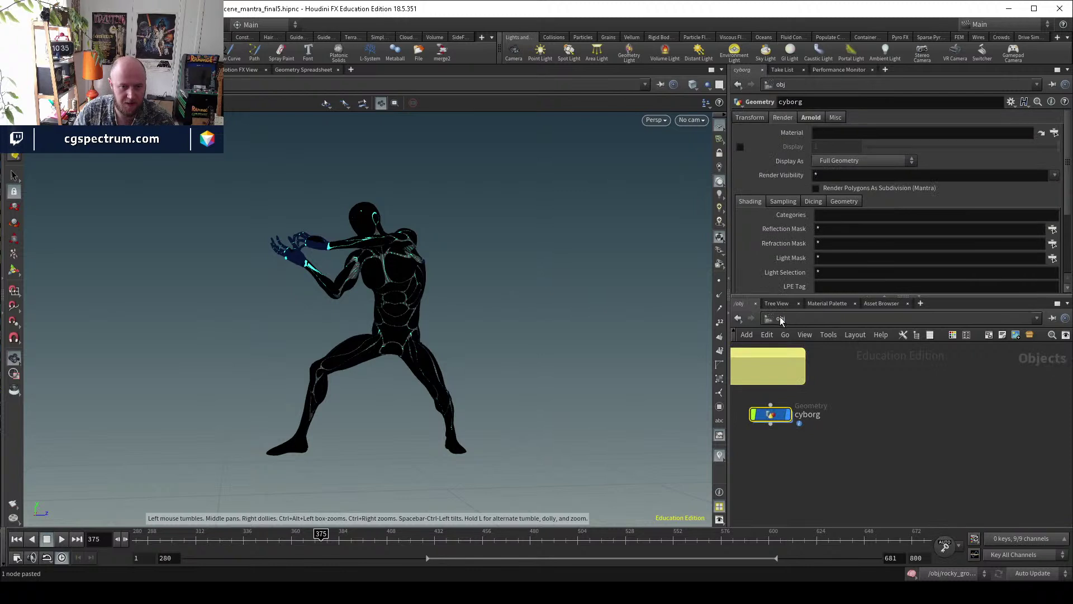
{"action": "key", "text": "Tab"}
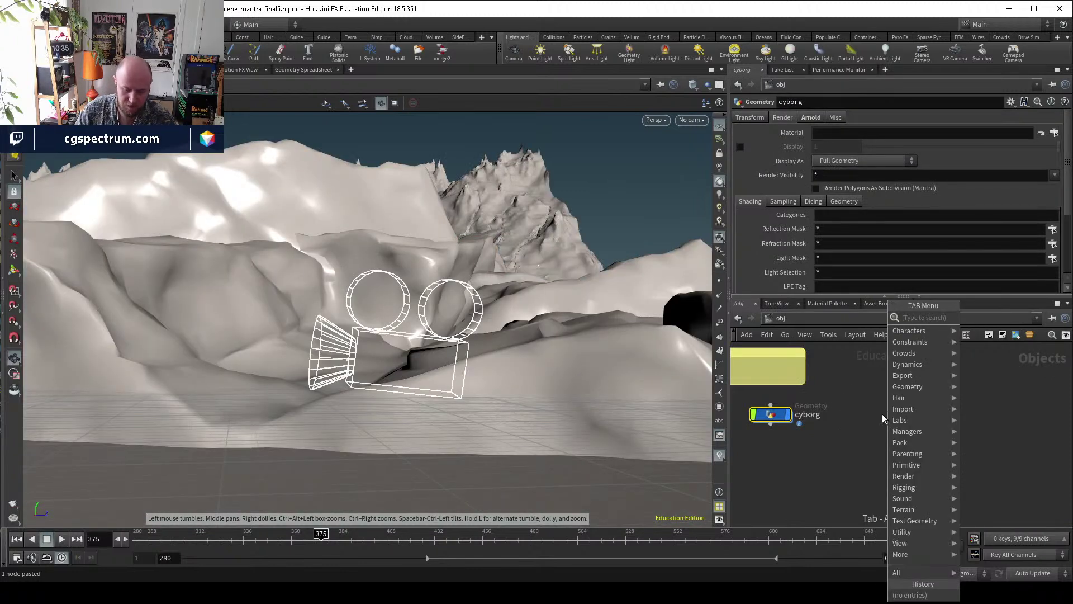
{"action": "type", "text": "light"}
{"action": "key", "text": "Return"}
{"action": "left_click", "coordinate": [882, 414]}
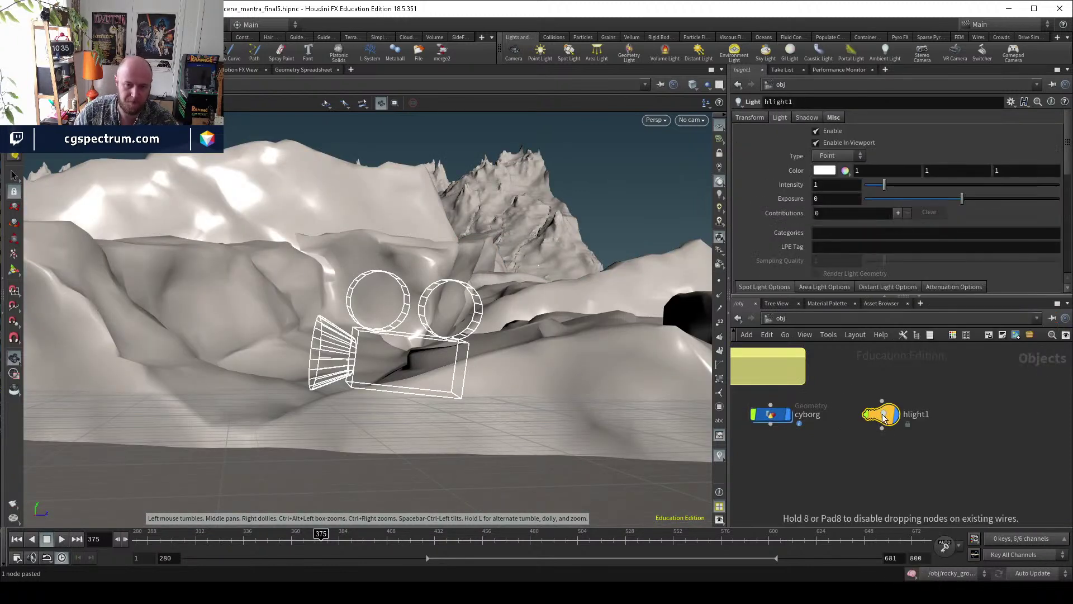
{"action": "left_click", "coordinate": [830, 155]}
{"action": "left_click", "coordinate": [840, 202]}
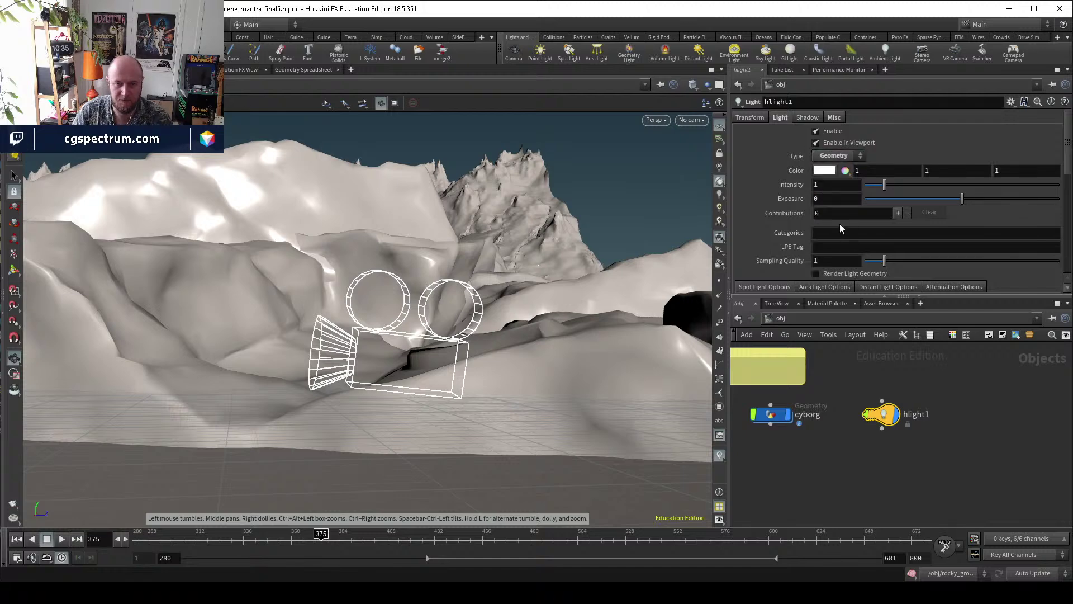
Set the light's Geometry Object to /obj/cyborg/OUT_BLUE_MAN in its area light options.
{"action": "scroll", "coordinate": [853, 204], "scroll_direction": "down", "scroll_amount": 3}
{"action": "scroll", "coordinate": [854, 207], "scroll_direction": "down", "scroll_amount": 2}
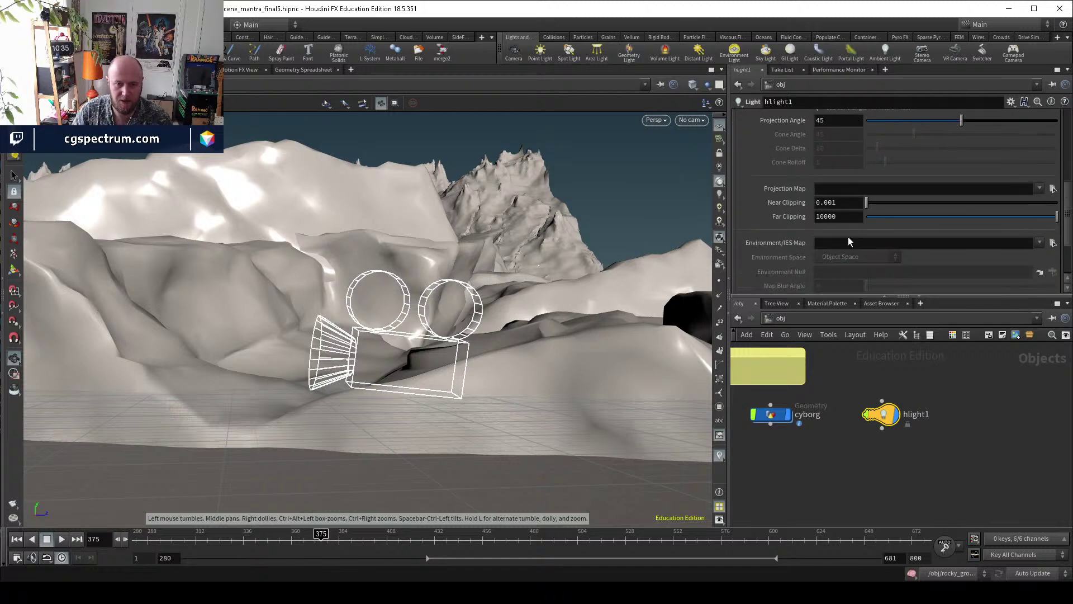
{"action": "scroll", "coordinate": [851, 232], "scroll_direction": "up", "scroll_amount": 3}
{"action": "scroll", "coordinate": [816, 202], "scroll_direction": "down", "scroll_amount": 5}
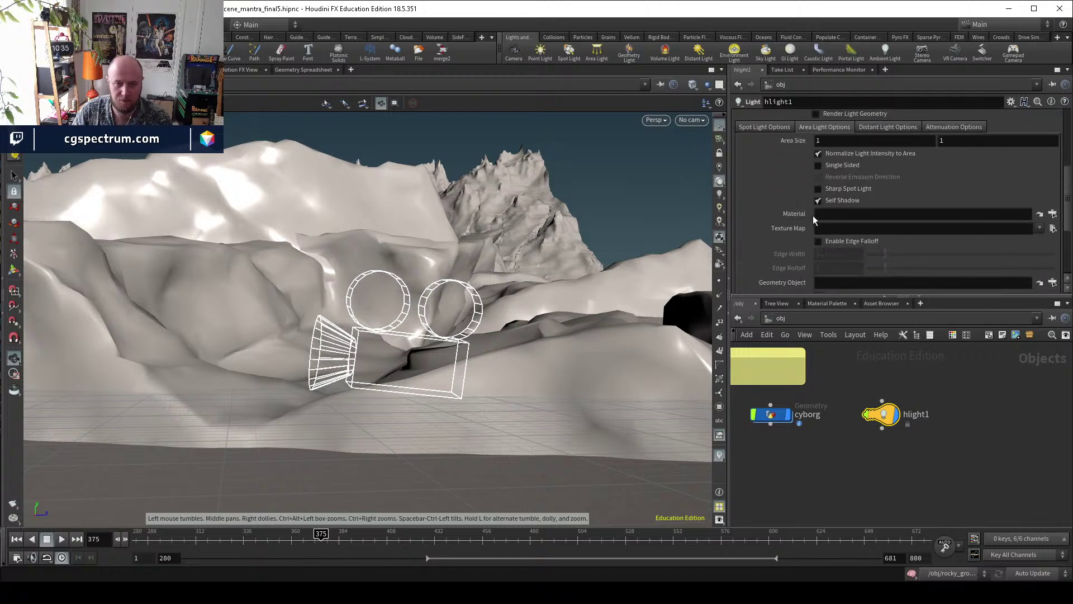
{"action": "left_click", "coordinate": [1001, 223]}
{"action": "left_click", "coordinate": [1053, 224]}
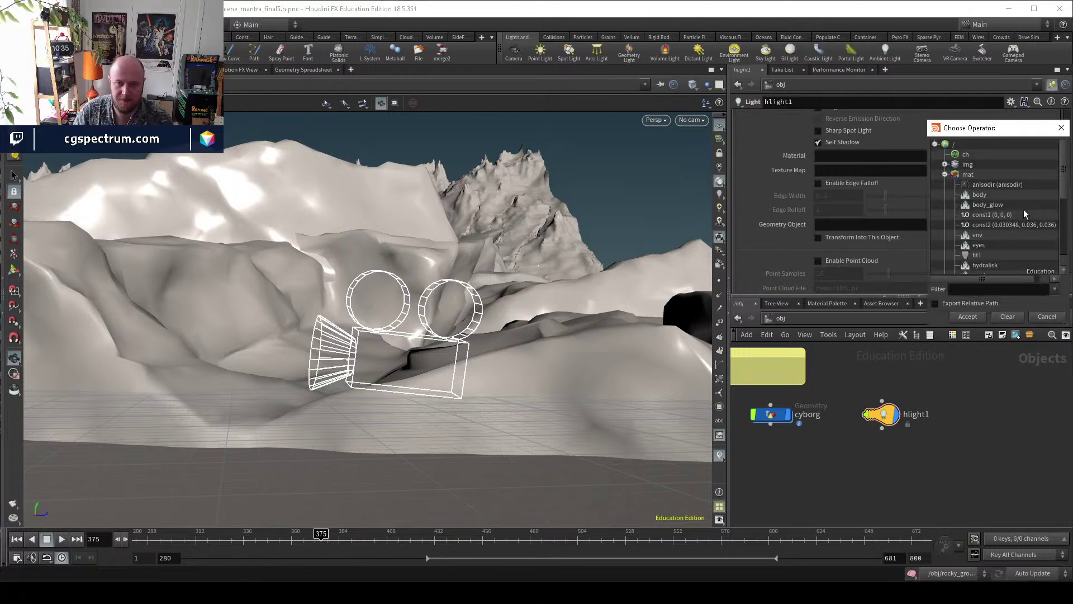
{"action": "left_click", "coordinate": [946, 175]}
{"action": "left_click", "coordinate": [944, 184]}
{"action": "scroll", "coordinate": [1015, 212], "scroll_direction": "down", "scroll_amount": 1}
{"action": "left_click", "coordinate": [954, 225]}
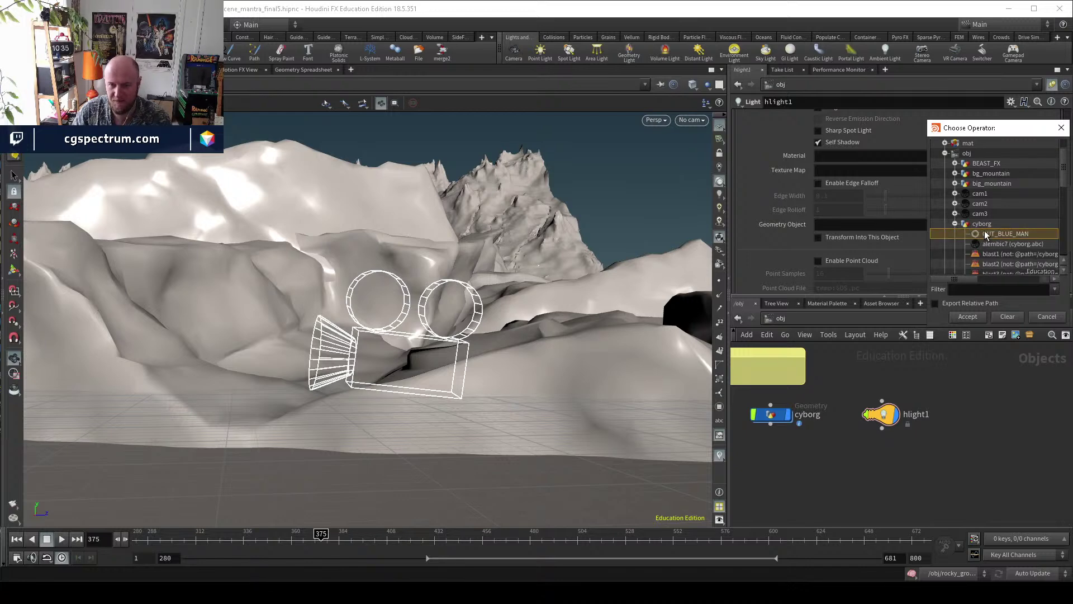
{"action": "left_click", "coordinate": [967, 317]}
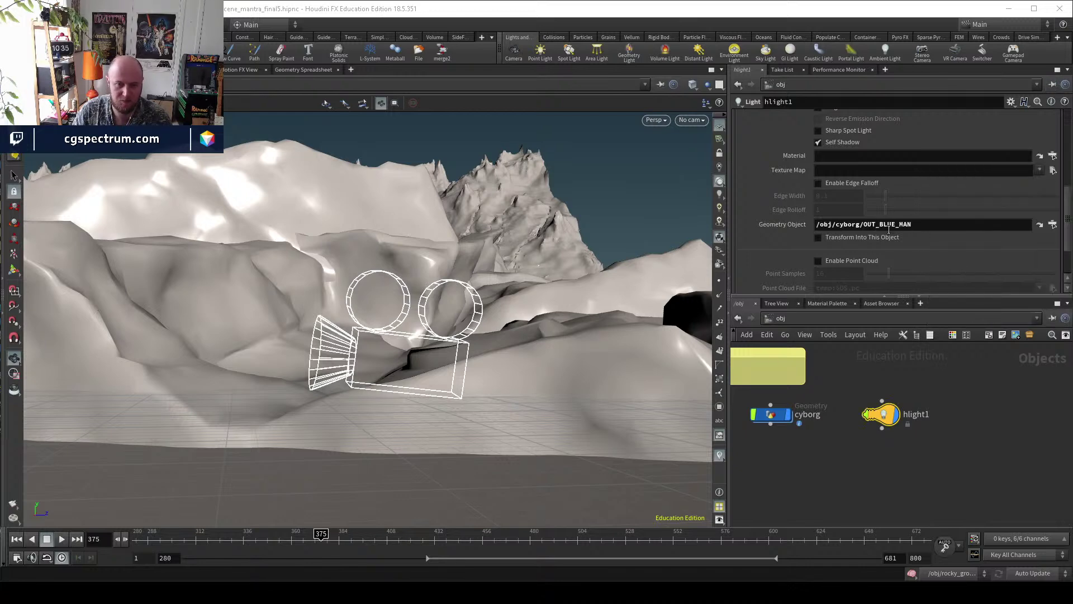
Frame the geometry light in the viewport and hide the cyborg object so only the light's shape shows.
{"action": "key", "text": "space+g"}
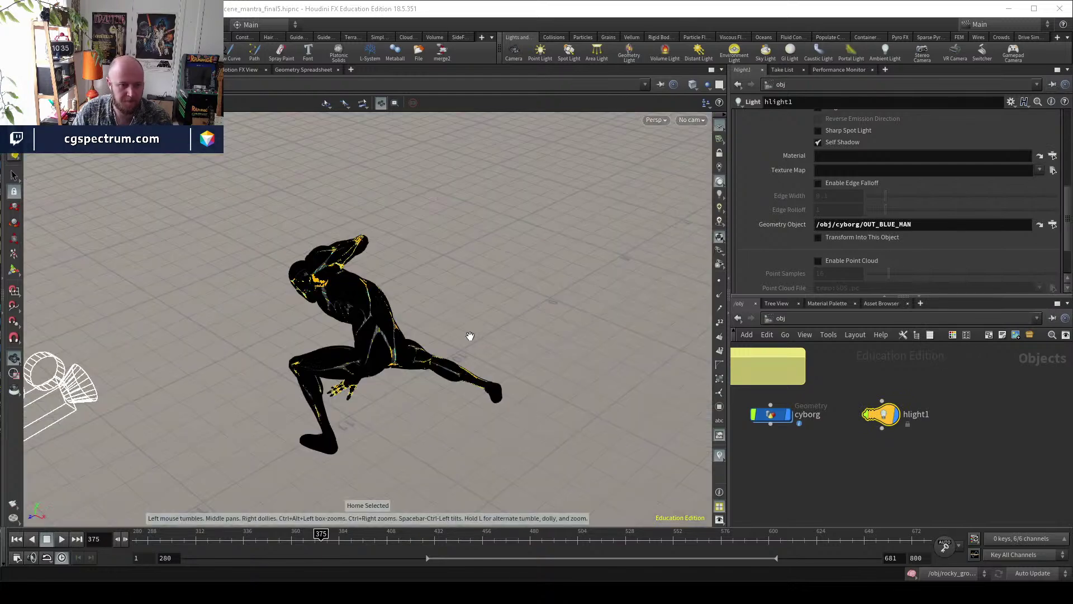
{"action": "left_click_drag", "start_coordinate": [529, 326], "coordinate": [525, 295]}
{"action": "middle_click_drag", "start_coordinate": [560, 314], "coordinate": [405, 333]}
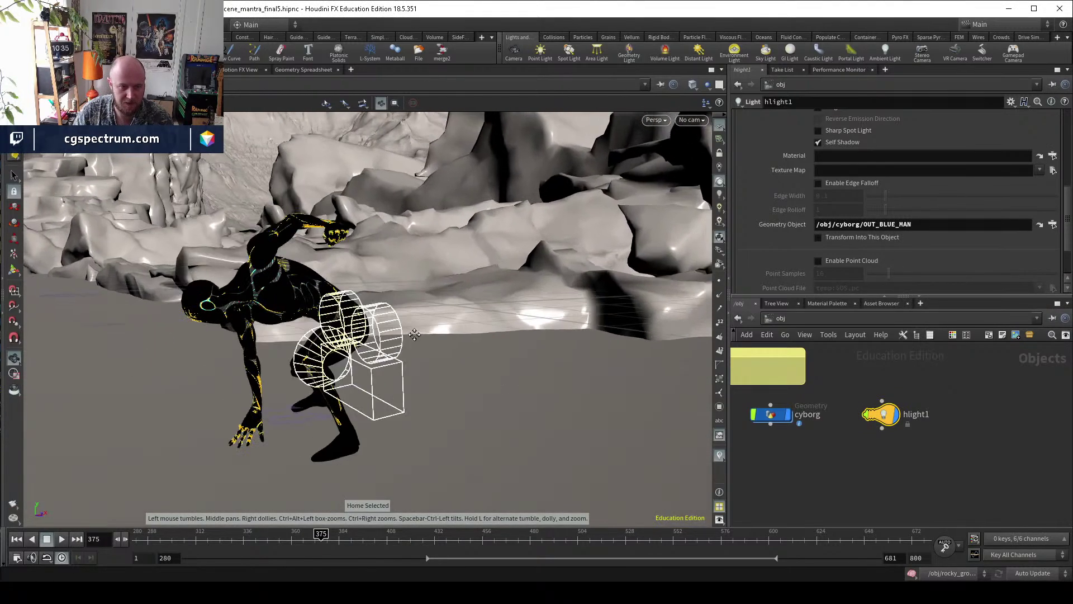
{"action": "left_click", "coordinate": [787, 418]}
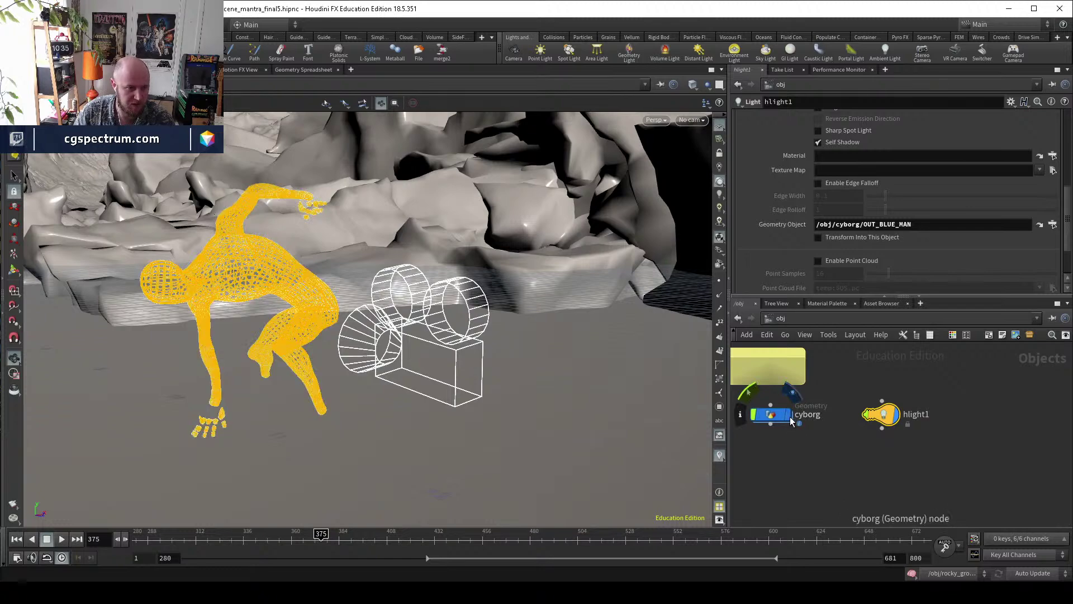
{"action": "key", "text": "g"}
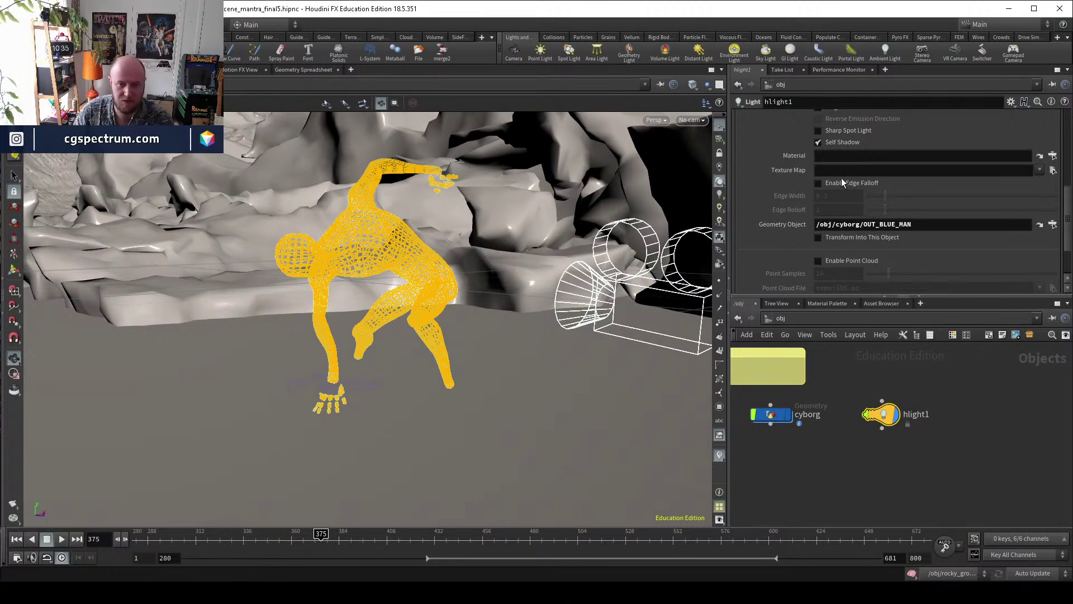
{"action": "scroll", "coordinate": [868, 218], "scroll_direction": "up", "scroll_amount": 3}
{"action": "left_click", "coordinate": [1020, 198]}
{"action": "type", "text": "/"}
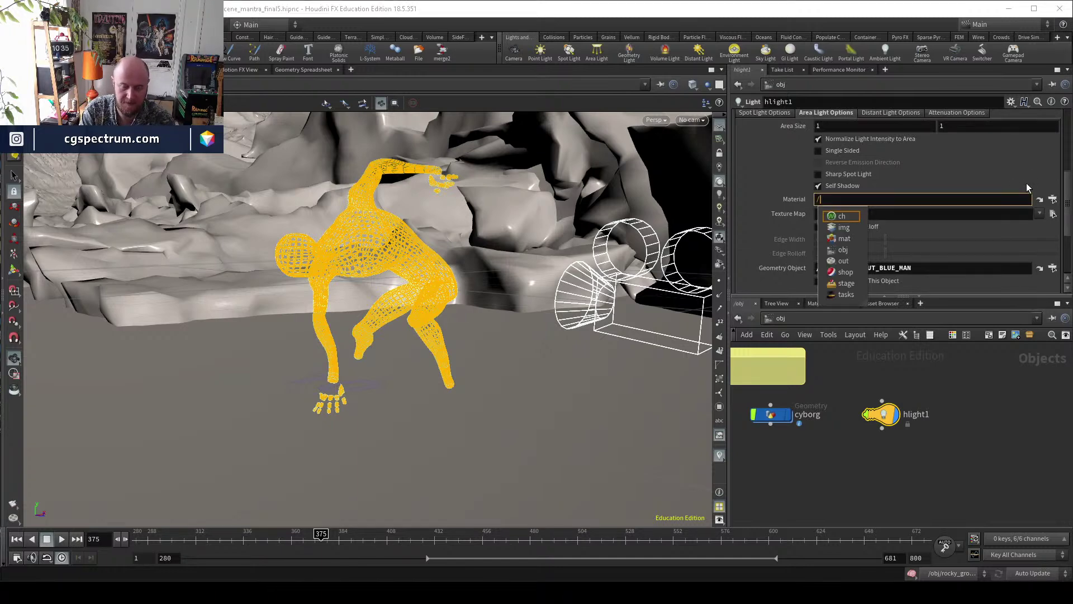
{"action": "type", "text": "mat/"}
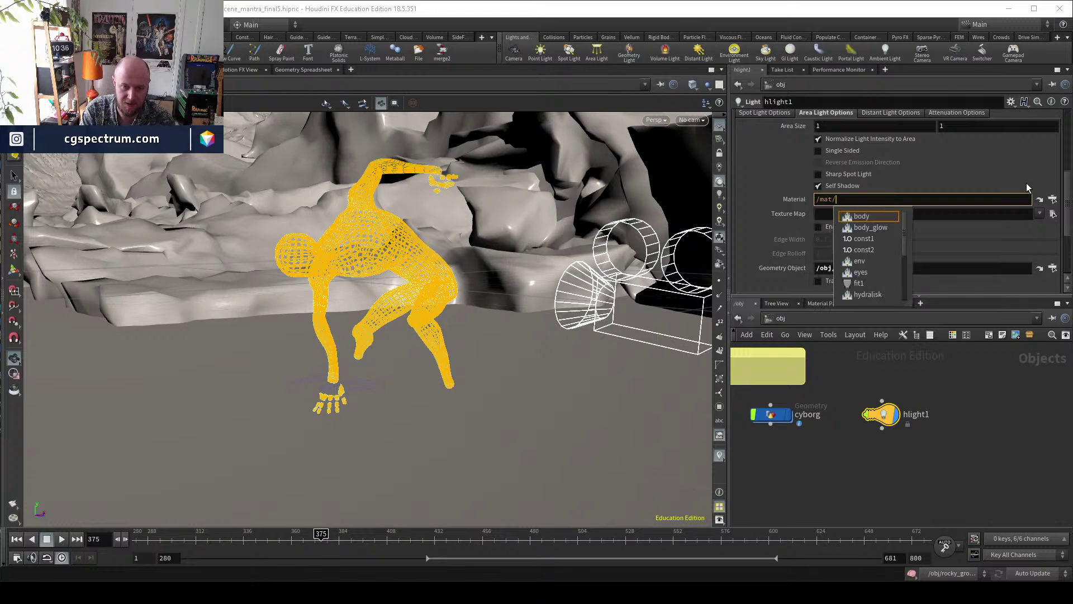
{"action": "type", "text": "bo"}
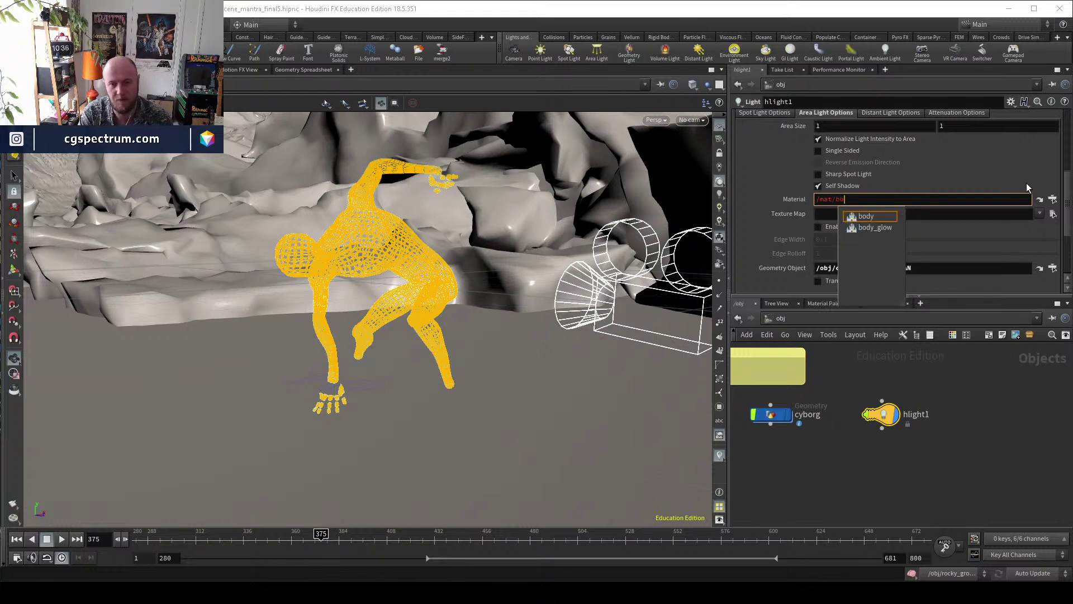
{"action": "key", "text": "BackSpace"}
{"action": "key", "text": "Escape"}
Inside the cyborg network, copy the material path /mat/body_glow/ from the material1 node below blast2.
{"action": "middle_click_drag", "start_coordinate": [886, 487], "coordinate": [943, 495]}
{"action": "double_click", "coordinate": [829, 423]}
{"action": "middle_click_drag", "start_coordinate": [902, 398], "coordinate": [913, 524]}
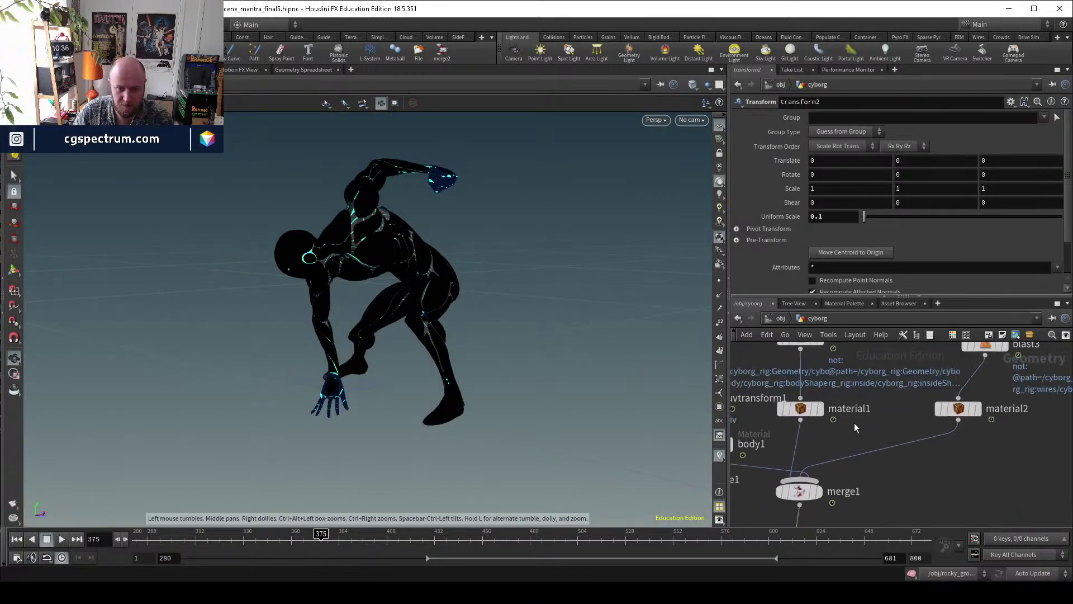
{"action": "middle_click_drag", "start_coordinate": [847, 419], "coordinate": [906, 477]}
{"action": "left_click", "coordinate": [858, 463]}
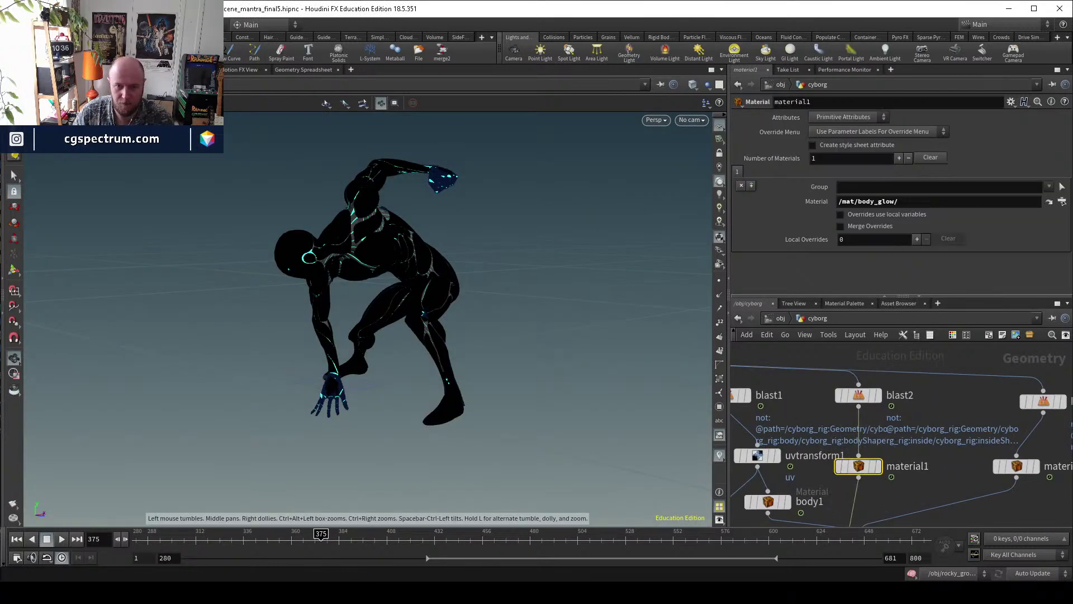
Back at the object level, paste /mat/body_glow/ as the geometry light's Material in its area light options.
{"action": "left_click", "coordinate": [781, 318]}
{"action": "left_click", "coordinate": [920, 379]}
{"action": "scroll", "coordinate": [922, 238], "scroll_direction": "down", "scroll_amount": 2}
{"action": "scroll", "coordinate": [922, 239], "scroll_direction": "up", "scroll_amount": 1}
{"action": "triple_click", "coordinate": [864, 183]}
{"action": "type", "text": "/mat/body_glow/"}
{"action": "key", "text": "Return"}
{"action": "scroll", "coordinate": [892, 209], "scroll_direction": "up", "scroll_amount": 5}
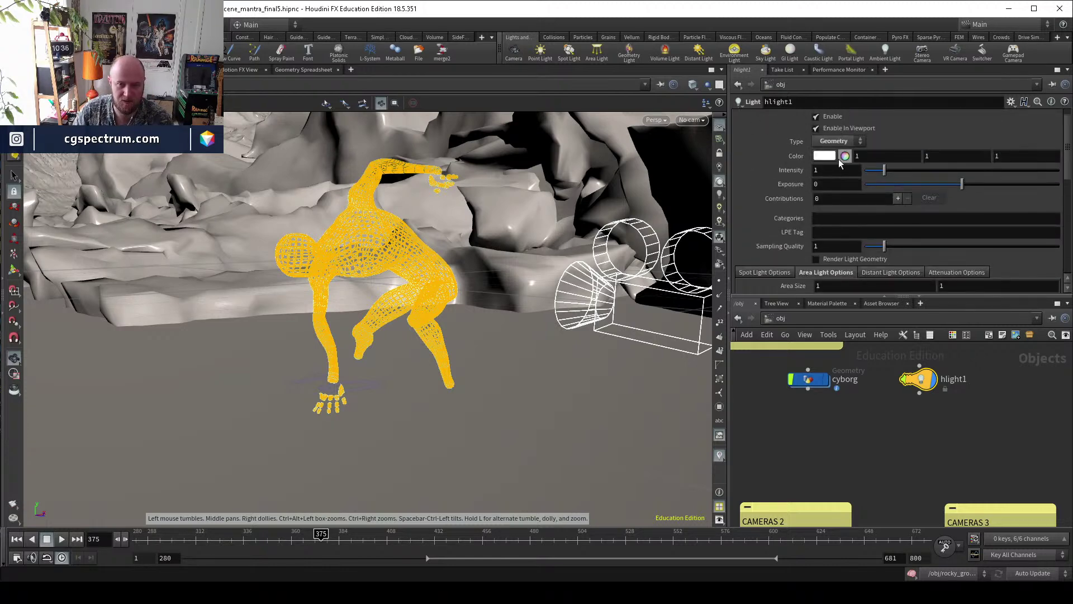
{"action": "scroll", "coordinate": [884, 199], "scroll_direction": "down", "scroll_amount": 3}
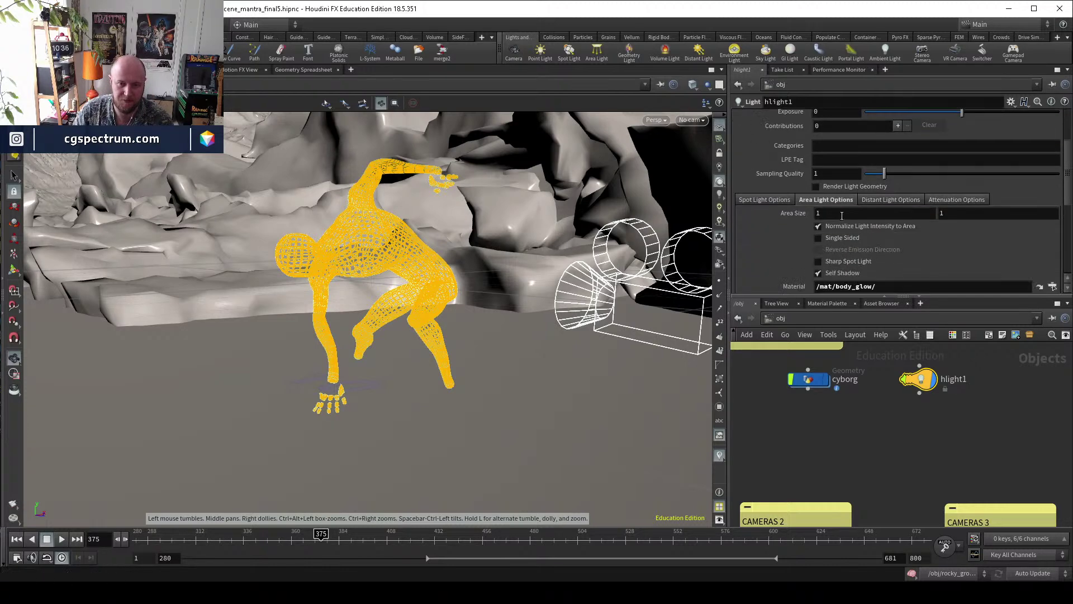
{"action": "scroll", "coordinate": [923, 276], "scroll_direction": "down", "scroll_amount": 3}
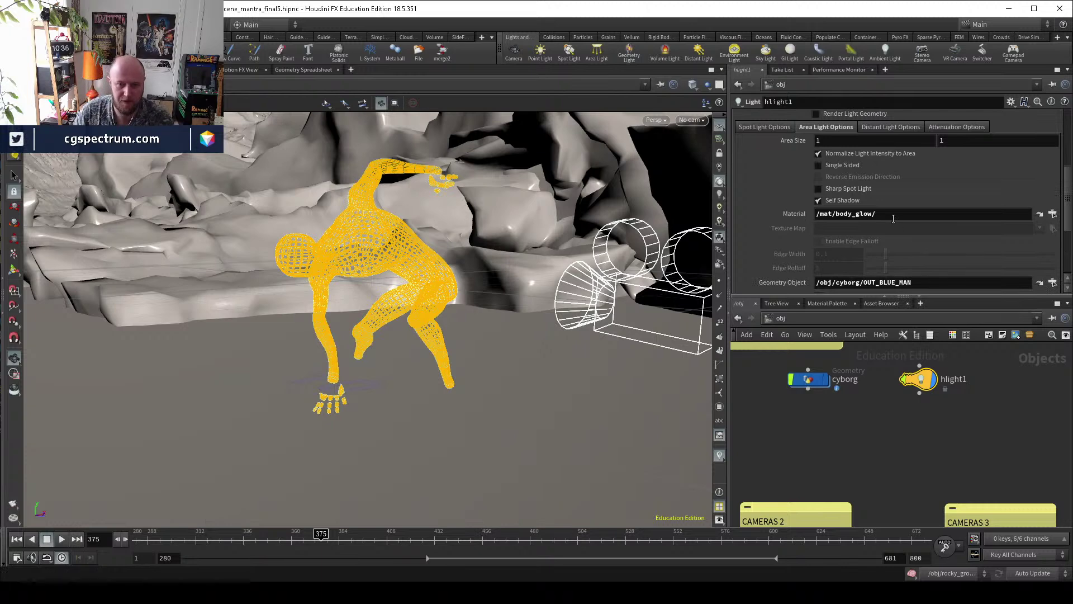
{"action": "scroll", "coordinate": [900, 218], "scroll_direction": "down", "scroll_amount": 3}
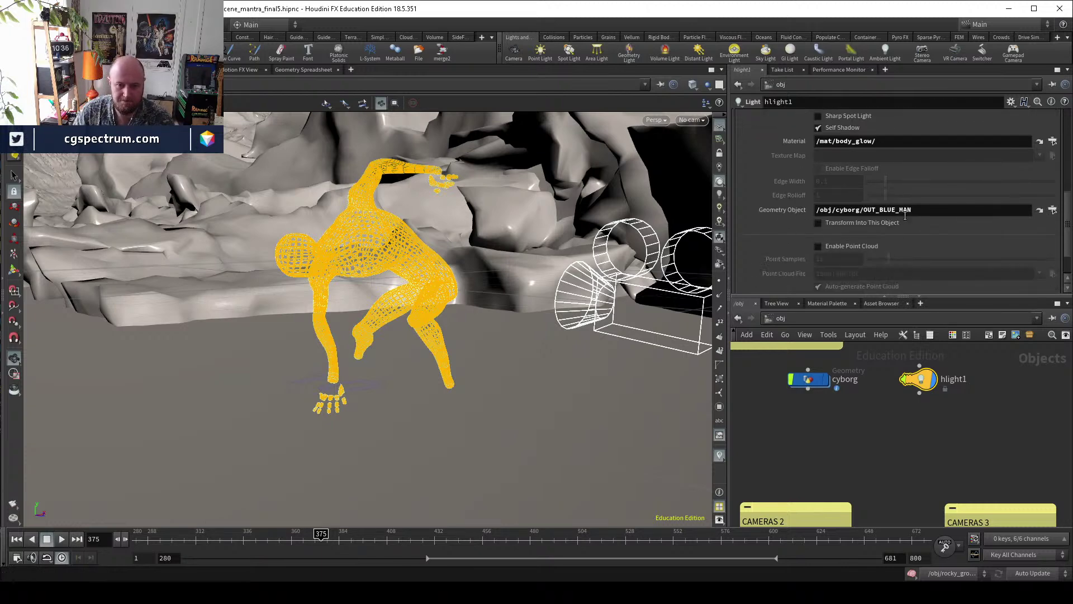
Rename the geometry light beside cyborg as body_light_glow.
{"action": "middle_click_drag", "start_coordinate": [951, 453], "coordinate": [948, 477]}
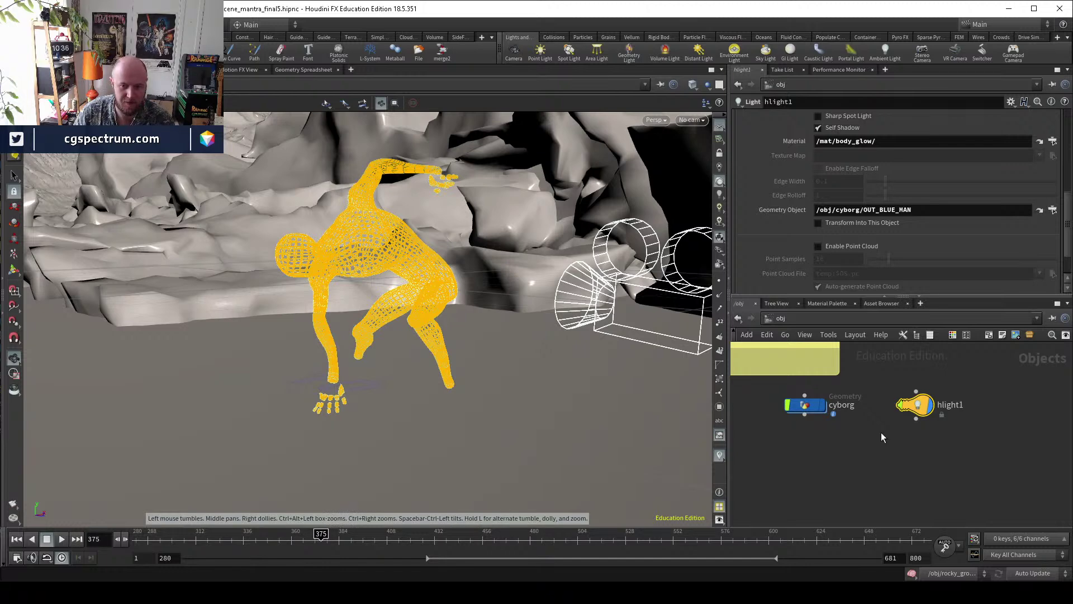
{"action": "double_click", "coordinate": [951, 404]}
{"action": "type", "text": "body_light_"}
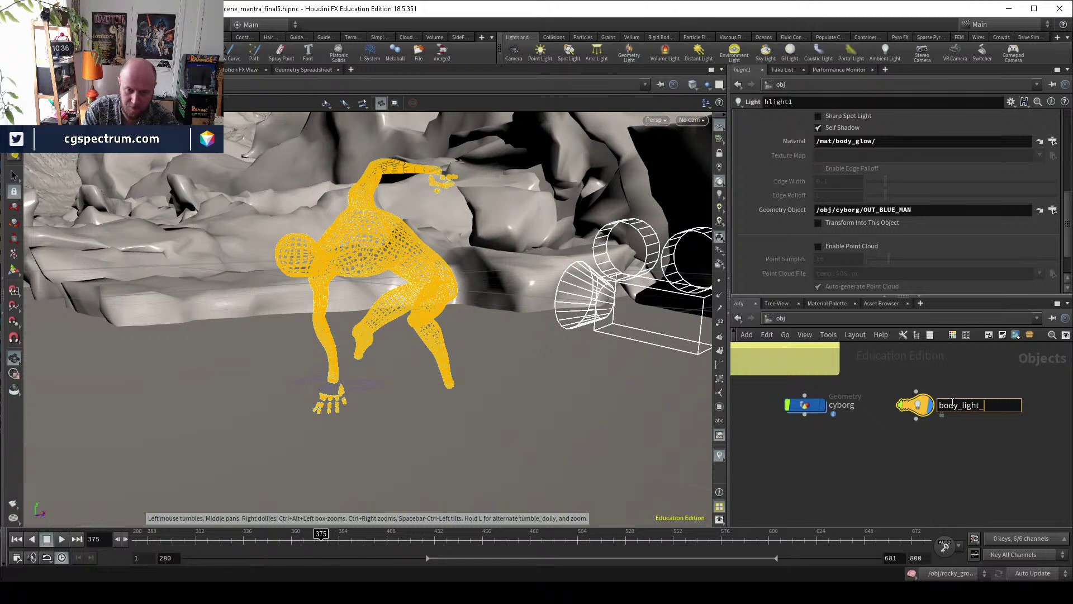
{"action": "type", "text": "glow"}
{"action": "key", "text": "Return"}
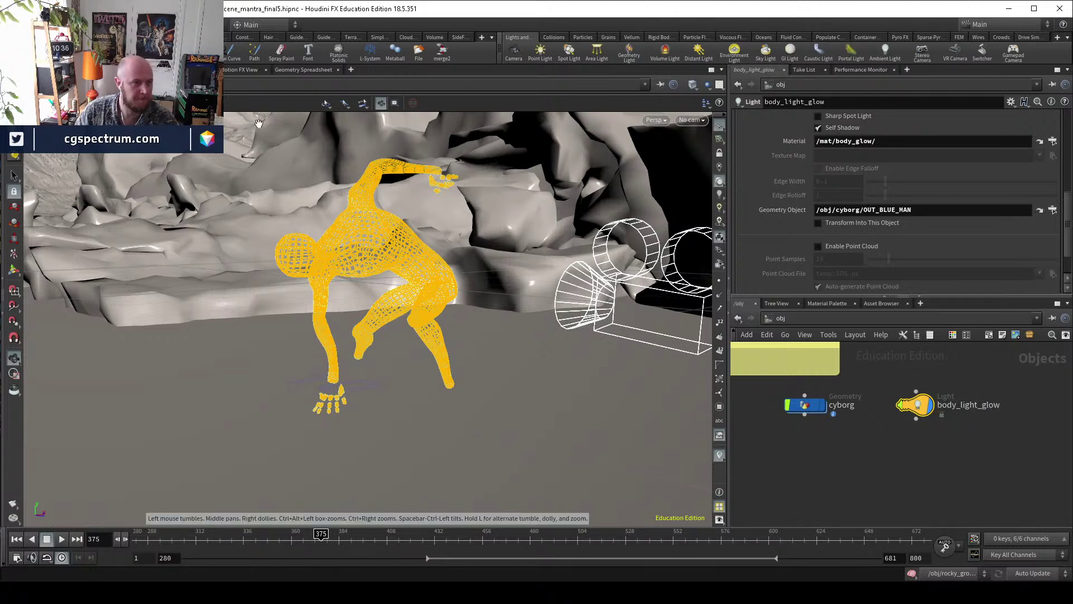
Switch to the Render View and frame the cyborg's upper body to examine the render with the new light.
{"action": "key", "text": "ctrl+Page_Down"}
{"action": "scroll", "coordinate": [193, 227], "scroll_direction": "down", "scroll_amount": 5}
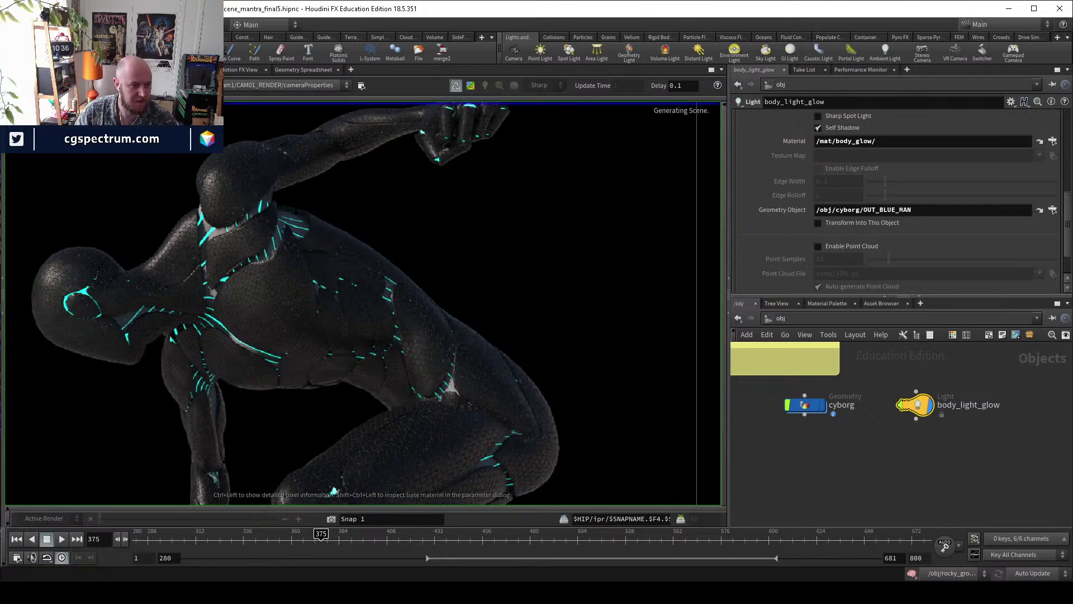
{"action": "middle_click_drag", "start_coordinate": [324, 370], "coordinate": [455, 351]}
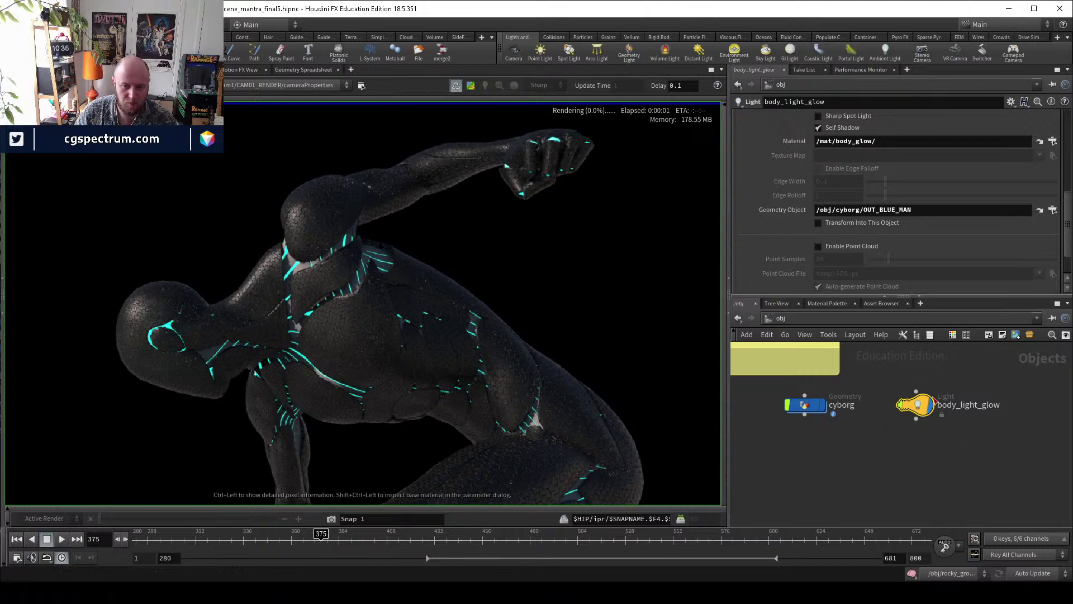
{"action": "left_click", "coordinate": [812, 410]}
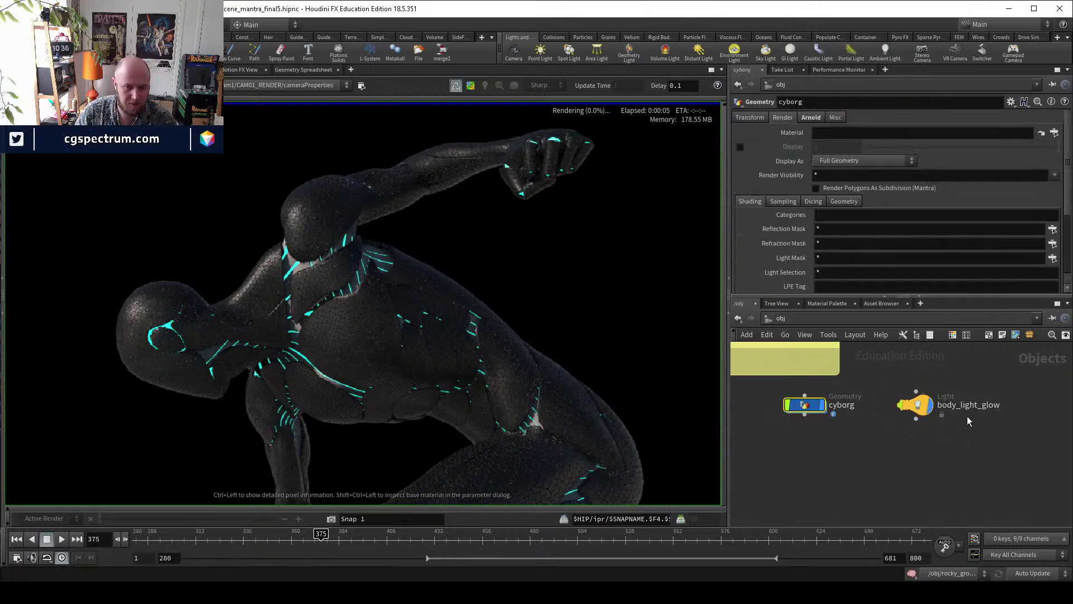
{"action": "left_click", "coordinate": [905, 413]}
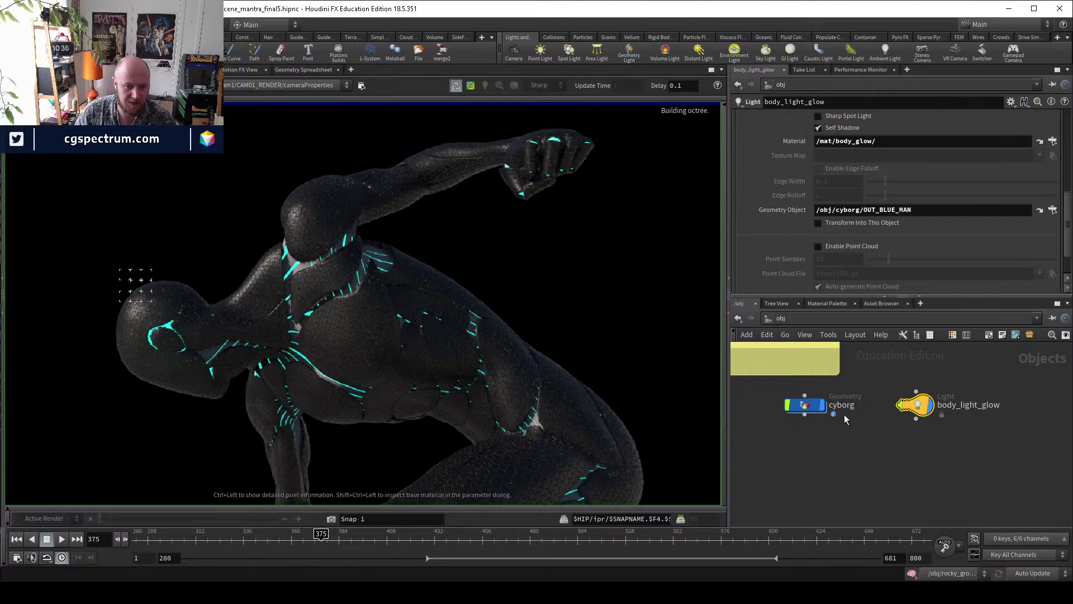
{"action": "double_click", "coordinate": [818, 414]}
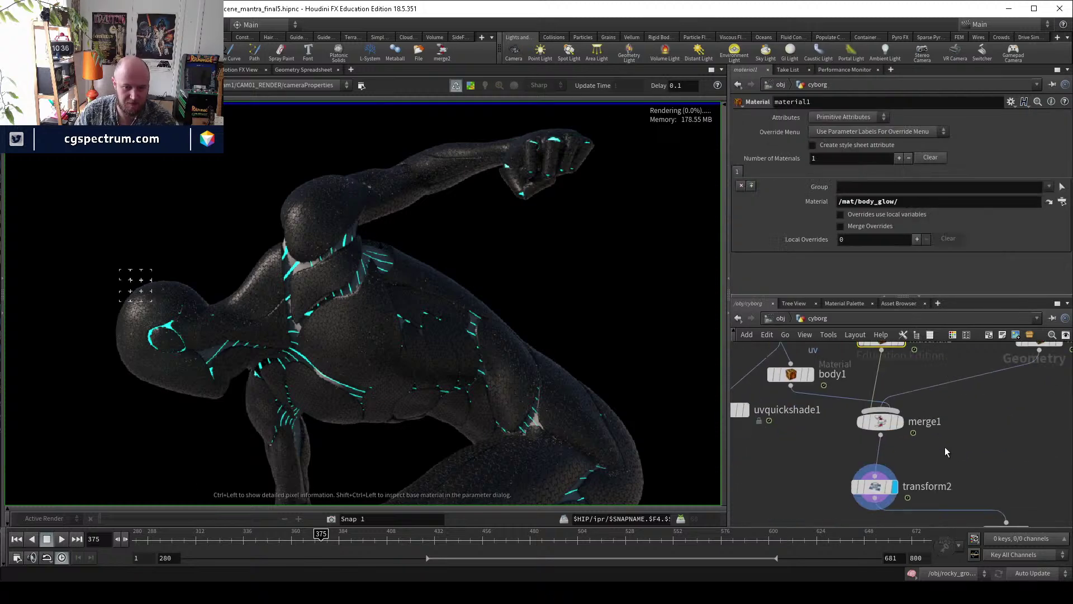
{"action": "left_click", "coordinate": [772, 318]}
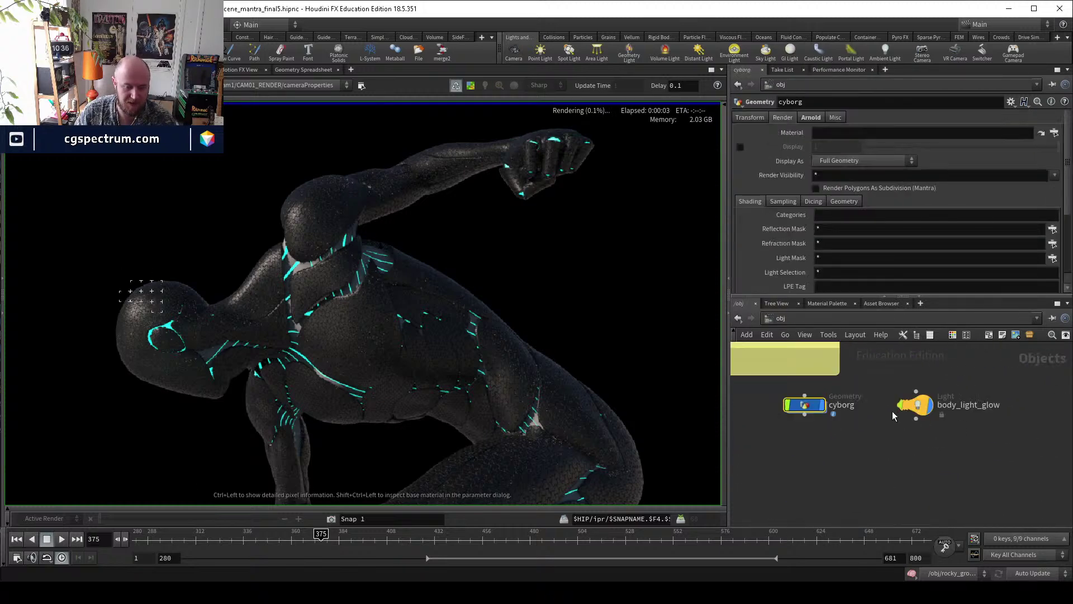
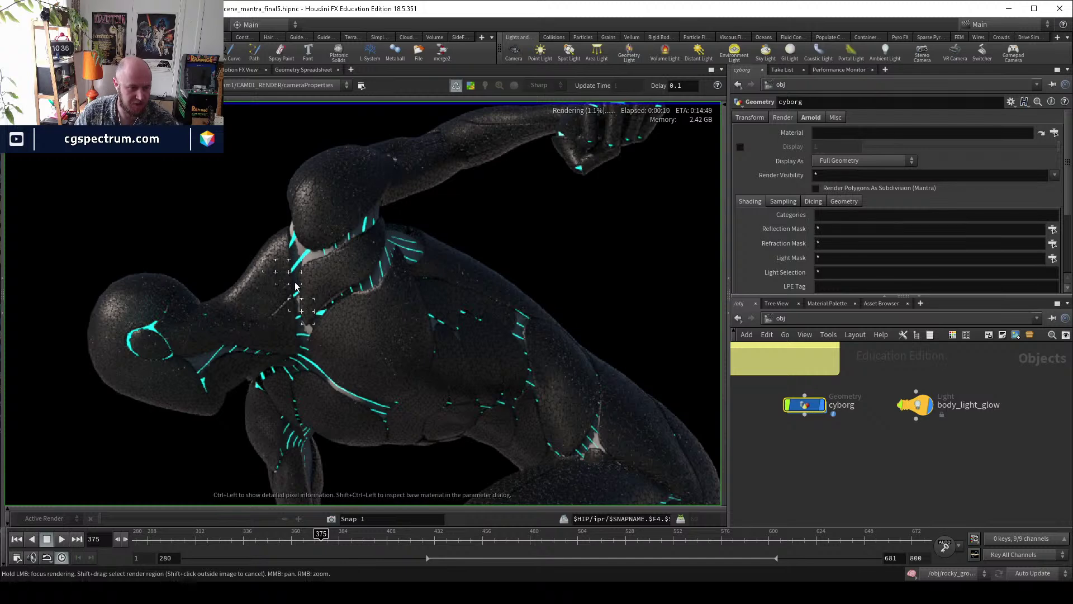
Set the intensity of body_light_glow to 10.
{"action": "scroll", "coordinate": [297, 286], "scroll_direction": "up", "scroll_amount": 5}
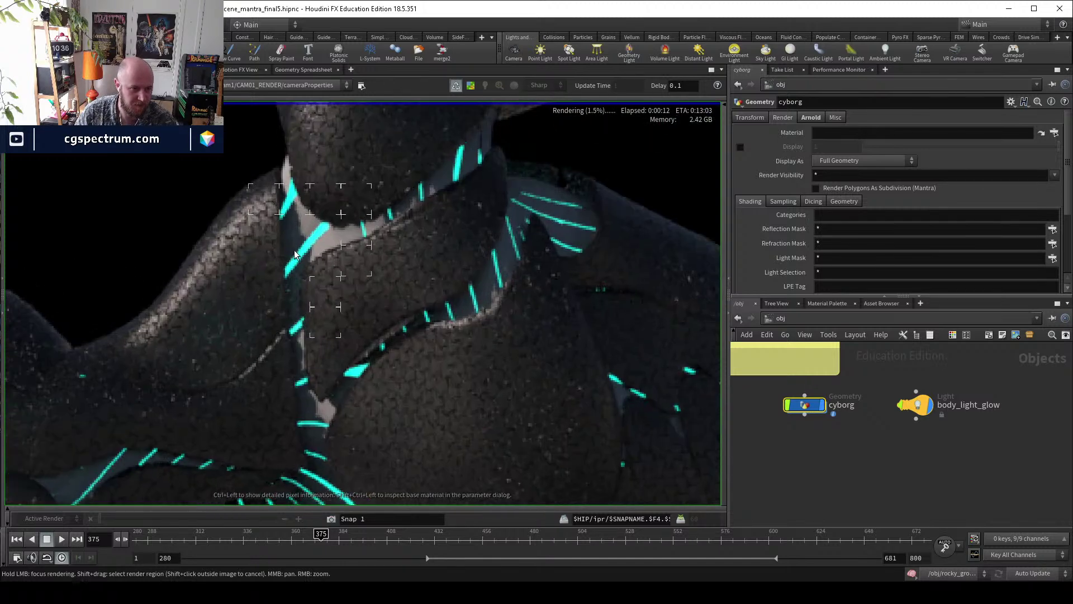
{"action": "middle_click_drag", "start_coordinate": [296, 199], "coordinate": [287, 260]}
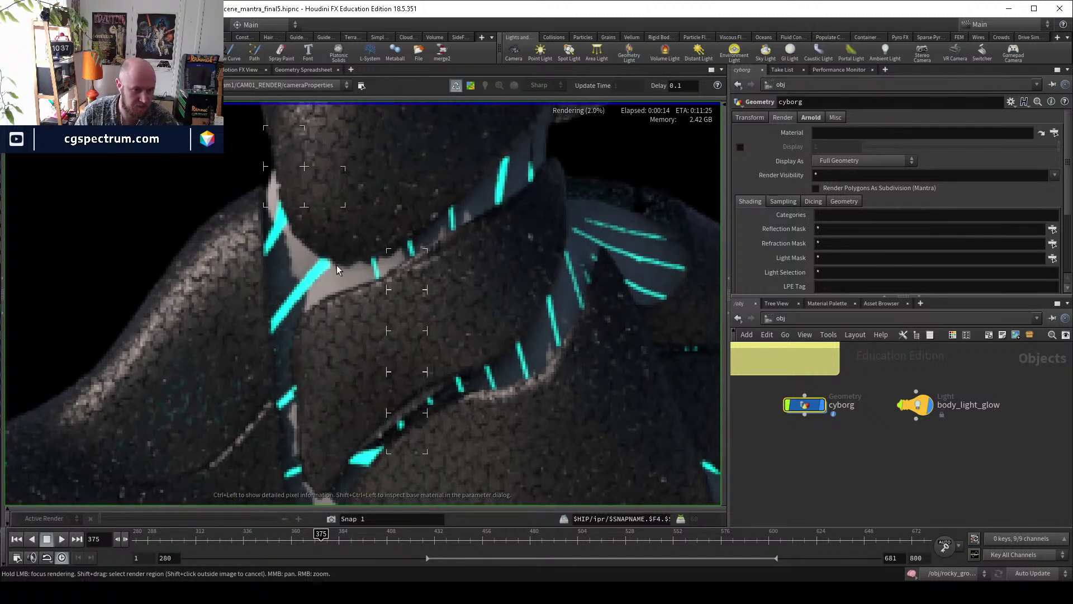
{"action": "middle_click_drag", "start_coordinate": [402, 232], "coordinate": [305, 298]}
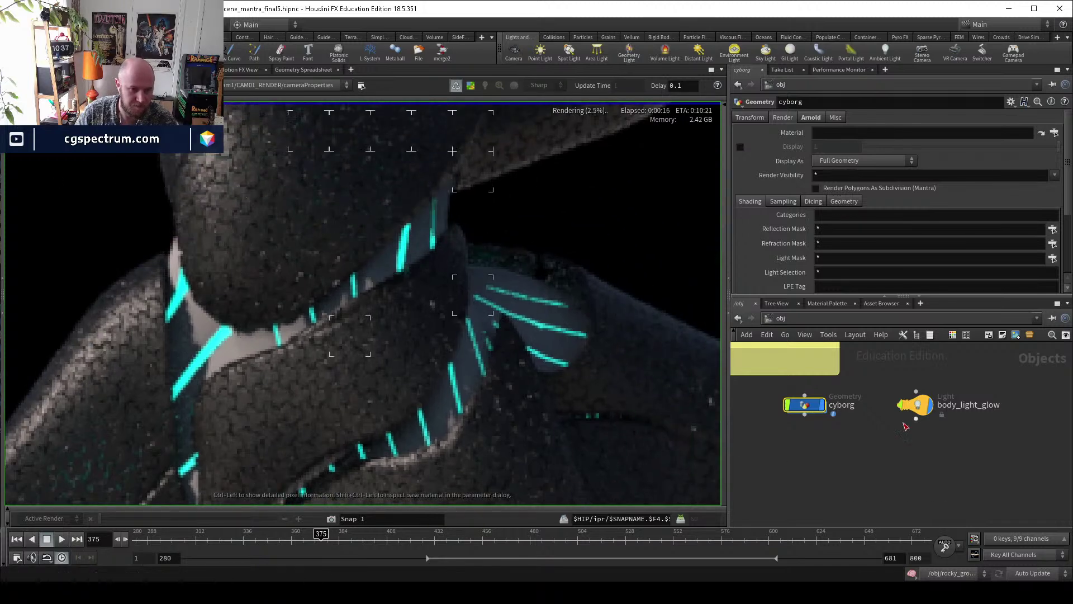
{"action": "left_click", "coordinate": [915, 404]}
{"action": "scroll", "coordinate": [814, 209], "scroll_direction": "up", "scroll_amount": 5}
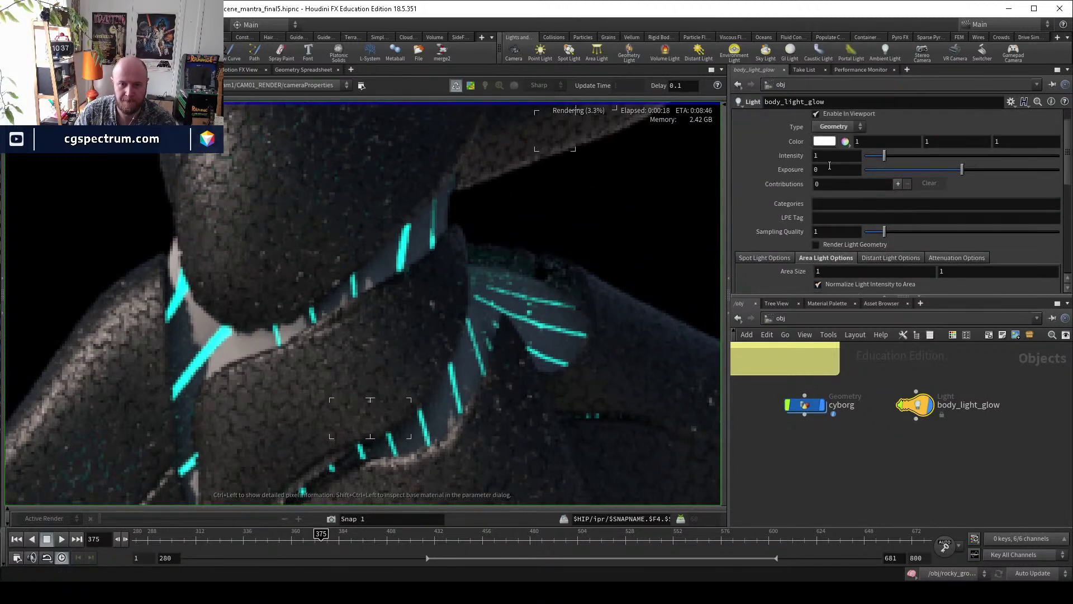
{"action": "left_click", "coordinate": [833, 157]}
{"action": "type", "text": "10"}
{"action": "key", "text": "Return"}
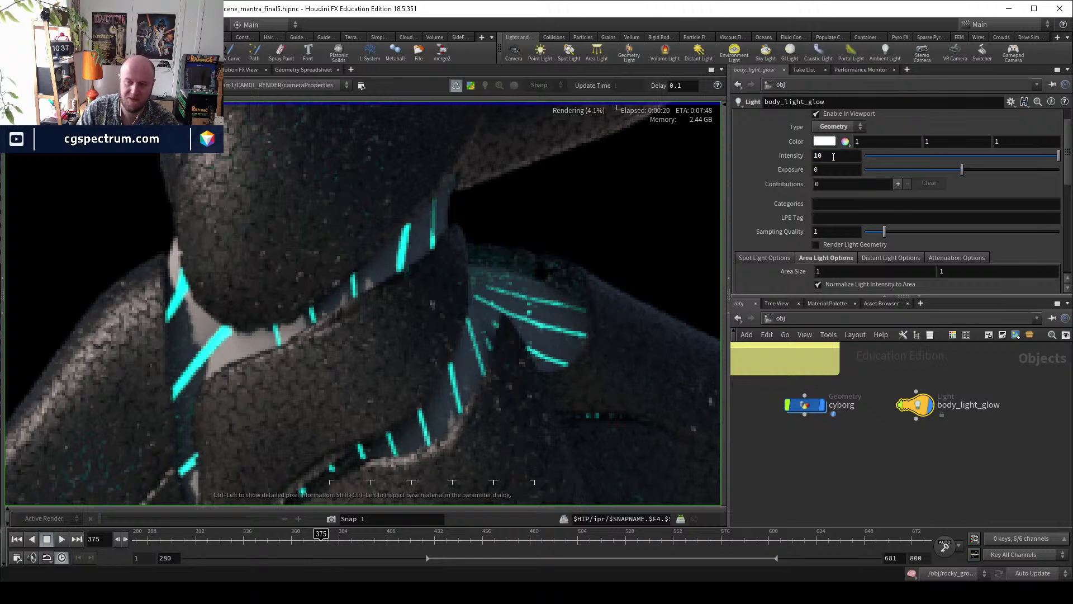
Examine how the brighter light falls on the cyborg's shoulder, neck, torso, legs and head in the render.
{"action": "scroll", "coordinate": [451, 353], "scroll_direction": "down", "scroll_amount": 3}
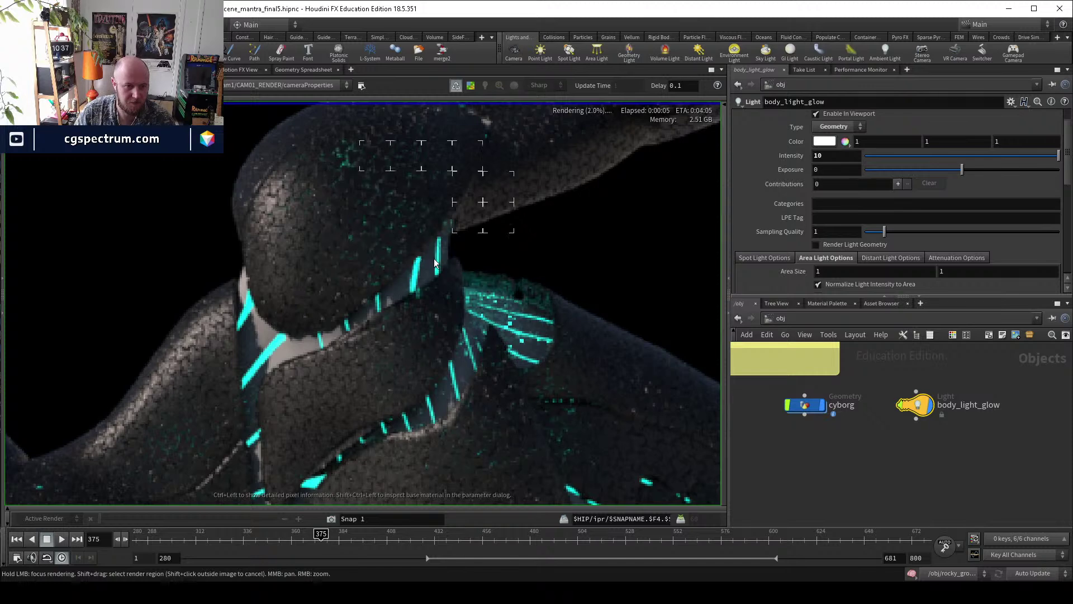
{"action": "middle_click_drag", "start_coordinate": [374, 235], "coordinate": [447, 332]}
{"action": "scroll", "coordinate": [447, 332], "scroll_direction": "up", "scroll_amount": 1}
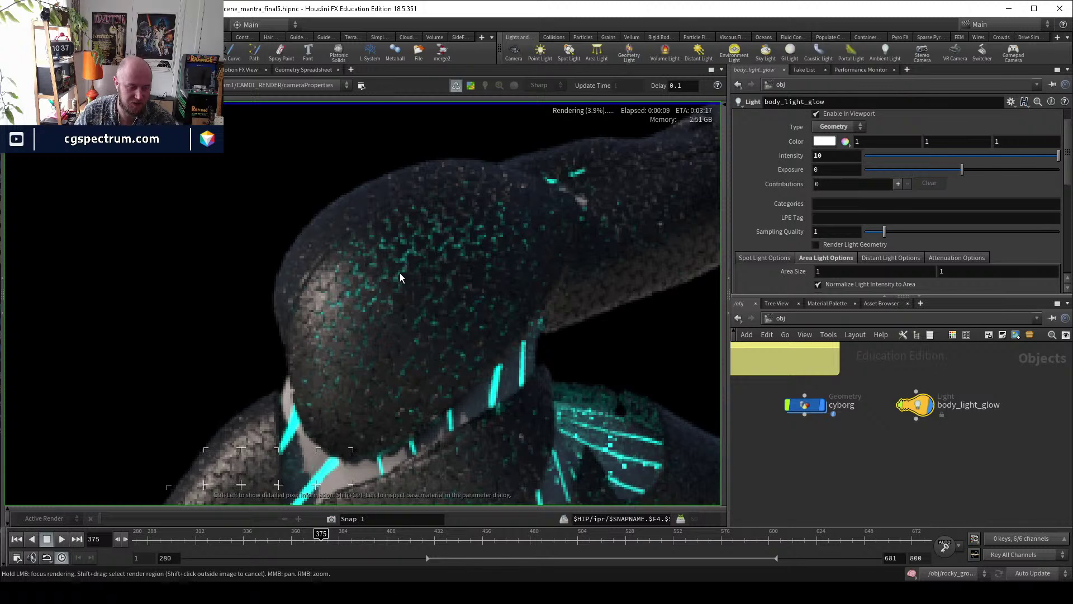
{"action": "scroll", "coordinate": [412, 340], "scroll_direction": "down", "scroll_amount": 2}
{"action": "middle_click_drag", "start_coordinate": [391, 475], "coordinate": [480, 322]}
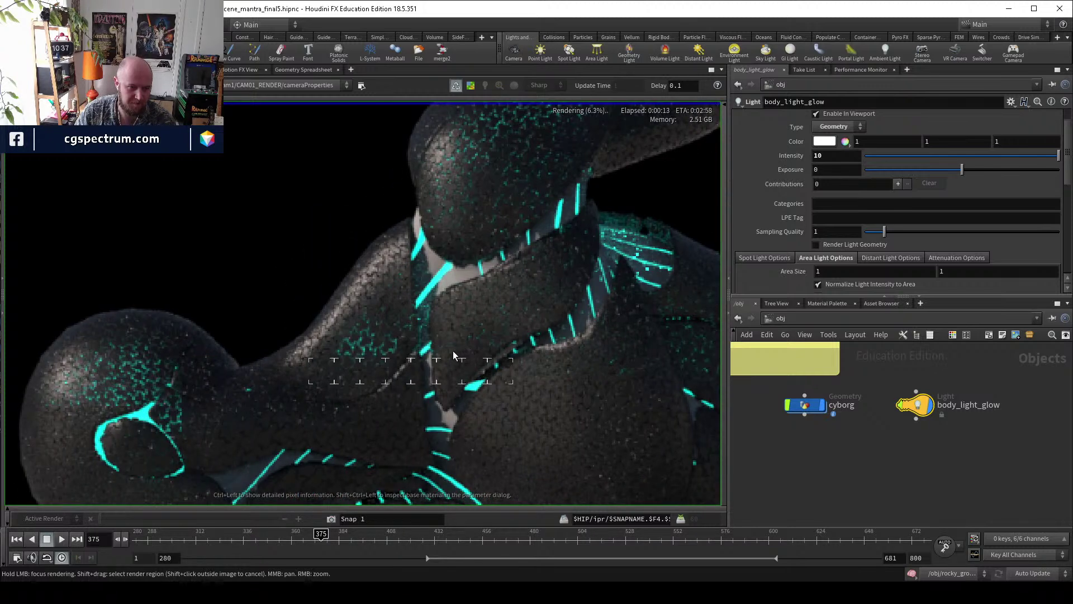
{"action": "middle_click_drag", "start_coordinate": [417, 361], "coordinate": [386, 336]}
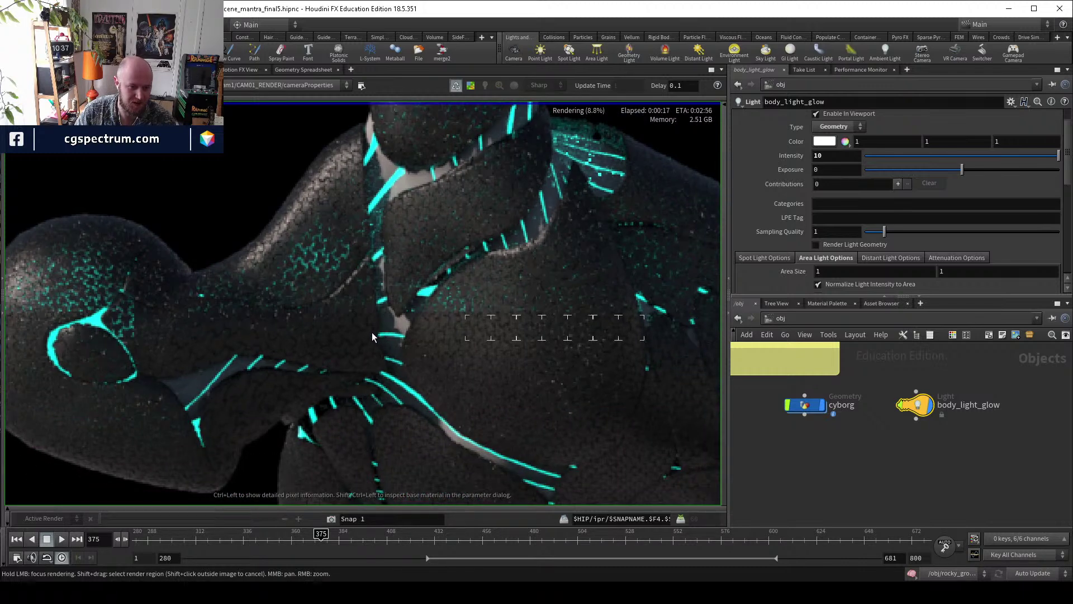
{"action": "scroll", "coordinate": [358, 334], "scroll_direction": "down", "scroll_amount": 1}
{"action": "scroll", "coordinate": [358, 333], "scroll_direction": "down", "scroll_amount": 2}
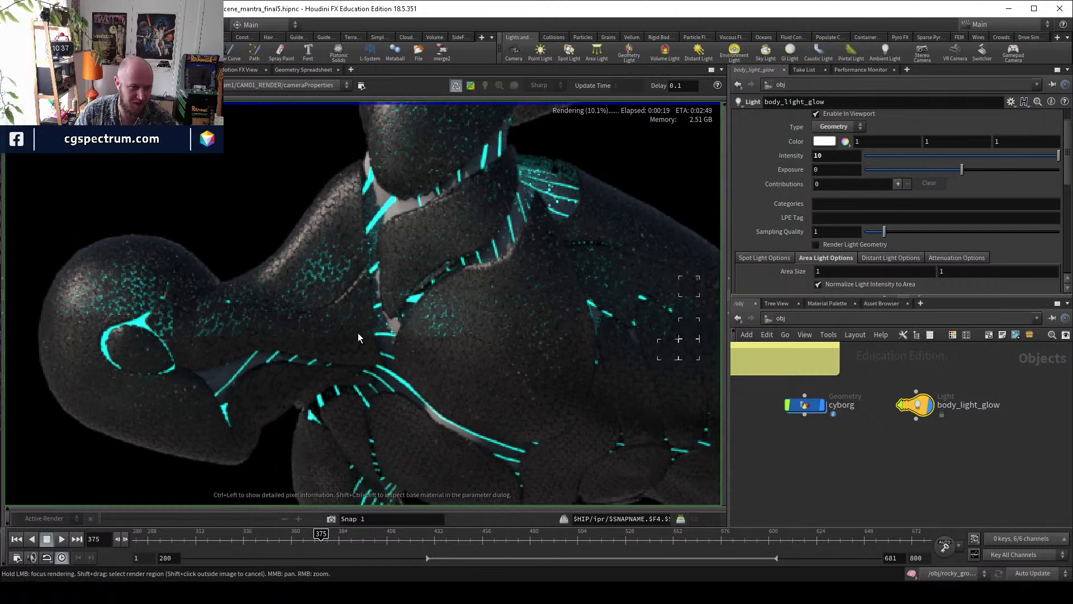
{"action": "middle_click_drag", "start_coordinate": [612, 332], "coordinate": [390, 287]}
{"action": "middle_click_drag", "start_coordinate": [489, 295], "coordinate": [444, 278]}
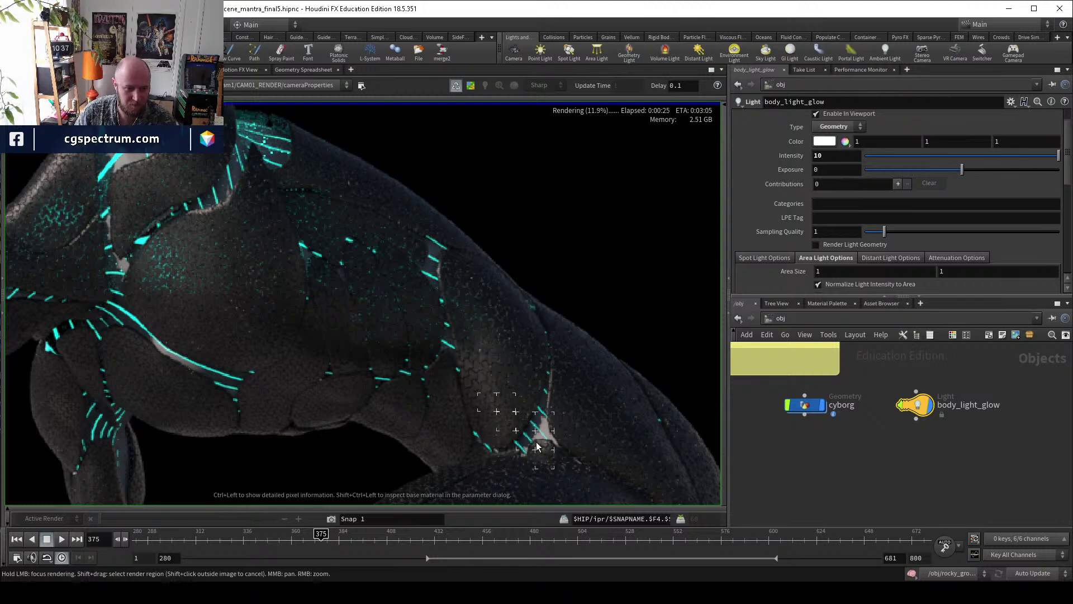
{"action": "middle_click_drag", "start_coordinate": [562, 460], "coordinate": [472, 302]}
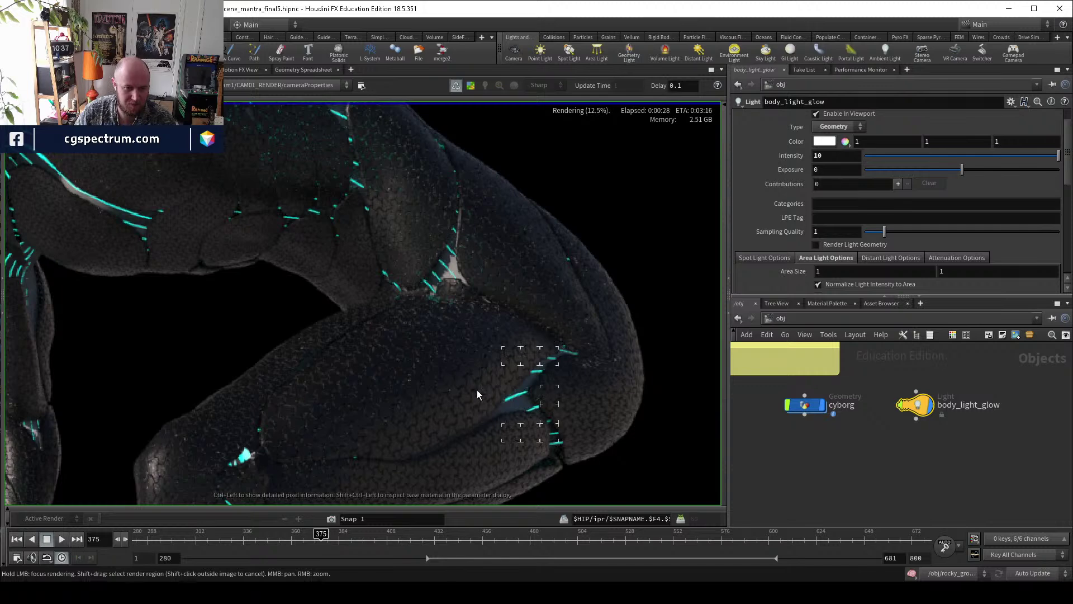
{"action": "middle_click_drag", "start_coordinate": [282, 305], "coordinate": [622, 521]}
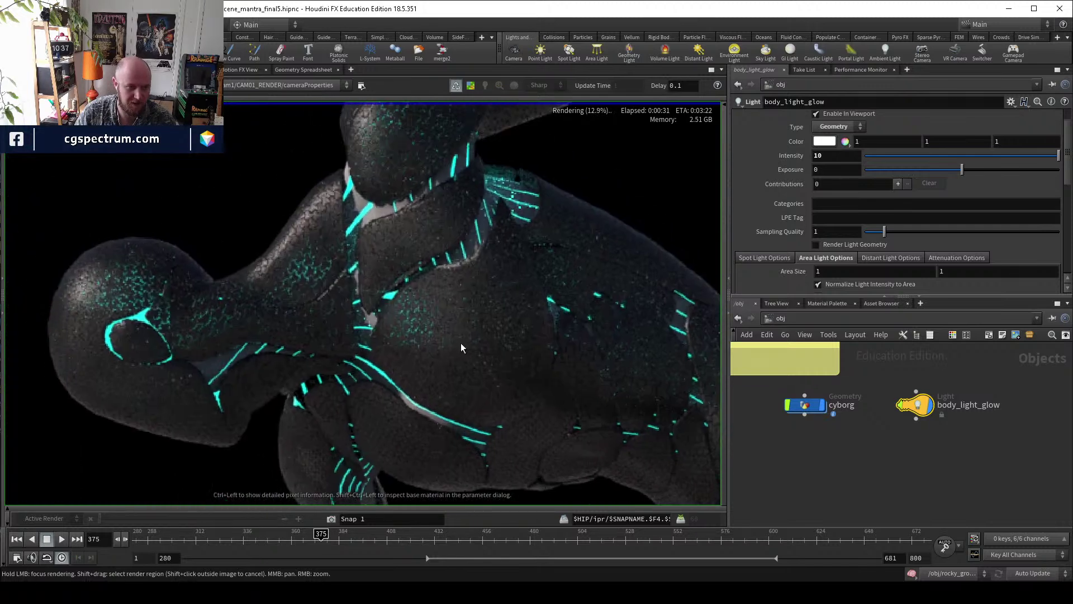
{"action": "scroll", "coordinate": [447, 342], "scroll_direction": "down", "scroll_amount": 1}
{"action": "scroll", "coordinate": [479, 381], "scroll_direction": "down", "scroll_amount": 1}
{"action": "middle_click_drag", "start_coordinate": [367, 326], "coordinate": [414, 340]}
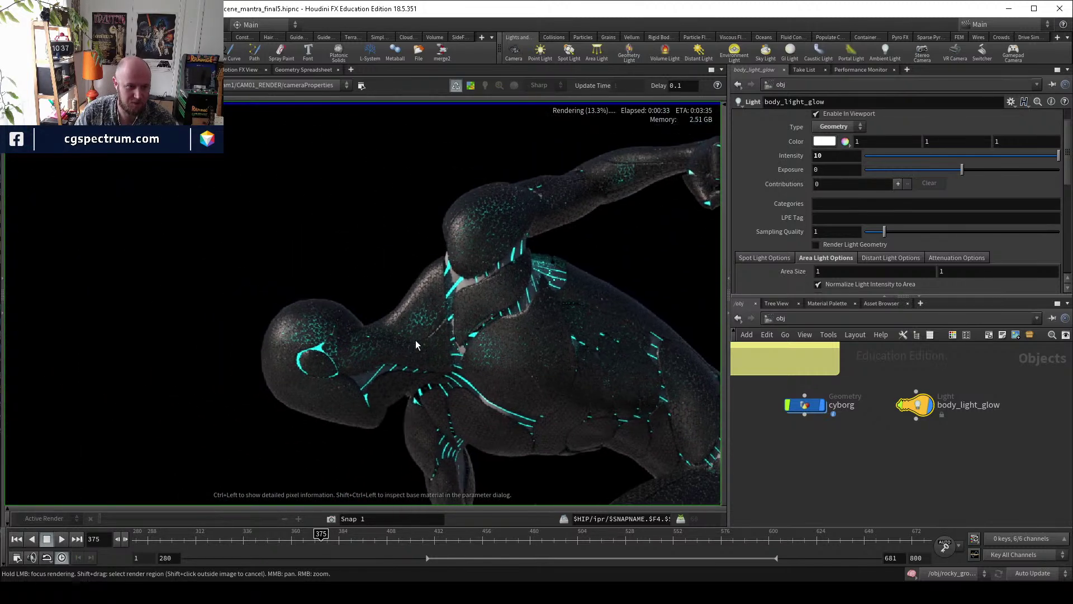
{"action": "scroll", "coordinate": [292, 342], "scroll_direction": "up", "scroll_amount": 2}
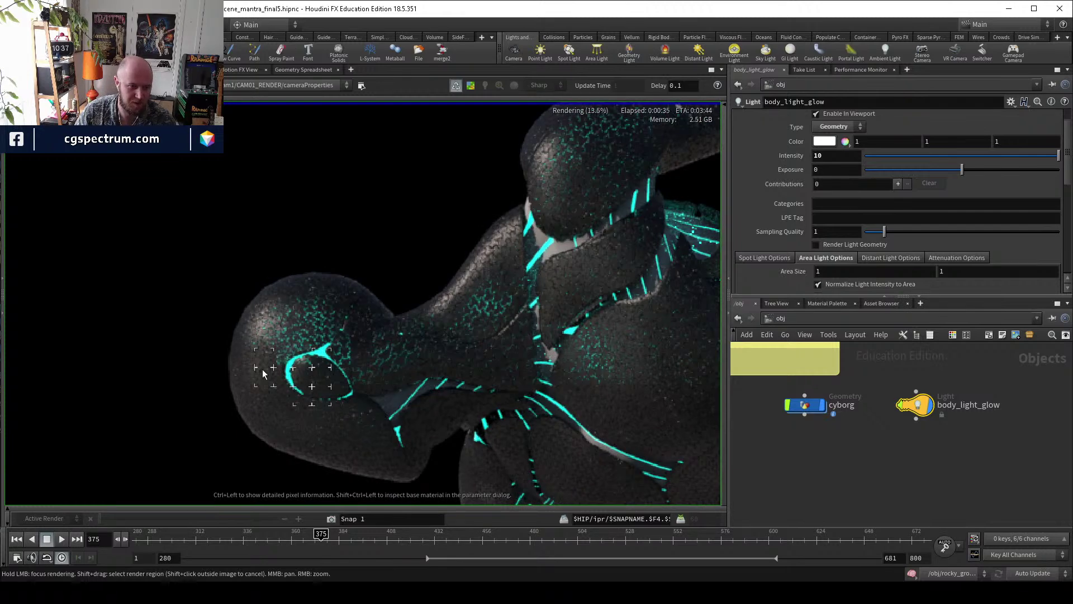
{"action": "scroll", "coordinate": [336, 393], "scroll_direction": "up", "scroll_amount": 3}
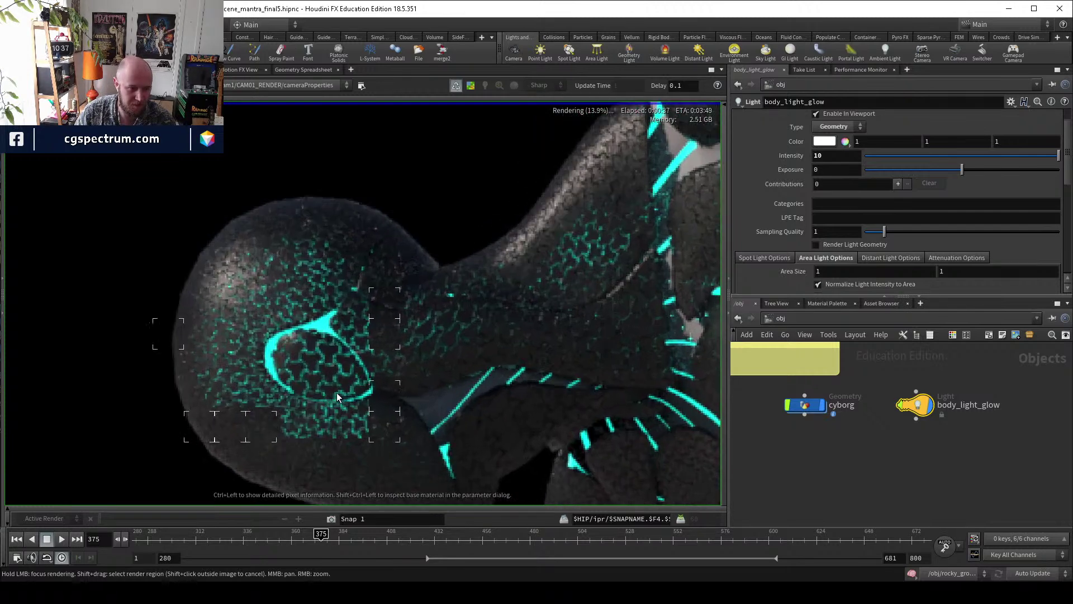
{"action": "scroll", "coordinate": [337, 392], "scroll_direction": "down", "scroll_amount": 1}
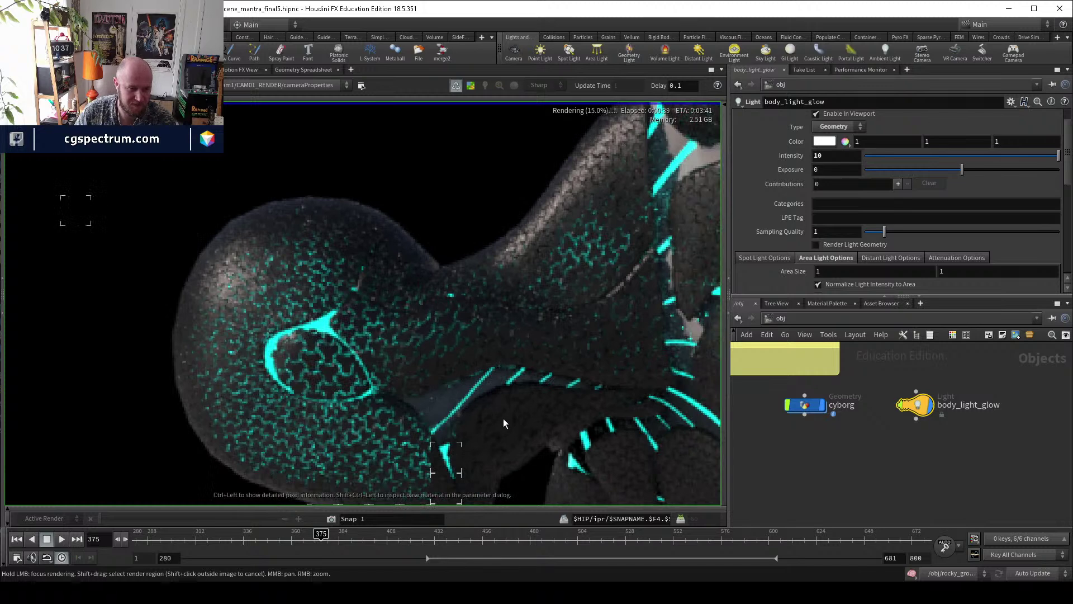
{"action": "middle_click_drag", "start_coordinate": [513, 422], "coordinate": [438, 380]}
{"action": "scroll", "coordinate": [438, 381], "scroll_direction": "down", "scroll_amount": 4}
{"action": "middle_click_drag", "start_coordinate": [610, 379], "coordinate": [467, 382]}
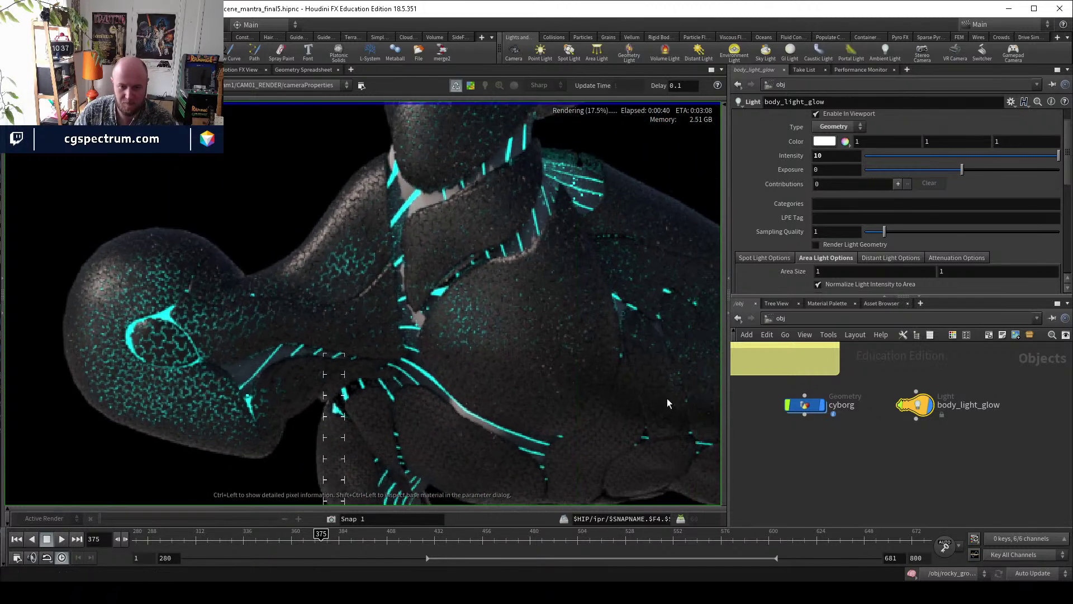
Open a new Light Linker pane and select body_light_glow to view which objects it lights.
{"action": "middle_click_drag", "start_coordinate": [993, 445], "coordinate": [959, 469]}
{"action": "left_click_drag", "start_coordinate": [958, 469], "coordinate": [883, 431]}
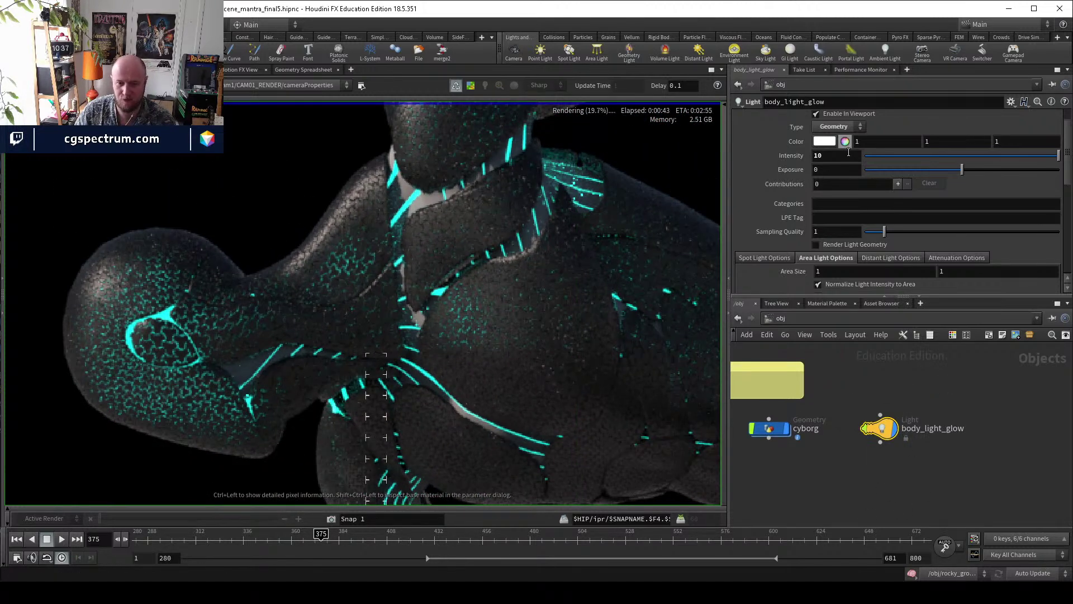
{"action": "scroll", "coordinate": [844, 167], "scroll_direction": "up", "scroll_amount": 1}
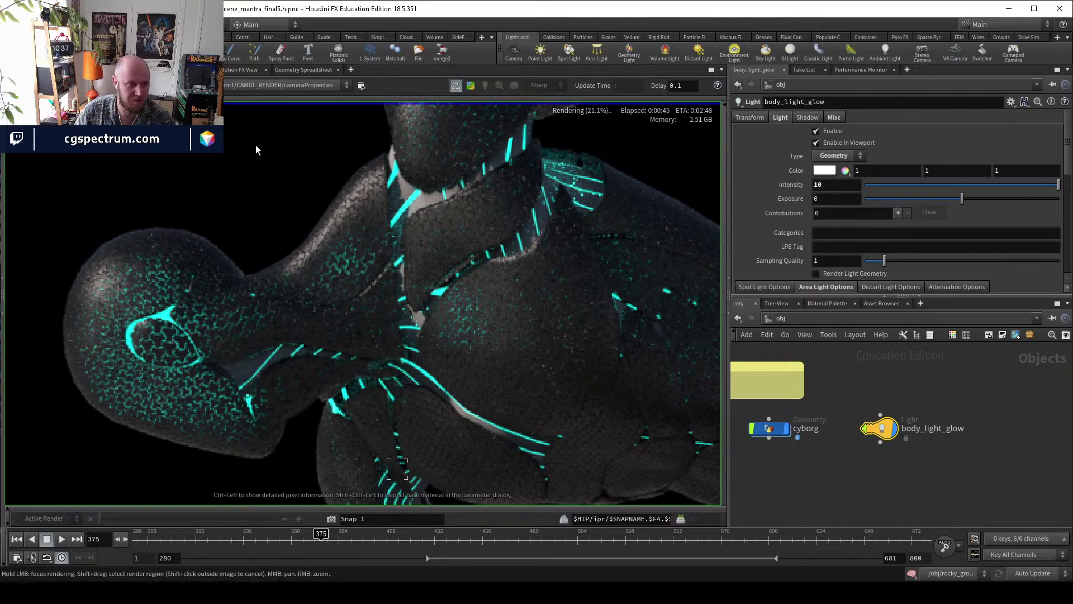
{"action": "left_click", "coordinate": [351, 70]}
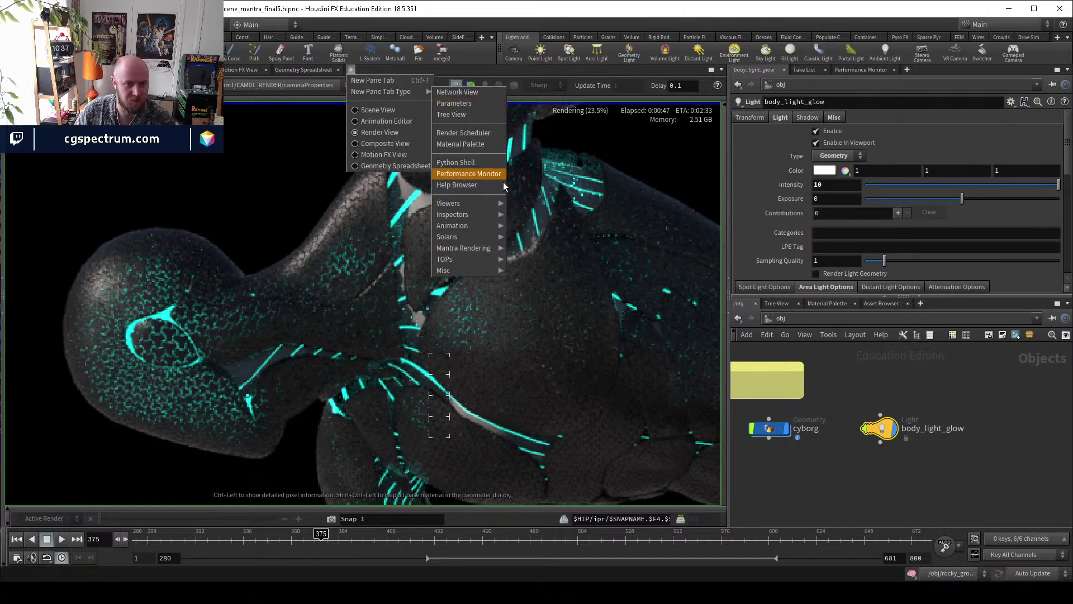
{"action": "mouse_move", "coordinate": [420, 94]}
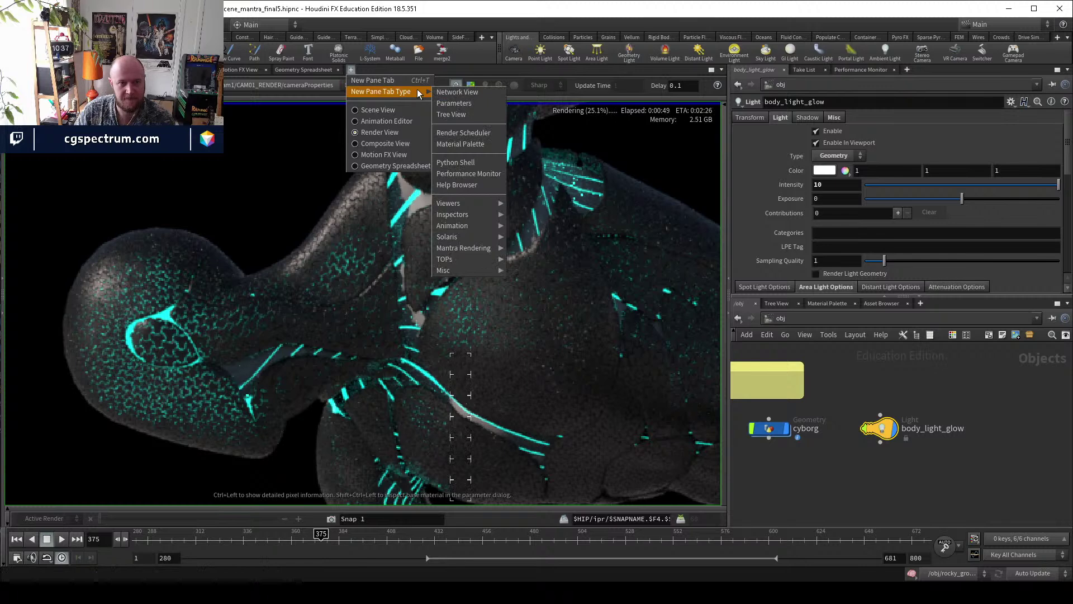
{"action": "mouse_move", "coordinate": [488, 248]}
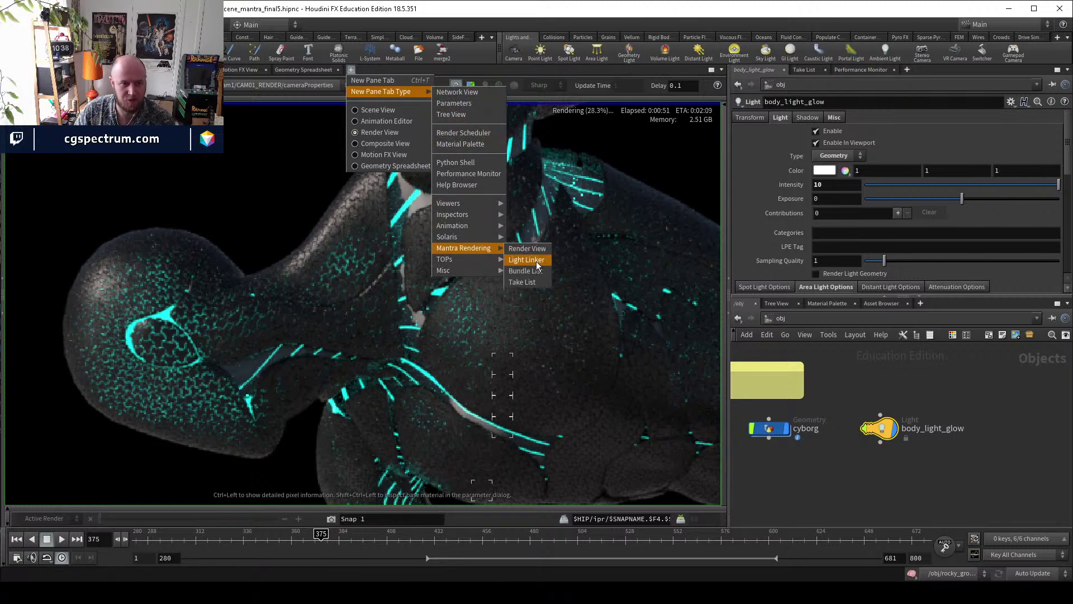
{"action": "left_click", "coordinate": [528, 260]}
{"action": "left_click", "coordinate": [21, 152]}
{"action": "left_click", "coordinate": [70, 160]}
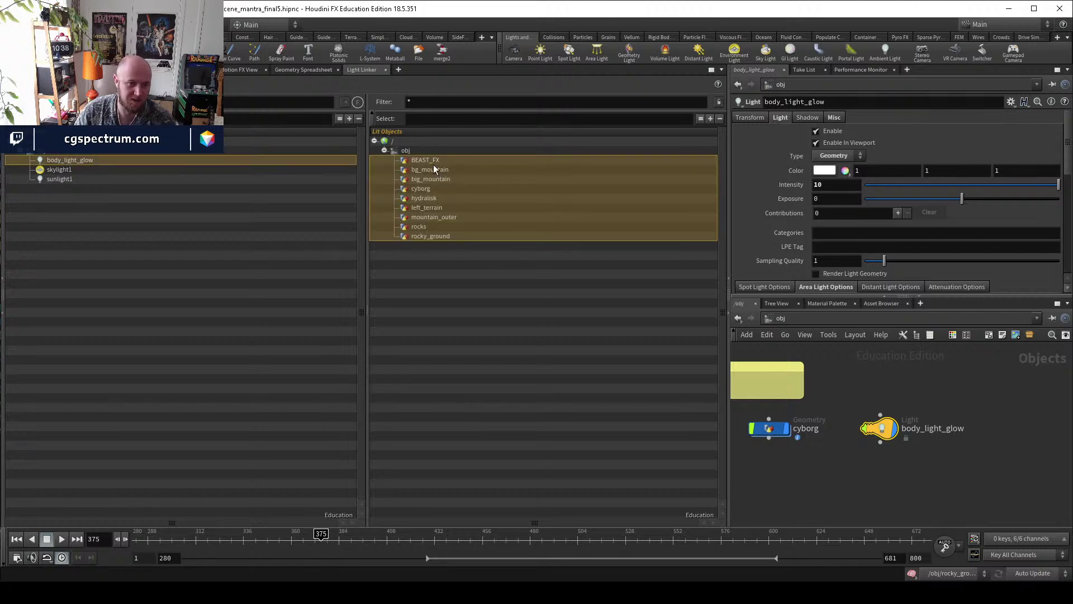
Move the body_light_glow node farther away from the cyborg node to make room between them.
{"action": "middle_click_drag", "start_coordinate": [828, 485], "coordinate": [879, 474]}
{"action": "left_click", "coordinate": [879, 474]}
{"action": "left_click_drag", "start_coordinate": [933, 420], "coordinate": [985, 427]}
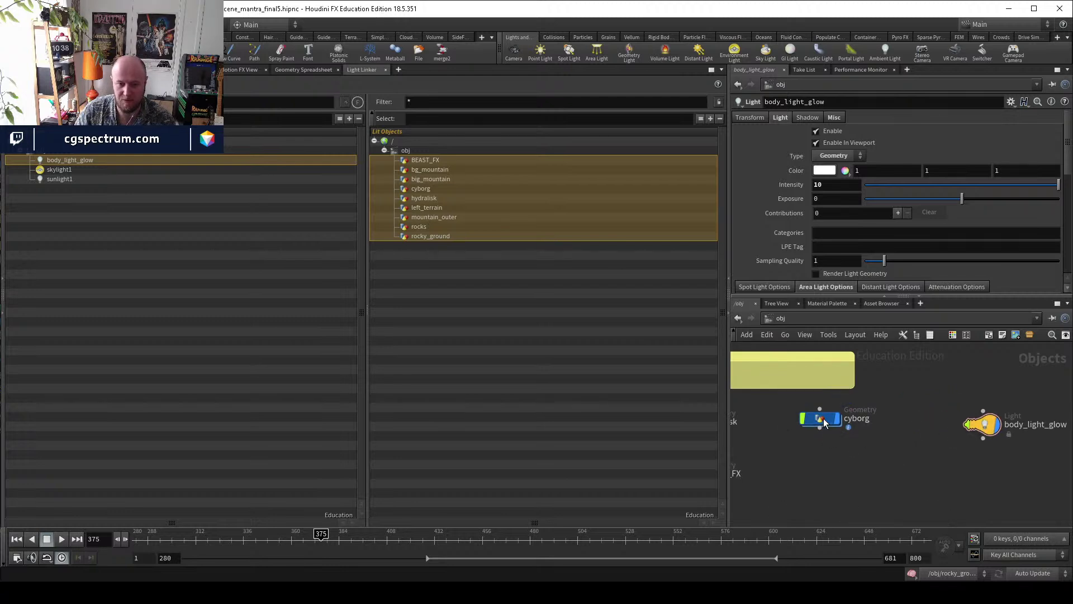
Look over the blast, material and merge branches inside the cyborg network, and return to the object level.
{"action": "double_click", "coordinate": [829, 426]}
{"action": "scroll", "coordinate": [860, 442], "scroll_direction": "down", "scroll_amount": 3}
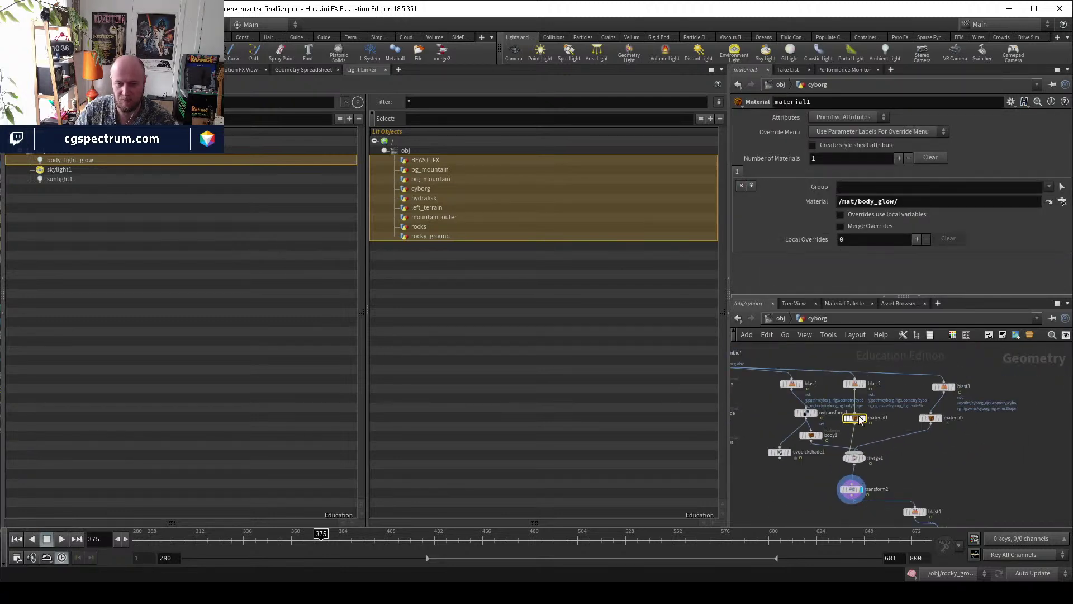
{"action": "left_click_drag", "start_coordinate": [810, 436], "coordinate": [755, 453]}
{"action": "middle_click_drag", "start_coordinate": [940, 471], "coordinate": [909, 441]}
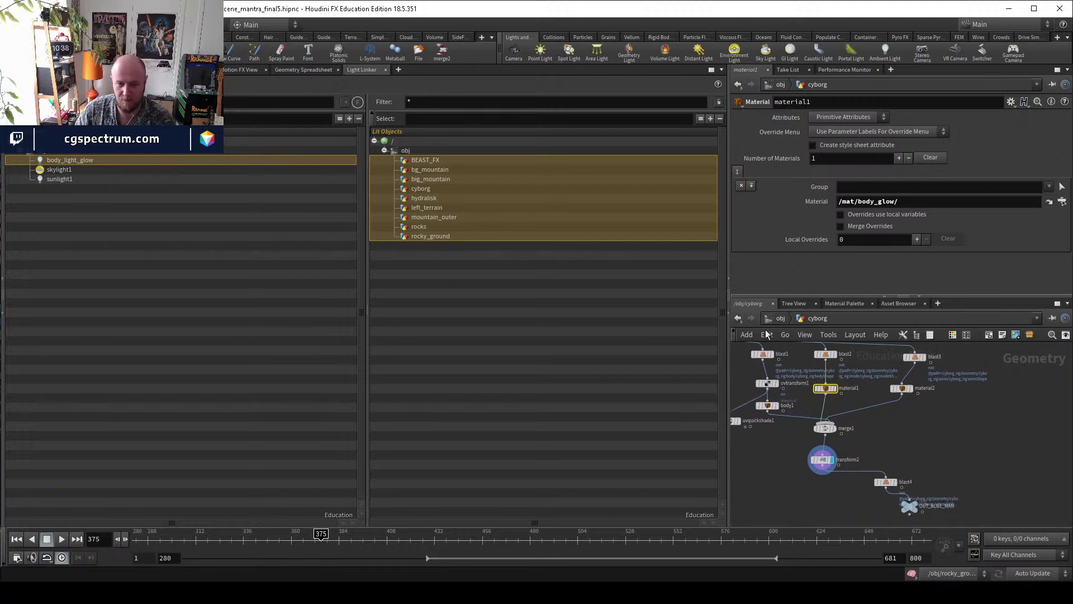
{"action": "left_click", "coordinate": [781, 318]}
{"action": "key", "text": "Tab"}
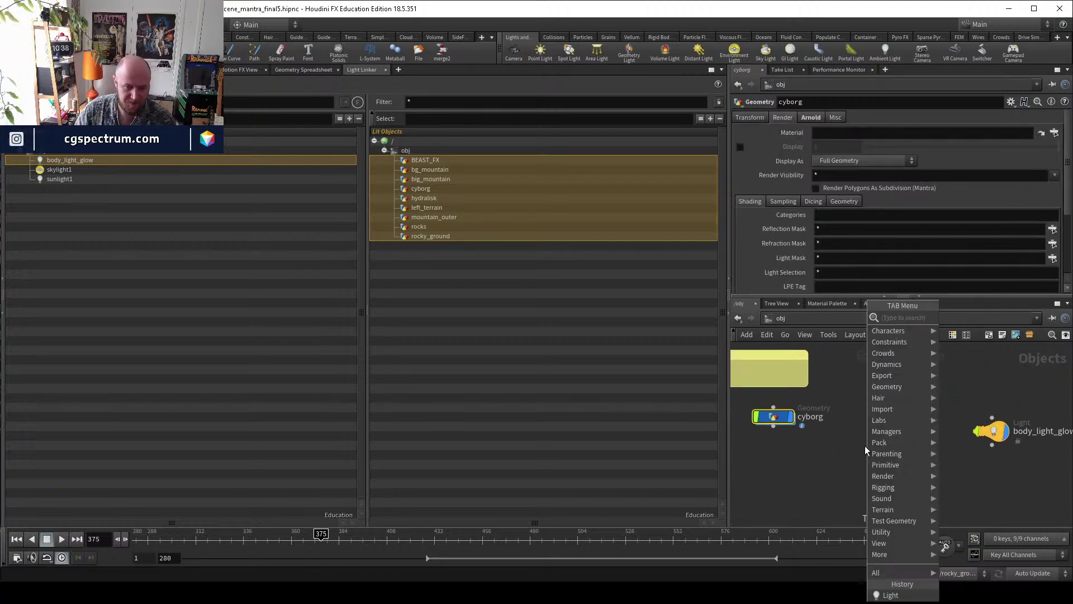
{"action": "type", "text": "geo"}
{"action": "key", "text": "Return"}
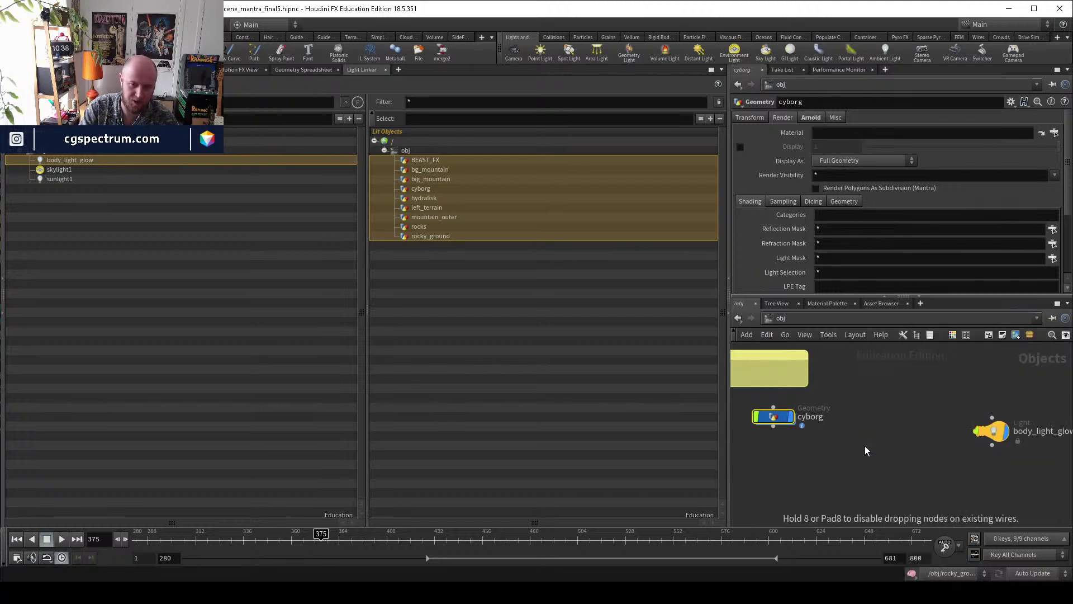
{"action": "left_click", "coordinate": [864, 445]}
{"action": "key", "text": "Delete"}
Duplicate the cyborg geometry object twice, placing the copies beside it and moving body_light_glow clear of them.
{"action": "left_click", "coordinate": [773, 417]}
{"action": "key", "text": "ctrl+c"}
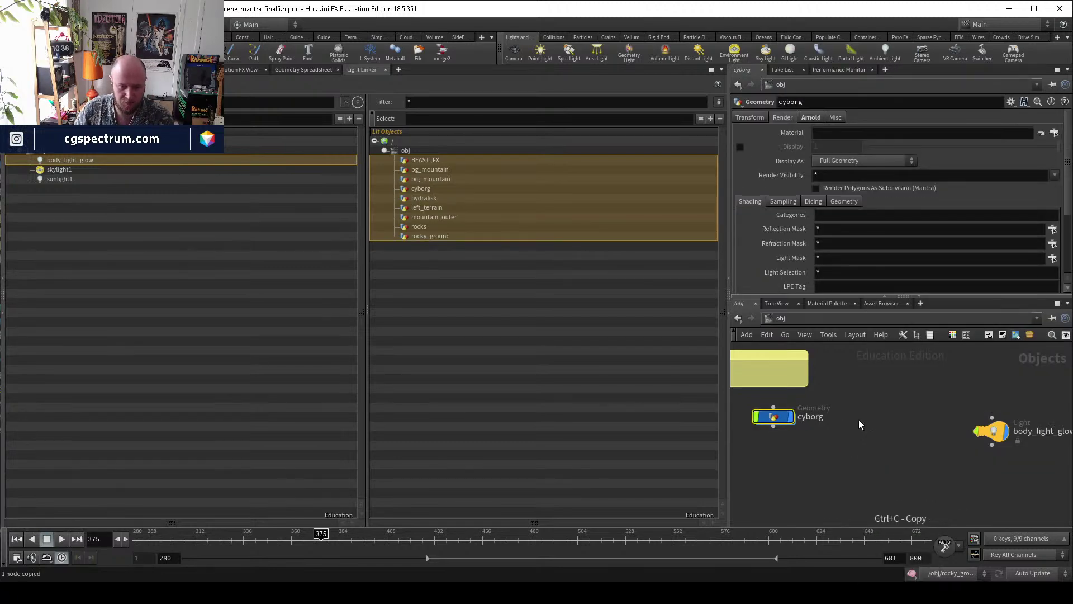
{"action": "key", "text": "ctrl+v"}
{"action": "middle_click_drag", "start_coordinate": [929, 415], "coordinate": [878, 425]}
{"action": "key", "text": "ctrl+c"}
{"action": "key", "text": "ctrl+v"}
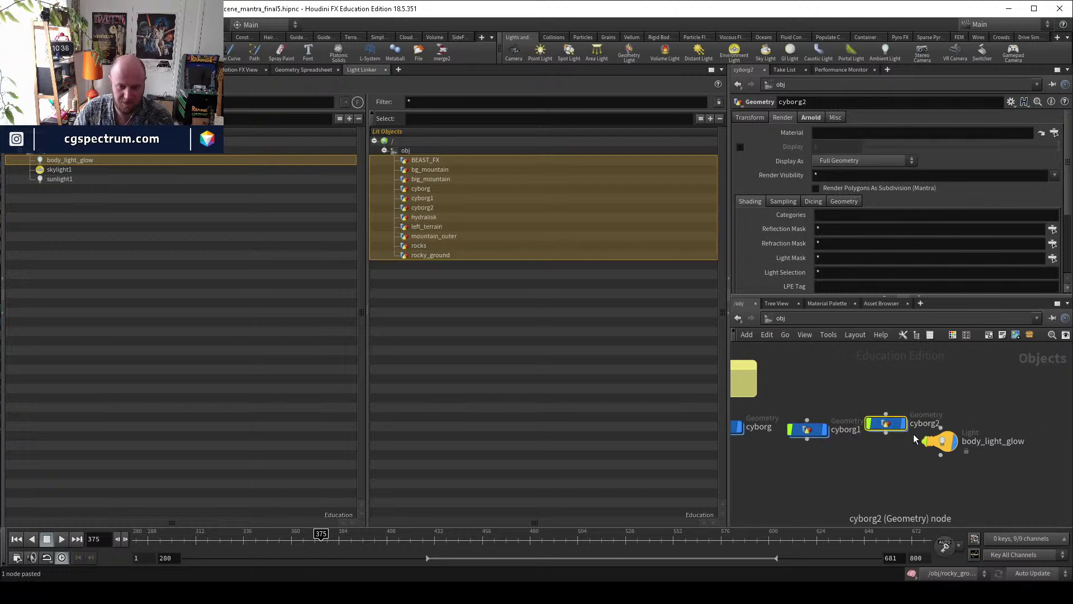
{"action": "left_click_drag", "start_coordinate": [926, 439], "coordinate": [949, 444]}
{"action": "left_click", "coordinate": [957, 454]}
Switch to the Scene View and rename the first cyborg copy as cyborg_body.
{"action": "left_click", "coordinate": [195, 69]}
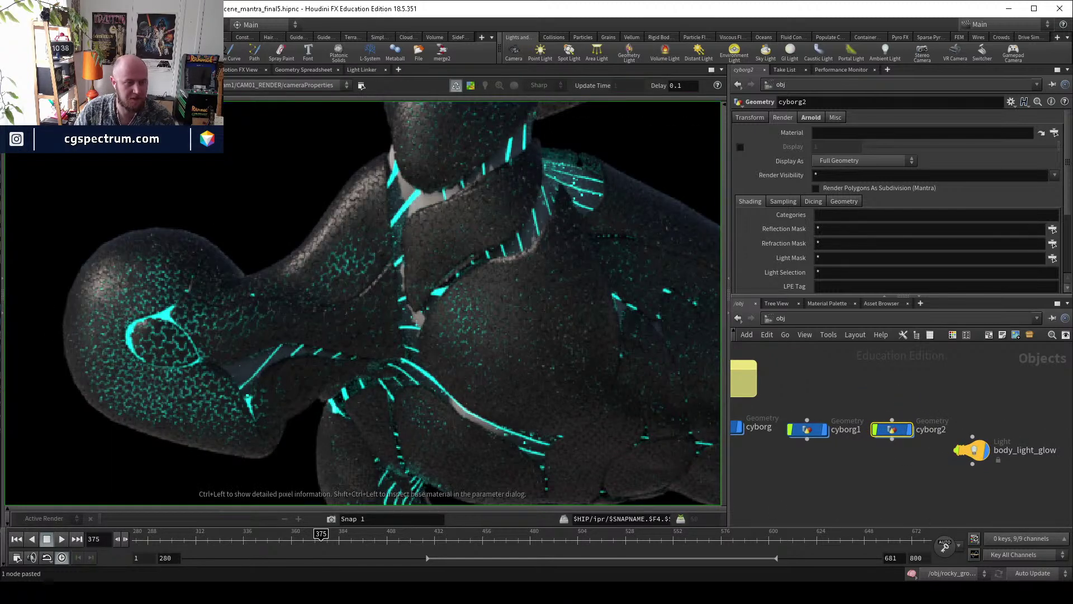
{"action": "left_click", "coordinate": [25, 70]}
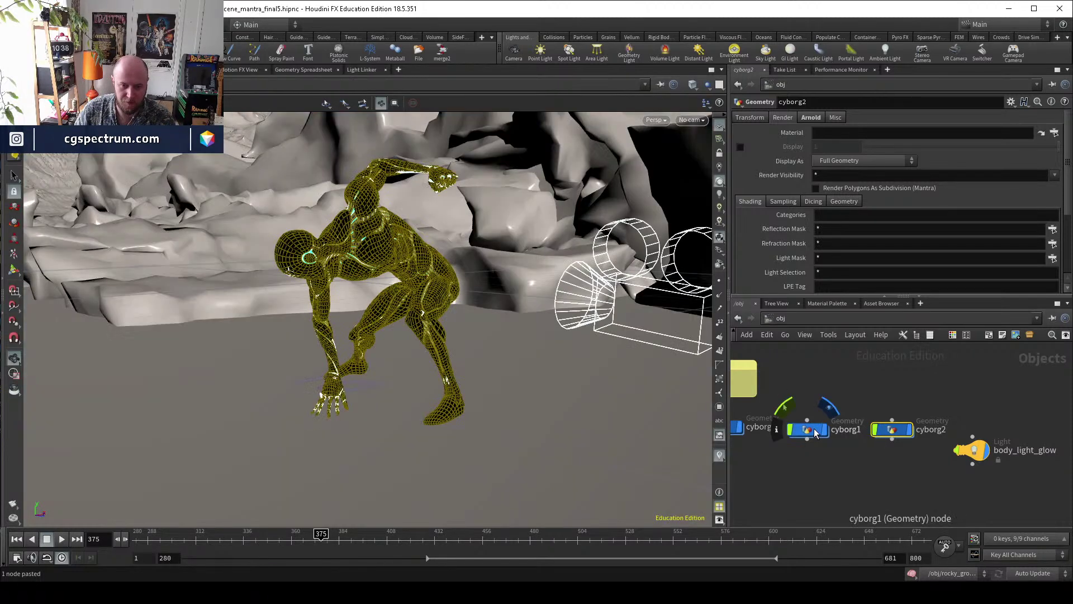
{"action": "left_click_drag", "start_coordinate": [815, 434], "coordinate": [815, 420]}
{"action": "double_click", "coordinate": [838, 417]}
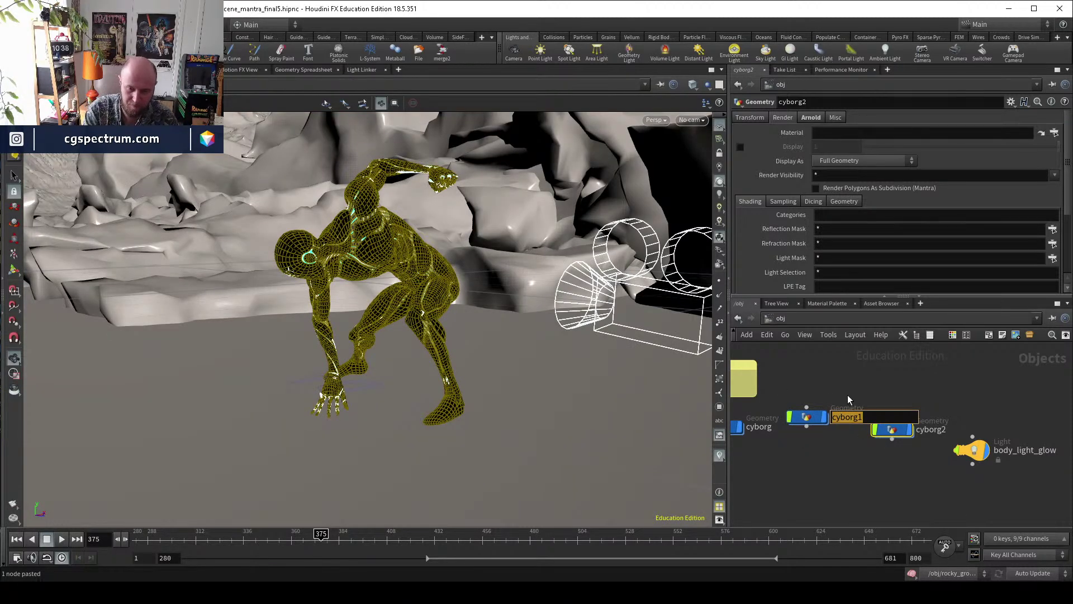
{"action": "type", "text": "cyborg_body"}
{"action": "key", "text": "Return"}
Rename the second cyborg copy as cyborg_wires.
{"action": "double_click", "coordinate": [945, 429]}
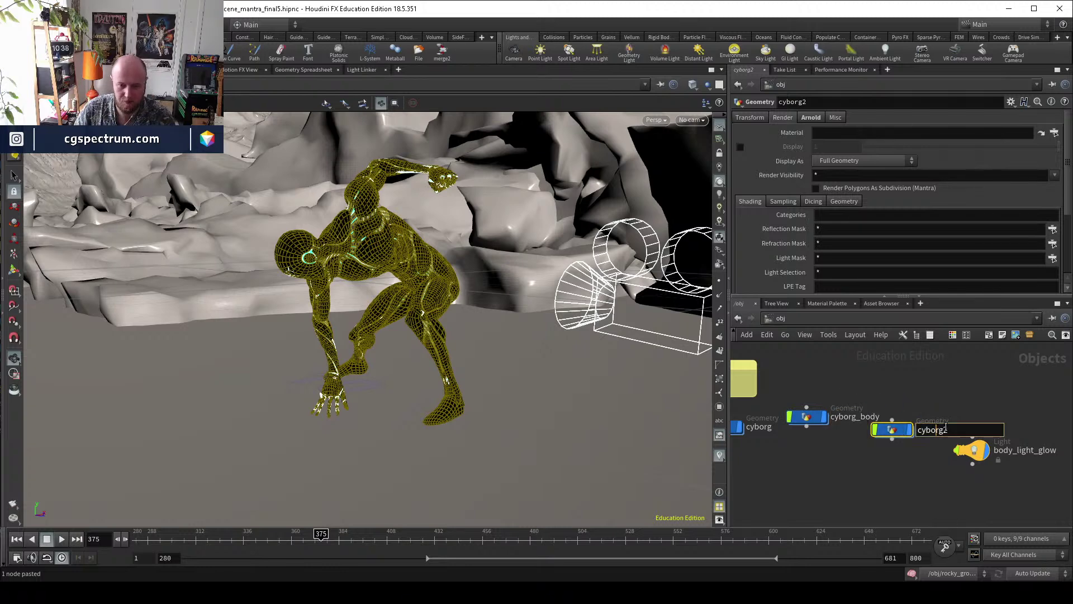
{"action": "type", "text": "cyborg_wires"}
{"action": "key", "text": "Return"}
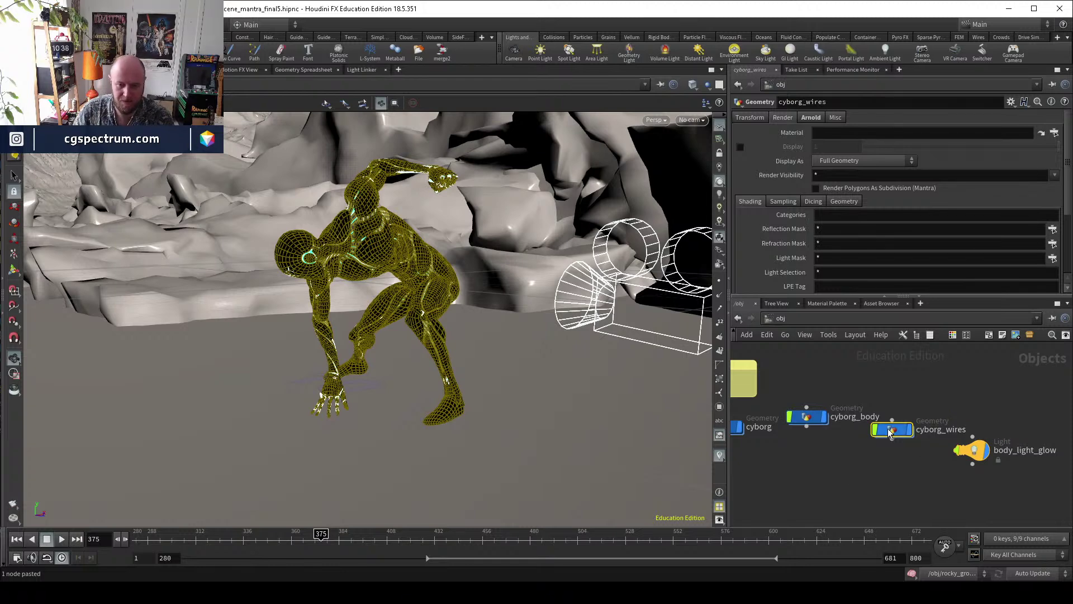
Inside cyborg_wires, disconnect body1 and material1 from merge1 so only the material2 branch feeds it, and return to the object level.
{"action": "double_click", "coordinate": [897, 430]}
{"action": "scroll", "coordinate": [903, 441], "scroll_direction": "up", "scroll_amount": 2}
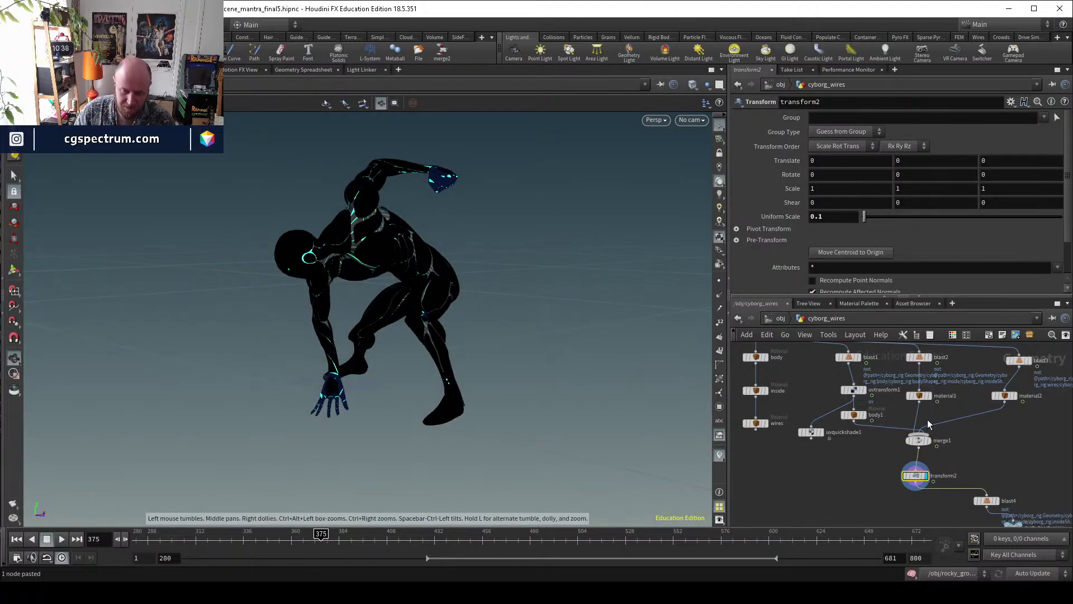
{"action": "key", "text": "y"}
{"action": "left_click_drag", "start_coordinate": [928, 417], "coordinate": [887, 433]}
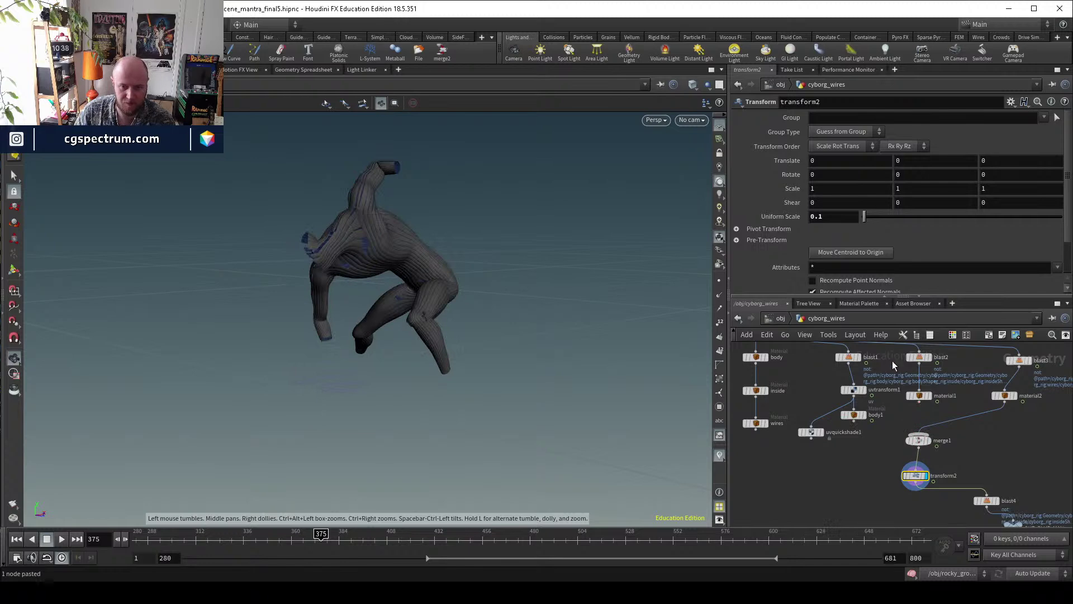
{"action": "left_click", "coordinate": [779, 318]}
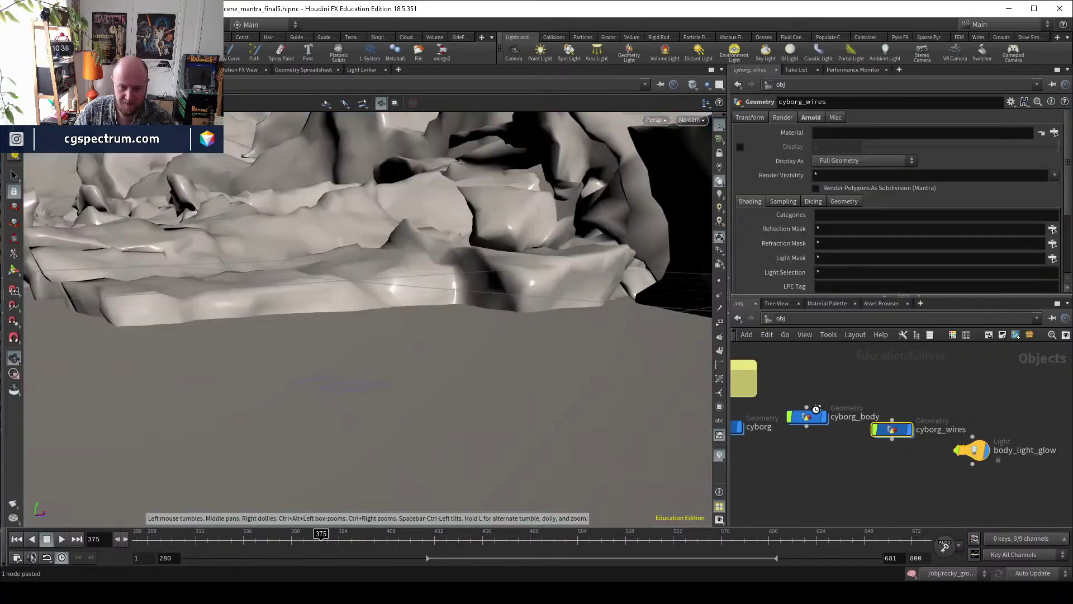
Inside cyborg_body, disconnect body1 and material2 from merge1 so only the material1 branch feeds it, and return to the object level.
{"action": "double_click", "coordinate": [856, 436]}
{"action": "scroll", "coordinate": [908, 425], "scroll_direction": "up", "scroll_amount": 1}
{"action": "key", "text": "y"}
{"action": "left_click_drag", "start_coordinate": [908, 426], "coordinate": [898, 453]}
{"action": "left_click_drag", "start_coordinate": [963, 427], "coordinate": [1011, 471]}
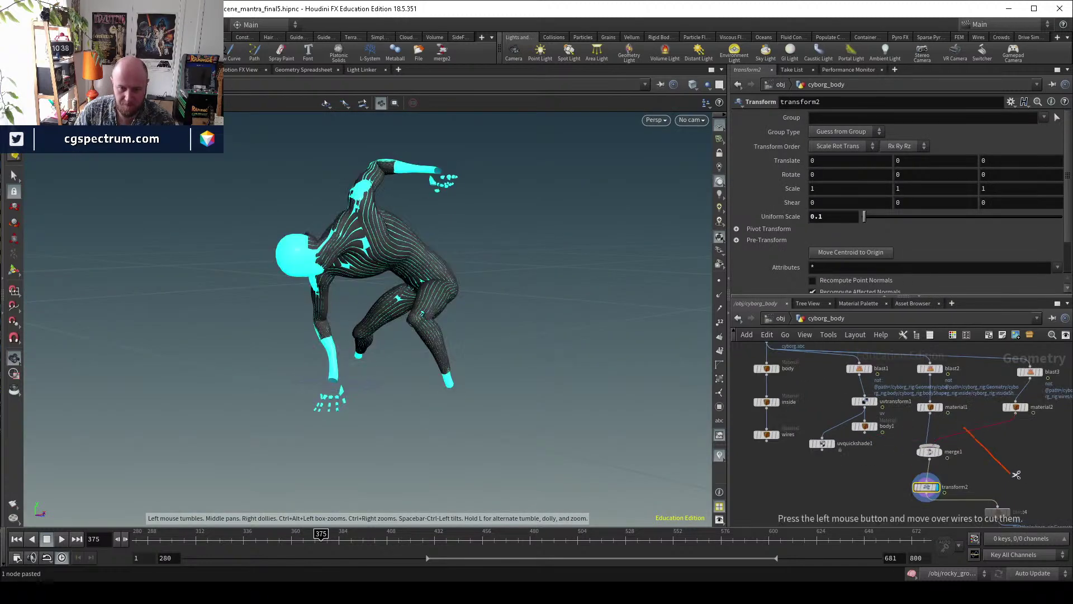
{"action": "left_click", "coordinate": [778, 317]}
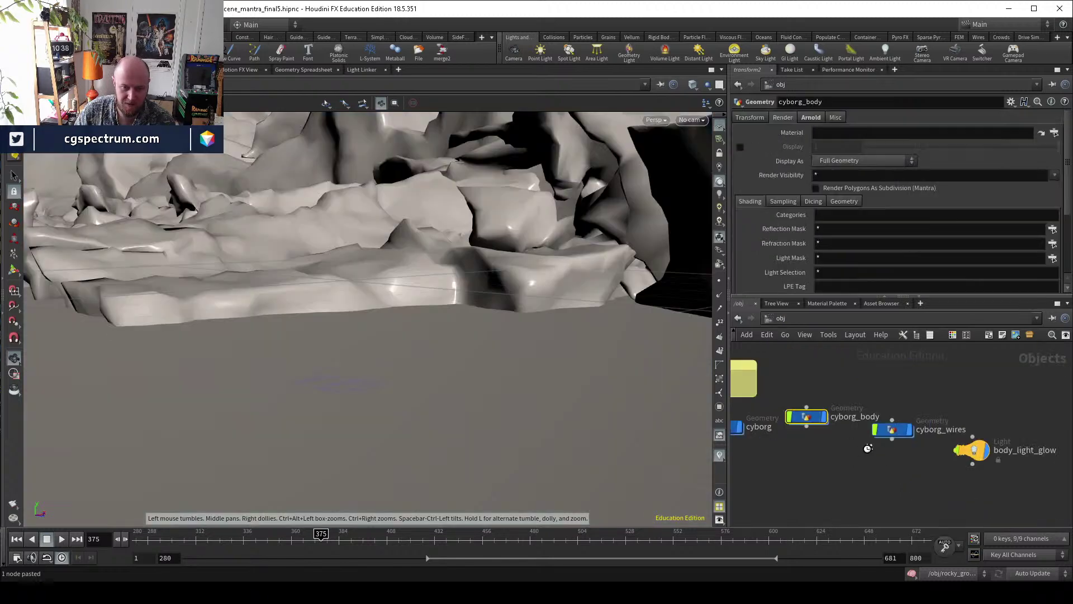
Inside the original cyborg object, wire body1 directly into transform2 to bypass merge1, and return to the object level.
{"action": "middle_click_drag", "start_coordinate": [862, 447], "coordinate": [932, 461]}
{"action": "left_click", "coordinate": [793, 442]}
{"action": "double_click", "coordinate": [793, 441]}
{"action": "scroll", "coordinate": [786, 410], "scroll_direction": "up", "scroll_amount": 1}
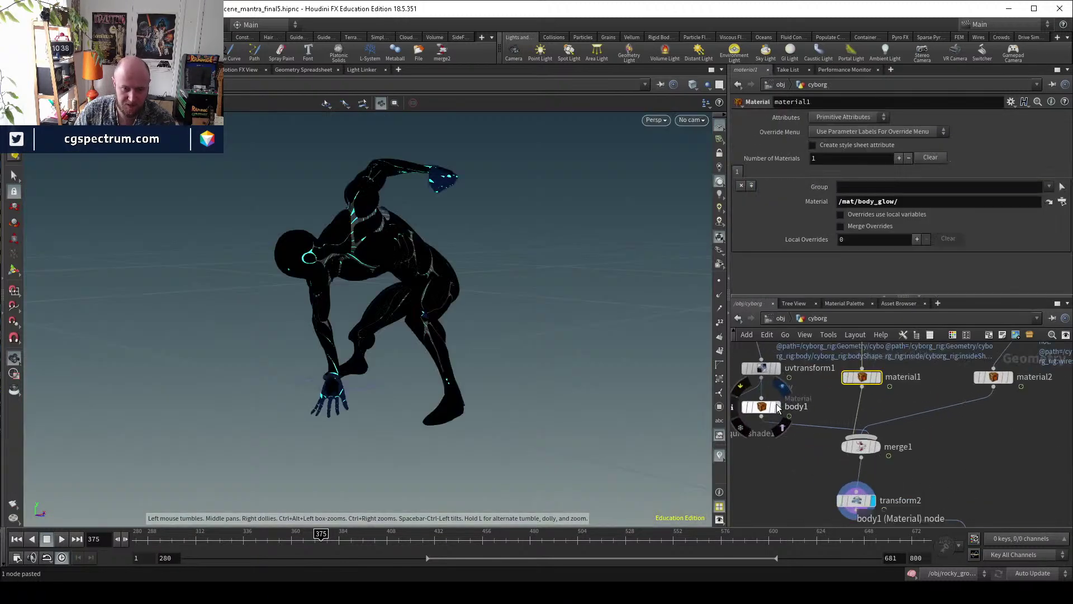
{"action": "left_click", "coordinate": [772, 411]}
{"action": "left_click", "coordinate": [761, 416]}
{"action": "left_click", "coordinate": [873, 501]}
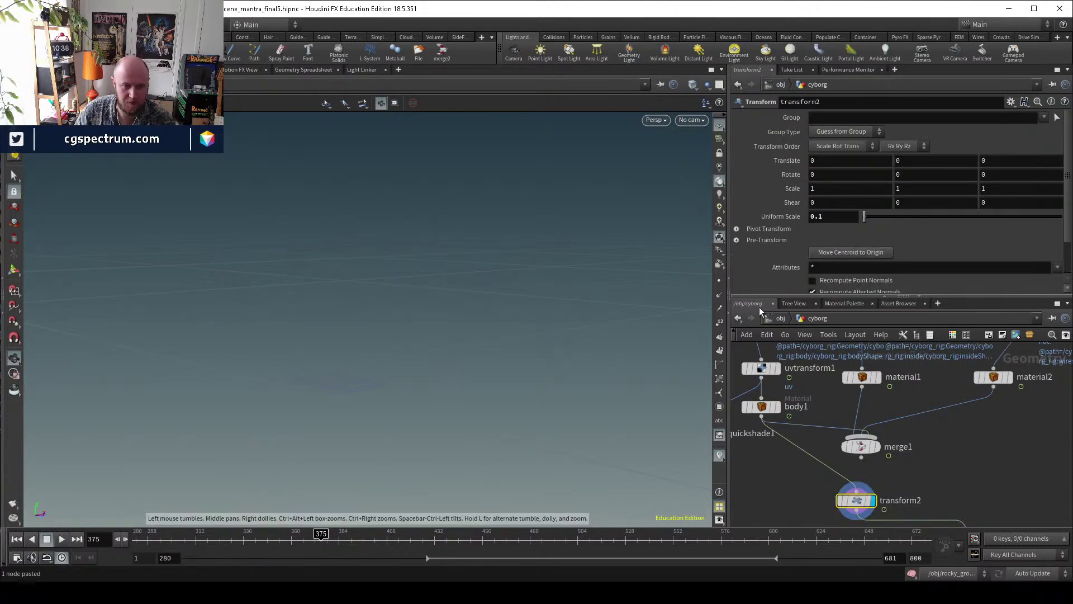
{"action": "left_click", "coordinate": [781, 319]}
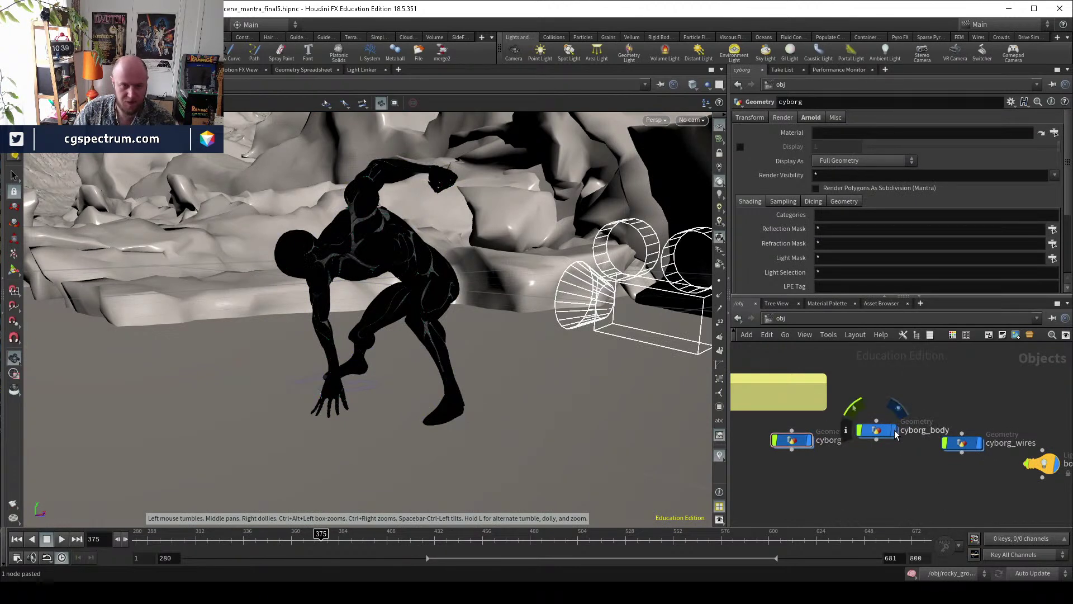
In the Light Linker, link body_light_glow to cyborg_wires only.
{"action": "middle_click_drag", "start_coordinate": [978, 479], "coordinate": [896, 472]}
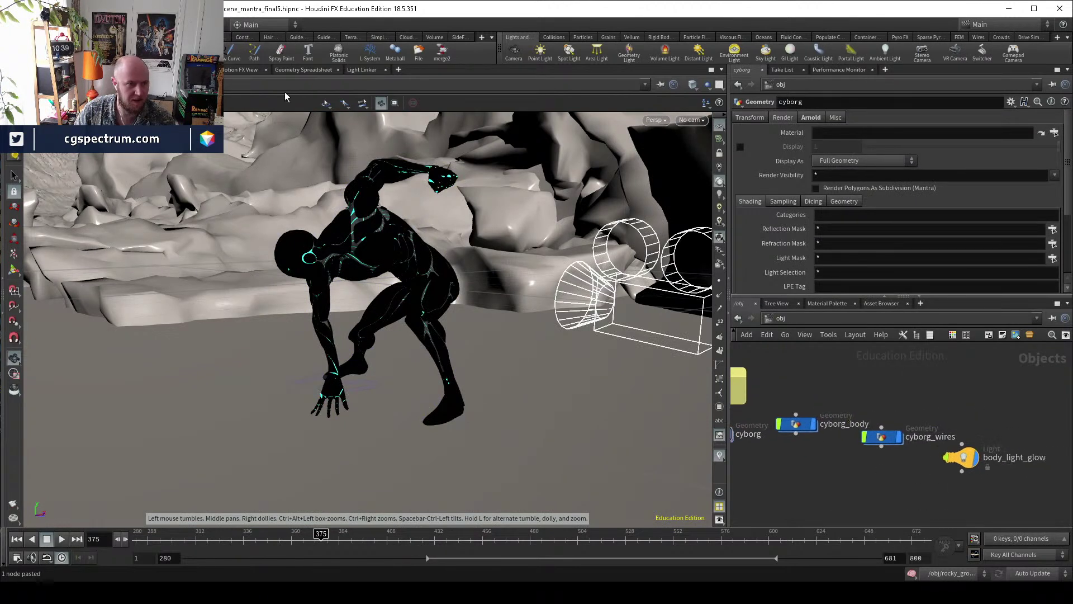
{"action": "left_click", "coordinate": [362, 70]}
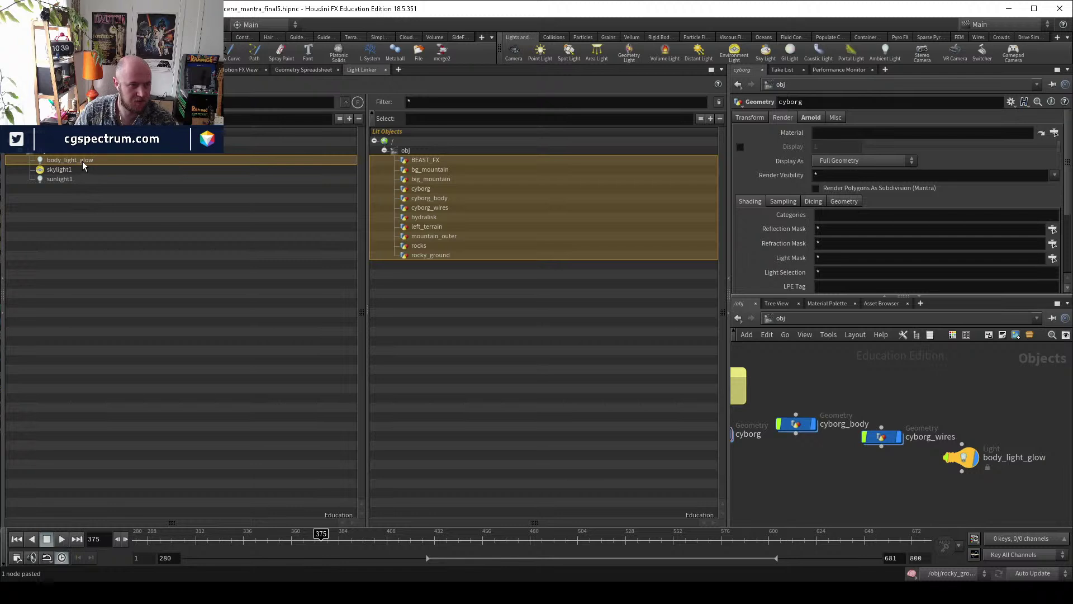
{"action": "left_click", "coordinate": [430, 208]}
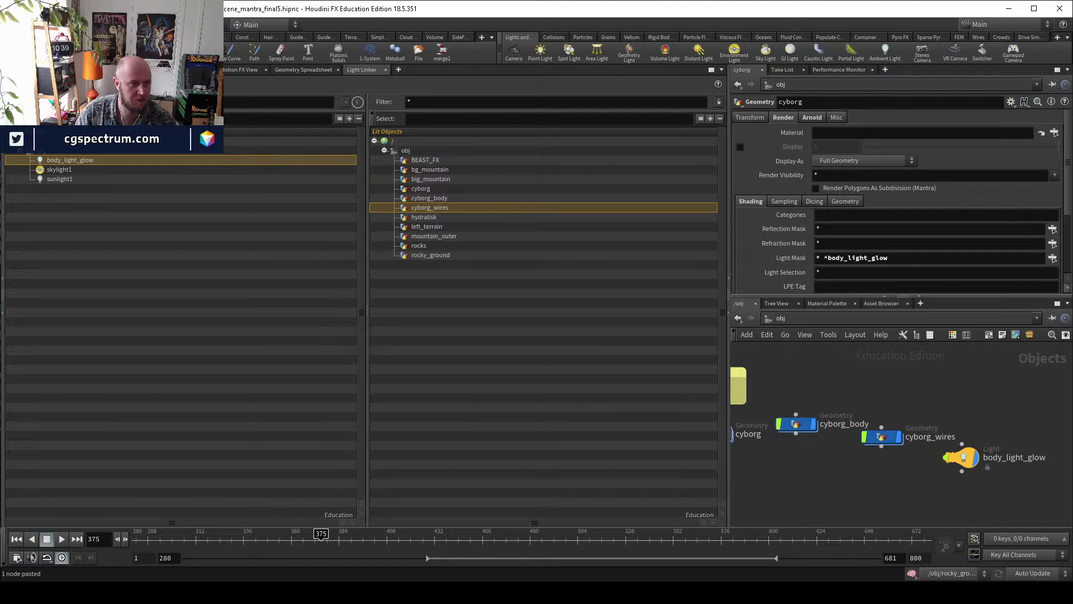
Switch to the Render View and examine how the cyborg's head, neck and torso render with the split objects and linked light.
{"action": "left_click", "coordinate": [132, 70]}
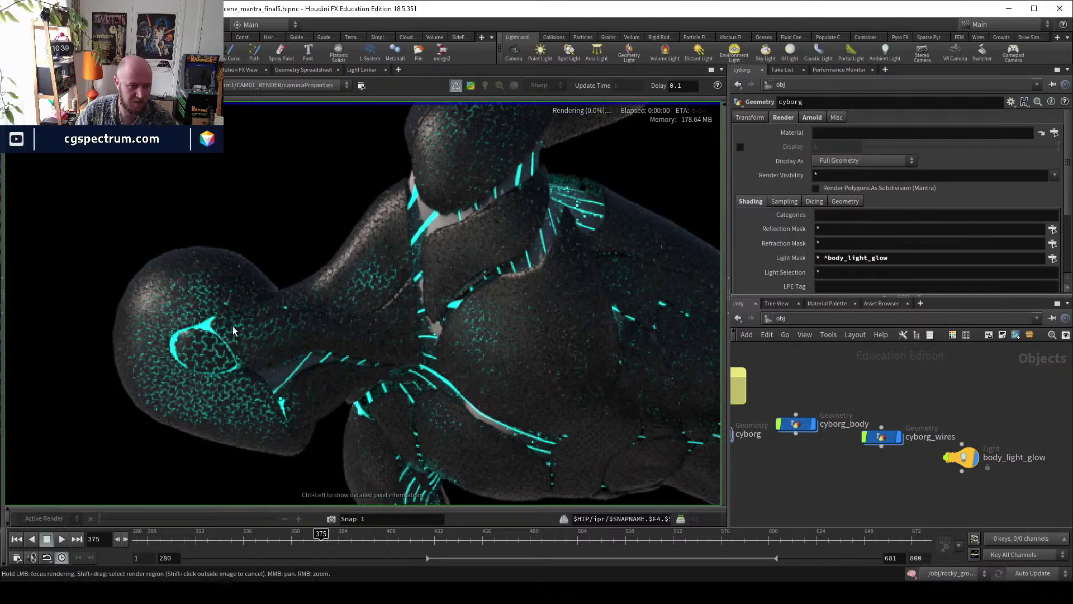
{"action": "scroll", "coordinate": [191, 313], "scroll_direction": "down", "scroll_amount": 1}
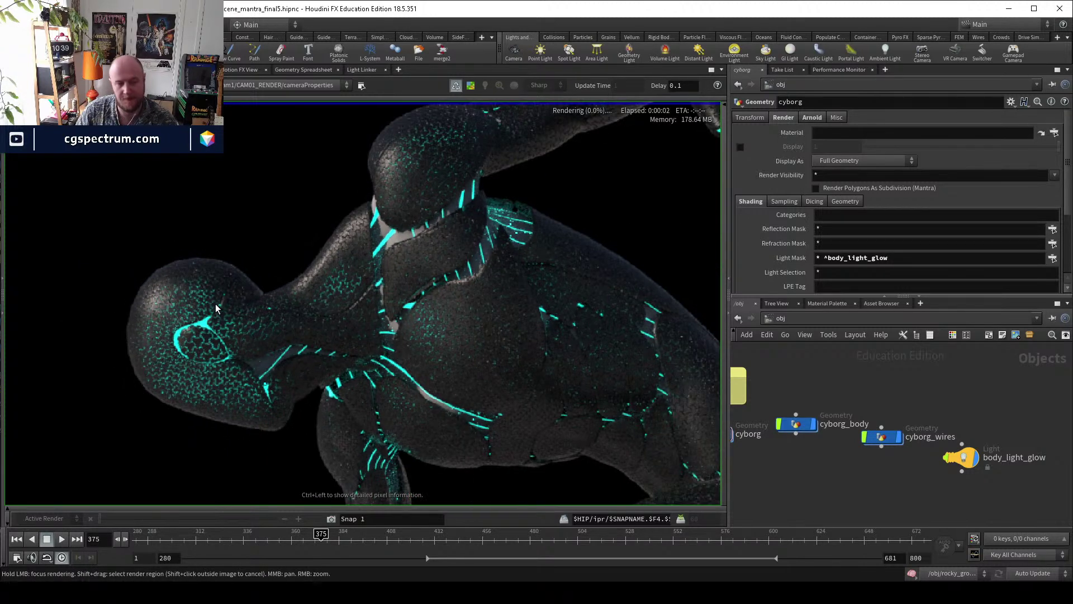
{"action": "middle_click_drag", "start_coordinate": [210, 300], "coordinate": [172, 317]}
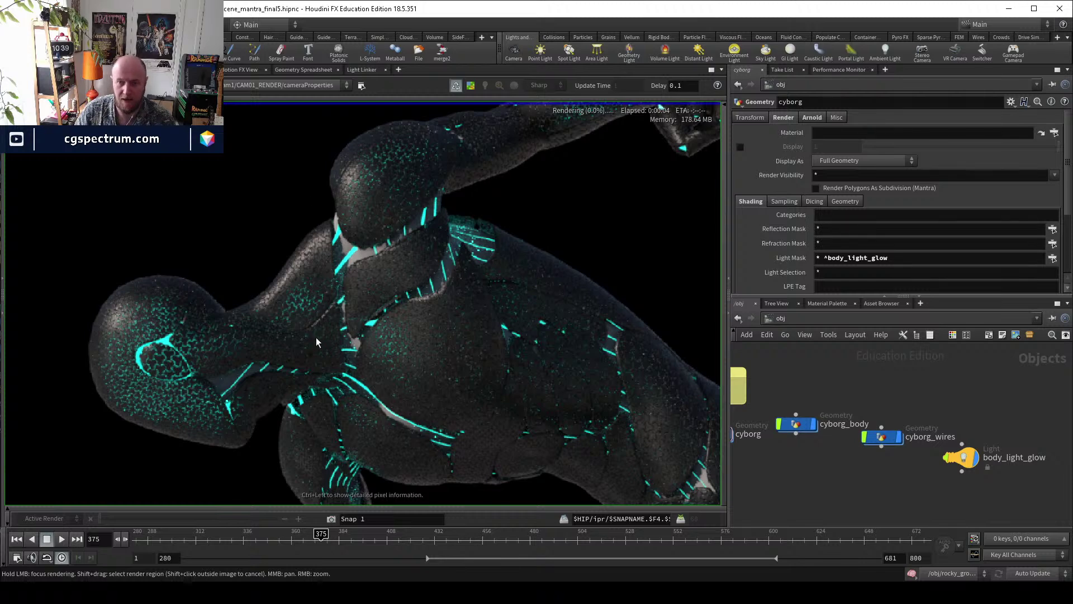
{"action": "middle_click_drag", "start_coordinate": [463, 411], "coordinate": [381, 317]}
{"action": "scroll", "coordinate": [379, 343], "scroll_direction": "down", "scroll_amount": 4}
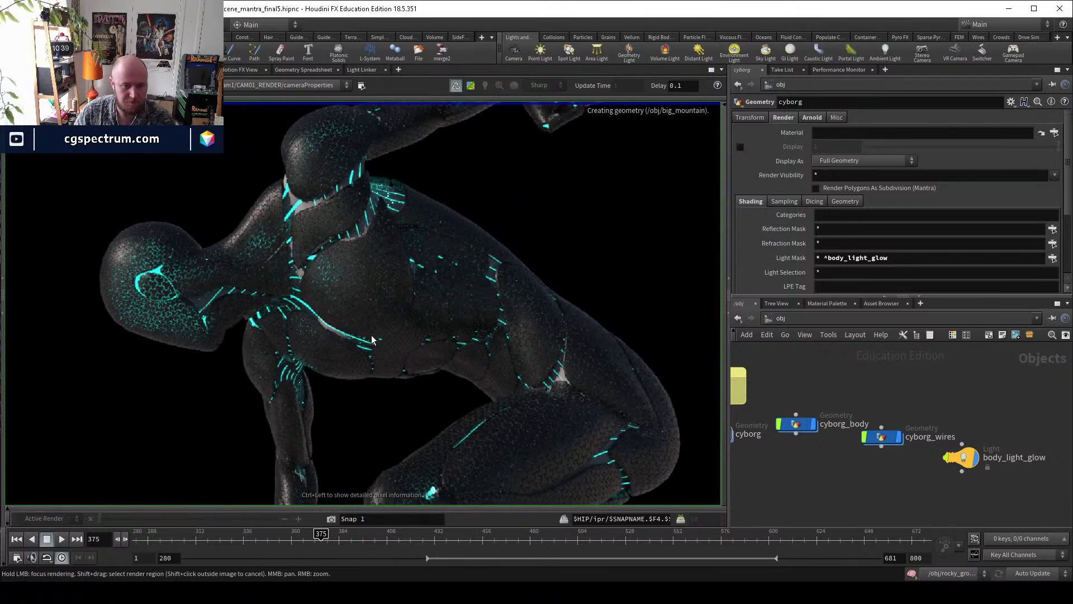
{"action": "scroll", "coordinate": [330, 300], "scroll_direction": "up", "scroll_amount": 2}
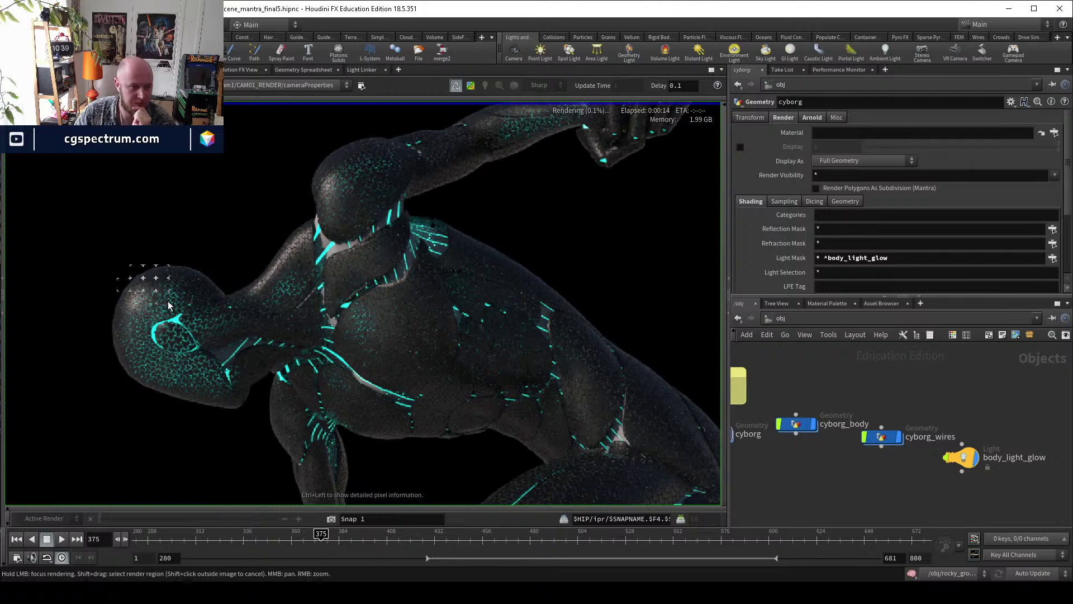
{"action": "scroll", "coordinate": [174, 311], "scroll_direction": "up", "scroll_amount": 3}
{"action": "mouse_move", "coordinate": [175, 310]}
{"action": "left_mouse_down"}
{"action": "mouse_move", "coordinate": [211, 322]}
{"action": "mouse_move", "coordinate": [227, 375]}
{"action": "mouse_move", "coordinate": [335, 388]}
{"action": "left_mouse_up"}
{"action": "middle_click_drag", "start_coordinate": [389, 337], "coordinate": [329, 379]}
{"action": "mouse_move", "coordinate": [328, 375]}
{"action": "left_mouse_down"}
{"action": "mouse_move", "coordinate": [390, 213]}
{"action": "mouse_move", "coordinate": [443, 232]}
{"action": "mouse_move", "coordinate": [484, 206]}
{"action": "mouse_move", "coordinate": [515, 156]}
{"action": "left_mouse_up"}
{"action": "left_click_drag", "start_coordinate": [468, 291], "coordinate": [393, 368]}
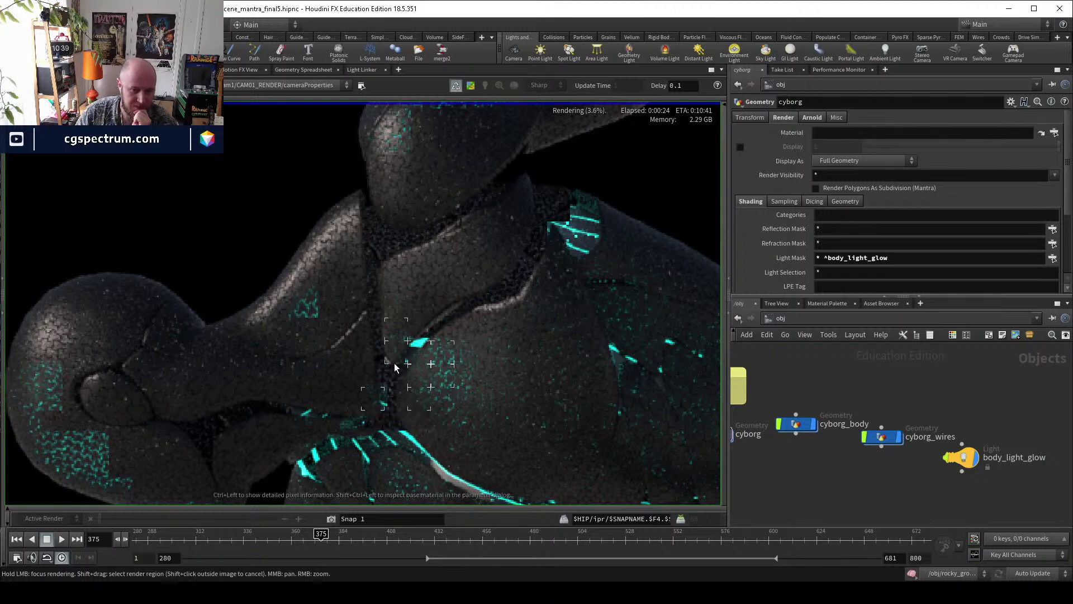
Check the object names against the CYBORG Mantra node's object settings and set its Force Objects to cyborg*.
{"action": "left_click", "coordinate": [803, 317]}
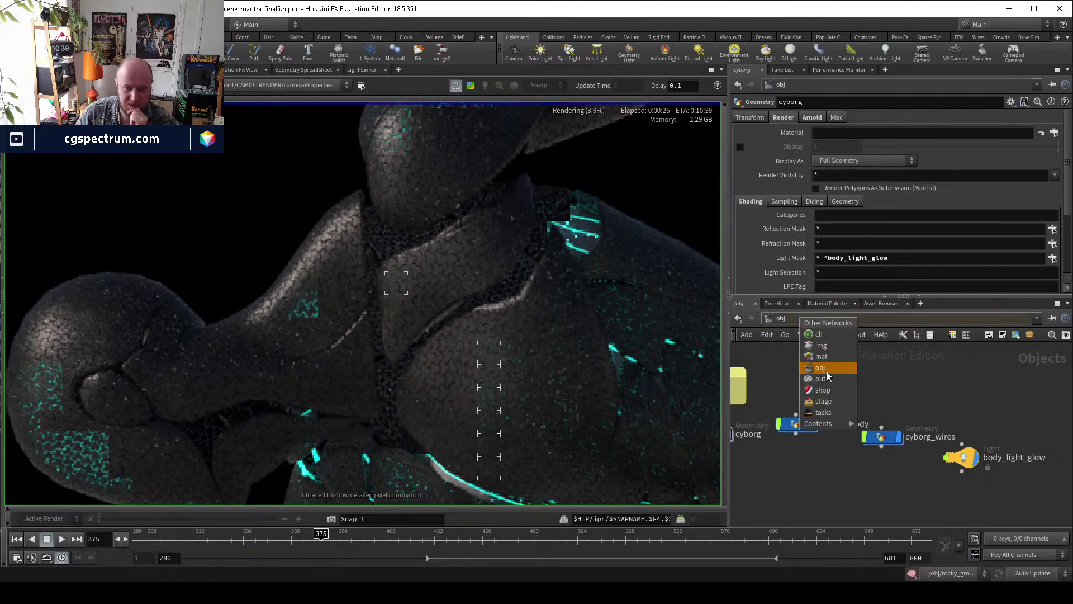
{"action": "left_click", "coordinate": [821, 378]}
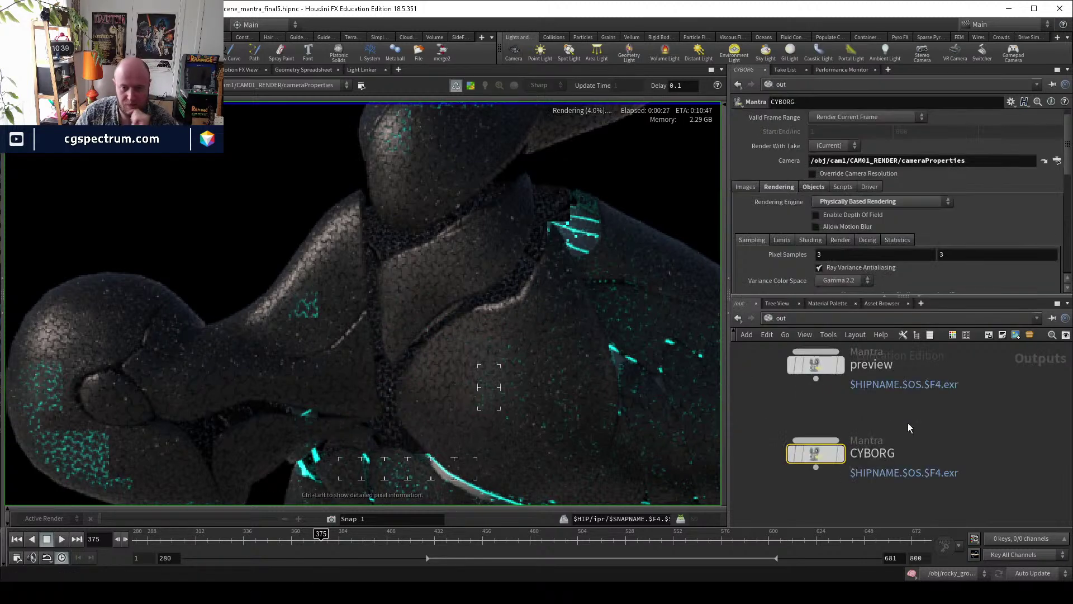
{"action": "left_click", "coordinate": [813, 188]}
{"action": "left_click", "coordinate": [961, 214]}
{"action": "left_click", "coordinate": [786, 318]}
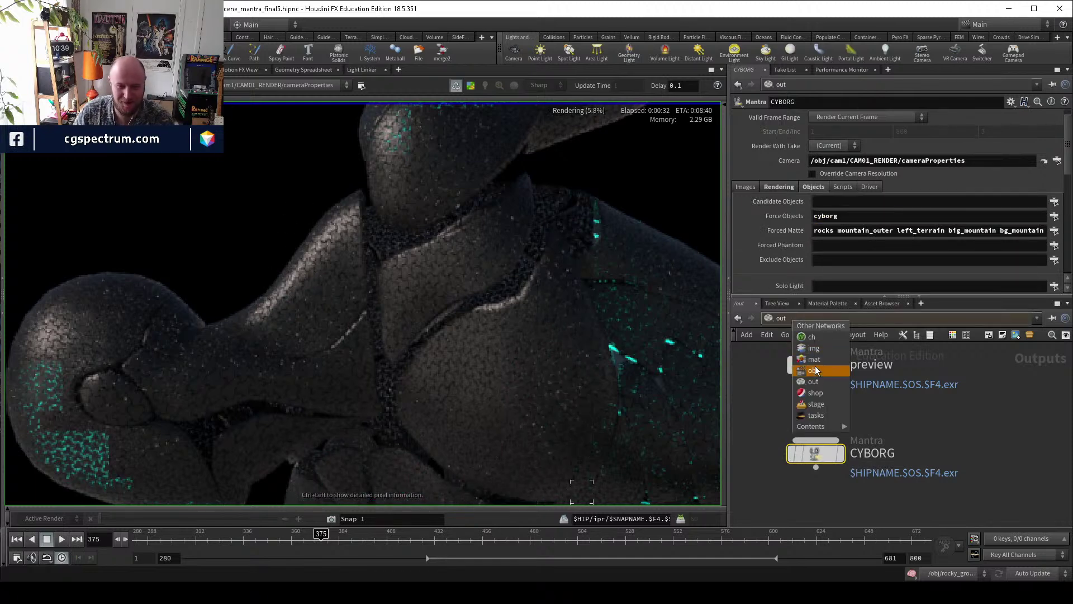
{"action": "left_click", "coordinate": [818, 370]}
{"action": "middle_click_drag", "start_coordinate": [816, 447], "coordinate": [886, 438]}
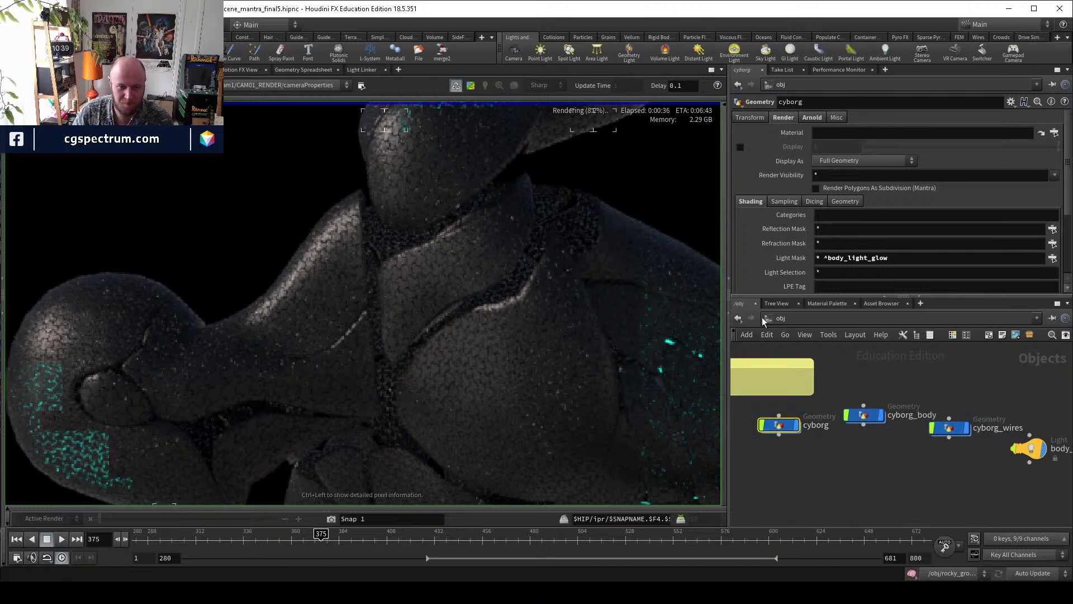
{"action": "left_click", "coordinate": [785, 334]}
{"action": "left_click", "coordinate": [820, 381]}
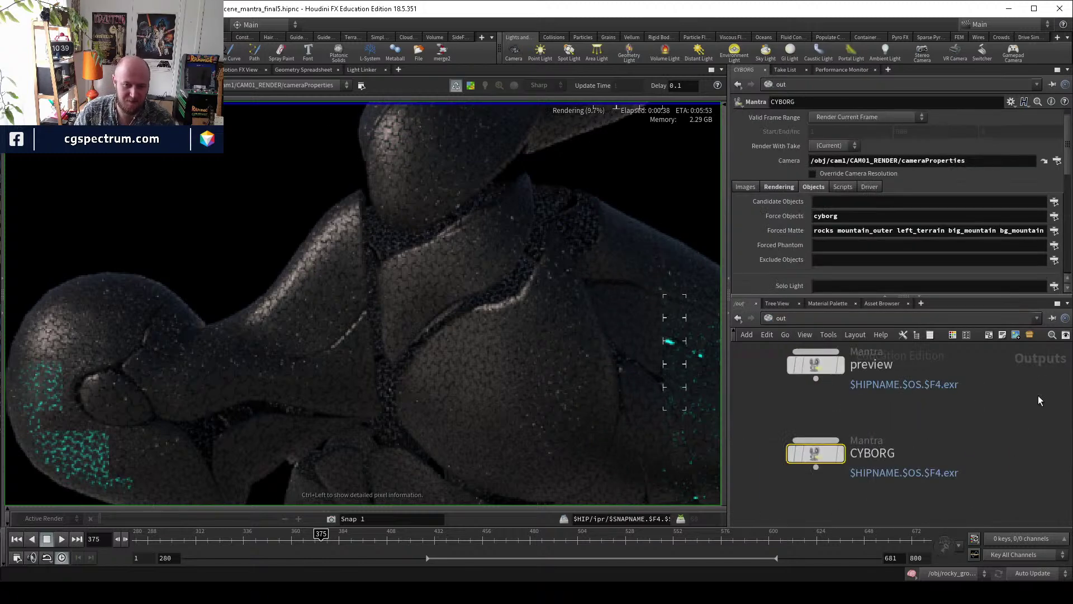
{"action": "left_click", "coordinate": [873, 211]}
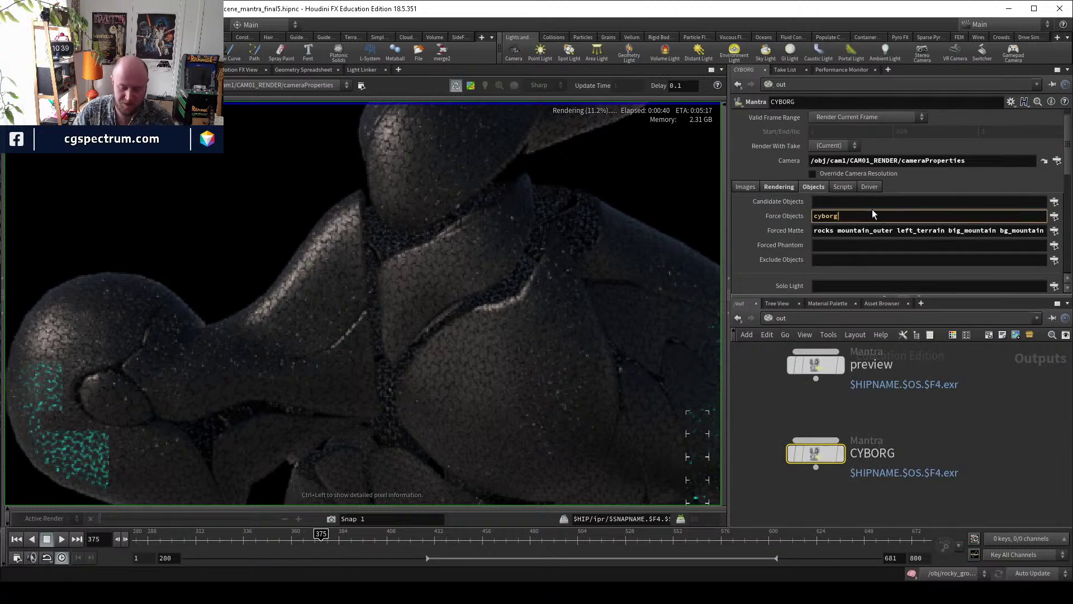
{"action": "type", "text": "*"}
{"action": "key", "text": "Return"}
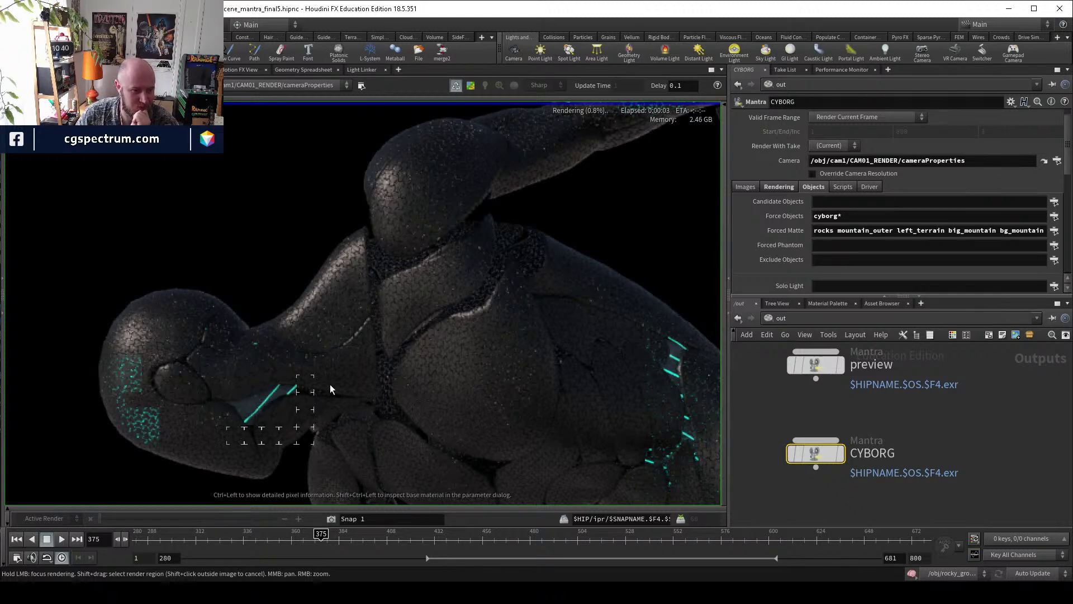
Inspect the wires in the render and open the wires_classic shader assigned by material2 inside cyborg_wires.
{"action": "scroll", "coordinate": [336, 369], "scroll_direction": "up", "scroll_amount": 2}
{"action": "scroll", "coordinate": [259, 410], "scroll_direction": "up", "scroll_amount": 3}
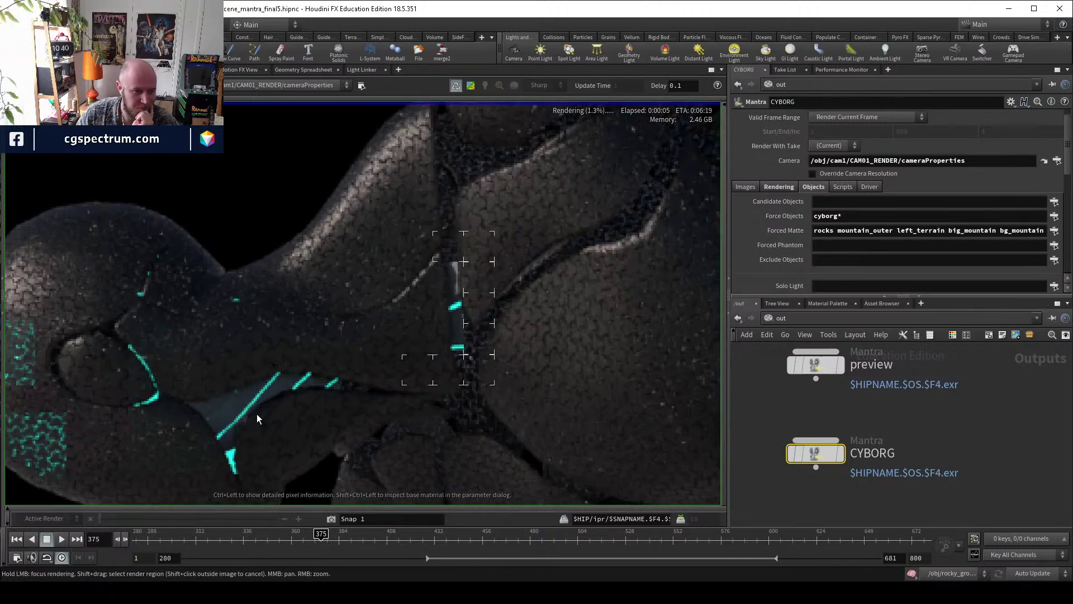
{"action": "scroll", "coordinate": [277, 406], "scroll_direction": "down", "scroll_amount": 1}
{"action": "middle_click_drag", "start_coordinate": [550, 252], "coordinate": [338, 395]}
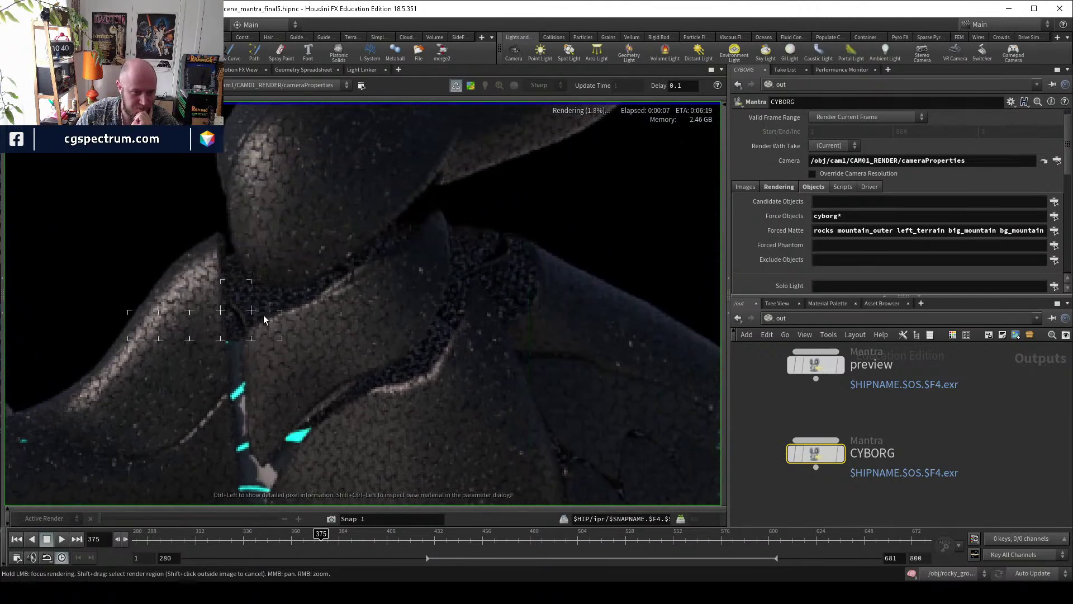
{"action": "left_click", "coordinate": [805, 318]}
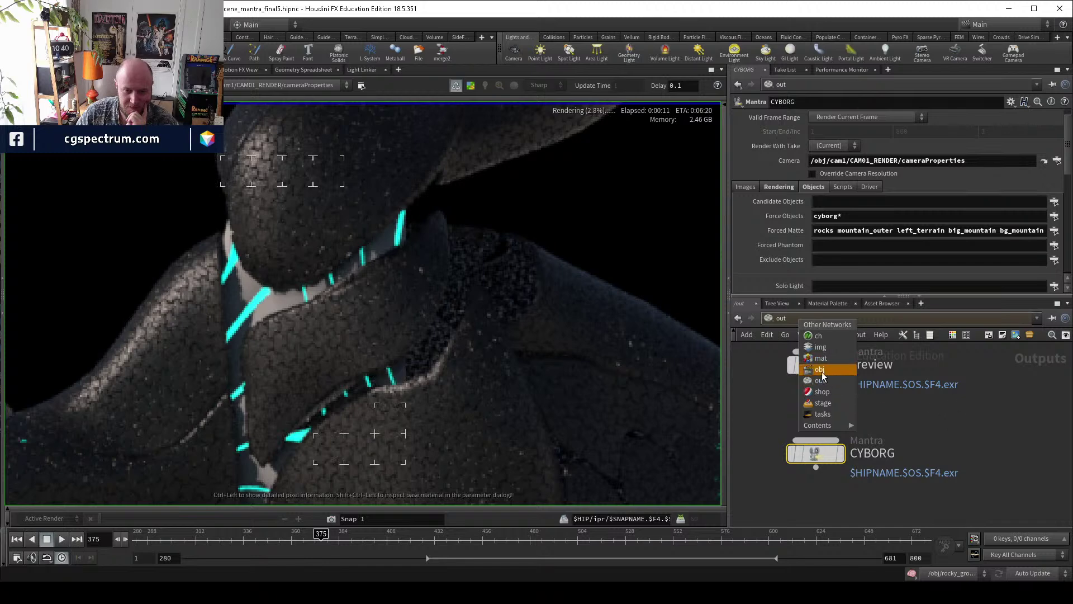
{"action": "left_click", "coordinate": [820, 370]}
{"action": "middle_click_drag", "start_coordinate": [937, 462], "coordinate": [884, 474]}
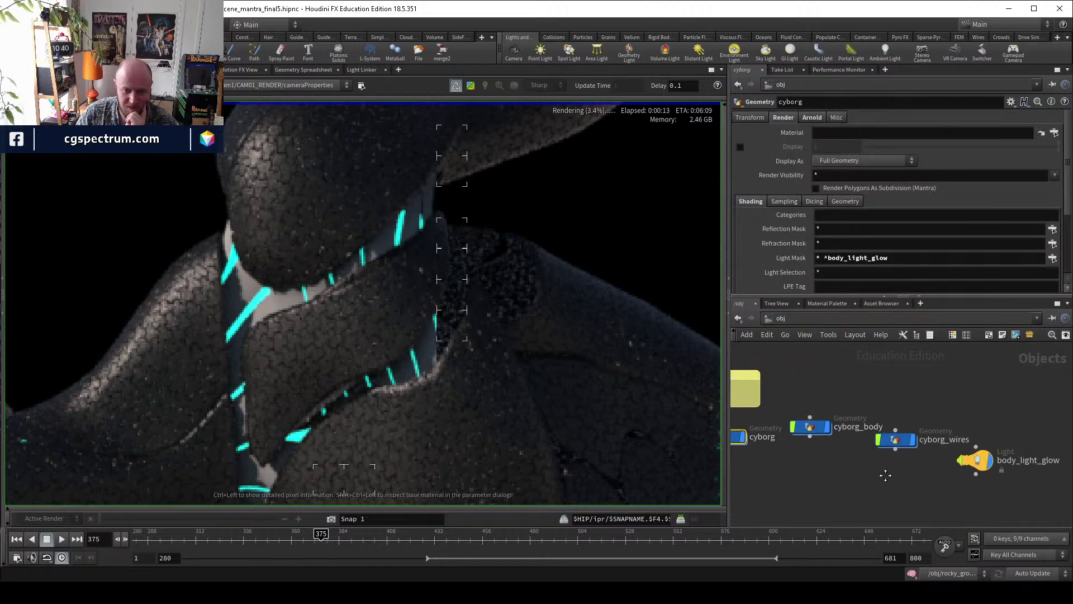
{"action": "double_click", "coordinate": [894, 441]}
{"action": "middle_click_drag", "start_coordinate": [939, 442], "coordinate": [859, 465]}
{"action": "left_click", "coordinate": [925, 420]}
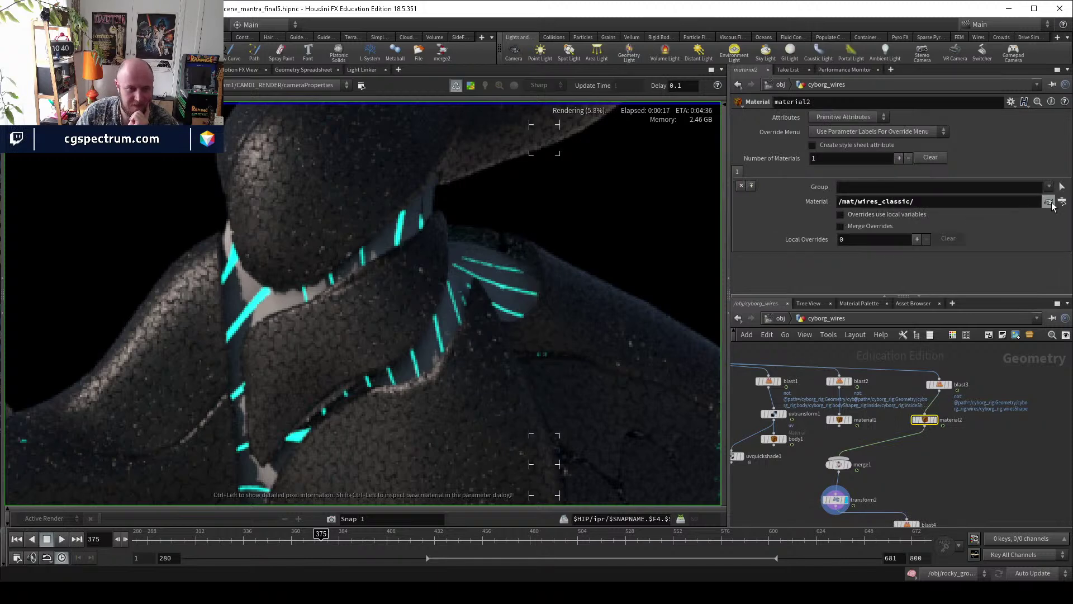
{"action": "left_click", "coordinate": [1050, 202]}
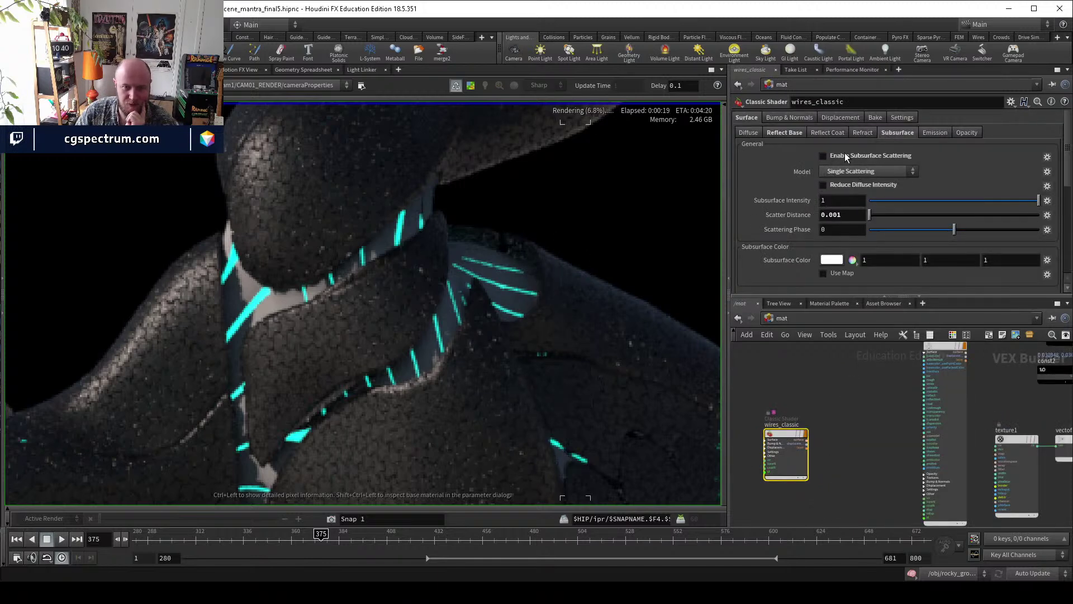
Disable subsurface scattering and enable refractions on the wires_classic shader, and check the neck and chest wires in the render.
{"action": "left_click", "coordinate": [824, 156]}
{"action": "left_click", "coordinate": [863, 134]}
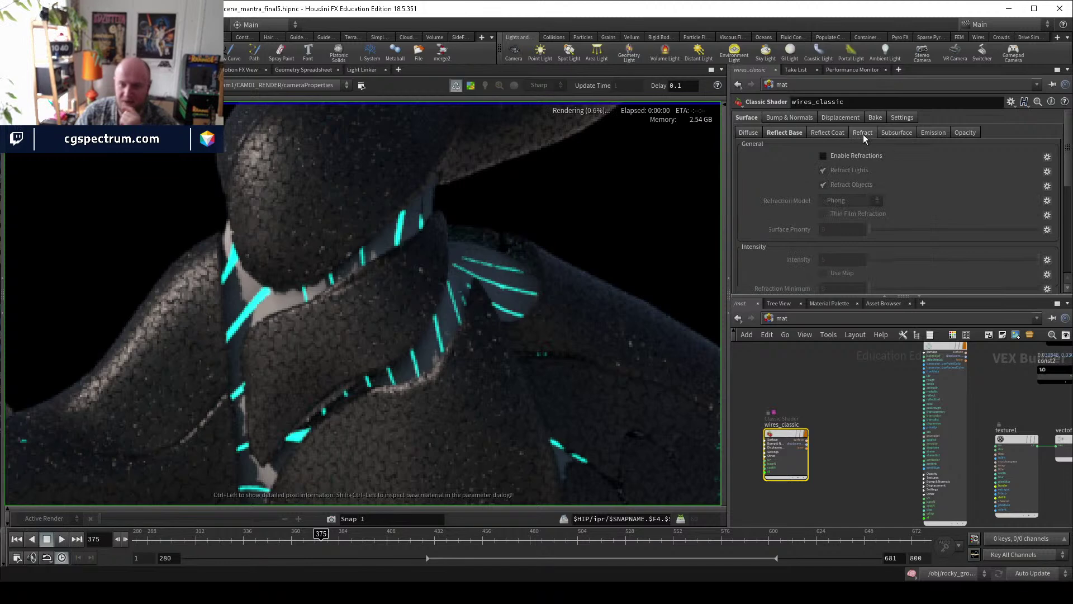
{"action": "left_click", "coordinate": [839, 159]}
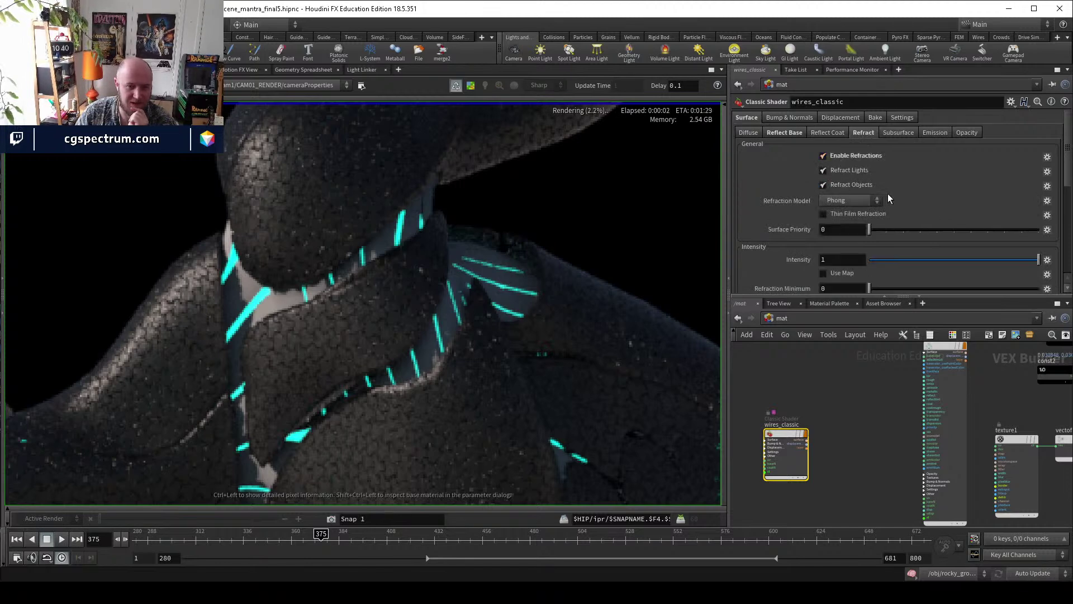
{"action": "scroll", "coordinate": [765, 240], "scroll_direction": "down", "scroll_amount": 3}
{"action": "middle_click_drag", "start_coordinate": [304, 381], "coordinate": [350, 327]}
{"action": "middle_click_drag", "start_coordinate": [380, 369], "coordinate": [429, 294]}
{"action": "left_click_drag", "start_coordinate": [371, 339], "coordinate": [346, 362]}
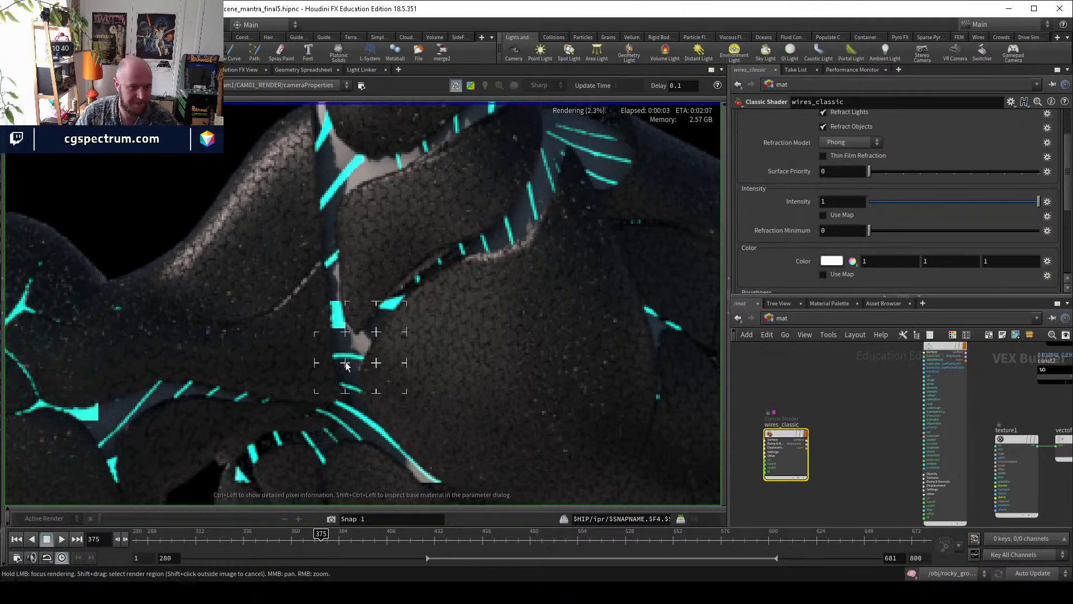
Inspect the neck wires in the render and set the refraction intensity of wires_classic to 0.5.
{"action": "middle_click_drag", "start_coordinate": [367, 354], "coordinate": [341, 459]}
{"action": "left_click", "coordinate": [324, 299]}
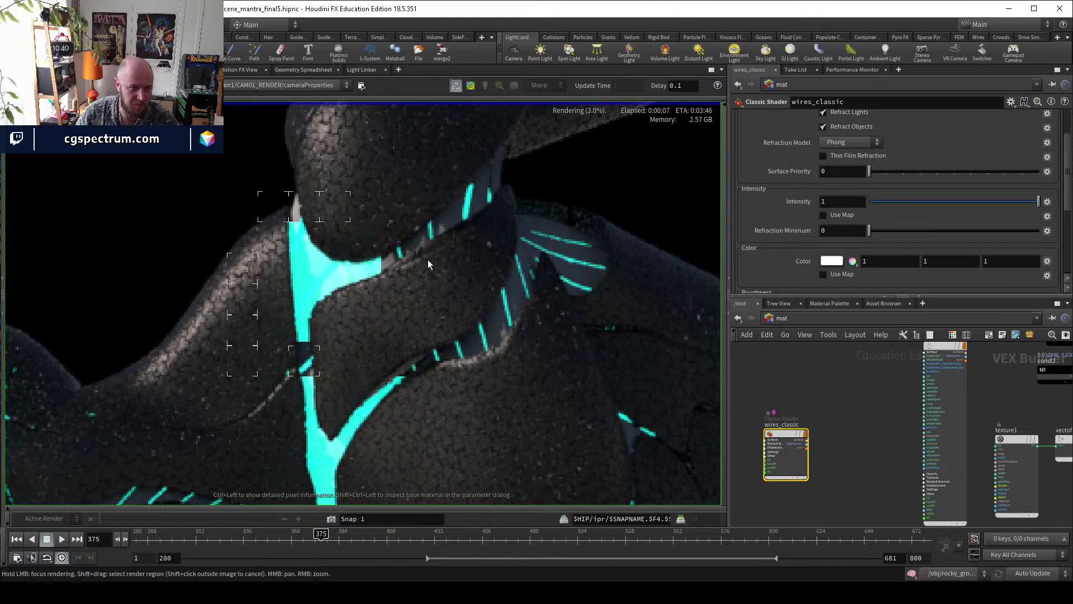
{"action": "left_click", "coordinate": [843, 201]}
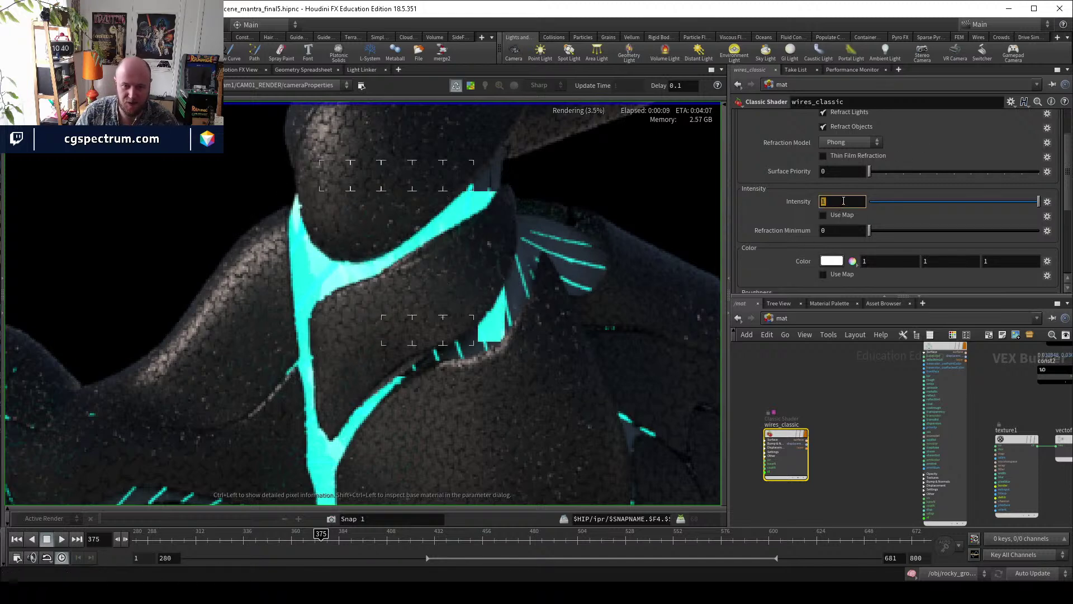
{"action": "type", "text": "0.5"}
{"action": "key", "text": "Return"}
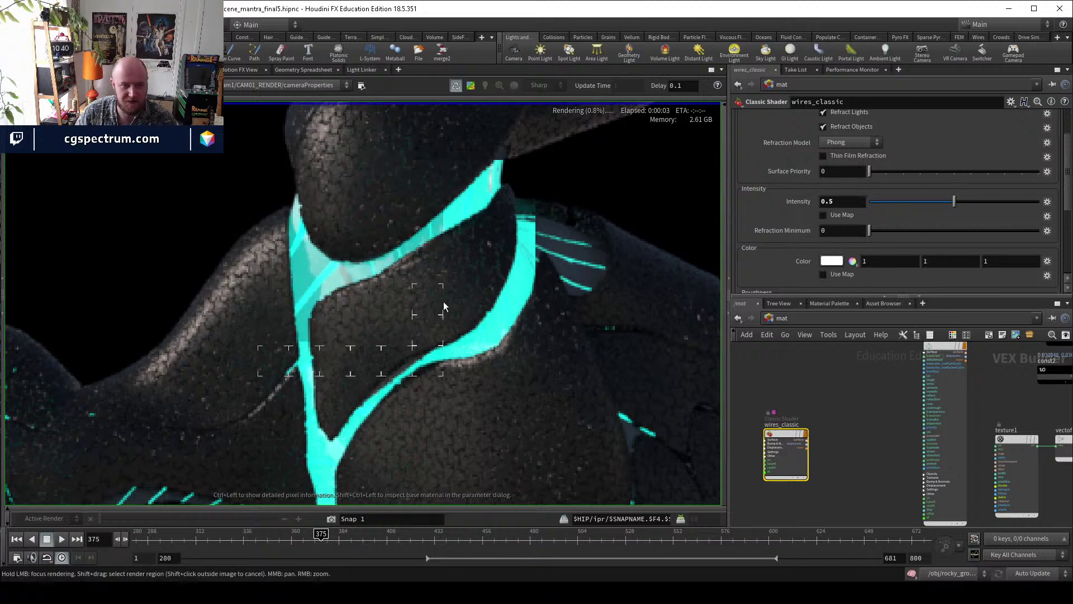
Lower the refraction intensity of wires_classic, disable its refractions and show the shader's diffuse settings.
{"action": "left_click_drag", "start_coordinate": [955, 201], "coordinate": [861, 200]}
{"action": "scroll", "coordinate": [774, 184], "scroll_direction": "up", "scroll_amount": 3}
{"action": "left_click", "coordinate": [828, 156]}
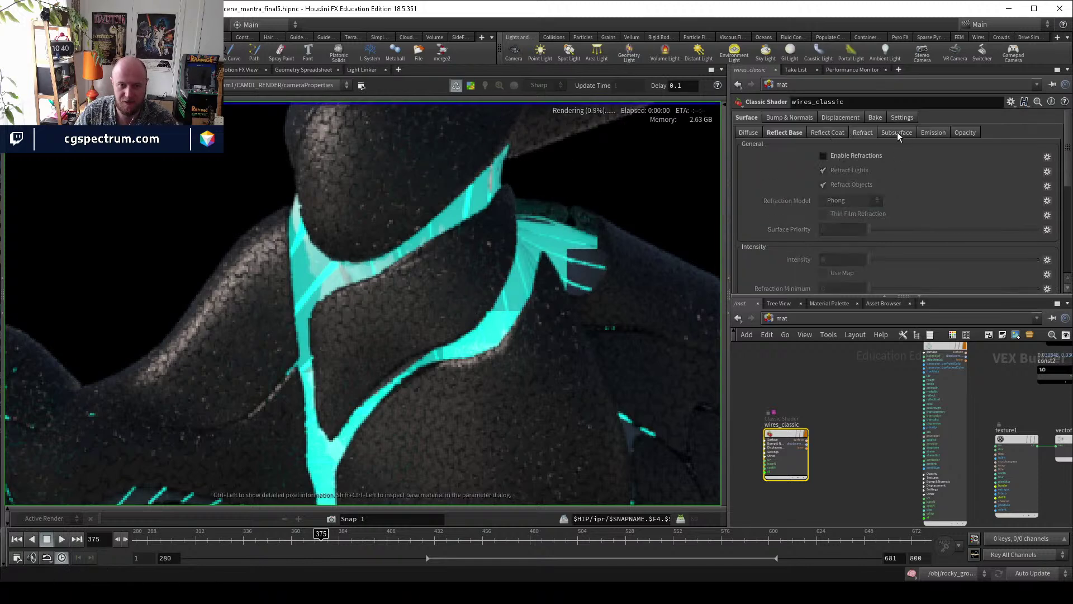
{"action": "left_click", "coordinate": [752, 132]}
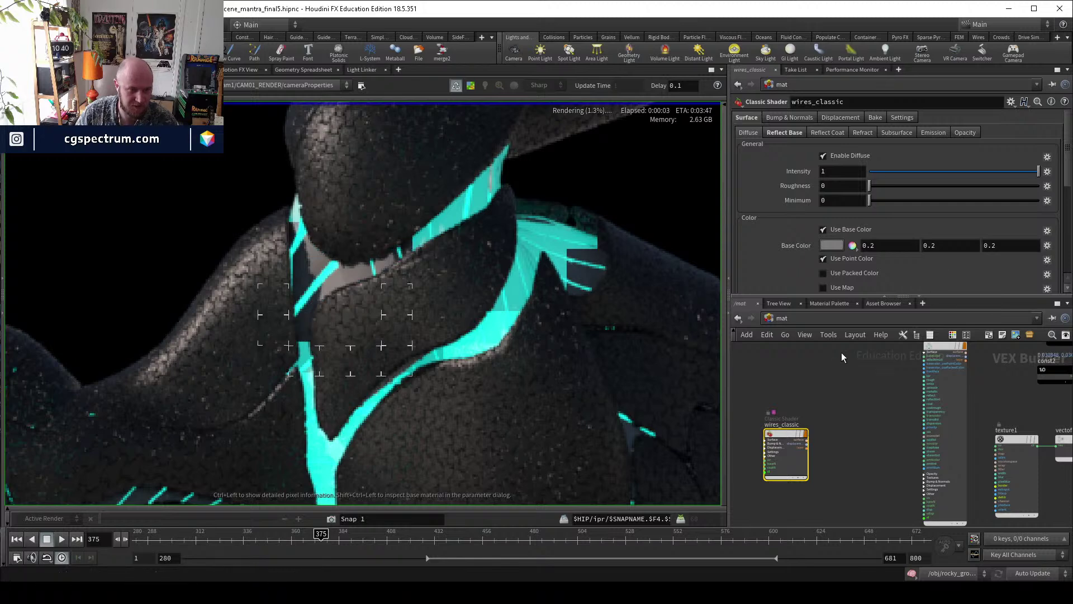
Return to the object network, set the exposure of body_light_glow to 2 and check the neck and chest wires in the render.
{"action": "left_click", "coordinate": [792, 320]}
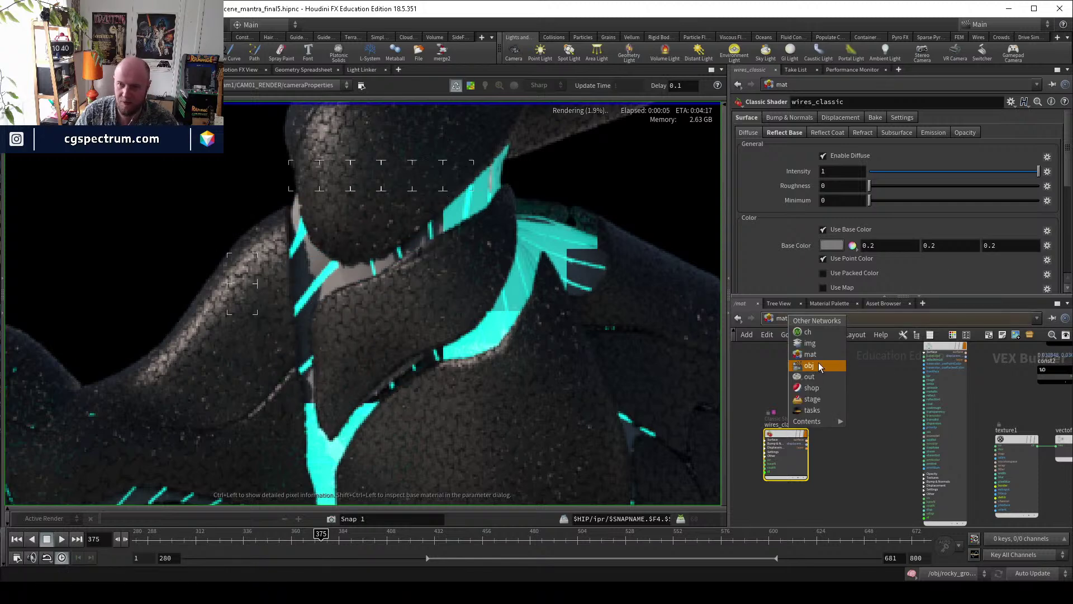
{"action": "left_click", "coordinate": [817, 366]}
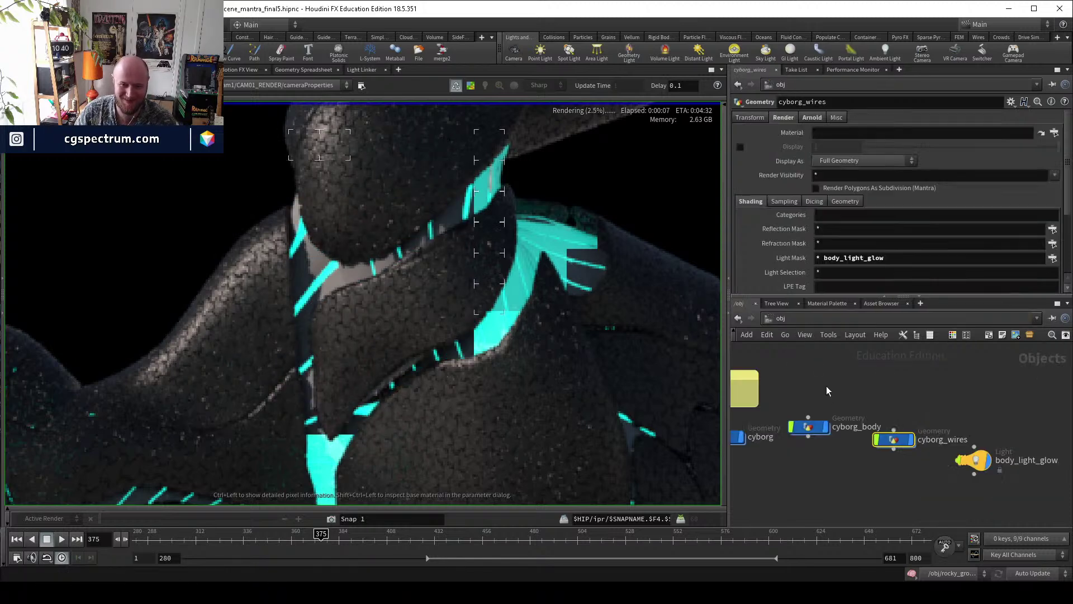
{"action": "left_click", "coordinate": [917, 450]}
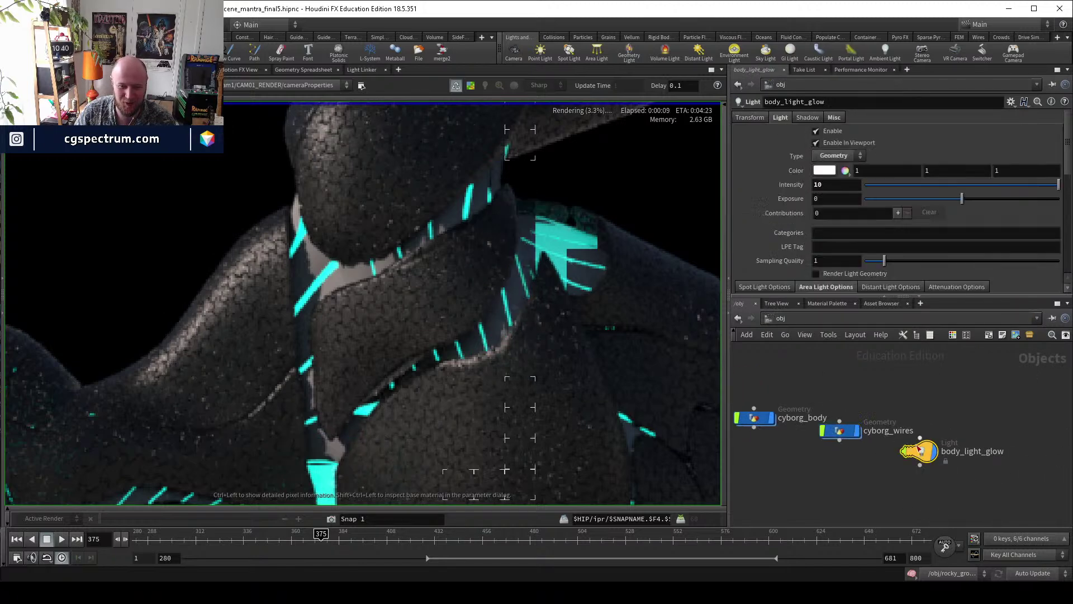
{"action": "left_click", "coordinate": [827, 196]}
{"action": "double_click", "coordinate": [827, 197]}
{"action": "key", "text": "Return"}
{"action": "scroll", "coordinate": [385, 306], "scroll_direction": "down", "scroll_amount": 3}
{"action": "middle_click_drag", "start_coordinate": [243, 449], "coordinate": [303, 356]}
{"action": "left_click_drag", "start_coordinate": [236, 382], "coordinate": [274, 347]}
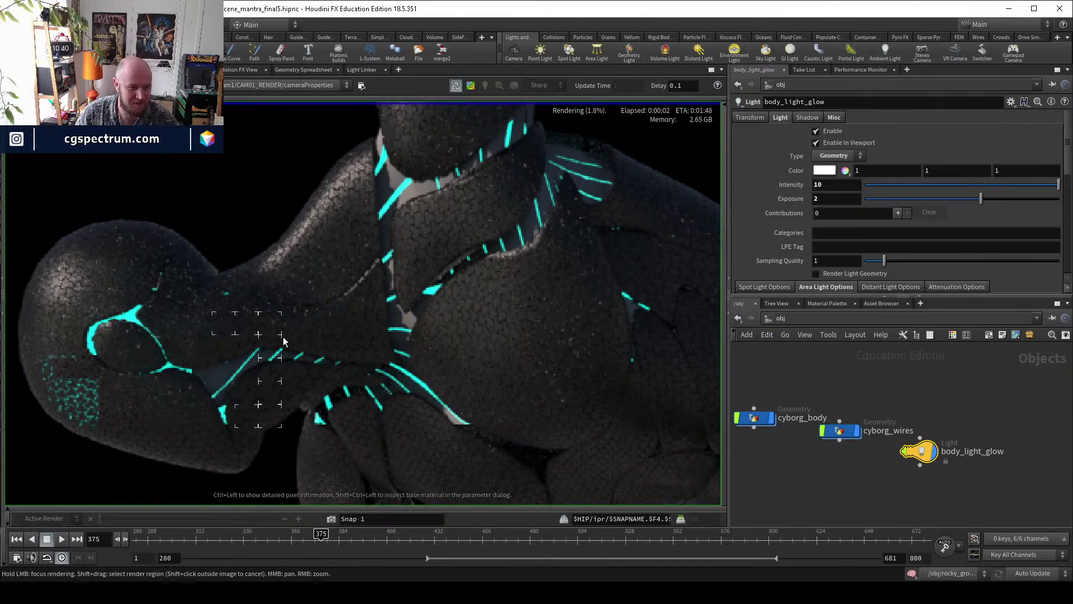
{"action": "scroll", "coordinate": [369, 267], "scroll_direction": "up", "scroll_amount": 3}
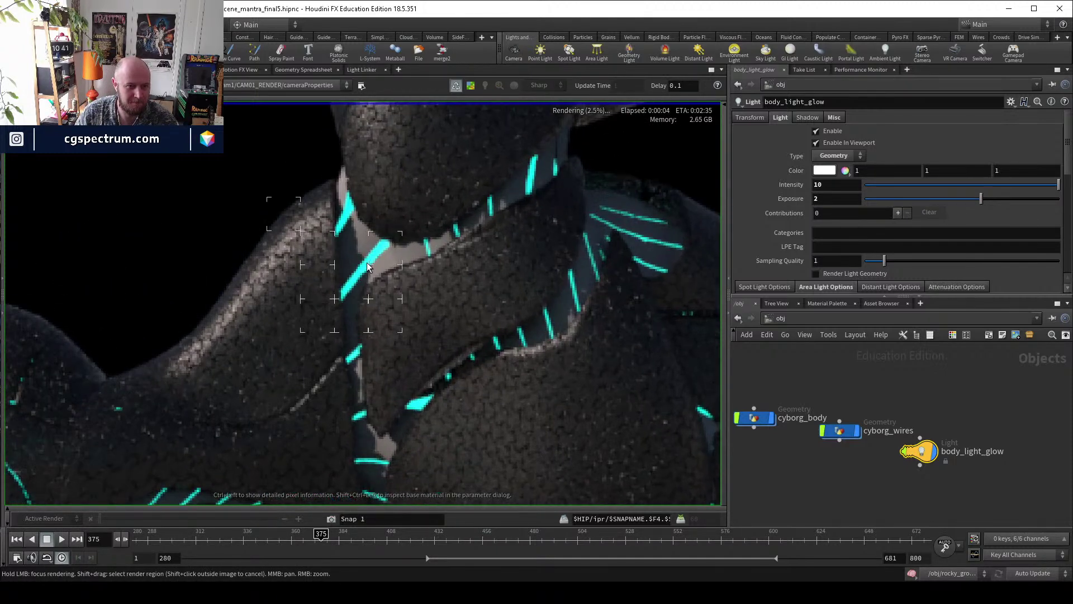
Set the exposure of body_light_glow to 5 and check the neck wires in the render.
{"action": "key", "text": "BackSpace"}
{"action": "type", "text": "5"}
{"action": "key", "text": "Return"}
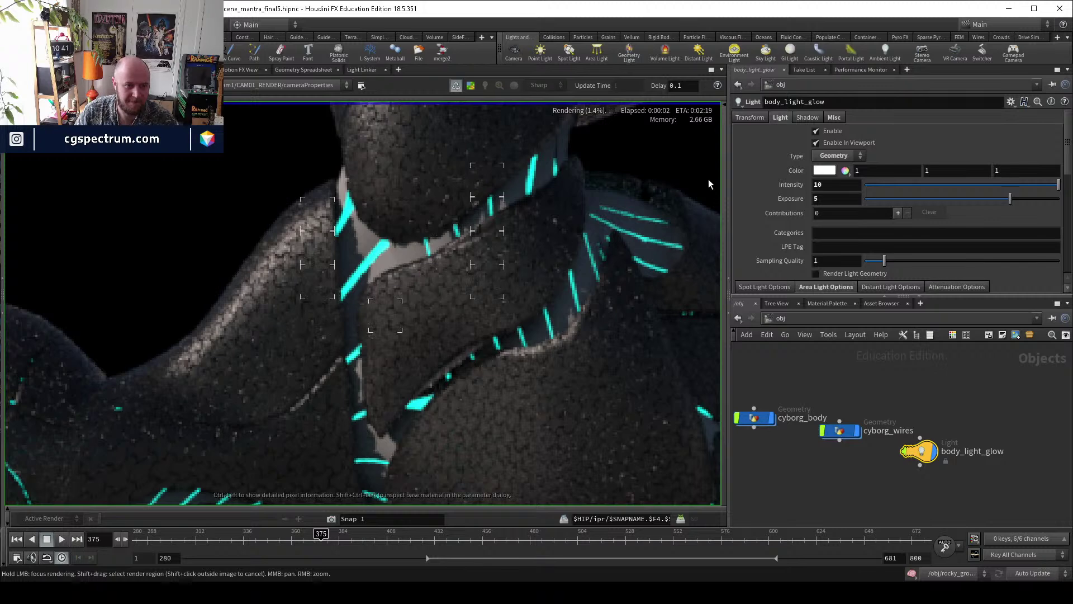
{"action": "middle_click_drag", "start_coordinate": [649, 233], "coordinate": [611, 289]}
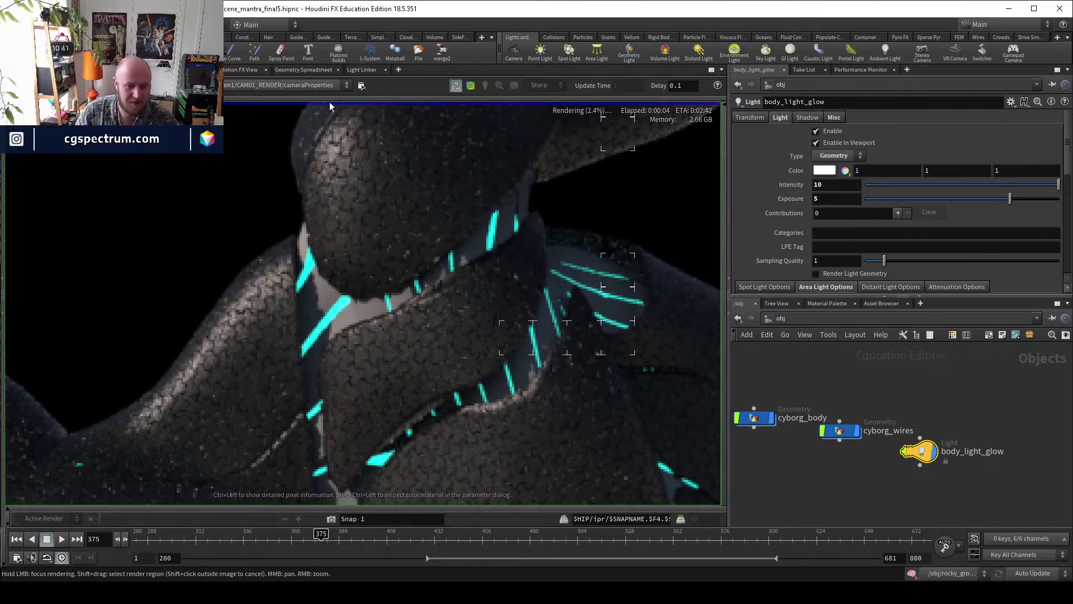
Check body_light_glow's linked objects in the Light Linker and the Light Mask values of cyborg_wires, cyborg_body and cyborg.
{"action": "left_click", "coordinate": [361, 69]}
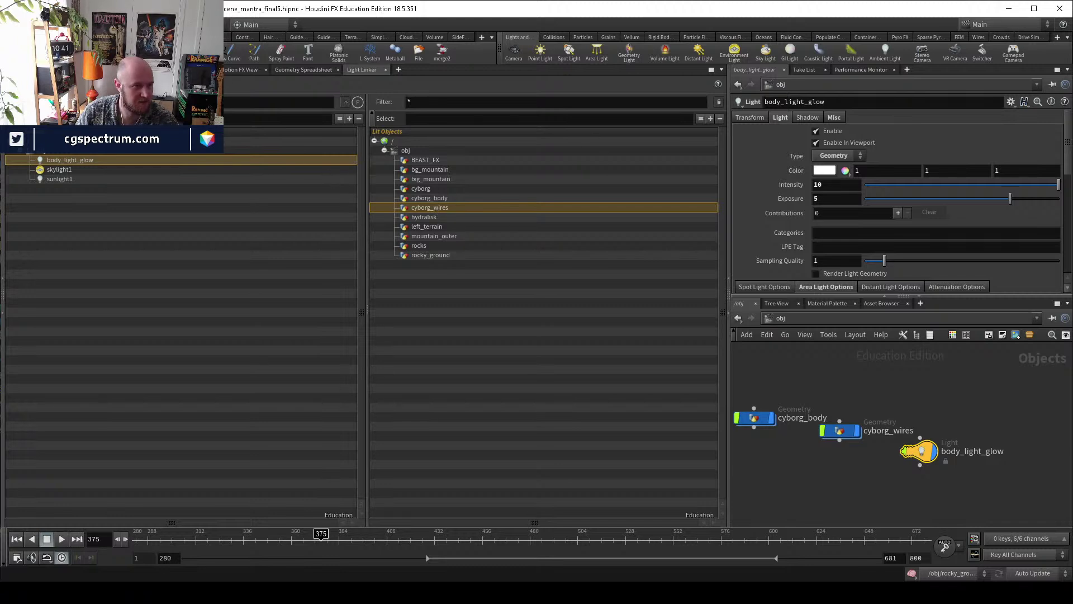
{"action": "left_click", "coordinate": [839, 430]}
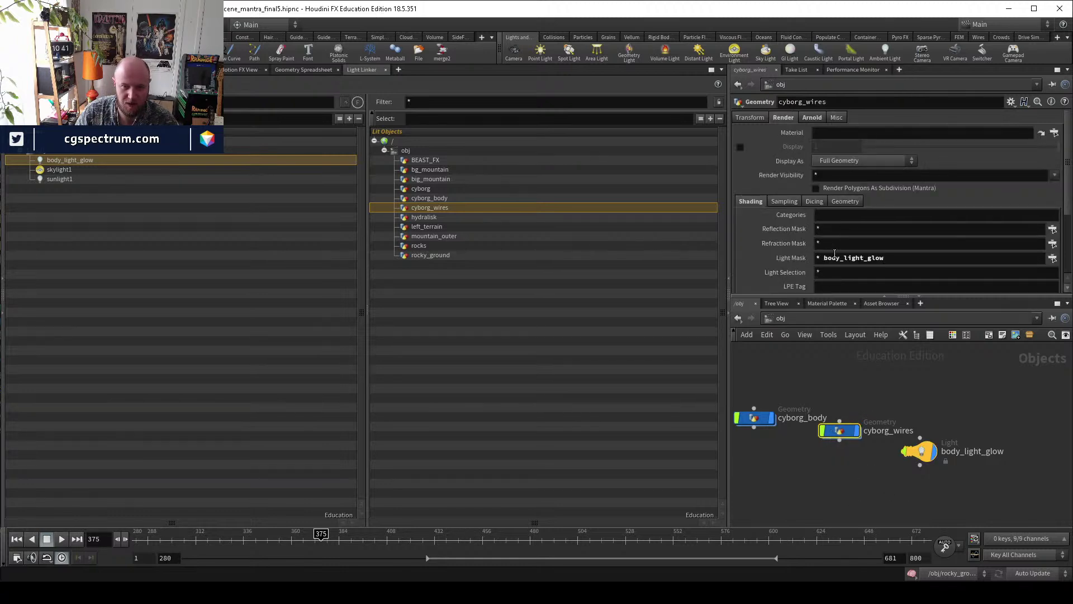
{"action": "scroll", "coordinate": [817, 248], "scroll_direction": "down", "scroll_amount": 1}
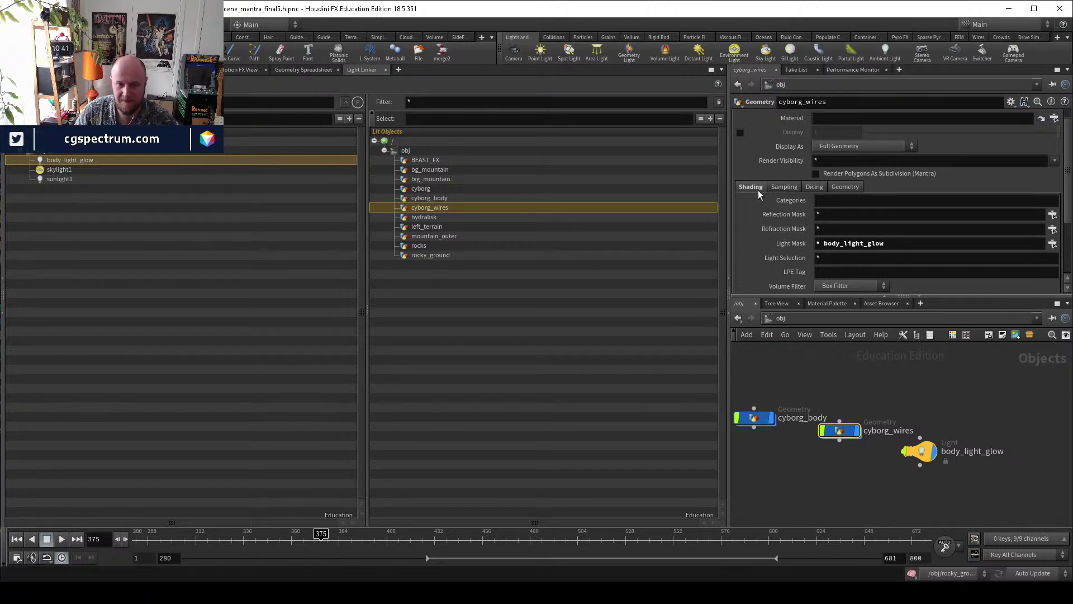
{"action": "middle_click_drag", "start_coordinate": [781, 443], "coordinate": [828, 458]}
{"action": "left_click", "coordinate": [801, 432]}
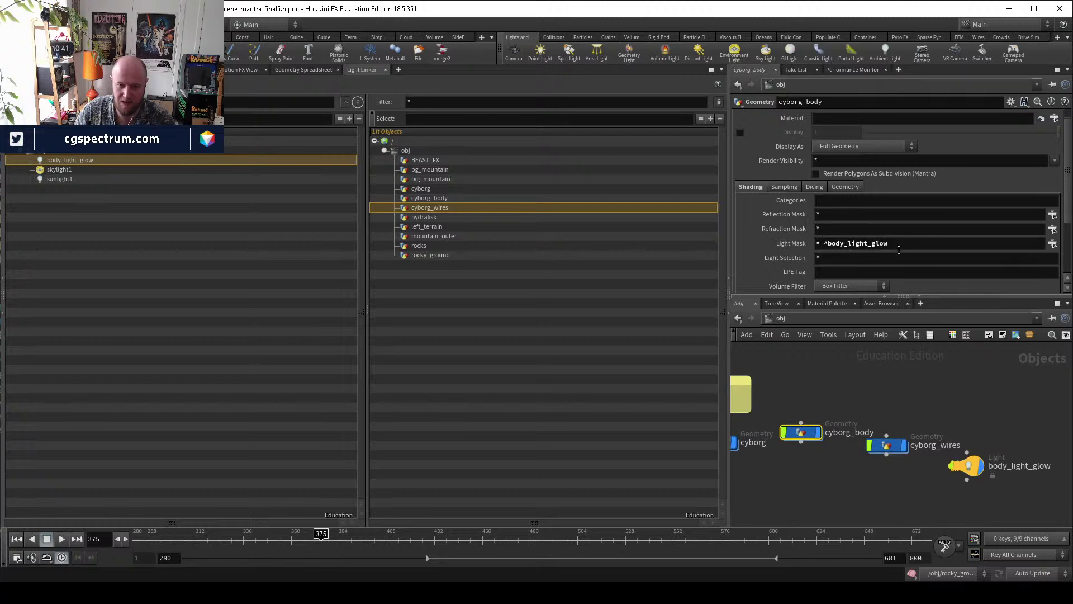
{"action": "middle_click_drag", "start_coordinate": [790, 468], "coordinate": [878, 453]}
{"action": "left_click", "coordinate": [786, 429]}
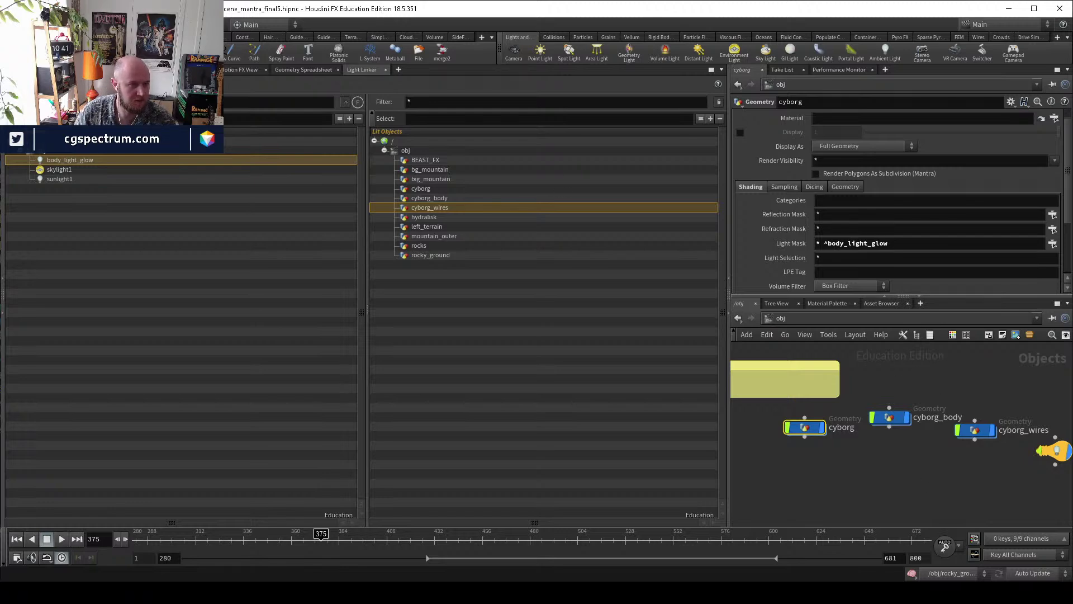
Inspect the wires up close in the Render View and enable subsurface scattering on the wires_classic shader.
{"action": "left_click", "coordinate": [23, 70]}
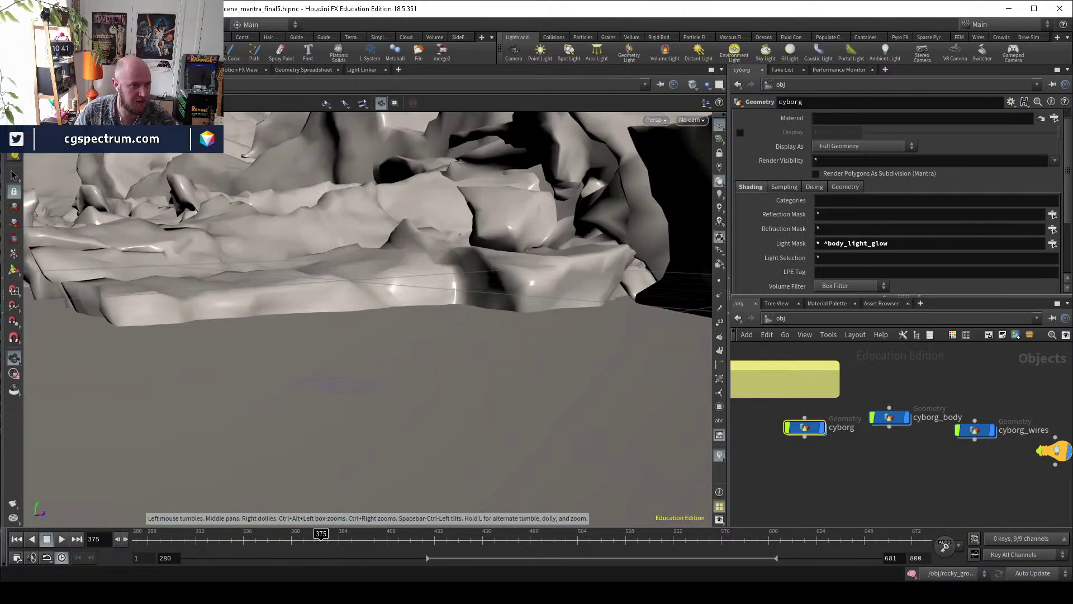
{"action": "left_click", "coordinate": [128, 70]}
{"action": "scroll", "coordinate": [486, 337], "scroll_direction": "down", "scroll_amount": 6}
{"action": "middle_click_drag", "start_coordinate": [629, 475], "coordinate": [365, 274]}
{"action": "scroll", "coordinate": [520, 417], "scroll_direction": "up", "scroll_amount": 10}
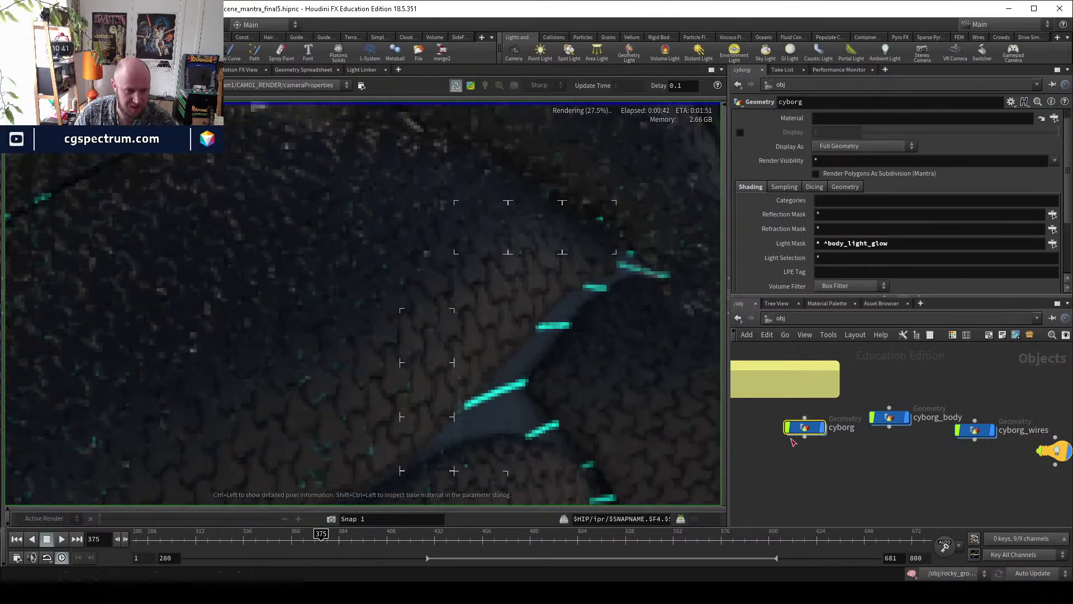
{"action": "left_click", "coordinate": [804, 319]}
{"action": "left_click", "coordinate": [821, 367]}
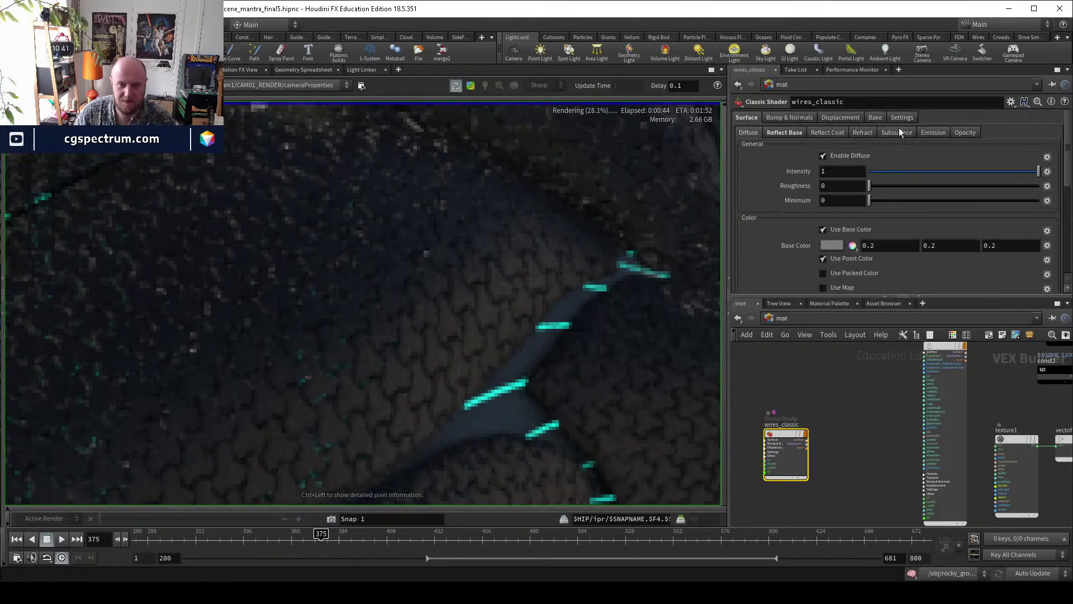
{"action": "left_click", "coordinate": [898, 132]}
{"action": "middle_click_drag", "start_coordinate": [509, 408], "coordinate": [522, 421]}
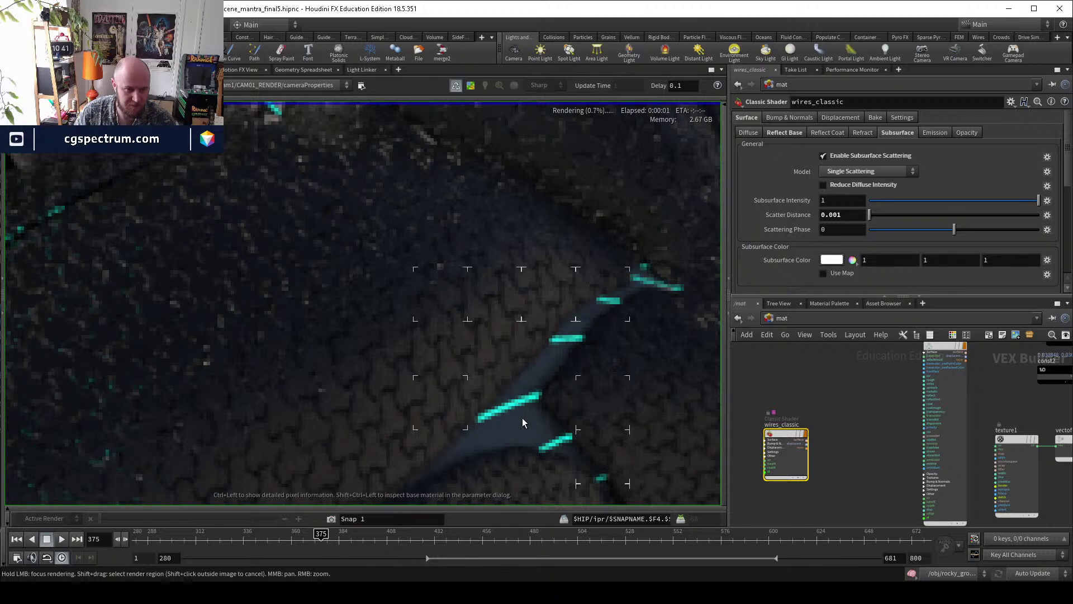
Set the subsurface intensity of wires_classic to 5 and check the wires across the body in the render.
{"action": "left_click", "coordinate": [831, 200]}
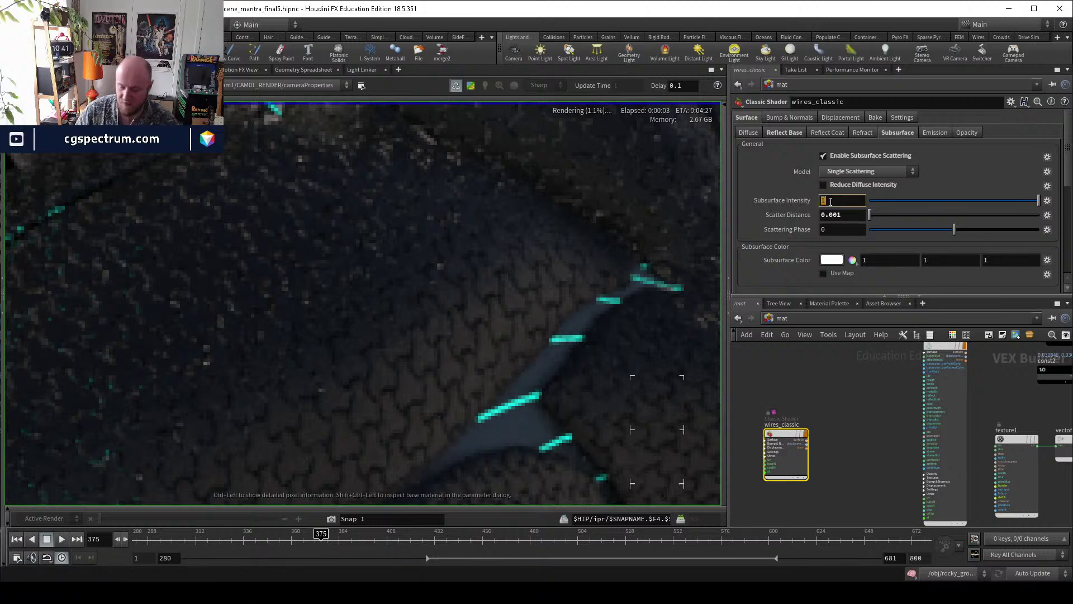
{"action": "type", "text": "5"}
{"action": "key", "text": "Return"}
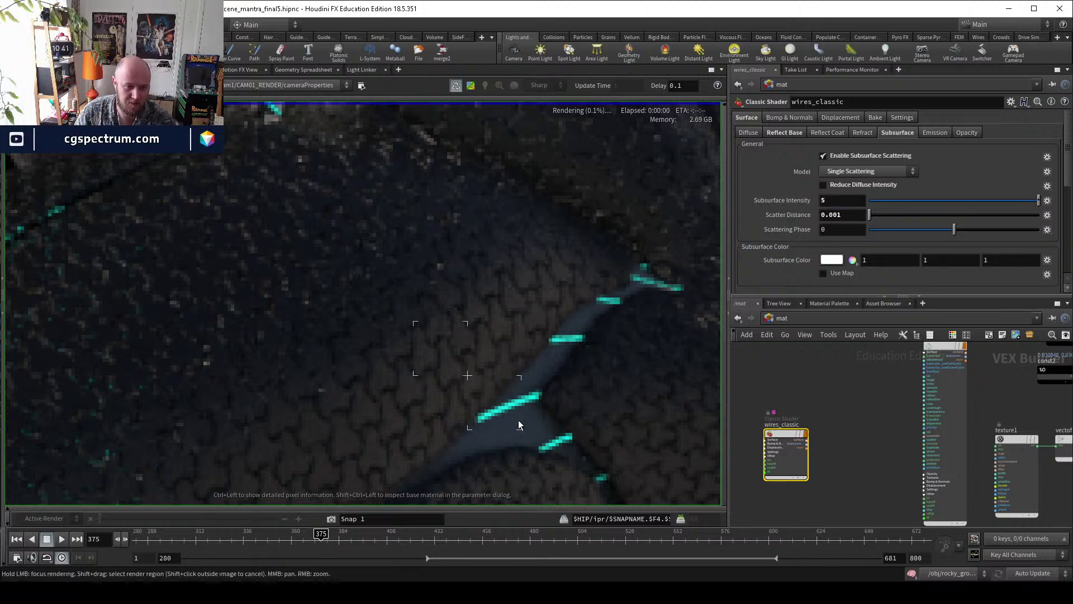
{"action": "scroll", "coordinate": [536, 424], "scroll_direction": "down", "scroll_amount": 4}
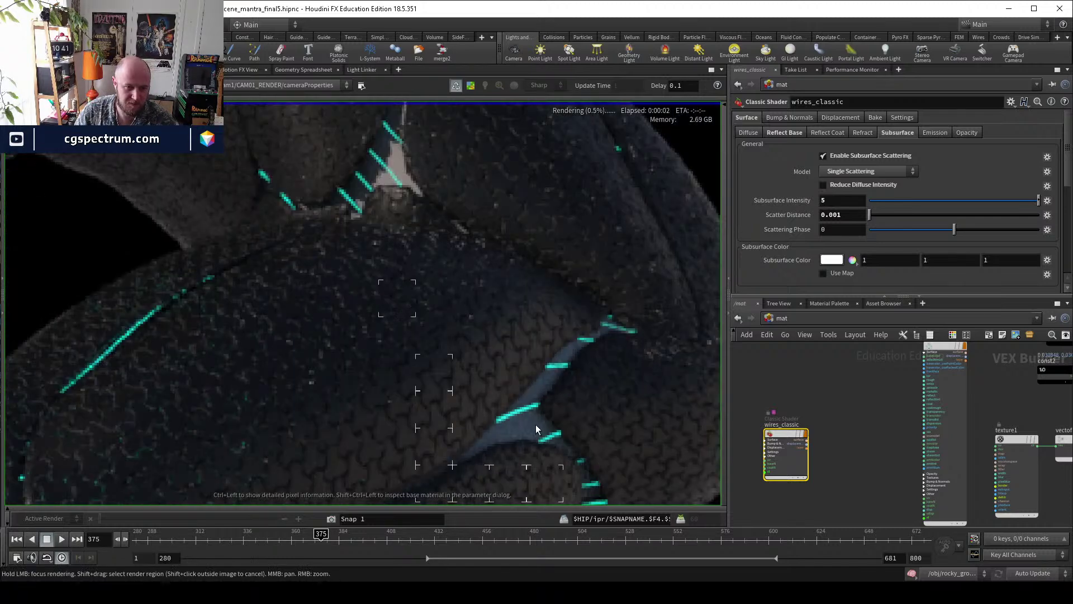
{"action": "scroll", "coordinate": [472, 326], "scroll_direction": "up", "scroll_amount": 2}
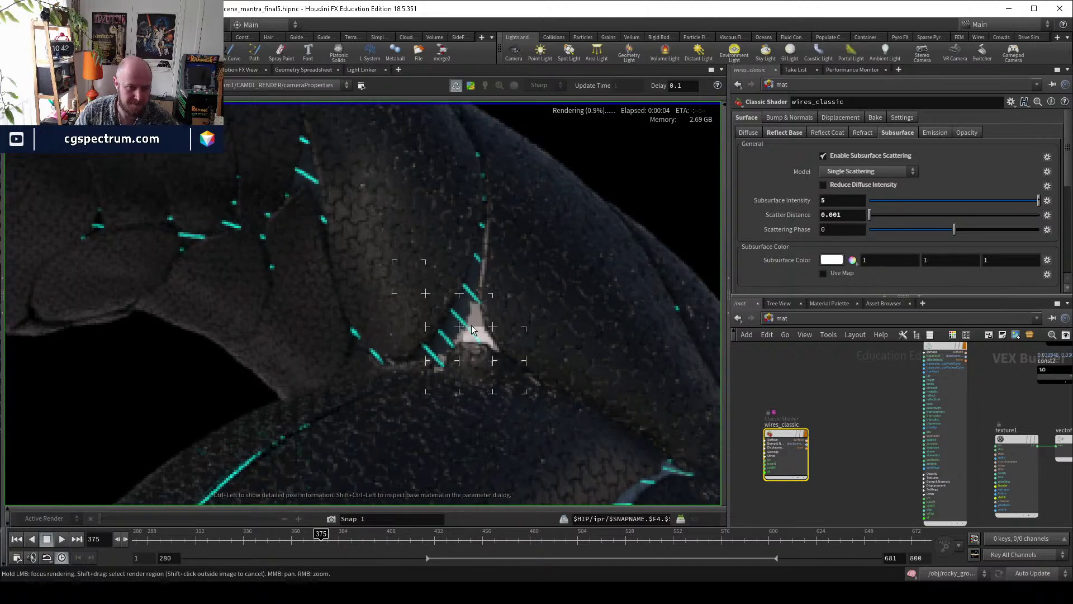
{"action": "middle_click_drag", "start_coordinate": [514, 335], "coordinate": [682, 469]}
{"action": "middle_click_drag", "start_coordinate": [452, 199], "coordinate": [481, 285]}
{"action": "middle_click_drag", "start_coordinate": [289, 230], "coordinate": [411, 286]}
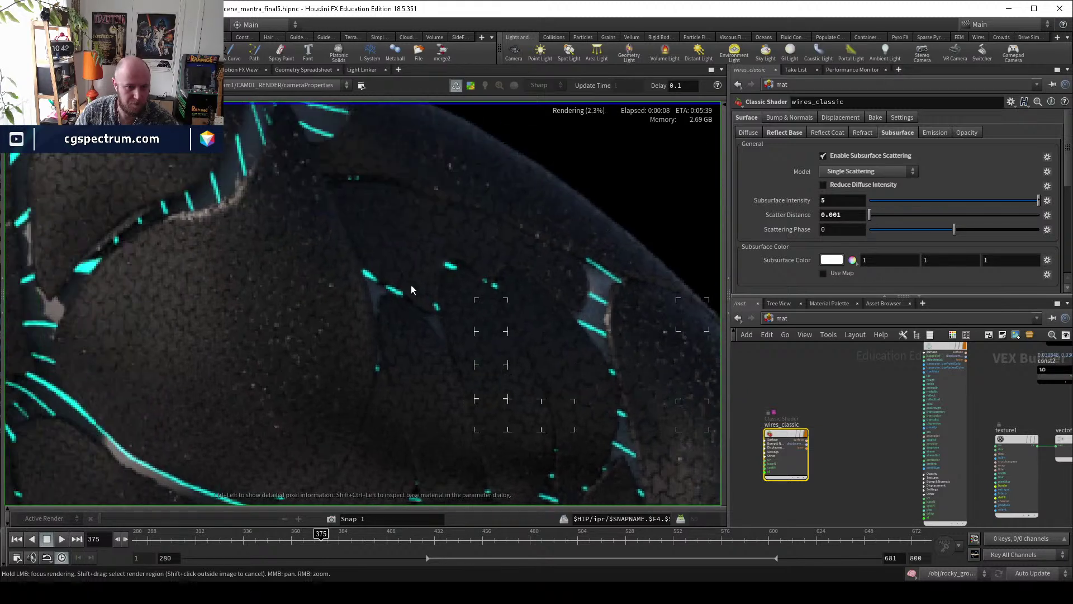
{"action": "middle_click_drag", "start_coordinate": [339, 245], "coordinate": [436, 325]}
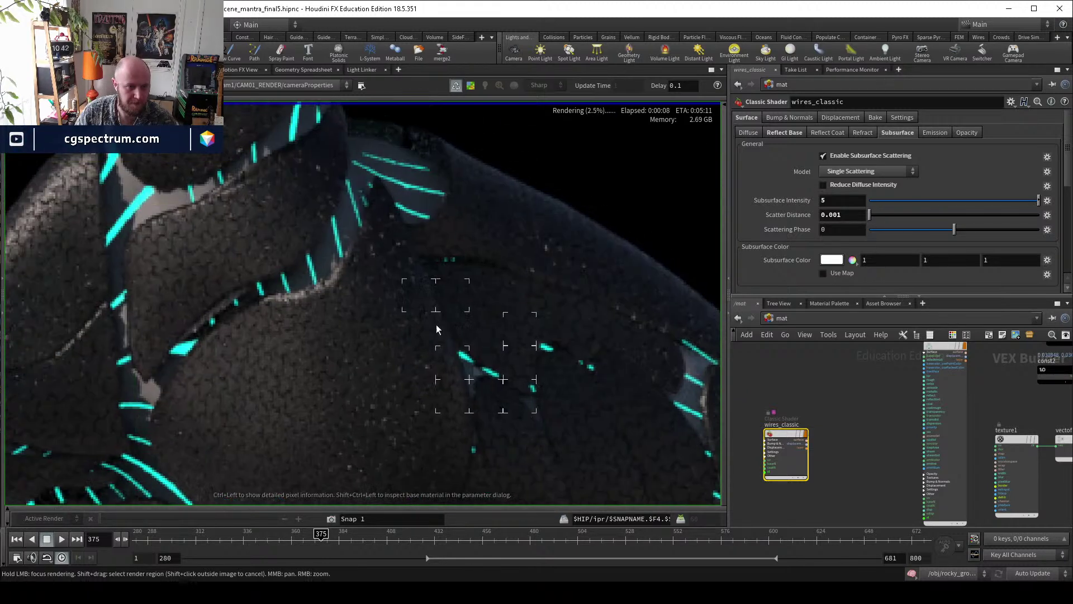
Disable diffuse on the wires_classic shader and check the neck and shoulder wires in the render.
{"action": "left_click", "coordinate": [748, 134]}
{"action": "left_click", "coordinate": [838, 156]}
{"action": "left_click", "coordinate": [345, 228]}
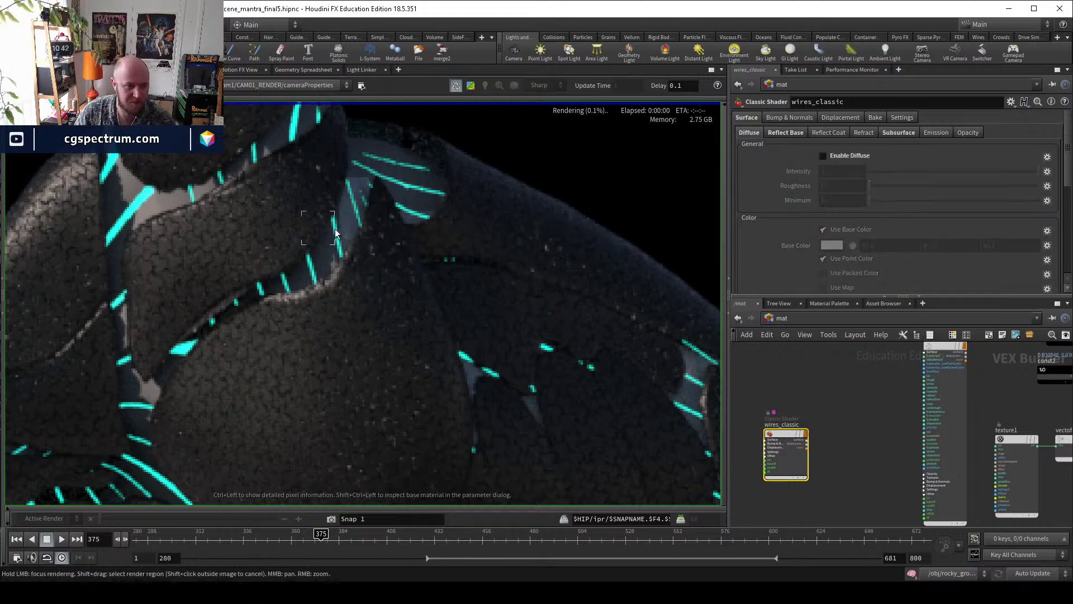
{"action": "middle_click_drag", "start_coordinate": [464, 199], "coordinate": [508, 261]}
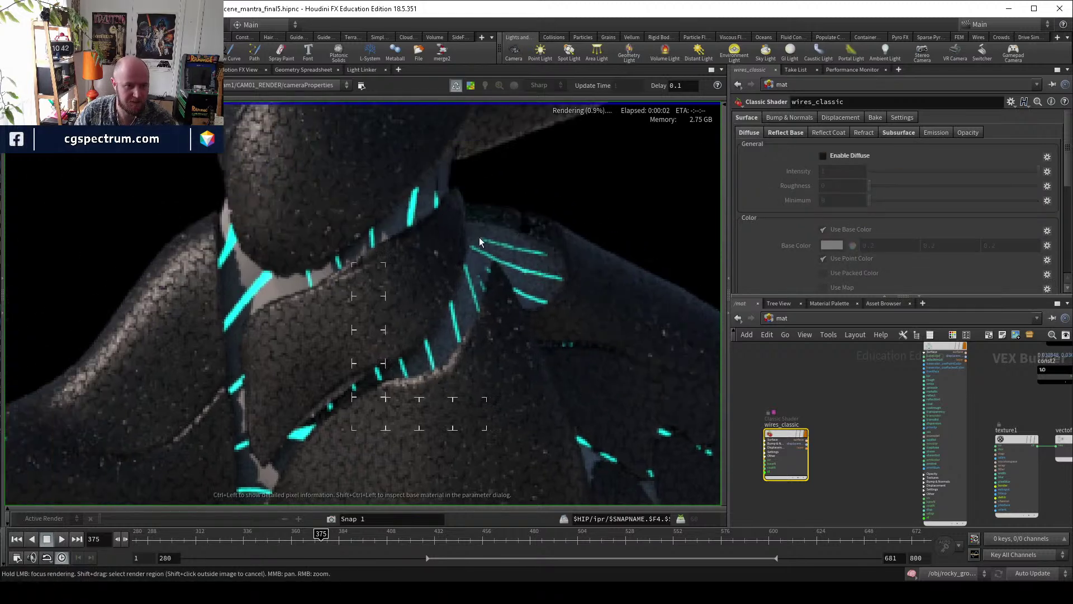
Select body_light_glow in the object network, review its area light options and turn off Self Shadow.
{"action": "left_click", "coordinate": [770, 319]}
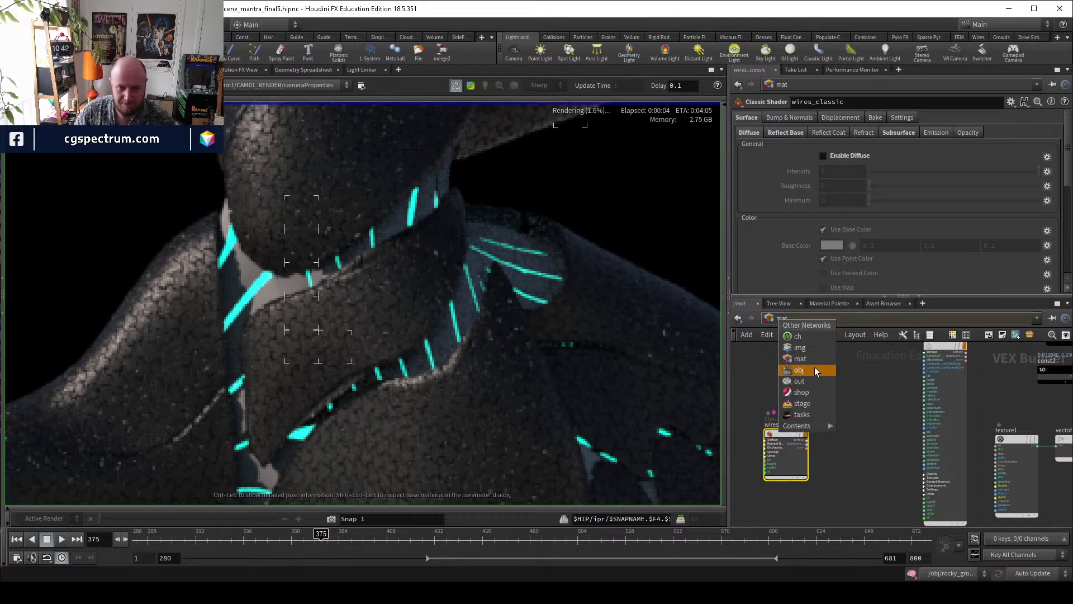
{"action": "left_click", "coordinate": [805, 370]}
{"action": "middle_click_drag", "start_coordinate": [995, 479], "coordinate": [865, 453]}
{"action": "left_click", "coordinate": [926, 426]}
{"action": "scroll", "coordinate": [867, 251], "scroll_direction": "down", "scroll_amount": 3}
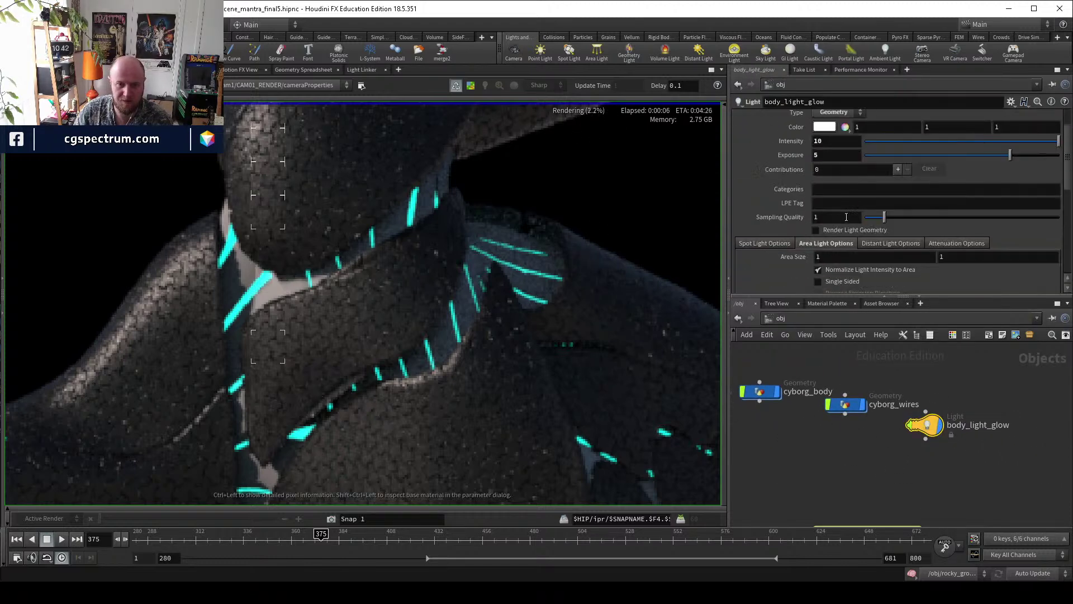
{"action": "triple_click", "coordinate": [888, 244]}
{"action": "key", "text": "BackSpace"}
{"action": "key", "text": "Return"}
{"action": "scroll", "coordinate": [767, 257], "scroll_direction": "down", "scroll_amount": 2}
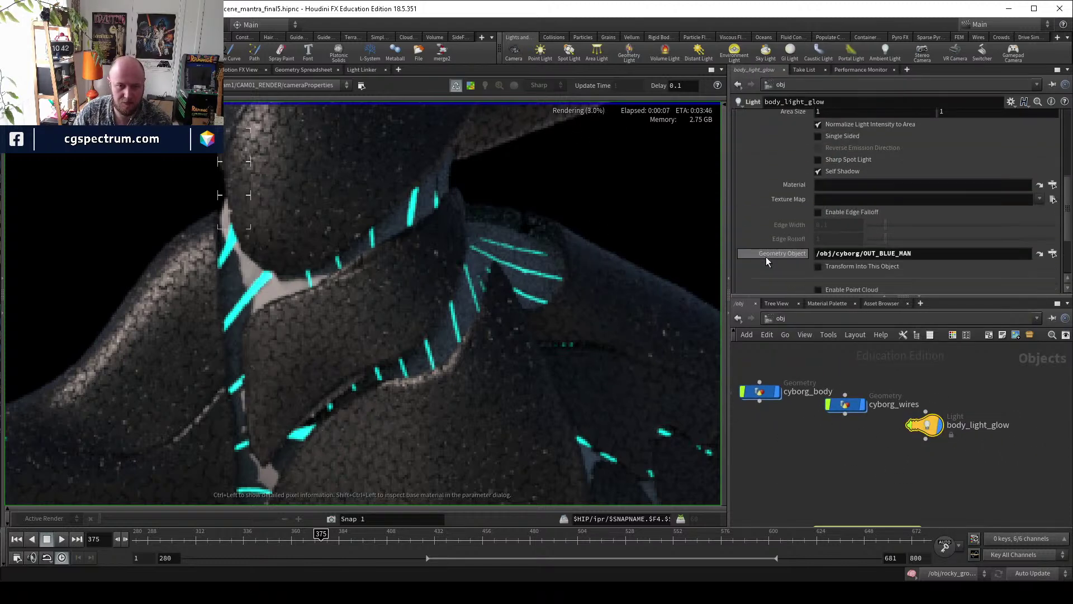
{"action": "scroll", "coordinate": [773, 256], "scroll_direction": "up", "scroll_amount": 3}
{"action": "left_click", "coordinate": [819, 274]}
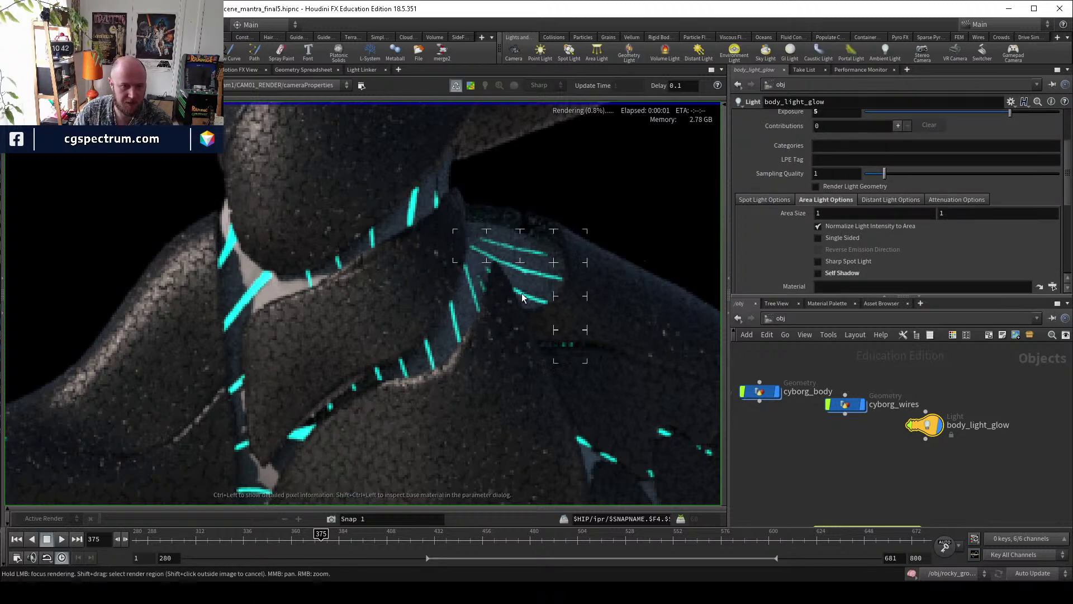
Set the intensity of body_light_glow to 20.
{"action": "scroll", "coordinate": [850, 198], "scroll_direction": "up", "scroll_amount": 3}
{"action": "left_click", "coordinate": [835, 185]}
{"action": "type", "text": "20"}
{"action": "key", "text": "Return"}
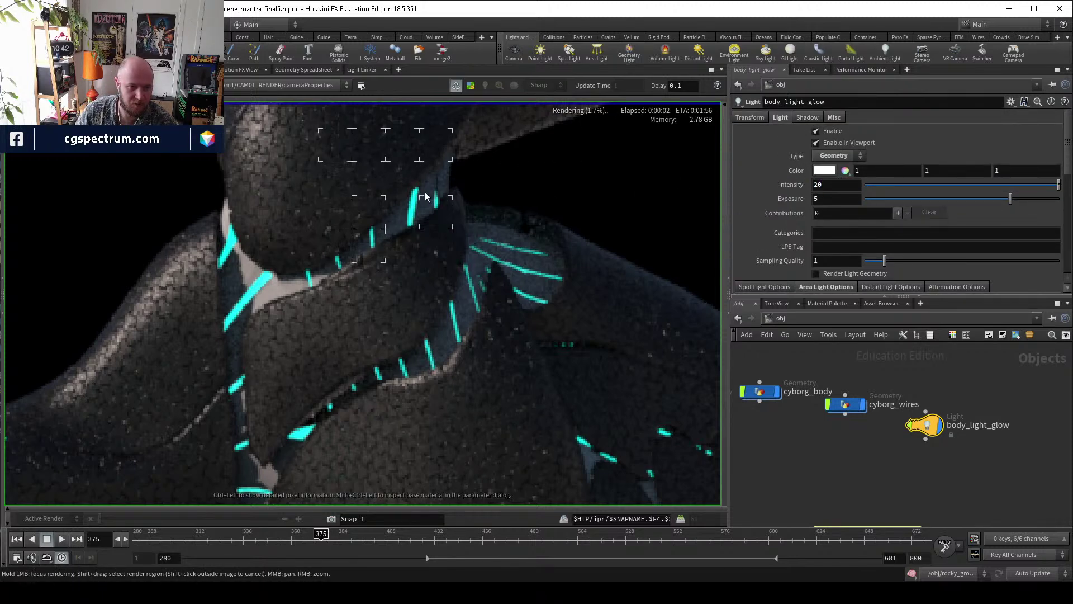
Set the shadow type of body_light_glow to No Shadows and check the shoulder and chest wires in the render.
{"action": "left_click", "coordinate": [803, 118]}
{"action": "left_click", "coordinate": [829, 132]}
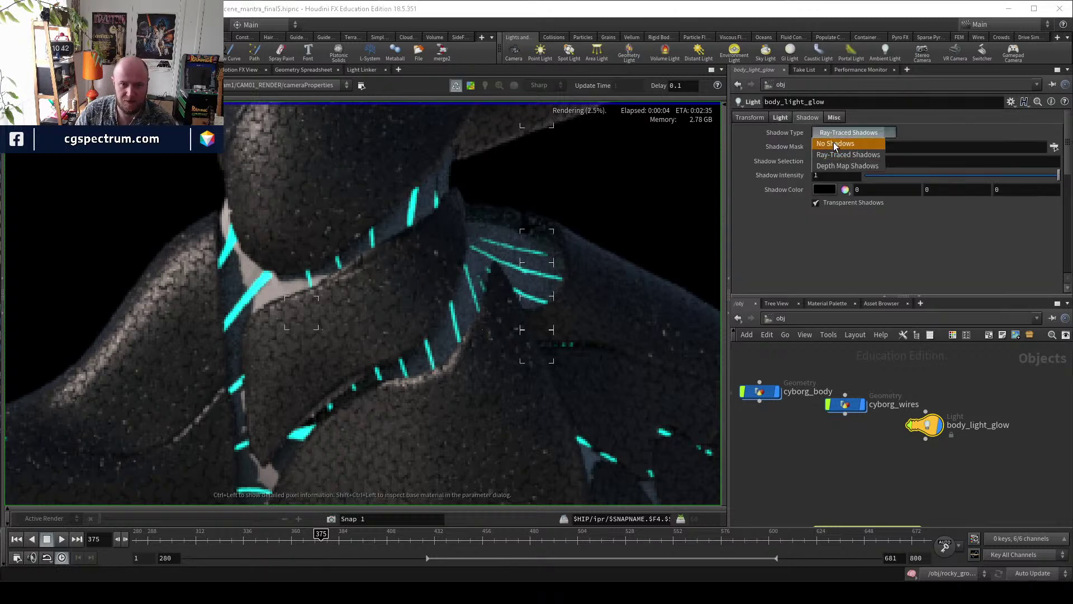
{"action": "left_click", "coordinate": [838, 137]}
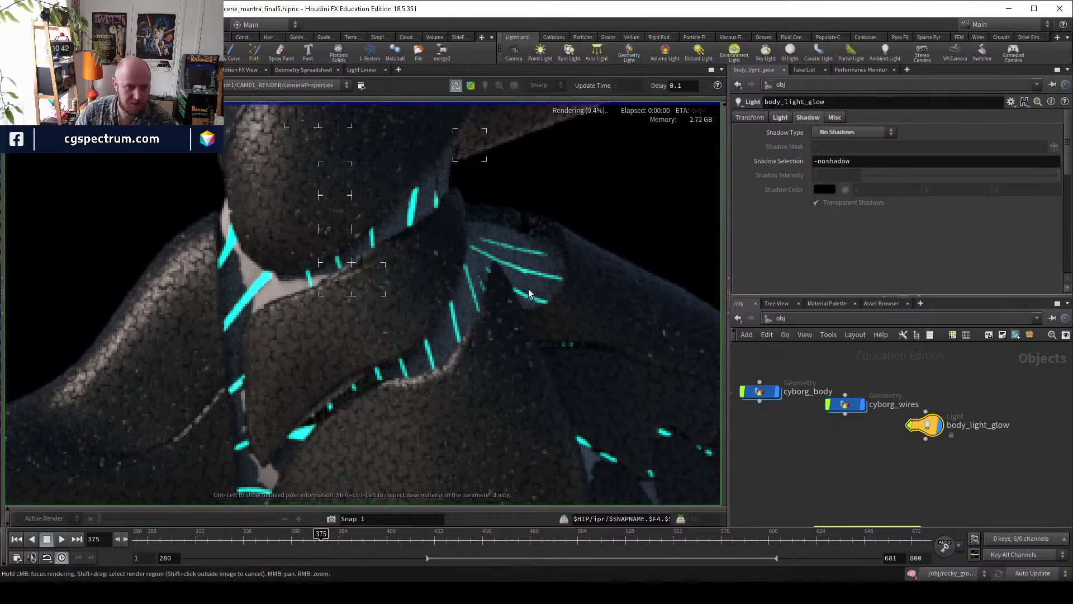
{"action": "scroll", "coordinate": [565, 333], "scroll_direction": "down", "scroll_amount": 4}
{"action": "middle_click_drag", "start_coordinate": [596, 388], "coordinate": [515, 338]}
{"action": "middle_click_drag", "start_coordinate": [644, 342], "coordinate": [529, 302]}
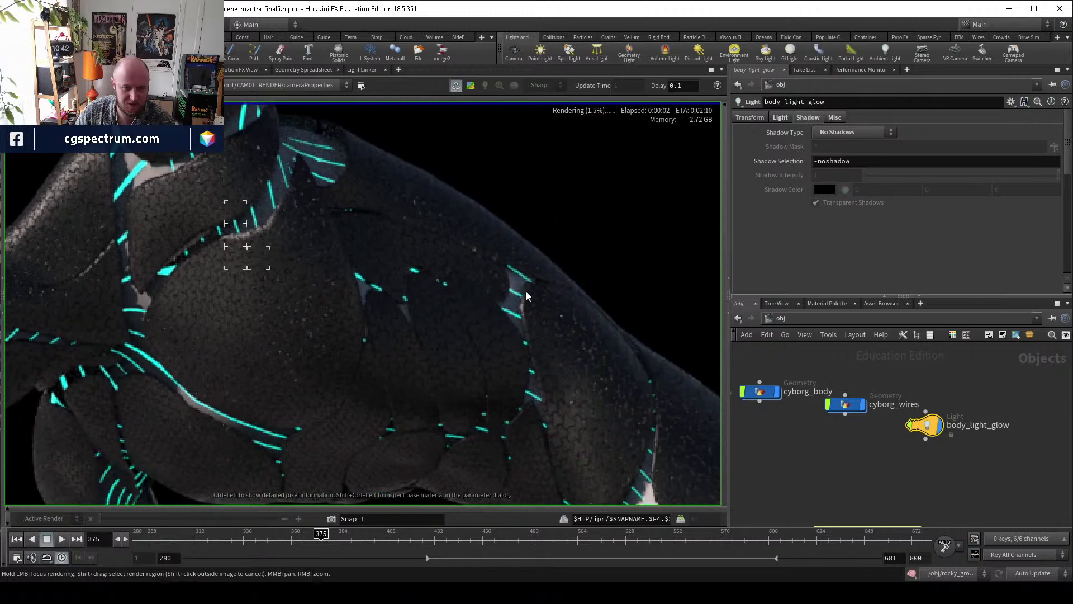
{"action": "scroll", "coordinate": [526, 299], "scroll_direction": "up", "scroll_amount": 3}
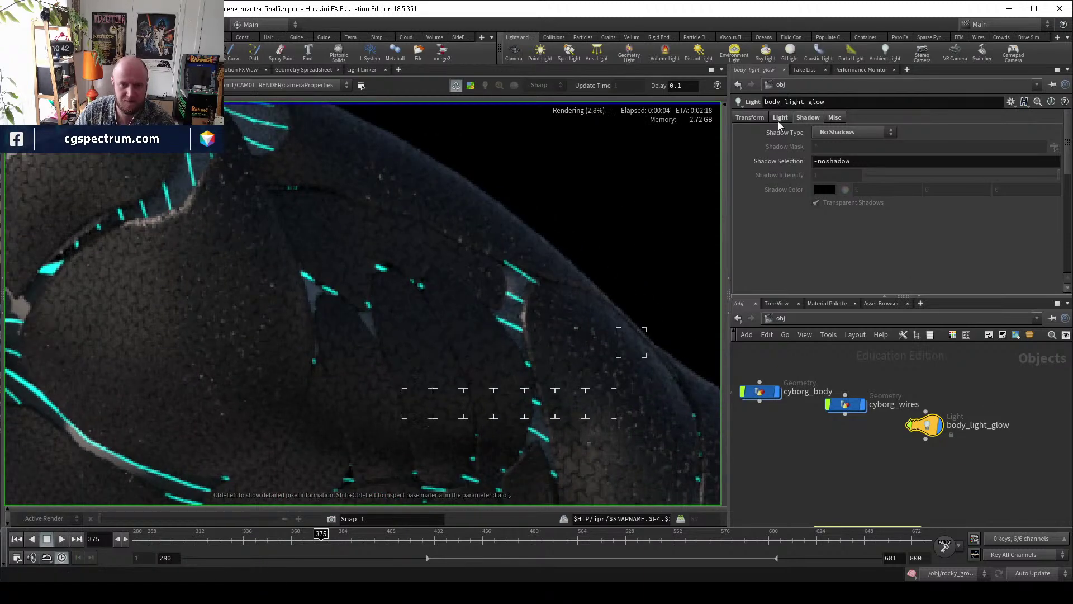
Set the exposure of body_light_glow to 10.
{"action": "left_click", "coordinate": [780, 118]}
{"action": "left_click", "coordinate": [833, 199]}
{"action": "type", "text": "10"}
{"action": "key", "text": "Return"}
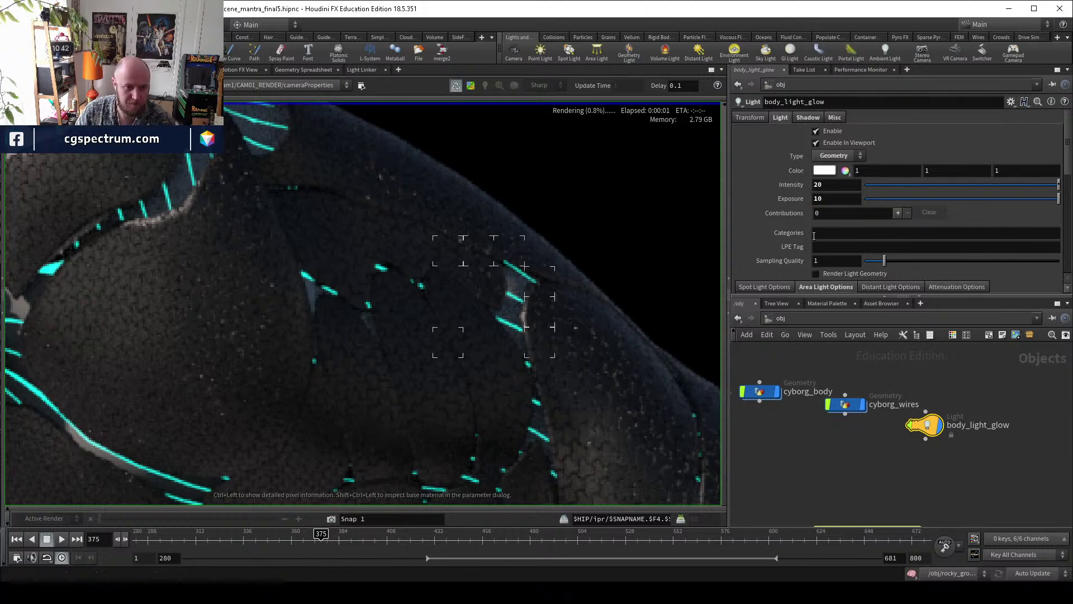
Open the cyborg network referenced by body_light_glow's Geometry Object path and select its transform2 node.
{"action": "scroll", "coordinate": [807, 240], "scroll_direction": "down", "scroll_amount": 8}
{"action": "triple_click", "coordinate": [900, 267]}
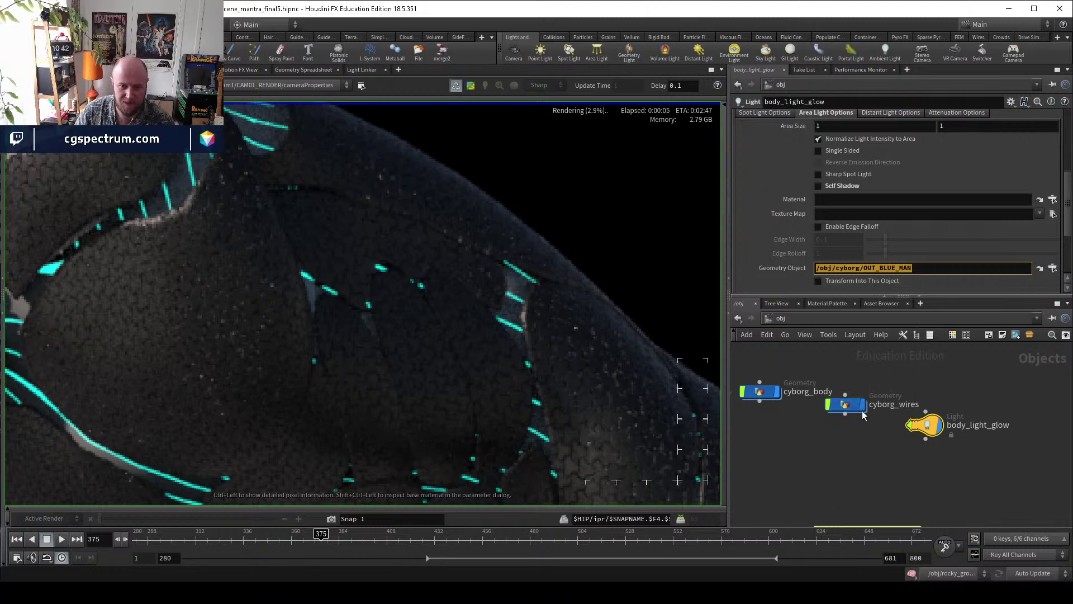
{"action": "middle_click_drag", "start_coordinate": [795, 441], "coordinate": [939, 470]}
{"action": "double_click", "coordinate": [819, 432]}
{"action": "middle_click_drag", "start_coordinate": [993, 491], "coordinate": [886, 403]}
{"action": "scroll", "coordinate": [949, 392], "scroll_direction": "down", "scroll_amount": 1}
{"action": "left_click", "coordinate": [906, 473]}
{"action": "key", "text": "Escape"}
{"action": "left_click", "coordinate": [905, 490]}
{"action": "middle_click_drag", "start_coordinate": [935, 374], "coordinate": [931, 419]}
{"action": "left_click", "coordinate": [884, 447]}
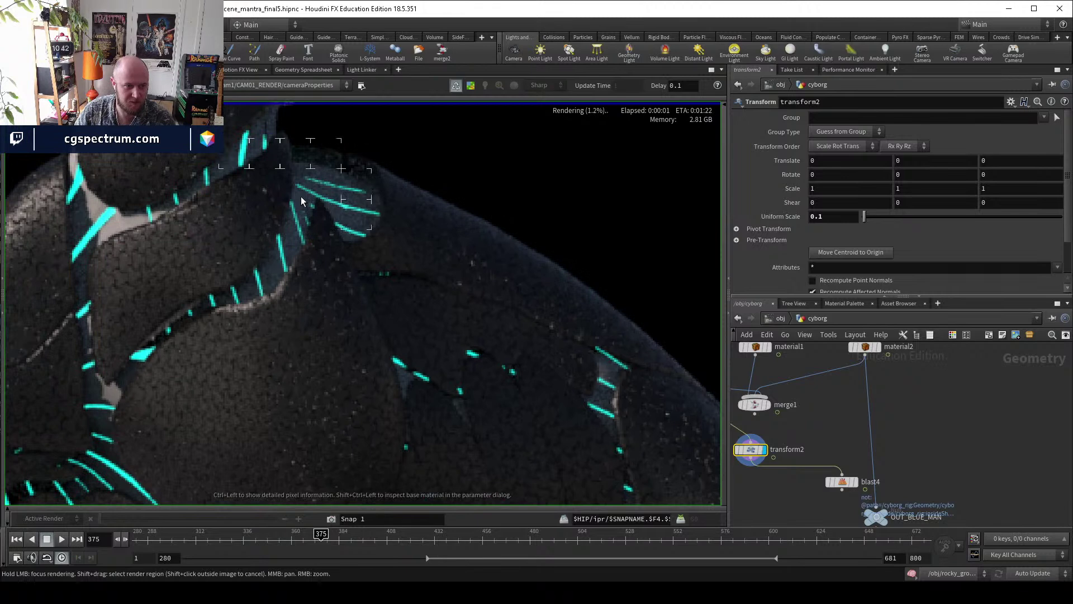
Duplicate transform2 and insert the copy between material2 and OUT_BLUE_MAN.
{"action": "middle_click_drag", "start_coordinate": [943, 436], "coordinate": [927, 381]}
{"action": "left_click_drag", "start_coordinate": [860, 460], "coordinate": [880, 435]}
{"action": "middle_click_drag", "start_coordinate": [892, 355], "coordinate": [895, 423]}
{"action": "key", "text": "ctrl+c"}
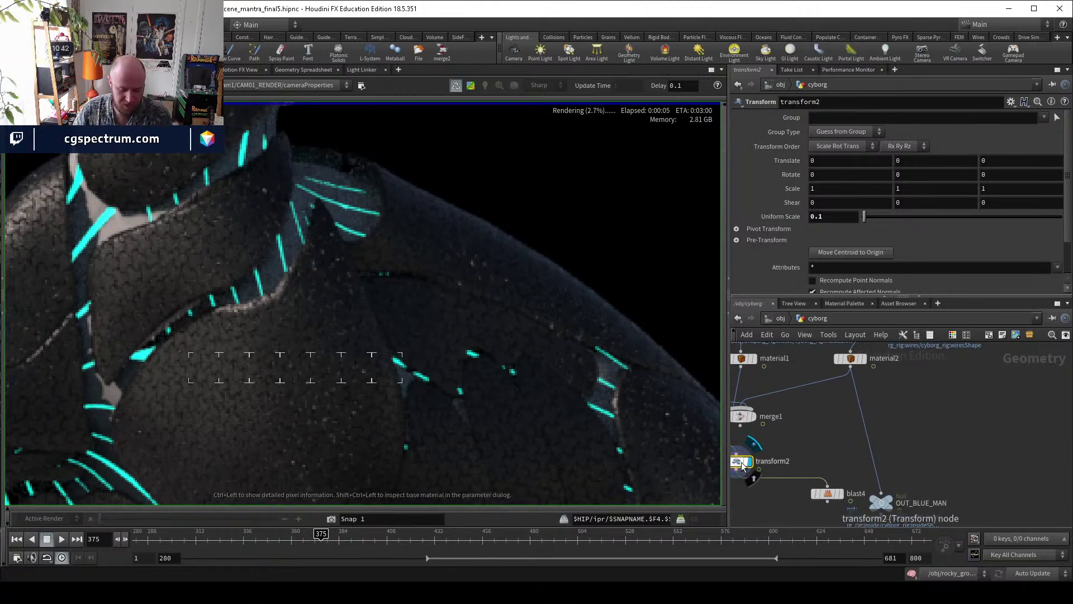
{"action": "key", "text": "ctrl+v"}
{"action": "left_click_drag", "start_coordinate": [894, 450], "coordinate": [869, 448]}
{"action": "middle_click_drag", "start_coordinate": [914, 489], "coordinate": [952, 484]}
{"action": "middle_click_drag", "start_coordinate": [830, 450], "coordinate": [832, 492]}
{"action": "left_click", "coordinate": [893, 508]}
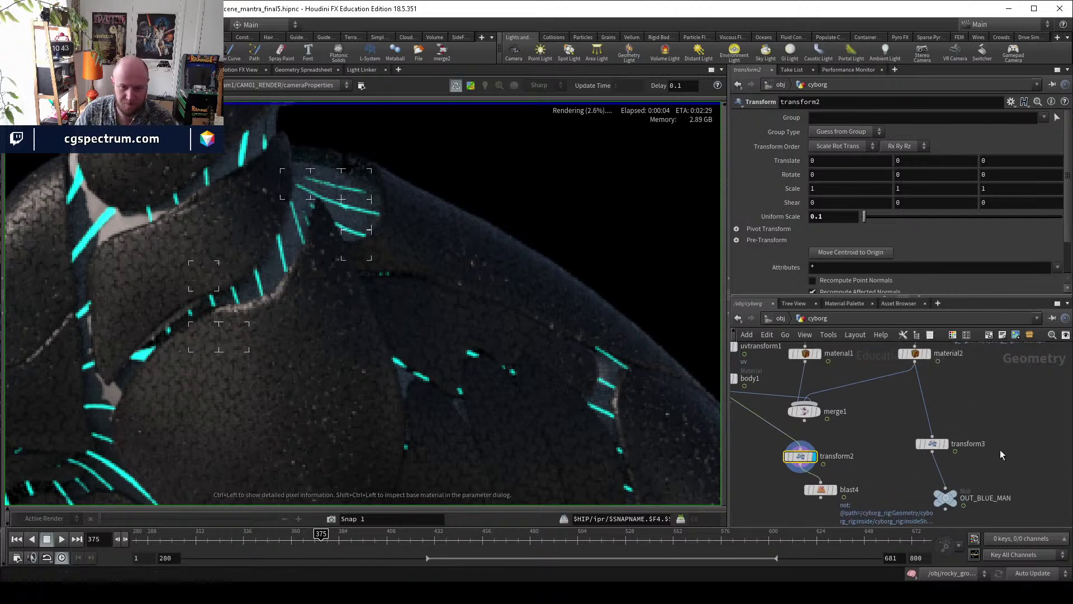
Show the OUT_BLUE_MAN output in the scene viewport and frame its geometry.
{"action": "middle_click_drag", "start_coordinate": [992, 444], "coordinate": [979, 473]}
{"action": "middle_click_drag", "start_coordinate": [253, 169], "coordinate": [277, 246]}
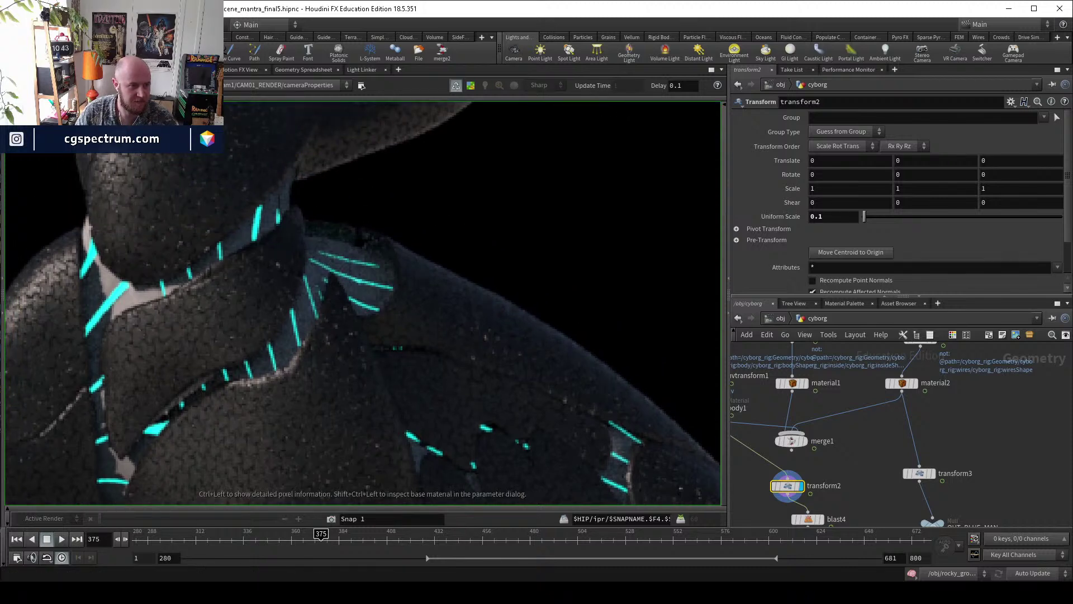
{"action": "left_click", "coordinate": [34, 70]}
{"action": "middle_click_drag", "start_coordinate": [831, 472], "coordinate": [860, 439]}
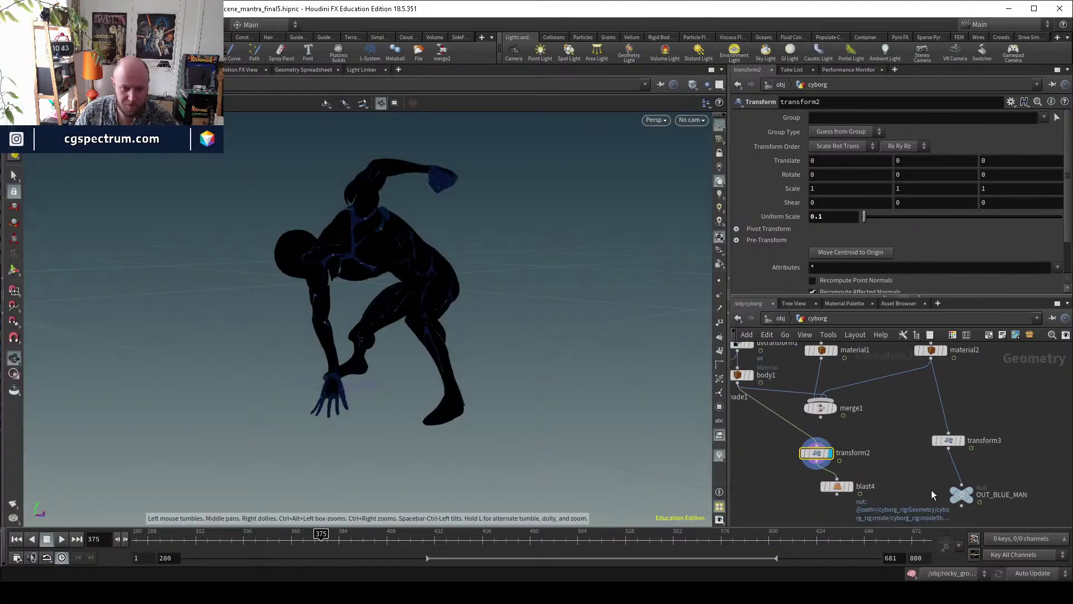
{"action": "middle_click_drag", "start_coordinate": [917, 488], "coordinate": [843, 451]}
{"action": "left_click", "coordinate": [895, 454]}
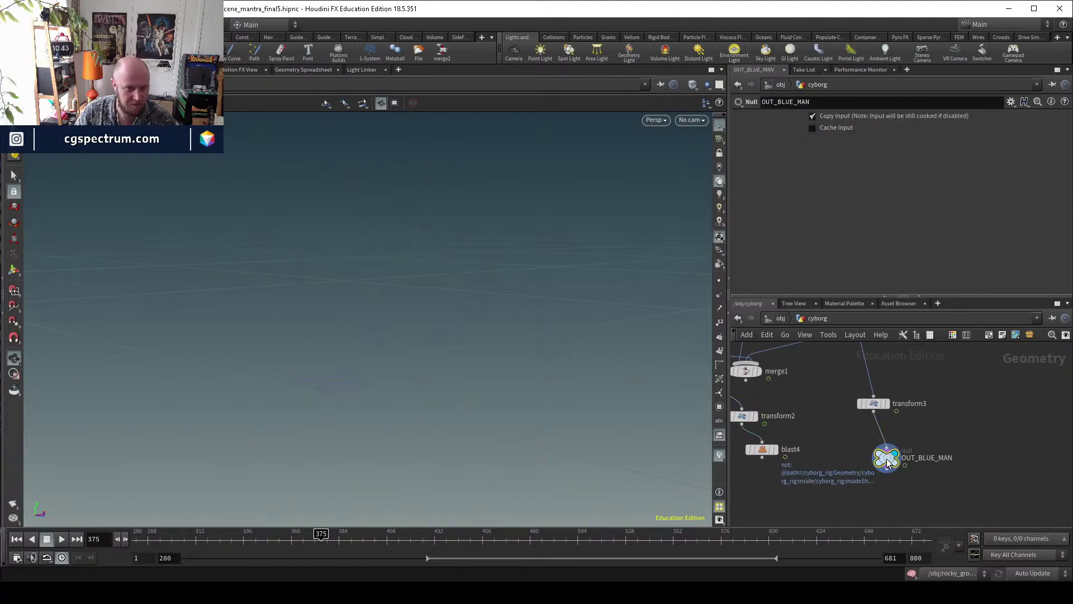
{"action": "key", "text": "space+g"}
{"action": "left_click_drag", "start_coordinate": [427, 341], "coordinate": [470, 313]}
Rewire the input of transform3 from material2 to material1.
{"action": "left_click_drag", "start_coordinate": [910, 405], "coordinate": [798, 415]}
{"action": "middle_click_drag", "start_coordinate": [965, 493], "coordinate": [917, 415]}
{"action": "left_click_drag", "start_coordinate": [609, 313], "coordinate": [727, 302]}
{"action": "middle_click_drag", "start_coordinate": [776, 474], "coordinate": [837, 473]}
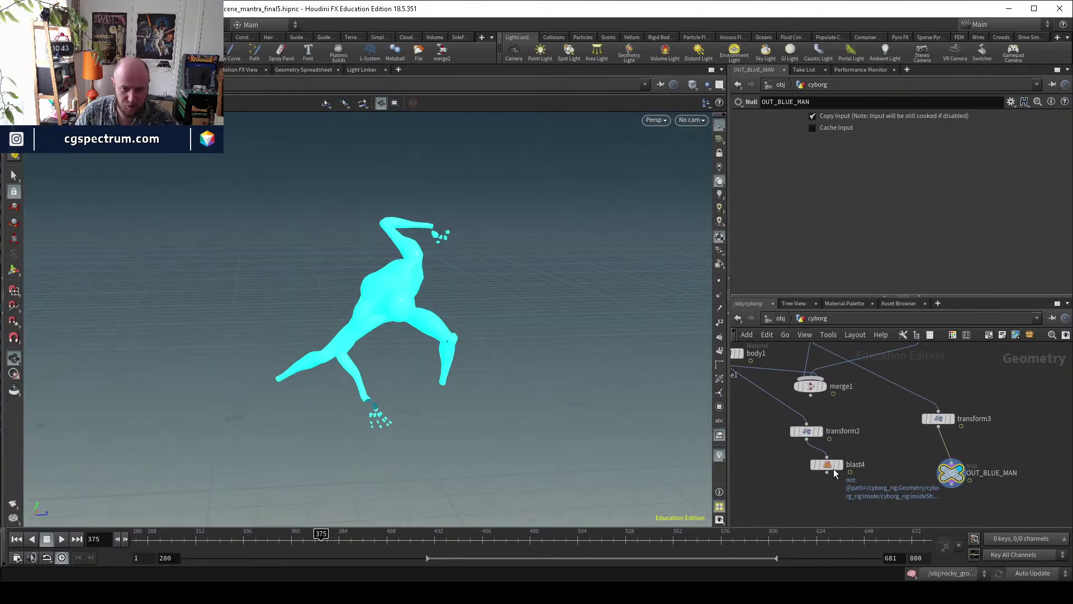
Display transform2 in the viewport and delete the blast4 node below it.
{"action": "left_click", "coordinate": [819, 432]}
{"action": "left_click", "coordinate": [802, 430]}
{"action": "left_click", "coordinate": [827, 465]}
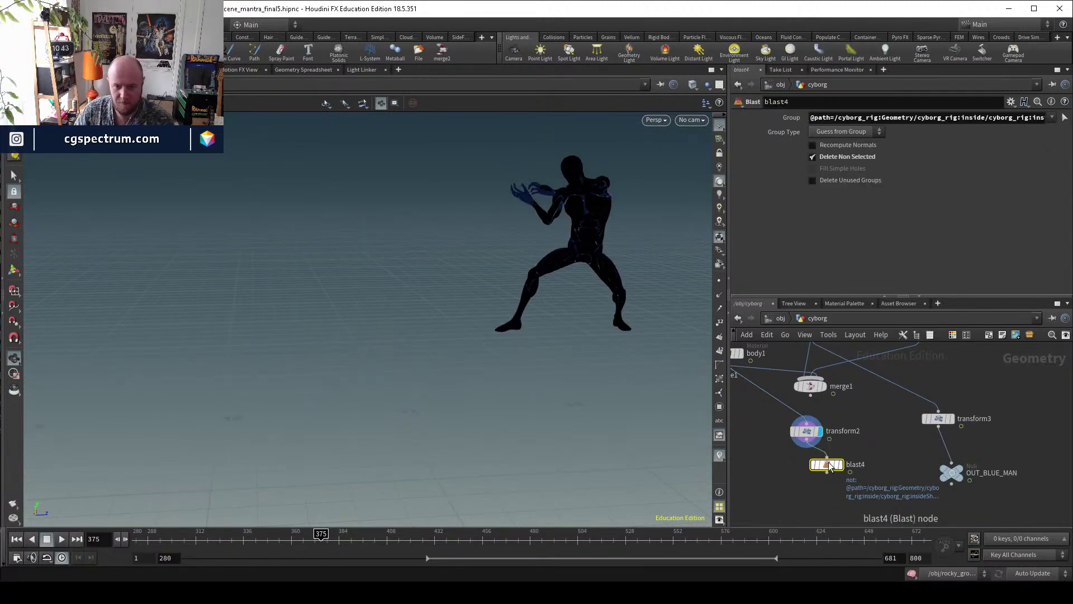
{"action": "key", "text": "Delete"}
{"action": "left_click_drag", "start_coordinate": [813, 437], "coordinate": [753, 438]}
{"action": "middle_click_drag", "start_coordinate": [784, 454], "coordinate": [849, 470]}
{"action": "left_click_drag", "start_coordinate": [822, 455], "coordinate": [810, 446]}
{"action": "middle_click_drag", "start_coordinate": [869, 472], "coordinate": [749, 448]}
Compare the OUT_BLUE_MAN and transform2 geometry in the viewport, using both shaded and wireframe display.
{"action": "left_click", "coordinate": [913, 479]}
{"action": "key", "text": "w"}
{"action": "key", "text": "w"}
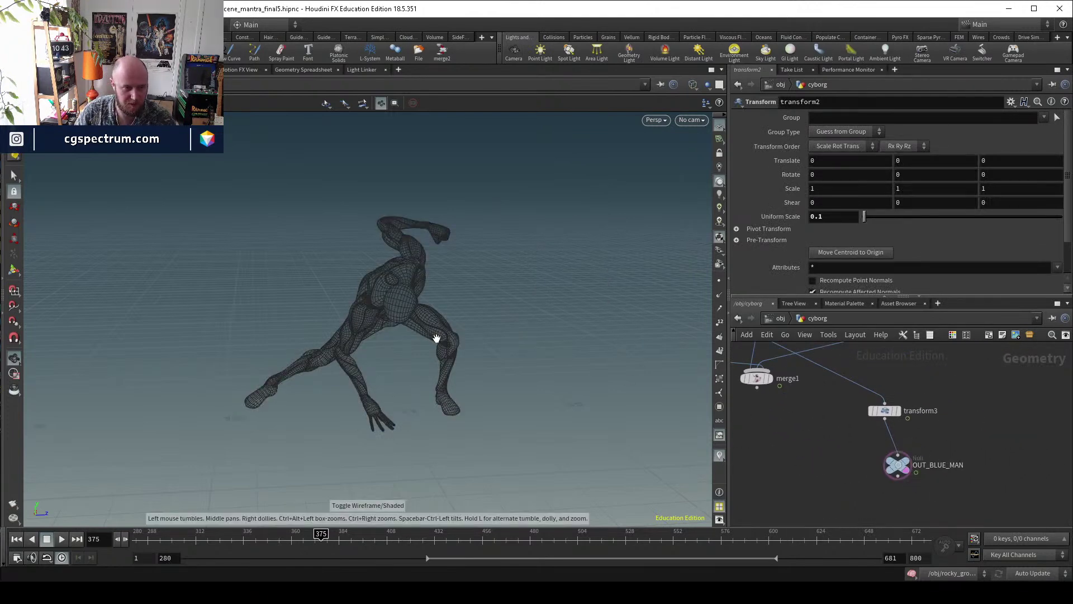
{"action": "left_click", "coordinate": [908, 458]}
{"action": "middle_click_drag", "start_coordinate": [740, 440], "coordinate": [859, 482]}
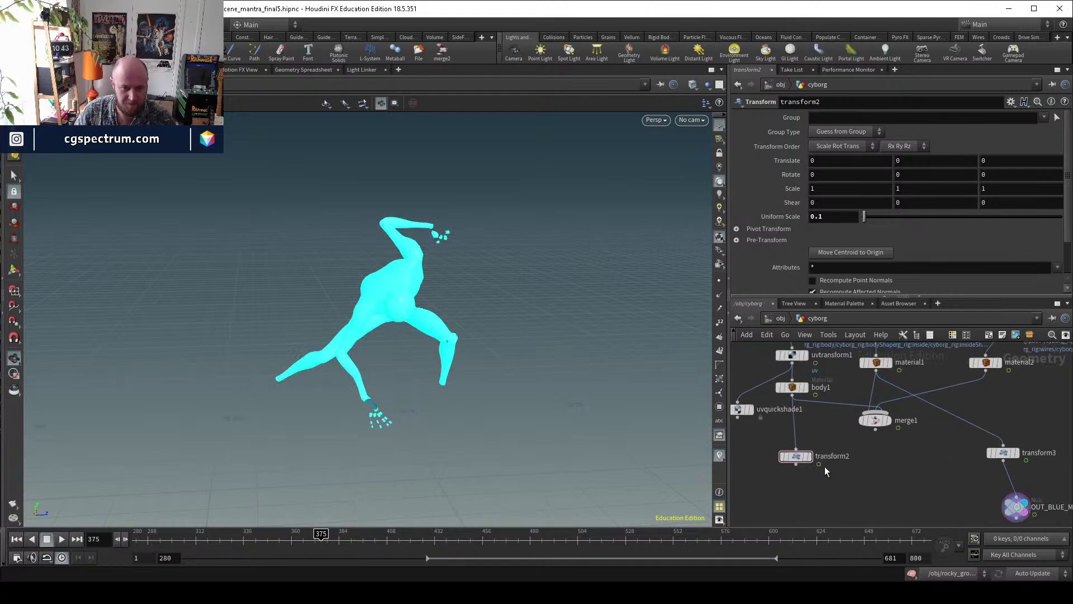
{"action": "left_click", "coordinate": [801, 457]}
{"action": "left_click", "coordinate": [809, 456]}
{"action": "middle_click_drag", "start_coordinate": [836, 426], "coordinate": [866, 521]}
{"action": "middle_click_drag", "start_coordinate": [769, 348], "coordinate": [917, 437]}
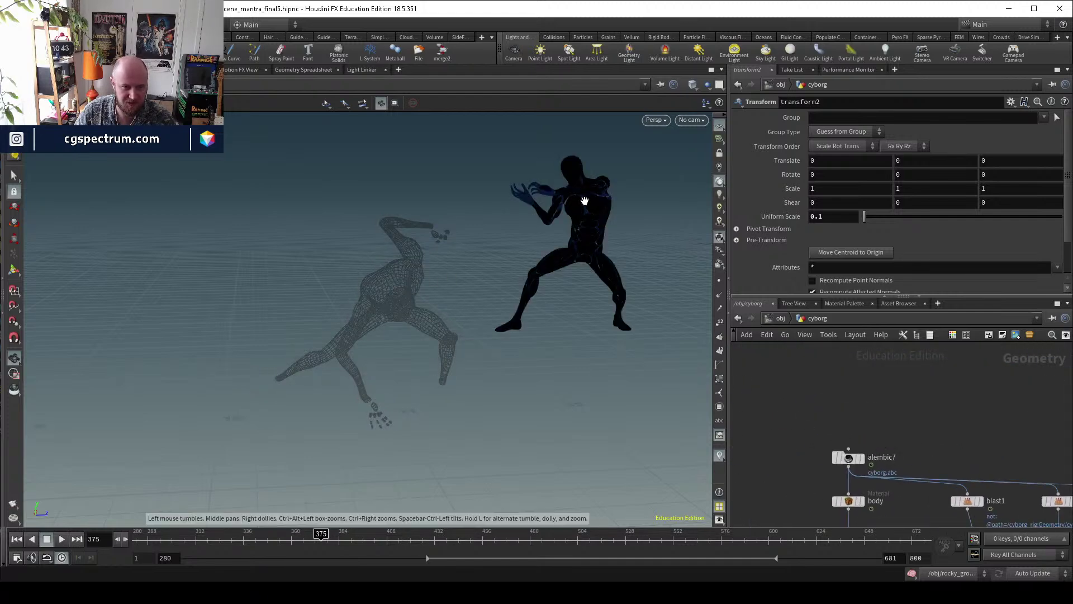
{"action": "key", "text": "w"}
{"action": "middle_click_drag", "start_coordinate": [987, 446], "coordinate": [887, 382]}
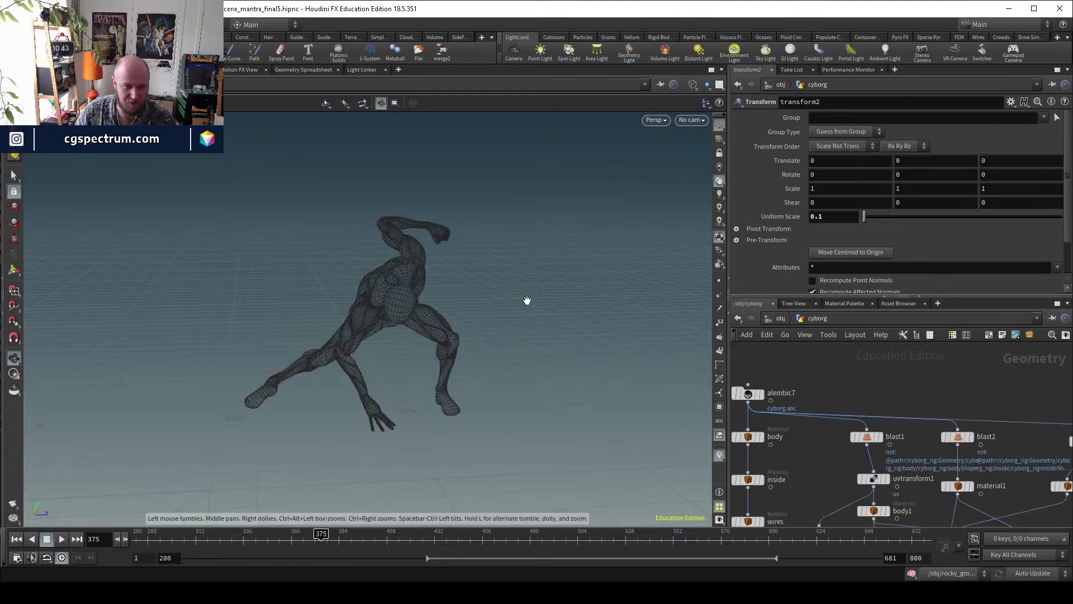
Display OUT_BLUE_MAN and transform3 in turn and inspect their wireframes against the full body.
{"action": "middle_click_drag", "start_coordinate": [914, 477], "coordinate": [756, 356]}
{"action": "middle_click_drag", "start_coordinate": [924, 484], "coordinate": [827, 402]}
{"action": "scroll", "coordinate": [841, 427], "scroll_direction": "up", "scroll_amount": 3}
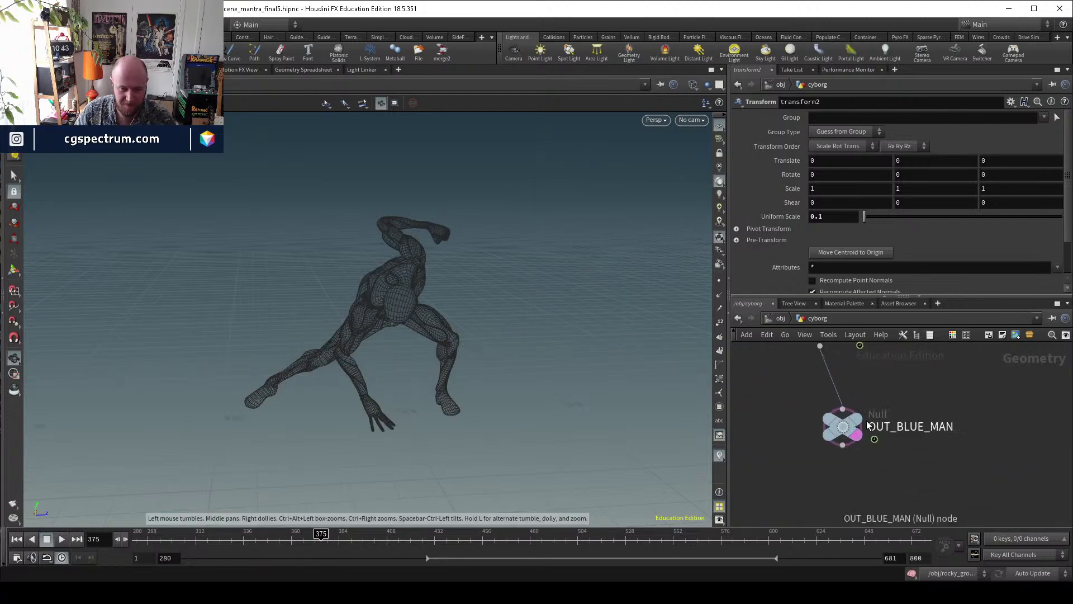
{"action": "left_click", "coordinate": [843, 429]}
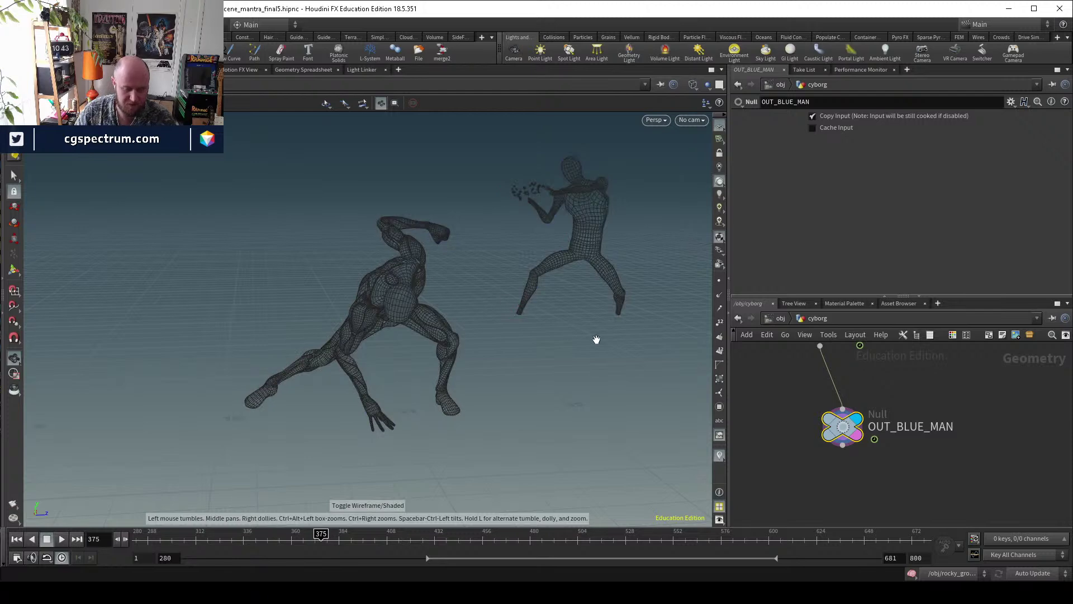
{"action": "scroll", "coordinate": [856, 430], "scroll_direction": "up", "scroll_amount": 2}
{"action": "key", "text": "Page_Up"}
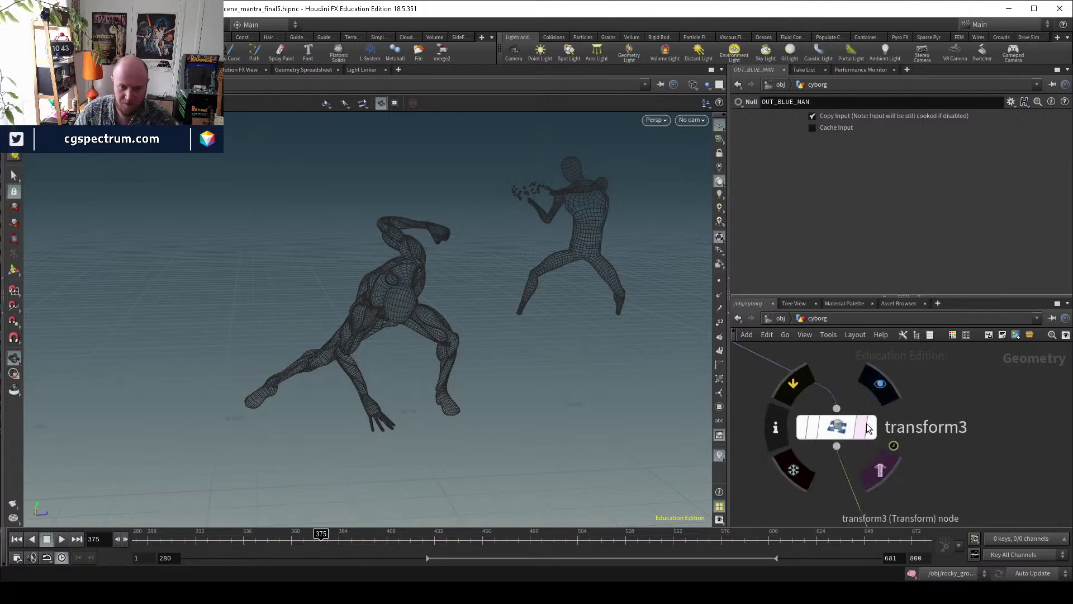
{"action": "left_click", "coordinate": [870, 428]}
{"action": "left_click", "coordinate": [850, 428]}
{"action": "mouse_move", "coordinate": [574, 288]}
{"action": "left_mouse_down"}
{"action": "mouse_move", "coordinate": [542, 292]}
{"action": "mouse_move", "coordinate": [562, 276]}
{"action": "left_mouse_up"}
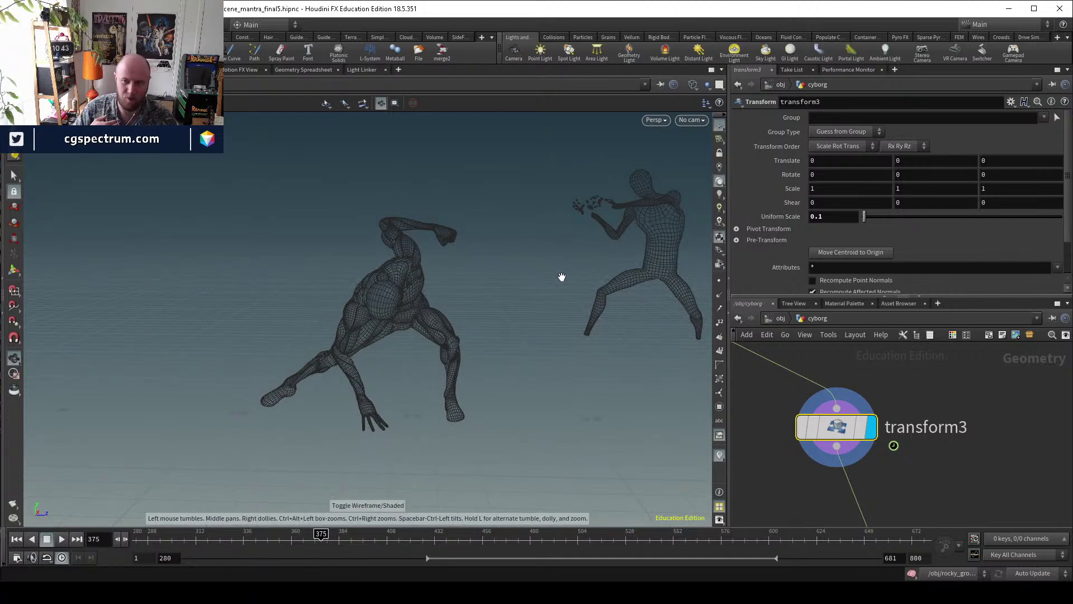
{"action": "left_click_drag", "start_coordinate": [563, 283], "coordinate": [577, 284]}
Toggle the display and render flags on OUT_BLUE_MAN and examine its geometry in the viewport.
{"action": "middle_click_drag", "start_coordinate": [977, 484], "coordinate": [914, 369]}
{"action": "scroll", "coordinate": [943, 443], "scroll_direction": "down", "scroll_amount": 2}
{"action": "left_click", "coordinate": [855, 450]}
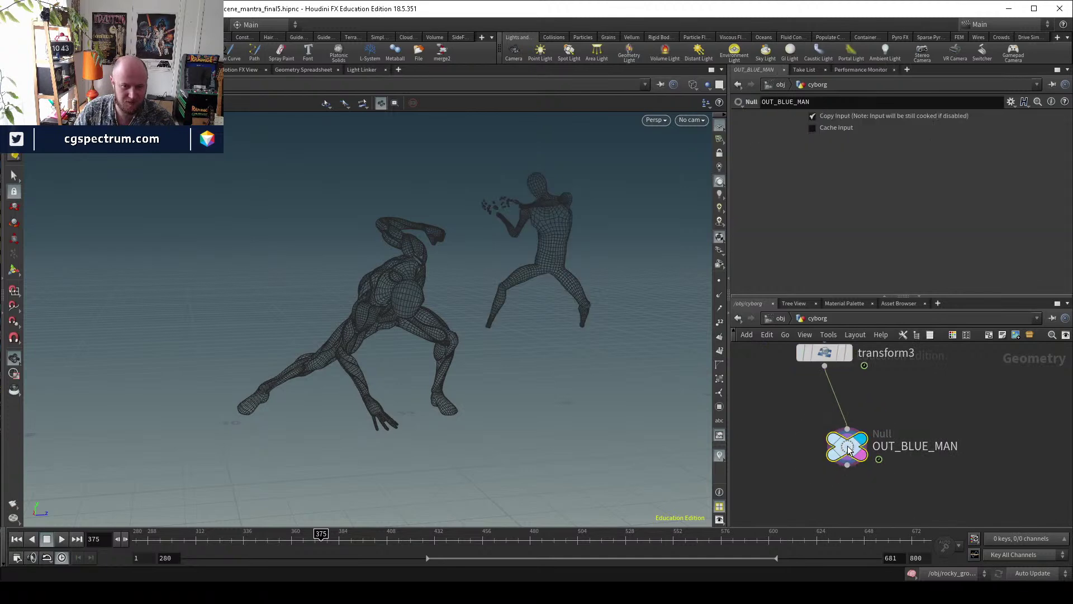
{"action": "left_click", "coordinate": [873, 473]}
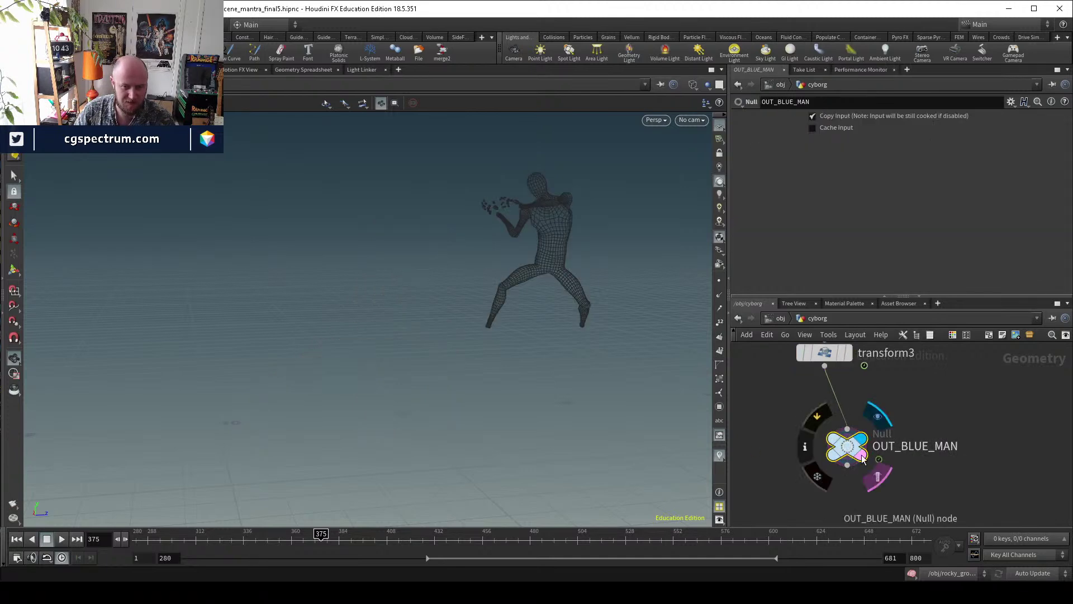
{"action": "left_click_drag", "start_coordinate": [853, 459], "coordinate": [858, 465]}
{"action": "left_click", "coordinate": [868, 462]}
Move the cyborg network's display and render flags to transform2 and check the body in the viewport.
{"action": "middle_click_drag", "start_coordinate": [793, 398], "coordinate": [894, 463]}
{"action": "scroll", "coordinate": [826, 448], "scroll_direction": "down", "scroll_amount": 3}
{"action": "left_click", "coordinate": [853, 421]}
{"action": "left_click", "coordinate": [853, 421]}
{"action": "left_click", "coordinate": [832, 443]}
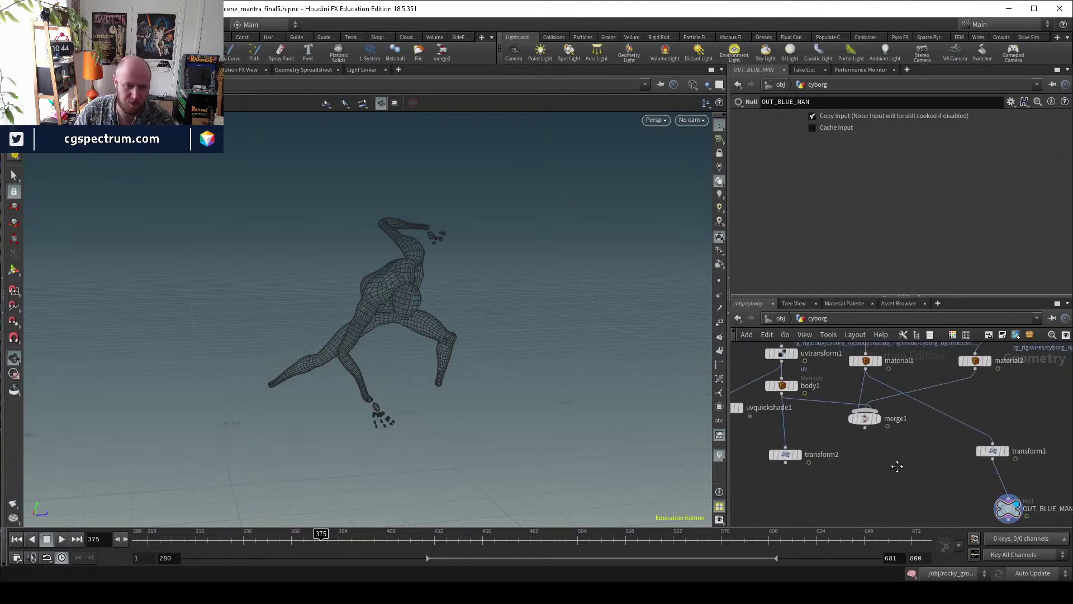
{"action": "left_click", "coordinate": [798, 456]}
{"action": "left_click", "coordinate": [792, 457]}
{"action": "left_click", "coordinate": [798, 456]}
{"action": "left_click", "coordinate": [798, 457]}
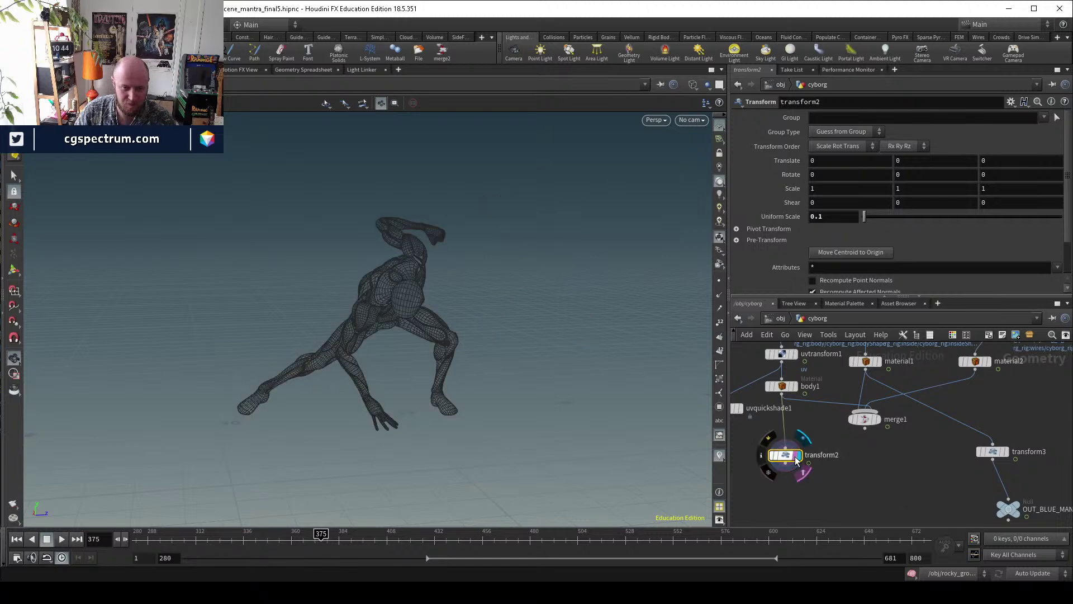
{"action": "left_click", "coordinate": [798, 456]}
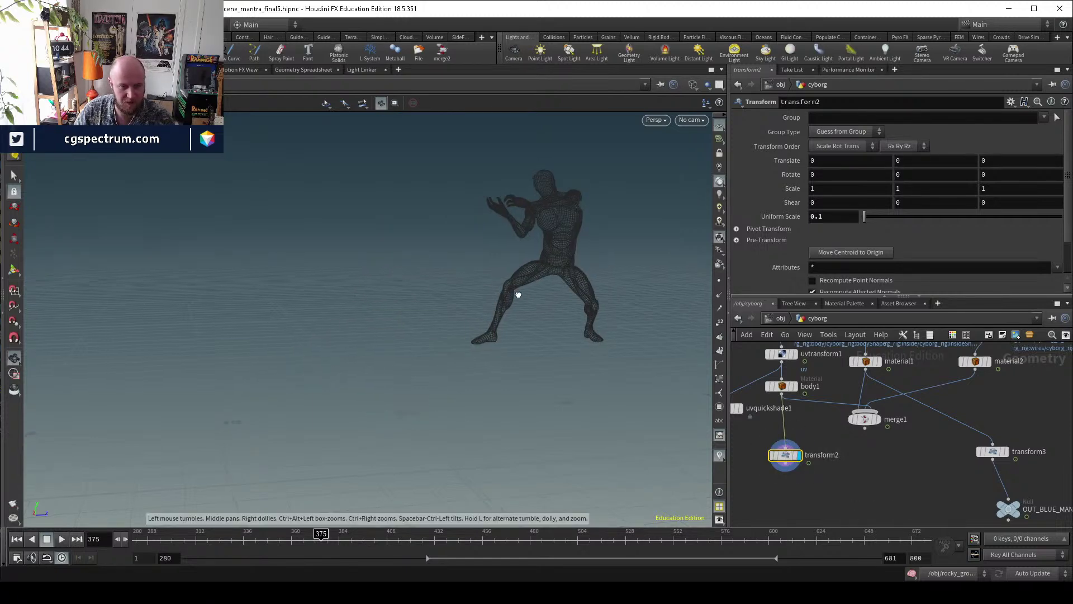
{"action": "left_click", "coordinate": [799, 456]}
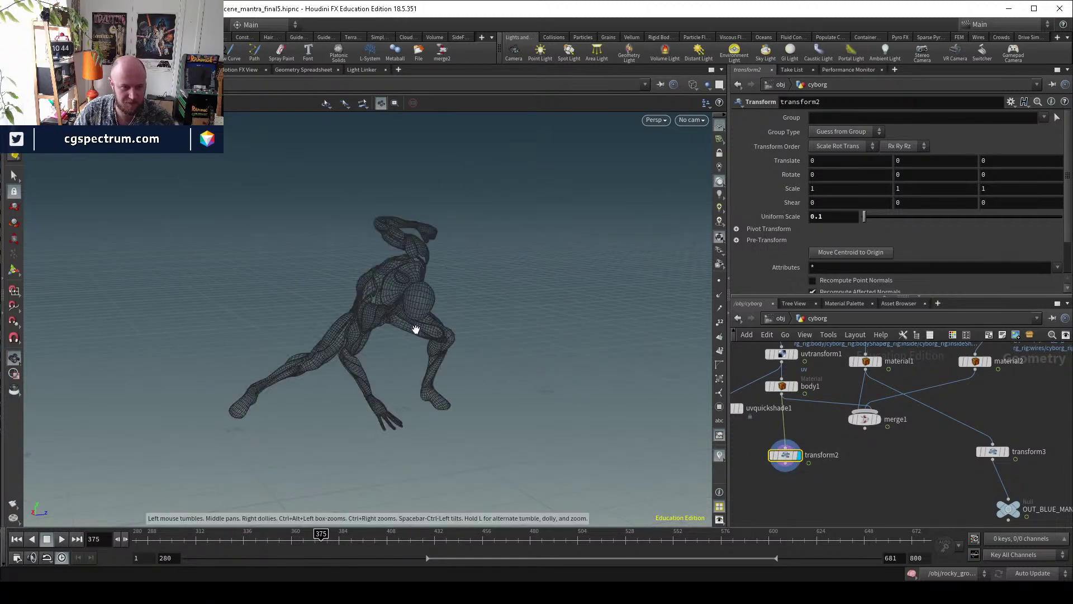
Return to the object network and select body_light_glow.
{"action": "left_click", "coordinate": [782, 318]}
{"action": "middle_click_drag", "start_coordinate": [950, 462], "coordinate": [883, 468]}
{"action": "left_click", "coordinate": [884, 468]}
{"action": "scroll", "coordinate": [905, 420], "scroll_direction": "up", "scroll_amount": 1}
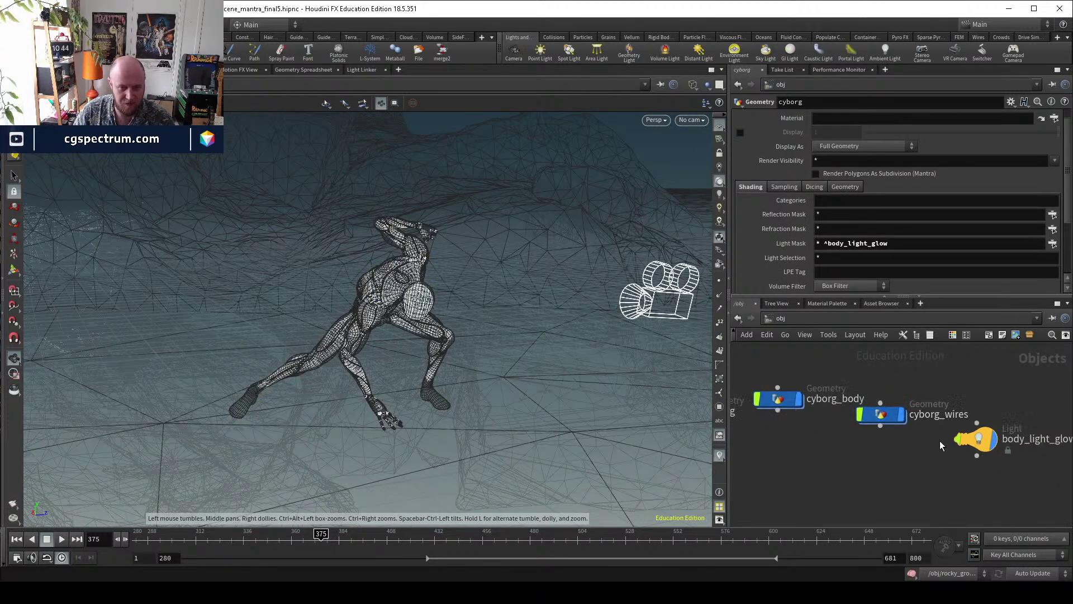
{"action": "left_click", "coordinate": [972, 438]}
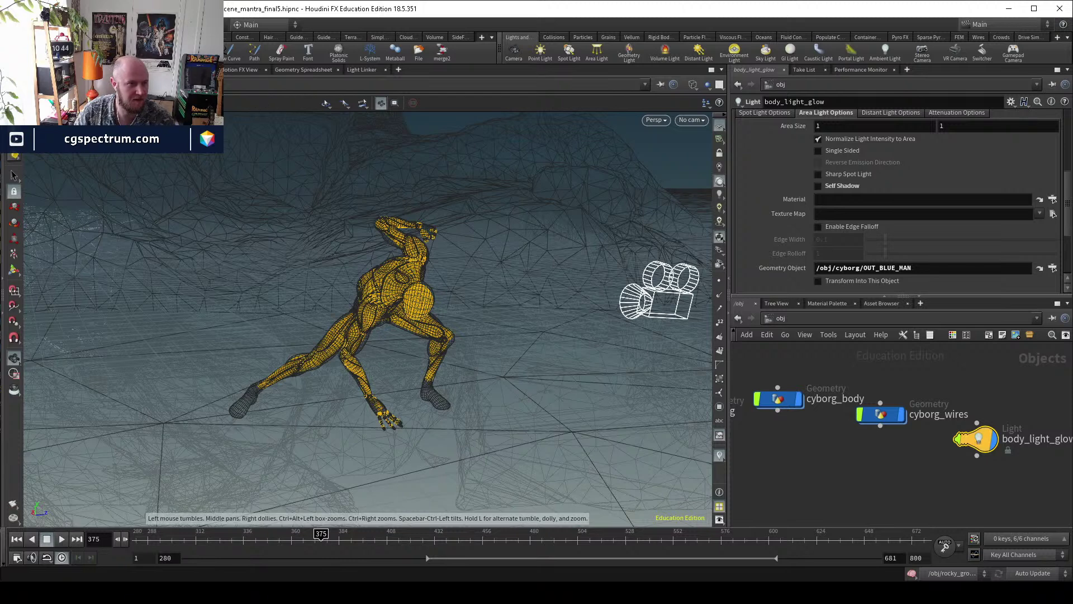
Switch back to the render view, inspect the cyborg's wires across the body and review the light's main settings.
{"action": "left_click", "coordinate": [129, 70]}
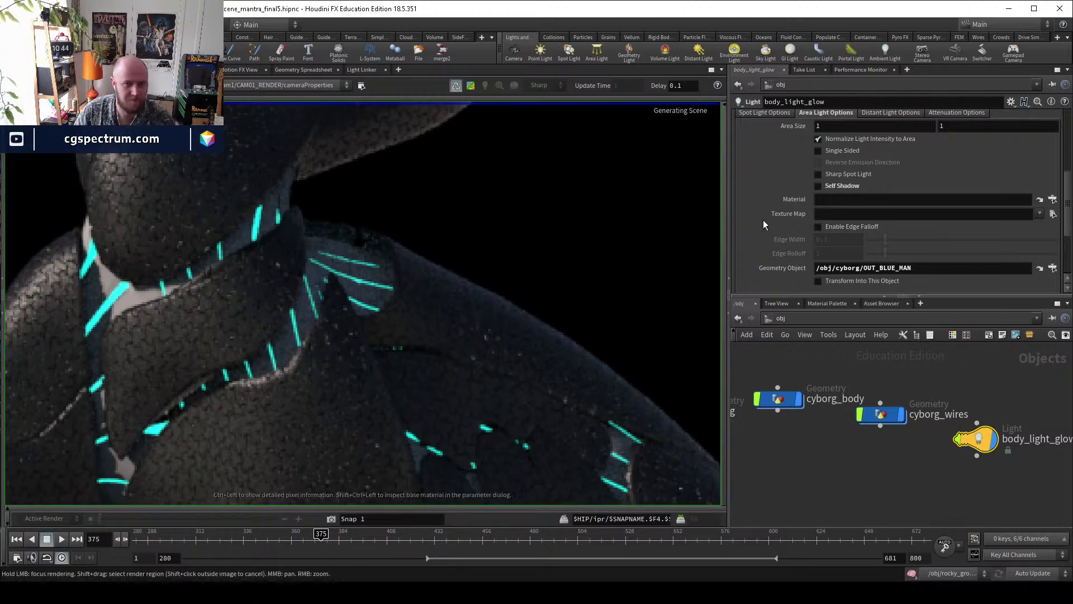
{"action": "scroll", "coordinate": [803, 187], "scroll_direction": "up", "scroll_amount": 3}
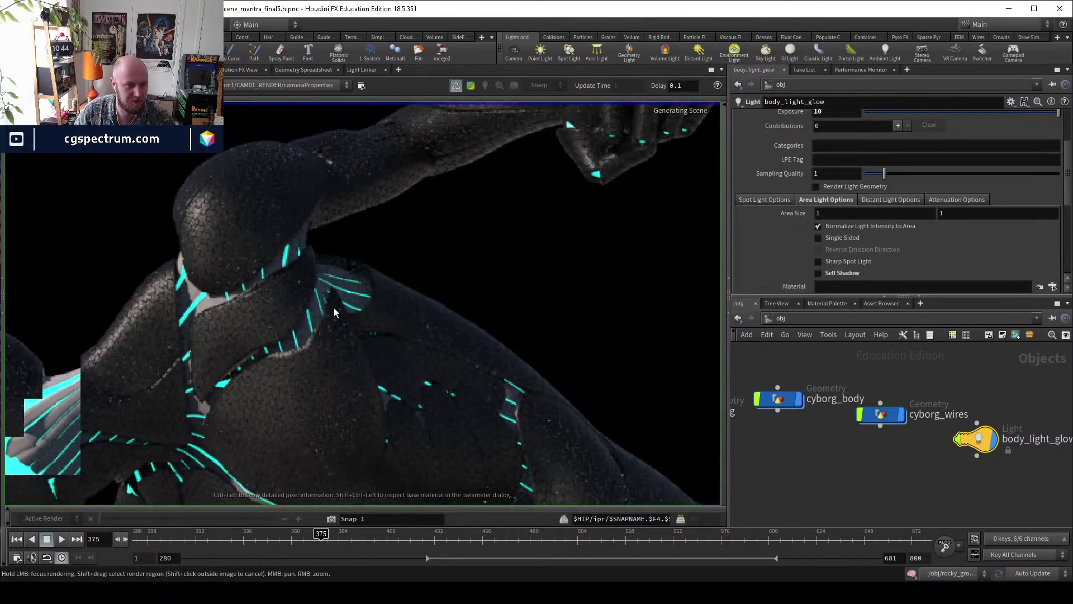
{"action": "right_click_drag", "start_coordinate": [364, 246], "coordinate": [376, 224]}
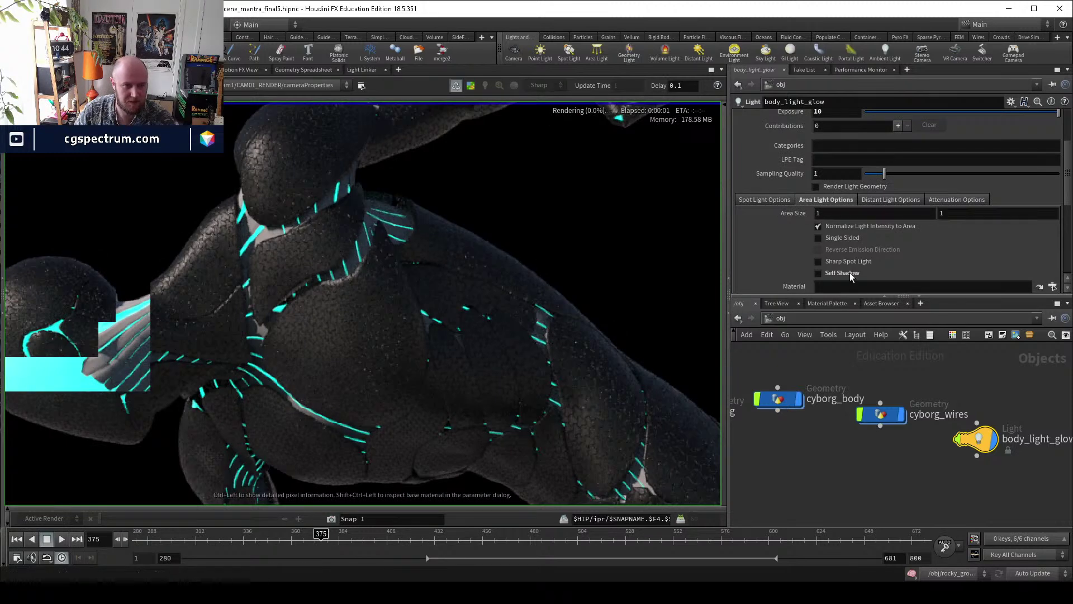
{"action": "scroll", "coordinate": [853, 276], "scroll_direction": "up", "scroll_amount": 3}
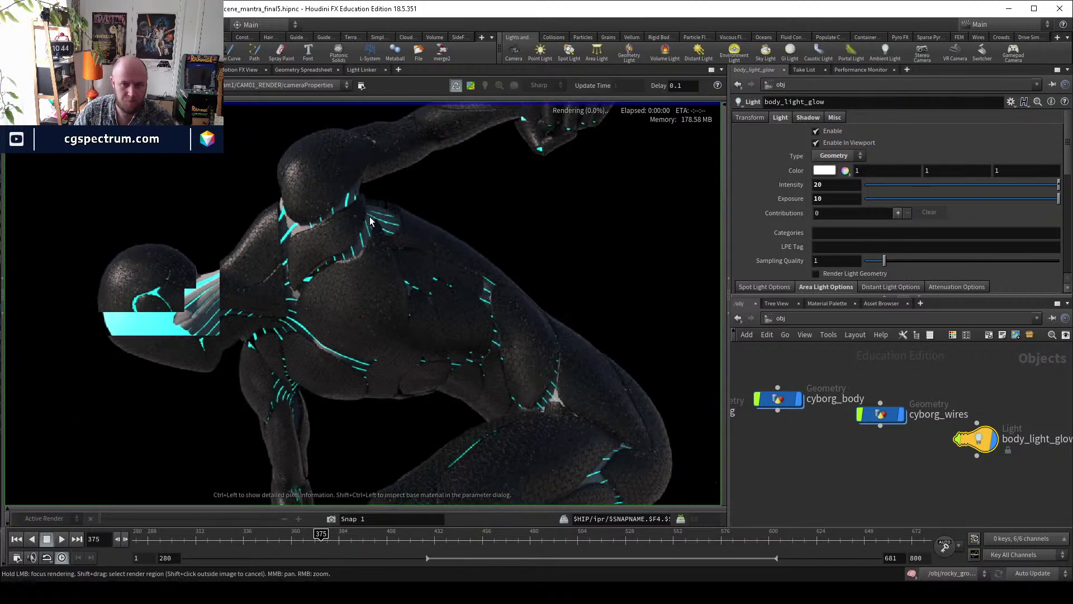
{"action": "scroll", "coordinate": [370, 221], "scroll_direction": "up", "scroll_amount": 1}
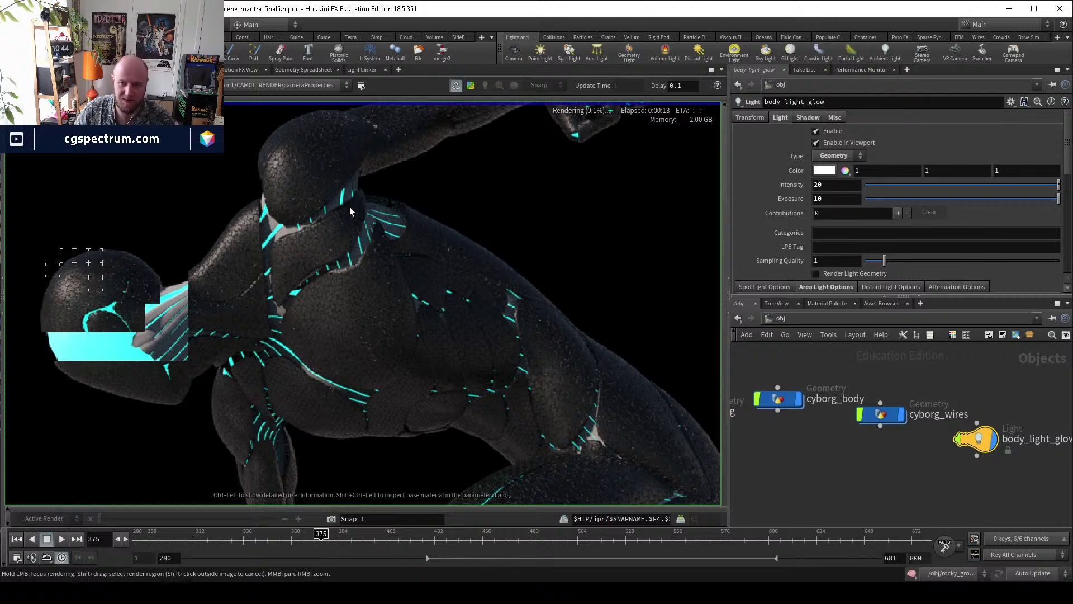
Set body_light_glow's exposure to 1 and intensity to 10, and check the shoulder wires in the render.
{"action": "scroll", "coordinate": [349, 218], "scroll_direction": "down", "scroll_amount": 1}
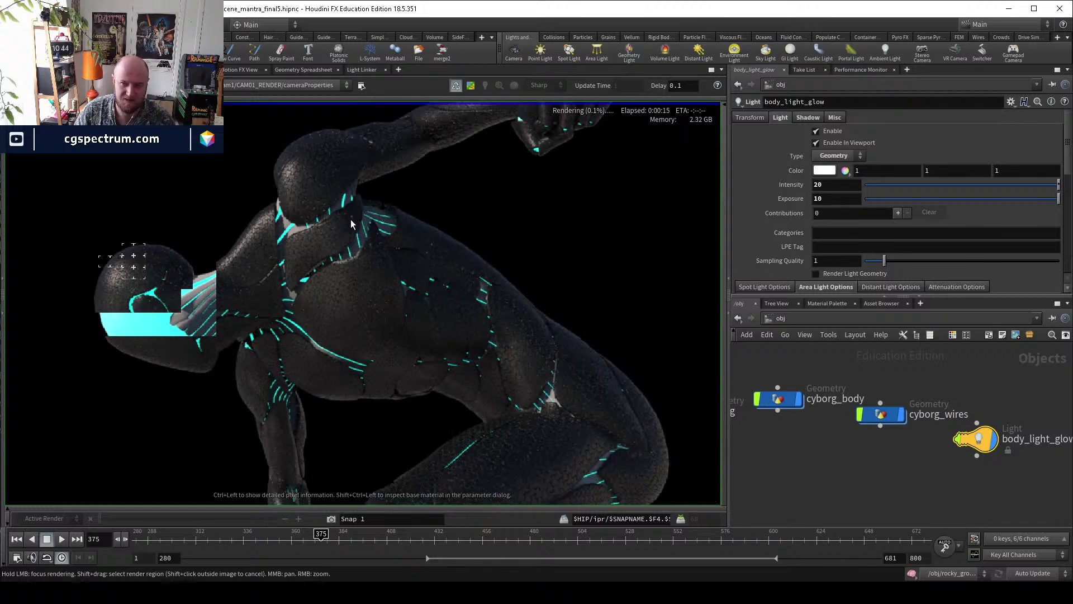
{"action": "scroll", "coordinate": [351, 219], "scroll_direction": "up", "scroll_amount": 1}
{"action": "scroll", "coordinate": [350, 221], "scroll_direction": "up", "scroll_amount": 1}
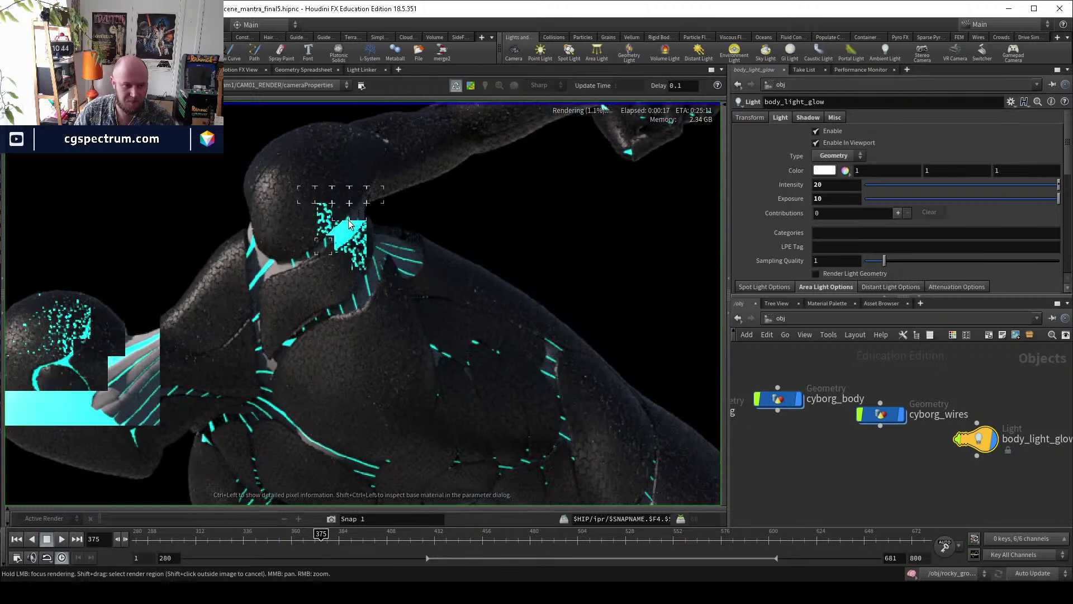
{"action": "scroll", "coordinate": [348, 224], "scroll_direction": "up", "scroll_amount": 1}
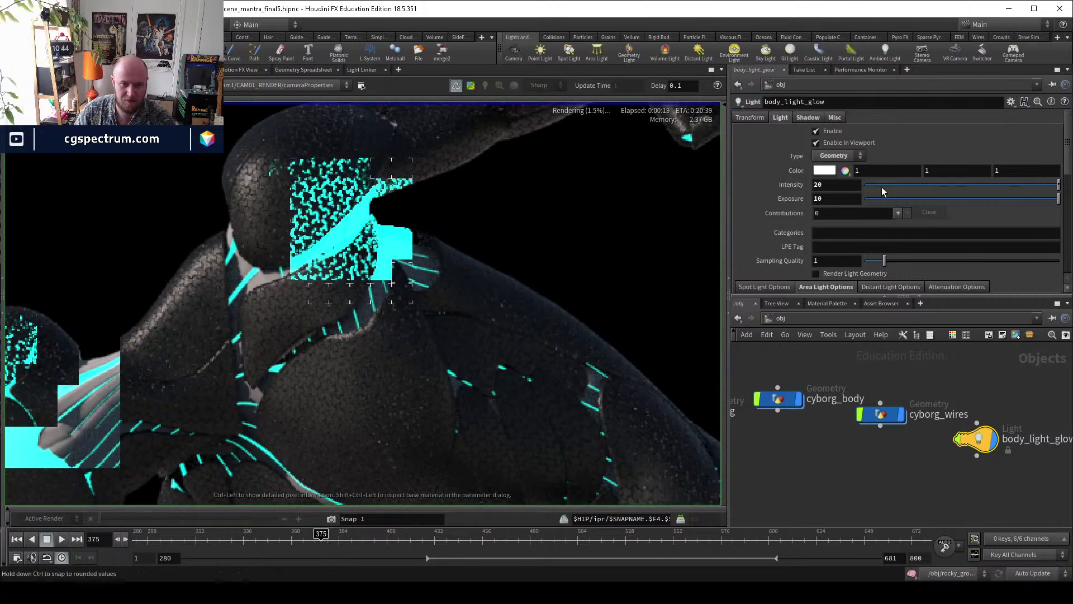
{"action": "double_click", "coordinate": [833, 196]}
{"action": "type", "text": "1"}
{"action": "key", "text": "Return"}
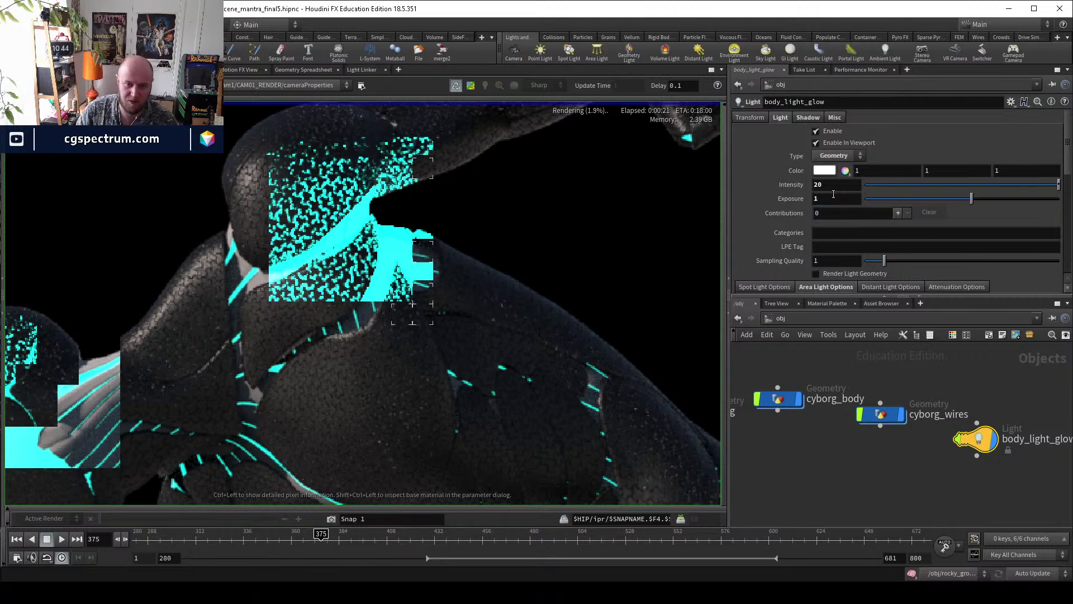
{"action": "double_click", "coordinate": [829, 184]}
{"action": "type", "text": "10"}
{"action": "key", "text": "Return"}
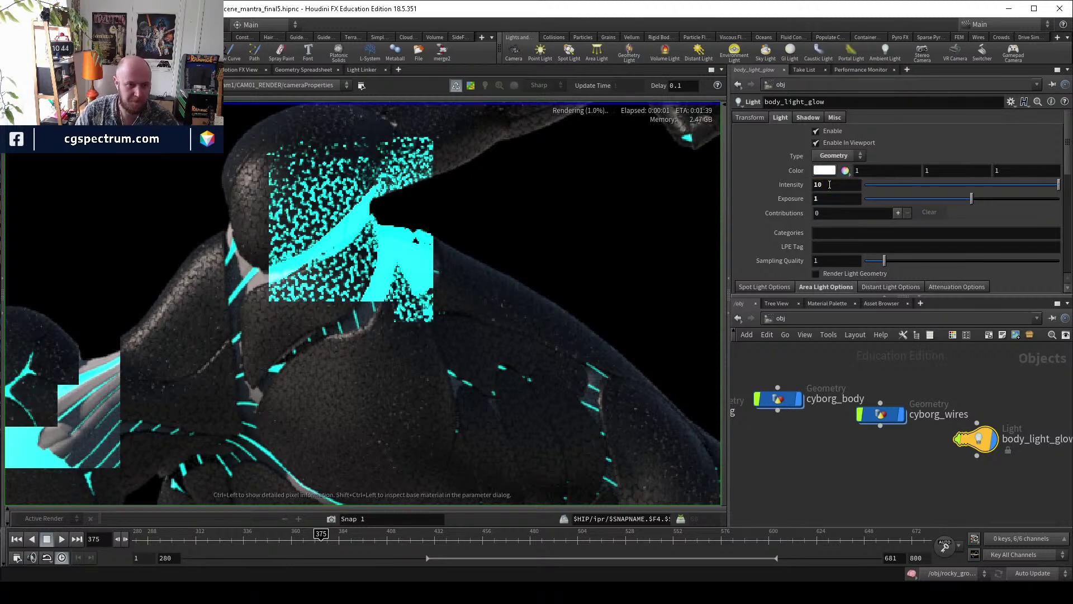
{"action": "mouse_move", "coordinate": [357, 284]}
{"action": "left_mouse_down"}
{"action": "mouse_move", "coordinate": [389, 282]}
{"action": "mouse_move", "coordinate": [372, 240]}
{"action": "mouse_move", "coordinate": [337, 224]}
{"action": "left_mouse_up"}
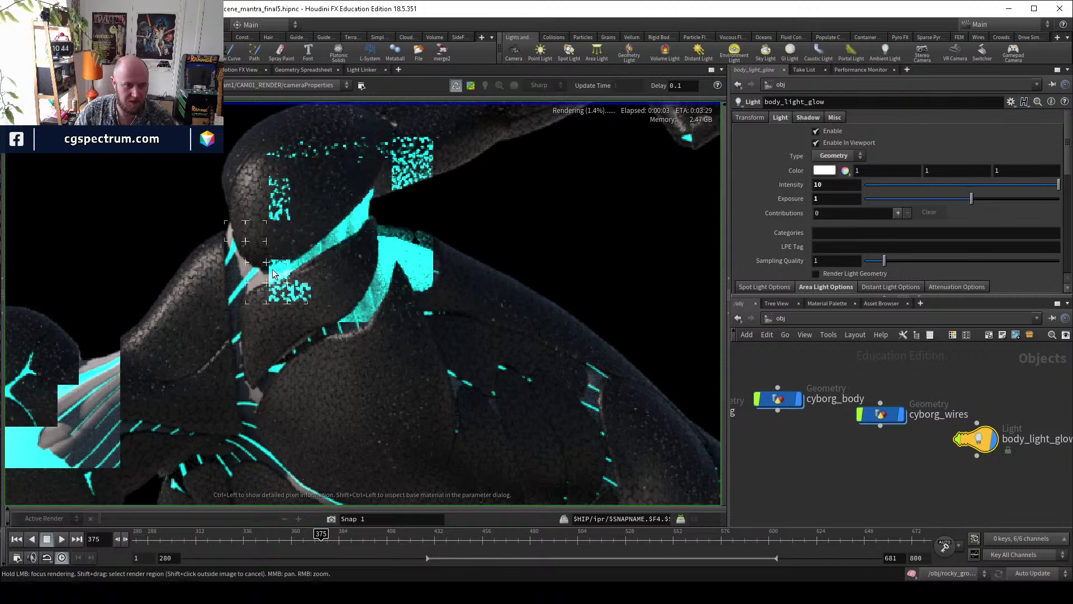
{"action": "middle_click_drag", "start_coordinate": [288, 267], "coordinate": [356, 239]}
{"action": "mouse_move", "coordinate": [303, 263]}
{"action": "left_mouse_down"}
{"action": "mouse_move", "coordinate": [316, 231]}
{"action": "mouse_move", "coordinate": [334, 370]}
{"action": "mouse_move", "coordinate": [367, 308]}
{"action": "left_mouse_up"}
Go to the material network and set the subsurface intensity of the wires_classic shader to 1.
{"action": "left_click", "coordinate": [833, 321]}
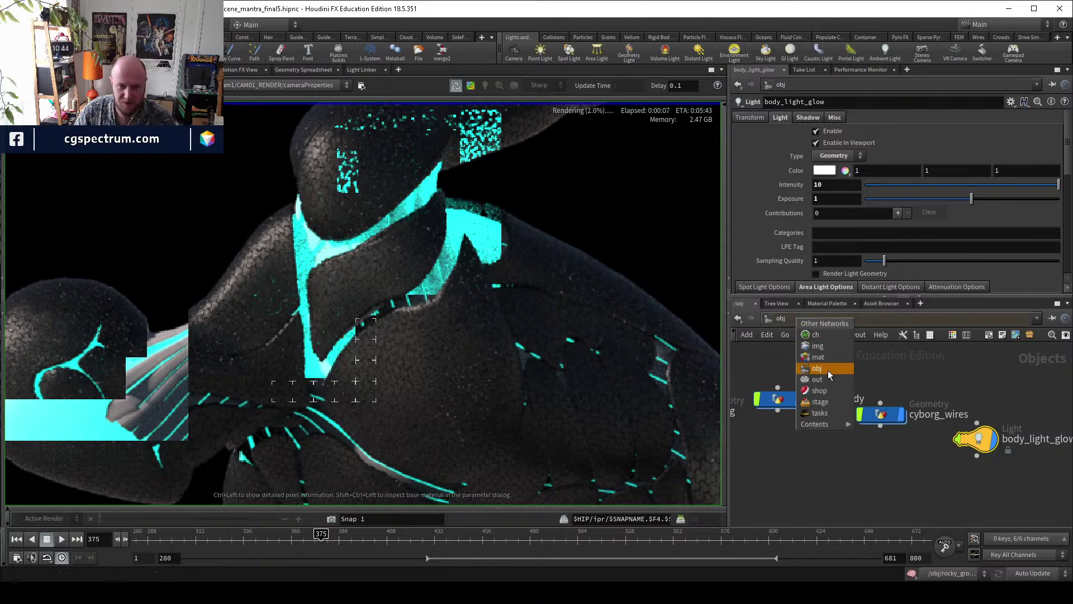
{"action": "left_click", "coordinate": [834, 358]}
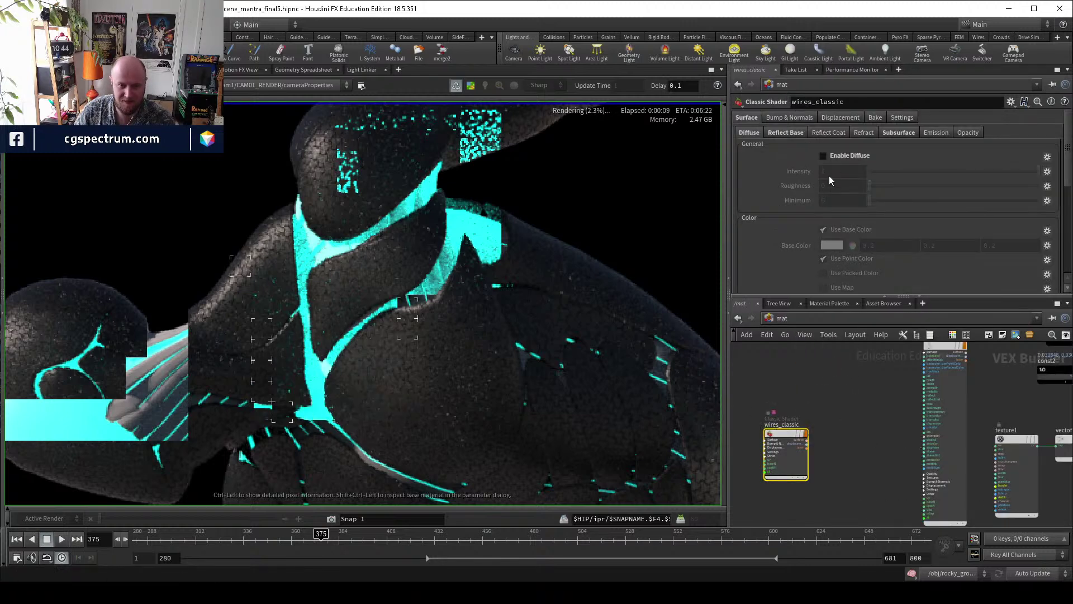
{"action": "left_click", "coordinate": [899, 132]}
{"action": "double_click", "coordinate": [840, 206]}
{"action": "type", "text": "1"}
{"action": "key", "text": "Return"}
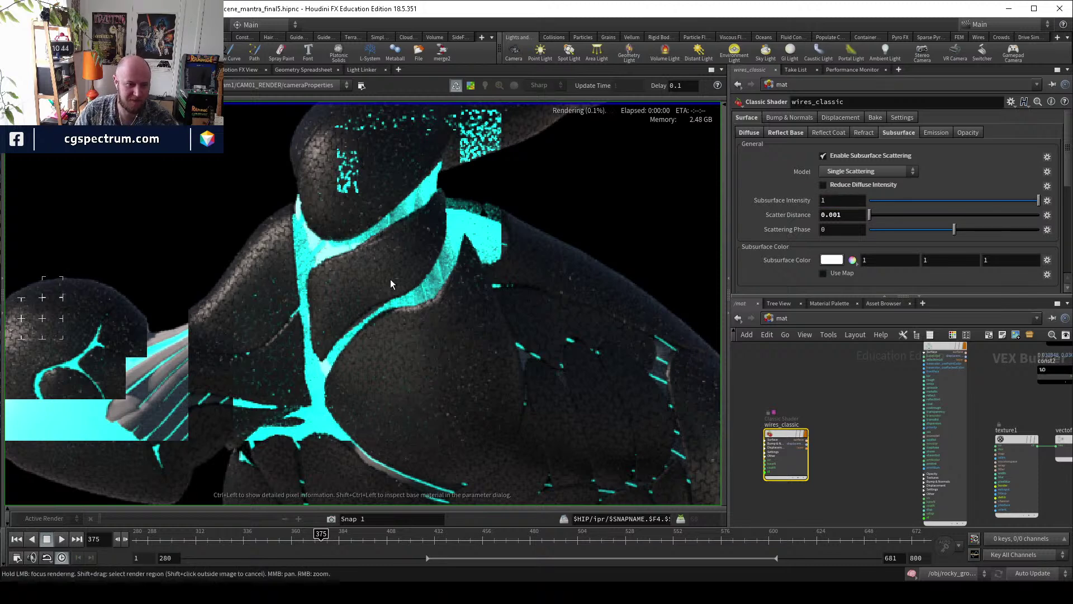
Examine how the wires shade across the neck, chest, head and arms in the render.
{"action": "left_click", "coordinate": [311, 255]}
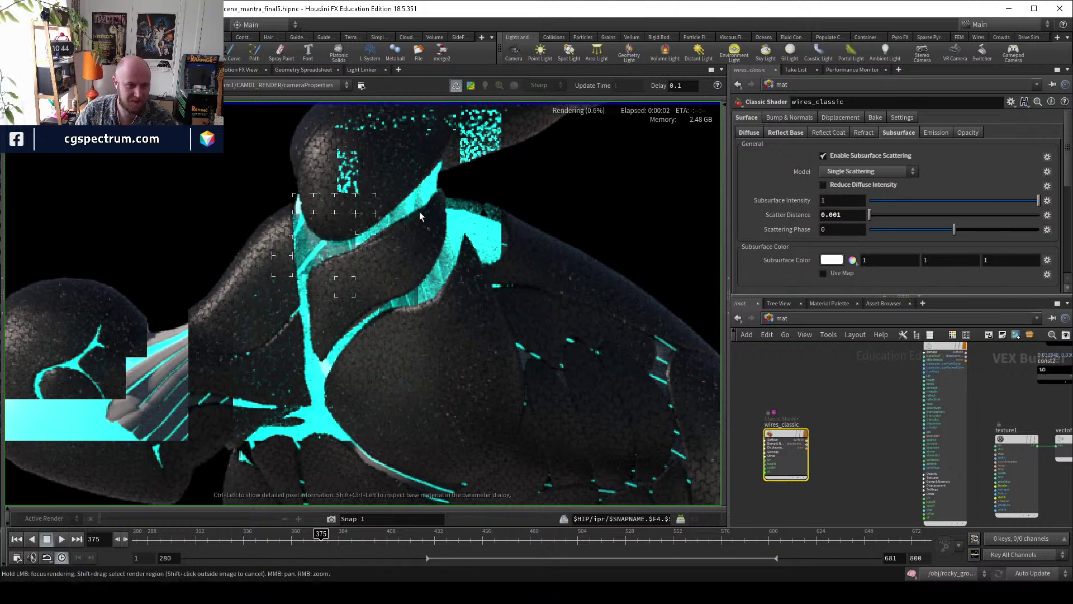
{"action": "middle_click_drag", "start_coordinate": [424, 206], "coordinate": [416, 243]}
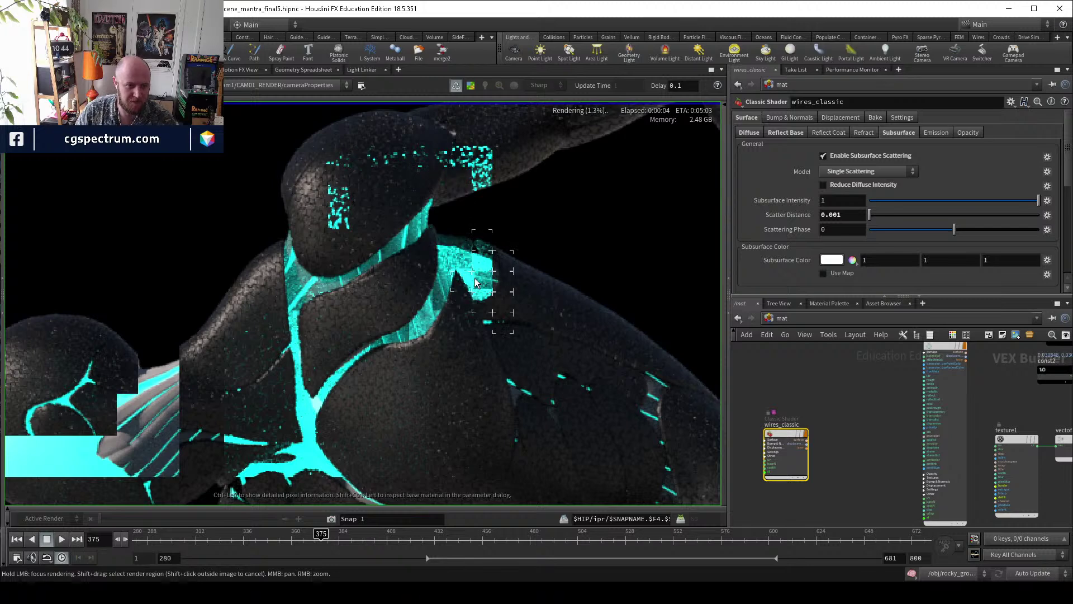
{"action": "middle_click_drag", "start_coordinate": [302, 311], "coordinate": [380, 263]}
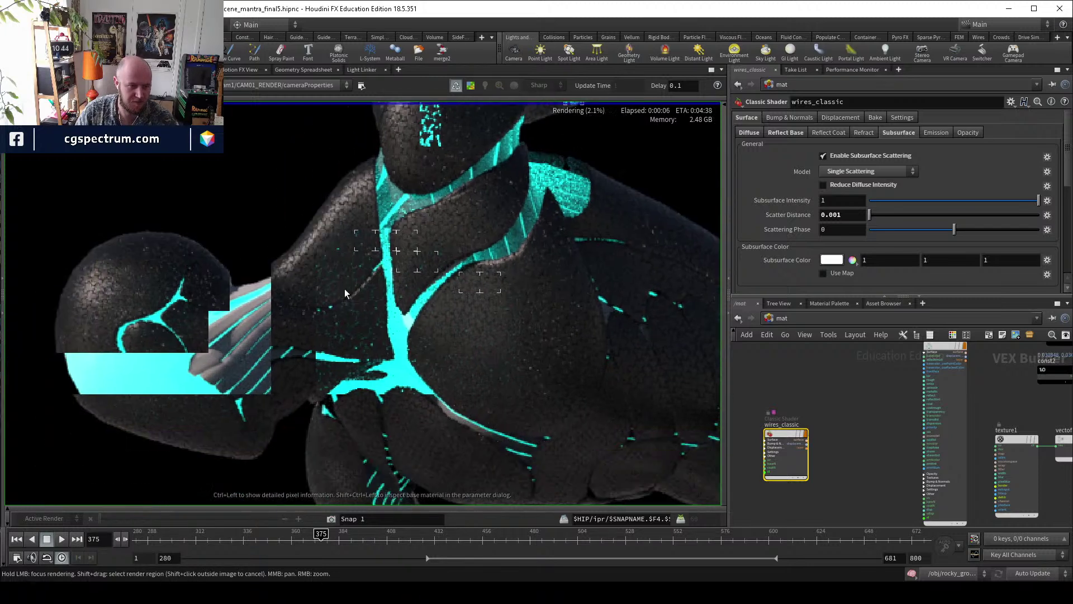
{"action": "scroll", "coordinate": [242, 348], "scroll_direction": "up", "scroll_amount": 3}
{"action": "scroll", "coordinate": [282, 372], "scroll_direction": "up", "scroll_amount": 1}
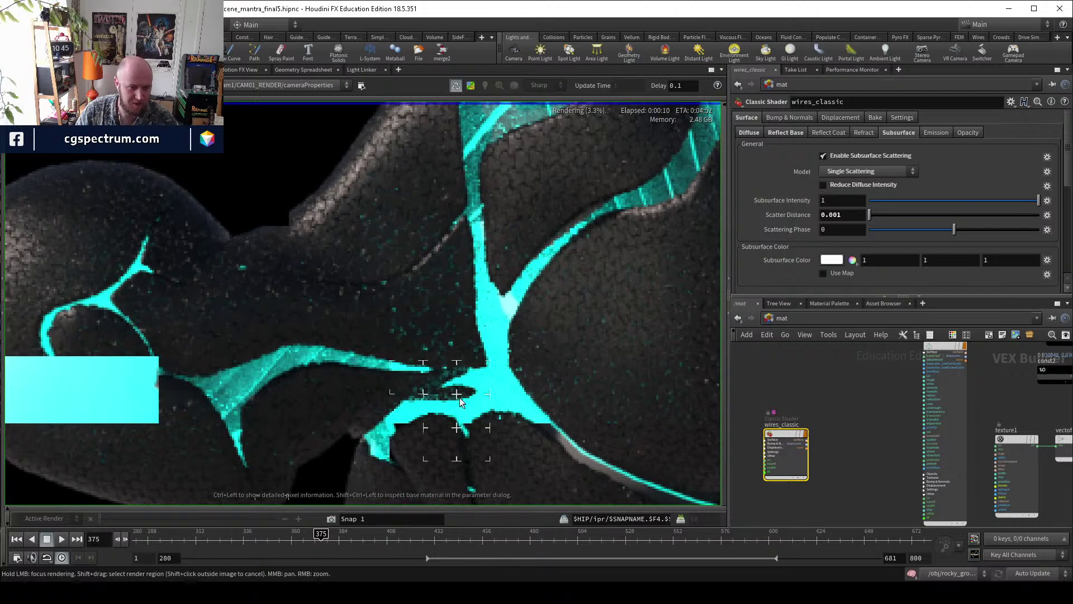
{"action": "scroll", "coordinate": [374, 344], "scroll_direction": "down", "scroll_amount": 2}
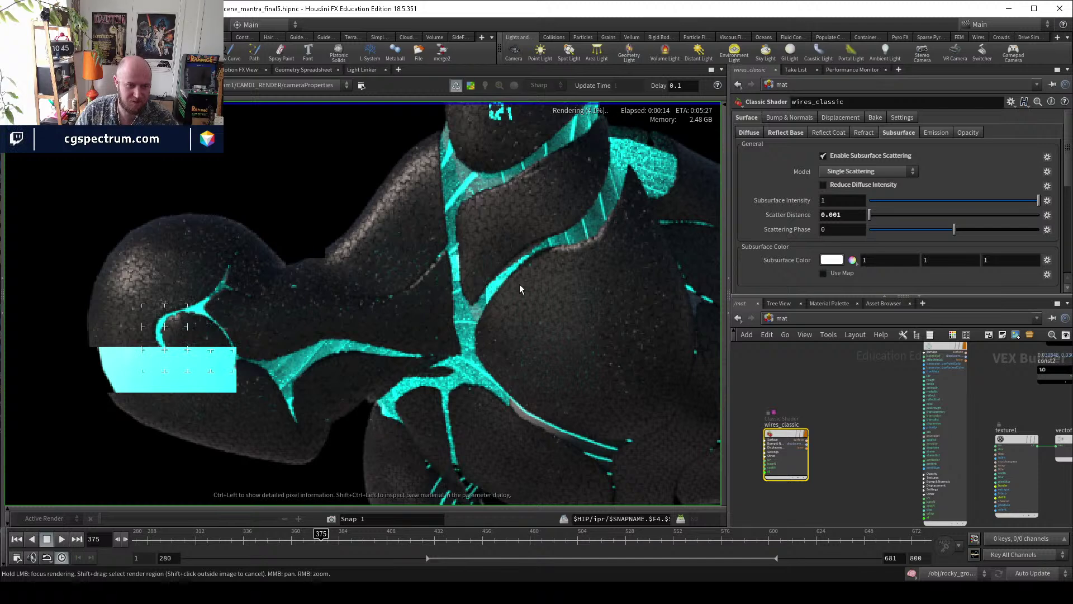
{"action": "middle_click_drag", "start_coordinate": [634, 174], "coordinate": [458, 197]}
{"action": "scroll", "coordinate": [476, 260], "scroll_direction": "down", "scroll_amount": 2}
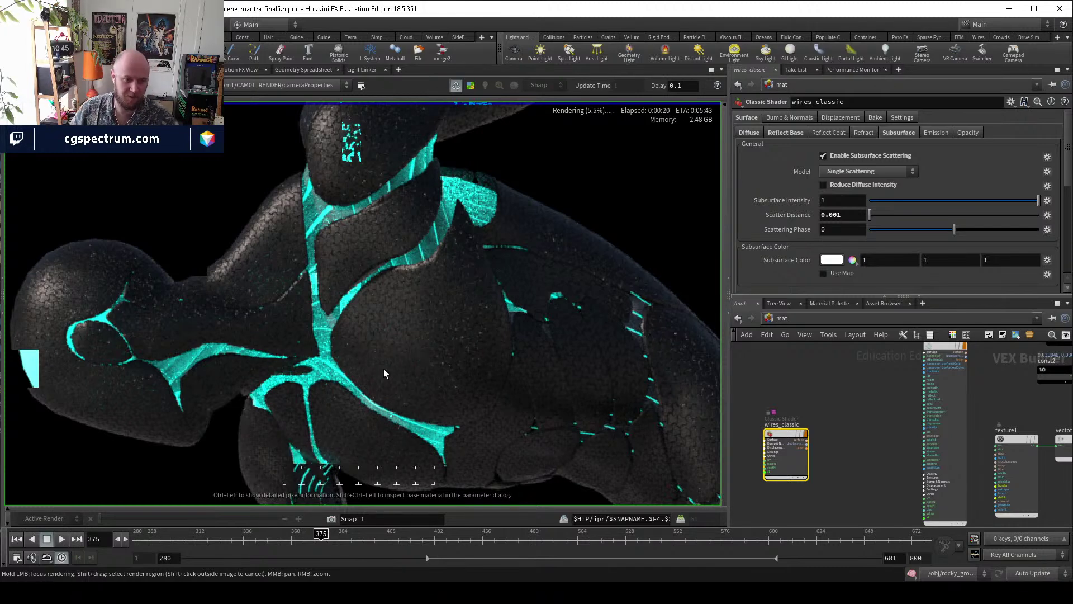
{"action": "scroll", "coordinate": [384, 374], "scroll_direction": "down", "scroll_amount": 1}
Try a subsurface scatter distance of 0.1 on wires_classic and refocus the render on the shoulder wires.
{"action": "left_click", "coordinate": [830, 214]}
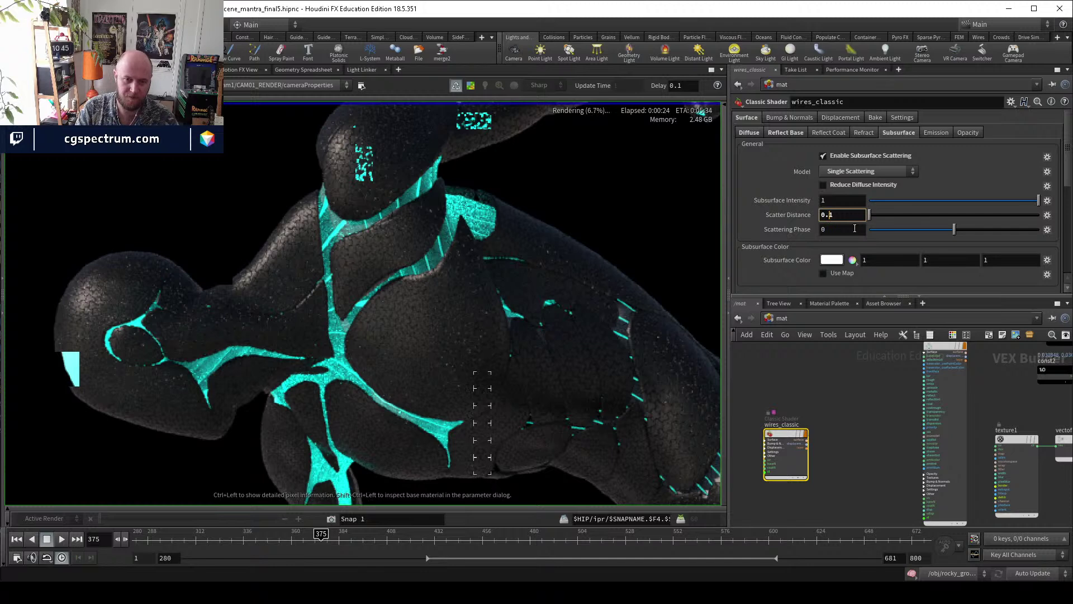
{"action": "type", "text": "1"}
{"action": "key", "text": "Return"}
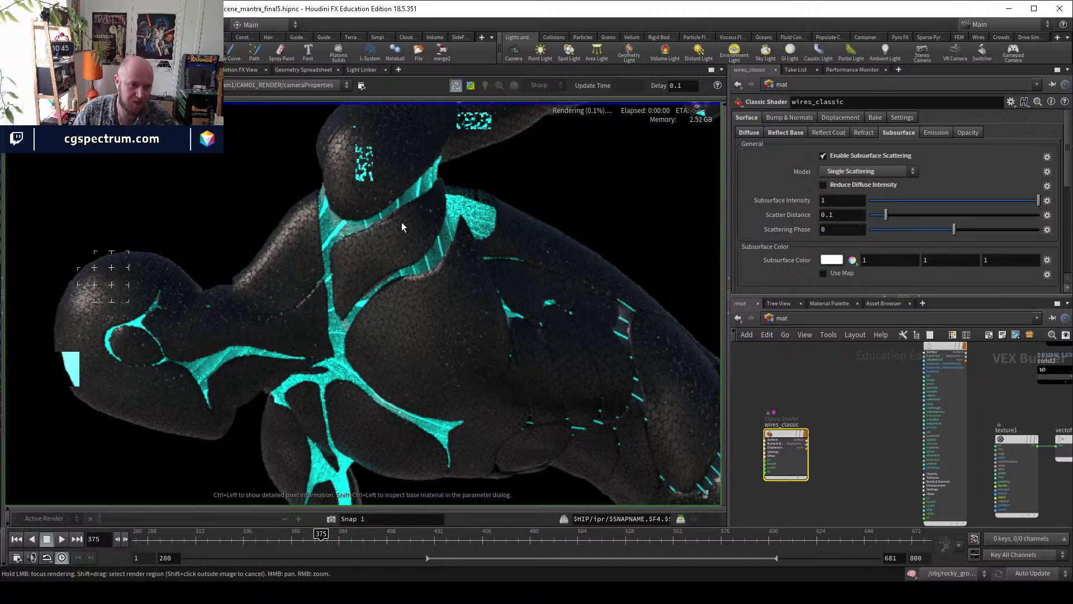
{"action": "right_click_drag", "start_coordinate": [414, 196], "coordinate": [421, 304]}
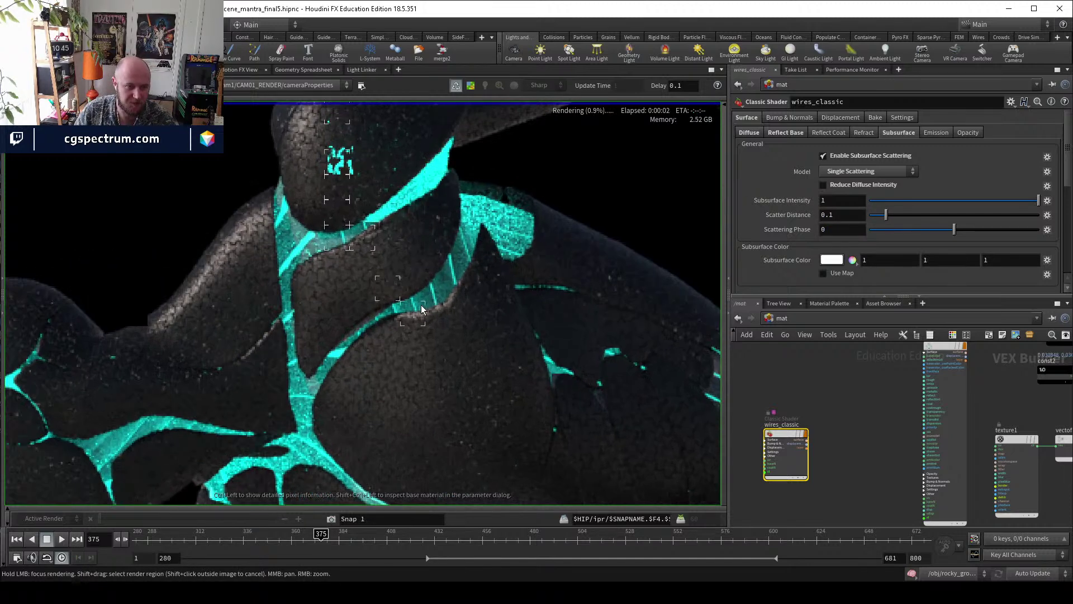
Lower the scatter distance of wires_classic through 0.001 to 0.0001 while checking the shoulder wires.
{"action": "left_click", "coordinate": [830, 215]}
{"action": "type", "text": "00"}
{"action": "key", "text": "Return"}
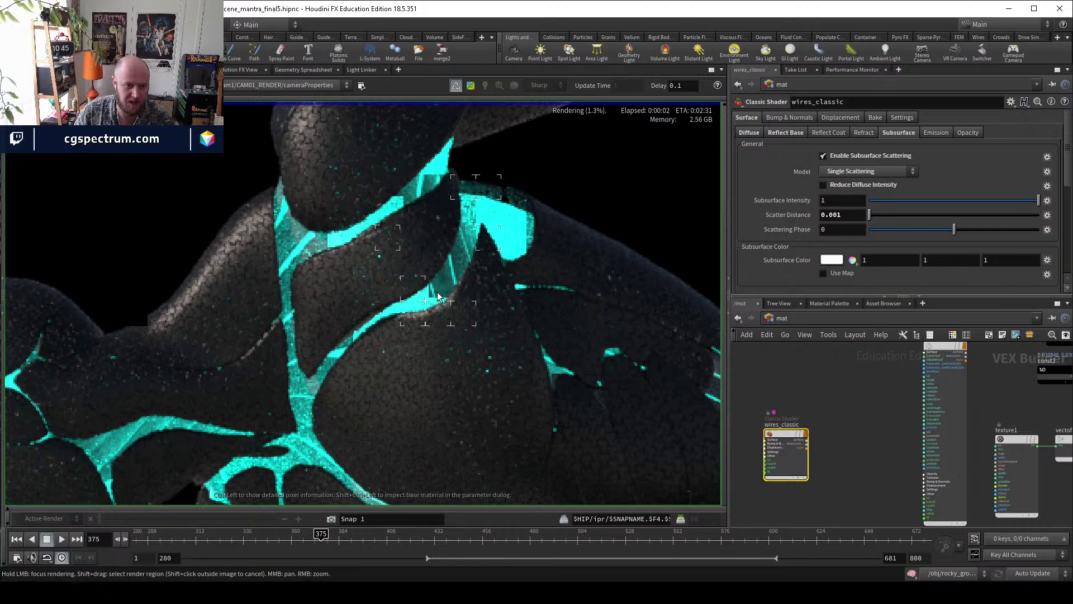
{"action": "scroll", "coordinate": [478, 265], "scroll_direction": "down", "scroll_amount": 2}
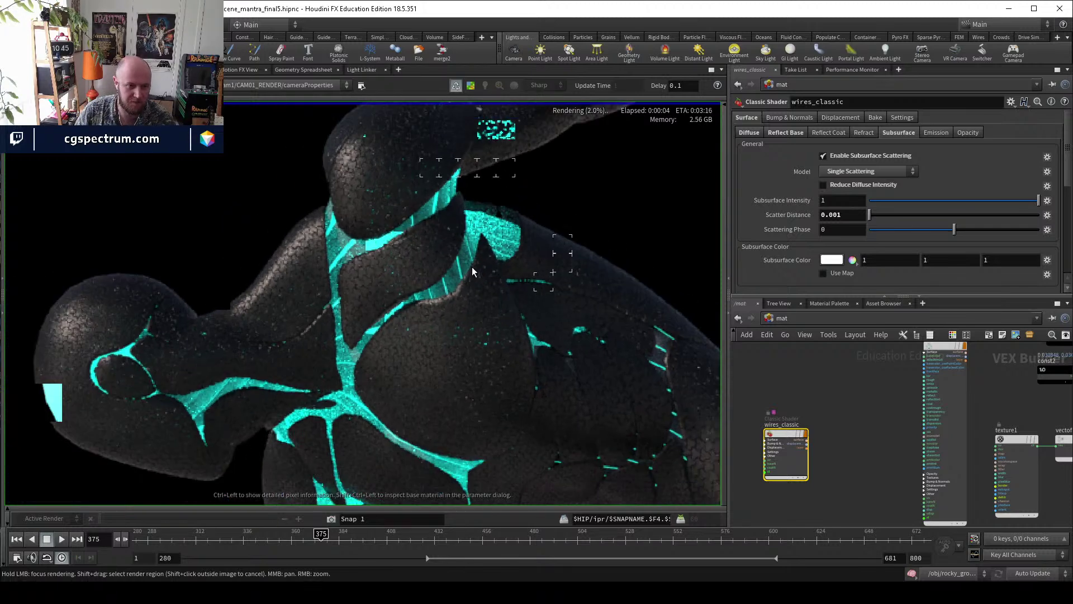
{"action": "middle_click_drag", "start_coordinate": [410, 214], "coordinate": [391, 272]}
{"action": "scroll", "coordinate": [392, 273], "scroll_direction": "up", "scroll_amount": 2}
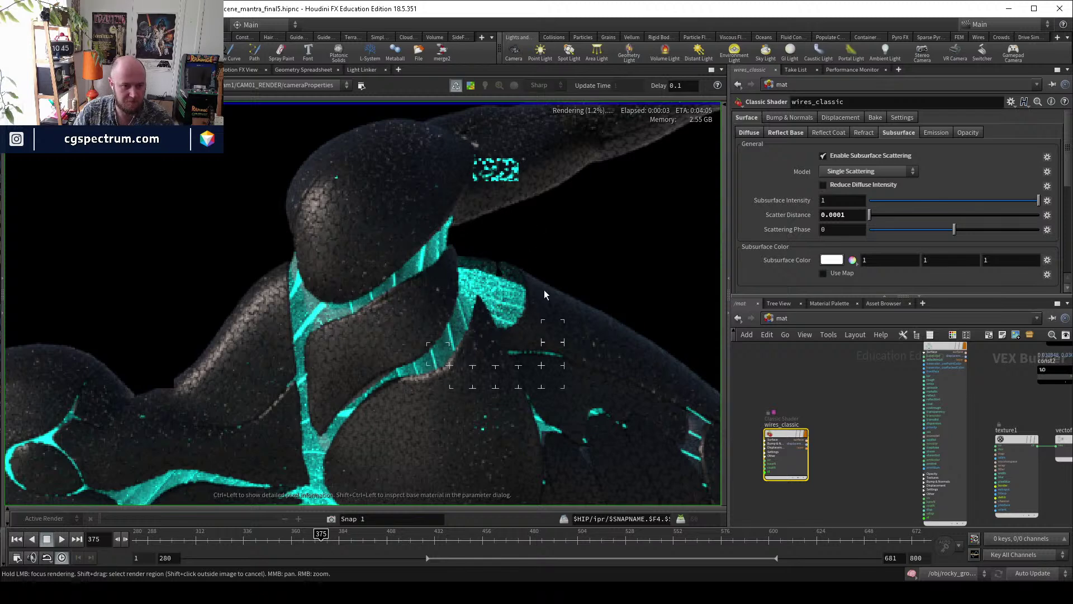
Turn on Reduce Diffuse Intensity for the subsurface and enable the diffuse component of wires_classic.
{"action": "left_click", "coordinate": [830, 186]}
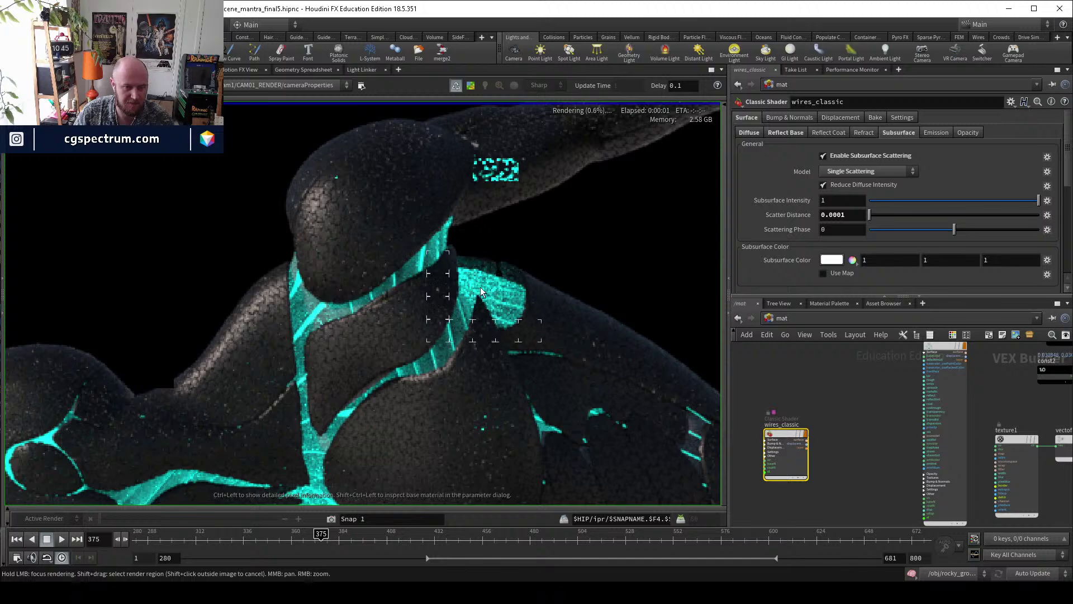
{"action": "left_click", "coordinate": [748, 131]}
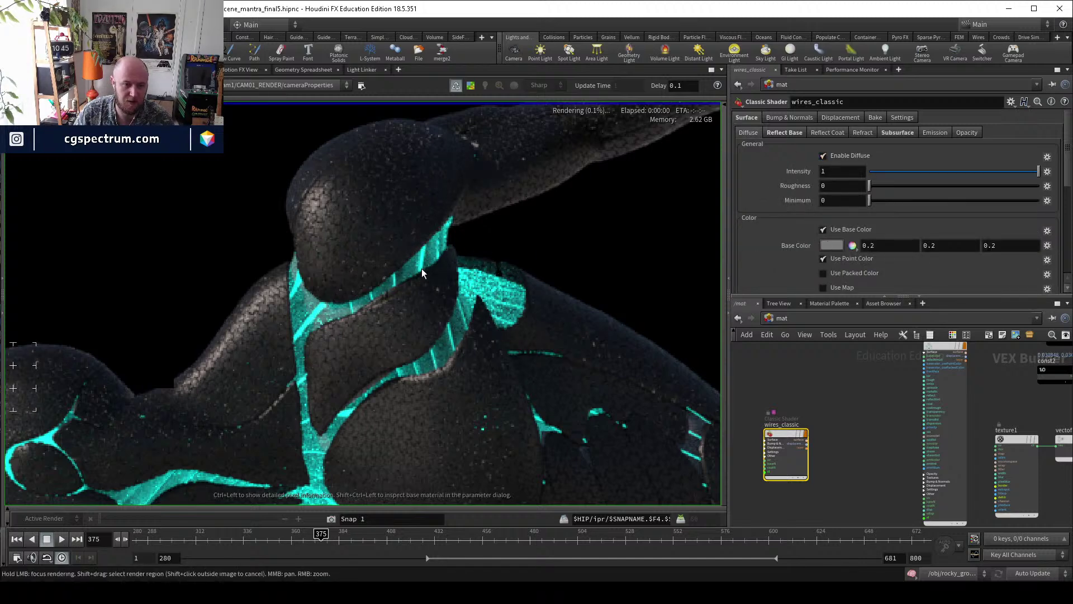
Test a bright yellow diffuse base color with hue 63, saturation 0.912 and value 0.938 on the rendered wires.
{"action": "left_click", "coordinate": [832, 245]}
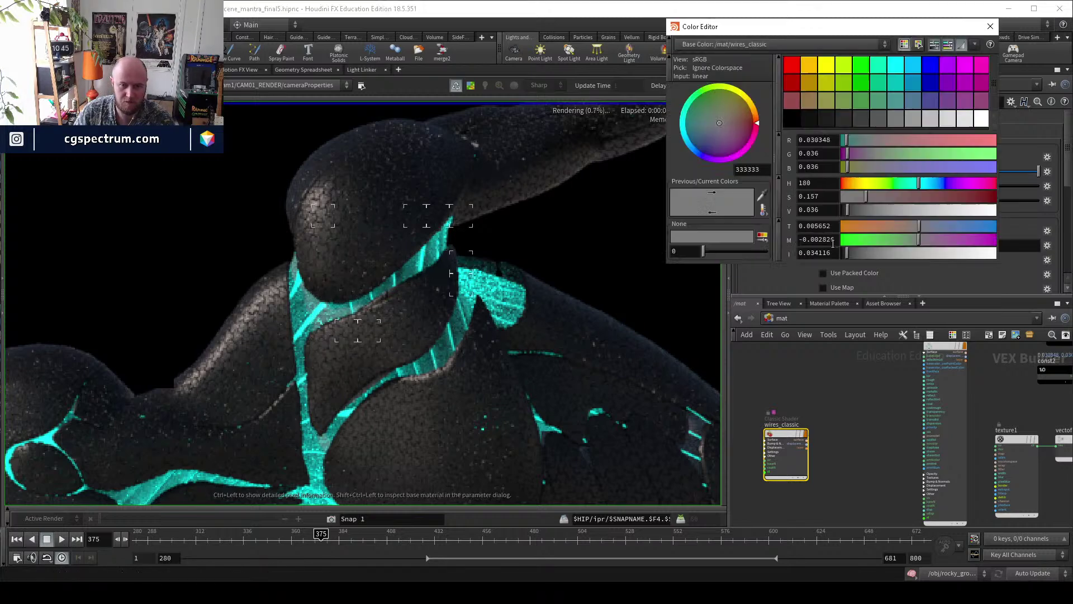
{"action": "left_click_drag", "start_coordinate": [858, 195], "coordinate": [946, 200]}
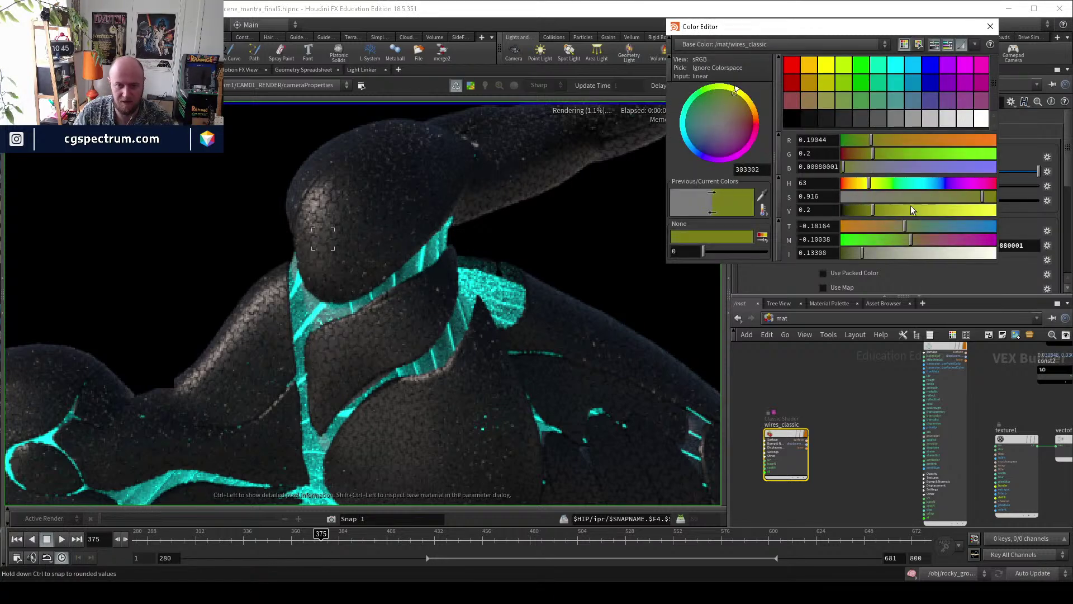
{"action": "left_click", "coordinate": [987, 209]}
{"action": "mouse_move", "coordinate": [347, 296]}
{"action": "left_mouse_down"}
{"action": "mouse_move", "coordinate": [413, 276]}
{"action": "mouse_move", "coordinate": [441, 300]}
{"action": "mouse_move", "coordinate": [435, 338]}
{"action": "mouse_move", "coordinate": [467, 363]}
{"action": "mouse_move", "coordinate": [507, 277]}
{"action": "mouse_move", "coordinate": [501, 301]}
{"action": "mouse_move", "coordinate": [516, 328]}
{"action": "mouse_move", "coordinate": [479, 300]}
{"action": "left_mouse_up"}
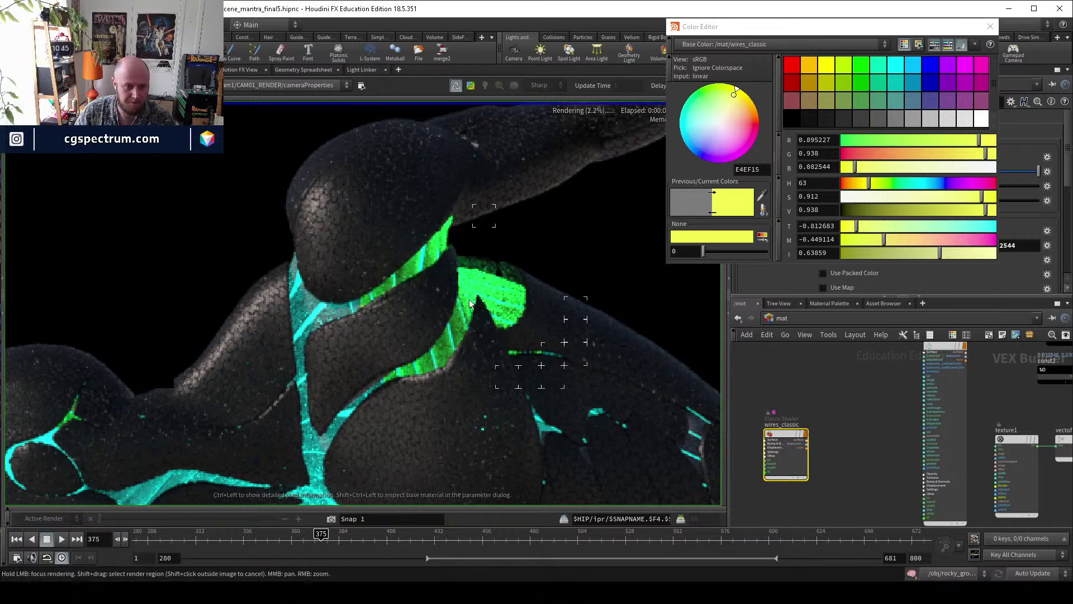
{"action": "scroll", "coordinate": [395, 371], "scroll_direction": "down", "scroll_amount": 1}
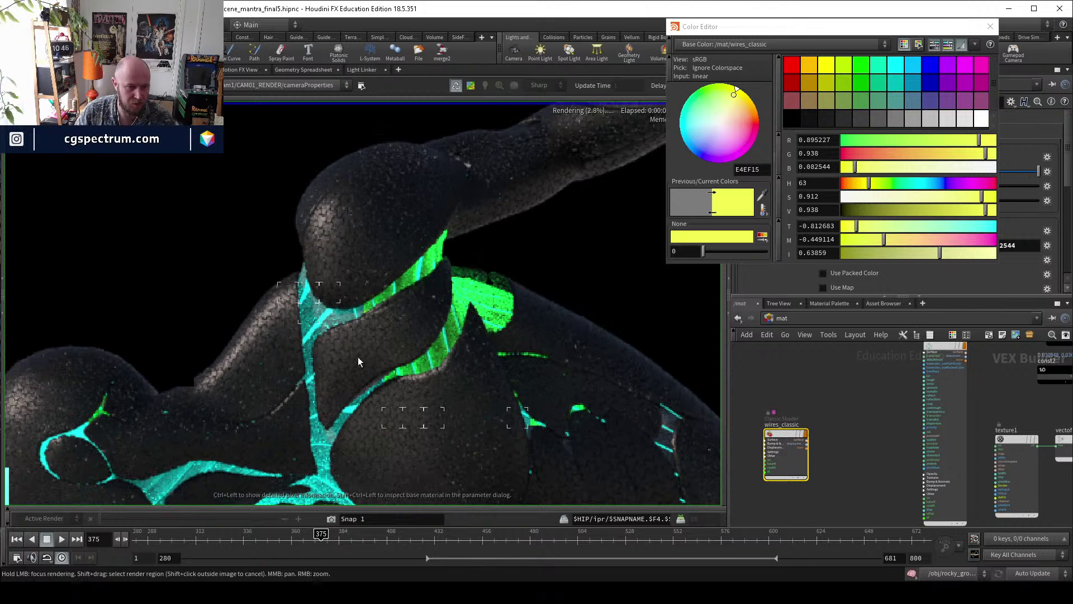
{"action": "scroll", "coordinate": [392, 407], "scroll_direction": "down", "scroll_amount": 2}
{"action": "middle_click_drag", "start_coordinate": [445, 427], "coordinate": [436, 338]}
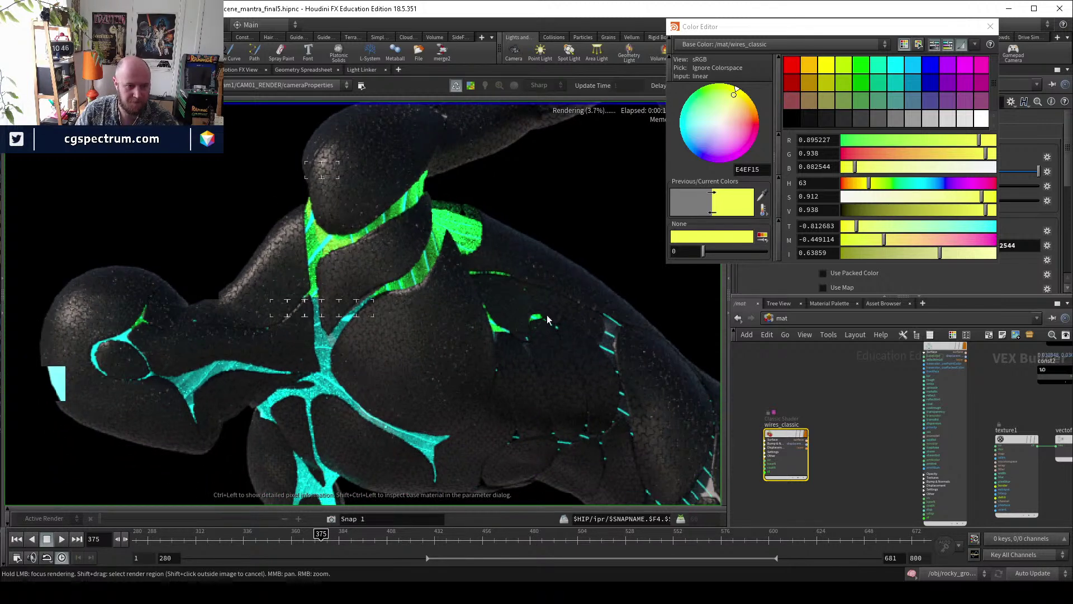
Change the diffuse base color to a dark teal with hue 180 and value 0.142, and close the color editor.
{"action": "left_click", "coordinate": [917, 185]}
{"action": "left_click", "coordinate": [912, 210]}
{"action": "left_click_drag", "start_coordinate": [876, 210], "coordinate": [865, 210]}
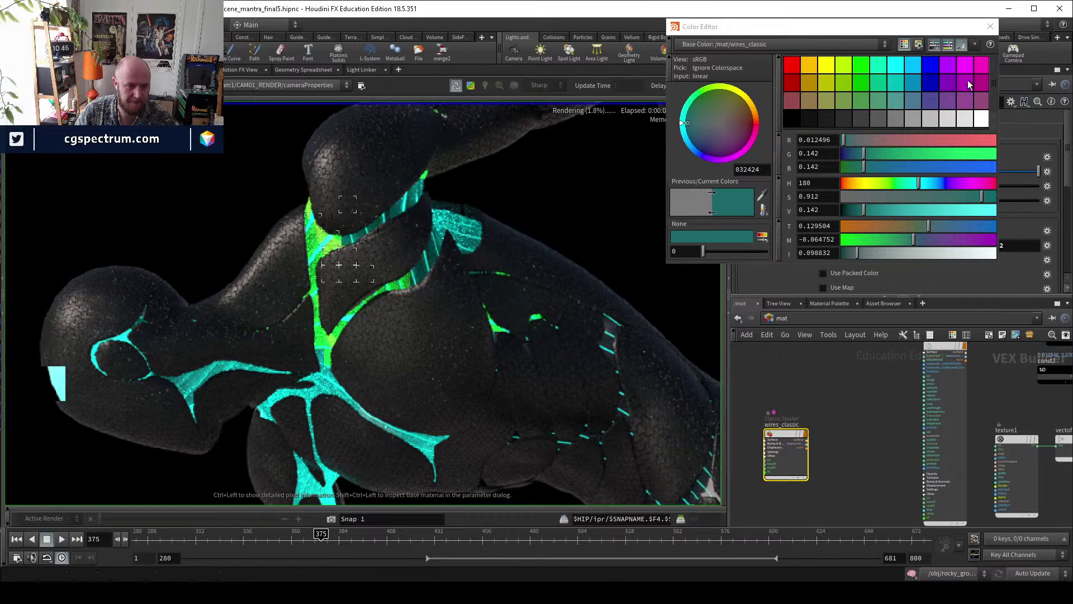
{"action": "left_click", "coordinate": [990, 27]}
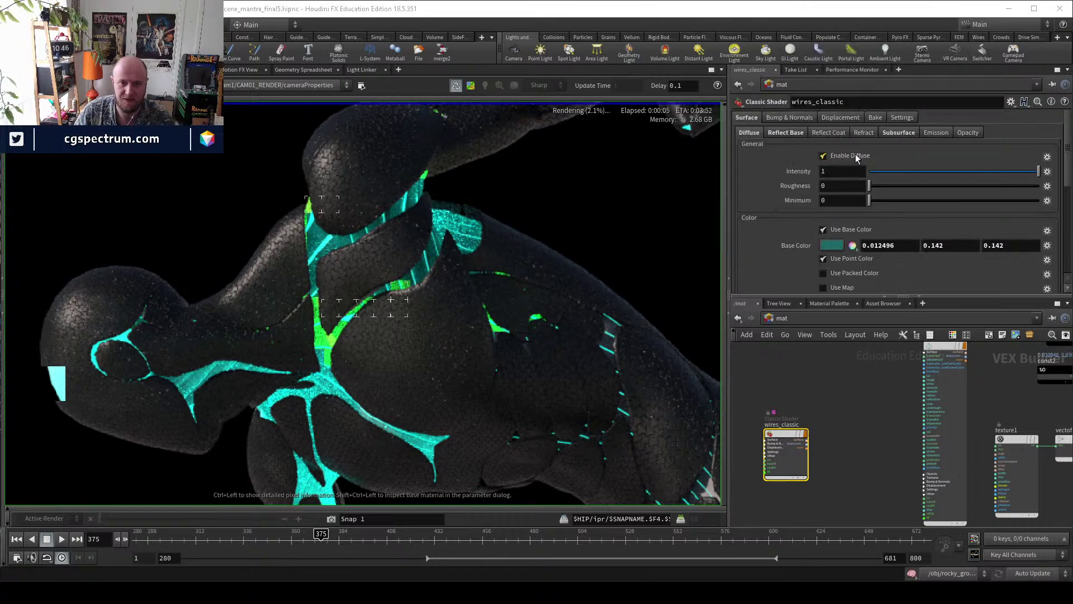
Turn off Reduce Diffuse Intensity in the subsurface settings and check the wires over the whole body.
{"action": "left_click", "coordinate": [897, 132]}
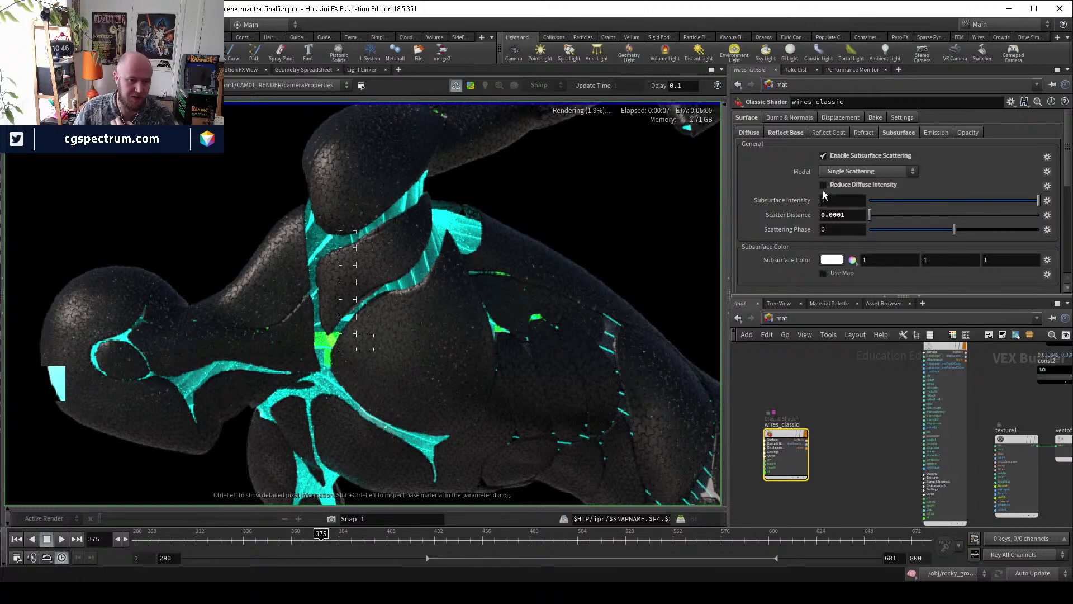
{"action": "scroll", "coordinate": [572, 282], "scroll_direction": "down", "scroll_amount": 2}
{"action": "middle_click_drag", "start_coordinate": [634, 346], "coordinate": [565, 291]}
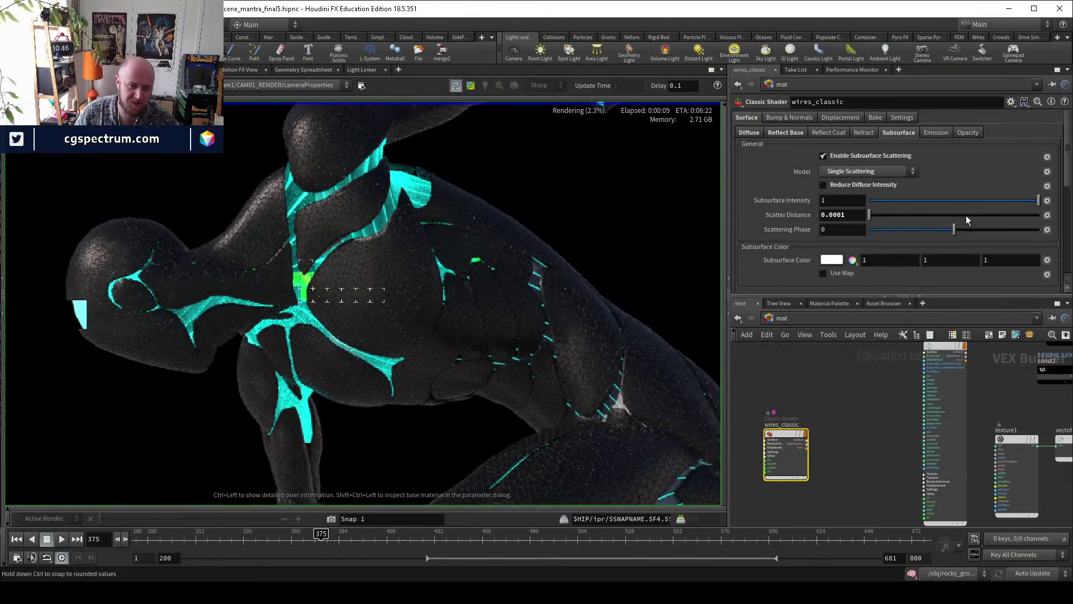
{"action": "scroll", "coordinate": [369, 228], "scroll_direction": "down", "scroll_amount": 1}
{"action": "middle_click_drag", "start_coordinate": [369, 228], "coordinate": [414, 195]}
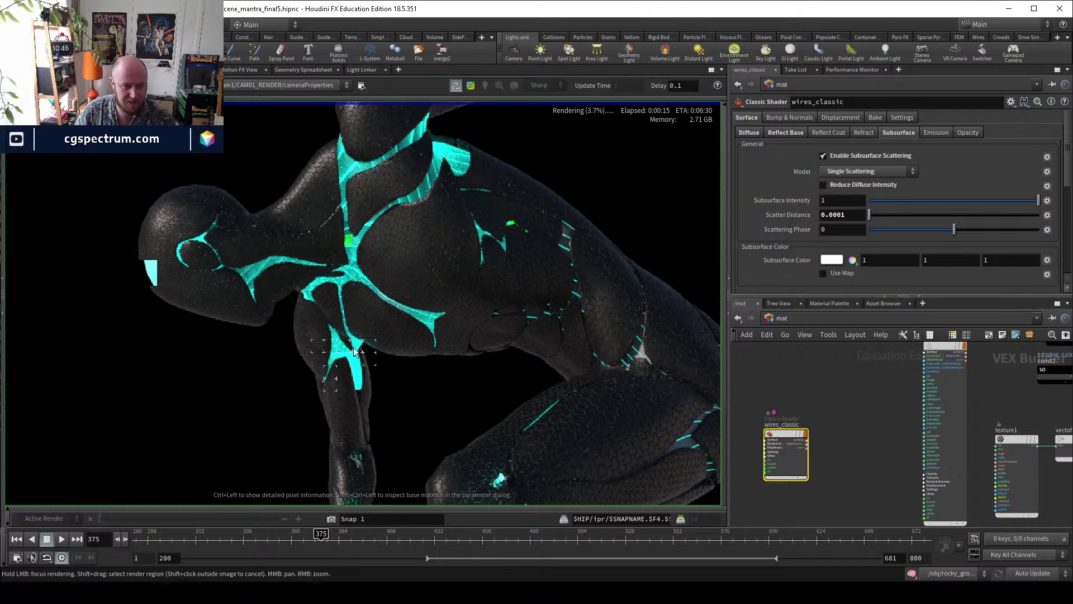
{"action": "scroll", "coordinate": [438, 352], "scroll_direction": "down", "scroll_amount": 1}
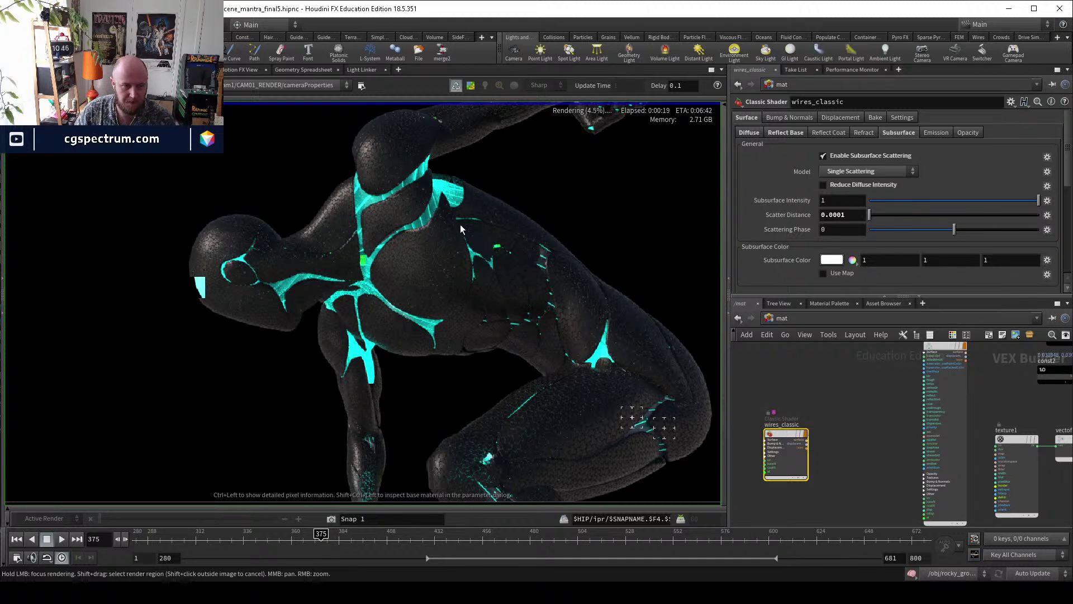
Go back to the object network and set body_light_glow's exposure to 0 and intensity to 5.
{"action": "left_click", "coordinate": [782, 318]}
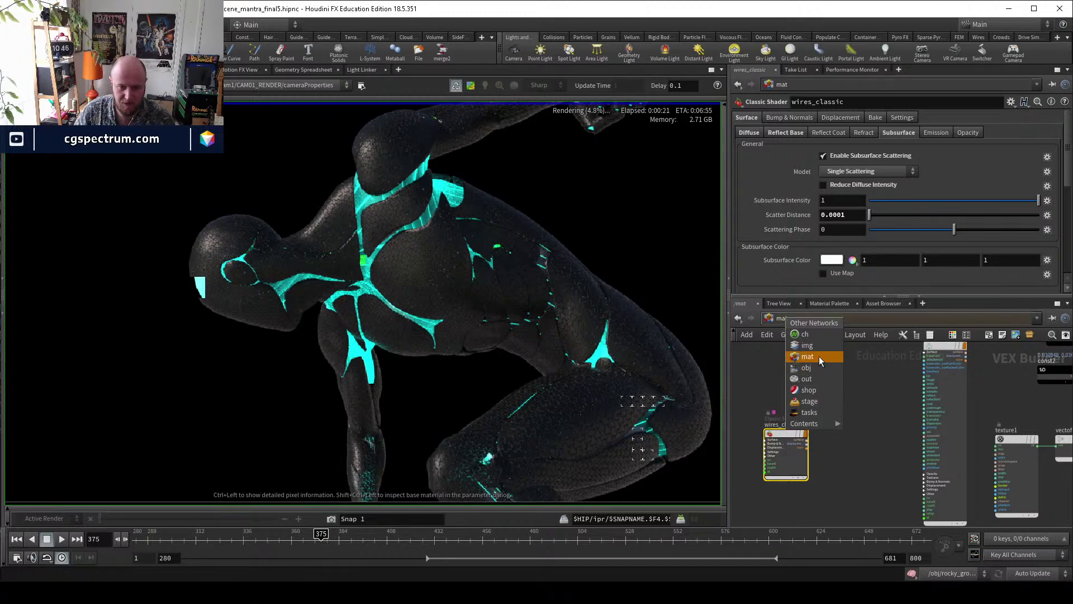
{"action": "left_click", "coordinate": [806, 367]}
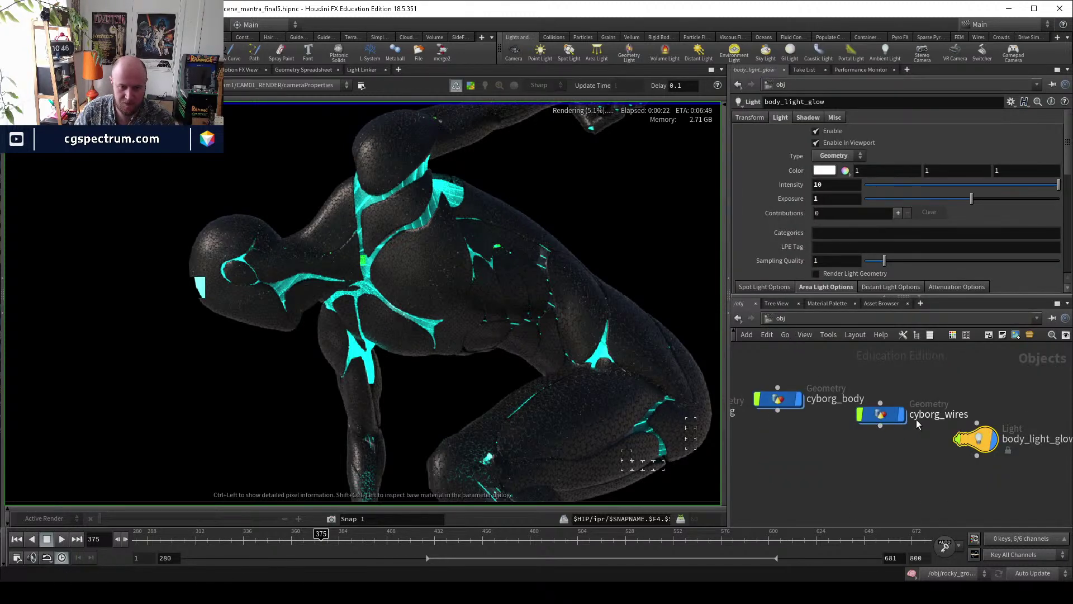
{"action": "left_click", "coordinate": [838, 199]}
{"action": "type", "text": "0"}
{"action": "key", "text": "Return"}
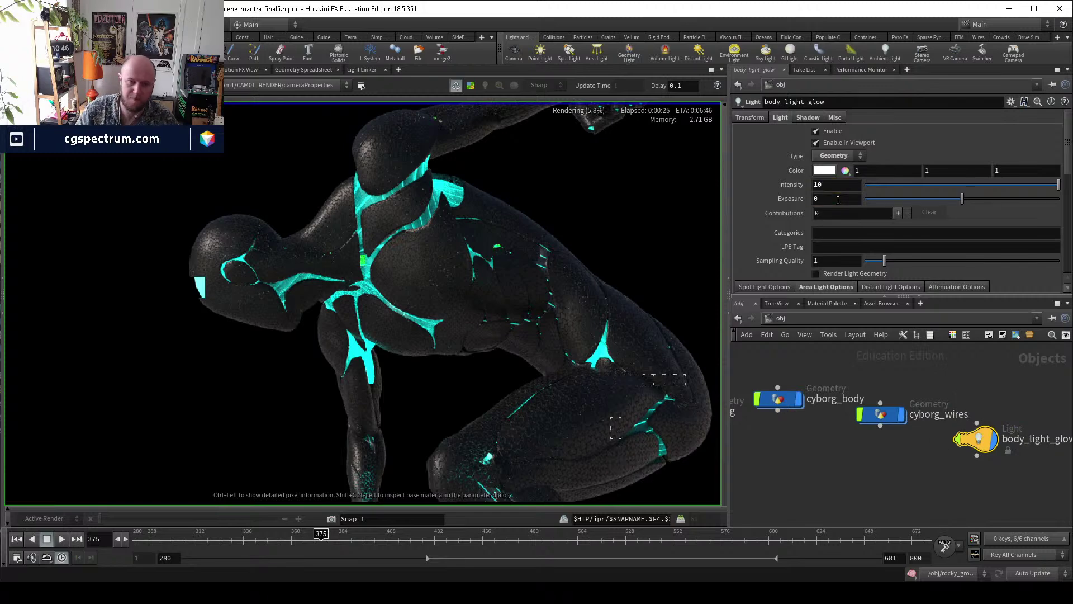
{"action": "left_click", "coordinate": [833, 185]}
{"action": "type", "text": "5"}
{"action": "key", "text": "Return"}
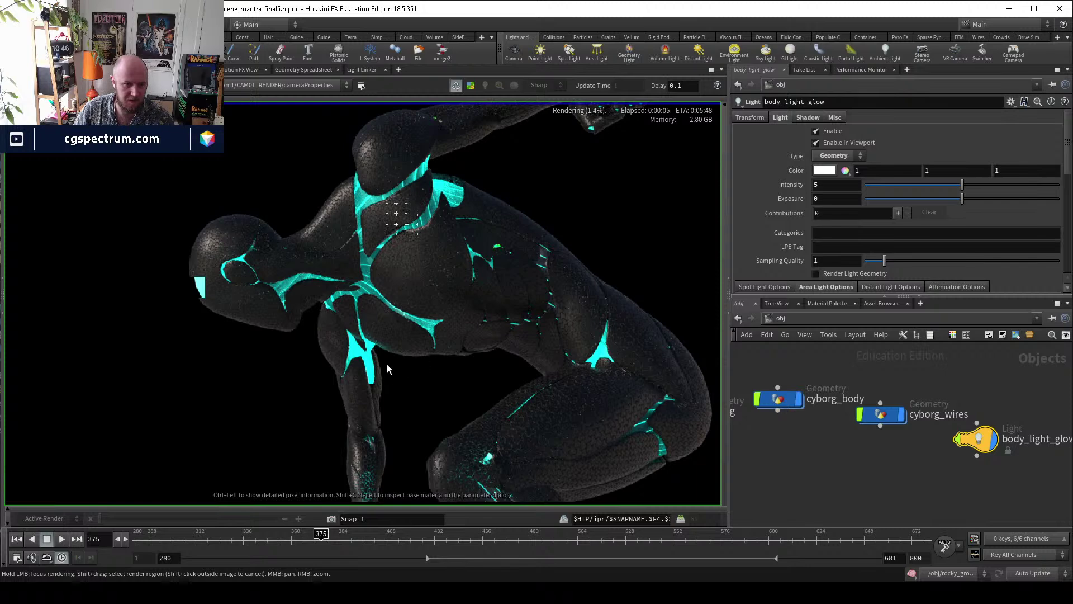
Examine the glowing wires on the arm, torso and hip in the updated render.
{"action": "scroll", "coordinate": [362, 361], "scroll_direction": "up", "scroll_amount": 3}
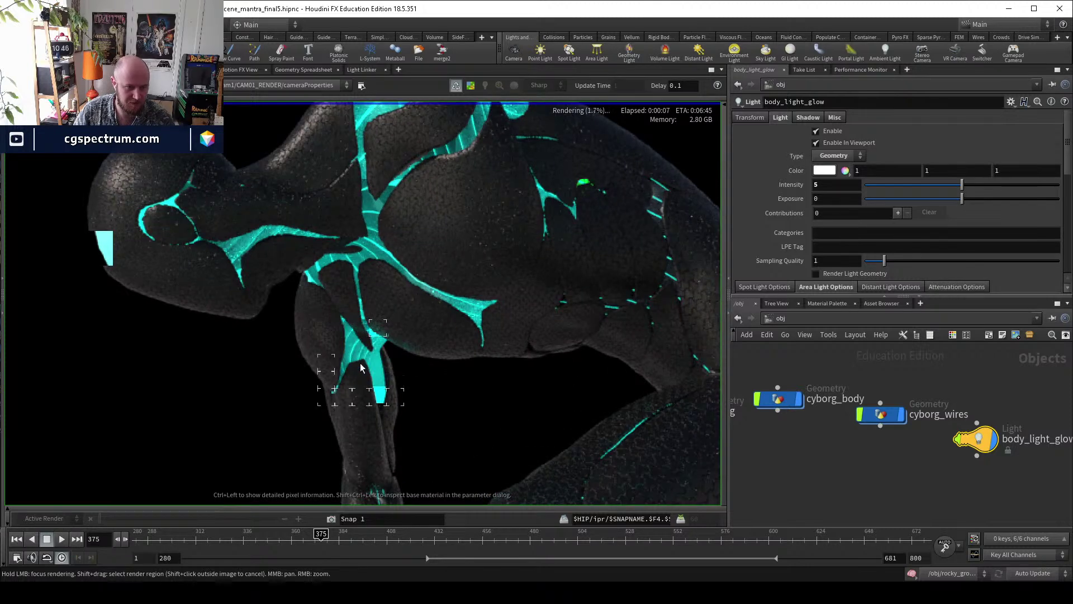
{"action": "scroll", "coordinate": [379, 386], "scroll_direction": "up", "scroll_amount": 1}
{"action": "scroll", "coordinate": [542, 357], "scroll_direction": "down", "scroll_amount": 4}
{"action": "scroll", "coordinate": [497, 335], "scroll_direction": "up", "scroll_amount": 3}
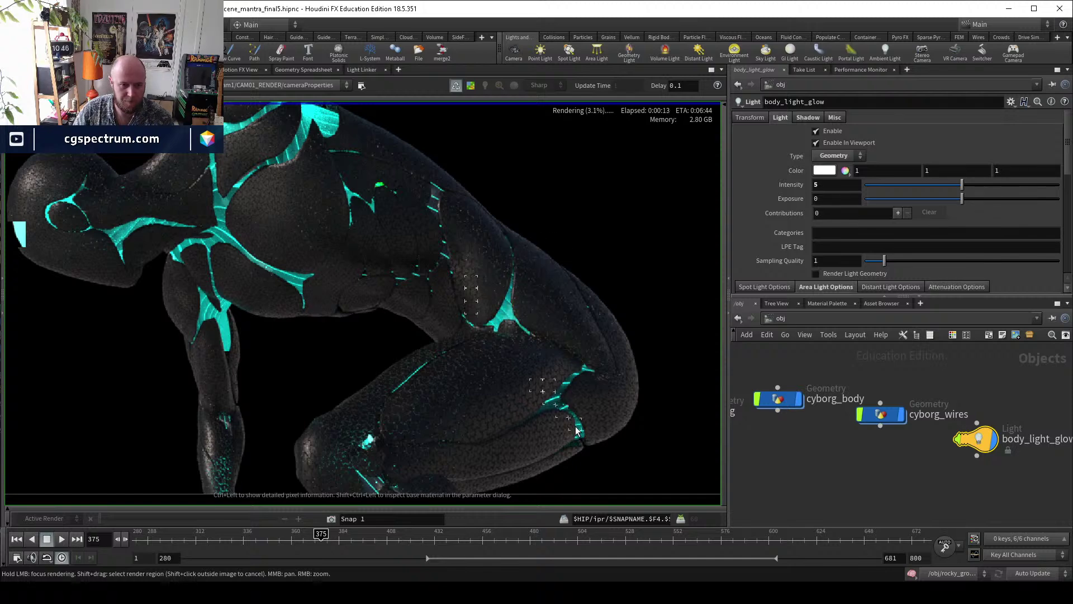
{"action": "scroll", "coordinate": [568, 435], "scroll_direction": "down", "scroll_amount": 3}
{"action": "scroll", "coordinate": [481, 330], "scroll_direction": "down", "scroll_amount": 1}
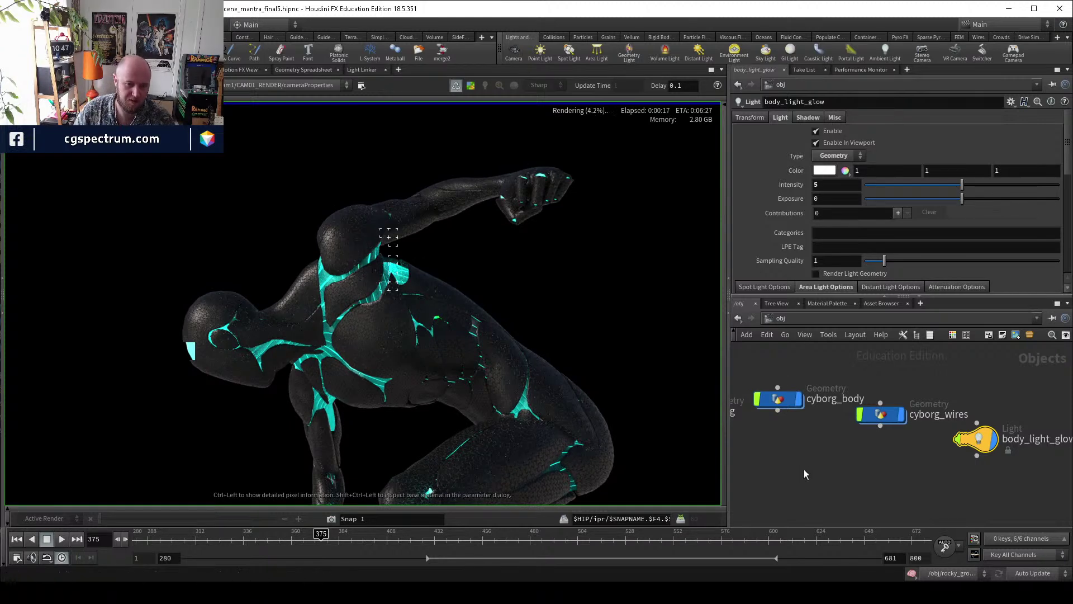
Locate the scene lights in the object network and open the light color and intensity settings of skylight1.
{"action": "scroll", "coordinate": [800, 464], "scroll_direction": "down", "scroll_amount": 6}
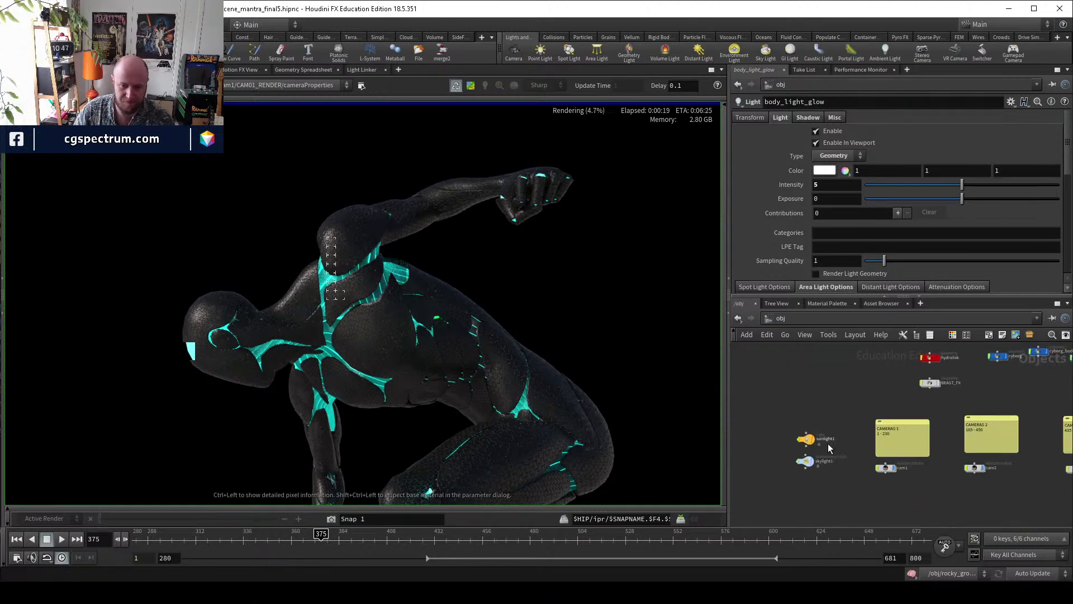
{"action": "scroll", "coordinate": [817, 467], "scroll_direction": "up", "scroll_amount": 5}
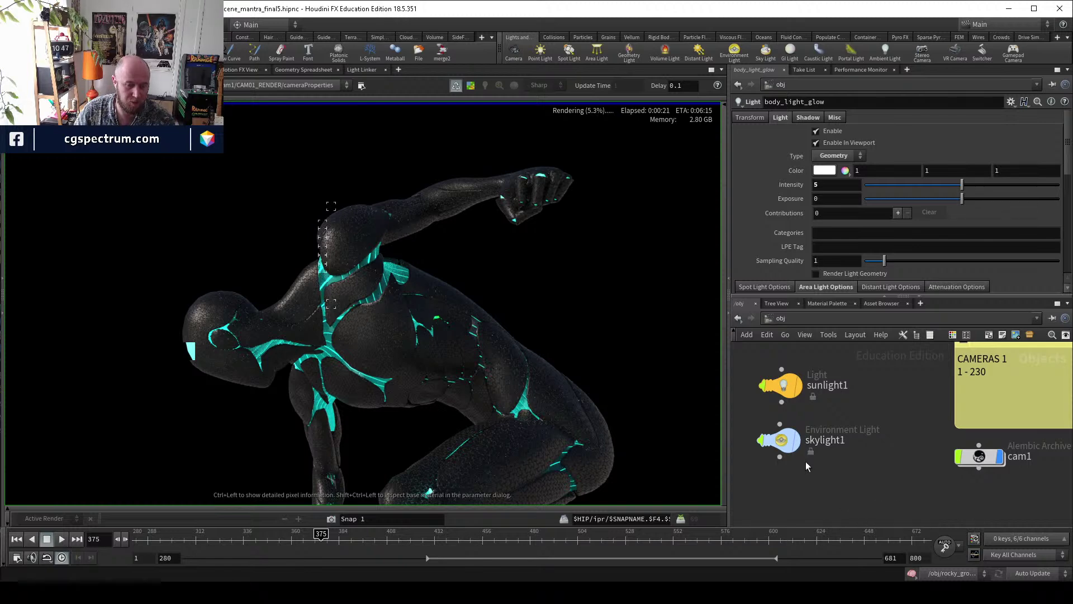
{"action": "left_click", "coordinate": [778, 440]}
{"action": "scroll", "coordinate": [757, 133], "scroll_direction": "up", "scroll_amount": 8}
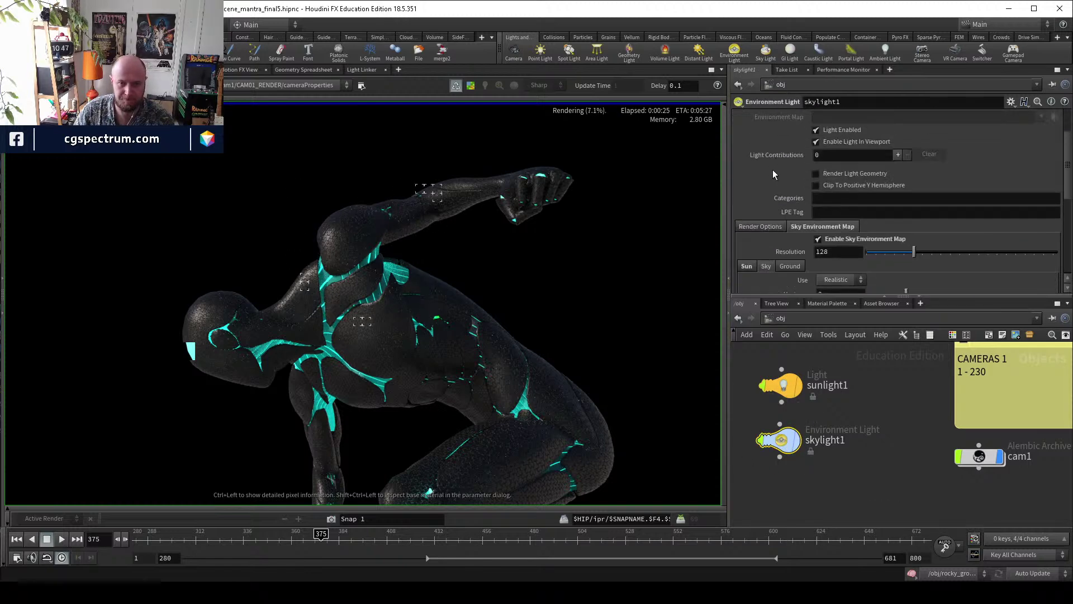
{"action": "scroll", "coordinate": [781, 187], "scroll_direction": "up", "scroll_amount": 2}
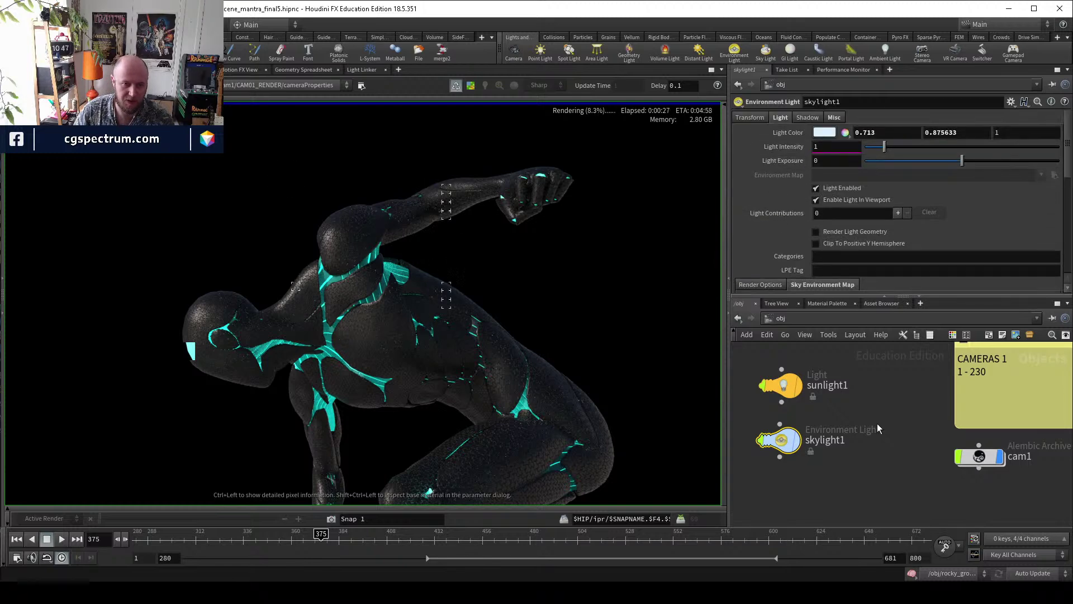
Move skylight1 aside and add an Environment Light below sunlight1 in the object network.
{"action": "middle_click_drag", "start_coordinate": [878, 424], "coordinate": [939, 428]}
{"action": "left_click_drag", "start_coordinate": [852, 445], "coordinate": [763, 433]}
{"action": "key", "text": "Tab"}
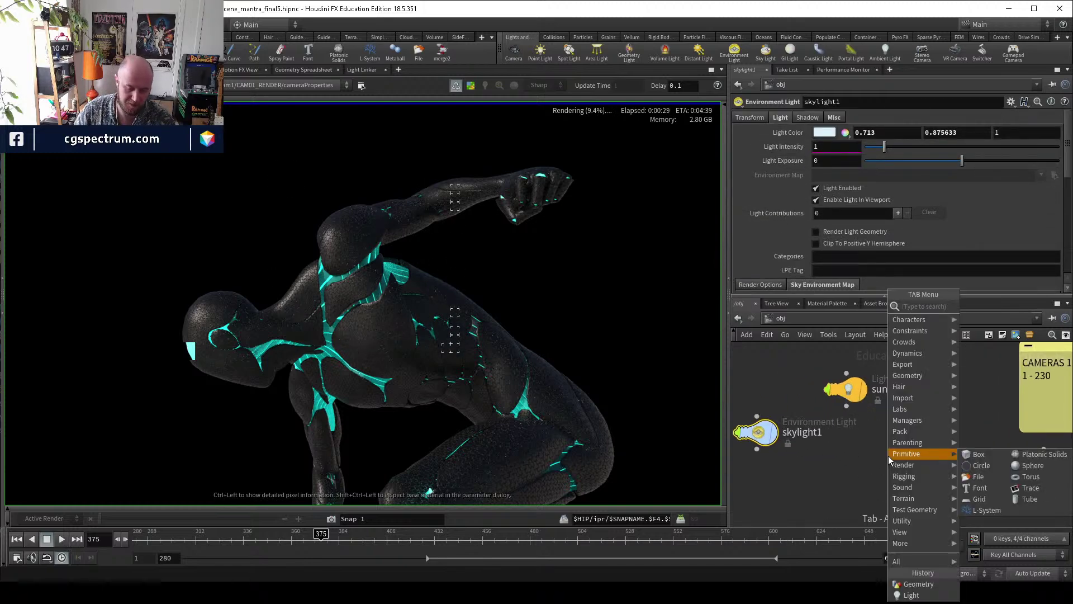
{"action": "type", "text": "envi"}
{"action": "key", "text": "Return"}
{"action": "left_click", "coordinate": [868, 455]}
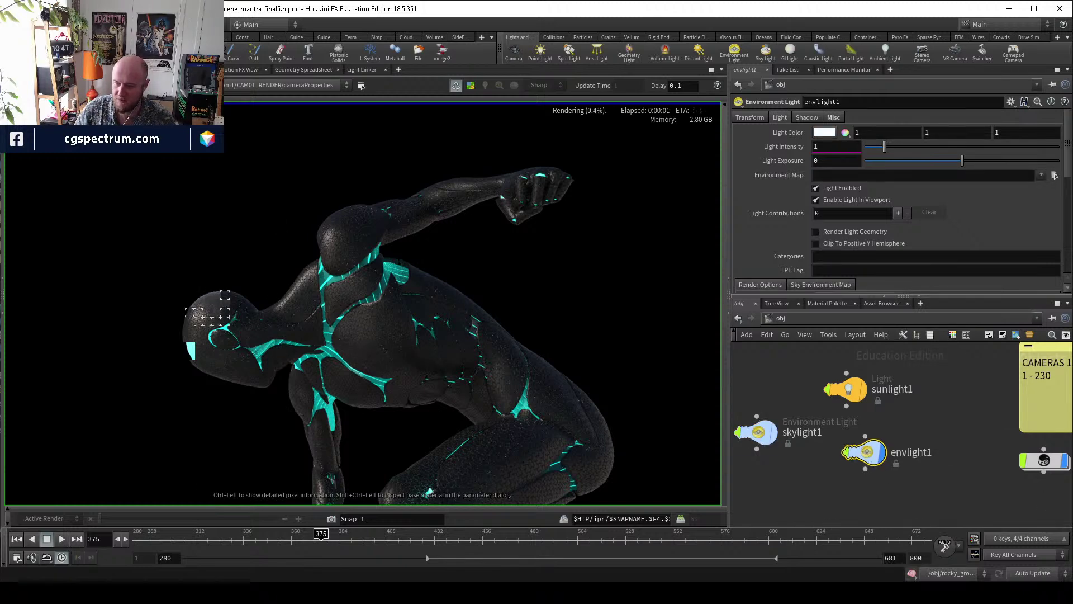
Switch to the browser and look through the HDRI Haven library for a suitable environment map.
{"action": "key", "text": "alt+Tab"}
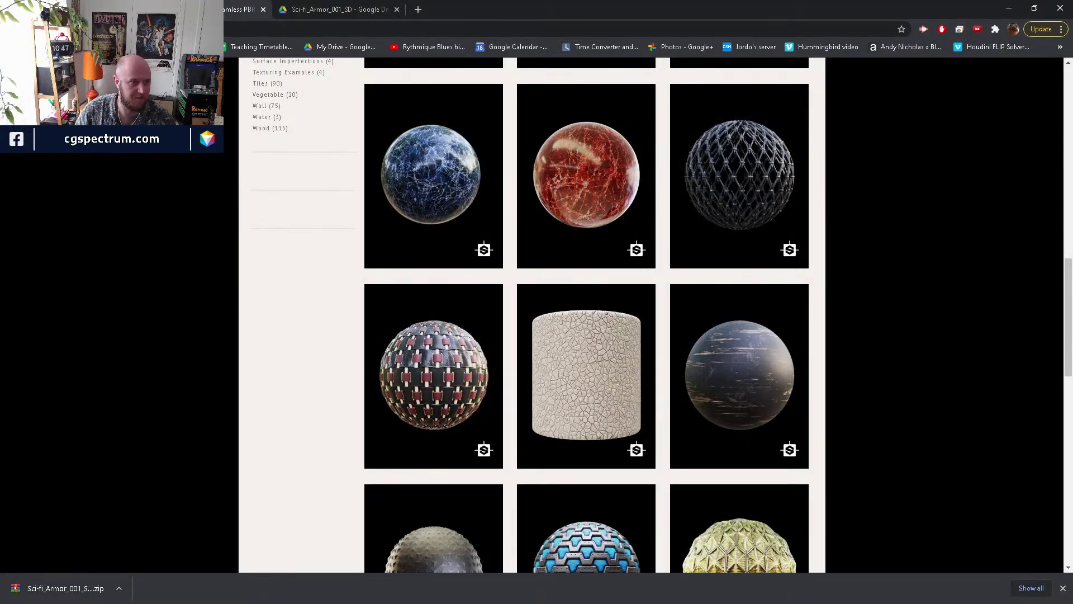
{"action": "left_click", "coordinate": [78, 8]}
{"action": "scroll", "coordinate": [371, 299], "scroll_direction": "down", "scroll_amount": 1}
{"action": "scroll", "coordinate": [371, 298], "scroll_direction": "down", "scroll_amount": 8}
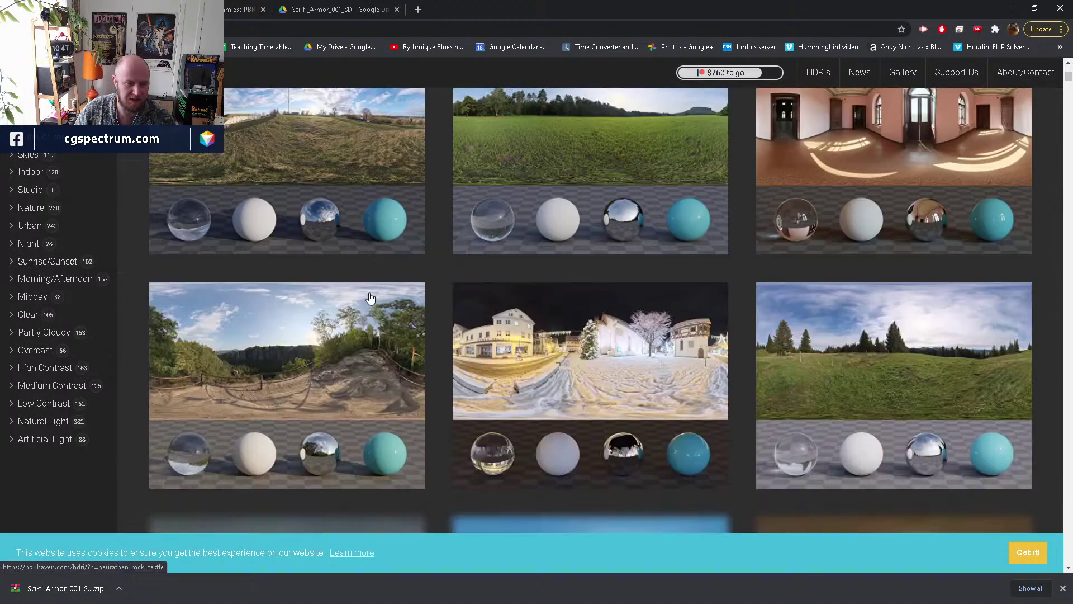
{"action": "scroll", "coordinate": [369, 298], "scroll_direction": "down", "scroll_amount": 2}
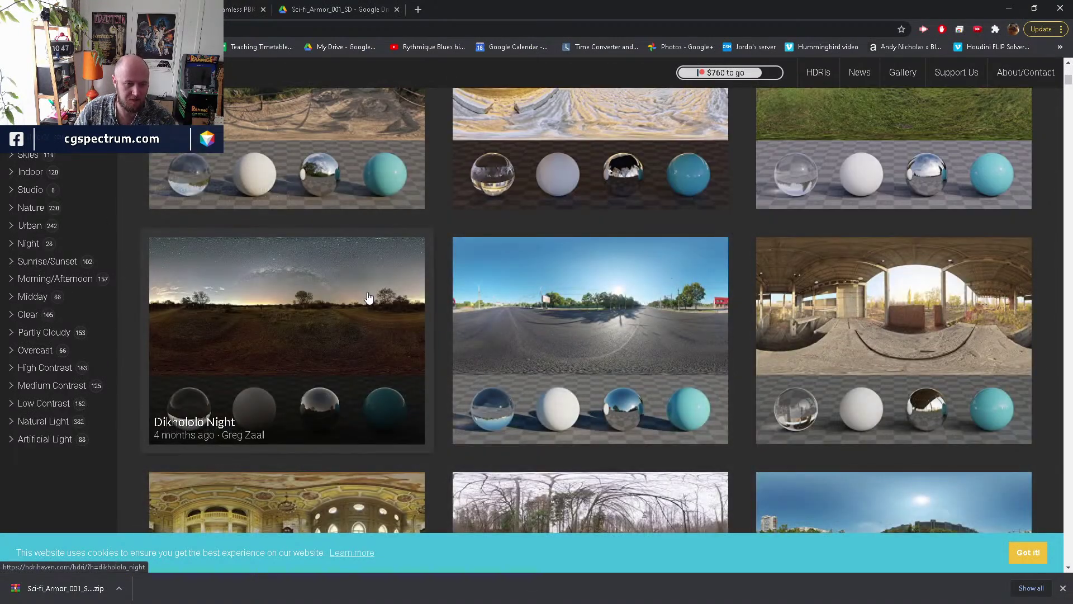
{"action": "scroll", "coordinate": [369, 298], "scroll_direction": "down", "scroll_amount": 9}
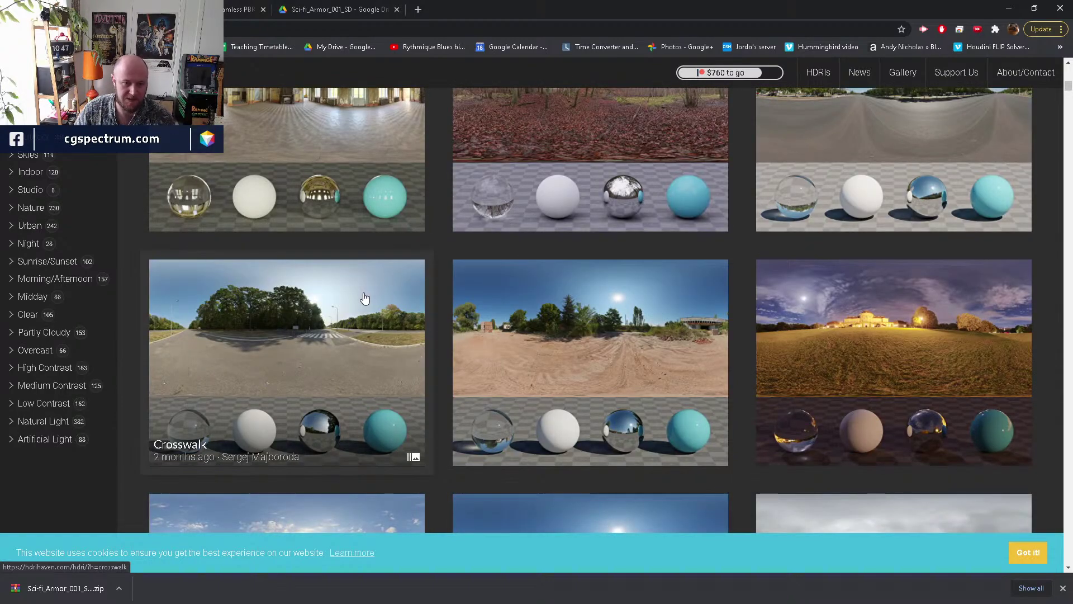
Return to Houdini's scene view and inspect the mountain and rock terrain with shaded display.
{"action": "left_click", "coordinate": [1009, 9]}
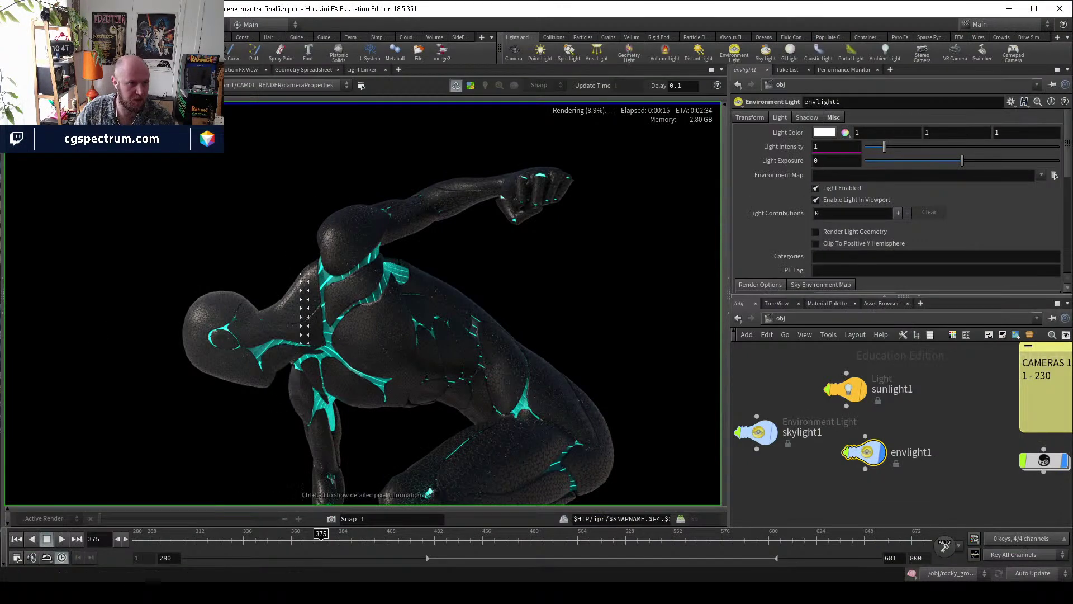
{"action": "left_click", "coordinate": [25, 69]}
{"action": "right_click_drag", "start_coordinate": [444, 295], "coordinate": [361, 408]}
{"action": "left_click_drag", "start_coordinate": [362, 407], "coordinate": [372, 336]}
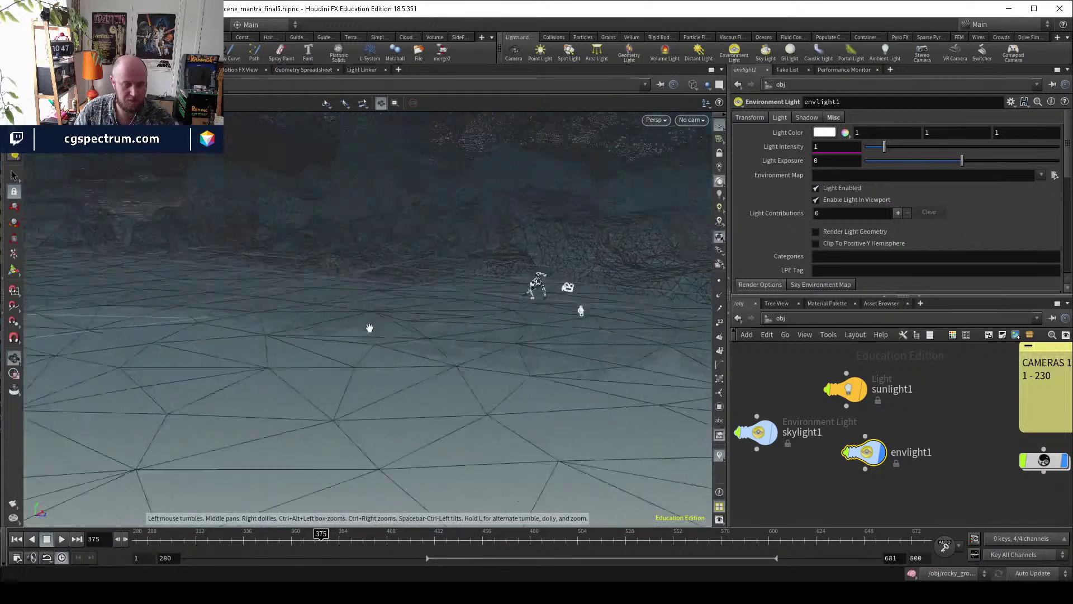
{"action": "right_click_drag", "start_coordinate": [371, 335], "coordinate": [311, 487]}
{"action": "right_click_drag", "start_coordinate": [385, 380], "coordinate": [335, 481]}
{"action": "mouse_move", "coordinate": [431, 361]}
{"action": "left_mouse_down"}
{"action": "mouse_move", "coordinate": [350, 357]}
{"action": "mouse_move", "coordinate": [427, 359]}
{"action": "left_mouse_up"}
{"action": "right_click_drag", "start_coordinate": [426, 359], "coordinate": [401, 437]}
{"action": "mouse_move", "coordinate": [402, 438]}
{"action": "left_mouse_down"}
{"action": "mouse_move", "coordinate": [479, 426]}
{"action": "mouse_move", "coordinate": [450, 415]}
{"action": "left_mouse_up"}
{"action": "key", "text": "w"}
{"action": "right_click_drag", "start_coordinate": [450, 415], "coordinate": [464, 263]}
{"action": "left_click_drag", "start_coordinate": [464, 262], "coordinate": [459, 332]}
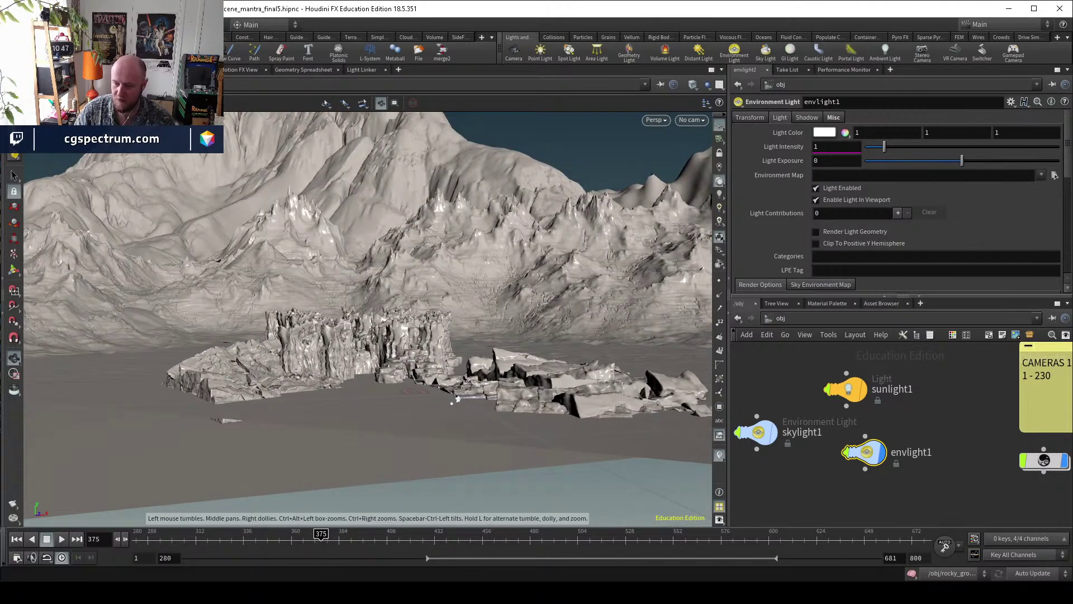
Go back to the HDRI library in the browser and choose the Sunrise/Sunset category.
{"action": "key", "text": "alt+Tab"}
{"action": "scroll", "coordinate": [799, 341], "scroll_direction": "down", "scroll_amount": 4}
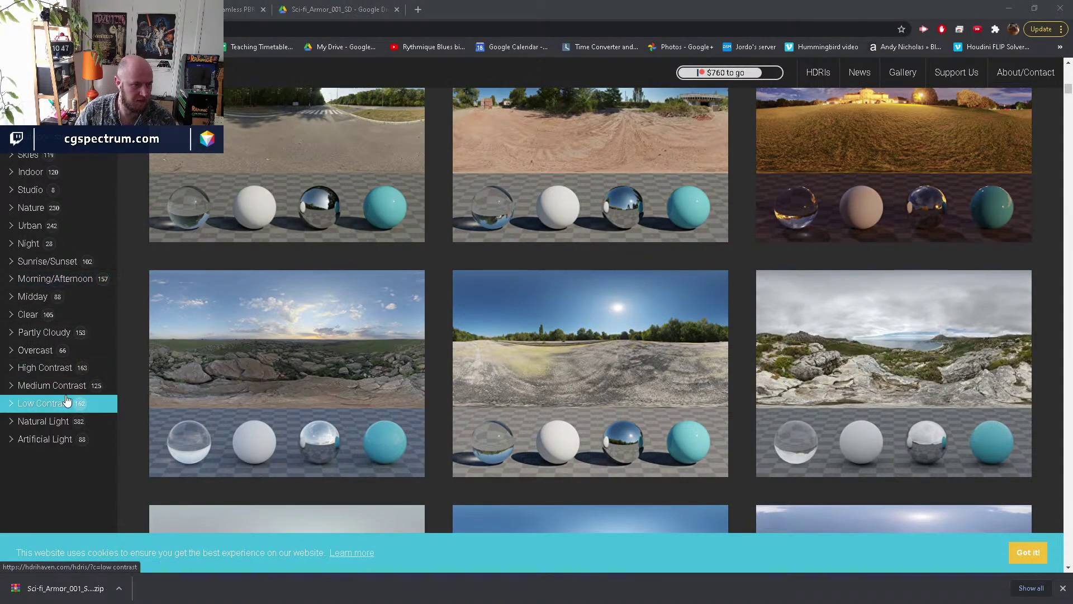
{"action": "scroll", "coordinate": [77, 404], "scroll_direction": "up", "scroll_amount": 7}
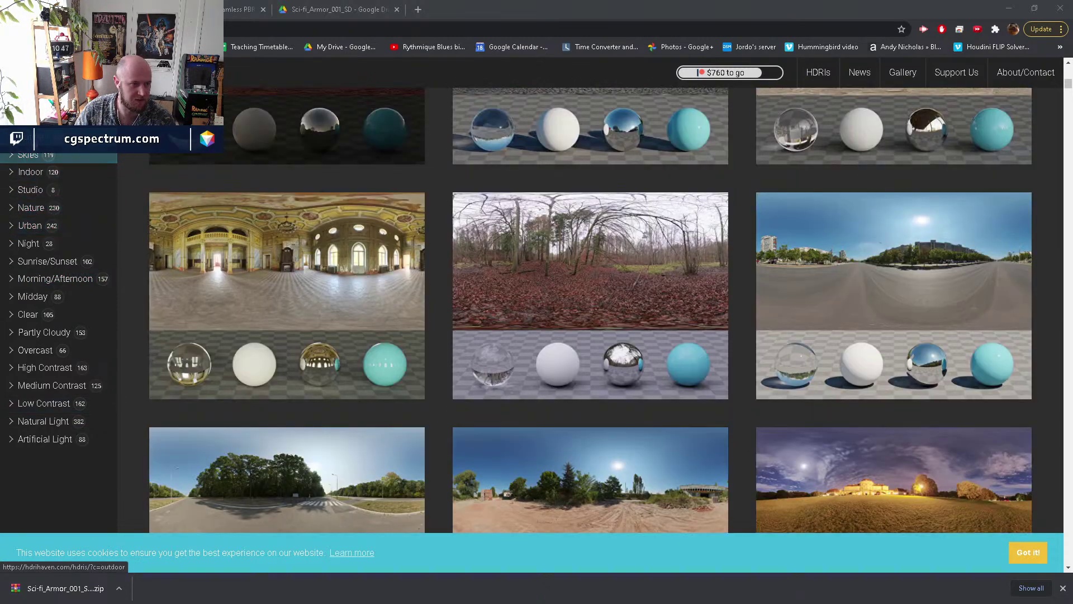
{"action": "left_click", "coordinate": [66, 258]}
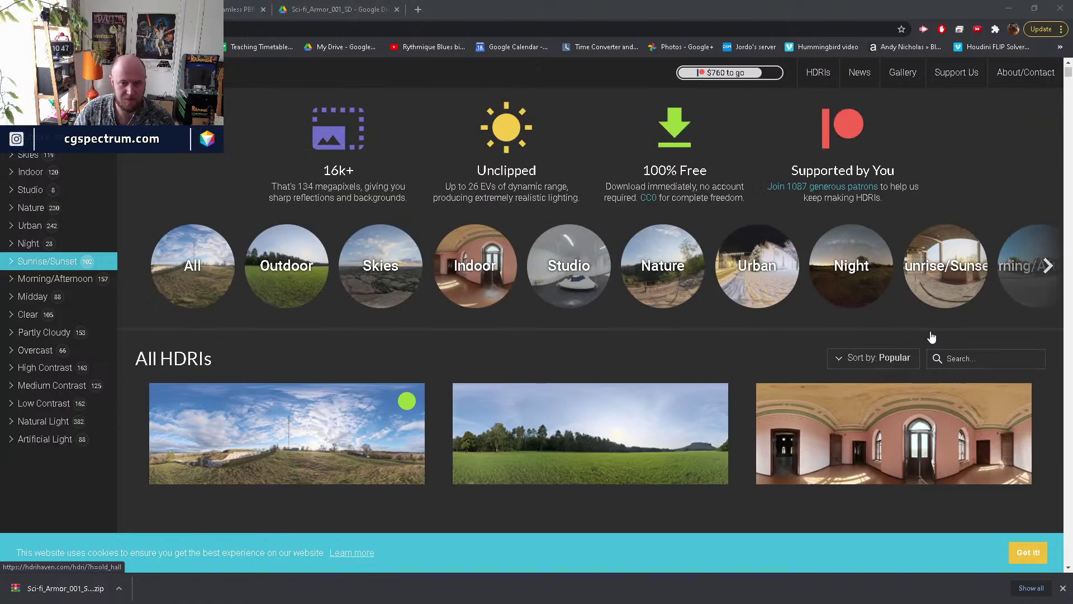
Search the HDRI library for "mountains", backing out of the street HDRI opened by mistake.
{"action": "left_click", "coordinate": [993, 360]}
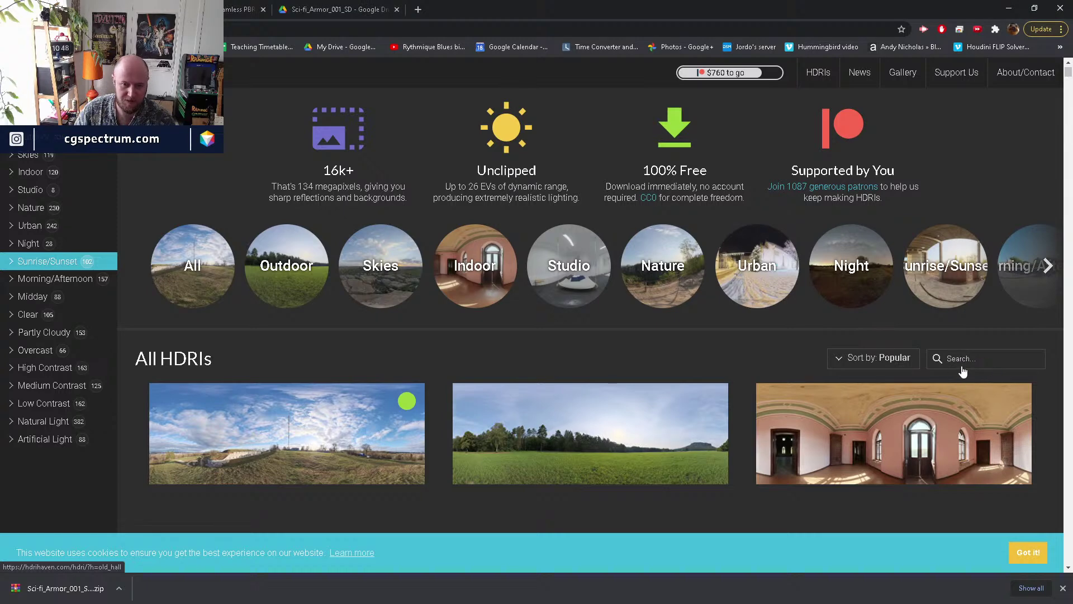
{"action": "left_click", "coordinate": [960, 361]}
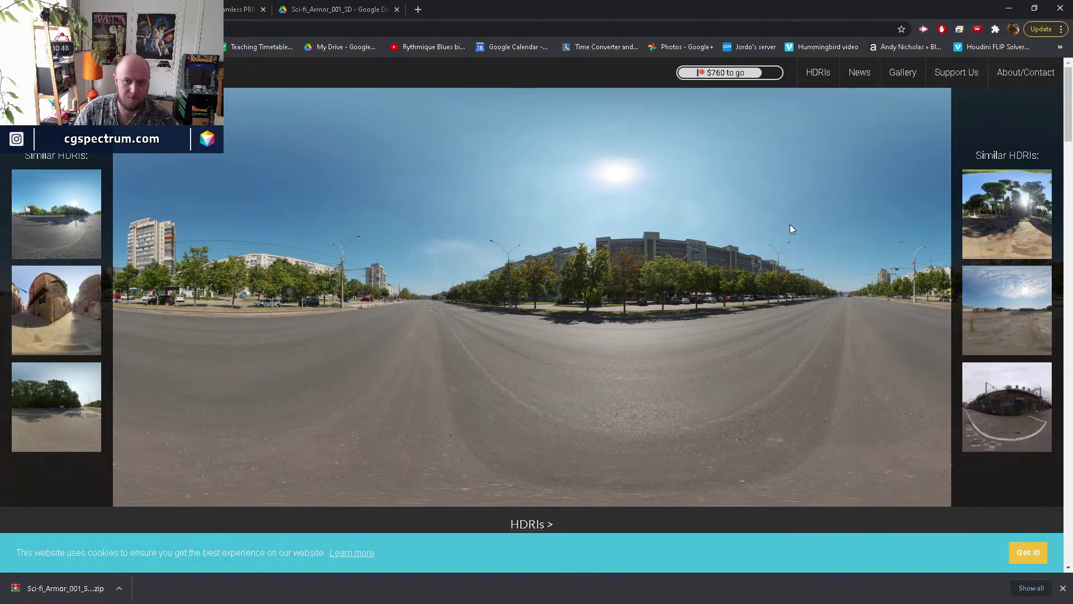
{"action": "key", "text": "alt+Left"}
{"action": "left_click", "coordinate": [966, 359]}
{"action": "type", "text": "m"}
{"action": "key", "text": "Return"}
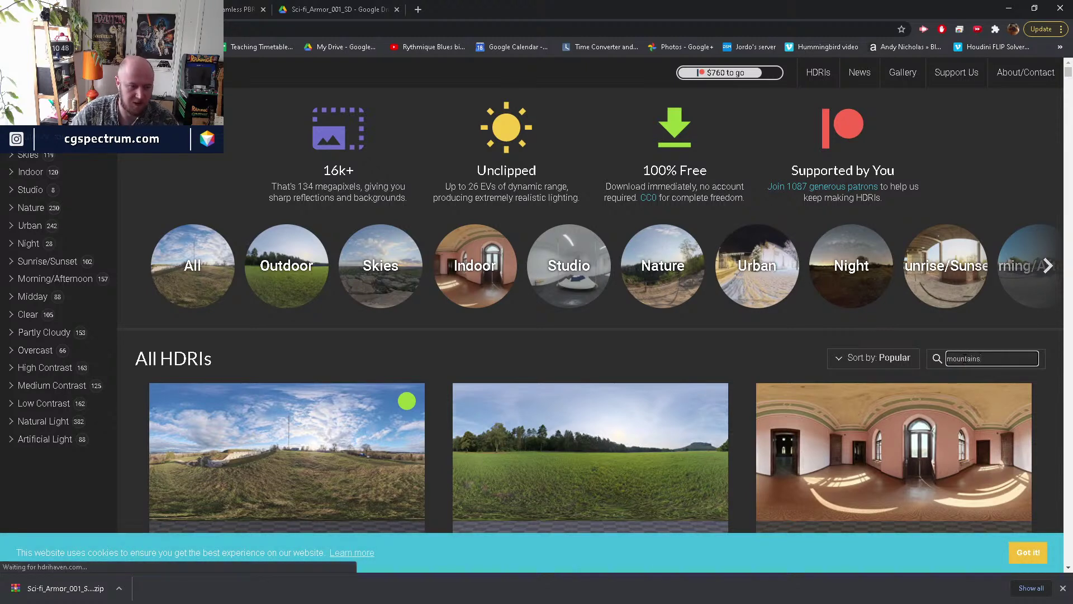
Interrupt the running render in Houdini and switch back to the browser.
{"action": "key", "text": "alt+Tab"}
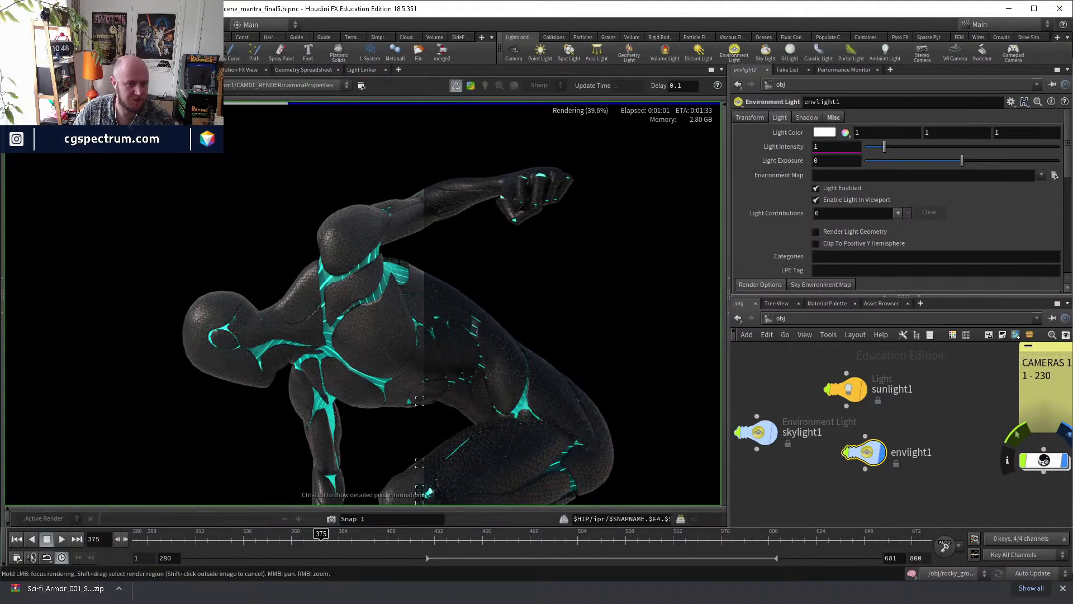
{"action": "key", "text": "Escape"}
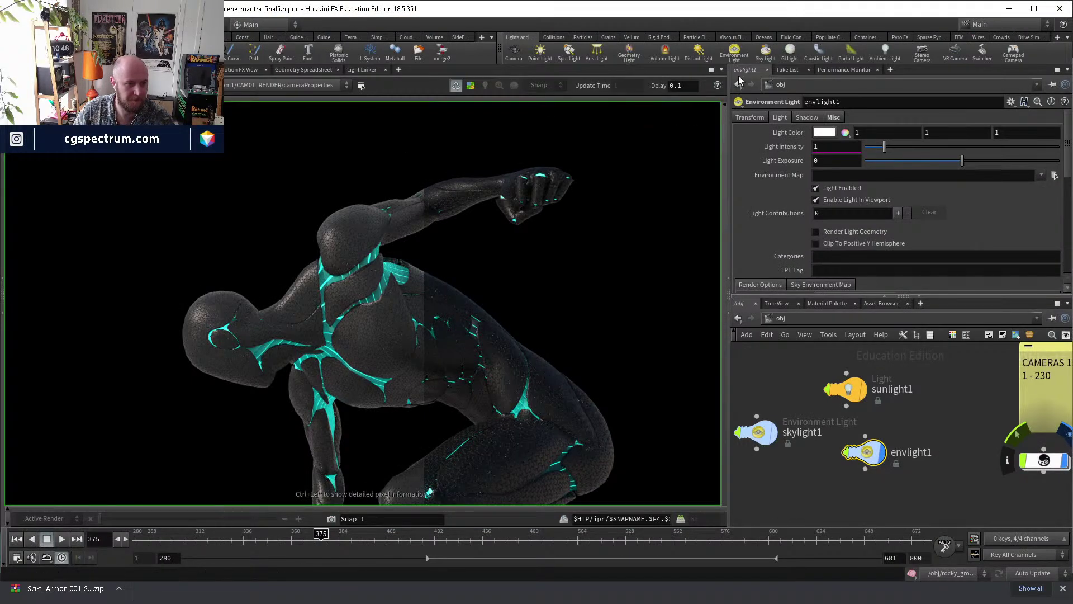
{"action": "left_click", "coordinate": [1006, 13]}
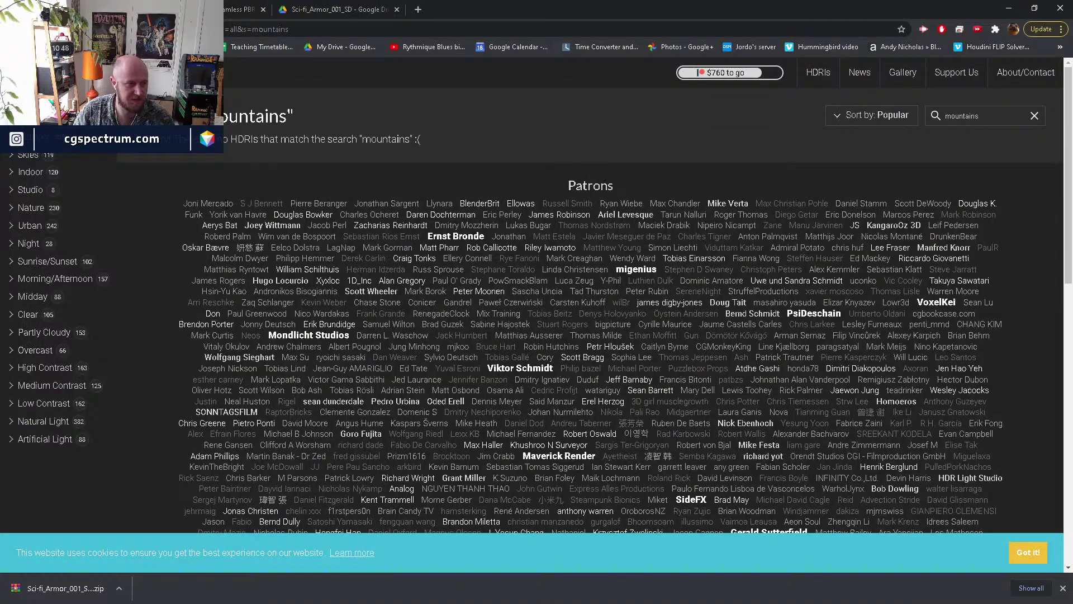
Search the HDRI library for "desert" and open the Goegap HDRI's page.
{"action": "double_click", "coordinate": [962, 116]}
{"action": "type", "text": "desert"}
{"action": "key", "text": "Return"}
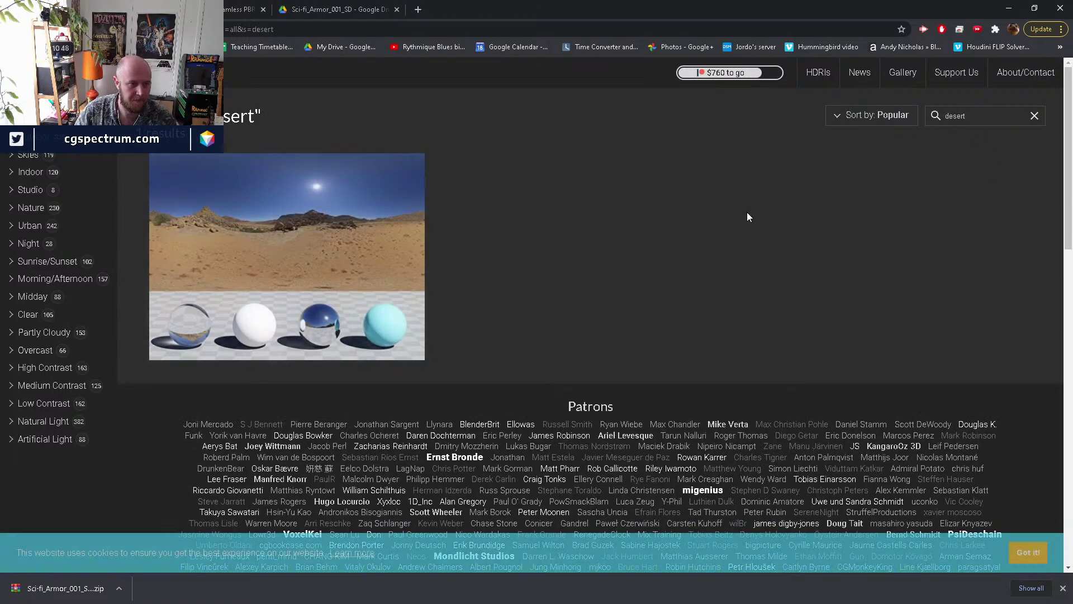
{"action": "left_click", "coordinate": [383, 246]}
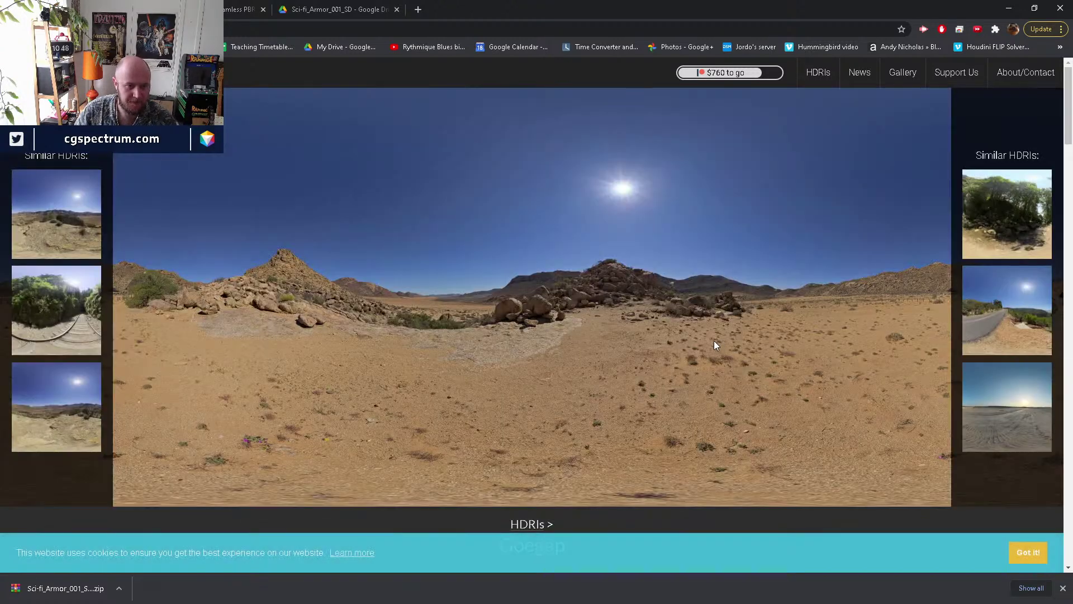
Examine Goegap's panorama, preview spheres, available download resolutions and lighting information.
{"action": "scroll", "coordinate": [511, 350], "scroll_direction": "down", "scroll_amount": 5}
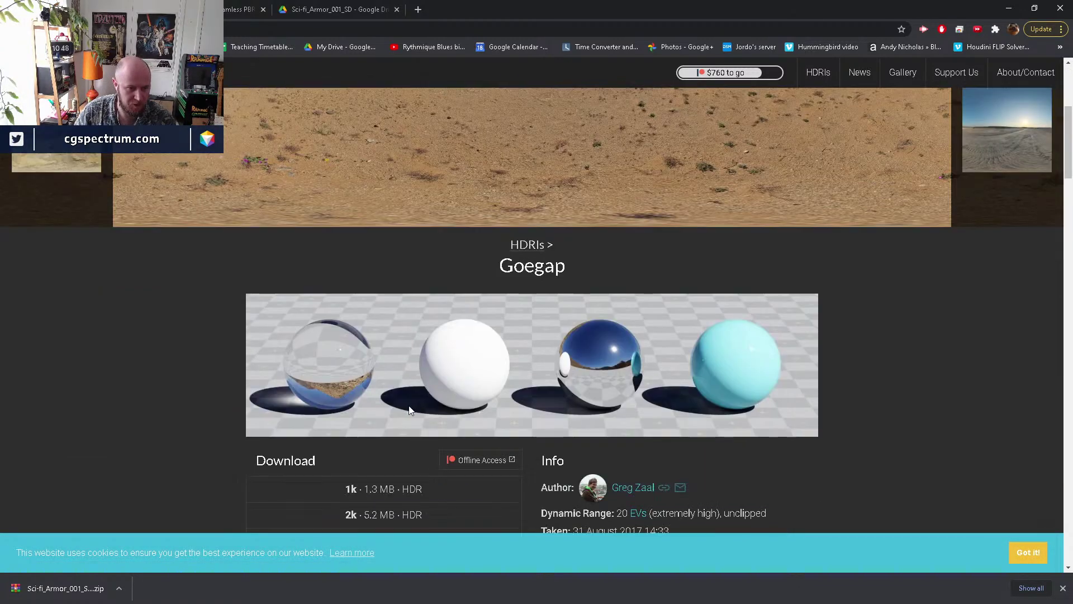
{"action": "scroll", "coordinate": [449, 430], "scroll_direction": "up", "scroll_amount": 5}
{"action": "scroll", "coordinate": [451, 445], "scroll_direction": "down", "scroll_amount": 5}
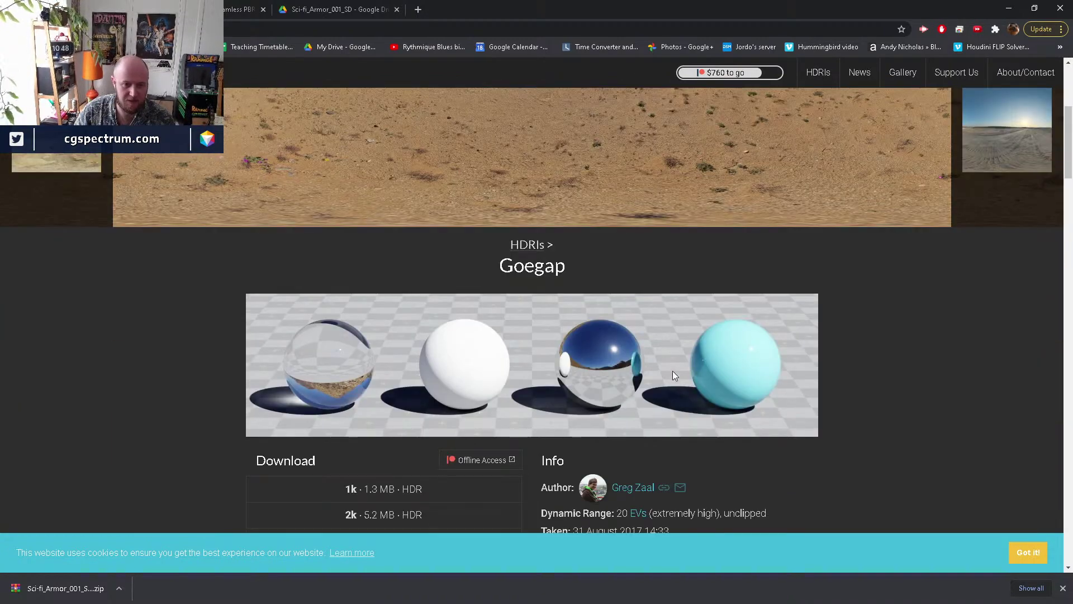
{"action": "scroll", "coordinate": [727, 399], "scroll_direction": "down", "scroll_amount": 4}
{"action": "scroll", "coordinate": [783, 398], "scroll_direction": "up", "scroll_amount": 9}
{"action": "scroll", "coordinate": [769, 401], "scroll_direction": "down", "scroll_amount": 4}
{"action": "scroll", "coordinate": [767, 400], "scroll_direction": "up", "scroll_amount": 4}
{"action": "scroll", "coordinate": [633, 179], "scroll_direction": "down", "scroll_amount": 6}
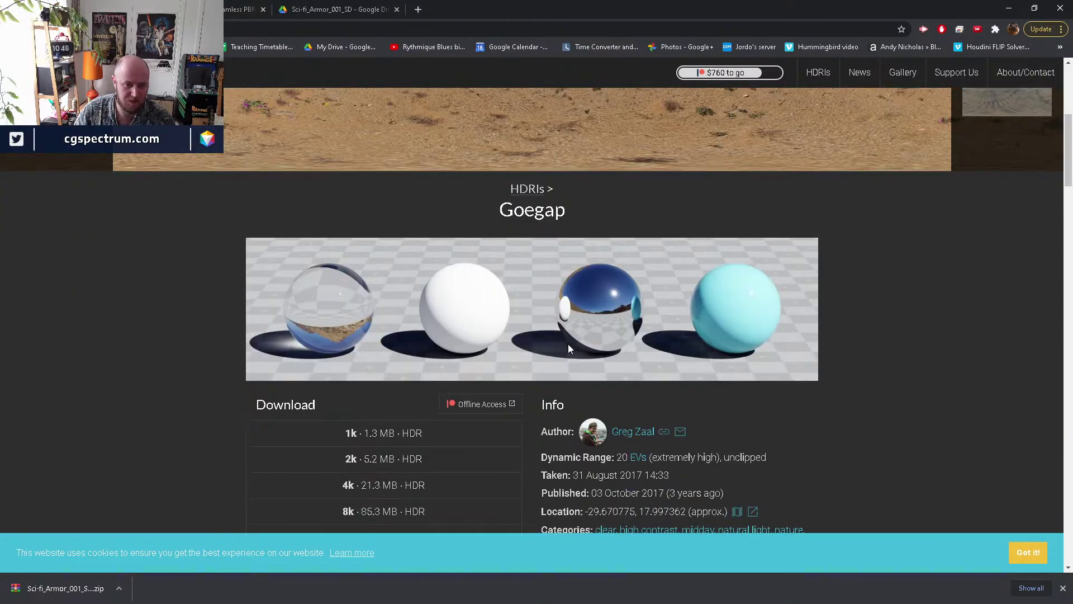
{"action": "scroll", "coordinate": [630, 304], "scroll_direction": "up", "scroll_amount": 1}
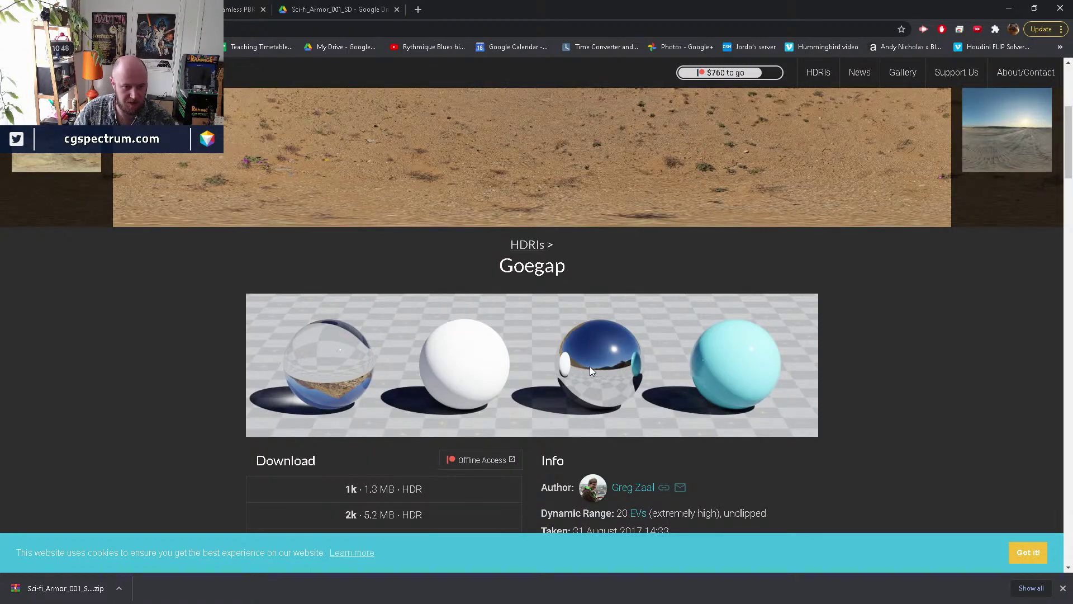
Download the Goegap HDRI as the 2k HDR file.
{"action": "scroll", "coordinate": [597, 352], "scroll_direction": "down", "scroll_amount": 3}
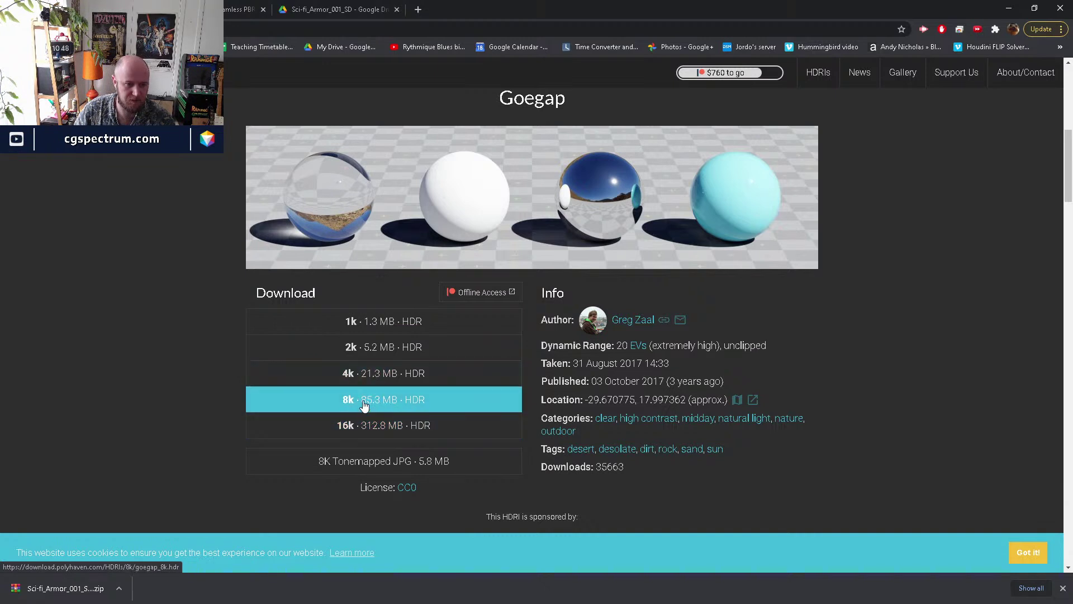
{"action": "left_click", "coordinate": [428, 401]}
{"action": "left_click", "coordinate": [360, 344]}
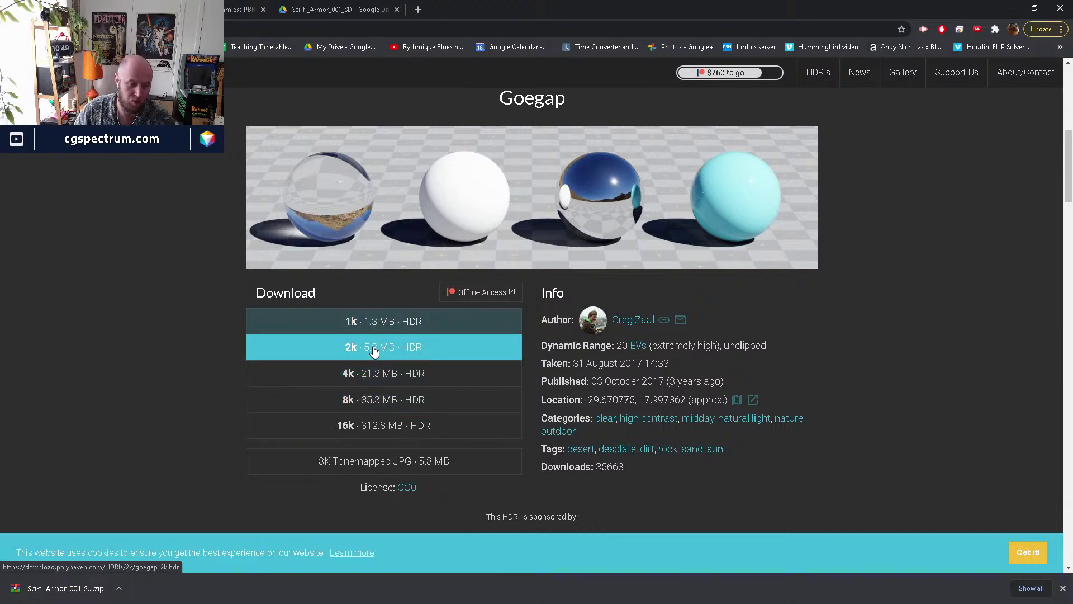
{"action": "left_click", "coordinate": [375, 349]}
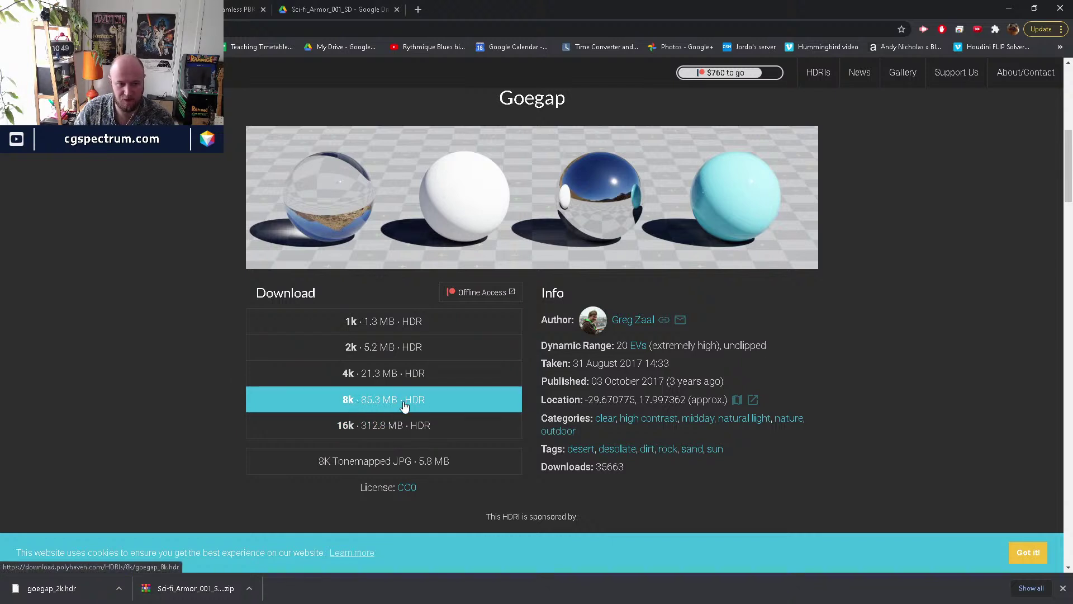
Switch back to Houdini and assign goegap_2k.hdr from the Downloads folder as envlight1's environment map.
{"action": "left_click", "coordinate": [1009, 9]}
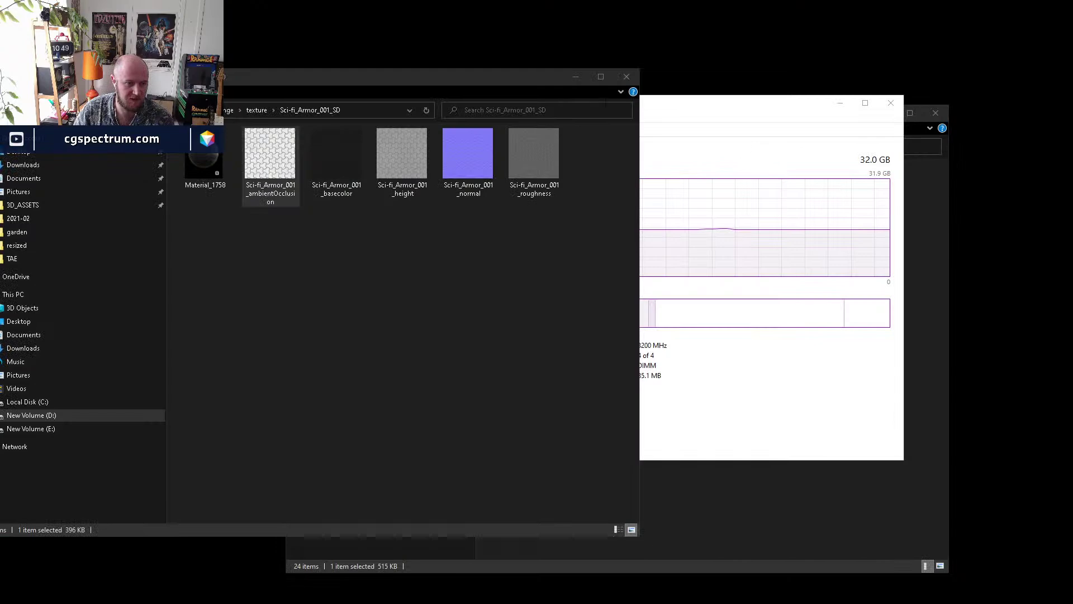
{"action": "key", "text": "alt+Tab"}
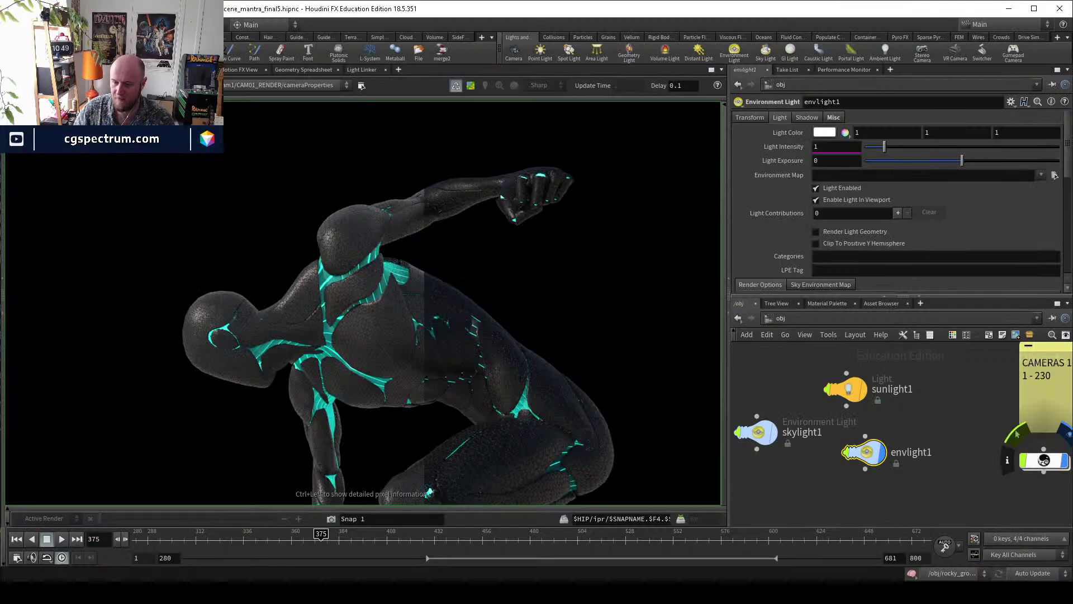
{"action": "middle_click_drag", "start_coordinate": [799, 424], "coordinate": [737, 414]}
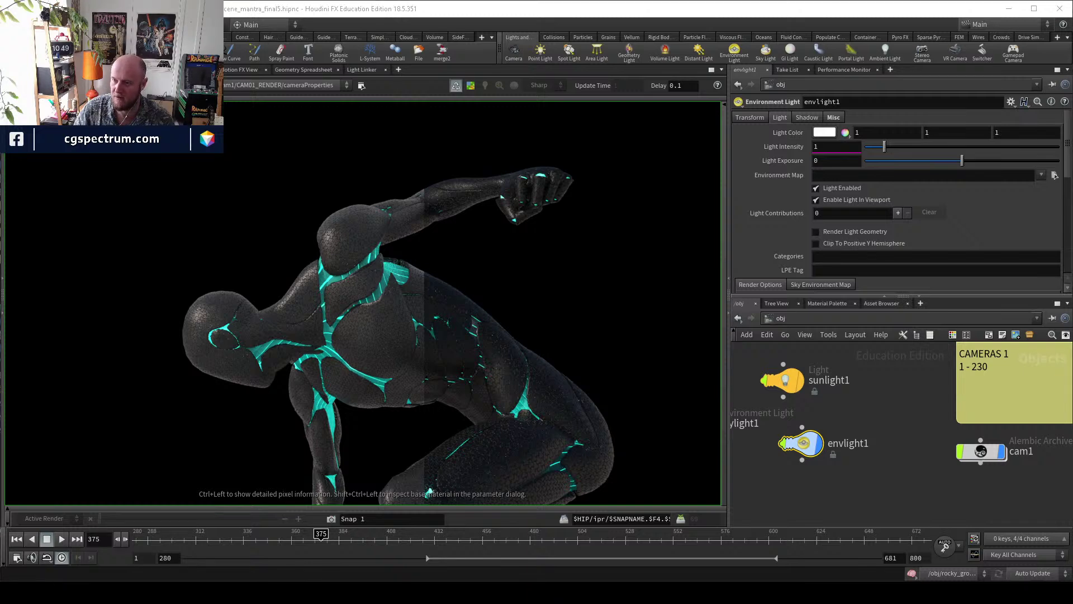
{"action": "left_click_drag", "start_coordinate": [951, 190], "coordinate": [873, 173]}
{"action": "left_click", "coordinate": [976, 175]}
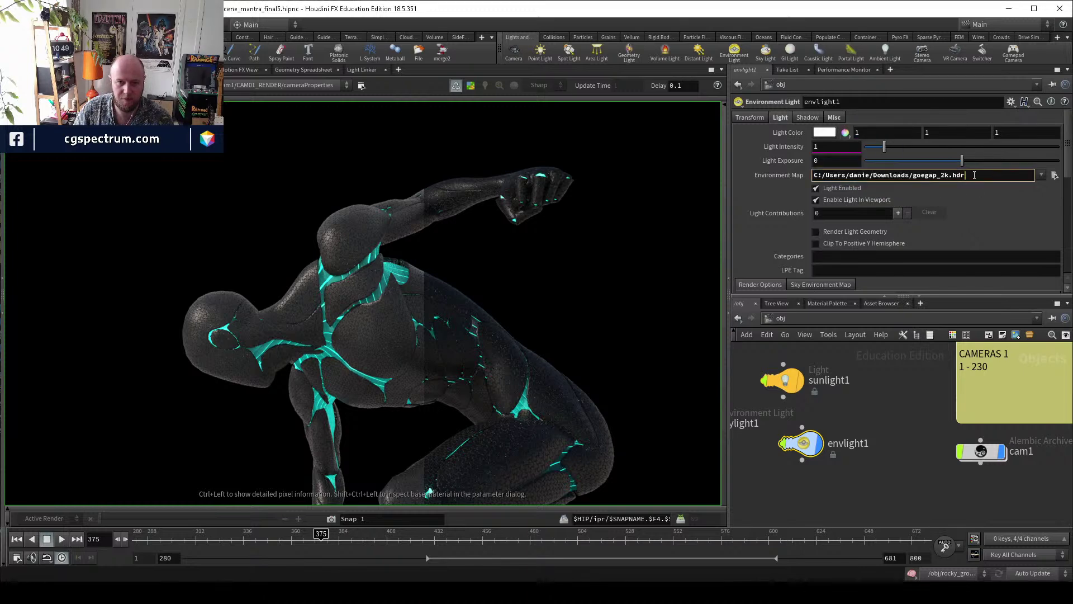
Disable the skylight1 environment light and reselect envlight1.
{"action": "middle_click_drag", "start_coordinate": [835, 358], "coordinate": [921, 365]}
{"action": "left_click", "coordinate": [761, 429]}
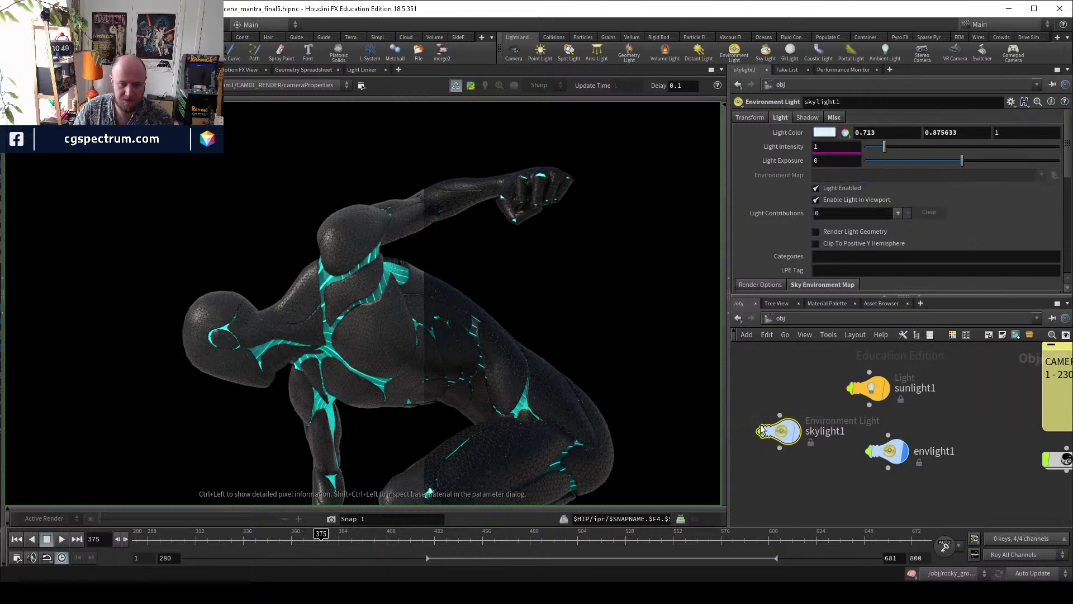
{"action": "left_click", "coordinate": [837, 188]}
{"action": "left_click", "coordinate": [888, 451]}
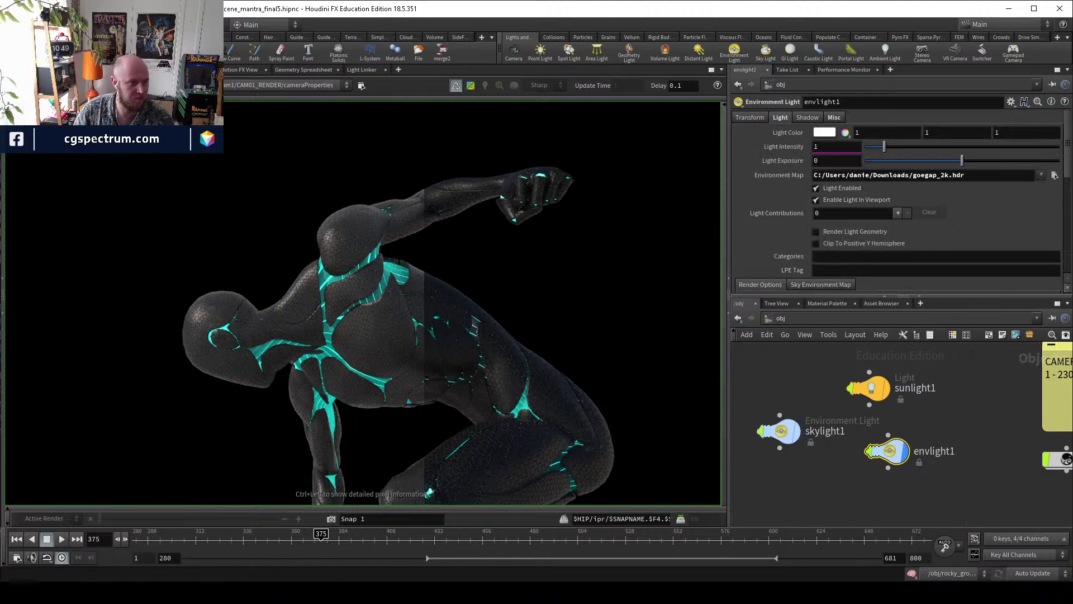
Bring the whole cyborg into frame in the render view to check the new environment lighting.
{"action": "scroll", "coordinate": [978, 464], "scroll_direction": "down", "scroll_amount": 3}
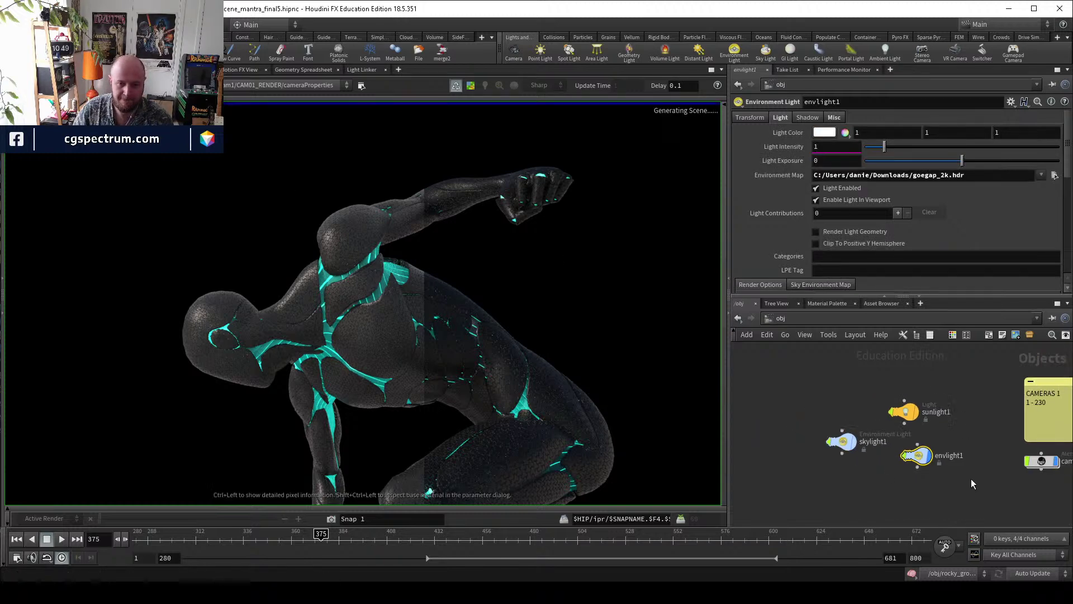
{"action": "scroll", "coordinate": [447, 375], "scroll_direction": "down", "scroll_amount": 3}
{"action": "middle_click_drag", "start_coordinate": [277, 295], "coordinate": [275, 276]}
{"action": "scroll", "coordinate": [281, 309], "scroll_direction": "up", "scroll_amount": 4}
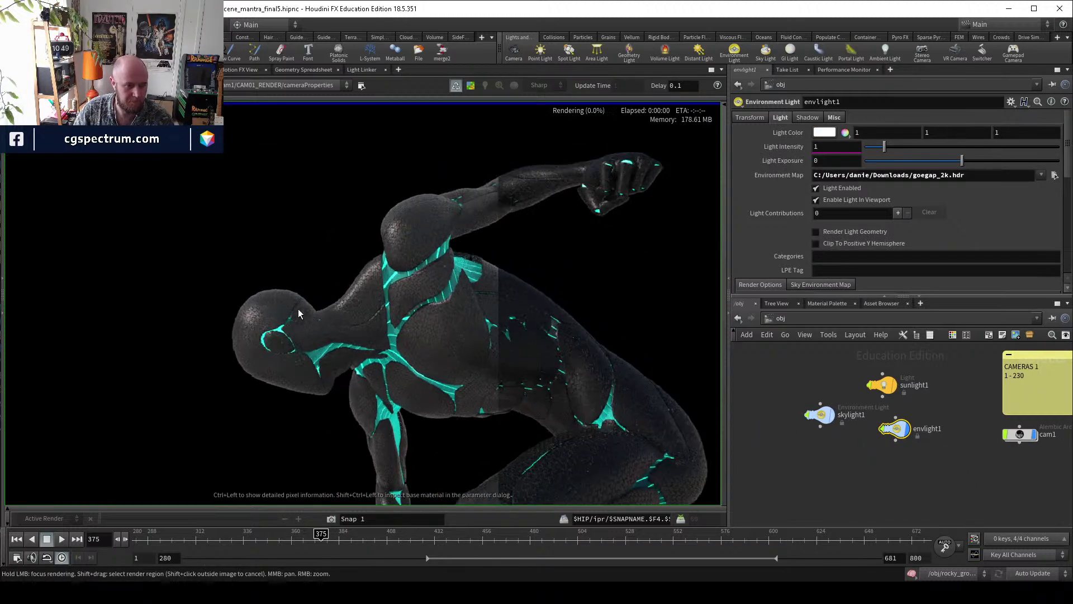
{"action": "middle_click_drag", "start_coordinate": [377, 339], "coordinate": [348, 299]}
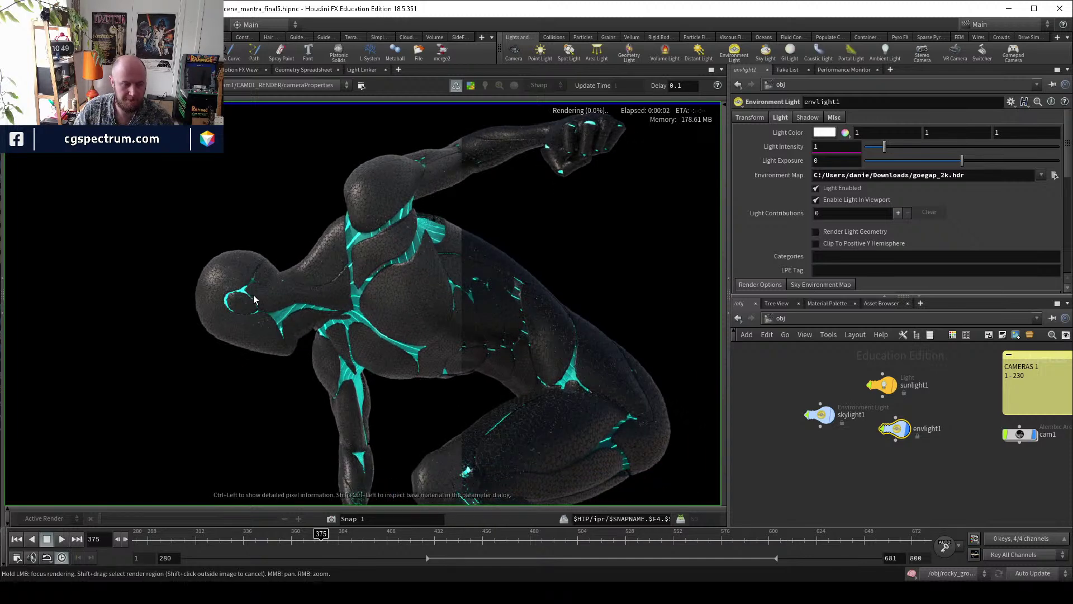
{"action": "scroll", "coordinate": [254, 299], "scroll_direction": "down", "scroll_amount": 1}
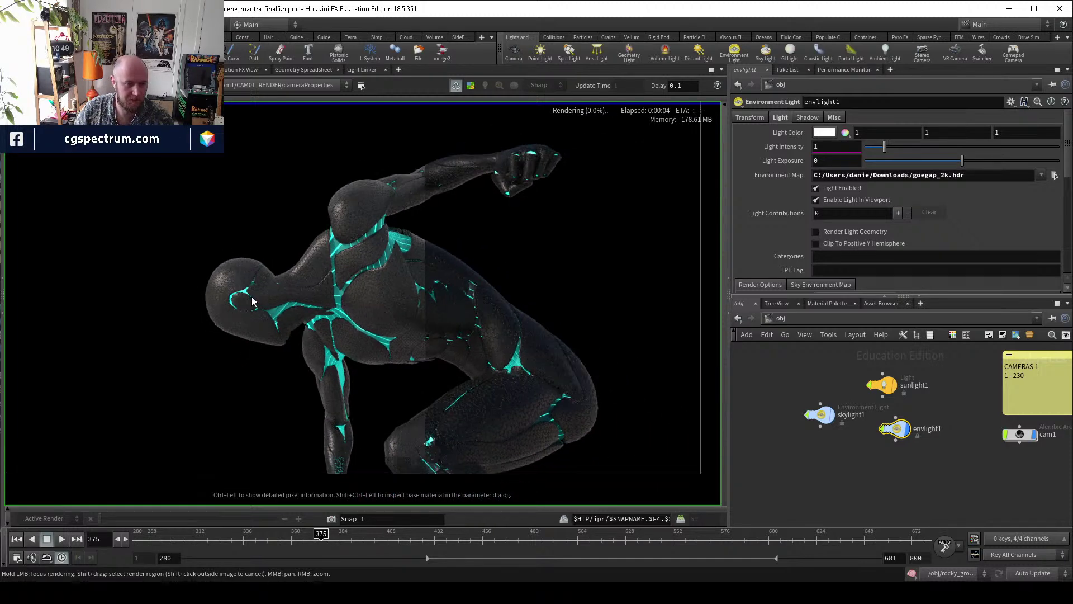
Enable scene lighting in the 3D viewport and inspect the HDRI background around the mountains.
{"action": "left_click", "coordinate": [27, 70]}
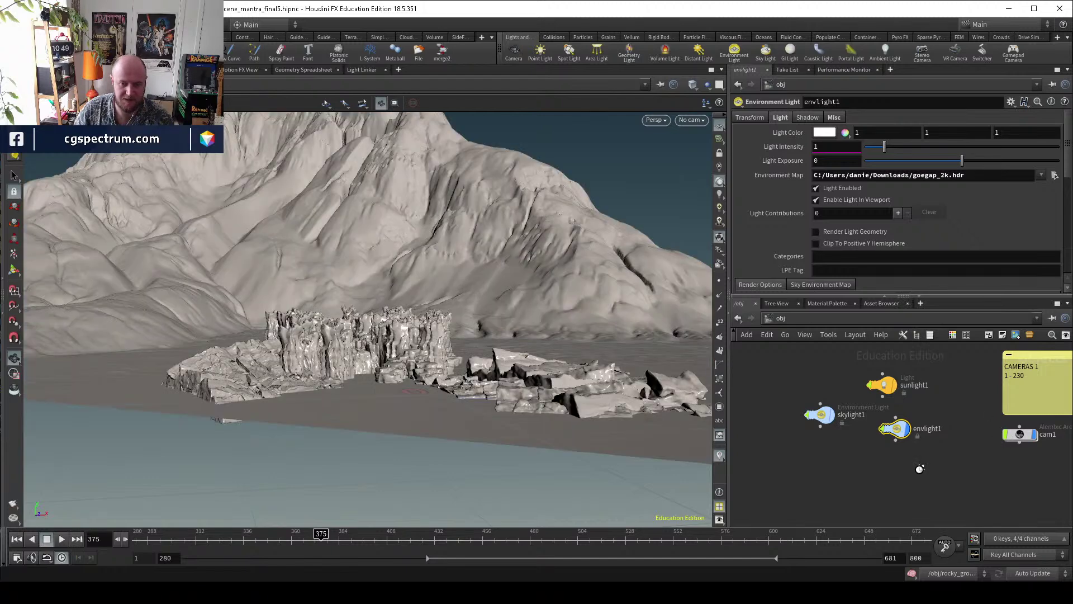
{"action": "left_click", "coordinate": [720, 194]}
{"action": "left_click_drag", "start_coordinate": [434, 269], "coordinate": [652, 316]}
{"action": "middle_click_drag", "start_coordinate": [569, 308], "coordinate": [561, 391]}
{"action": "left_click_drag", "start_coordinate": [562, 392], "coordinate": [400, 396]}
{"action": "middle_click_drag", "start_coordinate": [926, 481], "coordinate": [905, 498]}
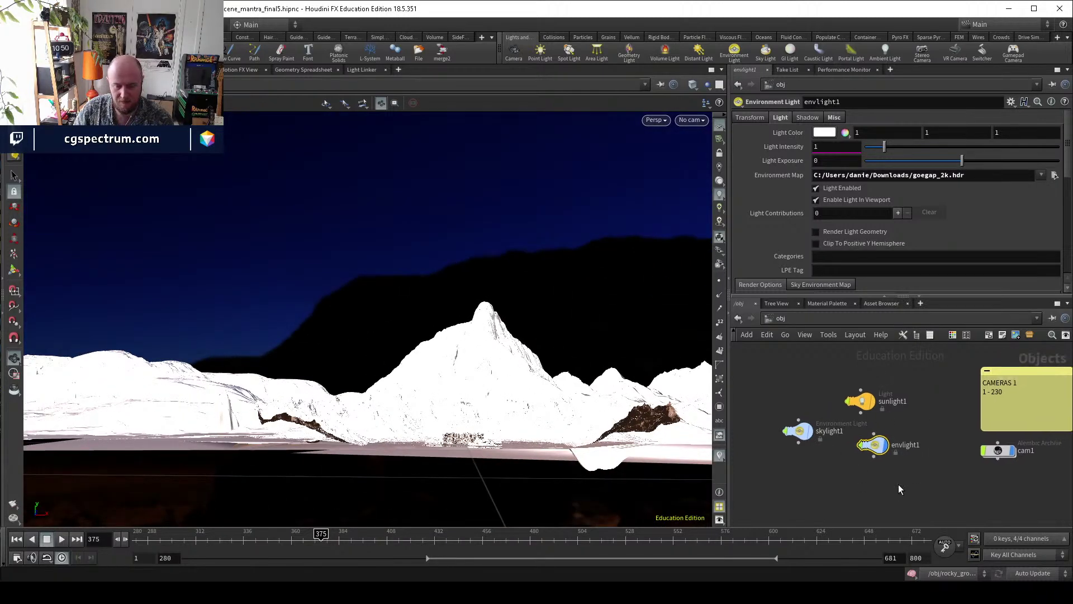
Inspect the HDRI-lit terrain from above and look through the cameraProperties camera in the viewport.
{"action": "left_click_drag", "start_coordinate": [420, 268], "coordinate": [464, 282]}
{"action": "right_click_drag", "start_coordinate": [464, 283], "coordinate": [587, 330]}
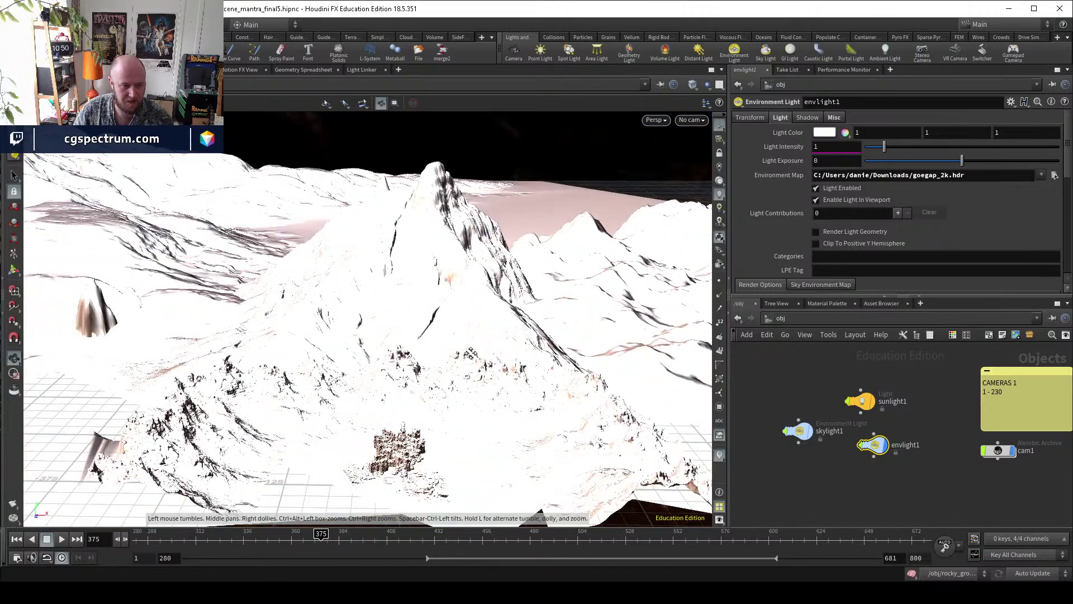
{"action": "middle_click_drag", "start_coordinate": [587, 330], "coordinate": [587, 282]}
{"action": "left_click", "coordinate": [693, 120]}
{"action": "left_click", "coordinate": [724, 176]}
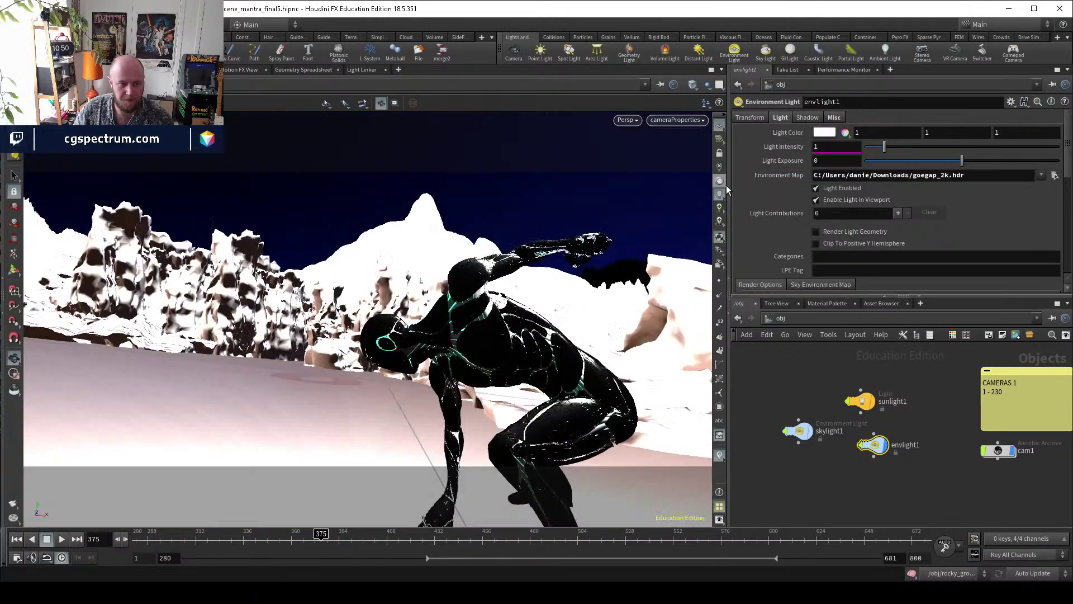
Return to the render and examine the highlights on the cyborg's head, shoulder and raised arm.
{"action": "left_click", "coordinate": [132, 69]}
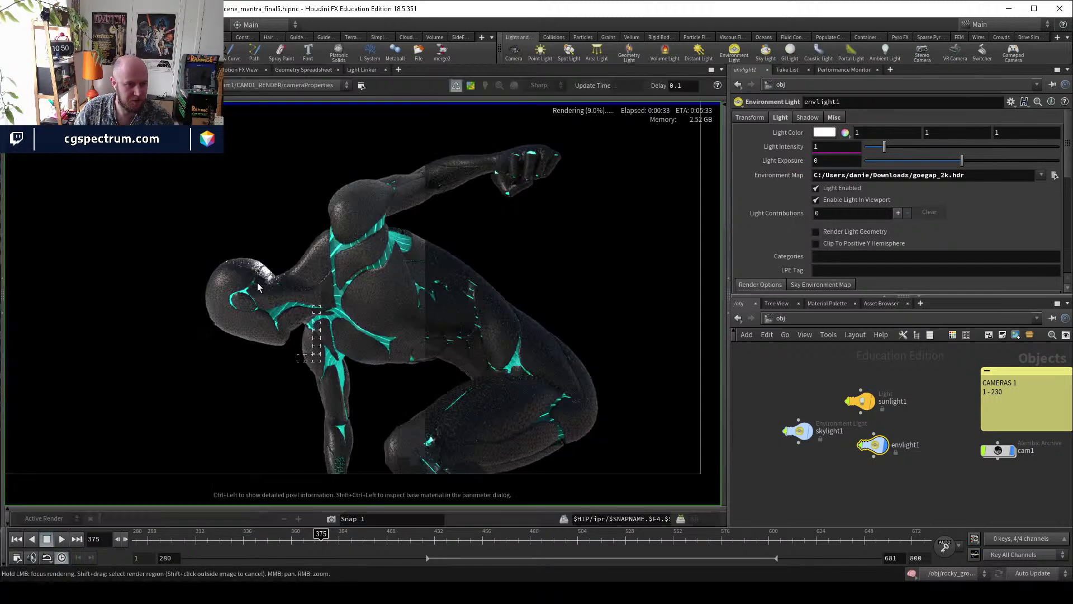
{"action": "scroll", "coordinate": [296, 283], "scroll_direction": "up", "scroll_amount": 2}
{"action": "middle_click_drag", "start_coordinate": [407, 160], "coordinate": [338, 256]}
{"action": "left_click_drag", "start_coordinate": [345, 240], "coordinate": [507, 197]}
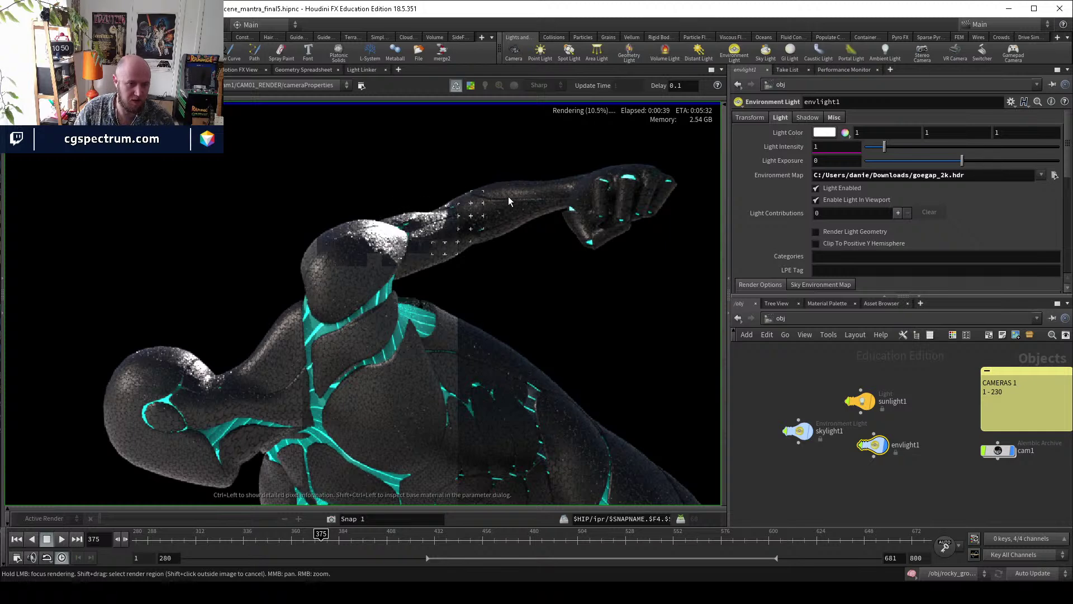
{"action": "middle_click_drag", "start_coordinate": [214, 386], "coordinate": [280, 320]}
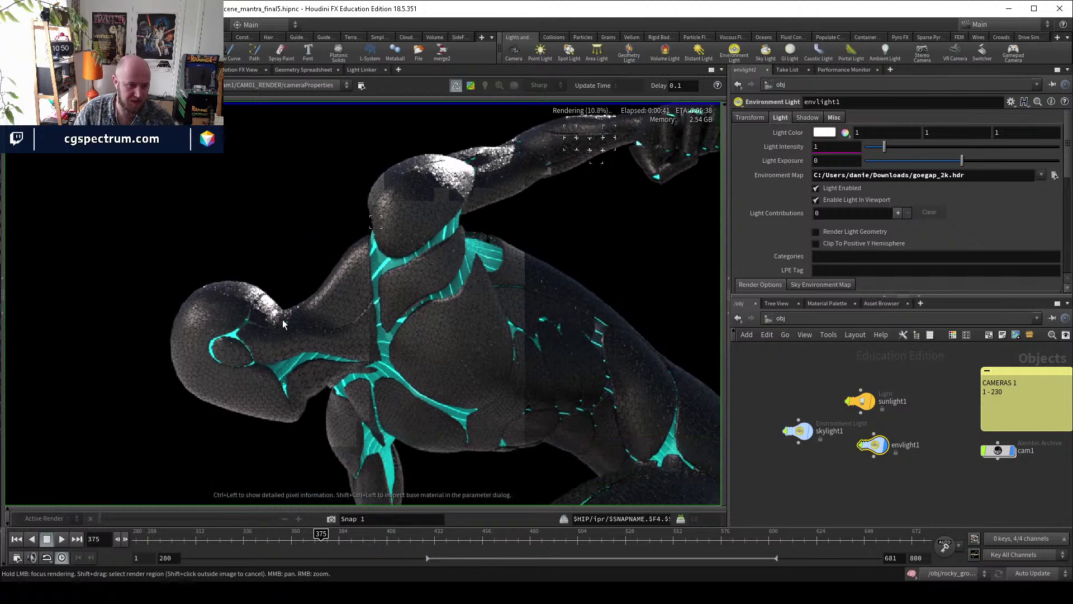
Show the lit scene in the 3D viewport and locate the HDRI's sun relative to the cyborg.
{"action": "left_click", "coordinate": [28, 70]}
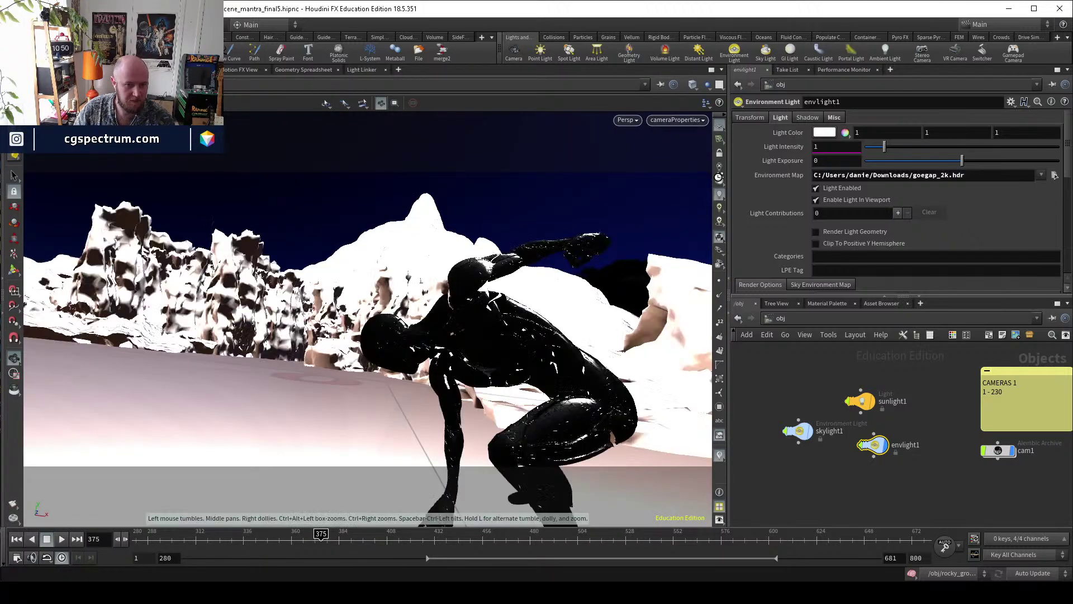
{"action": "left_click", "coordinate": [720, 181]}
{"action": "left_click", "coordinate": [720, 195]}
{"action": "left_click_drag", "start_coordinate": [596, 296], "coordinate": [440, 321]}
{"action": "left_click_drag", "start_coordinate": [404, 406], "coordinate": [413, 228]}
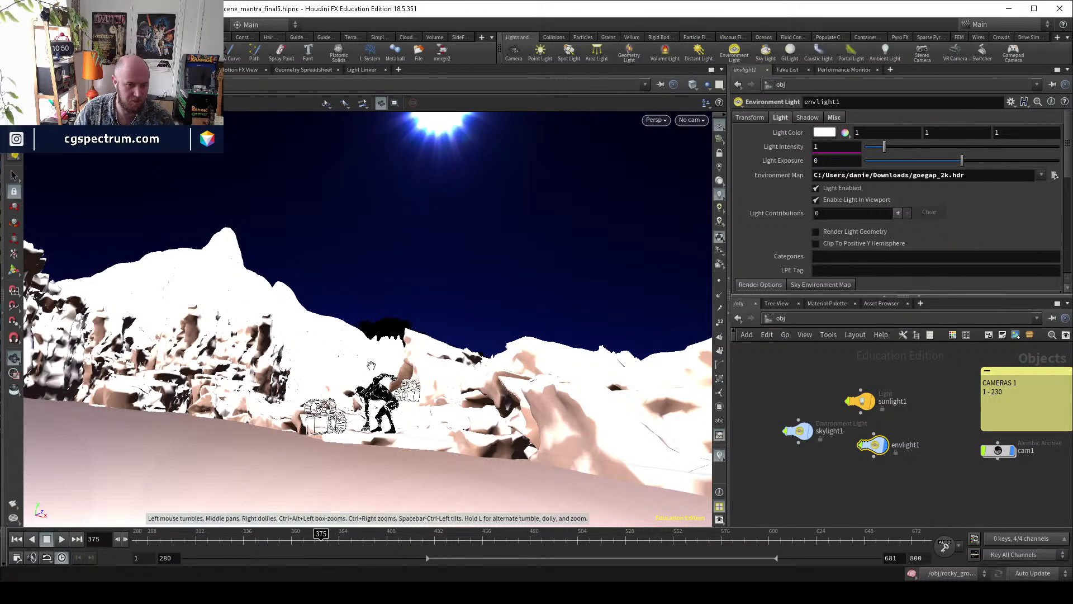
Examine the HDRI lighting in the render along the cyborg's raised arm, fist, torso and back.
{"action": "left_click", "coordinate": [128, 69]}
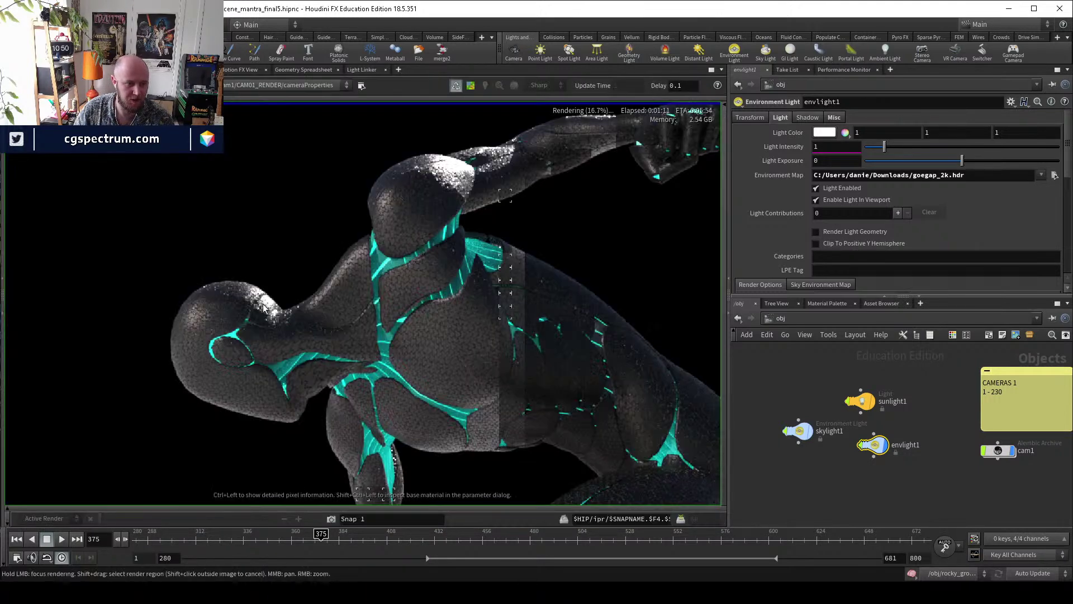
{"action": "scroll", "coordinate": [340, 268], "scroll_direction": "down", "scroll_amount": 3}
{"action": "scroll", "coordinate": [444, 198], "scroll_direction": "up", "scroll_amount": 5}
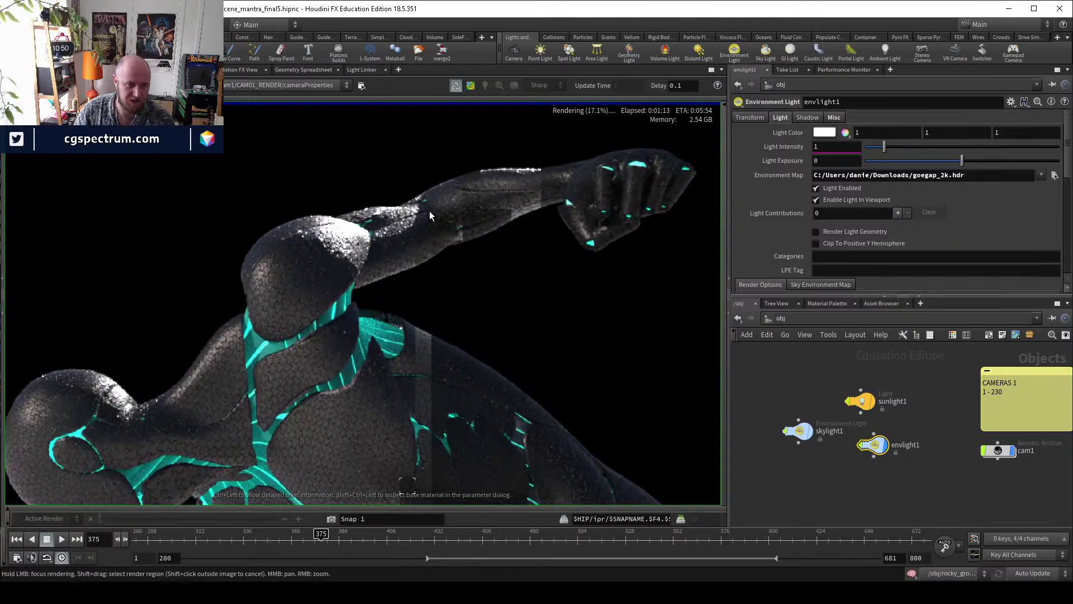
{"action": "scroll", "coordinate": [480, 321], "scroll_direction": "down", "scroll_amount": 2}
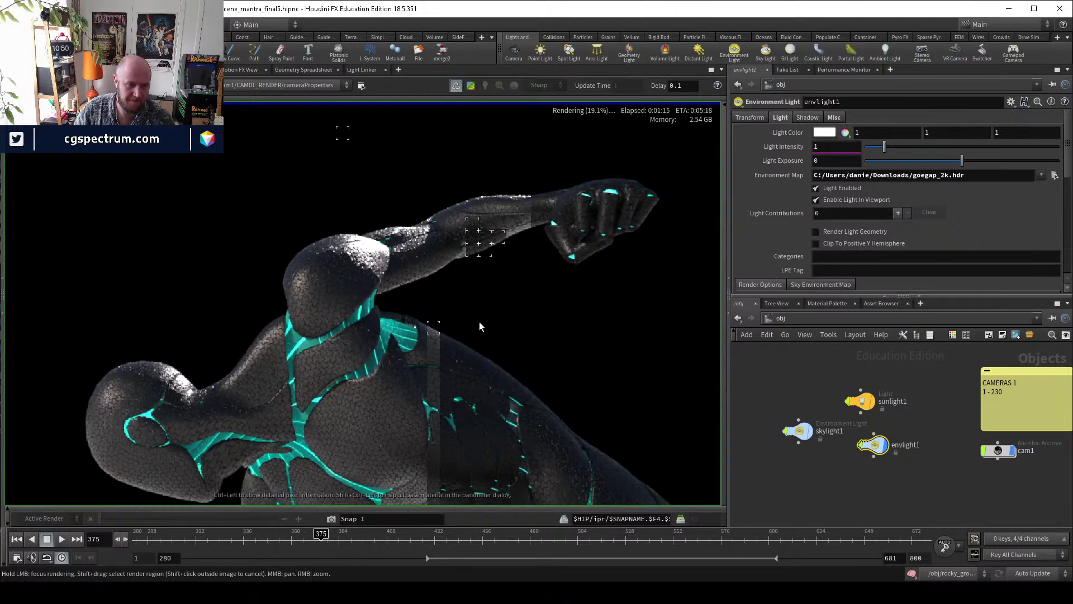
{"action": "middle_click_drag", "start_coordinate": [466, 407], "coordinate": [474, 231]}
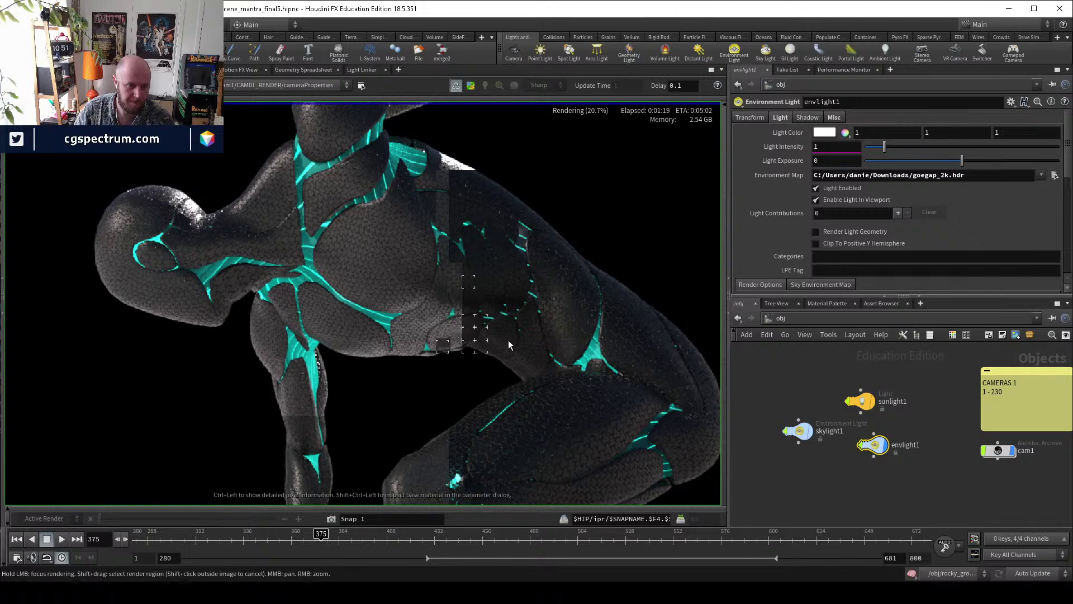
{"action": "scroll", "coordinate": [511, 363], "scroll_direction": "down", "scroll_amount": 4}
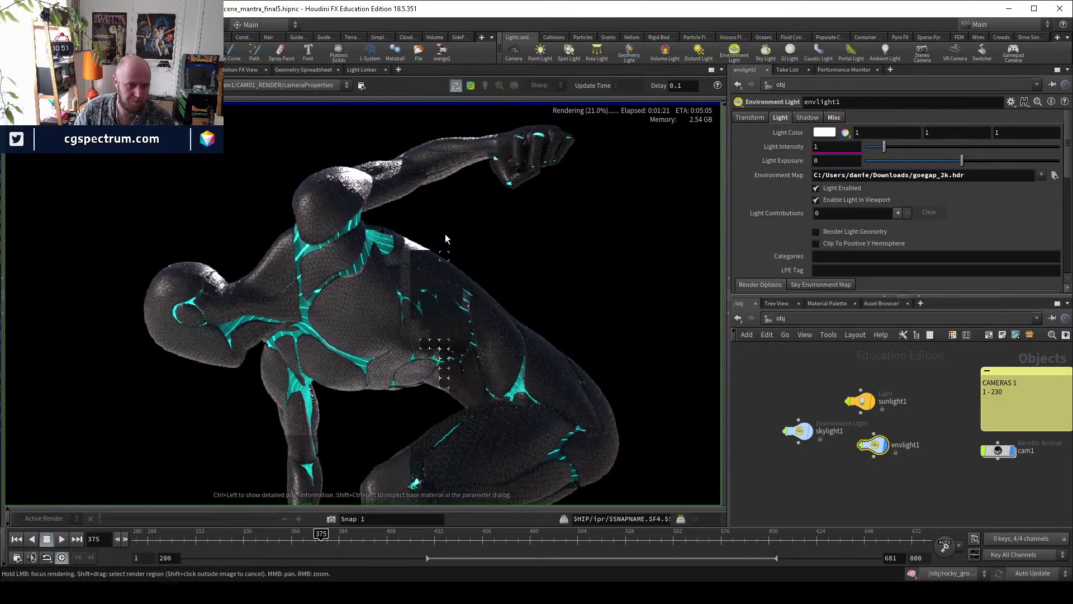
{"action": "left_click", "coordinate": [515, 171]}
{"action": "scroll", "coordinate": [515, 170], "scroll_direction": "up", "scroll_amount": 2}
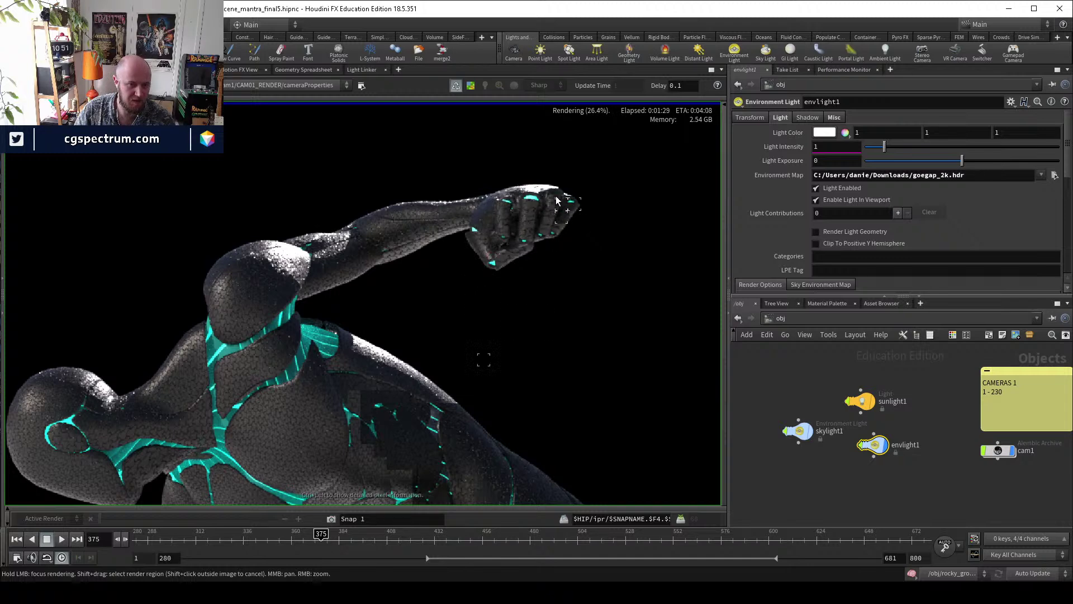
{"action": "scroll", "coordinate": [364, 279], "scroll_direction": "down", "scroll_amount": 1}
{"action": "middle_click_drag", "start_coordinate": [462, 374], "coordinate": [467, 296]}
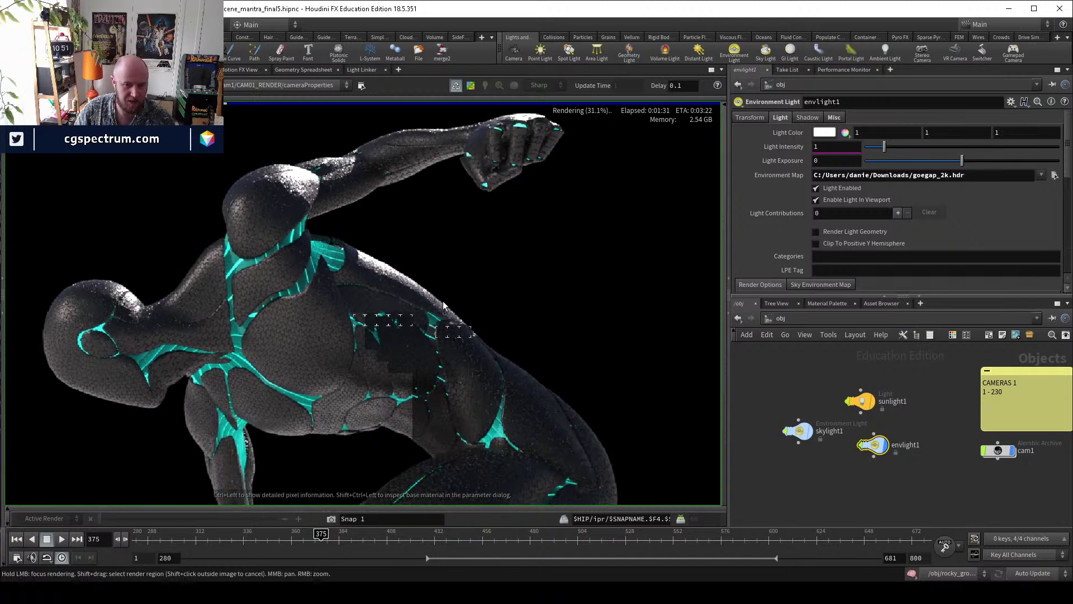
Review skylight1's Sky Environment Map settings, including resolution, sun haziness and brightness.
{"action": "left_click", "coordinate": [799, 430]}
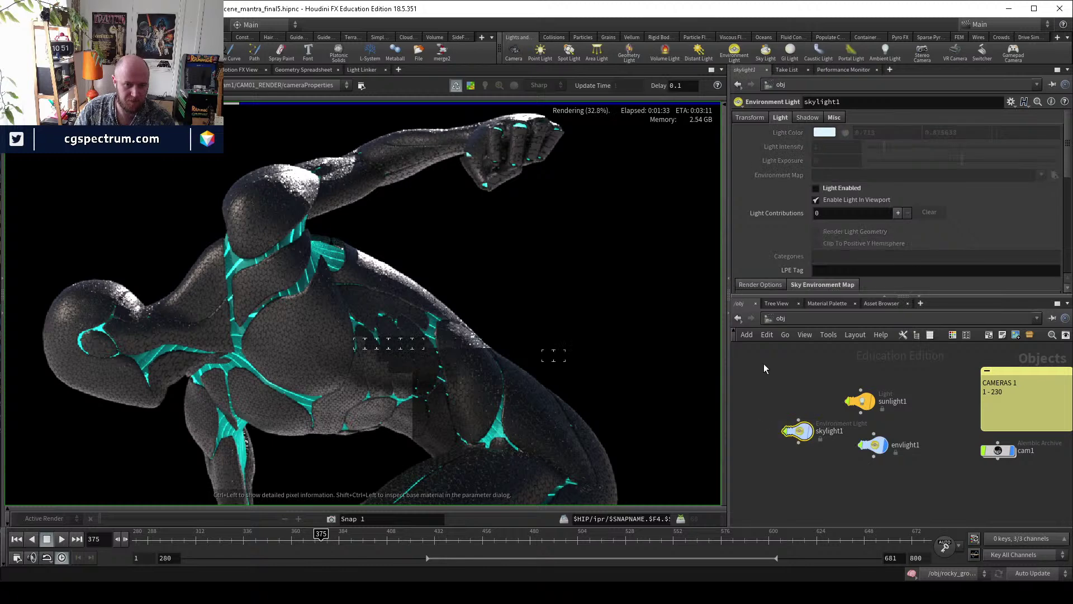
{"action": "scroll", "coordinate": [770, 238], "scroll_direction": "down", "scroll_amount": 5}
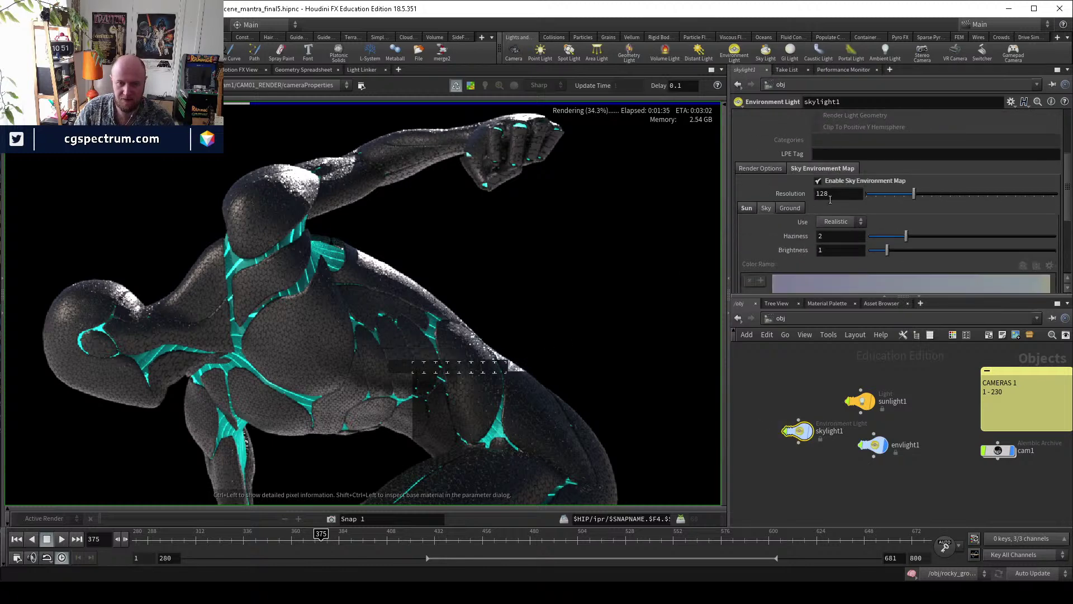
{"action": "scroll", "coordinate": [749, 208], "scroll_direction": "down", "scroll_amount": 2}
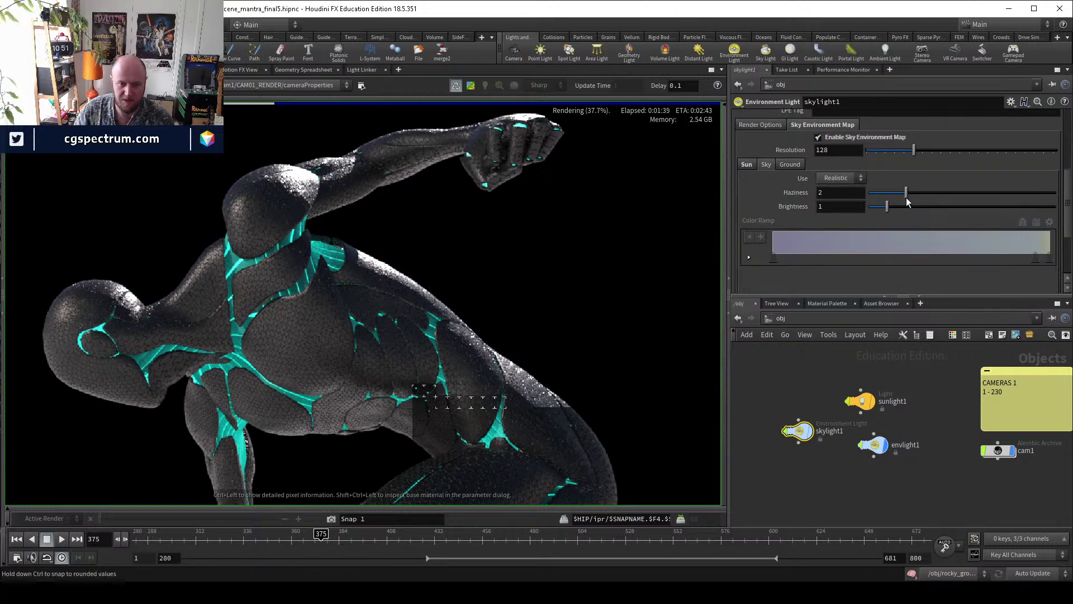
Inspect the bright speckled highlights along the cyborg's lower back and hip in the render.
{"action": "scroll", "coordinate": [410, 401], "scroll_direction": "down", "scroll_amount": 1}
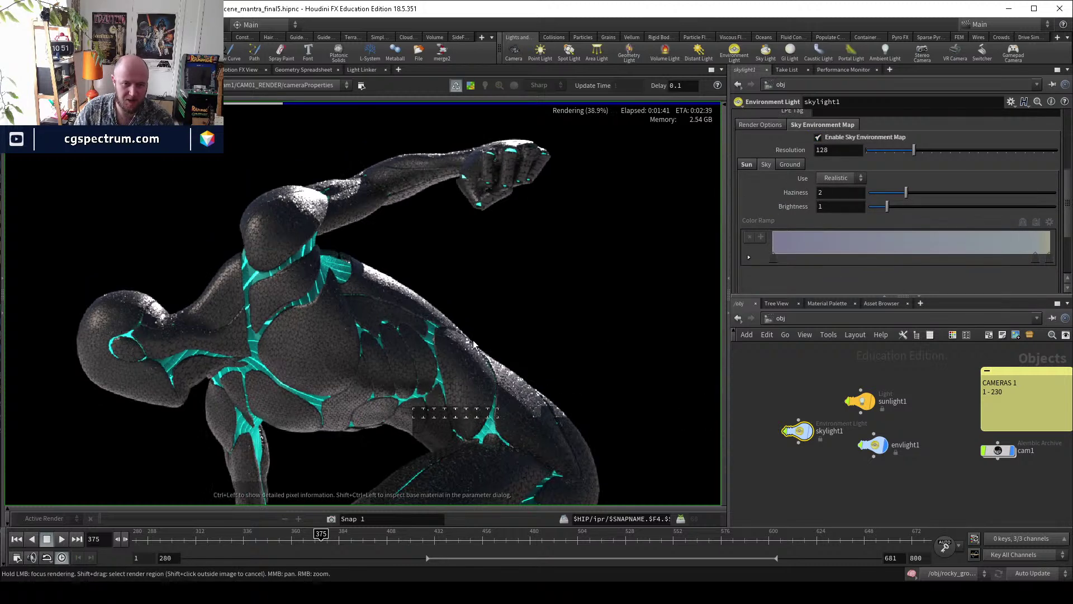
{"action": "middle_click_drag", "start_coordinate": [474, 343], "coordinate": [471, 298]}
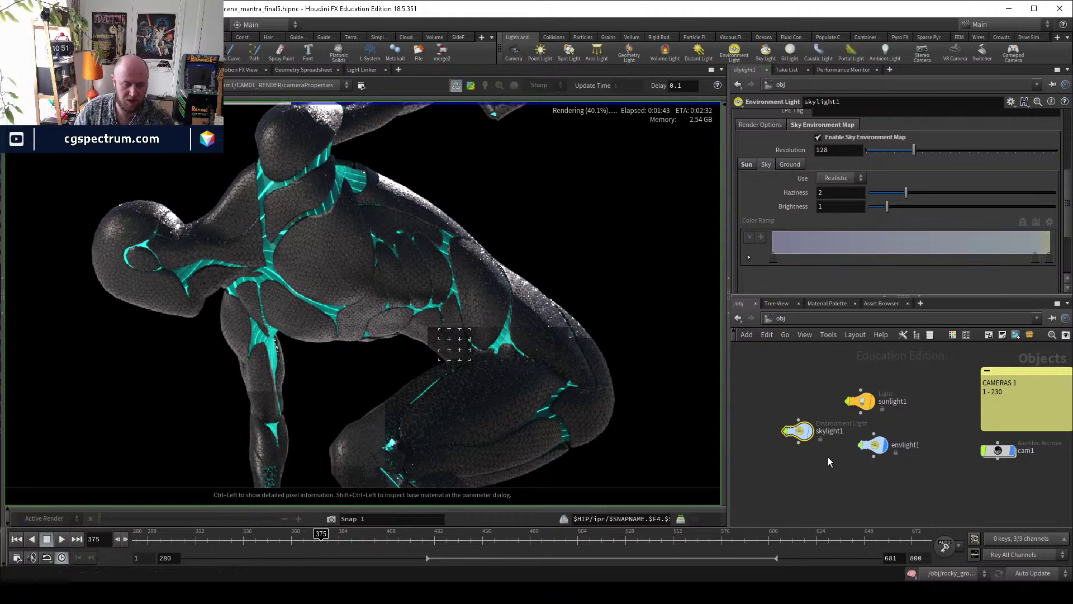
{"action": "scroll", "coordinate": [568, 324], "scroll_direction": "up", "scroll_amount": 5}
{"action": "middle_click_drag", "start_coordinate": [568, 324], "coordinate": [590, 363]}
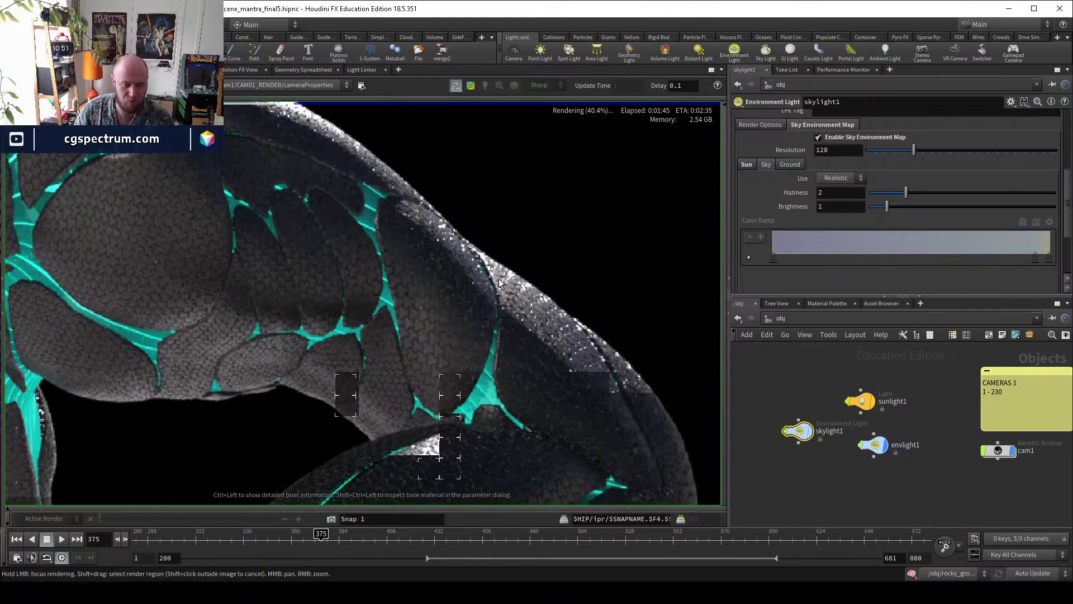
Examine the lighting across the whole crouching cyborg in the render and bring up sunlight1's light settings.
{"action": "scroll", "coordinate": [589, 370], "scroll_direction": "down", "scroll_amount": 4}
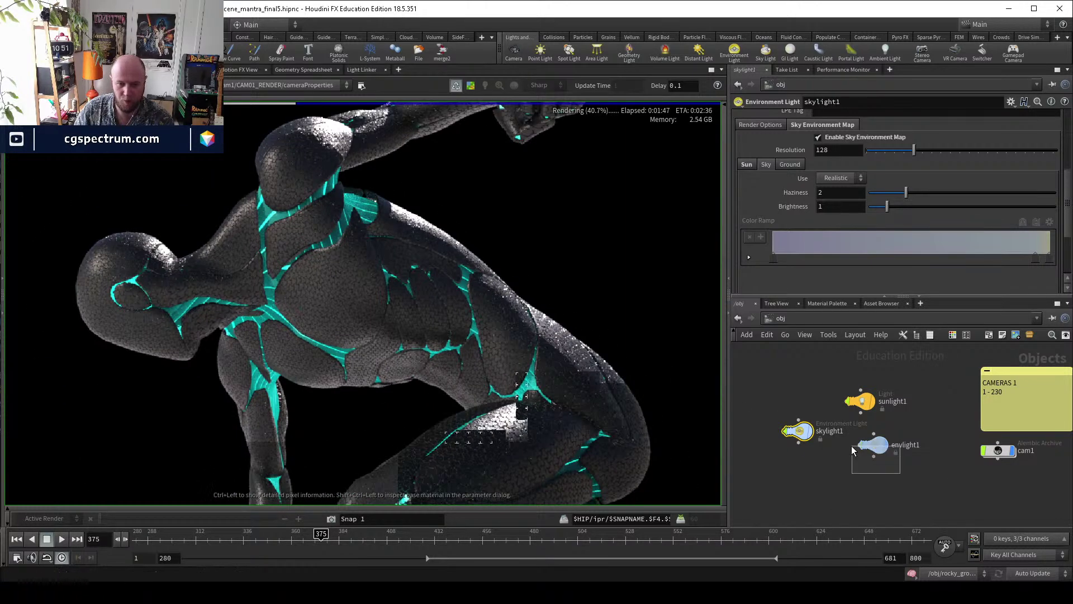
{"action": "left_click", "coordinate": [872, 445]}
{"action": "middle_click_drag", "start_coordinate": [518, 474], "coordinate": [498, 384]}
{"action": "scroll", "coordinate": [499, 384], "scroll_direction": "down", "scroll_amount": 2}
{"action": "left_click", "coordinate": [859, 401]}
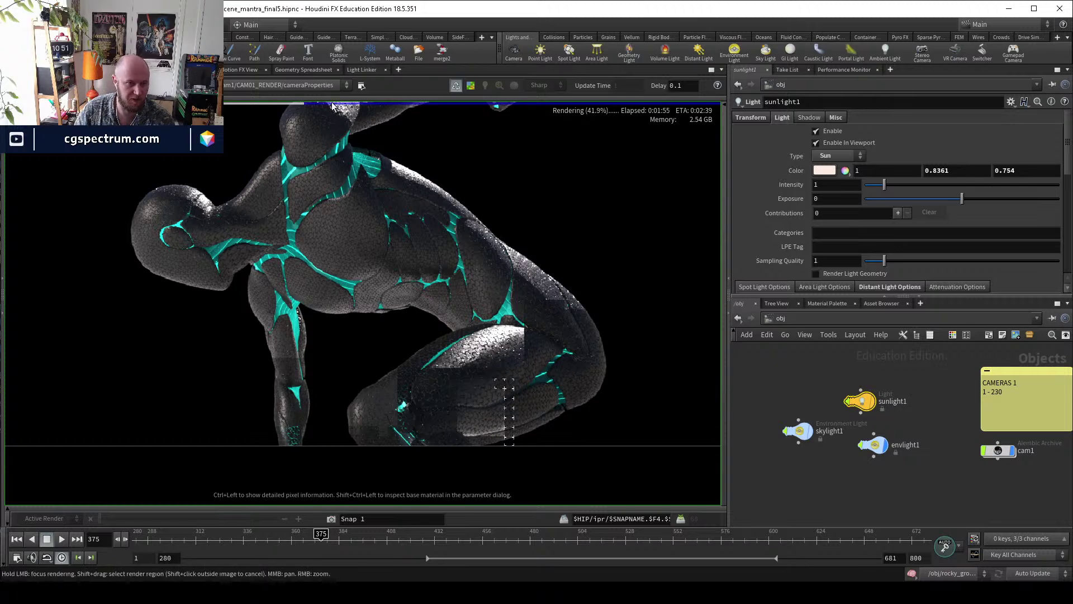
Return to the 3D scene with sunlight1 selected and examine the HDRI sun's height and direction above the cyborg.
{"action": "left_click", "coordinate": [25, 69]}
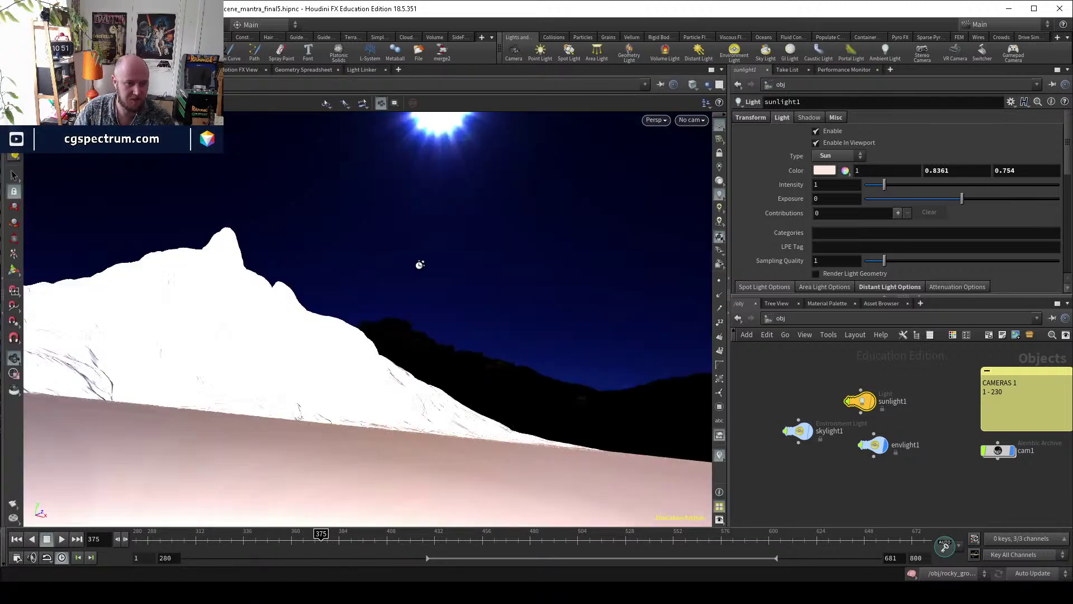
{"action": "key", "text": "space"}
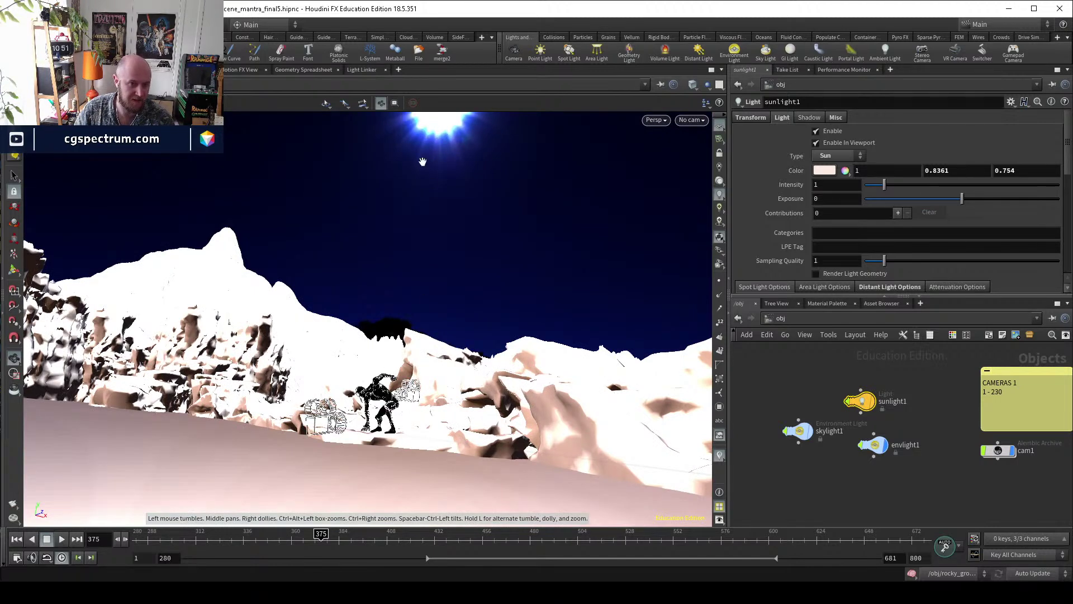
{"action": "left_click_drag", "start_coordinate": [471, 184], "coordinate": [428, 210]}
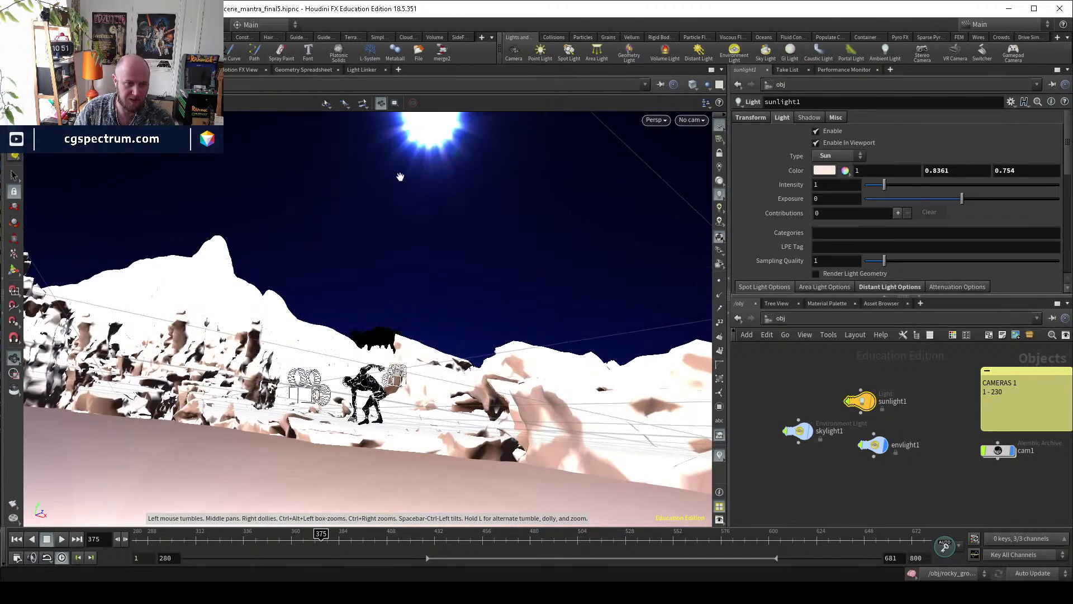
{"action": "mouse_move", "coordinate": [450, 248]}
{"action": "left_mouse_down"}
{"action": "mouse_move", "coordinate": [458, 267]}
{"action": "mouse_move", "coordinate": [477, 257]}
{"action": "mouse_move", "coordinate": [470, 248]}
{"action": "left_mouse_up"}
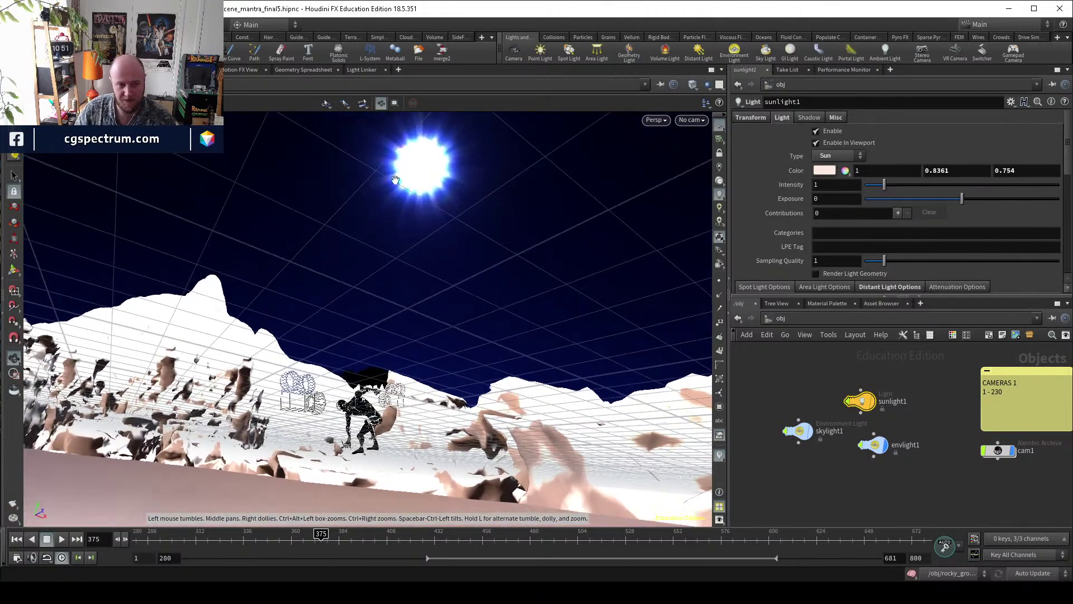
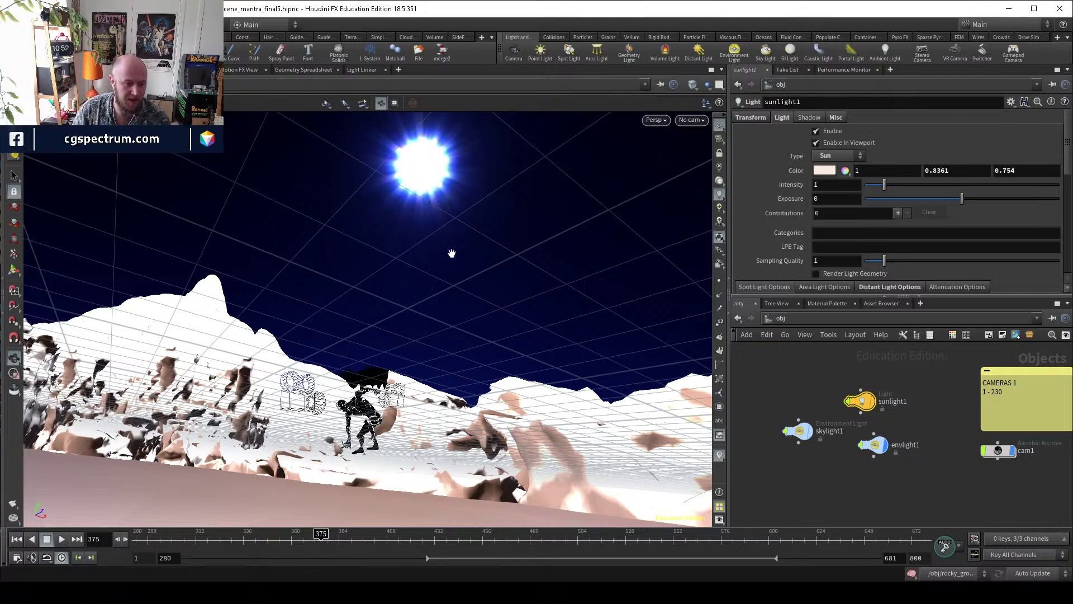
{"action": "mouse_move", "coordinate": [876, 407]}
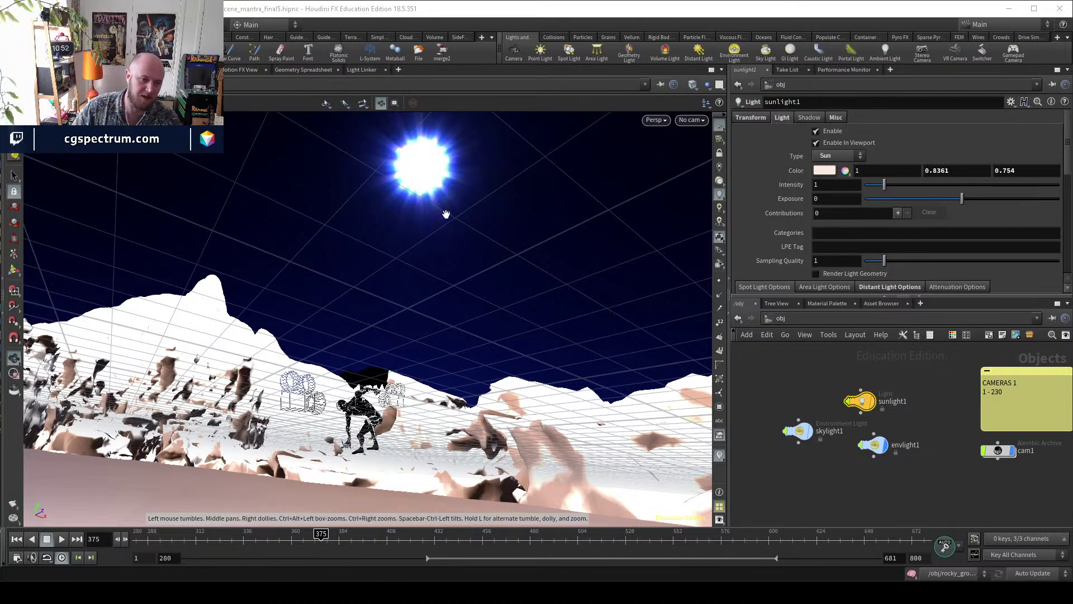
{"action": "left_click_drag", "start_coordinate": [479, 259], "coordinate": [465, 259]}
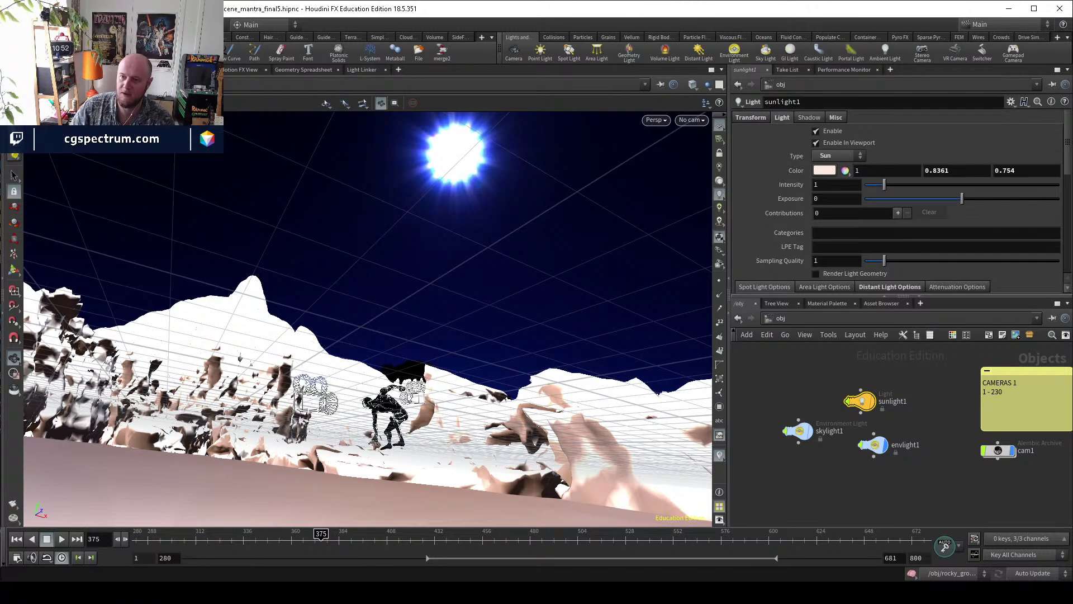
{"action": "left_click_drag", "start_coordinate": [415, 380], "coordinate": [384, 240]}
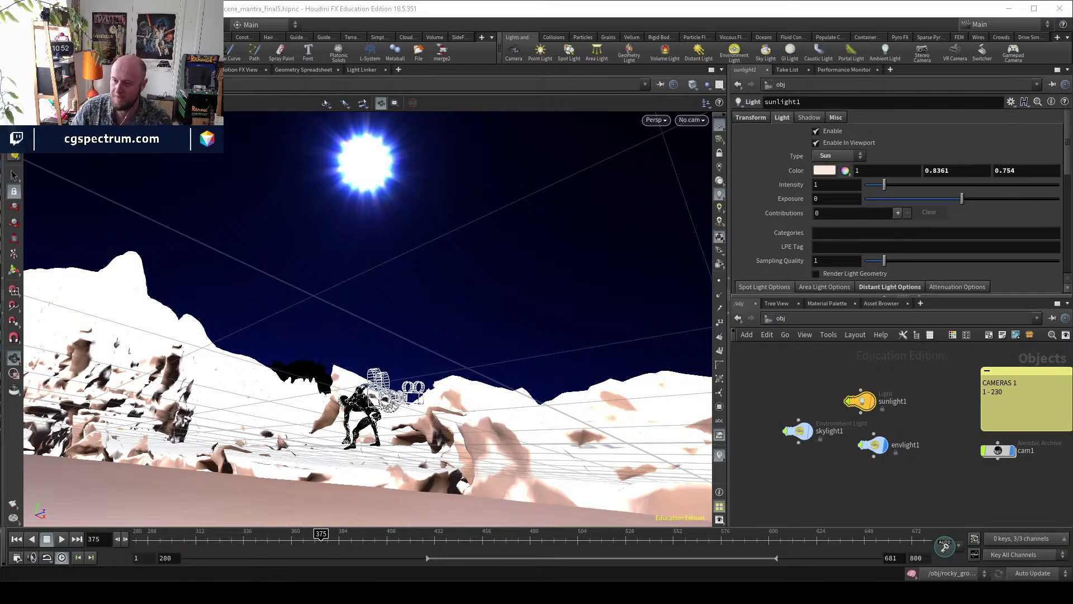
Switch to Nuke, maximize its window and display the goegap_2k.hdr Read node in the viewer.
{"action": "left_click_drag", "start_coordinate": [1072, 77], "coordinate": [659, 77]}
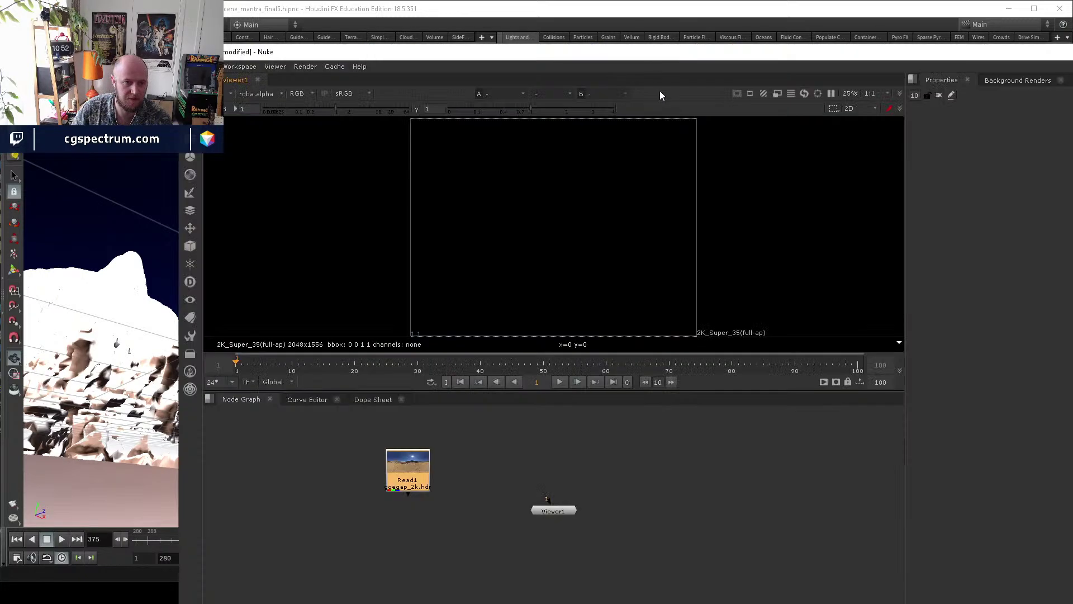
{"action": "left_click_drag", "start_coordinate": [428, 448], "coordinate": [422, 458]}
{"action": "key", "text": "1"}
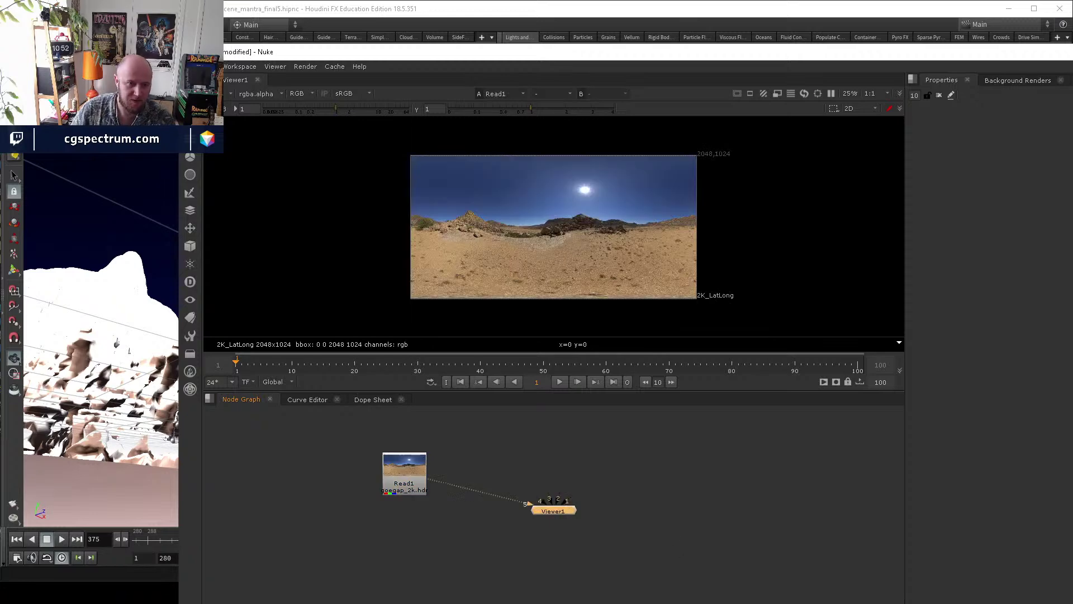
{"action": "scroll", "coordinate": [606, 207], "scroll_direction": "up", "scroll_amount": 5}
{"action": "scroll", "coordinate": [564, 256], "scroll_direction": "up", "scroll_amount": 5}
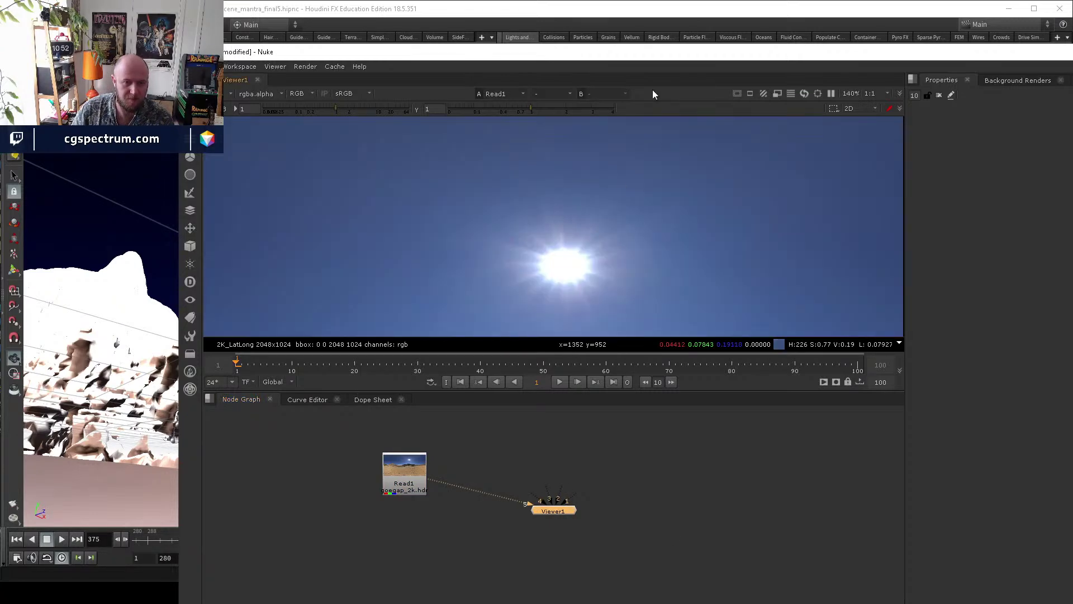
{"action": "double_click", "coordinate": [663, 55]}
{"action": "scroll", "coordinate": [465, 207], "scroll_direction": "down", "scroll_amount": 4}
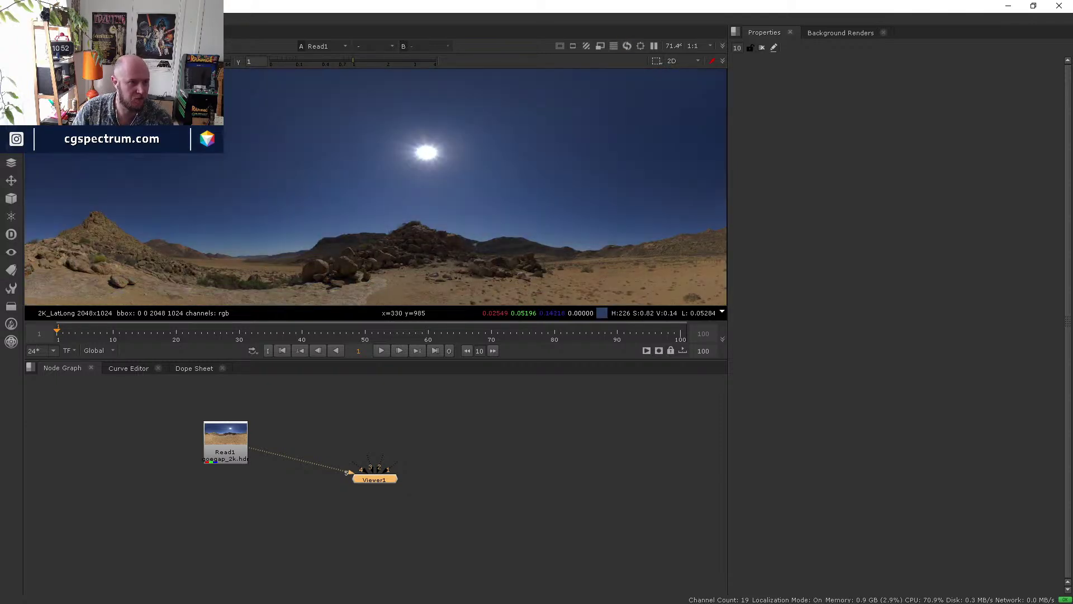
Add a RotoPaint node after the Goegap Read node and display its output in the viewer.
{"action": "left_click_drag", "start_coordinate": [378, 484], "coordinate": [398, 514]}
{"action": "left_click", "coordinate": [270, 505]}
{"action": "key", "text": "Tab"}
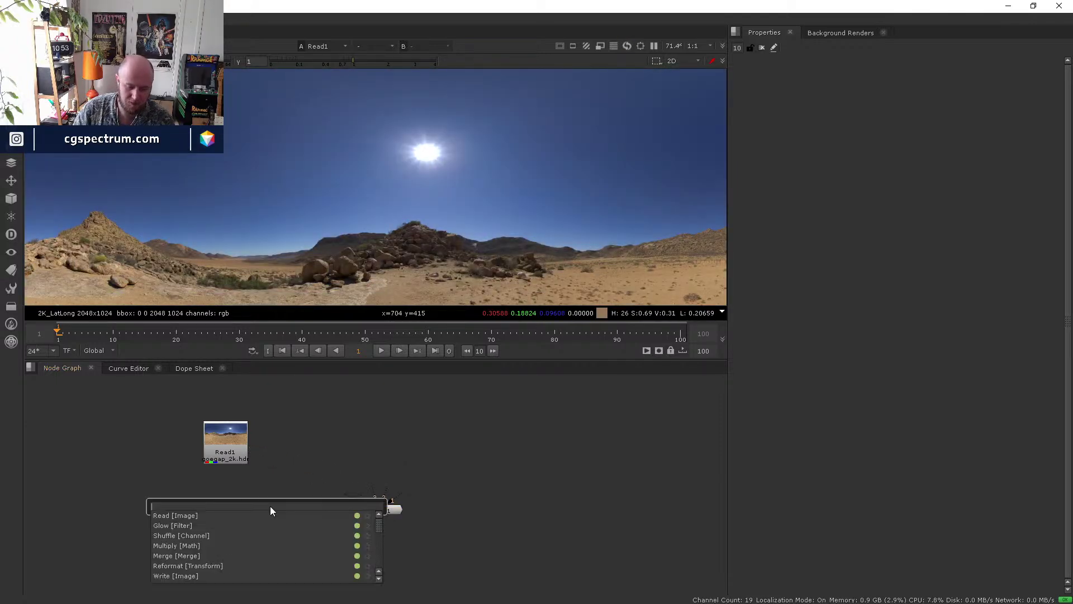
{"action": "type", "text": "rotop"}
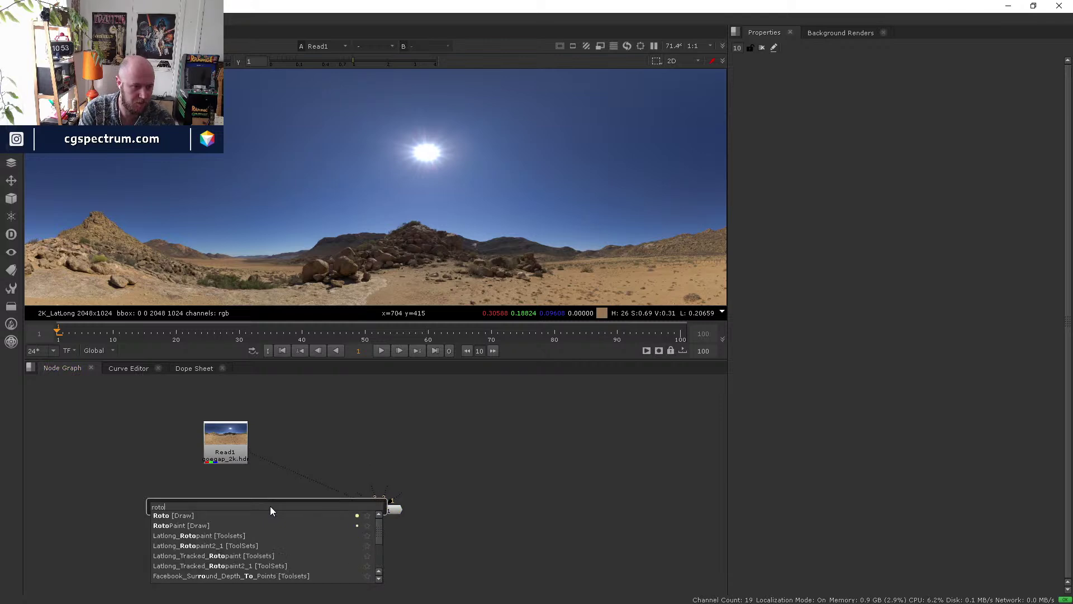
{"action": "key", "text": "Return"}
{"action": "left_click_drag", "start_coordinate": [270, 500], "coordinate": [235, 445]}
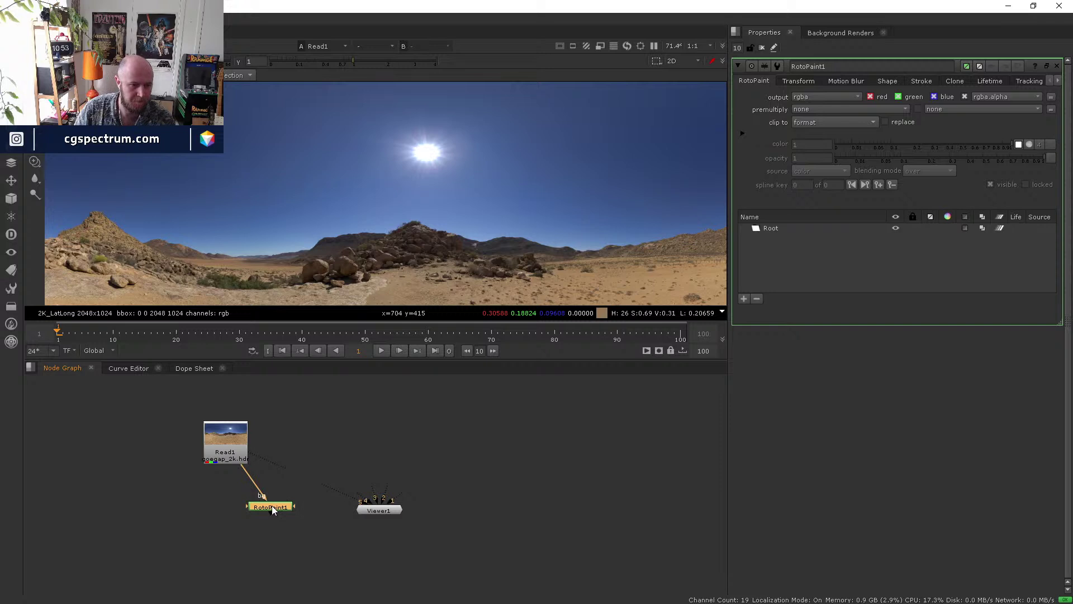
{"action": "key", "text": "5"}
{"action": "left_click_drag", "start_coordinate": [272, 506], "coordinate": [273, 510]}
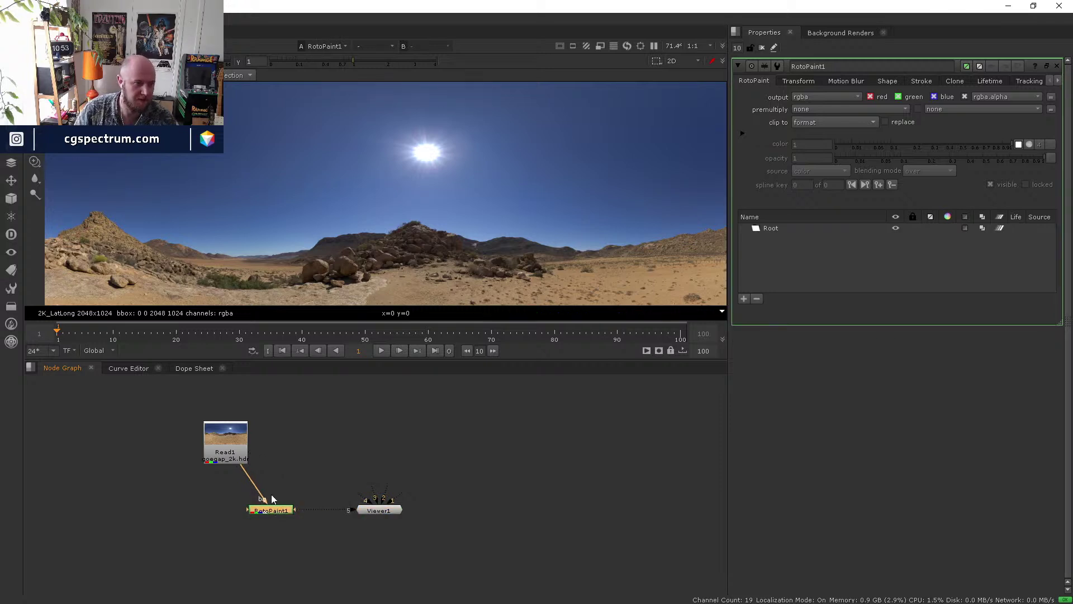
Clone clean blue sky over the sun's bright disc with the Clone brush at size 72.
{"action": "left_click", "coordinate": [35, 162]}
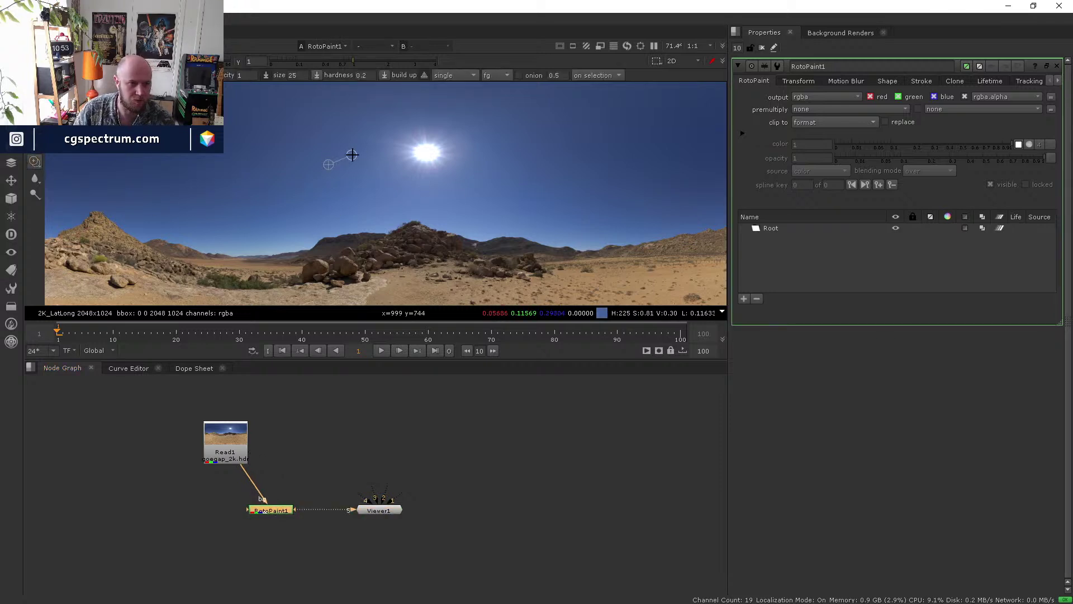
{"action": "mouse_move", "coordinate": [314, 158]}
{"action": "left_mouse_down", "text": "ctrl"}
{"action": "mouse_move", "coordinate": [374, 162]}
{"action": "mouse_move", "coordinate": [326, 170]}
{"action": "mouse_move", "coordinate": [292, 148]}
{"action": "mouse_move", "coordinate": [338, 162]}
{"action": "left_mouse_up", "text": "ctrl"}
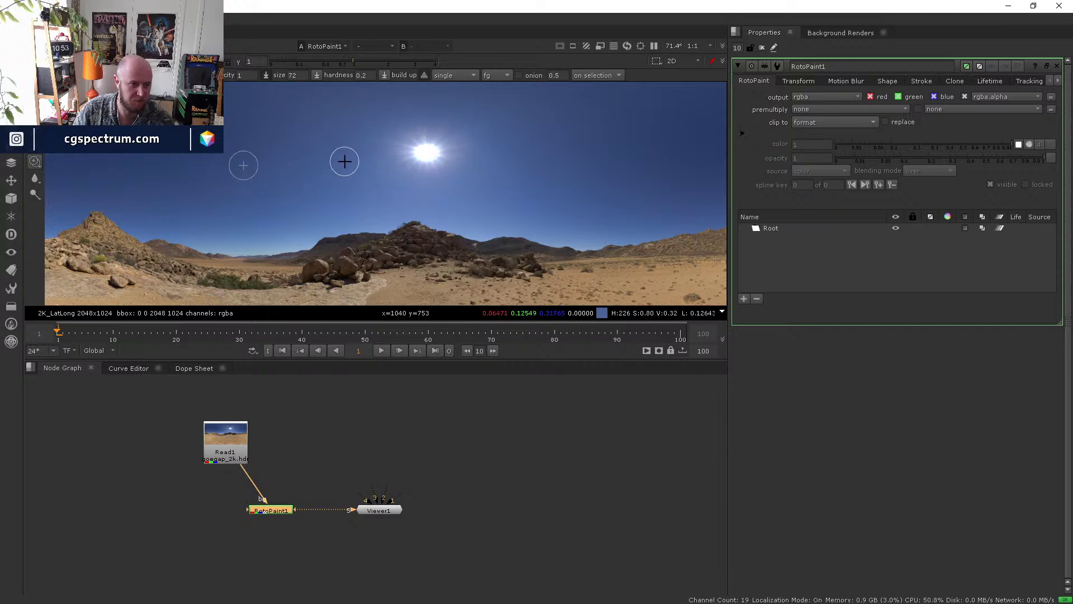
{"action": "left_click_drag", "start_coordinate": [408, 144], "coordinate": [434, 152]}
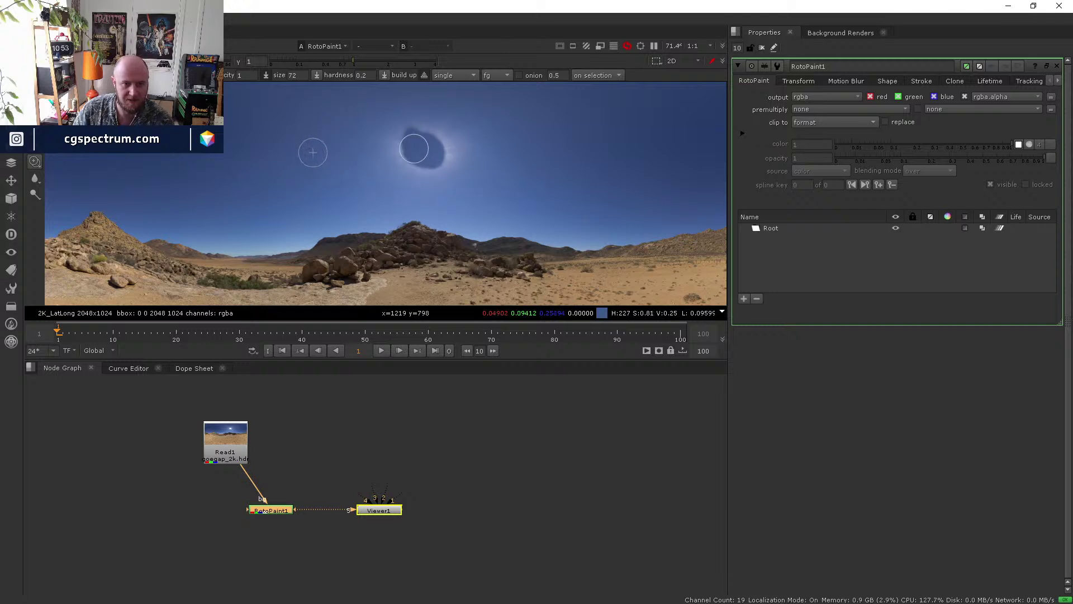
{"action": "mouse_move", "coordinate": [436, 160]}
{"action": "left_mouse_down"}
{"action": "mouse_move", "coordinate": [437, 138]}
{"action": "mouse_move", "coordinate": [448, 151]}
{"action": "left_mouse_up"}
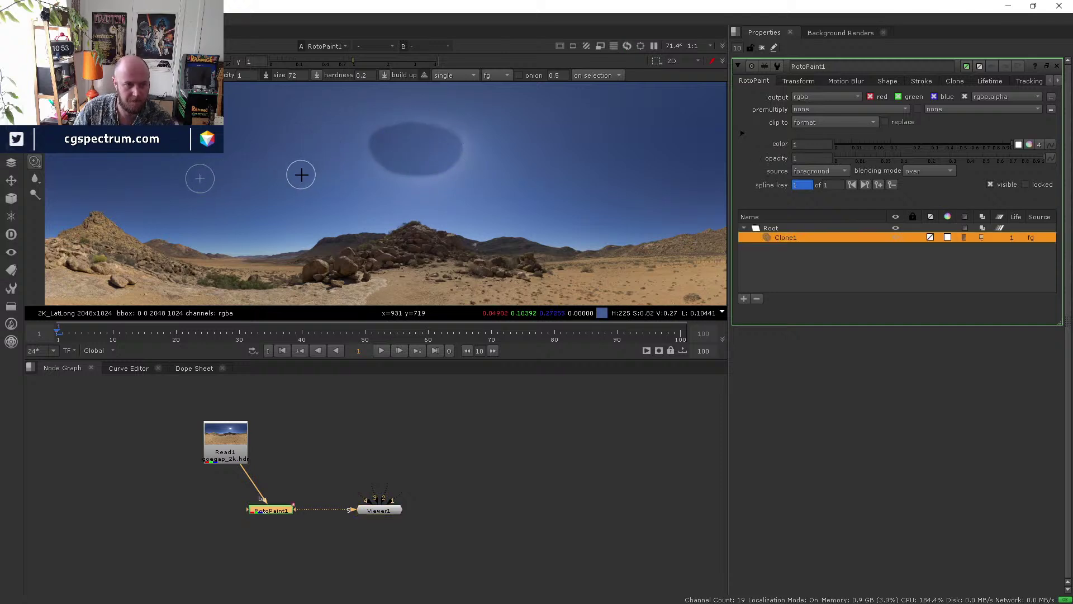
Enlarge the Clone brush to size 150 and clone darker sky over the remaining glow around the removed sun.
{"action": "scroll", "coordinate": [302, 162], "scroll_direction": "up", "scroll_amount": 2}
{"action": "scroll", "coordinate": [301, 167], "scroll_direction": "down", "scroll_amount": 4}
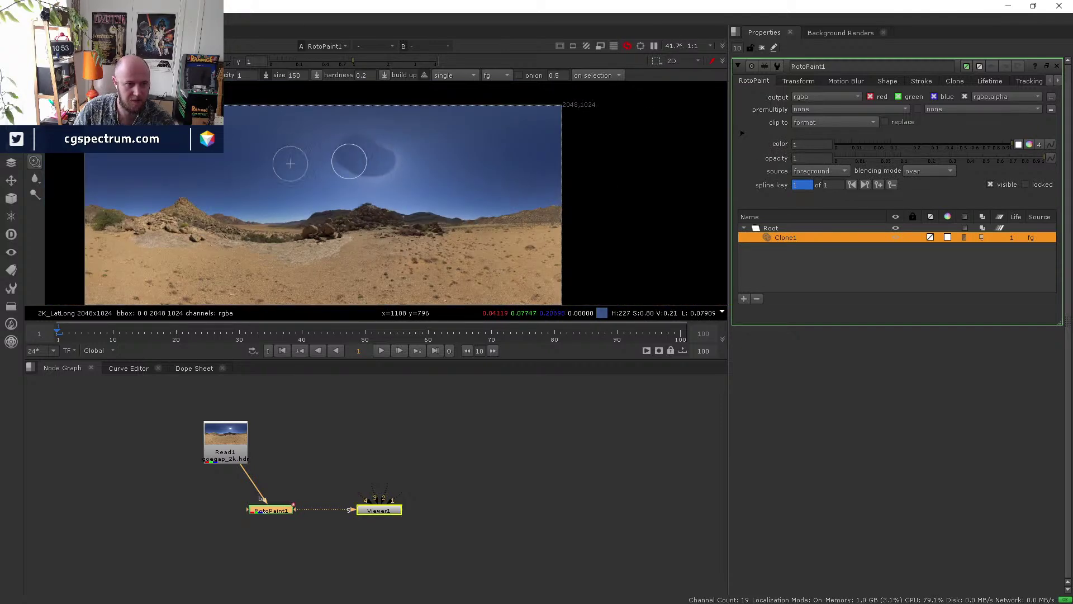
{"action": "mouse_move", "coordinate": [470, 169]}
{"action": "left_mouse_down", "text": "ctrl"}
{"action": "mouse_move", "coordinate": [413, 162]}
{"action": "mouse_move", "coordinate": [450, 156]}
{"action": "mouse_move", "coordinate": [372, 149]}
{"action": "left_mouse_up", "text": "ctrl"}
{"action": "left_click_drag", "start_coordinate": [528, 152], "coordinate": [443, 151], "text": "ctrl"}
{"action": "left_click_drag", "start_coordinate": [374, 142], "coordinate": [354, 168]}
{"action": "mouse_move", "coordinate": [285, 154]}
{"action": "left_mouse_down", "text": "ctrl"}
{"action": "mouse_move", "coordinate": [318, 163]}
{"action": "mouse_move", "coordinate": [369, 148]}
{"action": "mouse_move", "coordinate": [330, 154]}
{"action": "left_mouse_up", "text": "ctrl"}
{"action": "mouse_move", "coordinate": [303, 158]}
{"action": "left_mouse_down", "text": "ctrl"}
{"action": "mouse_move", "coordinate": [260, 165]}
{"action": "mouse_move", "coordinate": [292, 161]}
{"action": "mouse_move", "coordinate": [351, 178]}
{"action": "left_mouse_up", "text": "ctrl"}
{"action": "mouse_move", "coordinate": [472, 175]}
{"action": "left_mouse_down", "text": "ctrl"}
{"action": "mouse_move", "coordinate": [414, 162]}
{"action": "mouse_move", "coordinate": [381, 181]}
{"action": "mouse_move", "coordinate": [462, 146]}
{"action": "mouse_move", "coordinate": [395, 127]}
{"action": "mouse_move", "coordinate": [364, 136]}
{"action": "left_mouse_up", "text": "ctrl"}
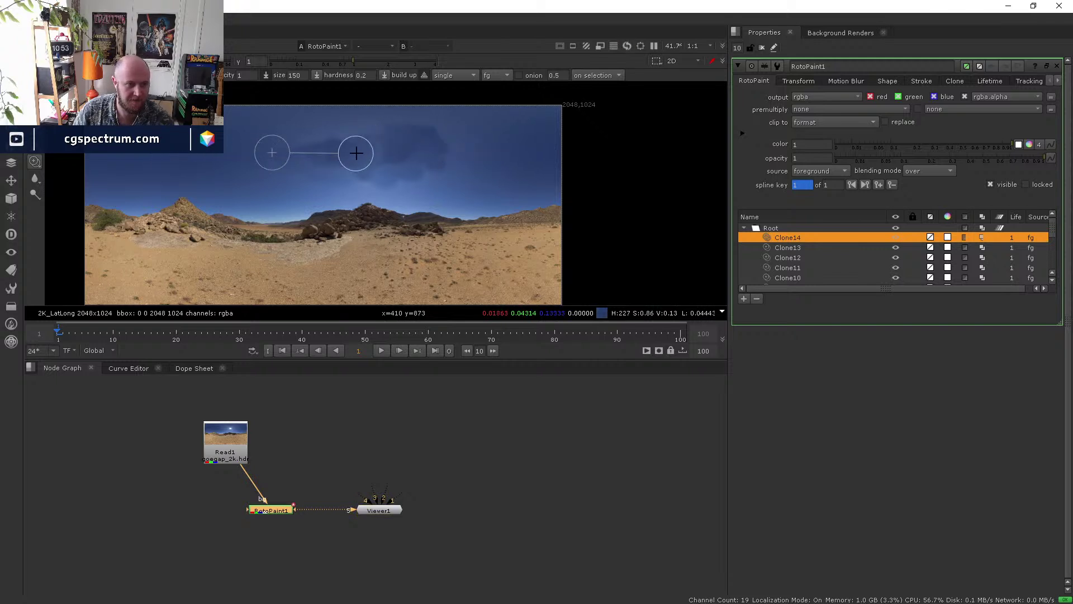
{"action": "mouse_move", "coordinate": [348, 144]}
{"action": "left_mouse_down", "text": "ctrl"}
{"action": "mouse_move", "coordinate": [322, 144]}
{"action": "mouse_move", "coordinate": [379, 136]}
{"action": "left_mouse_up", "text": "ctrl"}
{"action": "mouse_move", "coordinate": [249, 130]}
{"action": "left_mouse_down", "text": "ctrl"}
{"action": "mouse_move", "coordinate": [324, 153]}
{"action": "mouse_move", "coordinate": [368, 134]}
{"action": "left_mouse_up", "text": "ctrl"}
{"action": "left_click_drag", "start_coordinate": [252, 139], "coordinate": [381, 136], "text": "ctrl"}
{"action": "mouse_move", "coordinate": [311, 168]}
{"action": "left_mouse_down", "text": "ctrl"}
{"action": "mouse_move", "coordinate": [307, 149]}
{"action": "mouse_move", "coordinate": [371, 132]}
{"action": "left_mouse_up", "text": "ctrl"}
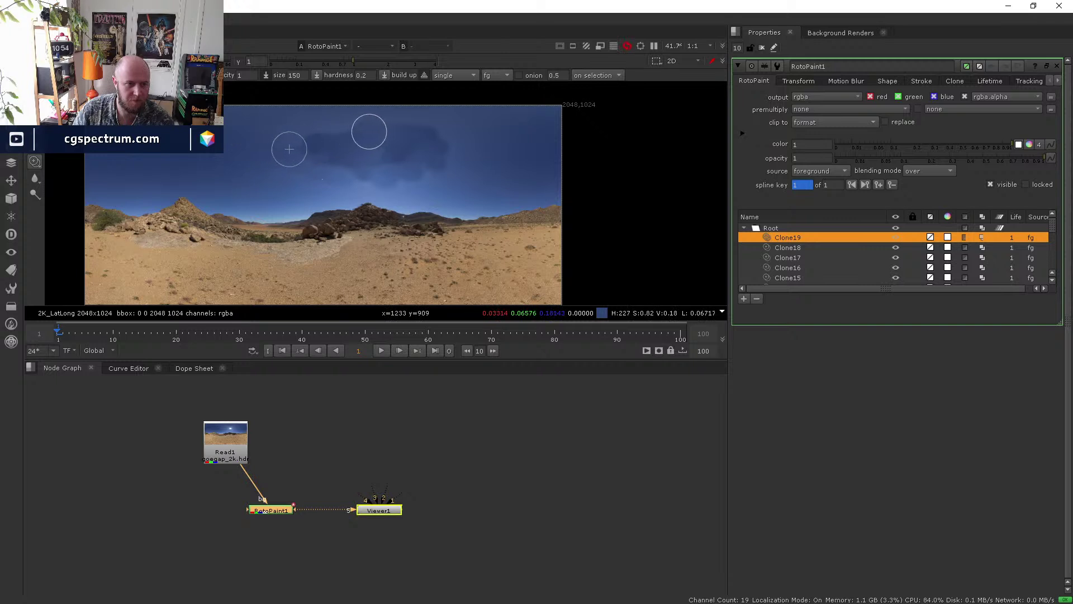
{"action": "mouse_move", "coordinate": [305, 159]}
{"action": "left_mouse_down", "text": "ctrl"}
{"action": "mouse_move", "coordinate": [326, 177]}
{"action": "mouse_move", "coordinate": [459, 190]}
{"action": "left_mouse_up", "text": "ctrl"}
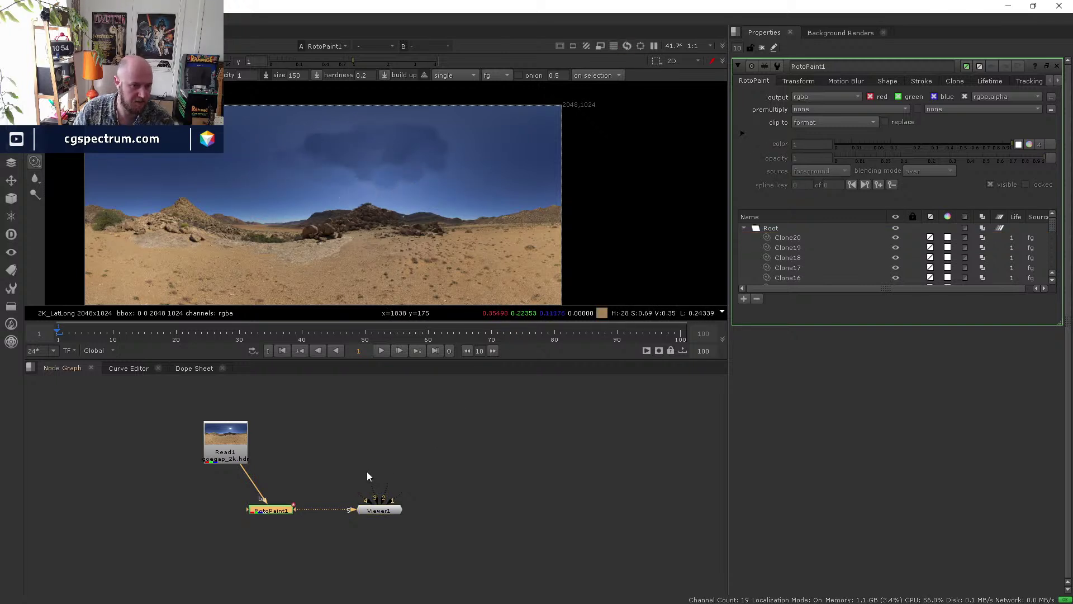
Toggle the RotoPaint node off and on to compare the sky with and without the clone strokes.
{"action": "left_click_drag", "start_coordinate": [272, 511], "coordinate": [265, 510]}
{"action": "key", "text": "d"}
{"action": "key", "text": "d"}
{"action": "key", "text": "d"}
{"action": "key", "text": "d"}
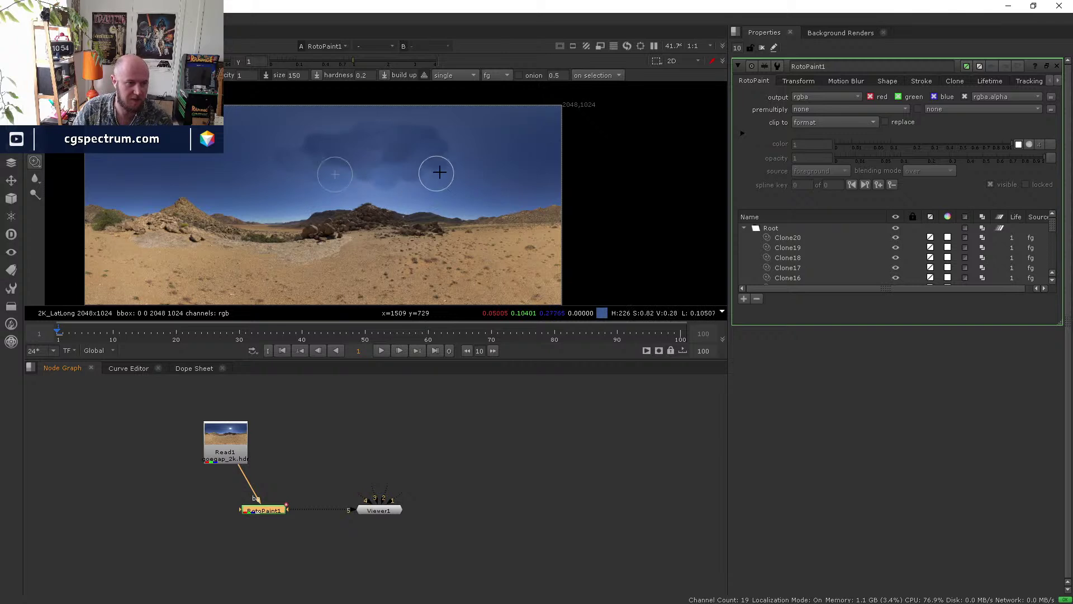
Add a Blur node after the RotoPaint node and set its size to 42.5.
{"action": "mouse_move", "coordinate": [263, 513]}
{"action": "left_mouse_down"}
{"action": "mouse_move", "coordinate": [289, 513]}
{"action": "mouse_move", "coordinate": [236, 456]}
{"action": "mouse_move", "coordinate": [252, 490]}
{"action": "left_mouse_up"}
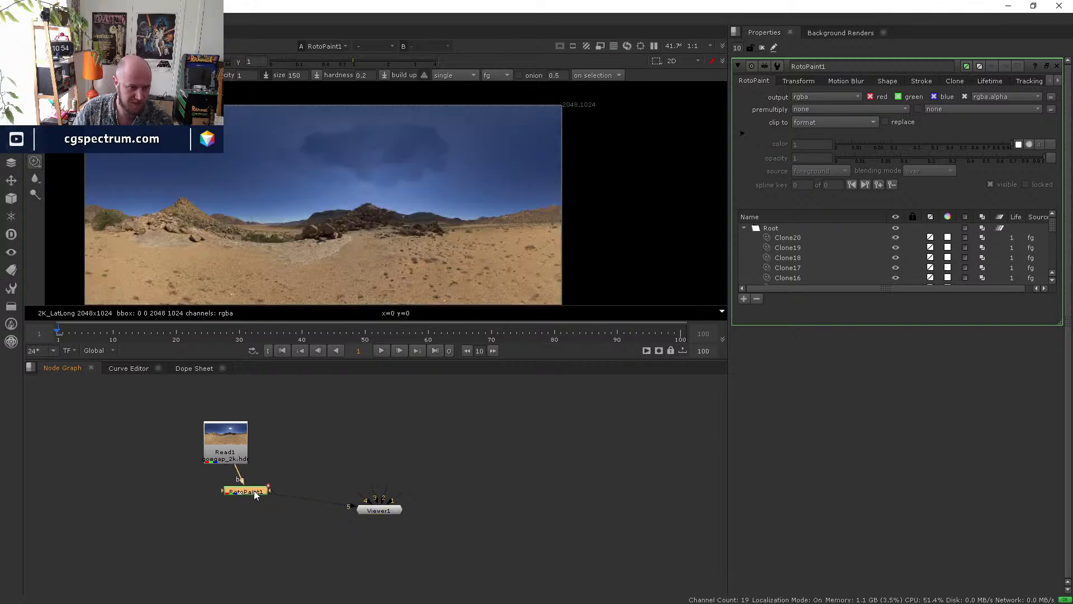
{"action": "key", "text": "Tab"}
{"action": "type", "text": "blur"}
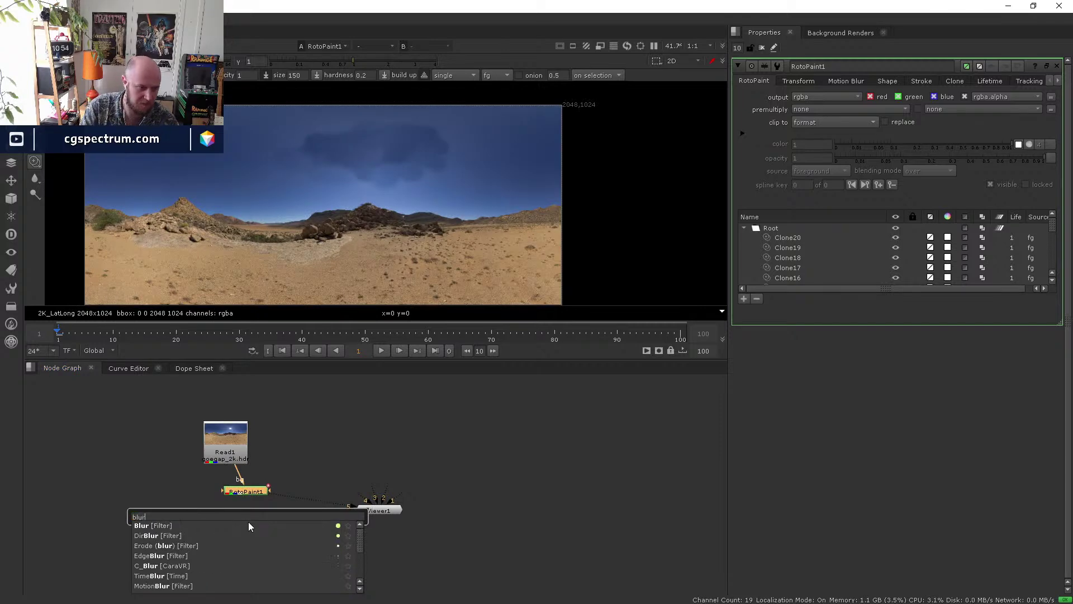
{"action": "key", "text": "Return"}
{"action": "left_click_drag", "start_coordinate": [256, 508], "coordinate": [253, 526]}
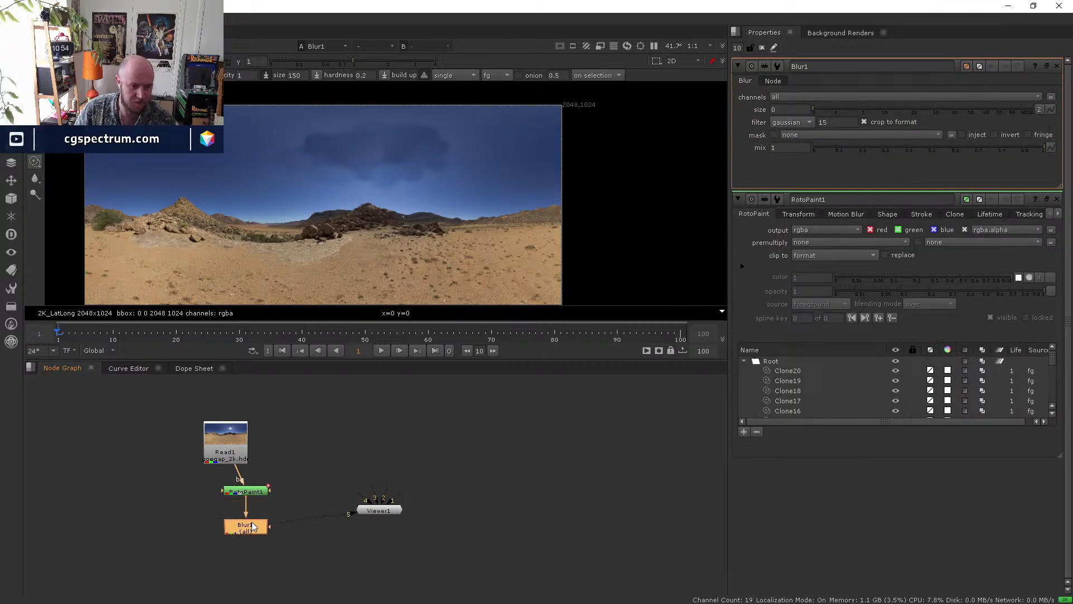
{"action": "left_click", "coordinate": [252, 527]}
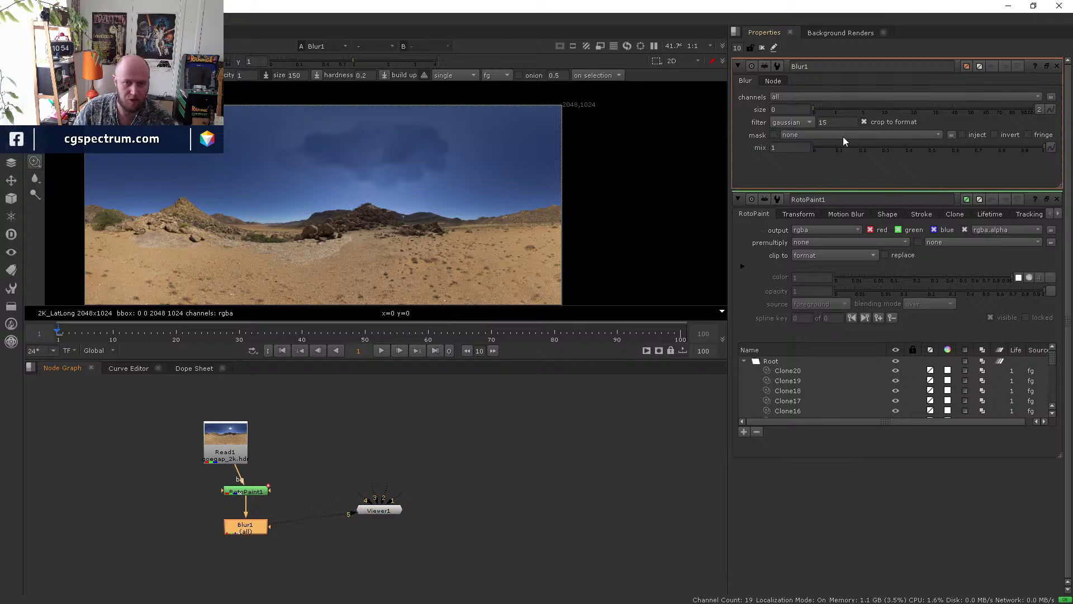
{"action": "left_click_drag", "start_coordinate": [839, 109], "coordinate": [958, 113]}
{"action": "left_click", "coordinate": [948, 99]}
{"action": "left_click", "coordinate": [956, 107]}
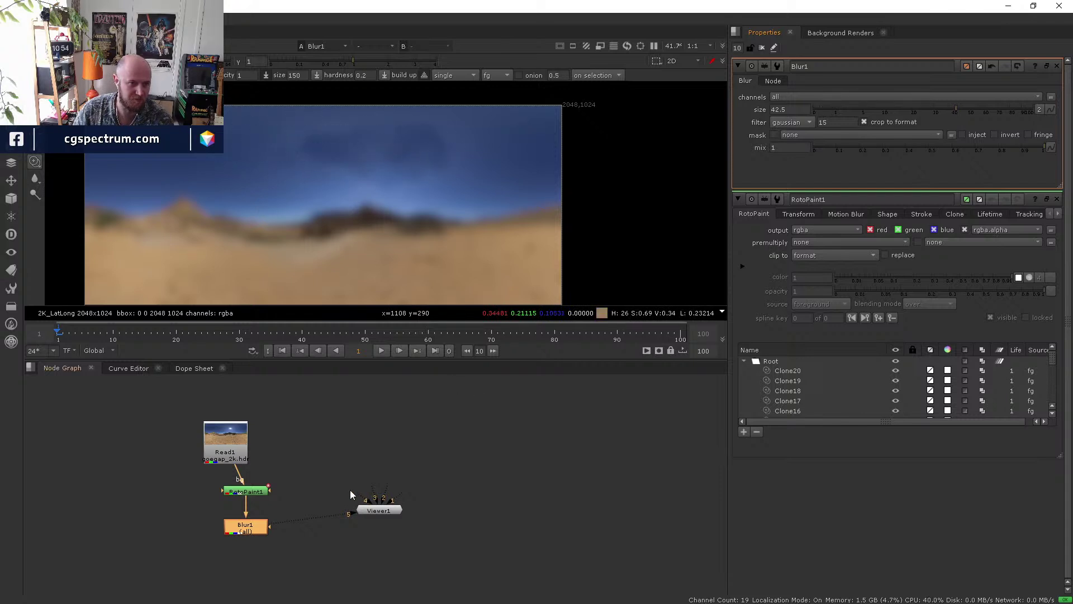
Add a Write node directly below the Blur node.
{"action": "middle_click_drag", "start_coordinate": [340, 524], "coordinate": [345, 510]}
{"action": "key", "text": "Tab"}
{"action": "type", "text": "writ"}
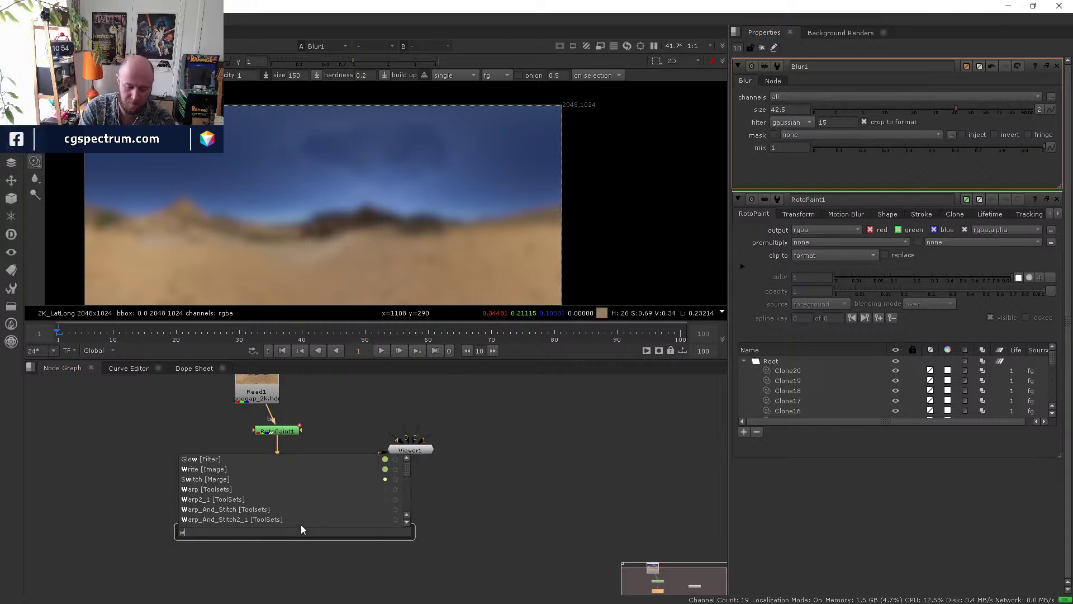
{"action": "key", "text": "Down"}
{"action": "key", "text": "Return"}
{"action": "left_click_drag", "start_coordinate": [292, 481], "coordinate": [282, 491]}
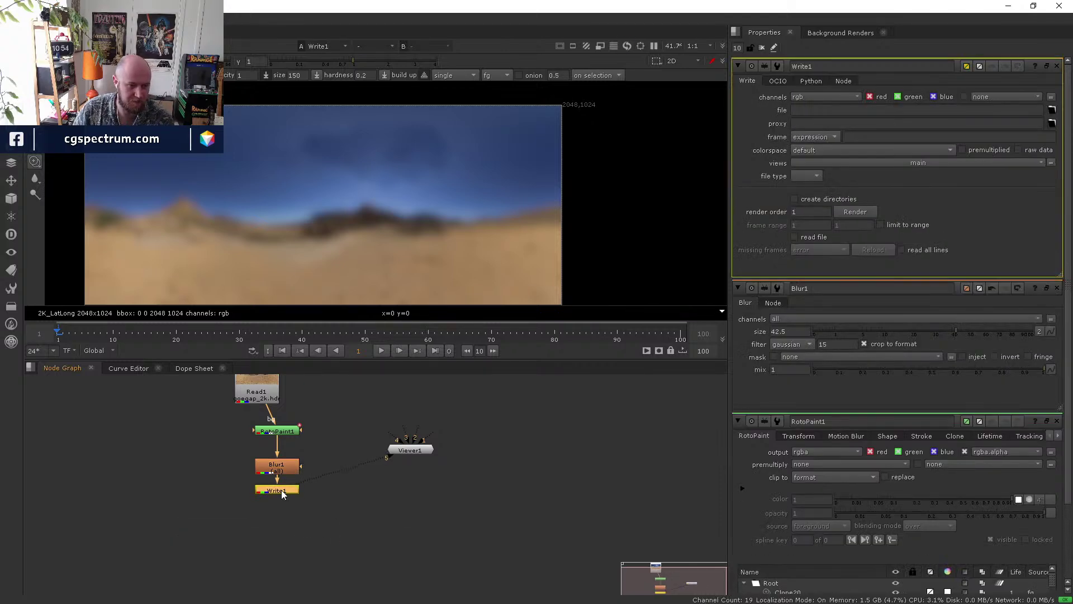
Copy the Read node's file path into the Write node, changing the file name to goegap_2k.exr.
{"action": "double_click", "coordinate": [263, 396]}
{"action": "left_click_drag", "start_coordinate": [948, 99], "coordinate": [735, 93]}
{"action": "key", "text": "ctrl+c"}
{"action": "left_click", "coordinate": [473, 465]}
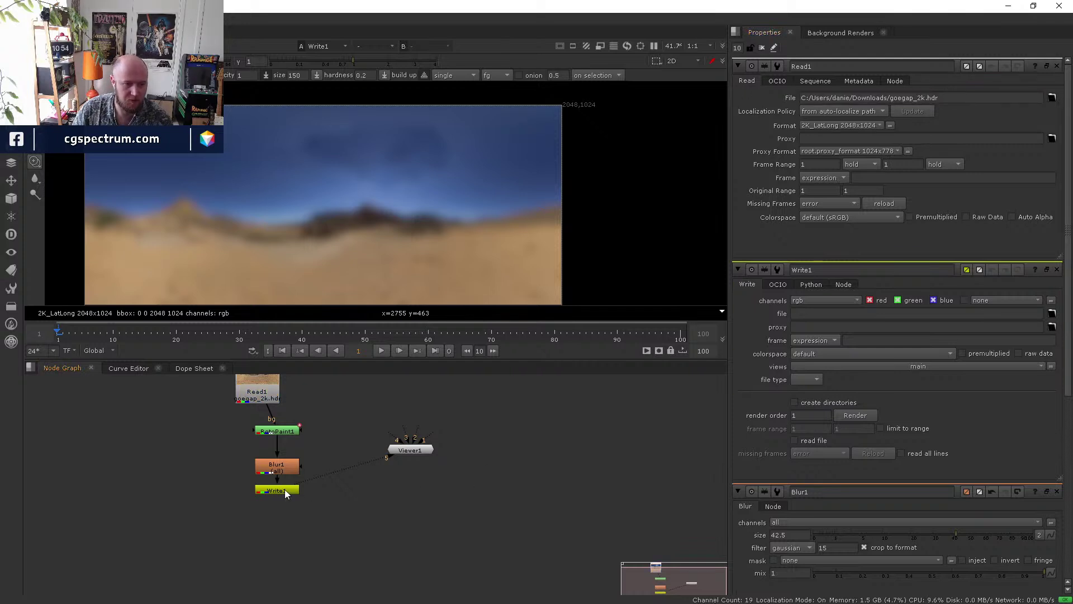
{"action": "double_click", "coordinate": [285, 490]}
{"action": "left_click", "coordinate": [895, 109]}
{"action": "key", "text": "ctrl+v"}
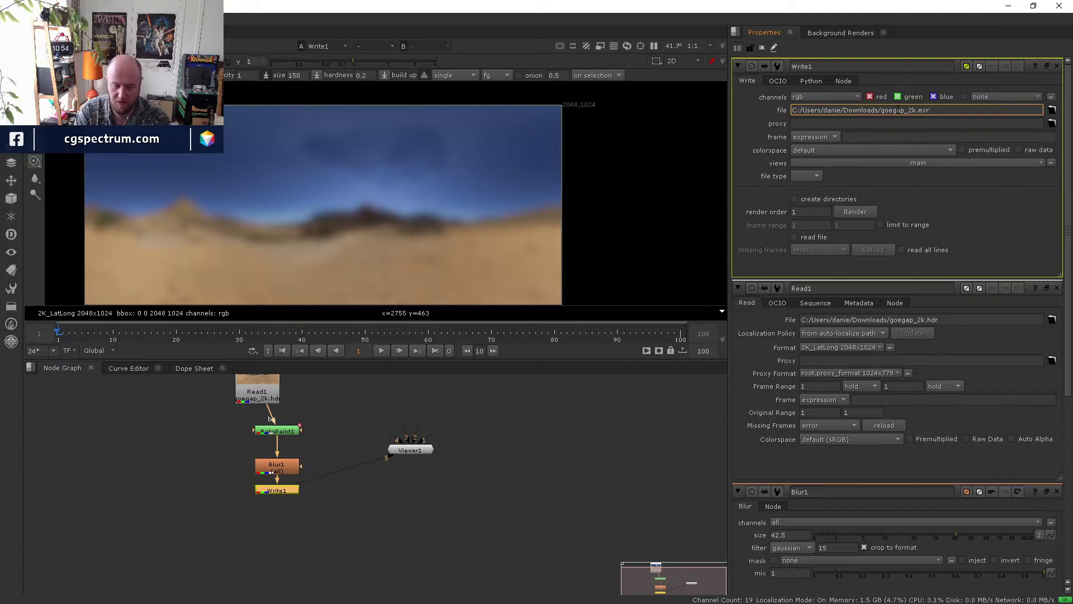
{"action": "key", "text": "Return"}
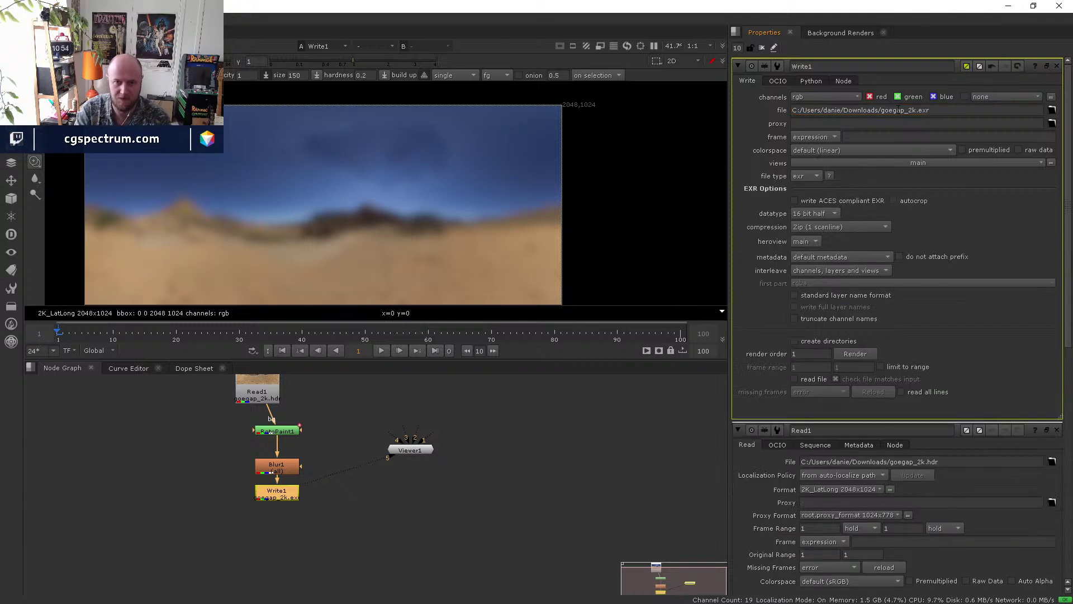
Rename the Write node's output file to goegap_2k_edit.exr and try to render frame 1.
{"action": "left_click", "coordinate": [920, 110]}
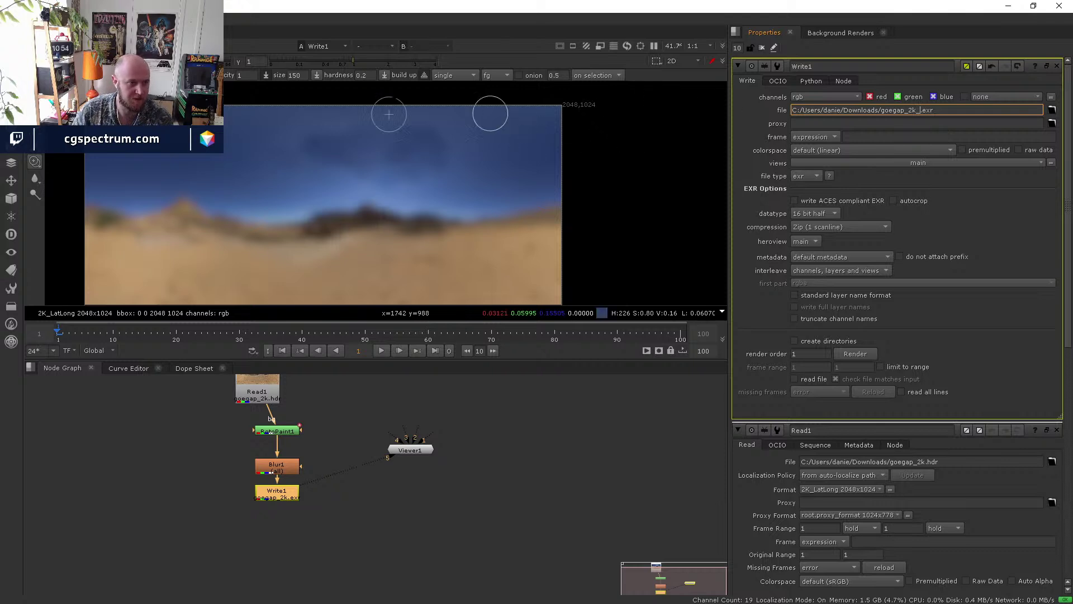
{"action": "key", "text": "Return"}
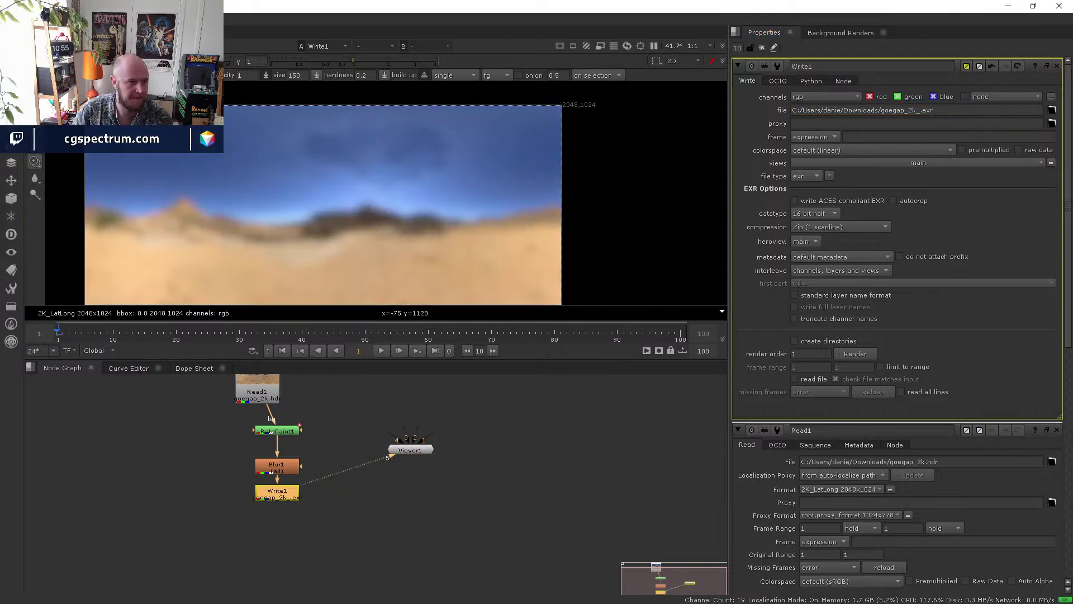
{"action": "left_click", "coordinate": [958, 107]}
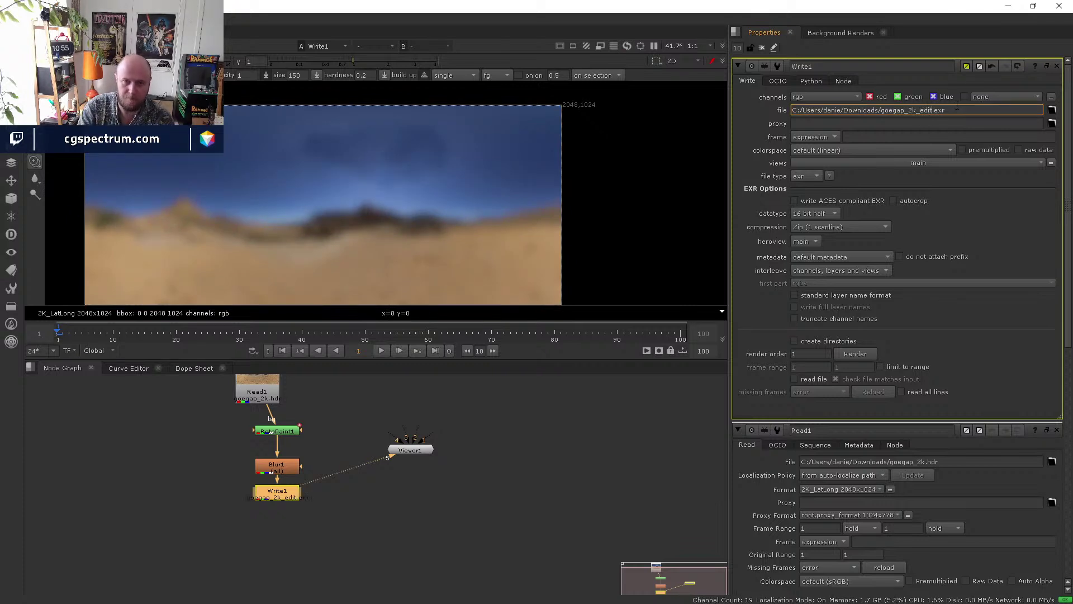
{"action": "left_click", "coordinate": [855, 354]}
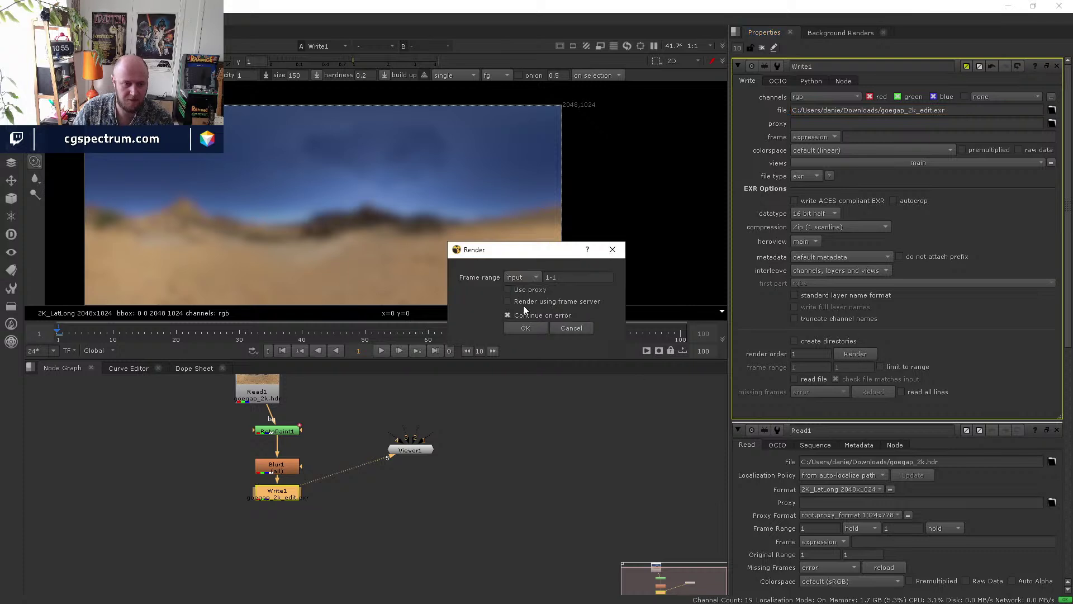
{"action": "left_click", "coordinate": [531, 328]}
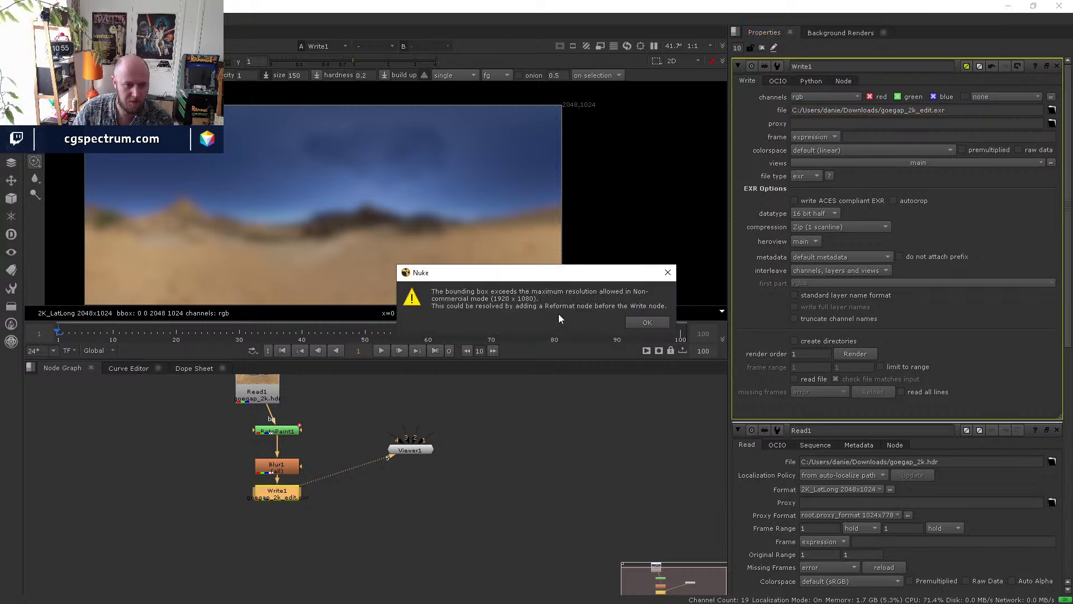
Dismiss the resolution warning and insert a Reformat node between the Blur and Write nodes.
{"action": "left_click", "coordinate": [649, 323]}
{"action": "left_click_drag", "start_coordinate": [292, 493], "coordinate": [289, 530]}
{"action": "key", "text": "Tab"}
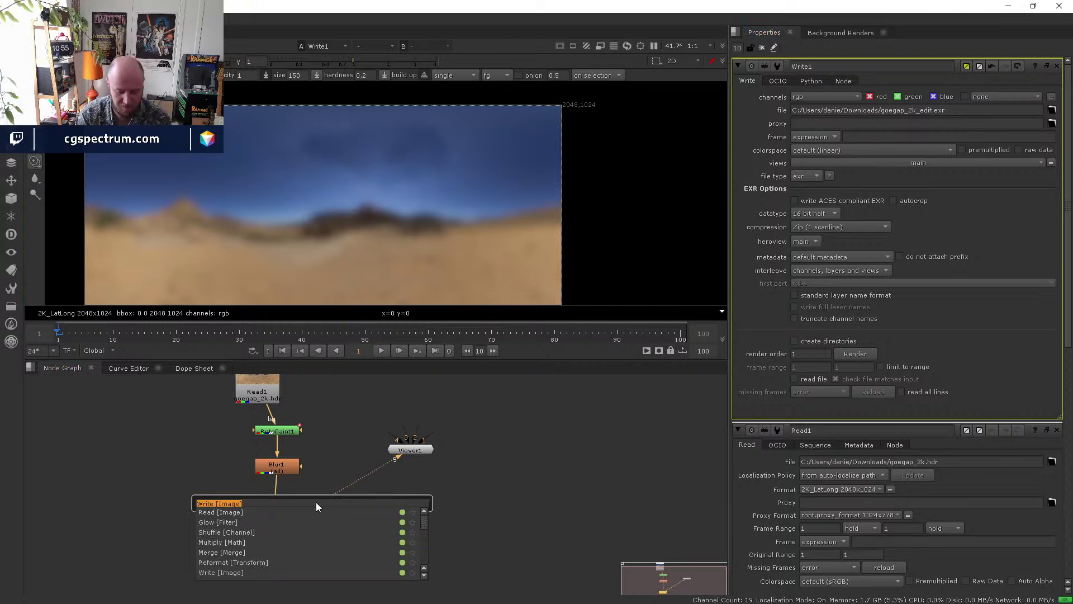
{"action": "type", "text": "ref"}
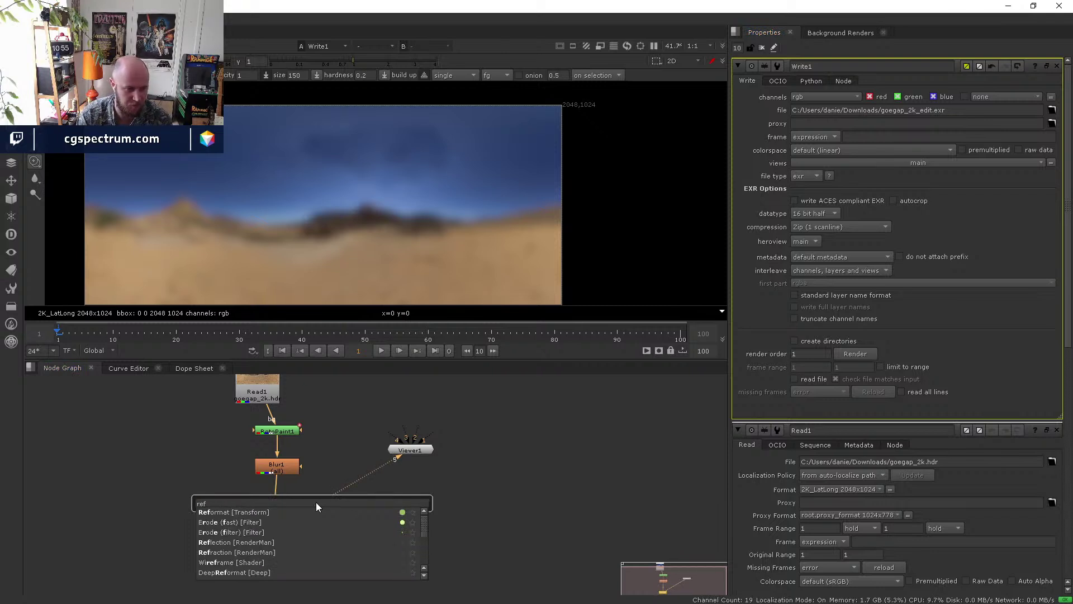
{"action": "key", "text": "Return"}
{"action": "key", "text": "ctrl+z"}
{"action": "key", "text": "ctrl+y"}
{"action": "left_click_drag", "start_coordinate": [281, 547], "coordinate": [279, 504]}
{"action": "left_click", "coordinate": [313, 541]}
Set the Reformat node's output format to HD_1080 1920x1080.
{"action": "double_click", "coordinate": [279, 504]}
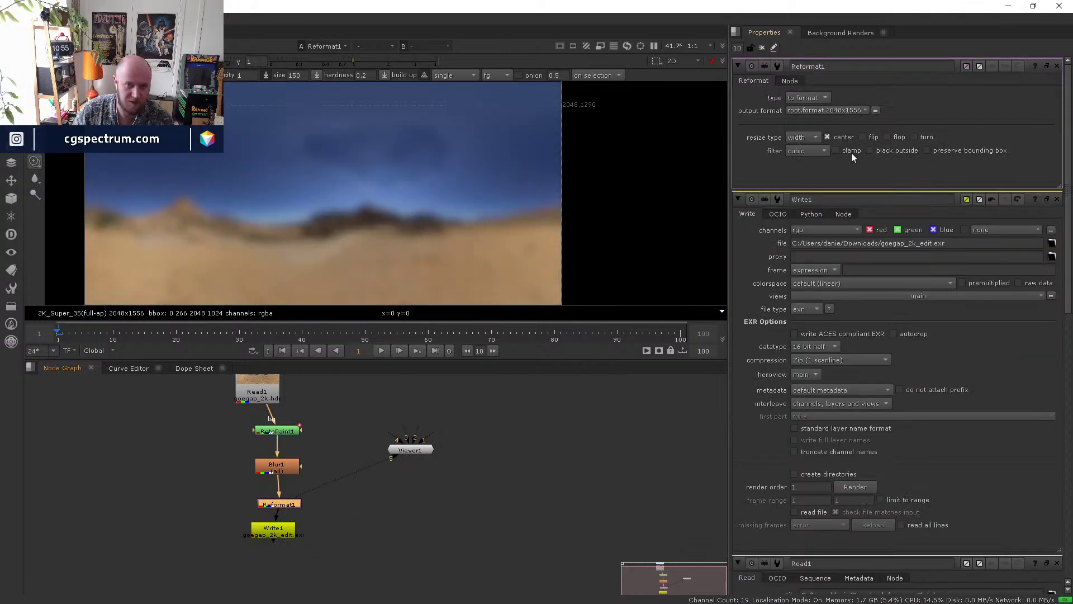
{"action": "left_click", "coordinate": [815, 111]}
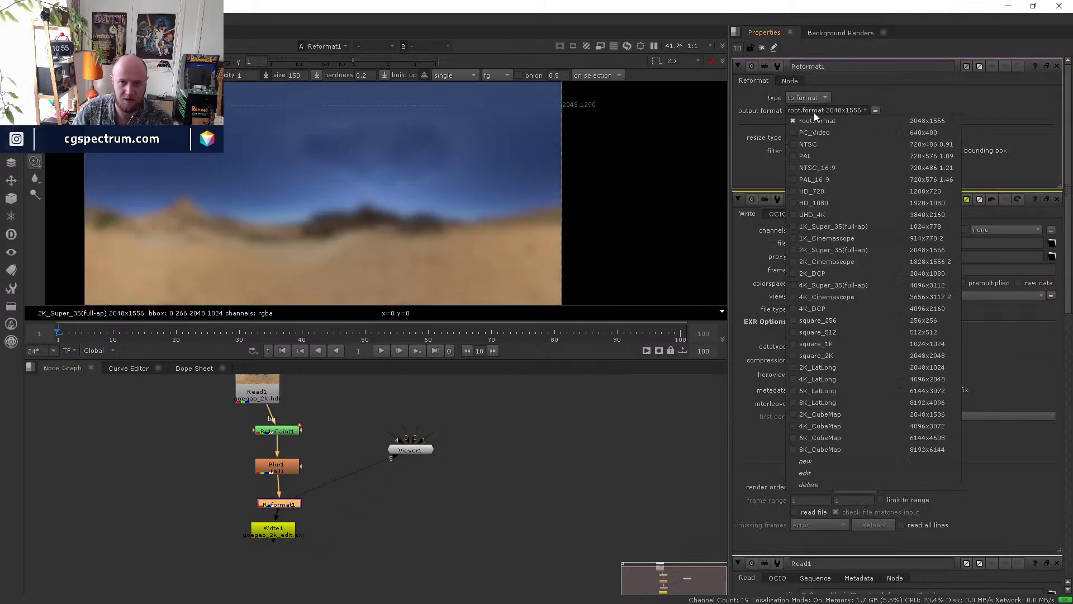
{"action": "left_click", "coordinate": [859, 209]}
Render frame 1 from the Write node to goegap_2k_edit.exr.
{"action": "double_click", "coordinate": [286, 535]}
{"action": "left_click", "coordinate": [856, 354]}
{"action": "left_click", "coordinate": [533, 326]}
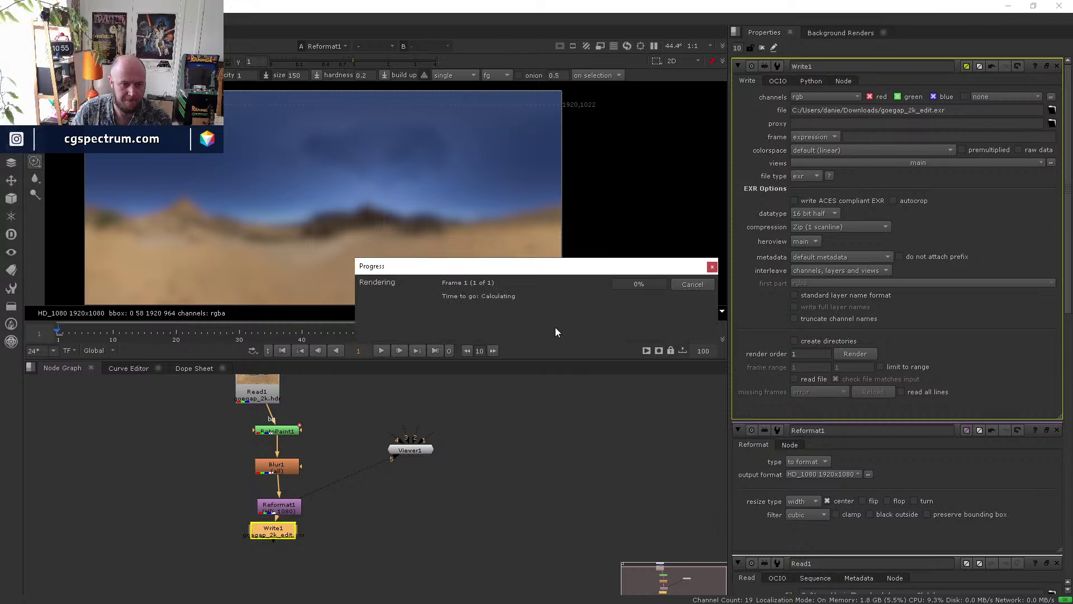
Switch to Houdini and set envlight1's environment map to C:/Users/danie/Downloads/goegap_2k_edit.exr.
{"action": "left_click", "coordinate": [1008, 5]}
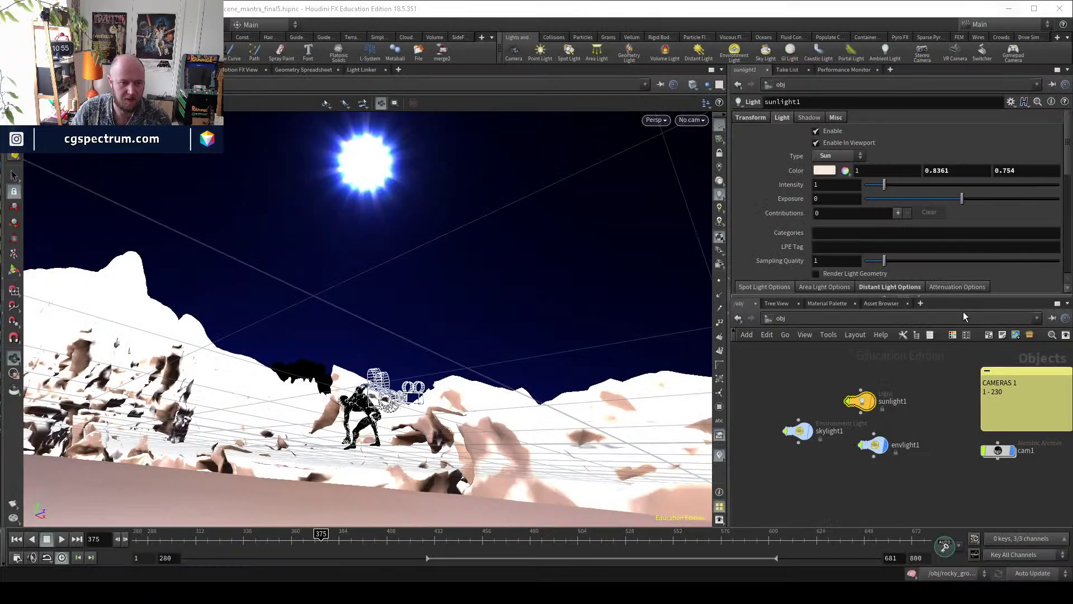
{"action": "left_click", "coordinate": [875, 446]}
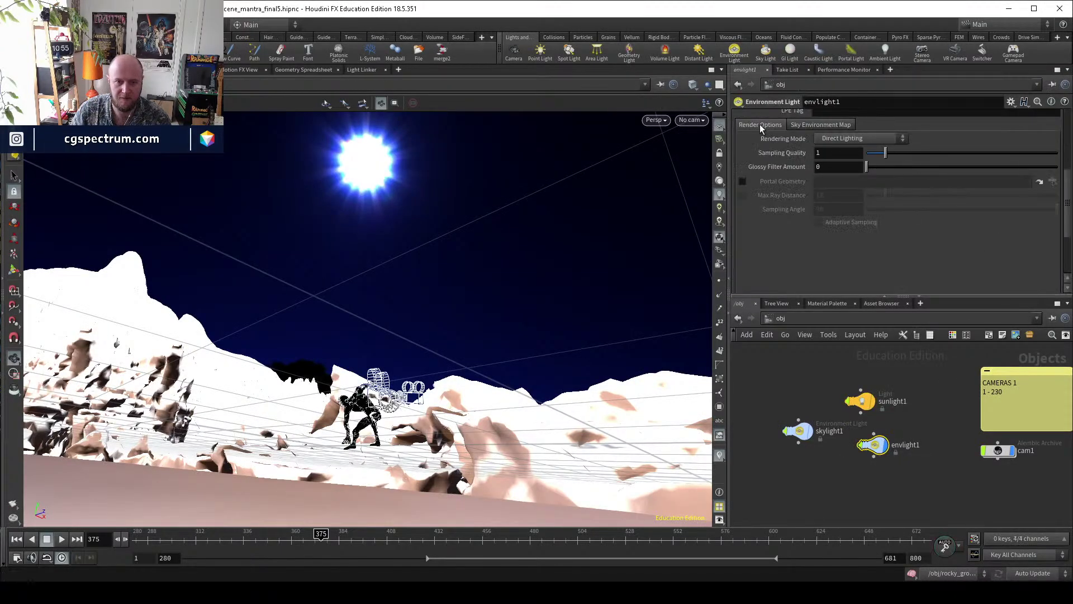
{"action": "scroll", "coordinate": [847, 195], "scroll_direction": "up", "scroll_amount": 5}
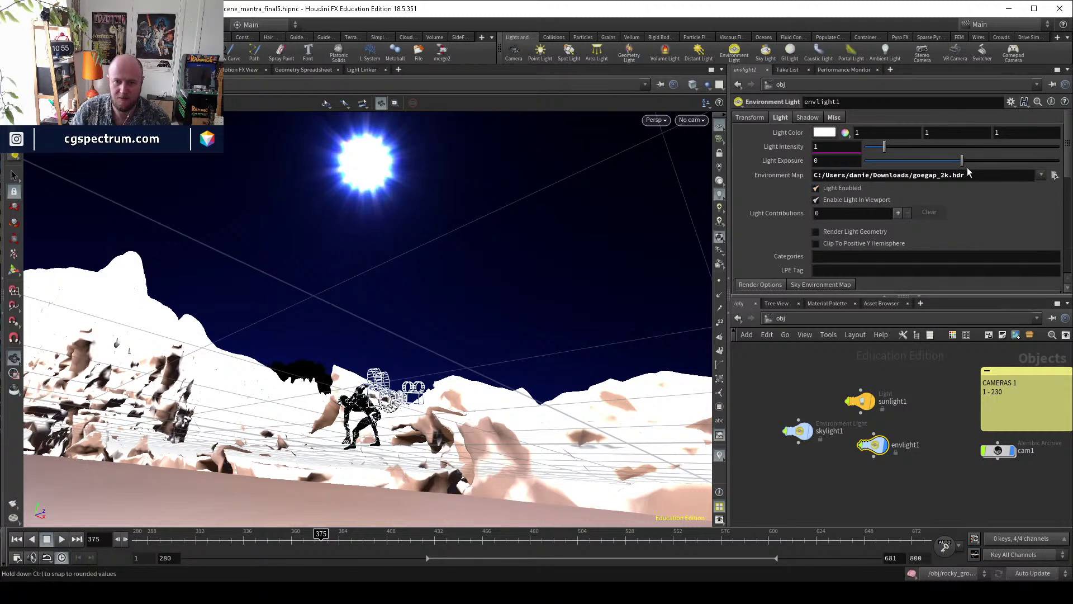
{"action": "left_click", "coordinate": [1055, 175]}
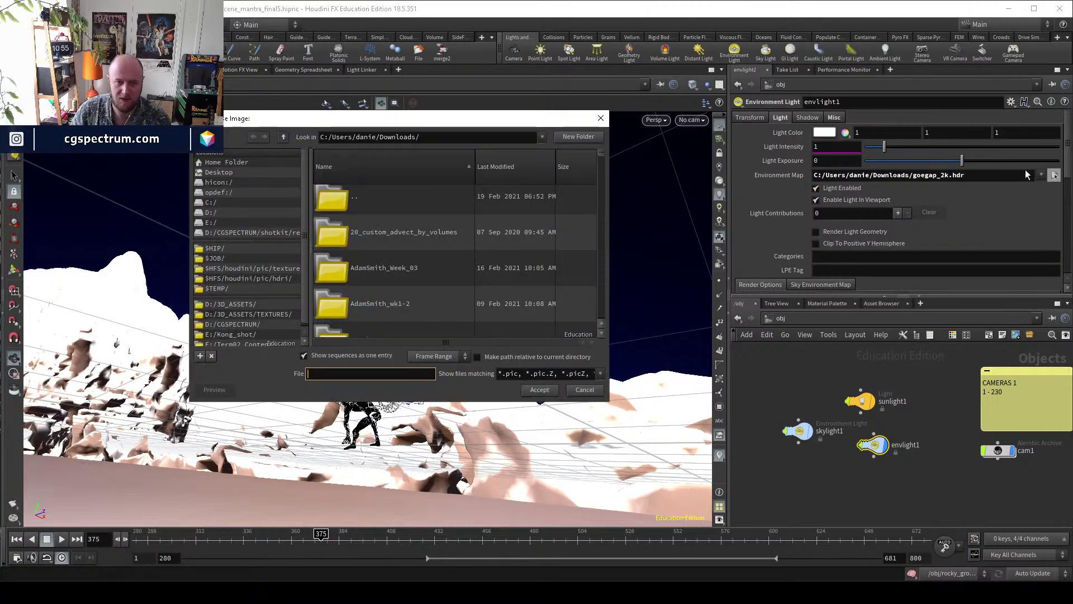
{"action": "left_click", "coordinate": [585, 391]}
{"action": "mouse_move", "coordinate": [932, 195]}
{"action": "left_mouse_down"}
{"action": "mouse_move", "coordinate": [912, 168]}
{"action": "mouse_move", "coordinate": [928, 178]}
{"action": "left_mouse_up"}
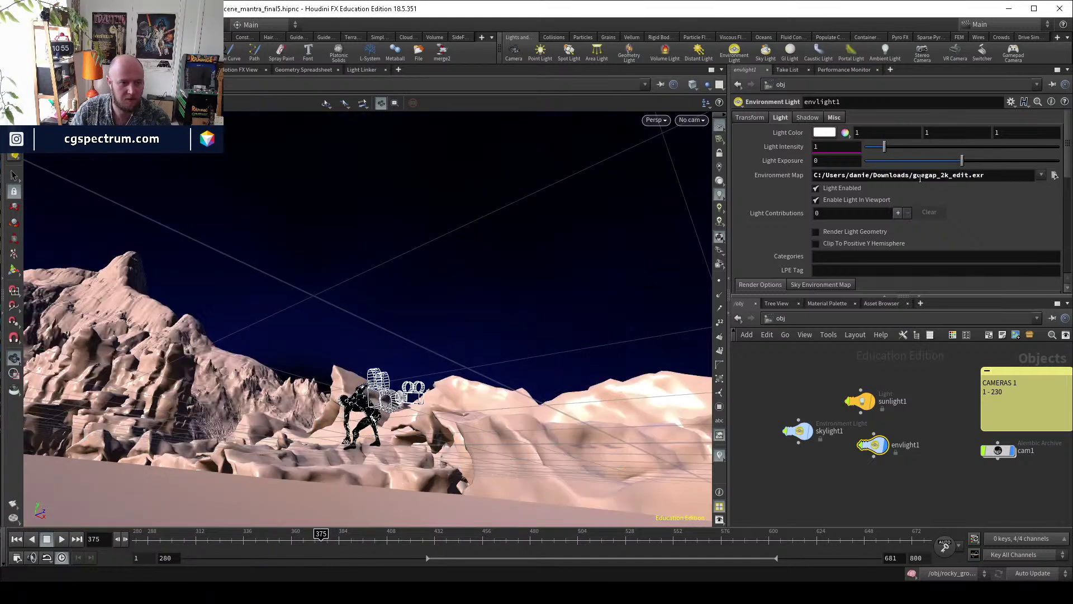
Render the cyborg with the edited environment map and examine the highlights on its head, arm and back.
{"action": "mouse_move", "coordinate": [411, 205]}
{"action": "left_mouse_down"}
{"action": "mouse_move", "coordinate": [399, 213]}
{"action": "mouse_move", "coordinate": [415, 211]}
{"action": "mouse_move", "coordinate": [405, 195]}
{"action": "left_mouse_up"}
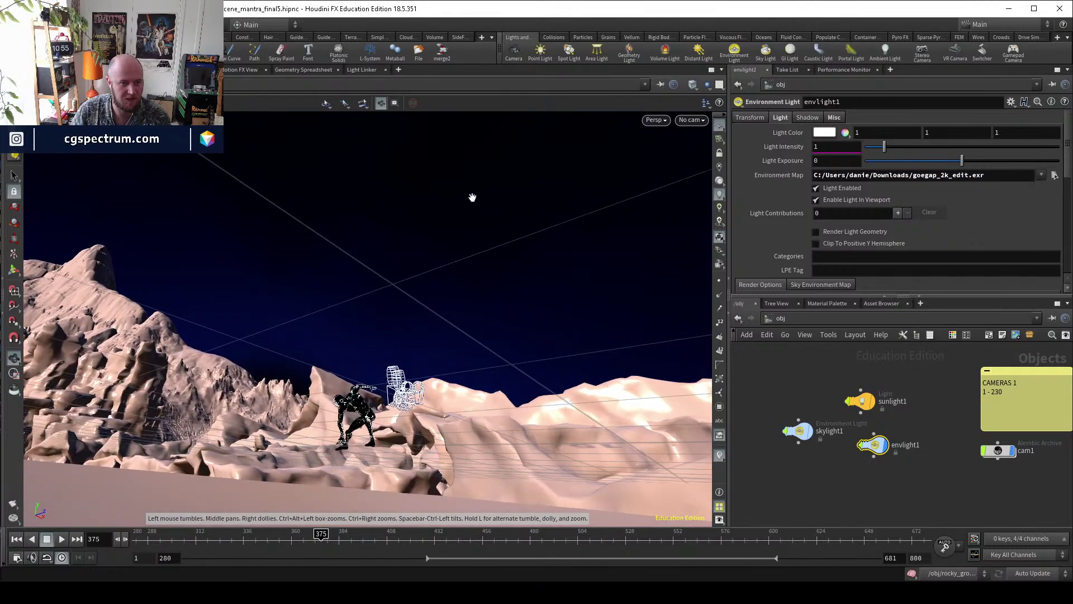
{"action": "left_click", "coordinate": [133, 70]}
{"action": "scroll", "coordinate": [336, 243], "scroll_direction": "down", "scroll_amount": 1}
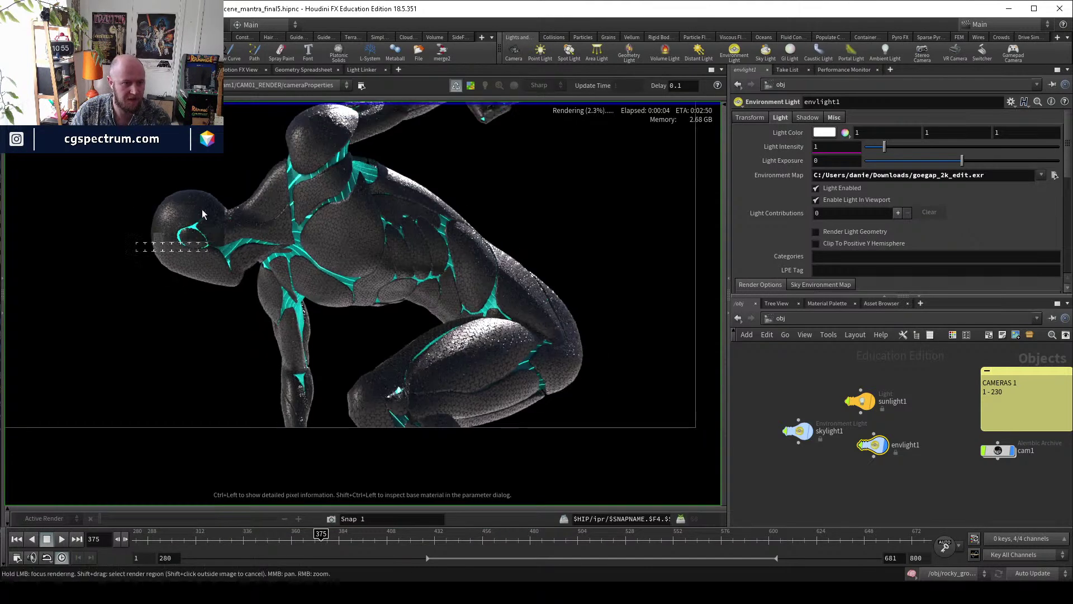
{"action": "scroll", "coordinate": [202, 214], "scroll_direction": "up", "scroll_amount": 1}
{"action": "middle_click_drag", "start_coordinate": [361, 118], "coordinate": [341, 244]}
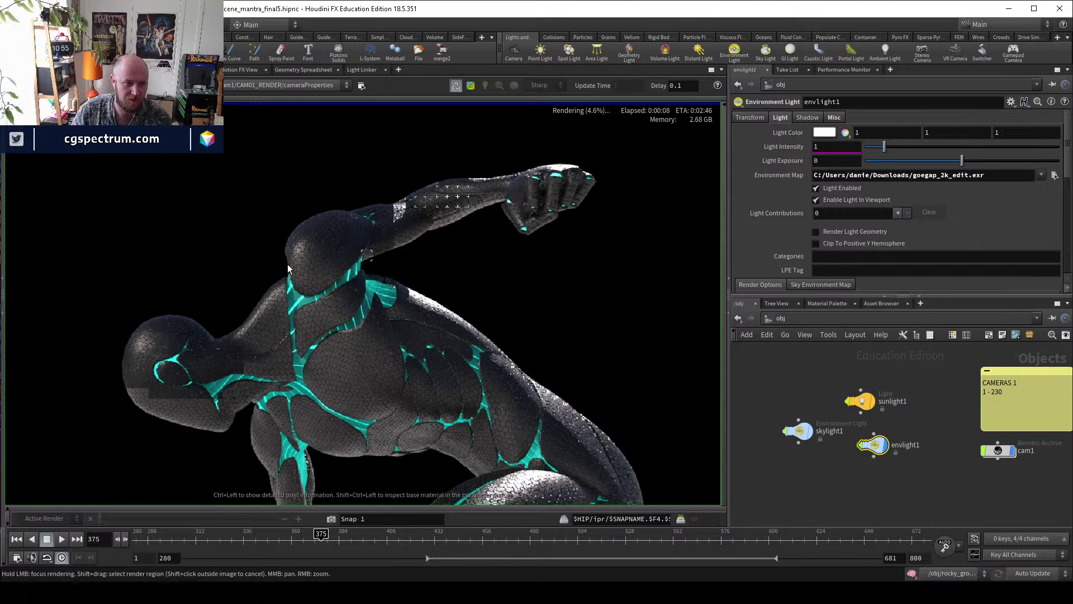
{"action": "scroll", "coordinate": [328, 250], "scroll_direction": "up", "scroll_amount": 1}
{"action": "middle_click_drag", "start_coordinate": [134, 364], "coordinate": [221, 335]}
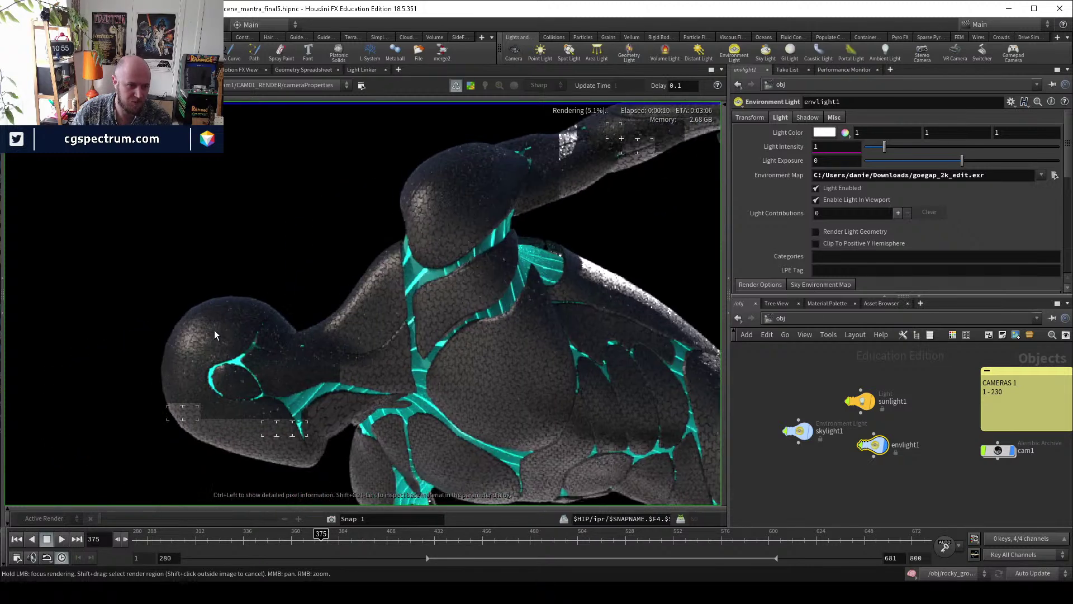
{"action": "middle_click_drag", "start_coordinate": [493, 273], "coordinate": [395, 343]}
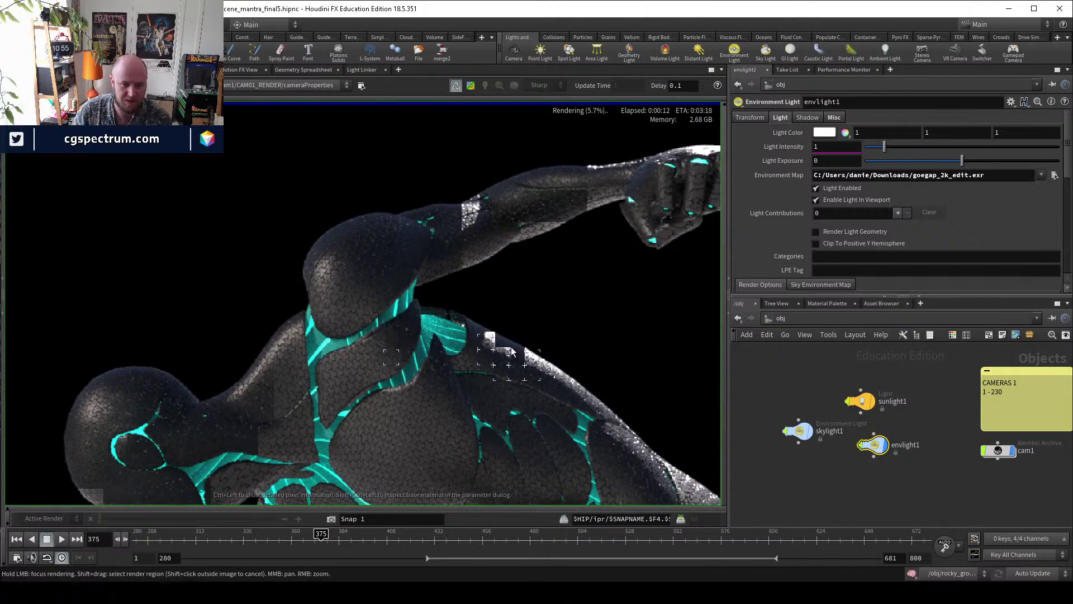
{"action": "middle_click_drag", "start_coordinate": [634, 398], "coordinate": [550, 363]}
{"action": "middle_click_drag", "start_coordinate": [602, 429], "coordinate": [506, 303]}
Delete the sunlight1 and skylight1 lights from the scene, keeping envlight1.
{"action": "left_click_drag", "start_coordinate": [937, 425], "coordinate": [838, 388]}
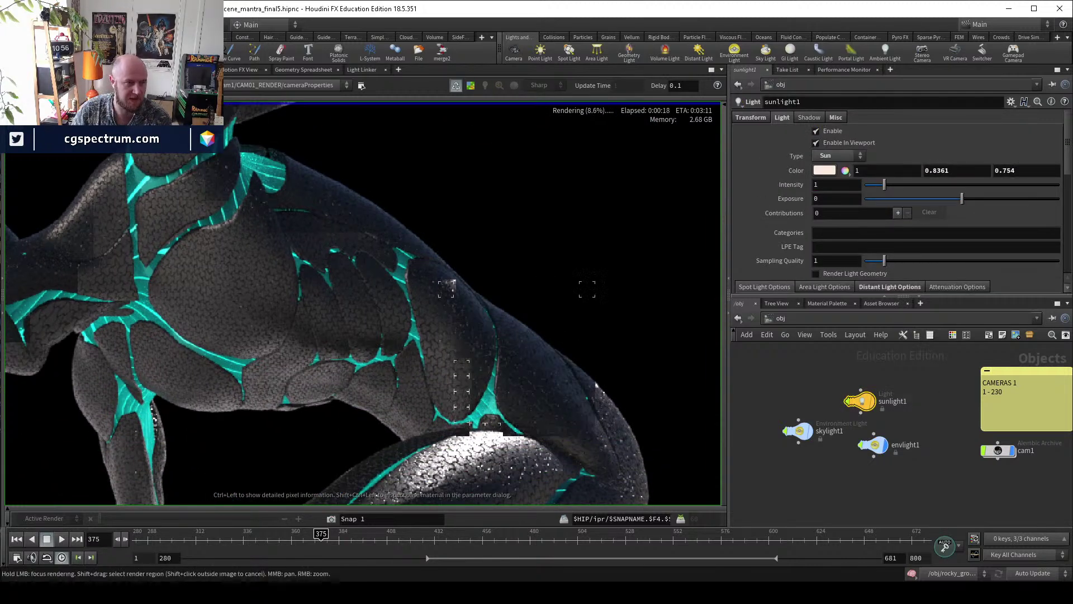
{"action": "scroll", "coordinate": [371, 301], "scroll_direction": "down", "scroll_amount": 2}
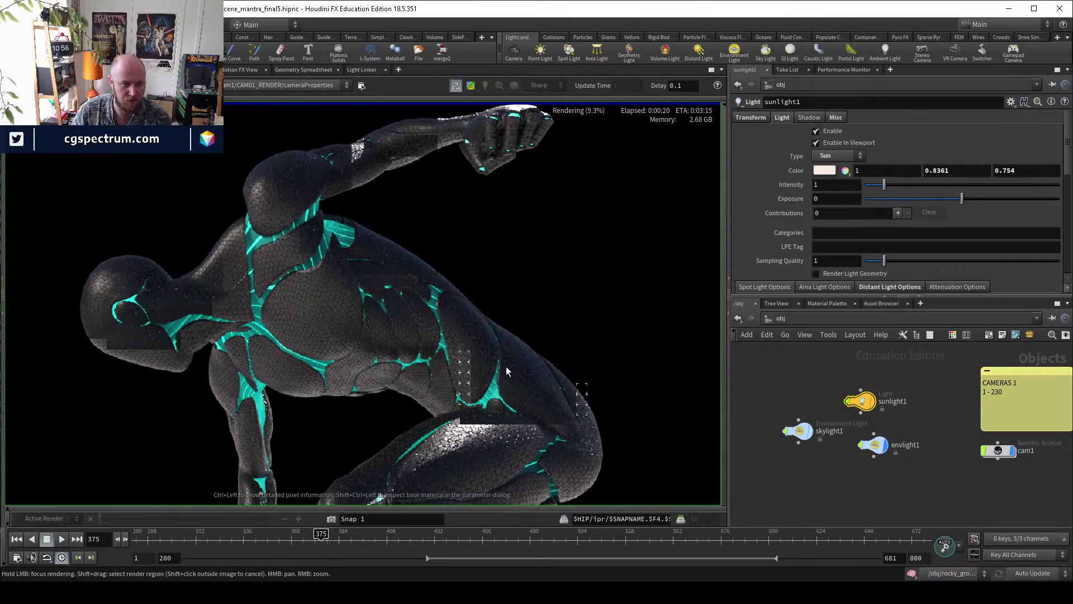
{"action": "left_click_drag", "start_coordinate": [837, 479], "coordinate": [779, 382]}
{"action": "left_click_drag", "start_coordinate": [912, 413], "coordinate": [798, 376]}
{"action": "left_click", "coordinate": [751, 118]}
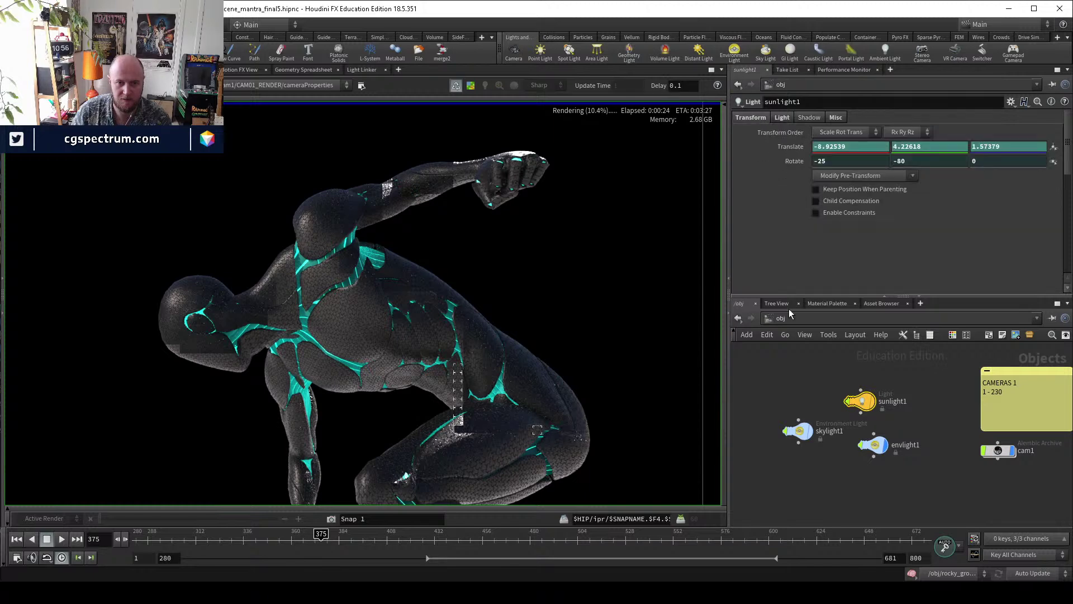
{"action": "left_click_drag", "start_coordinate": [824, 462], "coordinate": [778, 412]}
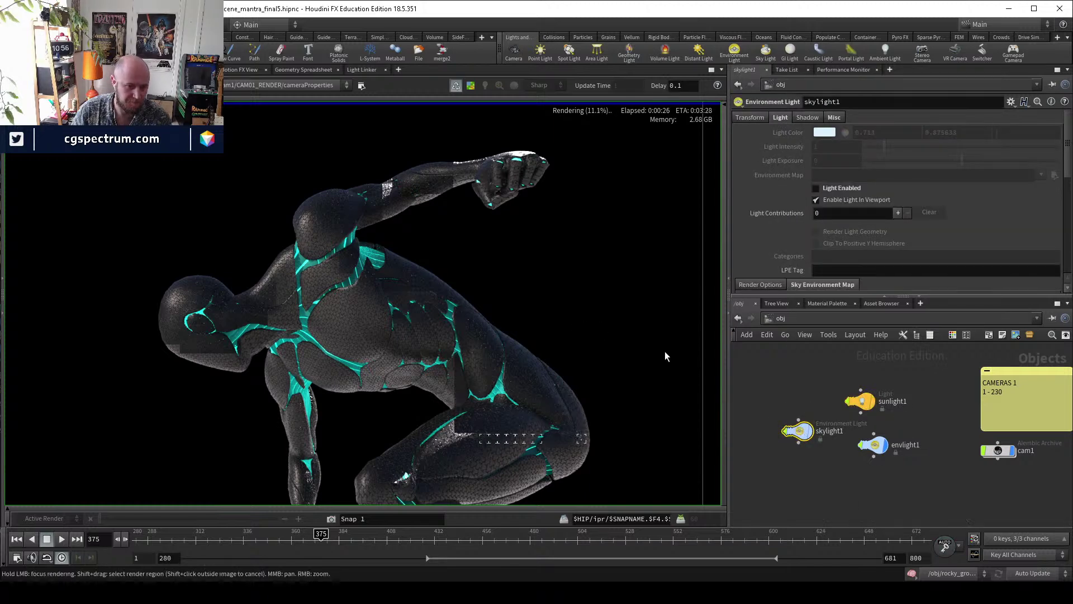
{"action": "left_click", "coordinate": [850, 401], "text": "shift"}
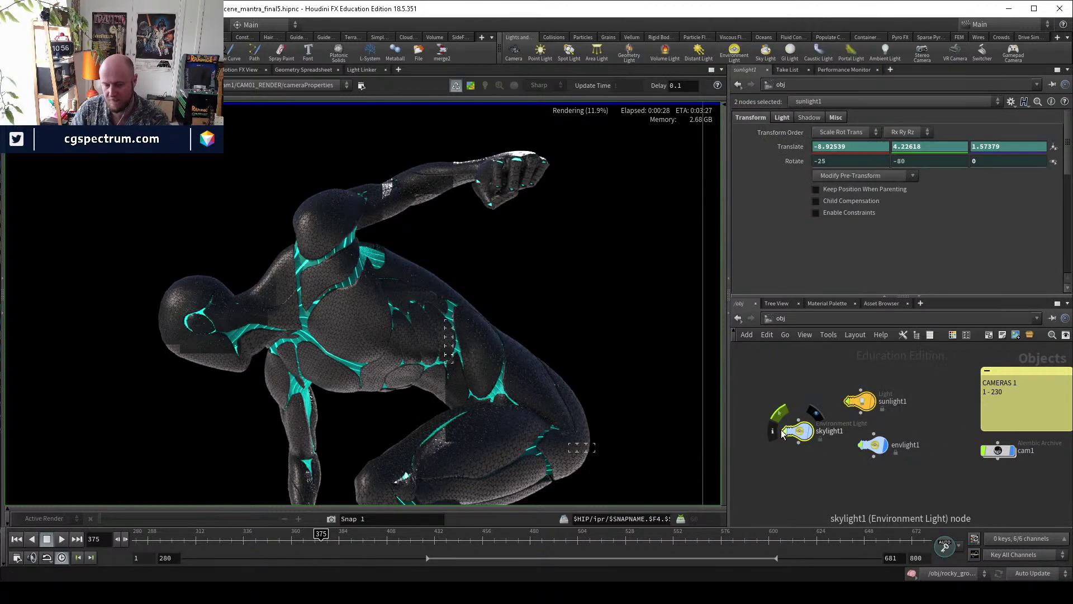
{"action": "key", "text": "Delete"}
Return to the scene view, frame the terrain from a distance and add a Distant Light.
{"action": "left_click", "coordinate": [25, 70]}
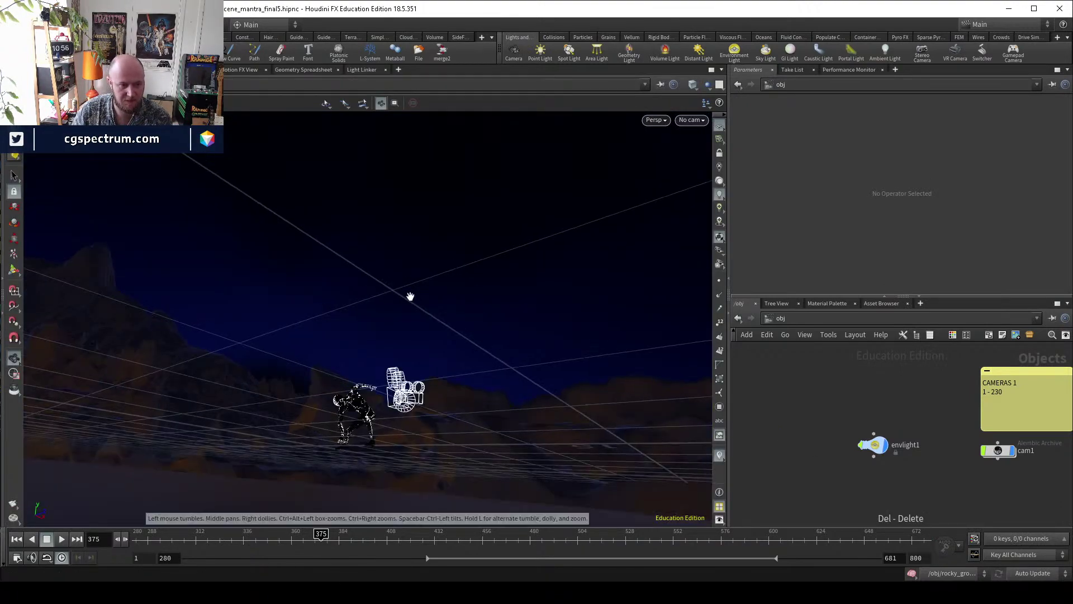
{"action": "left_click_drag", "start_coordinate": [393, 326], "coordinate": [327, 380]}
{"action": "right_click_drag", "start_coordinate": [327, 380], "coordinate": [341, 394]}
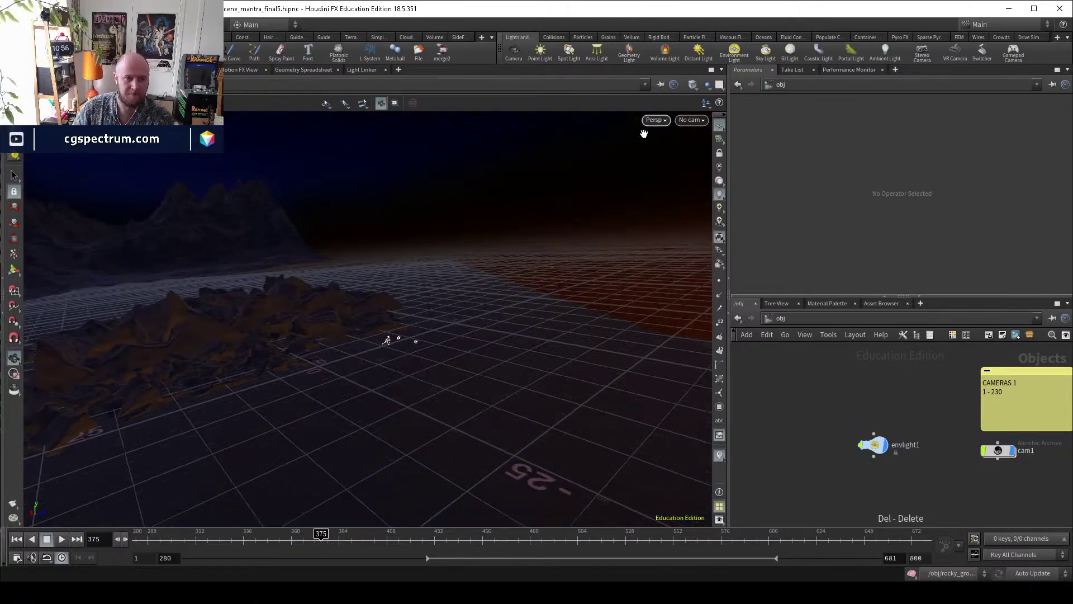
{"action": "left_click", "coordinate": [702, 54]}
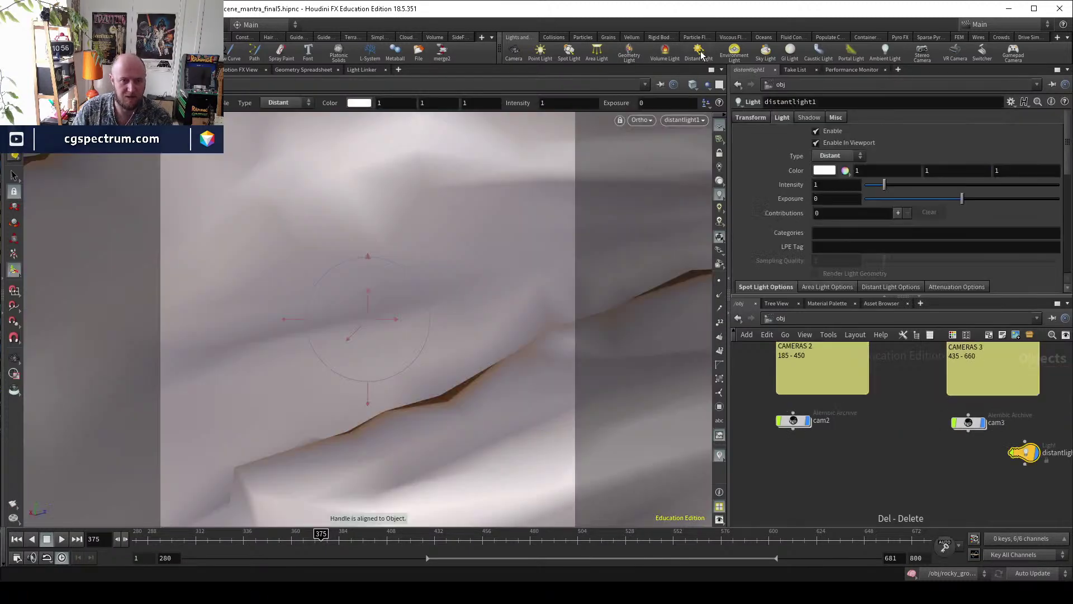
Look through cam1's CAM01_RENDER camera and move the distant light node beside envlight1.
{"action": "left_click", "coordinate": [692, 121]}
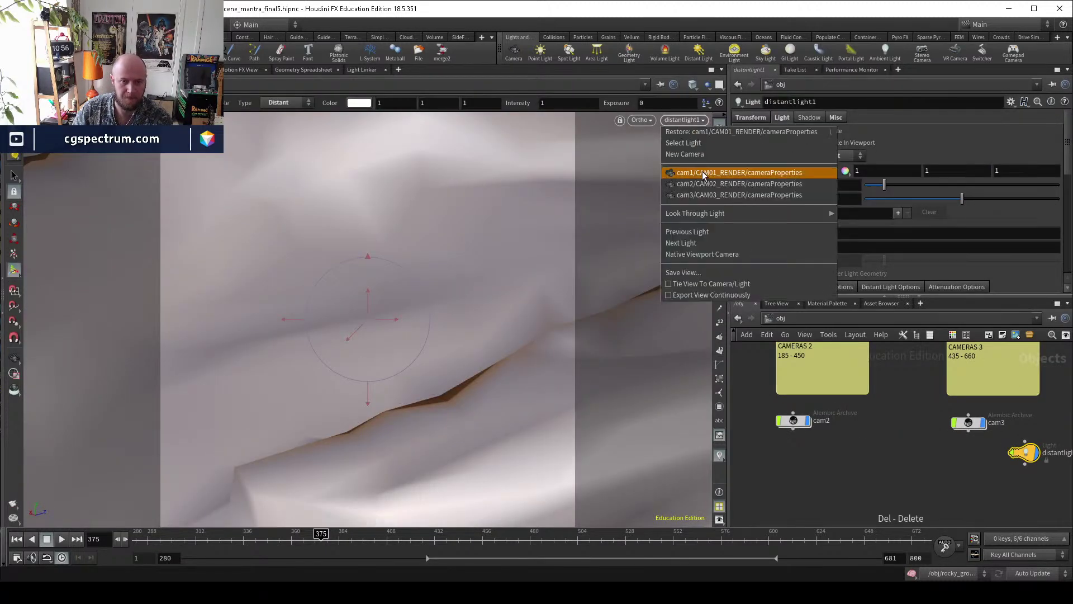
{"action": "left_click", "coordinate": [727, 173]}
{"action": "middle_click_drag", "start_coordinate": [862, 456], "coordinate": [851, 426]}
{"action": "scroll", "coordinate": [992, 435], "scroll_direction": "down", "scroll_amount": 3}
{"action": "left_click_drag", "start_coordinate": [1006, 431], "coordinate": [853, 456]}
{"action": "middle_click_drag", "start_coordinate": [840, 465], "coordinate": [955, 484]}
{"action": "left_click_drag", "start_coordinate": [978, 475], "coordinate": [833, 443]}
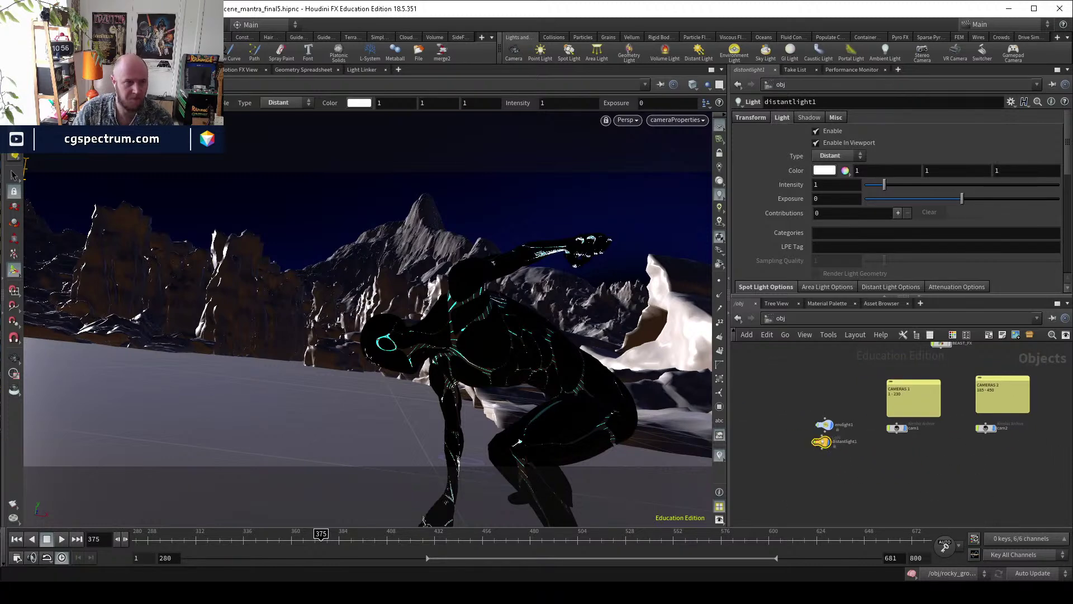
Re-render the cyborg with the new distant light and set that light's intensity to 3.
{"action": "left_click", "coordinate": [196, 69]}
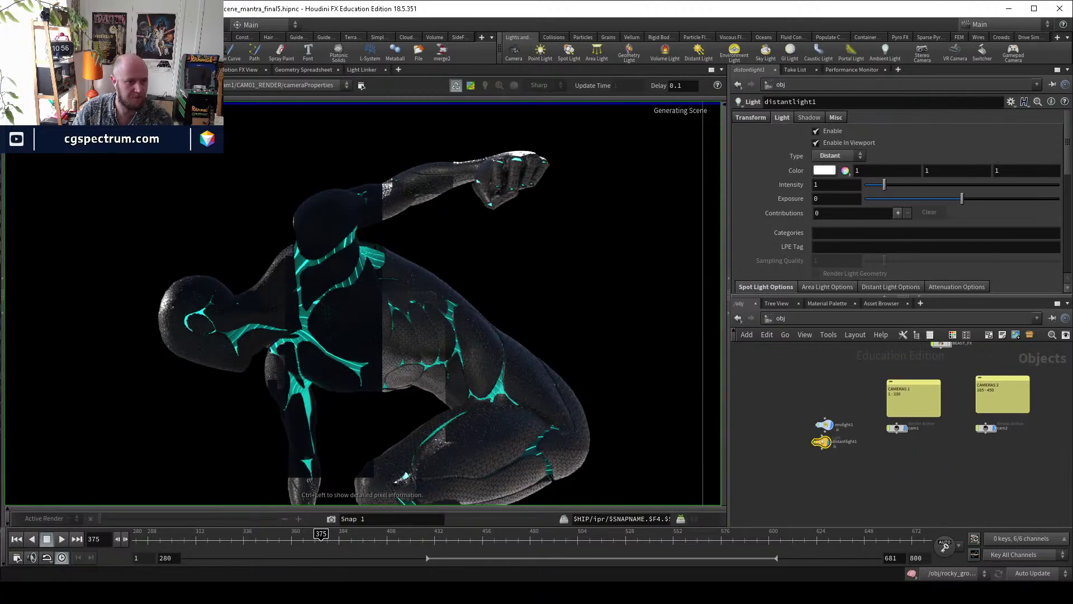
{"action": "middle_click_drag", "start_coordinate": [246, 254], "coordinate": [261, 246]}
{"action": "scroll", "coordinate": [228, 308], "scroll_direction": "up", "scroll_amount": 5}
{"action": "scroll", "coordinate": [229, 306], "scroll_direction": "down", "scroll_amount": 1}
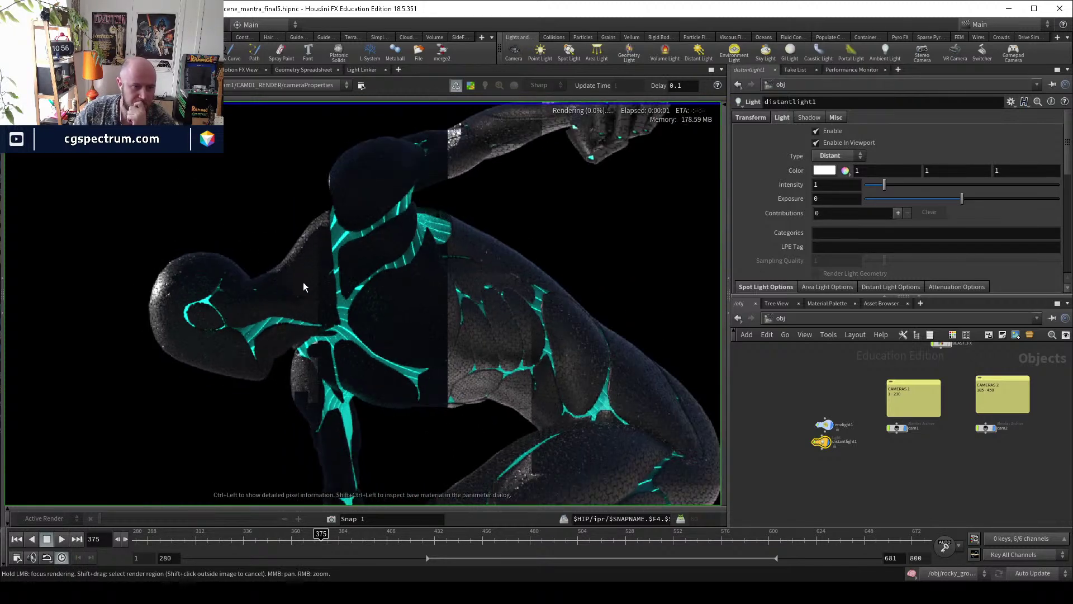
{"action": "scroll", "coordinate": [425, 314], "scroll_direction": "down", "scroll_amount": 1}
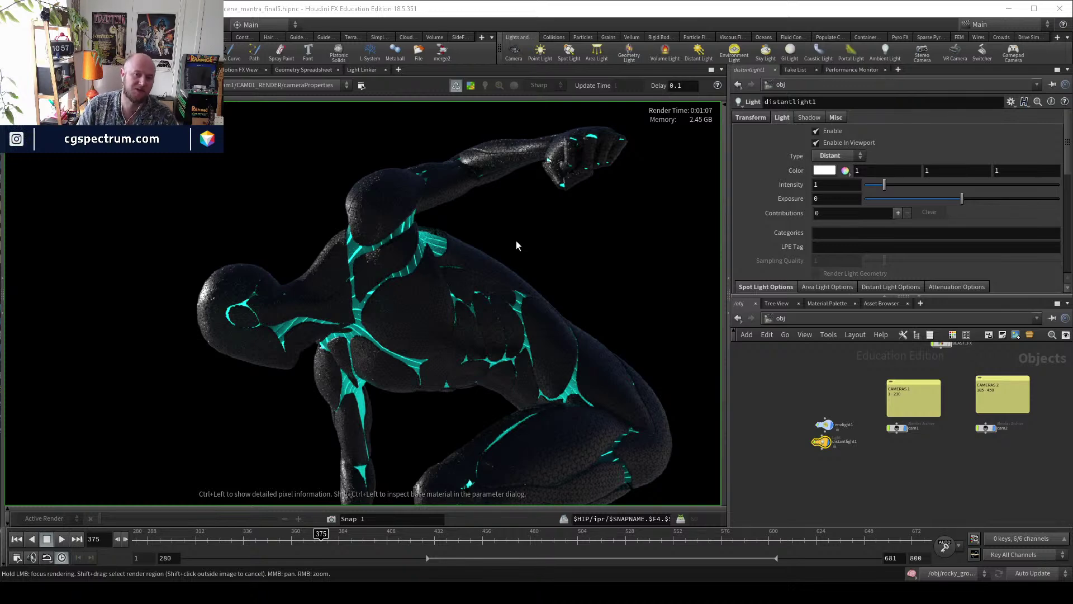
{"action": "left_click", "coordinate": [830, 182]}
{"action": "type", "text": "3"}
{"action": "key", "text": "Return"}
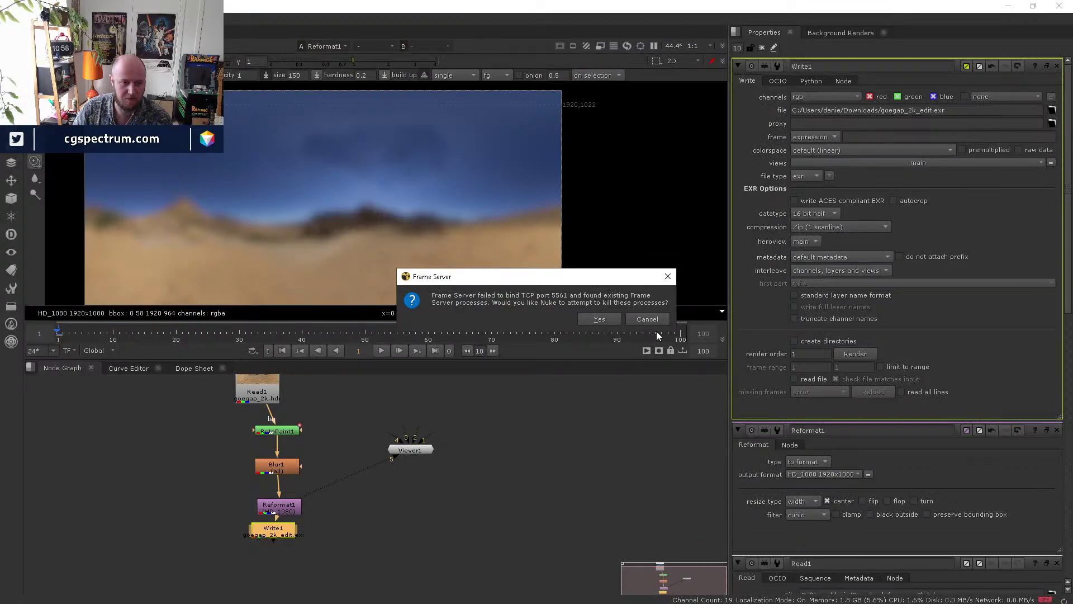
Switch back to Nuke, cancel the Frame Server prompt, view the original Read node image and examine the sun's pixel values.
{"action": "left_click", "coordinate": [654, 321]}
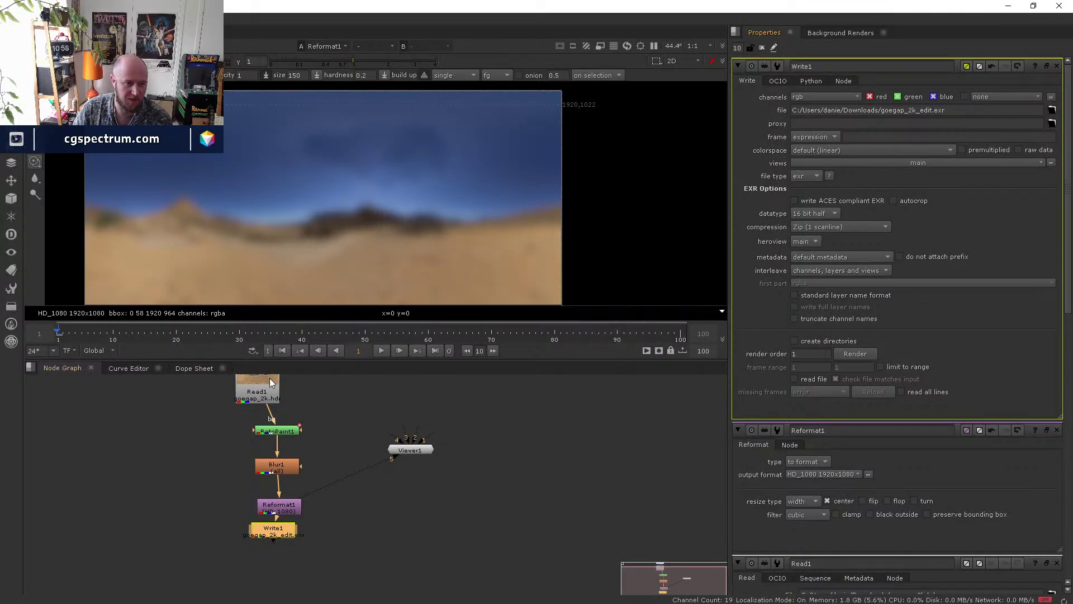
{"action": "left_click", "coordinate": [270, 380]}
{"action": "key", "text": "1"}
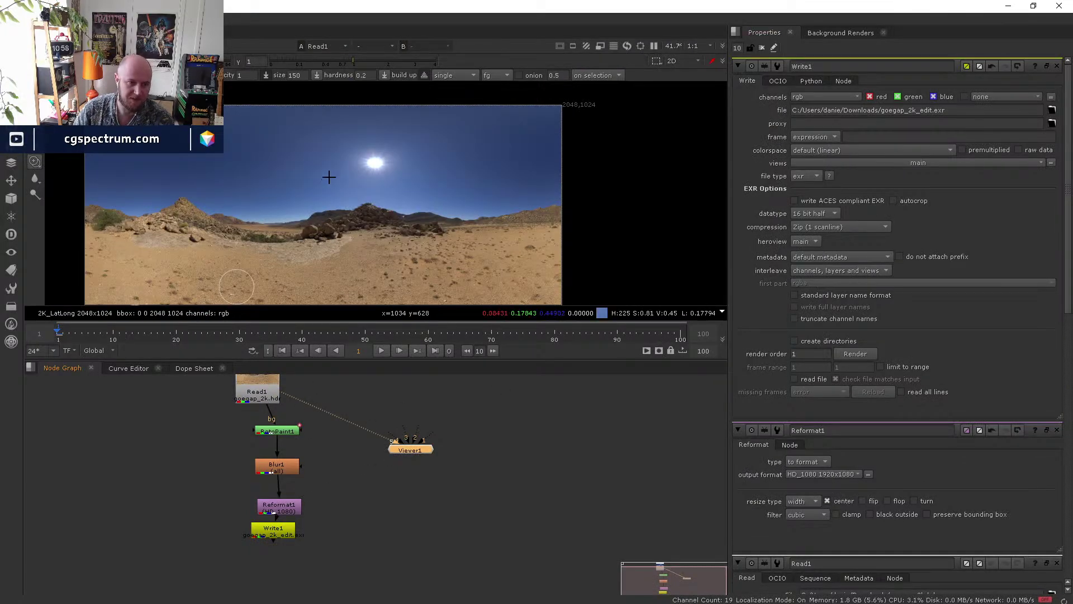
{"action": "scroll", "coordinate": [378, 162], "scroll_direction": "up", "scroll_amount": 2}
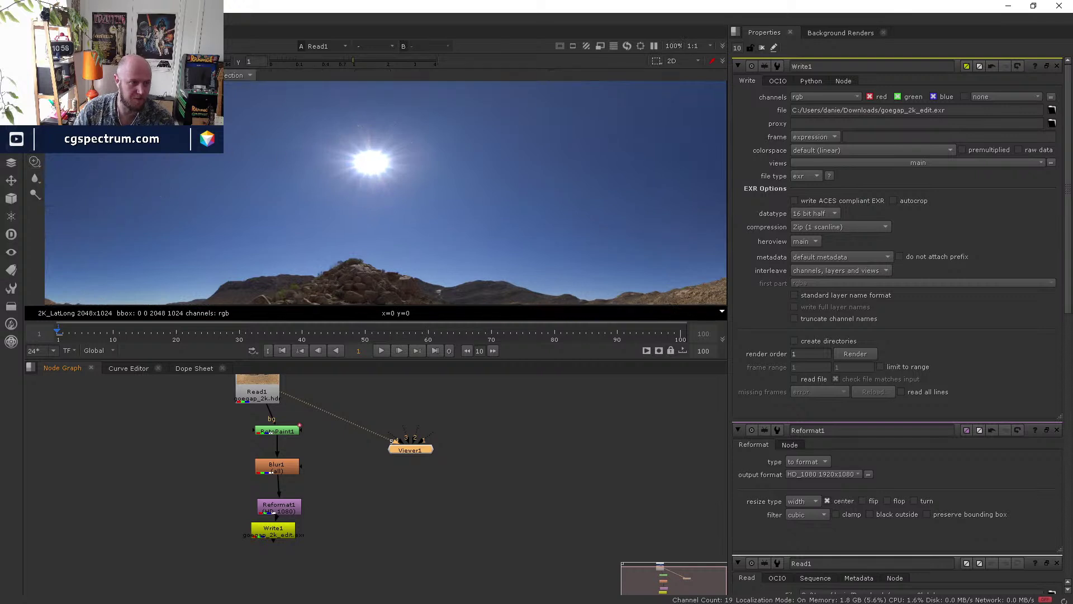
{"action": "scroll", "coordinate": [374, 170], "scroll_direction": "up", "scroll_amount": 2}
{"action": "scroll", "coordinate": [374, 171], "scroll_direction": "up", "scroll_amount": 1}
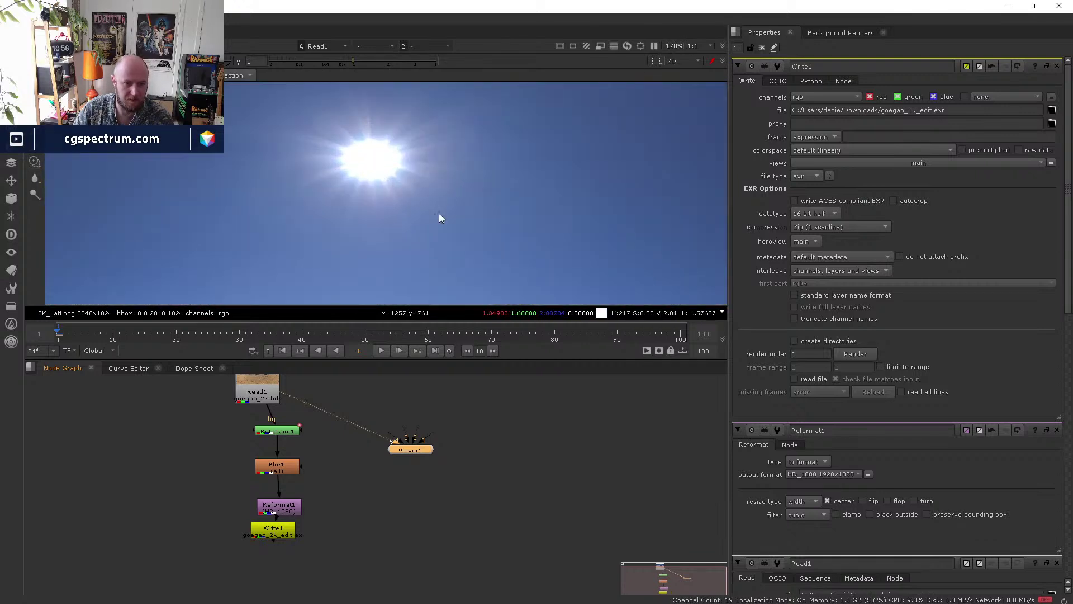
{"action": "scroll", "coordinate": [530, 314], "scroll_direction": "up", "scroll_amount": 4}
{"action": "scroll", "coordinate": [552, 313], "scroll_direction": "down", "scroll_amount": 3}
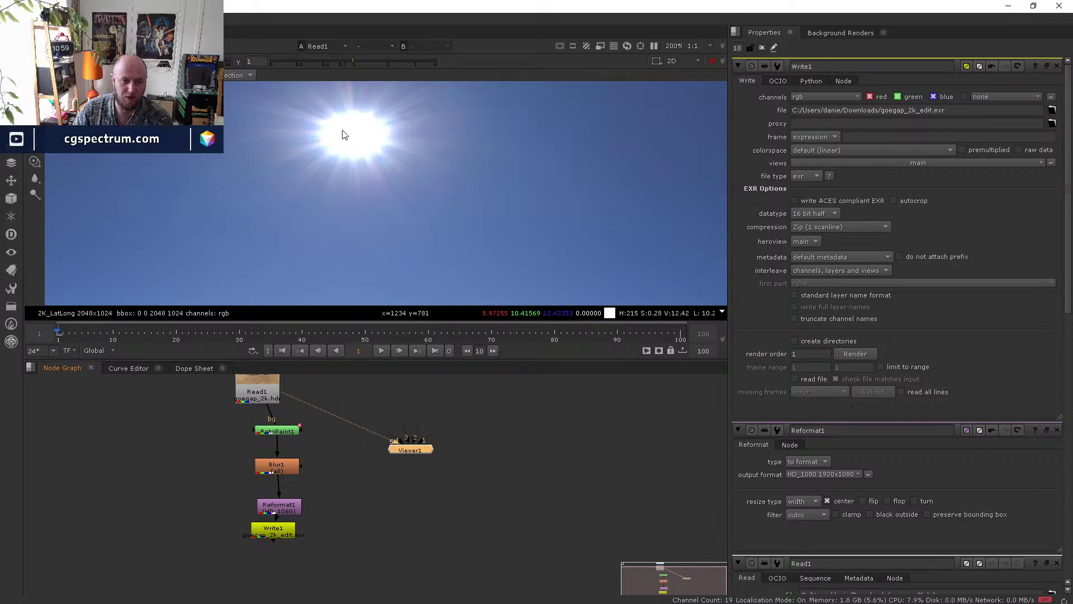
{"action": "scroll", "coordinate": [356, 137], "scroll_direction": "down", "scroll_amount": 4}
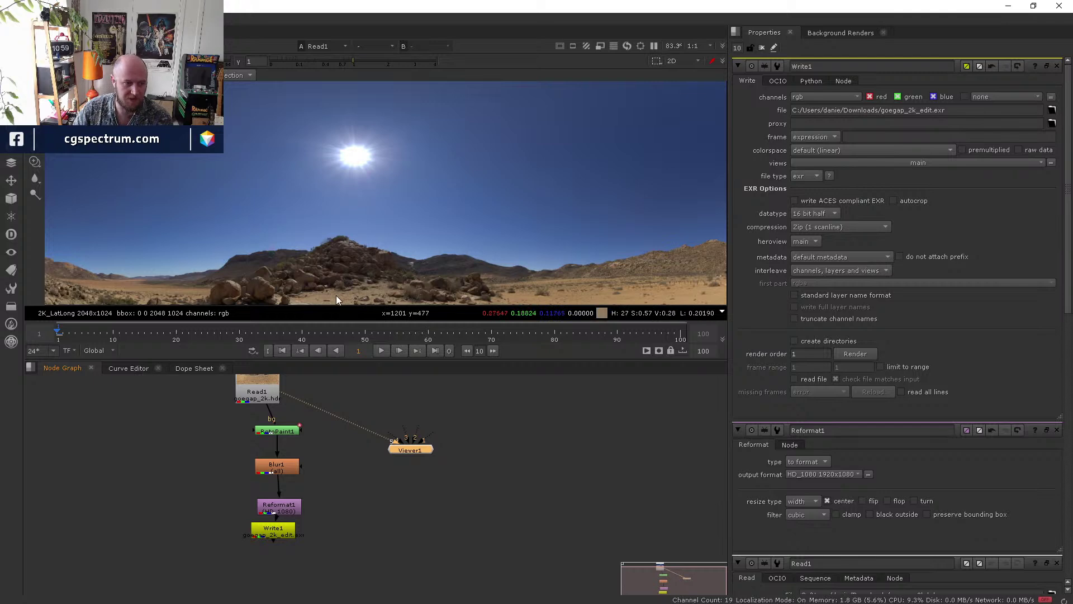
Compare the pixel values of the rocky landscape with those of the sun in the original HDRI.
{"action": "scroll", "coordinate": [503, 289], "scroll_direction": "down", "scroll_amount": 3}
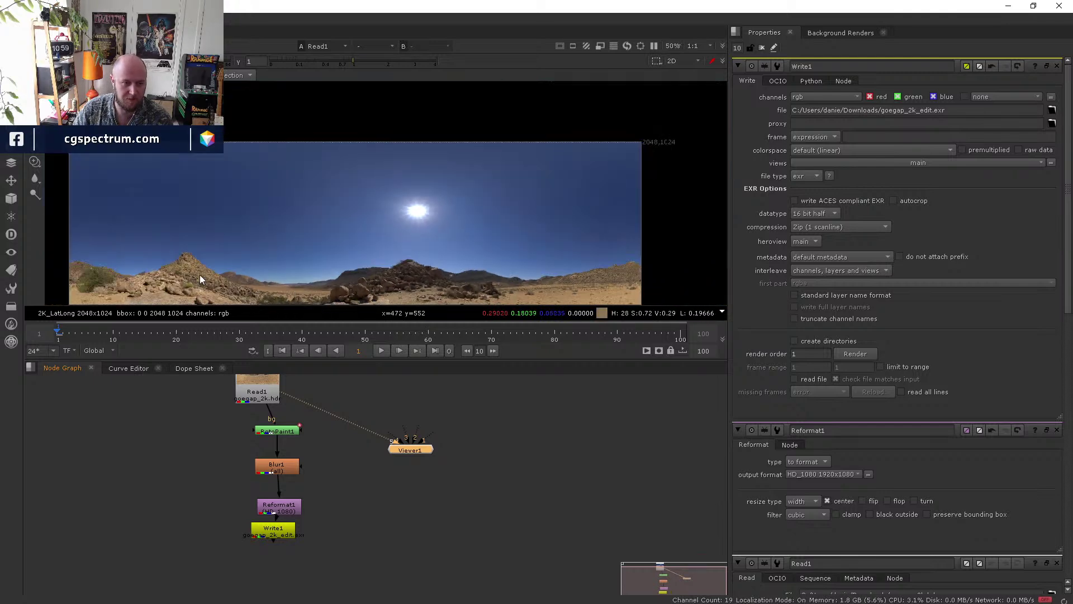
{"action": "scroll", "coordinate": [175, 271], "scroll_direction": "up", "scroll_amount": 4}
{"action": "scroll", "coordinate": [175, 270], "scroll_direction": "down", "scroll_amount": 4}
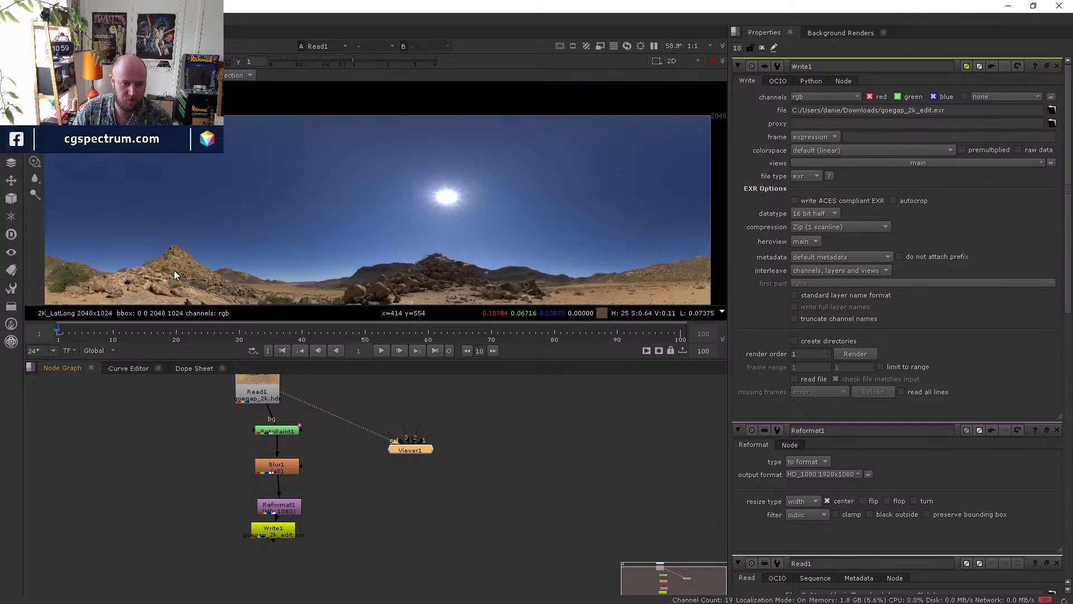
{"action": "scroll", "coordinate": [369, 223], "scroll_direction": "up", "scroll_amount": 5}
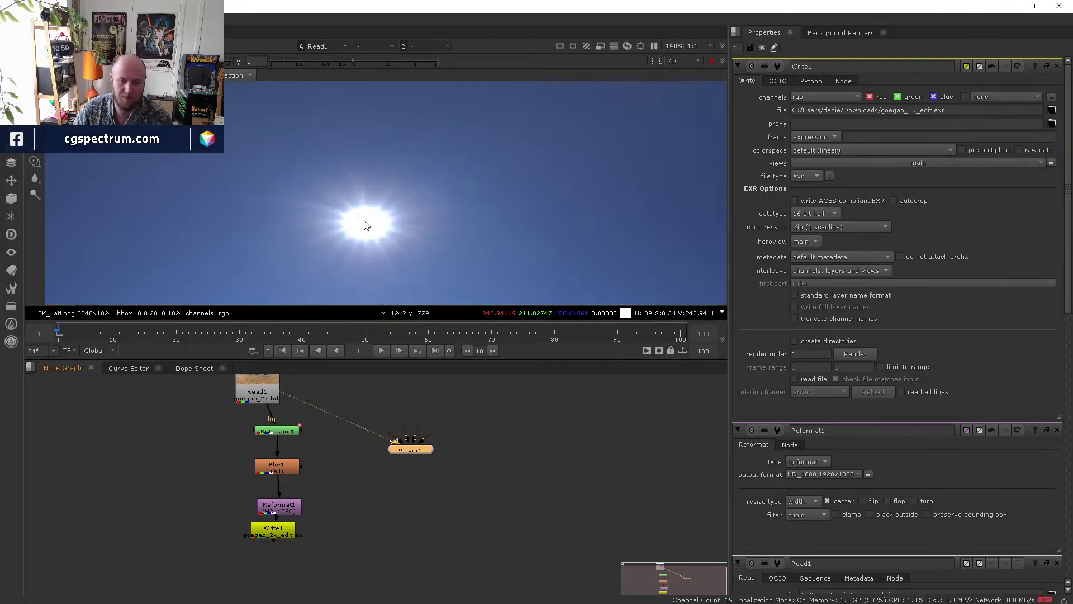
{"action": "scroll", "coordinate": [371, 231], "scroll_direction": "up", "scroll_amount": 1}
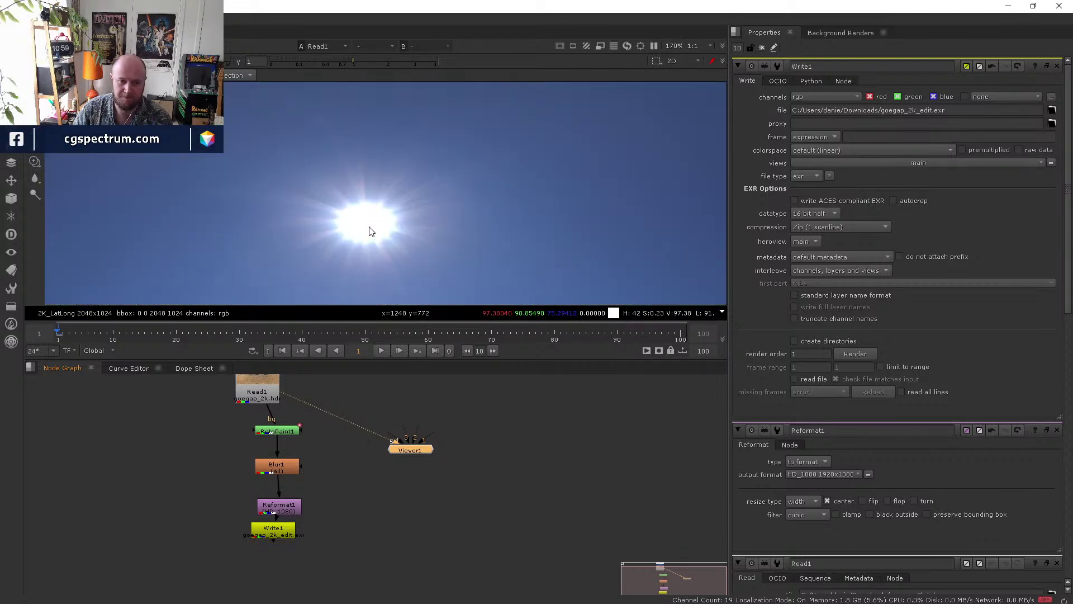
{"action": "scroll", "coordinate": [370, 229], "scroll_direction": "down", "scroll_amount": 6}
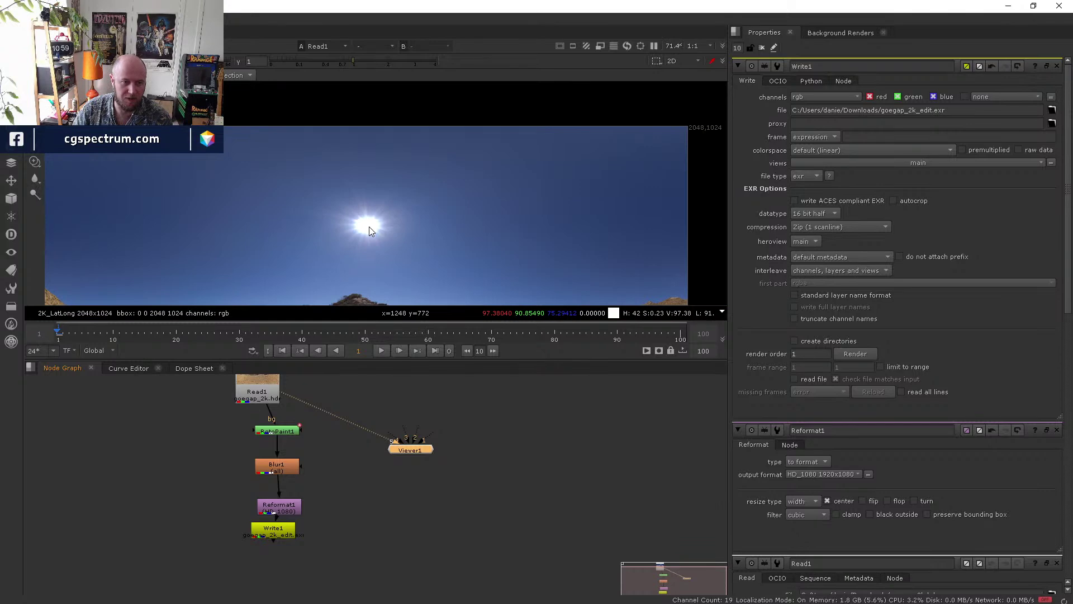
Switch back to Houdini and set the light intensity of envlight1 to 2.
{"action": "left_click", "coordinate": [1006, 8]}
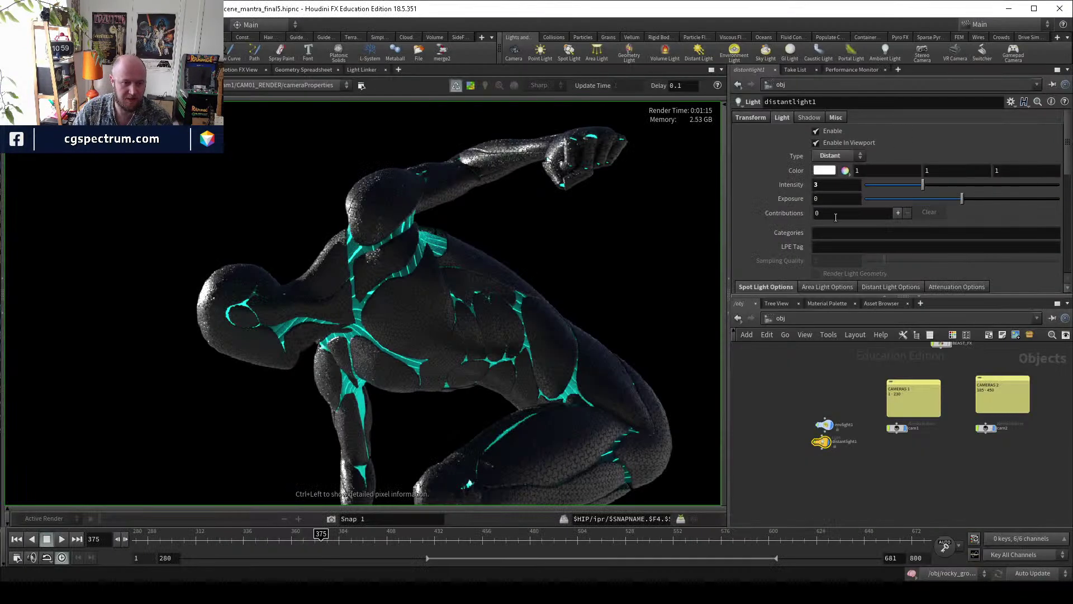
{"action": "middle_click_drag", "start_coordinate": [583, 318], "coordinate": [579, 254]}
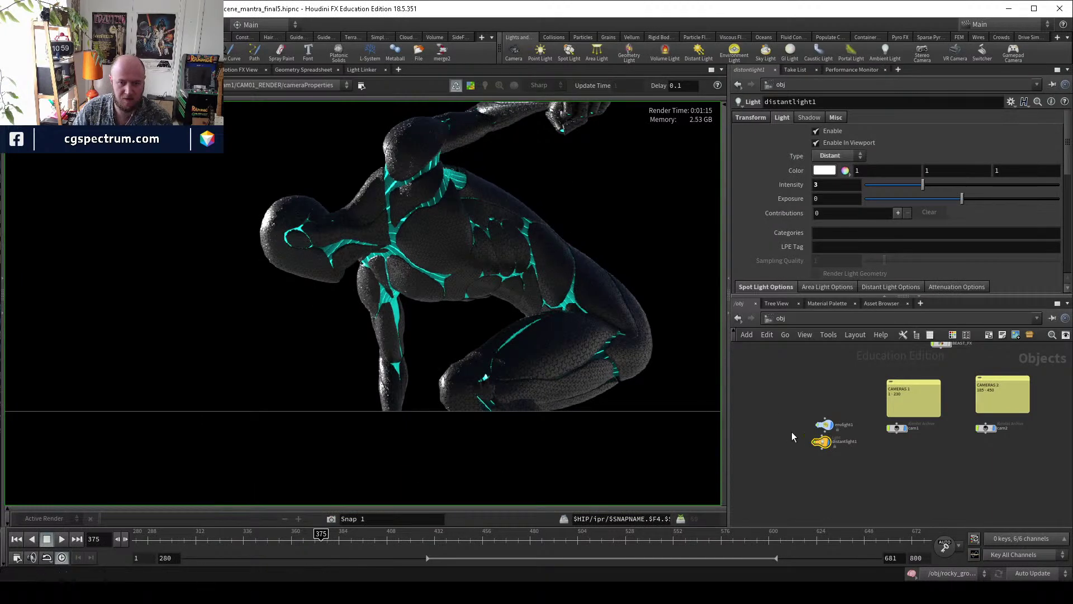
{"action": "middle_click_drag", "start_coordinate": [281, 270], "coordinate": [298, 297]}
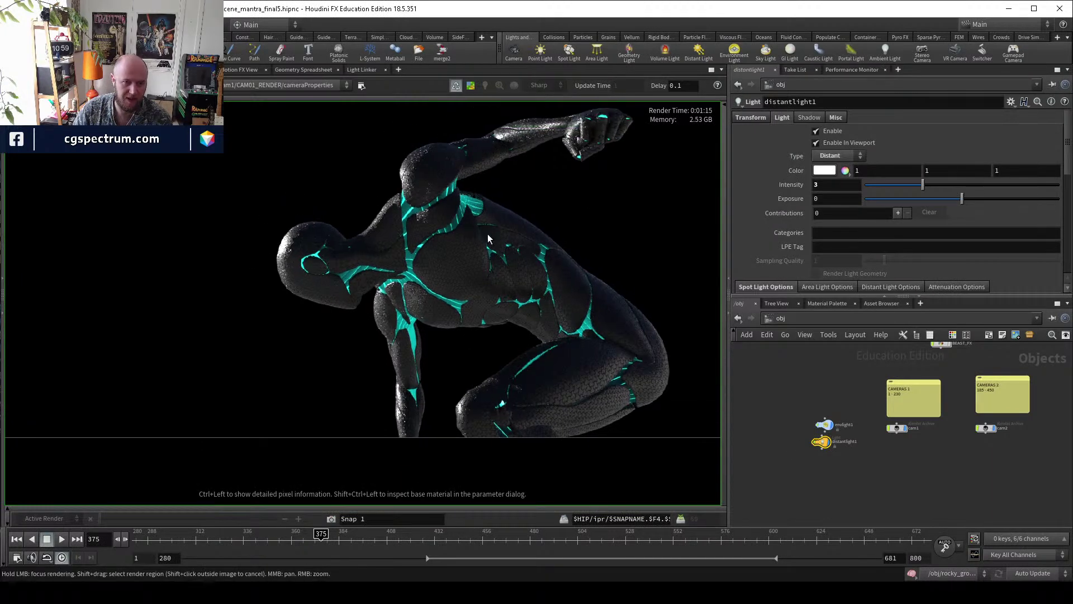
{"action": "left_click_drag", "start_coordinate": [844, 401], "coordinate": [818, 428]}
{"action": "left_click", "coordinate": [821, 148]}
{"action": "type", "text": "2"}
{"action": "key", "text": "Return"}
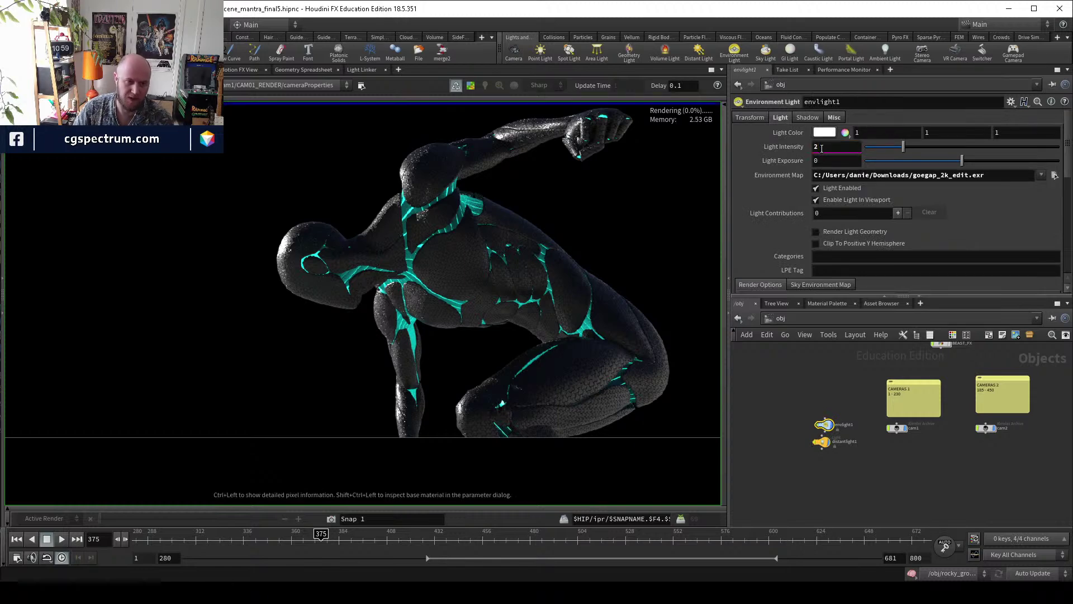
Check the cyborg's head and chest in the updating render and set envlight1's light intensity to 5.
{"action": "right_click_drag", "start_coordinate": [321, 252], "coordinate": [392, 245]}
{"action": "middle_click_drag", "start_coordinate": [391, 245], "coordinate": [340, 292]}
{"action": "left_click", "coordinate": [847, 146]}
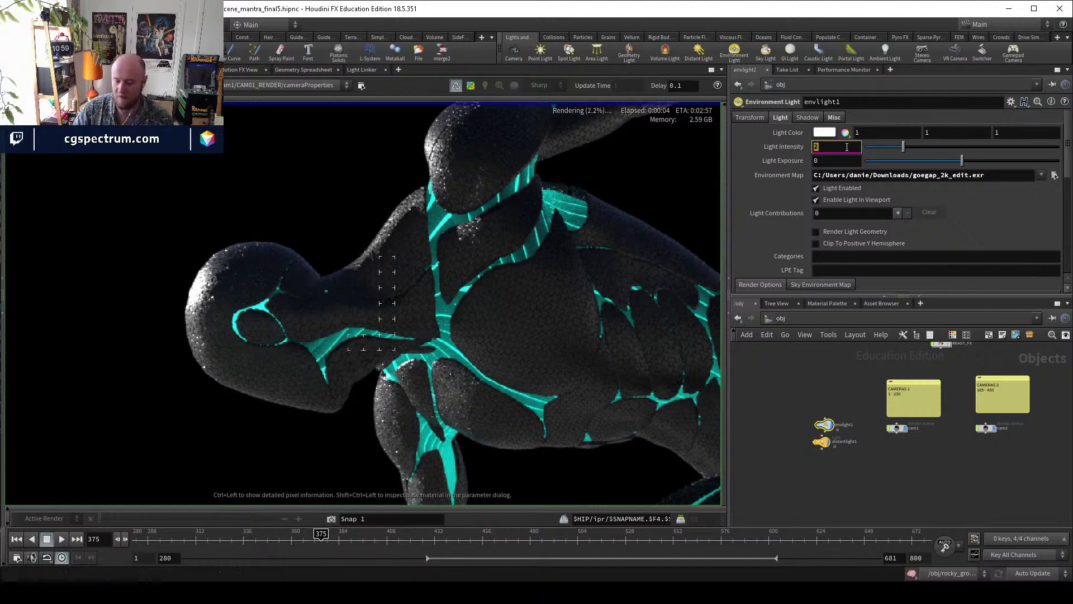
{"action": "type", "text": "5"}
{"action": "key", "text": "Return"}
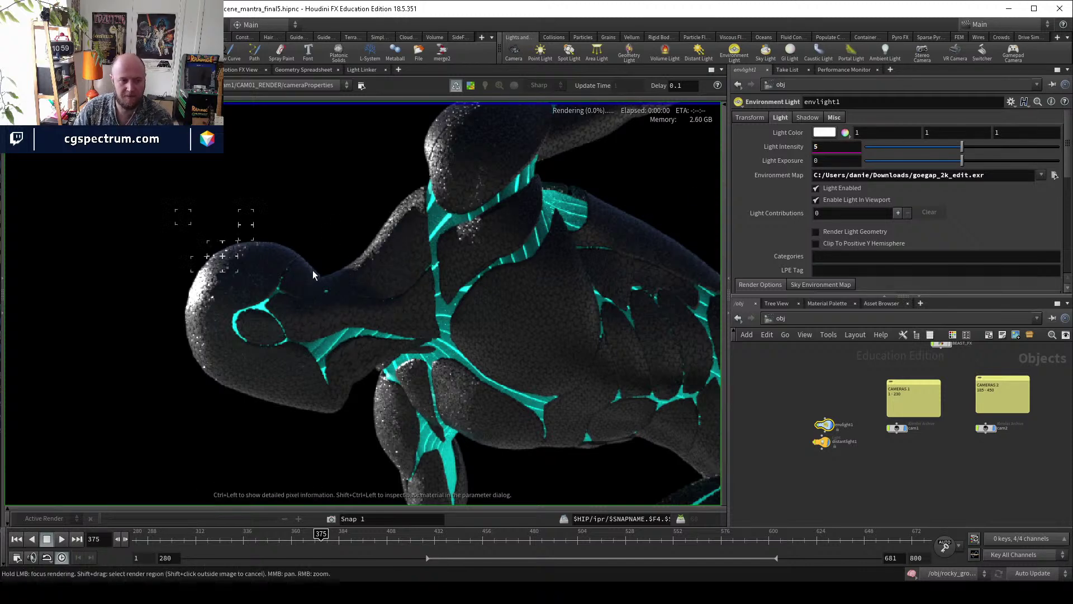
Examine how the brighter environment light affects the cyborg's head, shoulders and back in the render.
{"action": "middle_click_drag", "start_coordinate": [314, 274], "coordinate": [290, 299]}
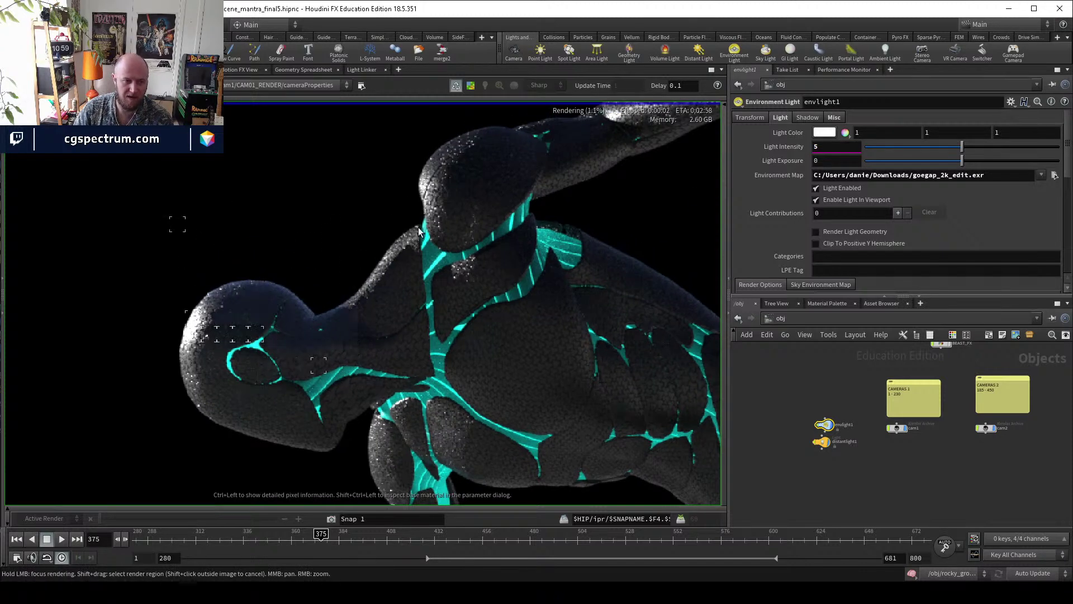
{"action": "middle_click_drag", "start_coordinate": [408, 249], "coordinate": [287, 376]}
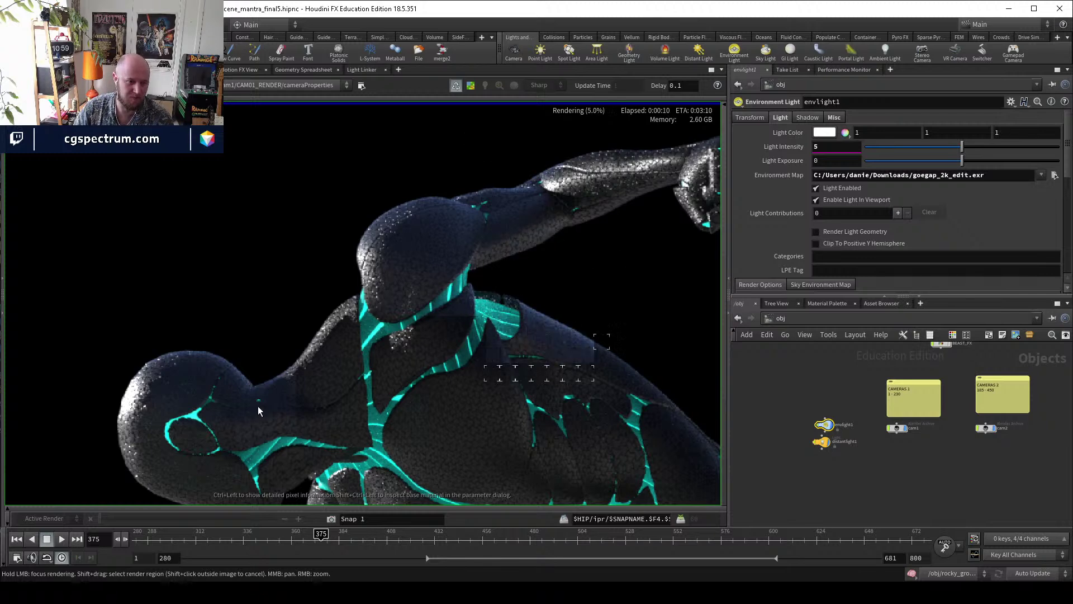
{"action": "middle_click_drag", "start_coordinate": [275, 433], "coordinate": [238, 382]}
{"action": "scroll", "coordinate": [194, 360], "scroll_direction": "down", "scroll_amount": 3}
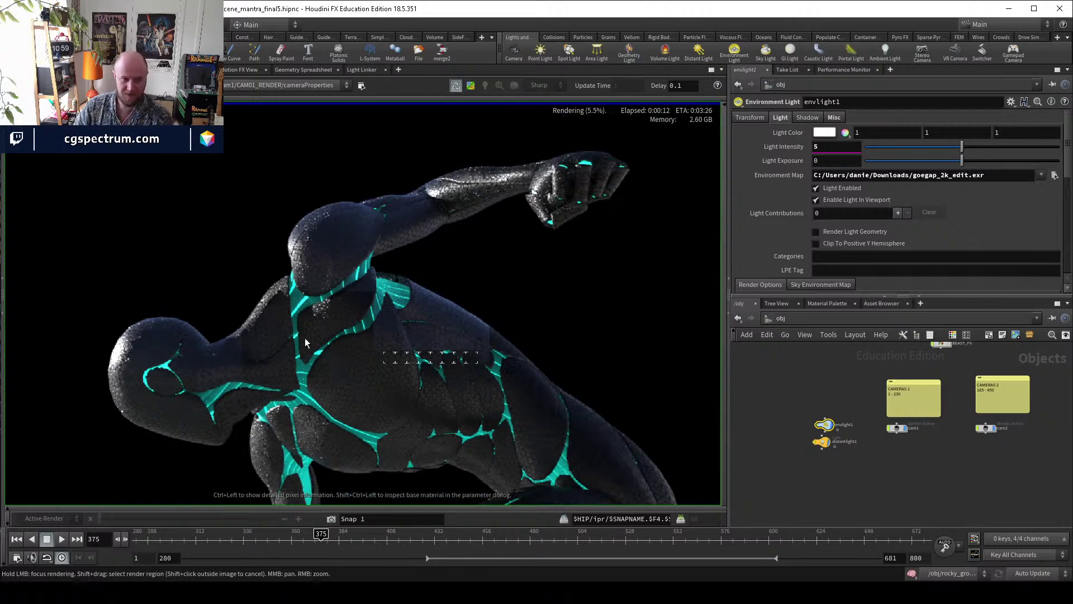
{"action": "scroll", "coordinate": [485, 354], "scroll_direction": "up", "scroll_amount": 1}
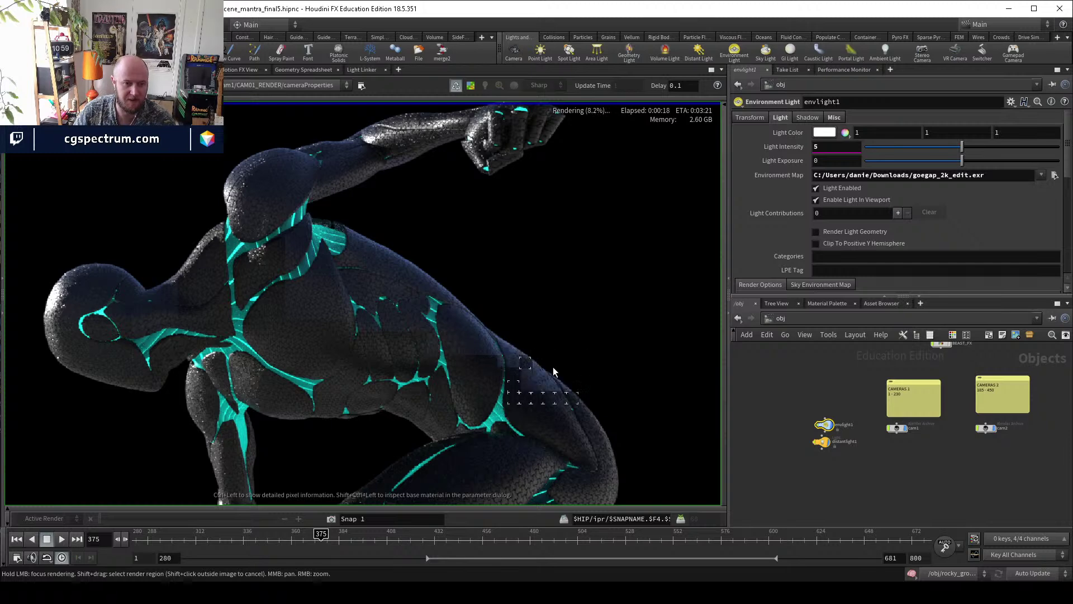
{"action": "middle_click_drag", "start_coordinate": [593, 438], "coordinate": [591, 377]}
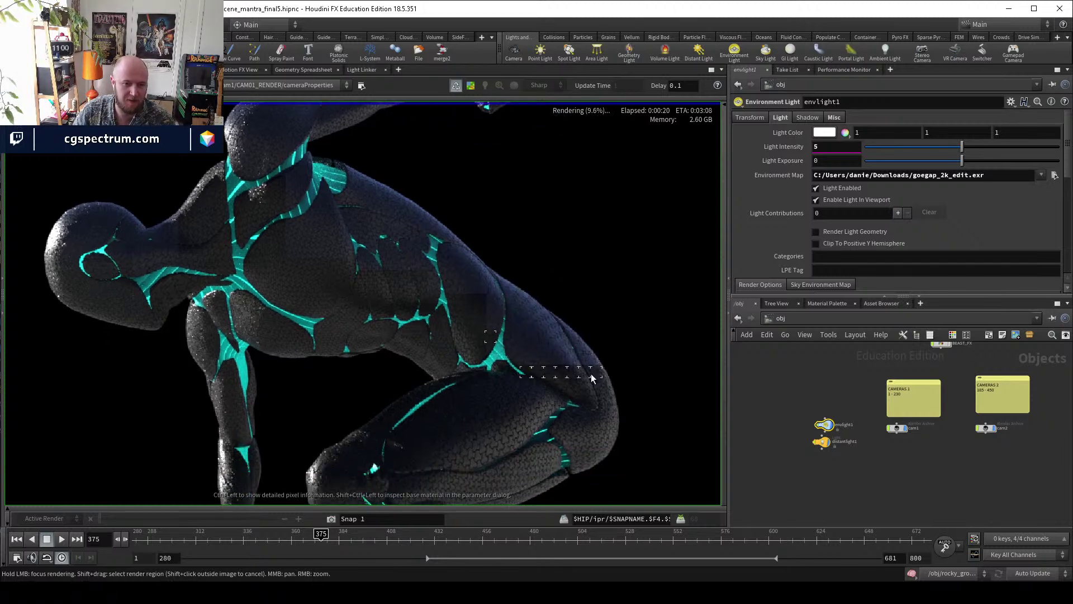
{"action": "scroll", "coordinate": [532, 350], "scroll_direction": "down", "scroll_amount": 2}
{"action": "middle_click_drag", "start_coordinate": [509, 347], "coordinate": [539, 428]}
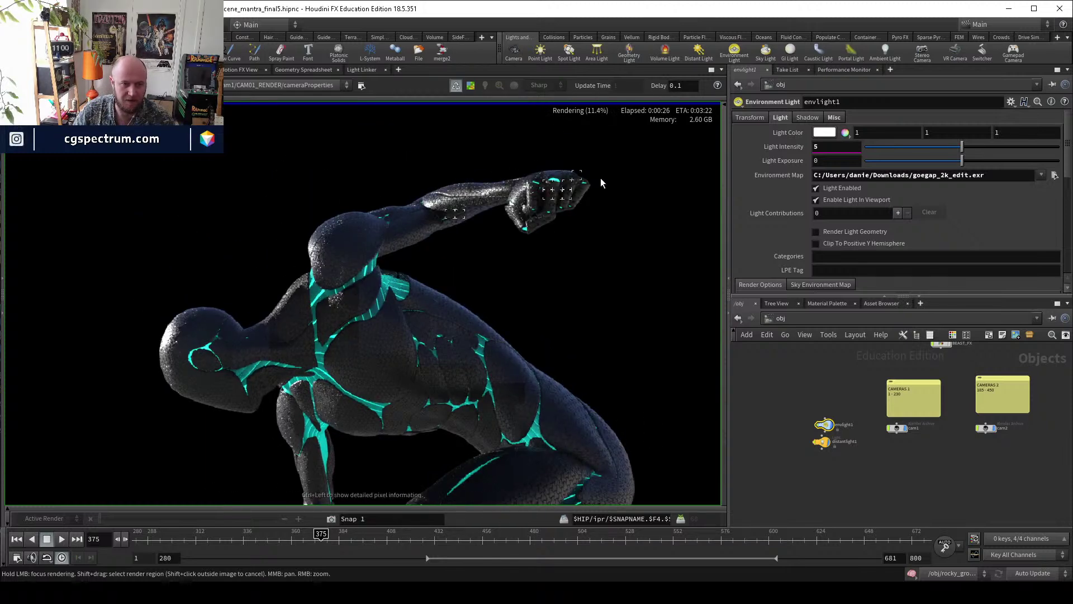
Inspect the environment lighting on the cyborg's thigh and knee up close, and compare it with the whole figure.
{"action": "middle_click_drag", "start_coordinate": [350, 385], "coordinate": [381, 347]}
{"action": "middle_click_drag", "start_coordinate": [264, 342], "coordinate": [263, 293]}
{"action": "right_click_drag", "start_coordinate": [642, 416], "coordinate": [662, 418]}
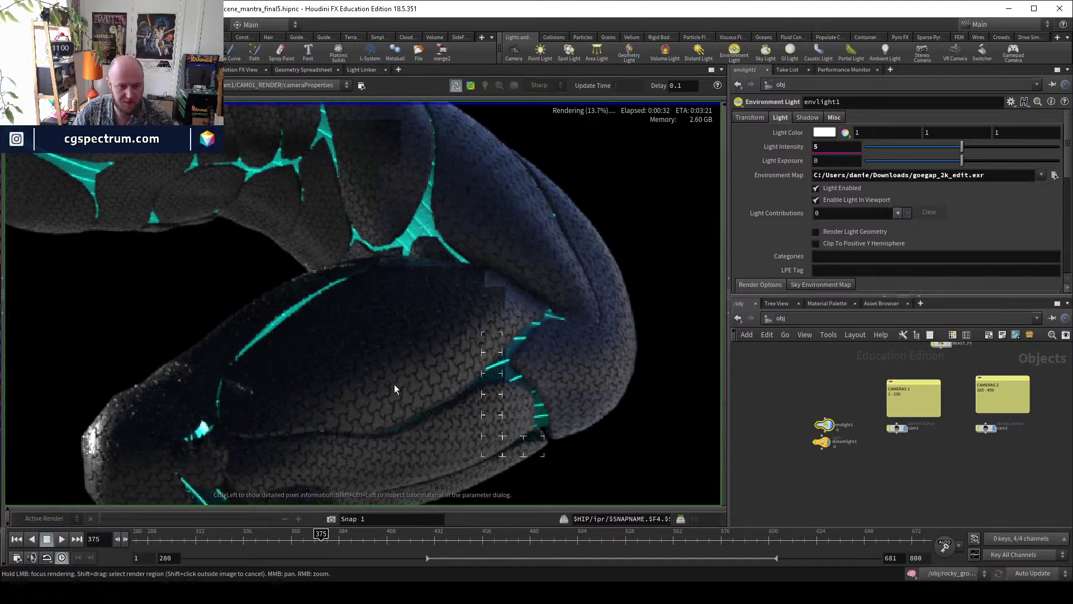
{"action": "right_click_drag", "start_coordinate": [445, 379], "coordinate": [469, 378]}
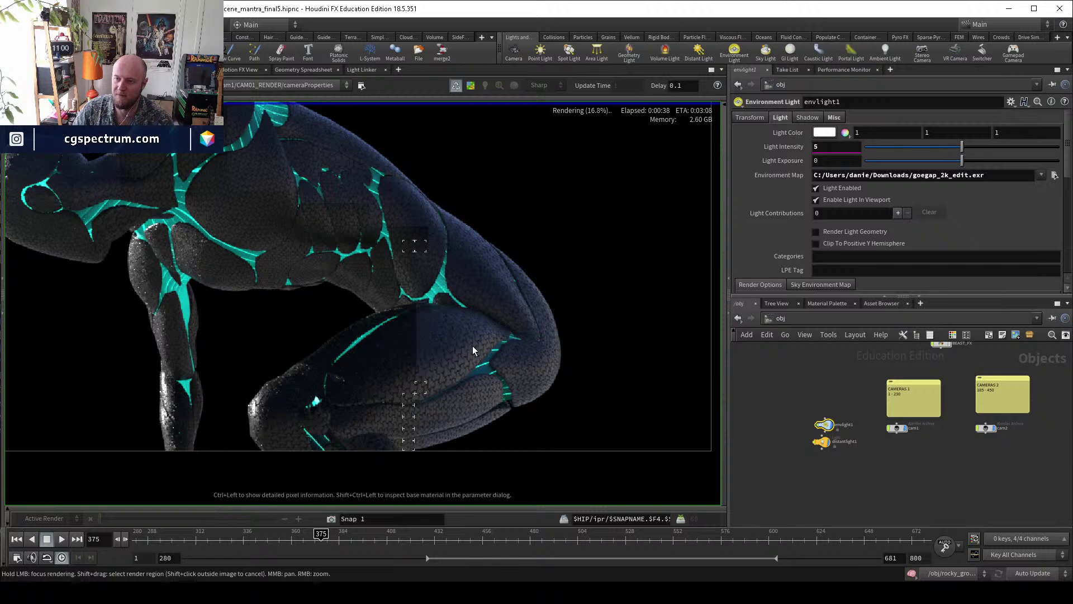
{"action": "scroll", "coordinate": [470, 345], "scroll_direction": "down", "scroll_amount": 3}
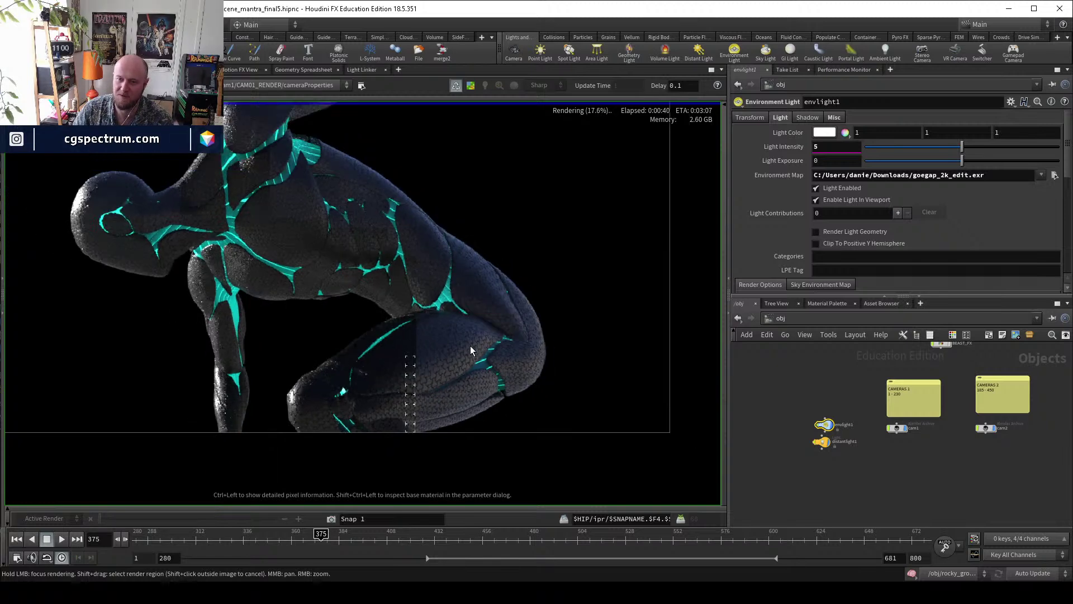
{"action": "scroll", "coordinate": [441, 331], "scroll_direction": "up", "scroll_amount": 3}
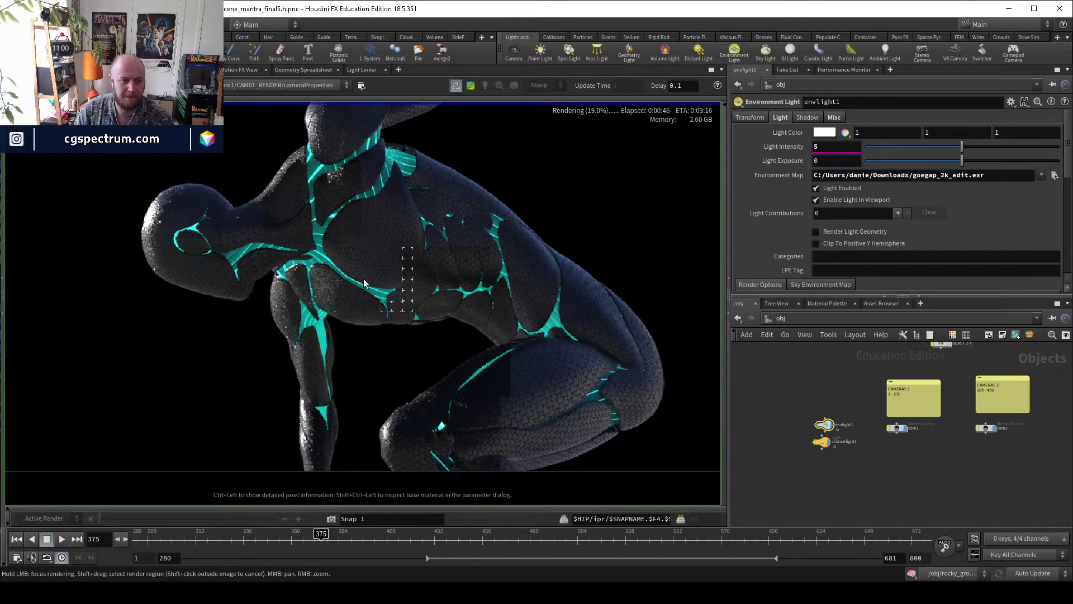
{"action": "scroll", "coordinate": [372, 263], "scroll_direction": "up", "scroll_amount": 1}
{"action": "scroll", "coordinate": [399, 393], "scroll_direction": "down", "scroll_amount": 1}
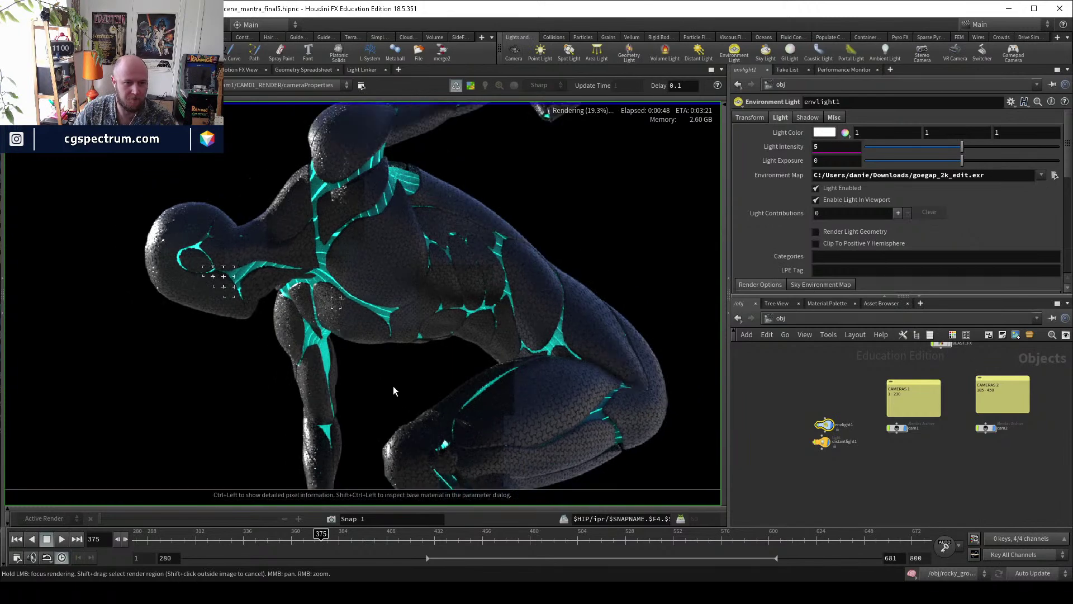
{"action": "middle_click_drag", "start_coordinate": [340, 378], "coordinate": [356, 434]}
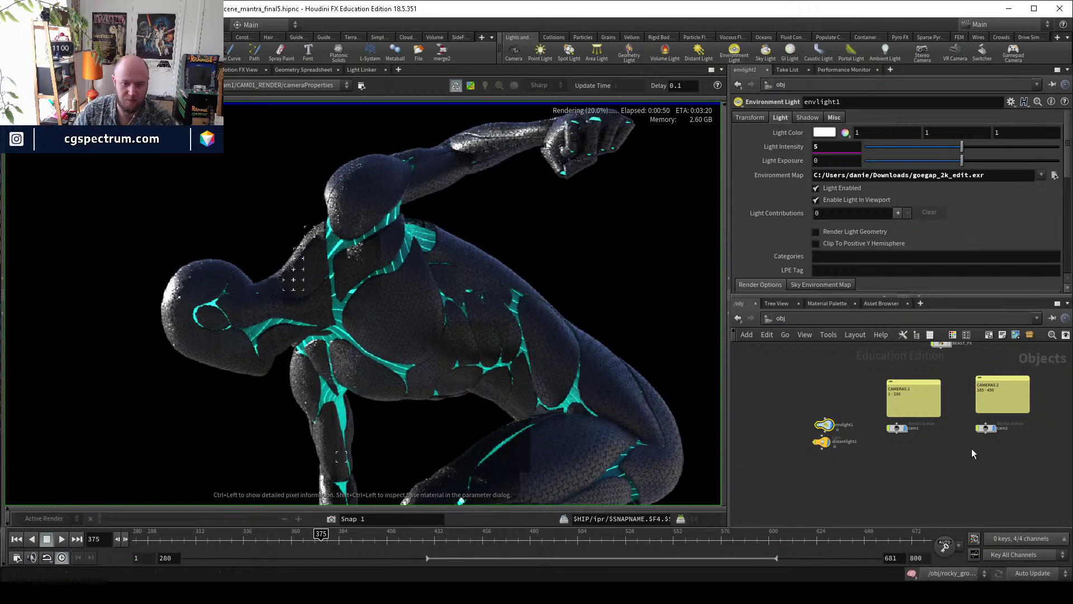
Select distantlight1 to show its light settings and inspect the highlights on the cyborg's head, chest and torso.
{"action": "left_click_drag", "start_coordinate": [816, 453], "coordinate": [816, 452]}
{"action": "scroll", "coordinate": [553, 339], "scroll_direction": "up", "scroll_amount": 3}
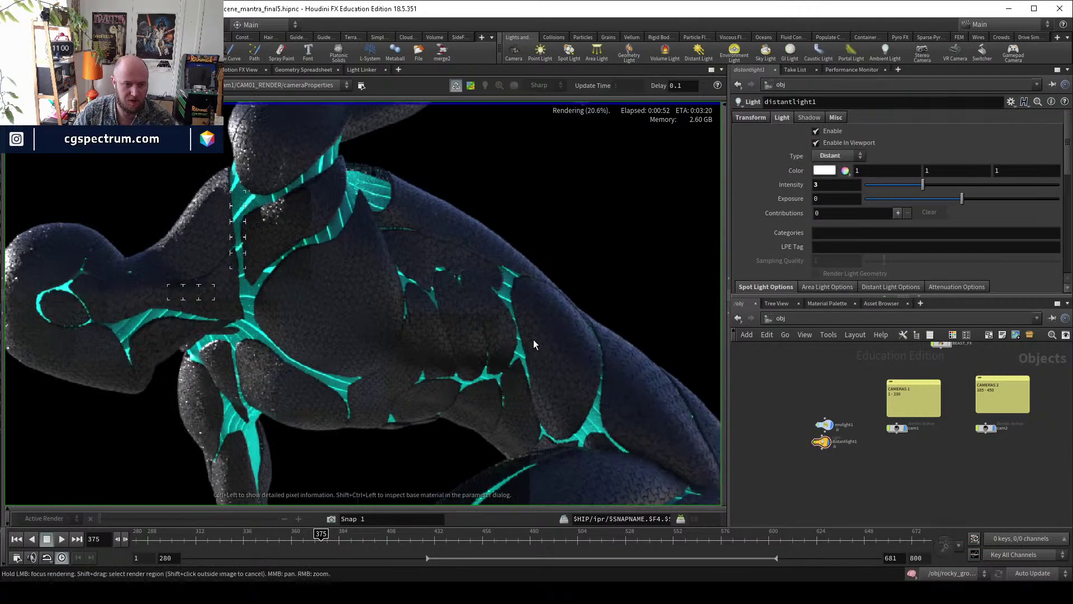
{"action": "scroll", "coordinate": [572, 337], "scroll_direction": "up", "scroll_amount": 2}
{"action": "scroll", "coordinate": [297, 301], "scroll_direction": "down", "scroll_amount": 2}
{"action": "middle_click_drag", "start_coordinate": [297, 301], "coordinate": [390, 294]}
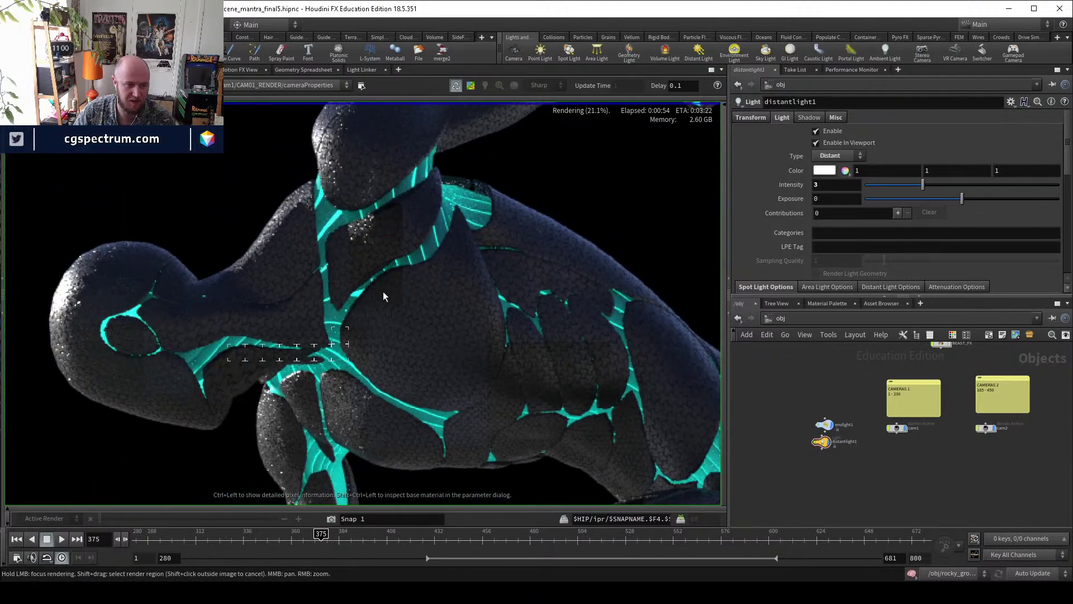
{"action": "scroll", "coordinate": [429, 317], "scroll_direction": "down", "scroll_amount": 1}
{"action": "middle_click_drag", "start_coordinate": [523, 260], "coordinate": [450, 324]}
{"action": "scroll", "coordinate": [449, 324], "scroll_direction": "down", "scroll_amount": 1}
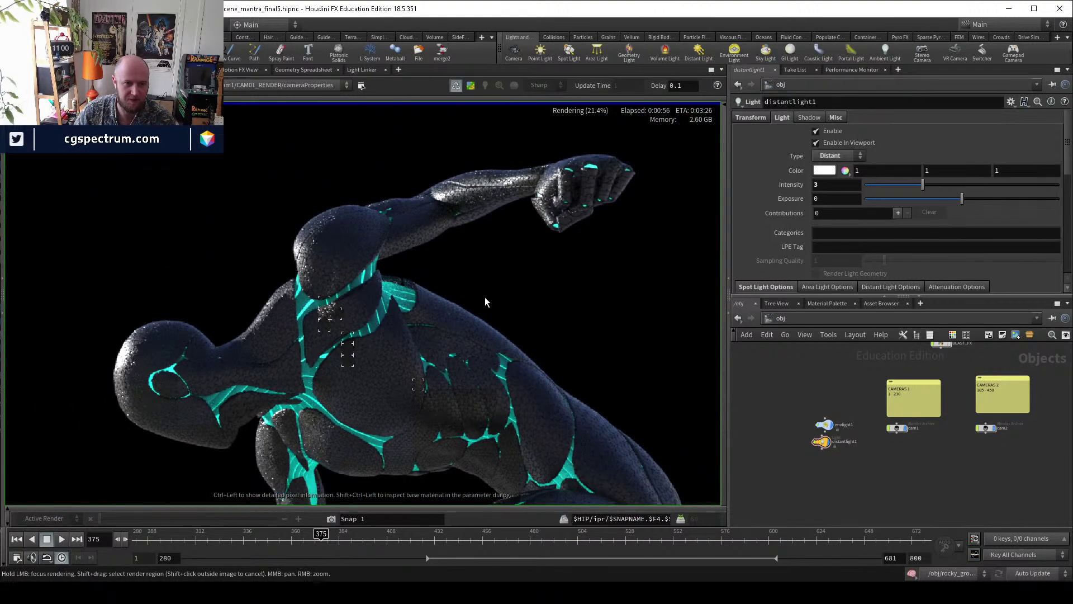
{"action": "scroll", "coordinate": [503, 329], "scroll_direction": "down", "scroll_amount": 2}
{"action": "middle_click_drag", "start_coordinate": [567, 401], "coordinate": [541, 302]}
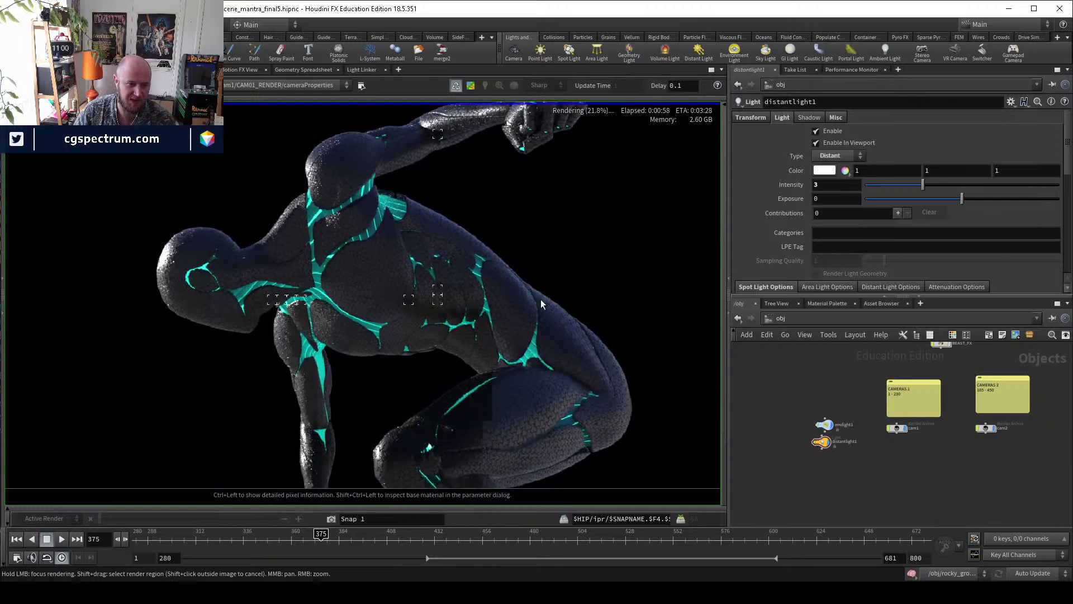
{"action": "middle_click_drag", "start_coordinate": [565, 423], "coordinate": [554, 382]}
{"action": "scroll", "coordinate": [536, 384], "scroll_direction": "down", "scroll_amount": 3}
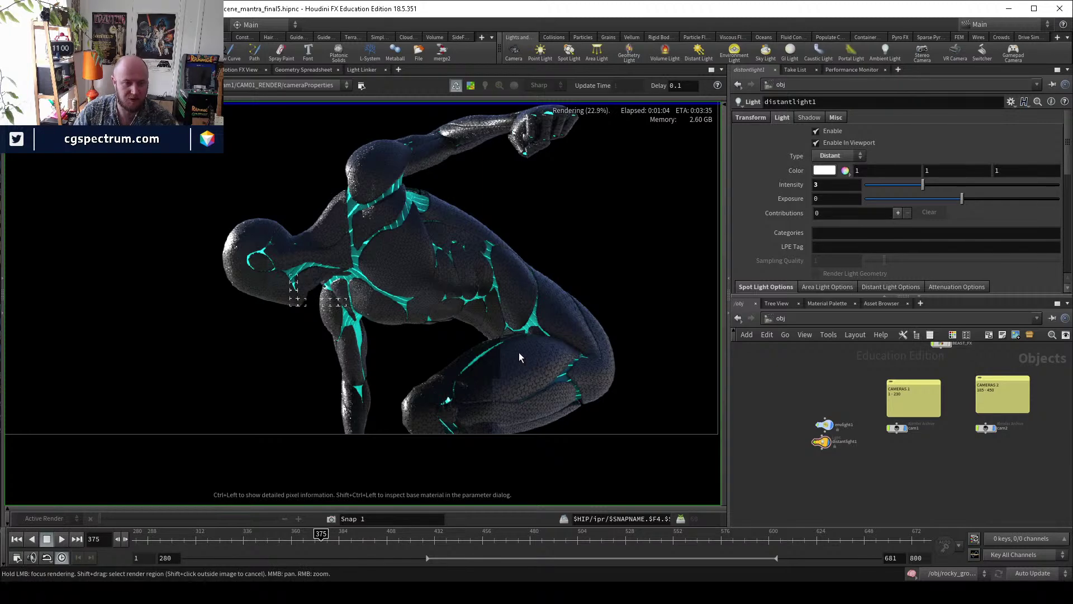
Examine the refining render for speckles and shading detail on the supporting arm, knee and thigh.
{"action": "scroll", "coordinate": [448, 341], "scroll_direction": "up", "scroll_amount": 3}
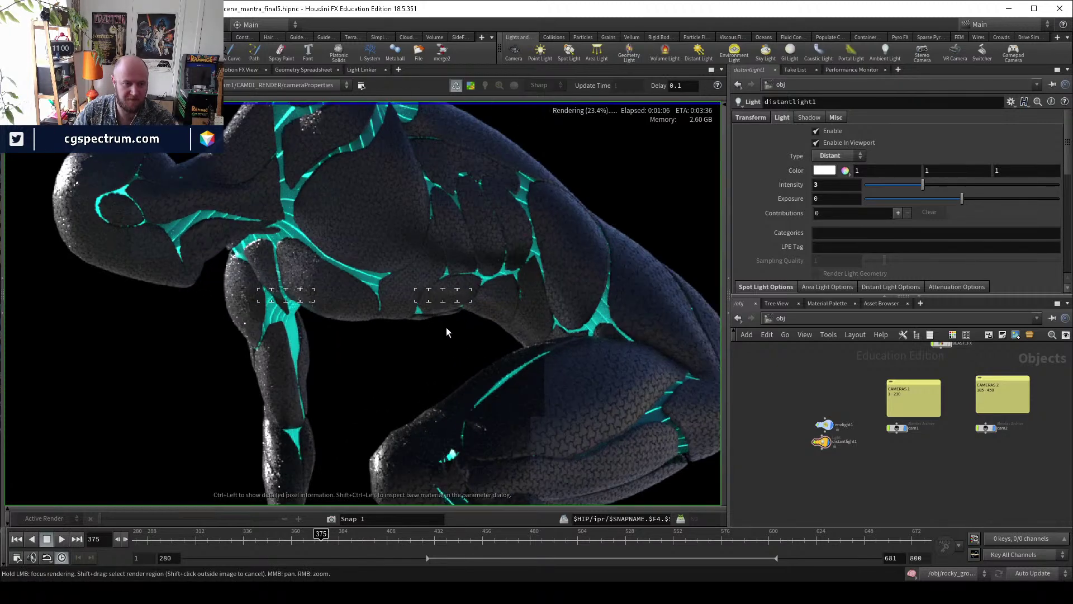
{"action": "scroll", "coordinate": [452, 324], "scroll_direction": "down", "scroll_amount": 3}
{"action": "scroll", "coordinate": [478, 327], "scroll_direction": "up", "scroll_amount": 1}
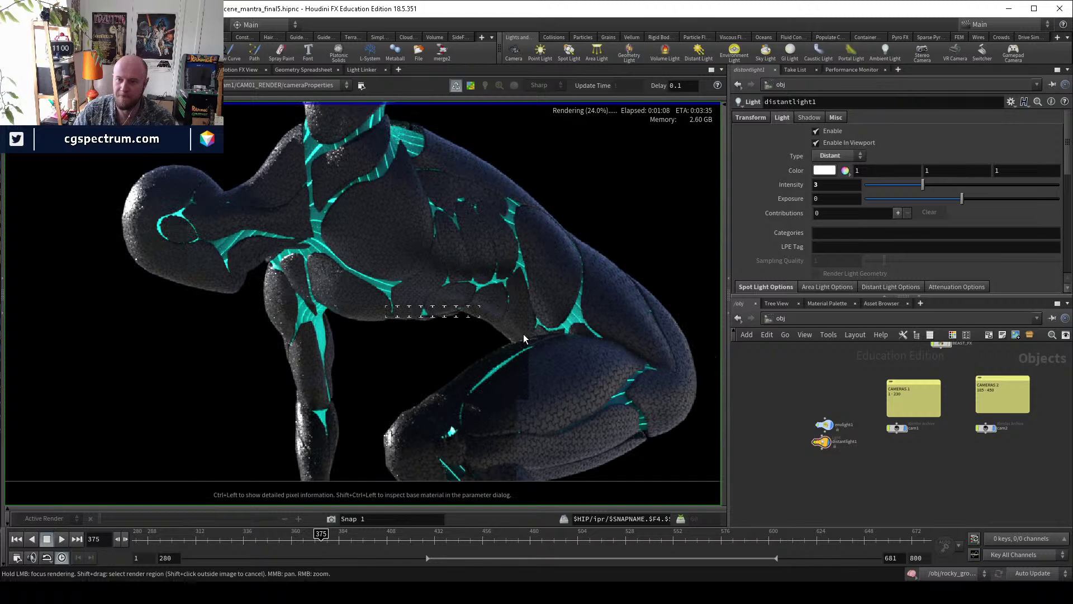
{"action": "scroll", "coordinate": [524, 338], "scroll_direction": "down", "scroll_amount": 1}
{"action": "scroll", "coordinate": [524, 338], "scroll_direction": "down", "scroll_amount": 2}
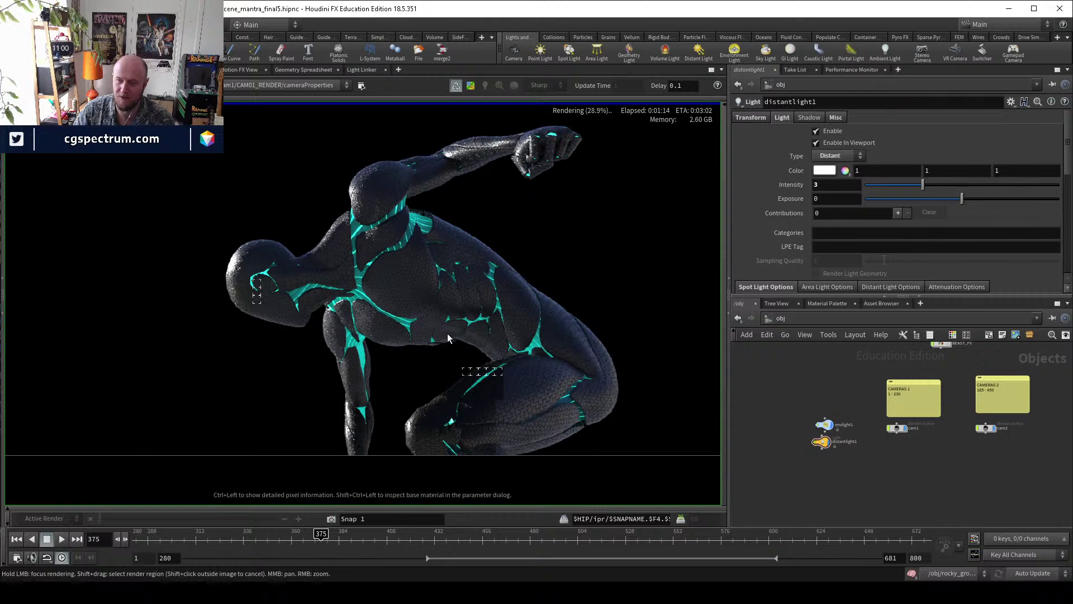
{"action": "scroll", "coordinate": [420, 329], "scroll_direction": "up", "scroll_amount": 2}
{"action": "middle_click_drag", "start_coordinate": [421, 328], "coordinate": [471, 348]}
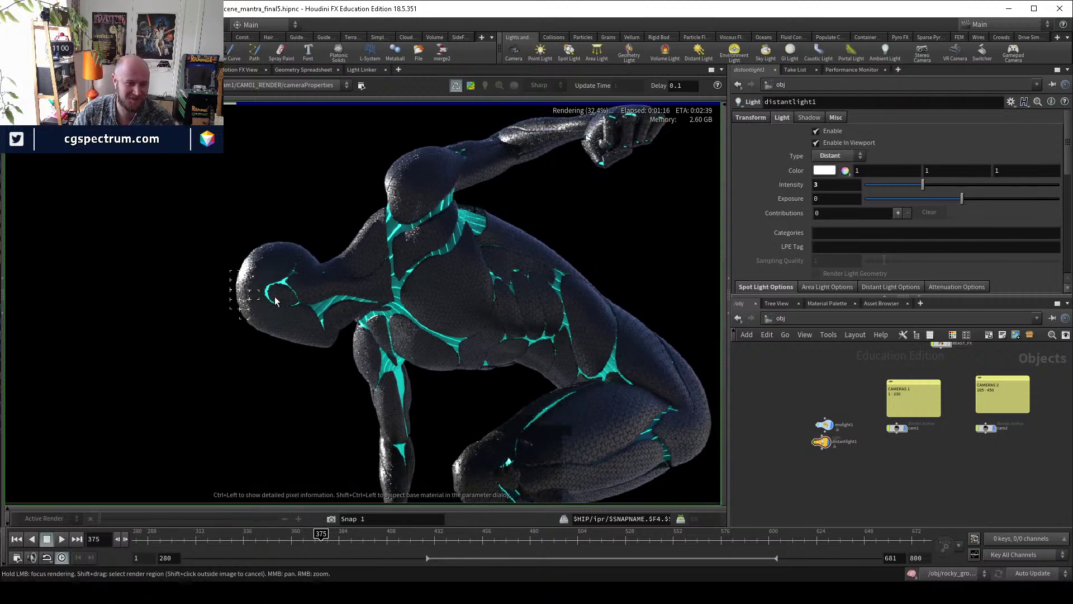
{"action": "middle_click_drag", "start_coordinate": [451, 434], "coordinate": [415, 370]}
{"action": "scroll", "coordinate": [356, 420], "scroll_direction": "up", "scroll_amount": 2}
{"action": "middle_click_drag", "start_coordinate": [486, 419], "coordinate": [415, 428]}
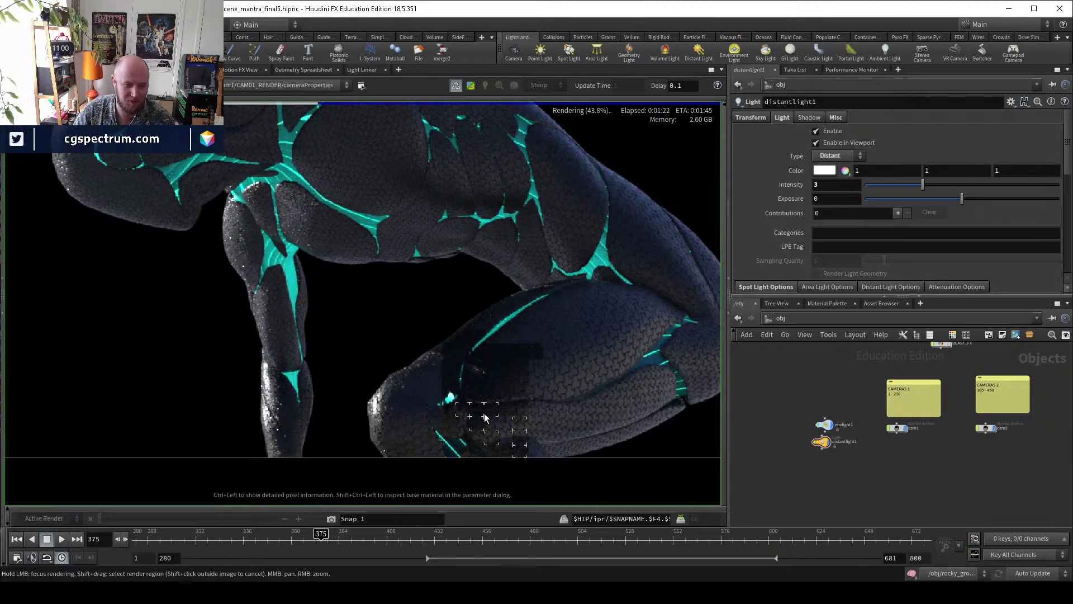
{"action": "scroll", "coordinate": [508, 361], "scroll_direction": "up", "scroll_amount": 1}
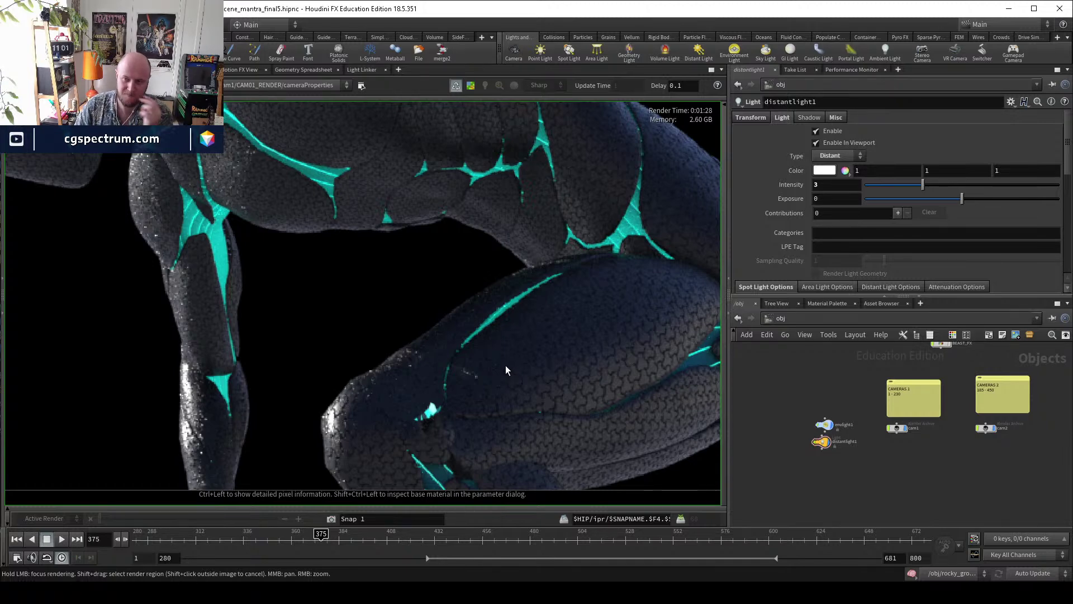
{"action": "scroll", "coordinate": [507, 365], "scroll_direction": "down", "scroll_amount": 3}
{"action": "middle_click_drag", "start_coordinate": [394, 250], "coordinate": [428, 316]}
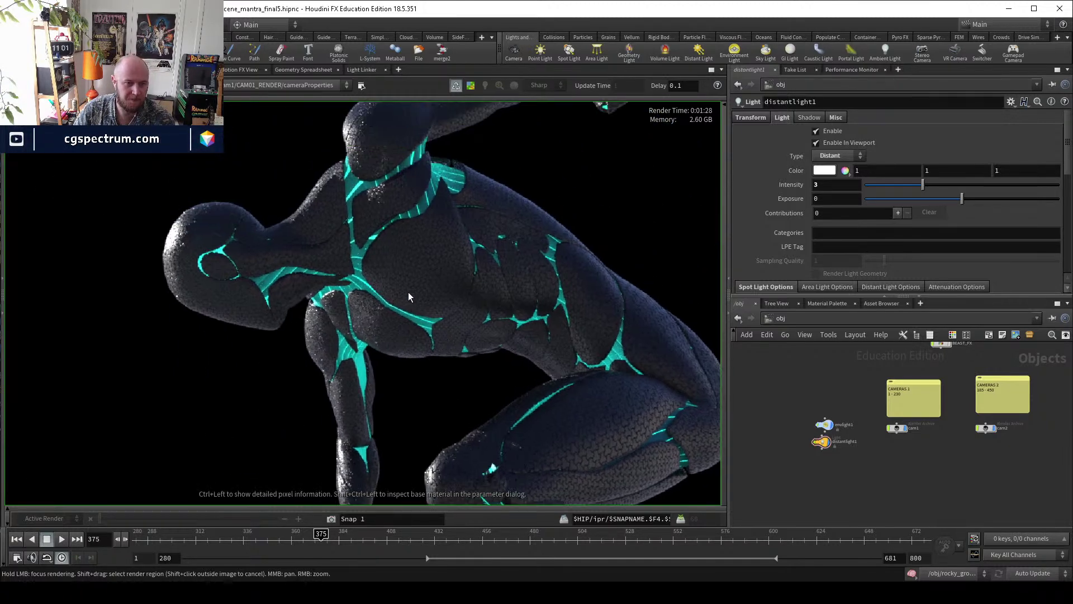
Examine the cyborg render from the raised fist and head down to the whole crouching figure.
{"action": "middle_click_drag", "start_coordinate": [488, 223], "coordinate": [428, 306]}
{"action": "middle_click_drag", "start_coordinate": [451, 183], "coordinate": [429, 217]}
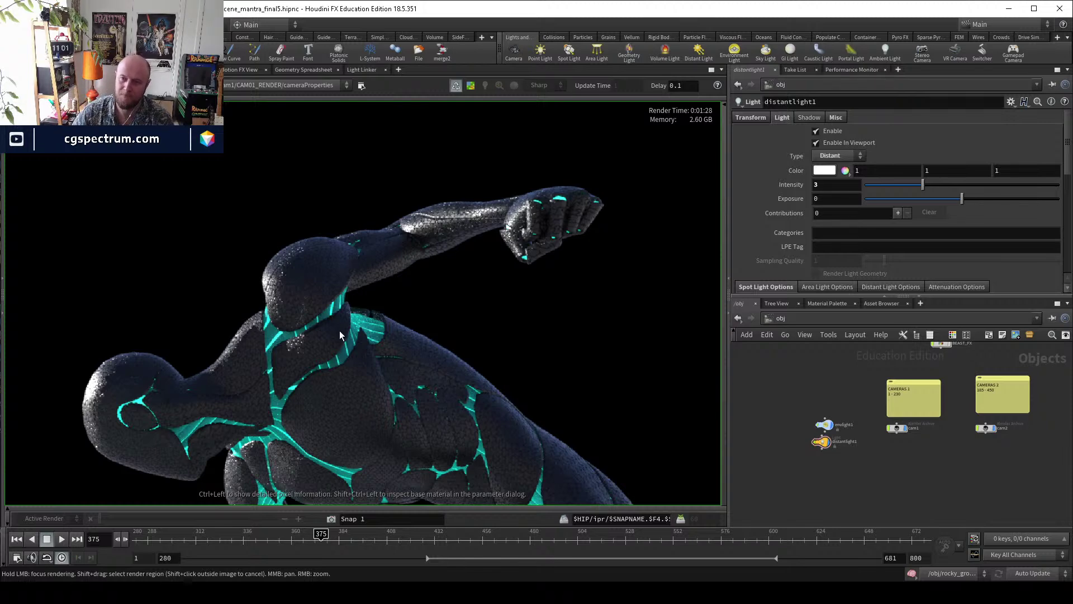
{"action": "scroll", "coordinate": [347, 333], "scroll_direction": "down", "scroll_amount": 3}
{"action": "middle_click_drag", "start_coordinate": [340, 410], "coordinate": [345, 344]}
{"action": "scroll", "coordinate": [319, 349], "scroll_direction": "down", "scroll_amount": 1}
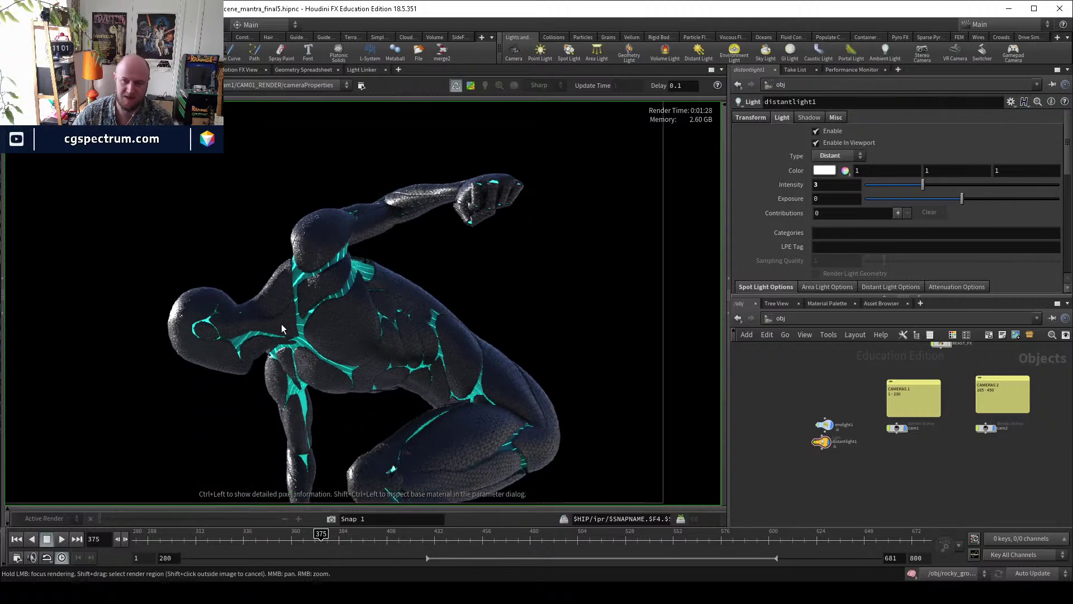
{"action": "scroll", "coordinate": [281, 324], "scroll_direction": "down", "scroll_amount": 1}
{"action": "middle_click_drag", "start_coordinate": [340, 385], "coordinate": [348, 364]}
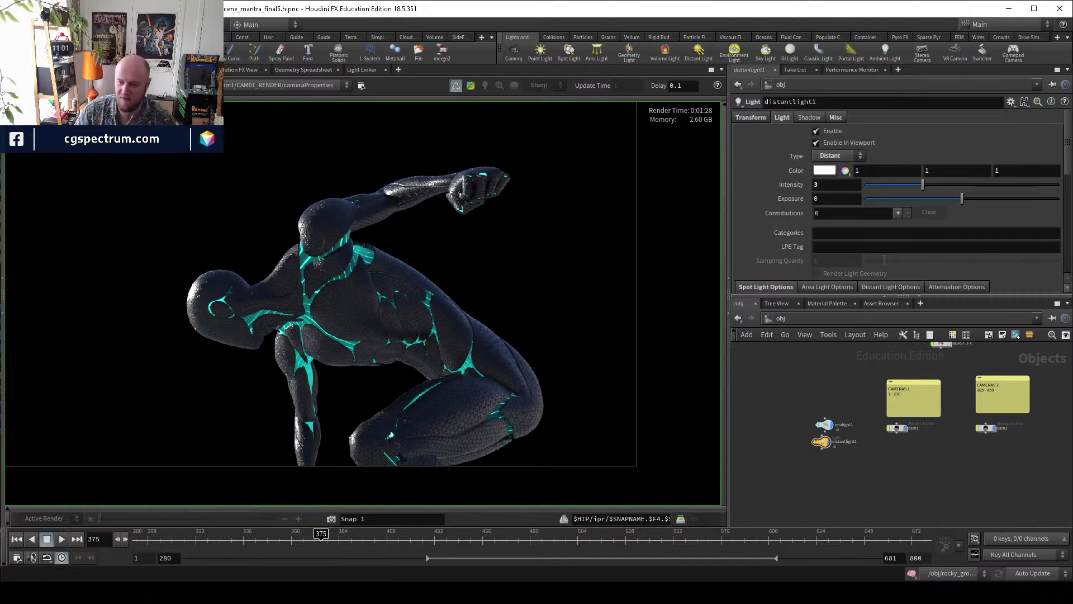
Switch to Nuke and show the RotoPaint1 result of the sunless panorama in the viewer.
{"action": "key", "text": "alt+Tab"}
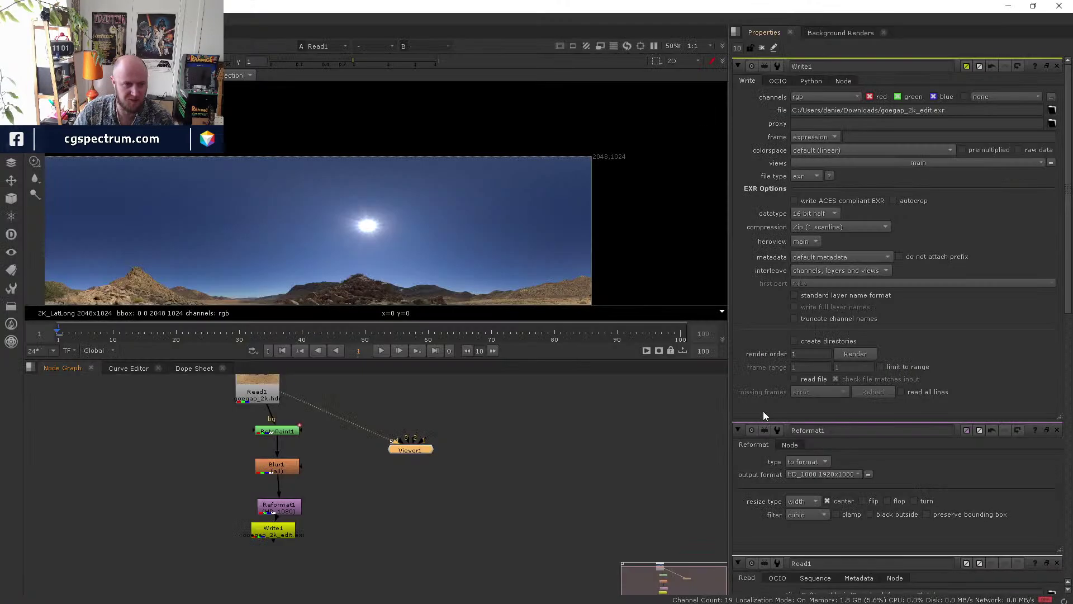
{"action": "left_click", "coordinate": [287, 431]}
{"action": "key", "text": "5"}
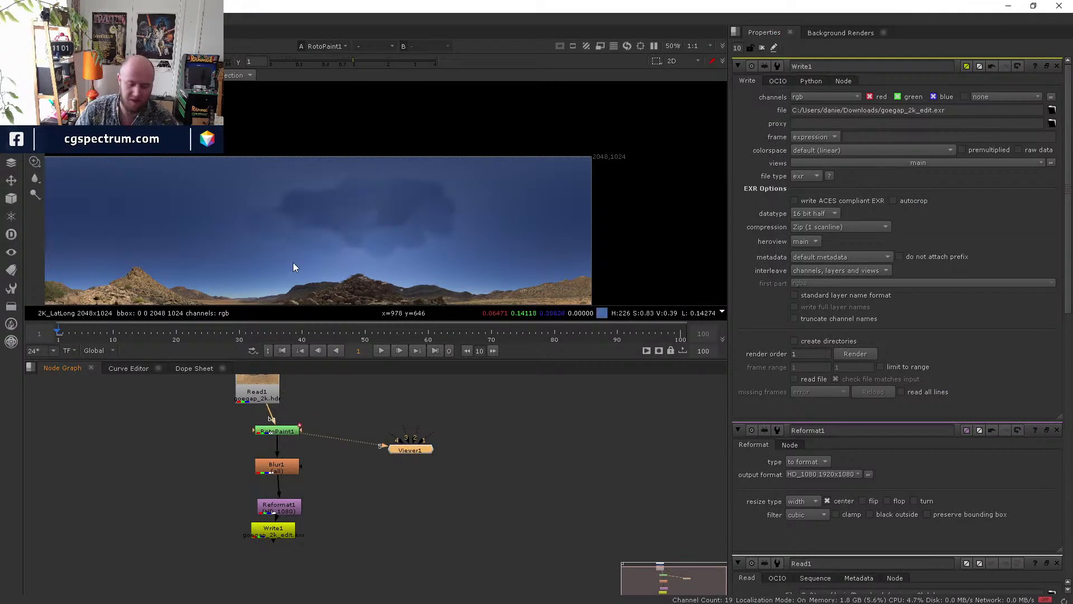
{"action": "key", "text": "1"}
{"action": "left_click", "coordinate": [274, 432]}
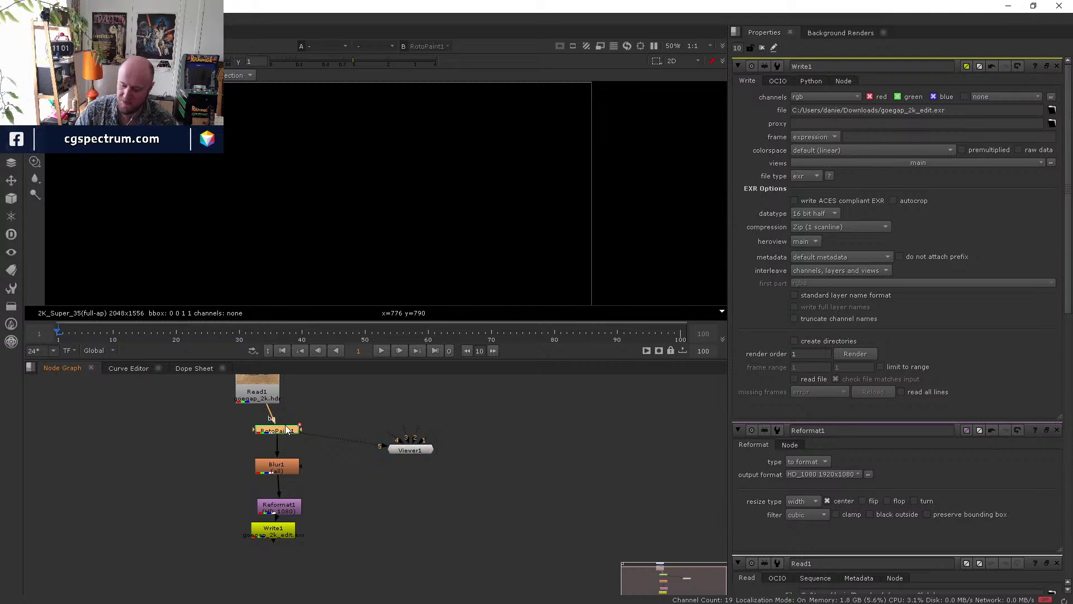
{"action": "key", "text": "1"}
Set the RotoPaint1 Clone brush to hardness 0 and opacity 0.2.
{"action": "left_click", "coordinate": [37, 165]}
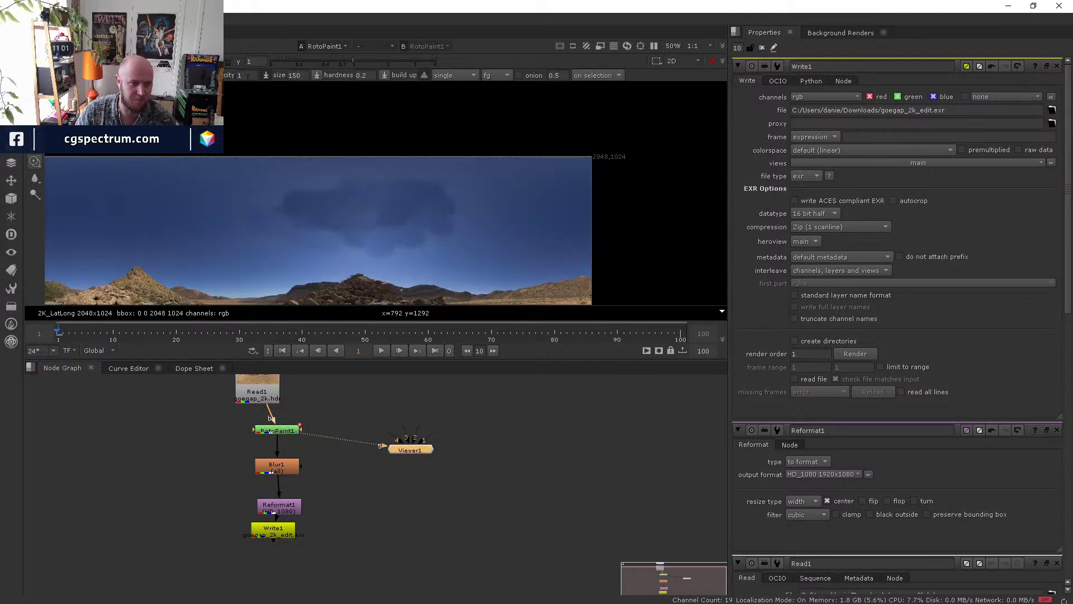
{"action": "left_click", "coordinate": [369, 75]}
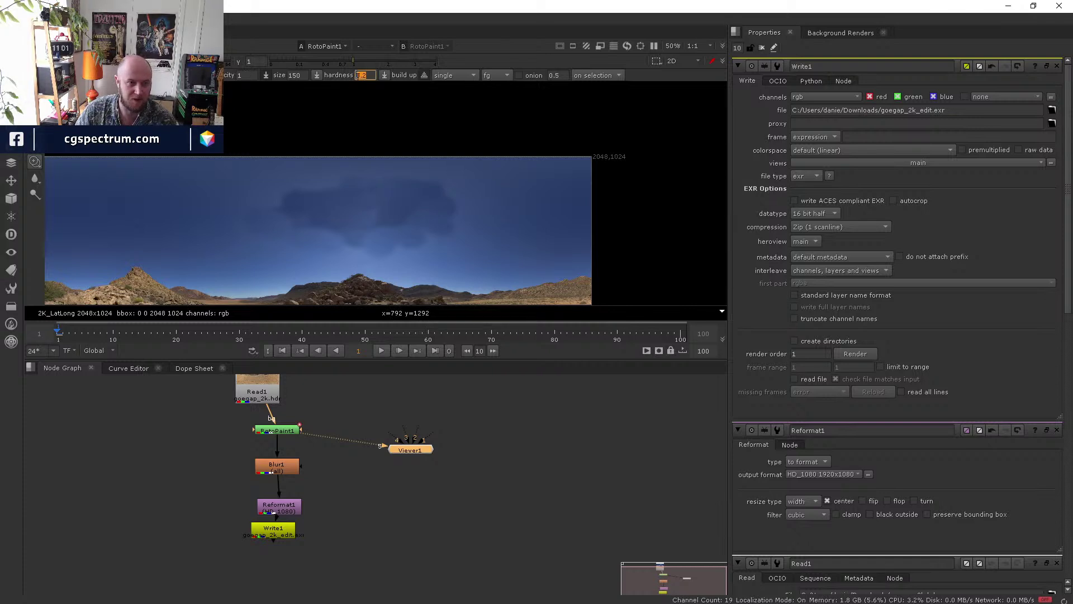
{"action": "type", "text": "0"}
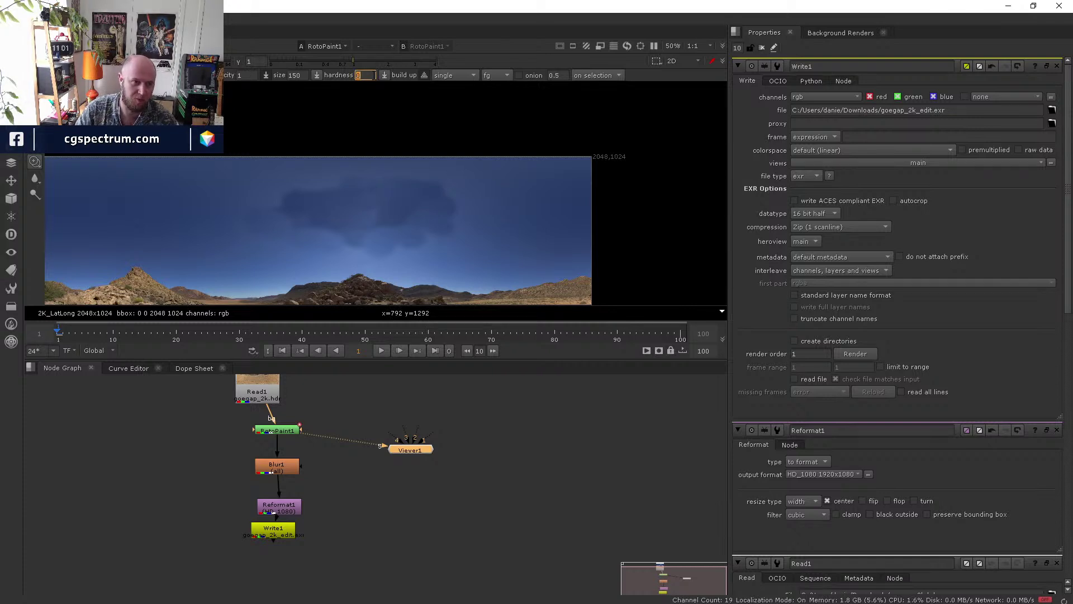
{"action": "left_click", "coordinate": [241, 76]}
{"action": "type", "text": "0.2"}
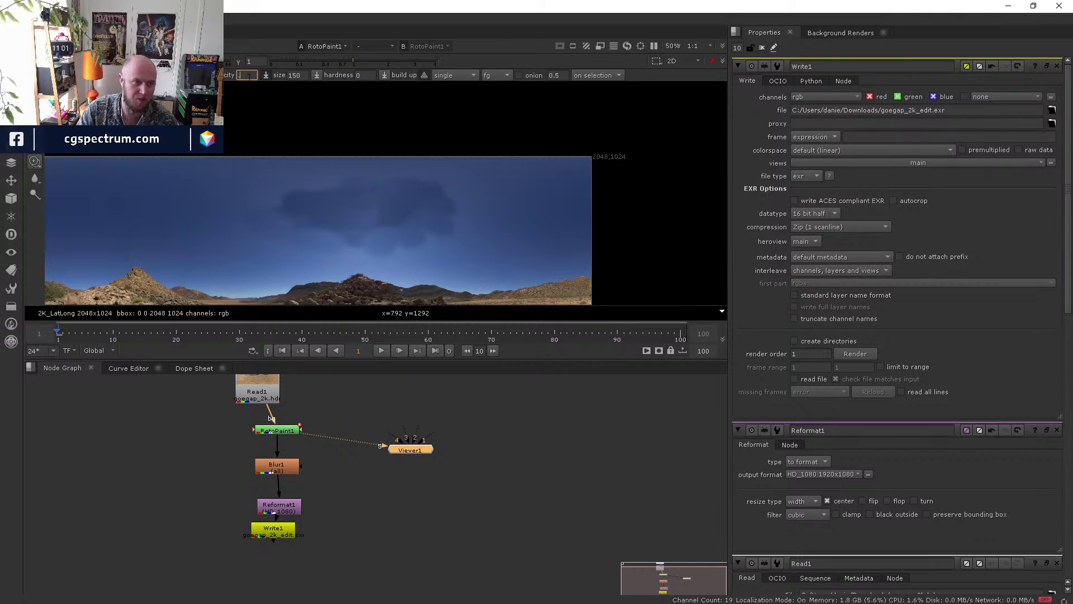
Clone sky over the edges of the dark patch where the sun was, using brush size 68.
{"action": "middle_click_drag", "start_coordinate": [279, 193], "coordinate": [293, 200]}
{"action": "left_click_drag", "start_coordinate": [281, 200], "coordinate": [175, 198], "text": "shift"}
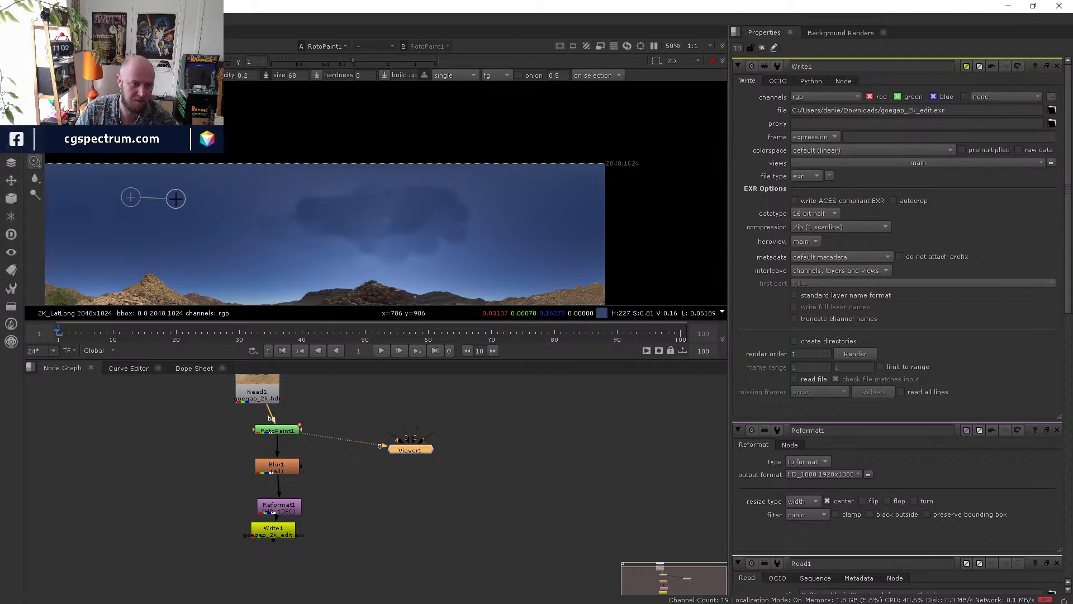
{"action": "left_click_drag", "start_coordinate": [348, 214], "coordinate": [295, 202]}
{"action": "scroll", "coordinate": [295, 201], "scroll_direction": "up", "scroll_amount": 2}
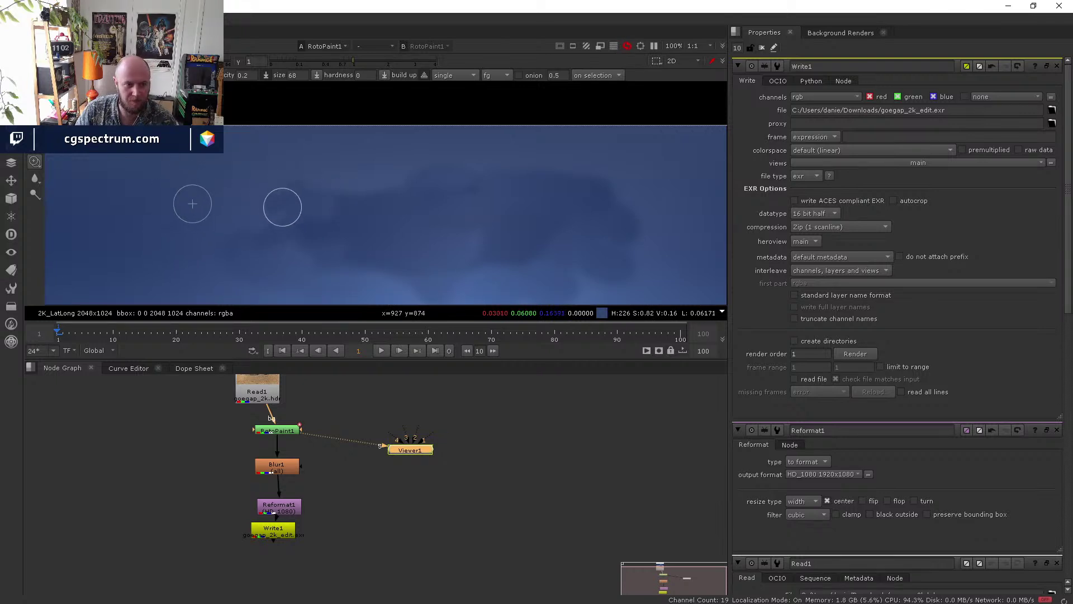
{"action": "scroll", "coordinate": [390, 179], "scroll_direction": "down", "scroll_amount": 2}
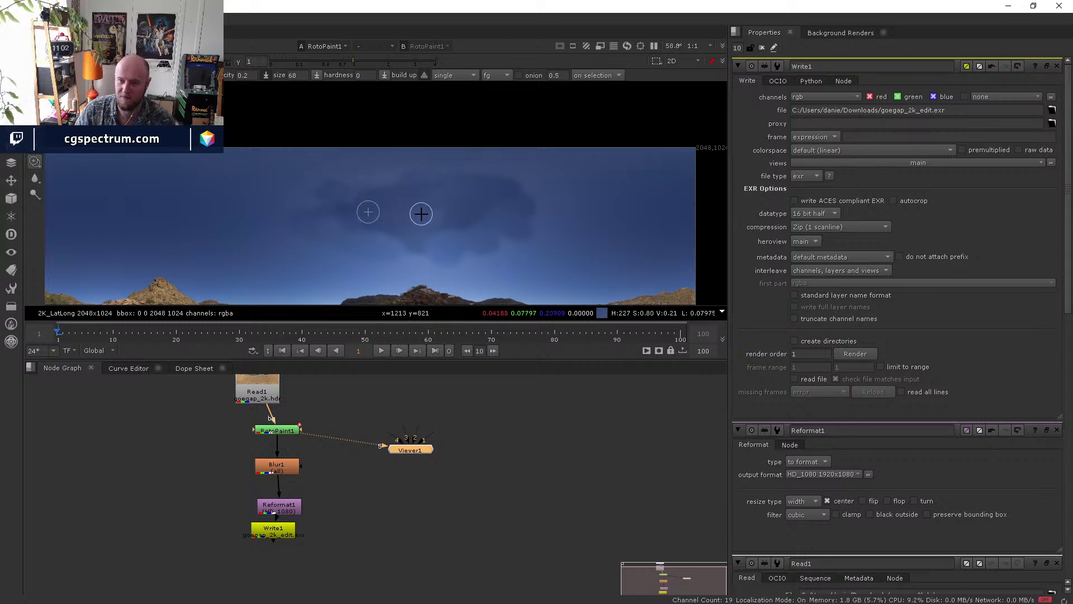
{"action": "scroll", "coordinate": [424, 207], "scroll_direction": "down", "scroll_amount": 1}
{"action": "scroll", "coordinate": [429, 199], "scroll_direction": "up", "scroll_amount": 1}
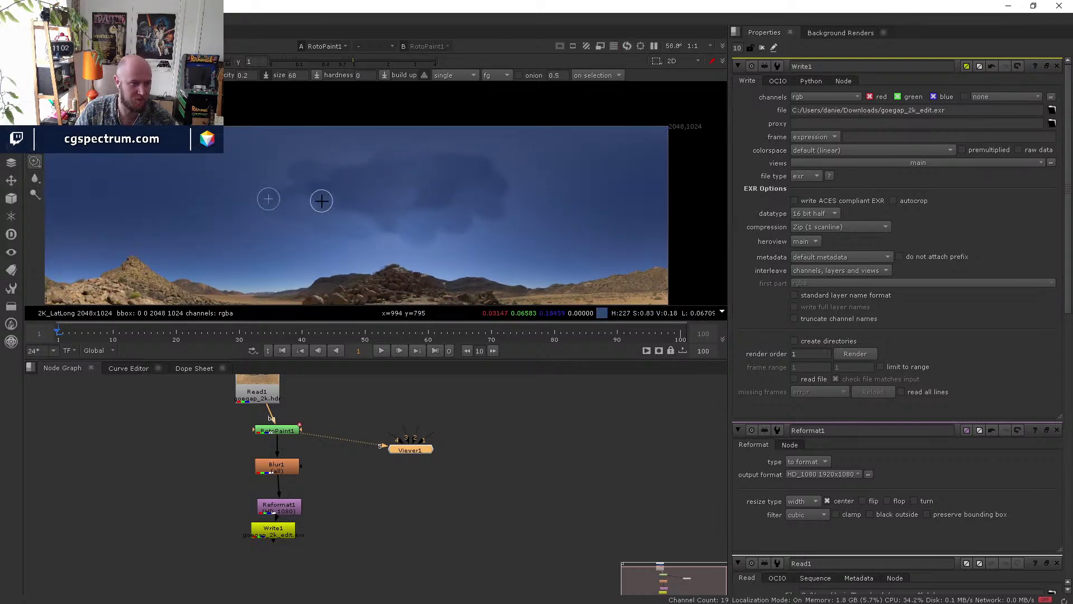
Smooth the dark sky patch with the Blur brush at size 191.5 and opacity 1.
{"action": "left_click", "coordinate": [35, 178]}
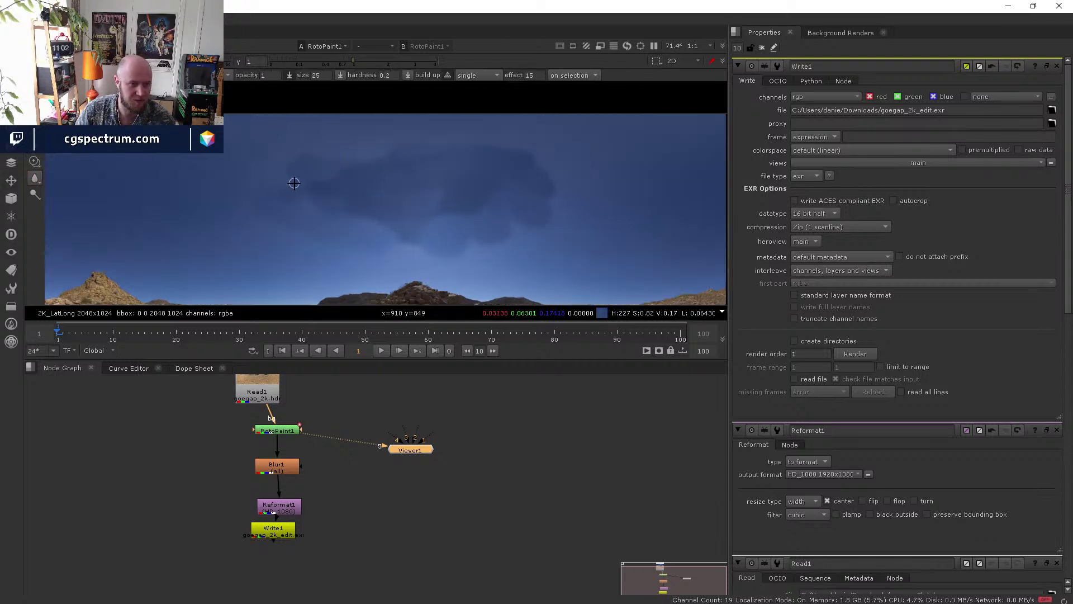
{"action": "scroll", "coordinate": [283, 181], "scroll_direction": "up", "scroll_amount": 4}
{"action": "scroll", "coordinate": [281, 183], "scroll_direction": "down", "scroll_amount": 2}
{"action": "mouse_move", "coordinate": [274, 184]}
{"action": "left_mouse_down", "text": "shift"}
{"action": "mouse_move", "coordinate": [317, 180]}
{"action": "mouse_move", "coordinate": [313, 156]}
{"action": "mouse_move", "coordinate": [333, 191]}
{"action": "mouse_move", "coordinate": [422, 215]}
{"action": "mouse_move", "coordinate": [490, 193]}
{"action": "mouse_move", "coordinate": [484, 206]}
{"action": "mouse_move", "coordinate": [488, 191]}
{"action": "mouse_move", "coordinate": [429, 179]}
{"action": "mouse_move", "coordinate": [452, 201]}
{"action": "mouse_move", "coordinate": [444, 196]}
{"action": "mouse_move", "coordinate": [449, 166]}
{"action": "left_mouse_up", "text": "shift"}
{"action": "scroll", "coordinate": [340, 167], "scroll_direction": "down", "scroll_amount": 3}
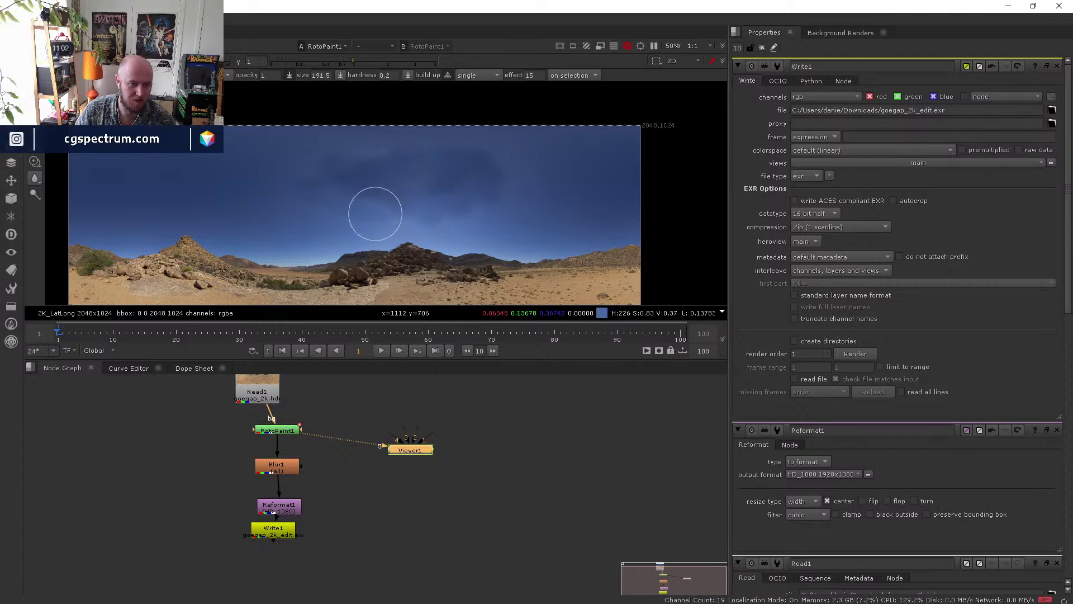
{"action": "scroll", "coordinate": [405, 224], "scroll_direction": "down", "scroll_amount": 3}
{"action": "scroll", "coordinate": [403, 233], "scroll_direction": "up", "scroll_amount": 1}
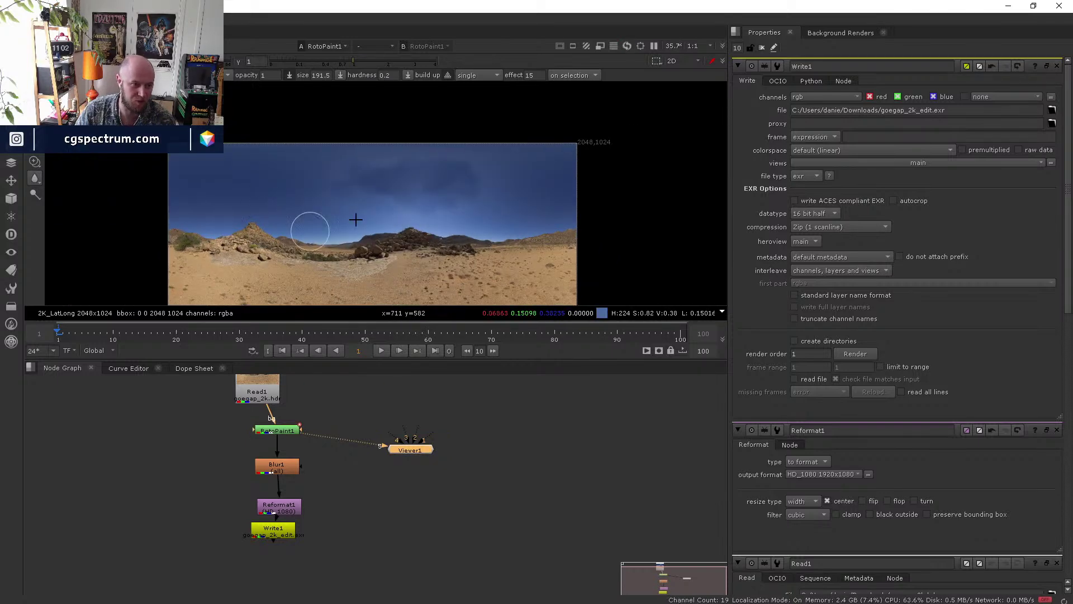
{"action": "left_click_drag", "start_coordinate": [358, 171], "coordinate": [342, 175]}
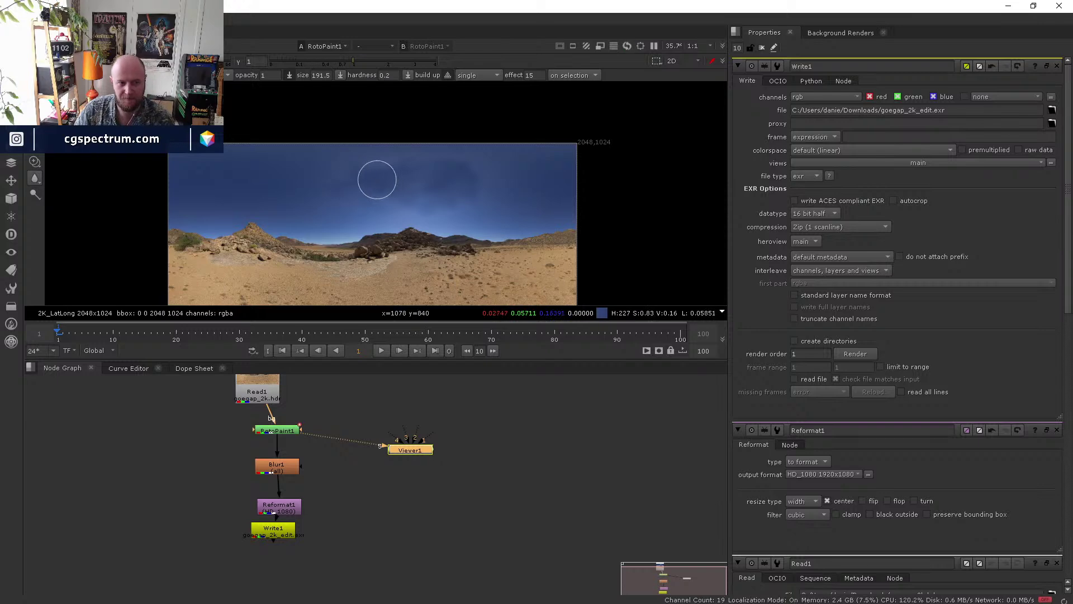
Switch back to Houdini and inspect the highlights on the cyborg's head, shoulders and torso in the render.
{"action": "left_click", "coordinate": [1008, 9]}
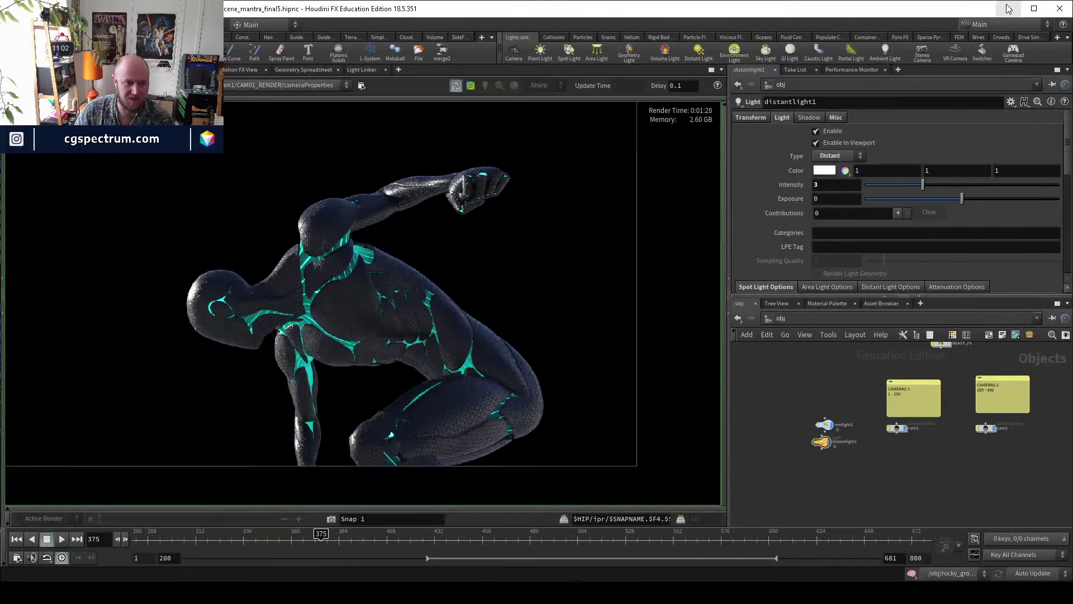
{"action": "middle_click_drag", "start_coordinate": [475, 219], "coordinate": [462, 244]}
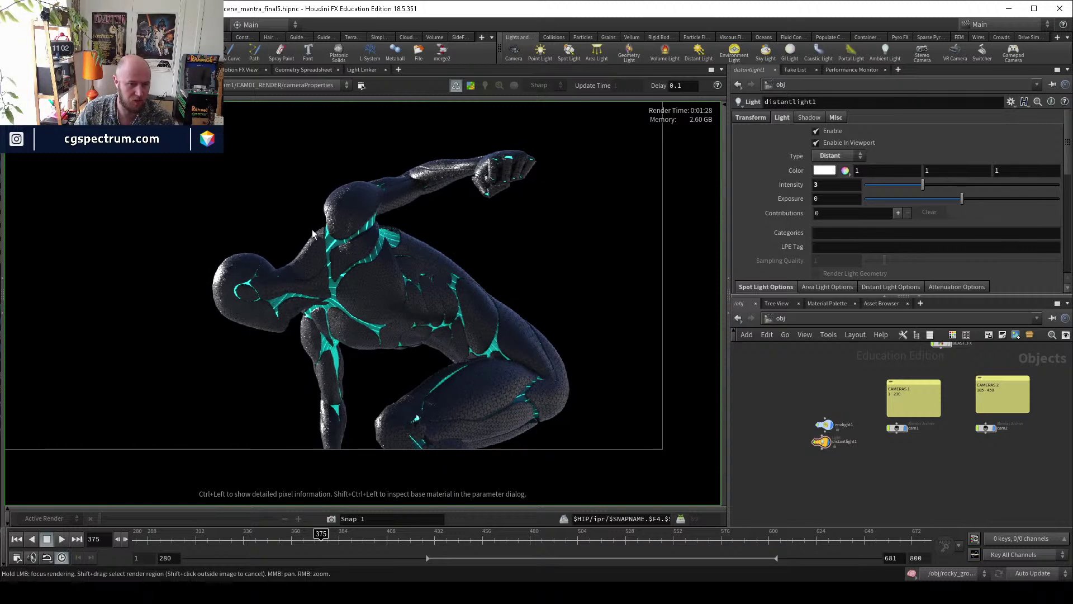
{"action": "scroll", "coordinate": [312, 234], "scroll_direction": "up", "scroll_amount": 3}
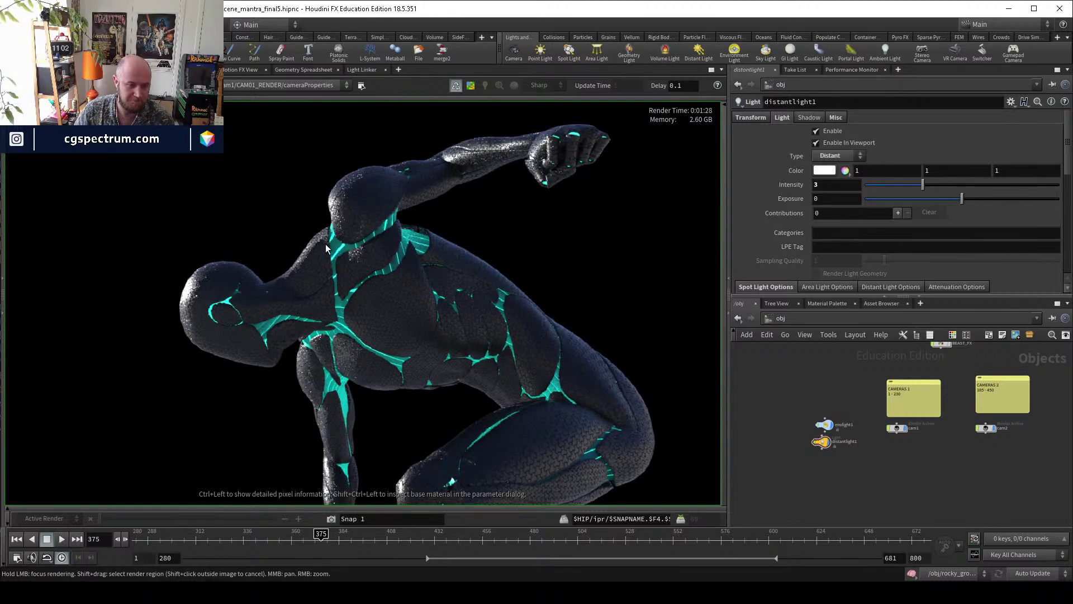
{"action": "scroll", "coordinate": [333, 252], "scroll_direction": "down", "scroll_amount": 2}
{"action": "middle_click_drag", "start_coordinate": [369, 248], "coordinate": [359, 266]}
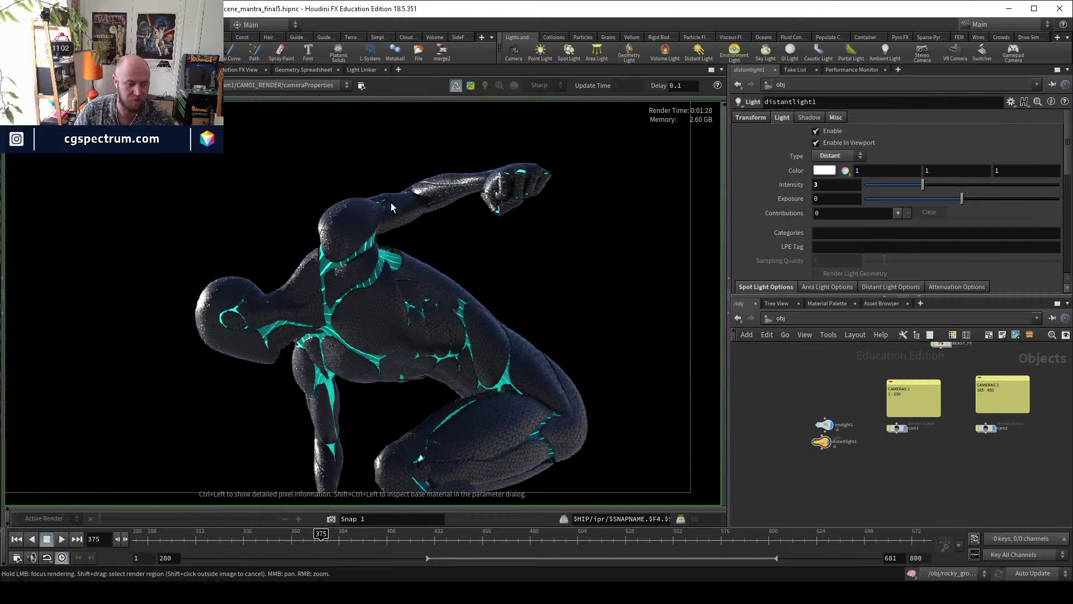
{"action": "scroll", "coordinate": [348, 197], "scroll_direction": "down", "scroll_amount": 3}
{"action": "middle_click_drag", "start_coordinate": [396, 206], "coordinate": [413, 229]}
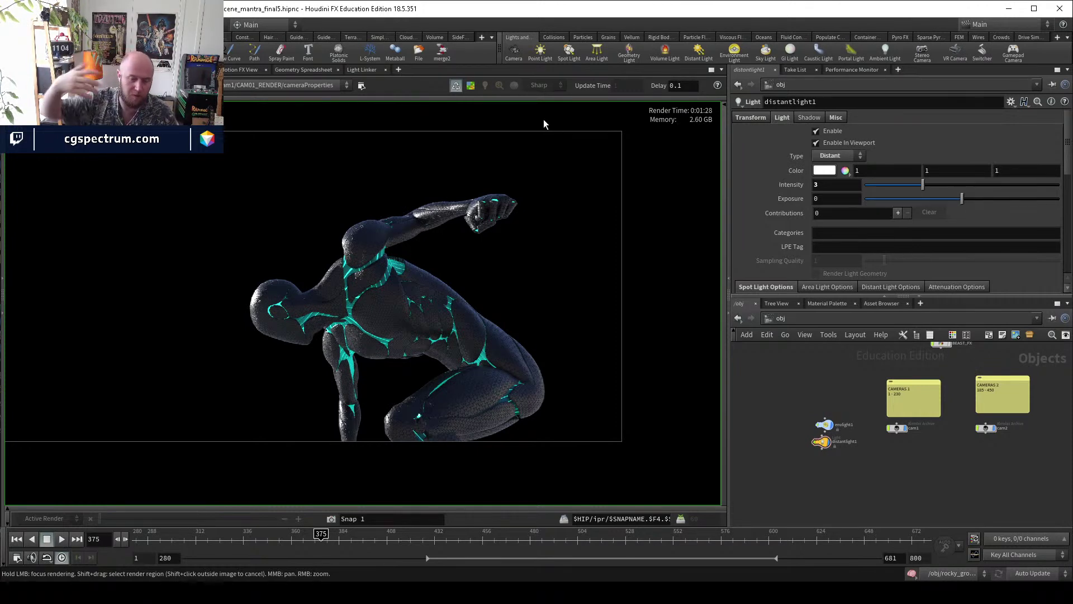
Align the distantlight1 node beneath envlight1, and select envlight1 to show its light settings.
{"action": "scroll", "coordinate": [823, 444], "scroll_direction": "up", "scroll_amount": 4}
{"action": "left_click_drag", "start_coordinate": [825, 445], "coordinate": [827, 447]}
{"action": "scroll", "coordinate": [878, 437], "scroll_direction": "down", "scroll_amount": 5}
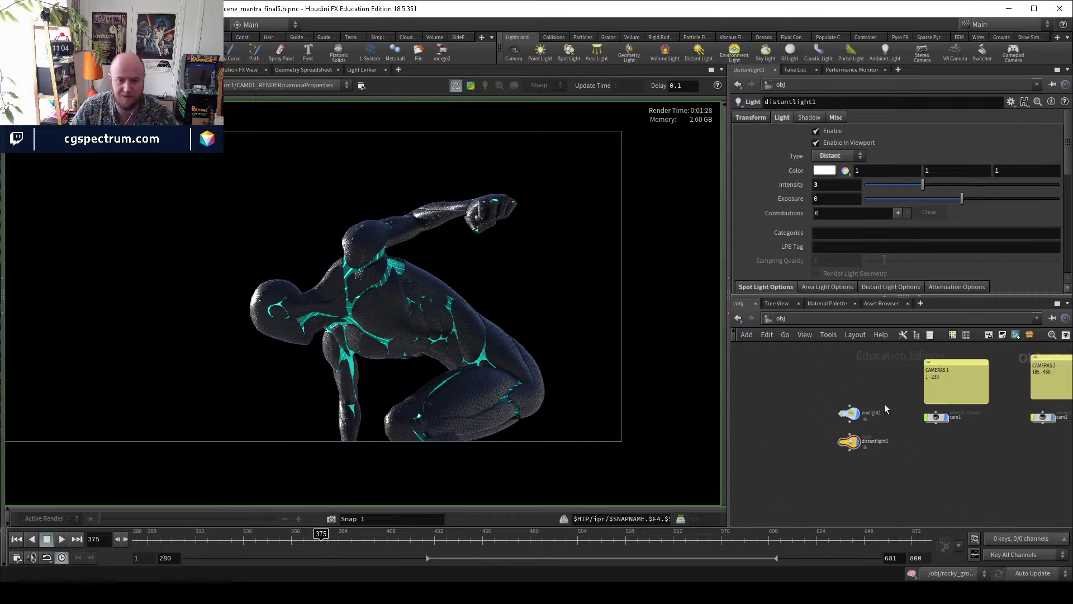
{"action": "middle_click_drag", "start_coordinate": [872, 399], "coordinate": [861, 430]}
{"action": "scroll", "coordinate": [859, 434], "scroll_direction": "up", "scroll_amount": 3}
{"action": "left_click_drag", "start_coordinate": [879, 482], "coordinate": [852, 427]}
{"action": "left_click", "coordinate": [868, 384]}
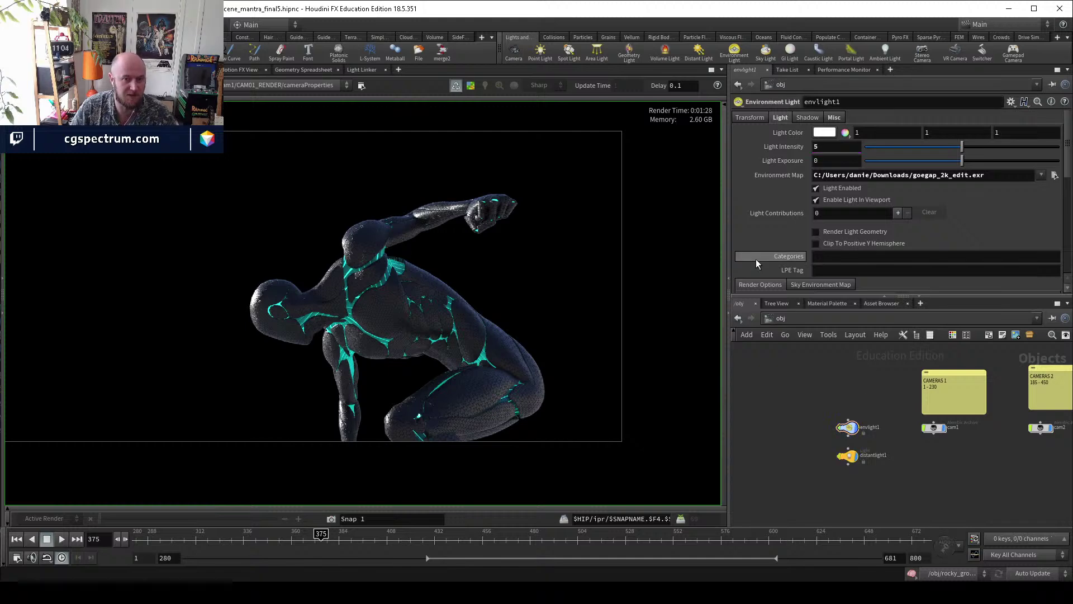
Show the scene view and line up cyborg_wires and the body light node in one row with cyborg and cyborg_body.
{"action": "left_click", "coordinate": [25, 70]}
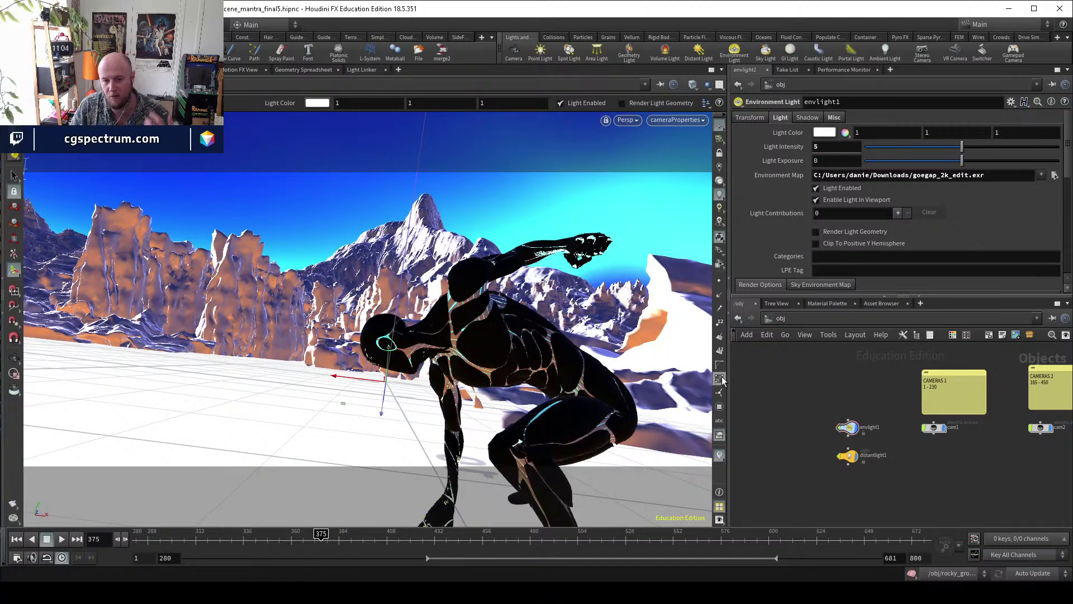
{"action": "scroll", "coordinate": [847, 447], "scroll_direction": "up", "scroll_amount": 3}
{"action": "middle_click_drag", "start_coordinate": [1015, 477], "coordinate": [882, 491]}
{"action": "scroll", "coordinate": [924, 474], "scroll_direction": "down", "scroll_amount": 3}
{"action": "middle_click_drag", "start_coordinate": [956, 403], "coordinate": [858, 504]}
{"action": "scroll", "coordinate": [935, 459], "scroll_direction": "down", "scroll_amount": 1}
{"action": "scroll", "coordinate": [857, 459], "scroll_direction": "up", "scroll_amount": 3}
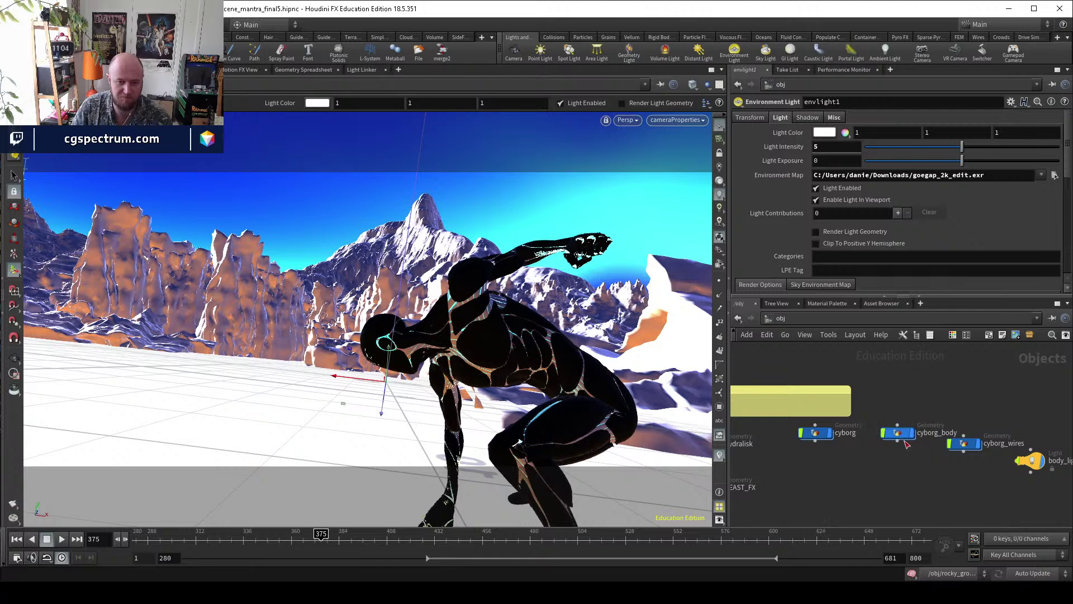
{"action": "scroll", "coordinate": [915, 450], "scroll_direction": "right", "scroll_amount": 3}
{"action": "left_click_drag", "start_coordinate": [911, 442], "coordinate": [935, 430]}
{"action": "left_click_drag", "start_coordinate": [978, 464], "coordinate": [1038, 435]}
{"action": "scroll", "coordinate": [970, 462], "scroll_direction": "left", "scroll_amount": 2}
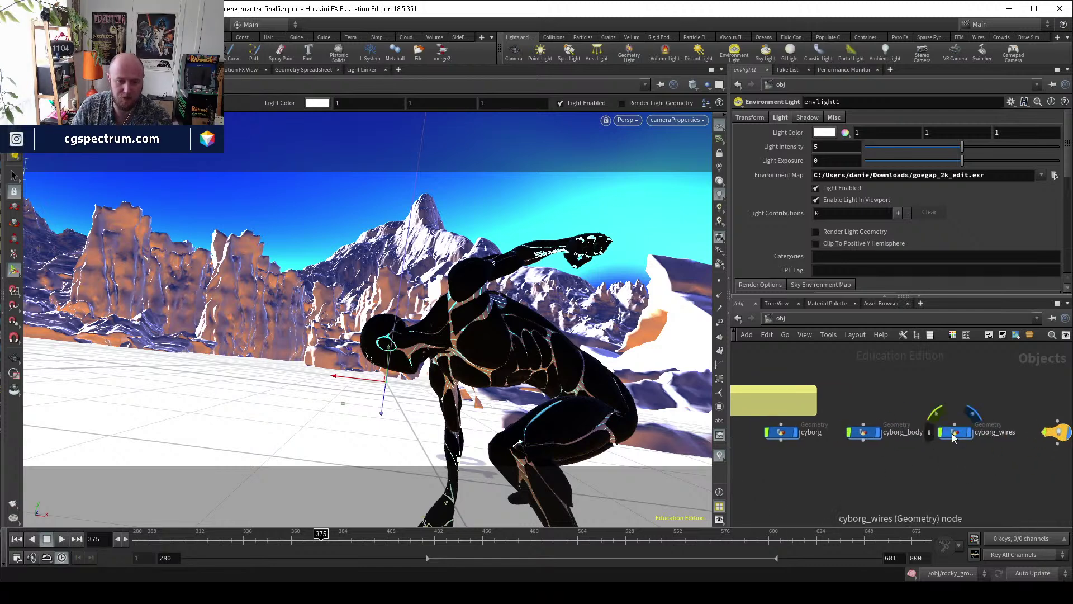
Fine-tune the positions of cyborg_body, cyborg_wires and the body light node within the cyborg row.
{"action": "left_click_drag", "start_coordinate": [866, 433], "coordinate": [865, 431]}
{"action": "left_click_drag", "start_coordinate": [962, 435], "coordinate": [955, 436]}
{"action": "middle_click_drag", "start_coordinate": [975, 462], "coordinate": [940, 465]}
{"action": "left_click_drag", "start_coordinate": [1014, 443], "coordinate": [1001, 443]}
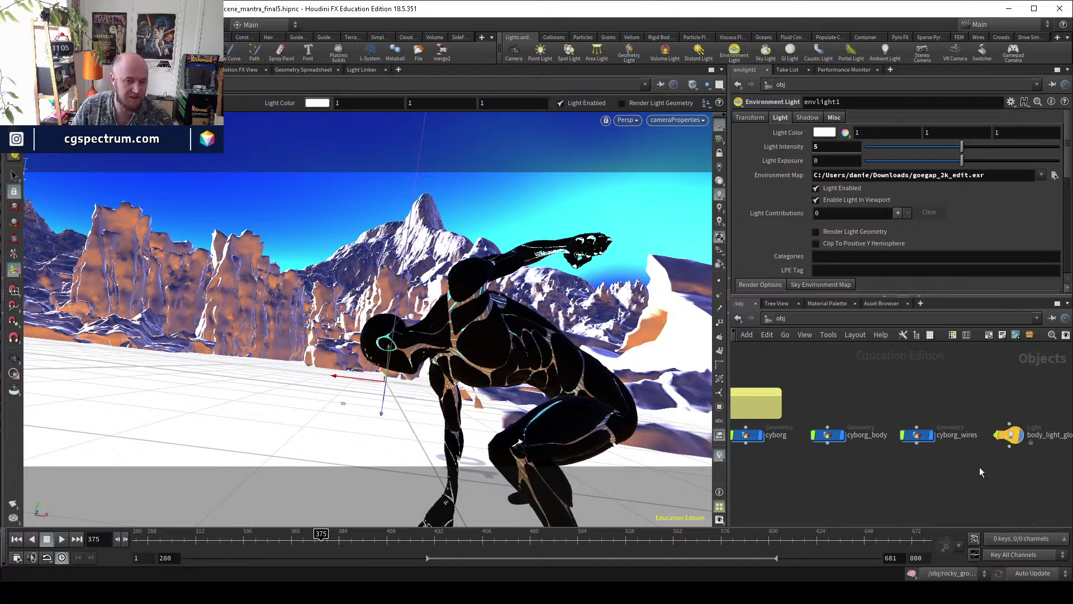
{"action": "right_click_drag", "start_coordinate": [971, 463], "coordinate": [934, 464]}
{"action": "scroll", "coordinate": [934, 463], "scroll_direction": "up", "scroll_amount": 2}
{"action": "left_click_drag", "start_coordinate": [846, 440], "coordinate": [842, 436]}
{"action": "left_click_drag", "start_coordinate": [937, 438], "coordinate": [938, 438]}
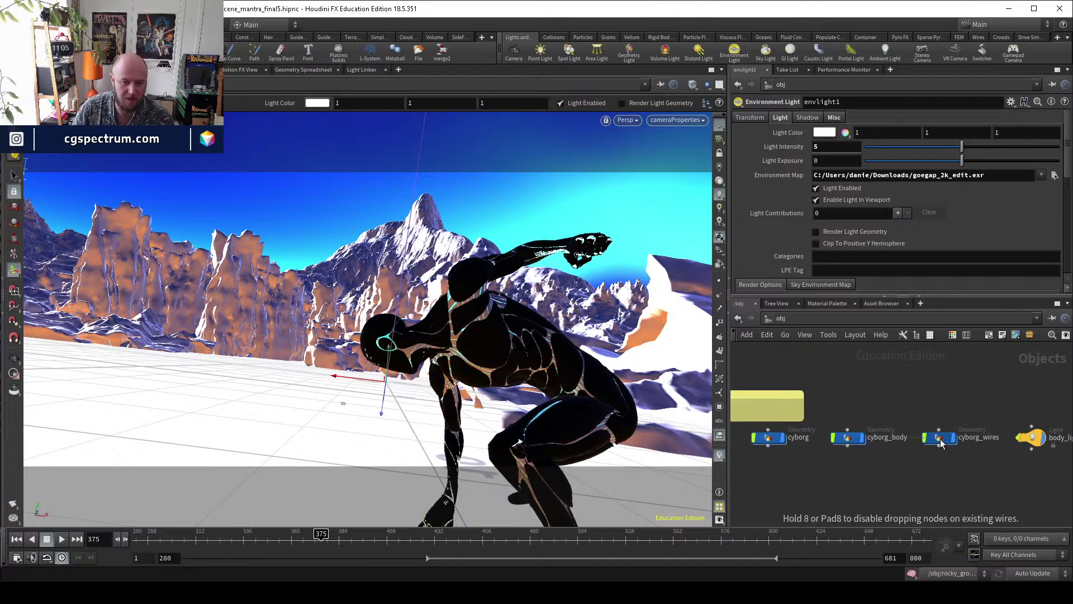
{"action": "middle_click_drag", "start_coordinate": [988, 481], "coordinate": [974, 484]}
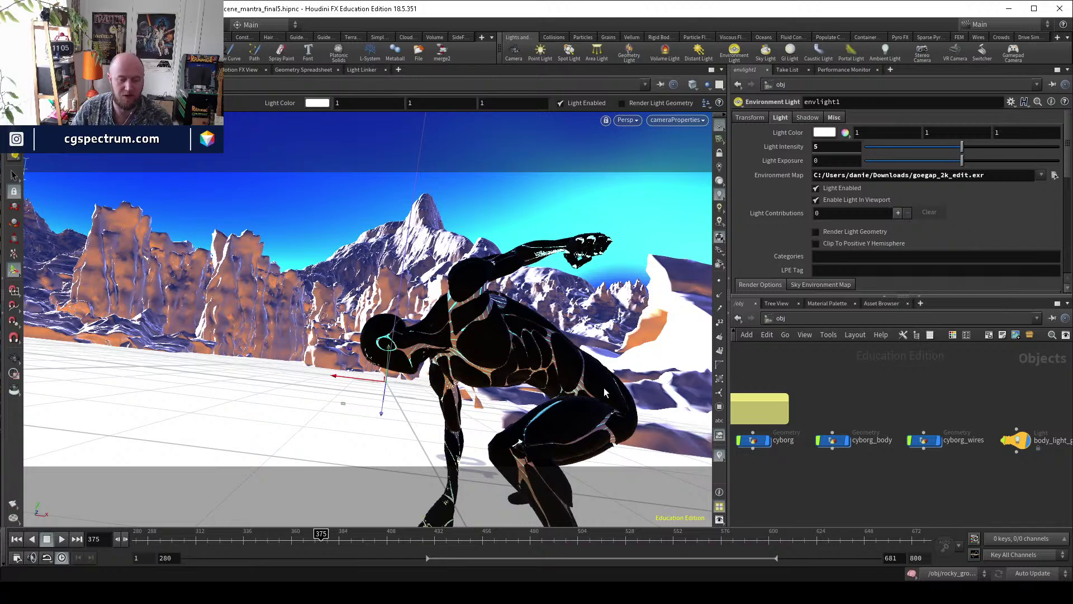
View the cyborg from a new angle in the scene, checking the wireframe and shaded display.
{"action": "left_click_drag", "start_coordinate": [479, 331], "coordinate": [512, 378], "text": "alt"}
{"action": "right_click_drag", "start_coordinate": [449, 338], "coordinate": [470, 296]}
{"action": "key", "text": "w"}
{"action": "key", "text": "w"}
{"action": "mouse_move", "coordinate": [424, 314]}
{"action": "left_mouse_down"}
{"action": "mouse_move", "coordinate": [572, 280]}
{"action": "mouse_move", "coordinate": [551, 211]}
{"action": "mouse_move", "coordinate": [435, 296]}
{"action": "left_mouse_up"}
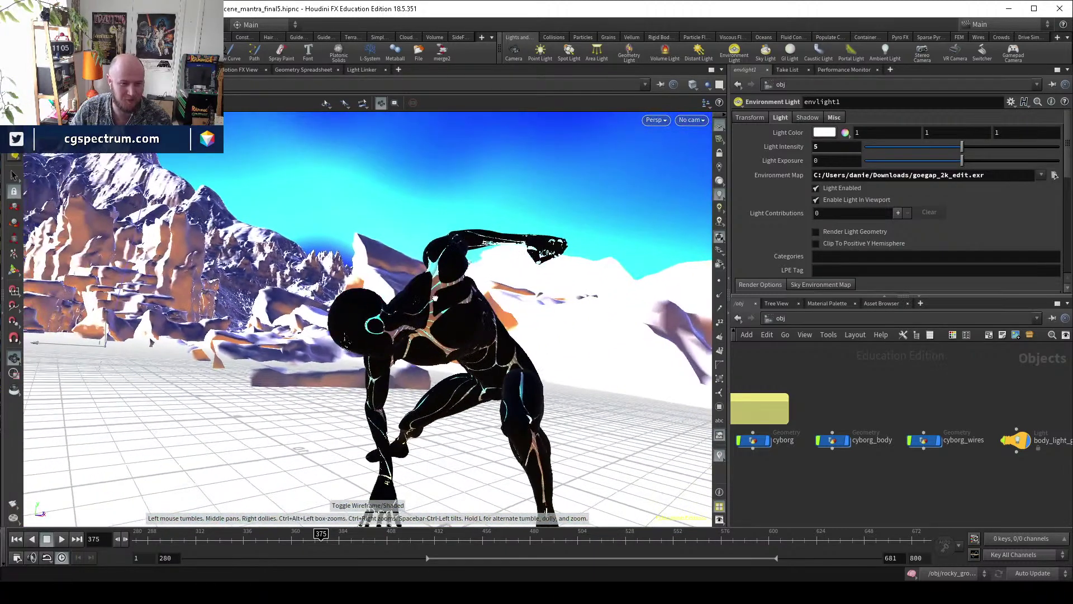
Place BEAST_FX beneath the cyborg node and align hydralisk with the cyborg row under the CHARACTERS note.
{"action": "scroll", "coordinate": [979, 447], "scroll_direction": "down", "scroll_amount": 3}
{"action": "middle_click_drag", "start_coordinate": [793, 470], "coordinate": [851, 463]}
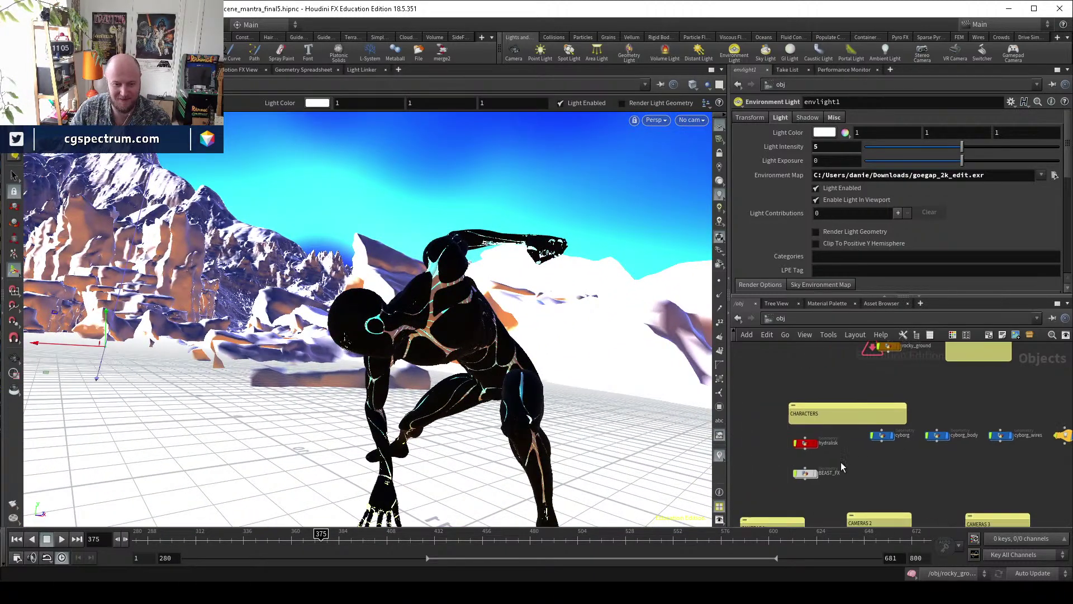
{"action": "scroll", "coordinate": [809, 470], "scroll_direction": "up", "scroll_amount": 1}
{"action": "left_click_drag", "start_coordinate": [808, 473], "coordinate": [899, 475]}
{"action": "middle_click_drag", "start_coordinate": [810, 455], "coordinate": [851, 478]}
{"action": "left_click_drag", "start_coordinate": [849, 468], "coordinate": [845, 458]}
{"action": "left_click_drag", "start_coordinate": [858, 413], "coordinate": [860, 399]}
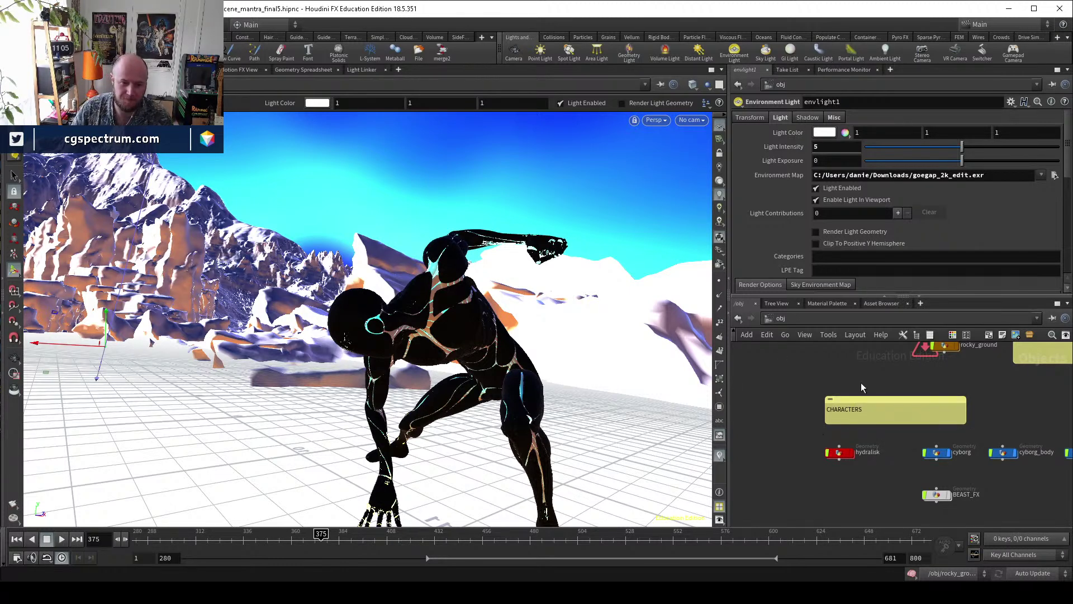
Examine the rendered cyborg up close, checking the highlights on its skin and the glowing wires.
{"action": "left_click", "coordinate": [128, 69]}
{"action": "scroll", "coordinate": [327, 283], "scroll_direction": "down", "scroll_amount": 2}
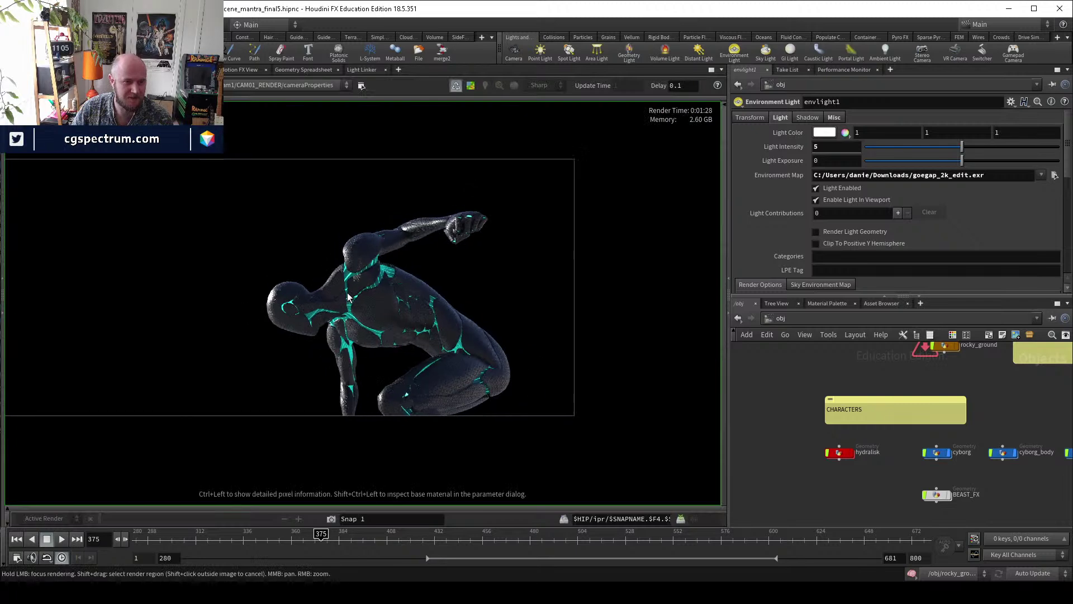
{"action": "scroll", "coordinate": [328, 283], "scroll_direction": "up", "scroll_amount": 4}
{"action": "middle_click_drag", "start_coordinate": [427, 291], "coordinate": [472, 284]}
{"action": "scroll", "coordinate": [471, 284], "scroll_direction": "up", "scroll_amount": 3}
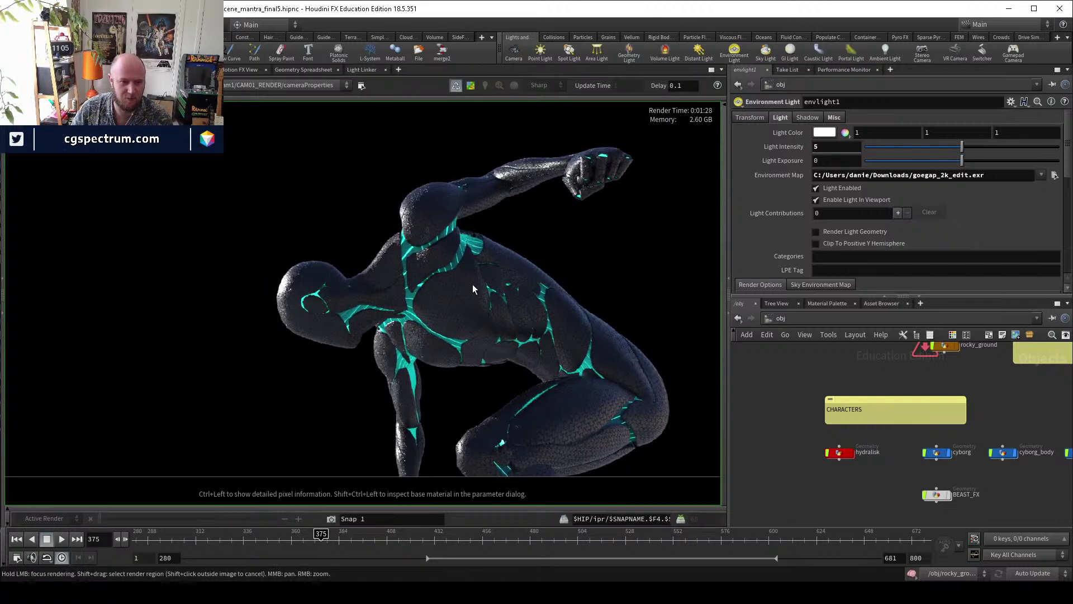
{"action": "scroll", "coordinate": [464, 277], "scroll_direction": "down", "scroll_amount": 1}
{"action": "scroll", "coordinate": [464, 277], "scroll_direction": "down", "scroll_amount": 1}
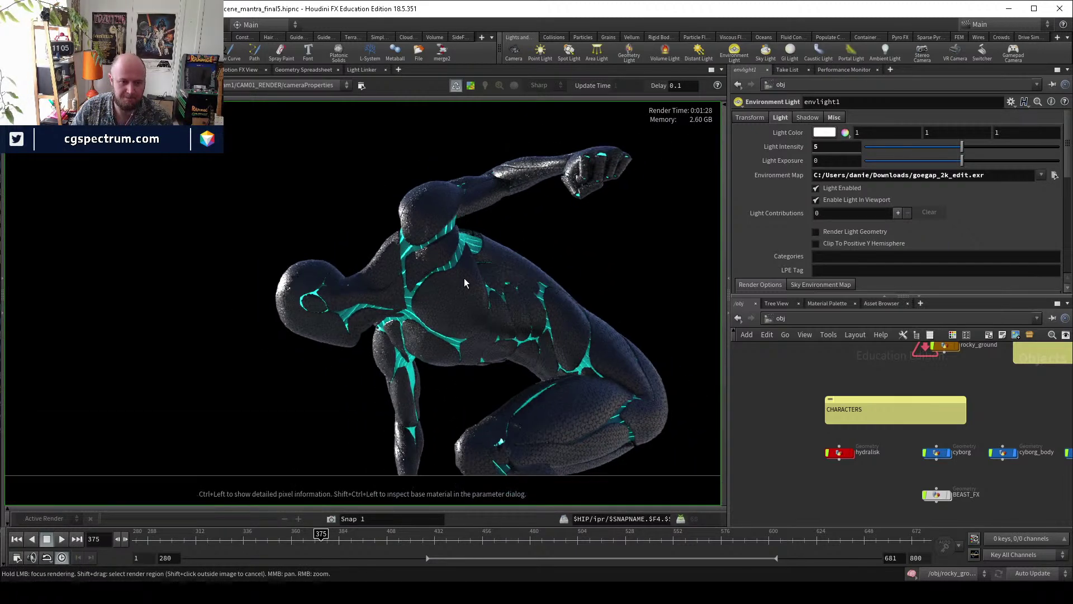
{"action": "scroll", "coordinate": [512, 342], "scroll_direction": "down", "scroll_amount": 1}
{"action": "middle_click_drag", "start_coordinate": [513, 327], "coordinate": [479, 322]}
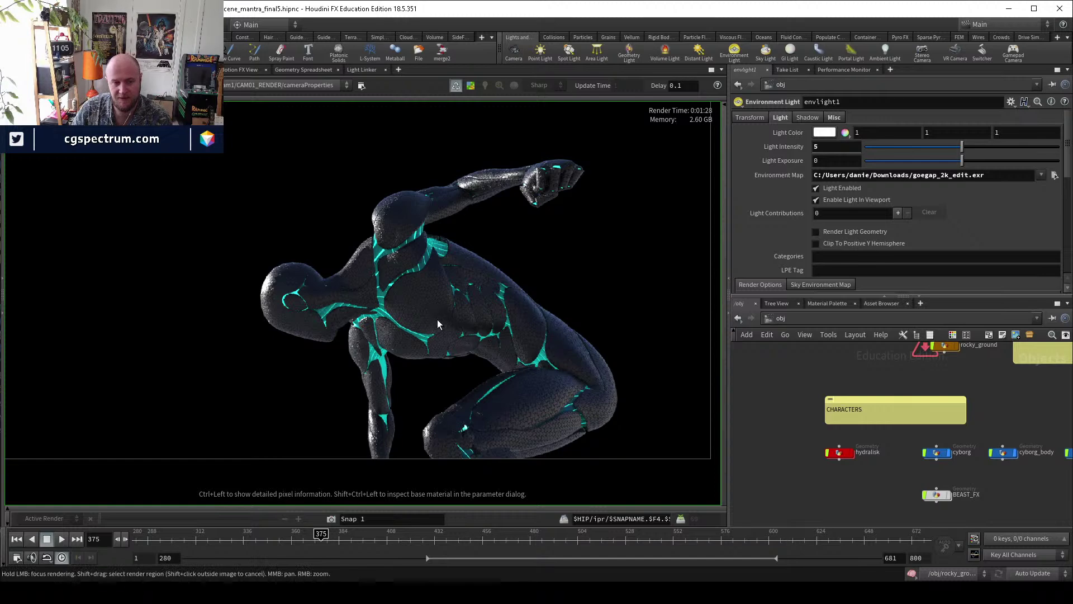
Open the cyborg geometry, examine its UV Transform scale settings, and return to the object level.
{"action": "middle_click_drag", "start_coordinate": [1005, 456], "coordinate": [919, 439]}
{"action": "left_click_drag", "start_coordinate": [972, 468], "coordinate": [814, 421]}
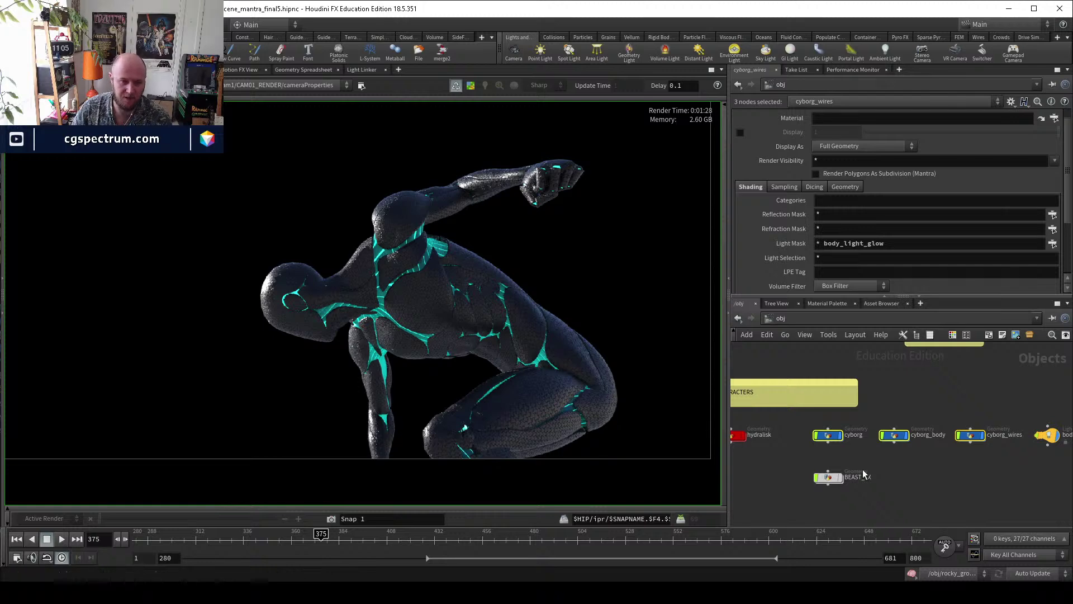
{"action": "scroll", "coordinate": [861, 457], "scroll_direction": "up", "scroll_amount": 3}
{"action": "double_click", "coordinate": [808, 421]}
{"action": "middle_click_drag", "start_coordinate": [849, 437], "coordinate": [867, 458]}
{"action": "left_click", "coordinate": [839, 443]}
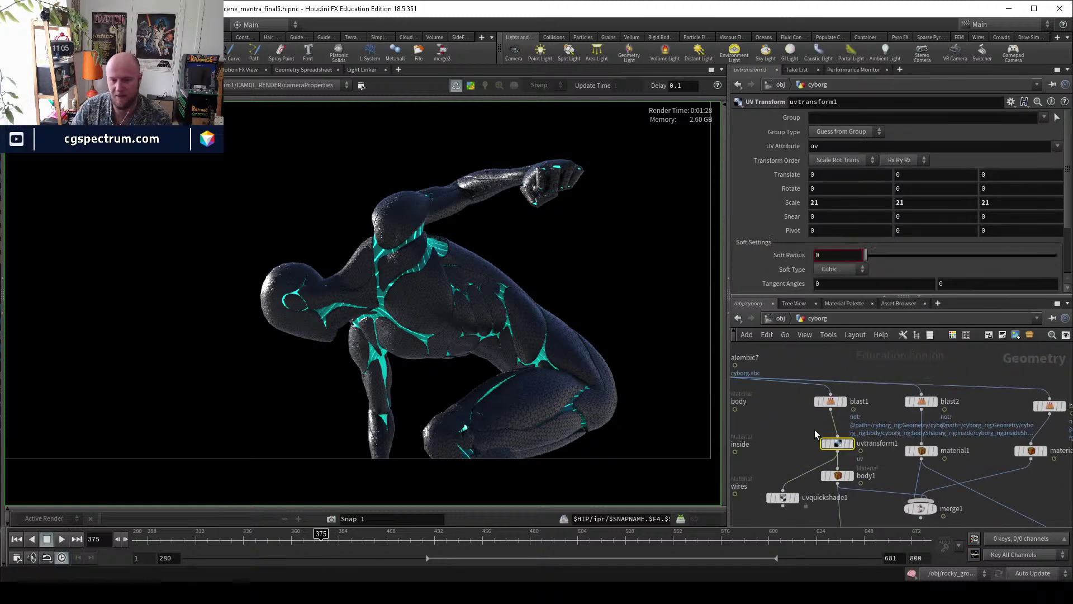
{"action": "left_click", "coordinate": [787, 424]}
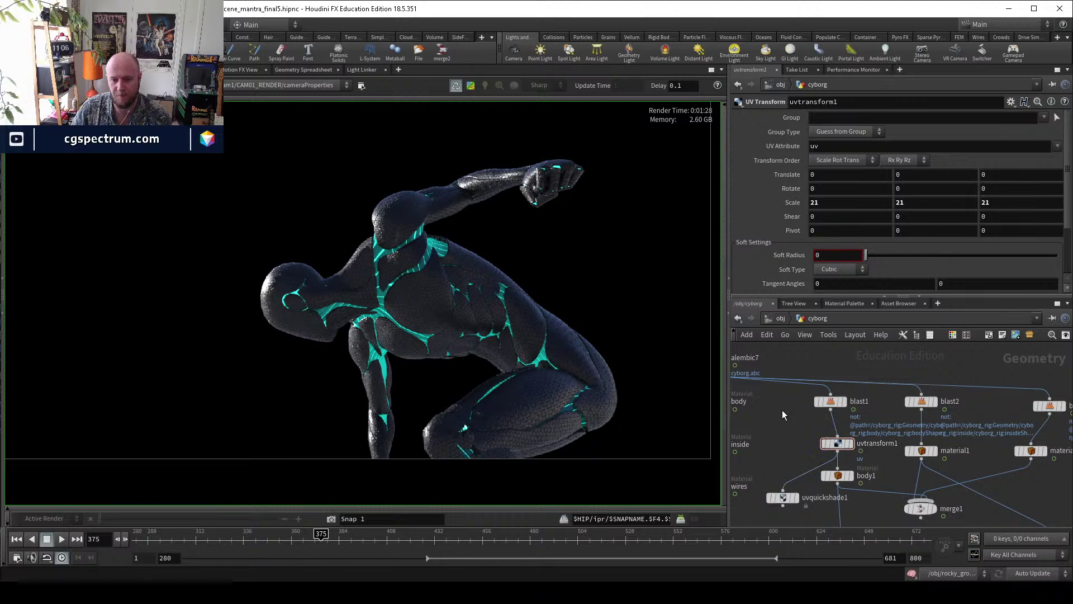
{"action": "left_click", "coordinate": [779, 318]}
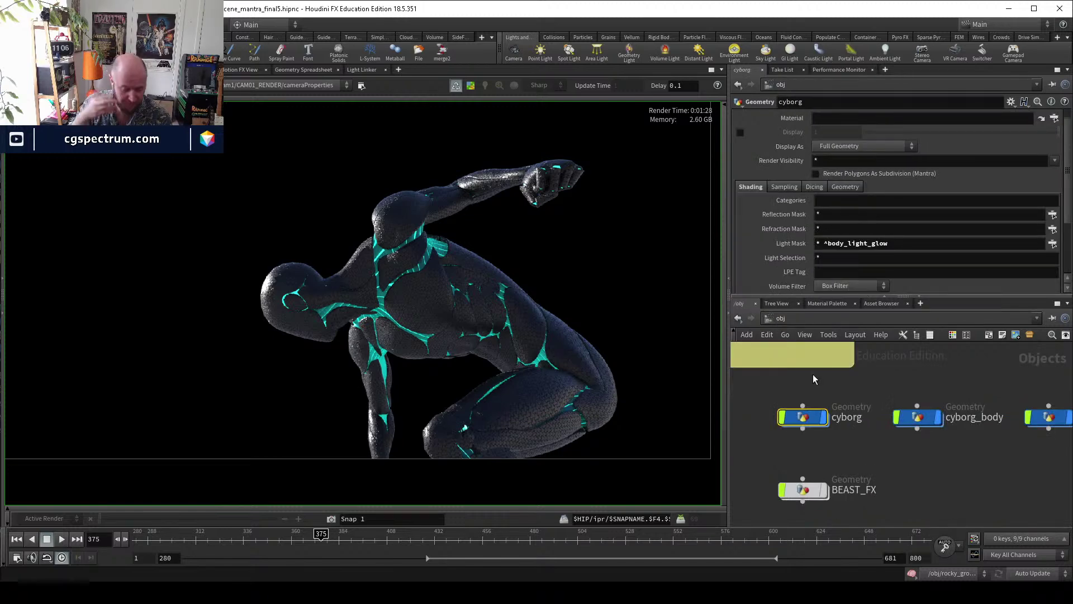
Nudge cyborg_body and cyborg_wires within the row to even out the spacing beside the cyborg node.
{"action": "left_click", "coordinate": [848, 438]}
{"action": "scroll", "coordinate": [852, 435], "scroll_direction": "down", "scroll_amount": 2}
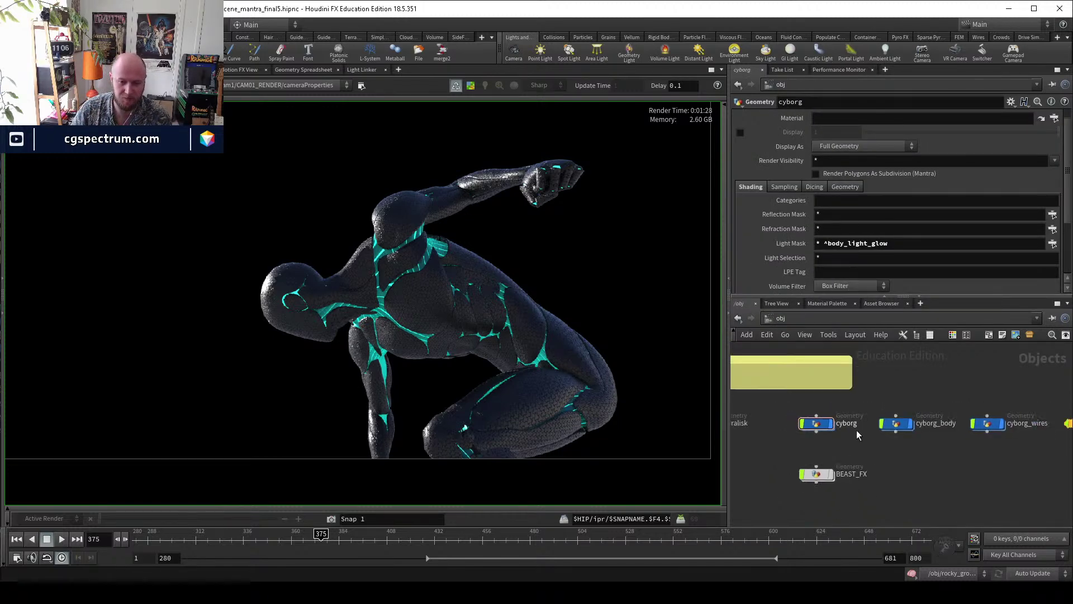
{"action": "left_click_drag", "start_coordinate": [1021, 452], "coordinate": [766, 409]}
{"action": "left_click", "coordinate": [900, 471]}
{"action": "left_click_drag", "start_coordinate": [902, 424], "coordinate": [893, 423]}
{"action": "middle_click_drag", "start_coordinate": [964, 469], "coordinate": [914, 478]}
{"action": "left_click_drag", "start_coordinate": [952, 435], "coordinate": [937, 435]}
{"action": "middle_click_drag", "start_coordinate": [964, 469], "coordinate": [858, 487]}
{"action": "left_click_drag", "start_coordinate": [964, 446], "coordinate": [954, 445]}
{"action": "scroll", "coordinate": [906, 484], "scroll_direction": "down", "scroll_amount": 3}
{"action": "middle_click_drag", "start_coordinate": [810, 488], "coordinate": [886, 471]}
{"action": "scroll", "coordinate": [886, 475], "scroll_direction": "up", "scroll_amount": 3}
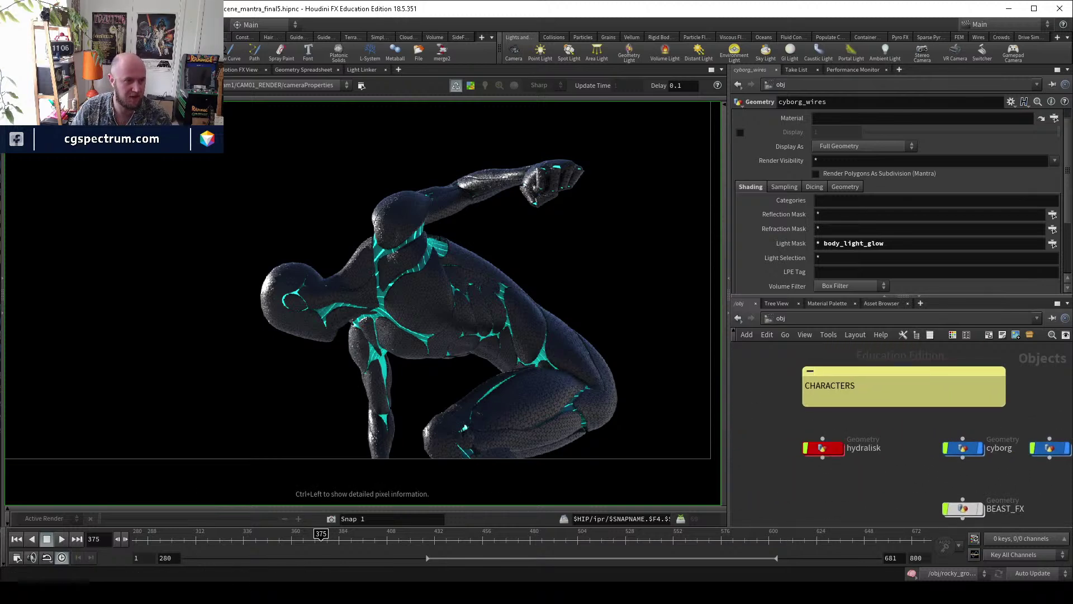
Show the scene with headlight-only viewport lighting and go to frame 280, viewing the cyborg against the rocks.
{"action": "left_click", "coordinate": [31, 69]}
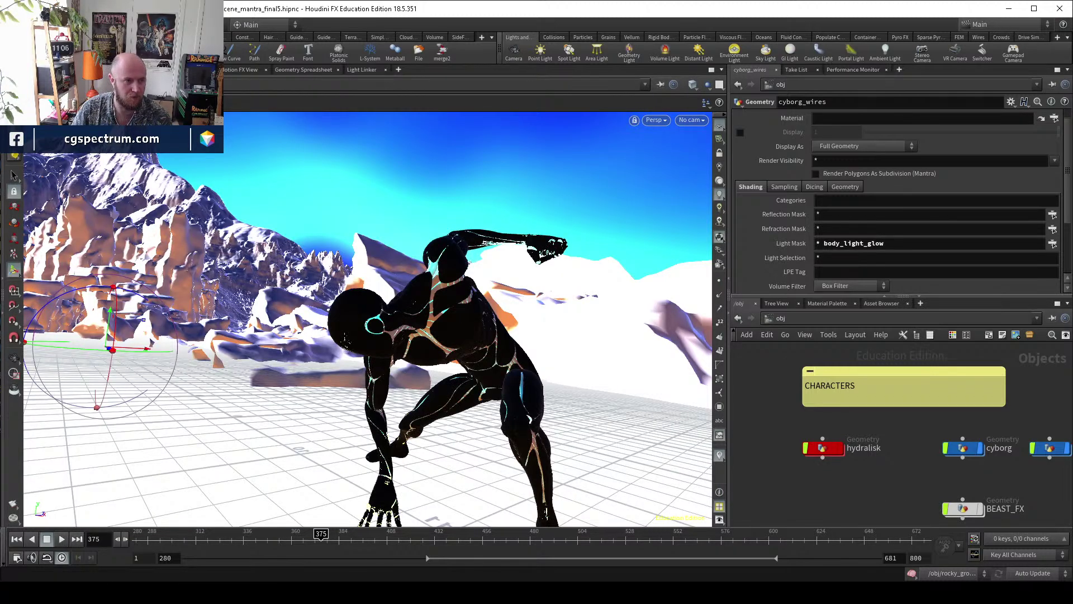
{"action": "scroll", "coordinate": [782, 373], "scroll_direction": "down", "scroll_amount": 3}
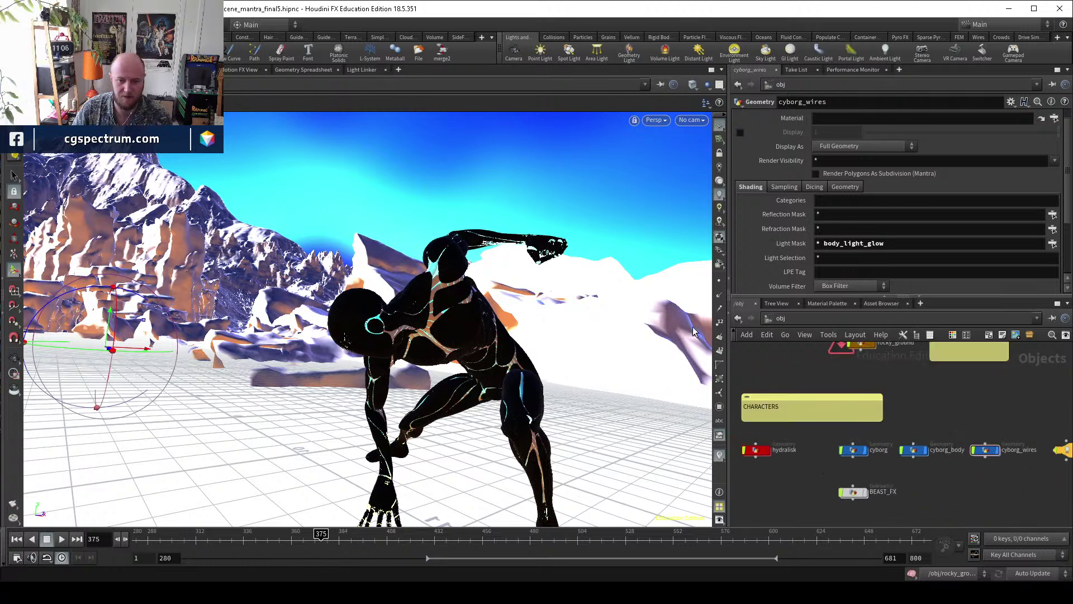
{"action": "left_click", "coordinate": [720, 182]}
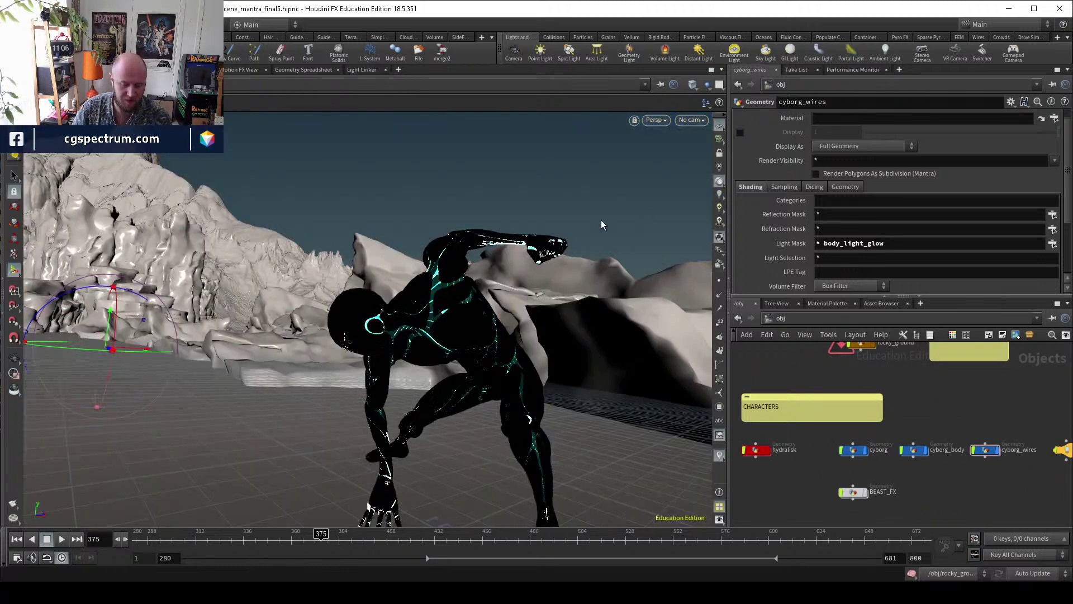
{"action": "left_click_drag", "start_coordinate": [271, 538], "coordinate": [137, 538]}
{"action": "key", "text": "Escape"}
{"action": "left_click_drag", "start_coordinate": [263, 346], "coordinate": [321, 358]}
{"action": "left_click_drag", "start_coordinate": [521, 395], "coordinate": [405, 380]}
{"action": "right_click_drag", "start_coordinate": [406, 380], "coordinate": [408, 351]}
{"action": "left_click_drag", "start_coordinate": [431, 334], "coordinate": [507, 373]}
{"action": "middle_click_drag", "start_coordinate": [507, 373], "coordinate": [448, 378]}
{"action": "mouse_move", "coordinate": [448, 378]}
{"action": "right_mouse_down"}
{"action": "mouse_move", "coordinate": [458, 354]}
{"action": "mouse_move", "coordinate": [447, 384]}
{"action": "mouse_move", "coordinate": [463, 360]}
{"action": "mouse_move", "coordinate": [450, 369]}
{"action": "right_mouse_up"}
Open the hydralisk geometry at frame 280 and frame the creature, checking it in wireframe and shaded display.
{"action": "scroll", "coordinate": [798, 482], "scroll_direction": "up", "scroll_amount": 3}
{"action": "double_click", "coordinate": [819, 451]}
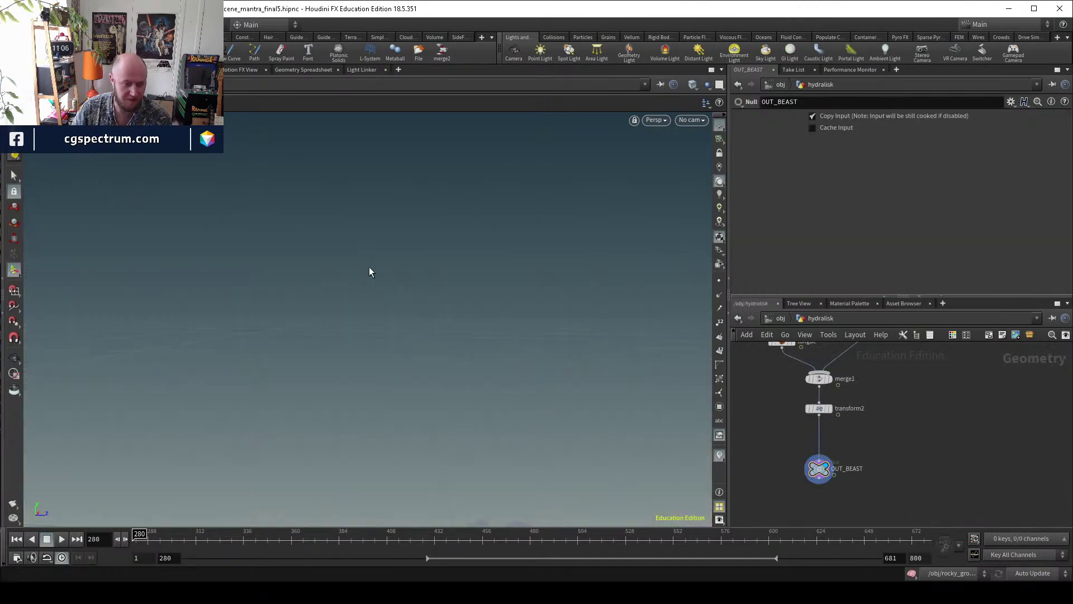
{"action": "key", "text": "space+g"}
{"action": "left_click_drag", "start_coordinate": [344, 304], "coordinate": [447, 255]}
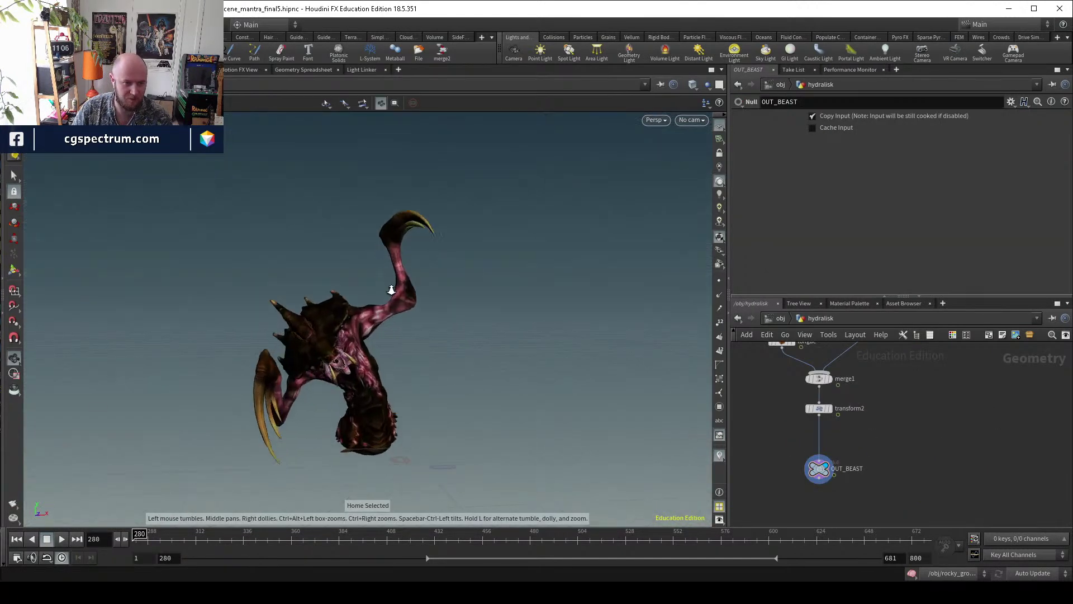
{"action": "left_click_drag", "start_coordinate": [397, 301], "coordinate": [355, 251]}
{"action": "right_click_drag", "start_coordinate": [355, 251], "coordinate": [372, 204]}
{"action": "mouse_move", "coordinate": [372, 204]}
{"action": "left_mouse_down"}
{"action": "mouse_move", "coordinate": [378, 291]}
{"action": "mouse_move", "coordinate": [291, 349]}
{"action": "mouse_move", "coordinate": [355, 328]}
{"action": "mouse_move", "coordinate": [391, 359]}
{"action": "mouse_move", "coordinate": [407, 337]}
{"action": "mouse_move", "coordinate": [384, 344]}
{"action": "mouse_move", "coordinate": [386, 362]}
{"action": "left_mouse_up"}
{"action": "key", "text": "w"}
{"action": "key", "text": "w"}
{"action": "left_click_drag", "start_coordinate": [187, 537], "coordinate": [123, 498]}
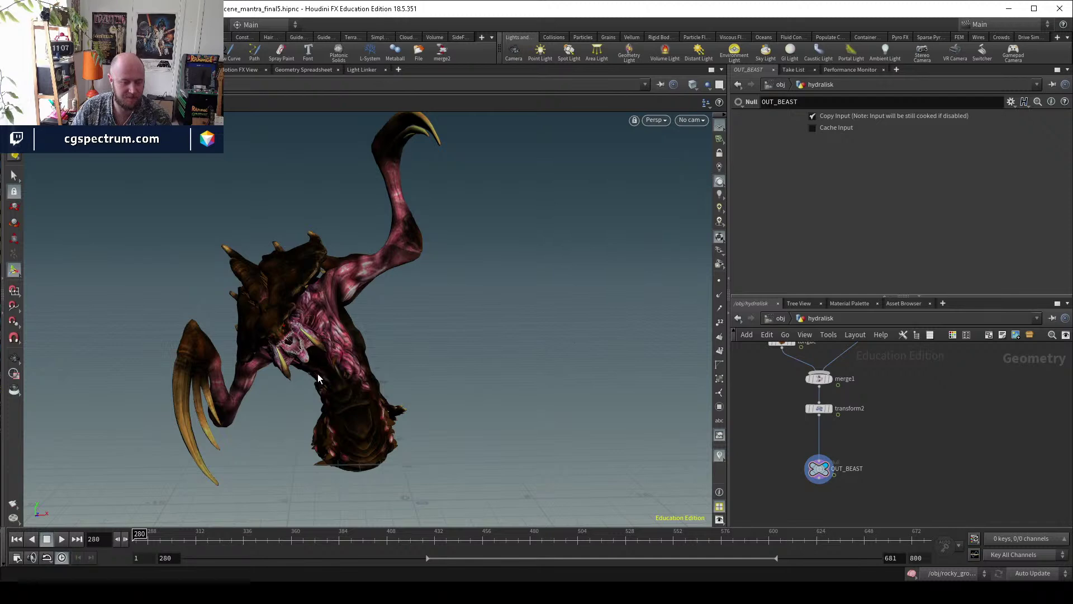
Examine the hydralisk's head, teeth and tusks from close range in wireframe and shaded display.
{"action": "key", "text": "Escape"}
{"action": "left_click_drag", "start_coordinate": [320, 378], "coordinate": [429, 352]}
{"action": "right_click_drag", "start_coordinate": [352, 270], "coordinate": [426, 280]}
{"action": "left_click_drag", "start_coordinate": [427, 280], "coordinate": [310, 304]}
{"action": "middle_click_drag", "start_coordinate": [311, 304], "coordinate": [521, 290]}
{"action": "right_click_drag", "start_coordinate": [352, 313], "coordinate": [439, 216]}
{"action": "right_click_drag", "start_coordinate": [335, 355], "coordinate": [366, 290]}
{"action": "mouse_move", "coordinate": [307, 309]}
{"action": "left_mouse_down"}
{"action": "mouse_move", "coordinate": [413, 252]}
{"action": "mouse_move", "coordinate": [202, 336]}
{"action": "mouse_move", "coordinate": [336, 299]}
{"action": "mouse_move", "coordinate": [370, 321]}
{"action": "mouse_move", "coordinate": [211, 383]}
{"action": "mouse_move", "coordinate": [389, 333]}
{"action": "left_mouse_up"}
{"action": "key", "text": "w"}
{"action": "key", "text": "w"}
{"action": "key", "text": "w"}
{"action": "key", "text": "w"}
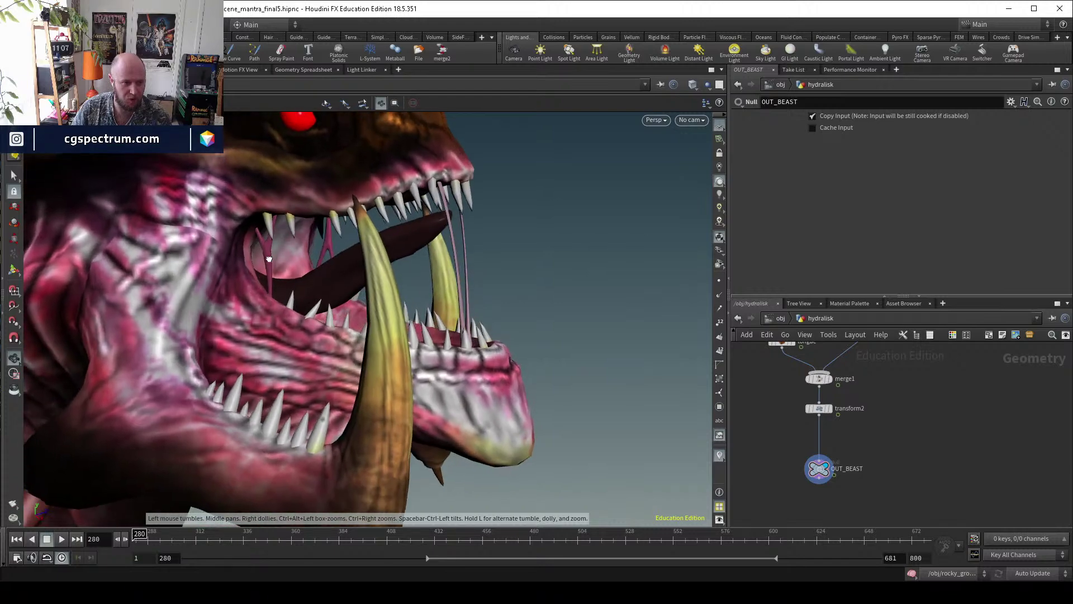
{"action": "mouse_move", "coordinate": [372, 326]}
{"action": "left_mouse_down"}
{"action": "mouse_move", "coordinate": [350, 350]}
{"action": "mouse_move", "coordinate": [350, 368]}
{"action": "mouse_move", "coordinate": [398, 384]}
{"action": "left_mouse_up"}
{"action": "key", "text": "w"}
{"action": "key", "text": "w"}
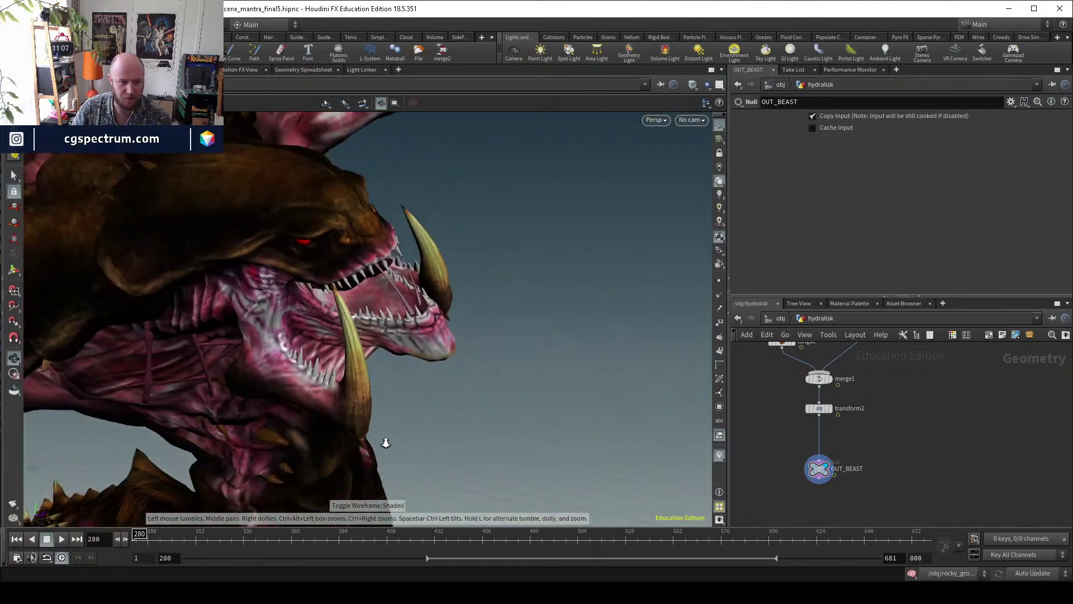
Scrub through the hydralisk animation to review its motion between about frames 280 and 516.
{"action": "left_click_drag", "start_coordinate": [160, 538], "coordinate": [101, 525]}
{"action": "right_click_drag", "start_coordinate": [403, 404], "coordinate": [336, 447]}
{"action": "left_click_drag", "start_coordinate": [152, 539], "coordinate": [421, 517]}
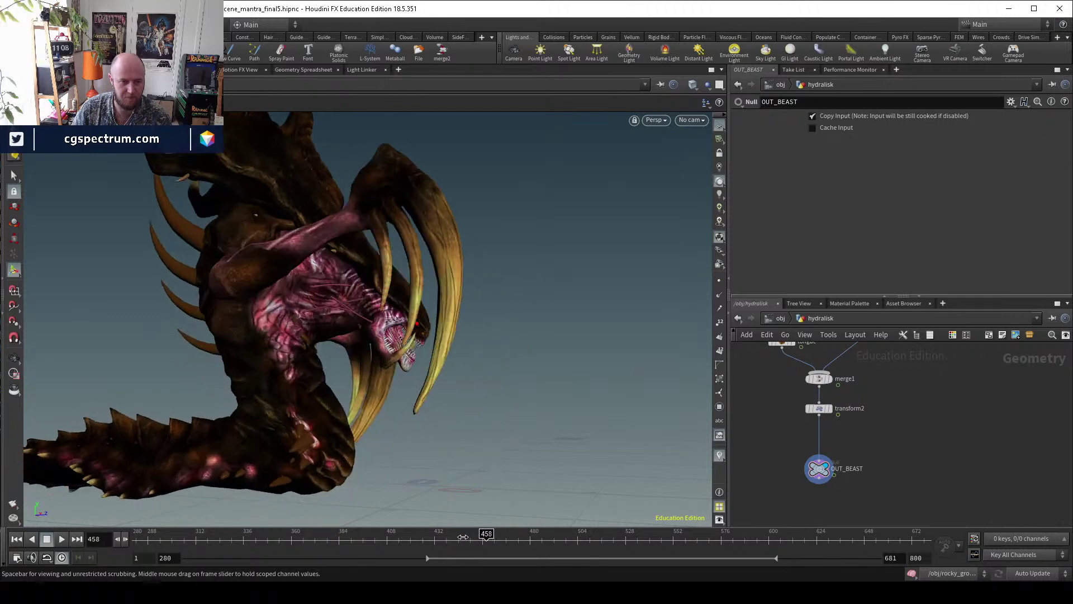
{"action": "left_click_drag", "start_coordinate": [395, 536], "coordinate": [210, 543]}
{"action": "left_click_drag", "start_coordinate": [144, 547], "coordinate": [380, 559]}
{"action": "left_click_drag", "start_coordinate": [468, 554], "coordinate": [520, 533]}
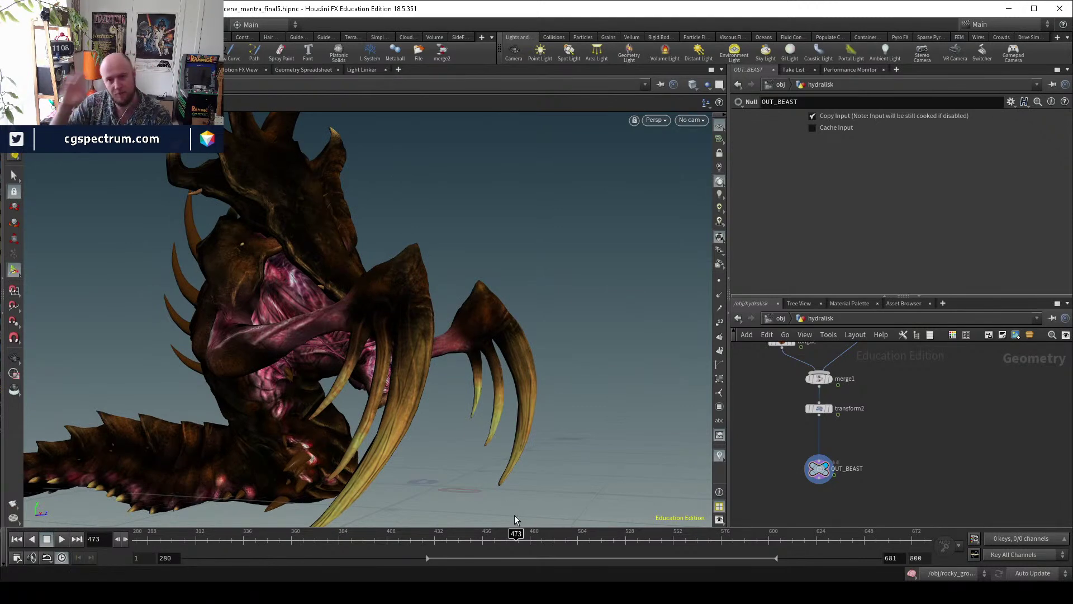
{"action": "left_click_drag", "start_coordinate": [514, 535], "coordinate": [601, 534]}
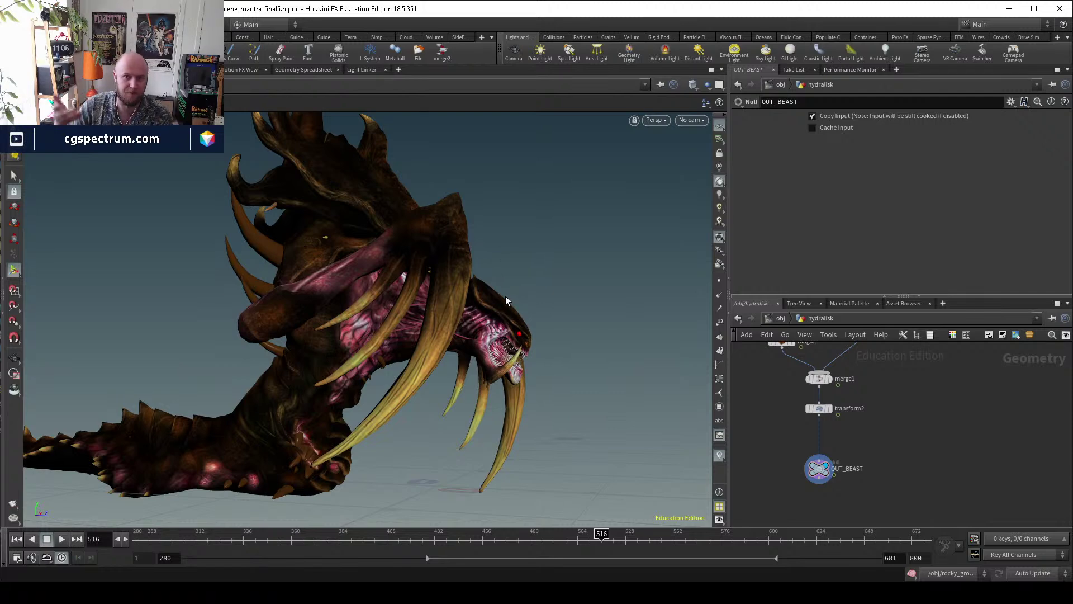
{"action": "left_click_drag", "start_coordinate": [626, 531], "coordinate": [144, 531]}
View the hydralisk's head from the side and return to frame 280.
{"action": "left_click_drag", "start_coordinate": [391, 308], "coordinate": [370, 246]}
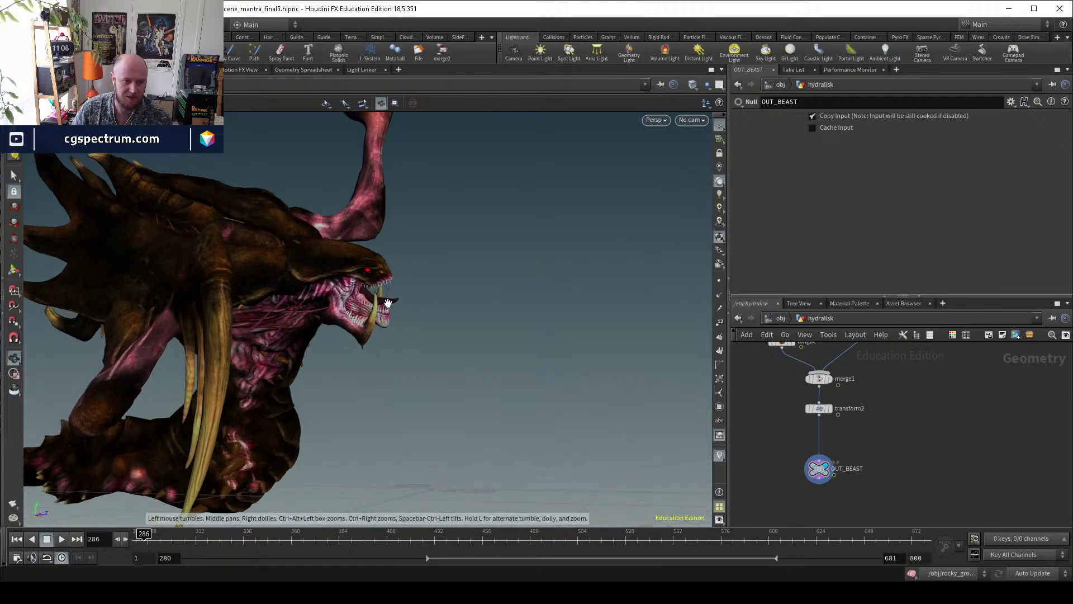
{"action": "left_click_drag", "start_coordinate": [400, 288], "coordinate": [346, 279]}
{"action": "left_click_drag", "start_coordinate": [435, 299], "coordinate": [404, 303]}
{"action": "mouse_move", "coordinate": [152, 539]}
{"action": "left_mouse_down"}
{"action": "mouse_move", "coordinate": [163, 539]}
{"action": "mouse_move", "coordinate": [134, 539]}
{"action": "left_mouse_up"}
Display the output of transform2 above OUT_BEAST and examine the creature's open jaws.
{"action": "scroll", "coordinate": [879, 479], "scroll_direction": "down", "scroll_amount": 1}
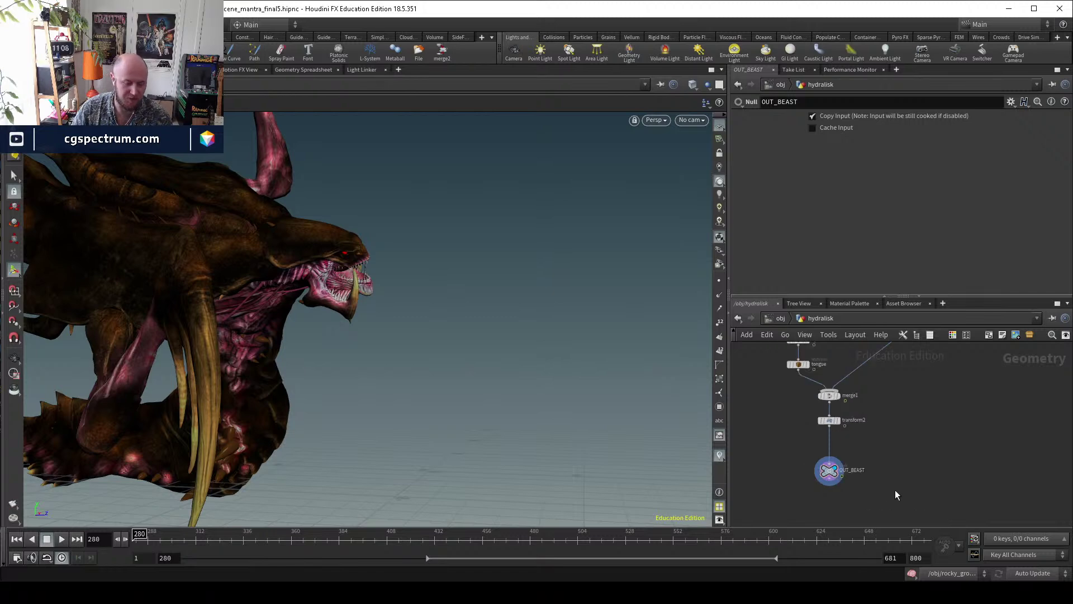
{"action": "scroll", "coordinate": [829, 482], "scroll_direction": "up", "scroll_amount": 2}
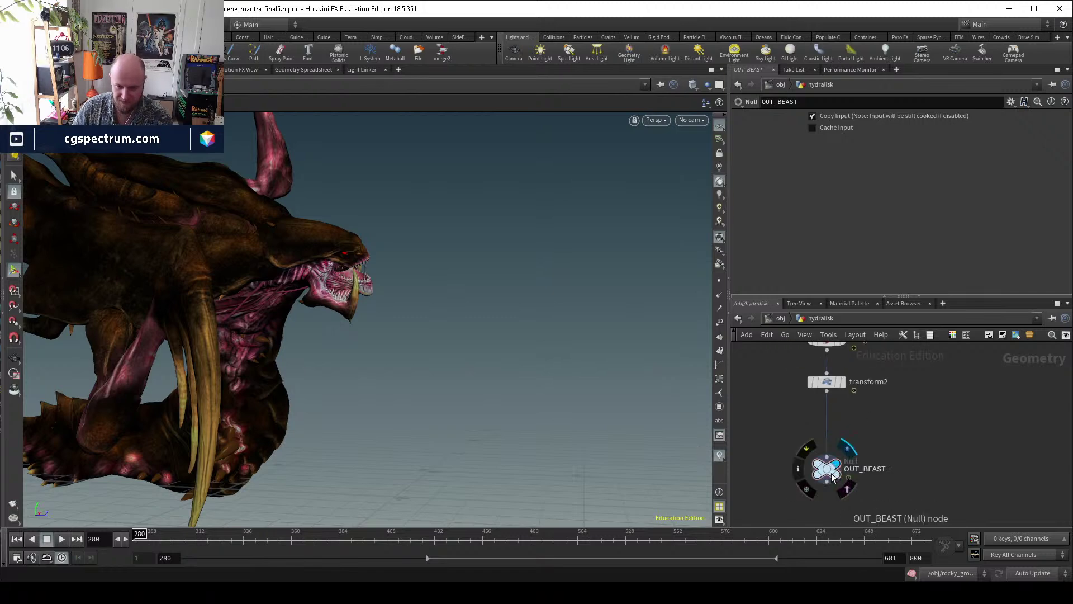
{"action": "left_click", "coordinate": [857, 401]}
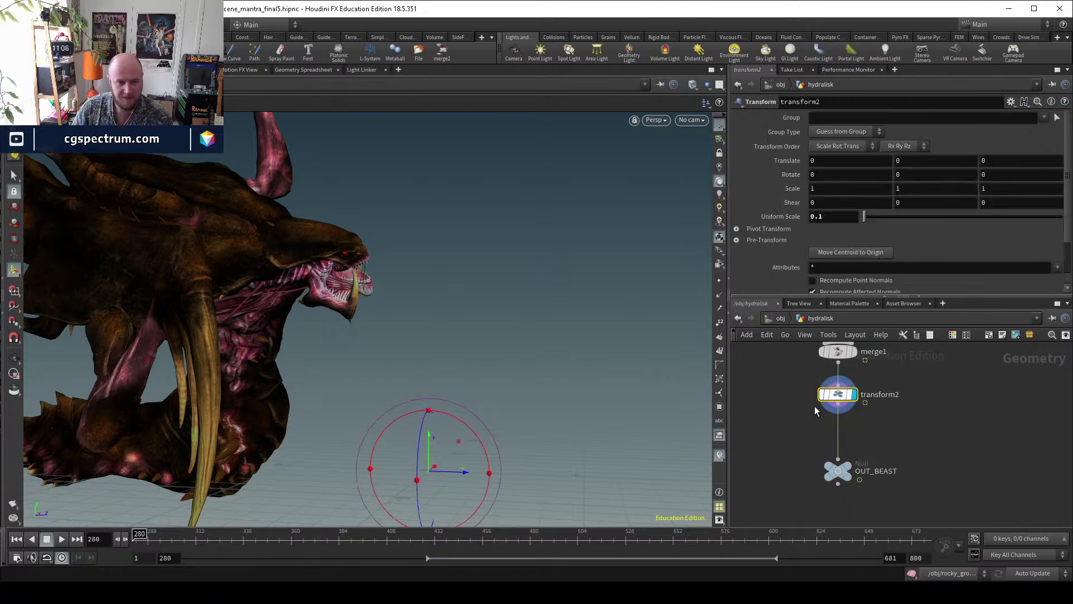
{"action": "key", "text": "Escape"}
{"action": "mouse_move", "coordinate": [455, 402]}
{"action": "left_mouse_down"}
{"action": "mouse_move", "coordinate": [358, 416]}
{"action": "mouse_move", "coordinate": [475, 398]}
{"action": "mouse_move", "coordinate": [444, 399]}
{"action": "left_mouse_up"}
{"action": "right_click_drag", "start_coordinate": [381, 387], "coordinate": [393, 271]}
{"action": "left_click_drag", "start_coordinate": [392, 271], "coordinate": [358, 338]}
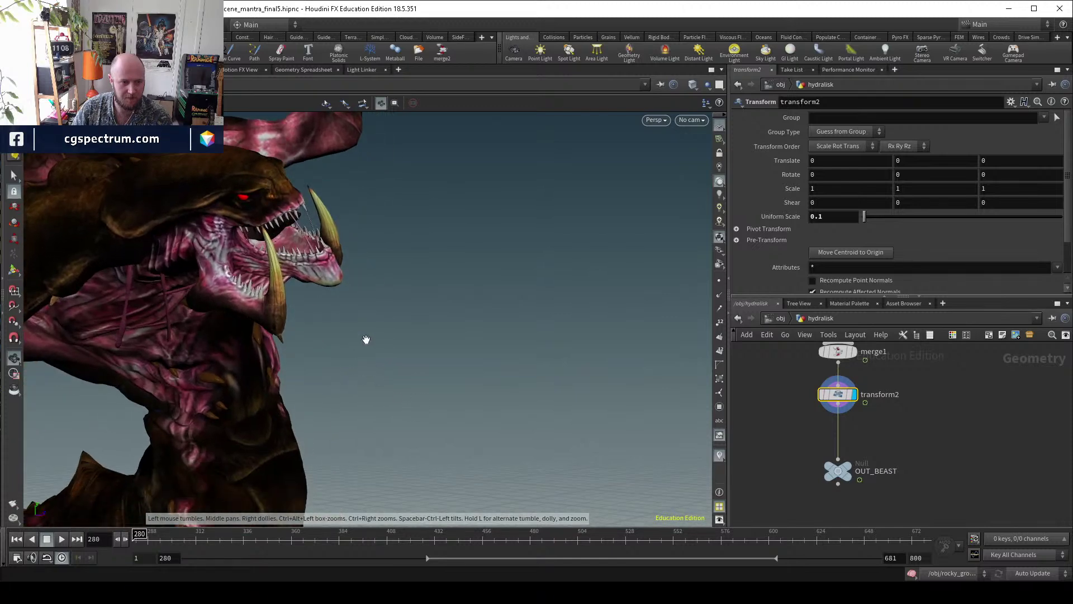
Add a new Transform node branching from transform2 and display its output.
{"action": "key", "text": "Tab"}
{"action": "type", "text": "mate"}
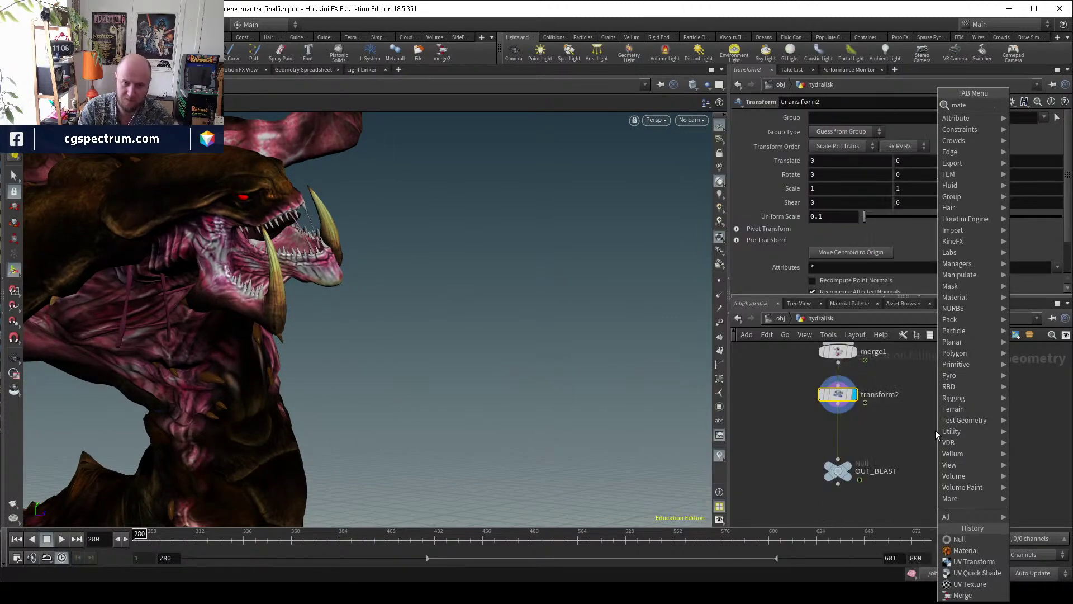
{"action": "key", "text": "BackSpace"}
{"action": "key", "text": "BackSpace"}
{"action": "key", "text": "BackSpace"}
{"action": "key", "text": "BackSpace"}
{"action": "key", "text": "BackSpace"}
{"action": "type", "text": "transform"}
{"action": "key", "text": "Return"}
{"action": "left_click", "coordinate": [935, 430]}
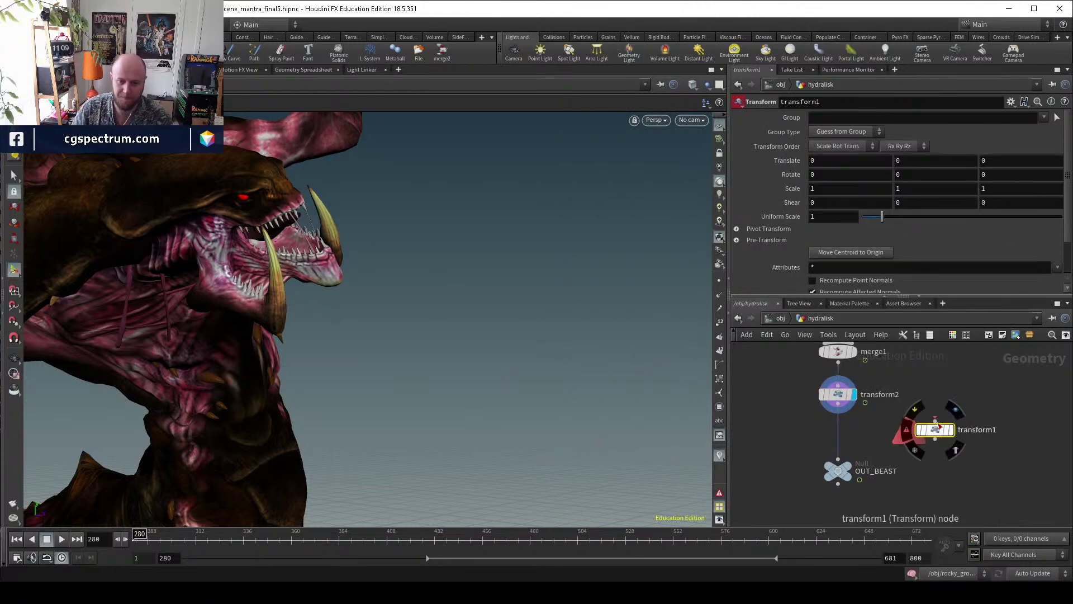
{"action": "left_click", "coordinate": [849, 414]}
{"action": "left_click", "coordinate": [950, 431]}
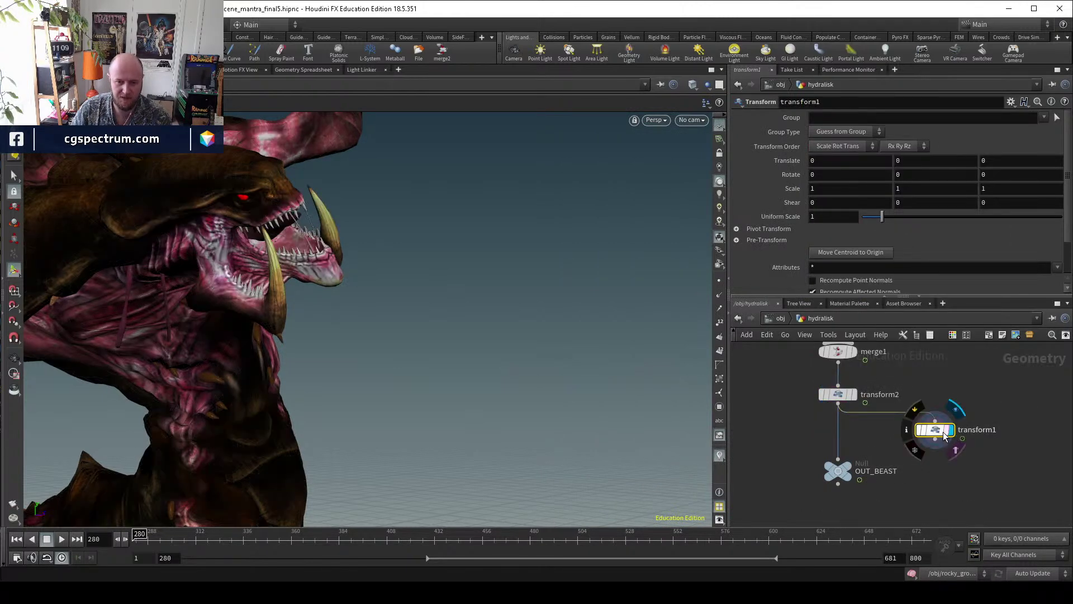
Translate the hydralisk to 2.1 in X and -5.3 in Y in the new Transform node.
{"action": "key", "text": "Escape"}
{"action": "left_click_drag", "start_coordinate": [403, 313], "coordinate": [414, 359]}
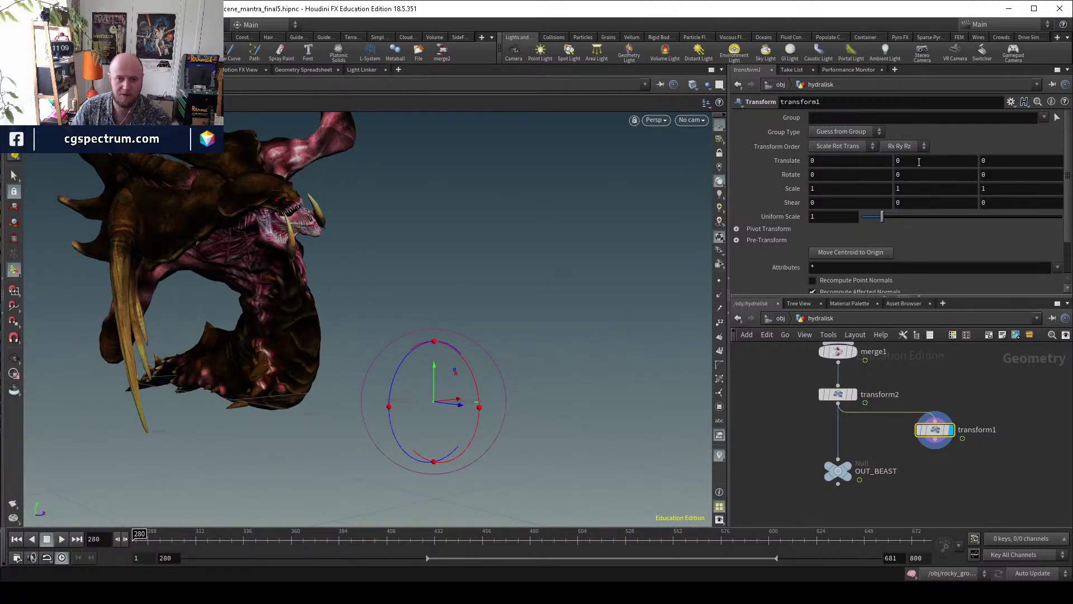
{"action": "mouse_move", "coordinate": [910, 160]}
{"action": "middle_mouse_down"}
{"action": "mouse_move", "coordinate": [903, 170]}
{"action": "mouse_move", "coordinate": [919, 160]}
{"action": "middle_mouse_up"}
{"action": "middle_click_drag", "start_coordinate": [840, 167], "coordinate": [957, 162]}
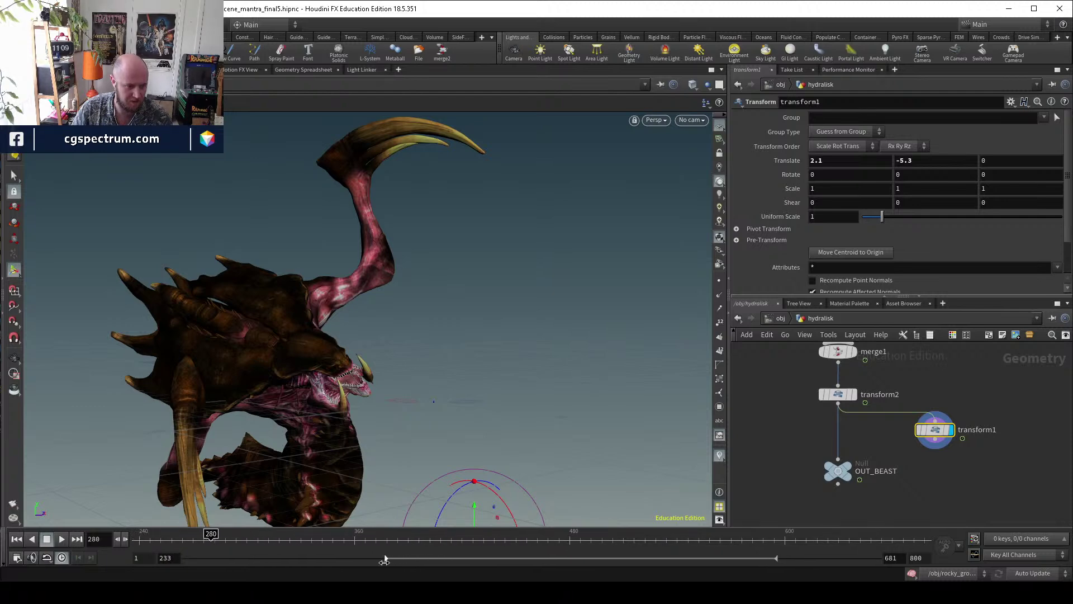
{"action": "left_click_drag", "start_coordinate": [194, 545], "coordinate": [242, 546]}
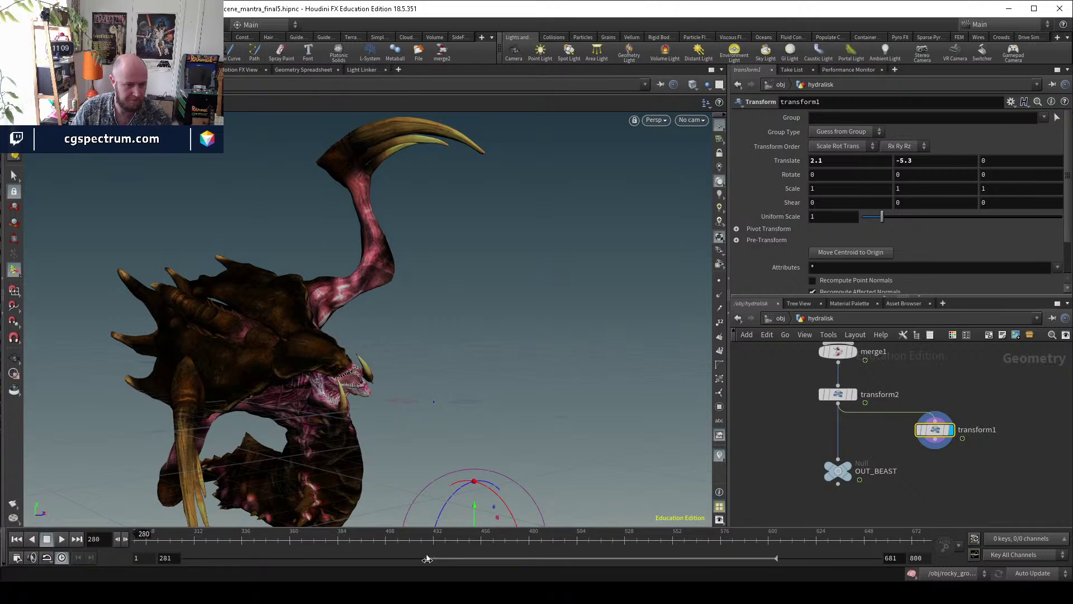
Move the hydralisk with the transform handle to about 4.67, -6.17, 2.0 in X, Y and Z.
{"action": "mouse_move", "coordinate": [509, 435]}
{"action": "left_mouse_down", "text": "alt"}
{"action": "mouse_move", "coordinate": [476, 448]}
{"action": "mouse_move", "coordinate": [460, 431]}
{"action": "mouse_move", "coordinate": [468, 466]}
{"action": "mouse_move", "coordinate": [486, 478]}
{"action": "mouse_move", "coordinate": [502, 444]}
{"action": "mouse_move", "coordinate": [512, 457]}
{"action": "mouse_move", "coordinate": [418, 402]}
{"action": "mouse_move", "coordinate": [451, 376]}
{"action": "mouse_move", "coordinate": [412, 438]}
{"action": "mouse_move", "coordinate": [429, 424]}
{"action": "left_mouse_up", "text": "alt"}
{"action": "key", "text": "w"}
{"action": "key", "text": "w"}
{"action": "left_click_drag", "start_coordinate": [486, 459], "coordinate": [520, 454]}
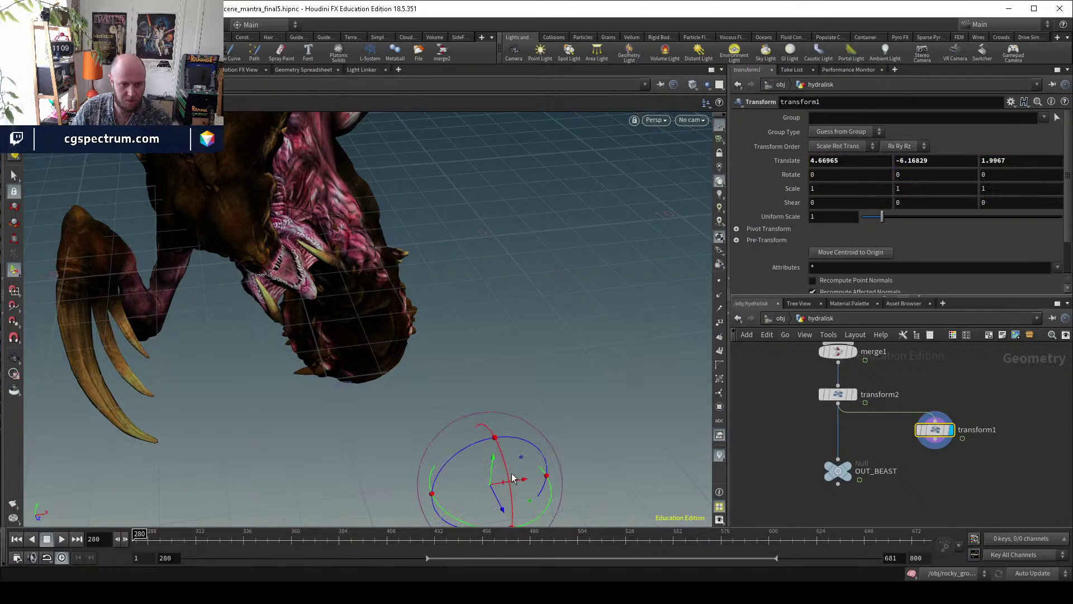
Refine the hydralisk's translation to about 4.89 in X and 1.31 in Z, checking it from several angles.
{"action": "left_click_drag", "start_coordinate": [518, 484], "coordinate": [329, 337]}
{"action": "right_click_drag", "start_coordinate": [328, 337], "coordinate": [309, 234], "text": "alt"}
{"action": "mouse_move", "coordinate": [309, 234]}
{"action": "left_mouse_down", "text": "alt"}
{"action": "mouse_move", "coordinate": [269, 215]}
{"action": "mouse_move", "coordinate": [246, 235]}
{"action": "mouse_move", "coordinate": [249, 251]}
{"action": "mouse_move", "coordinate": [260, 249]}
{"action": "left_mouse_up", "text": "alt"}
{"action": "key", "text": "w"}
{"action": "key", "text": "w"}
{"action": "right_click_drag", "start_coordinate": [261, 250], "coordinate": [291, 341], "text": "alt"}
{"action": "left_click_drag", "start_coordinate": [290, 341], "coordinate": [357, 330], "text": "alt"}
{"action": "right_click_drag", "start_coordinate": [357, 331], "coordinate": [523, 452], "text": "alt"}
{"action": "key", "text": "Return"}
{"action": "left_click_drag", "start_coordinate": [481, 465], "coordinate": [486, 466]}
{"action": "left_click_drag", "start_coordinate": [352, 340], "coordinate": [322, 409], "text": "alt"}
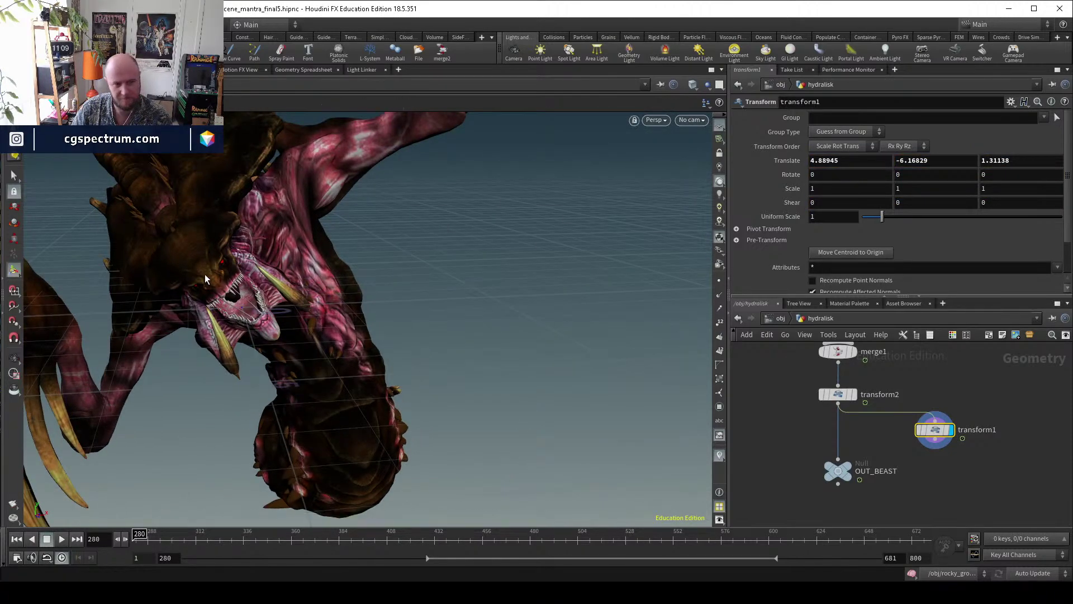
{"action": "middle_click_drag", "start_coordinate": [927, 494], "coordinate": [899, 497]}
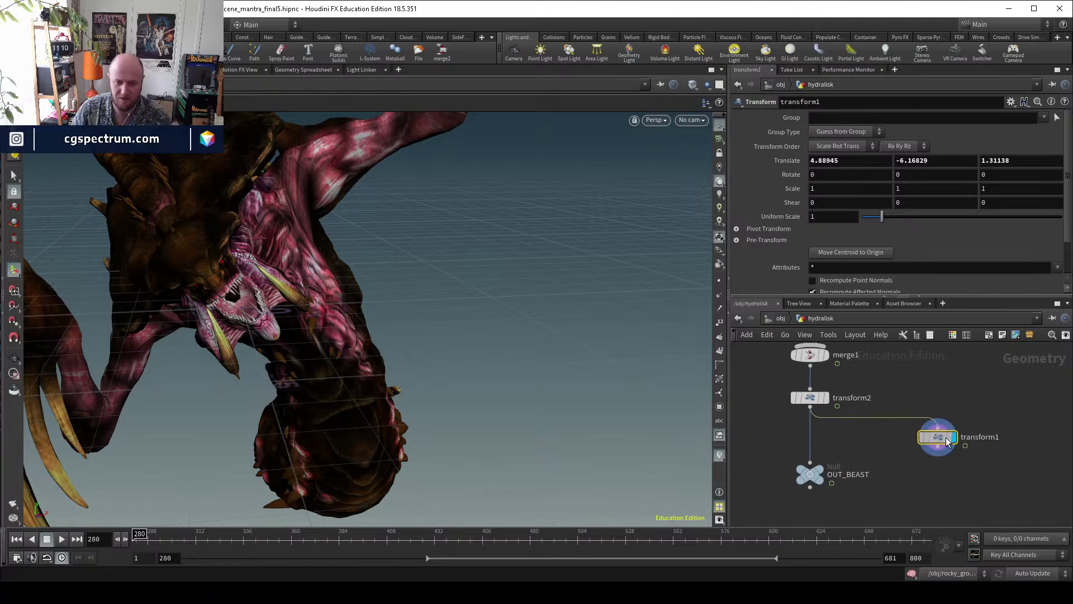
Scrub the timeline just past frame 280 and return to 280 to check the hydralisk's motion.
{"action": "left_click_drag", "start_coordinate": [794, 419], "coordinate": [794, 446]}
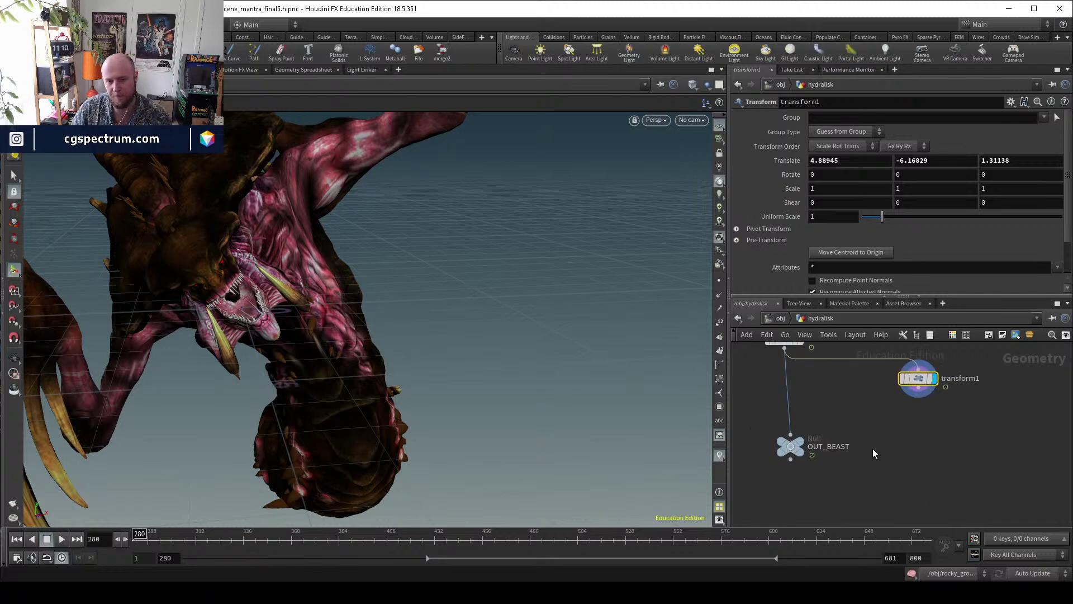
{"action": "left_click", "coordinate": [163, 539]}
{"action": "left_click_drag", "start_coordinate": [168, 540], "coordinate": [129, 537]}
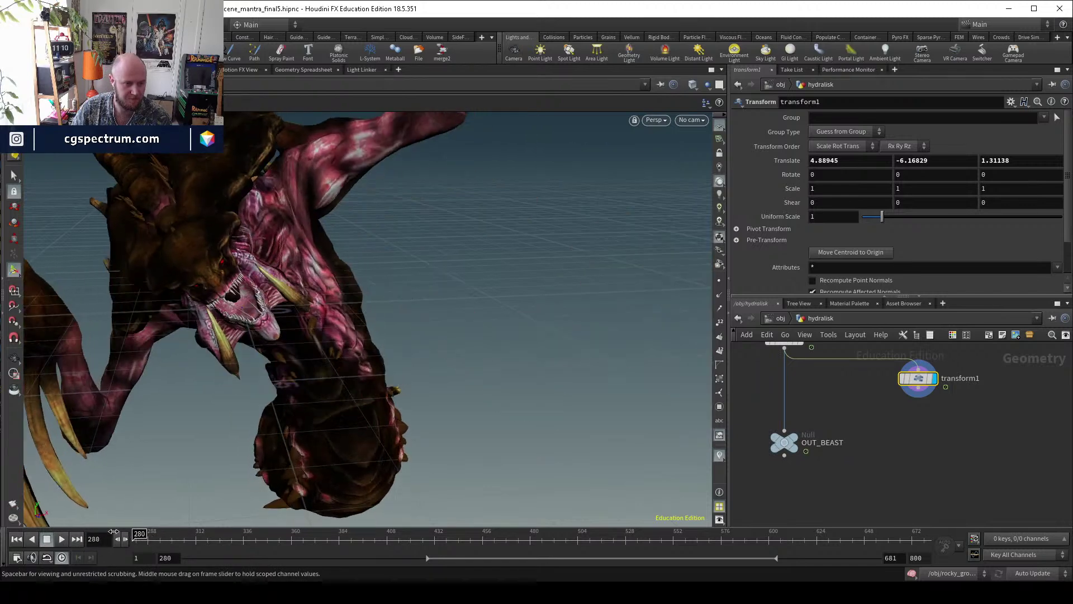
{"action": "scroll", "coordinate": [902, 417], "scroll_direction": "down", "scroll_amount": 3}
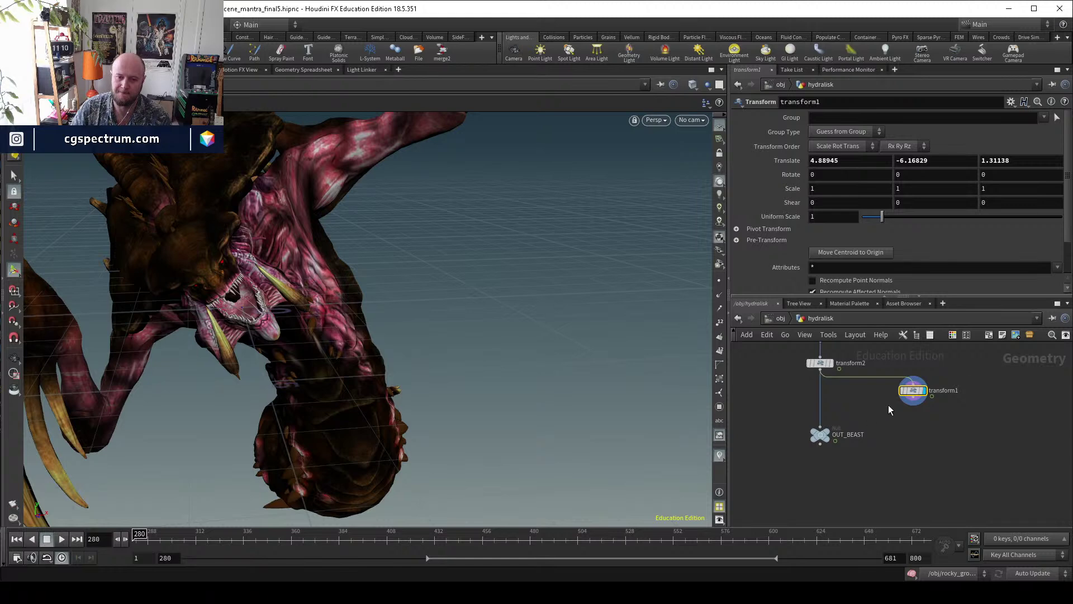
Move the OUT_BEAST null further down its branch and compare the displayed outputs of transform2 and transform1.
{"action": "left_click", "coordinate": [882, 426]}
{"action": "left_click_drag", "start_coordinate": [819, 437], "coordinate": [819, 453]}
{"action": "left_click", "coordinate": [822, 364]}
{"action": "left_click", "coordinate": [829, 365]}
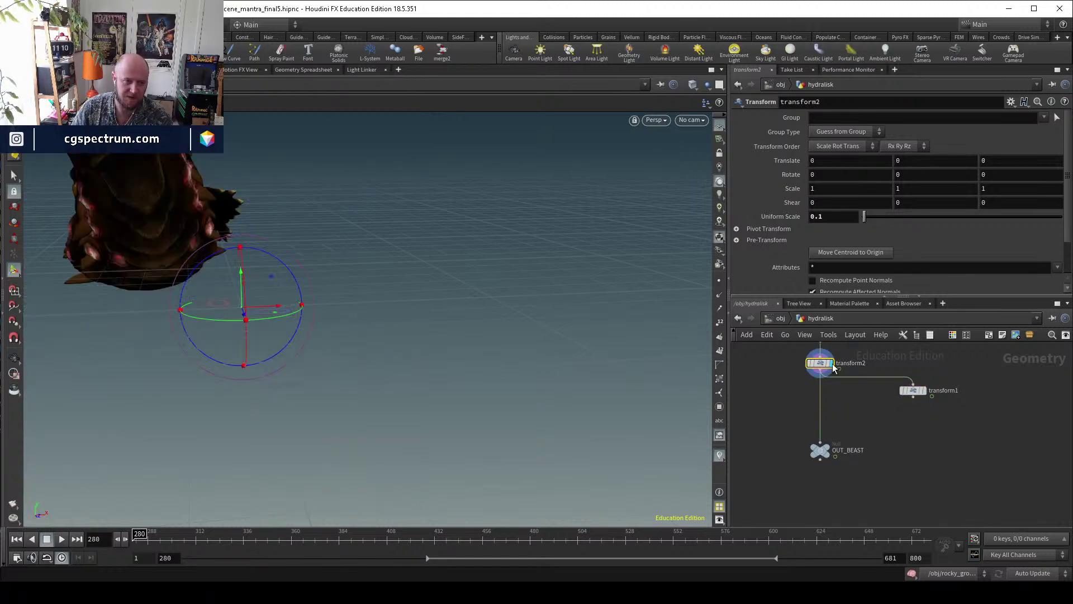
{"action": "left_click", "coordinate": [916, 390]}
{"action": "left_click", "coordinate": [925, 390]}
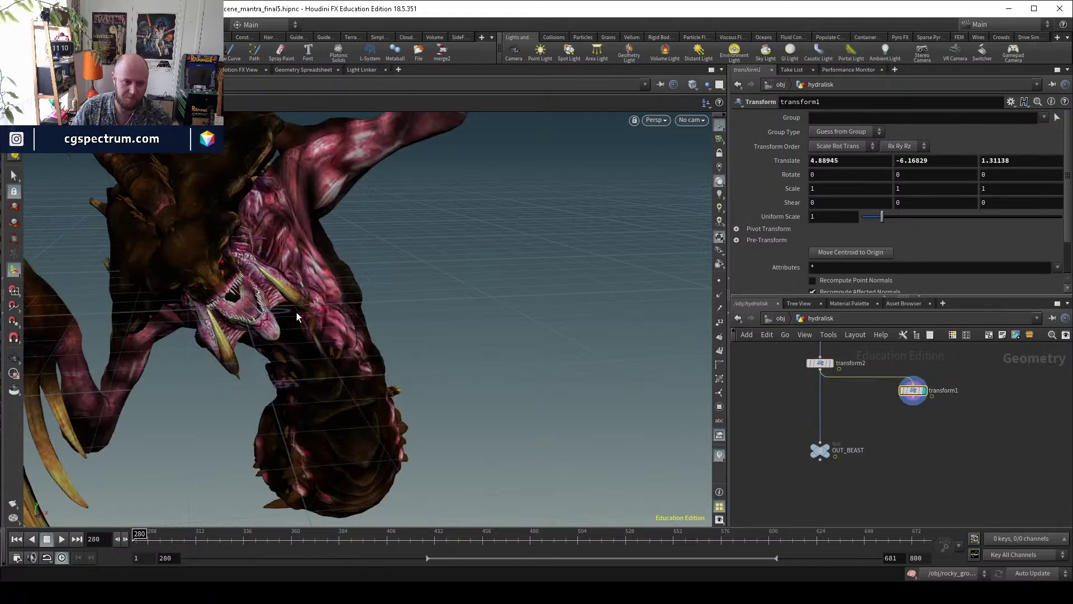
{"action": "middle_click_drag", "start_coordinate": [949, 432], "coordinate": [858, 478]}
{"action": "left_click_drag", "start_coordinate": [822, 433], "coordinate": [823, 427]}
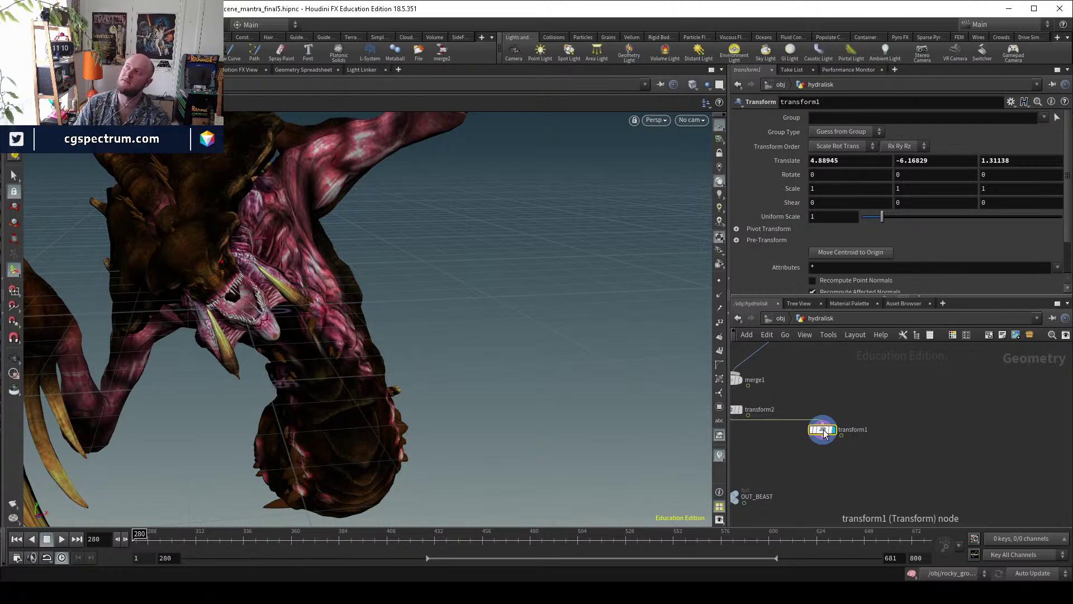
Display transform2's output and frame the hydralisk's head from the side with geometry selection active.
{"action": "key", "text": "Escape"}
{"action": "left_click_drag", "start_coordinate": [232, 302], "coordinate": [269, 358]}
{"action": "middle_click_drag", "start_coordinate": [736, 454], "coordinate": [838, 464]}
{"action": "scroll", "coordinate": [837, 460], "scroll_direction": "up", "scroll_amount": 2}
{"action": "left_click", "coordinate": [846, 446]}
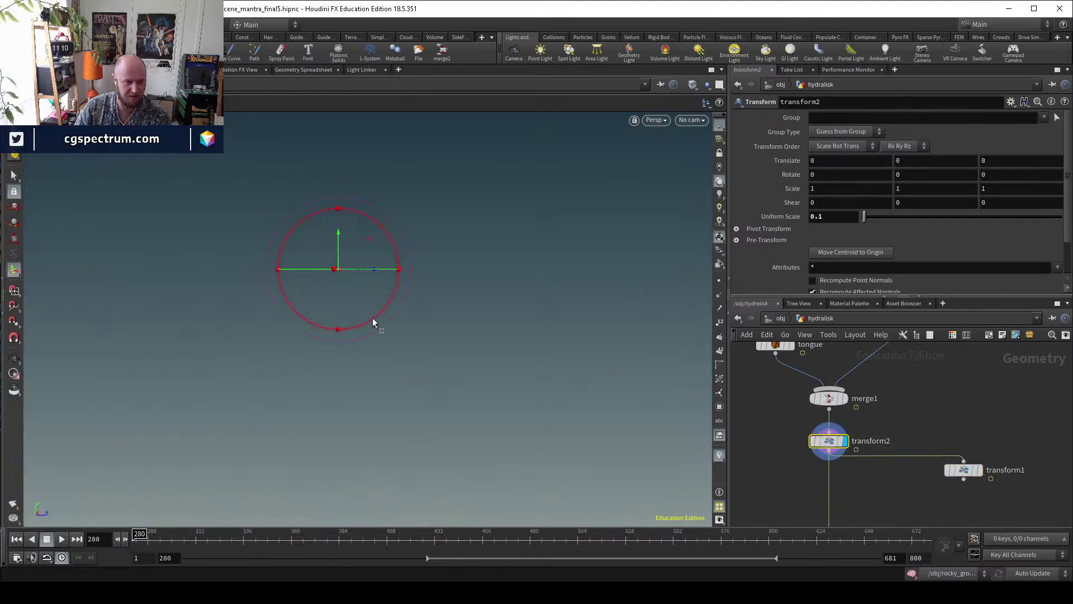
{"action": "key", "text": "space+g"}
{"action": "left_click_drag", "start_coordinate": [344, 283], "coordinate": [477, 254]}
{"action": "right_click_drag", "start_coordinate": [477, 253], "coordinate": [458, 319]}
{"action": "left_click_drag", "start_coordinate": [458, 319], "coordinate": [487, 343]}
{"action": "scroll", "coordinate": [487, 343], "scroll_direction": "up", "scroll_amount": 3}
{"action": "key", "text": "s"}
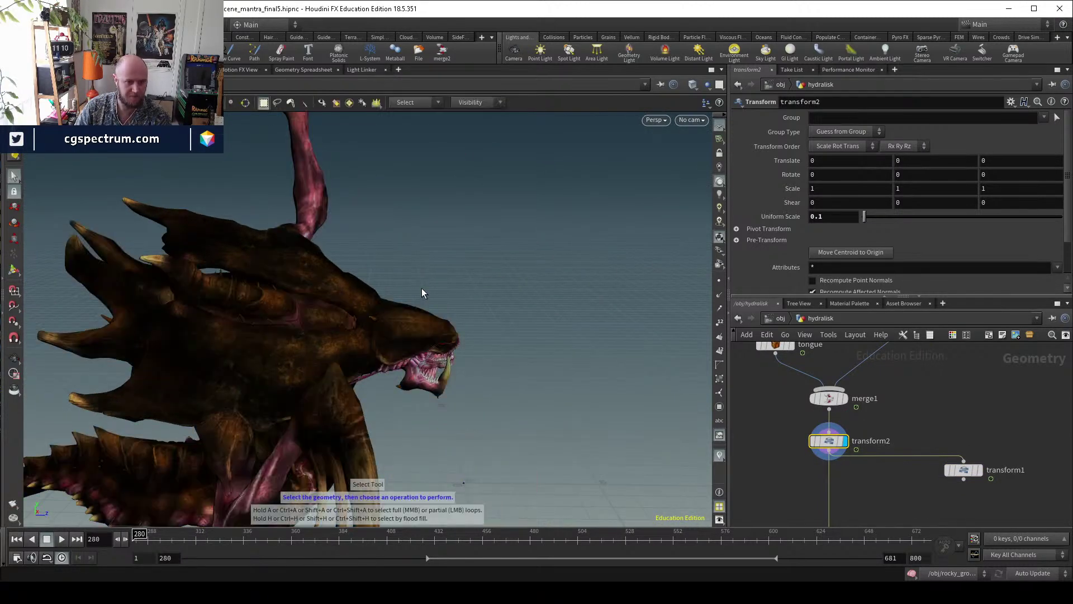
{"action": "key", "text": "Escape"}
{"action": "left_click_drag", "start_coordinate": [462, 386], "coordinate": [496, 354]}
{"action": "key", "text": "s"}
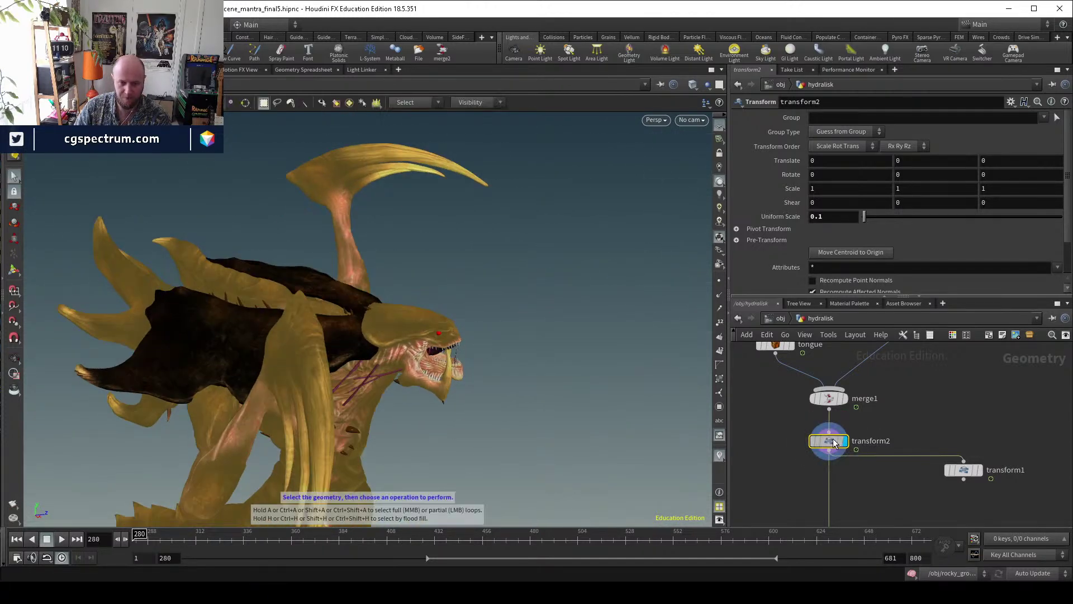
Insert a Convert node set to Polygon between transform2 and its downstream nodes, and display its output.
{"action": "key", "text": "Tab"}
{"action": "type", "text": "convert"}
{"action": "key", "text": "Return"}
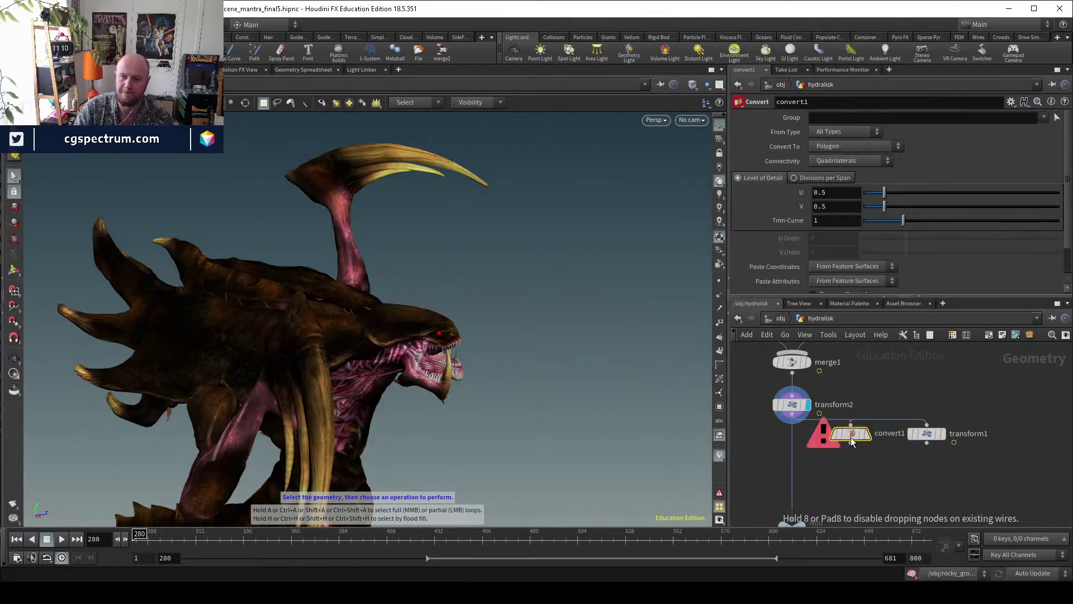
{"action": "left_click", "coordinate": [851, 438]}
{"action": "left_click", "coordinate": [853, 443]}
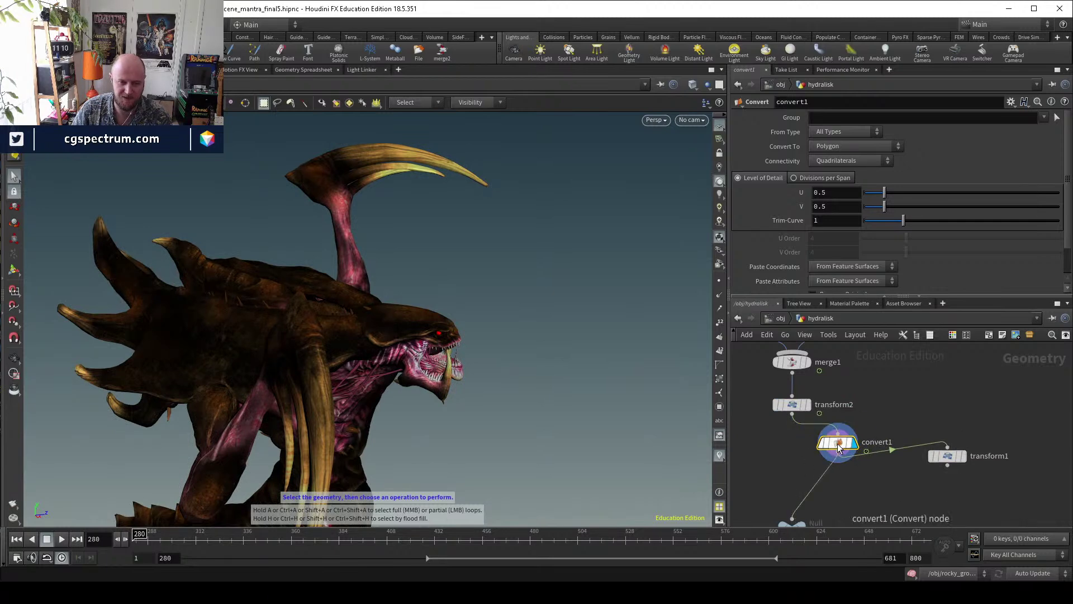
{"action": "left_click_drag", "start_coordinate": [841, 446], "coordinate": [795, 438]}
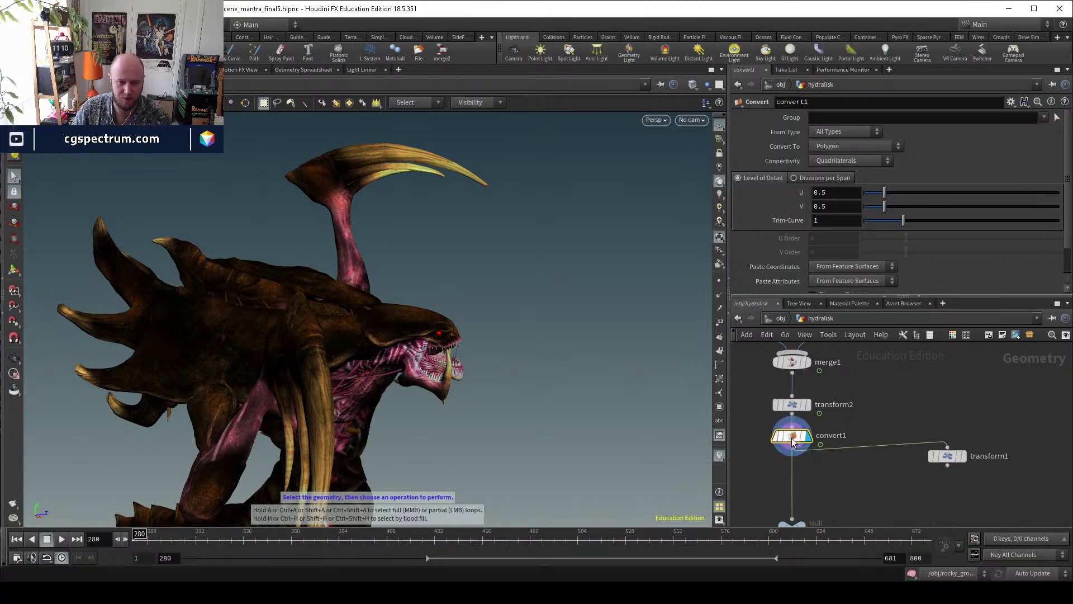
Isolate the hydralisk's head by selecting its polygons from the side and adding a Blast node with Delete Non Selected enabled.
{"action": "left_click_drag", "start_coordinate": [543, 260], "coordinate": [382, 428]}
{"action": "left_click_drag", "start_coordinate": [381, 428], "coordinate": [351, 229], "text": "alt"}
{"action": "key", "text": "s"}
{"action": "key", "text": "Escape"}
{"action": "left_click_drag", "start_coordinate": [397, 307], "coordinate": [302, 398]}
{"action": "left_click_drag", "start_coordinate": [510, 394], "coordinate": [517, 368]}
{"action": "key", "text": "s"}
{"action": "key", "text": "Delete"}
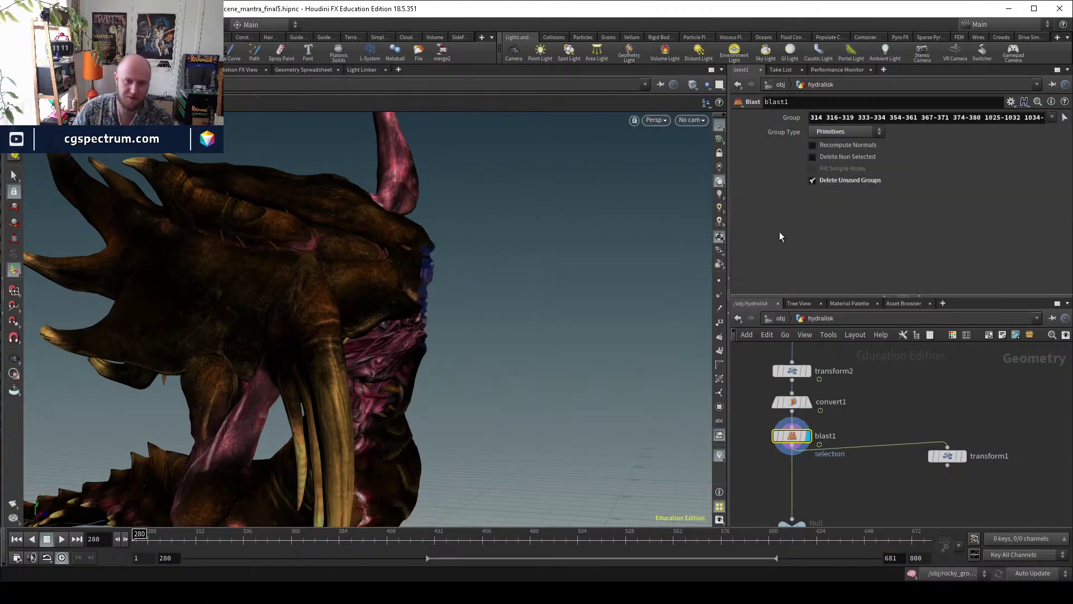
{"action": "left_click", "coordinate": [841, 157]}
Display transform1's output and inspect the isolated head up close.
{"action": "middle_click_drag", "start_coordinate": [847, 517], "coordinate": [841, 441]}
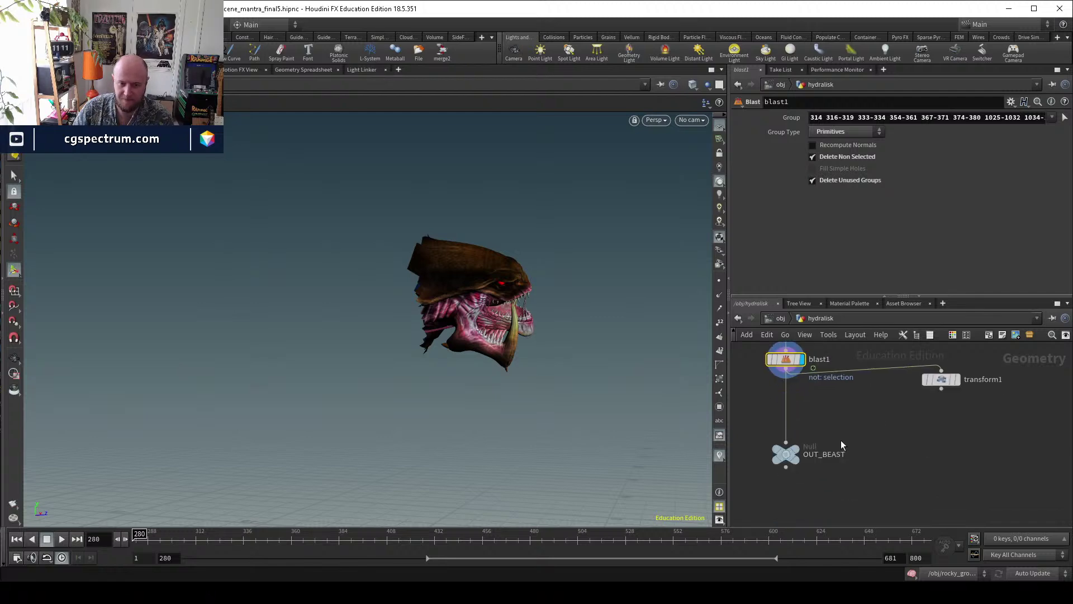
{"action": "left_click", "coordinate": [955, 379]}
{"action": "left_click", "coordinate": [951, 379]}
{"action": "key", "text": "Escape"}
{"action": "left_click_drag", "start_coordinate": [535, 371], "coordinate": [390, 340]}
{"action": "left_click_drag", "start_coordinate": [937, 385], "coordinate": [940, 395]}
{"action": "middle_click_drag", "start_coordinate": [917, 462], "coordinate": [874, 434]}
{"action": "scroll", "coordinate": [875, 434], "scroll_direction": "down", "scroll_amount": 1}
{"action": "left_click_drag", "start_coordinate": [887, 381], "coordinate": [890, 378]}
{"action": "middle_click_drag", "start_coordinate": [904, 425], "coordinate": [893, 461]}
{"action": "scroll", "coordinate": [893, 456], "scroll_direction": "down", "scroll_amount": 1}
Place an Add node beside transform1, display it, and enable its Point 0 at the origin.
{"action": "key", "text": "Tab"}
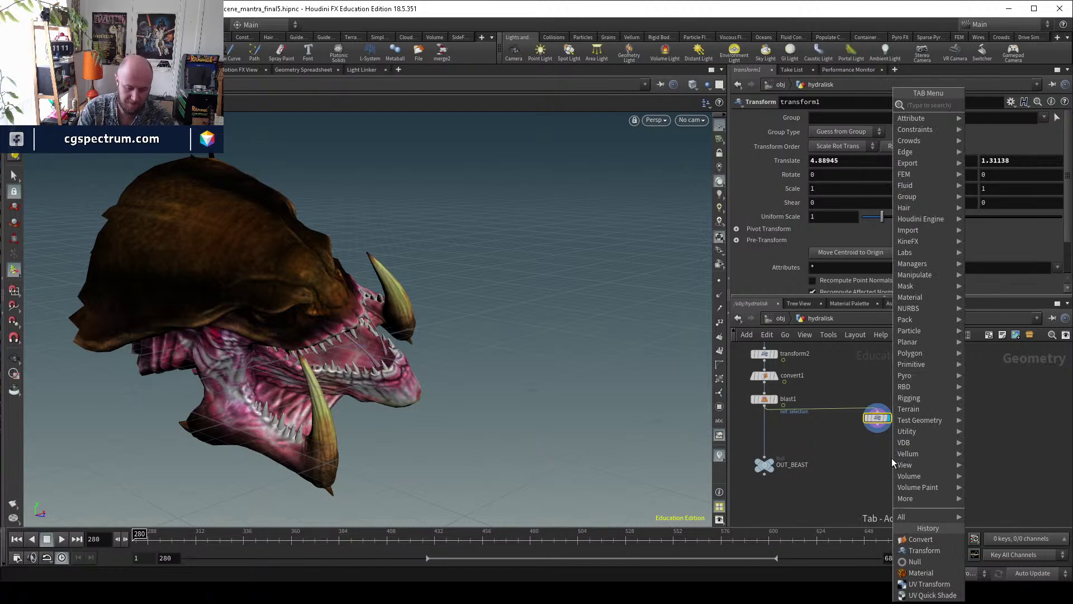
{"action": "type", "text": "add"}
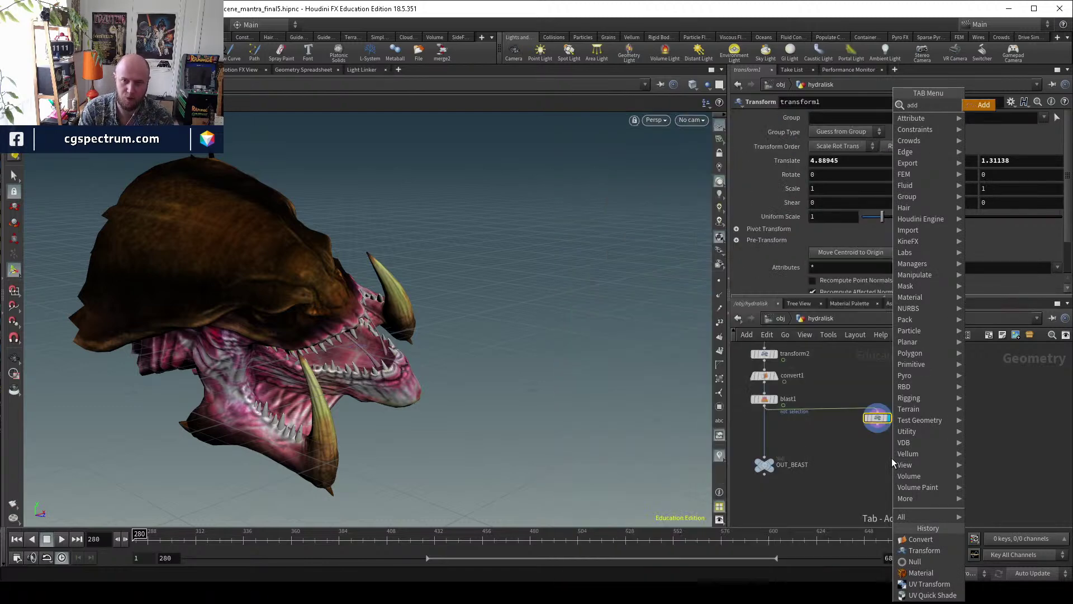
{"action": "key", "text": "Return"}
{"action": "left_click", "coordinate": [892, 459]}
{"action": "left_click_drag", "start_coordinate": [893, 460], "coordinate": [976, 424]}
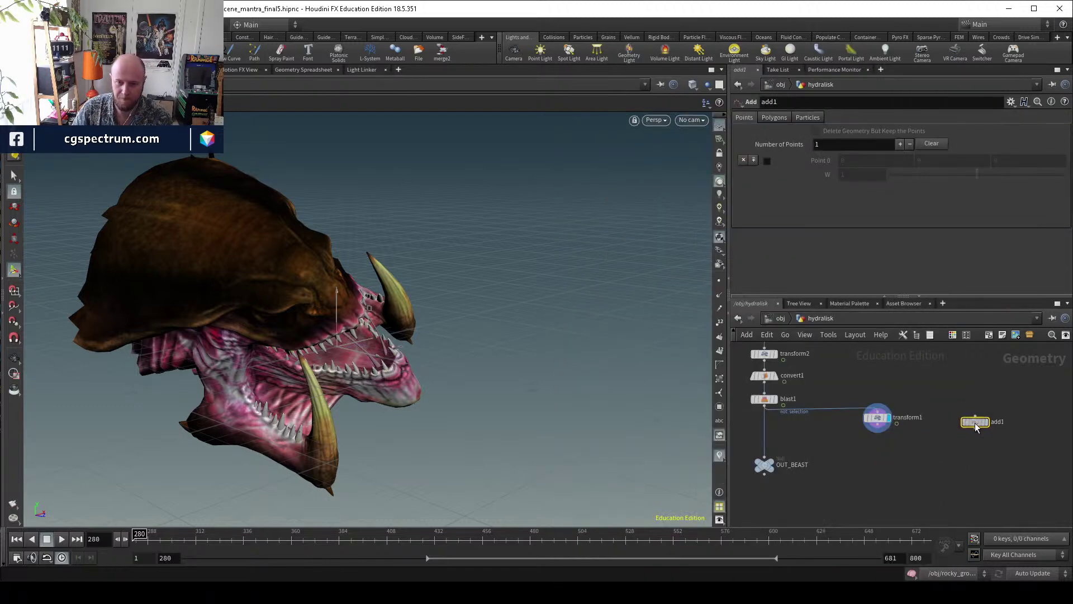
{"action": "left_click", "coordinate": [985, 421]}
{"action": "left_click_drag", "start_coordinate": [415, 331], "coordinate": [420, 356], "text": "alt"}
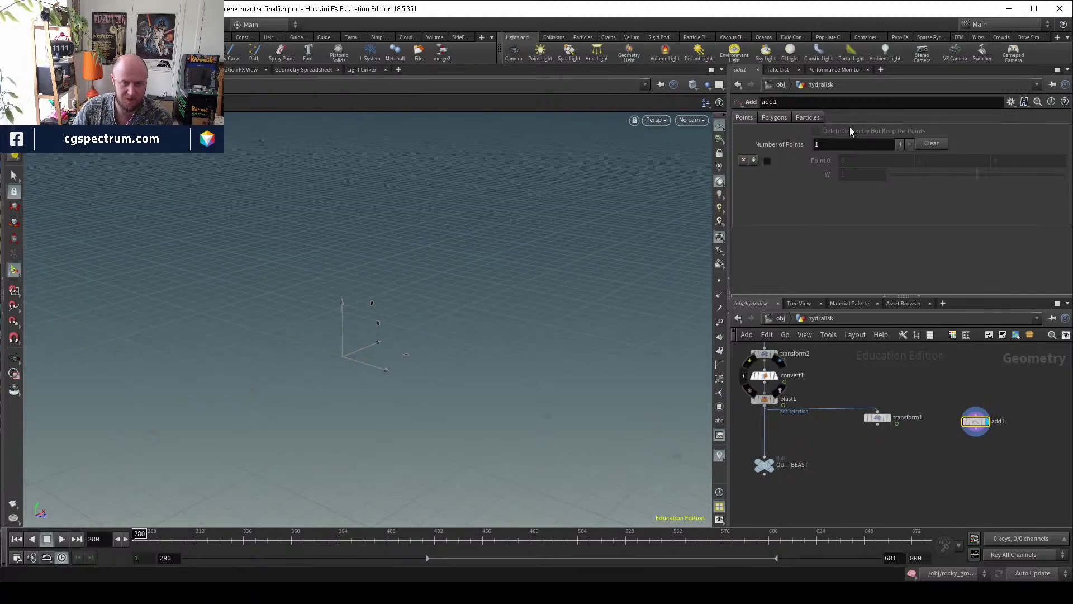
{"action": "left_click", "coordinate": [767, 161]}
Add a Point Deform node with add1 as the geometry to deform and transform1 as its deformed point lattice.
{"action": "middle_click_drag", "start_coordinate": [923, 467], "coordinate": [897, 433]}
{"action": "key", "text": "Tab"}
{"action": "type", "text": "po"}
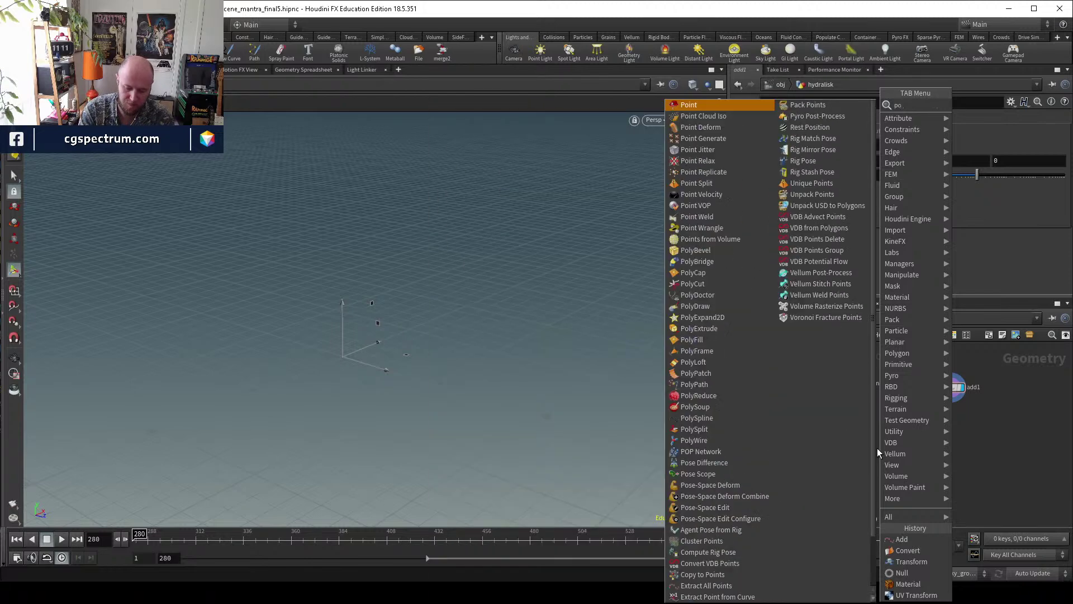
{"action": "type", "text": "intde"}
{"action": "key", "text": "Return"}
{"action": "left_click", "coordinate": [877, 448]}
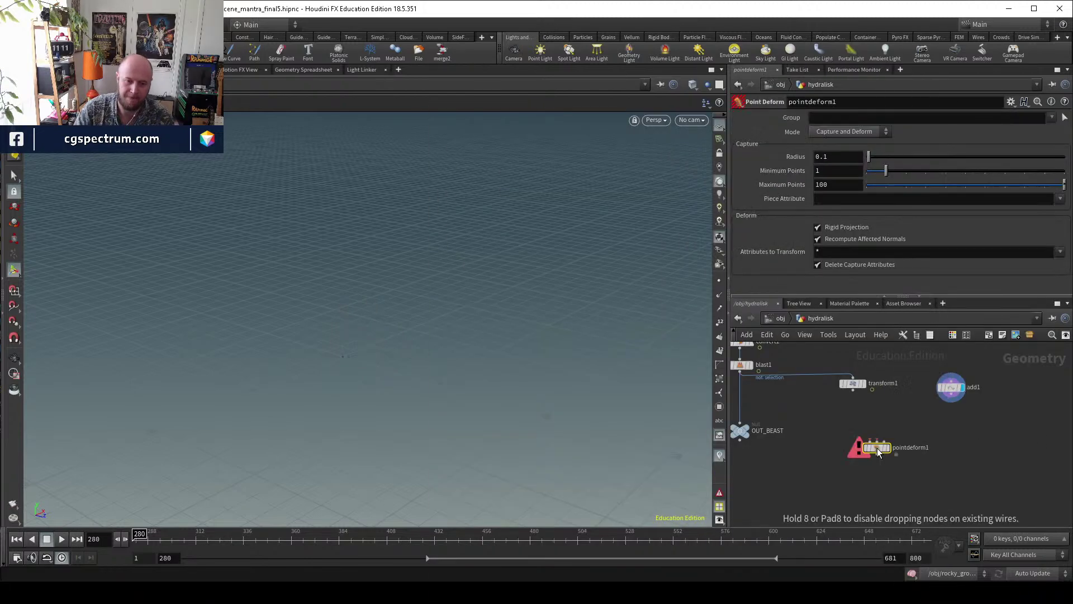
{"action": "left_click_drag", "start_coordinate": [870, 441], "coordinate": [853, 390]}
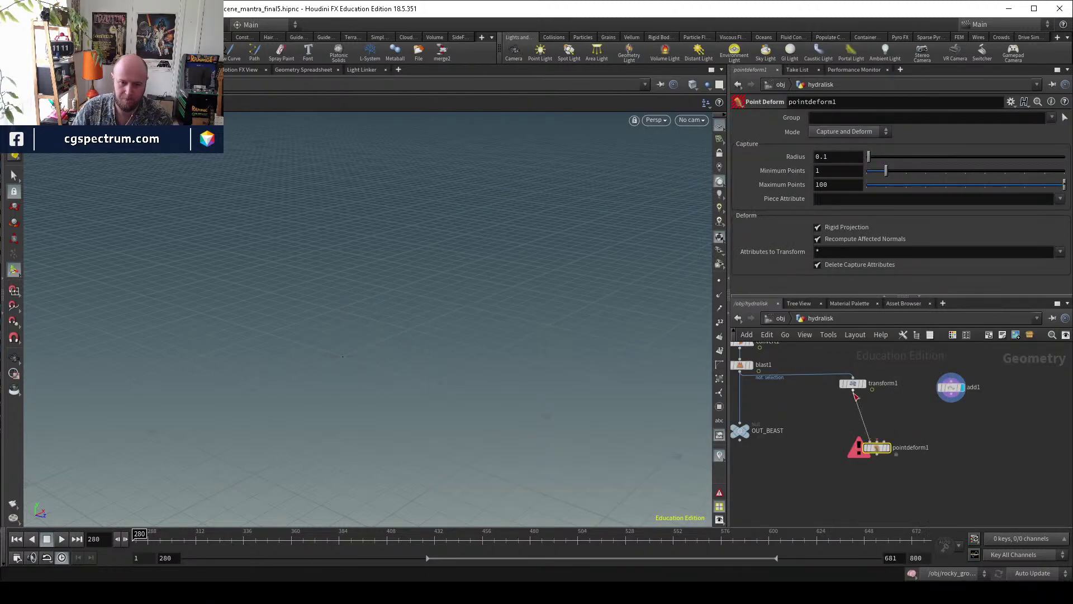
{"action": "left_click_drag", "start_coordinate": [885, 443], "coordinate": [951, 399]}
{"action": "left_click", "coordinate": [881, 440]}
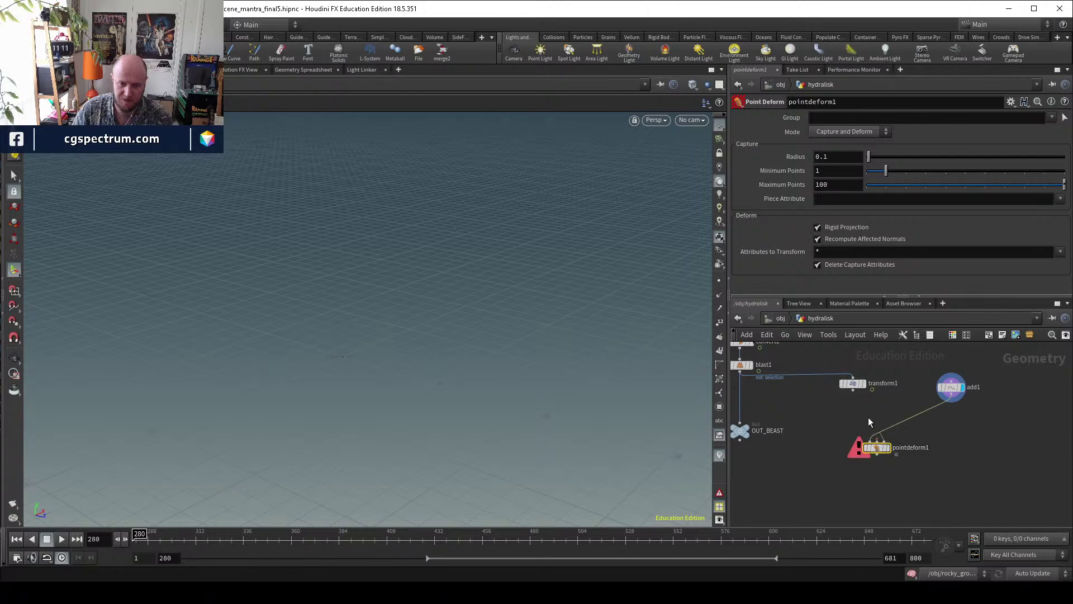
{"action": "key", "text": "Tab"}
{"action": "type", "text": "time"}
{"action": "key", "text": "Return"}
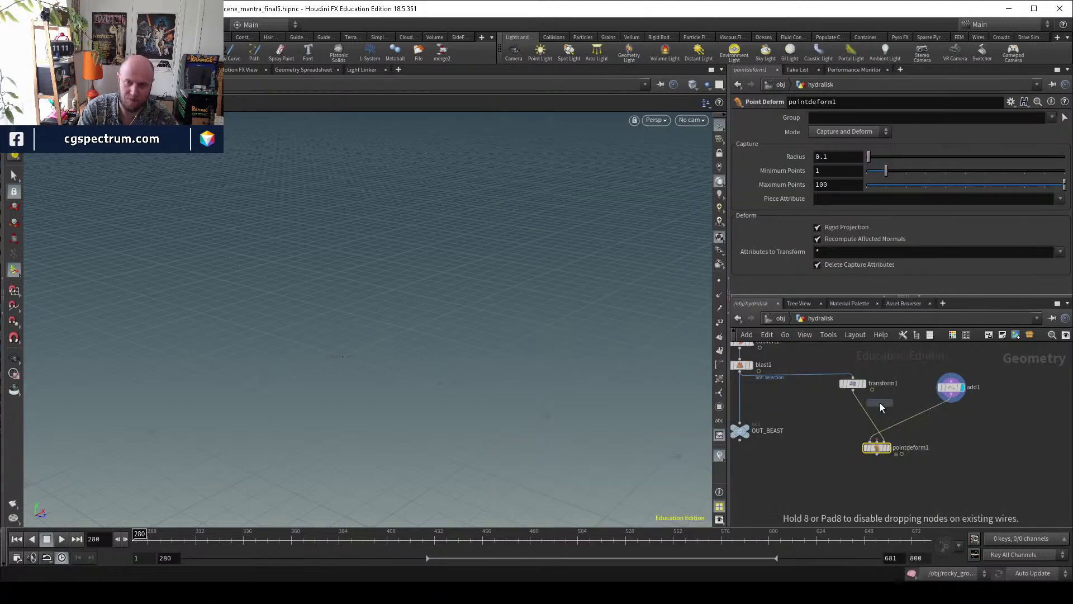
{"action": "left_click", "coordinate": [880, 403]}
{"action": "key", "text": "Delete"}
Add a Time Shift node after transform1, fix its frame at 280, and feed it into the Point Deform's rest point lattice.
{"action": "key", "text": "Tab"}
{"action": "type", "text": "timeshi"}
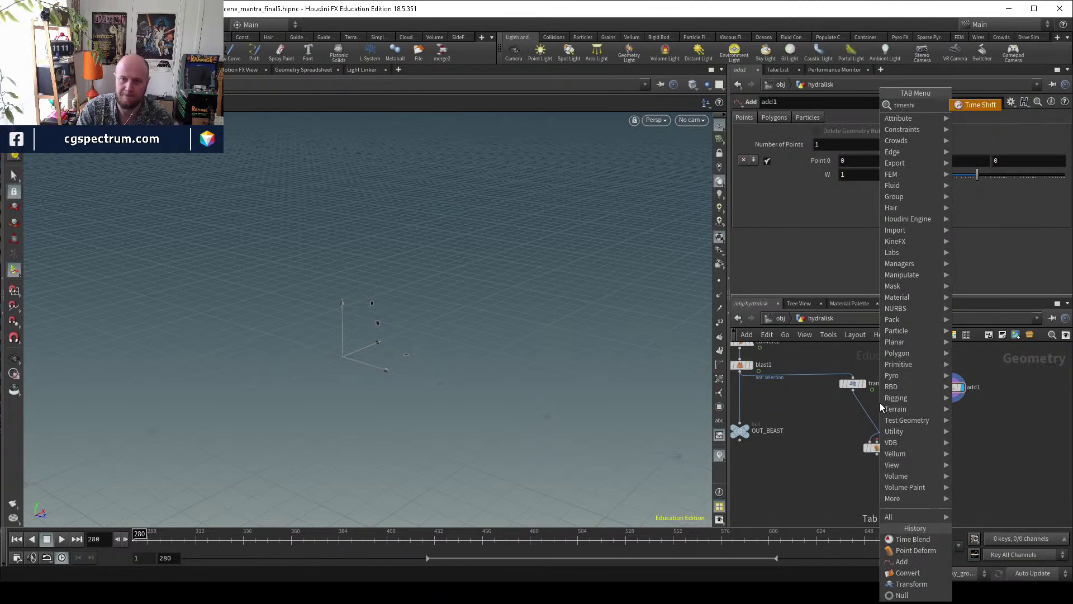
{"action": "key", "text": "Return"}
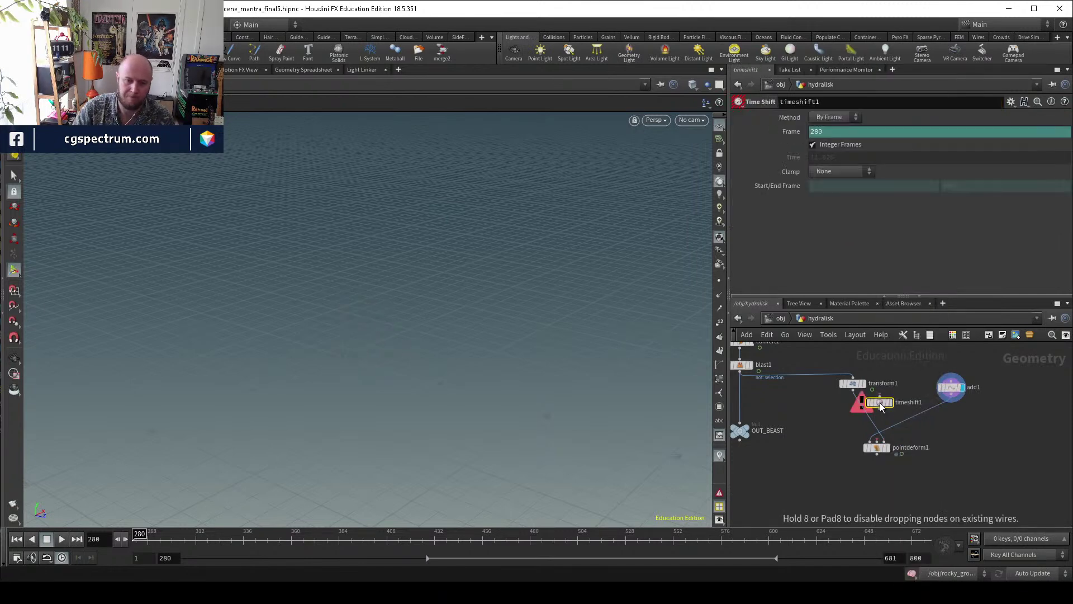
{"action": "left_click", "coordinate": [841, 406]}
{"action": "scroll", "coordinate": [833, 400], "scroll_direction": "up", "scroll_amount": 2}
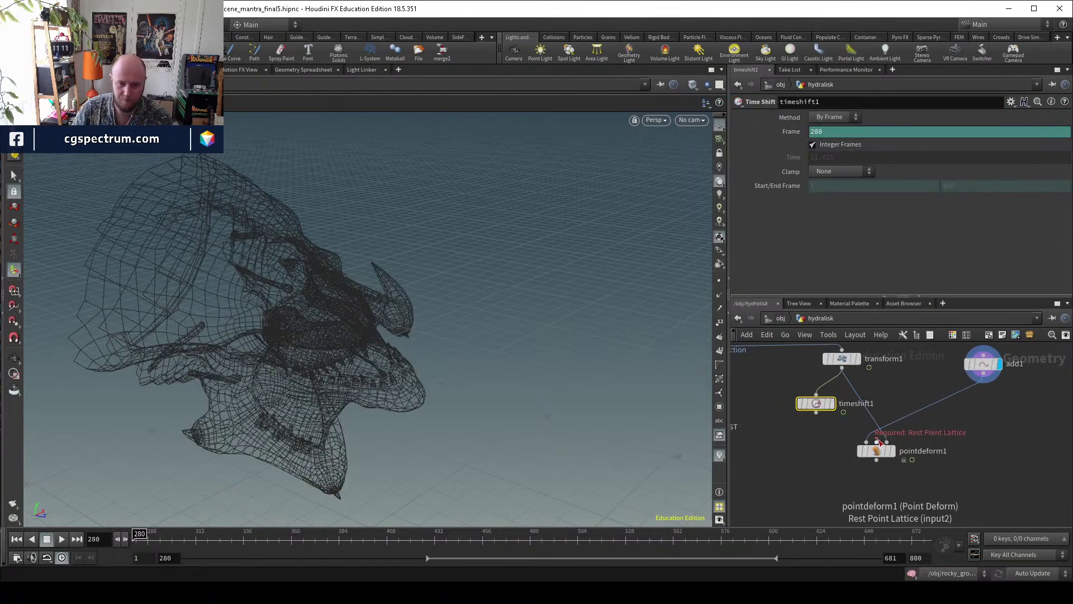
{"action": "left_click", "coordinate": [831, 394]}
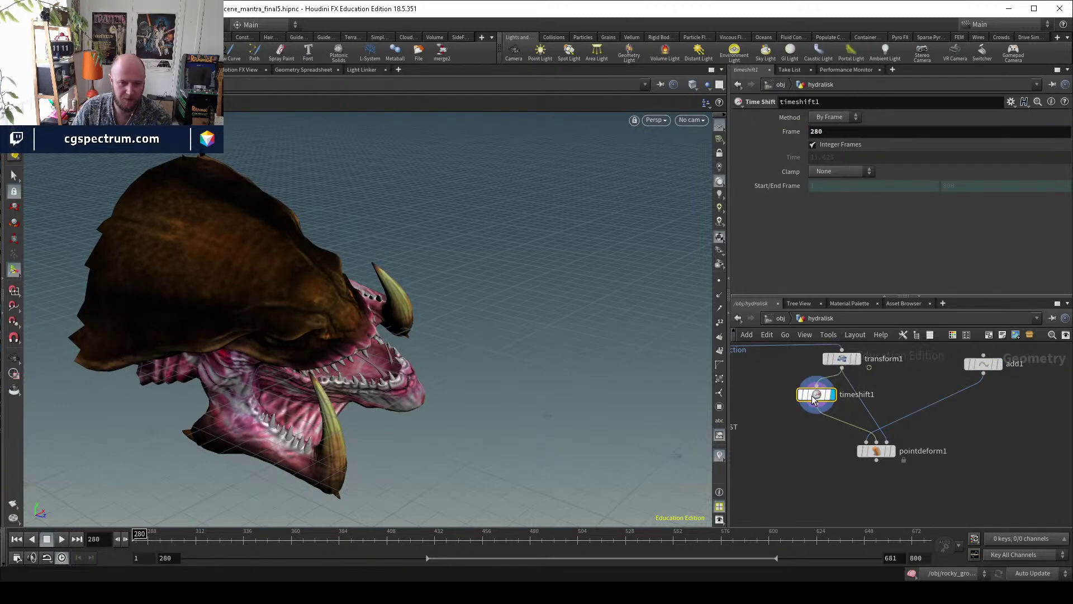
Display pointdeform1's output with transform1 templated as a wireframe reference of the head.
{"action": "left_click", "coordinate": [892, 451]}
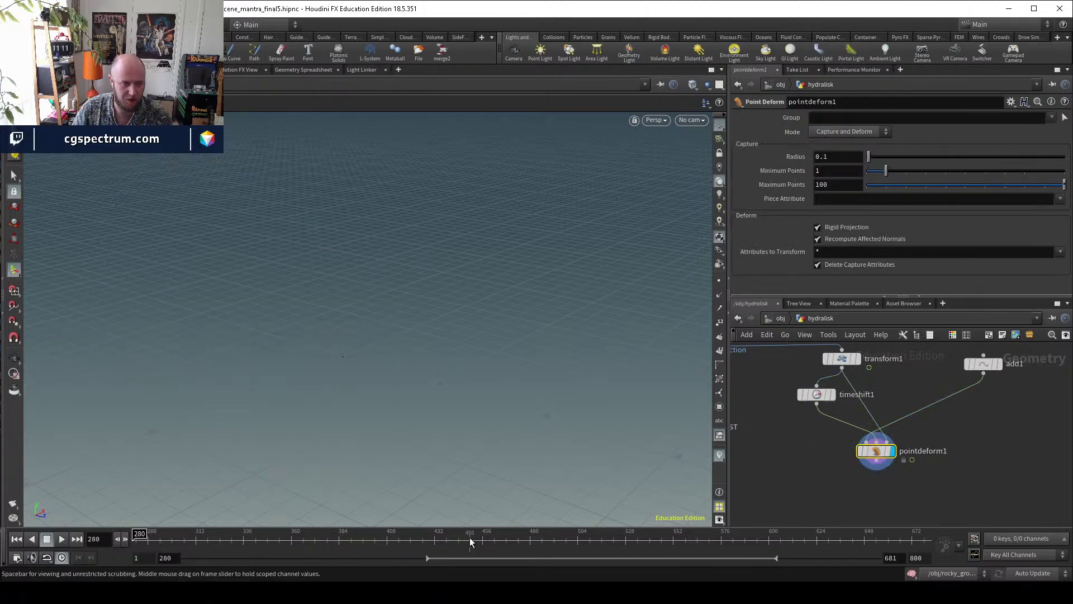
{"action": "left_click_drag", "start_coordinate": [168, 538], "coordinate": [114, 530]}
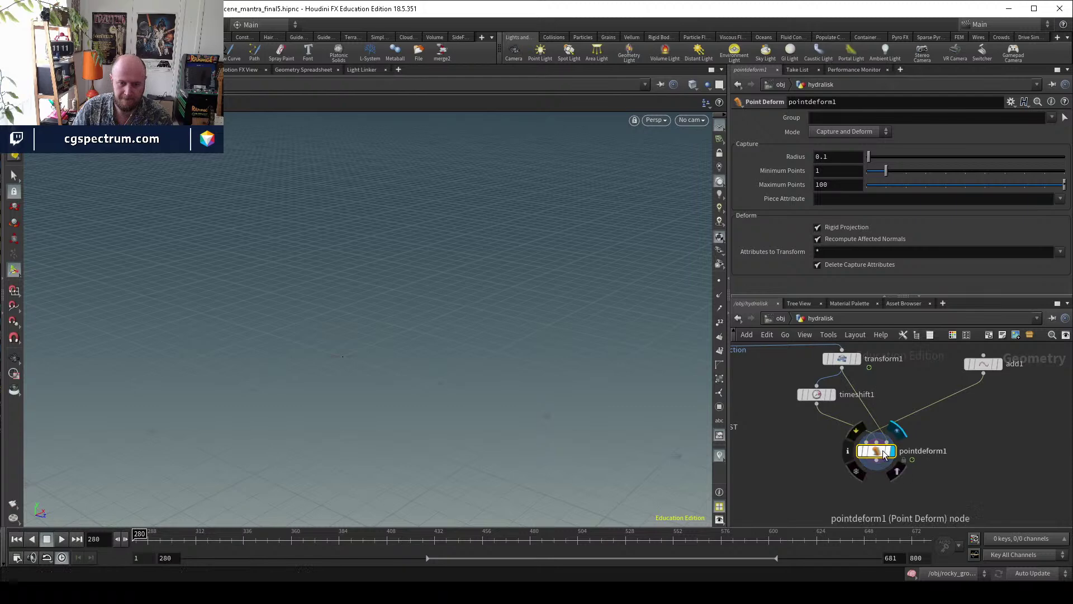
{"action": "left_click_drag", "start_coordinate": [875, 450], "coordinate": [876, 458]}
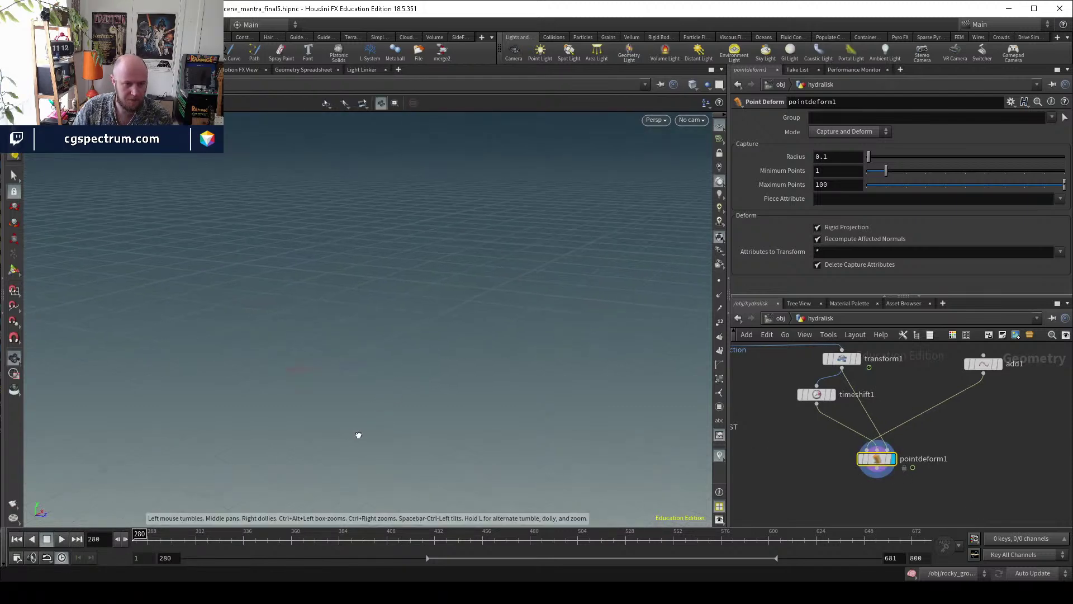
{"action": "left_click", "coordinate": [985, 367]}
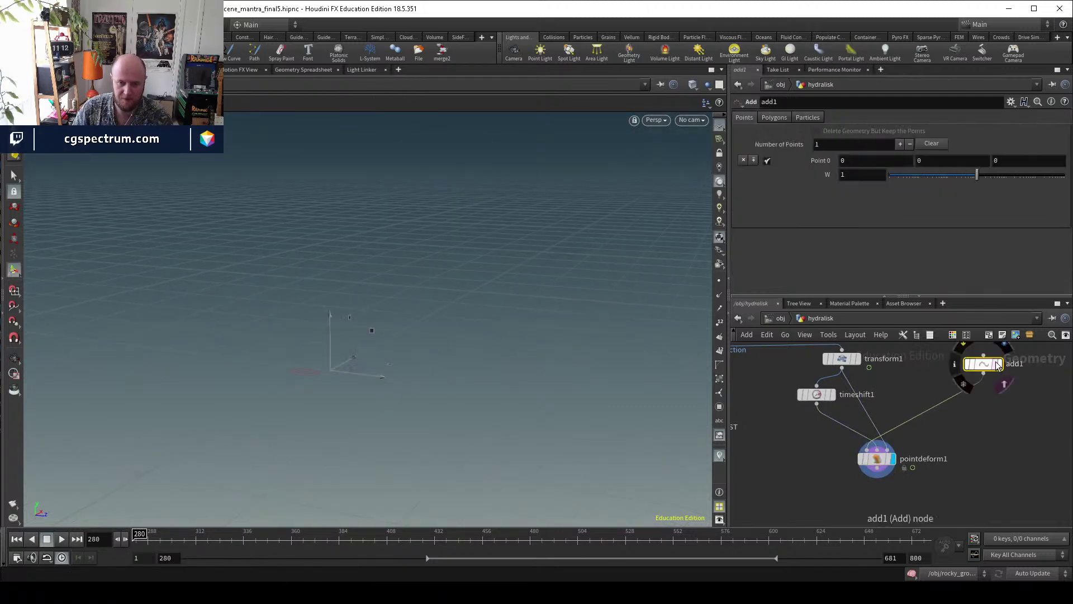
{"action": "left_click", "coordinate": [852, 358]}
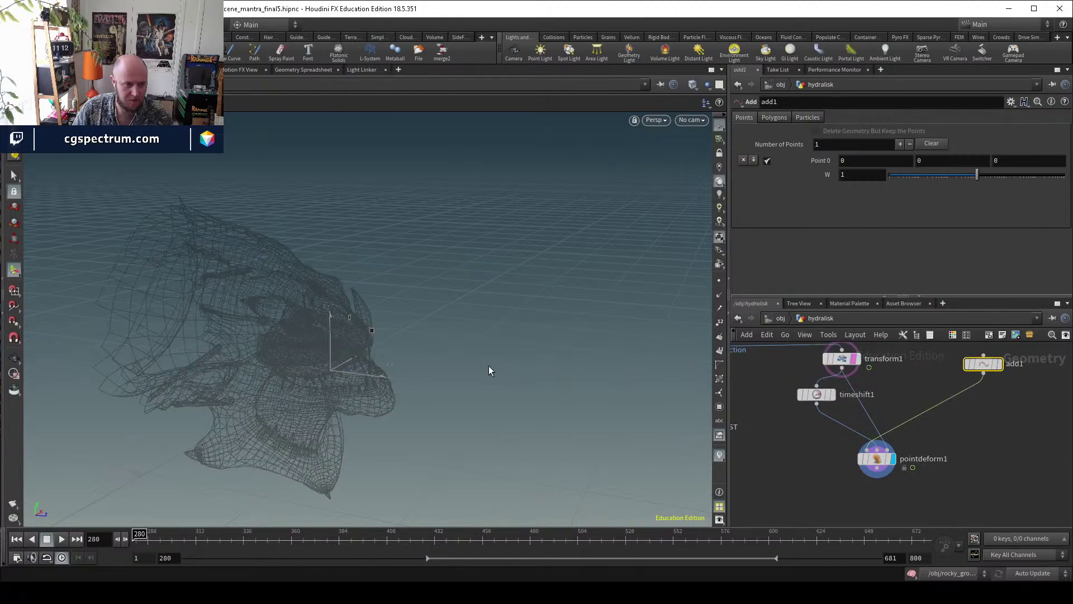
{"action": "left_click_drag", "start_coordinate": [525, 369], "coordinate": [427, 362], "text": "alt"}
Scrub to frame 351 and back to 280 to check how the deformed point follows the templated head.
{"action": "left_click", "coordinate": [877, 459]}
{"action": "left_click_drag", "start_coordinate": [149, 540], "coordinate": [273, 537]}
{"action": "left_click_drag", "start_coordinate": [338, 484], "coordinate": [319, 433], "text": "alt"}
{"action": "middle_click_drag", "start_coordinate": [391, 464], "coordinate": [374, 347], "text": "alt"}
{"action": "left_click_drag", "start_coordinate": [374, 347], "coordinate": [353, 449], "text": "alt"}
{"action": "key", "text": "Return"}
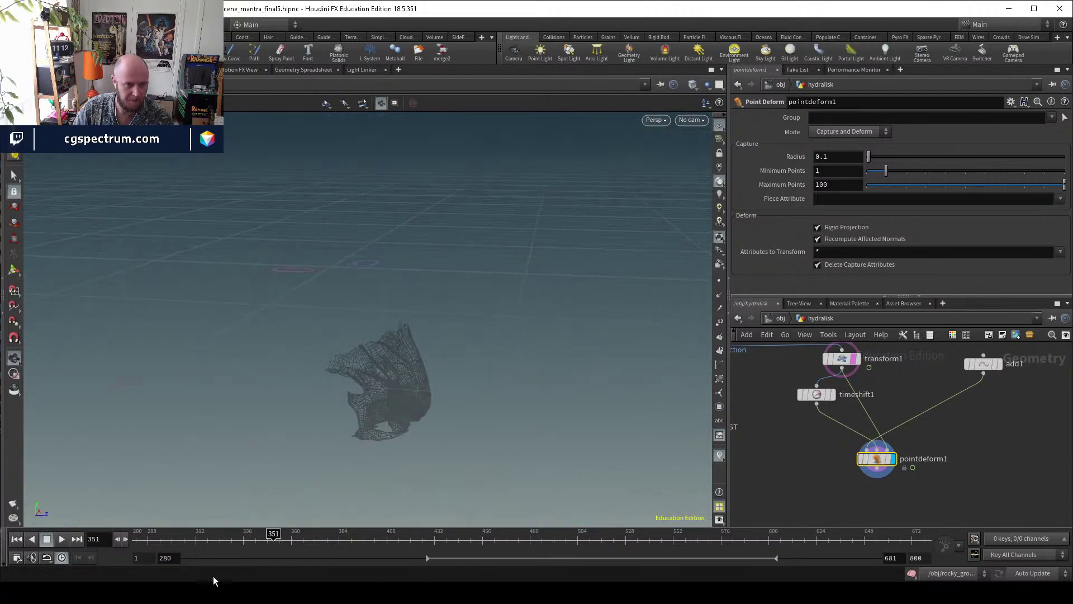
{"action": "left_click_drag", "start_coordinate": [272, 539], "coordinate": [103, 563]}
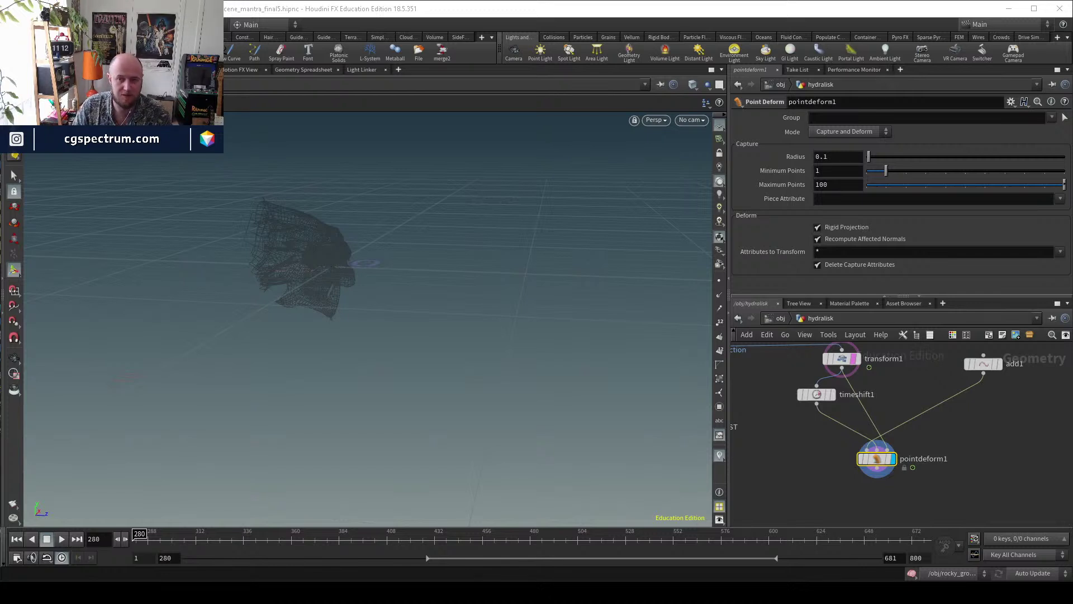
{"action": "key", "text": "alt+Tab"}
{"action": "left_click_drag", "start_coordinate": [958, 9], "coordinate": [1072, 34]}
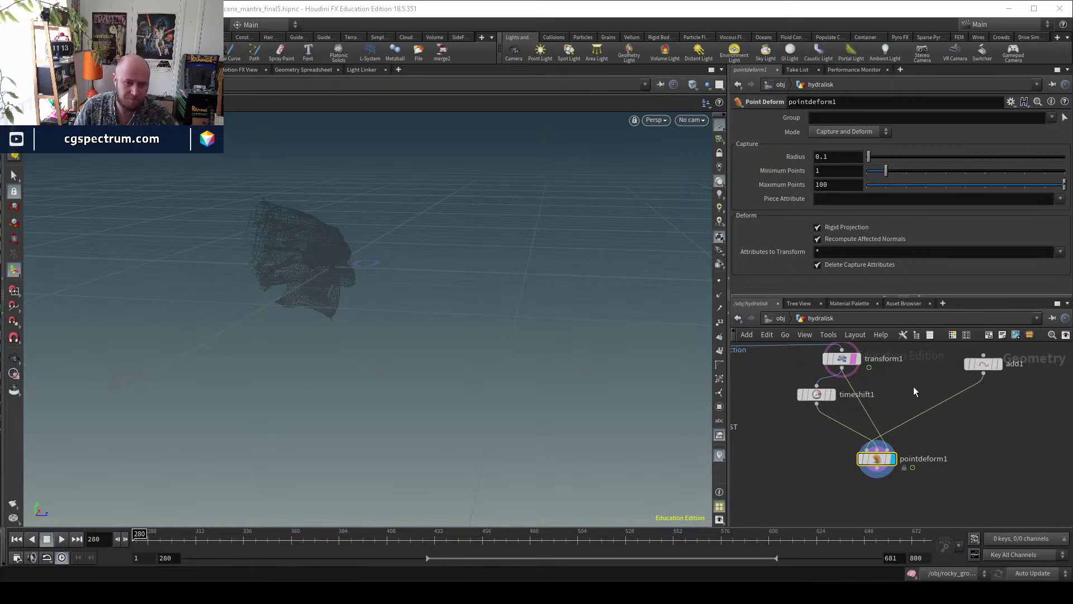
Set the CYBORG Mantra node in the out network to render a frame range.
{"action": "left_click", "coordinate": [782, 320]}
{"action": "left_click", "coordinate": [807, 375]}
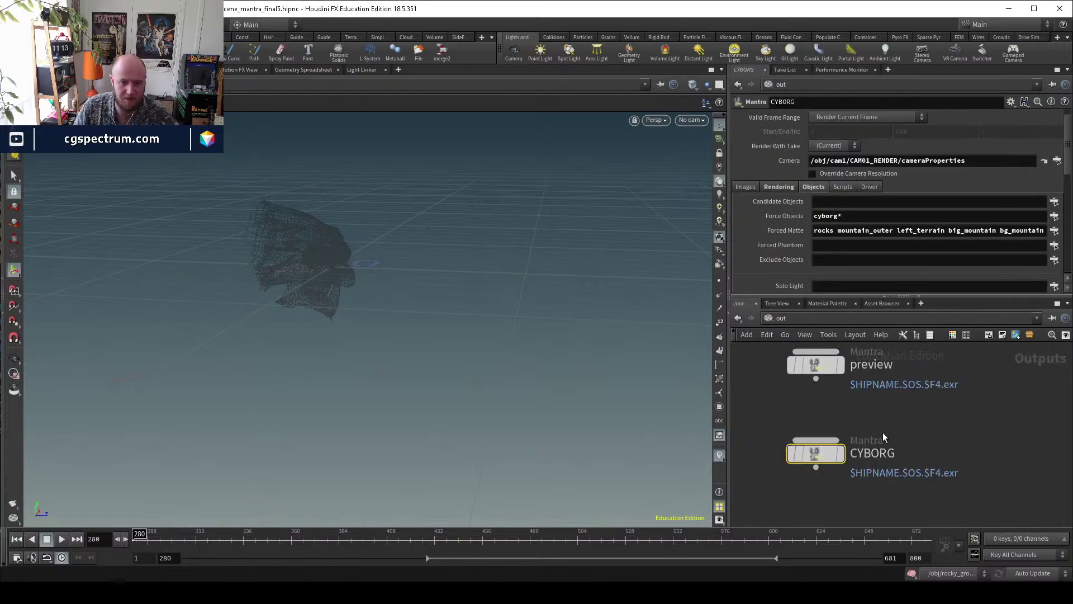
{"action": "scroll", "coordinate": [767, 188], "scroll_direction": "up", "scroll_amount": 1}
{"action": "left_click", "coordinate": [865, 132]}
{"action": "left_click", "coordinate": [855, 146]}
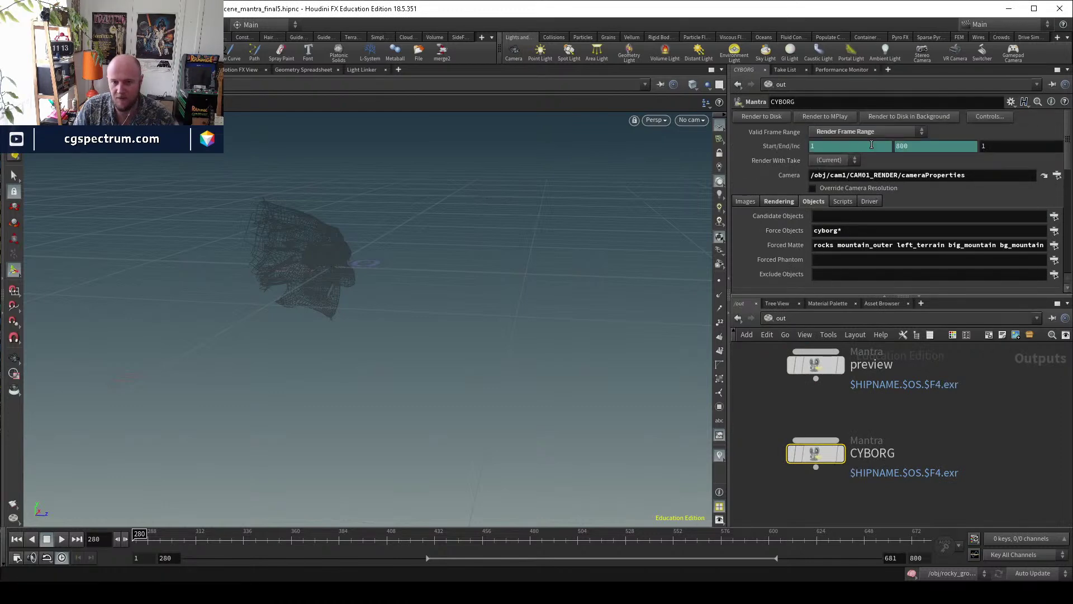
Examine the CYBORG node's output picture path, both as an expression and as the evaluated file name.
{"action": "left_click", "coordinate": [745, 201]}
{"action": "middle_click", "coordinate": [823, 220]}
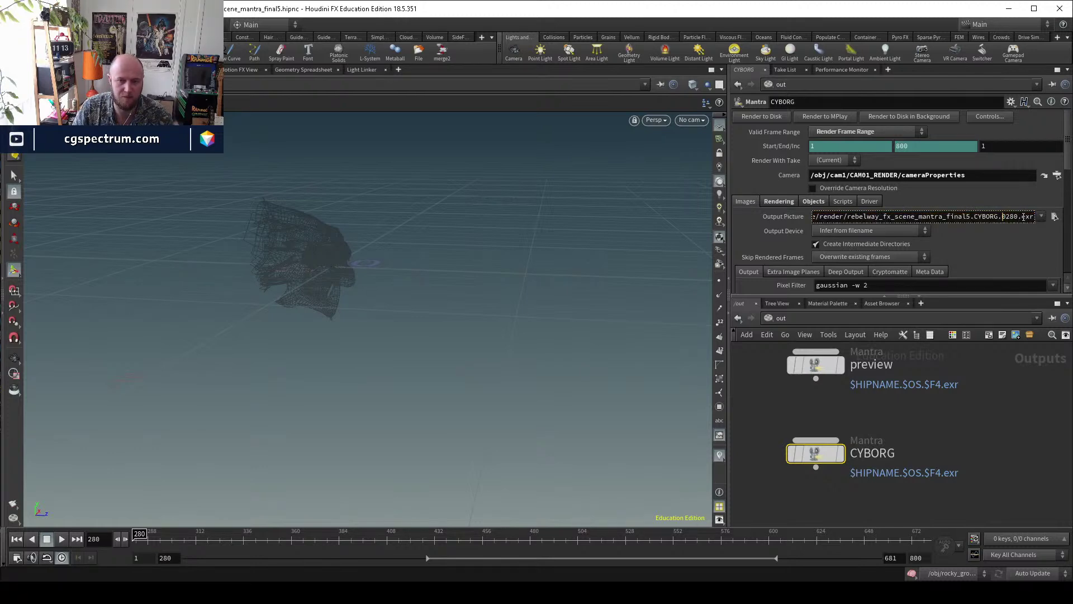
{"action": "left_click_drag", "start_coordinate": [1022, 216], "coordinate": [1049, 218]}
{"action": "left_click", "coordinate": [1012, 420]}
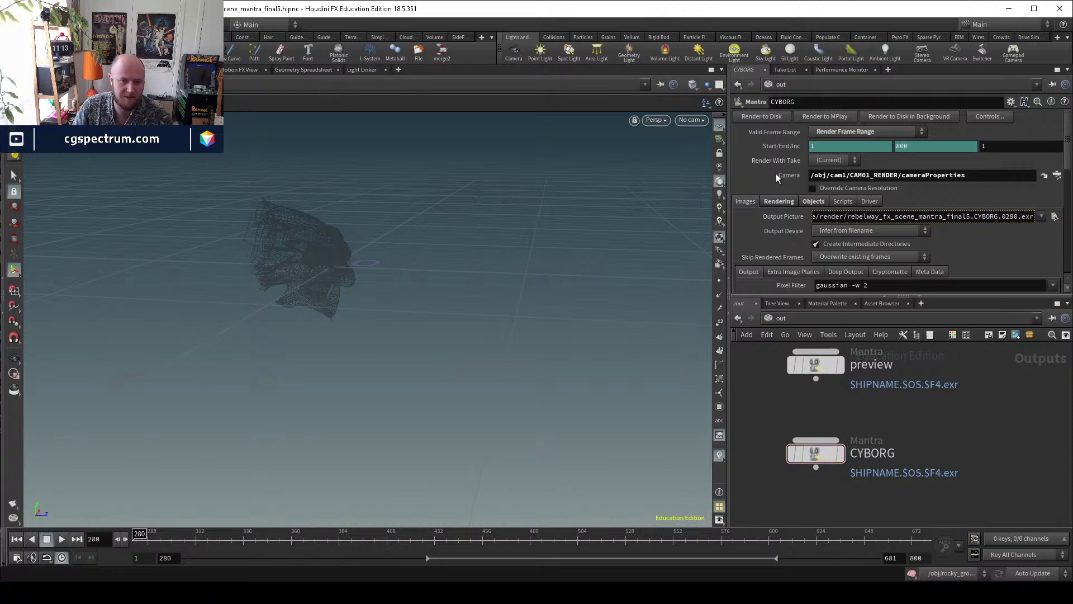
{"action": "left_click", "coordinate": [779, 217]}
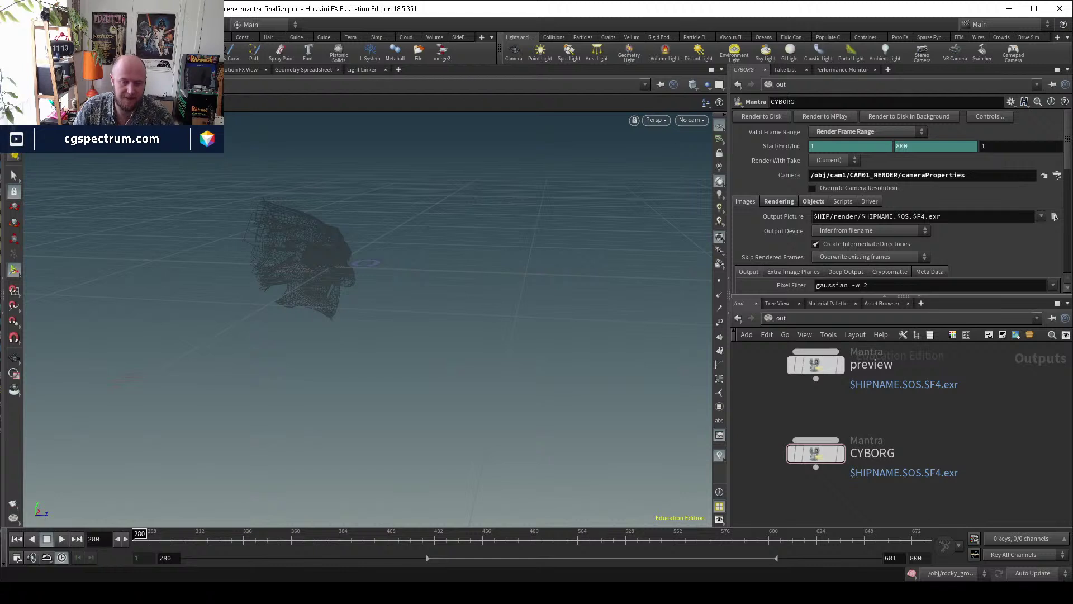
Switch to the image player, scrub the rendered gorilla sequence to frame 287, and look at its export options.
{"action": "left_click_drag", "start_coordinate": [1072, 257], "coordinate": [321, 102]}
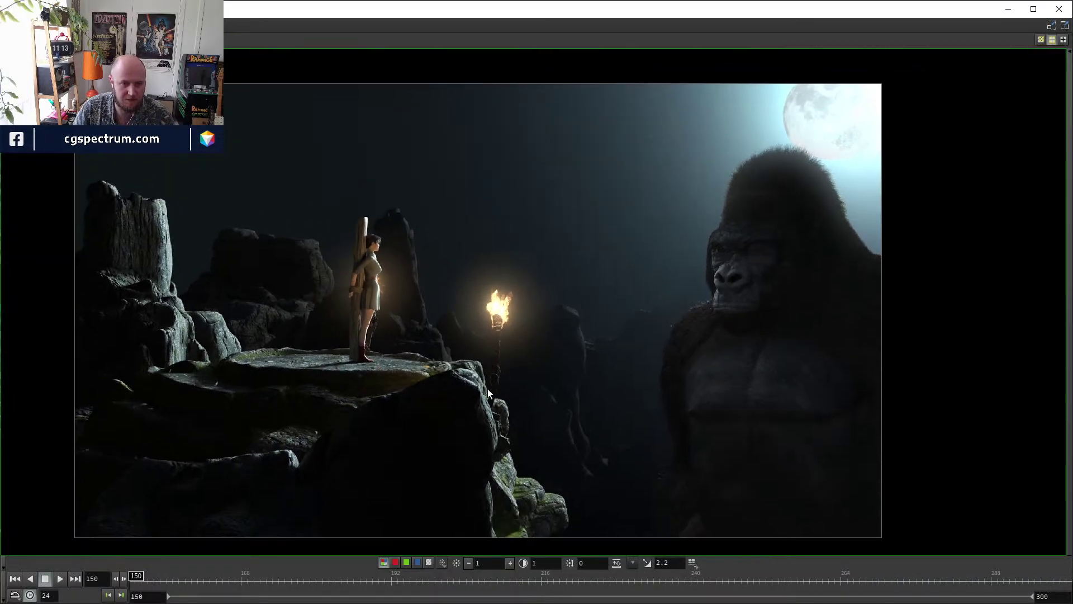
{"action": "left_click_drag", "start_coordinate": [166, 585], "coordinate": [983, 582]}
{"action": "left_click", "coordinate": [16, 24]}
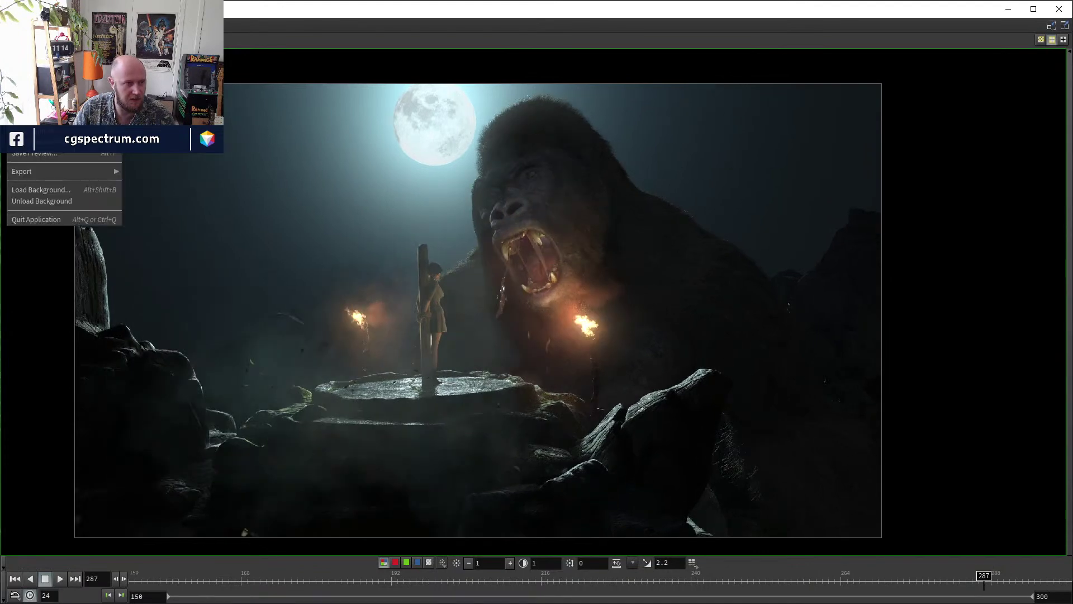
{"action": "mouse_move", "coordinate": [86, 171]}
{"action": "left_click", "coordinate": [160, 188]}
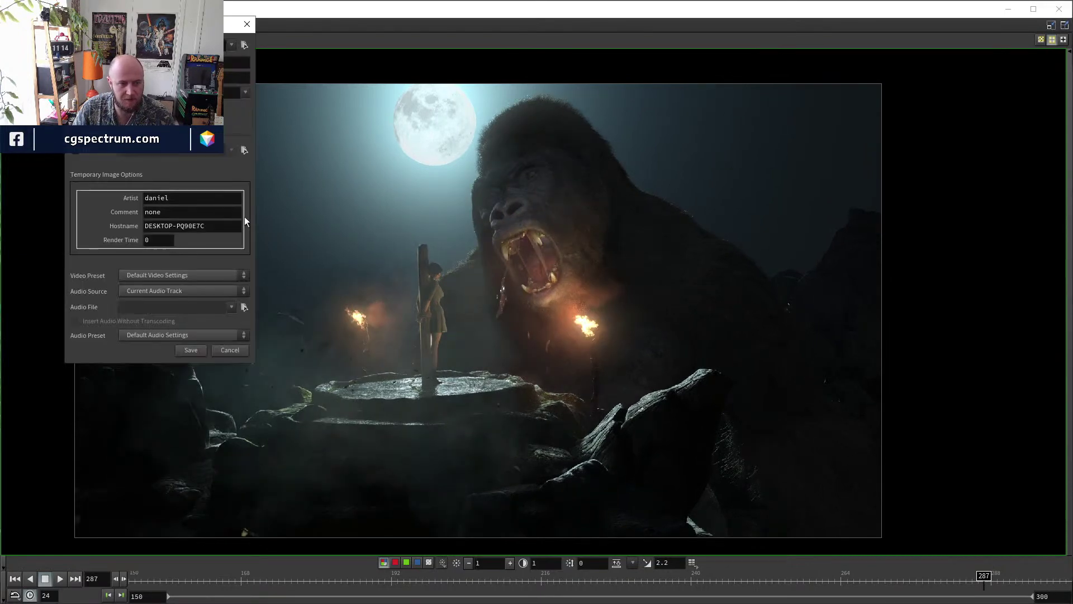
{"action": "left_click", "coordinate": [228, 353]}
Scrub through the rendered gorilla sequence again and leave the image player for Houdini.
{"action": "left_click_drag", "start_coordinate": [520, 596], "coordinate": [538, 595]}
{"action": "left_click_drag", "start_coordinate": [534, 580], "coordinate": [805, 577]}
{"action": "left_click", "coordinate": [1009, 8]}
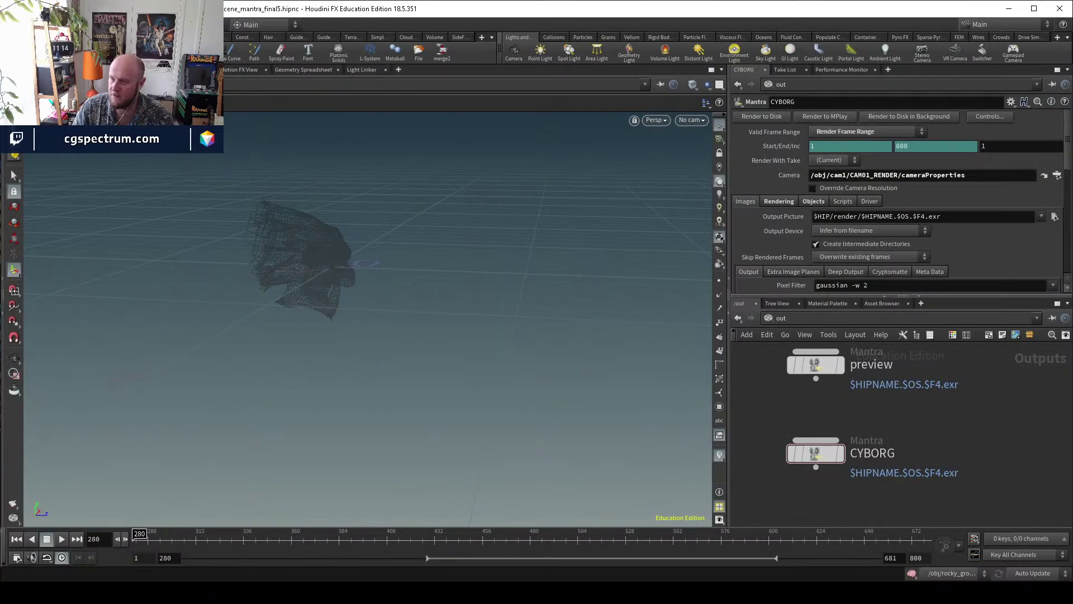
{"action": "key", "text": "alt+Tab"}
{"action": "key", "text": "alt+Tab"}
{"action": "key", "text": "alt+Tab"}
{"action": "left_click", "coordinate": [1060, 8]}
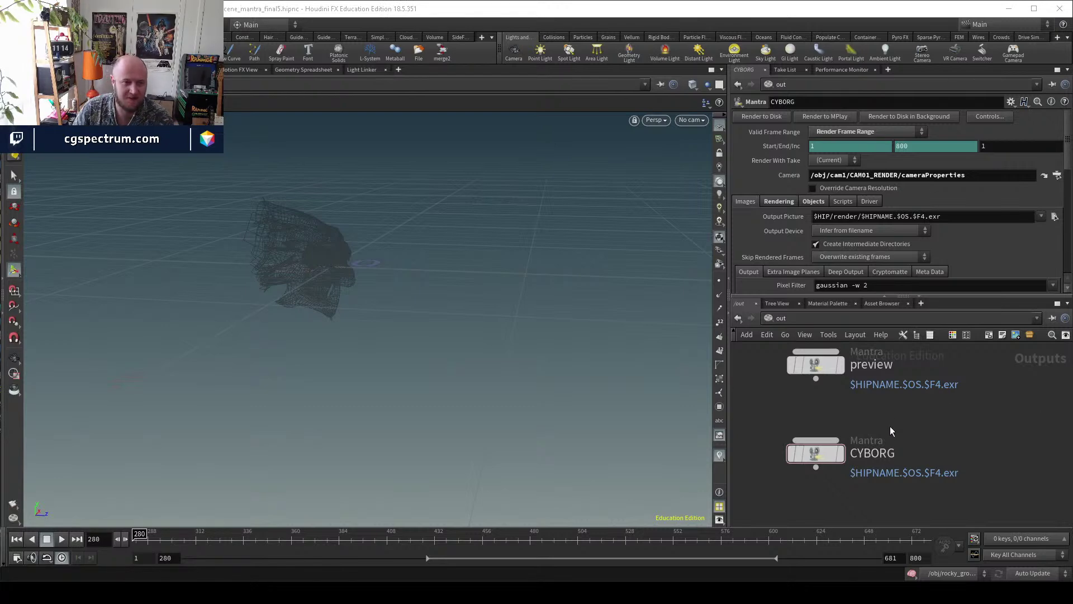
Return to the hydralisk geometry network and display timeshift1 to inspect the frozen head.
{"action": "left_click", "coordinate": [782, 320]}
{"action": "left_click", "coordinate": [819, 370]}
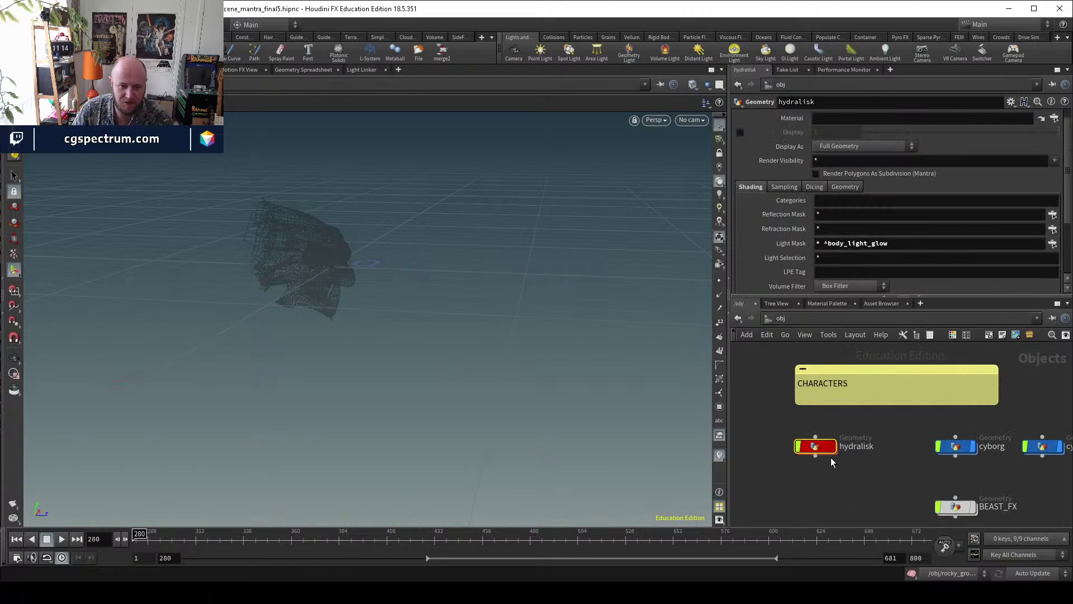
{"action": "double_click", "coordinate": [815, 446]}
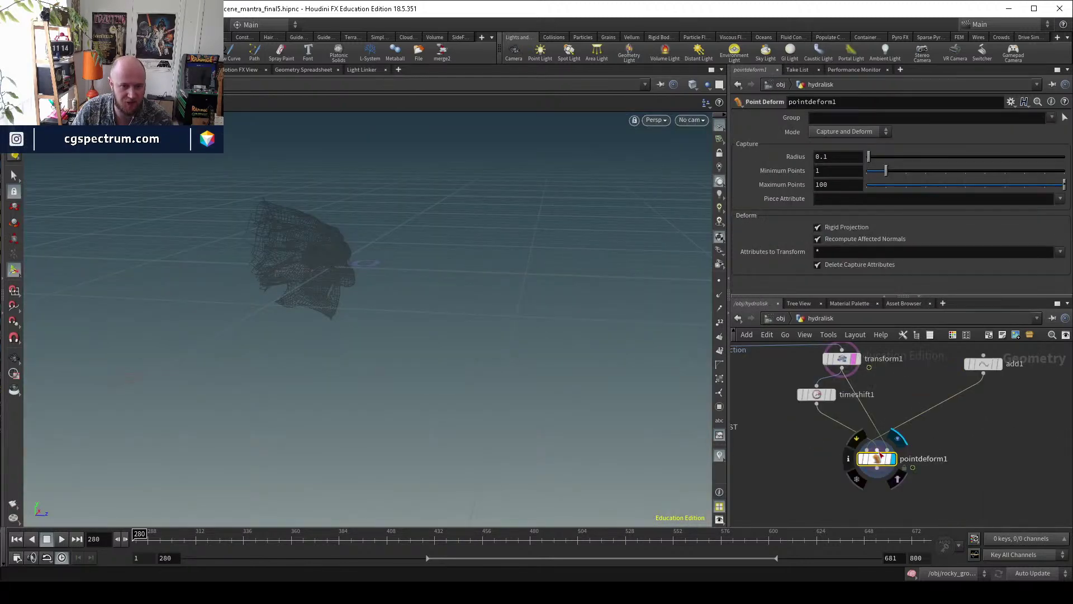
{"action": "left_click", "coordinate": [850, 366]}
{"action": "left_click", "coordinate": [816, 394]}
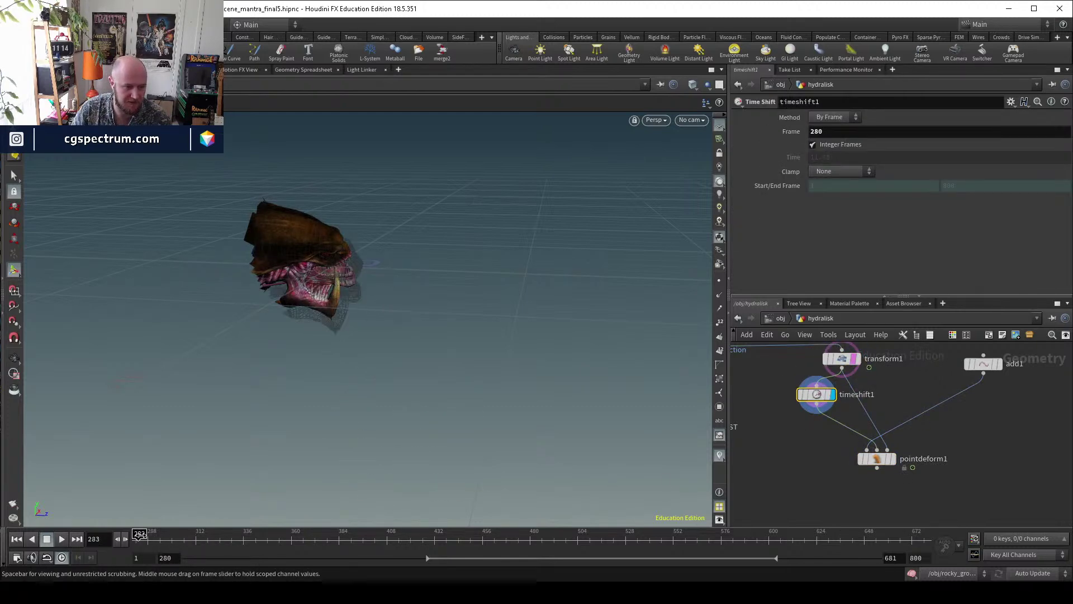
{"action": "left_click_drag", "start_coordinate": [359, 256], "coordinate": [288, 317]}
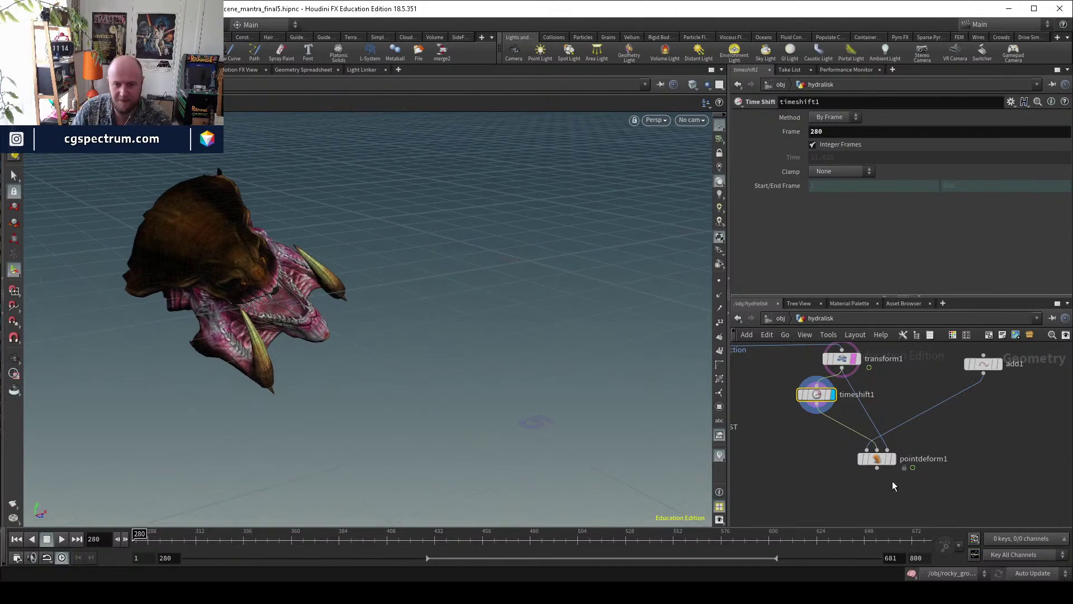
Display add1 and examine where its point sits inside the templated wireframe head.
{"action": "middle_click_drag", "start_coordinate": [973, 390], "coordinate": [920, 417]}
{"action": "left_click", "coordinate": [936, 393]}
{"action": "left_click", "coordinate": [935, 392]}
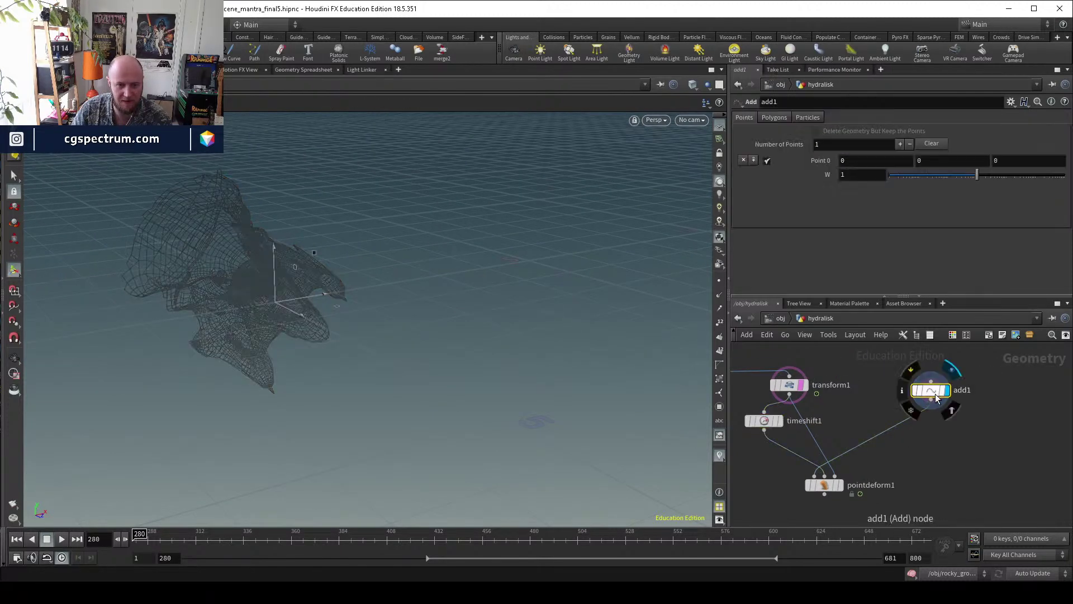
{"action": "left_click_drag", "start_coordinate": [302, 318], "coordinate": [325, 346]}
{"action": "right_click_drag", "start_coordinate": [289, 313], "coordinate": [321, 259]}
{"action": "left_click_drag", "start_coordinate": [321, 259], "coordinate": [174, 285]}
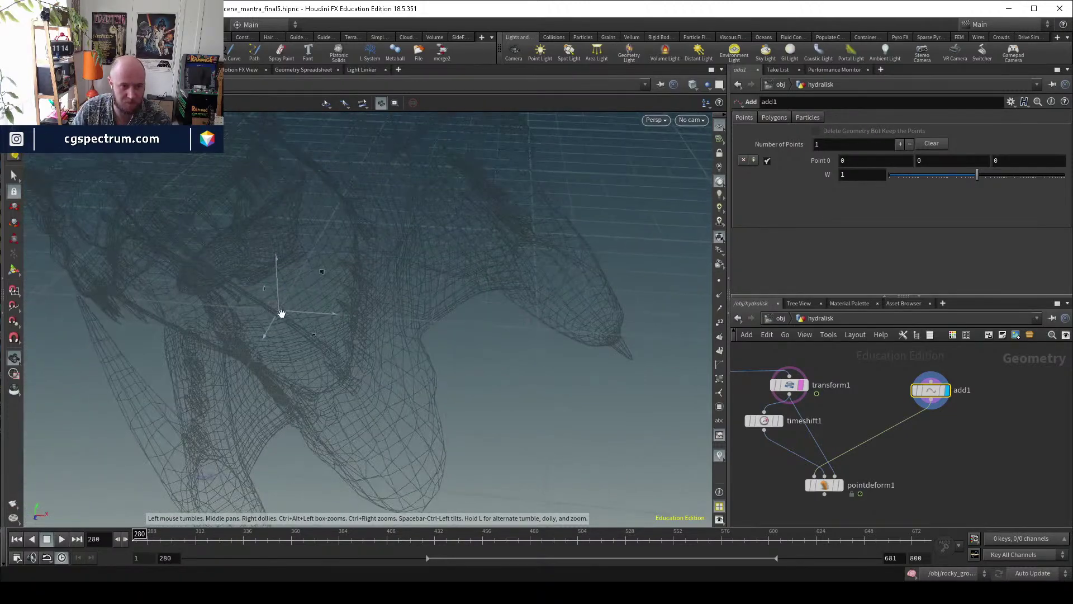
{"action": "scroll", "coordinate": [278, 319], "scroll_direction": "up", "scroll_amount": 3}
{"action": "left_click_drag", "start_coordinate": [269, 316], "coordinate": [321, 309]}
{"action": "scroll", "coordinate": [321, 309], "scroll_direction": "down", "scroll_amount": 3}
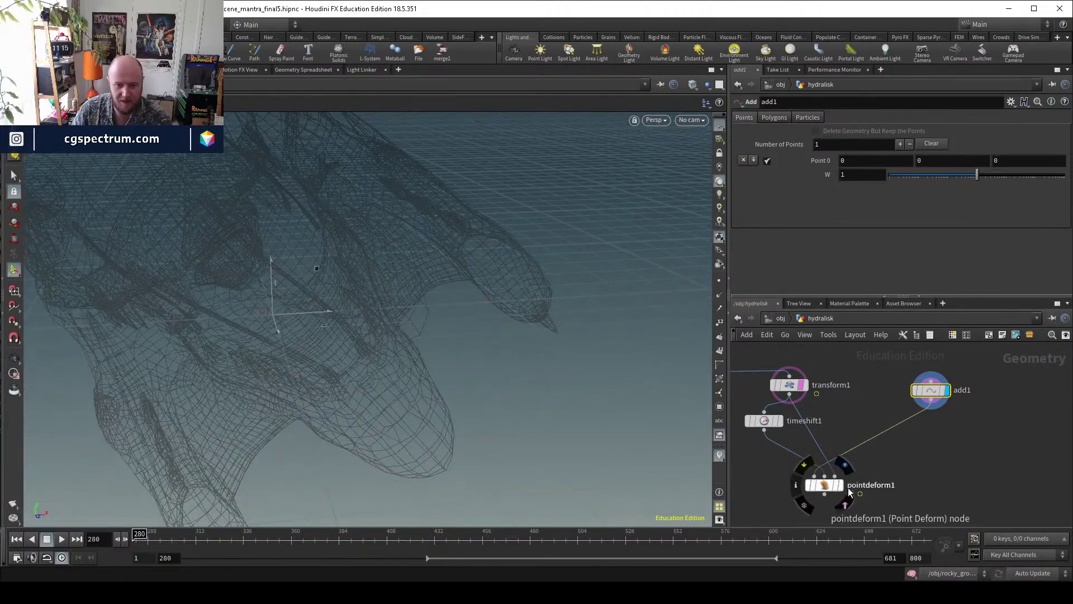
Display pointdeform1 with transform1's template off and points shown, scrubbing to frame 302 and back to 280 to check the point.
{"action": "left_click", "coordinate": [828, 486]}
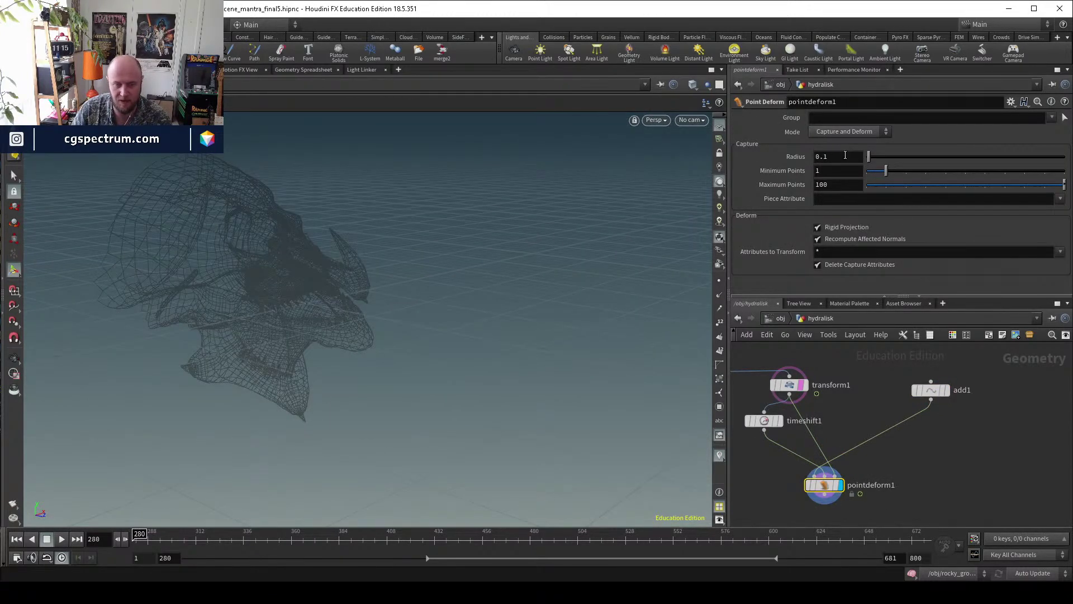
{"action": "mouse_move", "coordinate": [812, 485]}
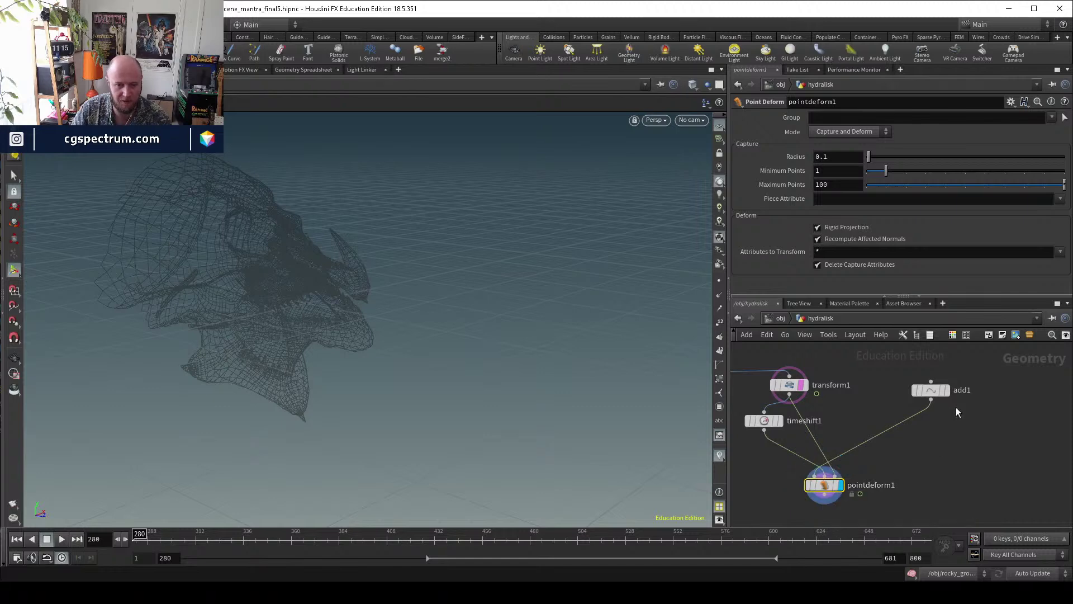
{"action": "left_click_drag", "start_coordinate": [497, 364], "coordinate": [447, 343], "text": "alt"}
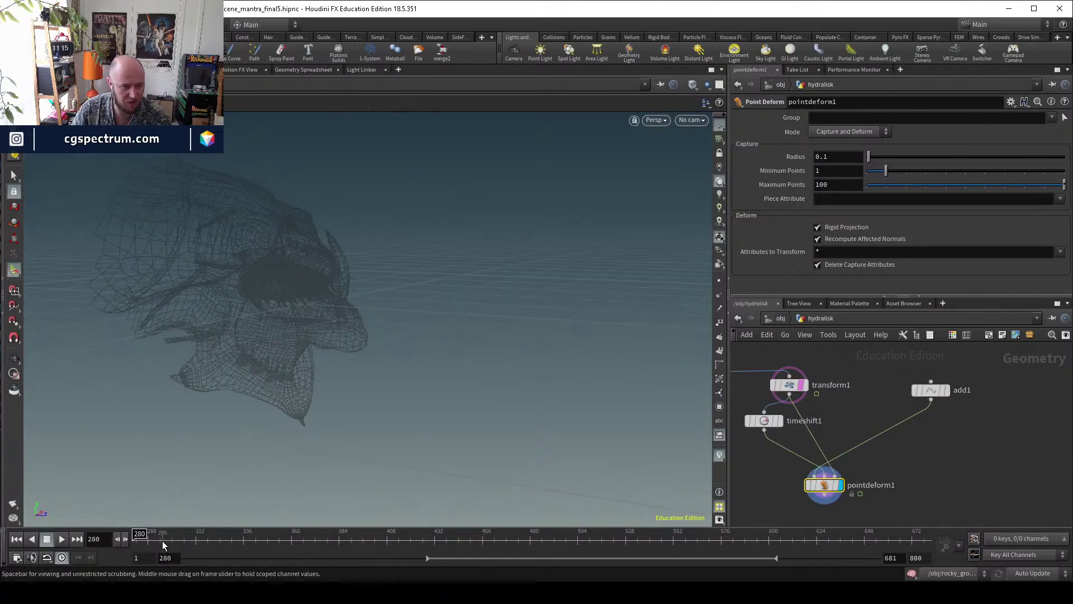
{"action": "left_click_drag", "start_coordinate": [163, 541], "coordinate": [175, 540]}
{"action": "left_click", "coordinate": [801, 384]}
{"action": "left_click_drag", "start_coordinate": [413, 288], "coordinate": [496, 362], "text": "alt"}
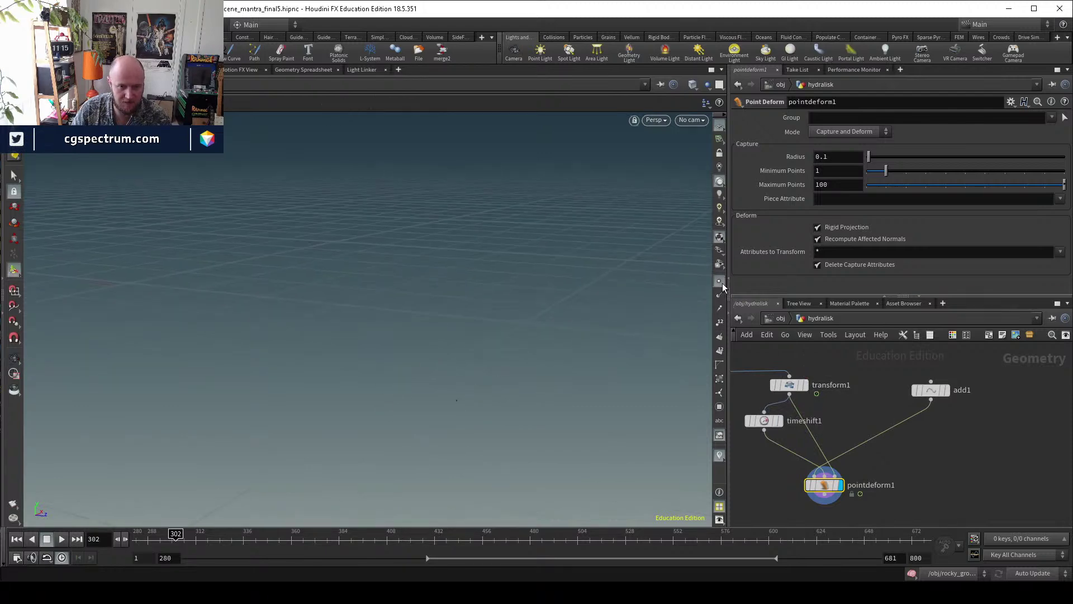
{"action": "key", "text": "Escape"}
{"action": "left_click_drag", "start_coordinate": [175, 538], "coordinate": [78, 516]}
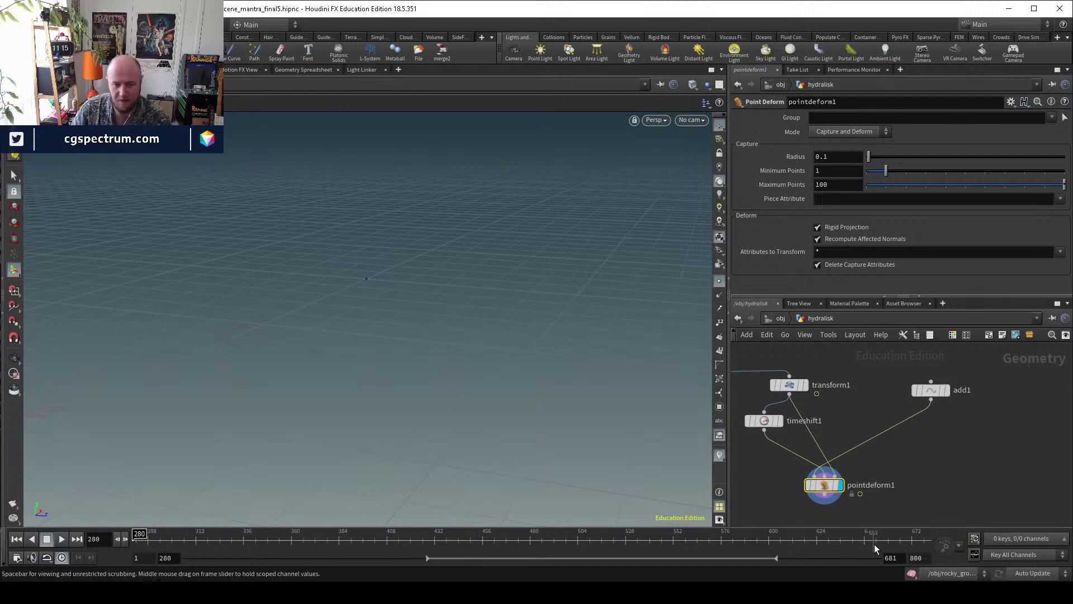
Add a Transform node fed by transform1, beside the Point Deform, and display it.
{"action": "middle_click_drag", "start_coordinate": [846, 499], "coordinate": [850, 454]}
{"action": "left_click_drag", "start_coordinate": [829, 441], "coordinate": [876, 436]}
{"action": "middle_click_drag", "start_coordinate": [790, 499], "coordinate": [843, 481]}
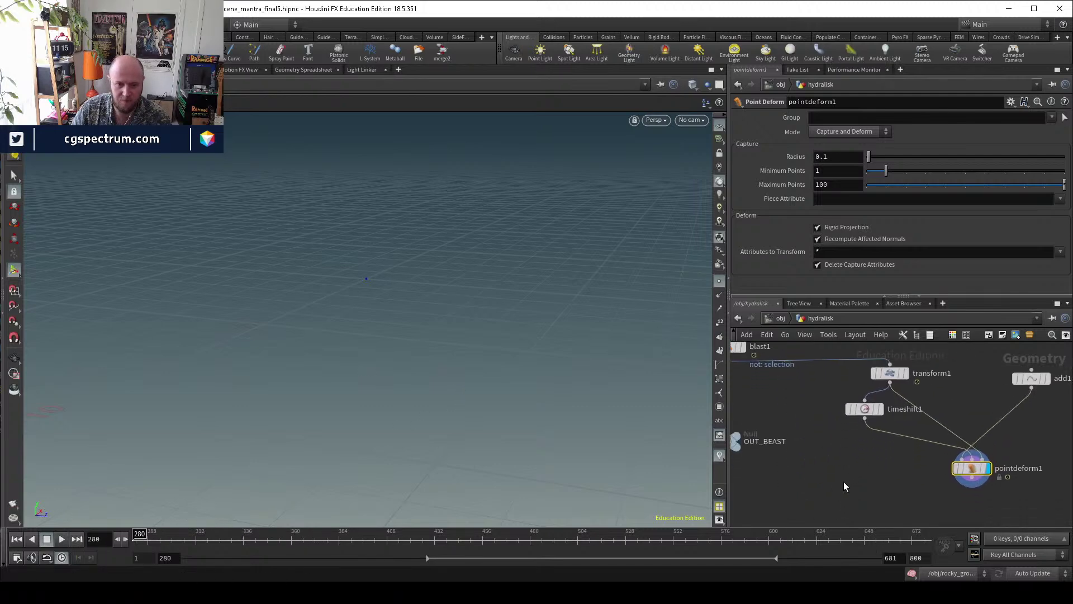
{"action": "key", "text": "Tab"}
{"action": "type", "text": "transform"}
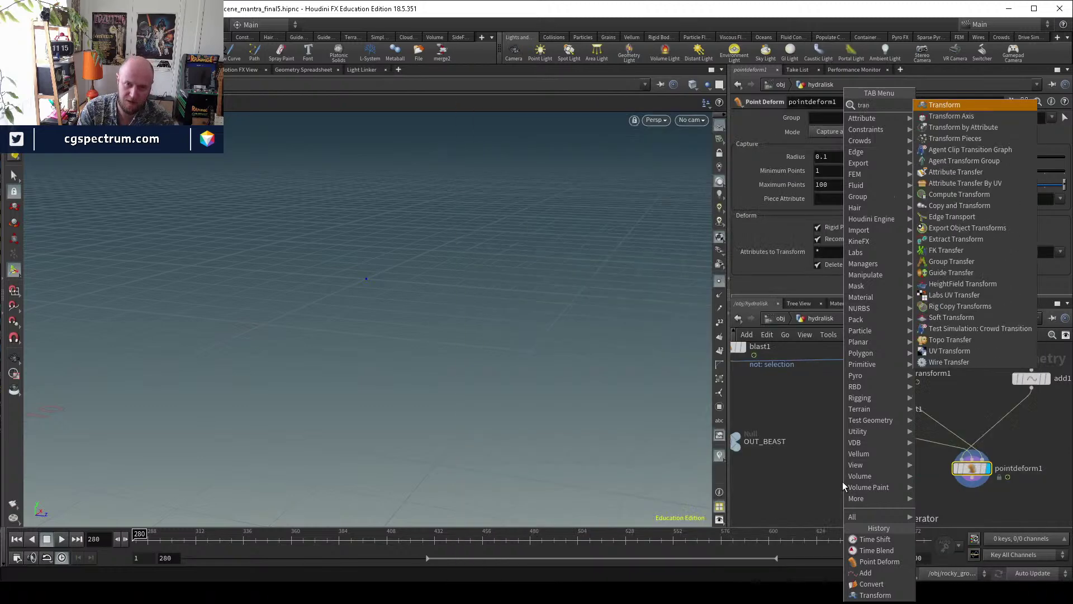
{"action": "key", "text": "Return"}
{"action": "left_click", "coordinate": [843, 481]}
{"action": "left_click_drag", "start_coordinate": [843, 473], "coordinate": [890, 380]}
{"action": "left_click", "coordinate": [891, 375]}
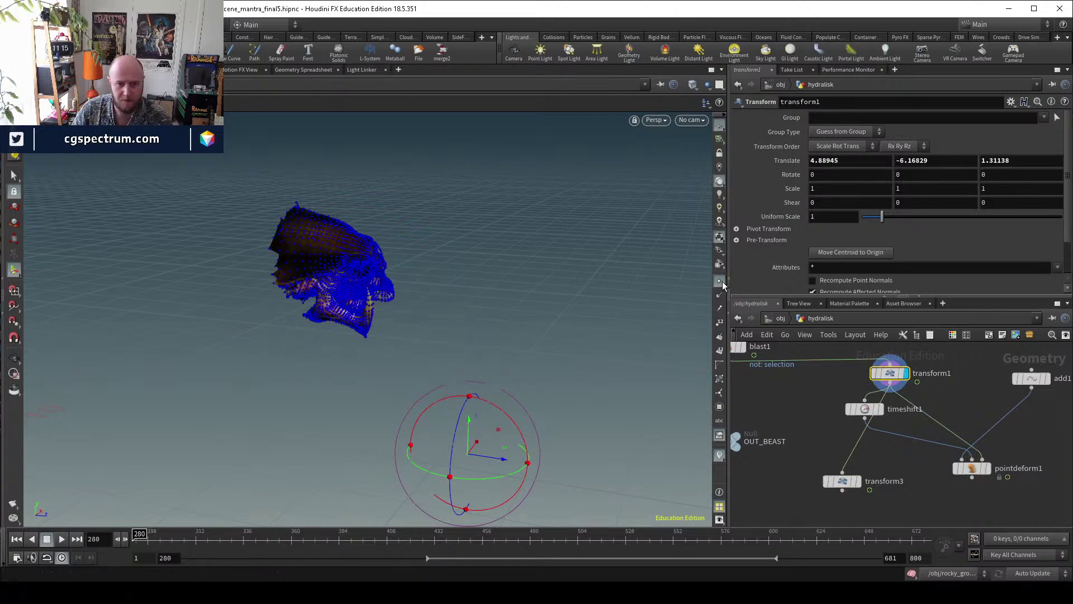
{"action": "left_click", "coordinate": [842, 481]}
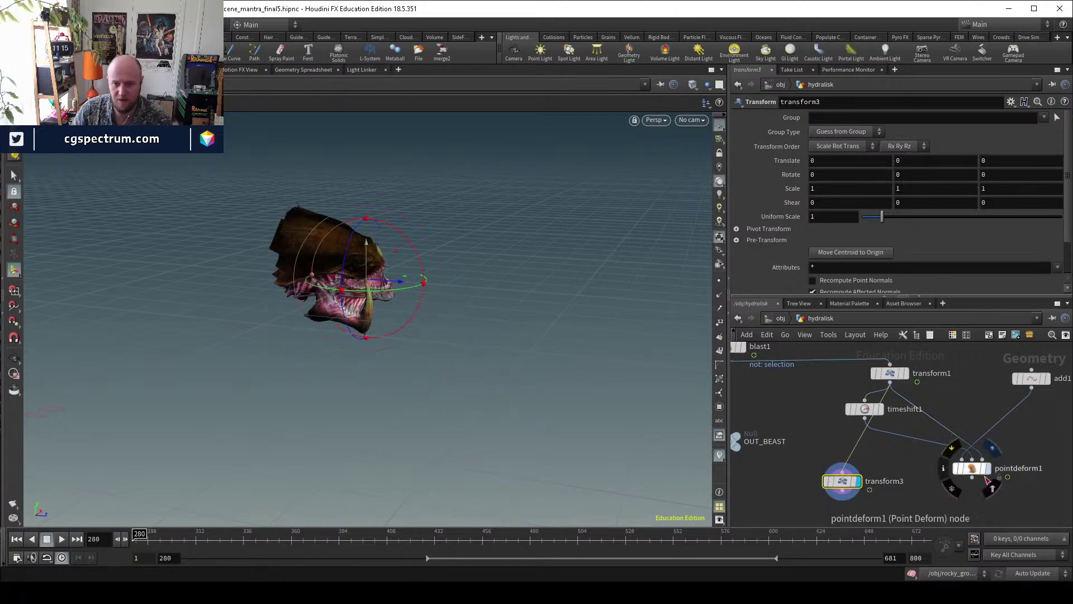
{"action": "middle_click_drag", "start_coordinate": [882, 496], "coordinate": [833, 470]}
{"action": "left_click_drag", "start_coordinate": [793, 455], "coordinate": [791, 466]}
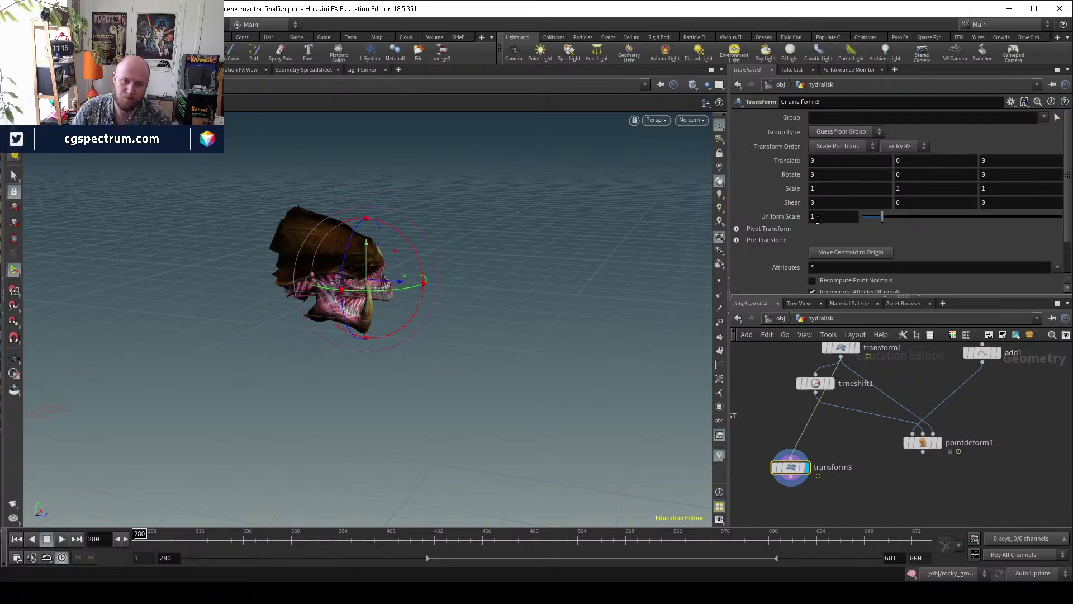
{"action": "left_click_drag", "start_coordinate": [923, 442], "coordinate": [925, 449]}
{"action": "left_click", "coordinate": [824, 161]}
{"action": "type", "text": "poin"}
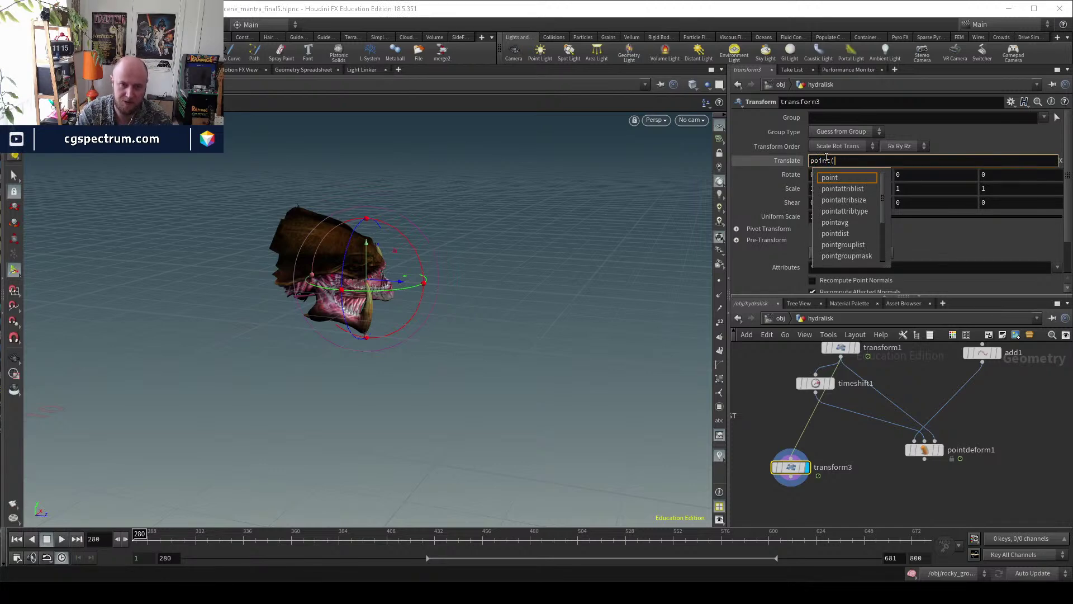
{"action": "type", "text": "t(\""}
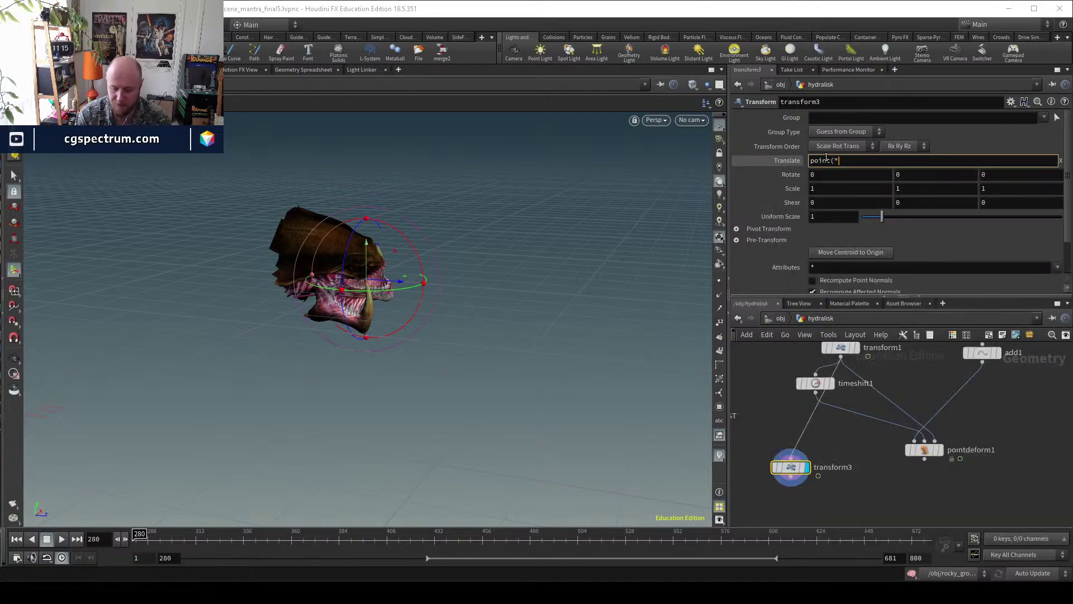
{"action": "key", "text": "Escape"}
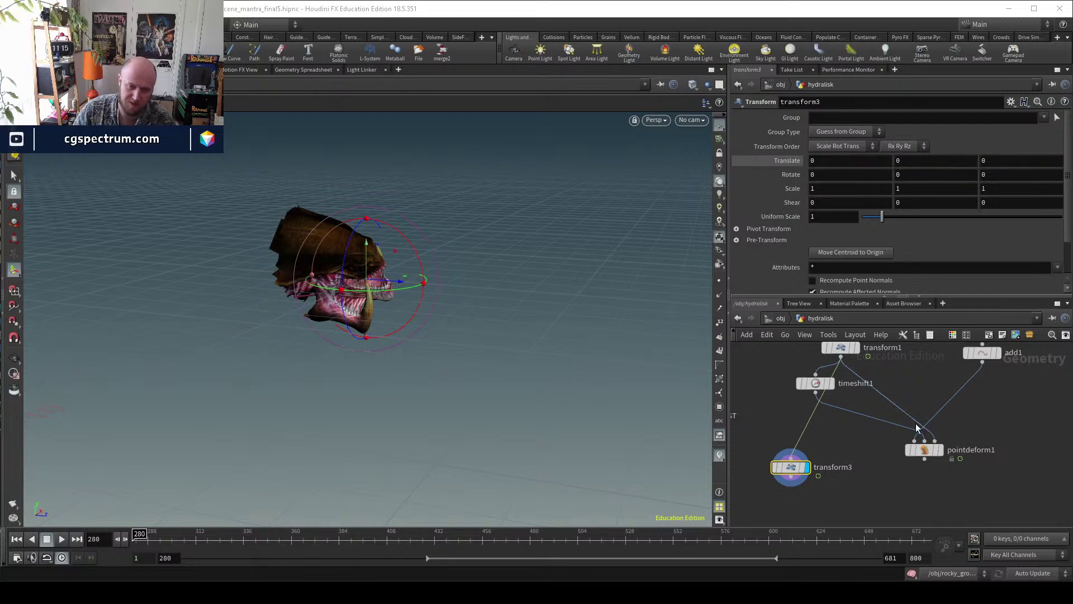
Add a Null node after pointdeform1 and name it HEAD_ANIM.
{"action": "middle_click_drag", "start_coordinate": [928, 452], "coordinate": [938, 422]}
{"action": "key", "text": "Tab"}
{"action": "type", "text": "null"}
{"action": "key", "text": "Return"}
{"action": "key", "text": "Return"}
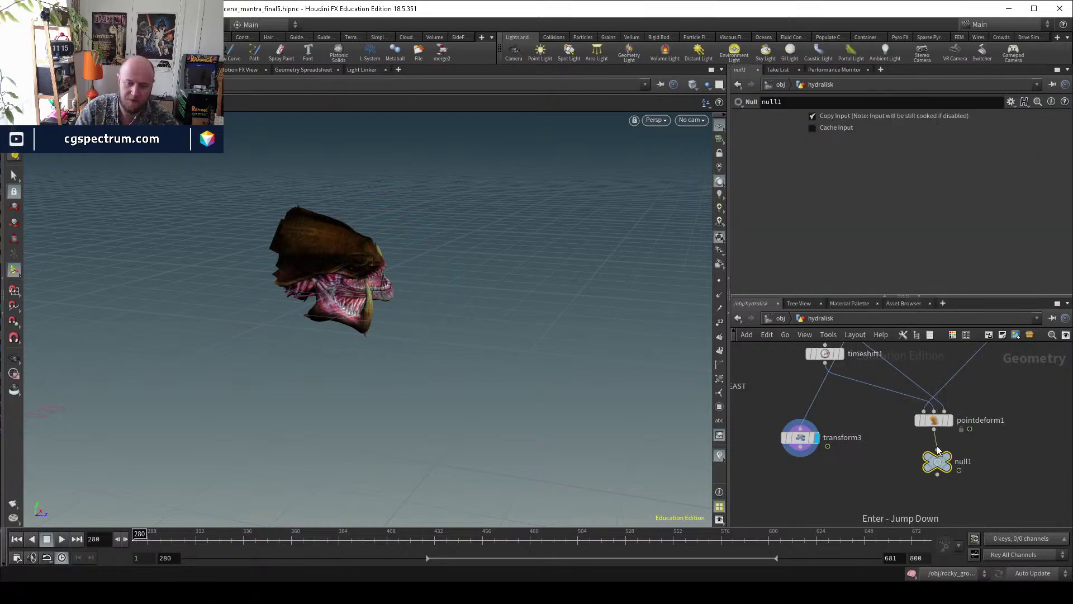
{"action": "double_click", "coordinate": [961, 462]}
{"action": "type", "text": "HEAD_ANIM"}
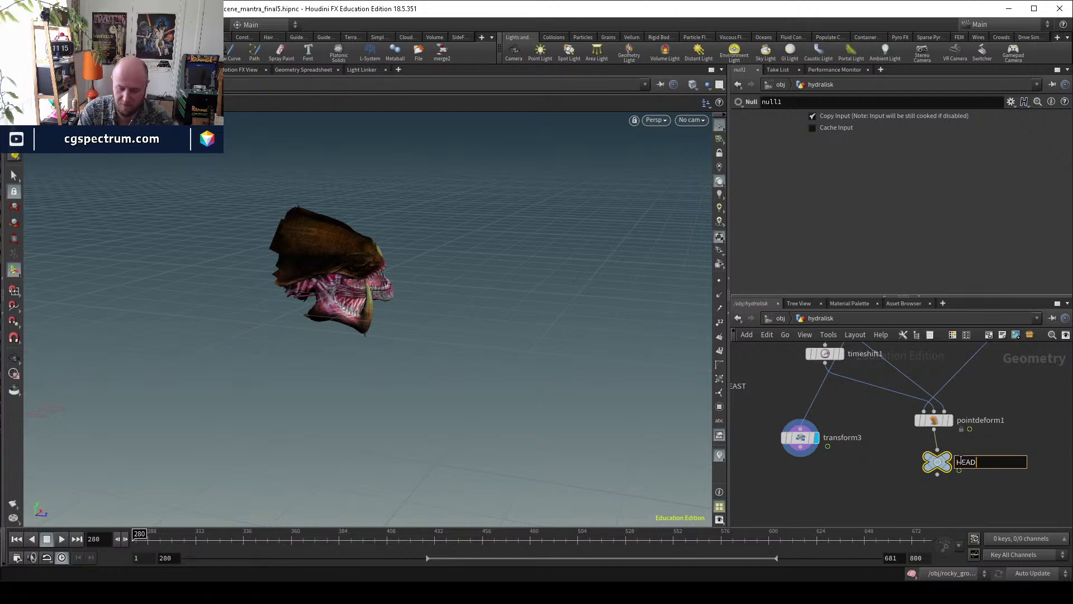
{"action": "key", "text": "Return"}
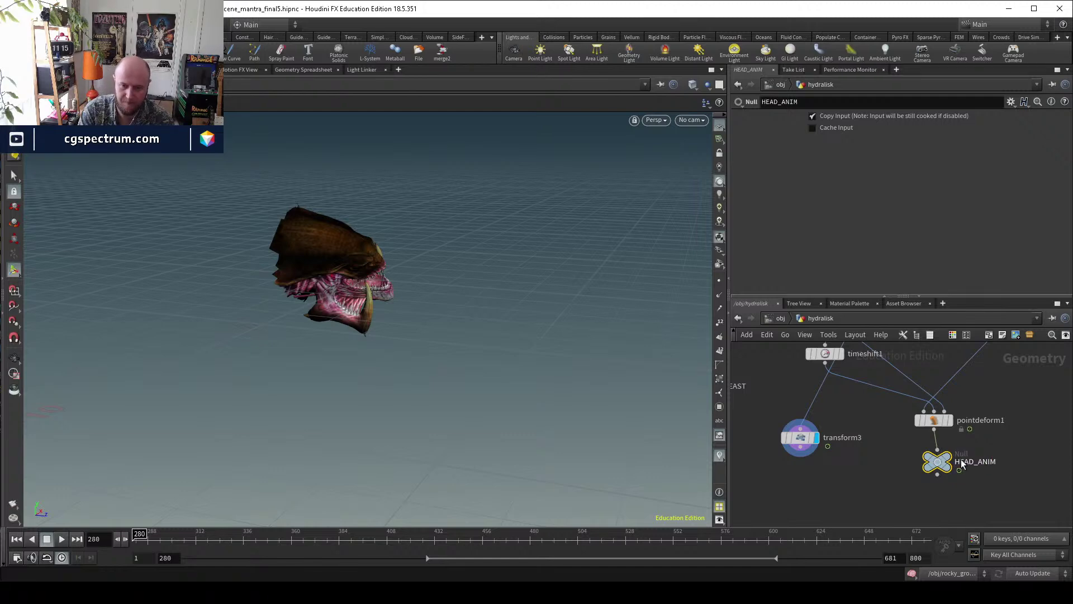
Enter a point() expression in transform3's X translate that reads attribute "P" of point 0 from ../HEAD_ANIM.
{"action": "left_click", "coordinate": [800, 437]}
{"action": "left_click", "coordinate": [836, 166]}
{"action": "type", "text": "poin("}
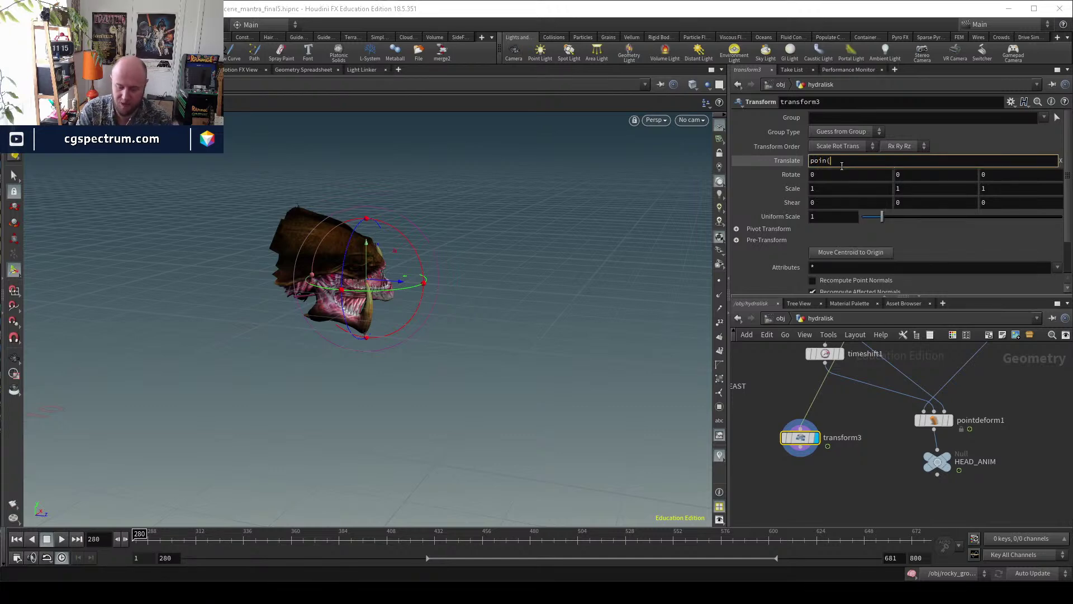
{"action": "key", "text": "BackSpace"}
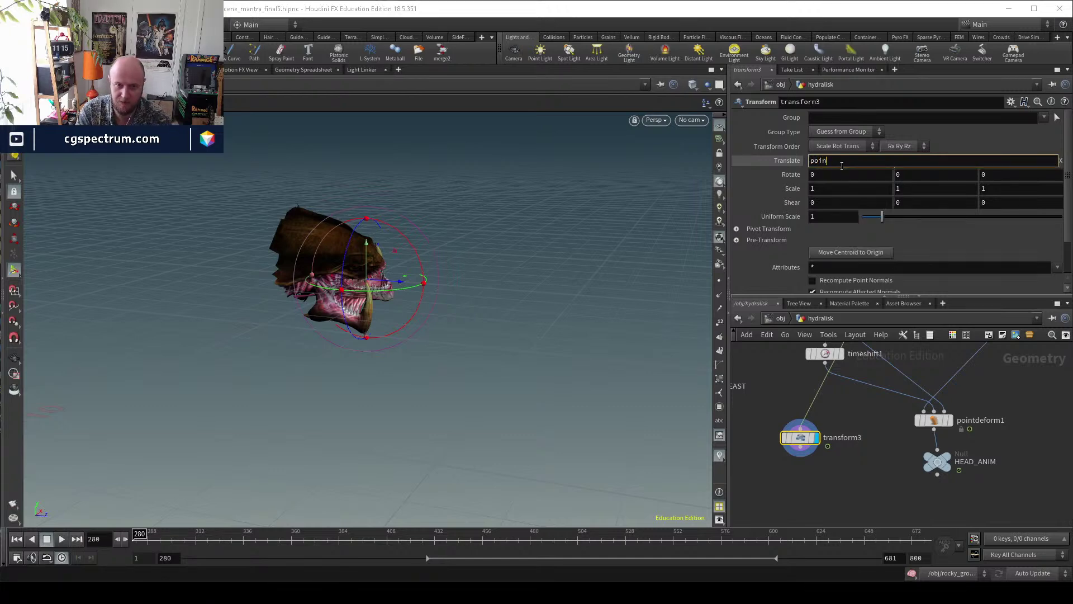
{"action": "type", "text": "t(\"../"}
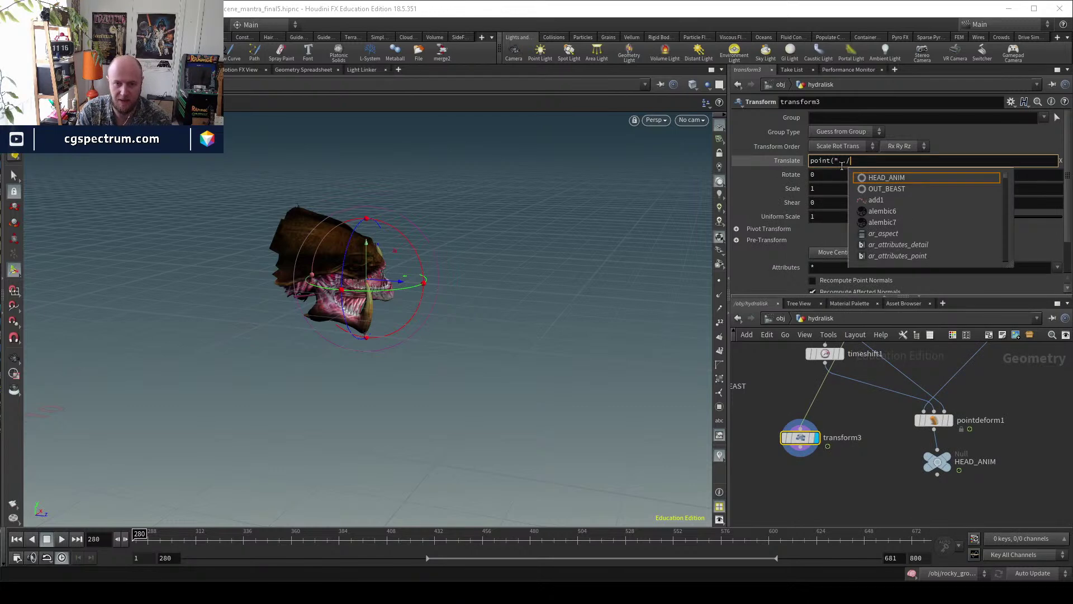
{"action": "key", "text": "Return"}
{"action": "key", "text": "BackSpace"}
{"action": "type", "text": "\","}
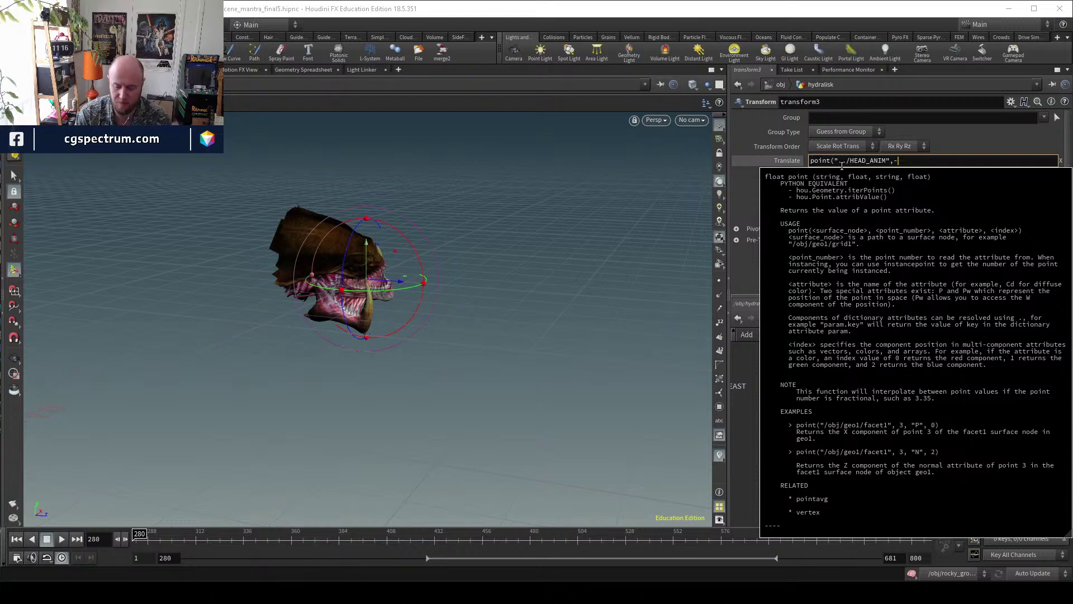
{"action": "type", "text": "0,"}
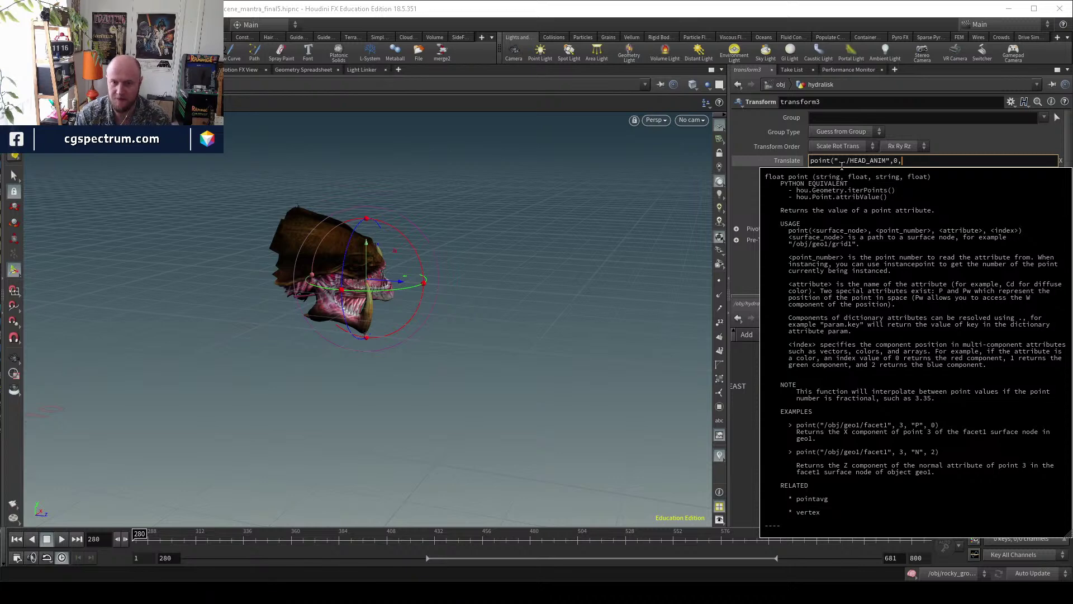
{"action": "type", "text": "\"P\","}
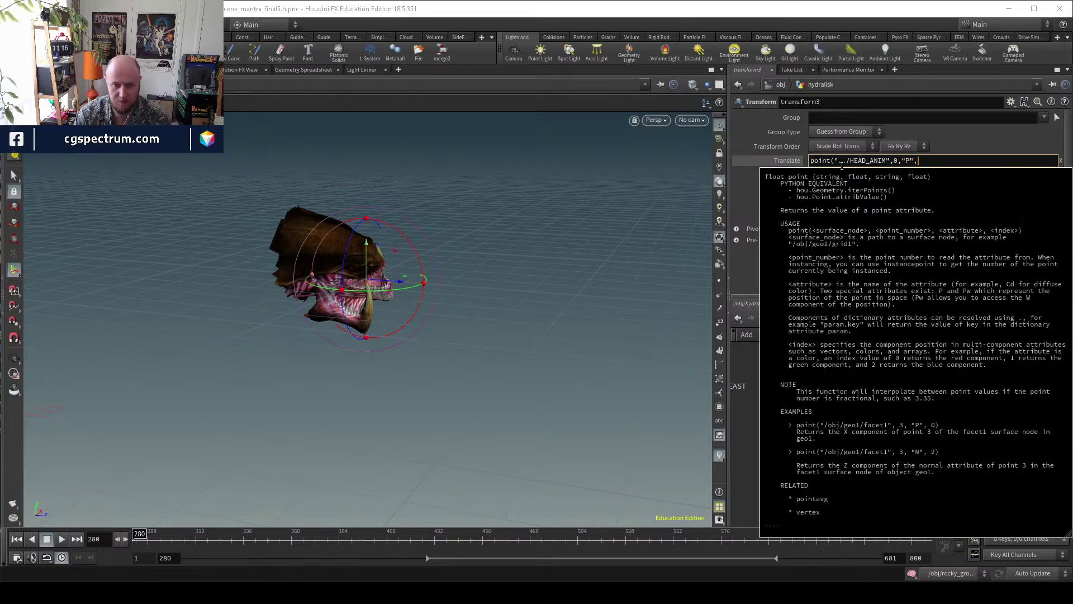
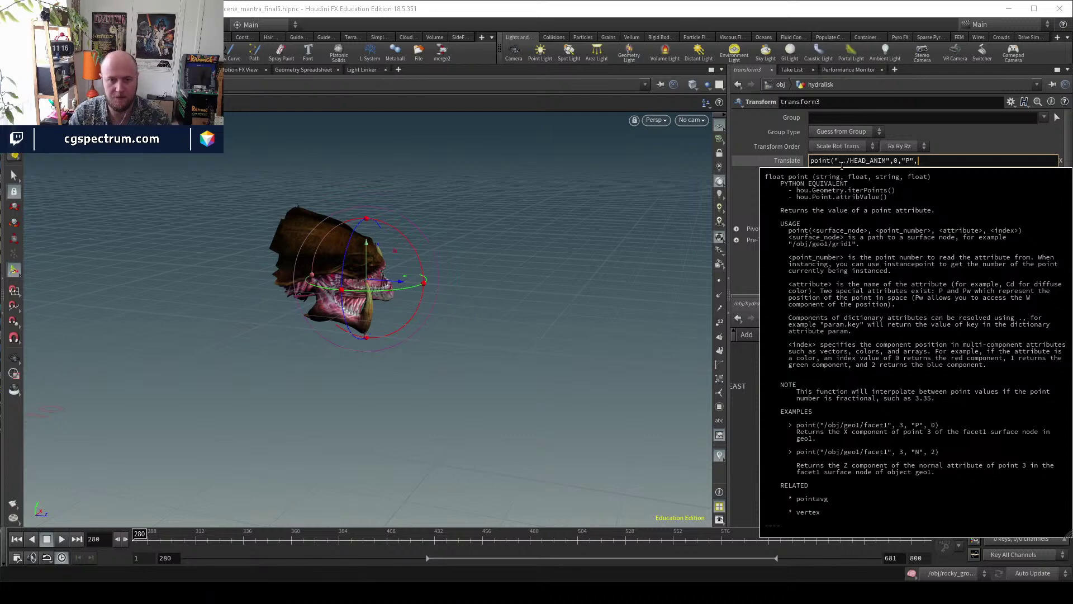
Complete transform3's X translate expression as point("../HEAD_ANIM",0,"P",0).
{"action": "key", "text": "Left"}
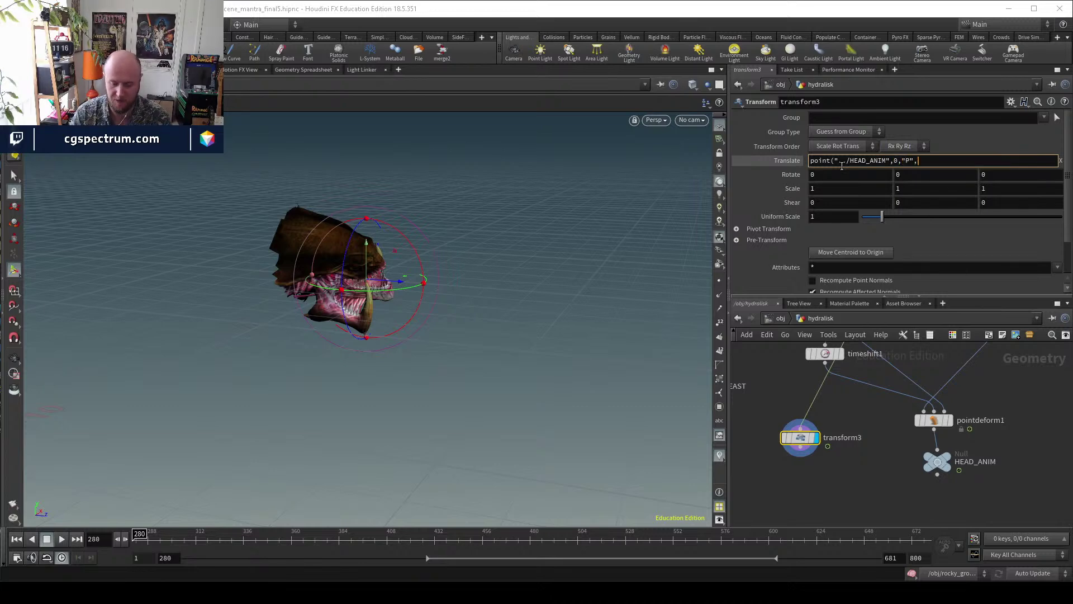
{"action": "type", "text": "0"}
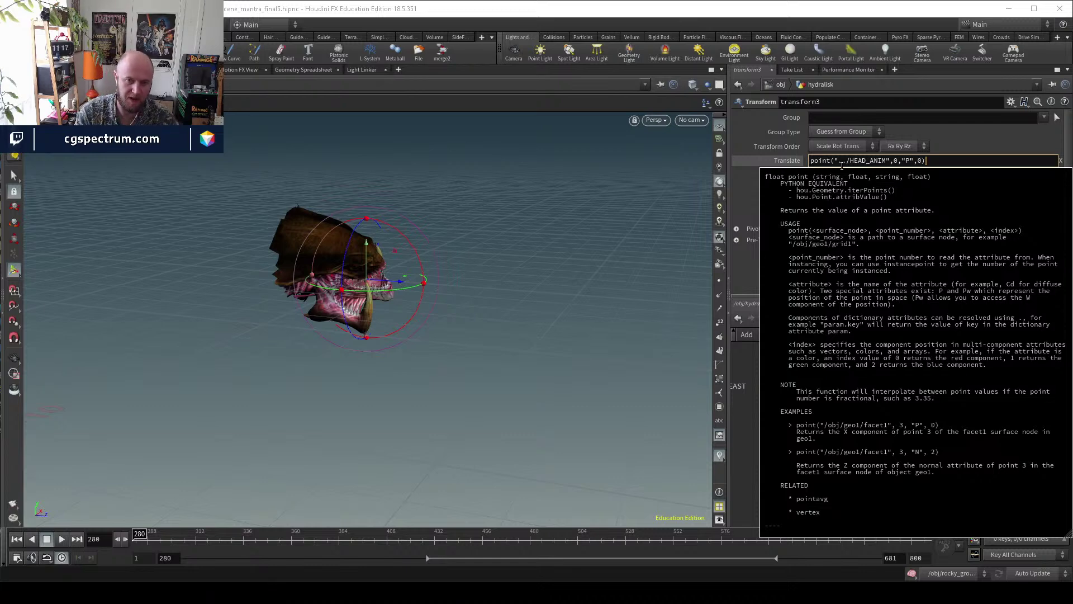
{"action": "key", "text": "Return"}
Copy the HEAD_ANIM point-position expression to transform3's Y and Z translate values, matching each component.
{"action": "left_click", "coordinate": [838, 159]}
{"action": "key", "text": "ctrl+c"}
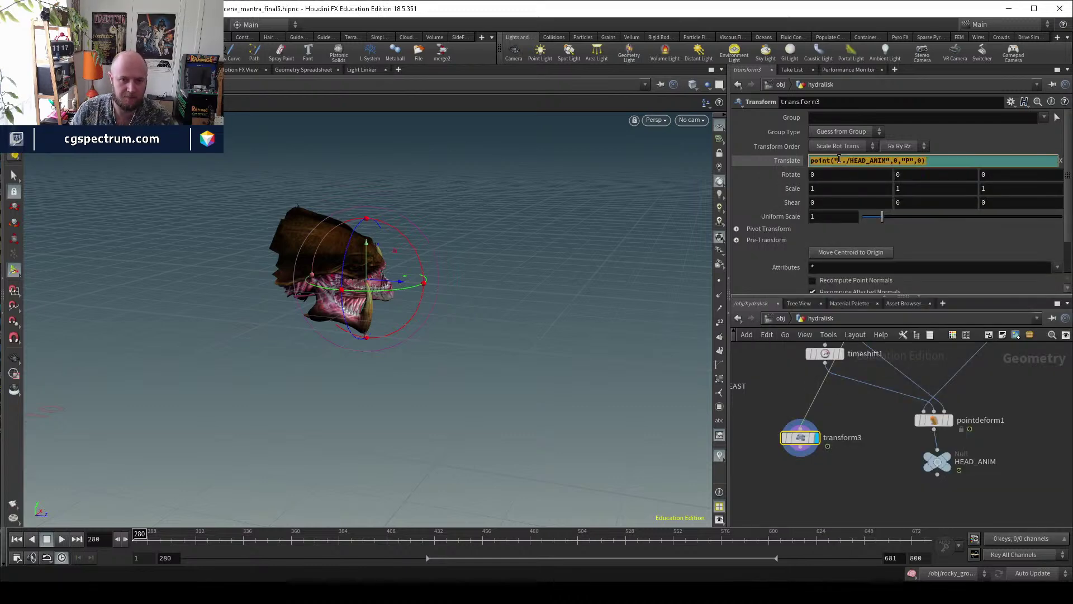
{"action": "left_click", "coordinate": [927, 161]}
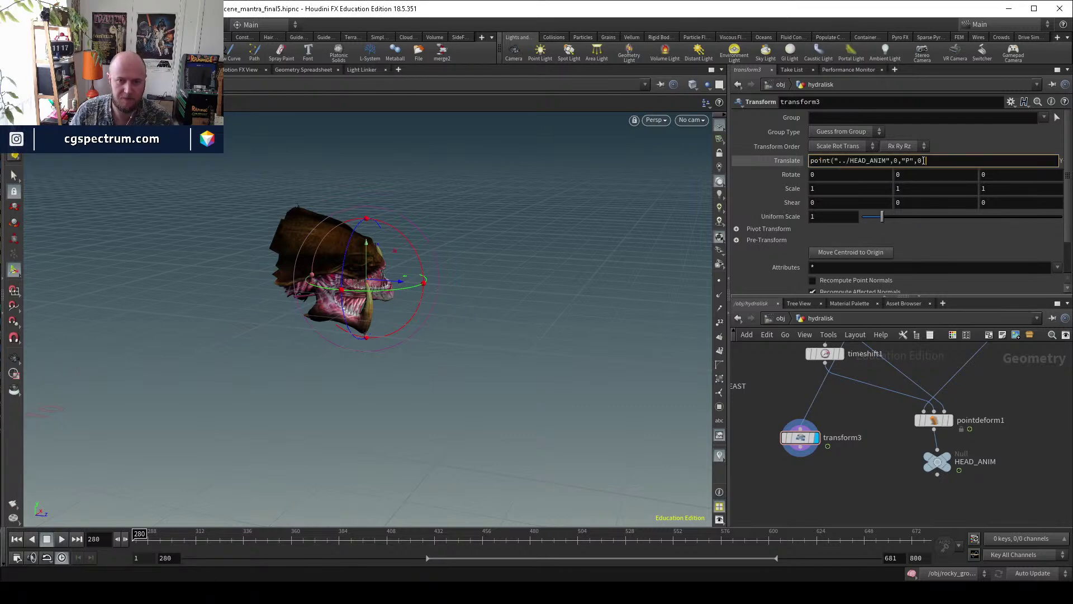
{"action": "key", "text": "Return"}
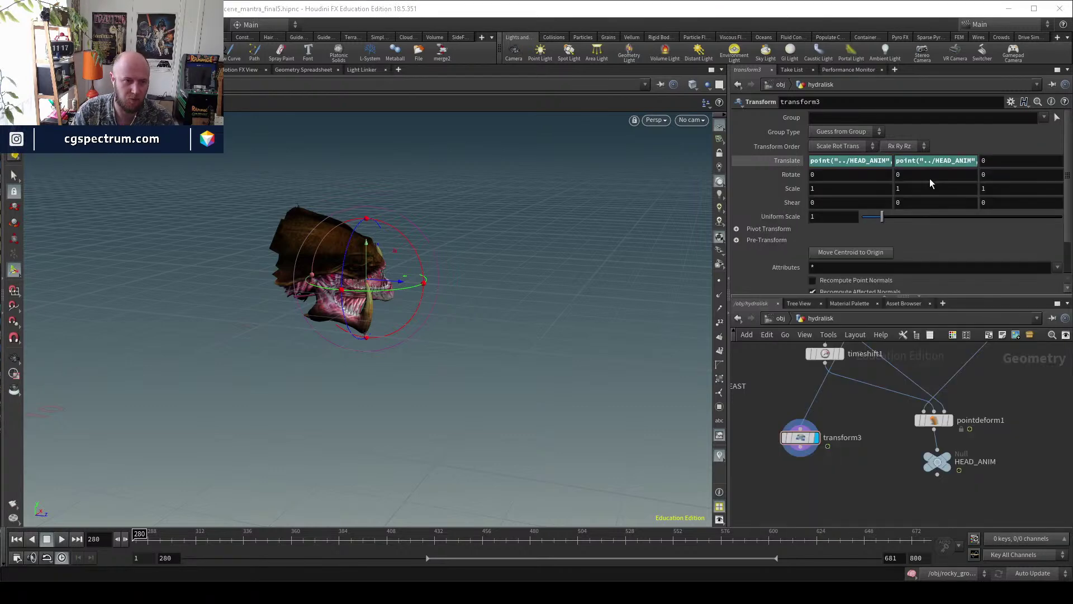
{"action": "left_click", "coordinate": [999, 159]}
{"action": "key", "text": "ctrl+v"}
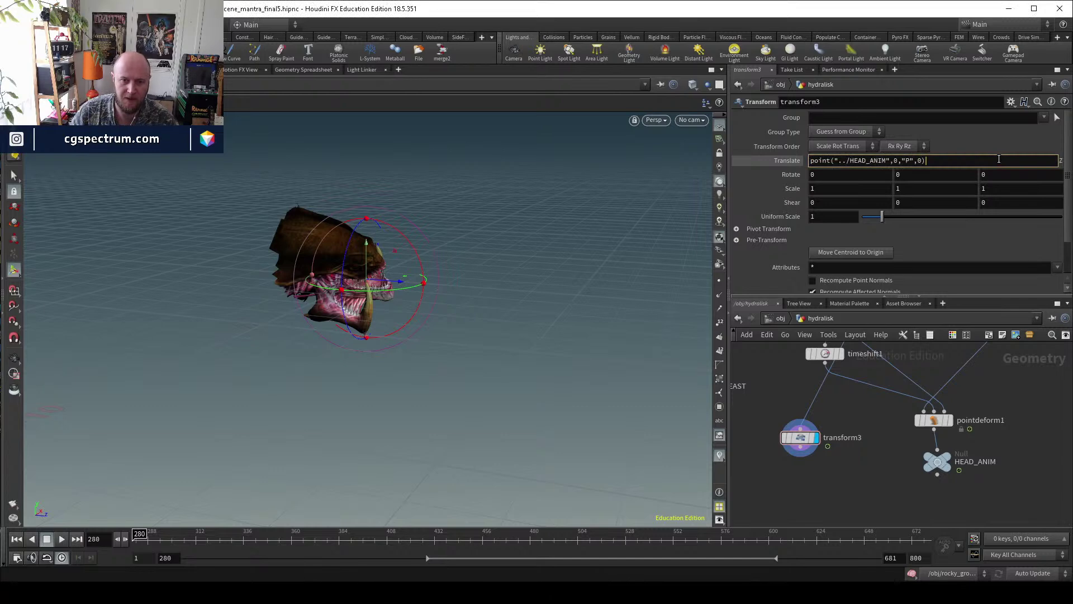
{"action": "key", "text": "Return"}
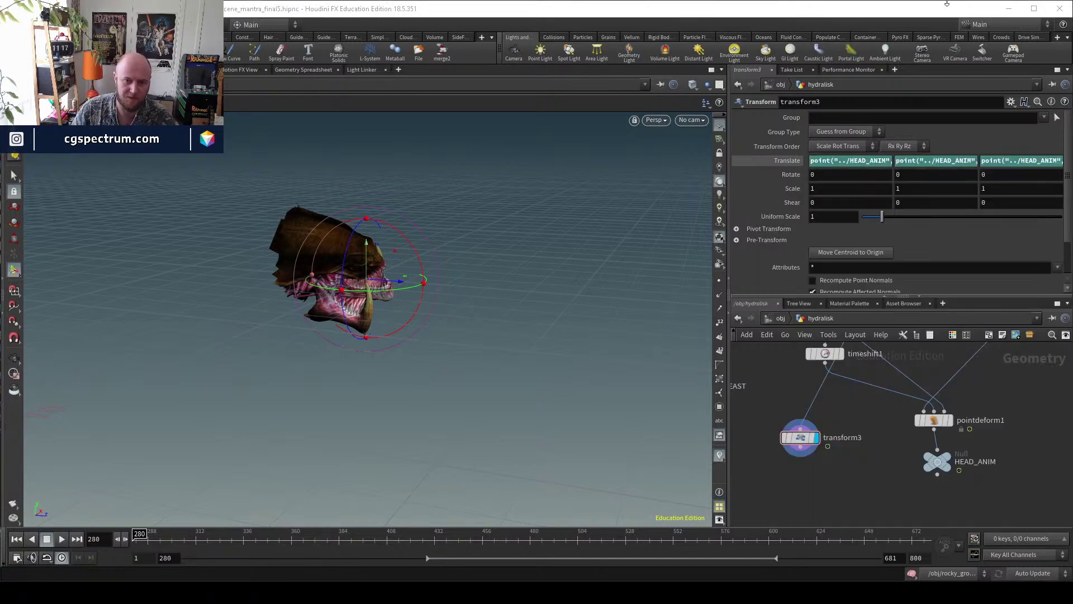
Enable Invert Transformation on transform3 to cancel out the head's animated movement.
{"action": "left_click_drag", "start_coordinate": [140, 538], "coordinate": [175, 539]}
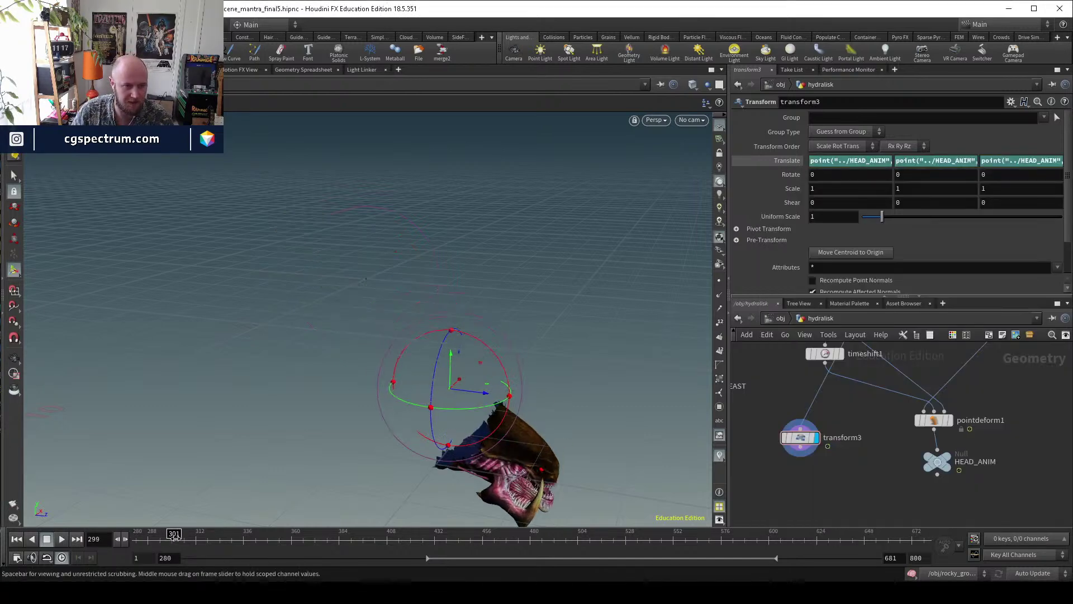
{"action": "left_click", "coordinate": [803, 438]}
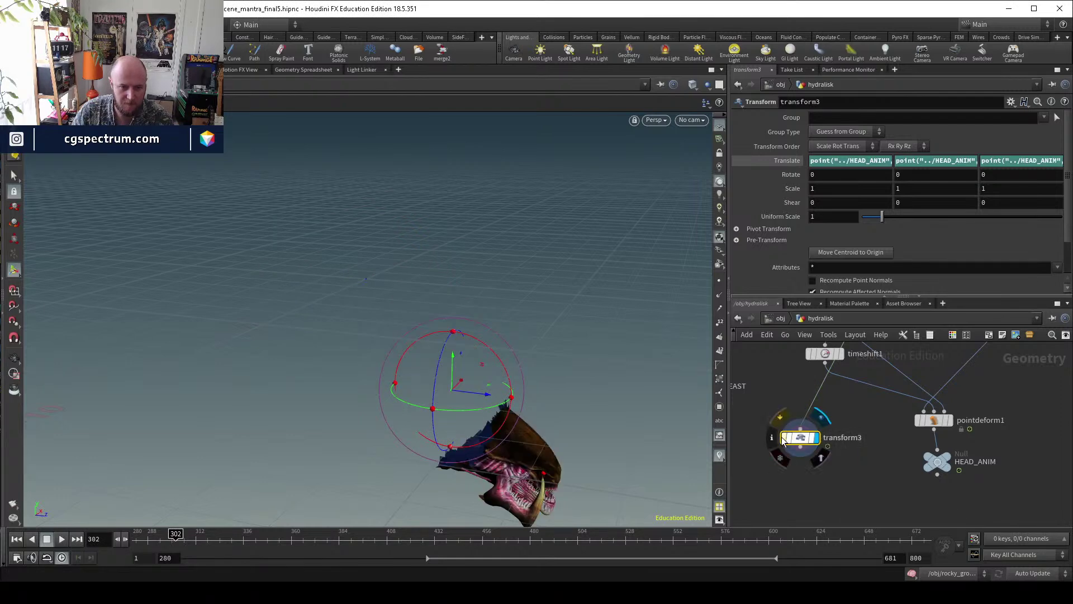
{"action": "left_click_drag", "start_coordinate": [194, 540], "coordinate": [139, 539]}
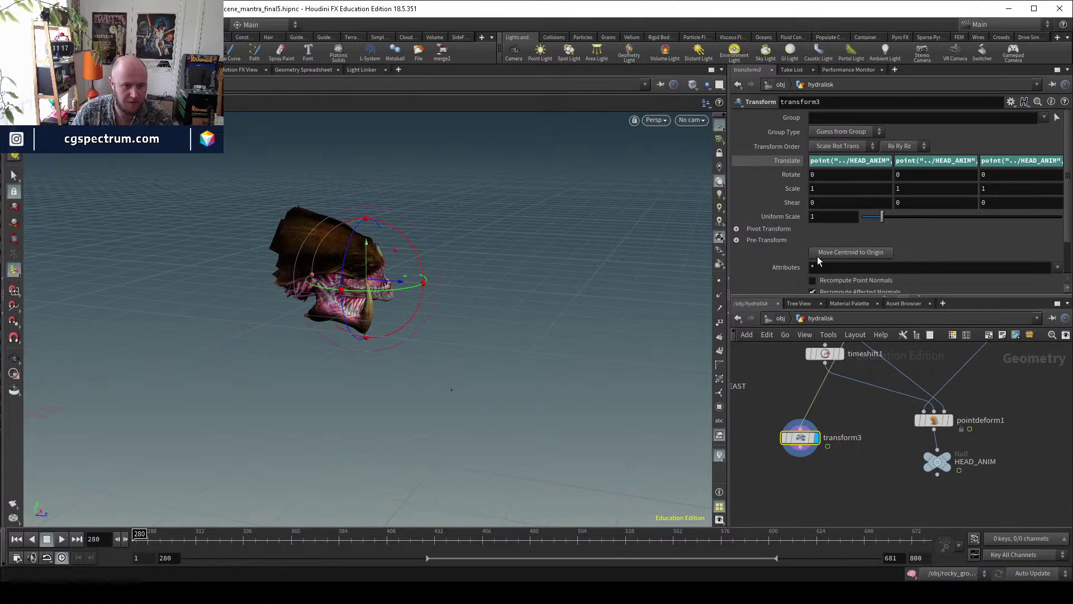
{"action": "scroll", "coordinate": [846, 236], "scroll_direction": "down", "scroll_amount": 2}
{"action": "left_click", "coordinate": [827, 274]}
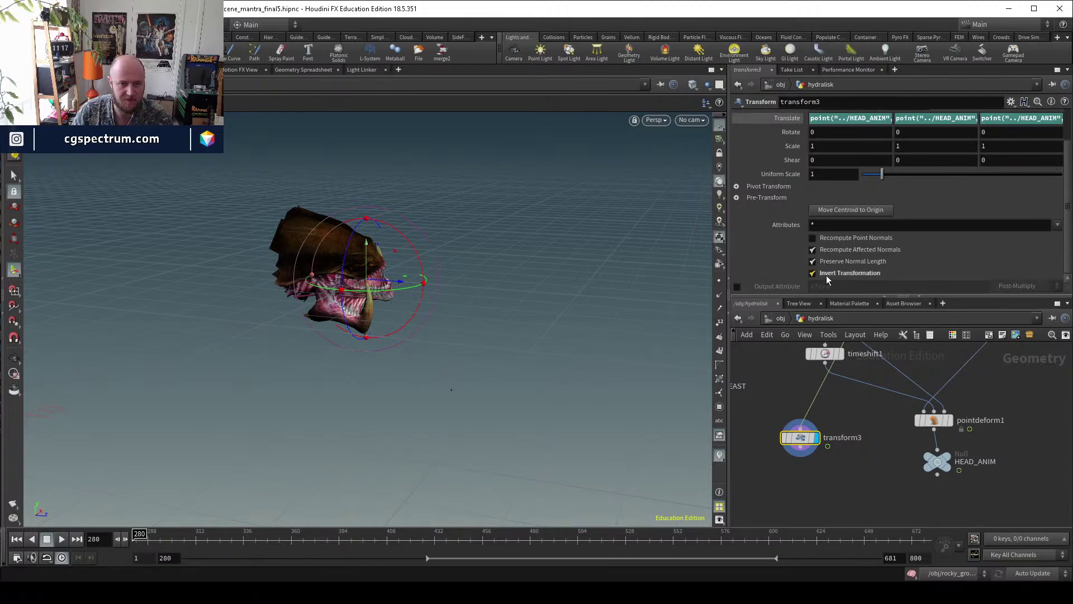
Scrub back and forth through the animation and orbit around the head to check that its position is stabilized.
{"action": "left_click_drag", "start_coordinate": [205, 539], "coordinate": [131, 524]}
{"action": "right_click_drag", "start_coordinate": [526, 369], "coordinate": [436, 296], "text": "alt"}
{"action": "left_click_drag", "start_coordinate": [508, 312], "coordinate": [454, 350]}
{"action": "left_click_drag", "start_coordinate": [191, 534], "coordinate": [224, 516]}
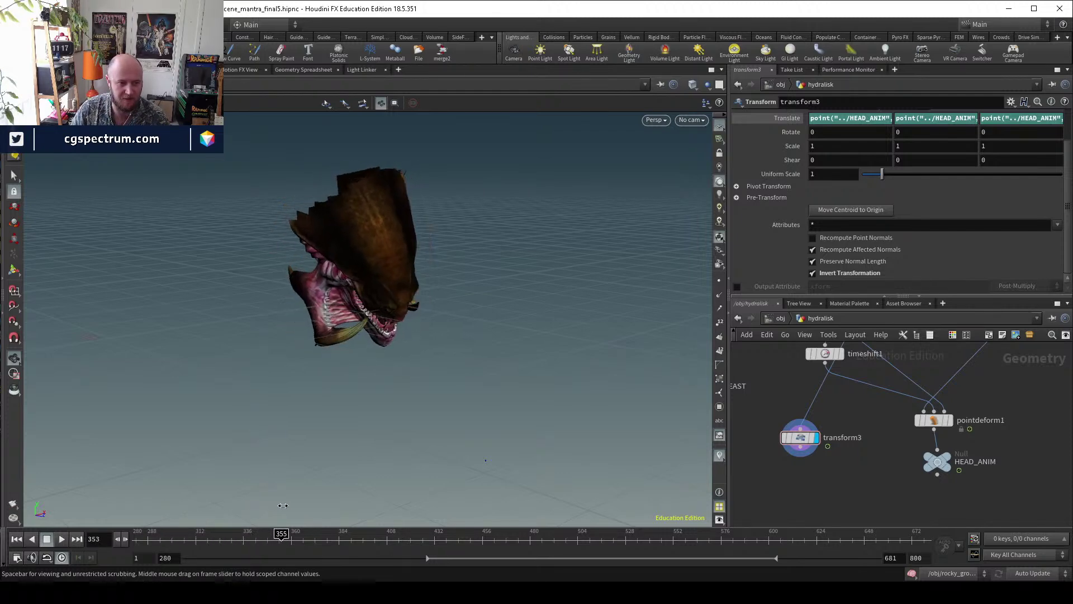
{"action": "left_click_drag", "start_coordinate": [315, 506], "coordinate": [327, 502]}
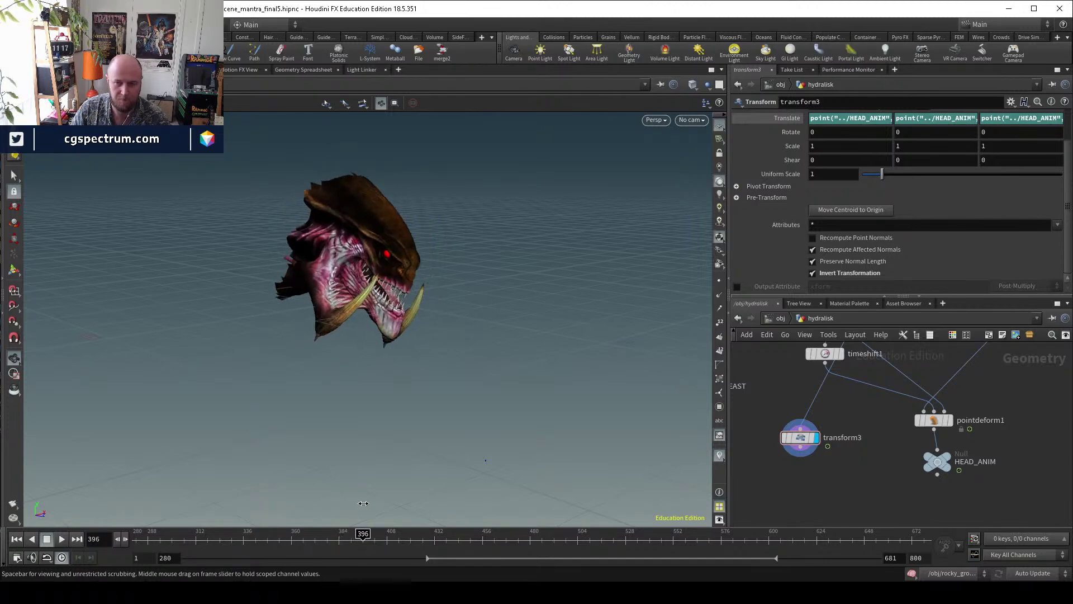
{"action": "left_click_drag", "start_coordinate": [374, 507], "coordinate": [271, 507]}
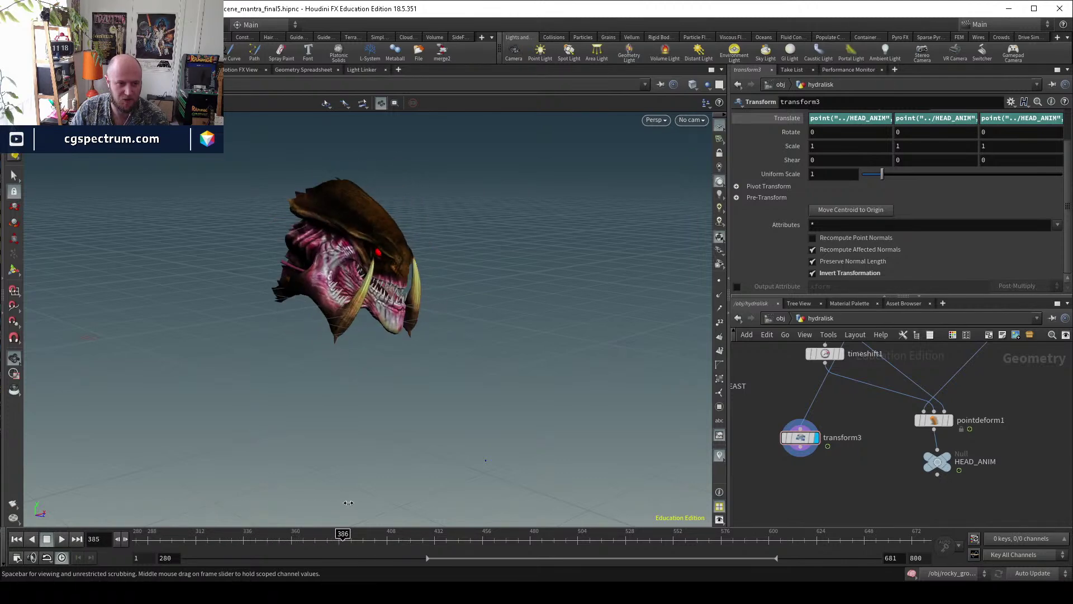
{"action": "left_click_drag", "start_coordinate": [357, 502], "coordinate": [450, 520]}
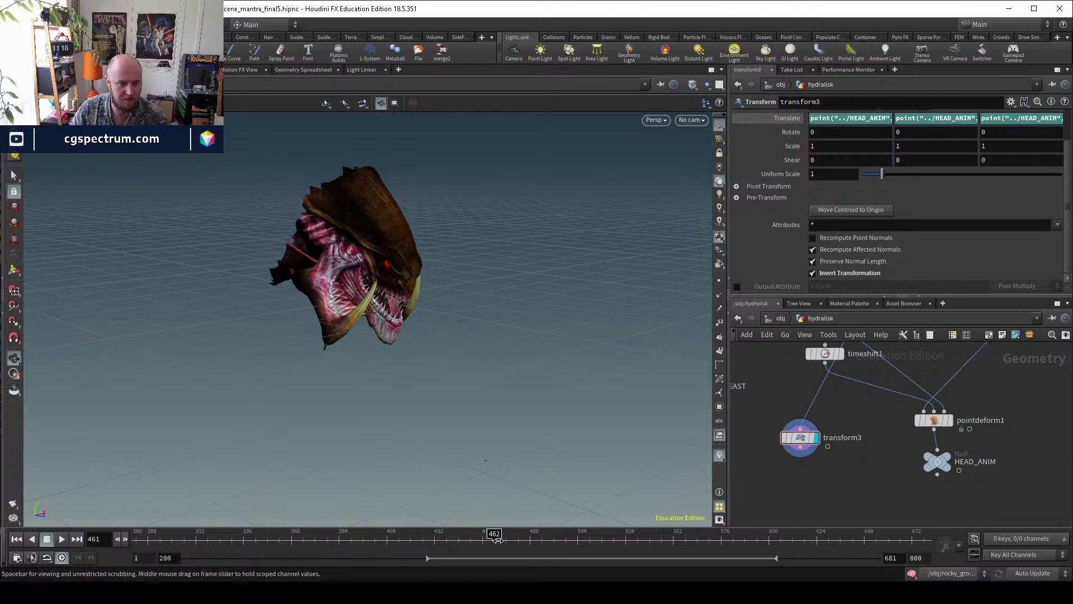
{"action": "left_click_drag", "start_coordinate": [507, 541], "coordinate": [238, 511]}
Isolate the creature's tongue with a Blast node after transform3, using Delete Non Selected.
{"action": "middle_click_drag", "start_coordinate": [820, 464], "coordinate": [846, 451]}
{"action": "key", "text": "Tab"}
{"action": "key", "text": "Escape"}
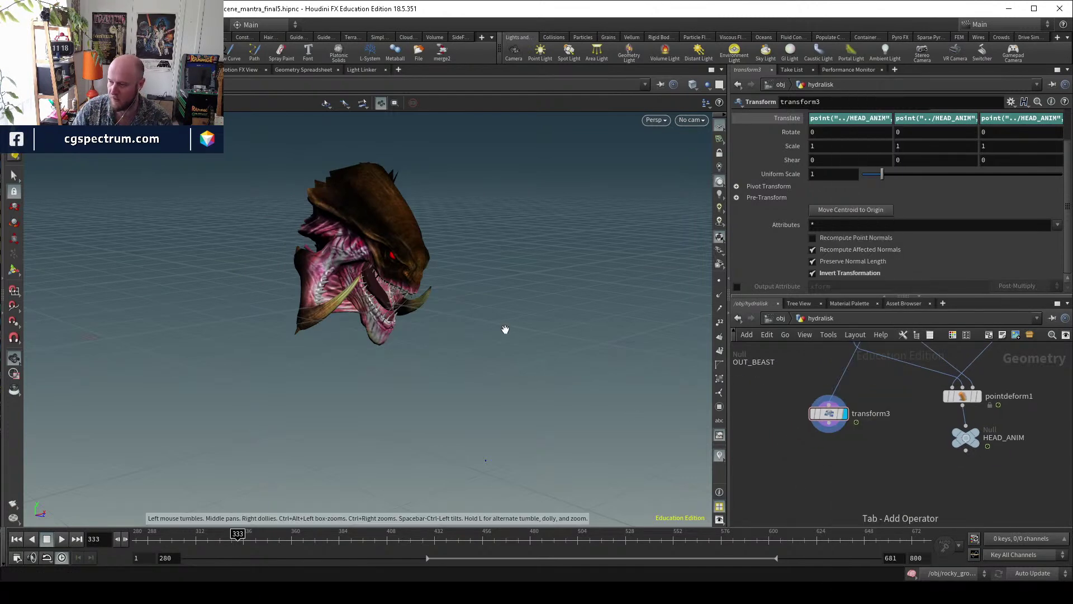
{"action": "scroll", "coordinate": [409, 308], "scroll_direction": "up", "scroll_amount": 5}
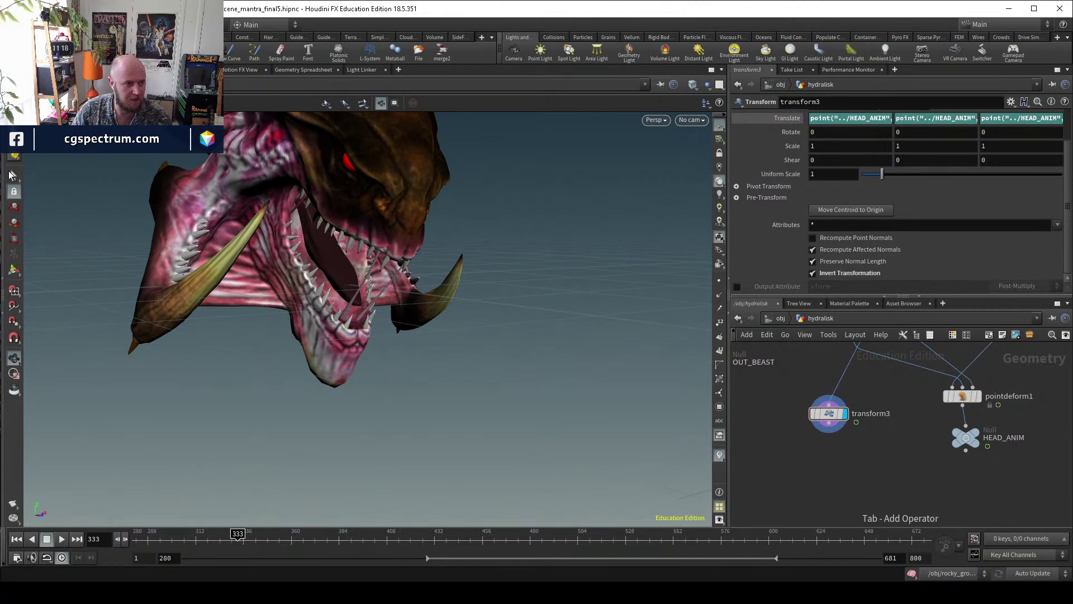
{"action": "key", "text": "s"}
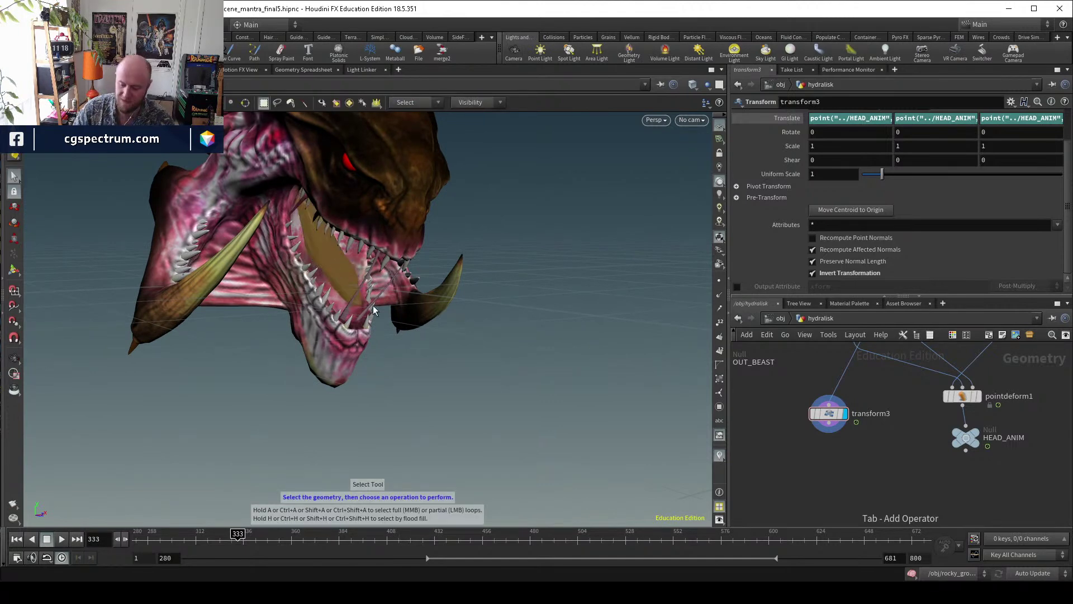
{"action": "left_click", "coordinate": [374, 306]}
{"action": "key", "text": "Delete"}
{"action": "left_click", "coordinate": [850, 156]}
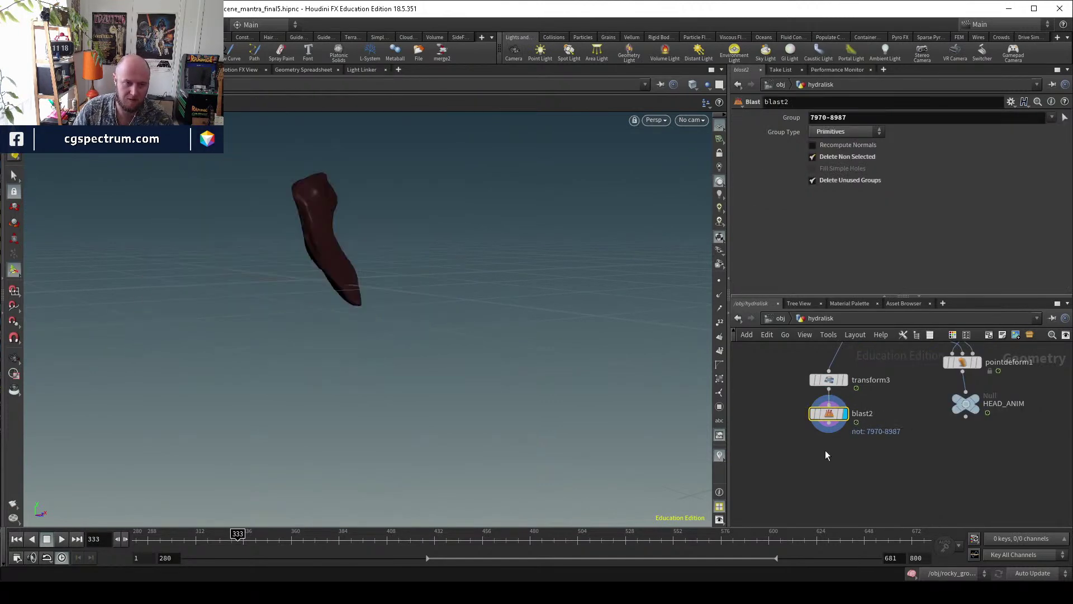
Show the tongue in wireframe, then add a Scatter node after blast2 and display its points.
{"action": "key", "text": "Tab"}
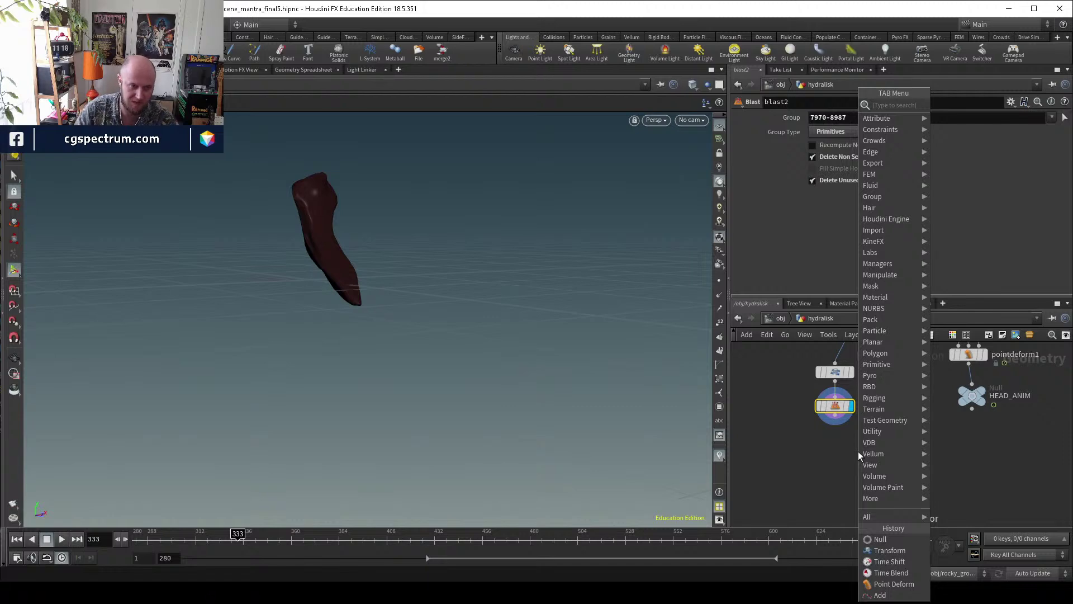
{"action": "key", "text": "Escape"}
{"action": "left_click_drag", "start_coordinate": [347, 259], "coordinate": [559, 329]}
{"action": "key", "text": "w"}
{"action": "key", "text": "Tab"}
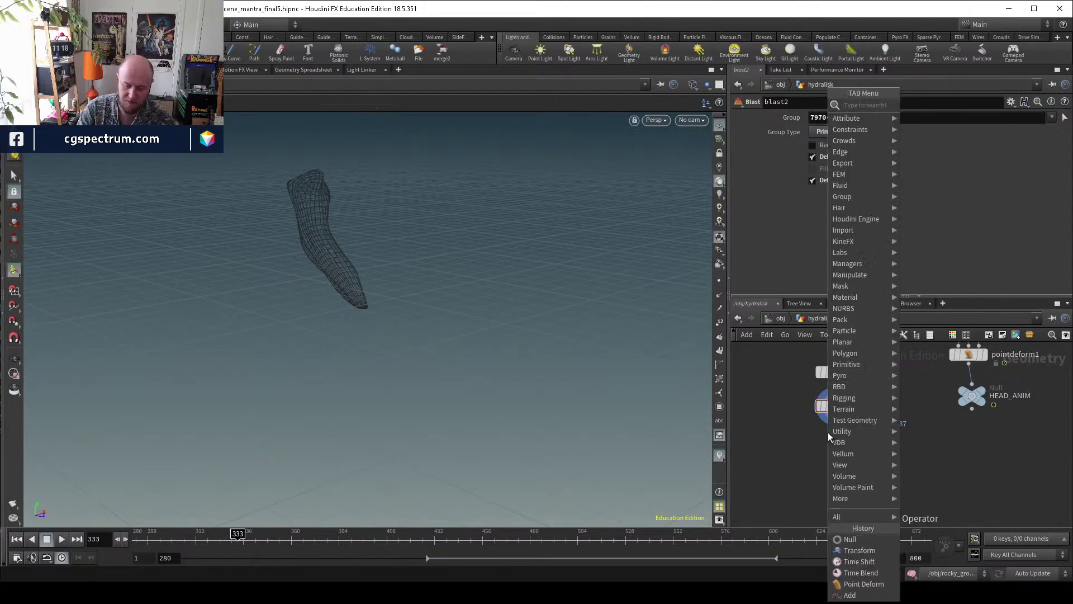
{"action": "type", "text": "scatter"}
{"action": "key", "text": "Return"}
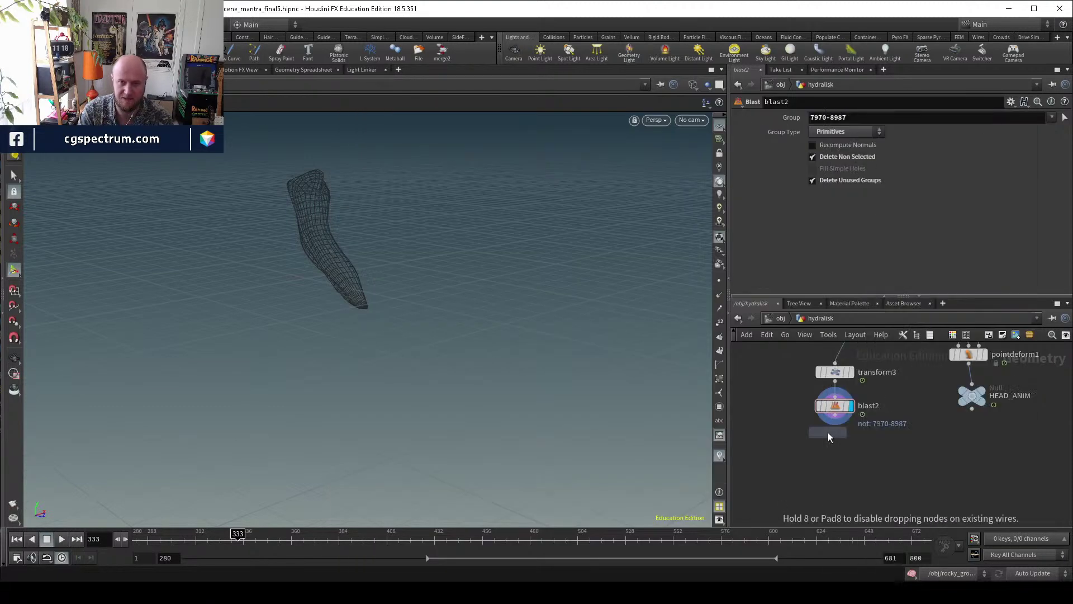
{"action": "left_click_drag", "start_coordinate": [828, 432], "coordinate": [830, 453]}
{"action": "left_click", "coordinate": [835, 415]}
{"action": "left_click", "coordinate": [829, 443]}
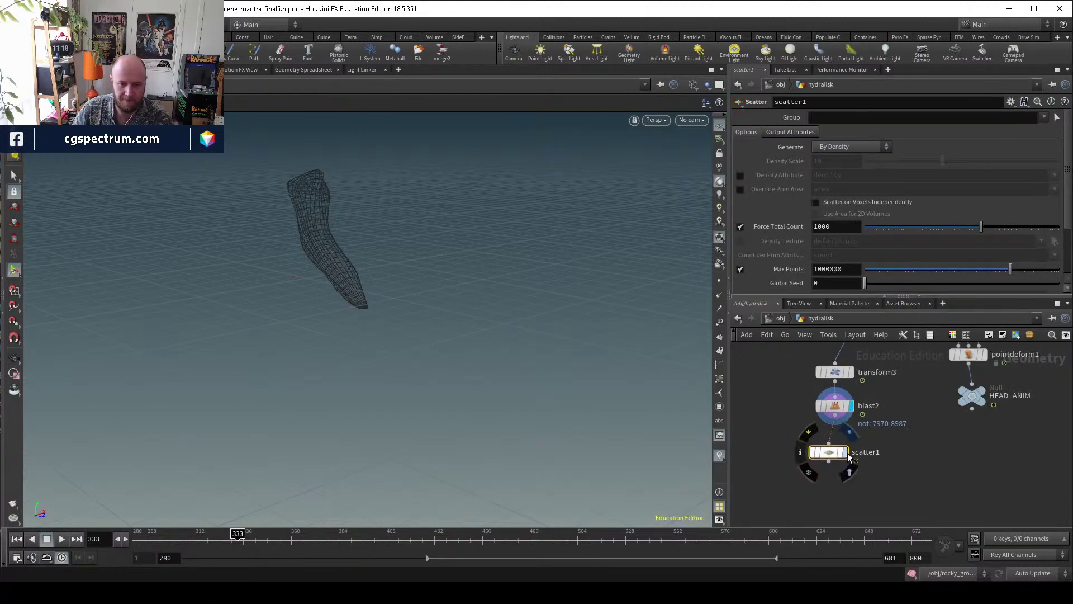
{"action": "left_click", "coordinate": [846, 453]}
{"action": "middle_click_drag", "start_coordinate": [854, 487], "coordinate": [853, 451]}
{"action": "key", "text": "Tab"}
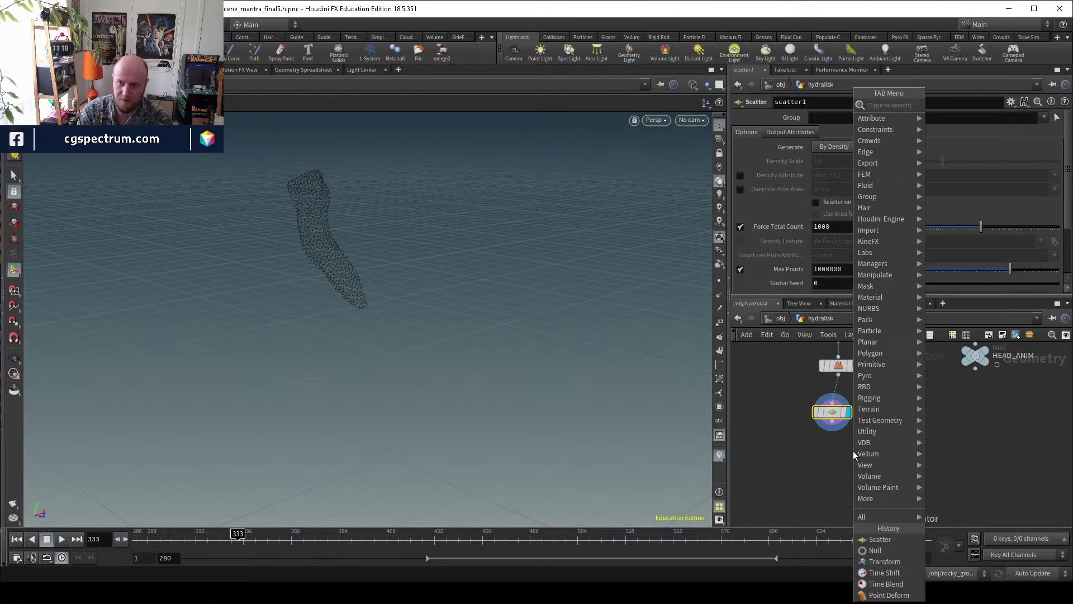
{"action": "key", "text": "Escape"}
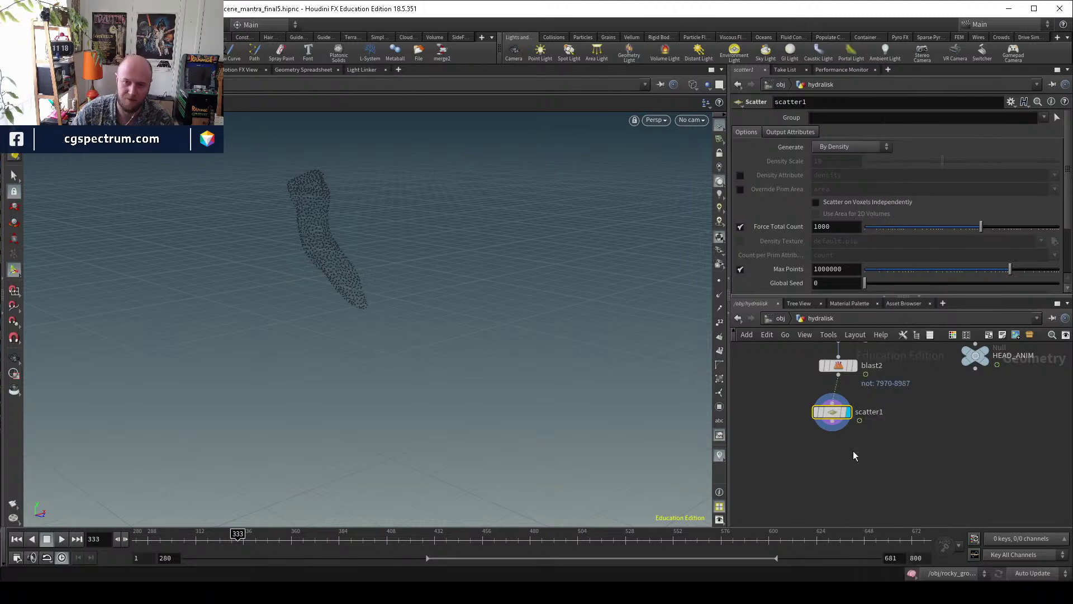
Display transform3 with shading and scrub to frame 437 to check the stabilized head.
{"action": "scroll", "coordinate": [844, 459], "scroll_direction": "down", "scroll_amount": 2}
{"action": "middle_click_drag", "start_coordinate": [805, 401], "coordinate": [797, 448]}
{"action": "scroll", "coordinate": [797, 447], "scroll_direction": "up", "scroll_amount": 3}
{"action": "left_click", "coordinate": [812, 452]}
{"action": "left_click", "coordinate": [794, 467]}
{"action": "mouse_move", "coordinate": [386, 366]}
{"action": "left_mouse_down", "text": "alt"}
{"action": "mouse_move", "coordinate": [402, 353]}
{"action": "mouse_move", "coordinate": [415, 367]}
{"action": "mouse_move", "coordinate": [414, 336]}
{"action": "left_mouse_up", "text": "alt"}
{"action": "key", "text": "w"}
{"action": "scroll", "coordinate": [414, 367], "scroll_direction": "down", "scroll_amount": 2}
{"action": "mouse_move", "coordinate": [853, 436]}
{"action": "middle_mouse_down"}
{"action": "mouse_move", "coordinate": [851, 474]}
{"action": "mouse_move", "coordinate": [851, 448]}
{"action": "middle_mouse_up"}
{"action": "left_click_drag", "start_coordinate": [268, 543], "coordinate": [442, 550]}
Bypass the blast1 node to show the whole creature through transform3, and scrub to frame 508.
{"action": "middle_click_drag", "start_coordinate": [772, 363], "coordinate": [874, 464]}
{"action": "scroll", "coordinate": [846, 471], "scroll_direction": "down", "scroll_amount": 3}
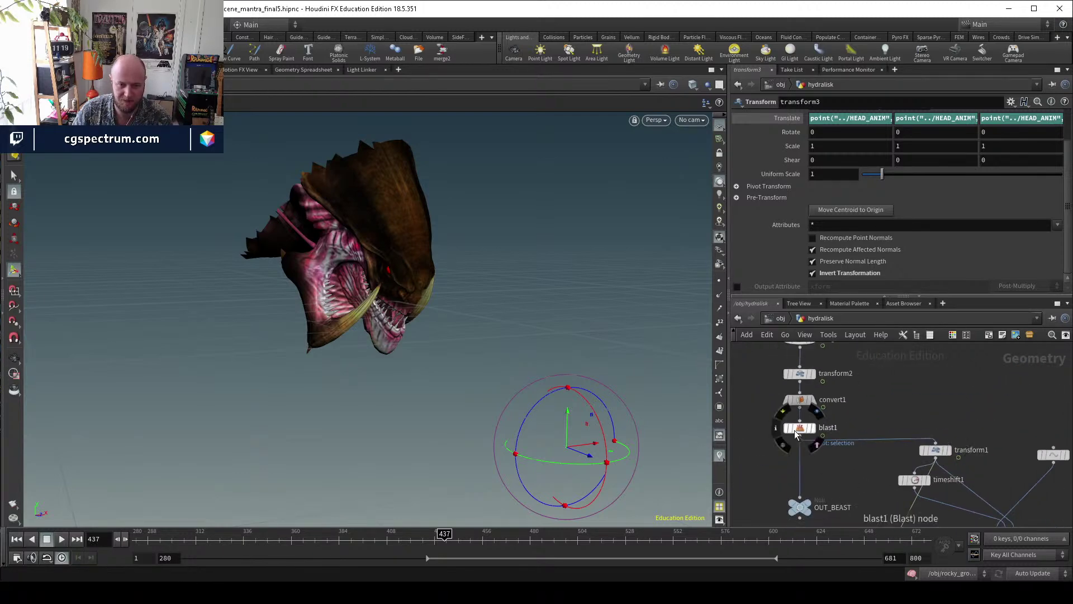
{"action": "left_click", "coordinate": [787, 429]}
{"action": "middle_click_drag", "start_coordinate": [862, 510], "coordinate": [808, 417]}
{"action": "left_click_drag", "start_coordinate": [287, 542], "coordinate": [586, 559]}
{"action": "key", "text": "Return"}
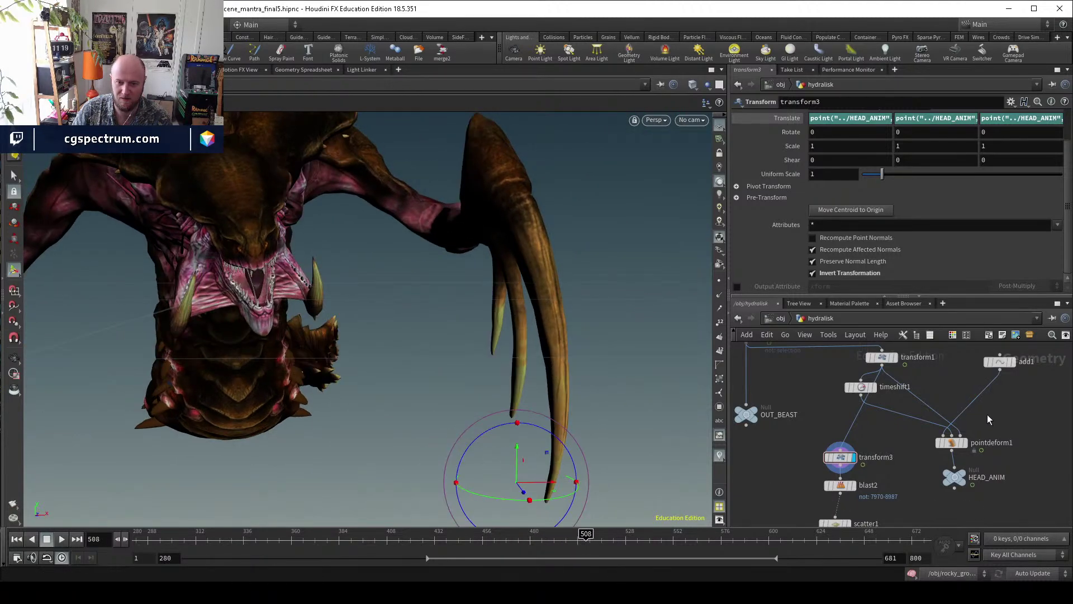
Overlay transform1's output as a wireframe on transform3's creature and compare their positions from several angles.
{"action": "middle_click_drag", "start_coordinate": [977, 417], "coordinate": [978, 435]}
{"action": "left_click_drag", "start_coordinate": [347, 339], "coordinate": [394, 338], "text": "alt"}
{"action": "left_click", "coordinate": [888, 377]}
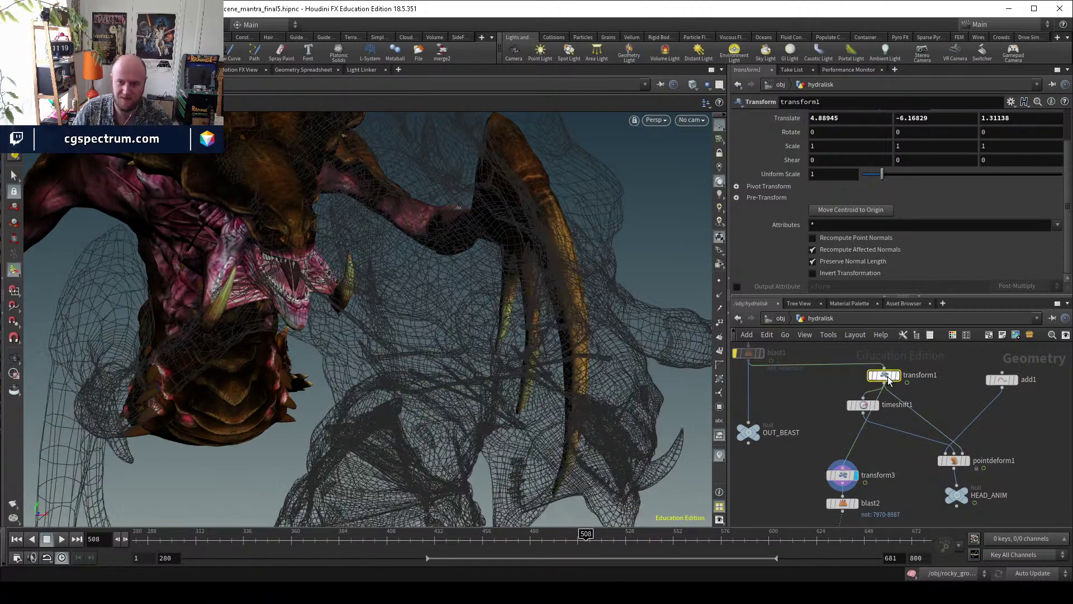
{"action": "left_click_drag", "start_coordinate": [357, 232], "coordinate": [421, 340], "text": "alt"}
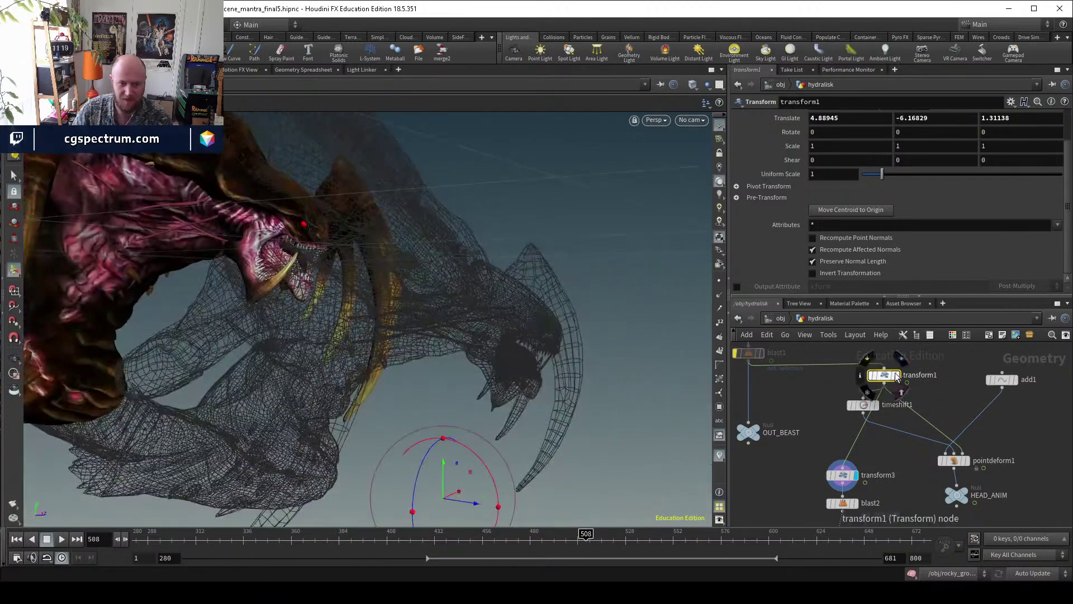
Display transform1's creature at frame 280 and orbit around it to inspect the original motion's start.
{"action": "left_click", "coordinate": [894, 376]}
{"action": "left_click", "coordinate": [135, 538]}
{"action": "left_click_drag", "start_coordinate": [135, 538], "coordinate": [127, 539]}
{"action": "left_click_drag", "start_coordinate": [288, 289], "coordinate": [353, 198], "text": "alt"}
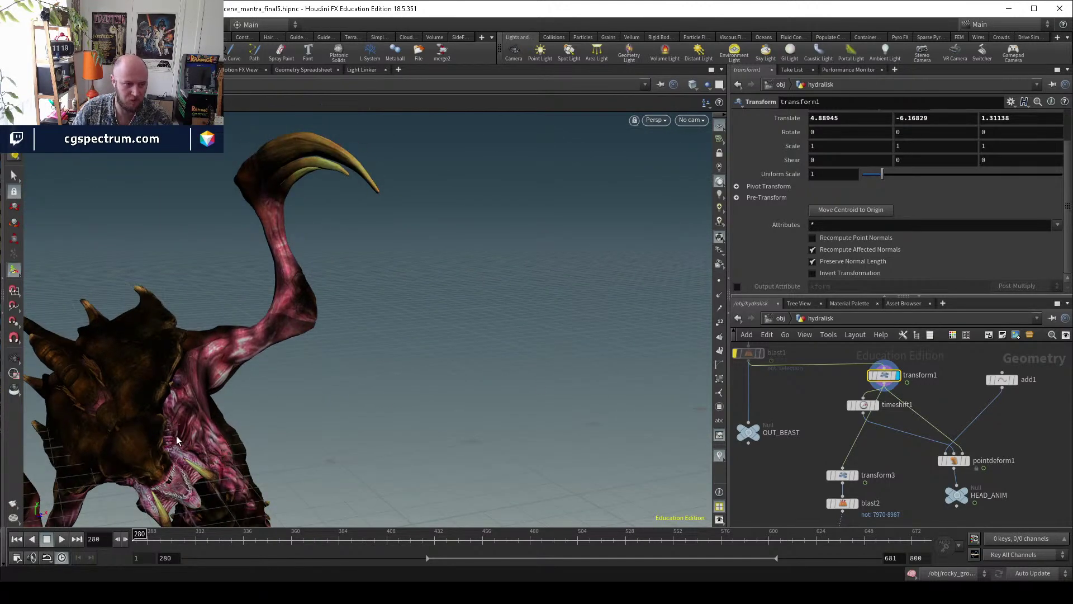
Display blast2's output to examine which primitives it keeps from the whole creature.
{"action": "middle_click_drag", "start_coordinate": [929, 407], "coordinate": [915, 369]}
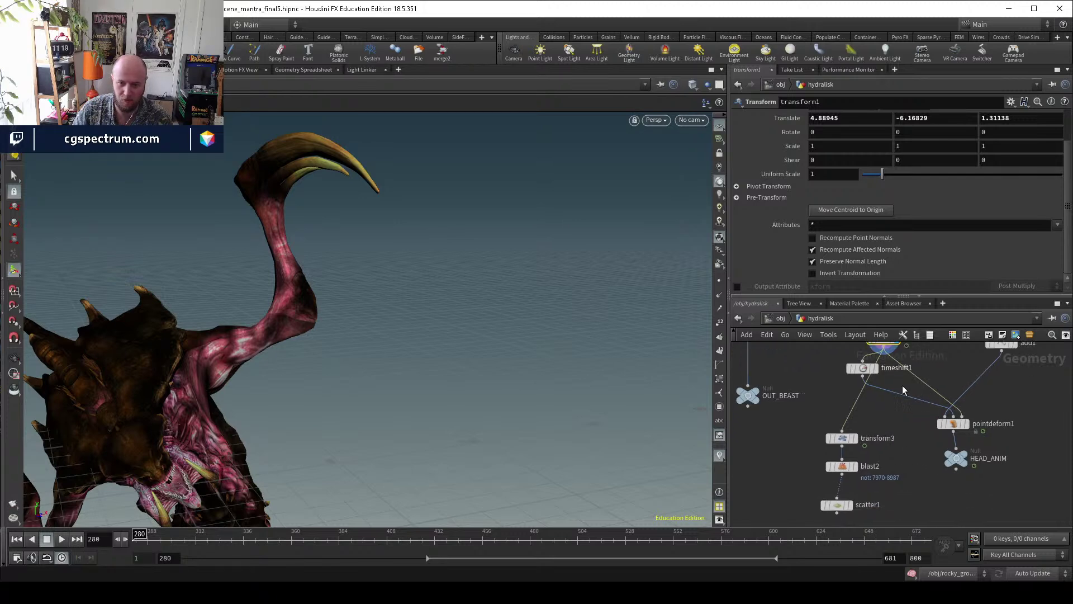
{"action": "middle_click_drag", "start_coordinate": [928, 456], "coordinate": [899, 452]}
{"action": "left_click", "coordinate": [851, 451]}
{"action": "left_click", "coordinate": [840, 453]}
{"action": "left_click", "coordinate": [854, 448]}
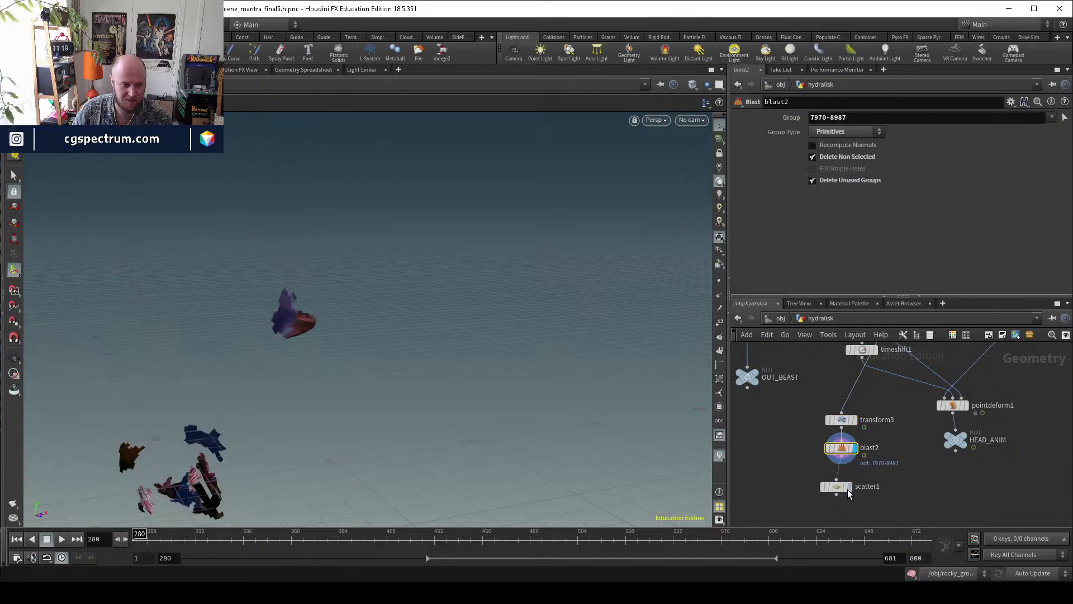
Re-enable the bypassed blast1 node so that only the head feeds the tongue branch.
{"action": "middle_click_drag", "start_coordinate": [892, 389], "coordinate": [912, 438]}
{"action": "left_click", "coordinate": [845, 477]}
{"action": "middle_click_drag", "start_coordinate": [869, 517], "coordinate": [906, 483]}
{"action": "left_click", "coordinate": [877, 466]}
{"action": "middle_click_drag", "start_coordinate": [923, 436], "coordinate": [949, 531]}
{"action": "left_click", "coordinate": [790, 394]}
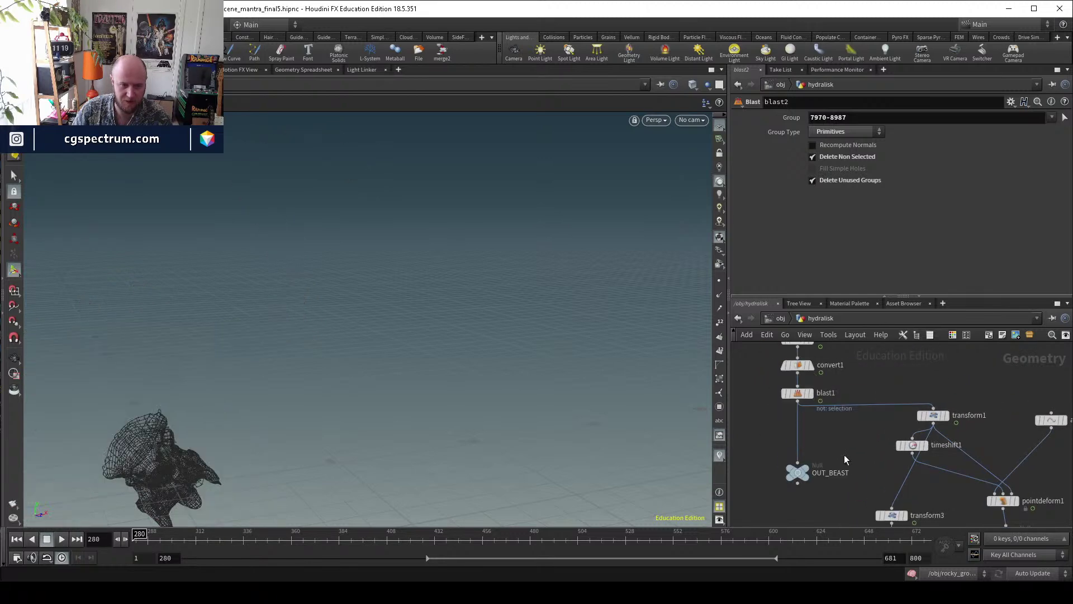
{"action": "middle_click_drag", "start_coordinate": [837, 444], "coordinate": [801, 366]}
Frame scatter1's tongue points in the viewport and scrub to frame 313 to check how they move.
{"action": "left_click", "coordinate": [844, 466]}
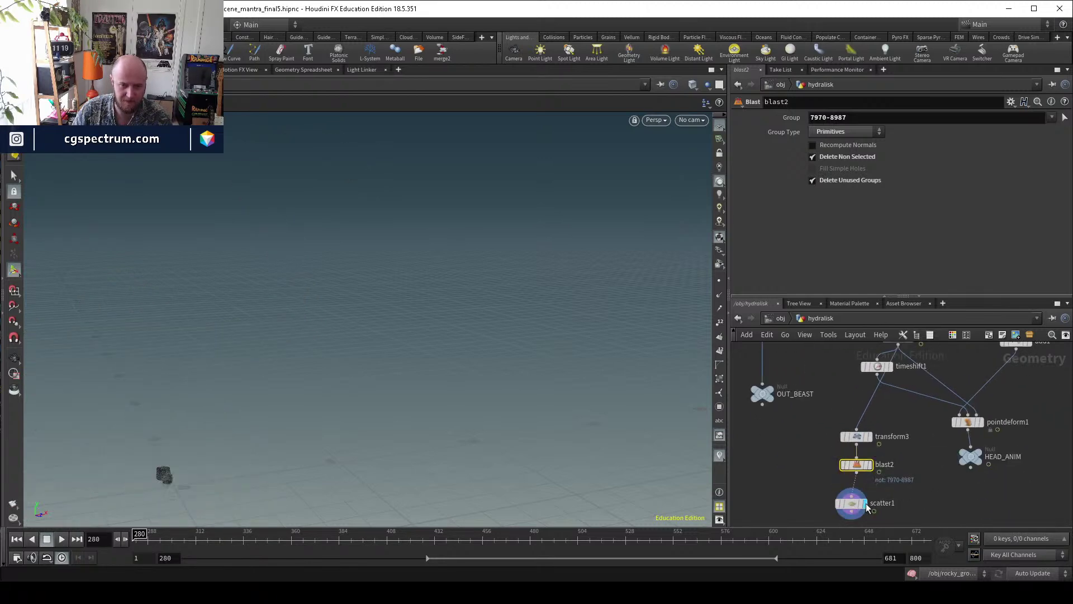
{"action": "left_click", "coordinate": [851, 503]}
{"action": "key", "text": "space+g"}
{"action": "left_click_drag", "start_coordinate": [378, 404], "coordinate": [343, 467]}
{"action": "left_click_drag", "start_coordinate": [184, 540], "coordinate": [201, 540]}
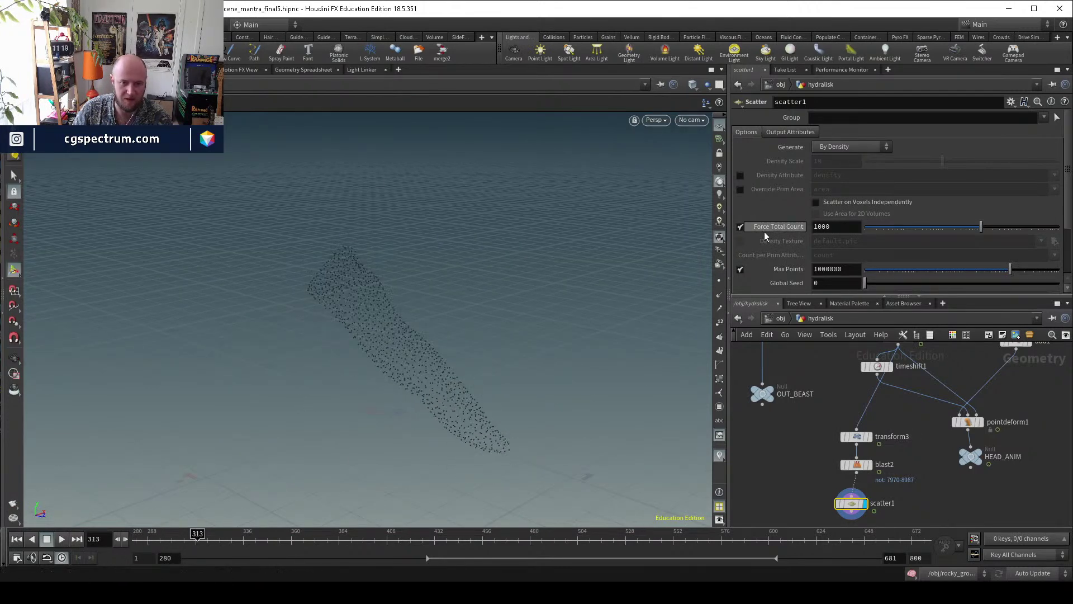
Try scattering the tongue points in scatter1 by density alone, without a forced total count.
{"action": "left_click", "coordinate": [740, 227]}
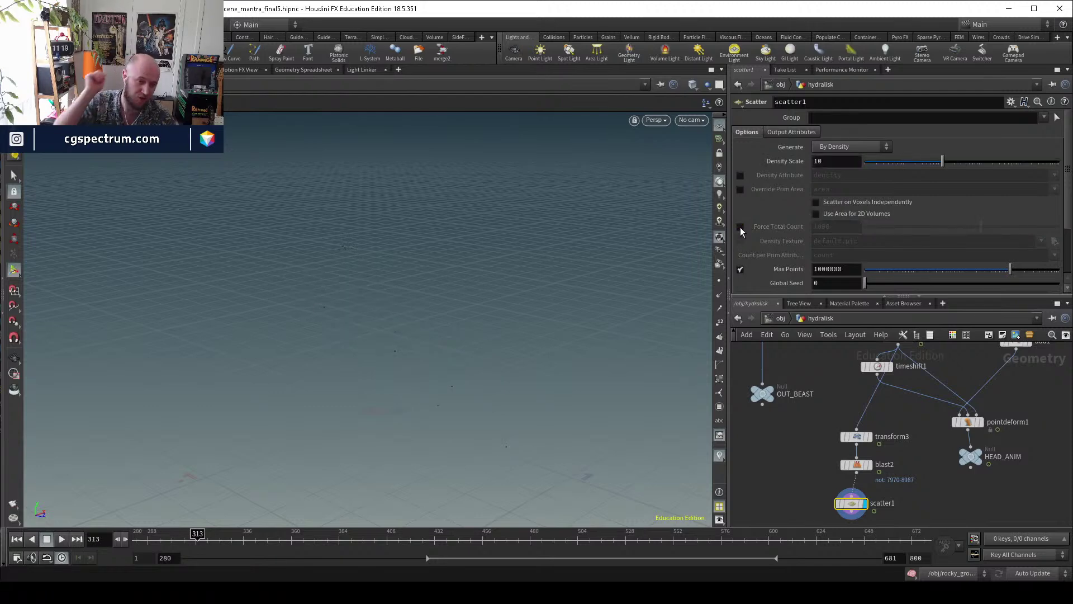
{"action": "left_click", "coordinate": [740, 227]}
{"action": "key", "text": "Escape"}
{"action": "left_click_drag", "start_coordinate": [453, 313], "coordinate": [414, 354]}
{"action": "key", "text": "Return"}
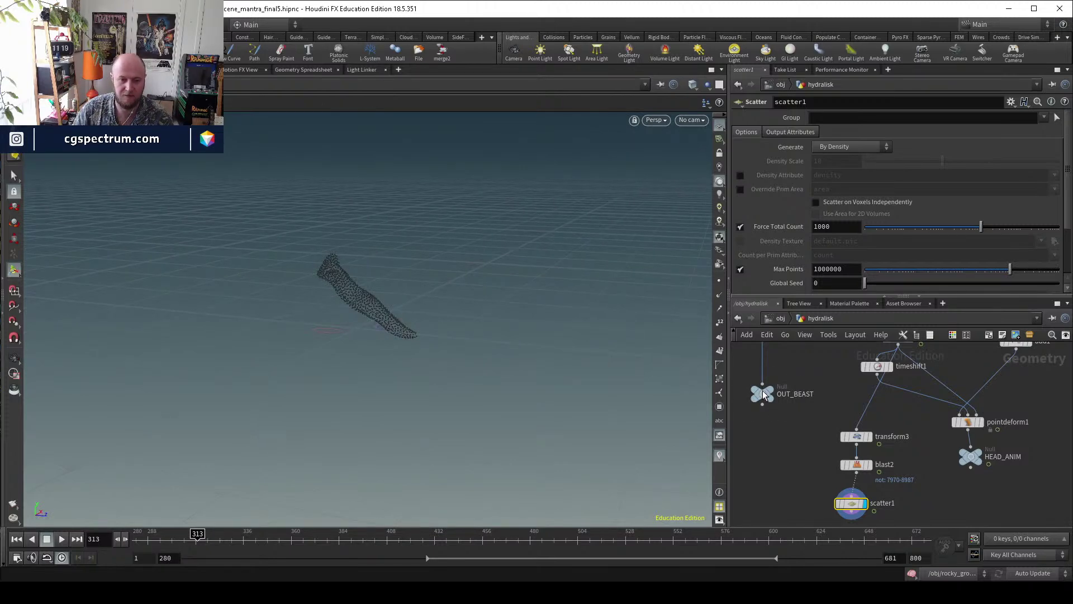
Inspect transform3's parameters and head output, and go back to scatter1's tongue points.
{"action": "middle_click_drag", "start_coordinate": [895, 464], "coordinate": [894, 499]}
{"action": "left_click", "coordinate": [837, 447]}
{"action": "left_click", "coordinate": [856, 472]}
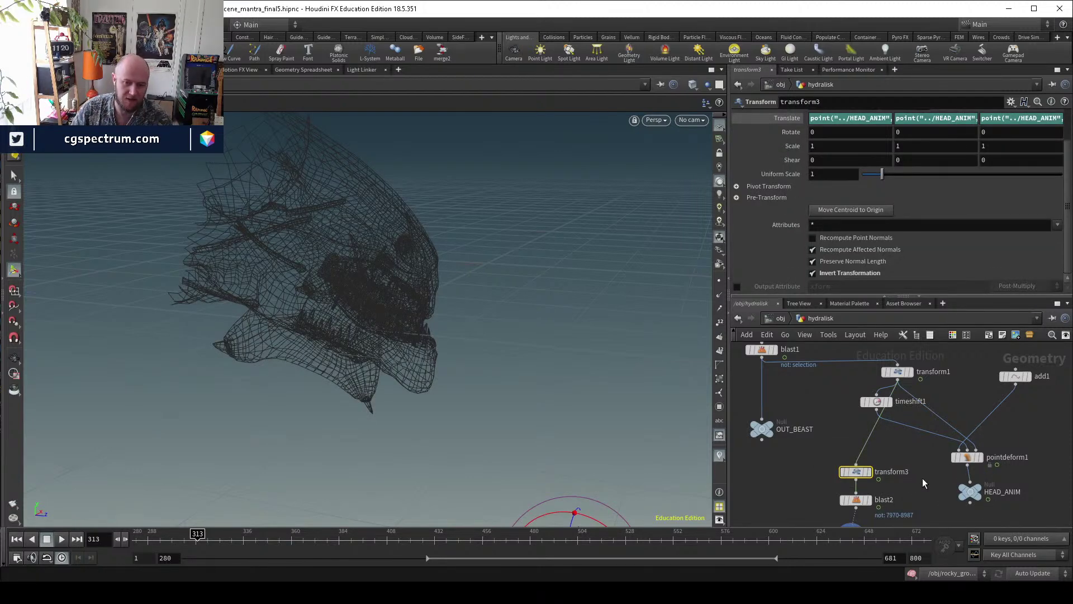
{"action": "middle_click_drag", "start_coordinate": [918, 469], "coordinate": [903, 400]}
{"action": "left_click", "coordinate": [878, 451]}
{"action": "left_click", "coordinate": [839, 467]}
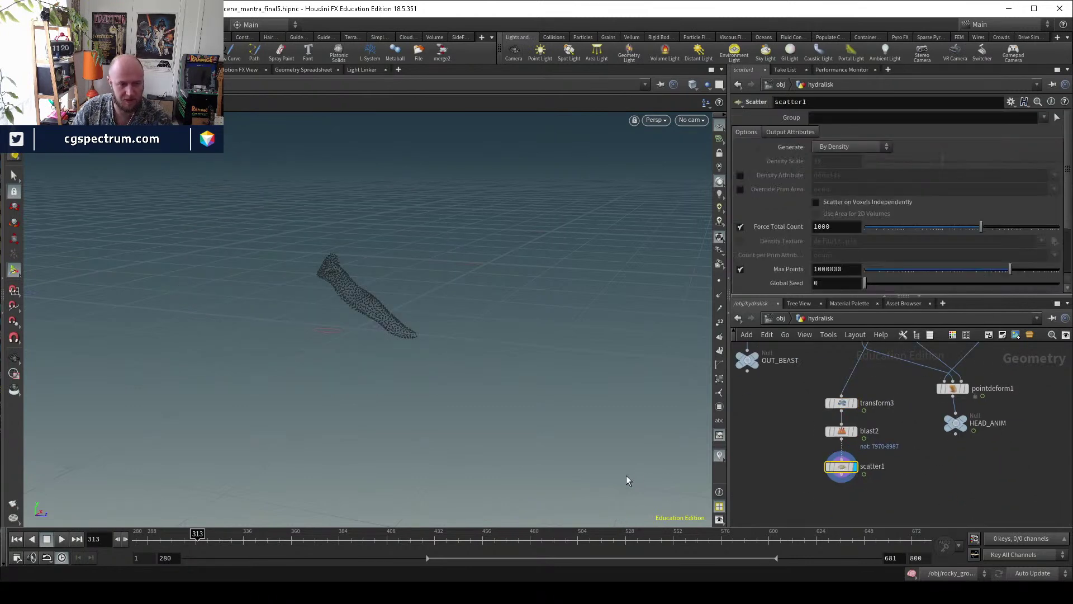
Go to frame 280 and set scatter1's Force Total Count to 10000.
{"action": "left_click_drag", "start_coordinate": [167, 536], "coordinate": [134, 535]}
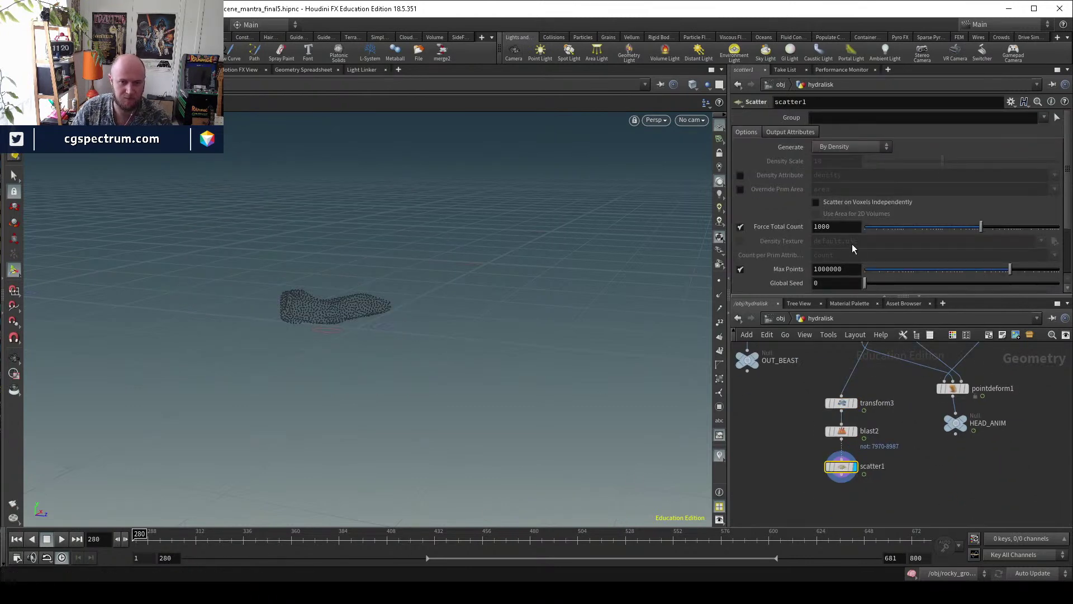
{"action": "type", "text": "0"}
{"action": "key", "text": "Return"}
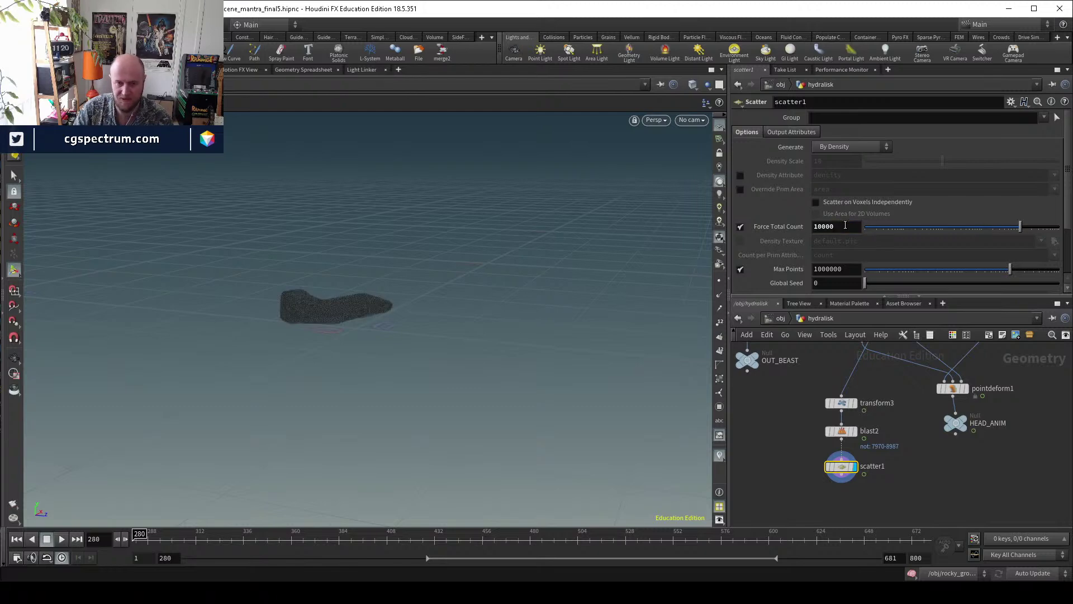
Add a DOP Network below scatter1, feed the scattered points into its first input, and go inside it.
{"action": "key", "text": "Tab"}
{"action": "mouse_move", "coordinate": [837, 465]}
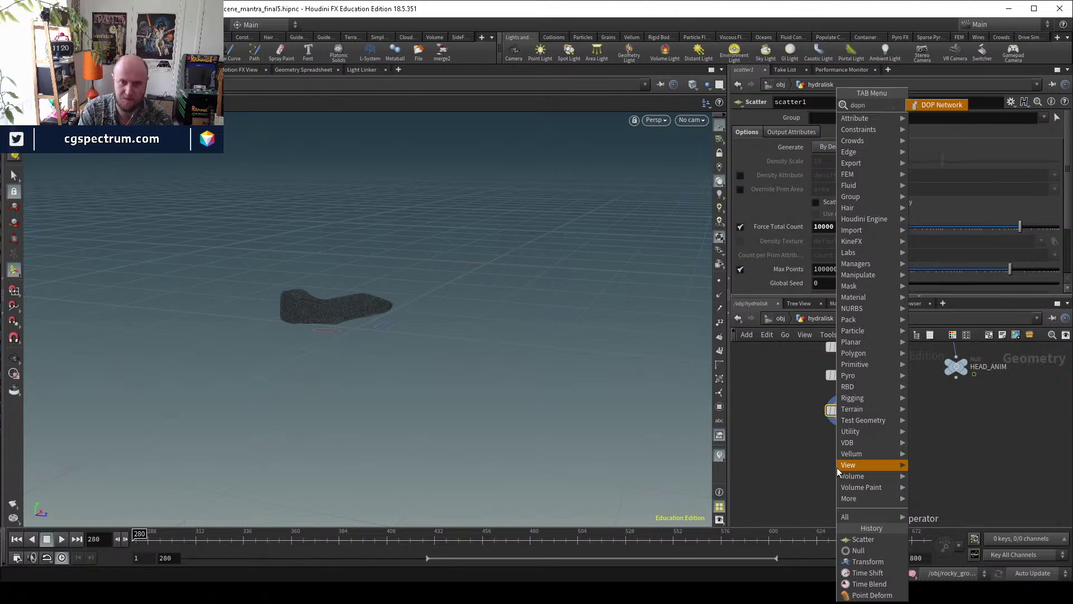
{"action": "key", "text": "Escape"}
{"action": "left_click", "coordinate": [836, 467]}
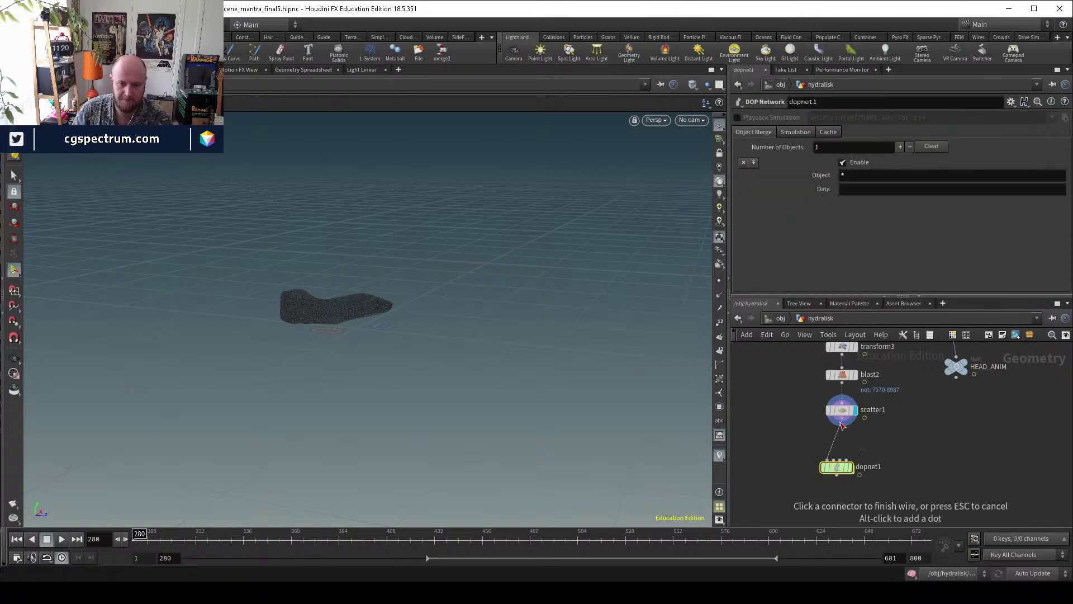
{"action": "double_click", "coordinate": [836, 464]}
Add a FLIP Object node to the DOP network.
{"action": "key", "text": "Tab"}
{"action": "mouse_move", "coordinate": [831, 398]}
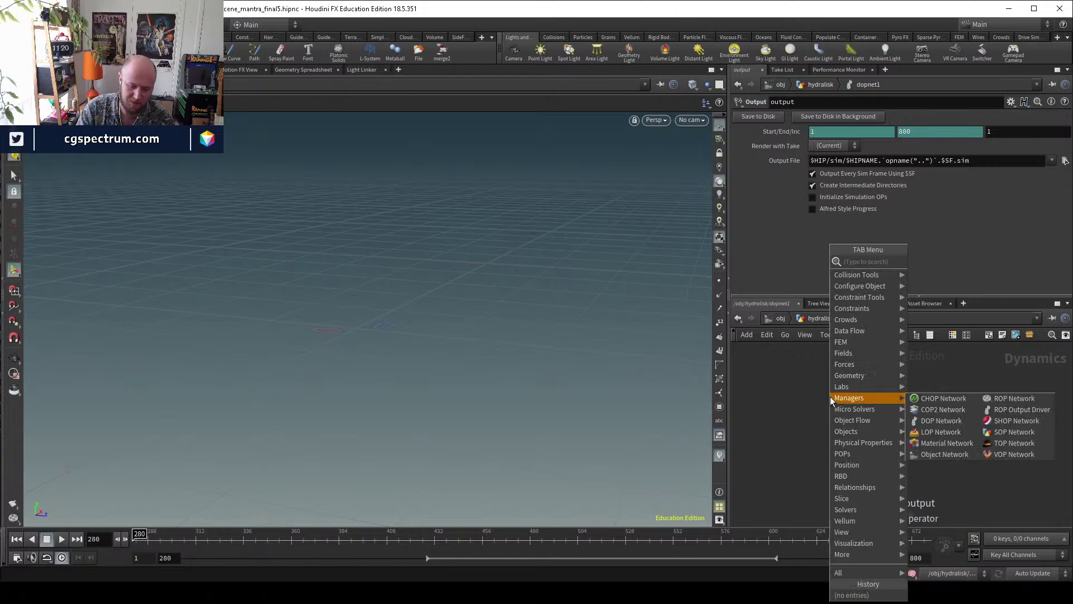
{"action": "type", "text": "flipo"}
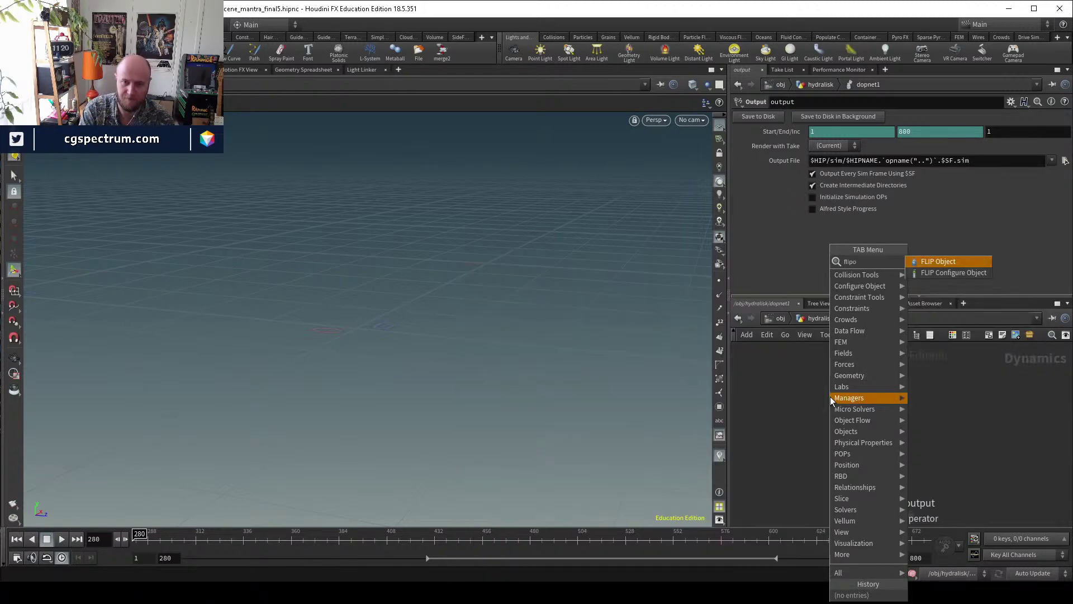
{"action": "key", "text": "Return"}
{"action": "left_click", "coordinate": [830, 397]}
Add a FLIP Solver, feed it with the FLIP Object and connect its result to the output node.
{"action": "key", "text": "Tab"}
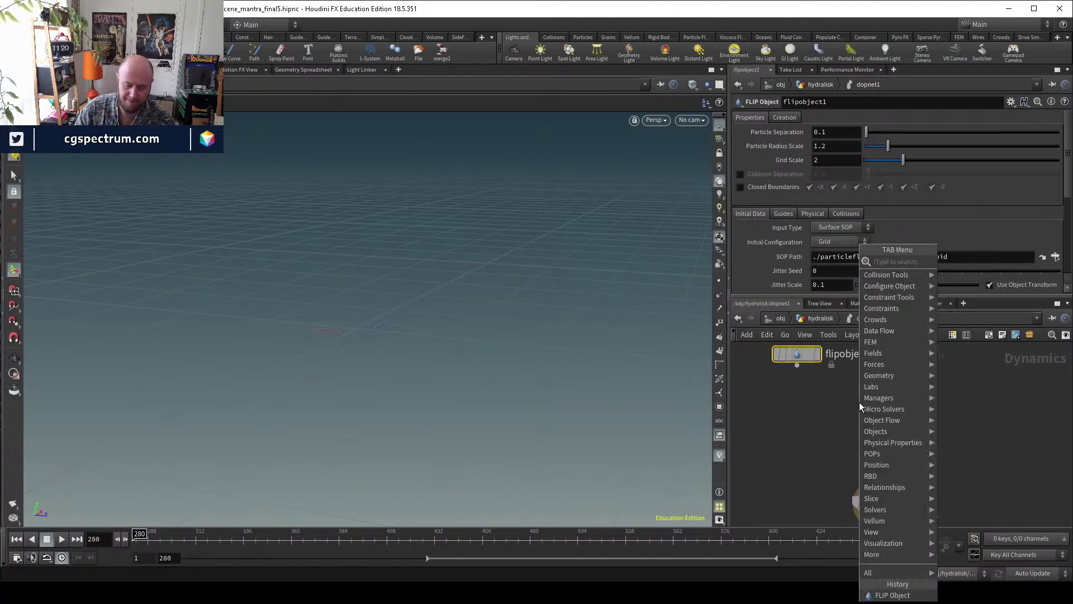
{"action": "type", "text": "flips"}
{"action": "key", "text": "Return"}
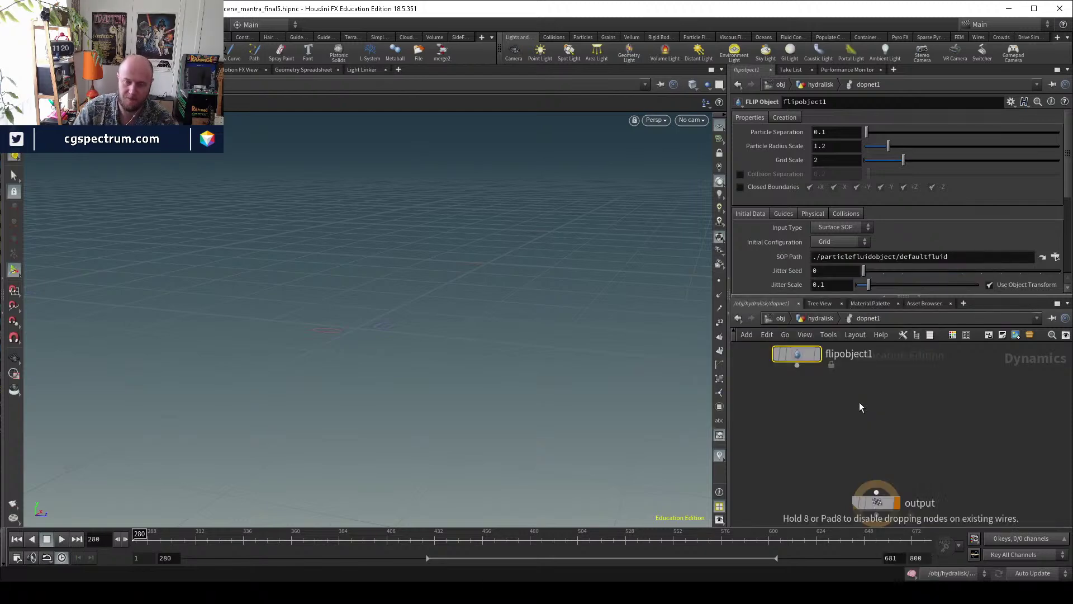
{"action": "left_click", "coordinate": [859, 401]}
{"action": "left_click", "coordinate": [859, 414]}
{"action": "left_click", "coordinate": [877, 492]}
{"action": "left_click_drag", "start_coordinate": [859, 404], "coordinate": [866, 411]}
{"action": "left_click", "coordinate": [797, 365]}
{"action": "left_click", "coordinate": [852, 398]}
Add a Volume Source node and connect it to the last input of the FLIP Solver.
{"action": "middle_click_drag", "start_coordinate": [985, 409], "coordinate": [967, 435]}
{"action": "key", "text": "Tab"}
{"action": "type", "text": "volu"}
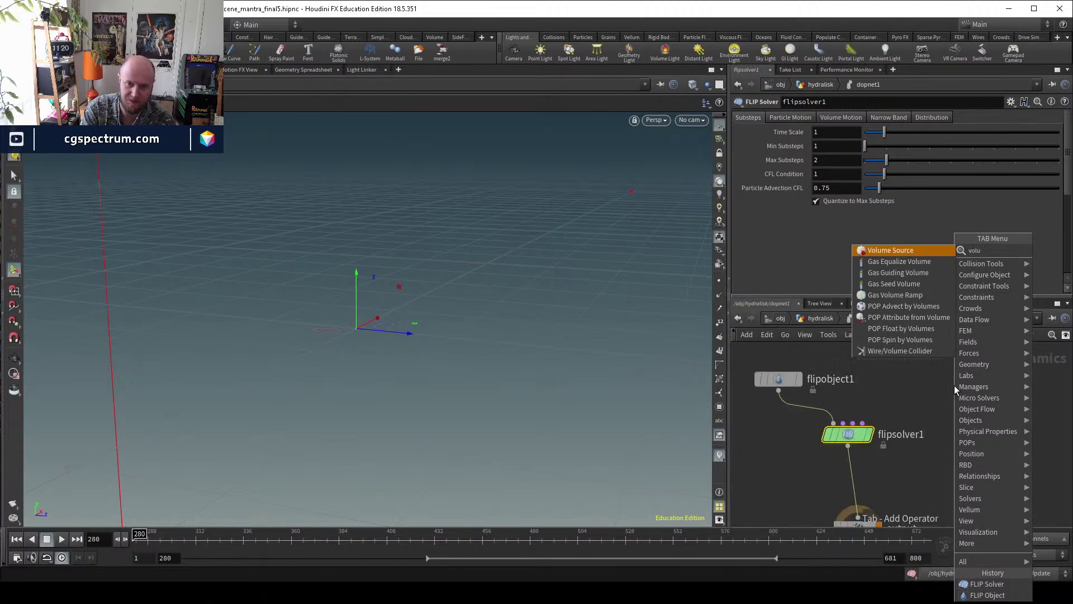
{"action": "key", "text": "Return"}
{"action": "left_click", "coordinate": [954, 384]}
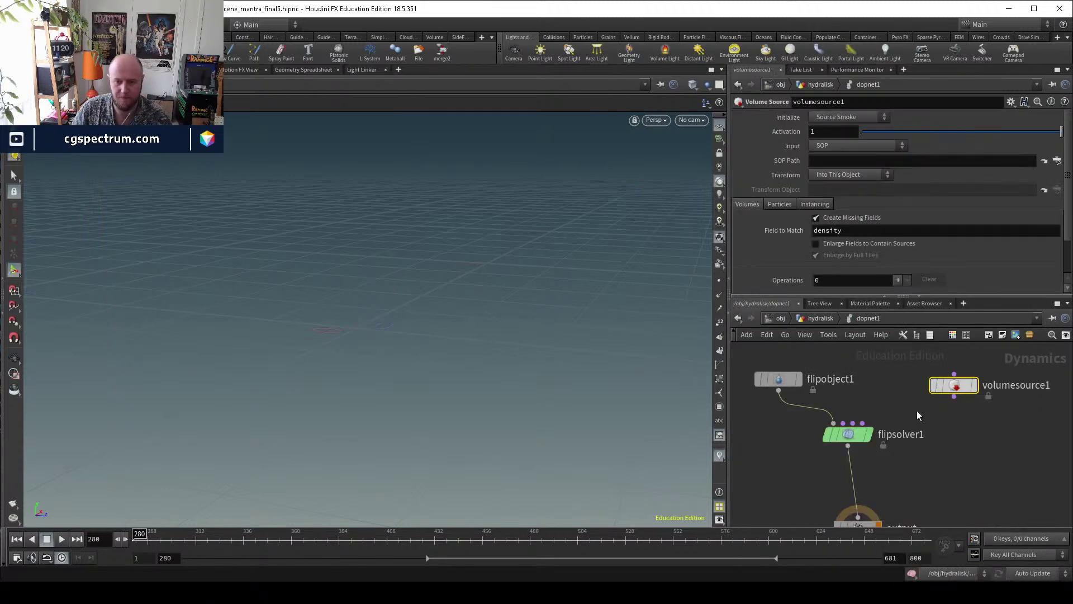
{"action": "left_click", "coordinate": [863, 422]}
{"action": "left_click", "coordinate": [953, 396]}
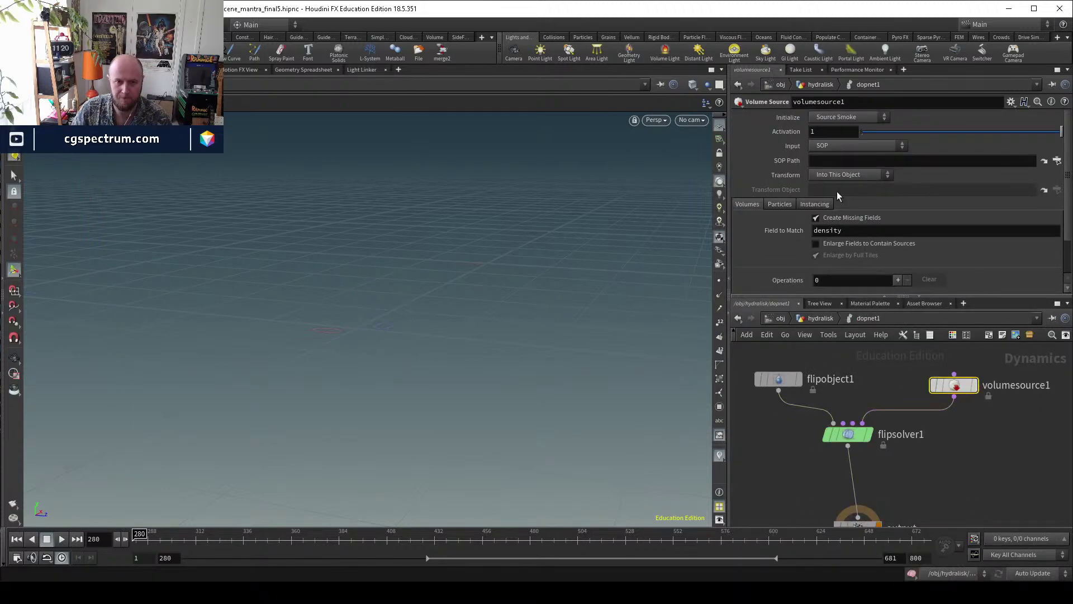
Enable Source Particles on volumesource1 and set its Input to First Context Geometry.
{"action": "left_click", "coordinate": [780, 205]}
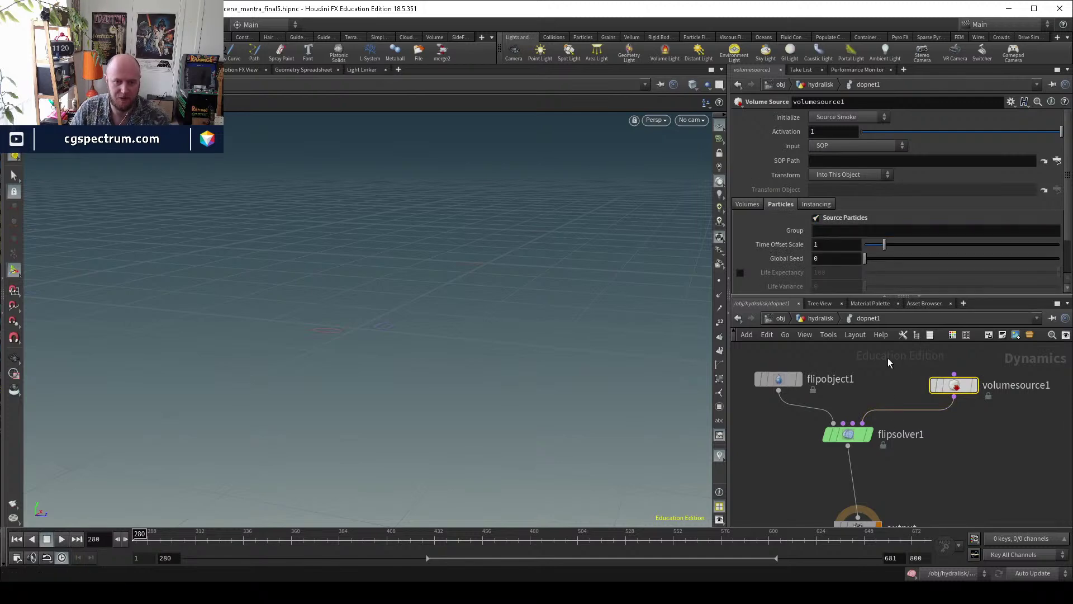
{"action": "left_click_drag", "start_coordinate": [837, 435], "coordinate": [855, 441]}
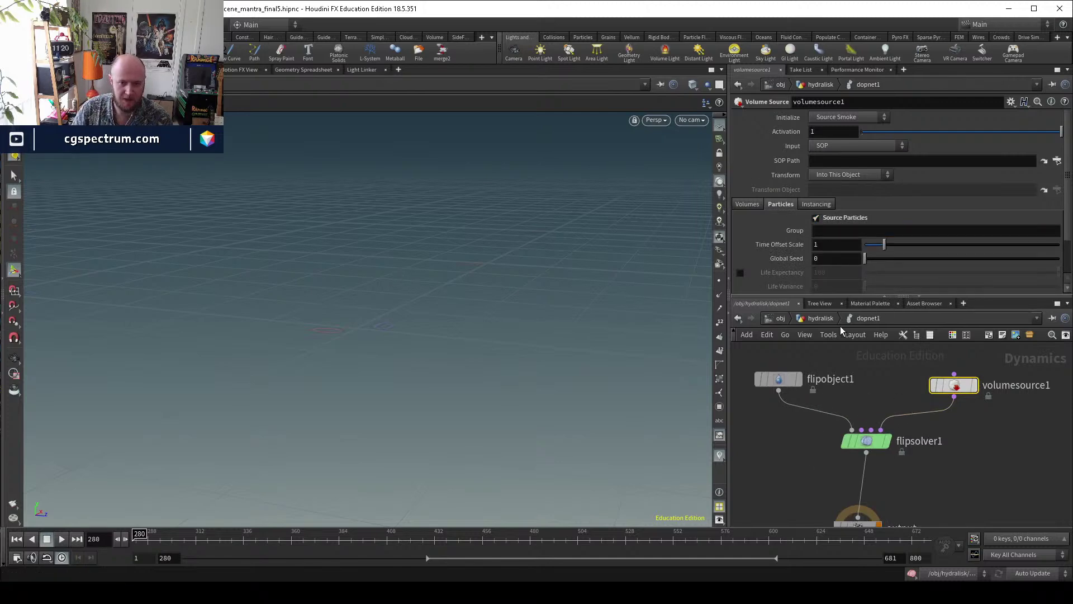
{"action": "key", "text": "u"}
{"action": "key", "text": "i"}
{"action": "left_click", "coordinate": [847, 146]}
{"action": "left_click", "coordinate": [839, 169]}
{"action": "key", "text": "Escape"}
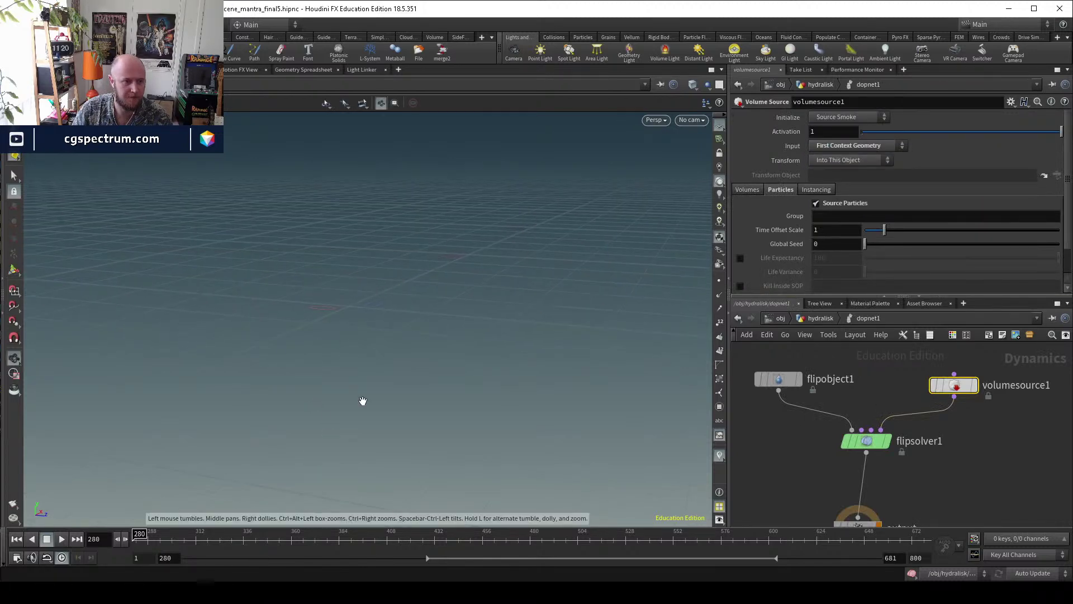
Clear the initial SOP Path of flipobject1 and frame the FLIP Solver's volume limits in the viewport.
{"action": "left_click", "coordinate": [779, 380]}
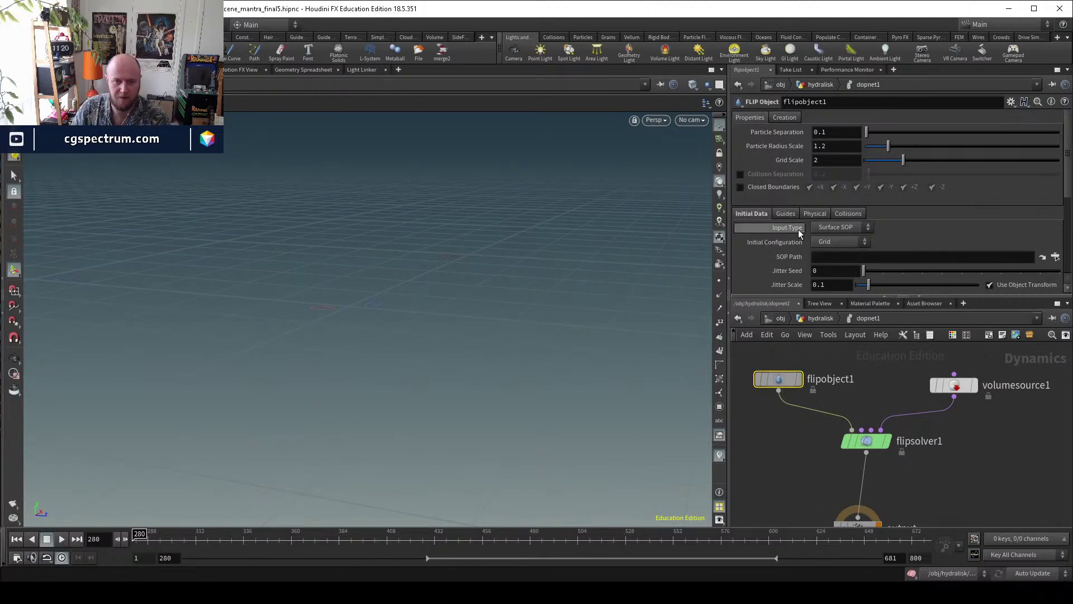
{"action": "left_click", "coordinate": [868, 442]}
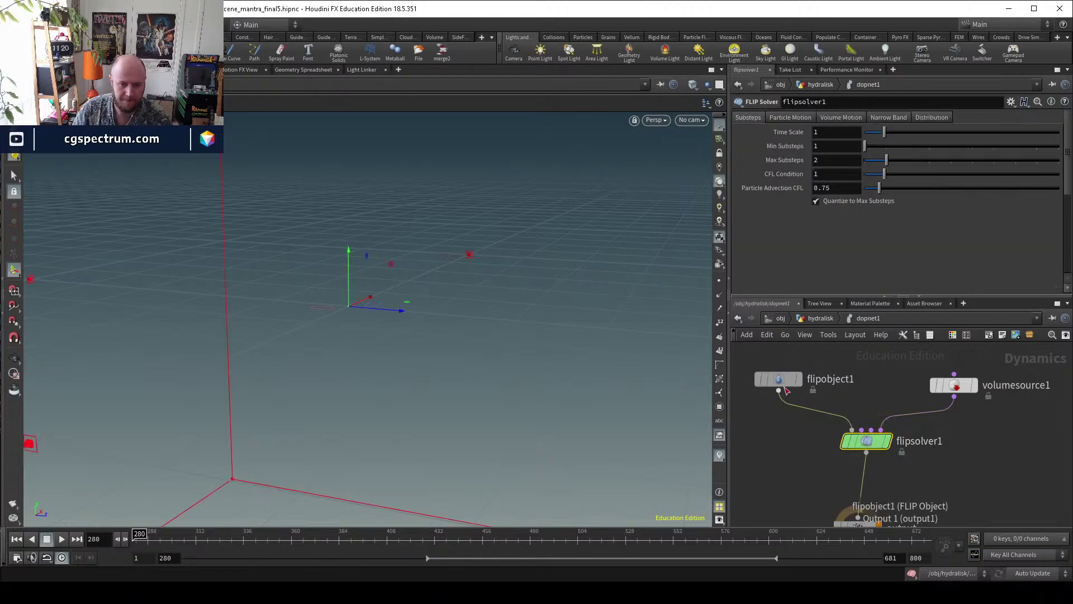
{"action": "key", "text": "h"}
Return to the hydralisk network and template transform3's head to compare its size with the tongue points.
{"action": "left_click", "coordinate": [820, 318]}
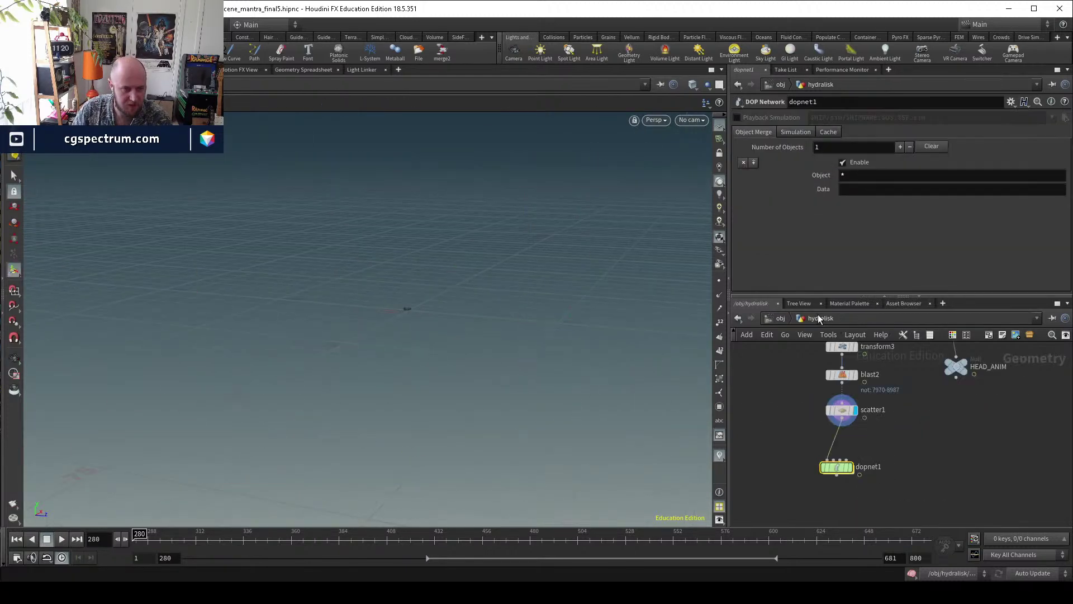
{"action": "scroll", "coordinate": [863, 431], "scroll_direction": "up", "scroll_amount": 2}
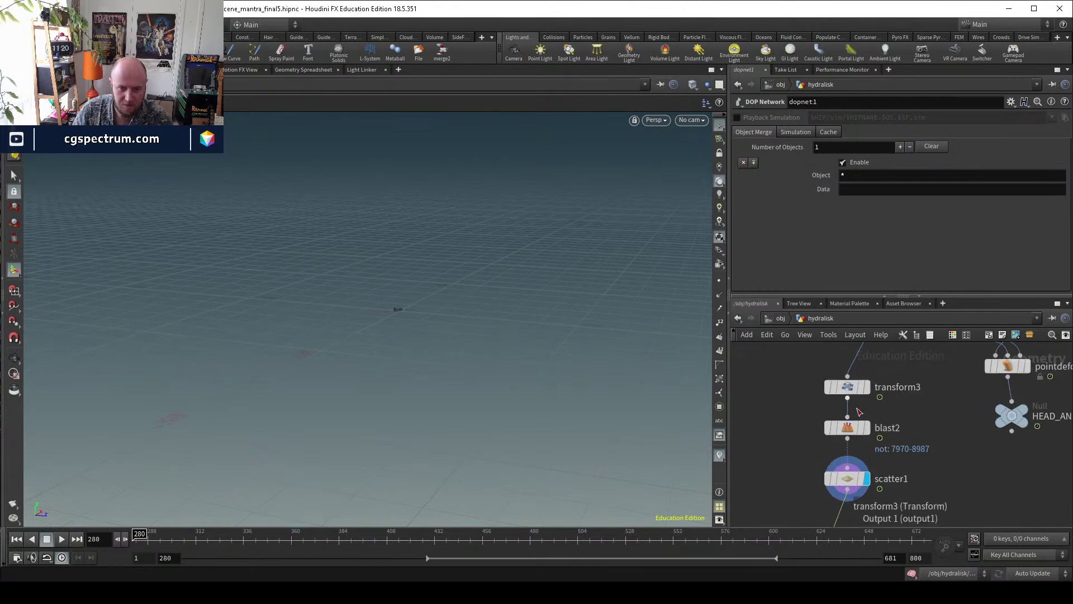
{"action": "left_click", "coordinate": [862, 387]}
{"action": "key", "text": "space"}
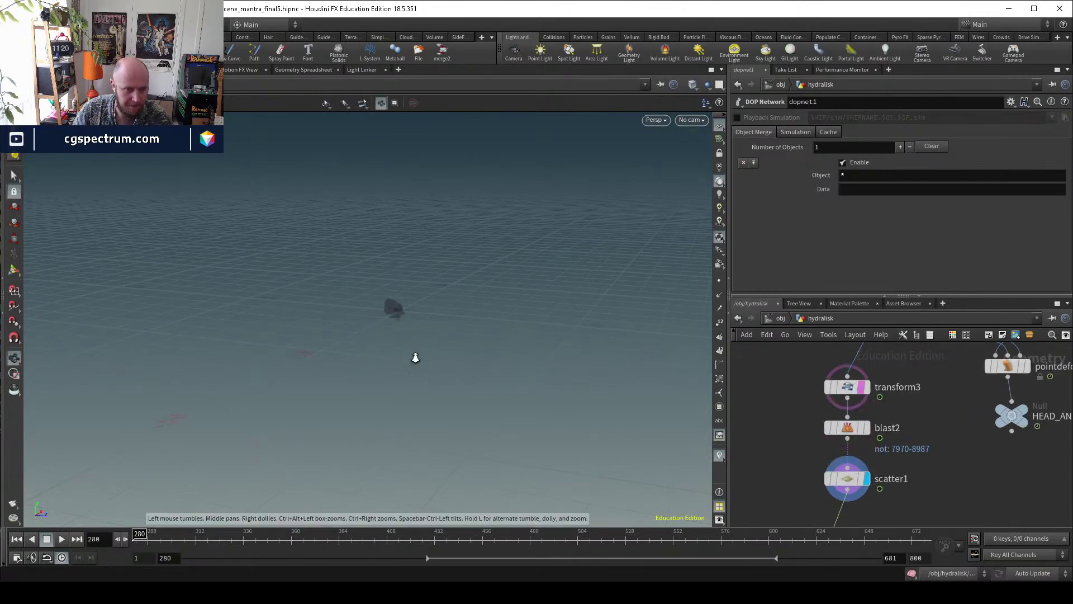
{"action": "right_click_drag", "start_coordinate": [414, 369], "coordinate": [468, 176]}
{"action": "middle_click_drag", "start_coordinate": [910, 506], "coordinate": [916, 426]}
{"action": "double_click", "coordinate": [848, 481]}
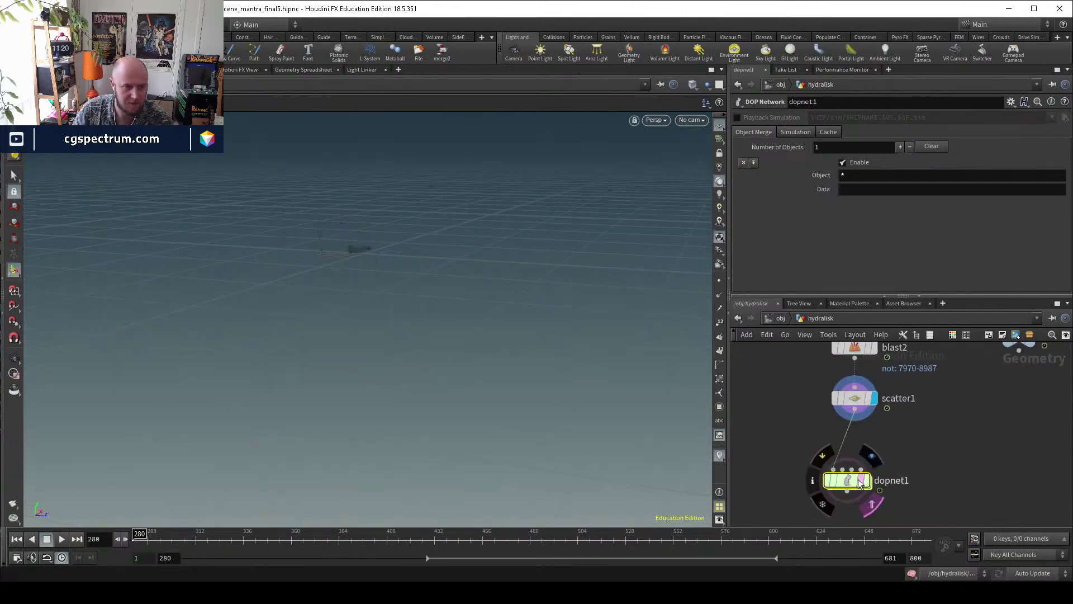
Set the FLIP Solver's volume limits to a Box Size of 10, 10, 10.
{"action": "double_click", "coordinate": [847, 482]}
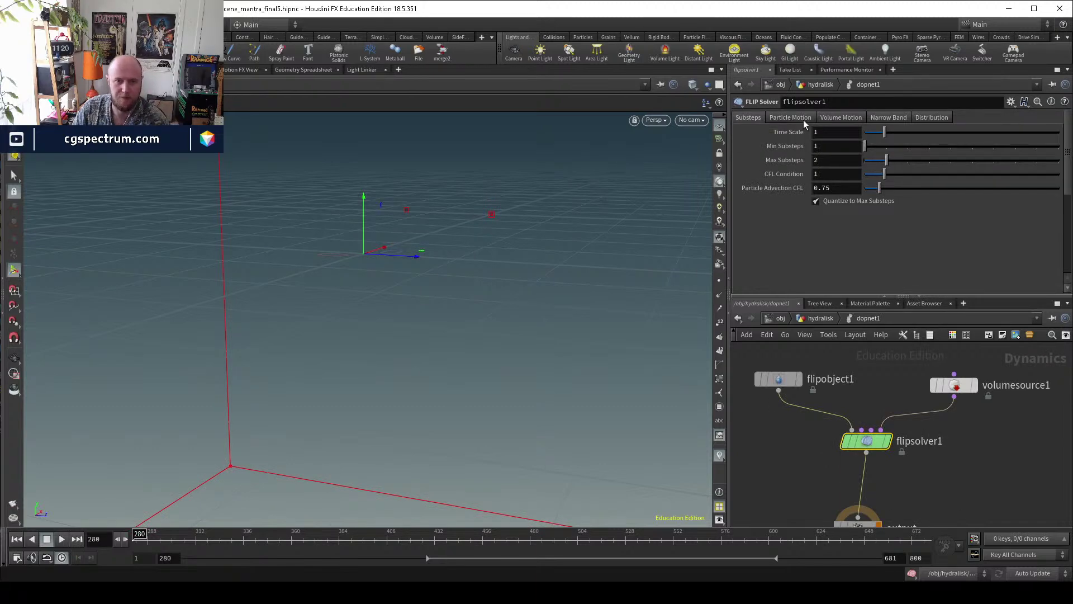
{"action": "left_click", "coordinate": [837, 119]}
{"action": "key", "text": "Tab"}
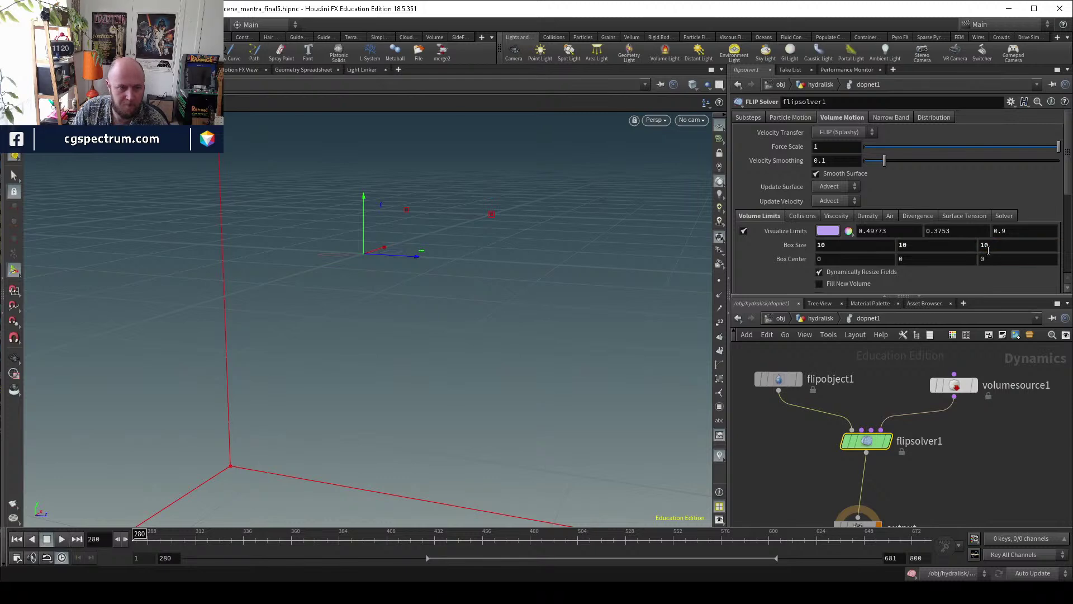
Set dopnet1's simulation Start Frame to 280.
{"action": "key", "text": "u"}
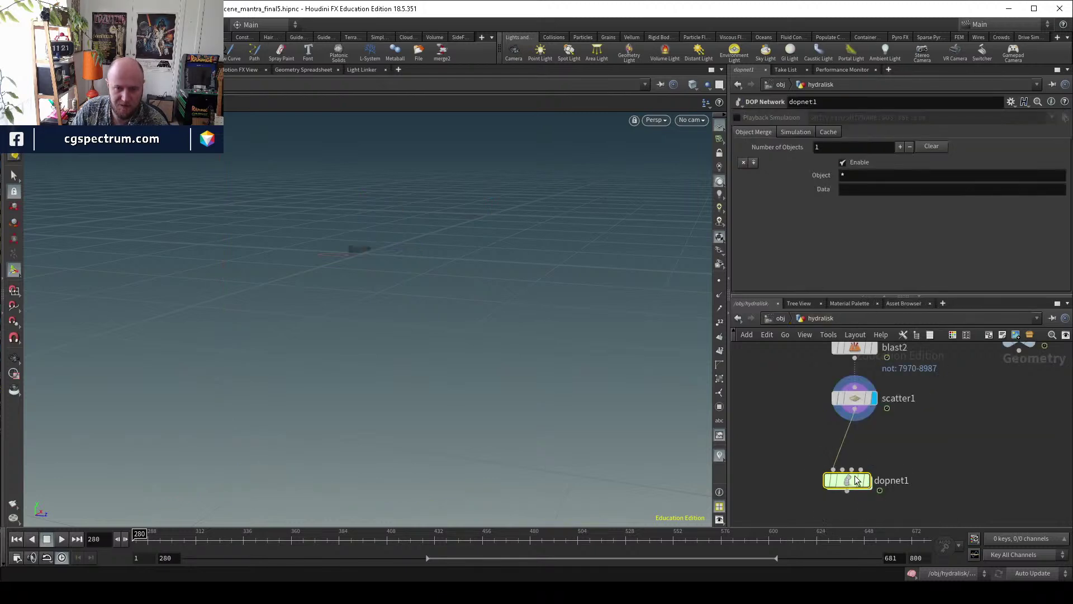
{"action": "left_click", "coordinate": [798, 135]}
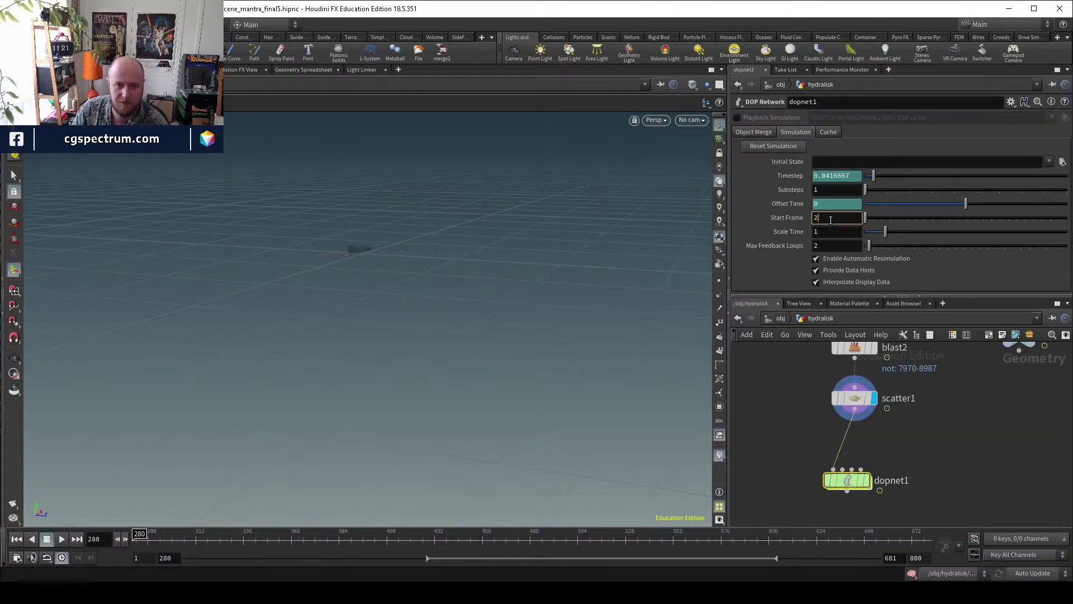
{"action": "key", "text": "Return"}
Inside dopnet1, set flipobject1's particle guide Visualization to Particles and view the sourced tongue fluid.
{"action": "double_click", "coordinate": [848, 482]}
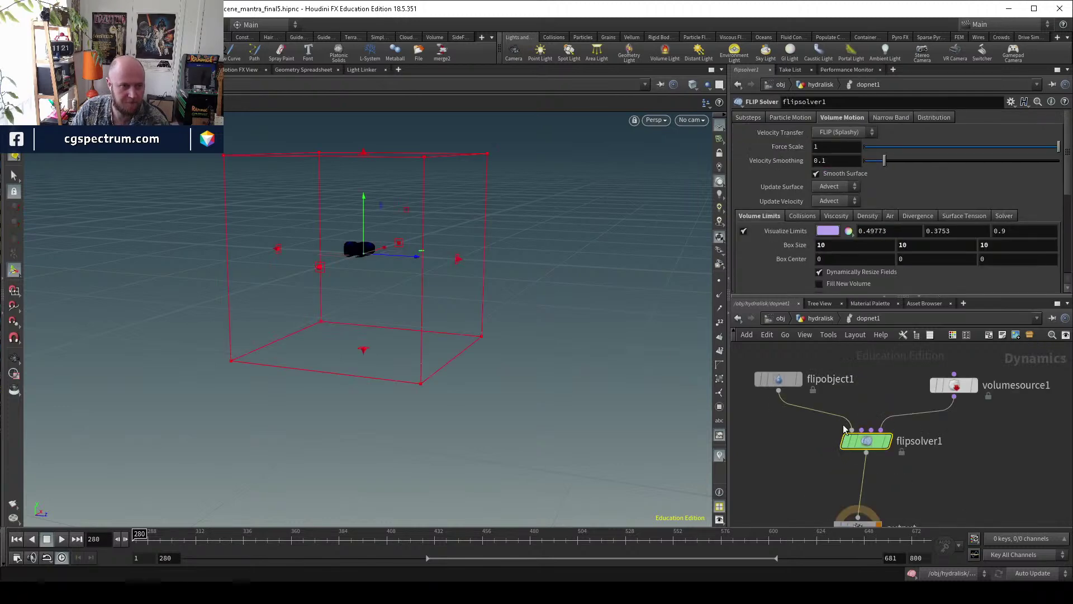
{"action": "right_click_drag", "start_coordinate": [364, 234], "coordinate": [431, 171], "text": "alt"}
{"action": "left_click_drag", "start_coordinate": [501, 263], "coordinate": [498, 257], "text": "alt"}
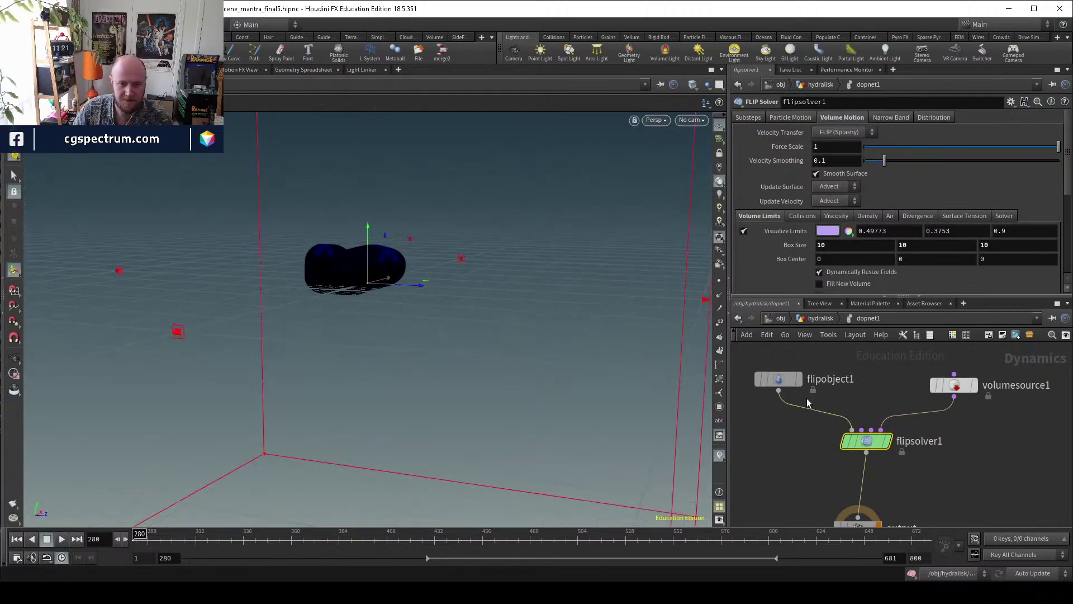
{"action": "left_click", "coordinate": [781, 379]}
{"action": "left_click", "coordinate": [786, 215]}
{"action": "left_click", "coordinate": [777, 227]}
{"action": "left_click", "coordinate": [837, 241]}
{"action": "left_click", "coordinate": [837, 286]}
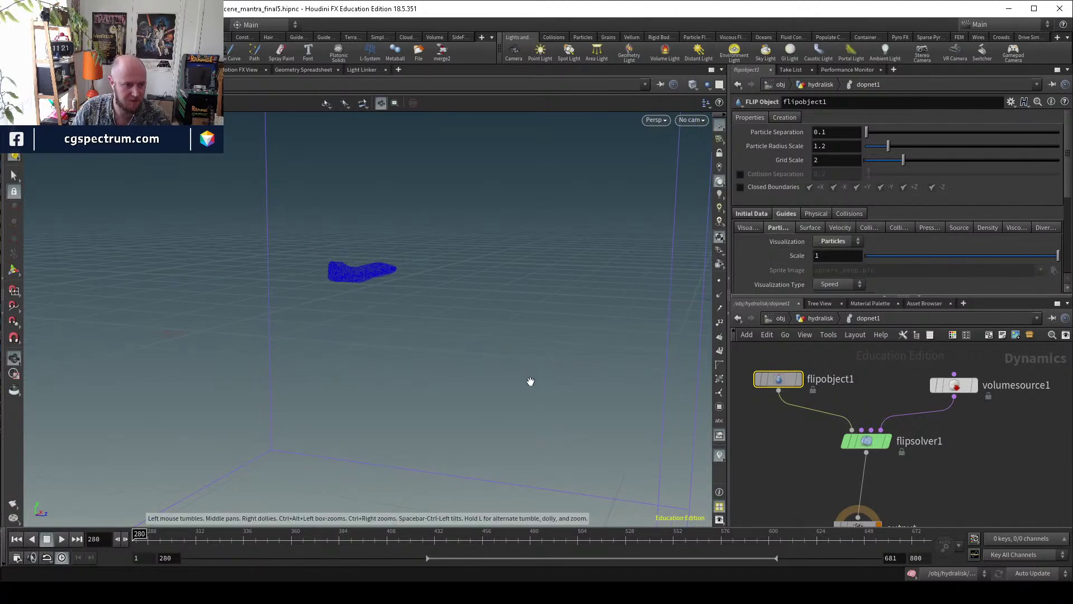
Insert a Gravity Force between flipsolver1 and output, and play the simulation to frame 300.
{"action": "key", "text": "Tab"}
{"action": "type", "text": "gravit"}
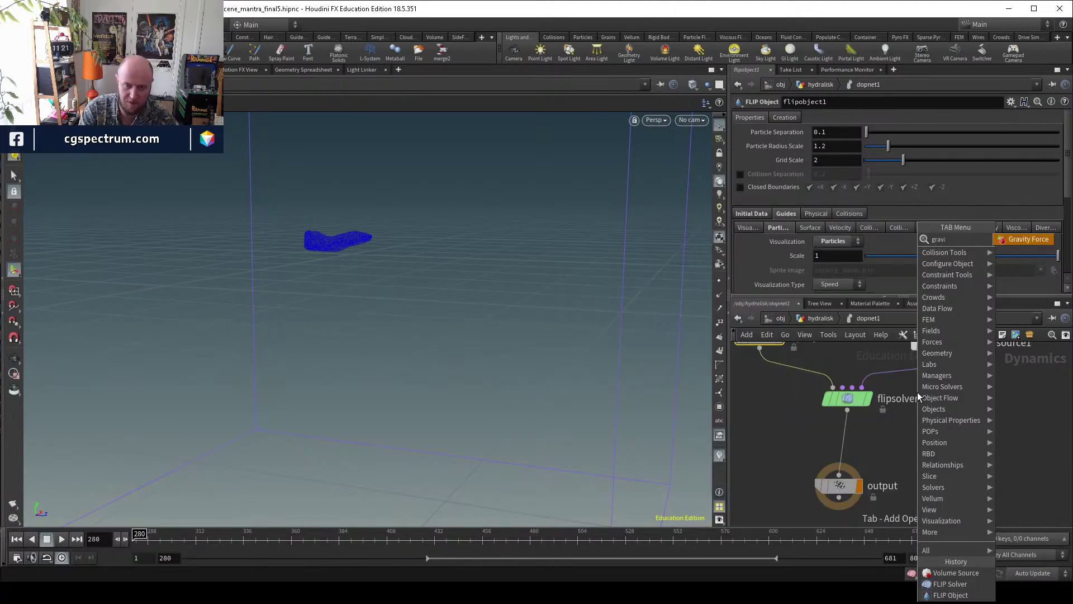
{"action": "key", "text": "Return"}
{"action": "left_click", "coordinate": [917, 393]}
{"action": "left_click_drag", "start_coordinate": [917, 393], "coordinate": [848, 447]}
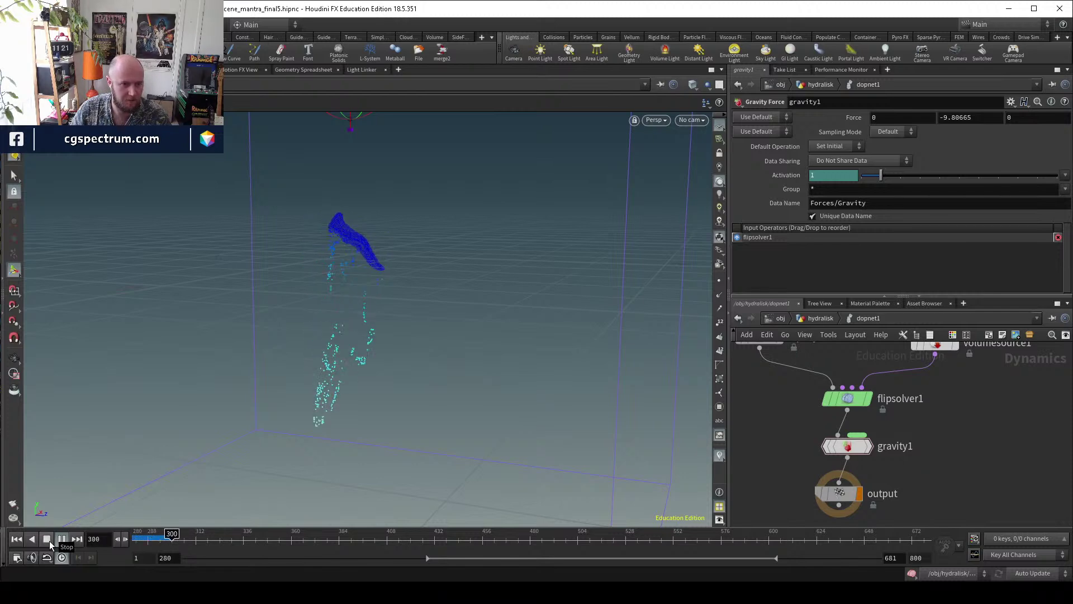
{"action": "left_click", "coordinate": [46, 539]}
Return to the hydralisk network and display blast2's tongue geometry.
{"action": "key", "text": "u"}
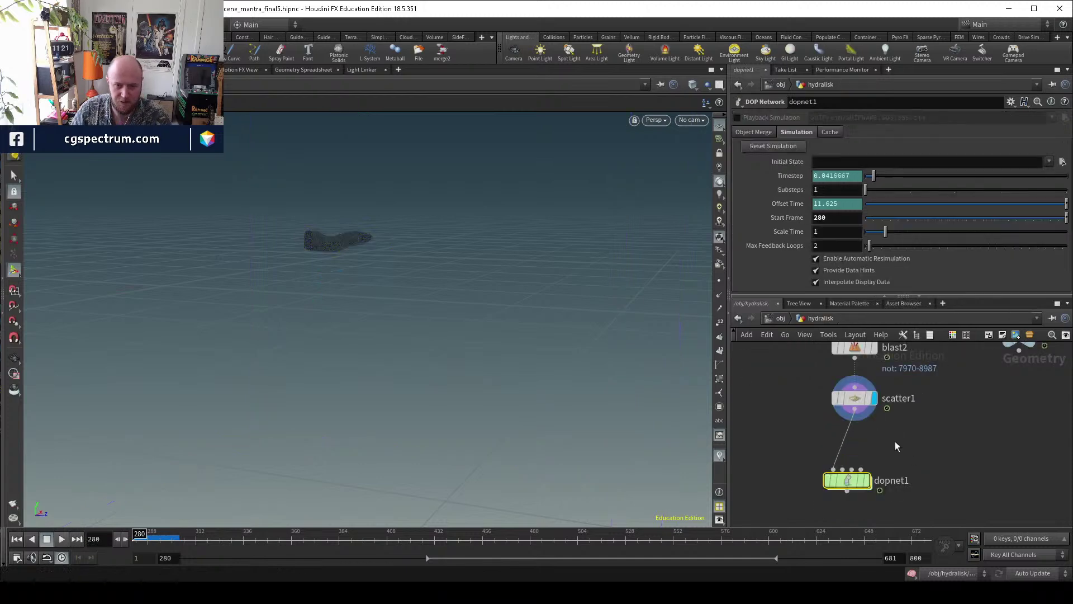
{"action": "middle_click_drag", "start_coordinate": [934, 492], "coordinate": [928, 550]}
{"action": "scroll", "coordinate": [917, 498], "scroll_direction": "down", "scroll_amount": 2}
{"action": "scroll", "coordinate": [896, 472], "scroll_direction": "up", "scroll_amount": 1}
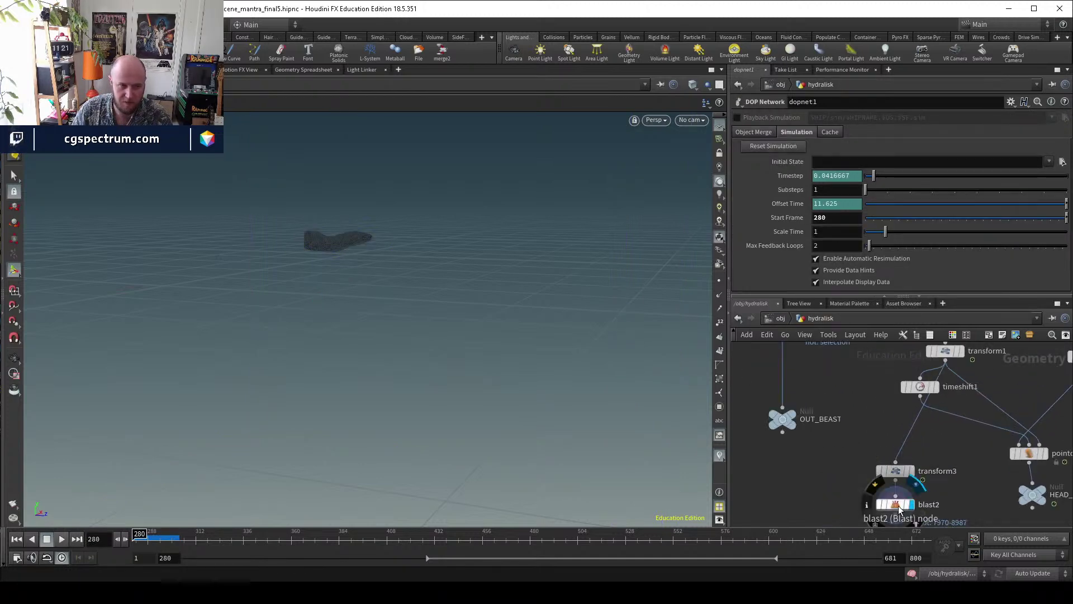
Add a PolyFill node fed by transform1 and display the filled hydralisk head.
{"action": "left_click", "coordinate": [909, 504]}
{"action": "left_click", "coordinate": [960, 352]}
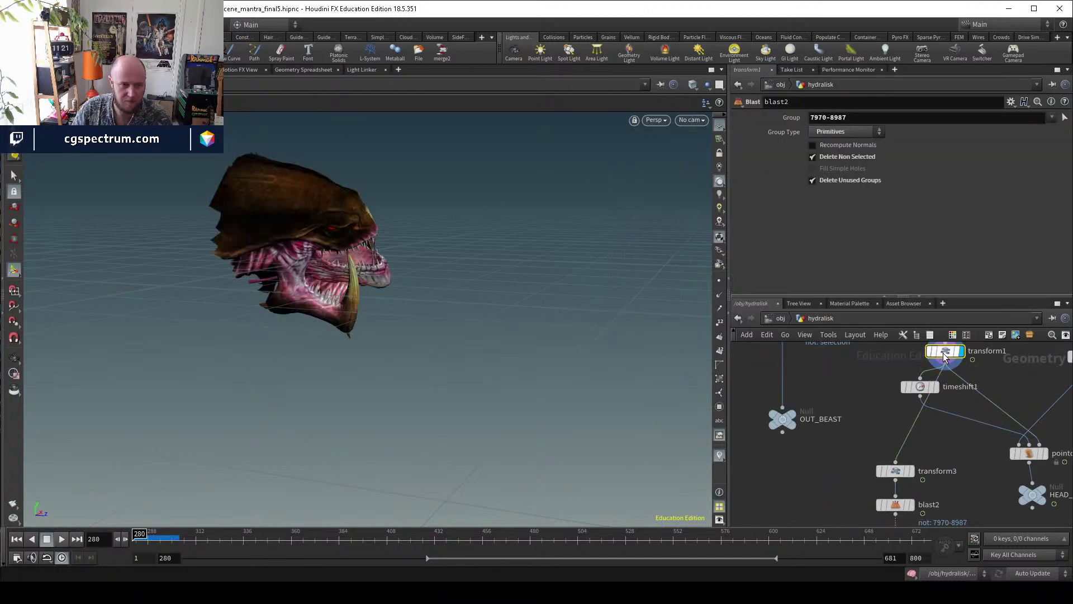
{"action": "left_click_drag", "start_coordinate": [778, 424], "coordinate": [734, 416]}
{"action": "middle_click_drag", "start_coordinate": [861, 386], "coordinate": [834, 424]}
{"action": "key", "text": "Tab"}
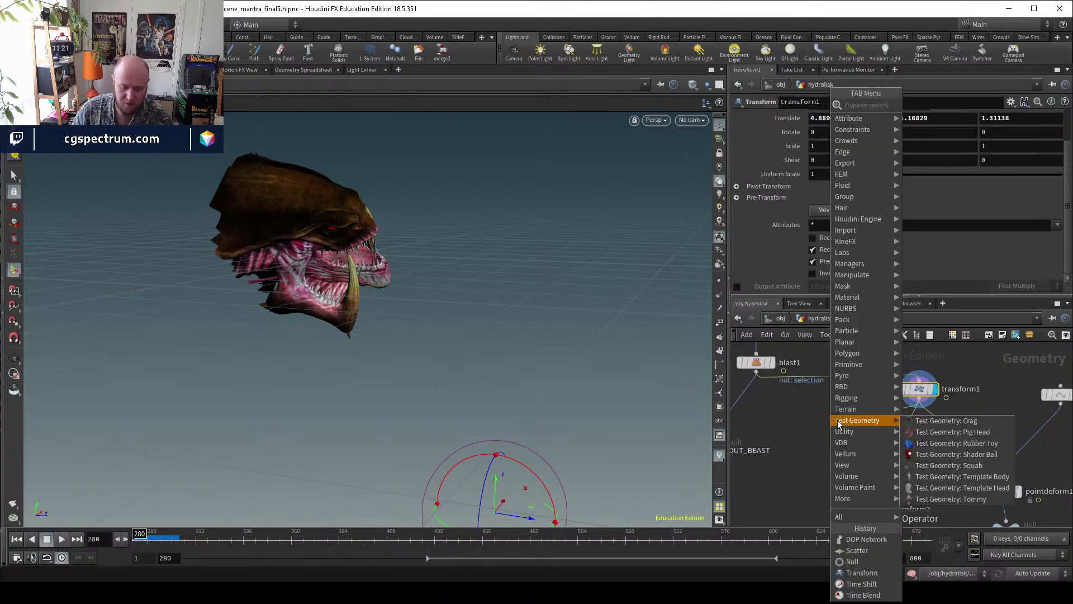
{"action": "type", "text": "polyfill"}
{"action": "key", "text": "Return"}
{"action": "left_click", "coordinate": [834, 423]}
{"action": "left_click_drag", "start_coordinate": [831, 427], "coordinate": [787, 450]}
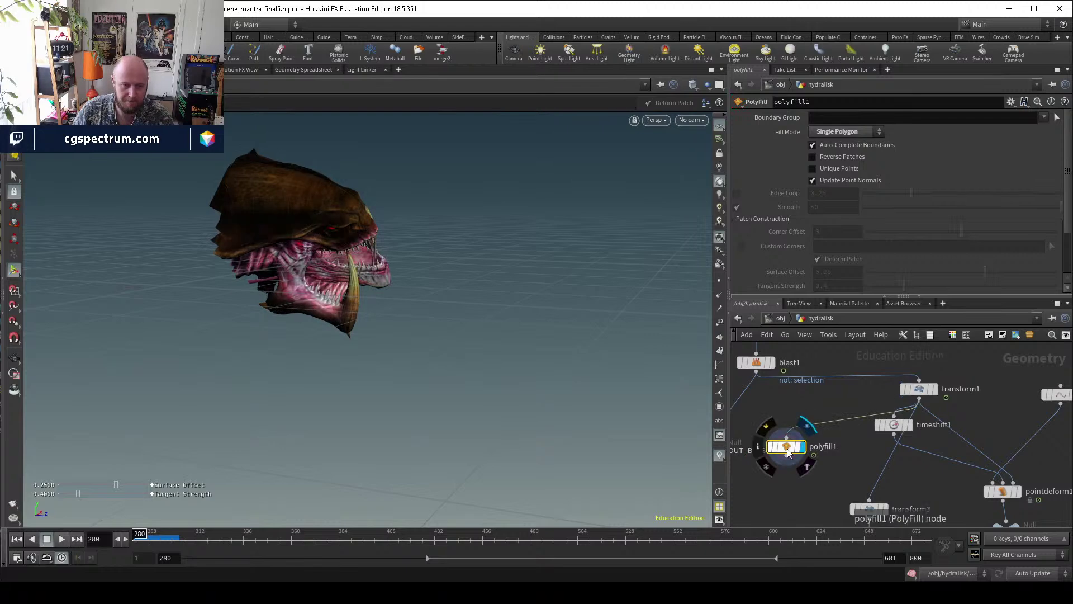
{"action": "middle_click_drag", "start_coordinate": [851, 417], "coordinate": [857, 437]}
{"action": "mouse_move", "coordinate": [360, 291]}
{"action": "left_mouse_down", "text": "alt"}
{"action": "mouse_move", "coordinate": [424, 263]}
{"action": "mouse_move", "coordinate": [452, 350]}
{"action": "mouse_move", "coordinate": [466, 341]}
{"action": "left_mouse_up", "text": "alt"}
{"action": "key", "text": "w"}
{"action": "key", "text": "w"}
Add a VDB from Polygons node after polyfill1 and display the head's VDB surface.
{"action": "key", "text": "Tab"}
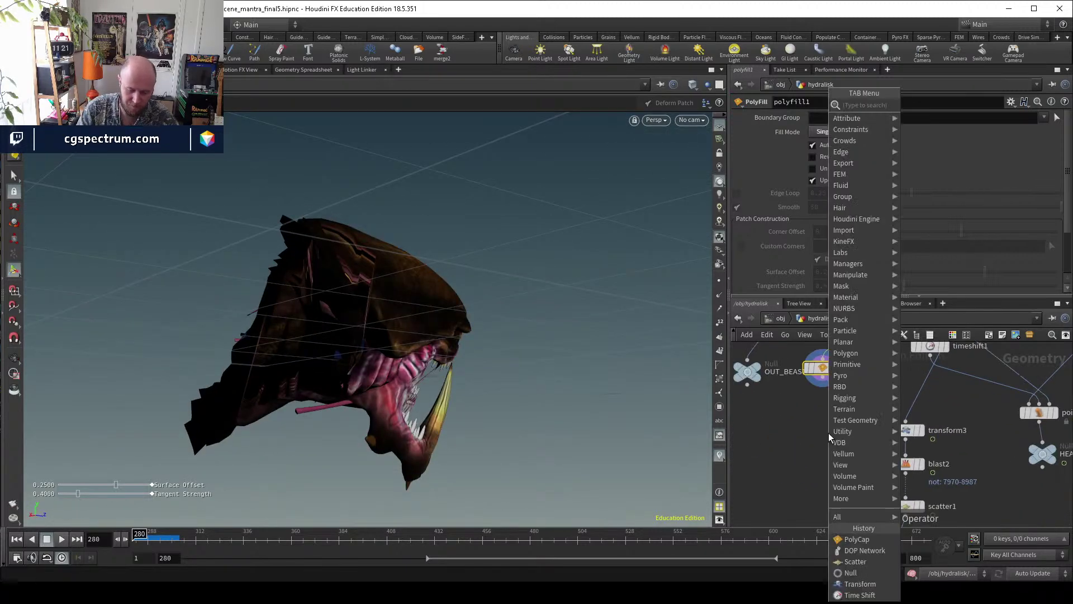
{"action": "type", "text": "vdbfrom"}
{"action": "key", "text": "Down"}
{"action": "key", "text": "Down"}
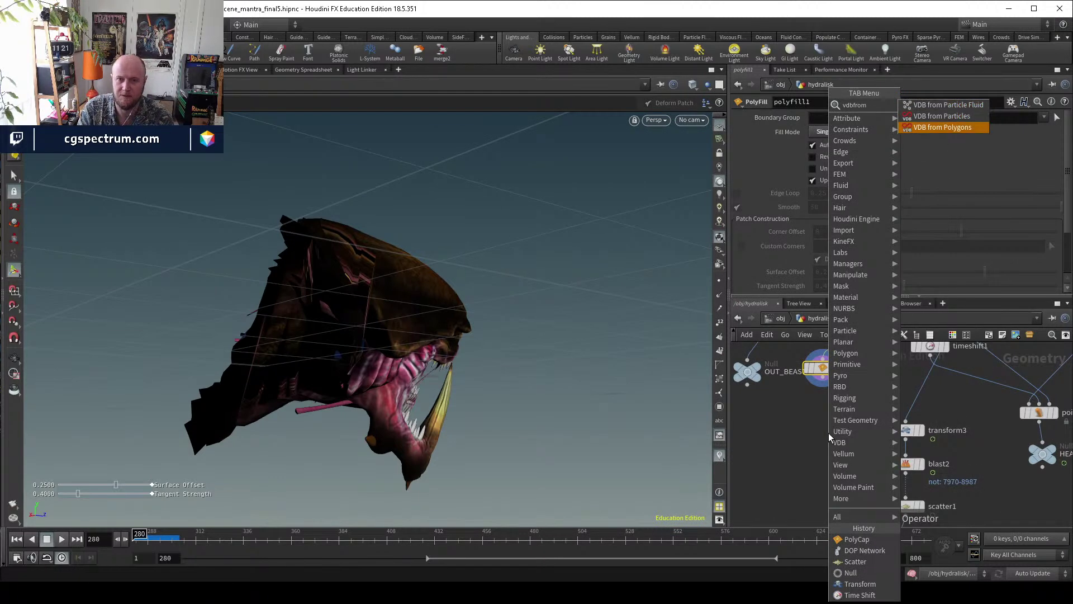
{"action": "key", "text": "Return"}
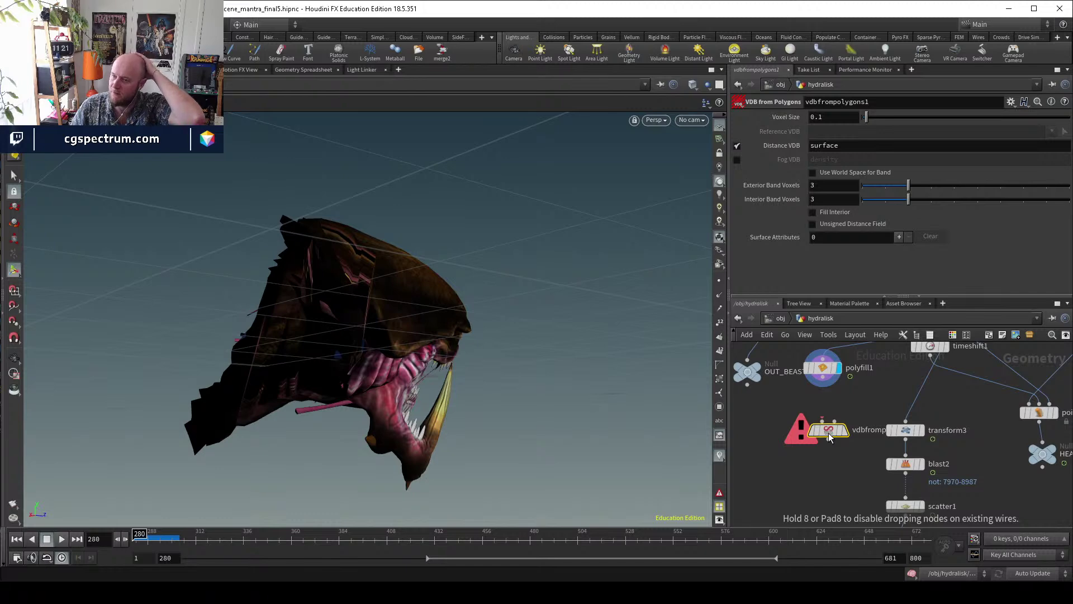
{"action": "left_click", "coordinate": [830, 437]}
{"action": "left_click_drag", "start_coordinate": [824, 421], "coordinate": [801, 430]}
{"action": "left_click", "coordinate": [818, 430]}
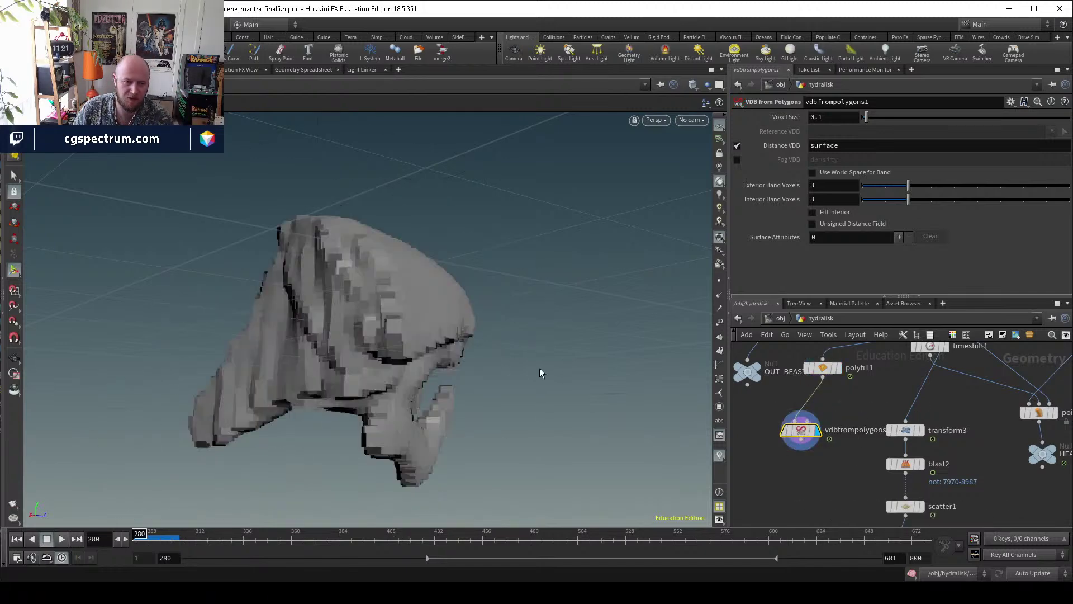
{"action": "left_click_drag", "start_coordinate": [389, 350], "coordinate": [358, 341]}
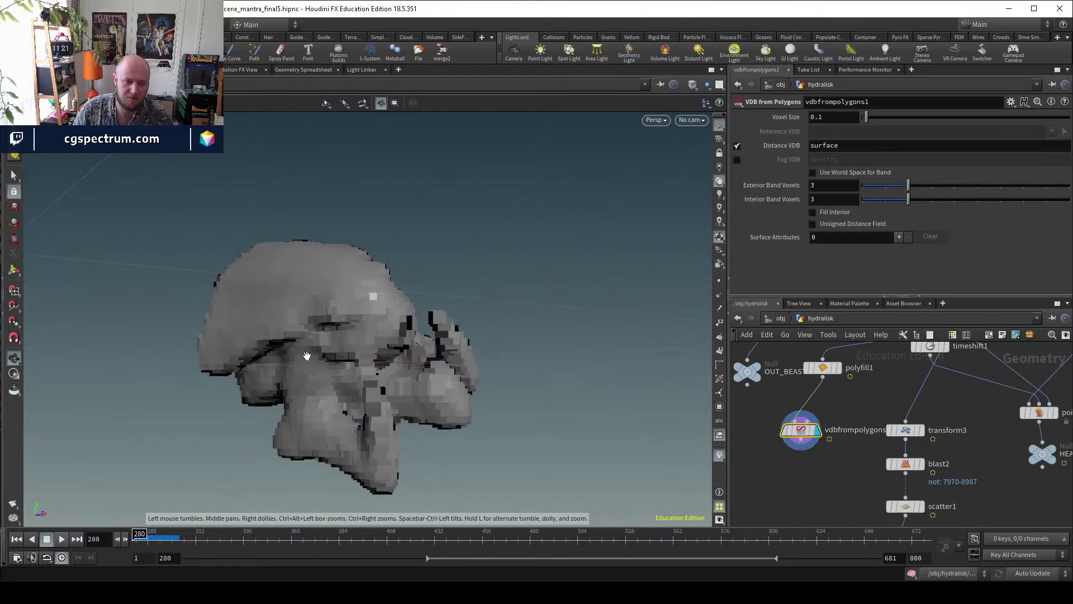
Set vdbfrompolygons1's Voxel Size to .025.
{"action": "left_click", "coordinate": [835, 117]}
{"action": "type", "text": "."}
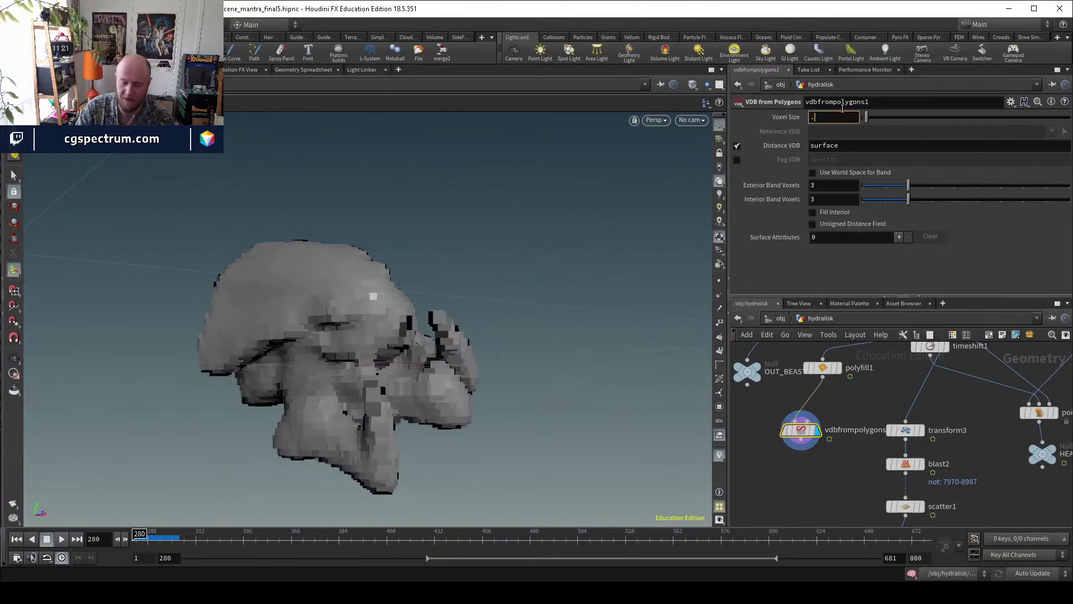
{"action": "type", "text": "05"}
{"action": "key", "text": "Return"}
{"action": "left_click", "coordinate": [841, 116]}
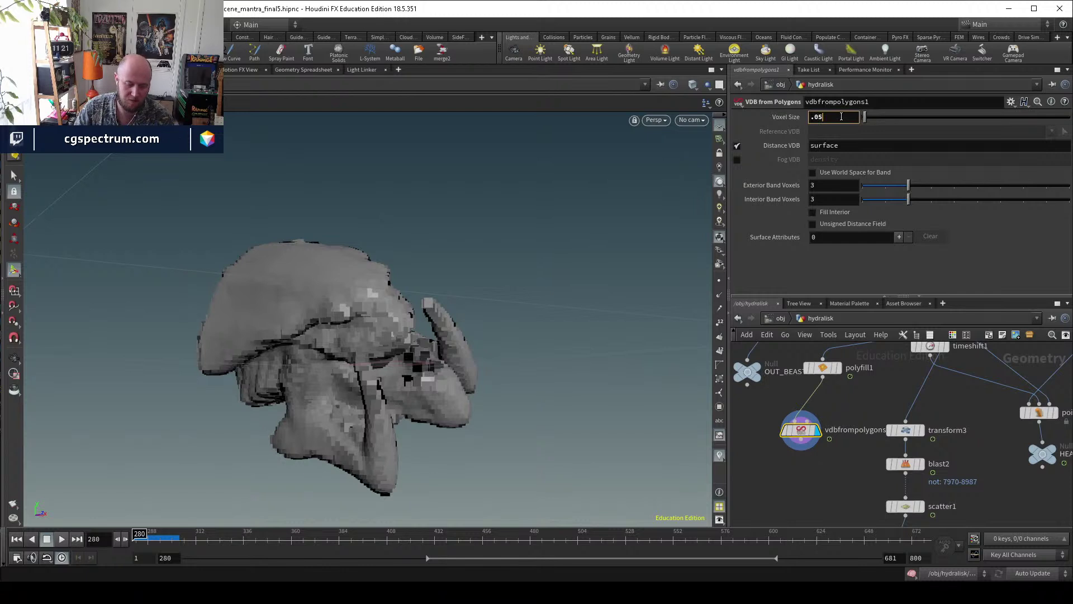
{"action": "key", "text": "Return"}
Attach a Null after vdbfrompolygons1 and name it OUT_VDB.
{"action": "scroll", "coordinate": [997, 425], "scroll_direction": "down", "scroll_amount": 2}
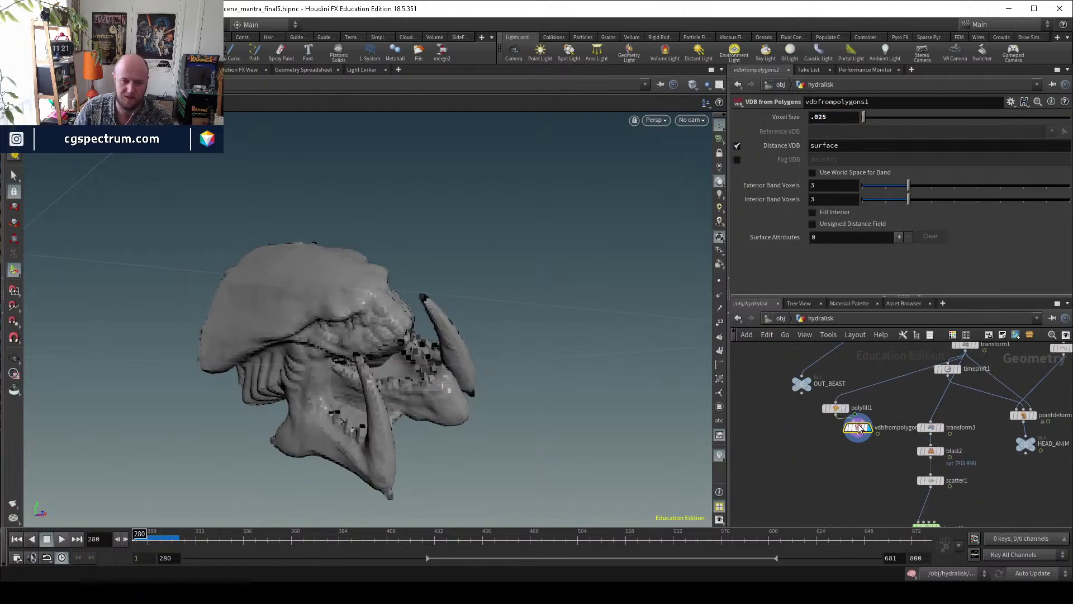
{"action": "key", "text": "Tab"}
{"action": "type", "text": "null"}
{"action": "key", "text": "Return"}
{"action": "left_click", "coordinate": [812, 454]}
{"action": "left_click", "coordinate": [821, 452]}
{"action": "left_click", "coordinate": [830, 414]}
{"action": "left_click", "coordinate": [821, 443]}
{"action": "left_click", "coordinate": [829, 418]}
{"action": "mouse_move", "coordinate": [830, 413]}
{"action": "left_mouse_down"}
{"action": "mouse_move", "coordinate": [819, 414]}
{"action": "mouse_move", "coordinate": [820, 382]}
{"action": "mouse_move", "coordinate": [817, 411]}
{"action": "left_mouse_up"}
{"action": "left_click_drag", "start_coordinate": [818, 451], "coordinate": [811, 447]}
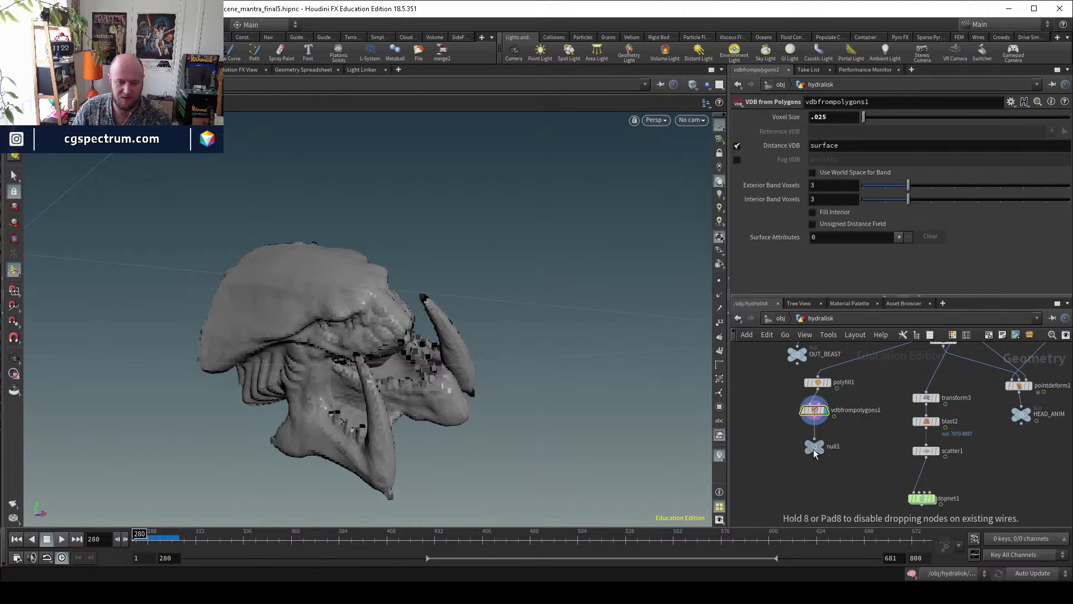
{"action": "left_click_drag", "start_coordinate": [814, 411], "coordinate": [818, 411]}
{"action": "left_click_drag", "start_coordinate": [817, 452], "coordinate": [820, 446]}
{"action": "double_click", "coordinate": [841, 442]}
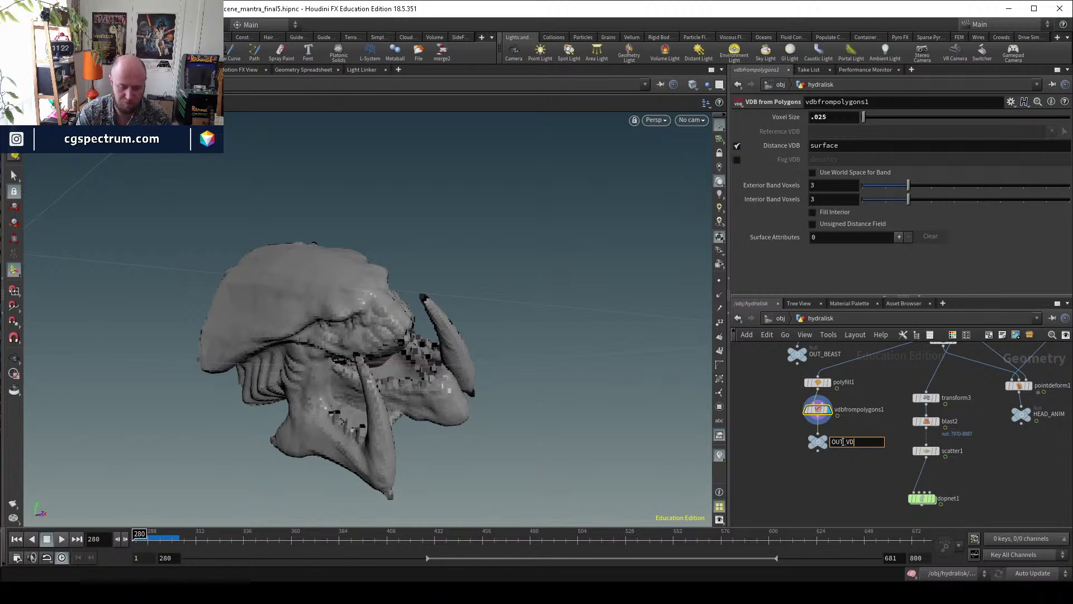
{"action": "scroll", "coordinate": [843, 441], "scroll_direction": "up", "scroll_amount": 3}
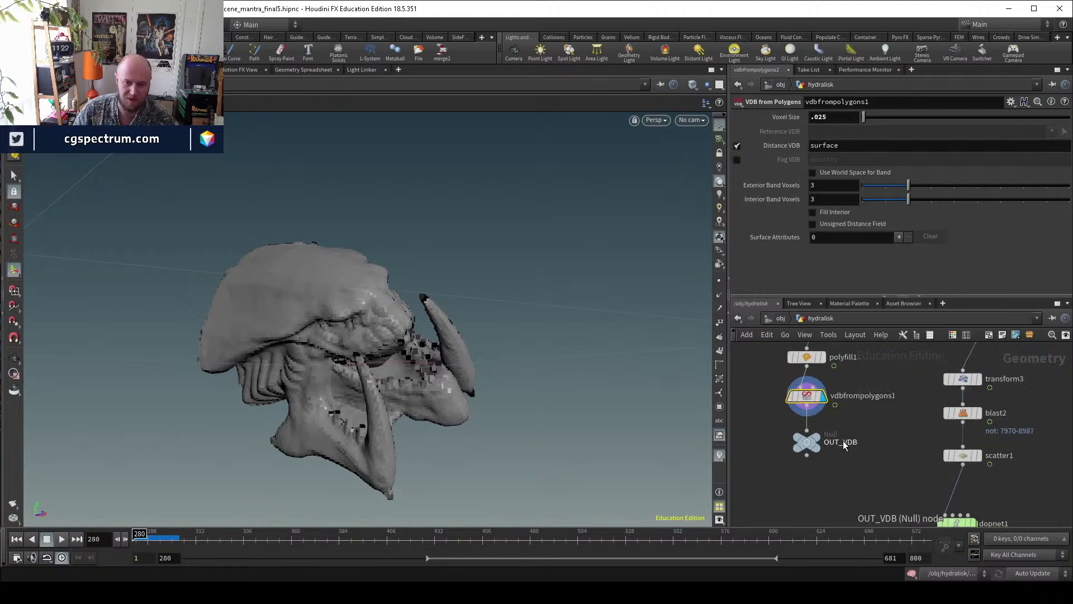
Examine the branches from blast1 and transform1 to OUT_BEAST, OUT_VDB and the tongue scatter in the hydralisk network.
{"action": "left_click", "coordinate": [799, 445]}
{"action": "scroll", "coordinate": [879, 503], "scroll_direction": "down", "scroll_amount": 5}
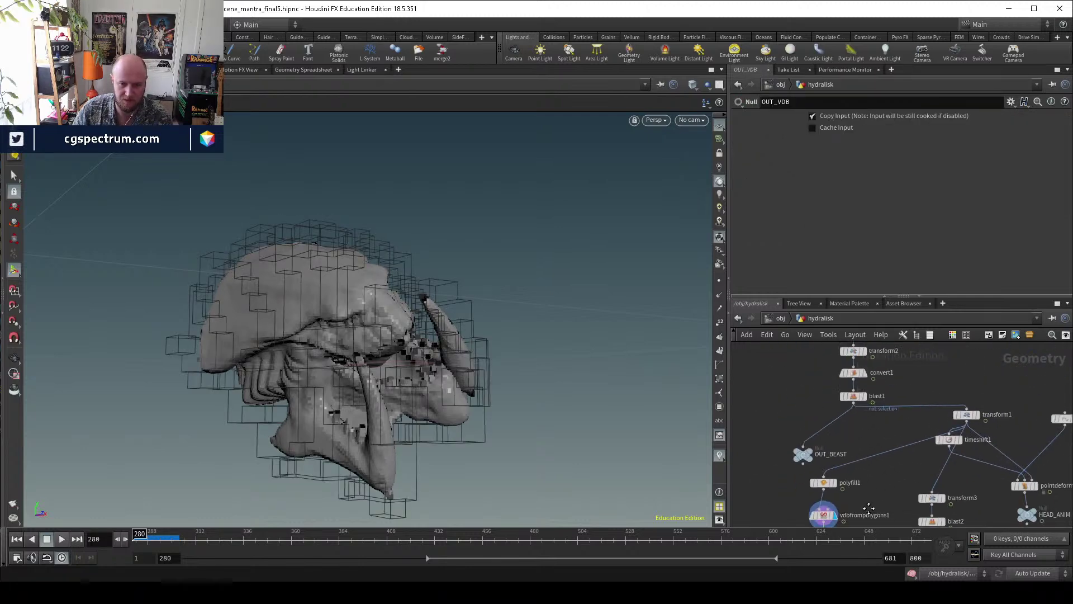
{"action": "middle_click_drag", "start_coordinate": [908, 526], "coordinate": [908, 483]}
{"action": "scroll", "coordinate": [844, 452], "scroll_direction": "up", "scroll_amount": 3}
{"action": "left_click_drag", "start_coordinate": [870, 467], "coordinate": [832, 451]}
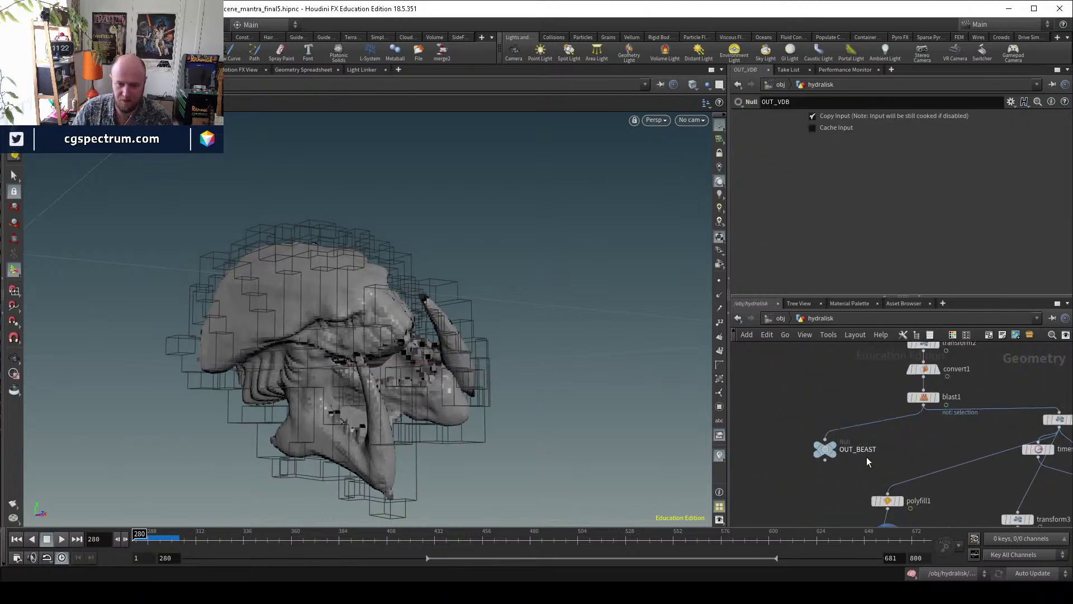
{"action": "scroll", "coordinate": [839, 450], "scroll_direction": "down", "scroll_amount": 3}
{"action": "middle_click_drag", "start_coordinate": [898, 437], "coordinate": [827, 420]}
{"action": "middle_click_drag", "start_coordinate": [923, 479], "coordinate": [900, 434]}
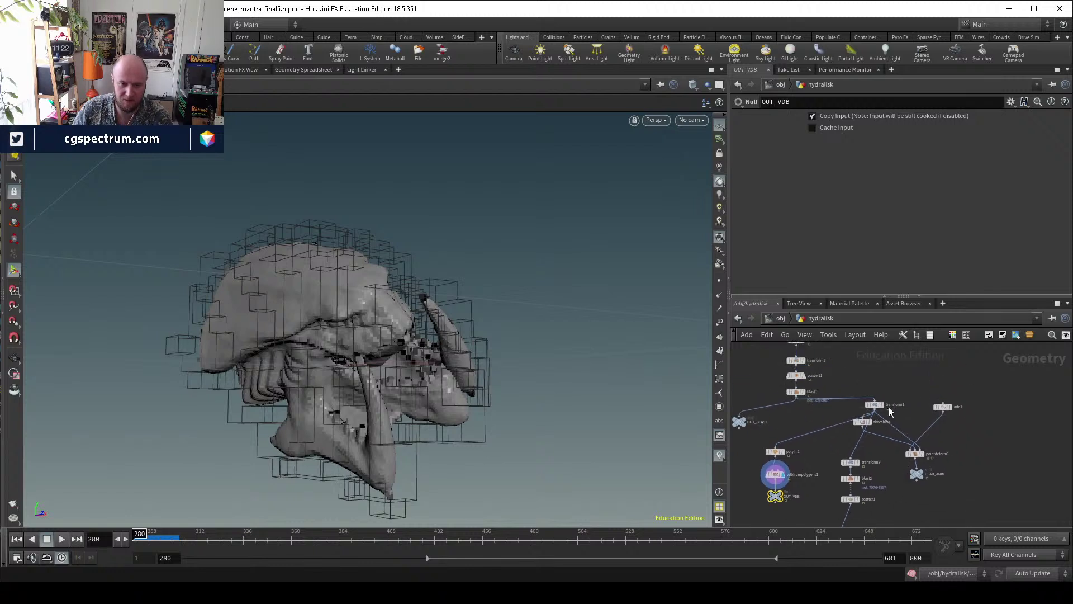
{"action": "scroll", "coordinate": [901, 433], "scroll_direction": "up", "scroll_amount": 4}
{"action": "scroll", "coordinate": [882, 458], "scroll_direction": "down", "scroll_amount": 4}
{"action": "scroll", "coordinate": [850, 451], "scroll_direction": "up", "scroll_amount": 5}
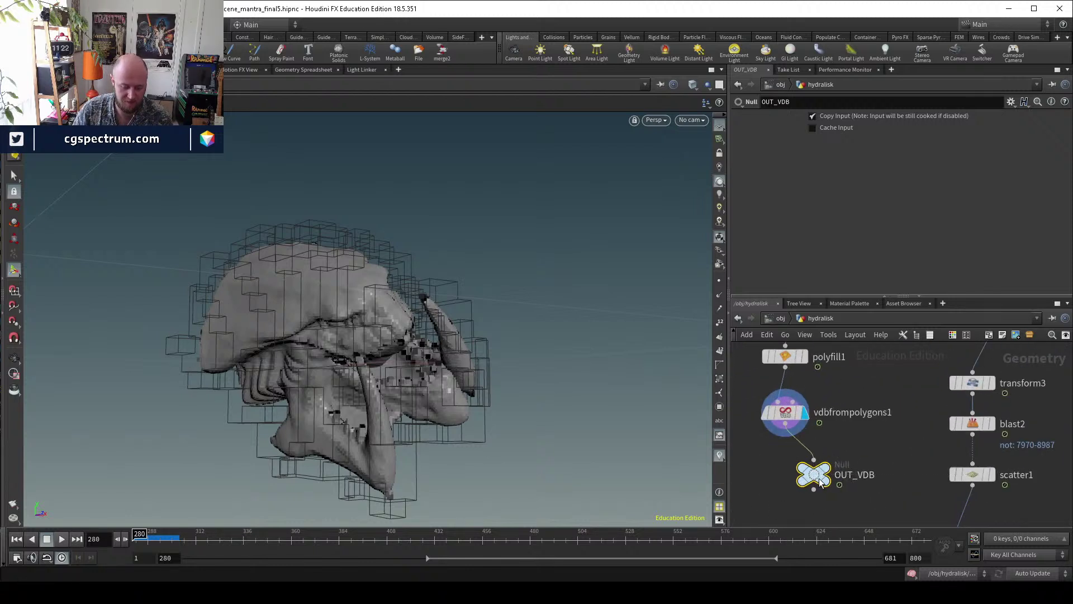
Duplicate the OUT_VDB null, feed the copy from polyfill1 and rename it OUT_GEO.
{"action": "key", "text": "ctrl+c"}
{"action": "key", "text": "ctrl+v"}
{"action": "left_click_drag", "start_coordinate": [757, 464], "coordinate": [829, 410]}
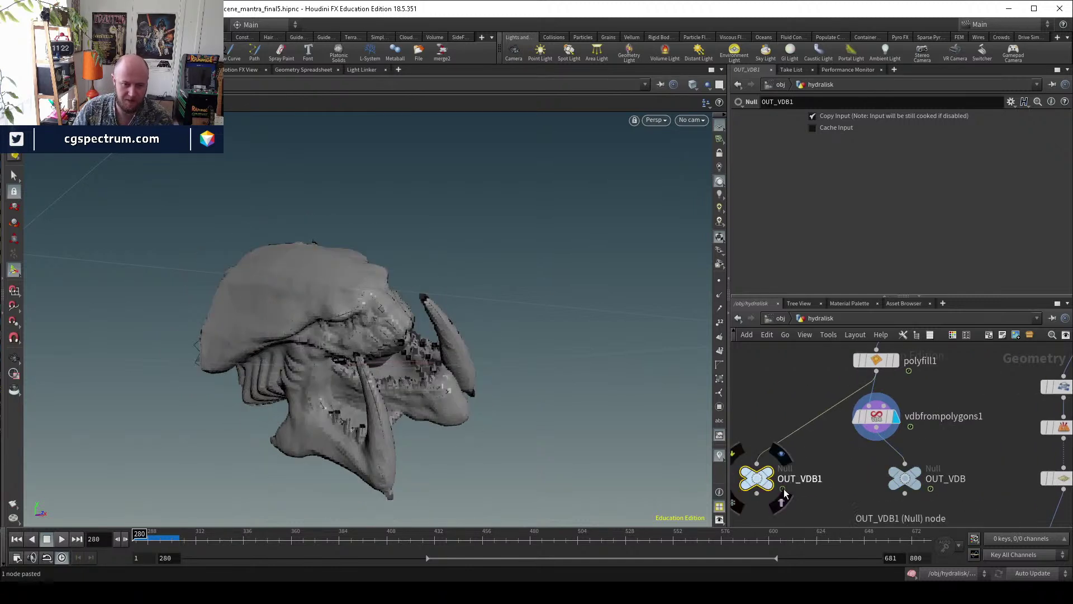
{"action": "middle_click_drag", "start_coordinate": [760, 488], "coordinate": [830, 460]}
{"action": "left_click_drag", "start_coordinate": [828, 454], "coordinate": [797, 454]}
{"action": "scroll", "coordinate": [843, 454], "scroll_direction": "up", "scroll_amount": 2}
{"action": "double_click", "coordinate": [843, 453]}
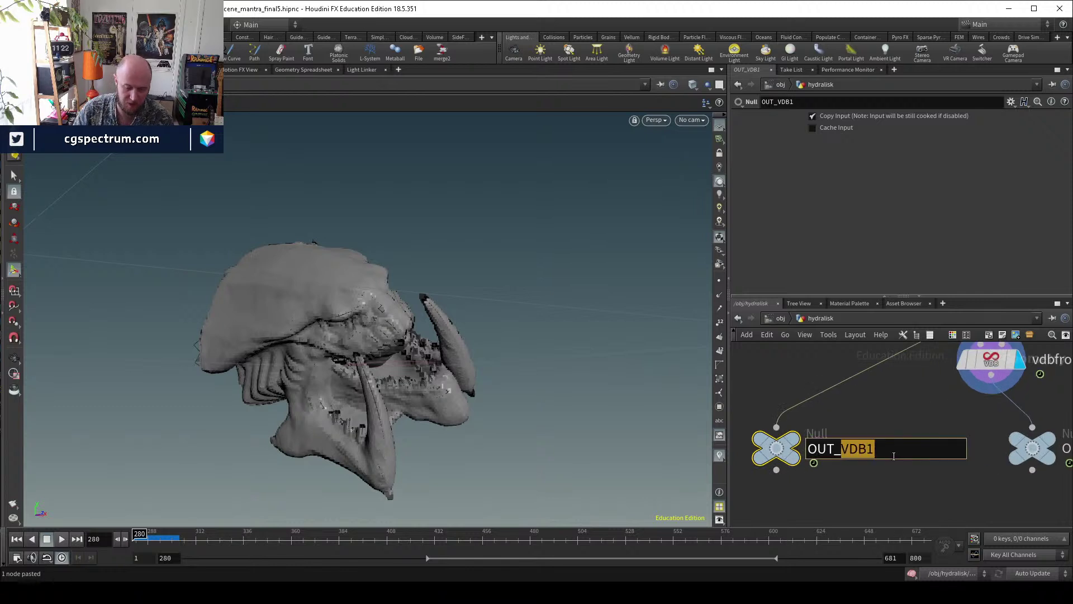
{"action": "key", "text": "Return"}
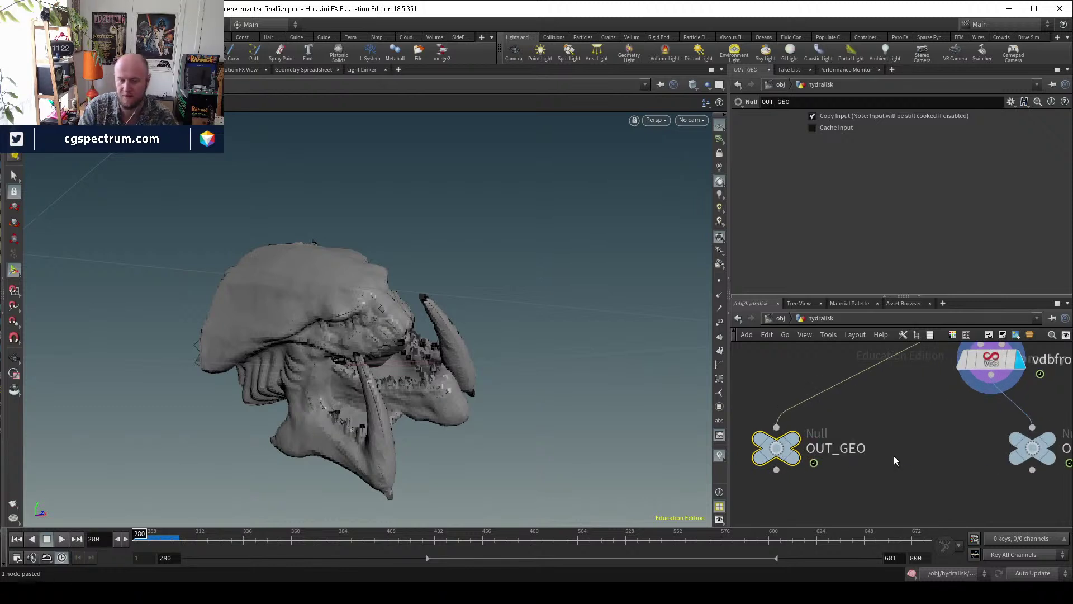
Insert a Trail node between polyfill1 and OUT_GEO.
{"action": "middle_click_drag", "start_coordinate": [877, 425], "coordinate": [862, 465]}
{"action": "left_click", "coordinate": [867, 445]}
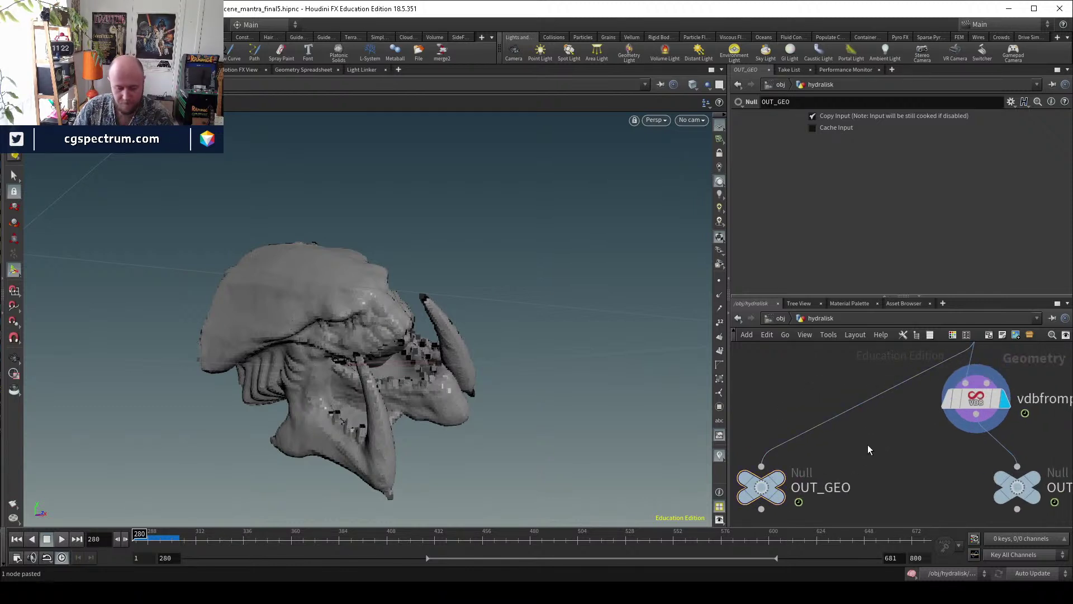
{"action": "key", "text": "Tab"}
{"action": "type", "text": "trail"}
{"action": "key", "text": "Return"}
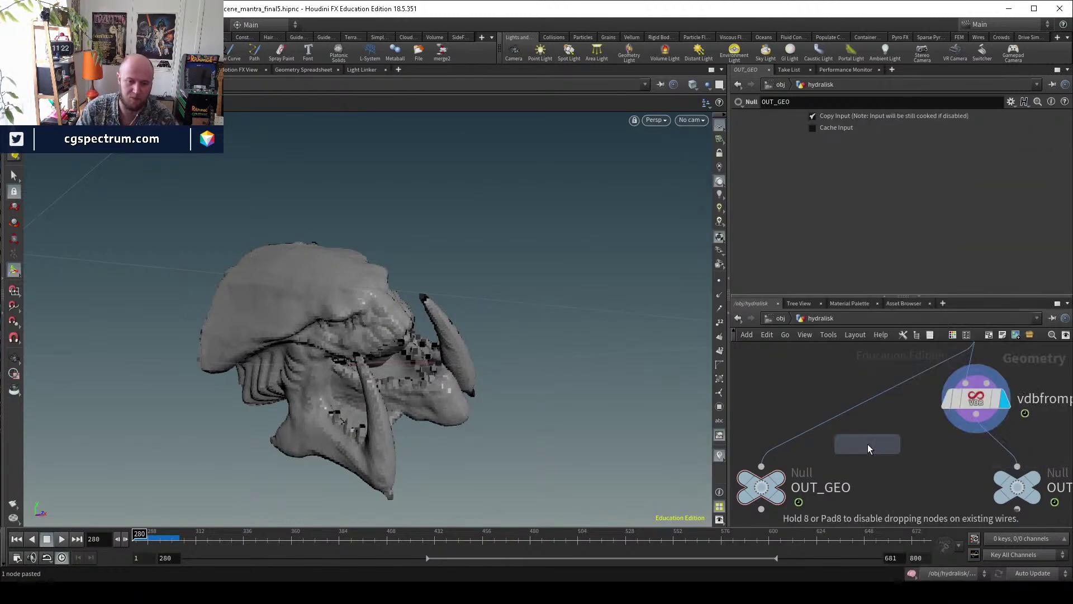
{"action": "left_click", "coordinate": [867, 444]}
{"action": "left_click_drag", "start_coordinate": [867, 444], "coordinate": [798, 414]}
{"action": "scroll", "coordinate": [844, 426], "scroll_direction": "down", "scroll_amount": 2}
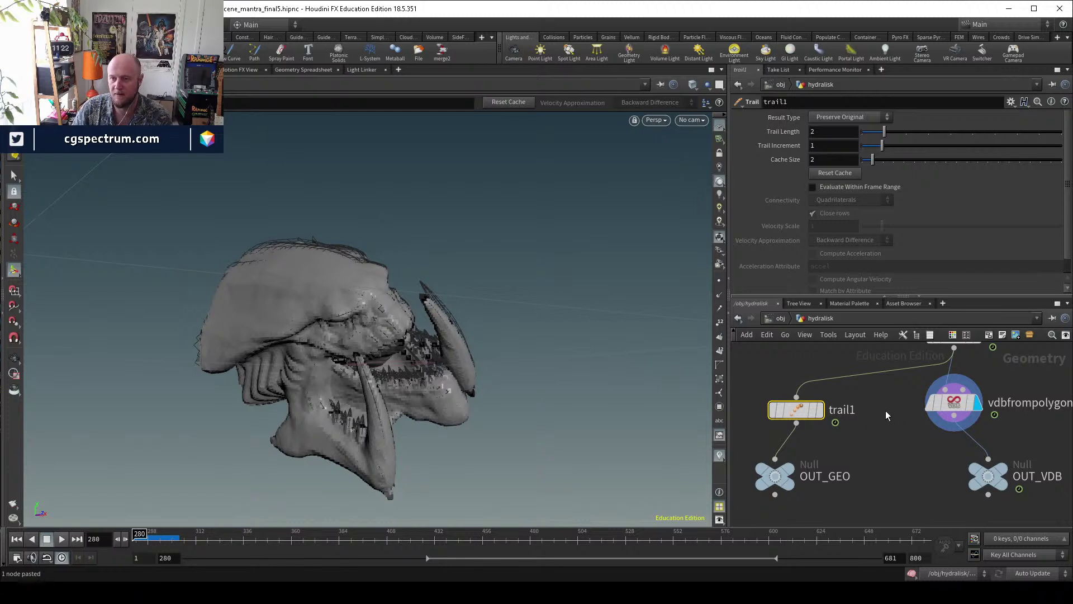
{"action": "left_click_drag", "start_coordinate": [808, 410], "coordinate": [797, 404]}
Set trail1's Result Type to Compute Velocity.
{"action": "left_click", "coordinate": [843, 117]}
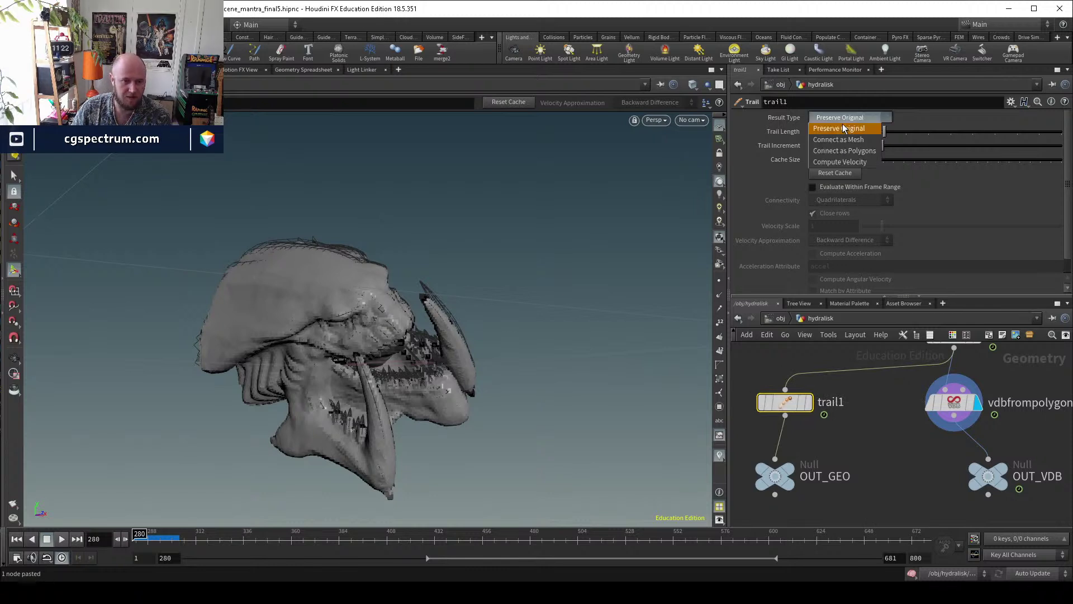
{"action": "left_click", "coordinate": [962, 134]}
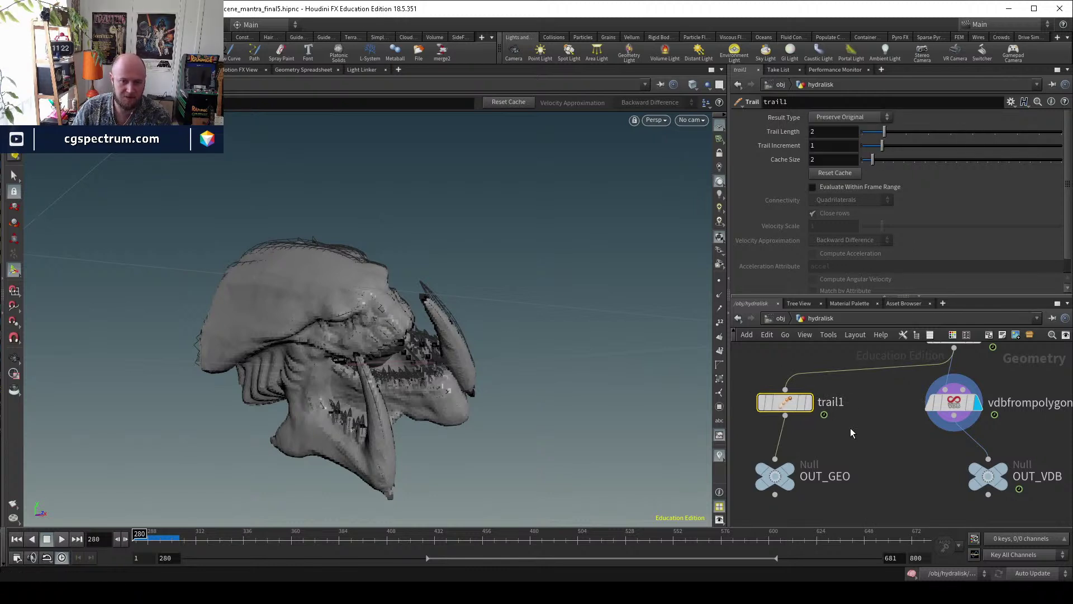
{"action": "left_click", "coordinate": [850, 116]}
{"action": "left_click", "coordinate": [861, 163]}
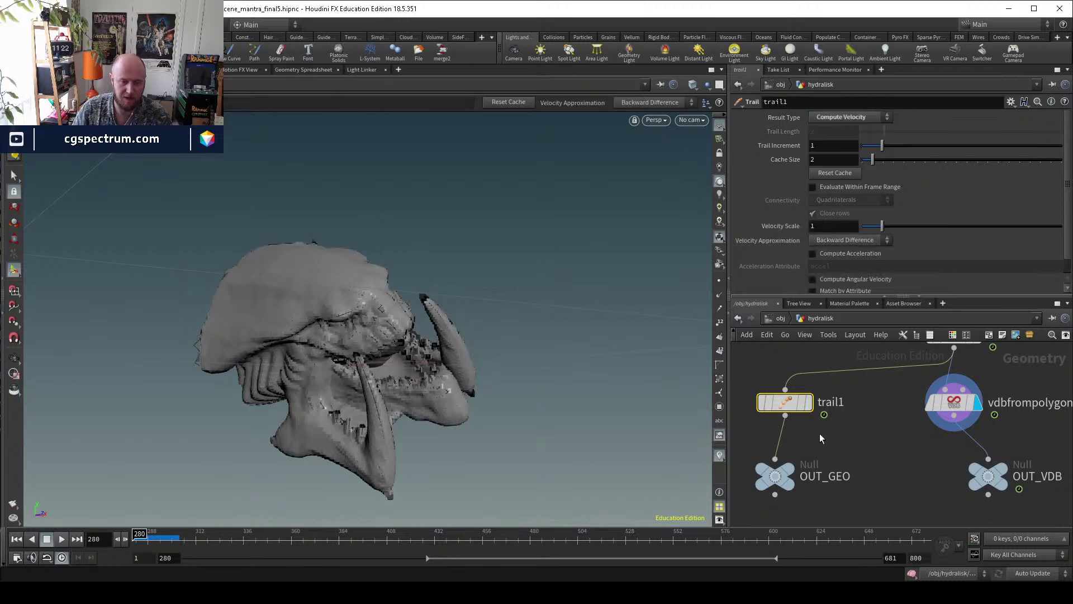
Display trail1's output and inspect the head geometry in wireframe.
{"action": "left_click_drag", "start_coordinate": [786, 403], "coordinate": [775, 390]}
{"action": "left_click", "coordinate": [798, 389]}
{"action": "key", "text": "Escape"}
{"action": "key", "text": "w"}
{"action": "key", "text": "w"}
{"action": "mouse_move", "coordinate": [474, 367]}
{"action": "left_mouse_down"}
{"action": "mouse_move", "coordinate": [531, 343]}
{"action": "mouse_move", "coordinate": [632, 363]}
{"action": "mouse_move", "coordinate": [489, 362]}
{"action": "mouse_move", "coordinate": [653, 355]}
{"action": "mouse_move", "coordinate": [542, 369]}
{"action": "left_mouse_up"}
{"action": "key", "text": "w"}
{"action": "key", "text": "w"}
{"action": "key", "text": "w"}
{"action": "middle_click_drag", "start_coordinate": [836, 446], "coordinate": [836, 410]}
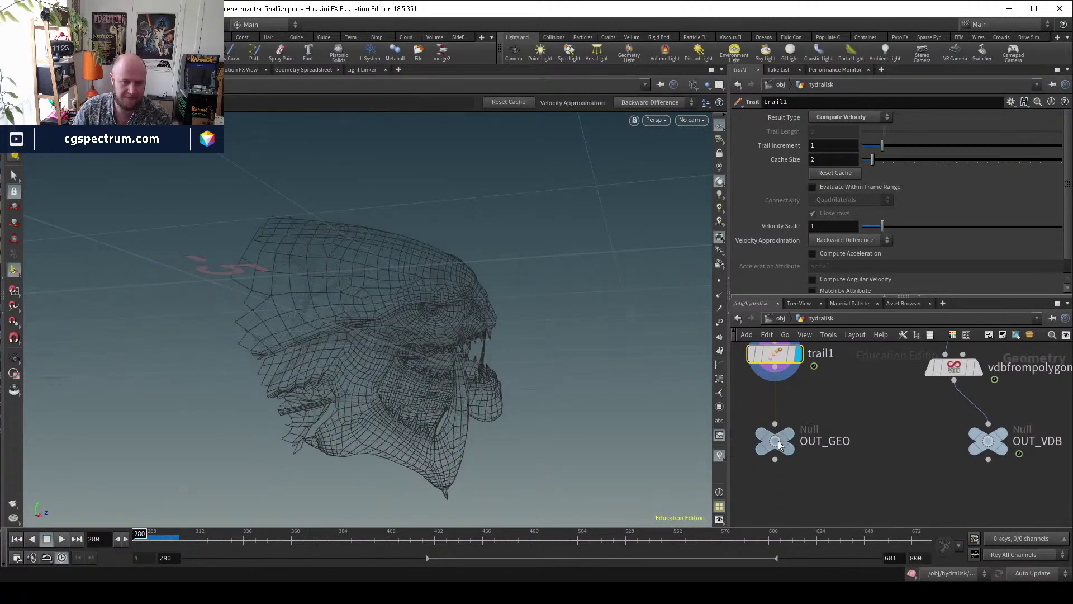
Tidy the OUT_GEO and OUT_VDB branches below polyfill1 and check the head from another angle in wireframe.
{"action": "left_click", "coordinate": [776, 441]}
{"action": "middle_click_drag", "start_coordinate": [994, 447], "coordinate": [941, 456]}
{"action": "left_click_drag", "start_coordinate": [940, 455], "coordinate": [904, 456]}
{"action": "middle_click_drag", "start_coordinate": [833, 444], "coordinate": [824, 475]}
{"action": "scroll", "coordinate": [820, 481], "scroll_direction": "down", "scroll_amount": 1}
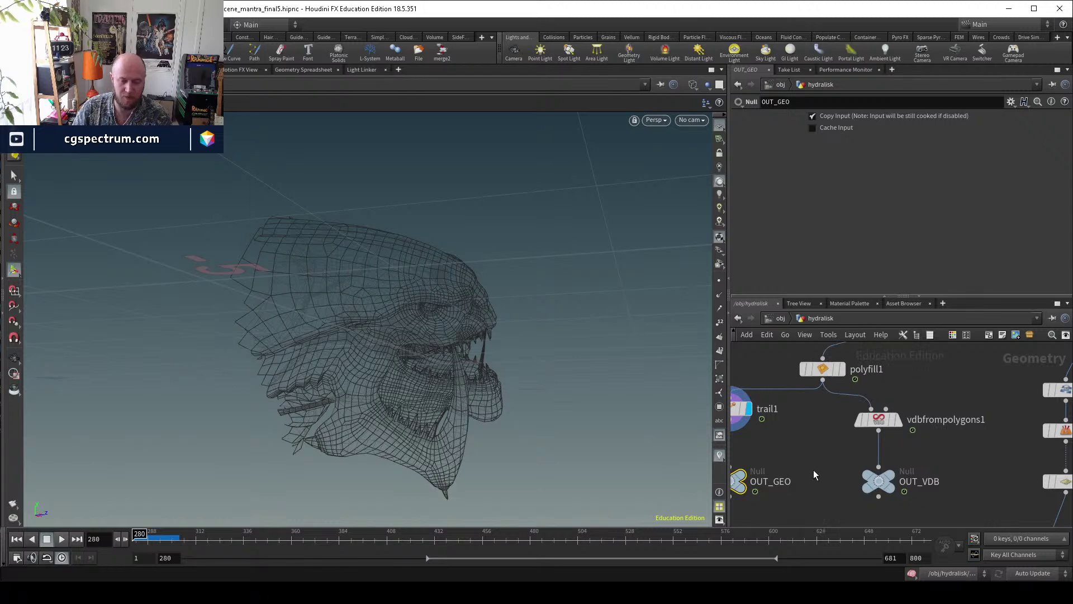
{"action": "middle_click_drag", "start_coordinate": [754, 447], "coordinate": [814, 398]}
{"action": "left_click_drag", "start_coordinate": [792, 373], "coordinate": [793, 378]}
{"action": "scroll", "coordinate": [856, 458], "scroll_direction": "down", "scroll_amount": 3}
{"action": "key", "text": "Escape"}
{"action": "key", "text": "w"}
{"action": "key", "text": "w"}
{"action": "mouse_move", "coordinate": [377, 373]}
{"action": "left_mouse_down"}
{"action": "mouse_move", "coordinate": [220, 388]}
{"action": "mouse_move", "coordinate": [360, 383]}
{"action": "mouse_move", "coordinate": [526, 450]}
{"action": "mouse_move", "coordinate": [494, 422]}
{"action": "left_mouse_up"}
{"action": "key", "text": "w"}
{"action": "key", "text": "w"}
Open dopnet1's internal network around flipsolver1 and gravity1.
{"action": "middle_click_drag", "start_coordinate": [922, 485], "coordinate": [855, 461]}
{"action": "left_click", "coordinate": [842, 434]}
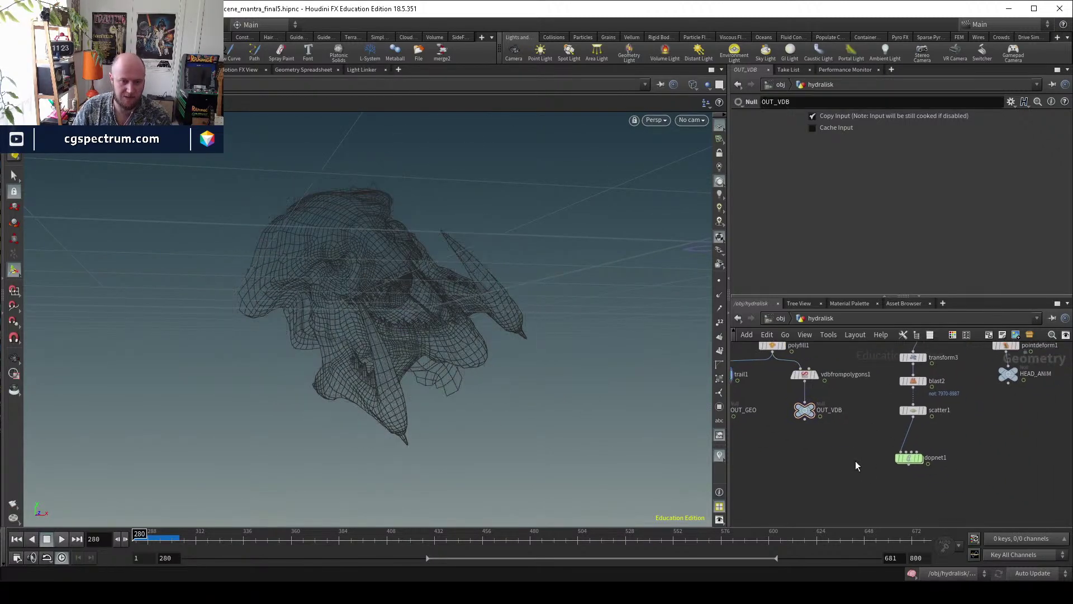
{"action": "double_click", "coordinate": [909, 460]}
{"action": "scroll", "coordinate": [900, 460], "scroll_direction": "up", "scroll_amount": 3}
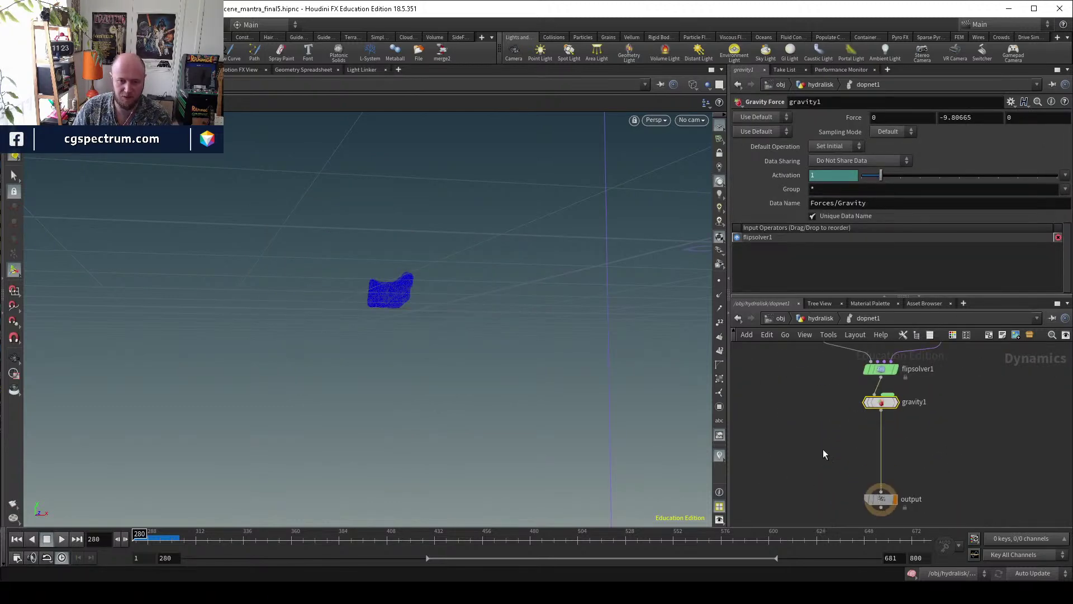
{"action": "key", "text": "Tab"}
{"action": "type", "text": "statc"}
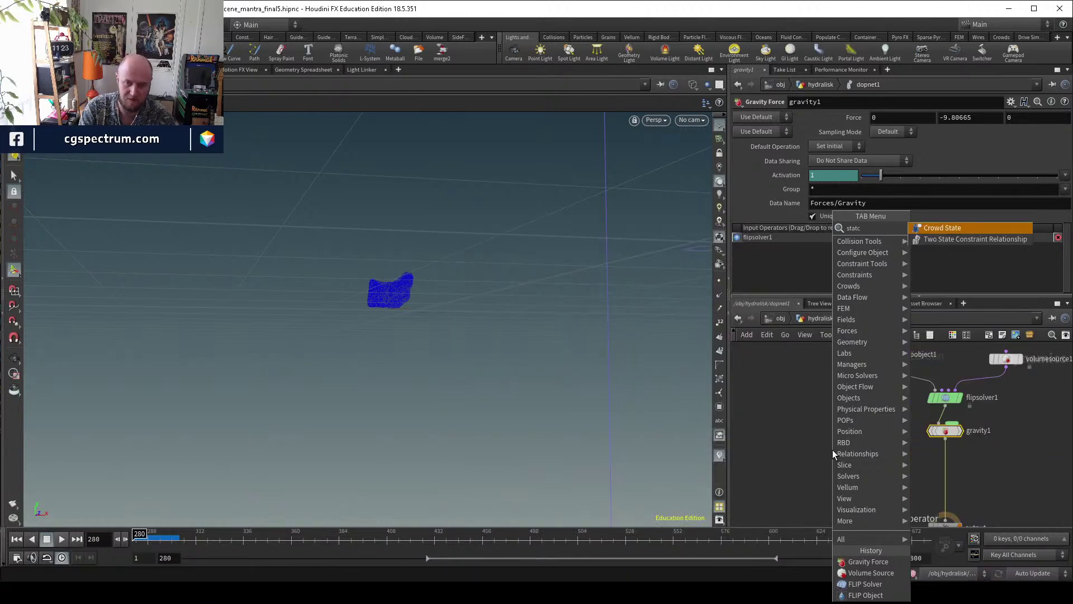
{"action": "key", "text": "Return"}
{"action": "key", "text": "Escape"}
Add a Static Object node to the DOP network beside gravity1.
{"action": "key", "text": "Tab"}
{"action": "type", "text": "sta"}
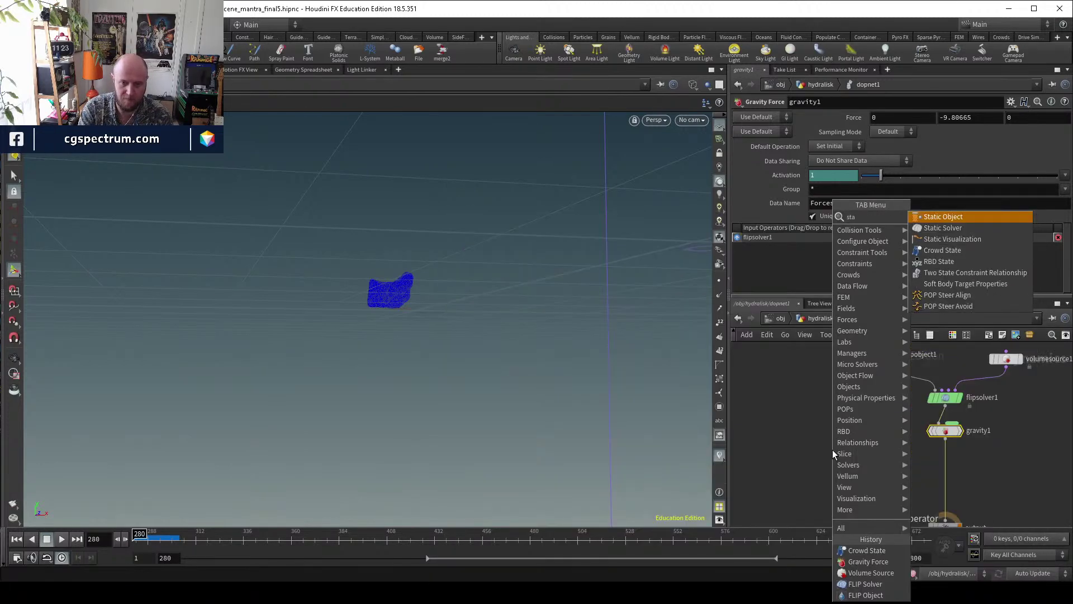
{"action": "key", "text": "Return"}
{"action": "left_click", "coordinate": [829, 453]}
Insert a Merge between gravity1 and output, connect staticobject1 as its first input, and show staticobject1's parameters.
{"action": "key", "text": "Tab"}
{"action": "type", "text": "merge"}
{"action": "key", "text": "Return"}
{"action": "left_click", "coordinate": [821, 453]}
{"action": "left_click_drag", "start_coordinate": [822, 456], "coordinate": [945, 482]}
{"action": "left_click_drag", "start_coordinate": [789, 420], "coordinate": [941, 472]}
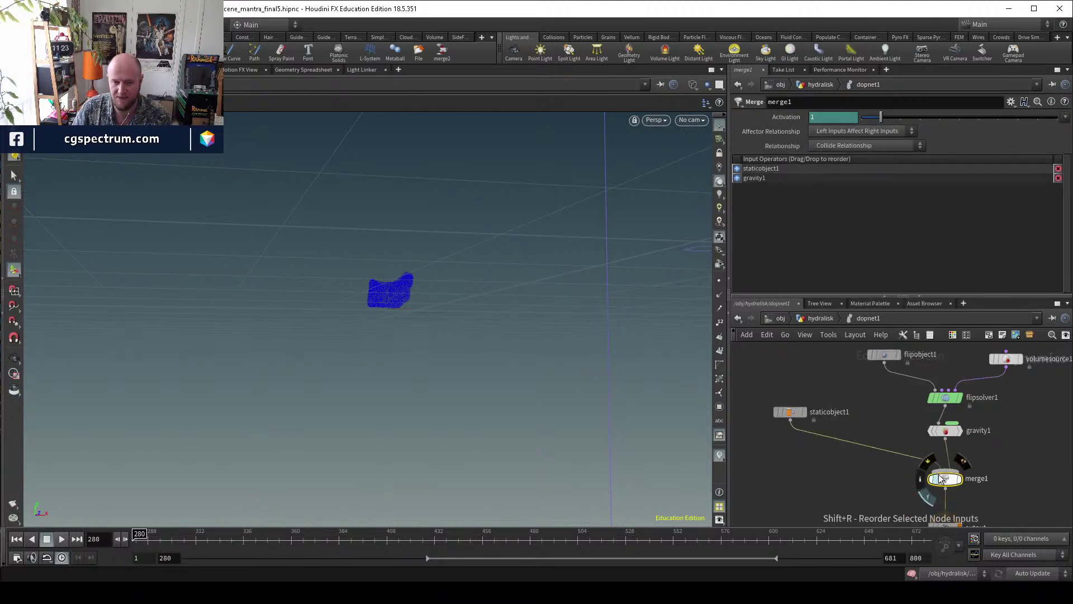
{"action": "left_click", "coordinate": [788, 414]}
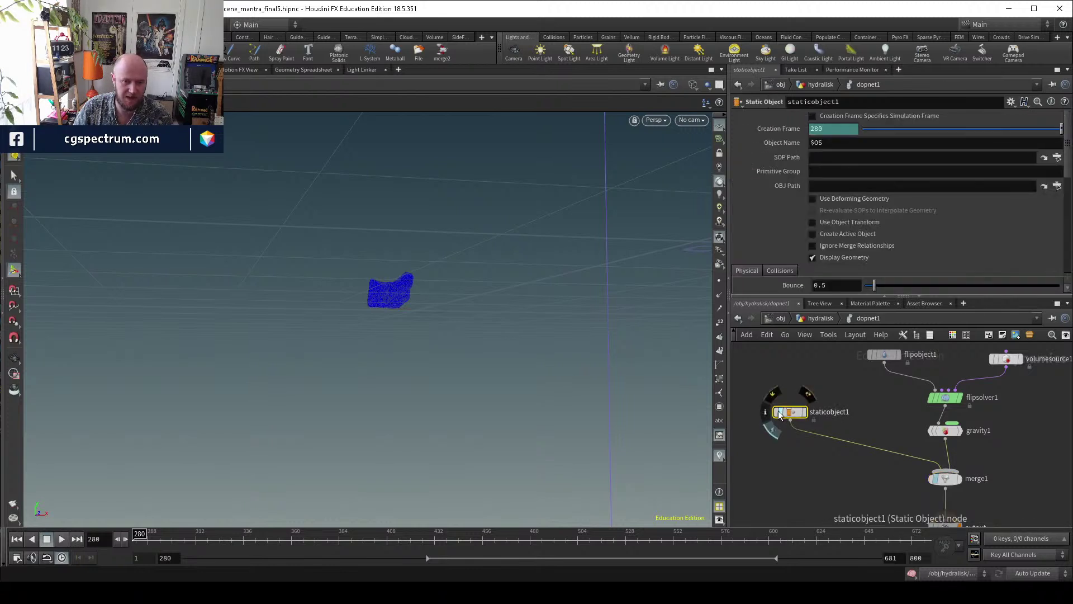
Set staticobject1's SOP path to ../../OUT_GEO/.
{"action": "left_click", "coordinate": [834, 157]}
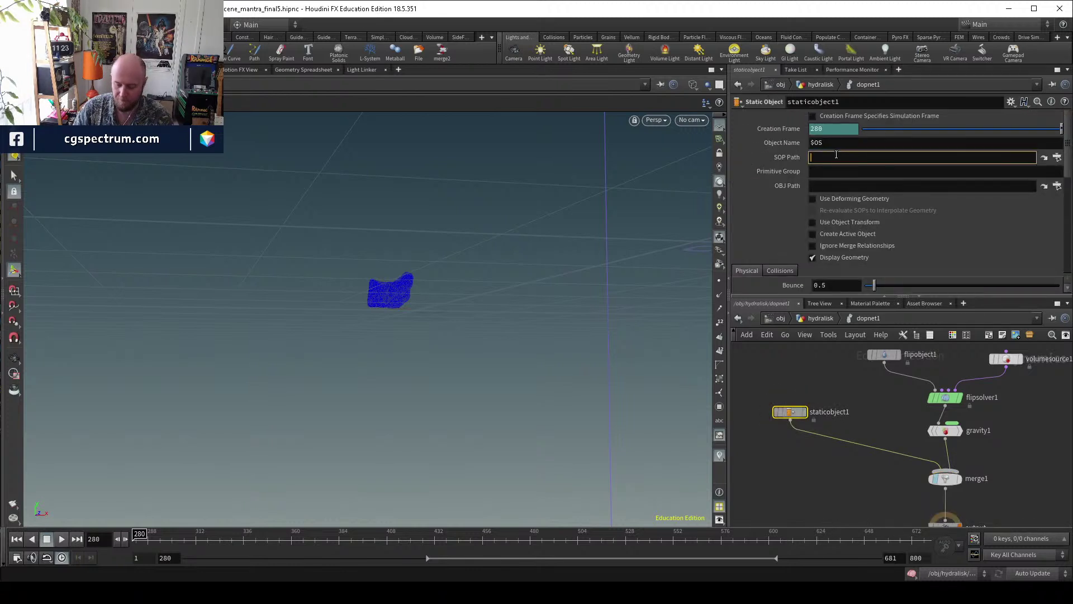
{"action": "type", "text": "../../"}
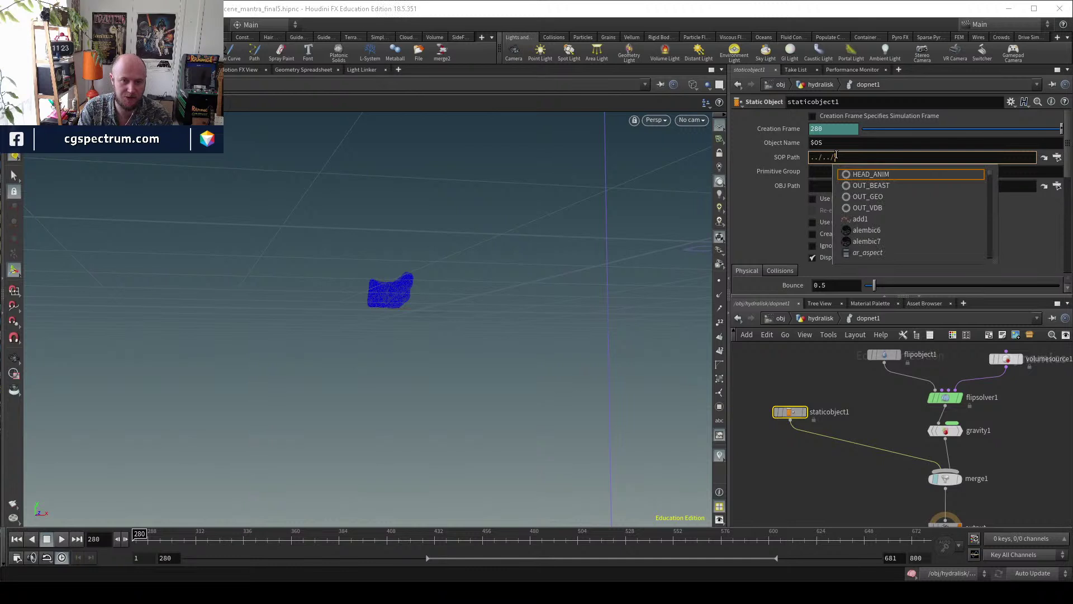
{"action": "key", "text": "Down"}
{"action": "key", "text": "Down"}
{"action": "key", "text": "Return"}
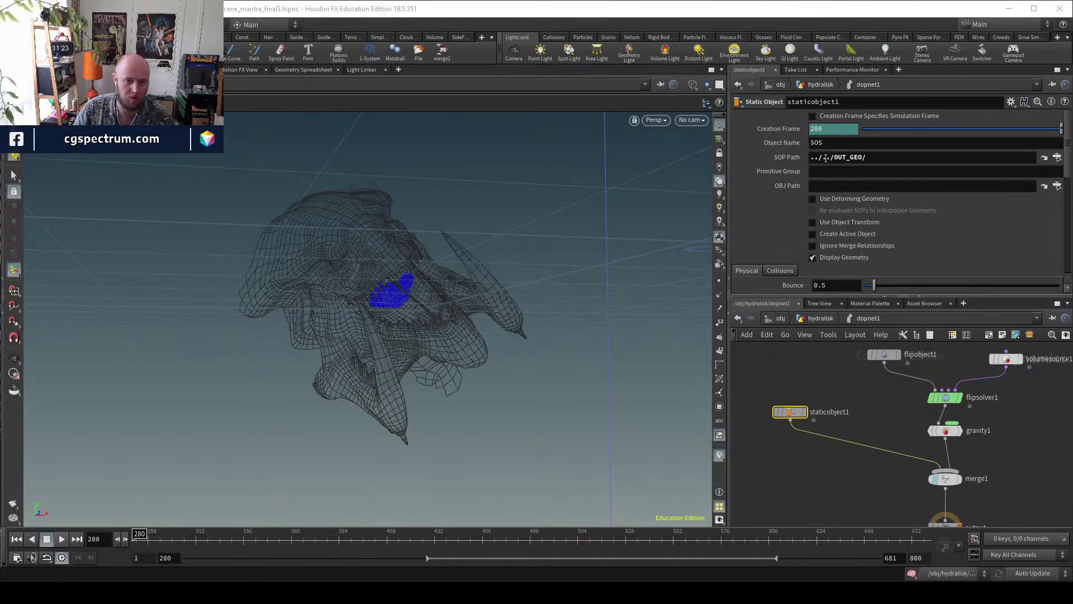
Enable Use Deforming Geometry and Re-evaluate SOPs to Interpolate Geometry on staticobject1.
{"action": "scroll", "coordinate": [776, 197], "scroll_direction": "down", "scroll_amount": 2}
{"action": "left_click", "coordinate": [780, 230]}
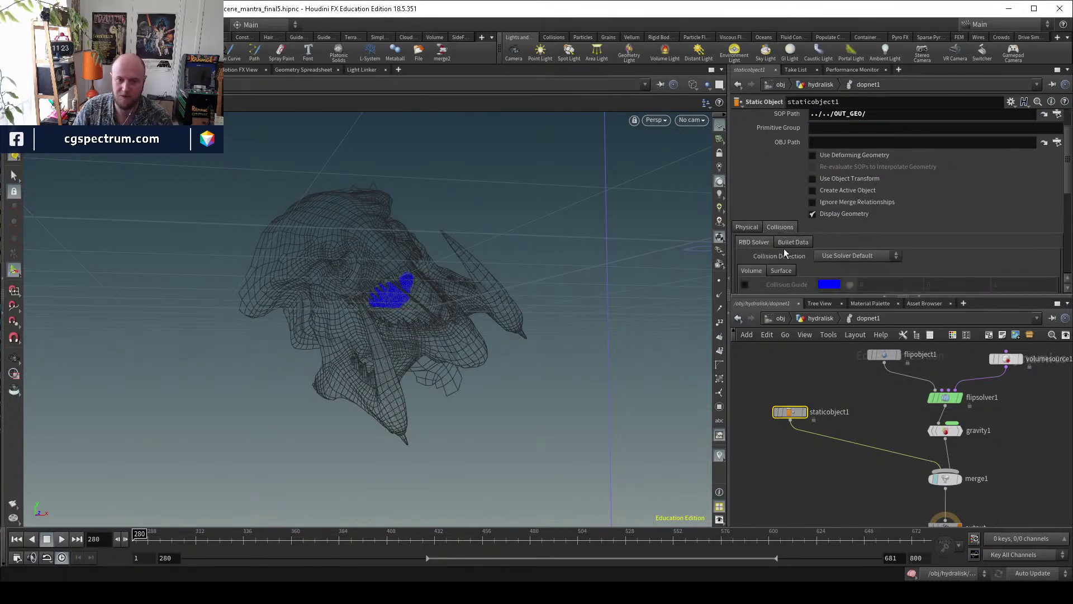
{"action": "scroll", "coordinate": [783, 243], "scroll_direction": "down", "scroll_amount": 7}
{"action": "scroll", "coordinate": [788, 212], "scroll_direction": "up", "scroll_amount": 7}
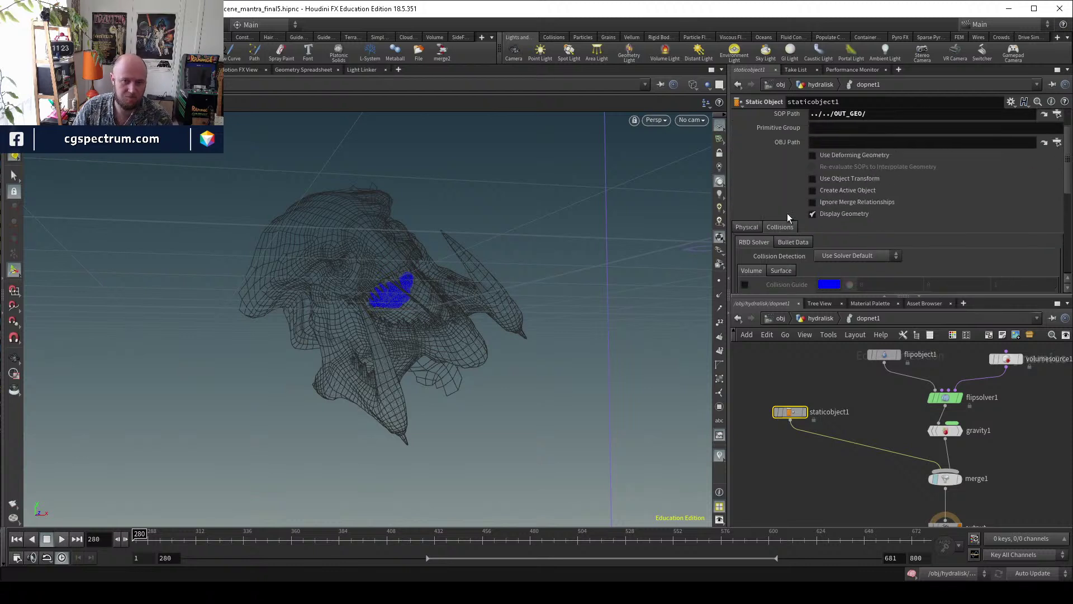
{"action": "left_click", "coordinate": [830, 168]}
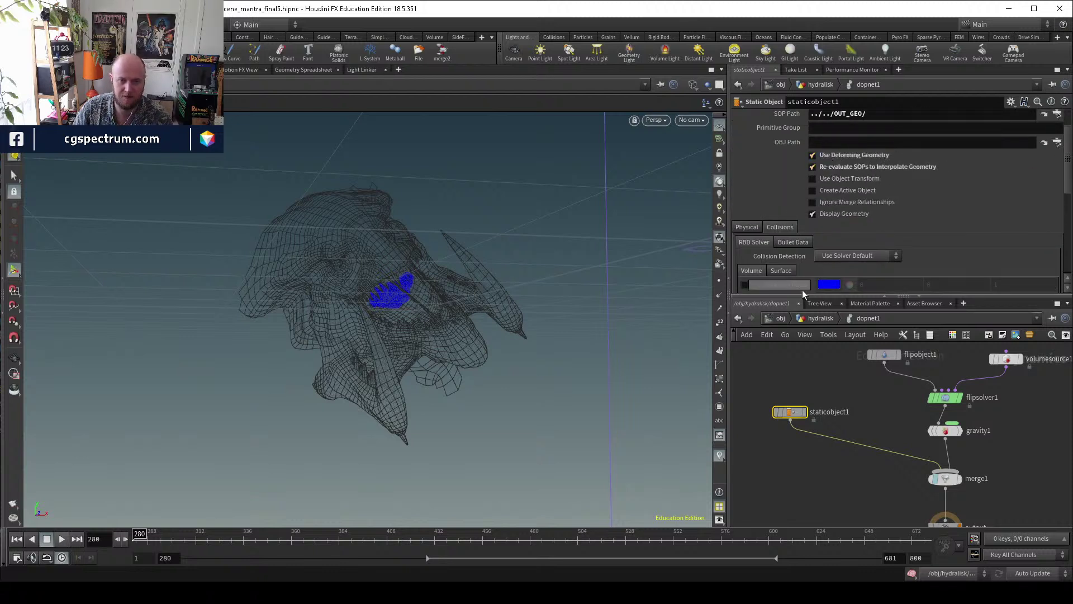
Set staticobject1's RBD solver volume mode to Volume Sample with ../../OUT_VDB as the proxy volume.
{"action": "scroll", "coordinate": [770, 260], "scroll_direction": "down", "scroll_amount": 4}
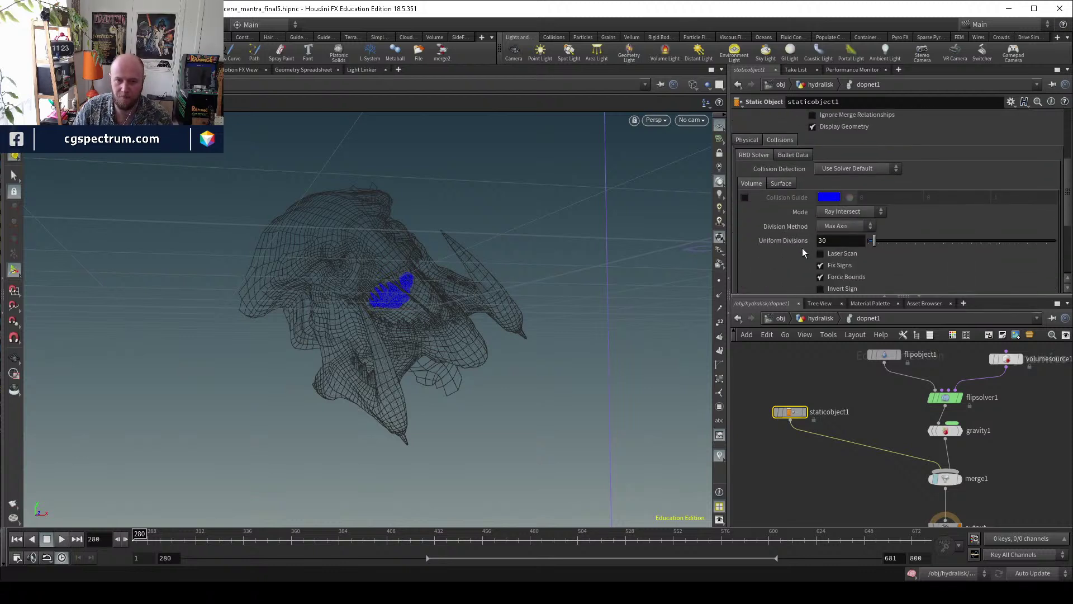
{"action": "left_click", "coordinate": [844, 214]}
{"action": "left_click", "coordinate": [845, 289]}
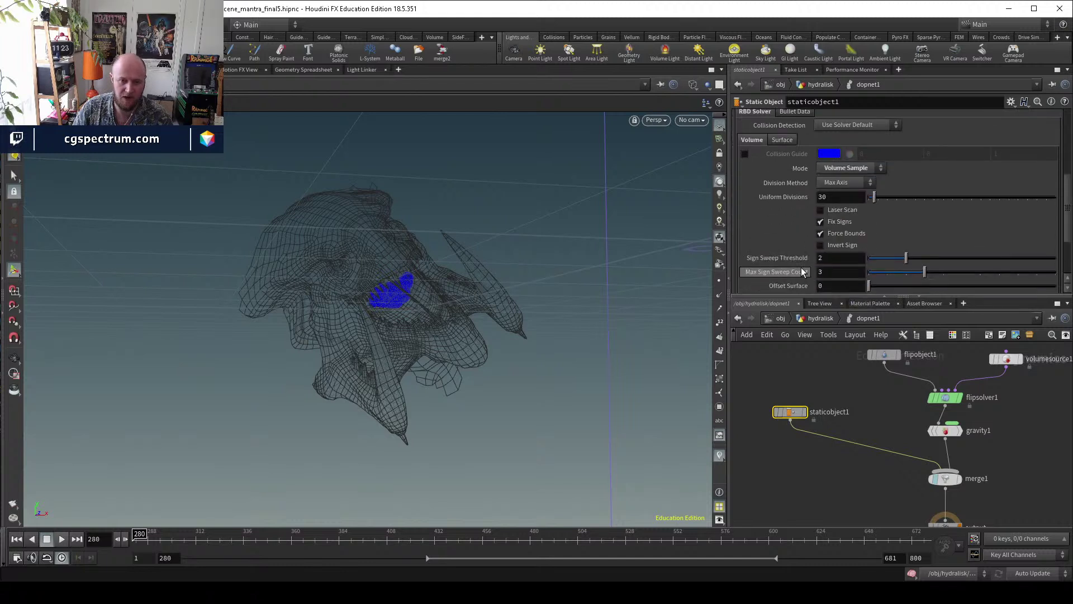
{"action": "scroll", "coordinate": [800, 270], "scroll_direction": "down", "scroll_amount": 5}
{"action": "left_click", "coordinate": [844, 240]}
{"action": "type", "text": "../../OUT_GEO/"}
{"action": "key", "text": "shift+Left"}
{"action": "key", "text": "shift+Left"}
{"action": "key", "text": "shift+Left"}
{"action": "type", "text": "VDB"}
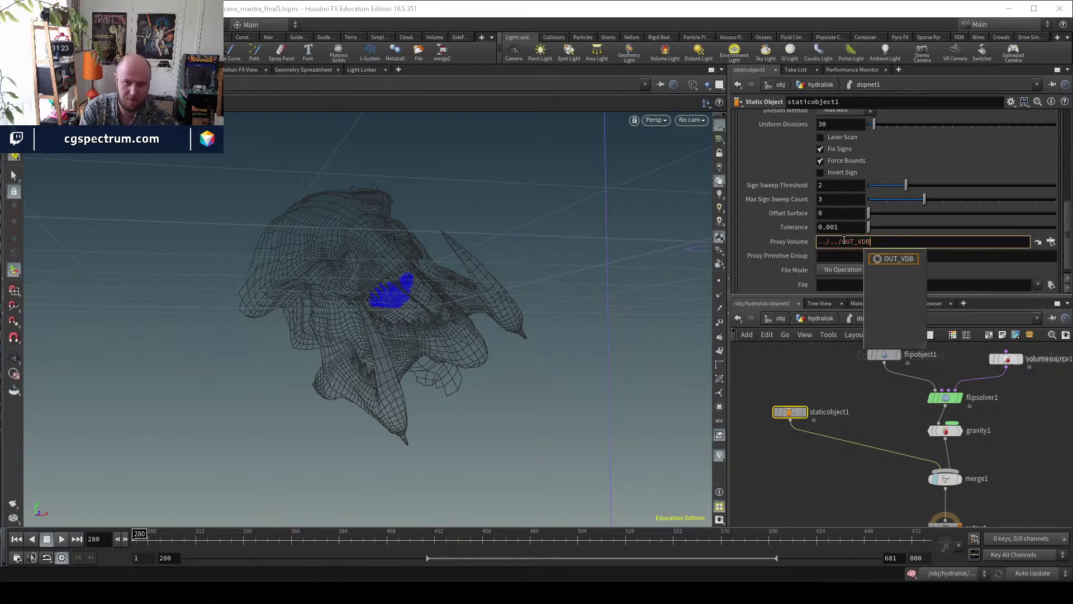
{"action": "key", "text": "Return"}
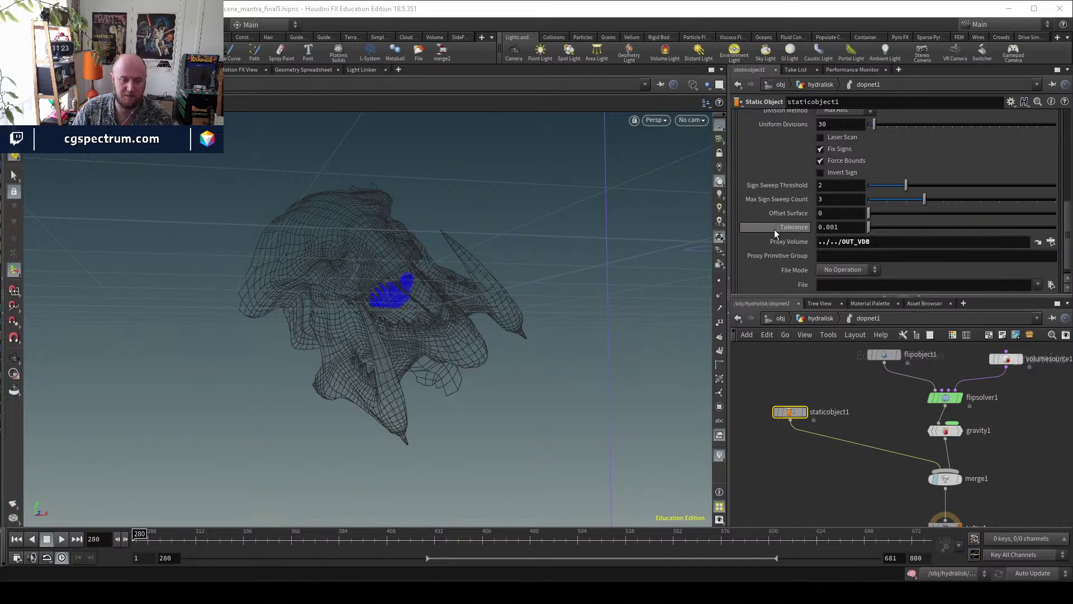
Inspect the head's collision guide in shaded view with its display geometry hidden, and restore the normal geometry display.
{"action": "scroll", "coordinate": [771, 229], "scroll_direction": "up", "scroll_amount": 5}
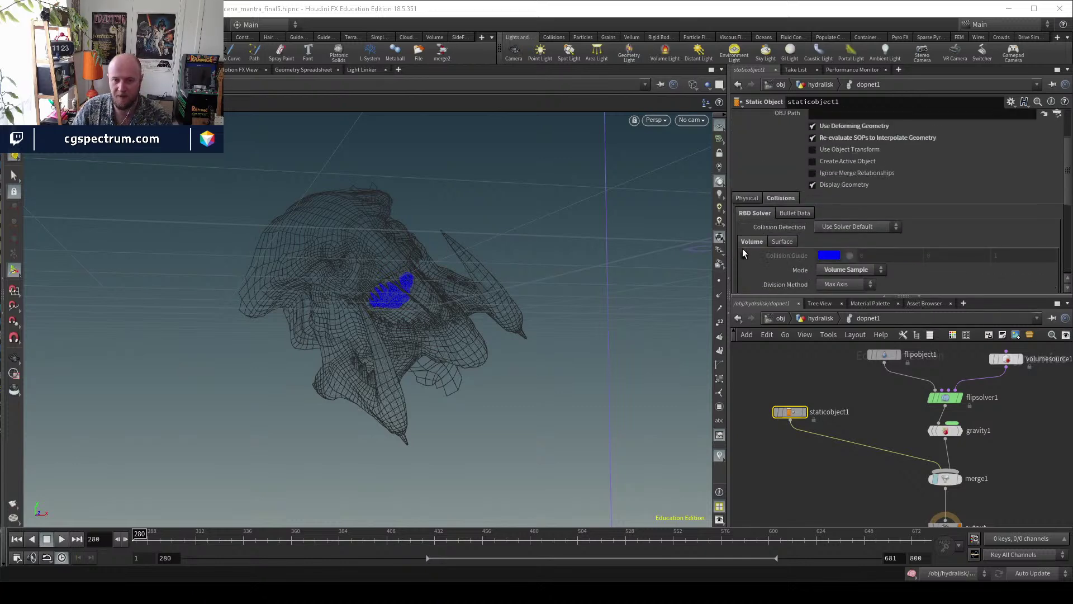
{"action": "left_click", "coordinate": [744, 254]}
{"action": "left_click", "coordinate": [823, 184]}
{"action": "mouse_move", "coordinate": [615, 263]}
{"action": "left_mouse_down", "text": "alt"}
{"action": "mouse_move", "coordinate": [460, 314]}
{"action": "mouse_move", "coordinate": [541, 326]}
{"action": "mouse_move", "coordinate": [420, 324]}
{"action": "left_mouse_up", "text": "alt"}
{"action": "key", "text": "w"}
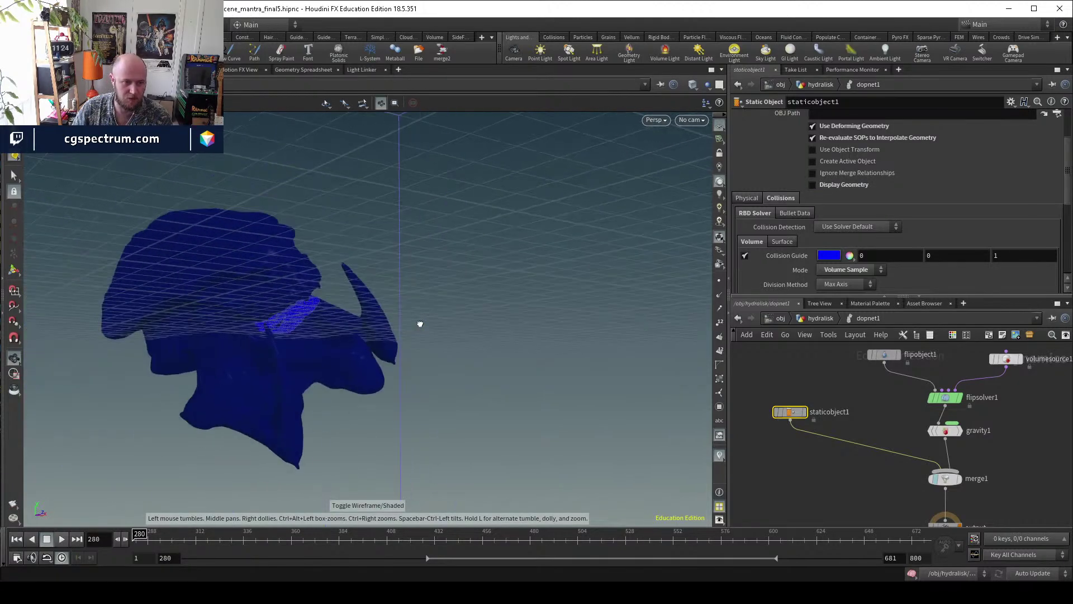
{"action": "left_click", "coordinate": [744, 255]}
{"action": "left_click", "coordinate": [813, 184]}
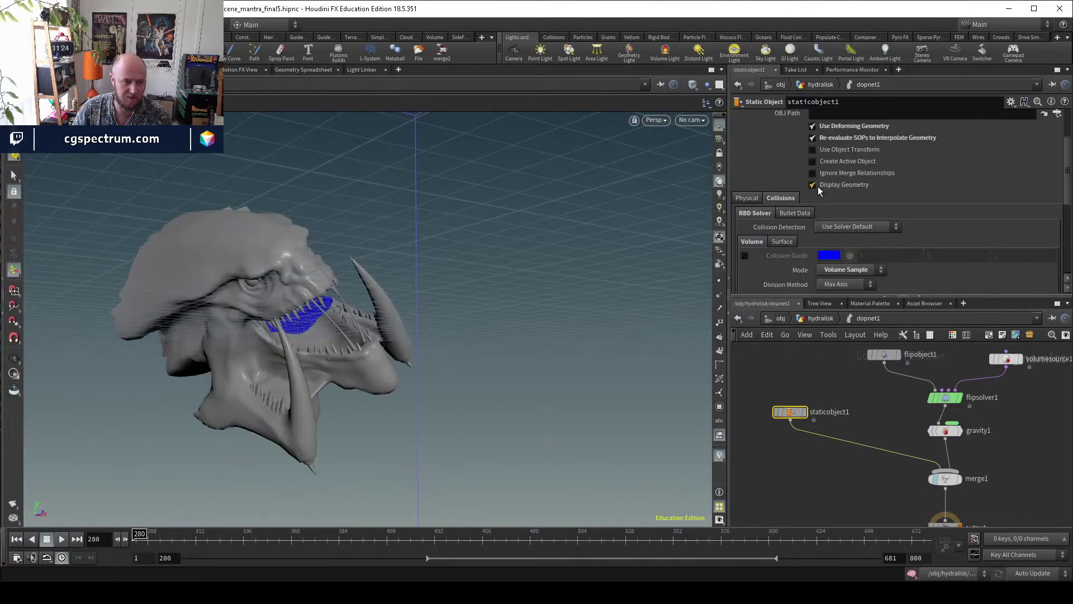
Play the simulation briefly with the static head collider and return to frame 280.
{"action": "scroll", "coordinate": [874, 403], "scroll_direction": "down", "scroll_amount": 2}
{"action": "middle_click_drag", "start_coordinate": [941, 492], "coordinate": [887, 467]}
{"action": "scroll", "coordinate": [865, 443], "scroll_direction": "up", "scroll_amount": 1}
{"action": "left_click_drag", "start_coordinate": [863, 440], "coordinate": [863, 446]}
{"action": "mouse_move", "coordinate": [425, 375]}
{"action": "left_mouse_down", "text": "alt"}
{"action": "mouse_move", "coordinate": [398, 359]}
{"action": "mouse_move", "coordinate": [403, 400]}
{"action": "mouse_move", "coordinate": [338, 455]}
{"action": "mouse_move", "coordinate": [462, 333]}
{"action": "mouse_move", "coordinate": [561, 410]}
{"action": "mouse_move", "coordinate": [438, 405]}
{"action": "mouse_move", "coordinate": [437, 388]}
{"action": "left_mouse_up", "text": "alt"}
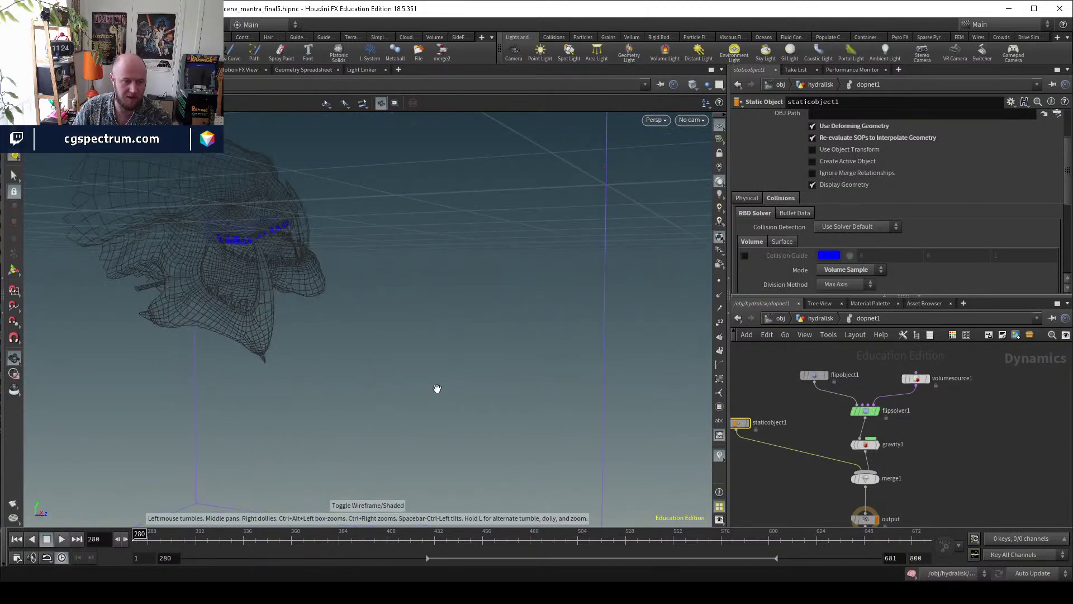
{"action": "left_click", "coordinate": [62, 539]}
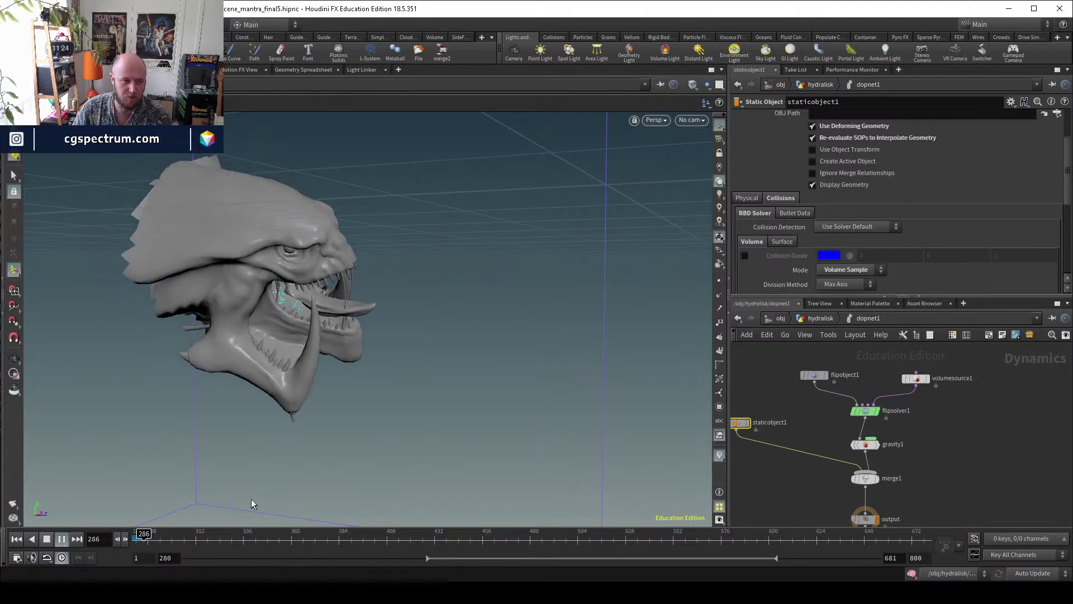
{"action": "left_click_drag", "start_coordinate": [148, 535], "coordinate": [135, 535]}
Go up to the hydralisk geometry network and inspect transform3's parameters and the nodes around polyfill1.
{"action": "left_click", "coordinate": [826, 319]}
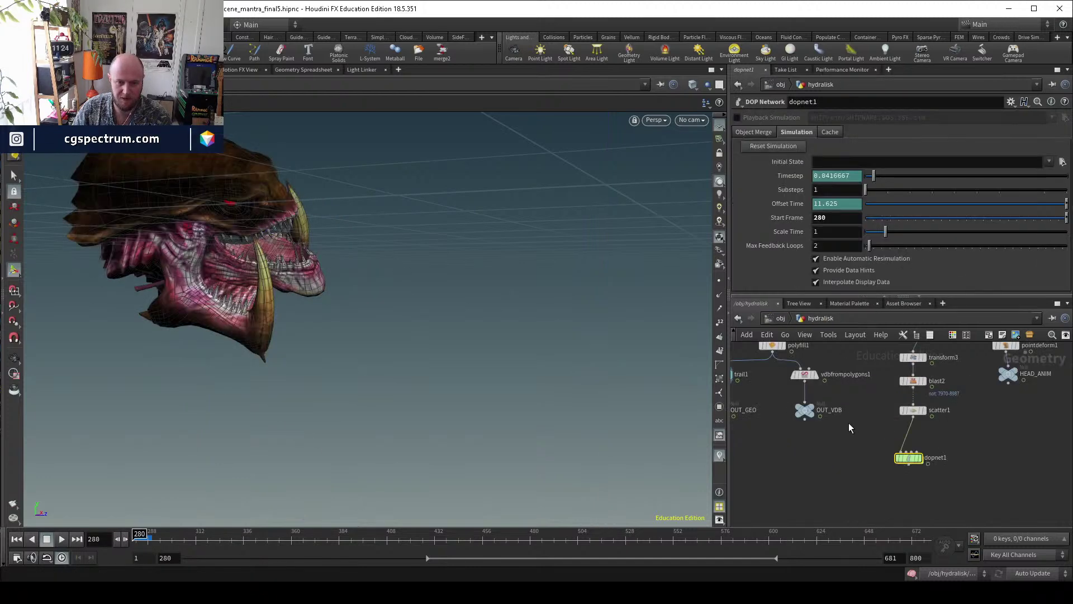
{"action": "scroll", "coordinate": [889, 492], "scroll_direction": "down", "scroll_amount": 2}
{"action": "scroll", "coordinate": [894, 409], "scroll_direction": "up", "scroll_amount": 2}
{"action": "left_click", "coordinate": [917, 423]}
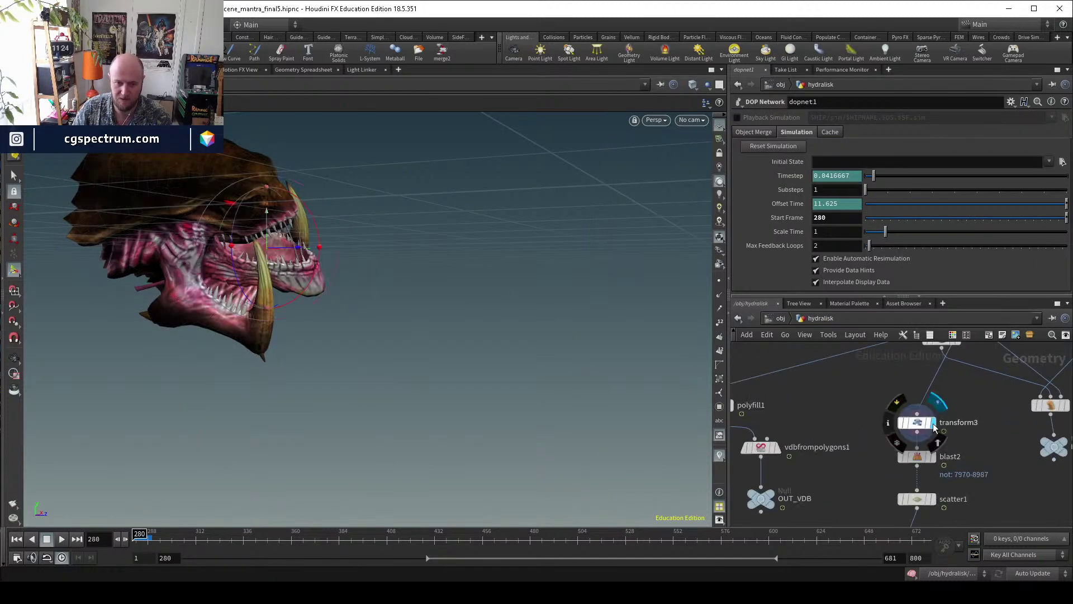
{"action": "left_click_drag", "start_coordinate": [811, 364], "coordinate": [915, 433]}
{"action": "middle_click_drag", "start_coordinate": [823, 446], "coordinate": [918, 420]}
{"action": "scroll", "coordinate": [836, 386], "scroll_direction": "up", "scroll_amount": 2}
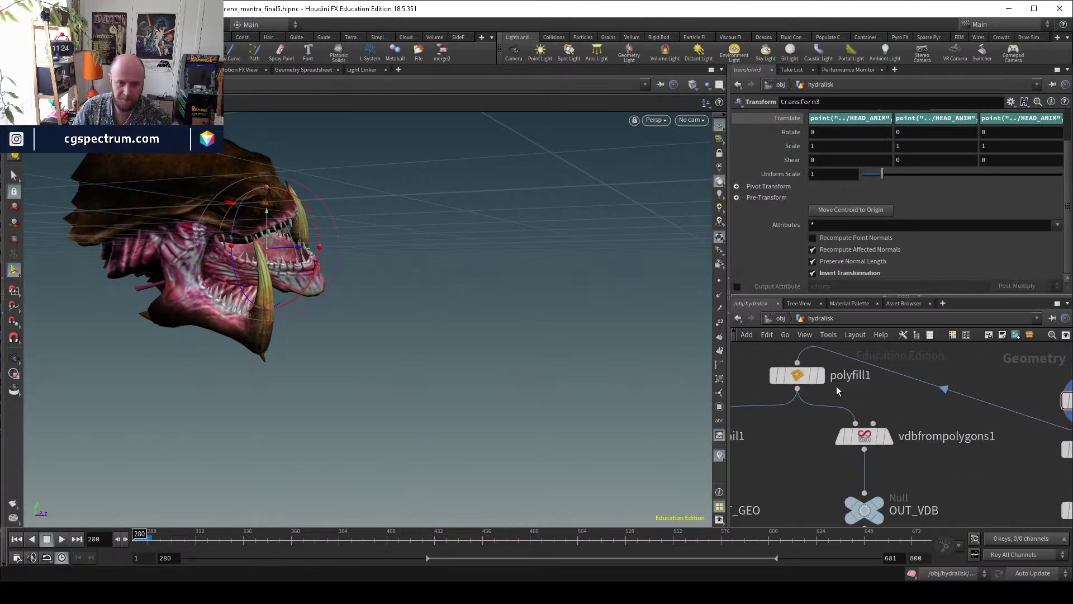
Examine vdbfrompolygons1, OUT_VDB and OUT_GEO, scrubbing the head animation back to frame 280.
{"action": "left_click", "coordinate": [887, 437]}
{"action": "scroll", "coordinate": [898, 503], "scroll_direction": "down", "scroll_amount": 2}
{"action": "middle_click_drag", "start_coordinate": [899, 503], "coordinate": [923, 463]}
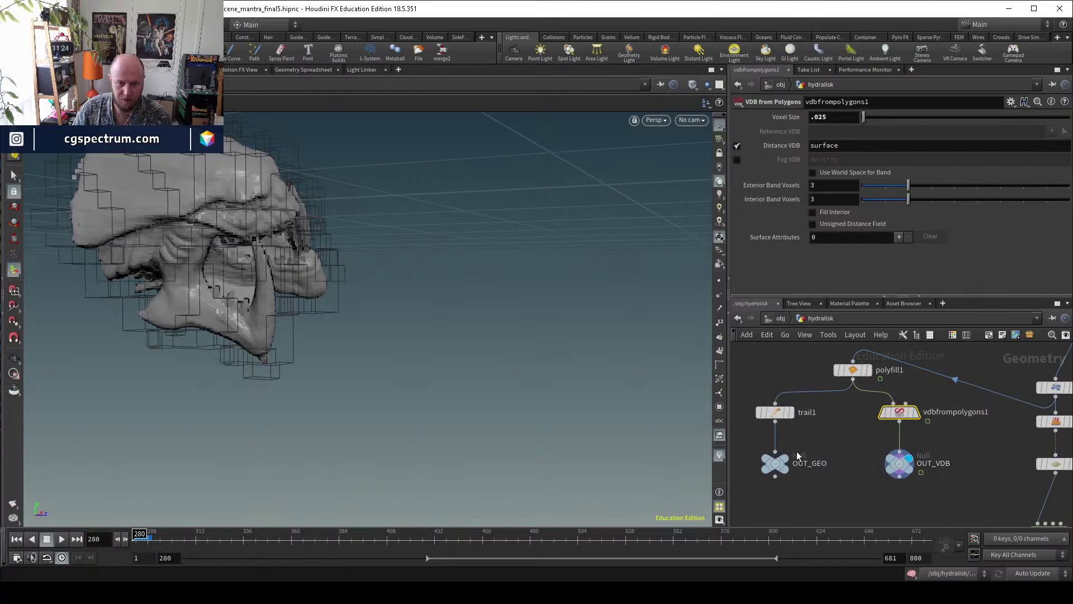
{"action": "left_click", "coordinate": [775, 463]}
{"action": "left_click_drag", "start_coordinate": [193, 537], "coordinate": [135, 535]}
{"action": "scroll", "coordinate": [803, 498], "scroll_direction": "down", "scroll_amount": 3}
{"action": "middle_click_drag", "start_coordinate": [877, 507], "coordinate": [831, 474]}
{"action": "scroll", "coordinate": [900, 478], "scroll_direction": "up", "scroll_amount": 4}
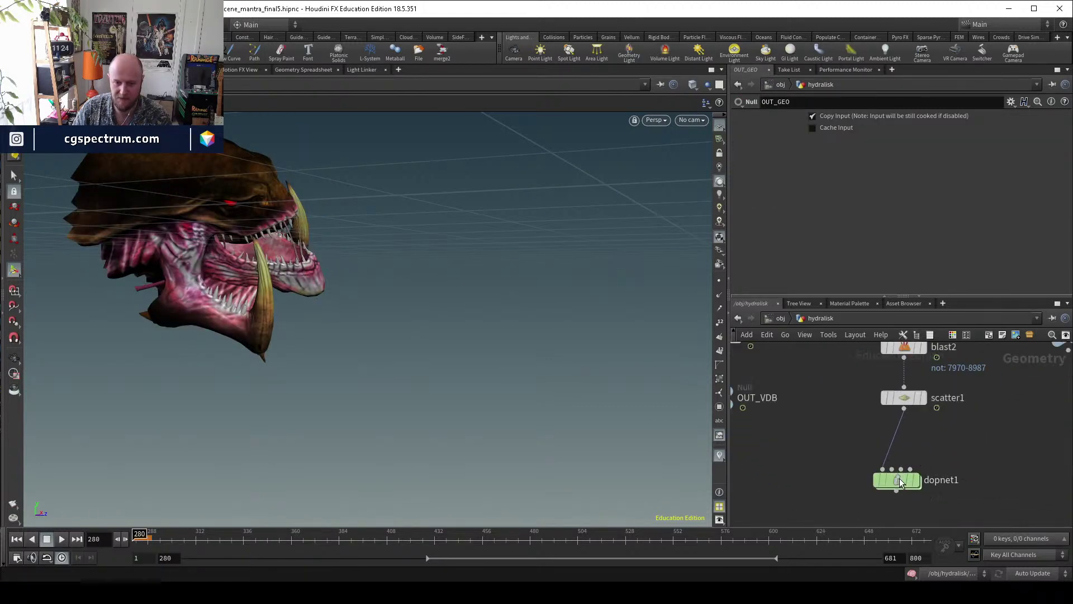
Reopen dopnet1, run the simulation to about frame 334 and return to frame 280.
{"action": "double_click", "coordinate": [900, 478]}
{"action": "left_click", "coordinate": [62, 538]}
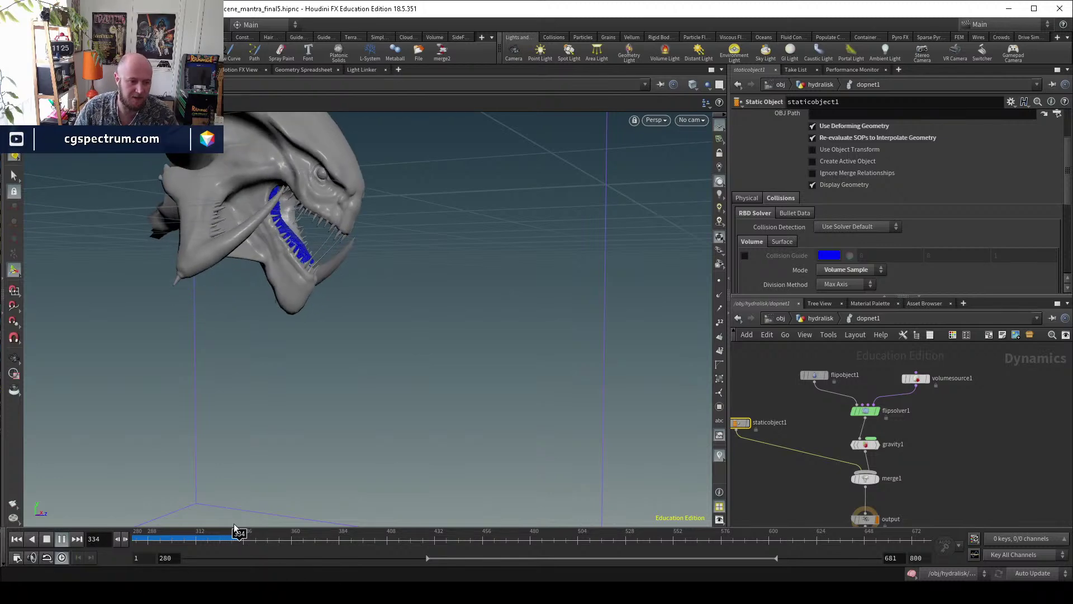
{"action": "left_click_drag", "start_coordinate": [196, 541], "coordinate": [109, 533]}
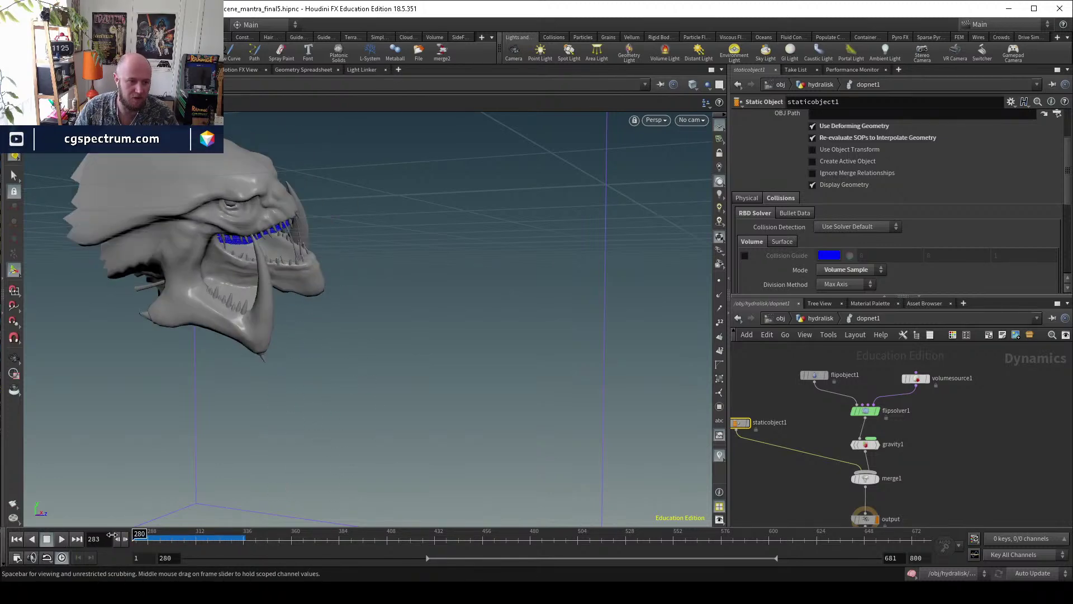
Turn off Reseed Particles in flipsolver1's particle motion settings.
{"action": "left_click", "coordinate": [863, 410]}
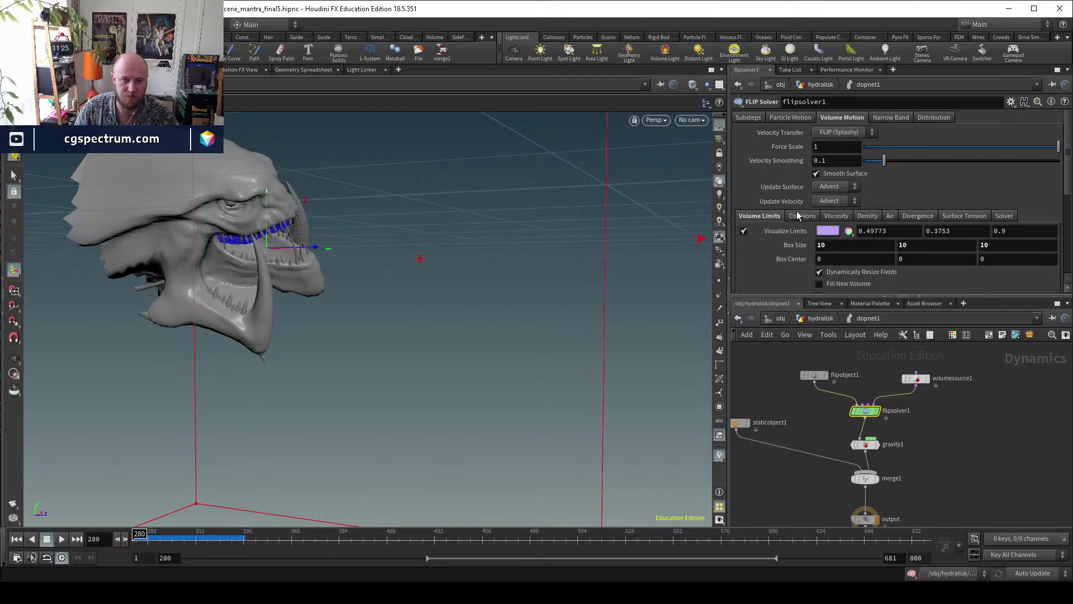
{"action": "left_click", "coordinate": [801, 217]}
{"action": "left_click", "coordinate": [759, 216]}
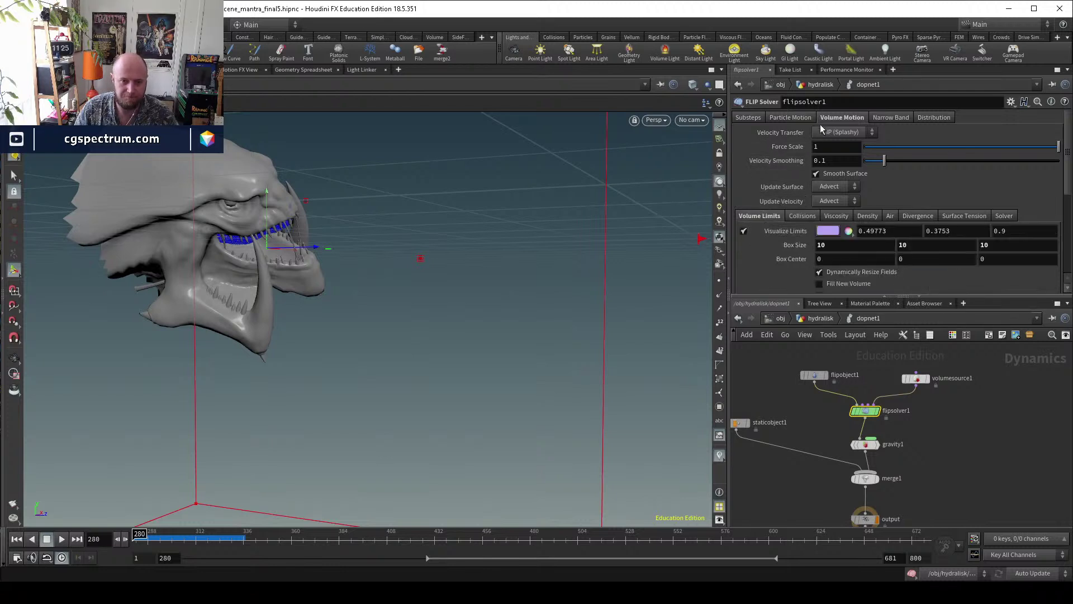
{"action": "left_click", "coordinate": [790, 117]}
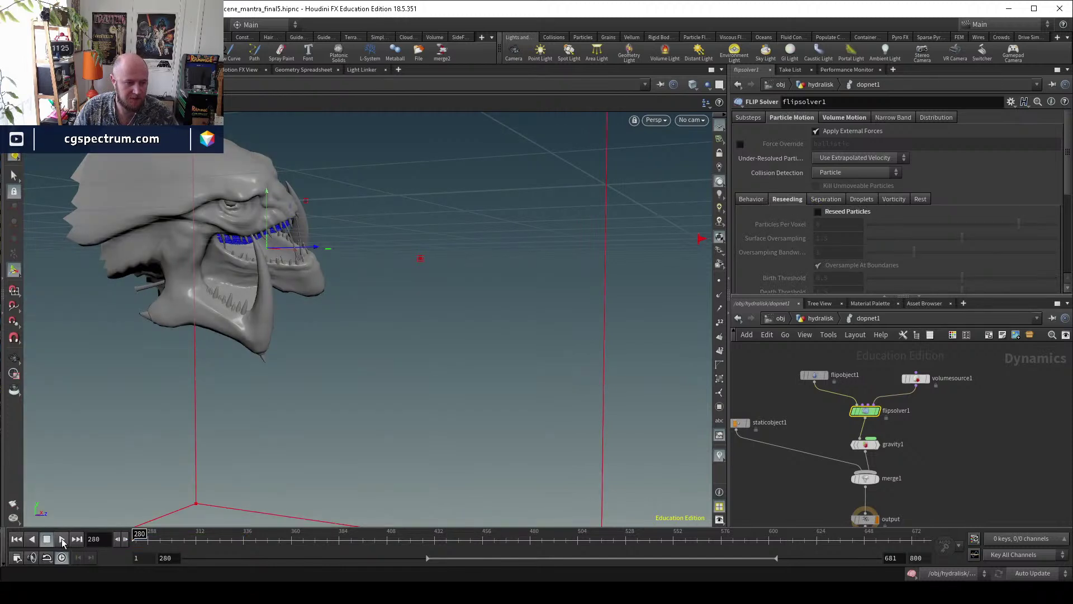
Simulate the saliva to frame 323, interrupt the cook and review the drip at frame 314.
{"action": "left_click", "coordinate": [63, 539]}
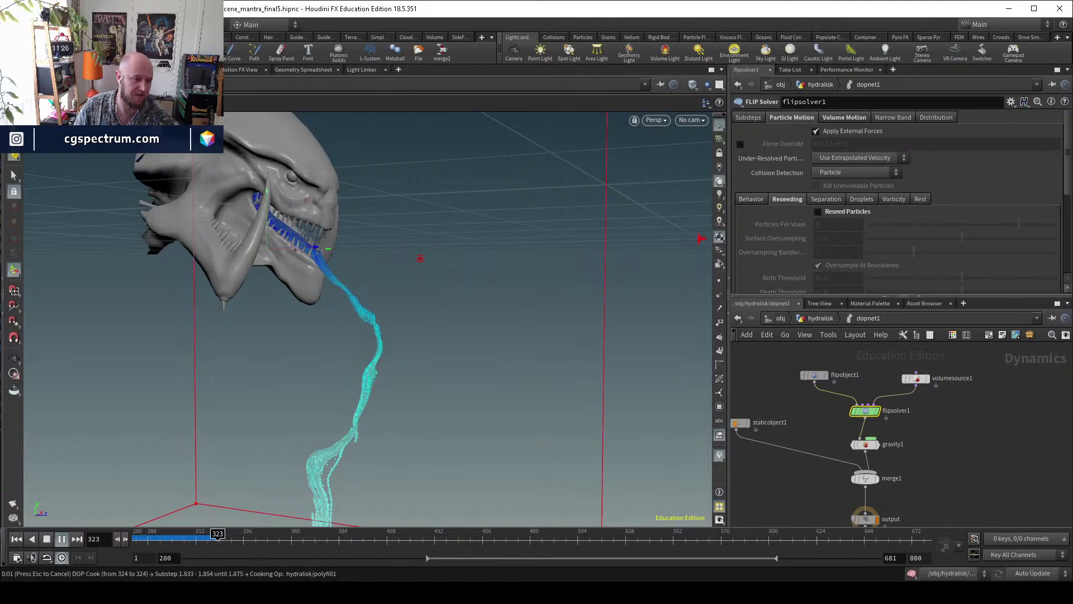
{"action": "key", "text": "Escape"}
{"action": "left_click_drag", "start_coordinate": [150, 538], "coordinate": [200, 539]}
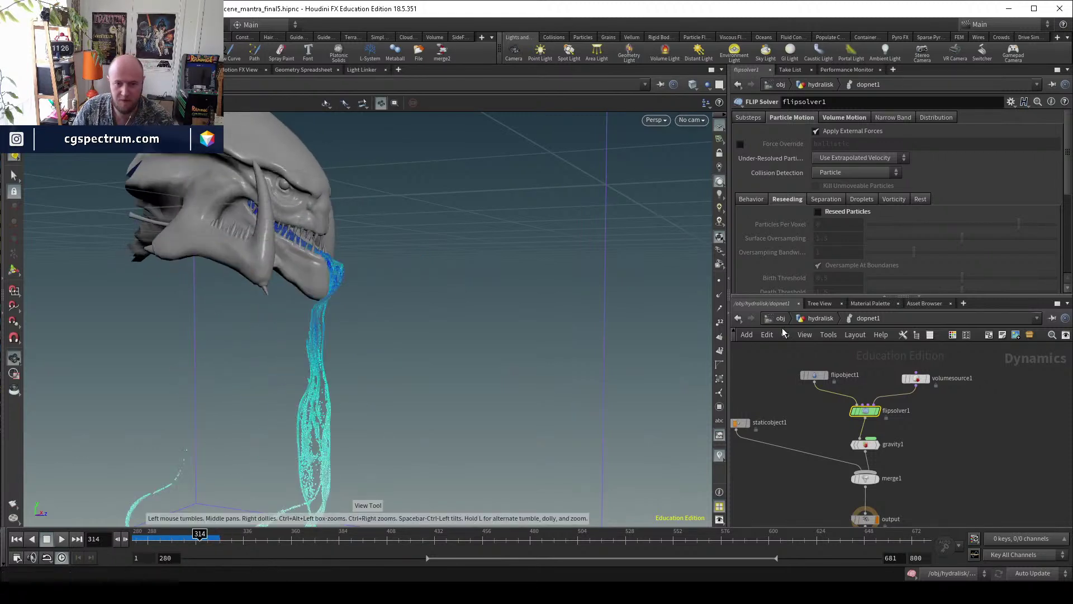
Open pointdeform1's internal network from the hydralisk level and show its deform1 wrangle.
{"action": "left_click", "coordinate": [833, 318]}
{"action": "middle_click_drag", "start_coordinate": [967, 413], "coordinate": [896, 495]}
{"action": "middle_click_drag", "start_coordinate": [935, 444], "coordinate": [832, 556]}
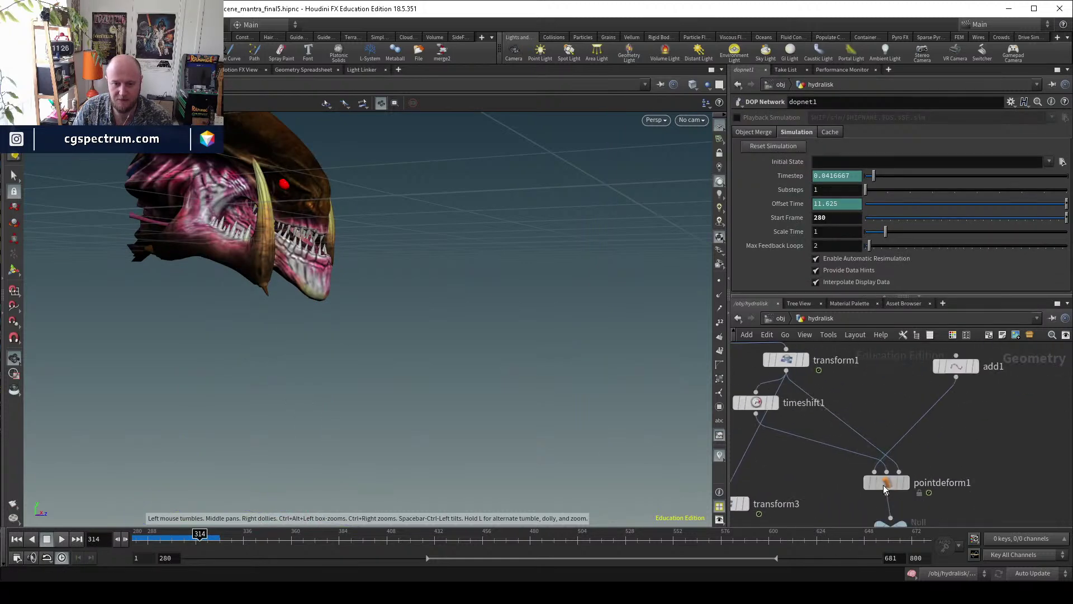
{"action": "double_click", "coordinate": [890, 484]}
{"action": "scroll", "coordinate": [919, 449], "scroll_direction": "up", "scroll_amount": 5}
{"action": "left_click", "coordinate": [917, 440]}
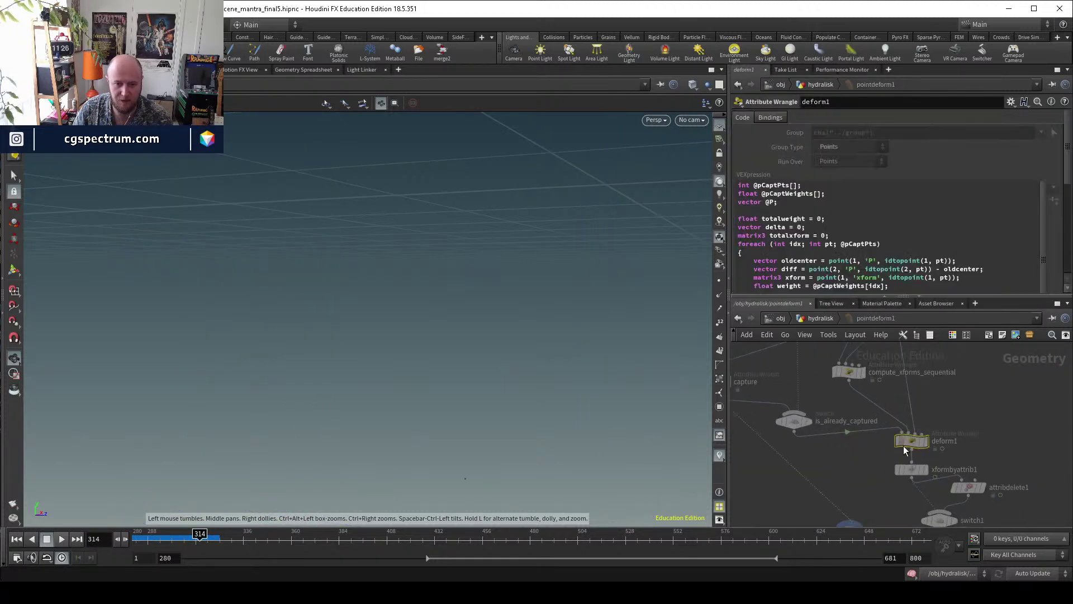
Read through the VEX code of the compute_xforms_sequential wrangle.
{"action": "left_click", "coordinate": [917, 396]}
{"action": "scroll", "coordinate": [827, 255], "scroll_direction": "down", "scroll_amount": 6}
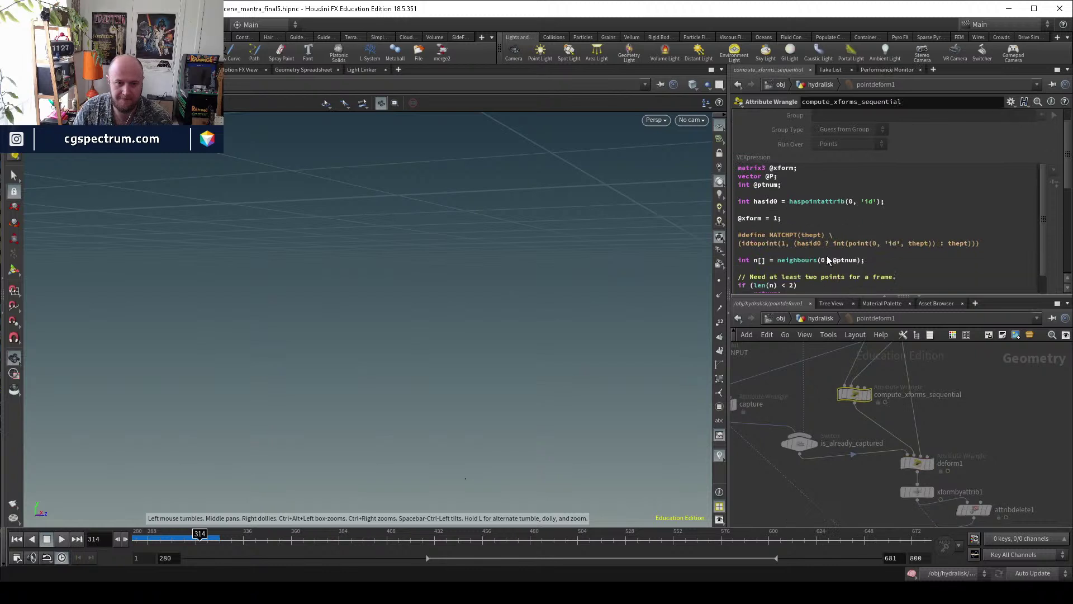
{"action": "scroll", "coordinate": [828, 254], "scroll_direction": "down", "scroll_amount": 3}
{"action": "scroll", "coordinate": [828, 254], "scroll_direction": "up", "scroll_amount": 8}
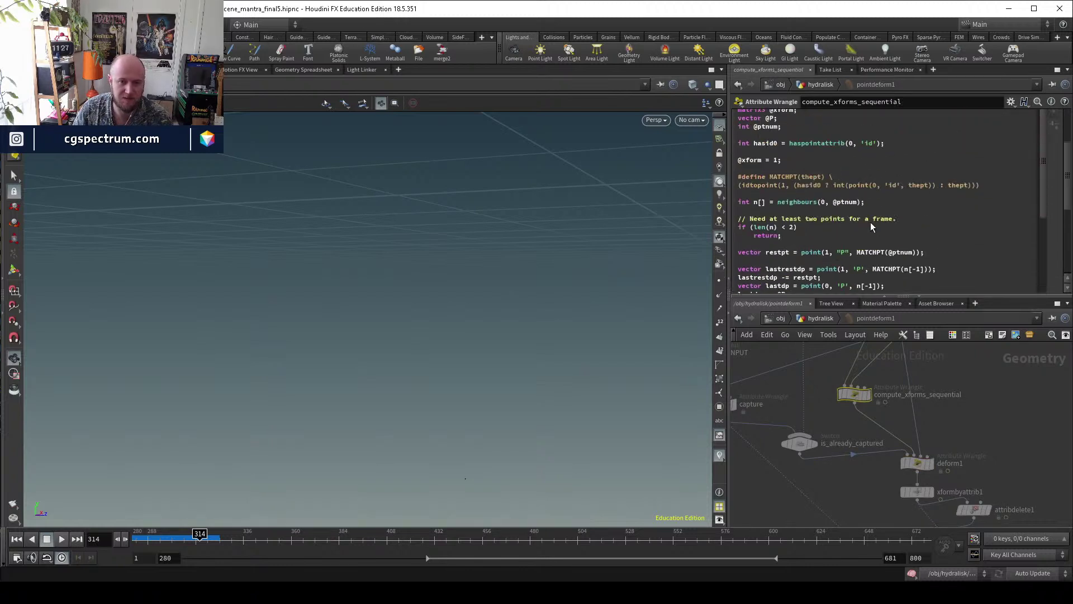
{"action": "scroll", "coordinate": [1031, 217], "scroll_direction": "down", "scroll_amount": 3}
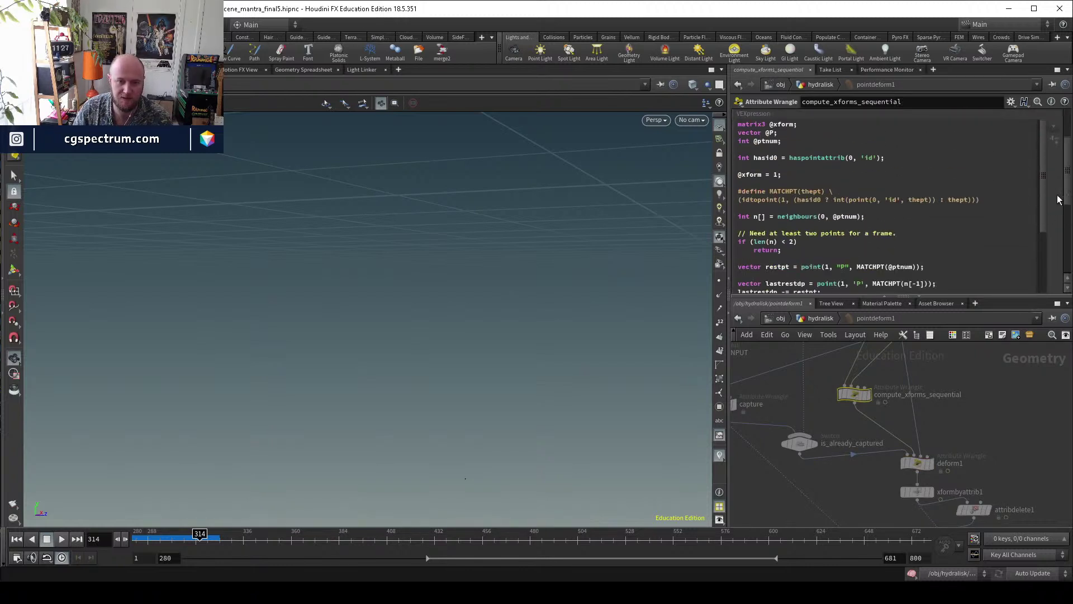
{"action": "mouse_move", "coordinate": [1041, 183]}
{"action": "left_mouse_down"}
{"action": "mouse_move", "coordinate": [1057, 314]}
{"action": "mouse_move", "coordinate": [1044, 317]}
{"action": "mouse_move", "coordinate": [1045, 168]}
{"action": "left_mouse_up"}
Read through the VEX code of the capture wrangle, including its getPieceGroup function.
{"action": "middle_click_drag", "start_coordinate": [810, 419], "coordinate": [931, 448]}
{"action": "left_click", "coordinate": [833, 429]}
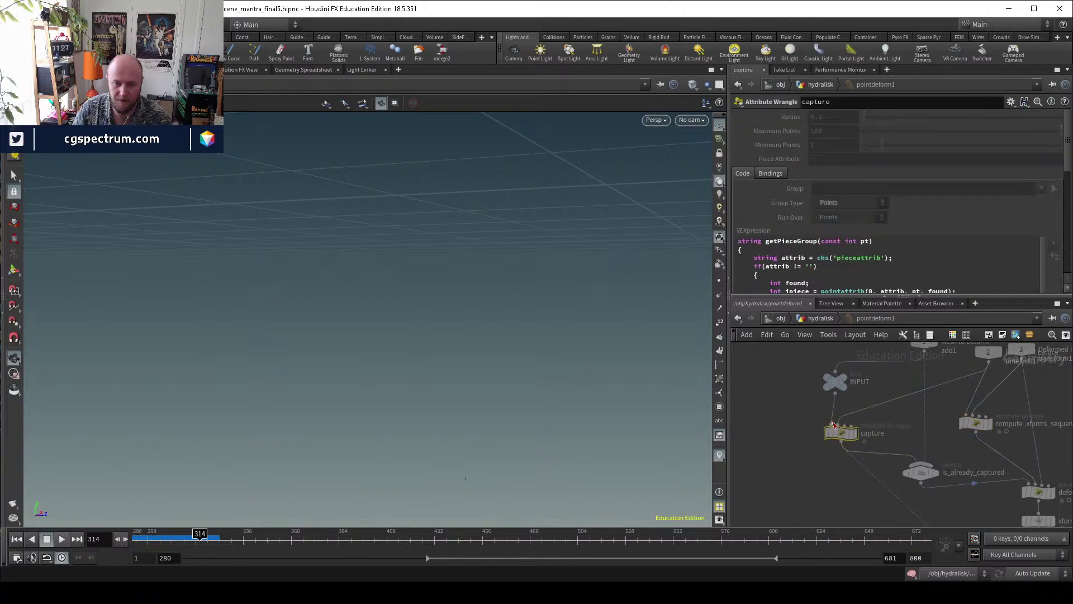
{"action": "scroll", "coordinate": [855, 246], "scroll_direction": "down", "scroll_amount": 7}
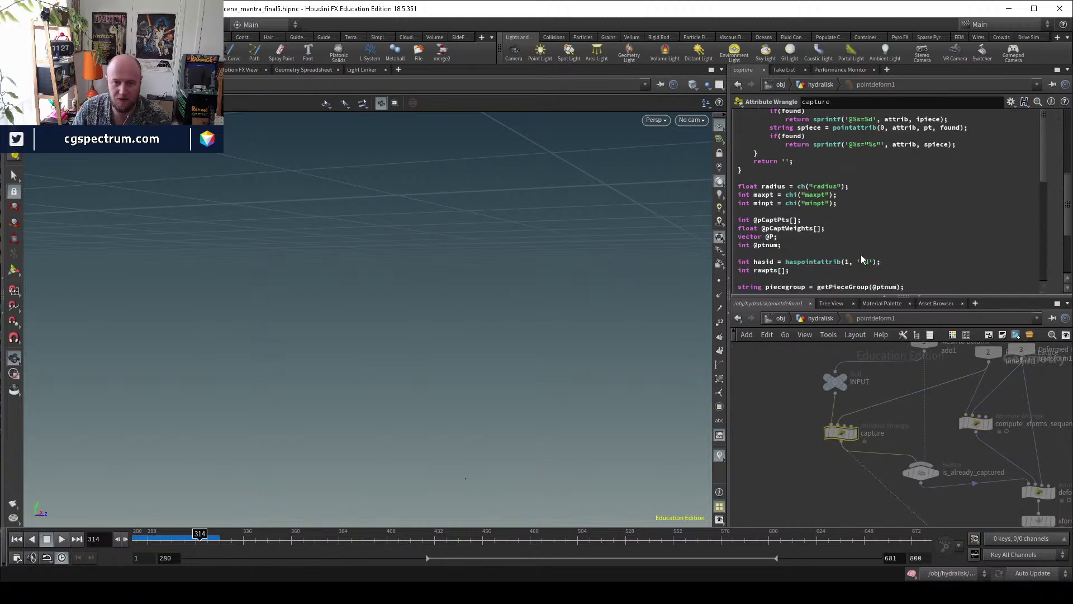
{"action": "left_click_drag", "start_coordinate": [1043, 166], "coordinate": [1065, 159]}
{"action": "scroll", "coordinate": [949, 225], "scroll_direction": "up", "scroll_amount": 5}
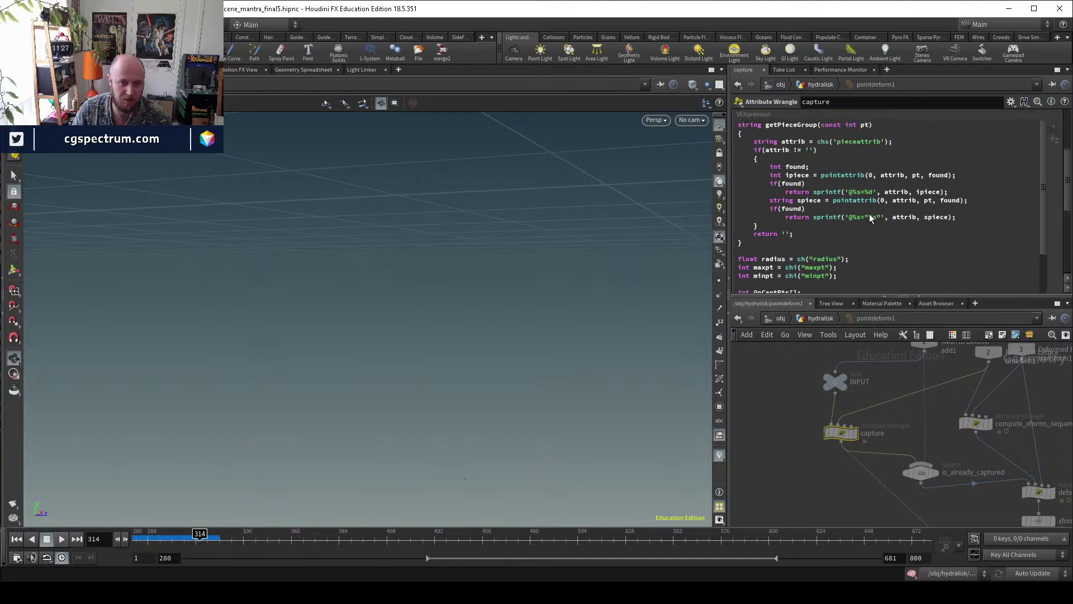
Look over pointdeform1's internal node network and return to the hydralisk network.
{"action": "middle_click_drag", "start_coordinate": [824, 496], "coordinate": [775, 470]}
{"action": "right_click_drag", "start_coordinate": [743, 439], "coordinate": [860, 474]}
{"action": "right_click_drag", "start_coordinate": [901, 518], "coordinate": [850, 466]}
{"action": "middle_click_drag", "start_coordinate": [818, 419], "coordinate": [843, 466]}
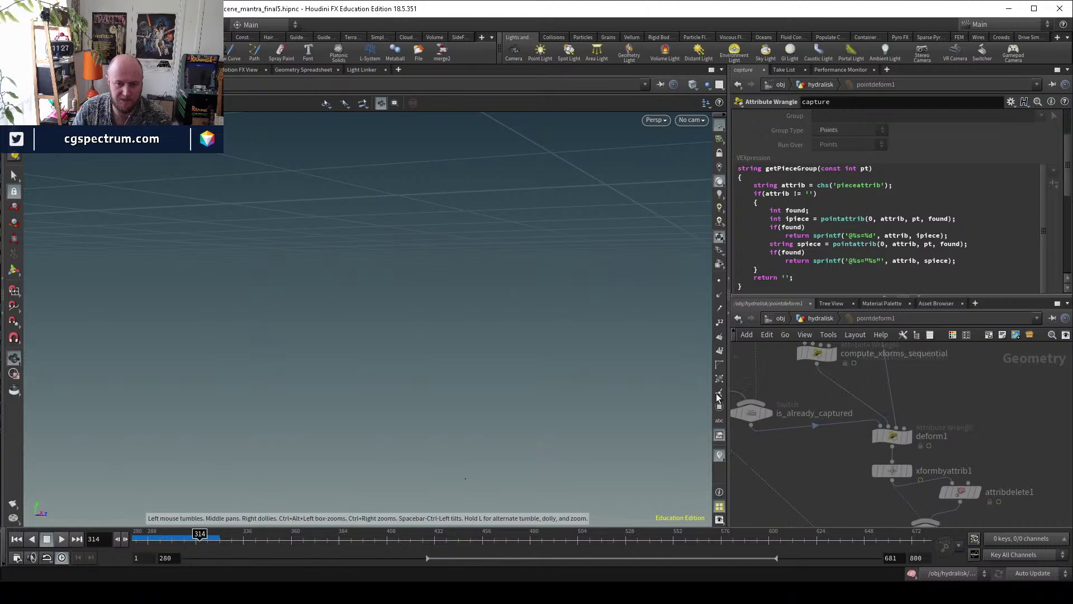
{"action": "middle_click_drag", "start_coordinate": [815, 387], "coordinate": [844, 423]}
{"action": "left_click", "coordinate": [834, 316]}
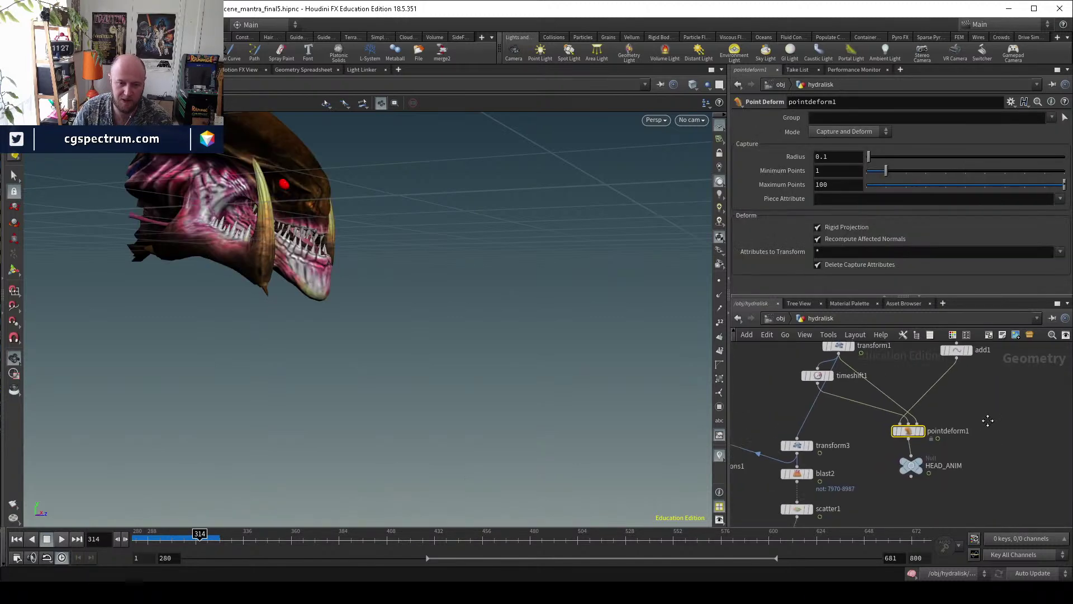
Review the saliva simulation inside dopnet1 between frames 285 and 299.
{"action": "double_click", "coordinate": [875, 400]}
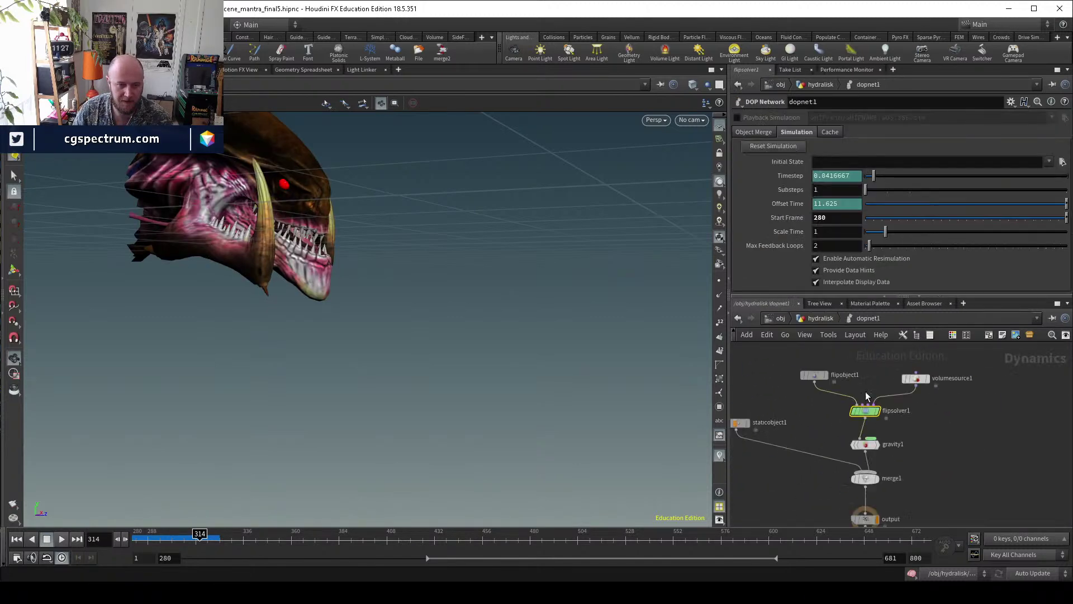
{"action": "left_click_drag", "start_coordinate": [140, 536], "coordinate": [170, 534]}
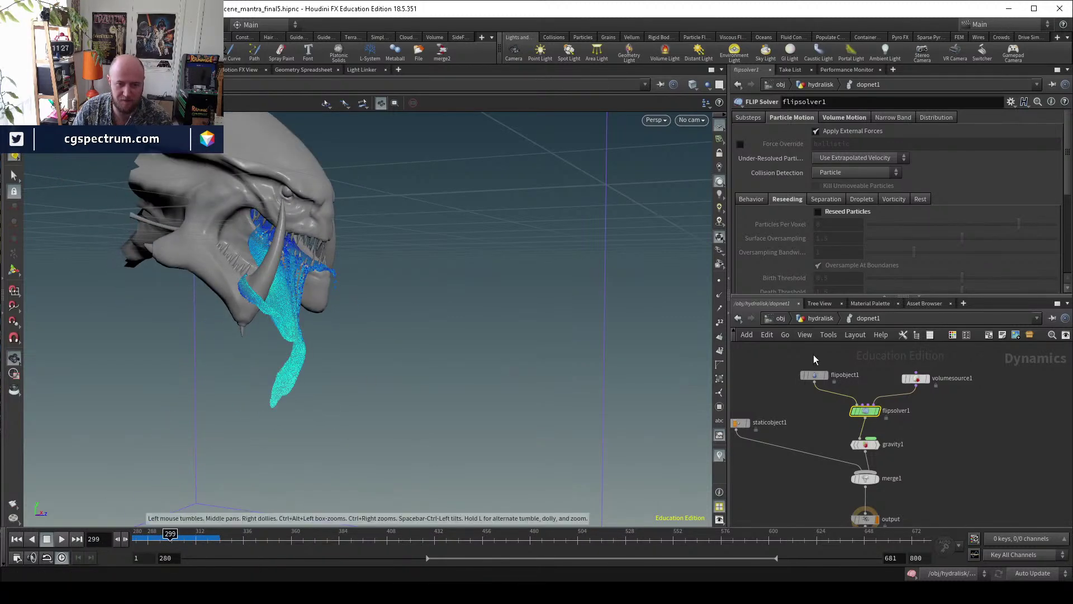
{"action": "left_click", "coordinate": [823, 320]}
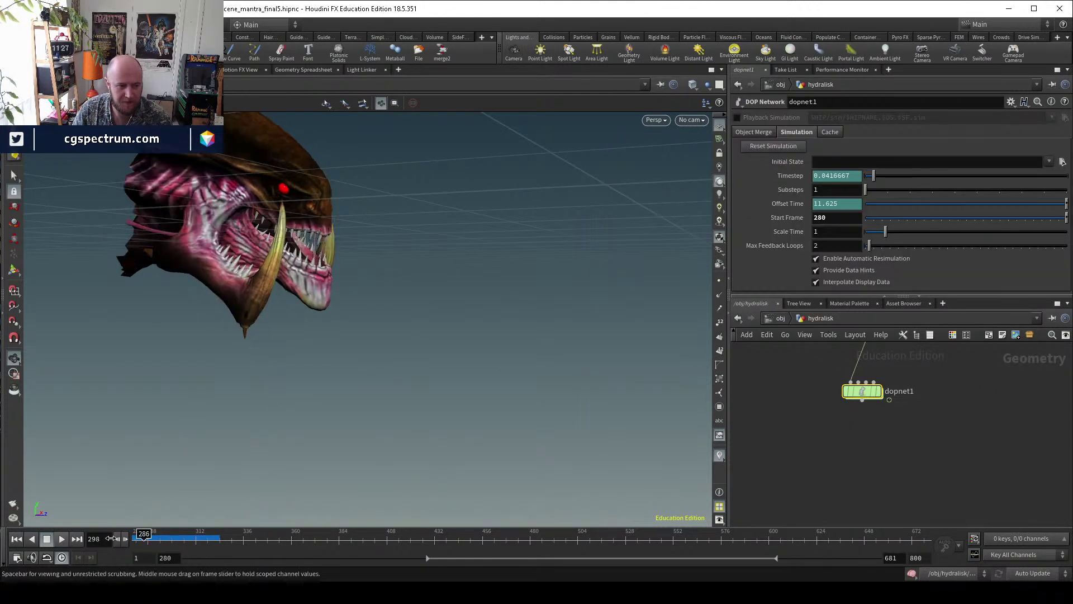
{"action": "double_click", "coordinate": [862, 391]}
{"action": "left_click", "coordinate": [144, 537]}
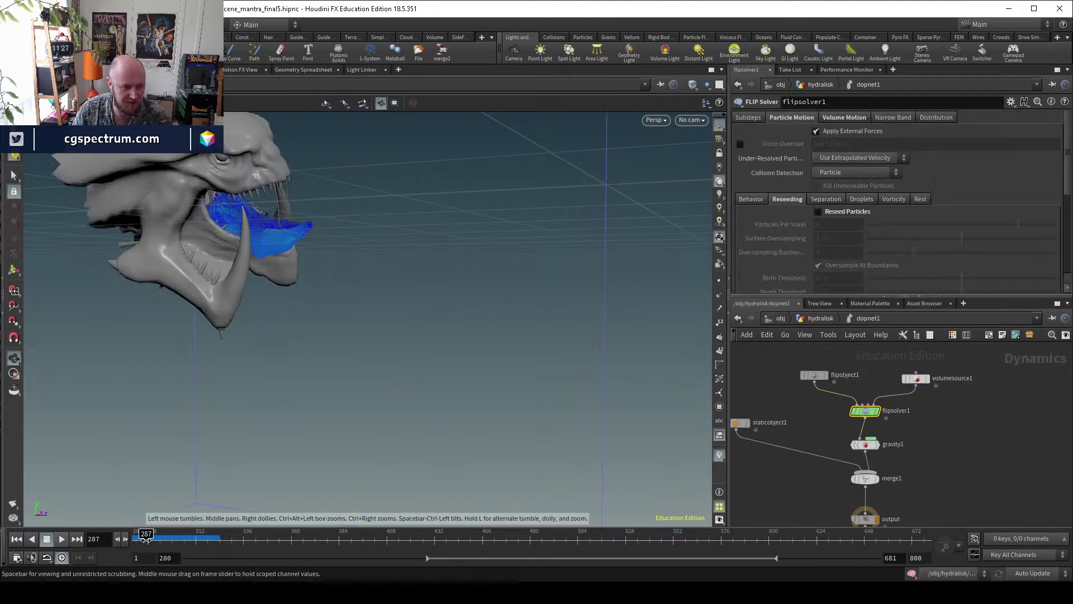
{"action": "left_click_drag", "start_coordinate": [141, 537], "coordinate": [140, 537]}
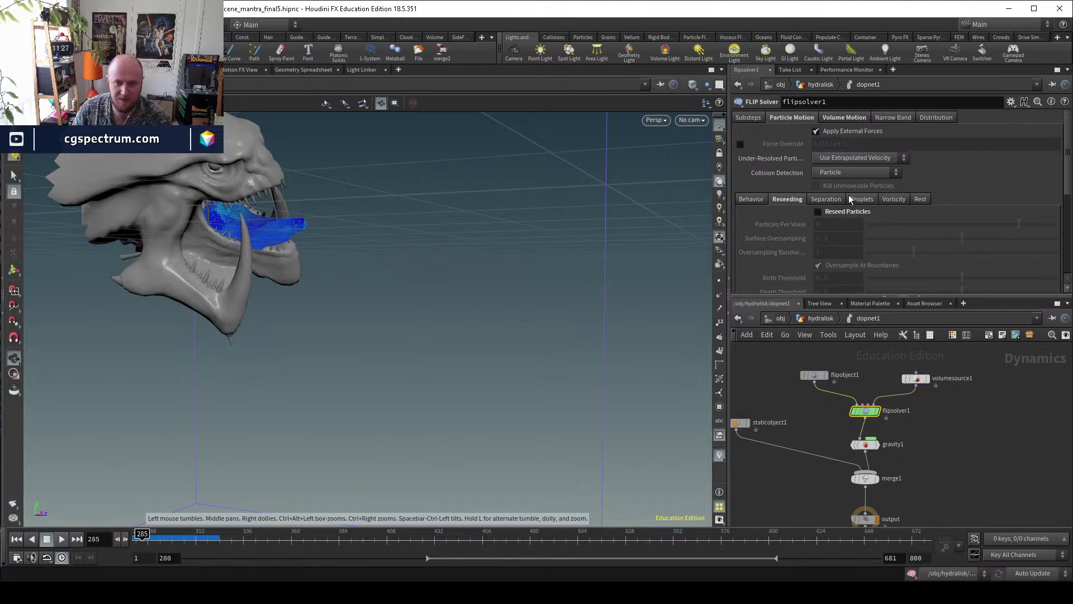
Enable viscosity in flipsolver1's volume motion settings.
{"action": "left_click", "coordinate": [845, 117]}
{"action": "left_click", "coordinate": [837, 216]}
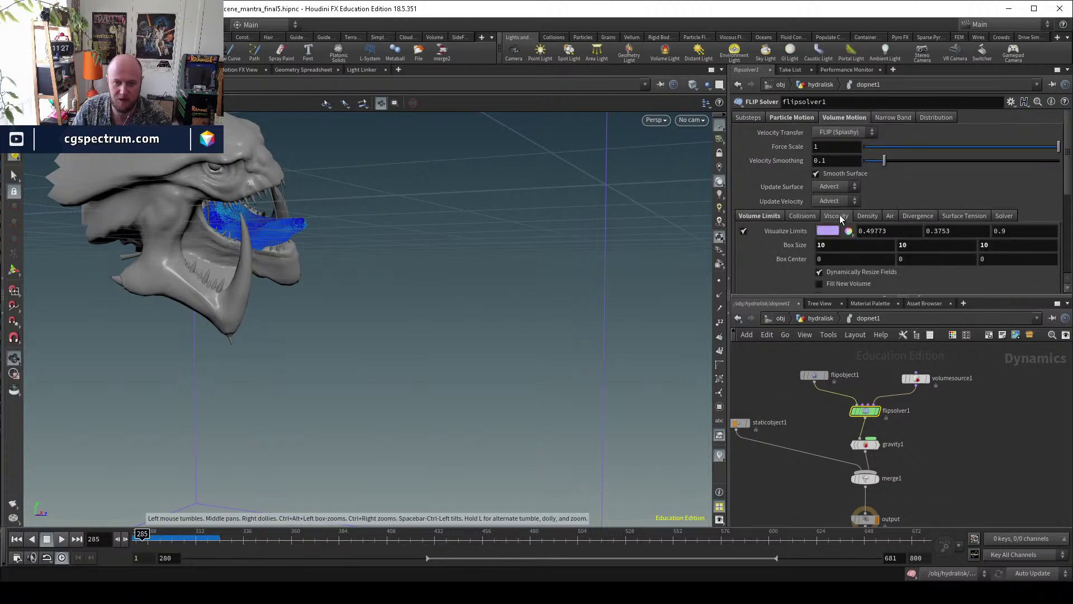
{"action": "left_click", "coordinate": [843, 230]}
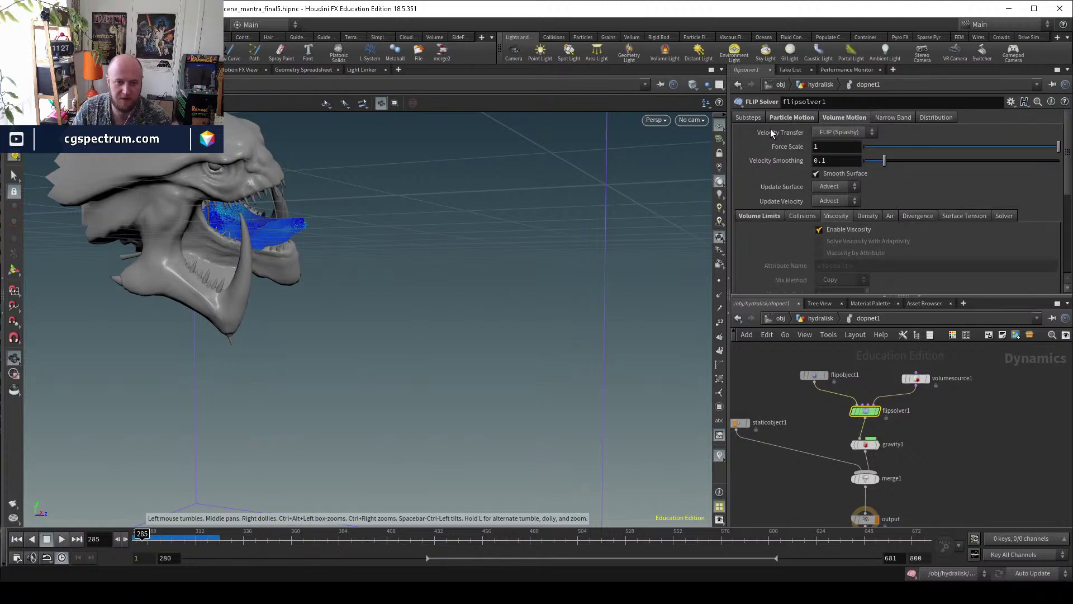
Set flipobject1's physical viscosity to 1000 and return to start frame 280.
{"action": "left_click", "coordinate": [813, 375]}
{"action": "scroll", "coordinate": [796, 229], "scroll_direction": "down", "scroll_amount": 1}
{"action": "left_click", "coordinate": [816, 199]}
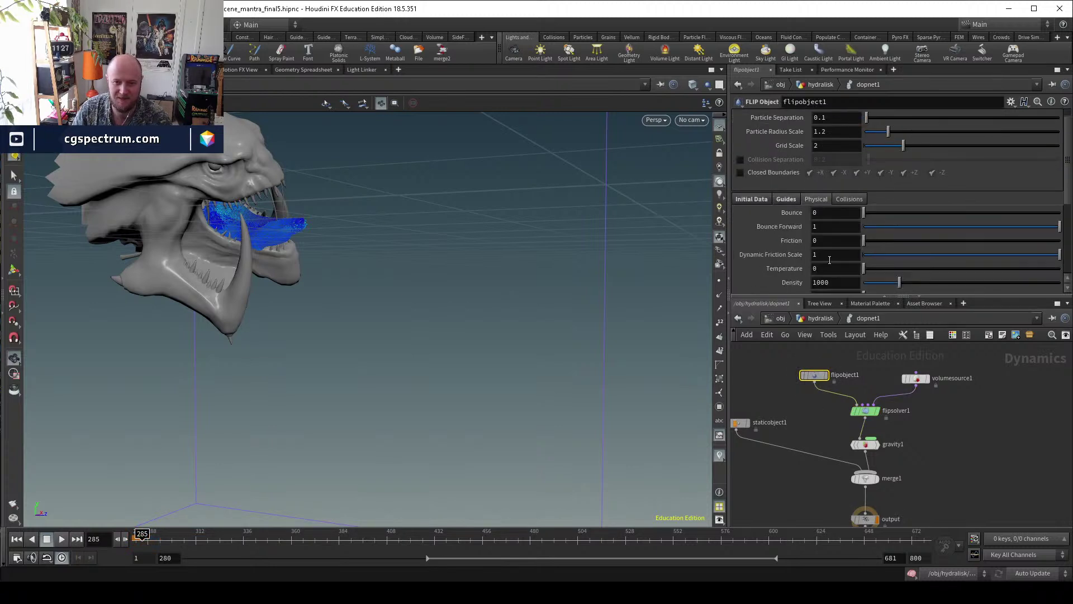
{"action": "scroll", "coordinate": [827, 234], "scroll_direction": "down", "scroll_amount": 3}
{"action": "left_click", "coordinate": [832, 252]}
{"action": "type", "text": "1000"}
{"action": "key", "text": "Return"}
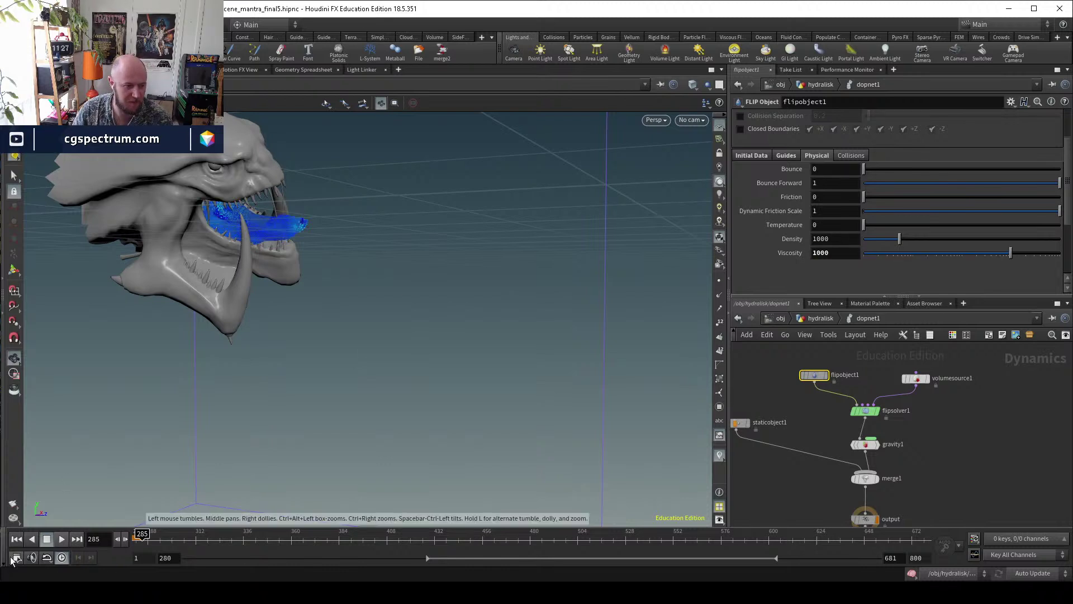
{"action": "left_click", "coordinate": [16, 539]}
{"action": "scroll", "coordinate": [880, 407], "scroll_direction": "up", "scroll_amount": 2}
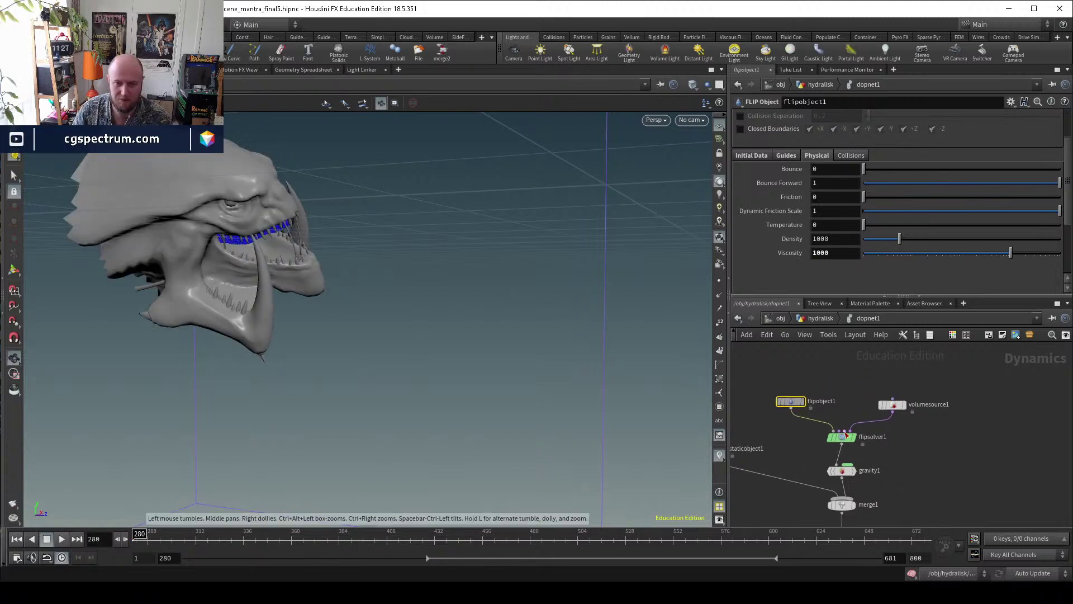
Enable Viscosity by Attribute and Slip on Collision on flipsolver1.
{"action": "left_click", "coordinate": [841, 440]}
{"action": "scroll", "coordinate": [838, 235], "scroll_direction": "down", "scroll_amount": 2}
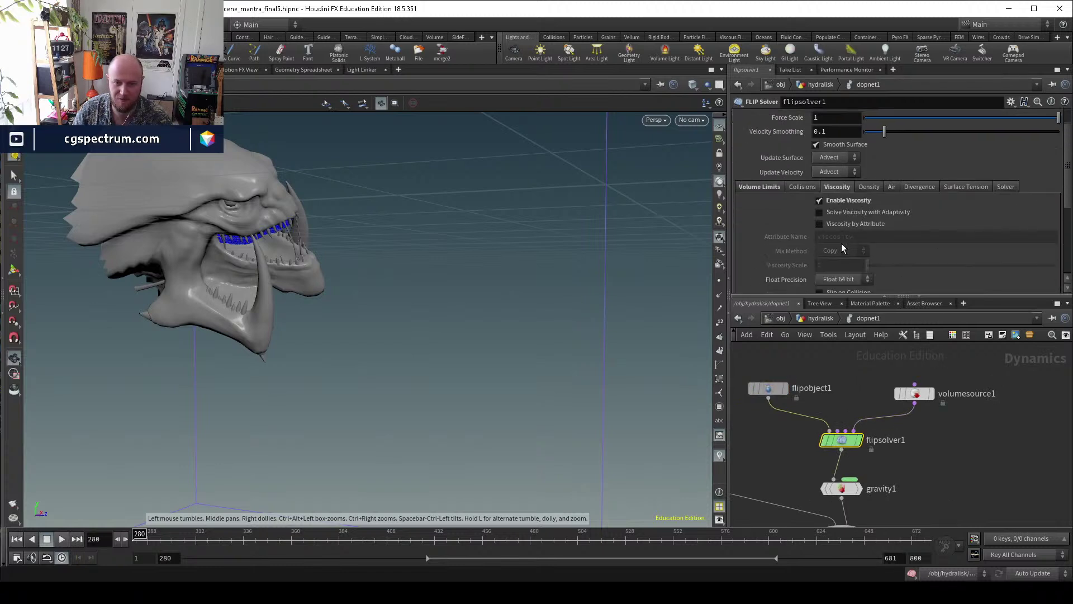
{"action": "left_click", "coordinate": [841, 226]}
{"action": "scroll", "coordinate": [840, 229], "scroll_direction": "down", "scroll_amount": 3}
{"action": "left_click", "coordinate": [833, 249]}
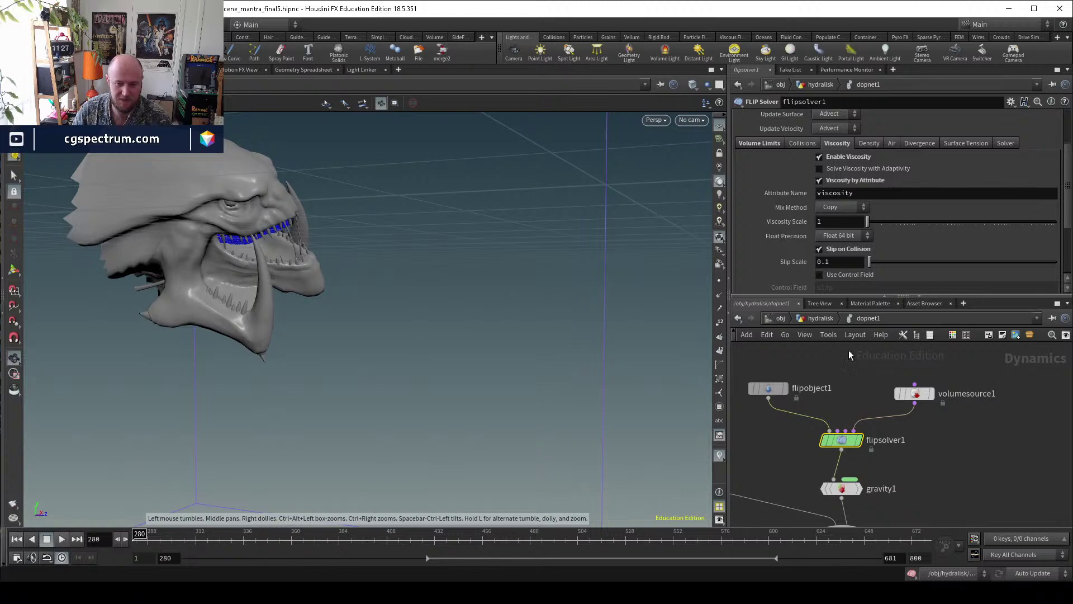
Open pointdeform1 in the hydralisk network and inspect the VEX code of its deform1 wrangle.
{"action": "left_click", "coordinate": [822, 319]}
{"action": "middle_click_drag", "start_coordinate": [898, 422], "coordinate": [976, 376]}
{"action": "double_click", "coordinate": [861, 432]}
{"action": "middle_click_drag", "start_coordinate": [963, 426], "coordinate": [943, 487]}
{"action": "left_click", "coordinate": [820, 319]}
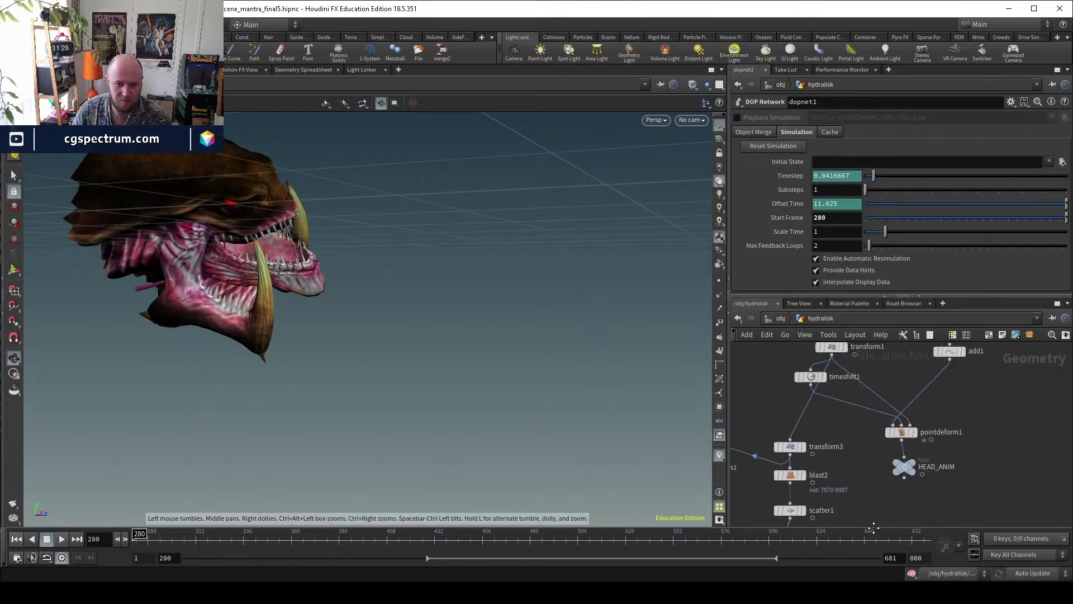
{"action": "left_click", "coordinate": [896, 434]}
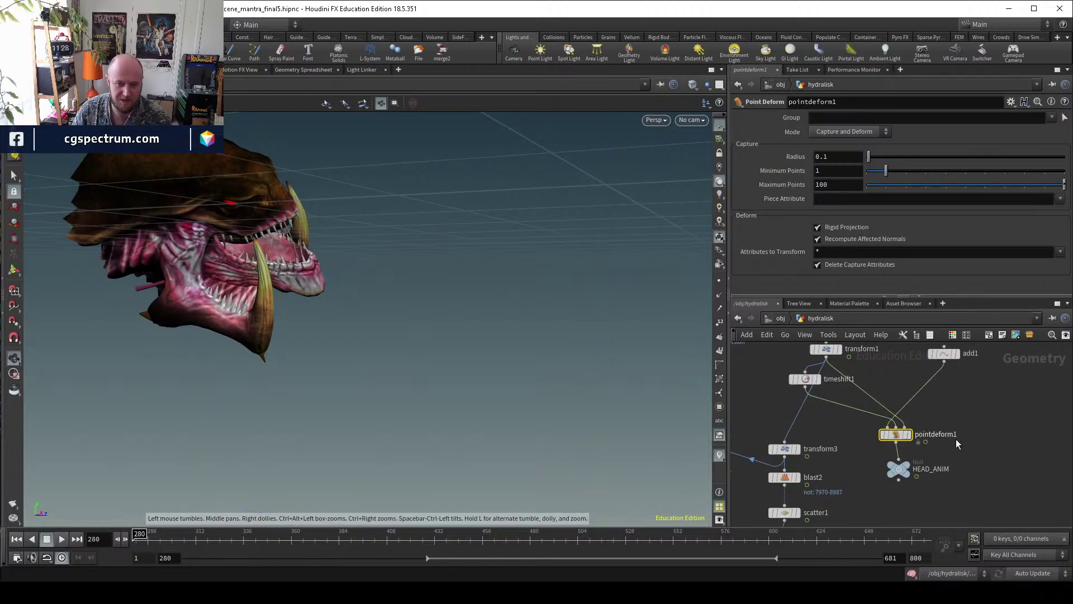
{"action": "mouse_move", "coordinate": [911, 525]}
{"action": "middle_mouse_down"}
{"action": "mouse_move", "coordinate": [922, 468]}
{"action": "mouse_move", "coordinate": [902, 525]}
{"action": "middle_mouse_up"}
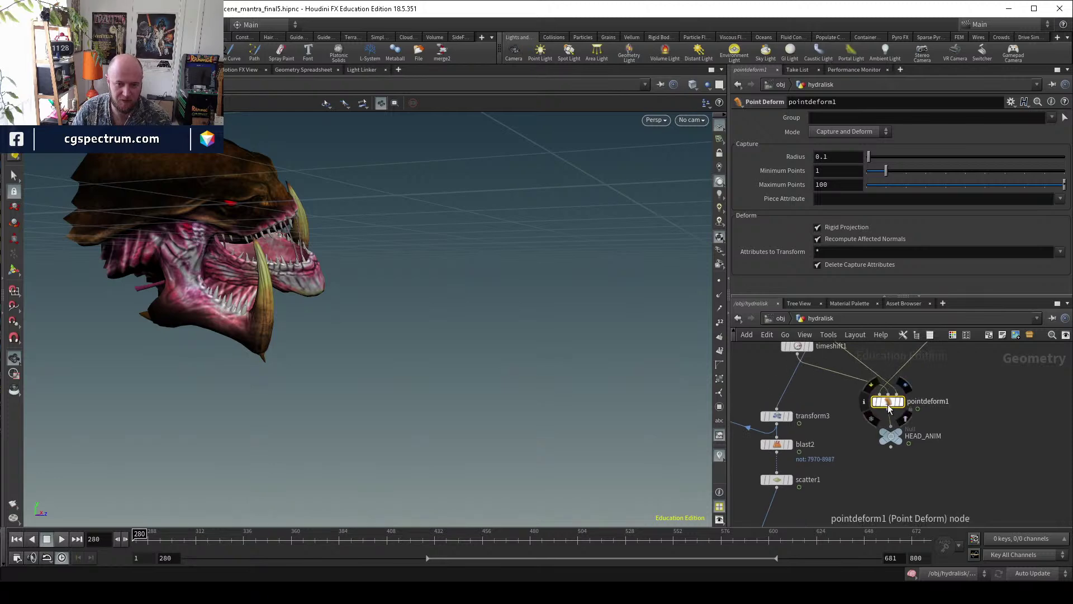
{"action": "double_click", "coordinate": [890, 404]}
{"action": "left_click", "coordinate": [920, 468]}
{"action": "scroll", "coordinate": [843, 264], "scroll_direction": "down", "scroll_amount": 6}
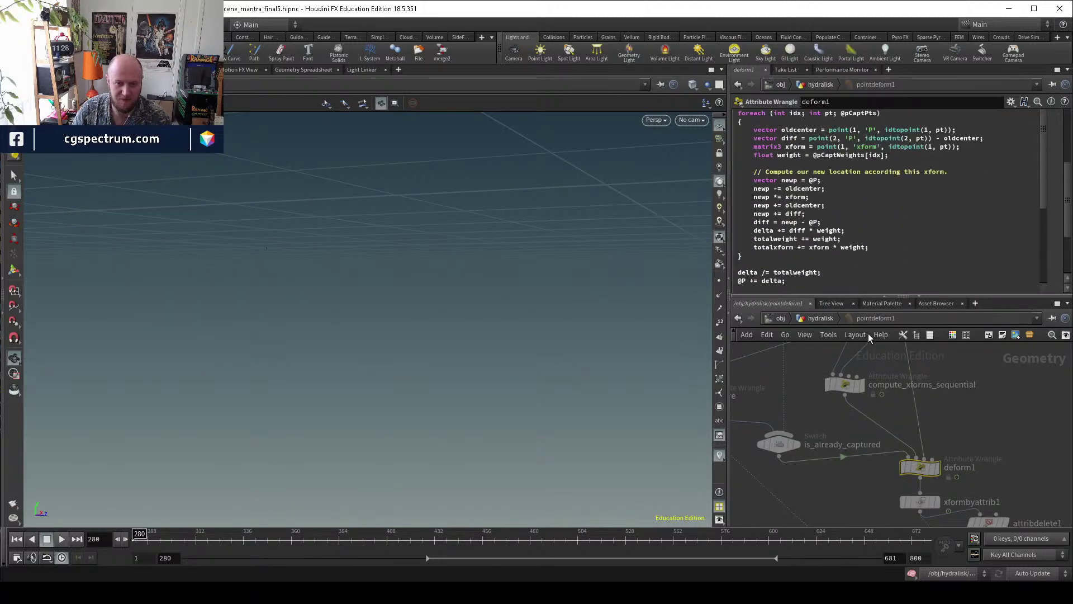
Return to dopnet1, simulate the viscous saliva to frame 293 and go back to frame 280.
{"action": "left_click", "coordinate": [817, 318]}
{"action": "double_click", "coordinate": [800, 482]}
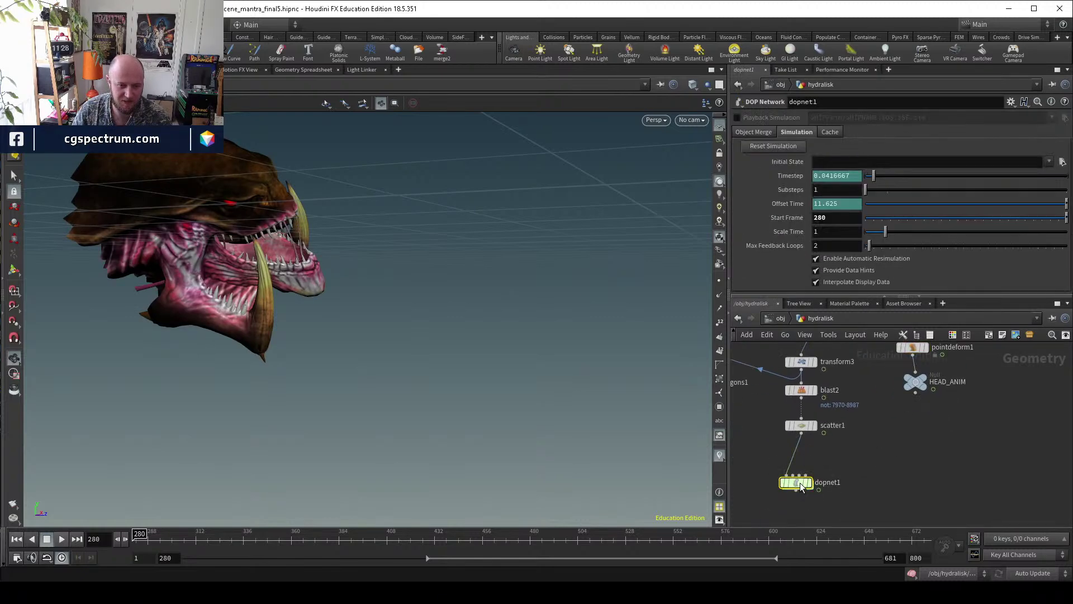
{"action": "middle_click_drag", "start_coordinate": [989, 506], "coordinate": [961, 423]}
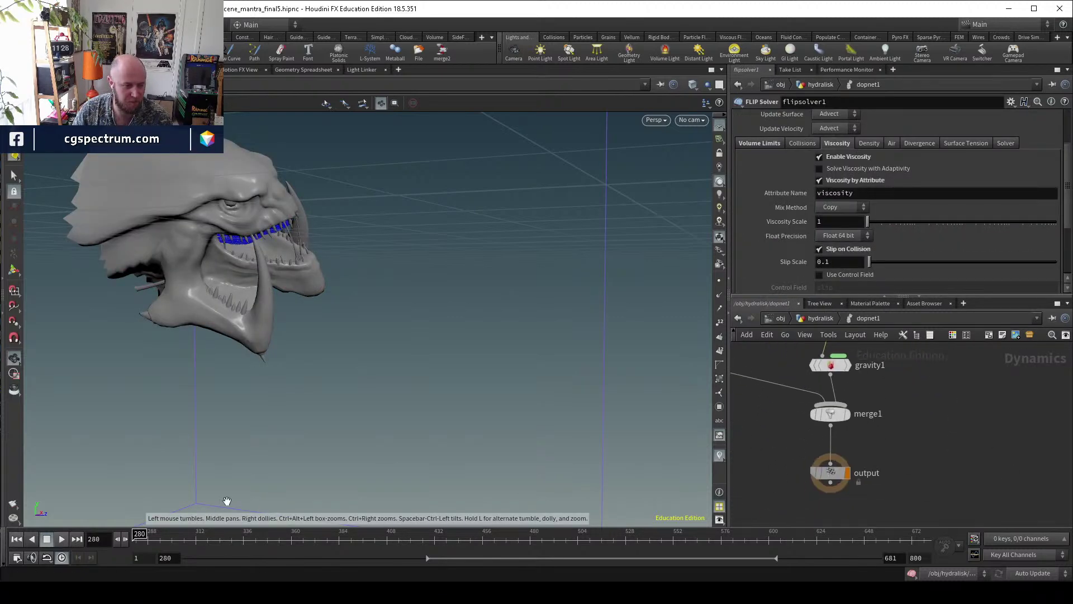
{"action": "left_click", "coordinate": [61, 539]}
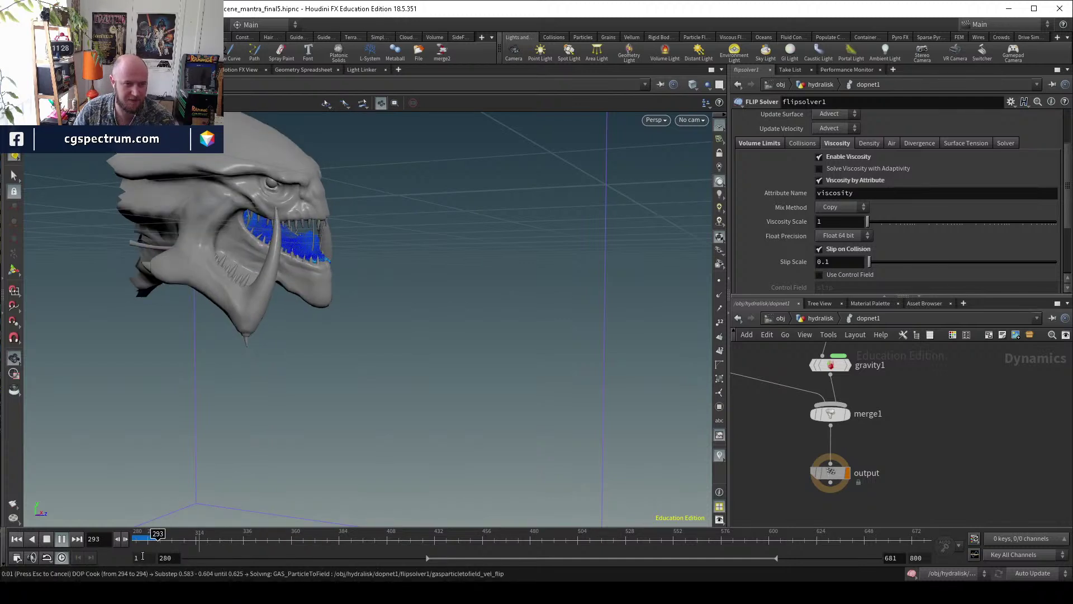
{"action": "left_click_drag", "start_coordinate": [148, 539], "coordinate": [133, 539]}
Set flipobject1's viscosity to 100, simulate to frame 310 and return to frame 280.
{"action": "middle_click_drag", "start_coordinate": [841, 392], "coordinate": [890, 511]}
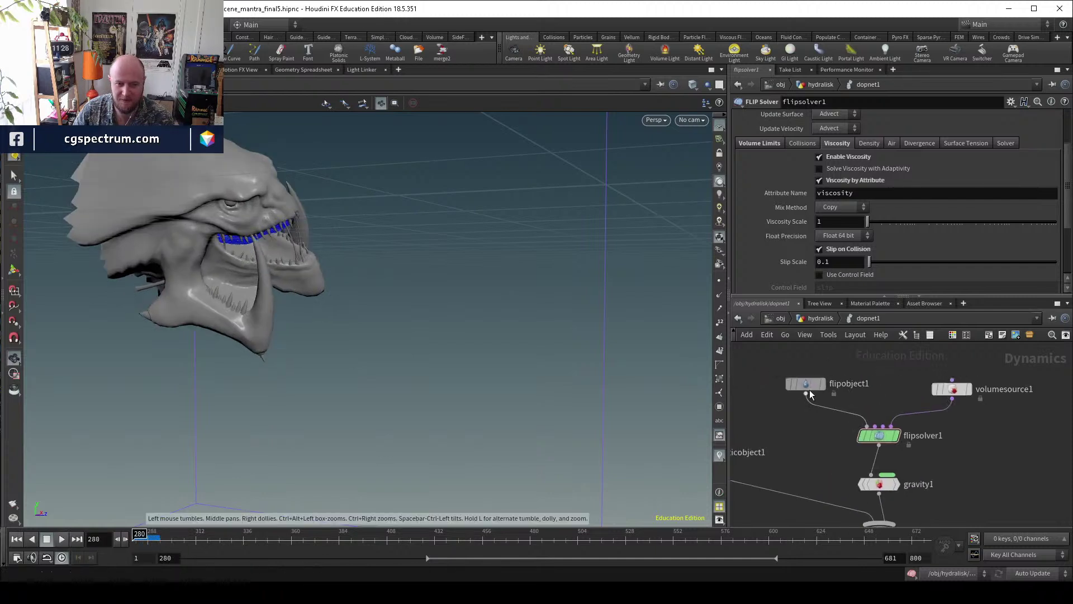
{"action": "left_click", "coordinate": [806, 383]}
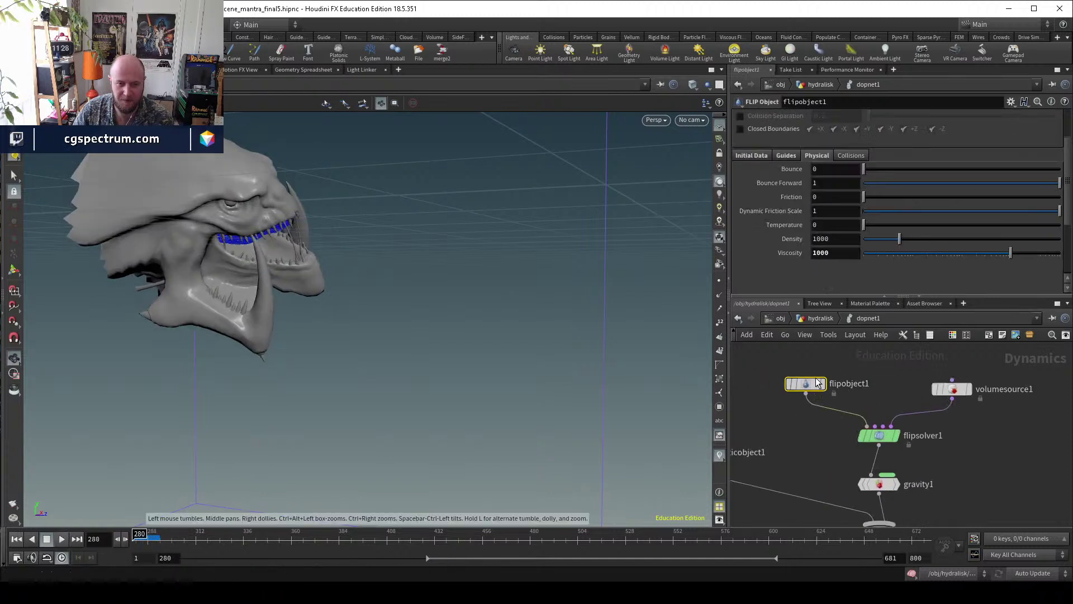
{"action": "left_click", "coordinate": [987, 444]}
{"action": "key", "text": "Up"}
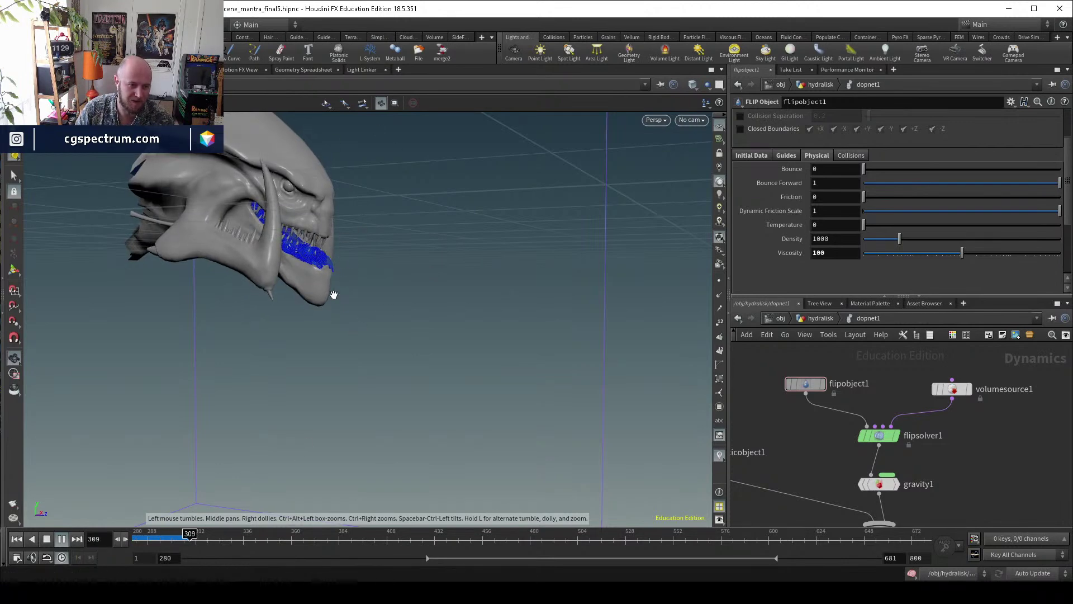
{"action": "left_click", "coordinate": [135, 539]}
Set flipobject1's viscosity to 1.
{"action": "double_click", "coordinate": [838, 254]}
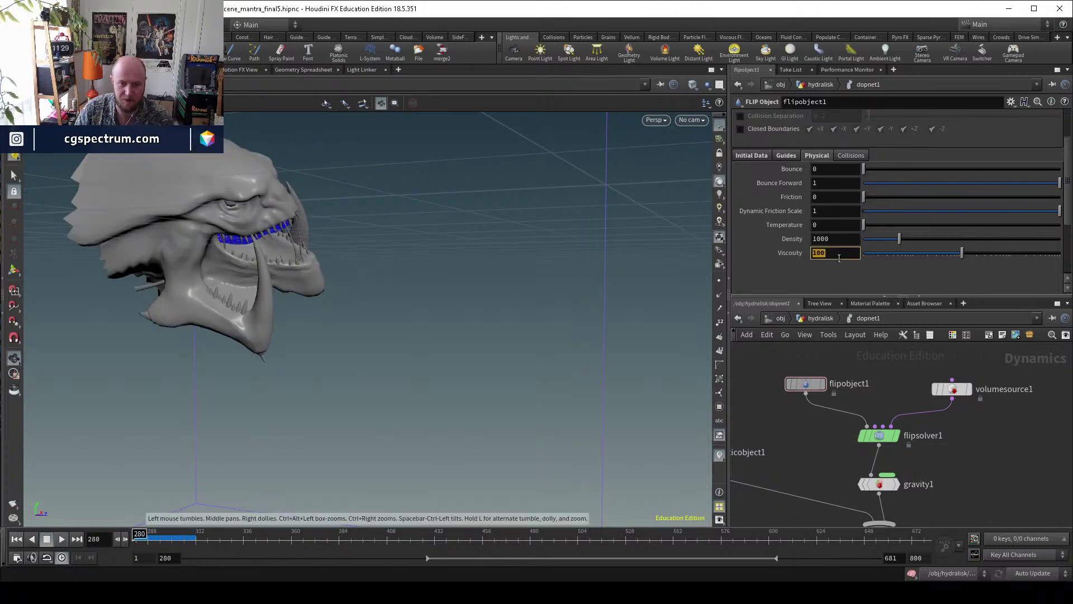
{"action": "type", "text": "1"}
{"action": "key", "text": "Return"}
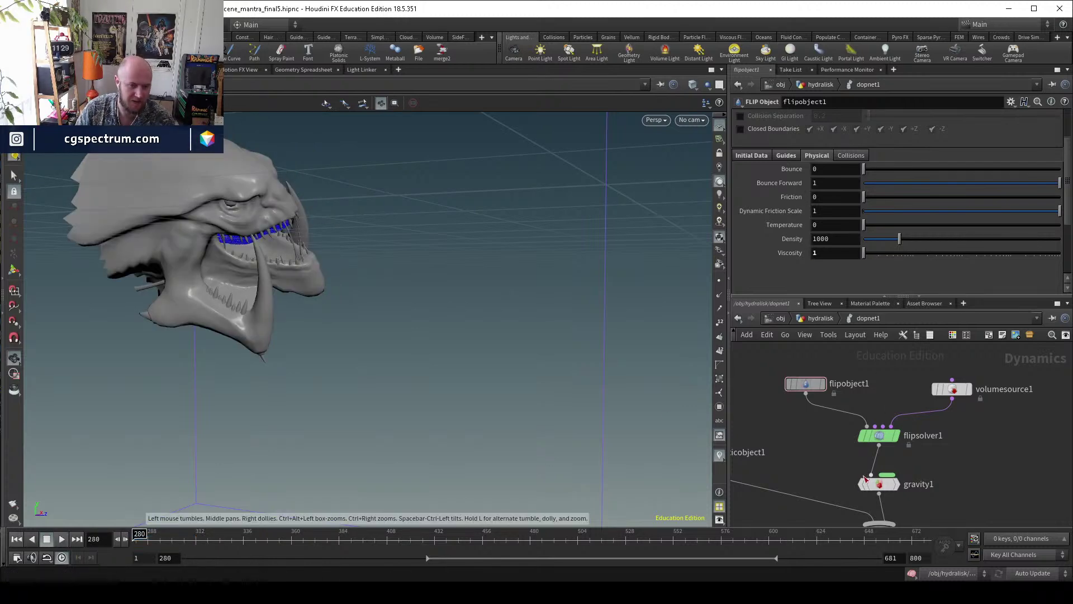
Set flipsolver1's Slip Scale to 1, simulate the saliva to frame 314 and interrupt the cook.
{"action": "left_click", "coordinate": [882, 435]}
{"action": "double_click", "coordinate": [841, 261]}
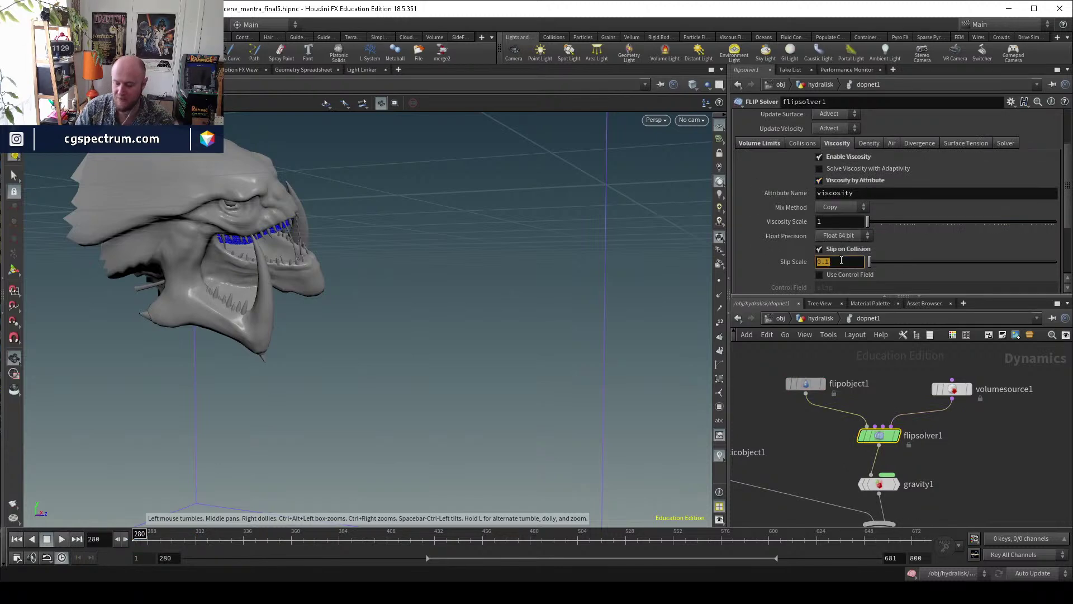
{"action": "type", "text": "1"}
{"action": "key", "text": "Return"}
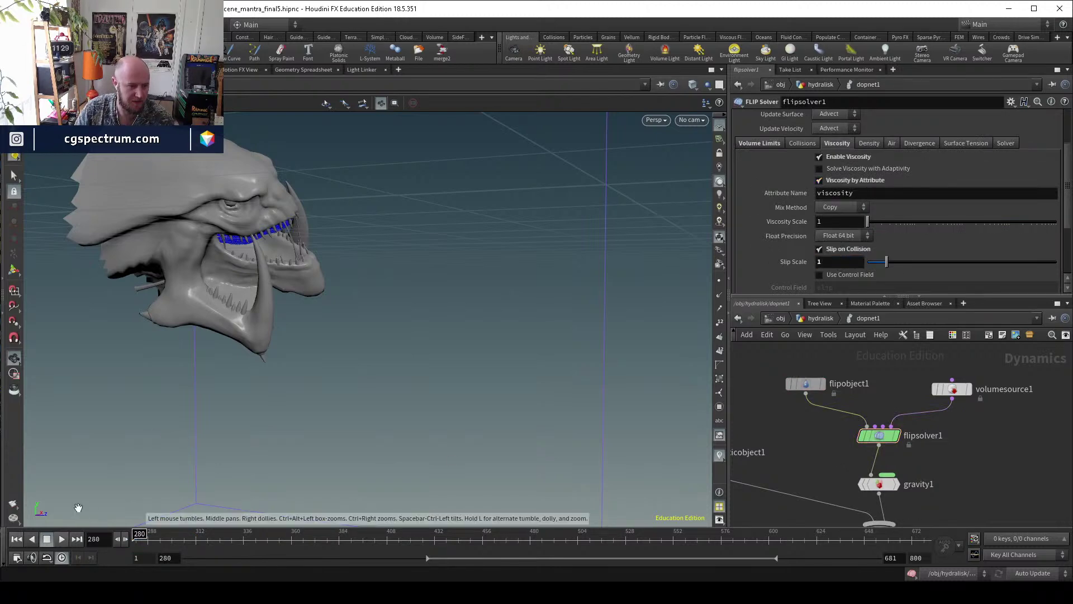
{"action": "left_click", "coordinate": [62, 539]}
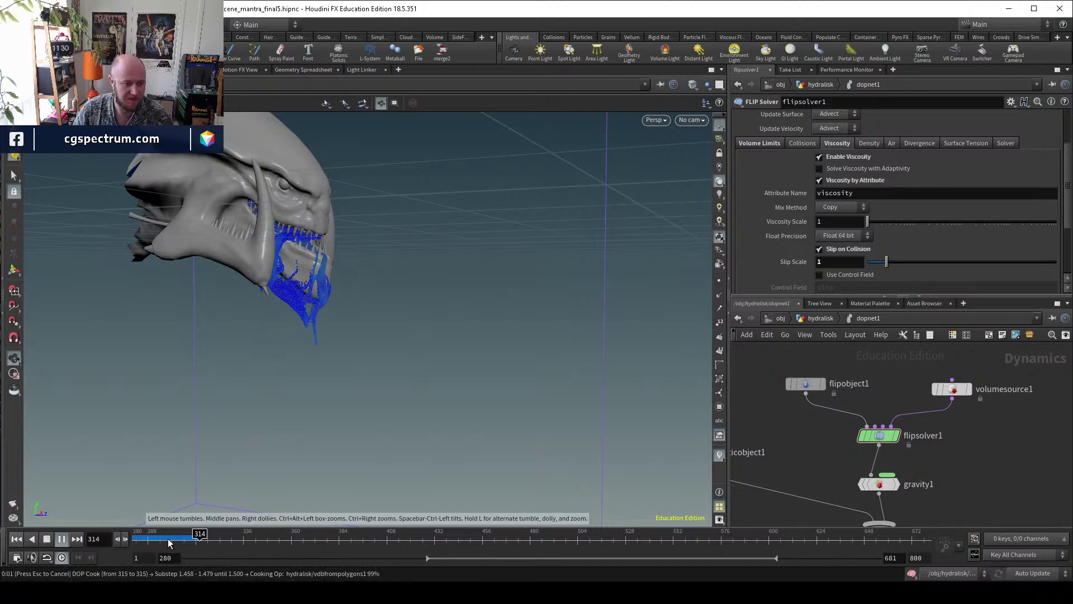
{"action": "left_click", "coordinate": [190, 539]}
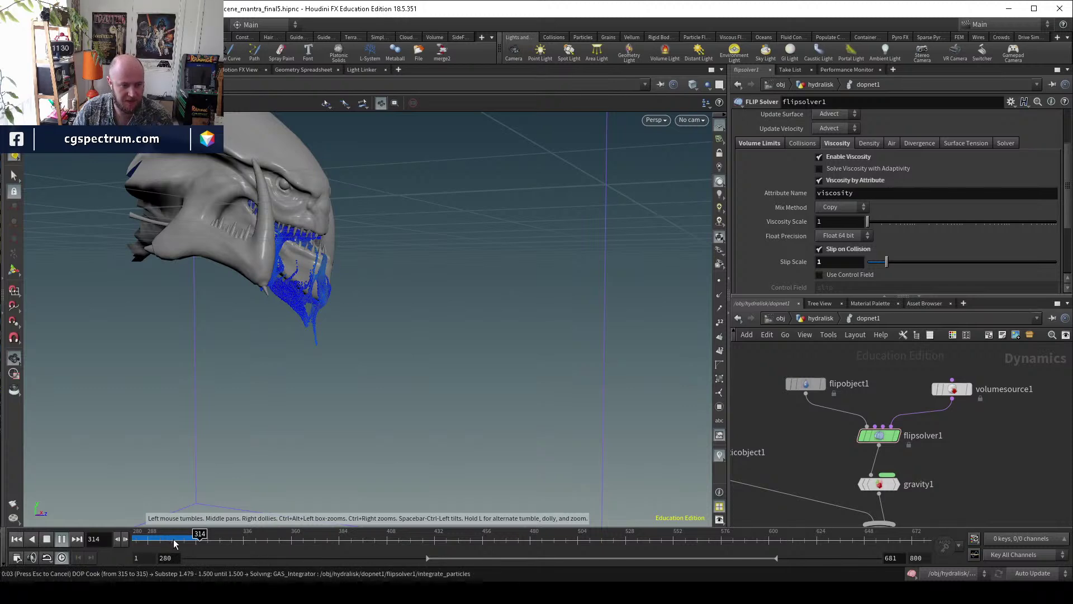
Add a Dop Import Fields node beneath dopnet1 in the hydralisk network.
{"action": "left_click", "coordinate": [821, 318]}
{"action": "middle_click_drag", "start_coordinate": [897, 468], "coordinate": [890, 411]}
{"action": "scroll", "coordinate": [805, 431], "scroll_direction": "up", "scroll_amount": 2}
{"action": "left_click", "coordinate": [798, 418]}
{"action": "key", "text": "Tab"}
{"action": "type", "text": "dopim"}
{"action": "key", "text": "Down"}
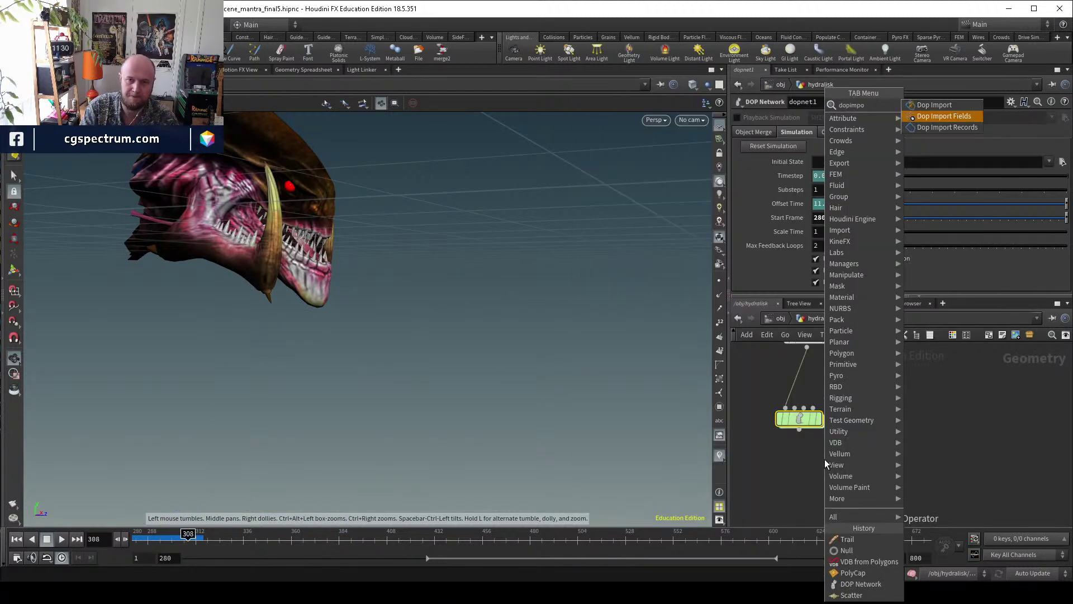
{"action": "key", "text": "Return"}
{"action": "left_click", "coordinate": [824, 459]}
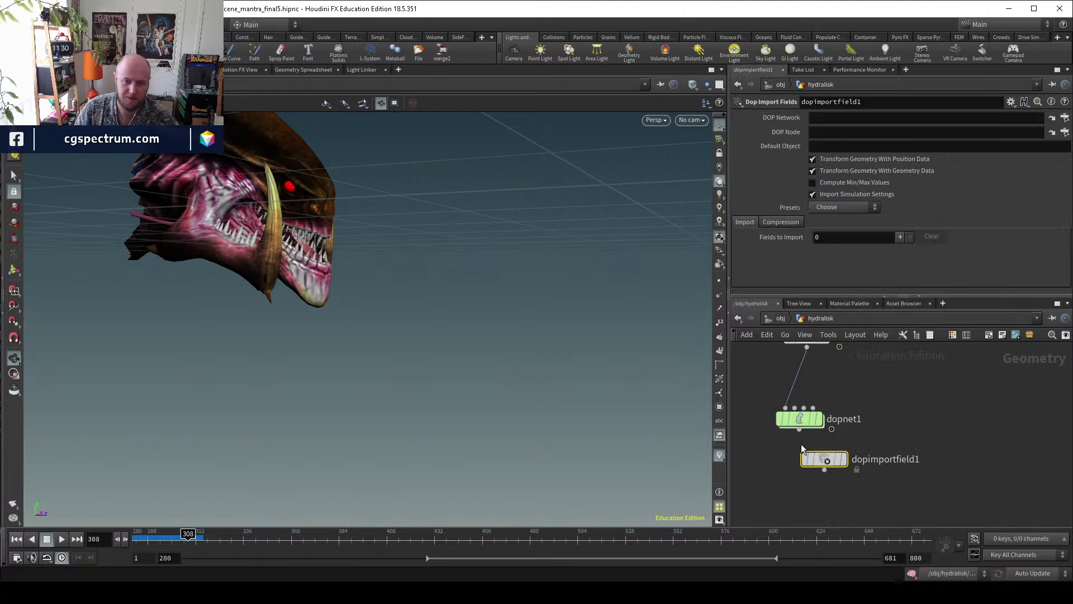
Point dopimportfield1 to ../dopnet1 and ../dopnet1/flipobject1/, apply the FLIP Fluid preset, and display the node directly beneath dopnet1.
{"action": "left_click_drag", "start_coordinate": [854, 118], "coordinate": [856, 118]}
{"action": "left_click", "coordinate": [861, 135]}
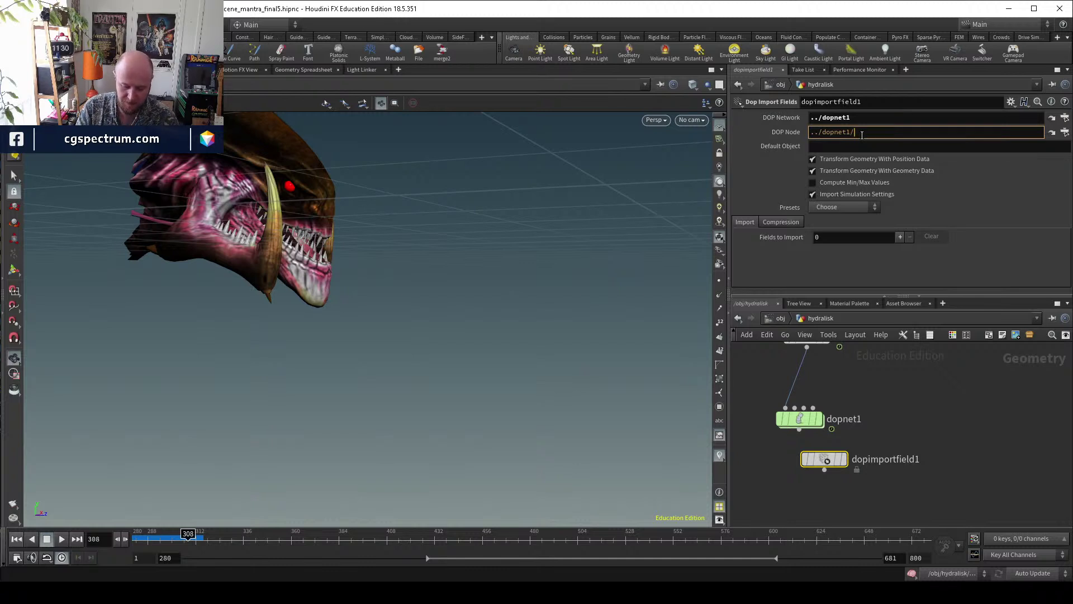
{"action": "type", "text": "flipo"}
{"action": "key", "text": "Return"}
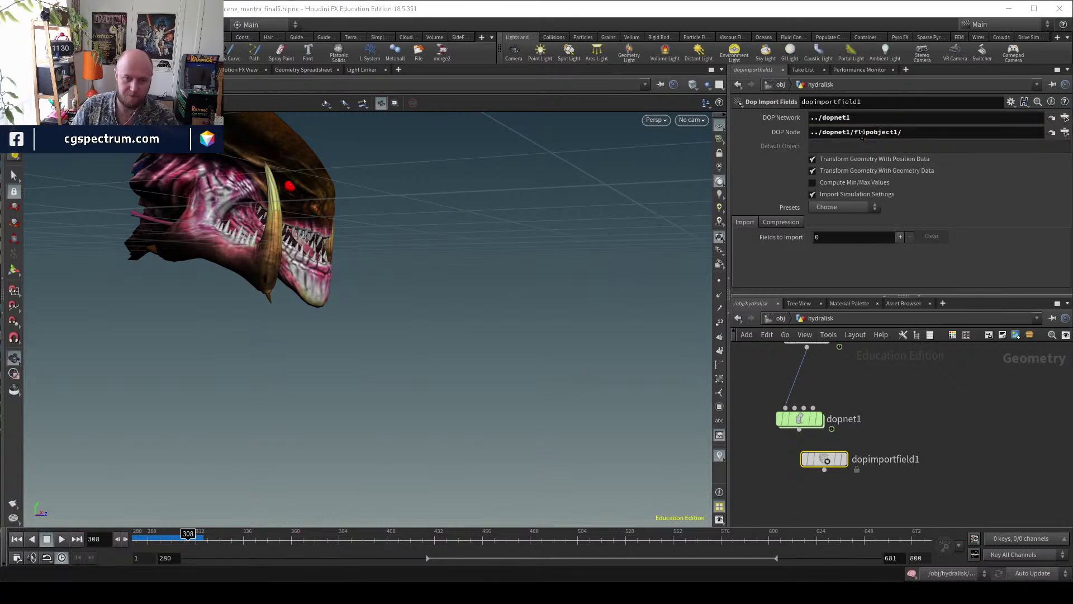
{"action": "left_click", "coordinate": [831, 206]}
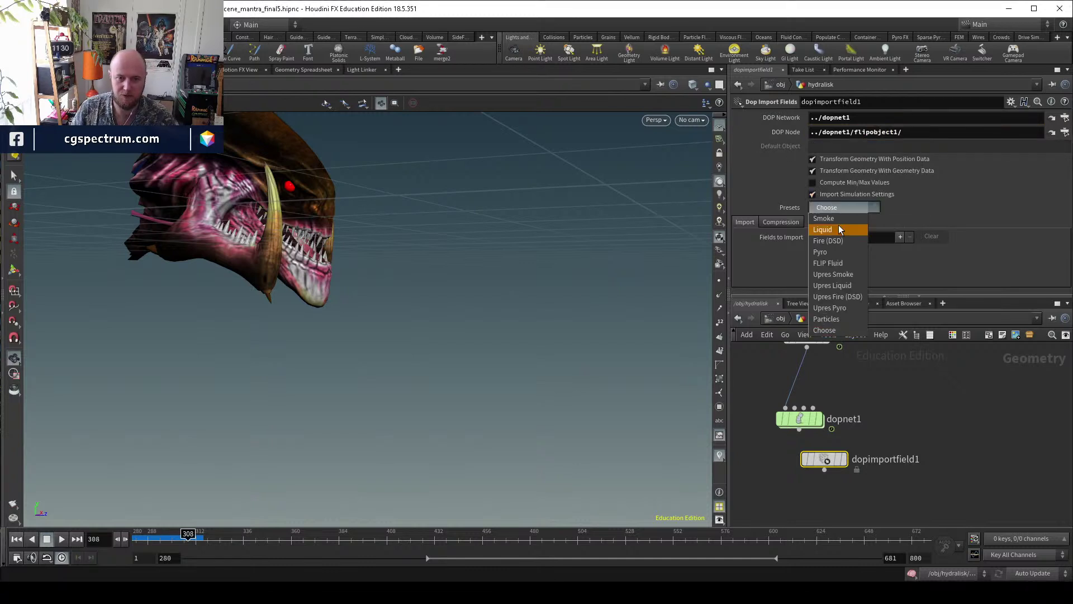
{"action": "left_click", "coordinate": [836, 262]}
{"action": "mouse_move", "coordinate": [844, 464]}
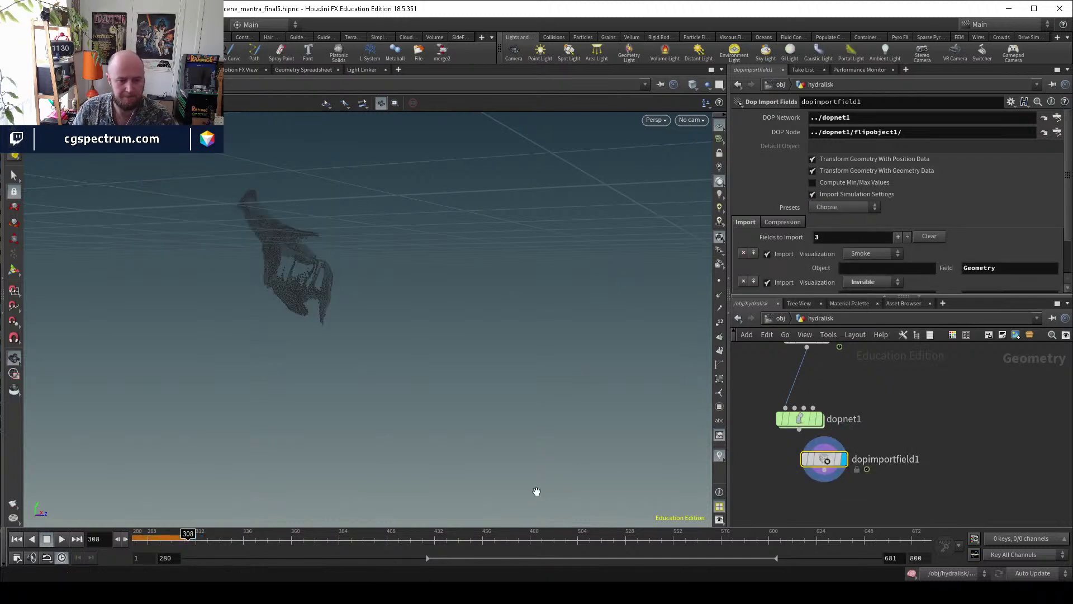
{"action": "scroll", "coordinate": [917, 475], "scroll_direction": "down", "scroll_amount": 2}
{"action": "left_click_drag", "start_coordinate": [844, 478], "coordinate": [832, 482]}
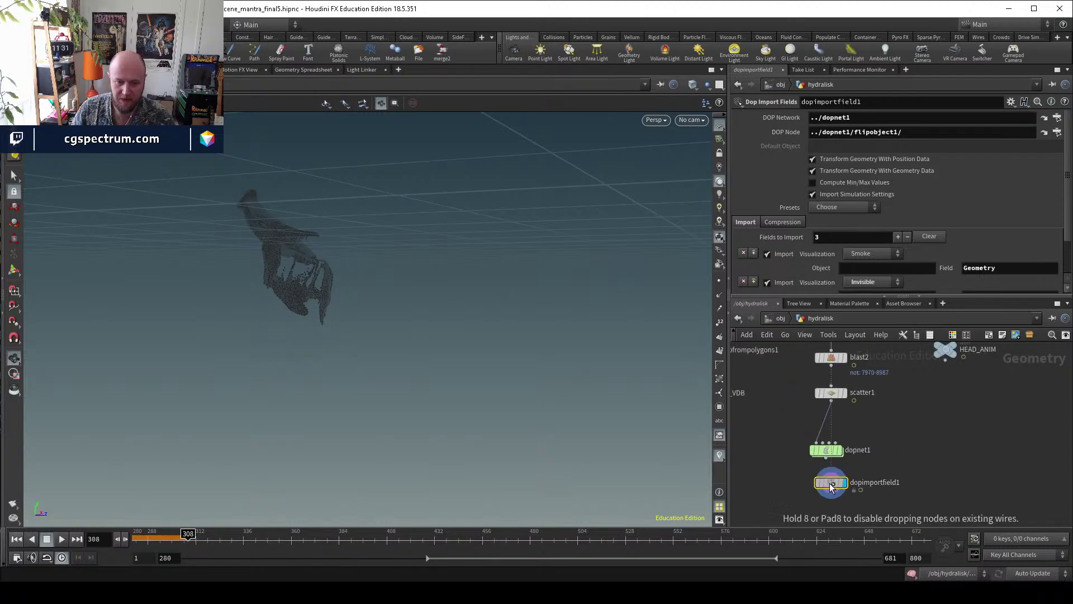
Return to frame 280, edit flipobject1 inside dopnet1, and set scatter1's Force Total Count to 5000 in the hydralisk network.
{"action": "left_click", "coordinate": [17, 538]}
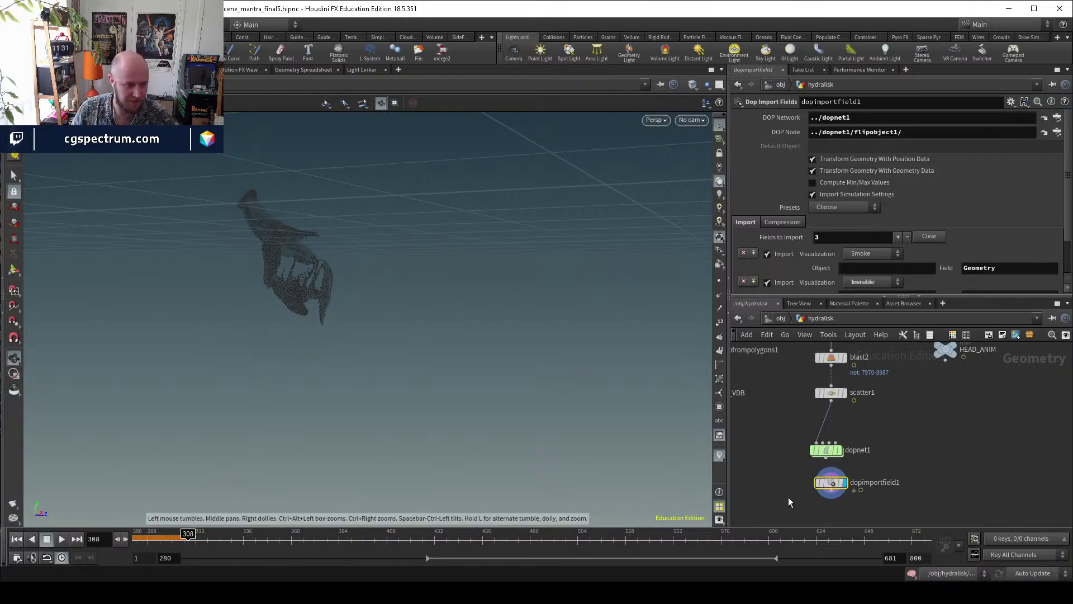
{"action": "double_click", "coordinate": [827, 451]}
{"action": "left_click", "coordinate": [819, 380]}
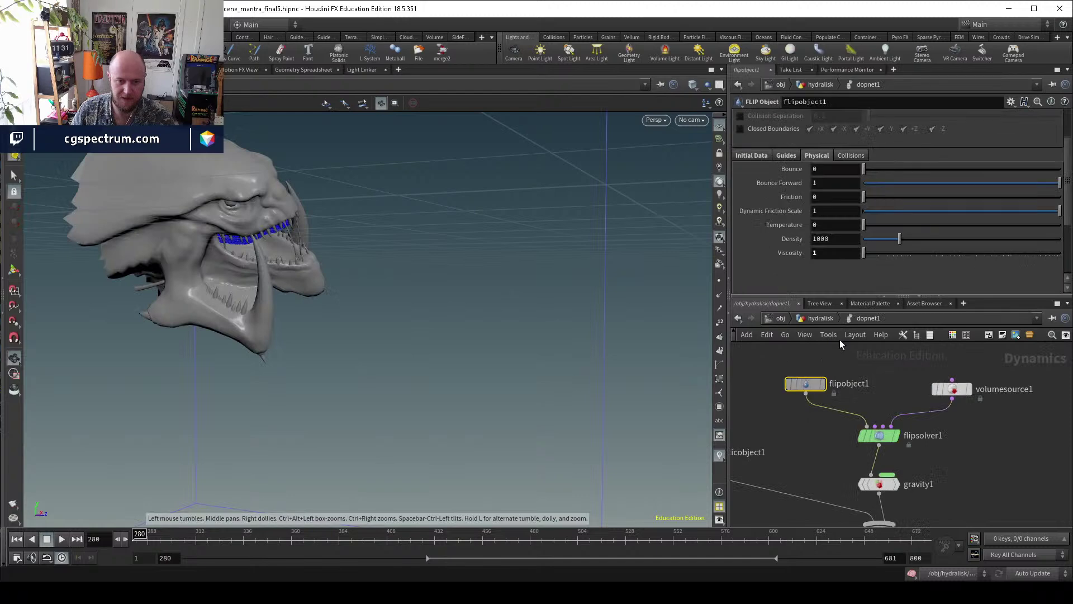
{"action": "scroll", "coordinate": [839, 138], "scroll_direction": "up", "scroll_amount": 3}
{"action": "type", "text": "5"}
{"action": "key", "text": "Return"}
{"action": "left_click", "coordinate": [820, 319]}
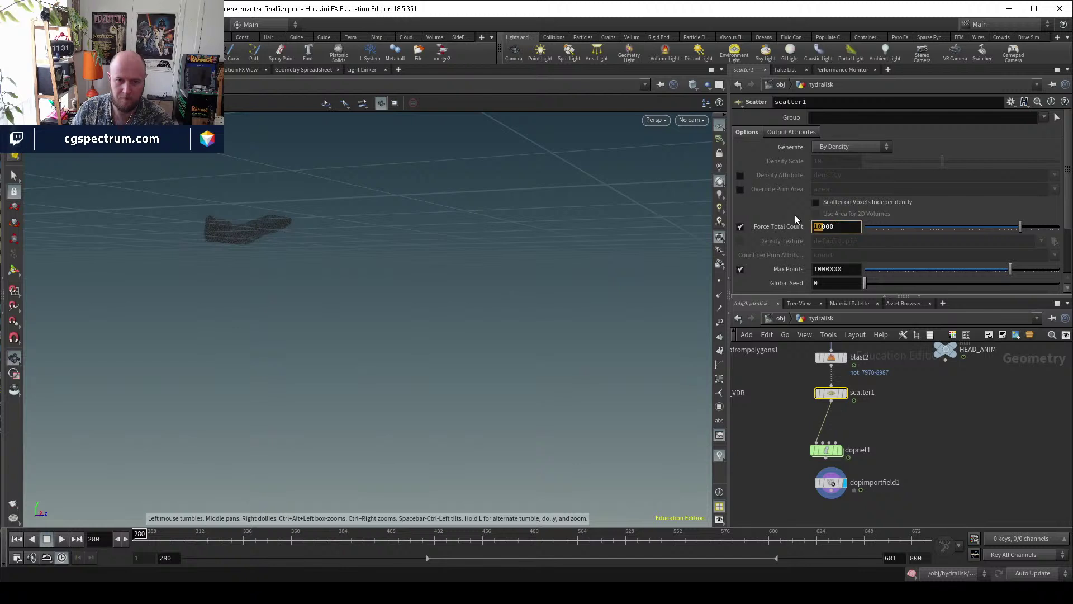
{"action": "type", "text": "5"}
{"action": "key", "text": "Return"}
Simulate the fluid imported by dopimportfield1 to frame 335 and review it at frame 332.
{"action": "scroll", "coordinate": [834, 425], "scroll_direction": "up", "scroll_amount": 2}
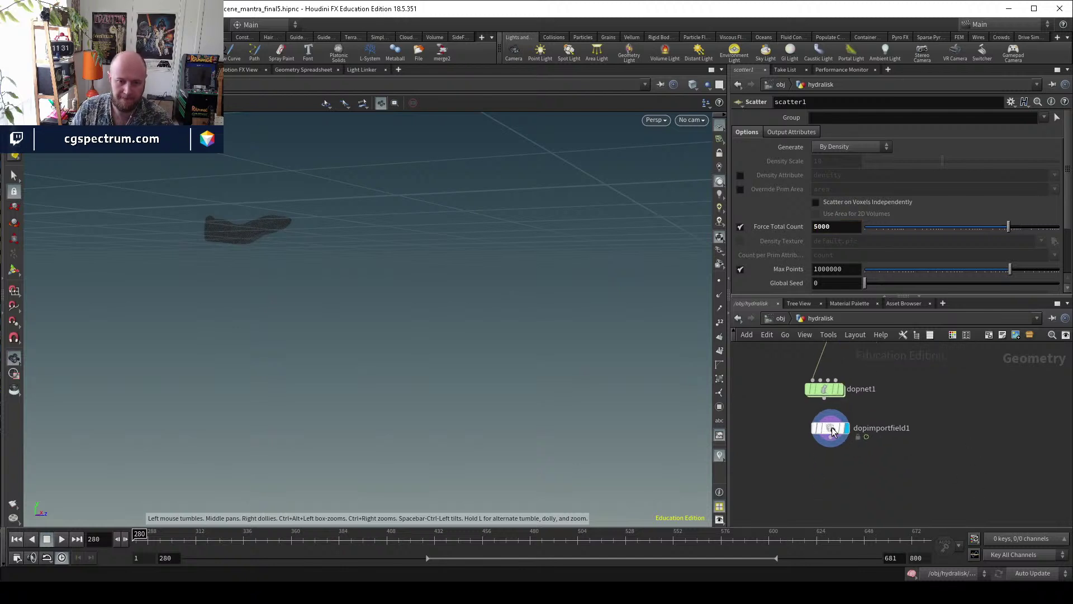
{"action": "left_click", "coordinate": [832, 428]}
{"action": "key", "text": "Up"}
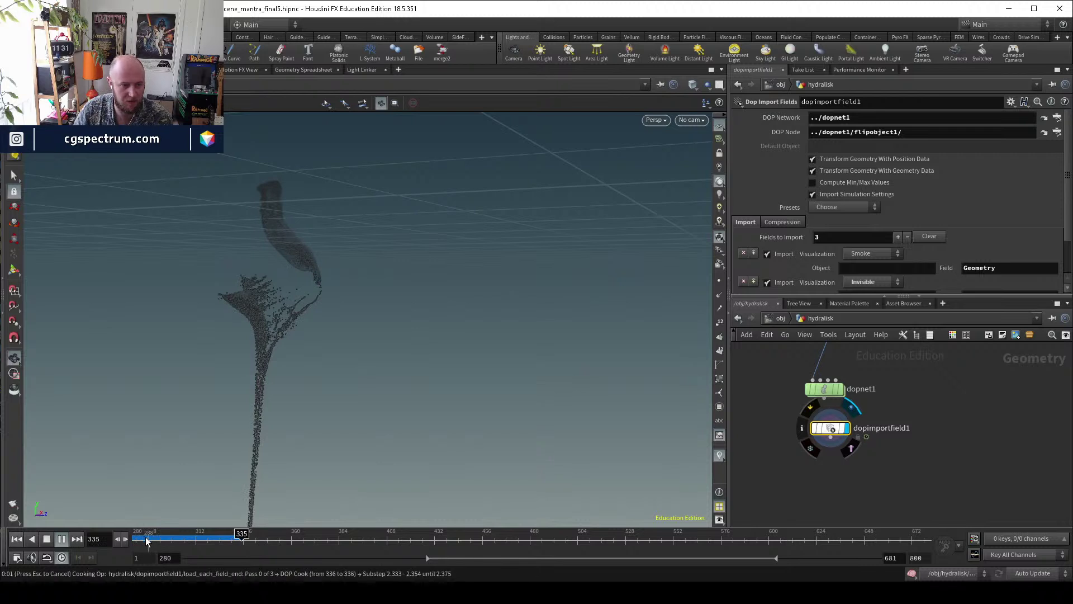
{"action": "left_click_drag", "start_coordinate": [149, 541], "coordinate": [236, 537]}
{"action": "left_click_drag", "start_coordinate": [402, 287], "coordinate": [335, 430]}
Add a Merge node combining dopimportfield1 with OUT_GEO and display the merged result.
{"action": "scroll", "coordinate": [923, 442], "scroll_direction": "down", "scroll_amount": 2}
{"action": "middle_click_drag", "start_coordinate": [918, 443], "coordinate": [872, 474]}
{"action": "key", "text": "Tab"}
{"action": "type", "text": "mer"}
{"action": "key", "text": "Return"}
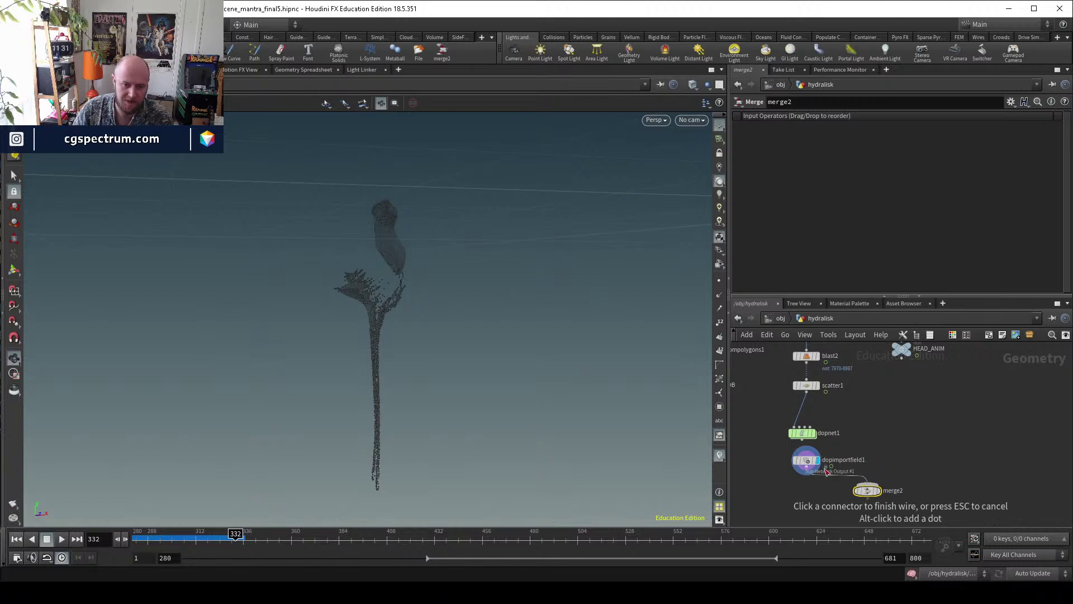
{"action": "left_click", "coordinate": [883, 488]}
{"action": "left_click", "coordinate": [871, 484]}
{"action": "middle_click_drag", "start_coordinate": [894, 446], "coordinate": [940, 516]}
{"action": "middle_click_drag", "start_coordinate": [766, 480], "coordinate": [813, 402]}
{"action": "left_click", "coordinate": [767, 467]}
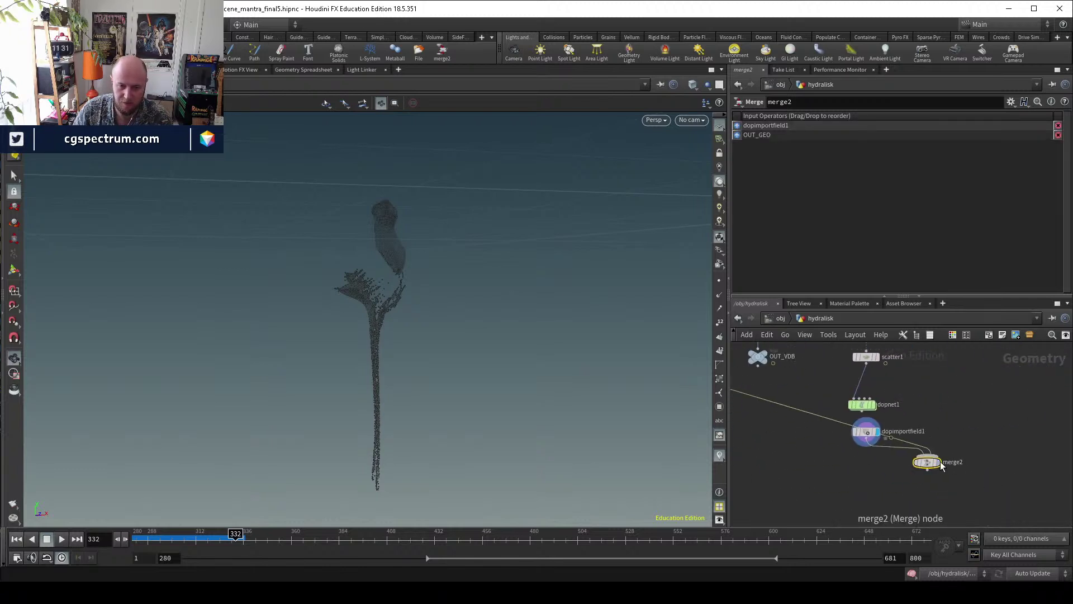
{"action": "left_click", "coordinate": [938, 462]}
Examine the saliva around the mouth and lower jaw from several angles across the simulated frames up to 330.
{"action": "left_click_drag", "start_coordinate": [640, 463], "coordinate": [412, 378]}
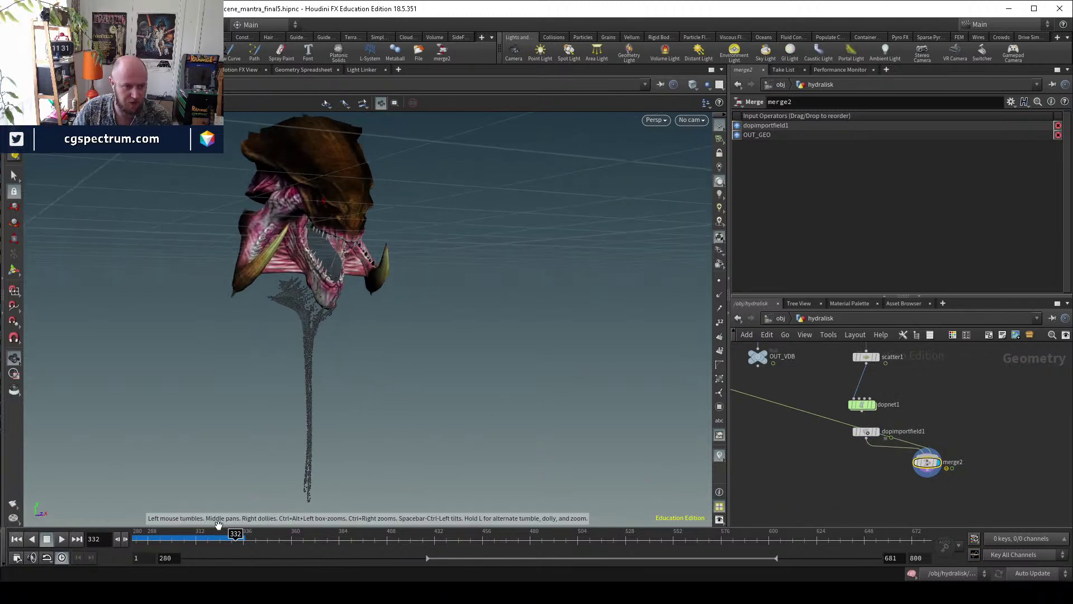
{"action": "left_click_drag", "start_coordinate": [167, 538], "coordinate": [225, 540]}
{"action": "mouse_move", "coordinate": [306, 306]}
{"action": "left_mouse_down"}
{"action": "mouse_move", "coordinate": [266, 307]}
{"action": "mouse_move", "coordinate": [307, 311]}
{"action": "mouse_move", "coordinate": [295, 322]}
{"action": "left_mouse_up"}
{"action": "left_click_drag", "start_coordinate": [173, 531], "coordinate": [217, 534]}
{"action": "right_click_drag", "start_coordinate": [330, 248], "coordinate": [384, 222]}
{"action": "left_click_drag", "start_coordinate": [383, 221], "coordinate": [356, 360]}
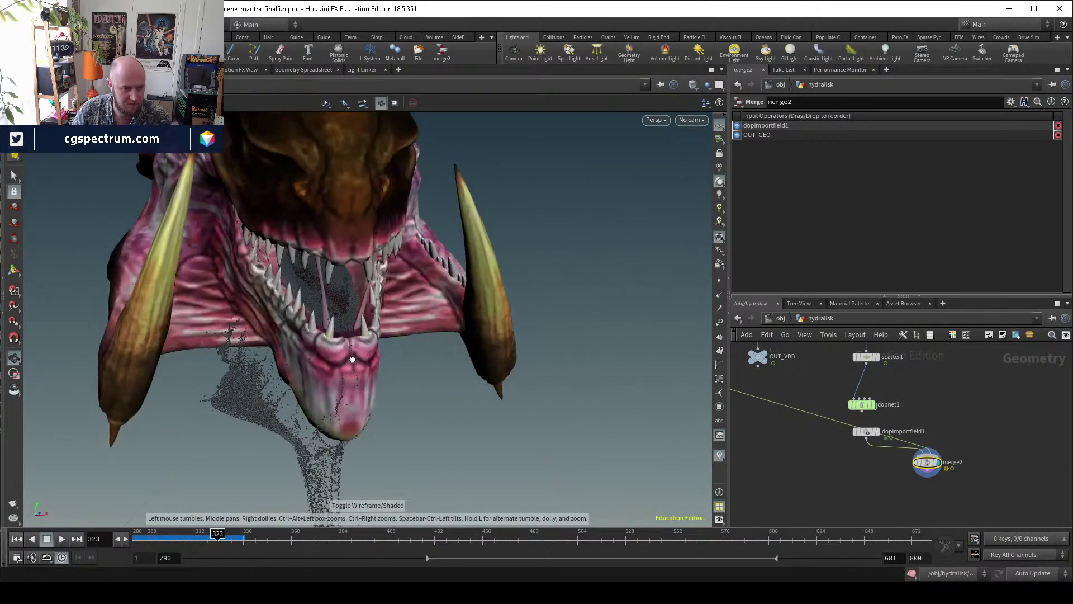
{"action": "right_click_drag", "start_coordinate": [356, 359], "coordinate": [369, 447]}
{"action": "left_click_drag", "start_coordinate": [369, 448], "coordinate": [280, 425]}
{"action": "left_click_drag", "start_coordinate": [150, 538], "coordinate": [231, 535]}
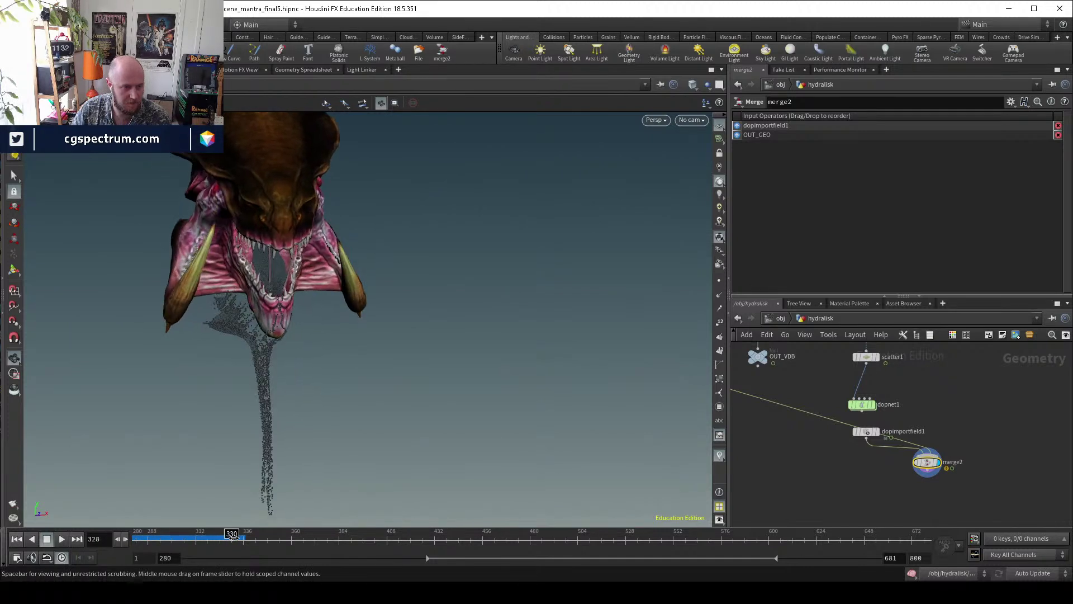
Continue simulating the merged saliva and head to frame 340, and review the result from the side at frame 329.
{"action": "left_click", "coordinate": [61, 538]}
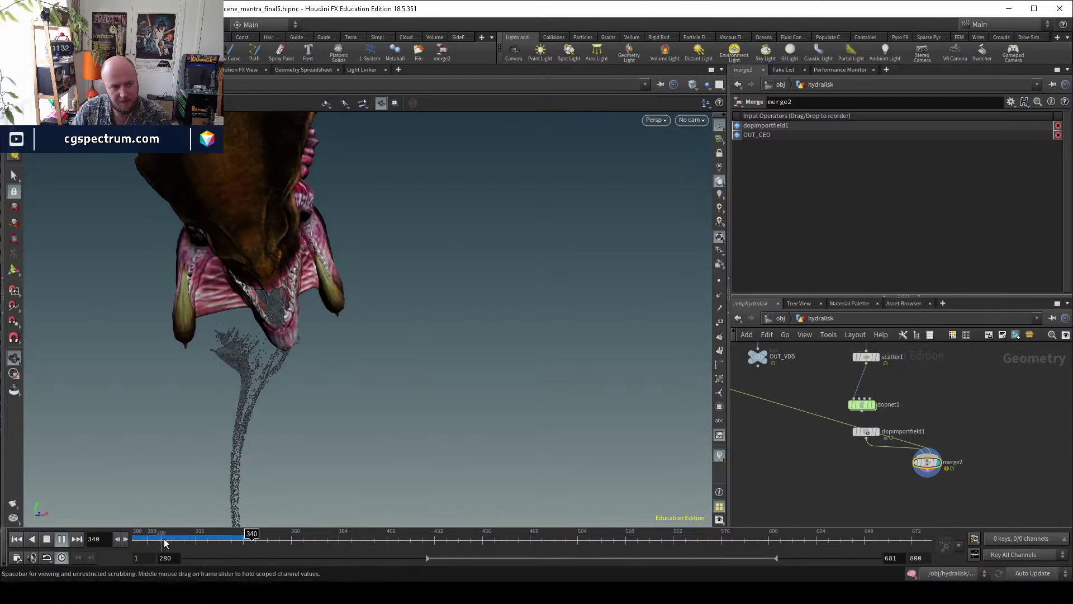
{"action": "left_click_drag", "start_coordinate": [184, 540], "coordinate": [229, 539]}
{"action": "left_click_drag", "start_coordinate": [350, 280], "coordinate": [458, 355]}
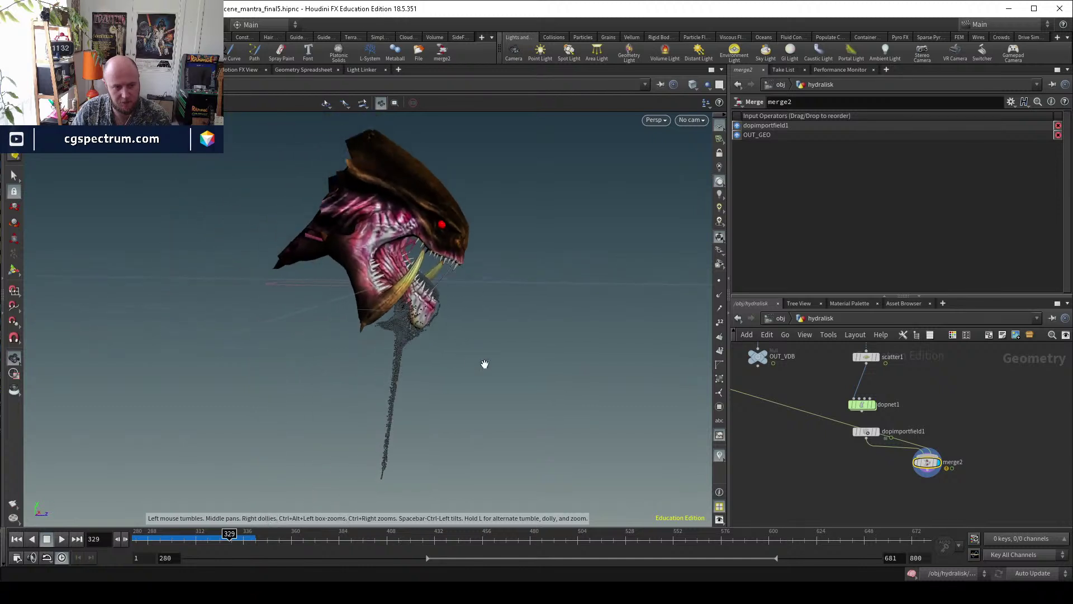
Examine transform3's parameters above blast2 and compare the saliva and head at frames 280 and 332.
{"action": "left_click", "coordinate": [16, 538]}
{"action": "middle_click_drag", "start_coordinate": [952, 347], "coordinate": [931, 526]}
{"action": "scroll", "coordinate": [878, 493], "scroll_direction": "up", "scroll_amount": 2}
{"action": "scroll", "coordinate": [883, 493], "scroll_direction": "down", "scroll_amount": 2}
{"action": "middle_click_drag", "start_coordinate": [893, 492], "coordinate": [934, 436]}
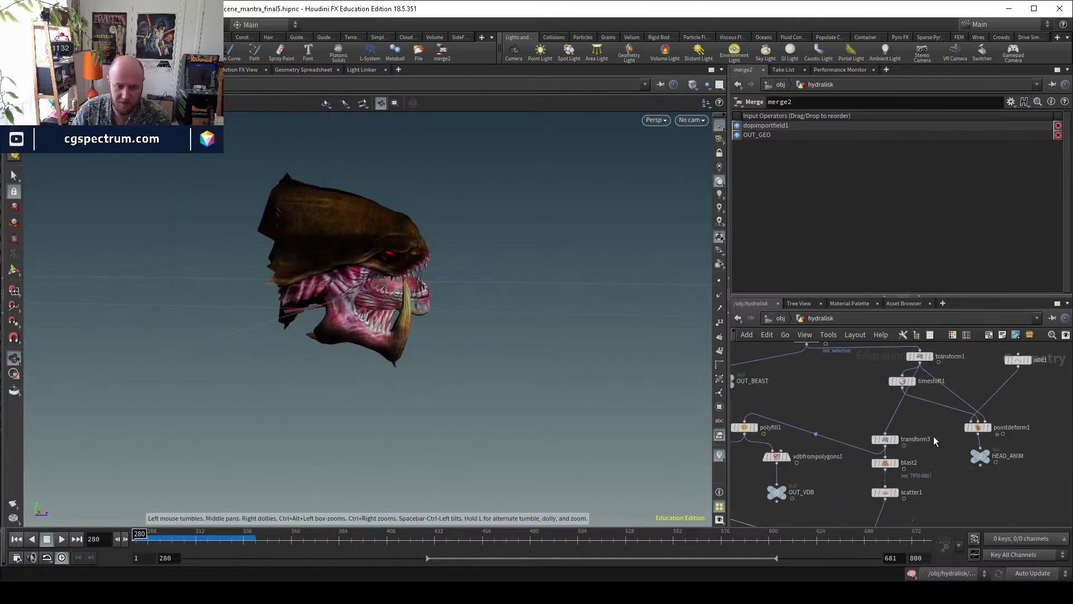
{"action": "left_click", "coordinate": [886, 440]}
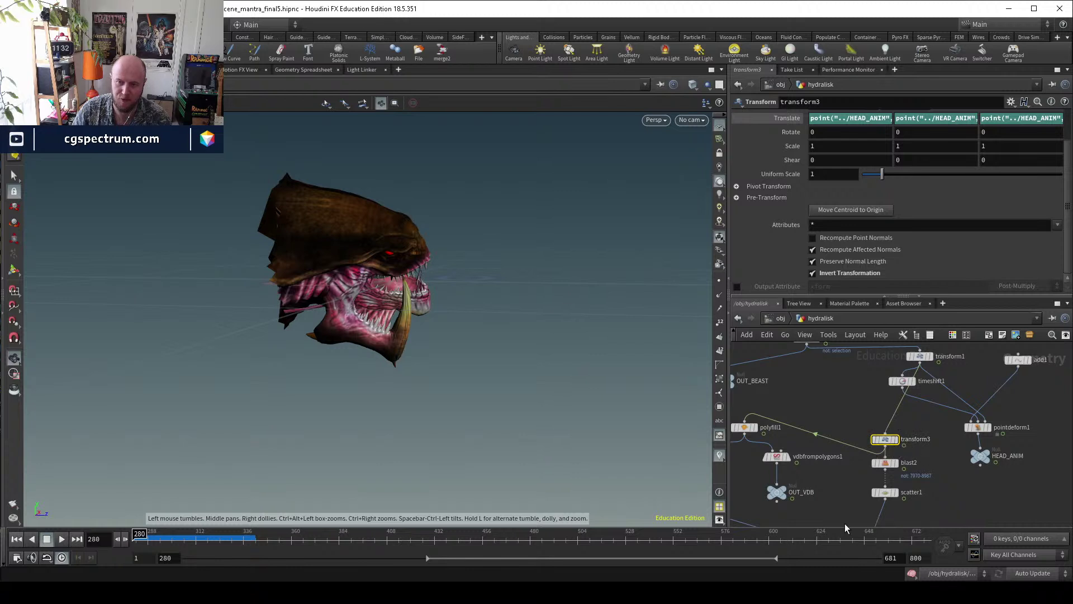
{"action": "left_click_drag", "start_coordinate": [139, 540], "coordinate": [236, 543]}
{"action": "left_click_drag", "start_coordinate": [459, 395], "coordinate": [341, 394]}
{"action": "middle_click_drag", "start_coordinate": [938, 474], "coordinate": [942, 514]}
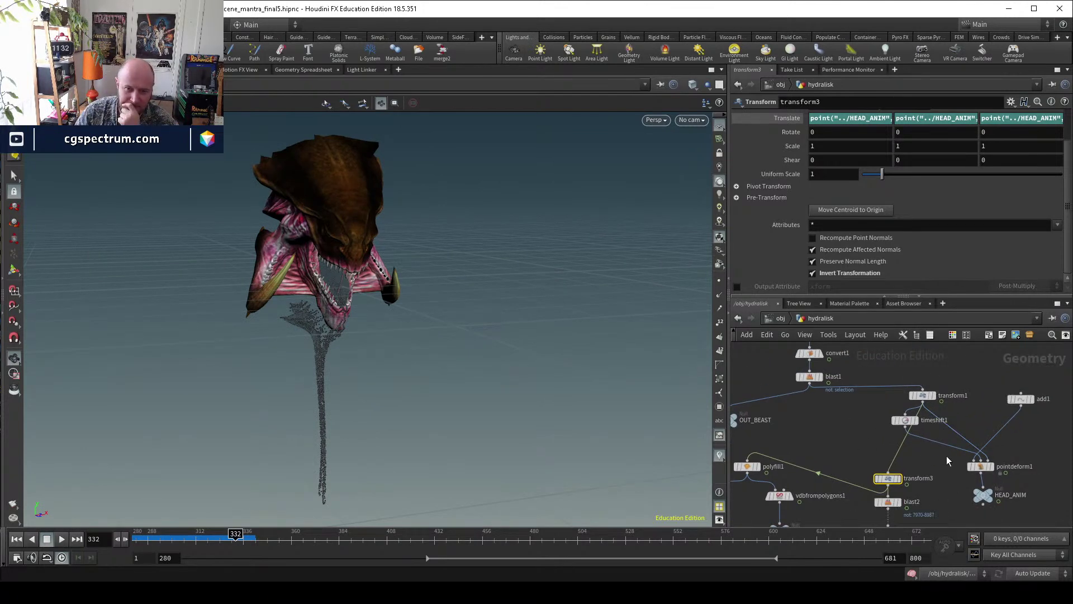
Compare the transform1 and transform2 outputs and parameters in the viewport, and return to frame 280 on transform1.
{"action": "left_click", "coordinate": [922, 395]}
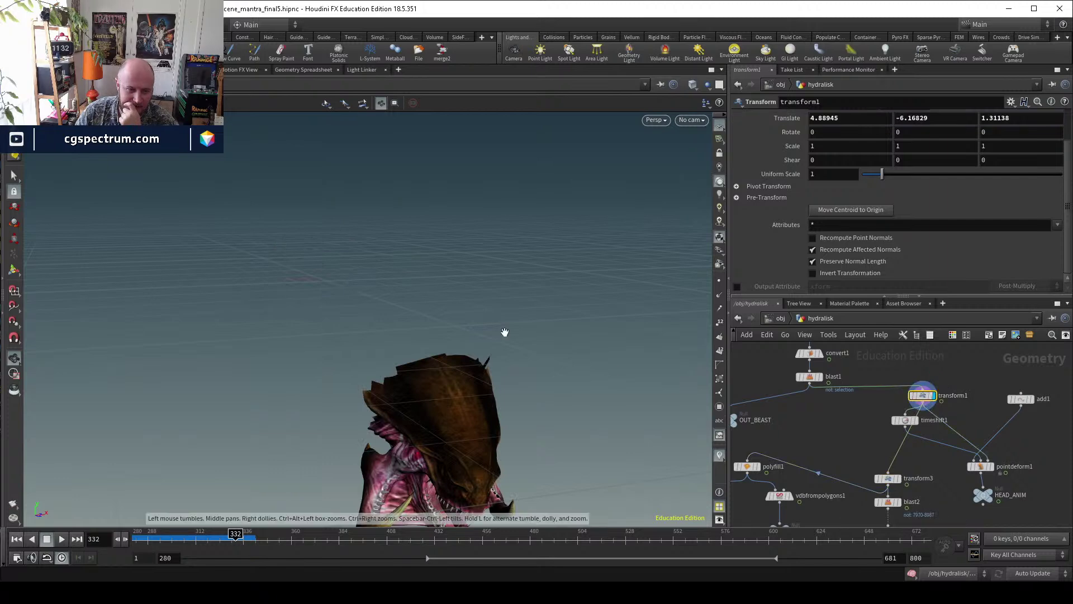
{"action": "middle_click_drag", "start_coordinate": [859, 385], "coordinate": [860, 457]}
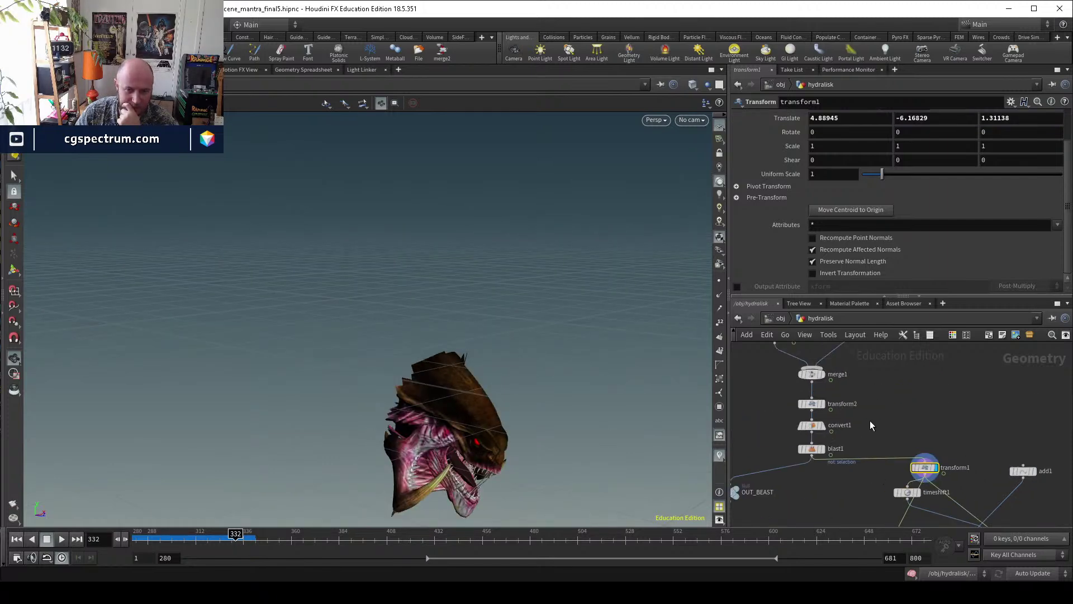
{"action": "left_click", "coordinate": [822, 403]}
{"action": "left_click", "coordinate": [812, 406]}
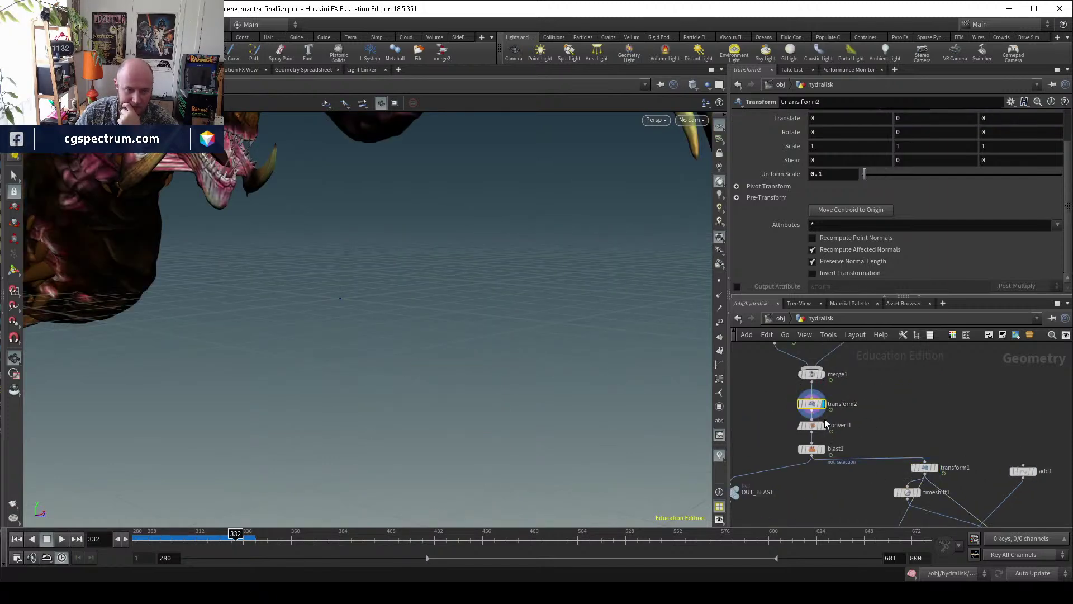
{"action": "left_click", "coordinate": [935, 467]}
{"action": "left_click", "coordinate": [925, 469]}
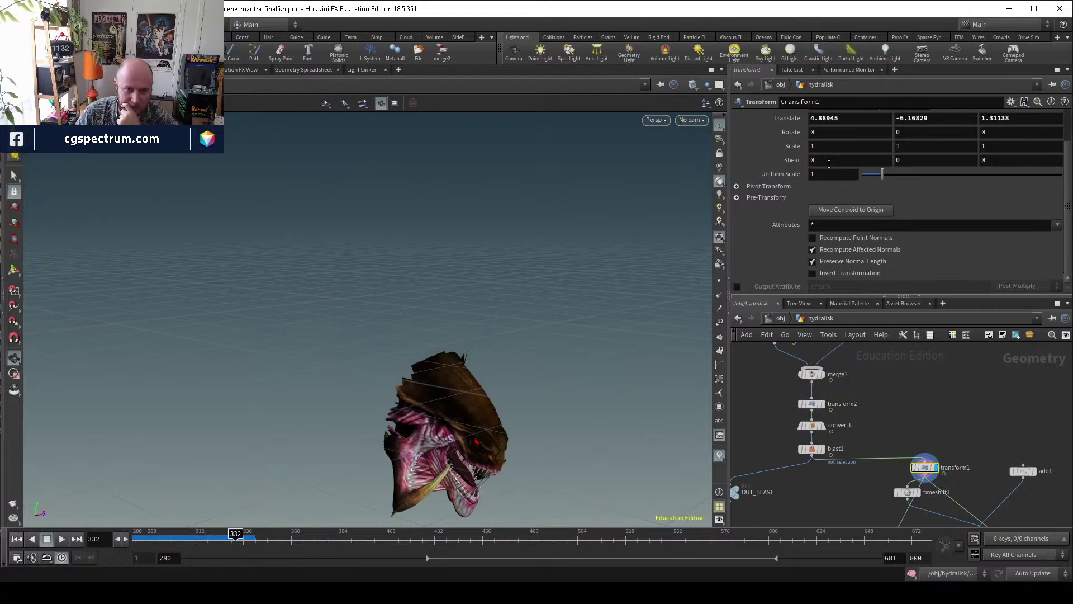
{"action": "left_click_drag", "start_coordinate": [236, 535], "coordinate": [94, 532]}
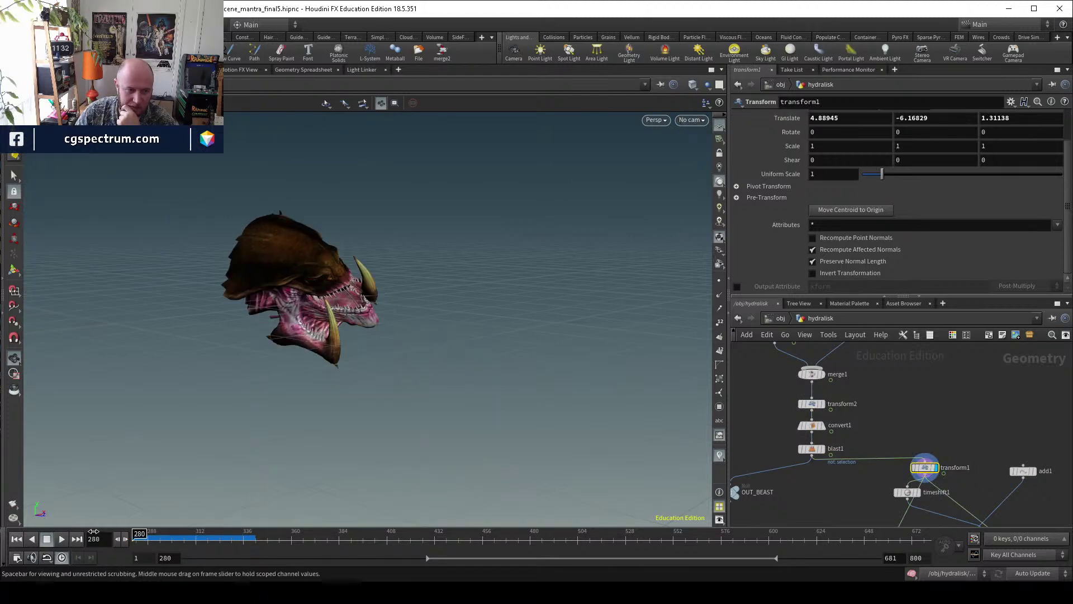
Duplicate transform1 beneath dopimportfield1, connect and display the copy, and enable its Invert Transformation option.
{"action": "middle_click_drag", "start_coordinate": [949, 444], "coordinate": [919, 385]}
{"action": "key", "text": "ctrl+c"}
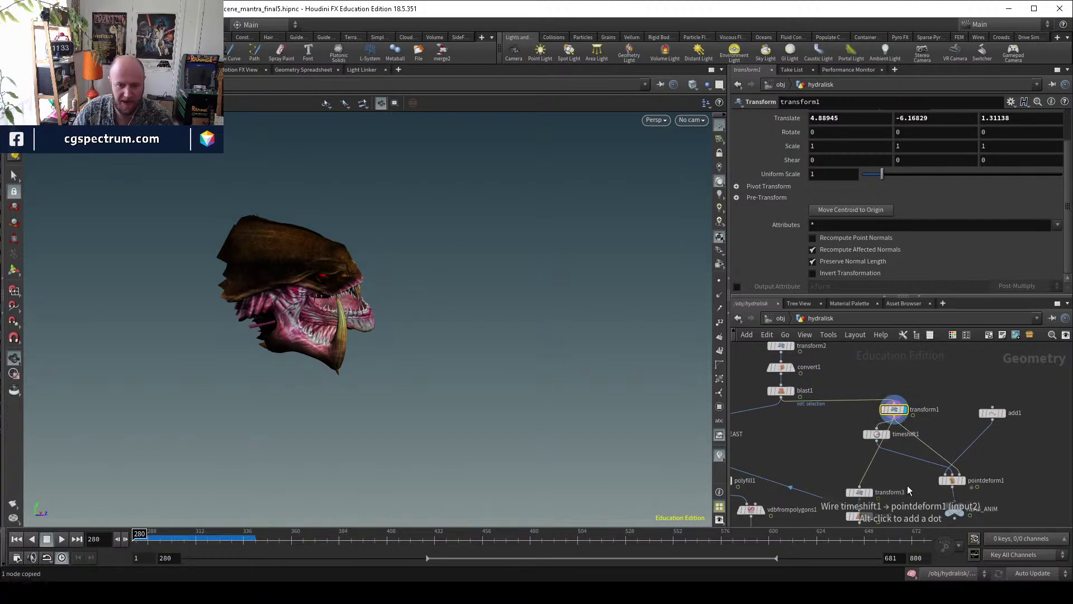
{"action": "middle_click_drag", "start_coordinate": [908, 488], "coordinate": [922, 393]}
{"action": "middle_click_drag", "start_coordinate": [941, 510], "coordinate": [916, 428]}
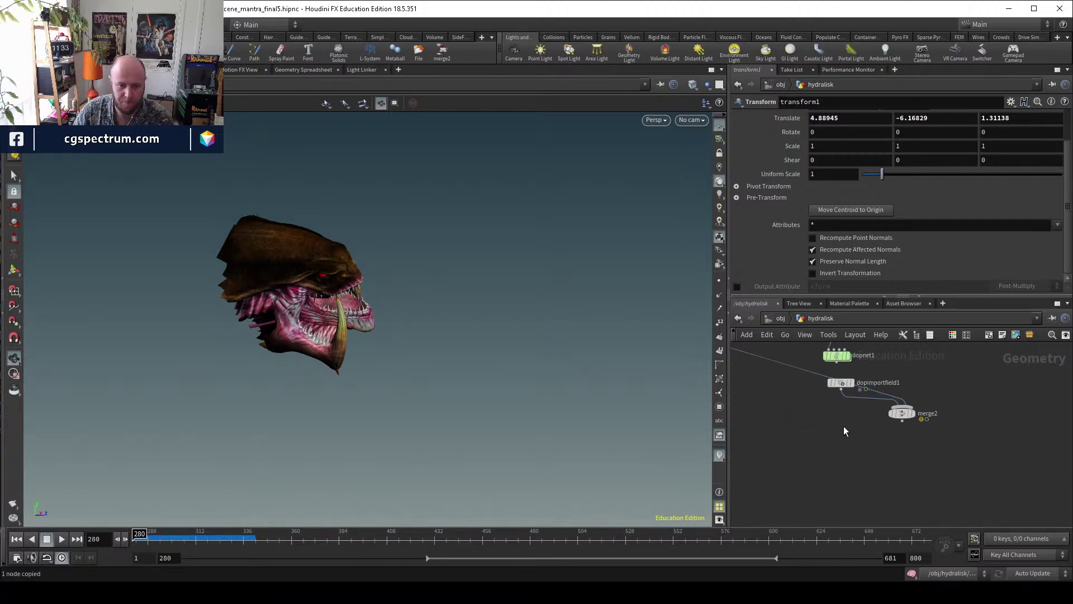
{"action": "key", "text": "ctrl+v"}
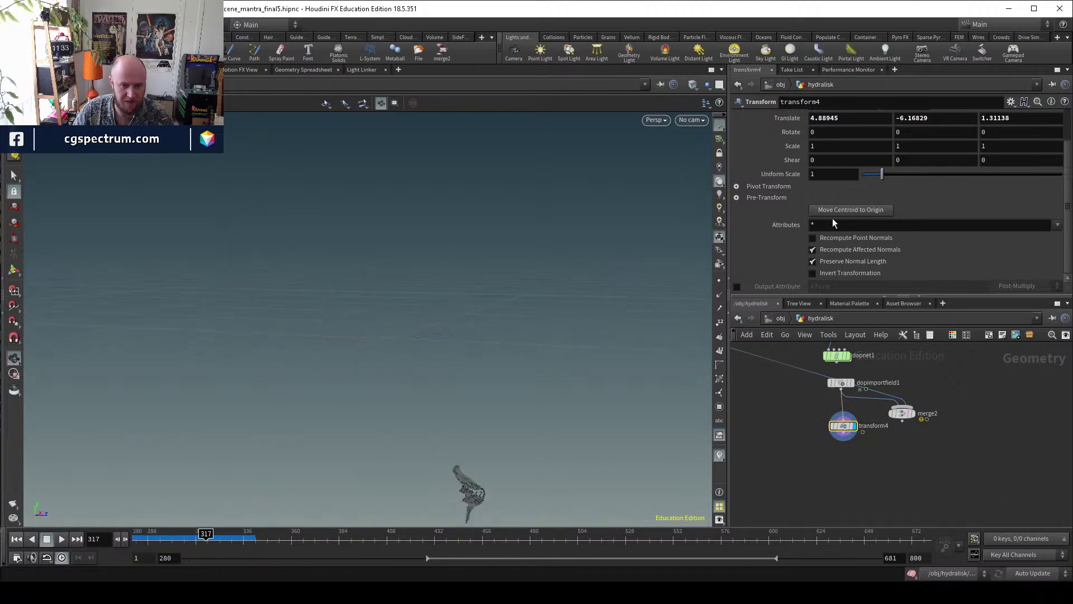
{"action": "left_click", "coordinate": [827, 275]}
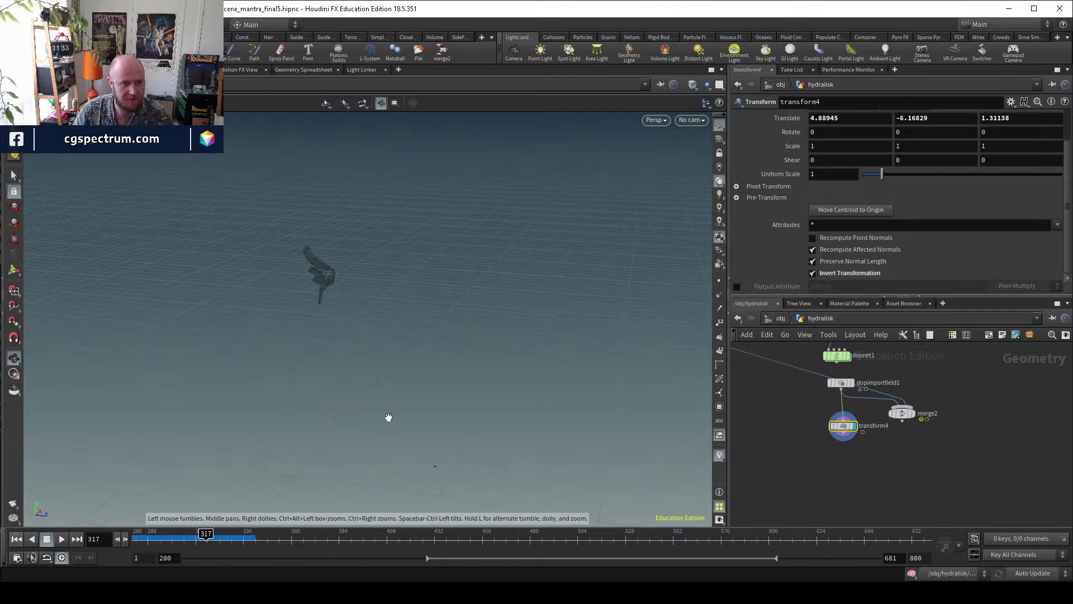
Reposition merge2 and rewire it to combine transform4 with blast1, displaying the merged result.
{"action": "left_click_drag", "start_coordinate": [908, 418], "coordinate": [840, 438]}
{"action": "middle_click_drag", "start_coordinate": [772, 412], "coordinate": [830, 481]}
{"action": "left_click", "coordinate": [806, 477]}
{"action": "middle_click_drag", "start_coordinate": [833, 474], "coordinate": [841, 526]}
{"action": "scroll", "coordinate": [832, 404], "scroll_direction": "up", "scroll_amount": 2}
{"action": "left_click", "coordinate": [832, 403]}
{"action": "middle_click_drag", "start_coordinate": [853, 438], "coordinate": [805, 269]}
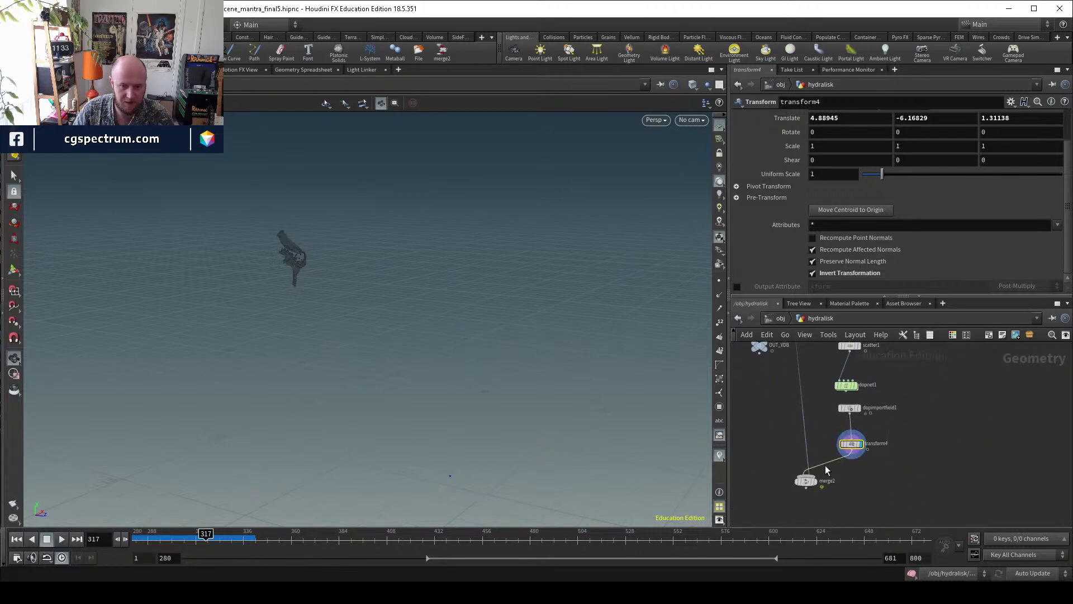
{"action": "scroll", "coordinate": [821, 467], "scroll_direction": "up", "scroll_amount": 3}
{"action": "left_click", "coordinate": [808, 492]}
Check the transformed fluid's alignment with the animated head between frames 280 and 299.
{"action": "left_click_drag", "start_coordinate": [138, 545], "coordinate": [124, 541]}
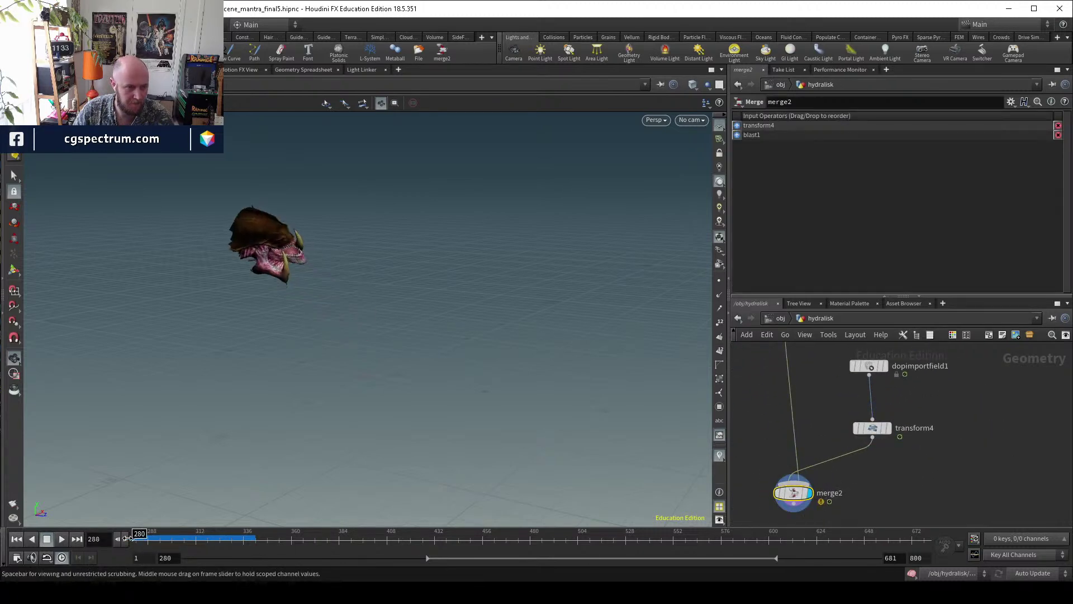
{"action": "right_click_drag", "start_coordinate": [297, 257], "coordinate": [302, 138]}
{"action": "left_click_drag", "start_coordinate": [311, 278], "coordinate": [285, 254]}
{"action": "left_click", "coordinate": [156, 535]}
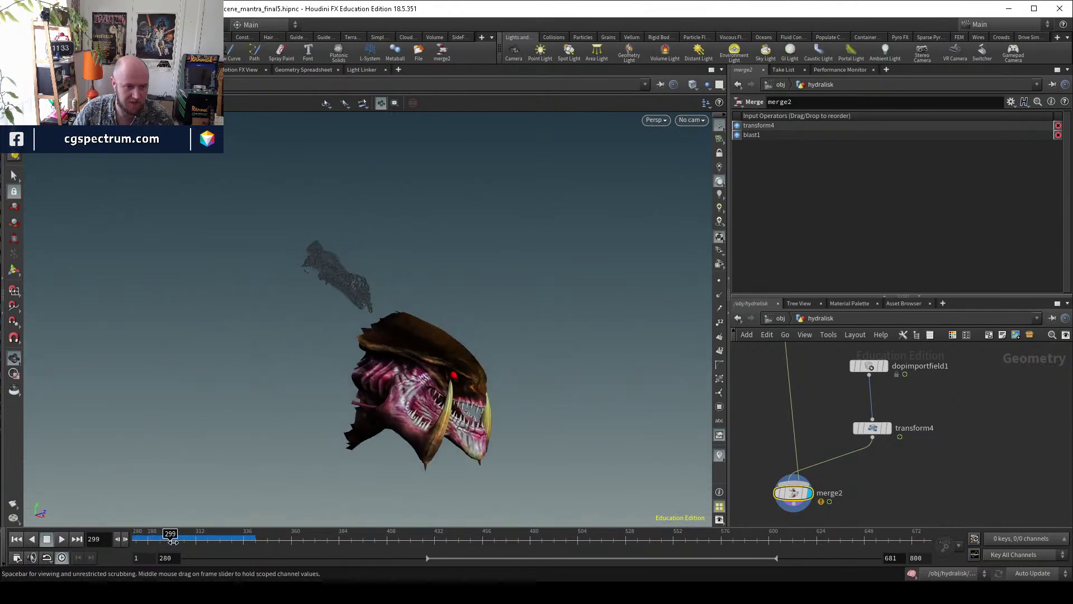
{"action": "left_click", "coordinate": [138, 541]}
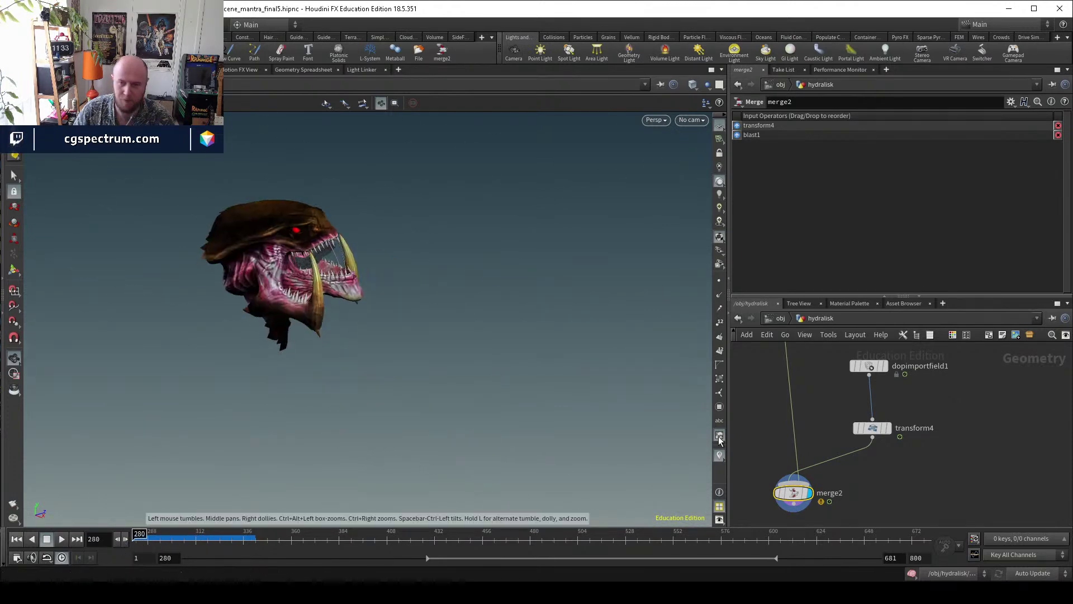
Copy the transform3 node above blast2, which carries the HEAD_ANIM translation expressions.
{"action": "scroll", "coordinate": [973, 448], "scroll_direction": "down", "scroll_amount": 2}
{"action": "middle_click_drag", "start_coordinate": [972, 448], "coordinate": [905, 539]}
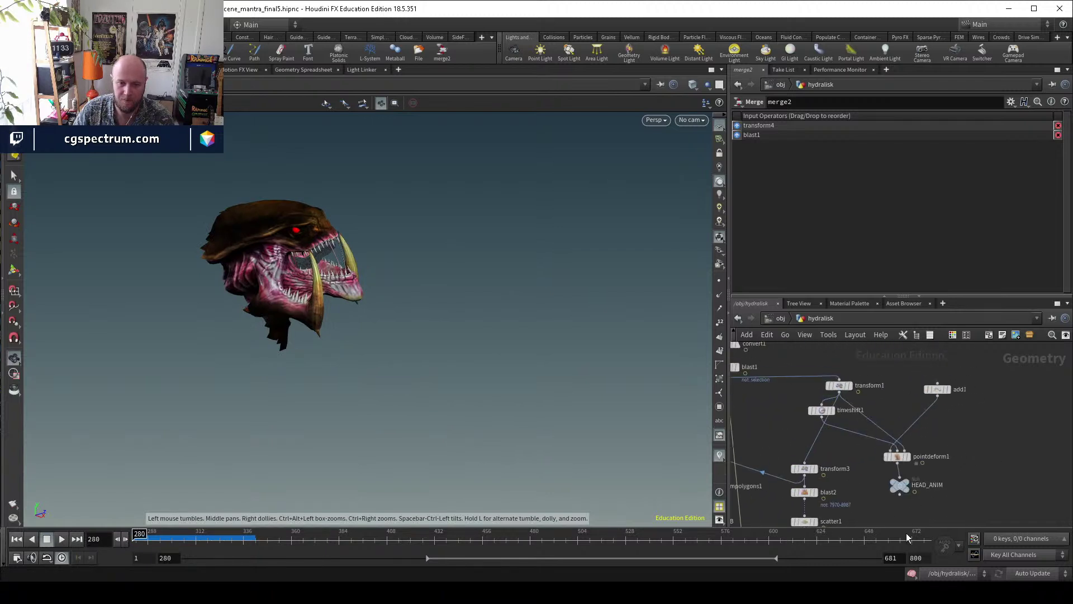
{"action": "scroll", "coordinate": [940, 394], "scroll_direction": "up", "scroll_amount": 3}
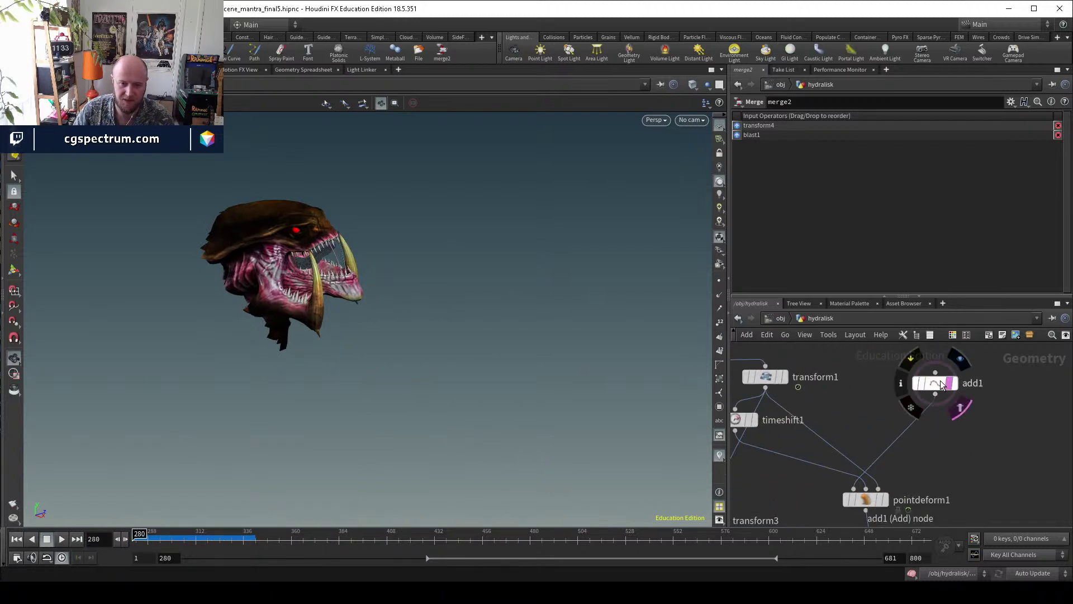
{"action": "left_click", "coordinate": [951, 385]}
{"action": "scroll", "coordinate": [774, 503], "scroll_direction": "down", "scroll_amount": 2}
{"action": "middle_click_drag", "start_coordinate": [774, 503], "coordinate": [888, 418]}
{"action": "left_click", "coordinate": [831, 435]}
{"action": "key", "text": "ctrl+c"}
Paste the copied transform beneath transform4, connect and display it, and disable its Invert Transformation option.
{"action": "scroll", "coordinate": [866, 442], "scroll_direction": "down", "scroll_amount": 3}
{"action": "middle_click_drag", "start_coordinate": [965, 506], "coordinate": [914, 451]}
{"action": "middle_click_drag", "start_coordinate": [920, 514], "coordinate": [866, 453]}
{"action": "scroll", "coordinate": [889, 397], "scroll_direction": "up", "scroll_amount": 3}
{"action": "key", "text": "ctrl+v"}
{"action": "left_click", "coordinate": [844, 394]}
{"action": "left_click", "coordinate": [865, 443]}
{"action": "left_click", "coordinate": [887, 456]}
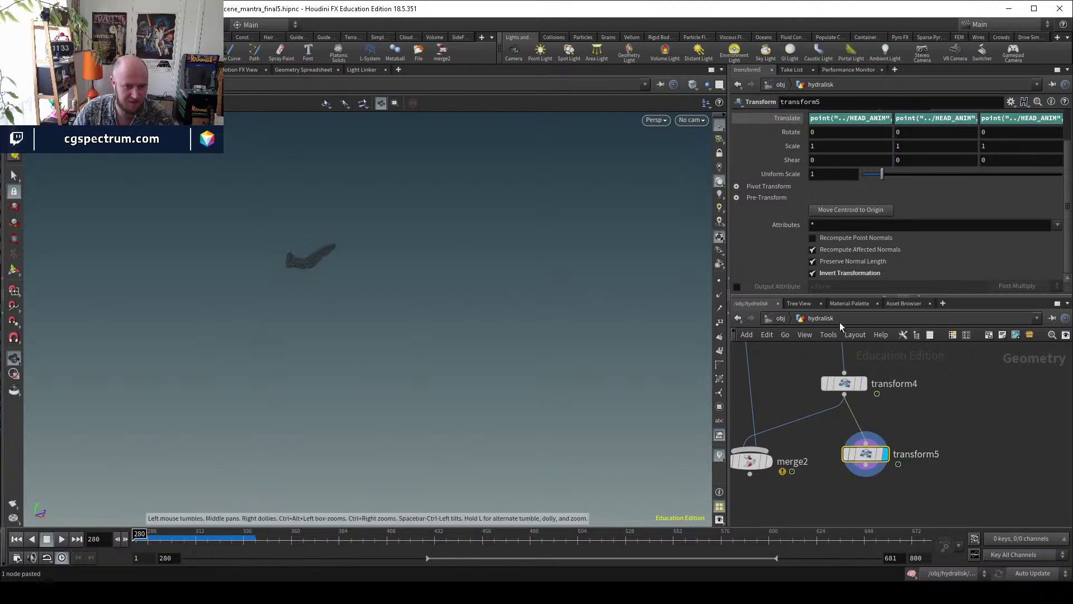
{"action": "left_click", "coordinate": [830, 271]}
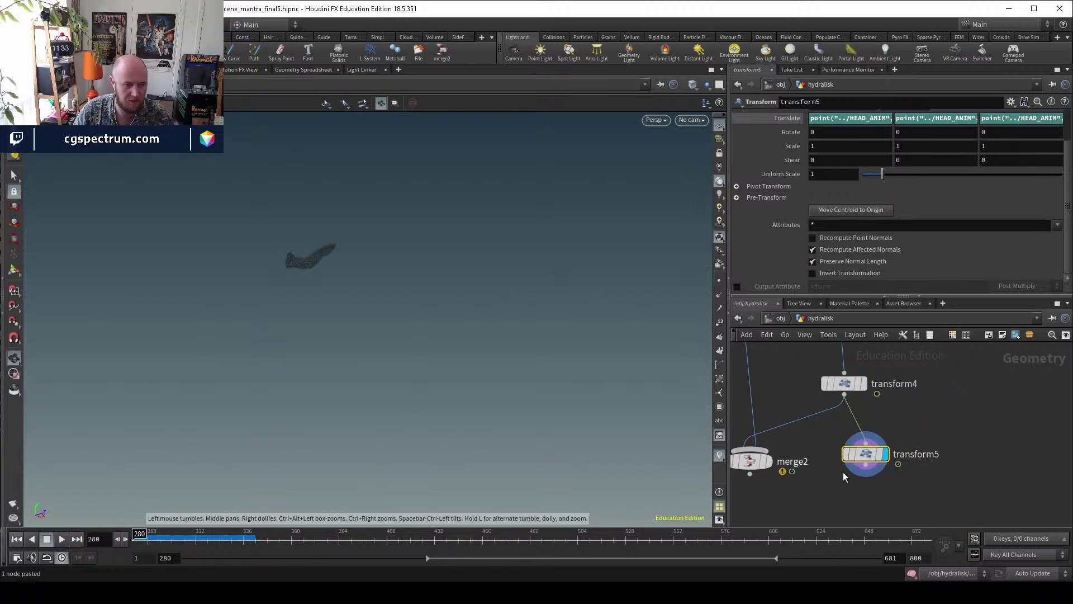
Rewire merge2 to take transform5 in place of transform4, and display the merged result.
{"action": "left_click", "coordinate": [865, 465]}
{"action": "left_click", "coordinate": [752, 448]}
{"action": "left_click", "coordinate": [769, 460]}
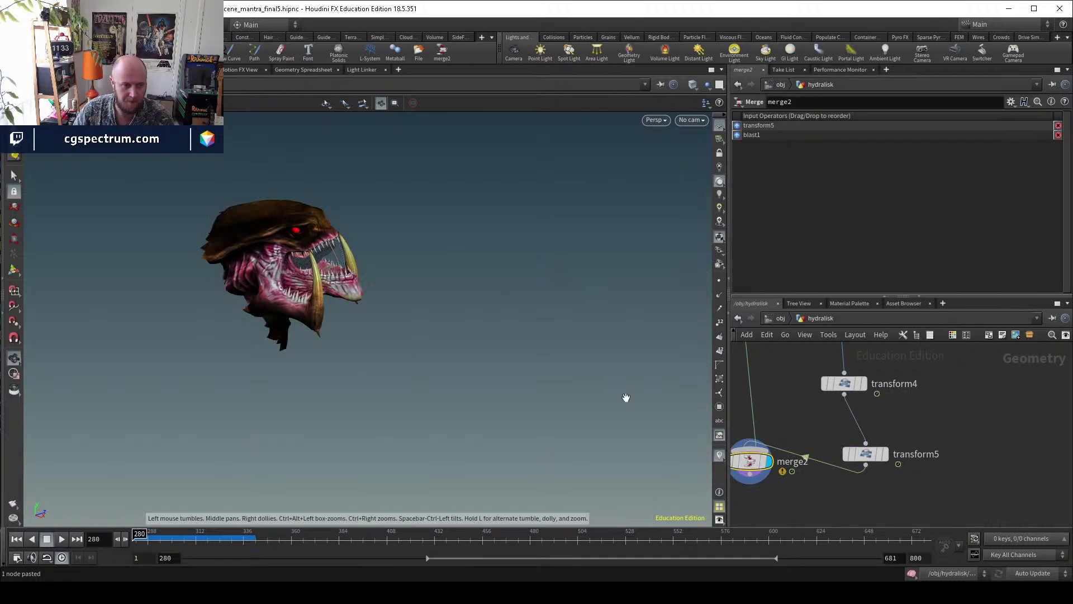
Check the fluid's alignment with the animated head from several angles between frames 280 and 336.
{"action": "left_click_drag", "start_coordinate": [147, 539], "coordinate": [232, 540]}
{"action": "left_click_drag", "start_coordinate": [474, 375], "coordinate": [420, 388], "text": "alt"}
{"action": "right_click_drag", "start_coordinate": [421, 389], "coordinate": [490, 378], "text": "alt"}
{"action": "left_click_drag", "start_coordinate": [489, 378], "coordinate": [508, 431], "text": "alt"}
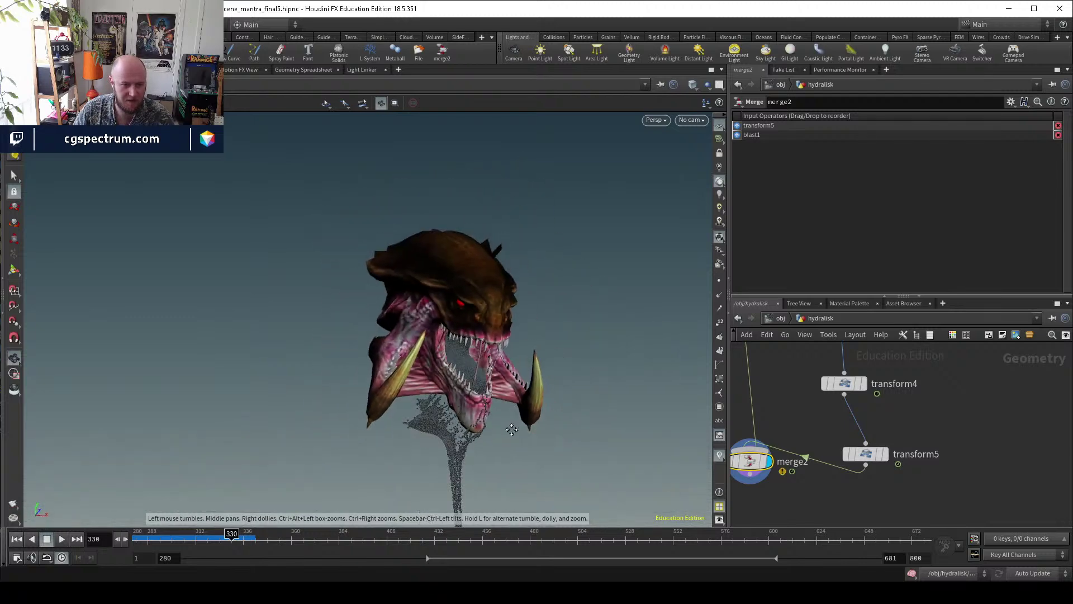
{"action": "middle_click_drag", "start_coordinate": [508, 431], "coordinate": [418, 367], "text": "alt"}
{"action": "left_click_drag", "start_coordinate": [418, 366], "coordinate": [349, 407]}
{"action": "left_click_drag", "start_coordinate": [156, 536], "coordinate": [243, 533]}
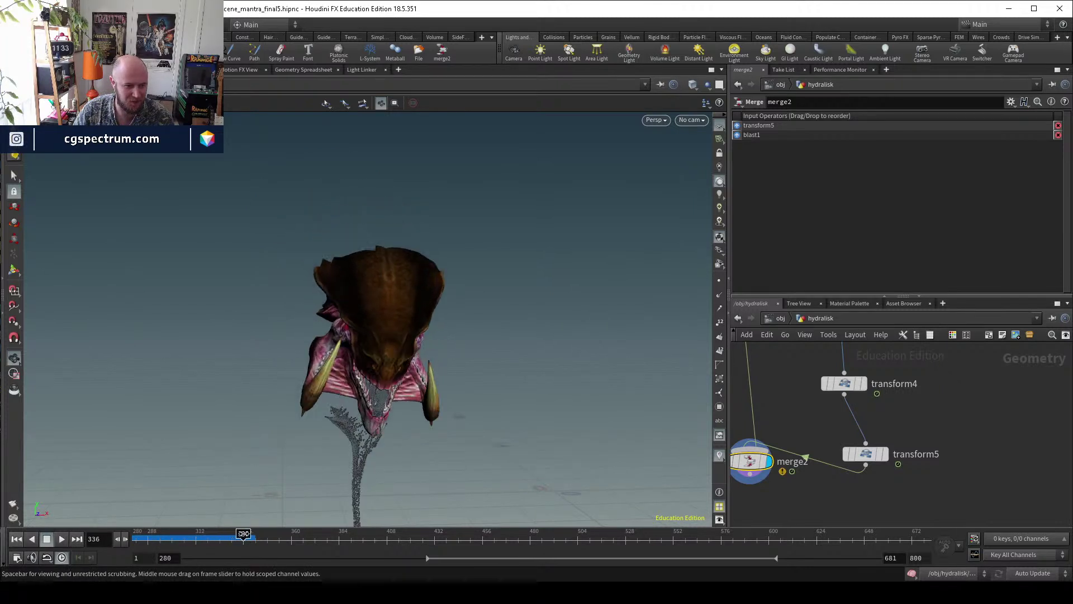
{"action": "left_click_drag", "start_coordinate": [335, 454], "coordinate": [426, 429]}
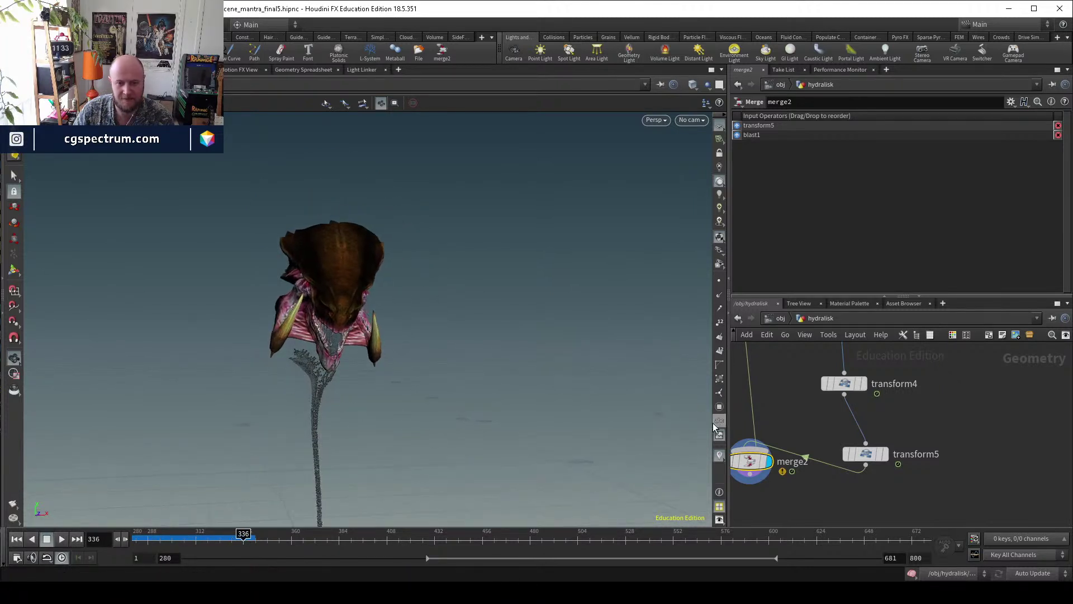
Display transform1 and toggle its bypass repeatedly to compare the head's position with and without the offset.
{"action": "middle_click_drag", "start_coordinate": [787, 472], "coordinate": [827, 456]}
{"action": "left_click_drag", "start_coordinate": [789, 446], "coordinate": [777, 469]}
{"action": "scroll", "coordinate": [805, 439], "scroll_direction": "down", "scroll_amount": 3}
{"action": "scroll", "coordinate": [816, 428], "scroll_direction": "up", "scroll_amount": 1}
{"action": "middle_click_drag", "start_coordinate": [816, 428], "coordinate": [785, 464]}
{"action": "left_click_drag", "start_coordinate": [843, 477], "coordinate": [834, 475]}
{"action": "middle_click_drag", "start_coordinate": [873, 449], "coordinate": [857, 483]}
{"action": "left_click", "coordinate": [814, 462]}
{"action": "middle_click_drag", "start_coordinate": [869, 437], "coordinate": [851, 582]}
{"action": "middle_click_drag", "start_coordinate": [850, 376], "coordinate": [872, 506]}
{"action": "left_click", "coordinate": [853, 443]}
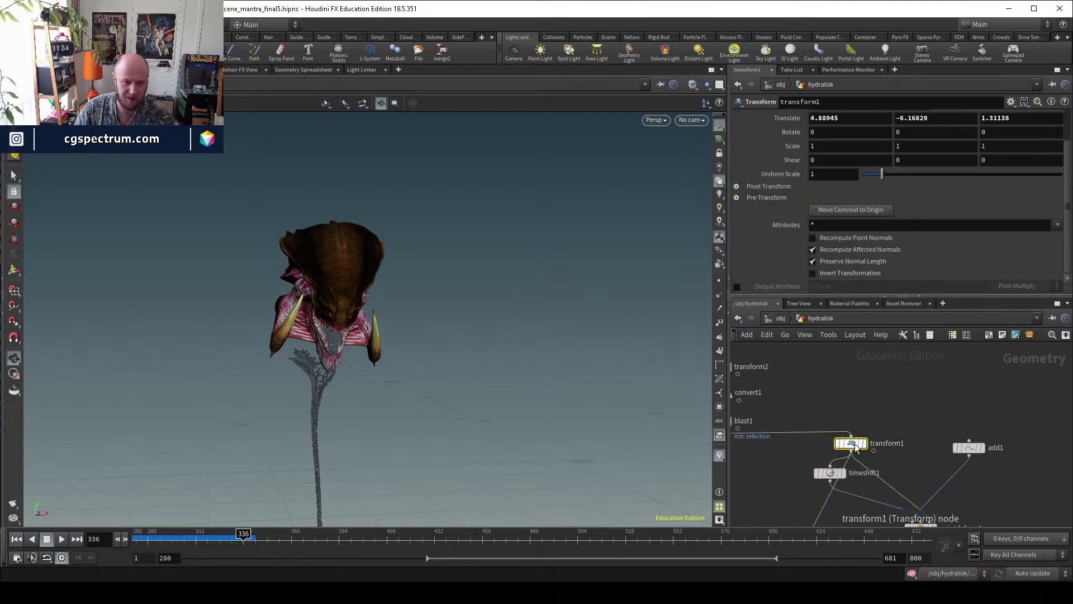
{"action": "left_click", "coordinate": [862, 443]}
{"action": "left_click_drag", "start_coordinate": [357, 464], "coordinate": [507, 354]}
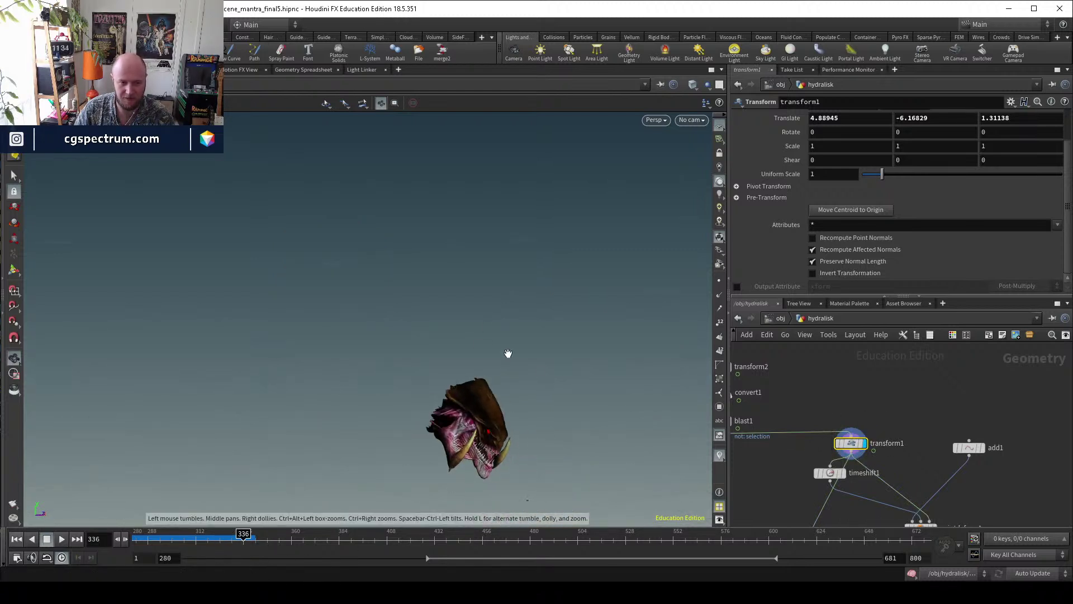
{"action": "left_click", "coordinate": [838, 445]}
{"action": "left_click", "coordinate": [838, 445]}
{"action": "left_click", "coordinate": [838, 445]}
{"action": "left_click", "coordinate": [838, 445]}
Compare transform4's inverted translation with transform1's parameters, toggling the transform1 bypass once more.
{"action": "middle_click_drag", "start_coordinate": [872, 503], "coordinate": [890, 342]}
{"action": "left_click", "coordinate": [844, 497]}
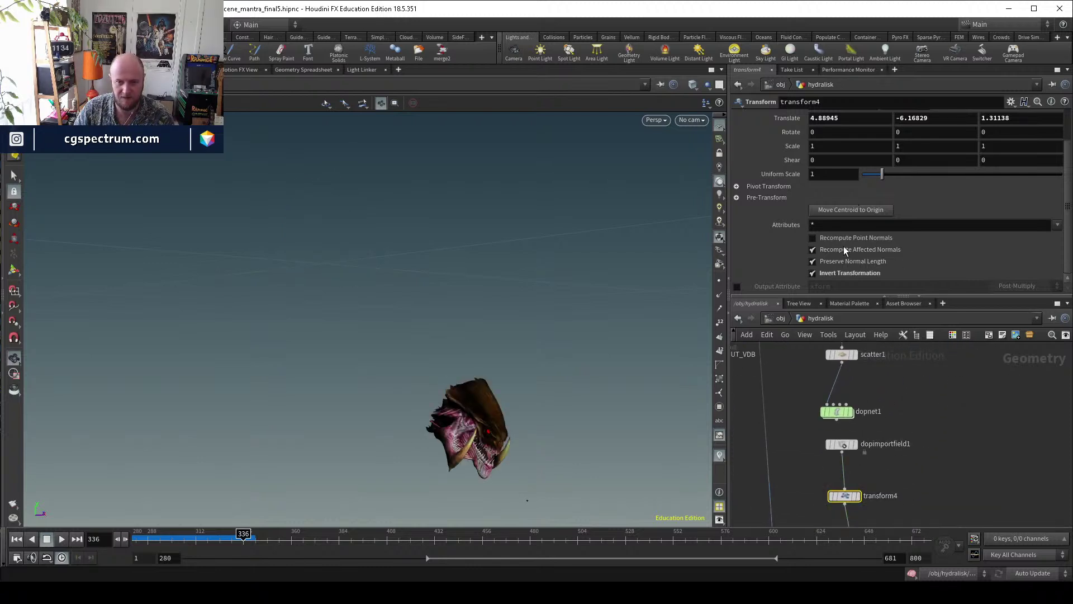
{"action": "middle_click_drag", "start_coordinate": [910, 380], "coordinate": [893, 532]}
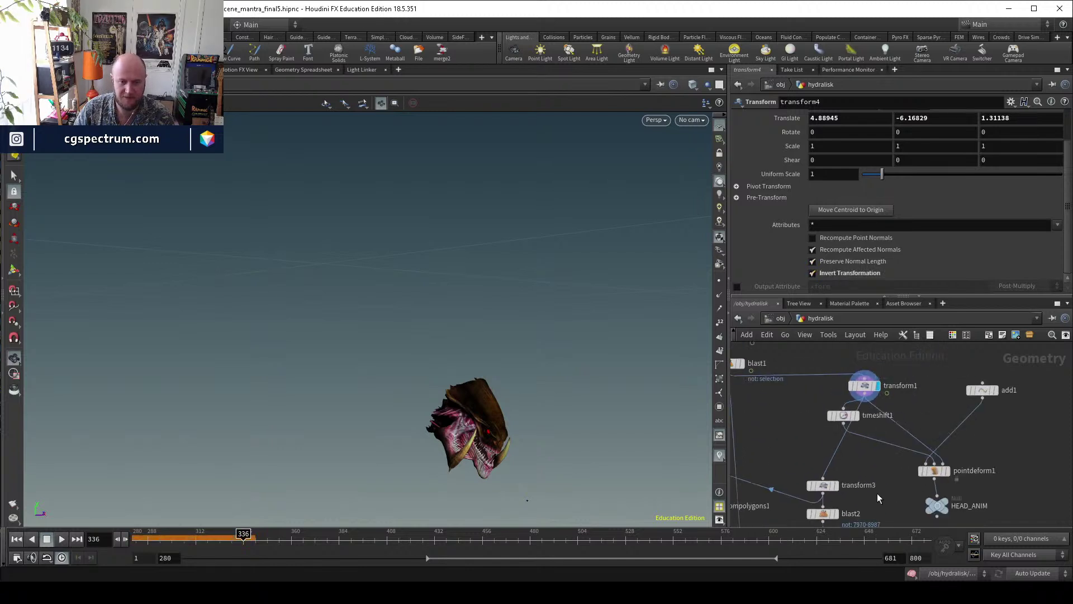
{"action": "left_click", "coordinate": [851, 389]}
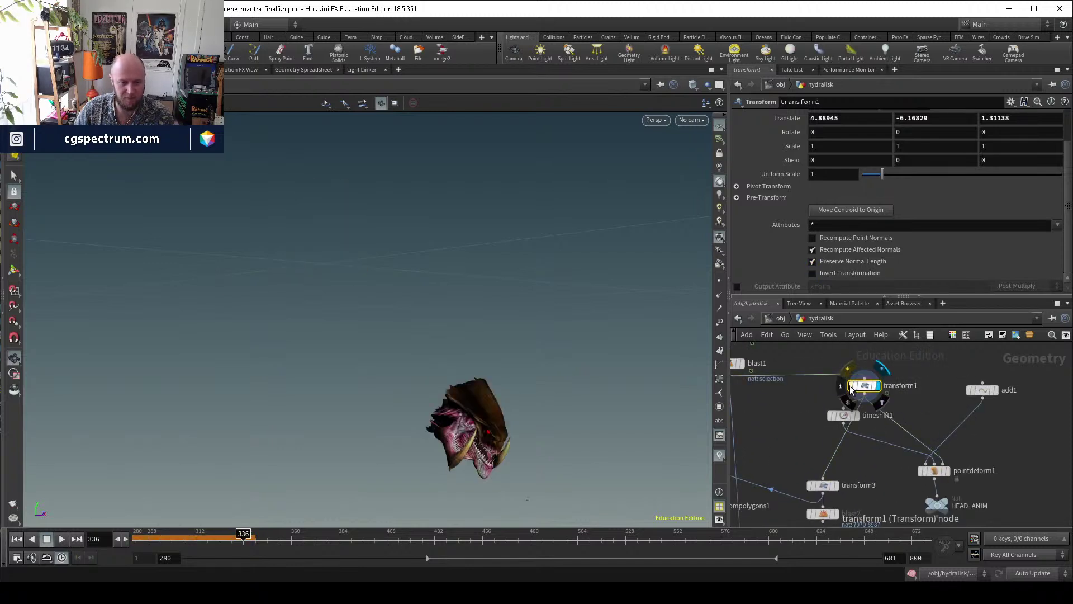
{"action": "left_click", "coordinate": [851, 389]}
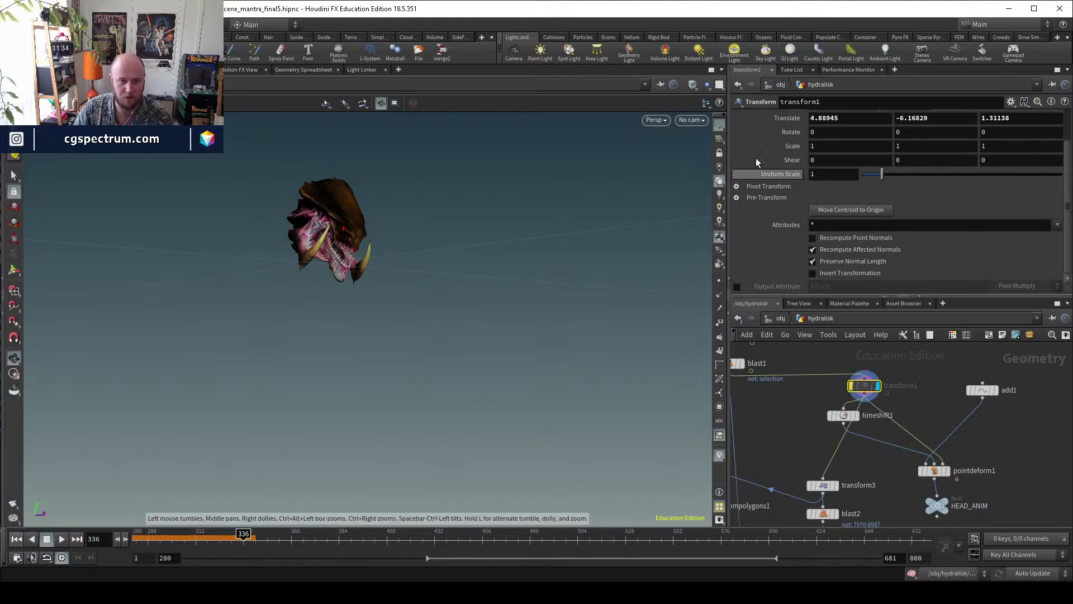
{"action": "left_click", "coordinate": [851, 386]}
Display transform4 and scrub to frame 329 to inspect the fluid before the head motion is applied.
{"action": "middle_click_drag", "start_coordinate": [869, 493], "coordinate": [888, 279]}
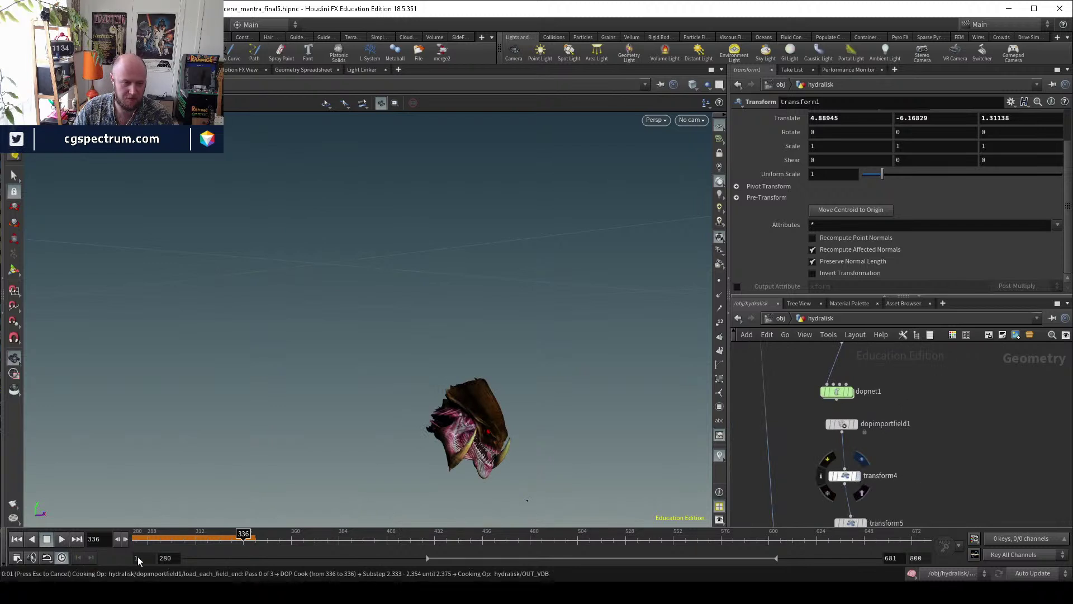
{"action": "left_click_drag", "start_coordinate": [154, 539], "coordinate": [229, 539]}
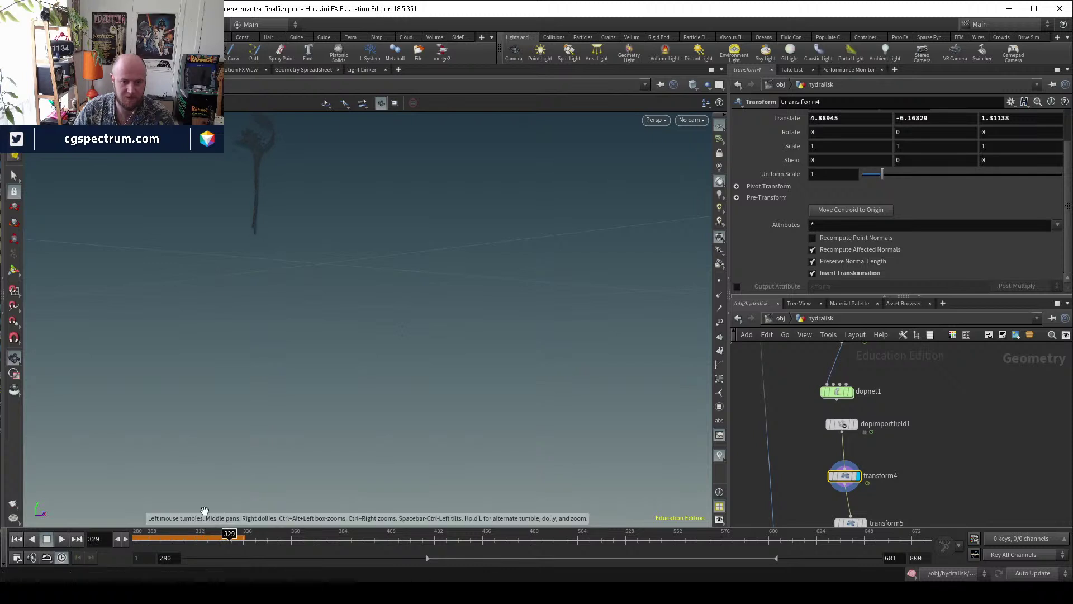
{"action": "middle_click_drag", "start_coordinate": [929, 376], "coordinate": [863, 476]}
{"action": "middle_click_drag", "start_coordinate": [851, 411], "coordinate": [834, 534]}
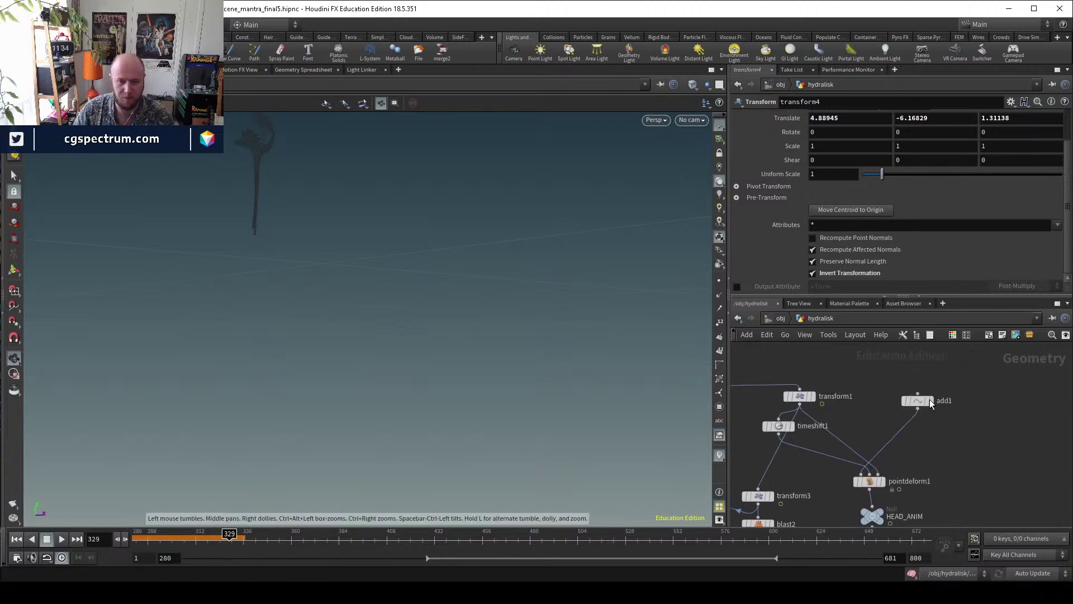
Display the pointdeform1 output with point markers and examine its tracking point's movement while scrubbing back to frame 280.
{"action": "left_click", "coordinate": [928, 401]}
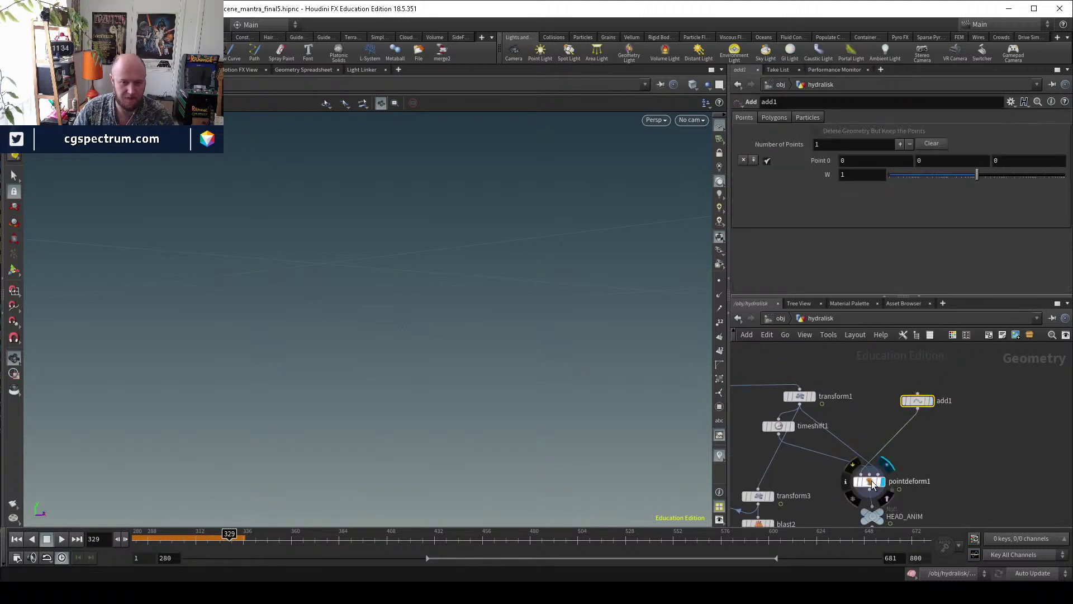
{"action": "left_click", "coordinate": [870, 481]}
{"action": "left_click_drag", "start_coordinate": [413, 317], "coordinate": [428, 377]}
{"action": "left_click_drag", "start_coordinate": [158, 538], "coordinate": [148, 538]}
{"action": "key", "text": "space+g"}
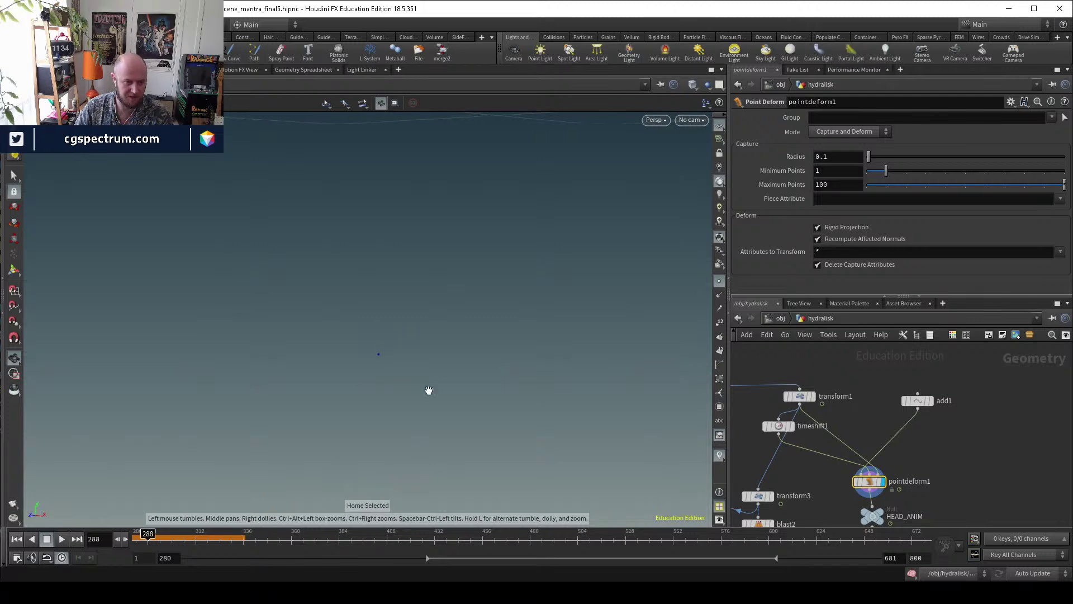
{"action": "left_click_drag", "start_coordinate": [149, 538], "coordinate": [173, 539]}
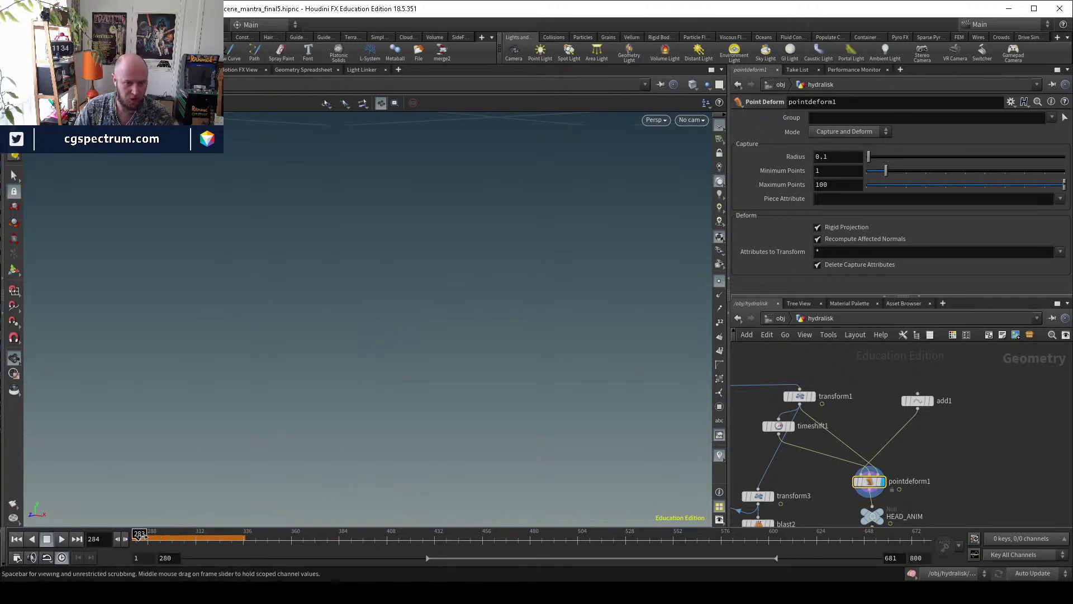
Compare the transform1 head with the pointdeform1 tracking point at frame 280, and follow the point to frame 302.
{"action": "left_click", "coordinate": [809, 396]}
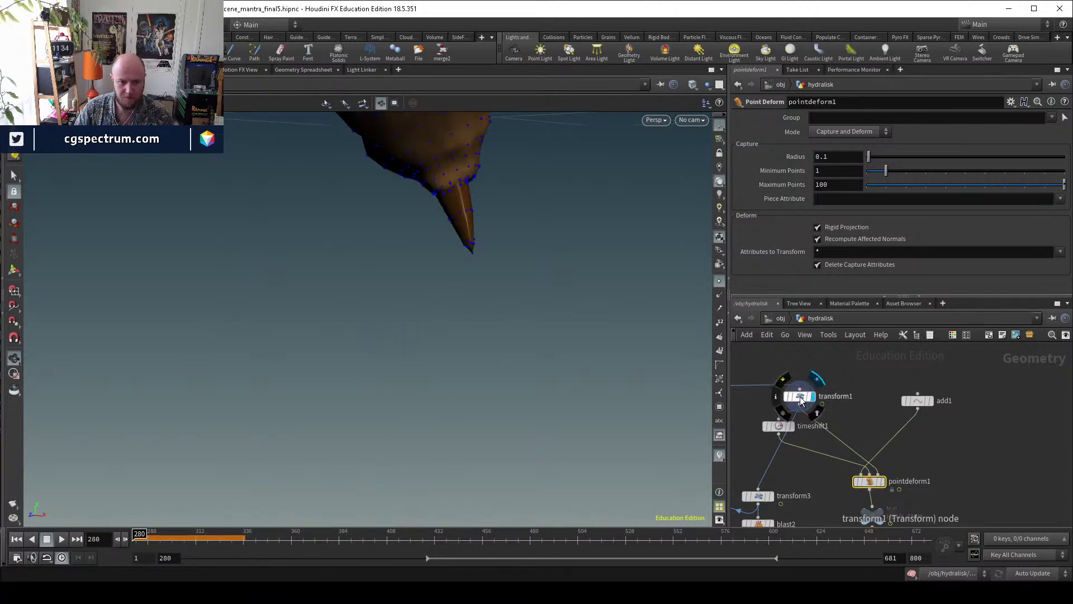
{"action": "key", "text": "space+g"}
{"action": "right_click_drag", "start_coordinate": [469, 303], "coordinate": [377, 391]}
{"action": "left_click_drag", "start_coordinate": [377, 391], "coordinate": [501, 363]}
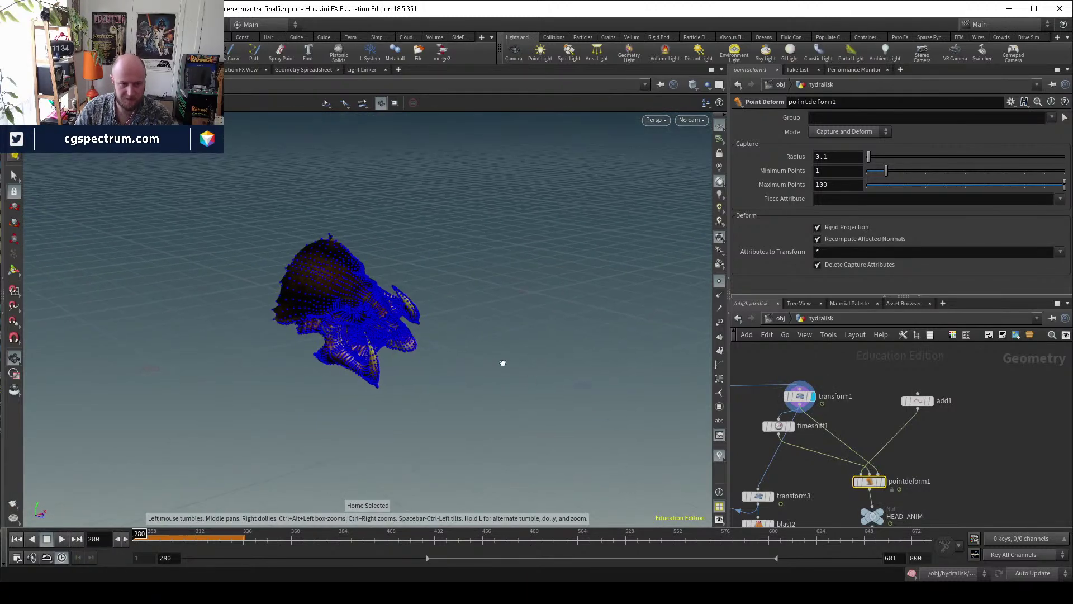
{"action": "scroll", "coordinate": [909, 492], "scroll_direction": "up", "scroll_amount": 2}
{"action": "left_click", "coordinate": [873, 462]}
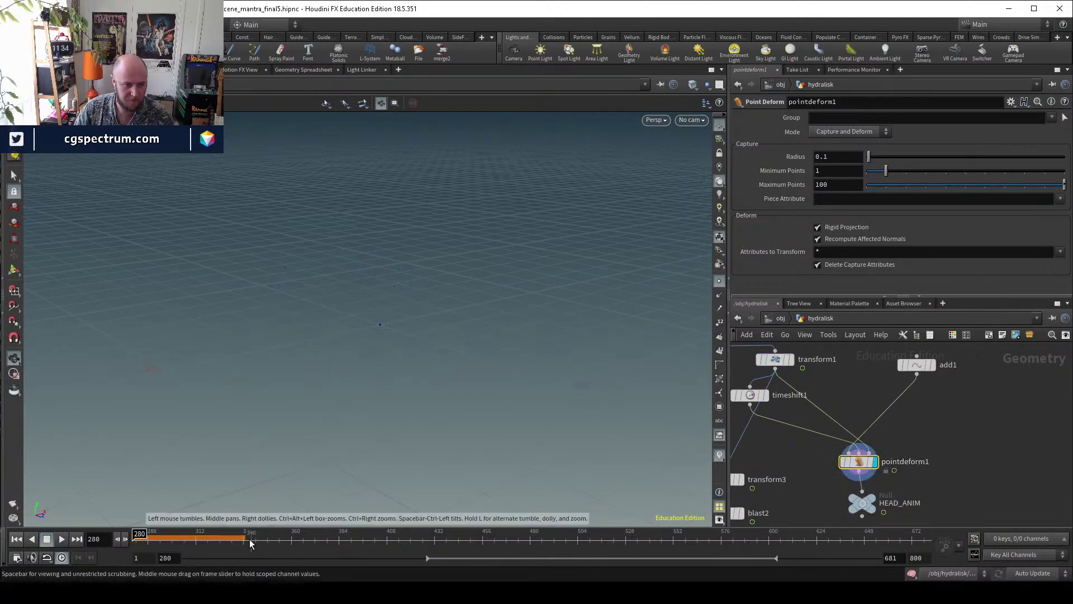
{"action": "left_click_drag", "start_coordinate": [143, 537], "coordinate": [181, 544]}
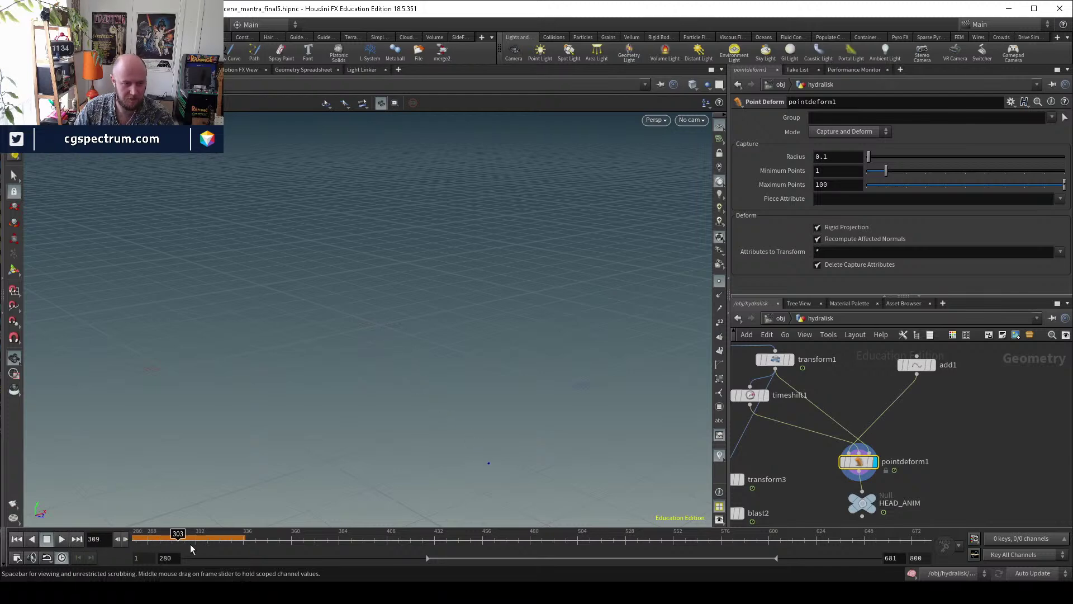
Compare the transform4, transform5 and merge2 outputs in the viewport at frame 302.
{"action": "middle_click_drag", "start_coordinate": [743, 494], "coordinate": [805, 384]}
{"action": "middle_click_drag", "start_coordinate": [842, 463], "coordinate": [855, 291]}
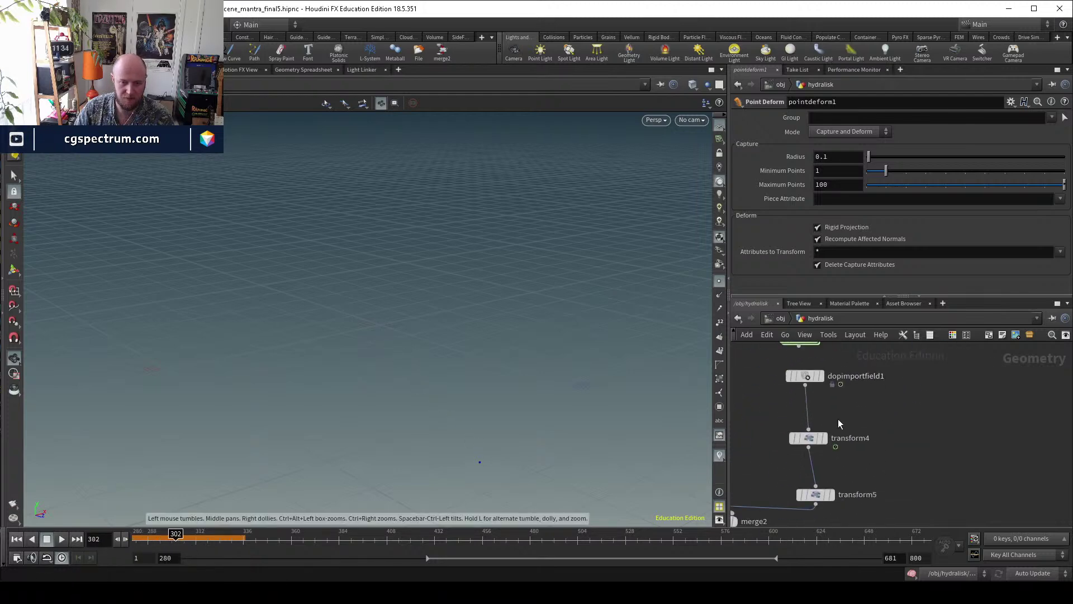
{"action": "left_click", "coordinate": [821, 438]}
{"action": "right_click_drag", "start_coordinate": [233, 333], "coordinate": [302, 398]}
{"action": "left_click_drag", "start_coordinate": [301, 397], "coordinate": [355, 342]}
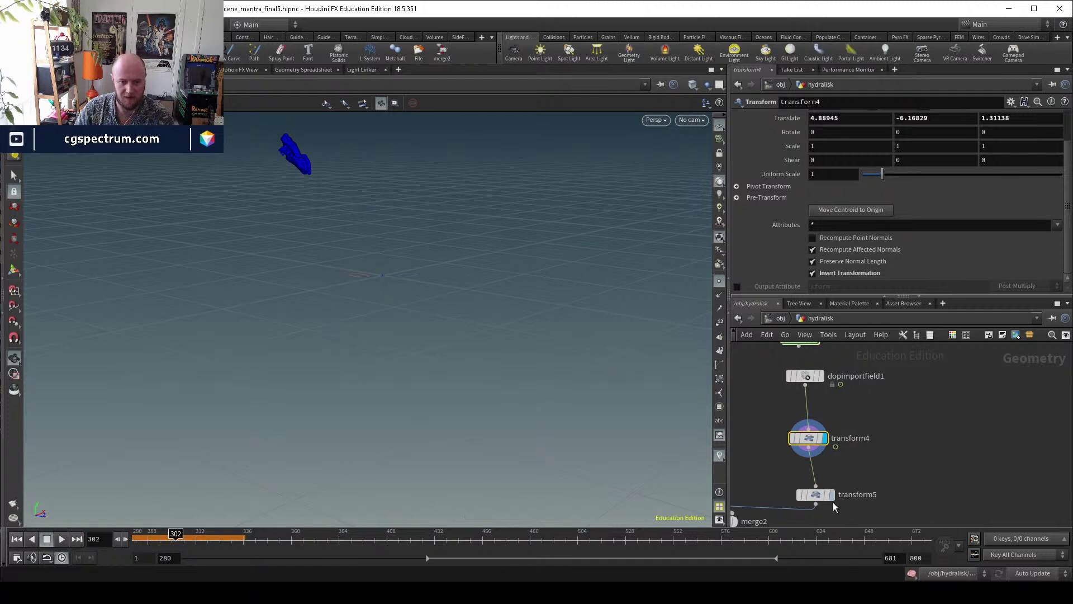
{"action": "left_click", "coordinate": [815, 494]}
{"action": "middle_click_drag", "start_coordinate": [816, 493], "coordinate": [855, 456]}
{"action": "left_click", "coordinate": [773, 484]}
{"action": "left_click_drag", "start_coordinate": [348, 277], "coordinate": [386, 266]}
{"action": "middle_click_drag", "start_coordinate": [386, 266], "coordinate": [359, 309]}
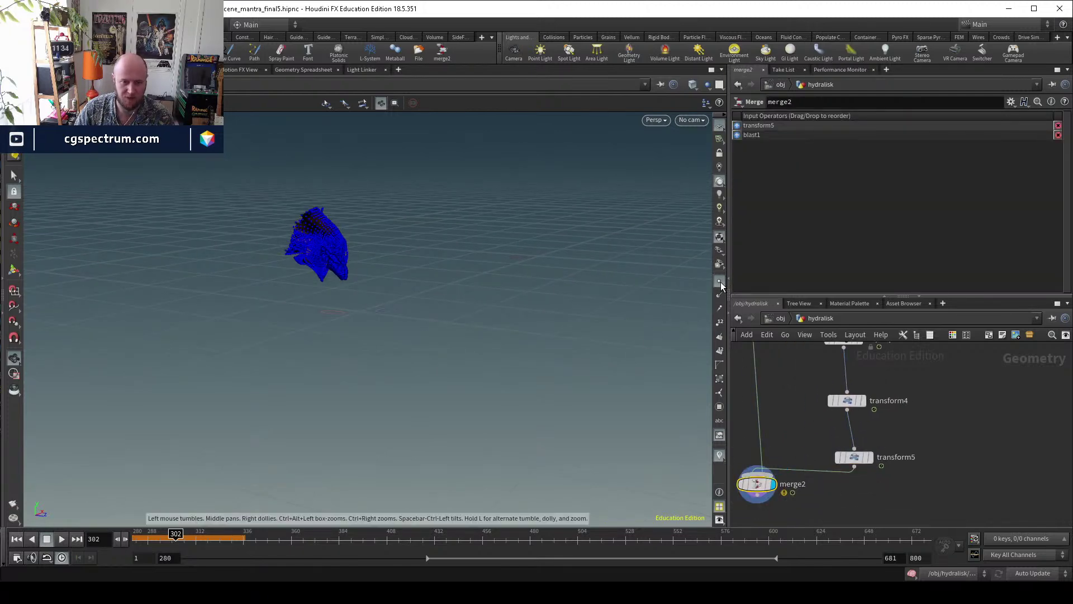
Hide the point markers, scrub through the merged head and fluid, and play the animation from frame 307.
{"action": "left_click_drag", "start_coordinate": [190, 537], "coordinate": [144, 539]}
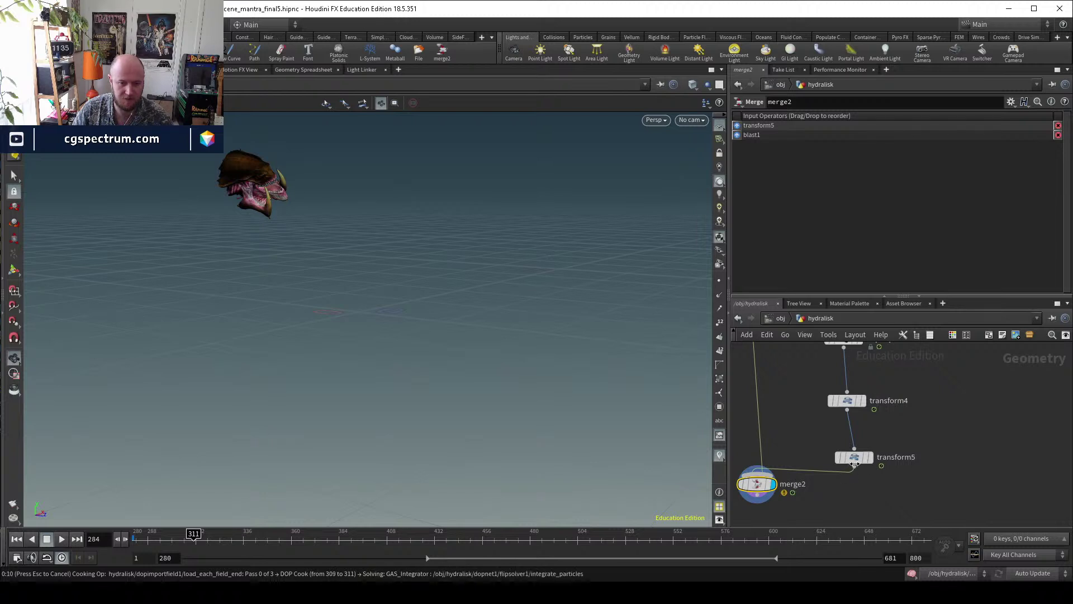
{"action": "left_click_drag", "start_coordinate": [145, 535], "coordinate": [196, 535]}
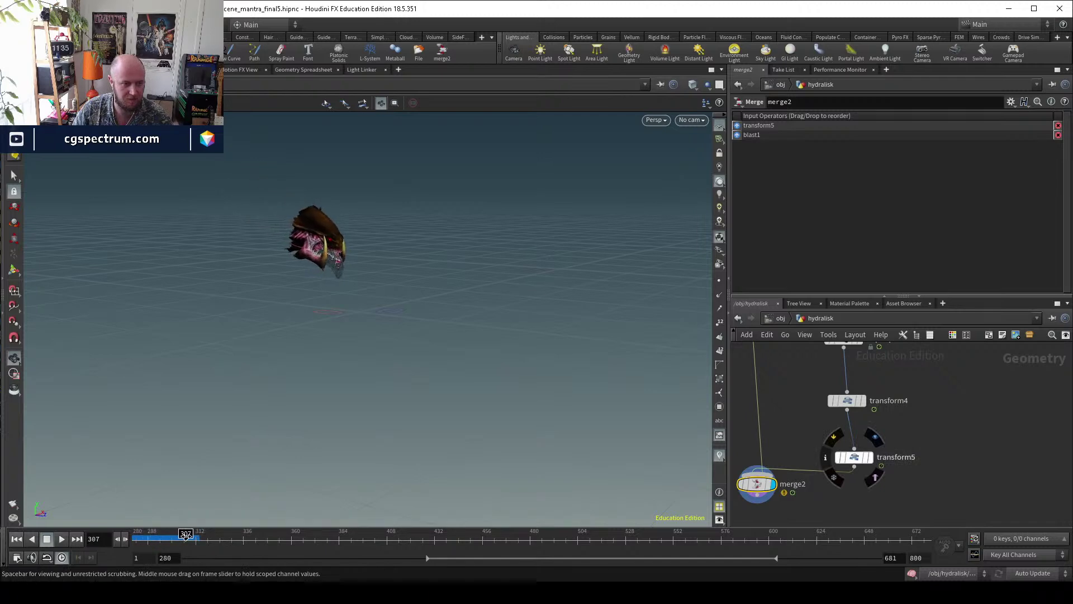
{"action": "left_click", "coordinate": [62, 539]}
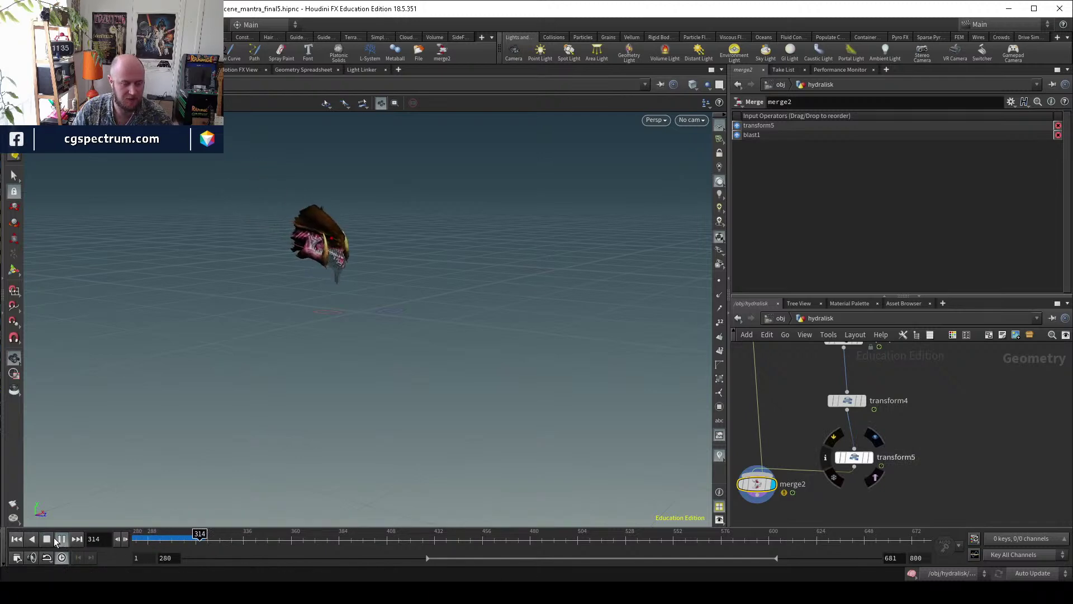
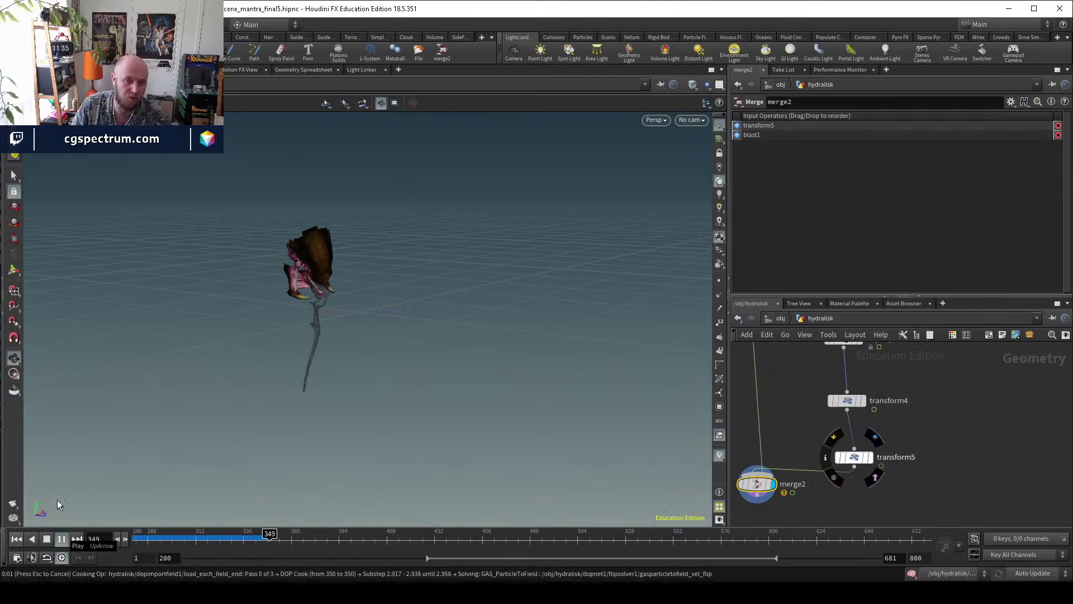
Stop playback and examine the merged head and fluid through the cam1/CAM01_RENDER camera while scrubbing to frame 346.
{"action": "left_click", "coordinate": [193, 540]}
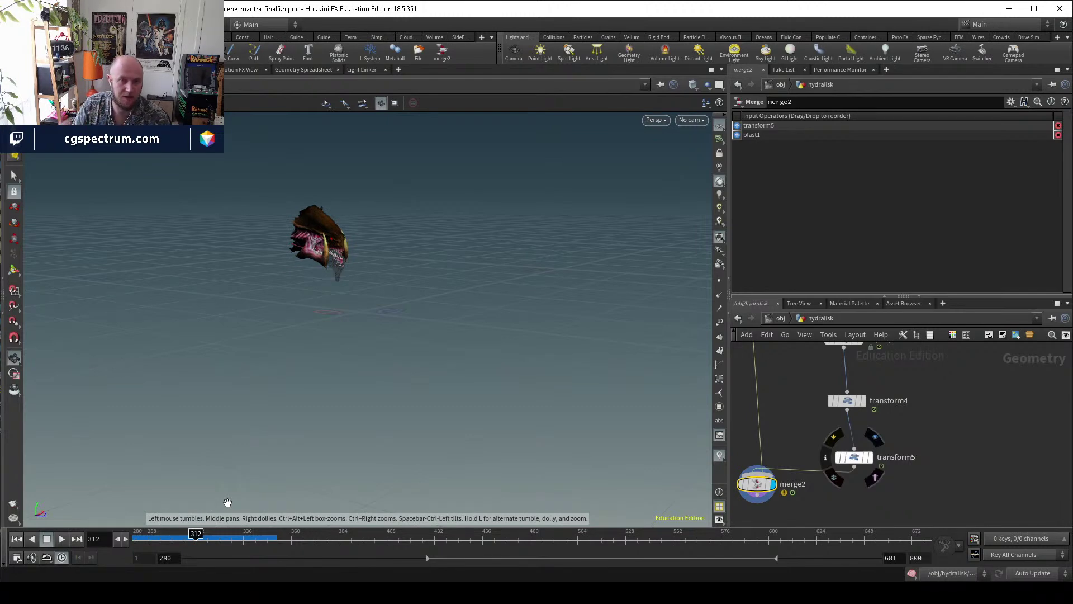
{"action": "left_click_drag", "start_coordinate": [224, 538], "coordinate": [261, 536]}
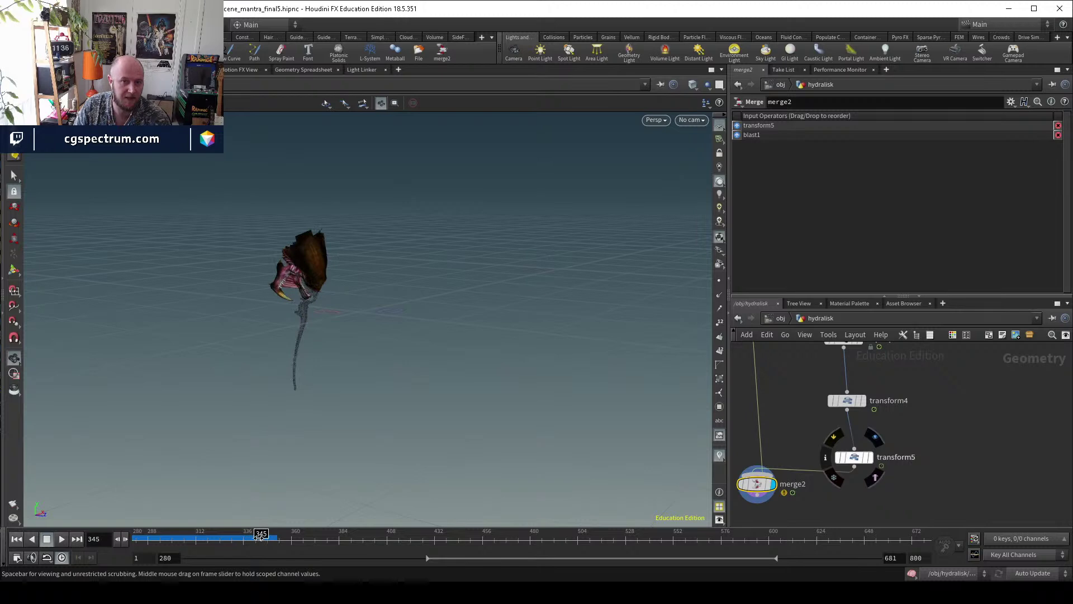
{"action": "left_click", "coordinate": [694, 120]}
{"action": "left_click", "coordinate": [711, 173]}
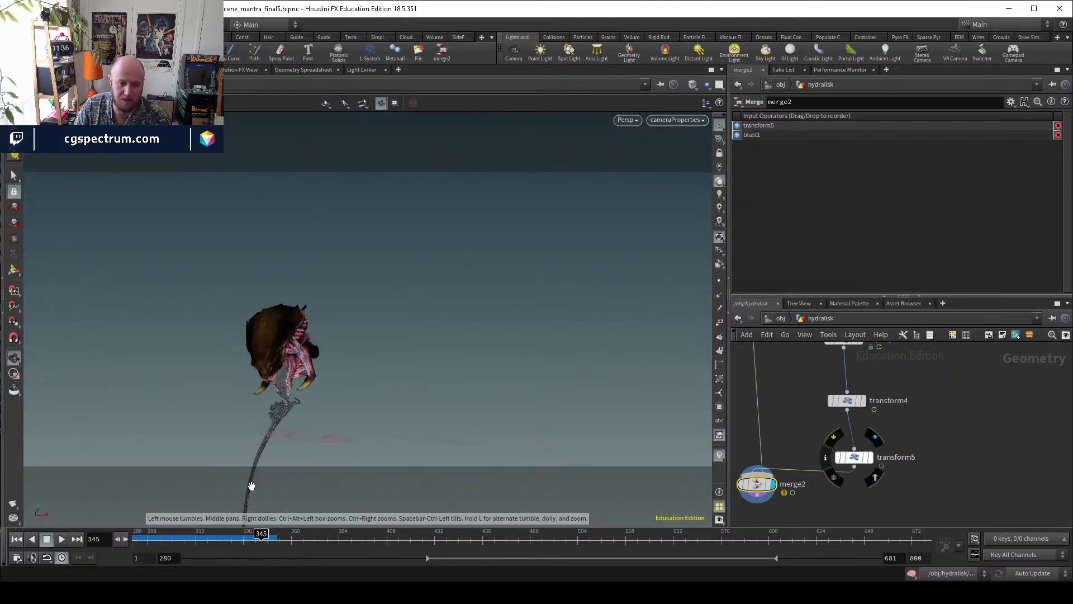
{"action": "left_click_drag", "start_coordinate": [152, 535], "coordinate": [263, 535]}
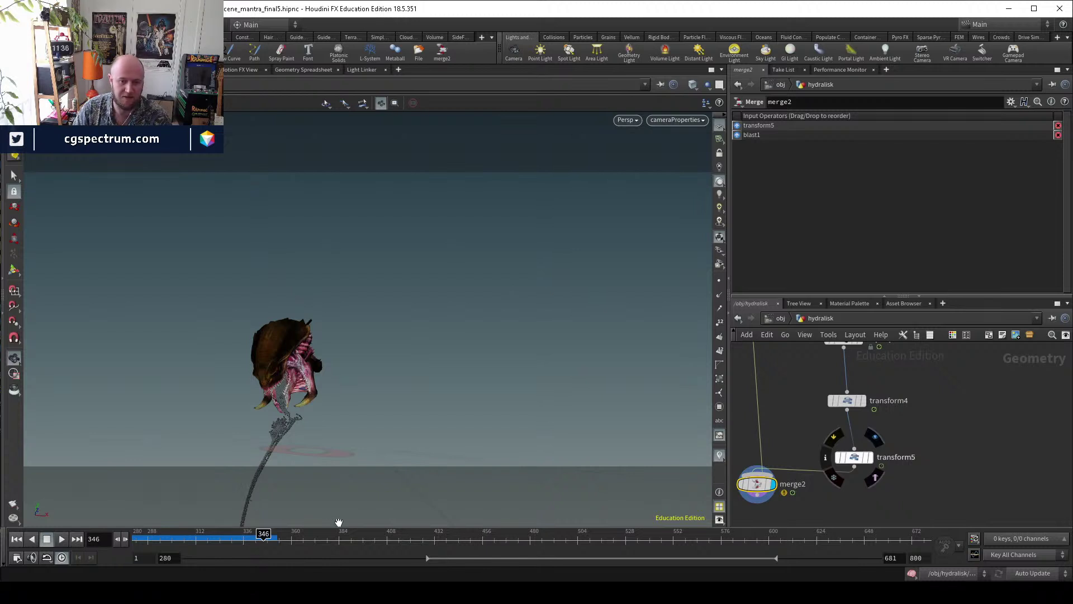
Review the node chain from the head animation setup through dopnet1, dopimportfield1, transform4 and transform5 to merge2.
{"action": "middle_click_drag", "start_coordinate": [929, 351], "coordinate": [916, 470]}
{"action": "scroll", "coordinate": [936, 421], "scroll_direction": "down", "scroll_amount": 2}
{"action": "middle_click_drag", "start_coordinate": [844, 343], "coordinate": [864, 404]}
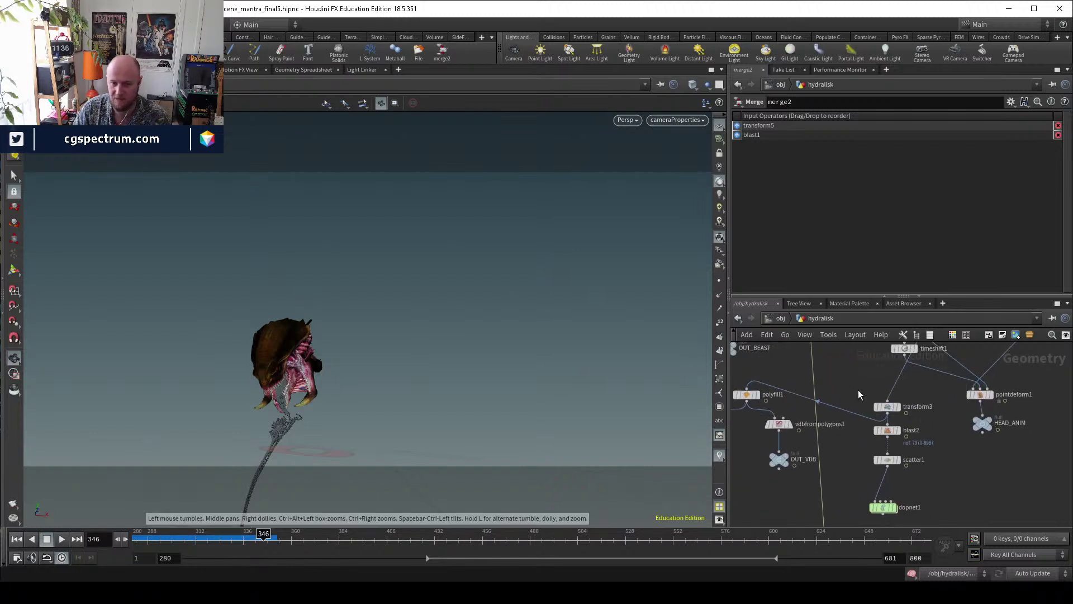
{"action": "middle_click_drag", "start_coordinate": [894, 346], "coordinate": [911, 406]}
{"action": "middle_click_drag", "start_coordinate": [959, 476], "coordinate": [921, 312]}
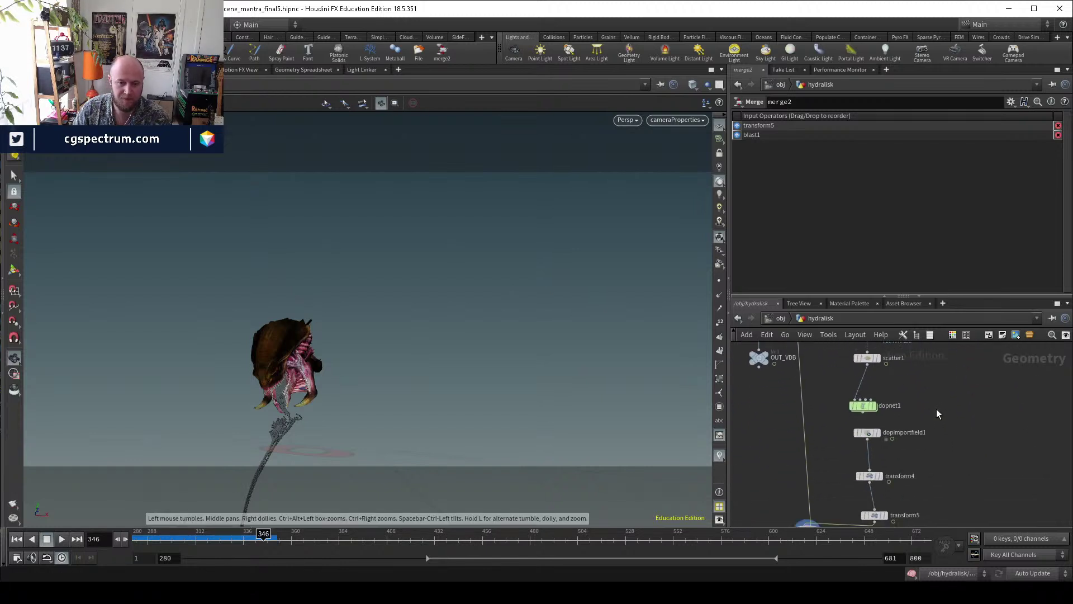
{"action": "scroll", "coordinate": [898, 392], "scroll_direction": "up", "scroll_amount": 2}
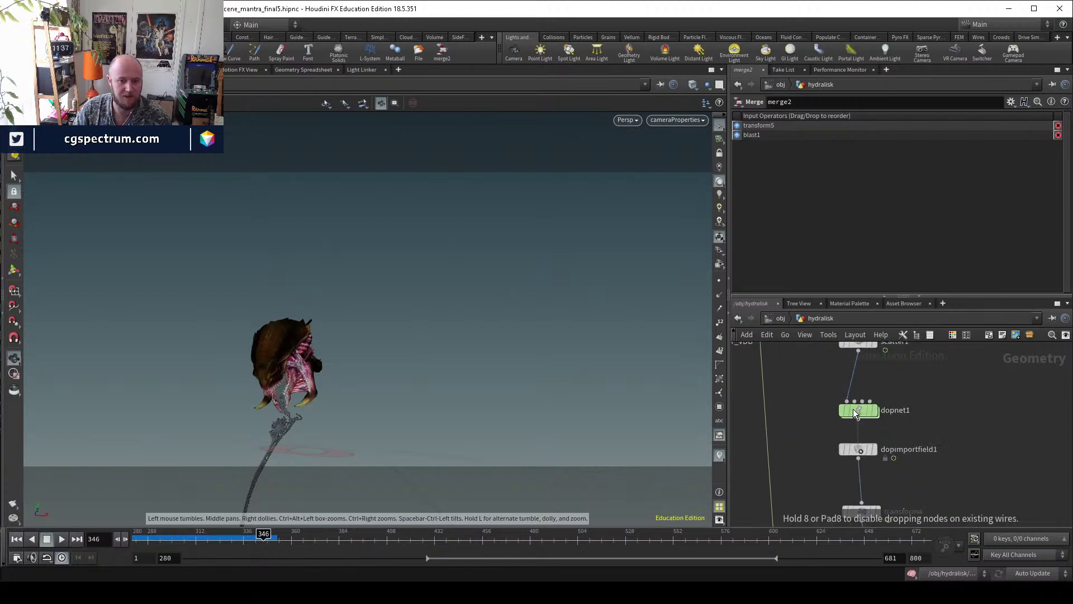
{"action": "middle_click_drag", "start_coordinate": [955, 472], "coordinate": [988, 401]}
{"action": "left_click_drag", "start_coordinate": [885, 448], "coordinate": [878, 445]}
{"action": "left_click_drag", "start_coordinate": [787, 482], "coordinate": [782, 487]}
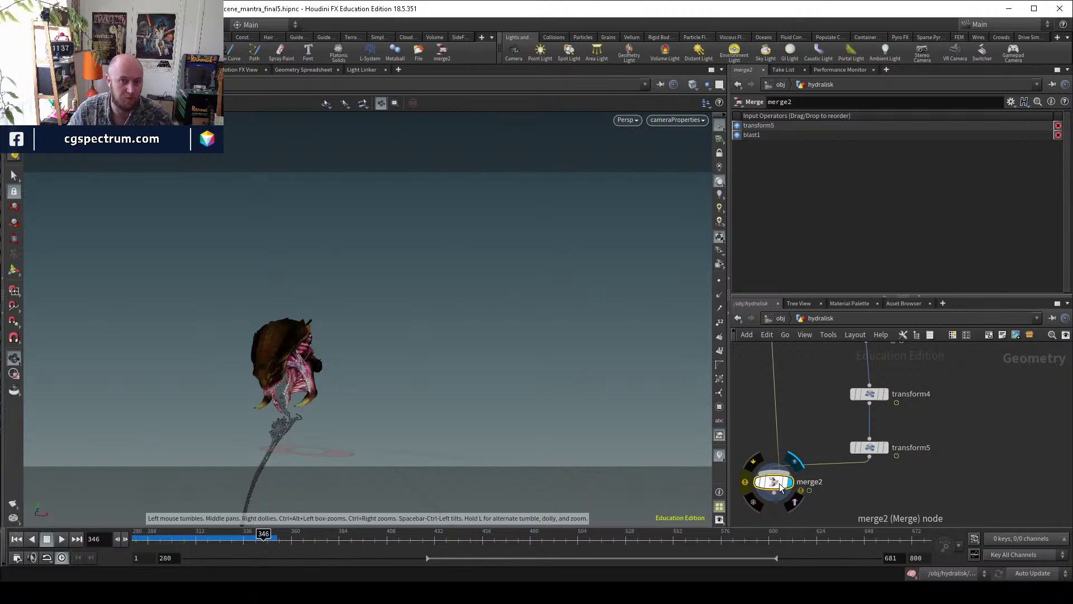
Advance to frame 348 and inspect the saliva stream around the head's mouth up close in the free perspective view.
{"action": "mouse_move", "coordinate": [264, 535]}
{"action": "left_mouse_down"}
{"action": "mouse_move", "coordinate": [187, 535]}
{"action": "mouse_move", "coordinate": [248, 523]}
{"action": "mouse_move", "coordinate": [267, 535]}
{"action": "left_mouse_up"}
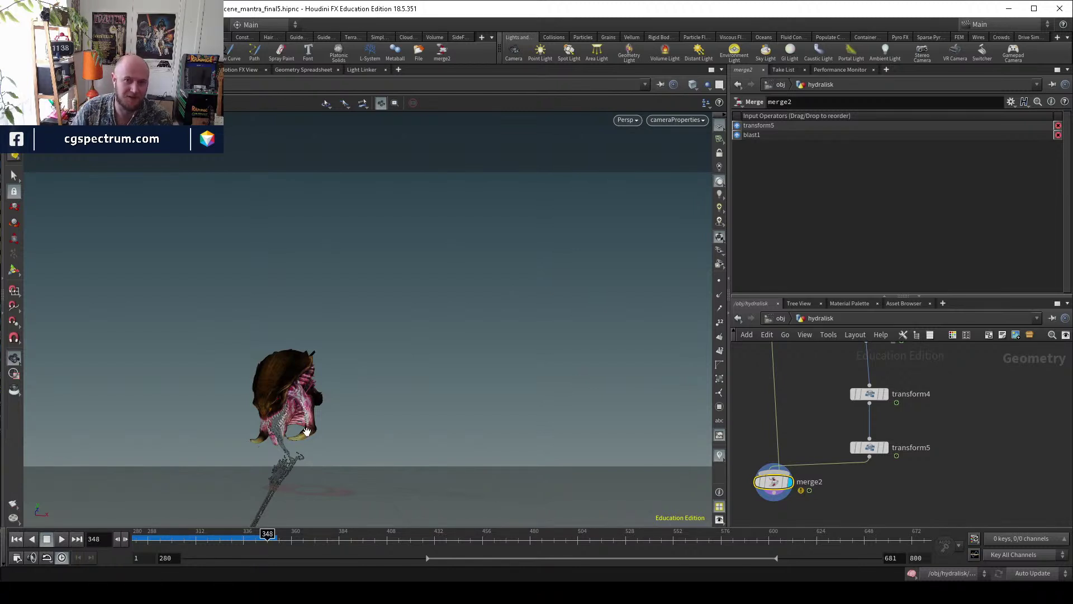
{"action": "left_click_drag", "start_coordinate": [334, 417], "coordinate": [335, 443]}
{"action": "scroll", "coordinate": [338, 440], "scroll_direction": "up", "scroll_amount": 3}
{"action": "left_click_drag", "start_coordinate": [383, 374], "coordinate": [310, 393]}
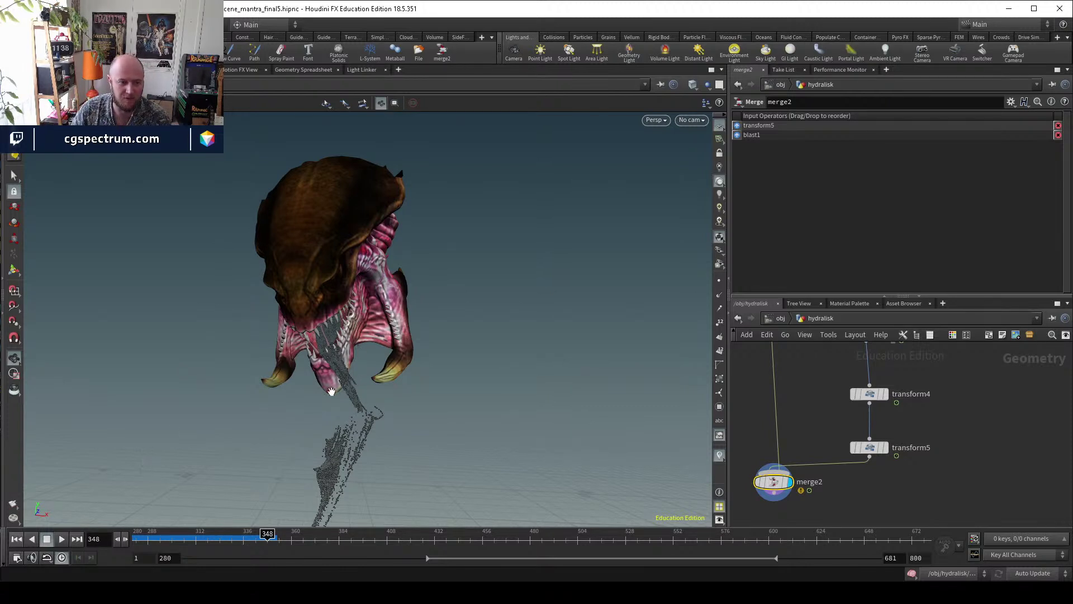
{"action": "left_click_drag", "start_coordinate": [311, 371], "coordinate": [362, 380]}
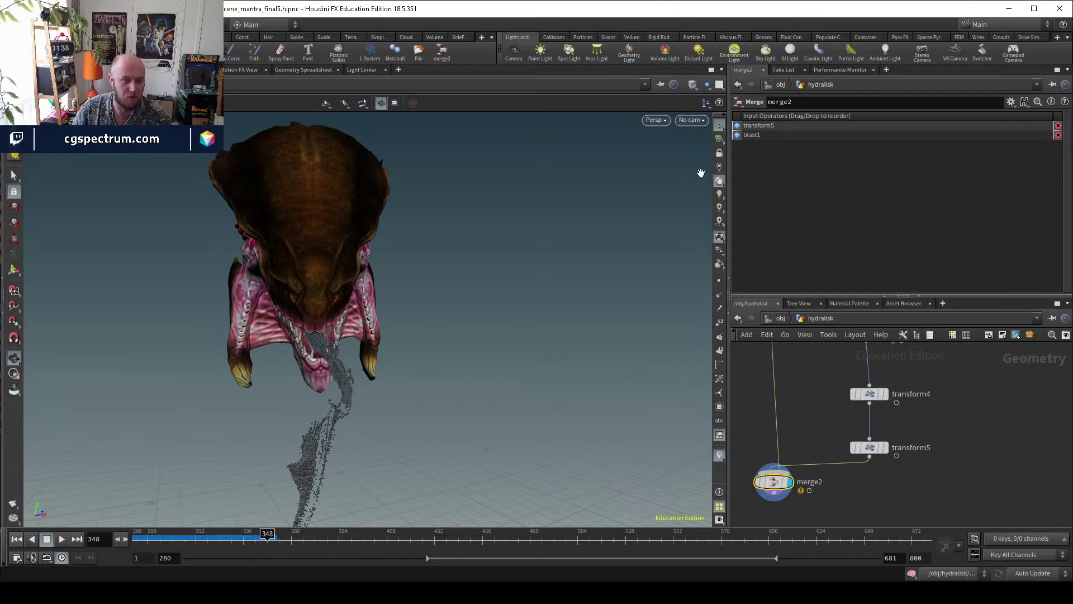
Check the shot through cam1/CAM01_RENDER up to frame 350, and examine the fluid below the tongue from several angles.
{"action": "left_click", "coordinate": [690, 121]}
{"action": "left_click", "coordinate": [698, 171]}
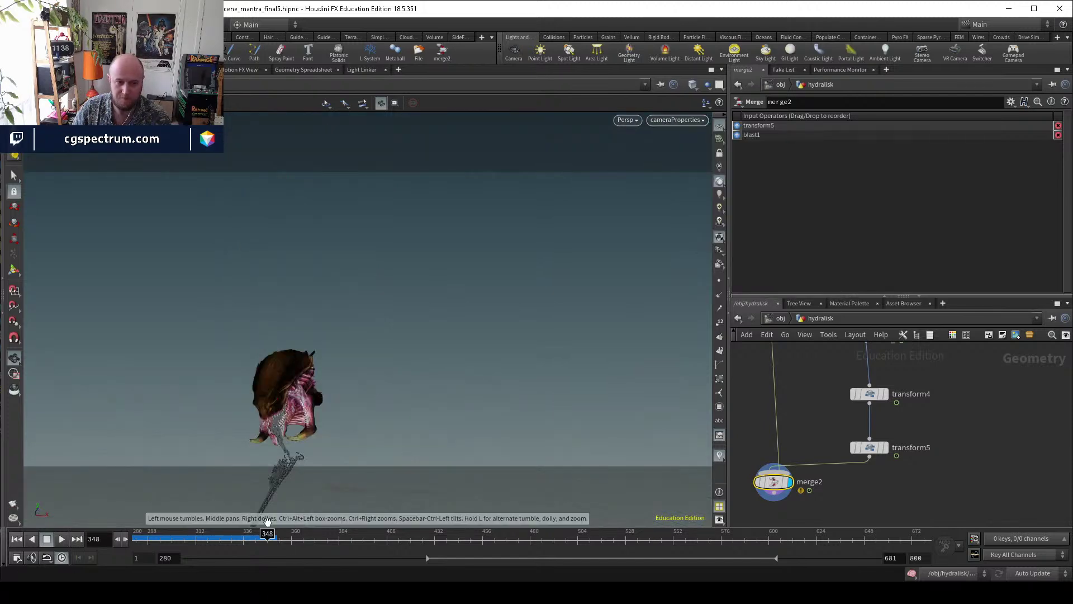
{"action": "left_click_drag", "start_coordinate": [229, 542], "coordinate": [278, 534]}
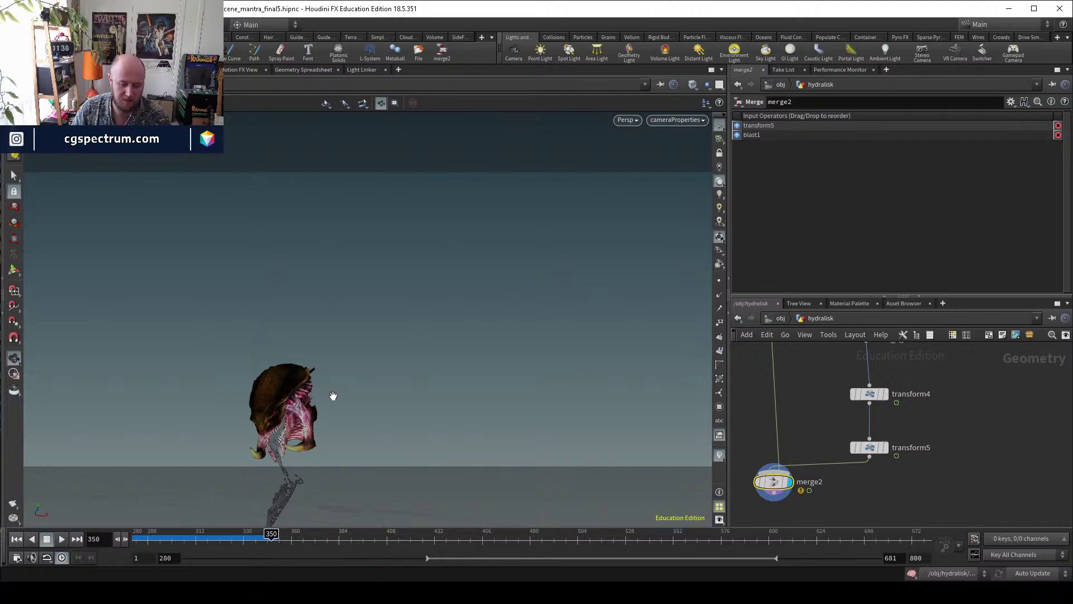
{"action": "left_click_drag", "start_coordinate": [371, 354], "coordinate": [367, 404]}
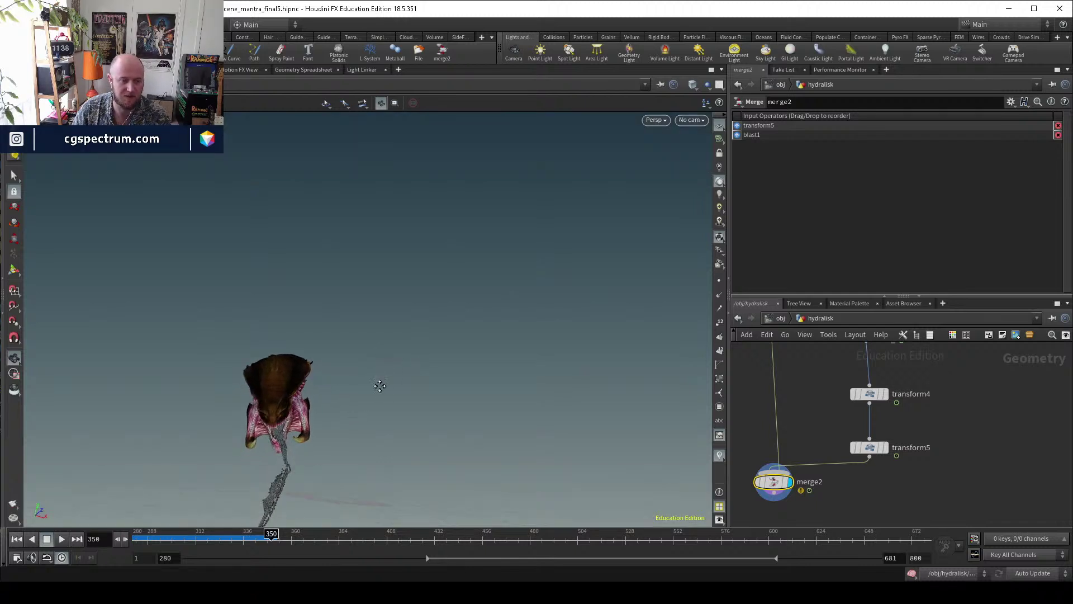
{"action": "right_click_drag", "start_coordinate": [366, 403], "coordinate": [400, 277]}
{"action": "right_click_drag", "start_coordinate": [328, 415], "coordinate": [433, 297]}
{"action": "left_click_drag", "start_coordinate": [370, 356], "coordinate": [427, 377]}
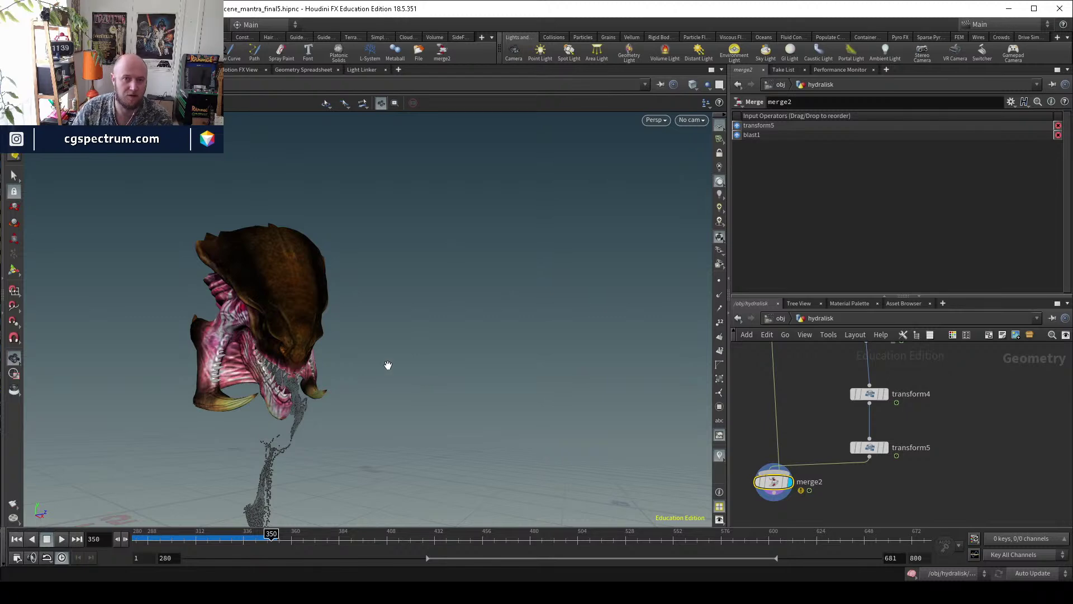
{"action": "left_click_drag", "start_coordinate": [288, 337], "coordinate": [338, 419]}
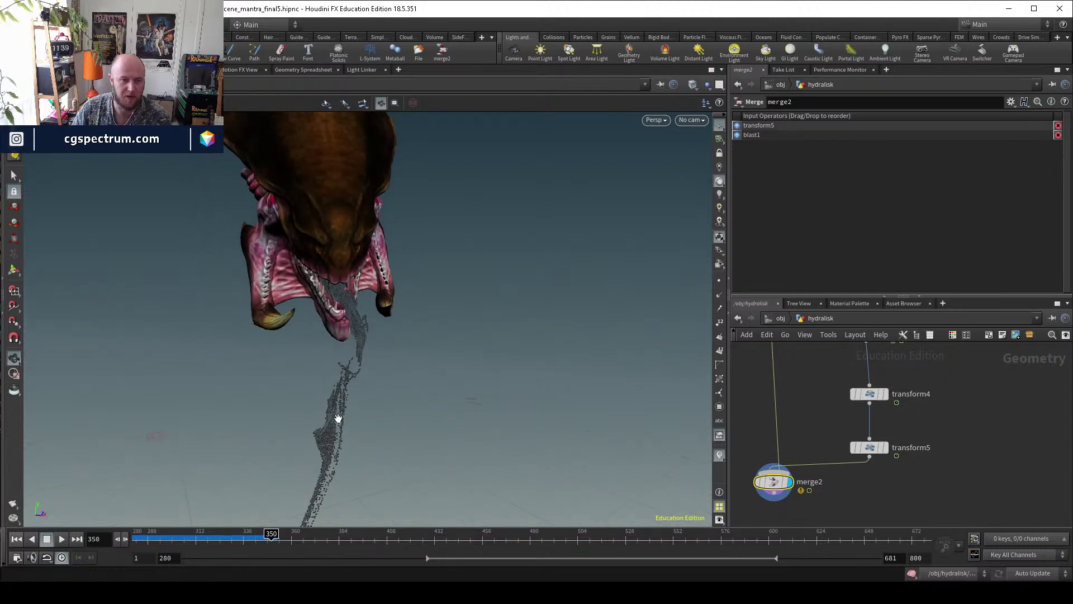
Scrub to frame 344, switch back to the cam1/CAM01_RENDER camera, and review the saliva motion up to frame 351.
{"action": "left_click_drag", "start_coordinate": [156, 534], "coordinate": [260, 513]}
{"action": "left_click_drag", "start_coordinate": [460, 352], "coordinate": [540, 286]}
{"action": "left_click", "coordinate": [692, 120]}
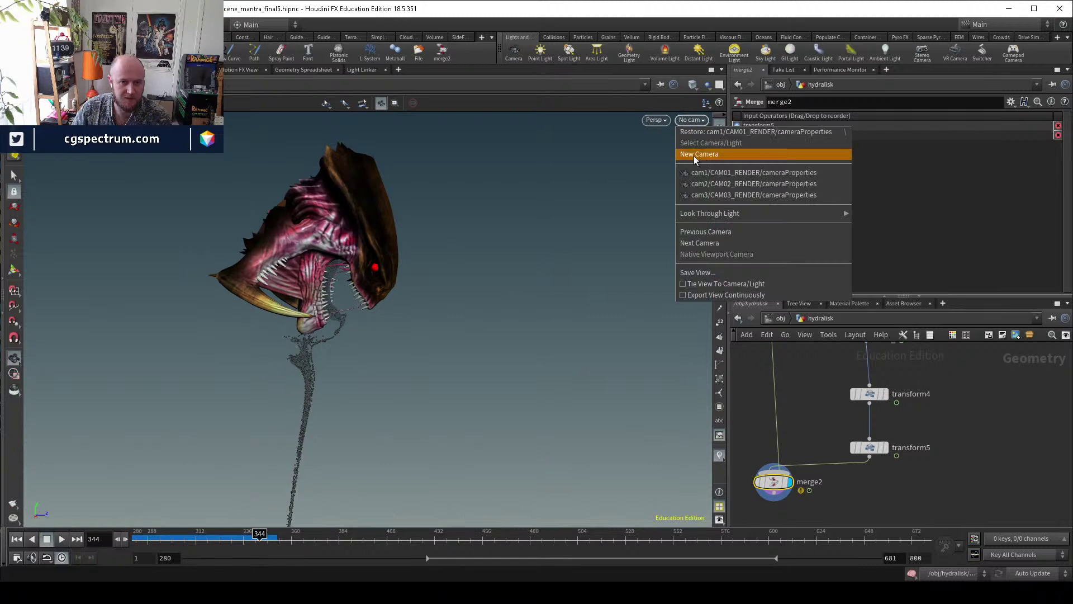
{"action": "left_click", "coordinate": [710, 173]}
{"action": "left_click", "coordinate": [152, 539]}
{"action": "left_click_drag", "start_coordinate": [154, 540], "coordinate": [274, 535]}
Play the merged head and fluid from frame 319 in the free perspective view, and scrub back to frame 339.
{"action": "left_click_drag", "start_coordinate": [359, 328], "coordinate": [315, 367]}
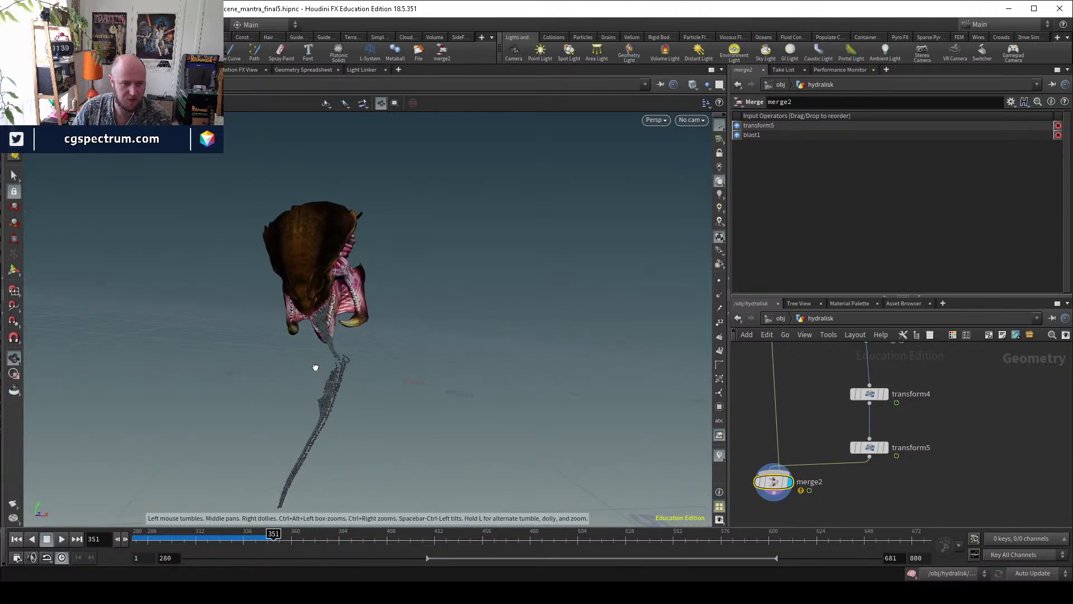
{"action": "left_click_drag", "start_coordinate": [190, 535], "coordinate": [211, 514]}
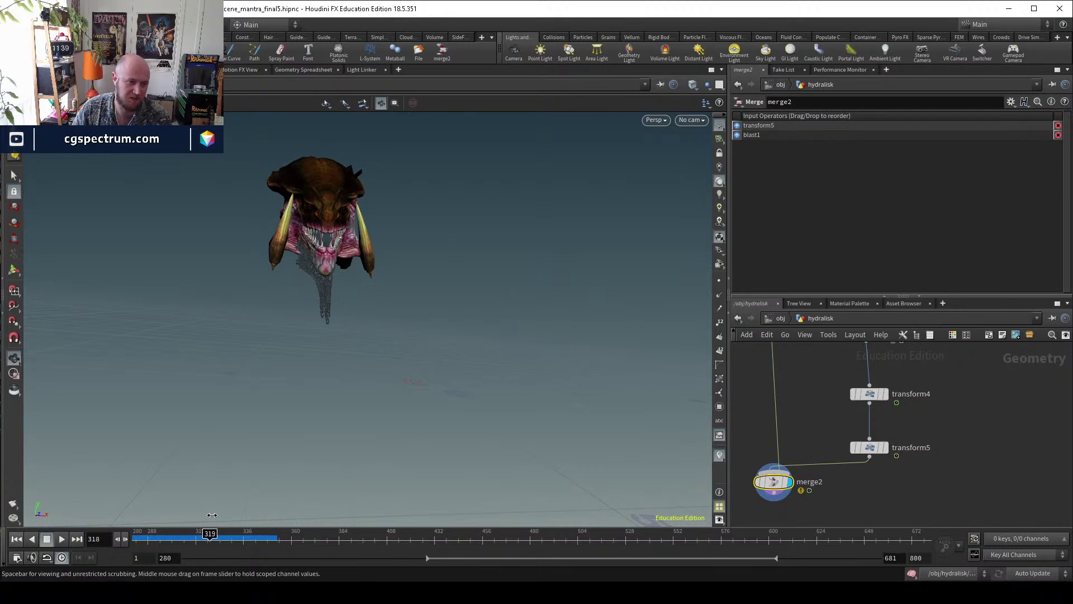
{"action": "left_click", "coordinate": [61, 540]}
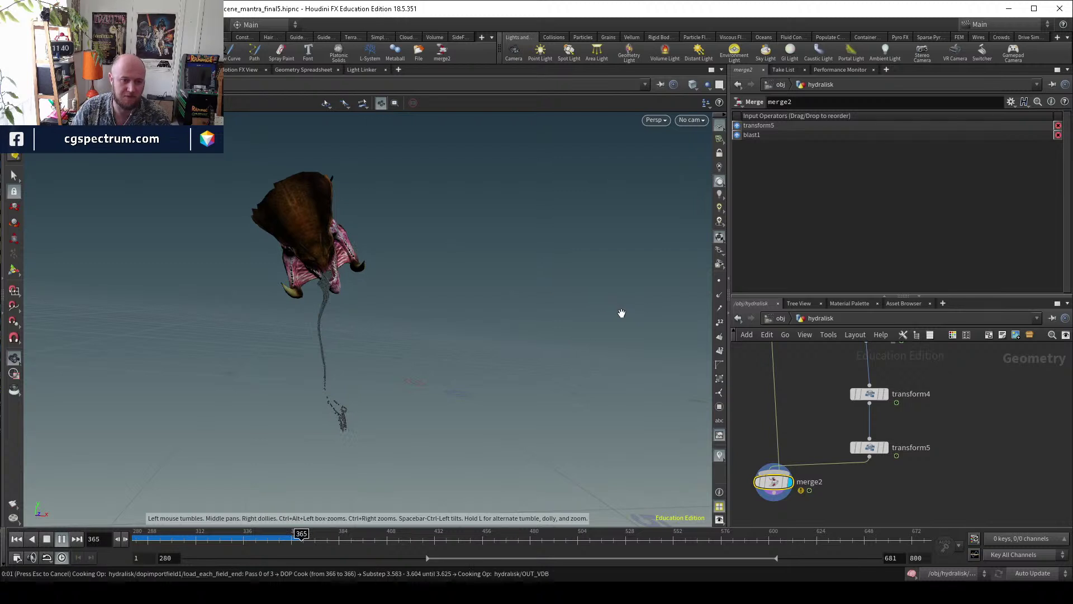
{"action": "left_click_drag", "start_coordinate": [211, 539], "coordinate": [245, 537]}
Scrub and play the simulation through the cam1/CAM01_RENDER camera, and return to frame 280.
{"action": "left_click", "coordinate": [691, 120]}
{"action": "left_click", "coordinate": [706, 166]}
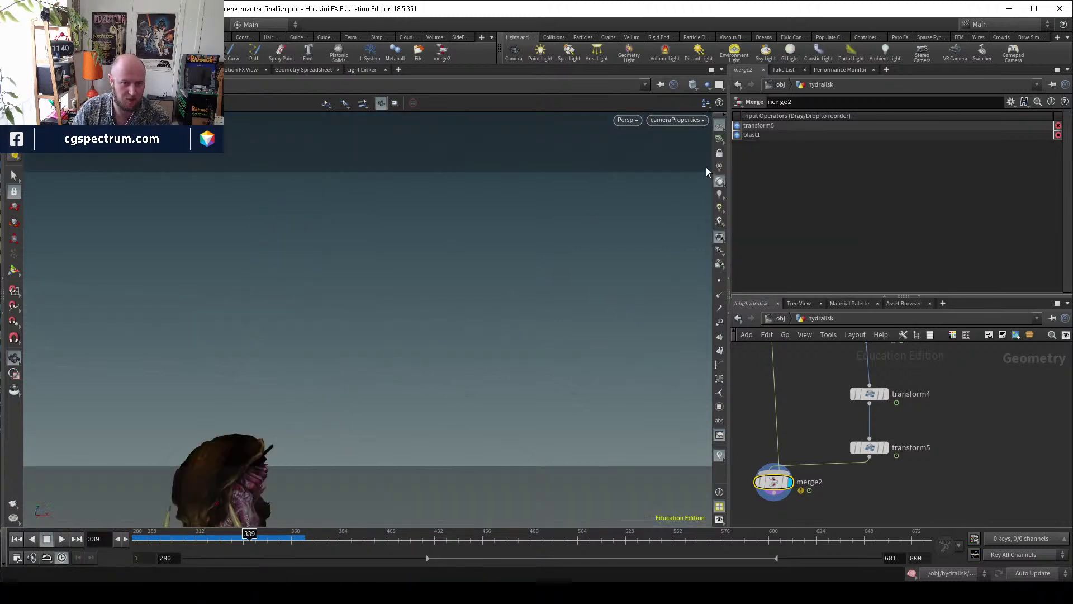
{"action": "left_click_drag", "start_coordinate": [171, 538], "coordinate": [293, 531]}
{"action": "left_click", "coordinate": [60, 538]}
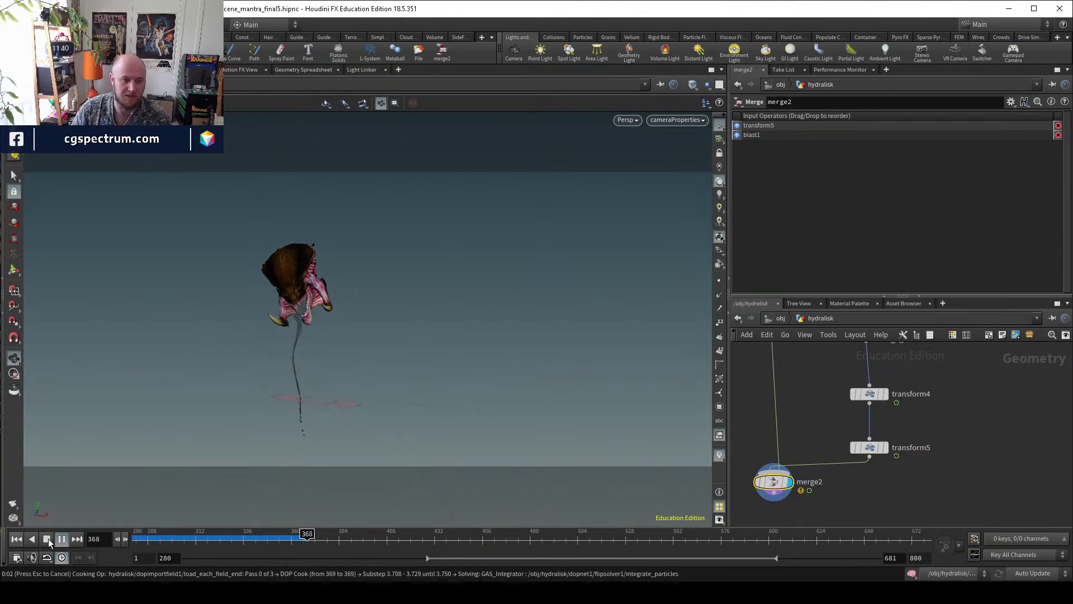
{"action": "left_click", "coordinate": [139, 545]}
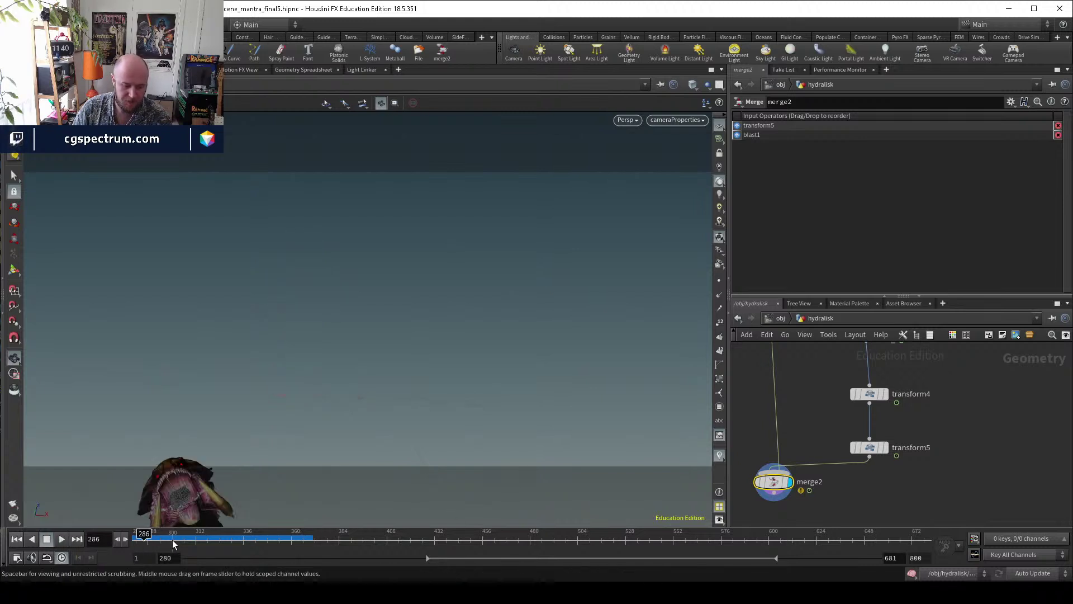
Display the HEAD_ANIM null's output and frame it in the viewport.
{"action": "middle_click_drag", "start_coordinate": [992, 398], "coordinate": [957, 497]}
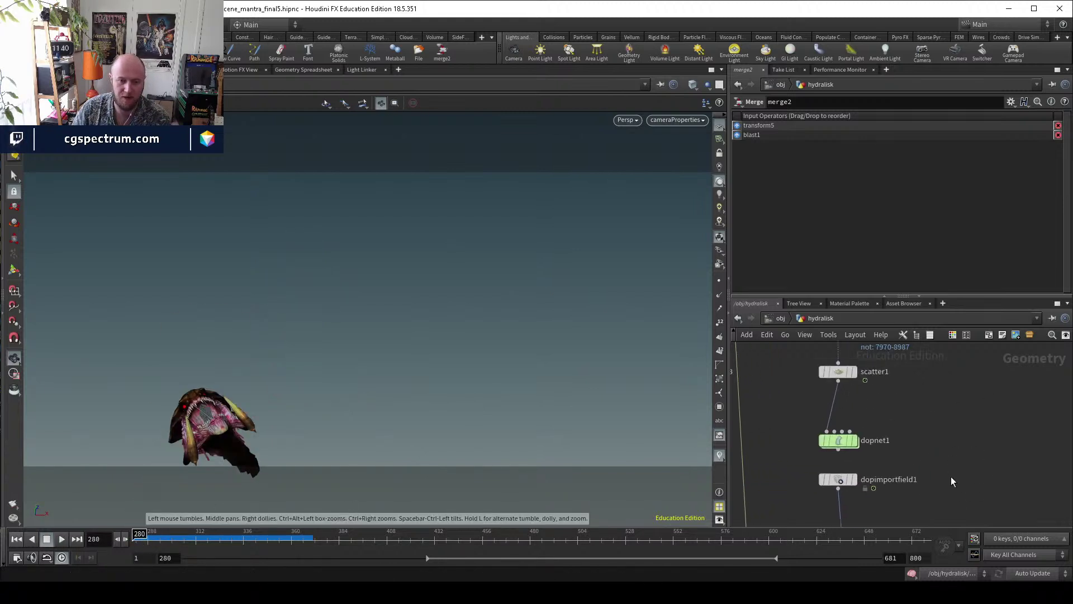
{"action": "middle_click_drag", "start_coordinate": [917, 390], "coordinate": [907, 470]}
{"action": "middle_click_drag", "start_coordinate": [913, 418], "coordinate": [921, 471]}
{"action": "middle_click_drag", "start_coordinate": [907, 404], "coordinate": [876, 430]}
{"action": "middle_click_drag", "start_coordinate": [1016, 458], "coordinate": [964, 498]}
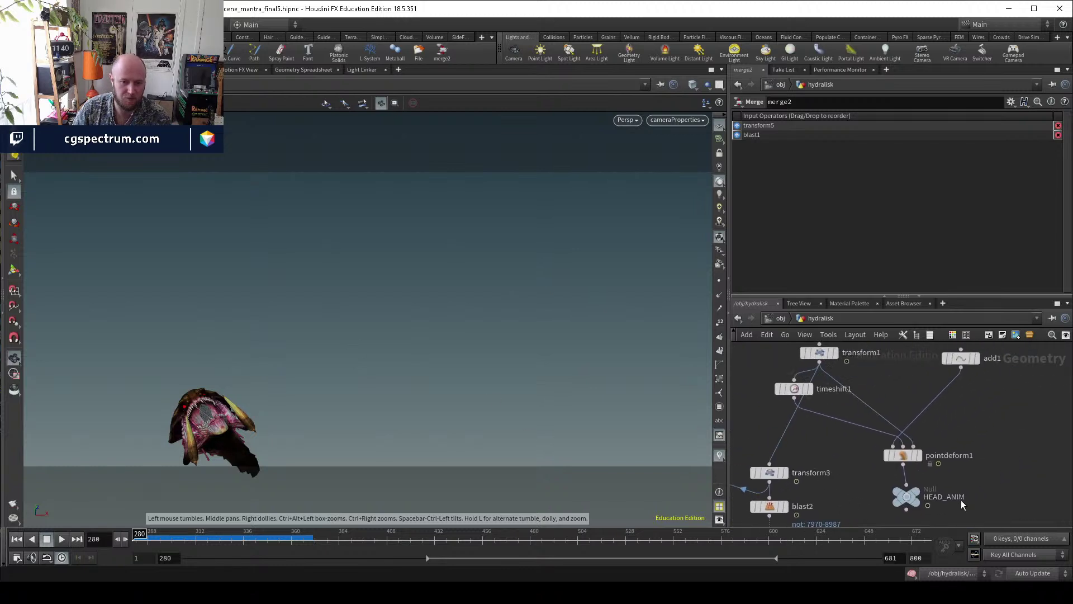
{"action": "left_click", "coordinate": [915, 493]}
{"action": "key", "text": "space+g"}
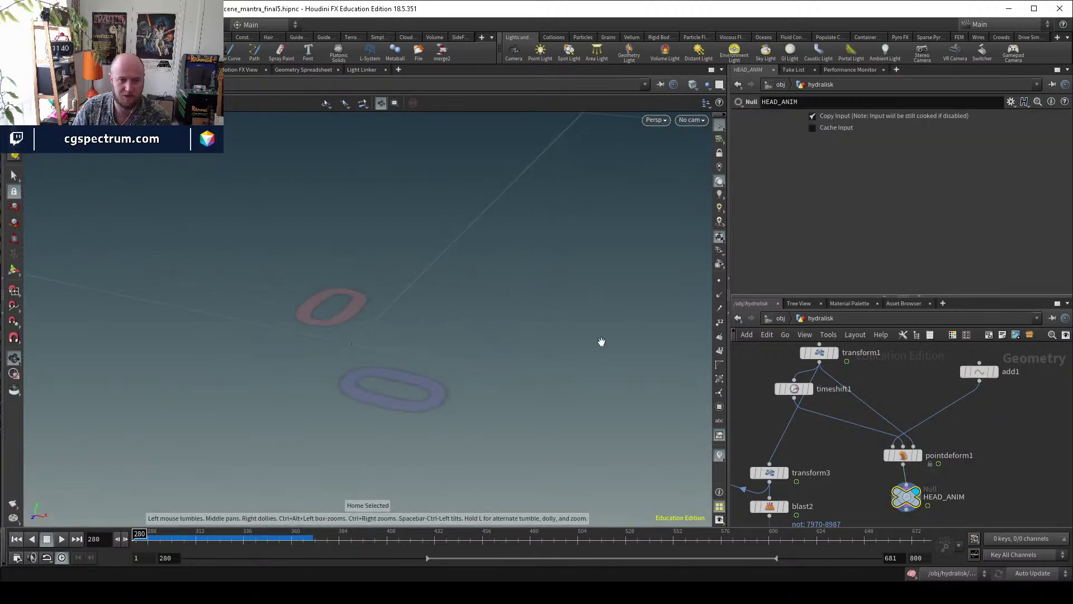
Turn on point markers and follow the HEAD_ANIM tracking point while scrubbing to frame 315.
{"action": "left_click", "coordinate": [719, 280]}
{"action": "right_click_drag", "start_coordinate": [395, 254], "coordinate": [397, 436]}
{"action": "left_click_drag", "start_coordinate": [397, 436], "coordinate": [350, 376]}
{"action": "middle_click_drag", "start_coordinate": [261, 423], "coordinate": [297, 472]}
{"action": "left_click_drag", "start_coordinate": [162, 540], "coordinate": [202, 538]}
{"action": "left_click_drag", "start_coordinate": [330, 365], "coordinate": [347, 398]}
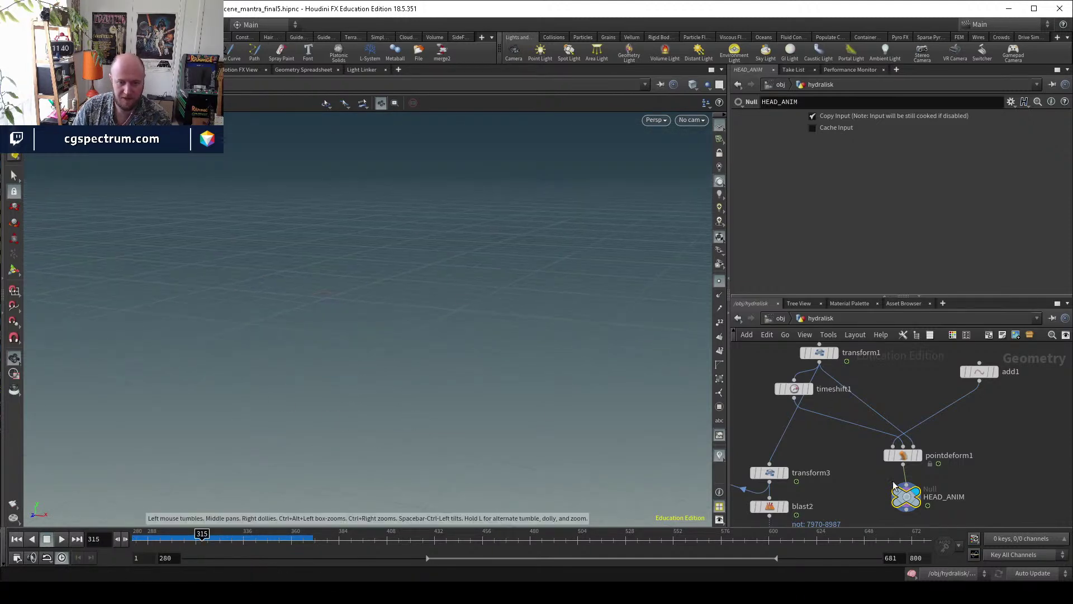
Create an Add node beside pointdeform1 and enable its single point at the origin.
{"action": "middle_click_drag", "start_coordinate": [906, 468], "coordinate": [806, 414]}
{"action": "left_click_drag", "start_coordinate": [808, 442], "coordinate": [808, 453]}
{"action": "middle_click_drag", "start_coordinate": [822, 441], "coordinate": [825, 446]}
{"action": "key", "text": "Tab"}
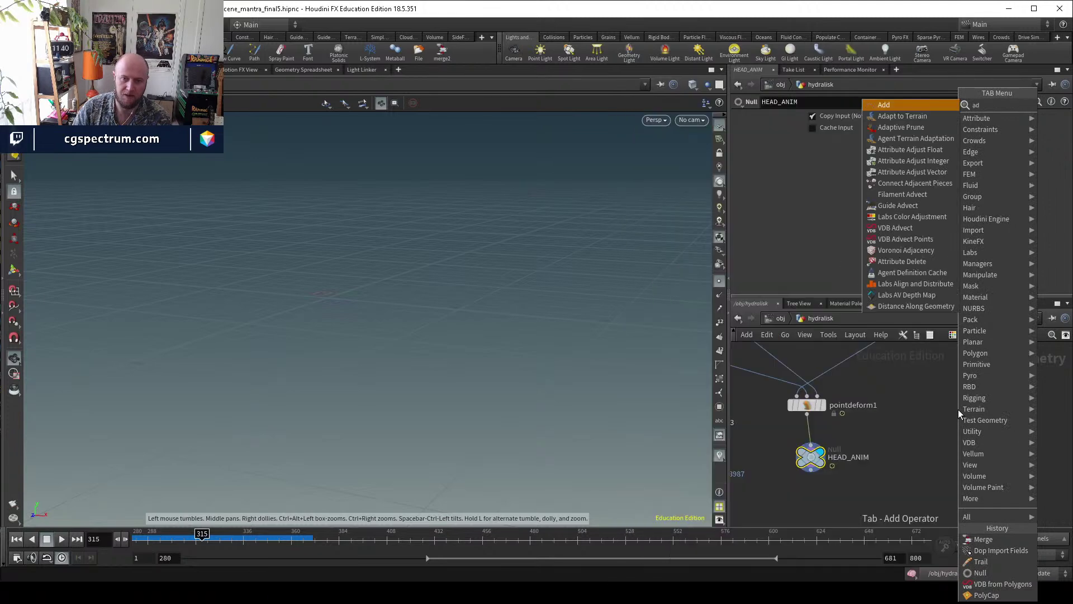
{"action": "type", "text": "add"}
{"action": "key", "text": "Return"}
{"action": "left_click", "coordinate": [958, 412]}
{"action": "left_click", "coordinate": [973, 410]}
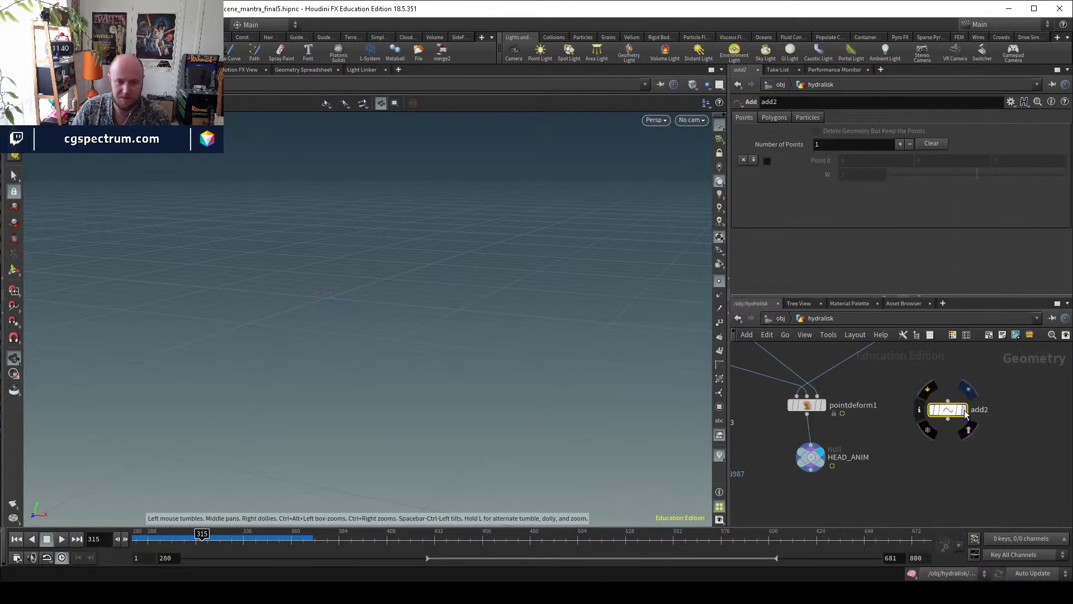
{"action": "left_click", "coordinate": [768, 161]}
Display the pointdeform1 output, inspect its tracking point, and place the new Add node closer to pointdeform1.
{"action": "left_click_drag", "start_coordinate": [412, 303], "coordinate": [534, 369]}
{"action": "left_click", "coordinate": [821, 407]}
{"action": "scroll", "coordinate": [475, 394], "scroll_direction": "up", "scroll_amount": 5}
{"action": "left_click_drag", "start_coordinate": [437, 368], "coordinate": [423, 348]}
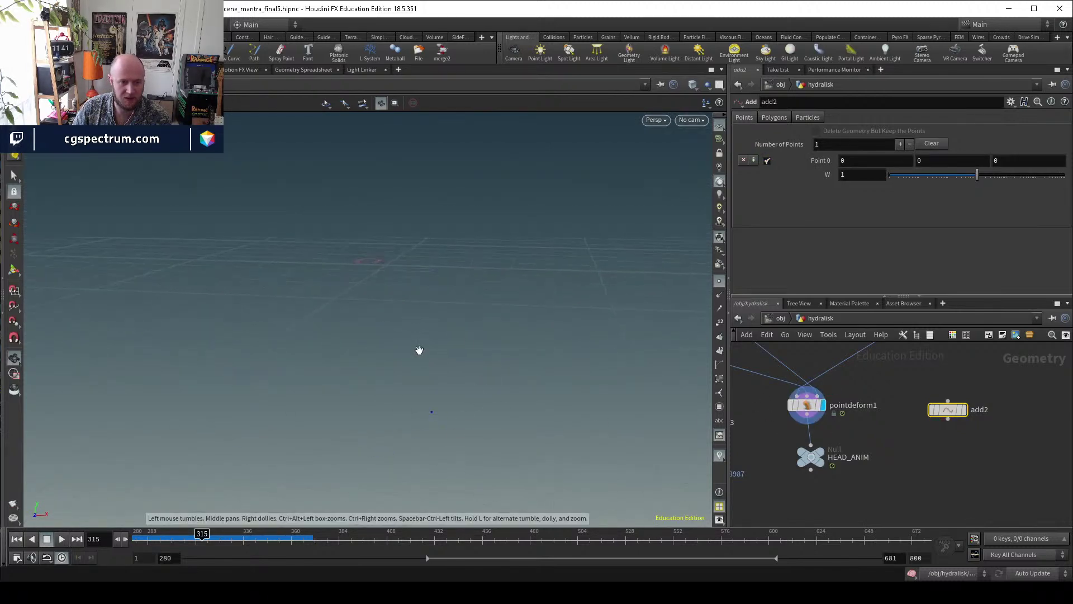
{"action": "middle_click_drag", "start_coordinate": [972, 450], "coordinate": [926, 454]}
{"action": "left_click_drag", "start_coordinate": [904, 413], "coordinate": [922, 411]}
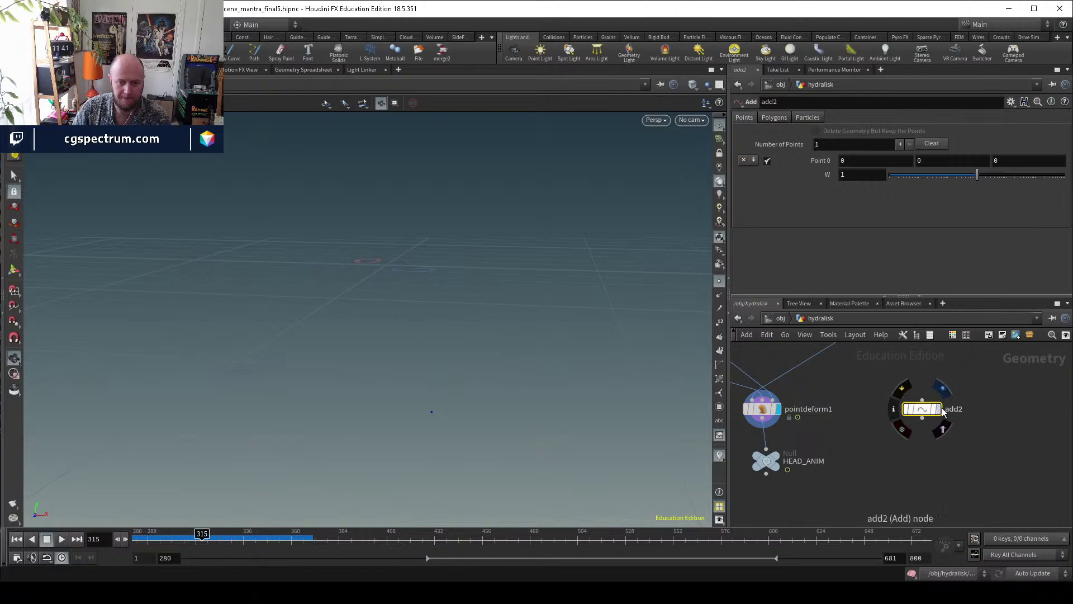
Add an Attribute Wrangle with add2 as its first input and pointdeform1 as its second, and display its output.
{"action": "key", "text": "Tab"}
{"action": "type", "text": "attrib wrangle"}
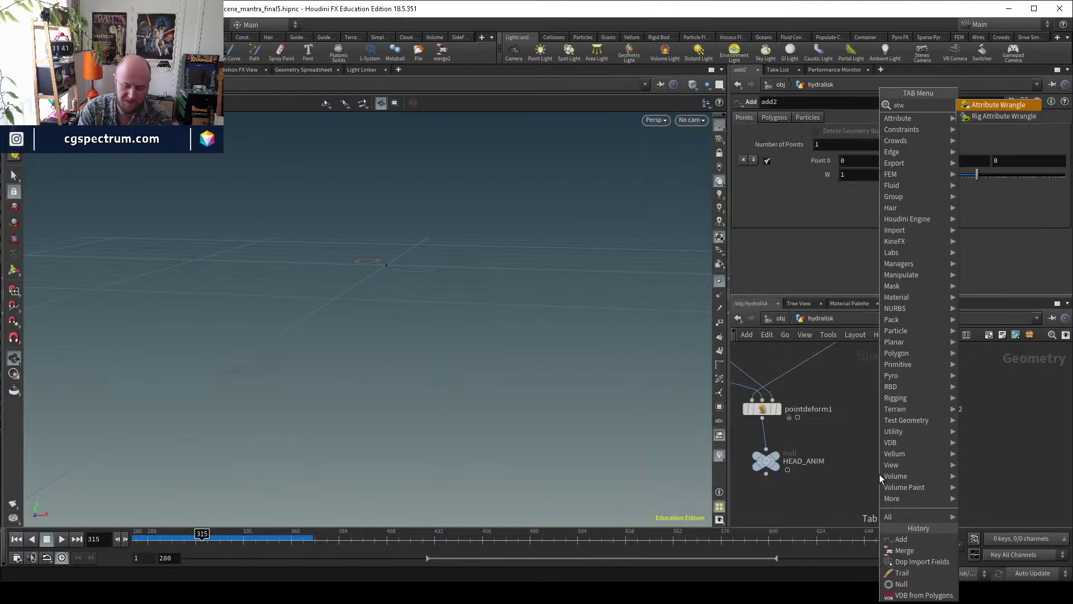
{"action": "key", "text": "Return"}
{"action": "left_click", "coordinate": [880, 474]}
{"action": "left_click", "coordinate": [868, 463]}
{"action": "left_click", "coordinate": [923, 418]}
{"action": "left_click", "coordinate": [875, 464]}
{"action": "left_click", "coordinate": [762, 419]}
{"action": "scroll", "coordinate": [904, 481], "scroll_direction": "up", "scroll_amount": 1}
{"action": "left_click", "coordinate": [894, 474]}
Write the VEXpression @N=@P-point(1,"P",0); in attribwrangle1 to compute a vector from the tracked head point.
{"action": "left_click", "coordinate": [776, 198]}
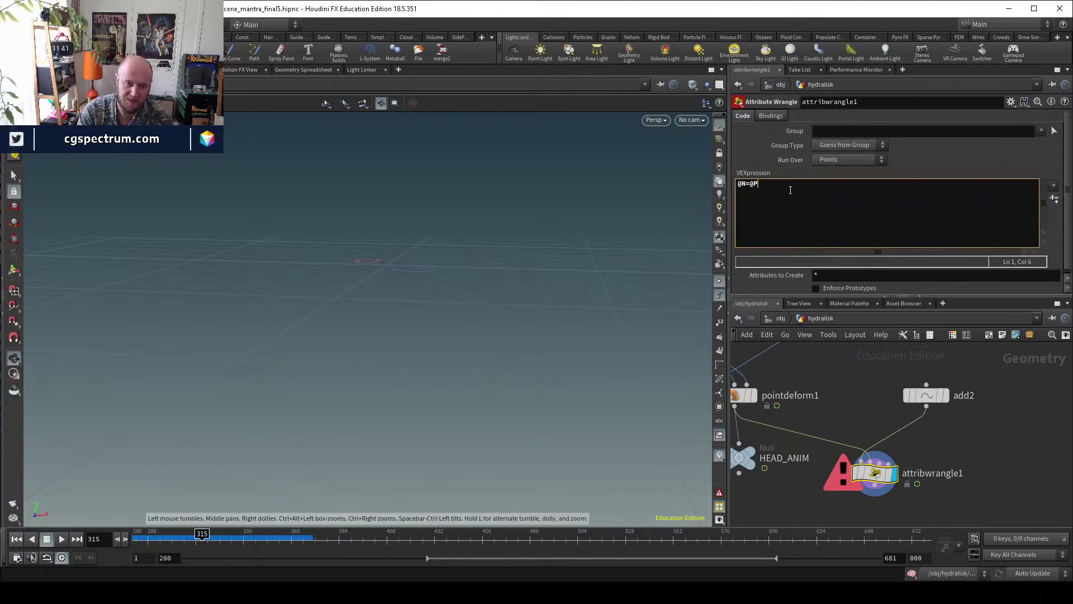
{"action": "type", "text": "oi"}
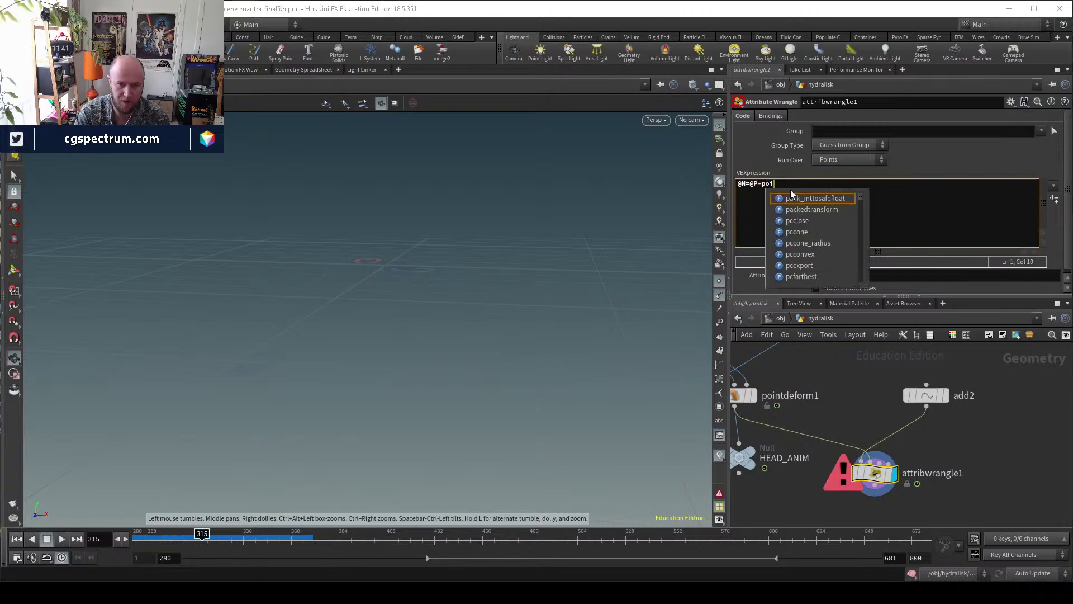
{"action": "type", "text": "nt("}
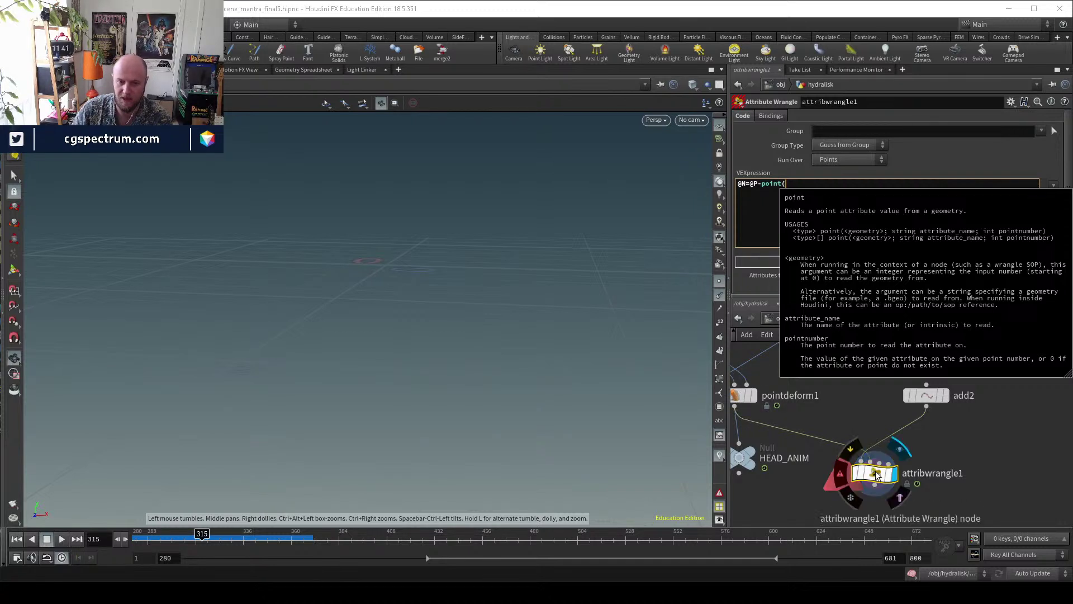
{"action": "left_click", "coordinate": [796, 184]}
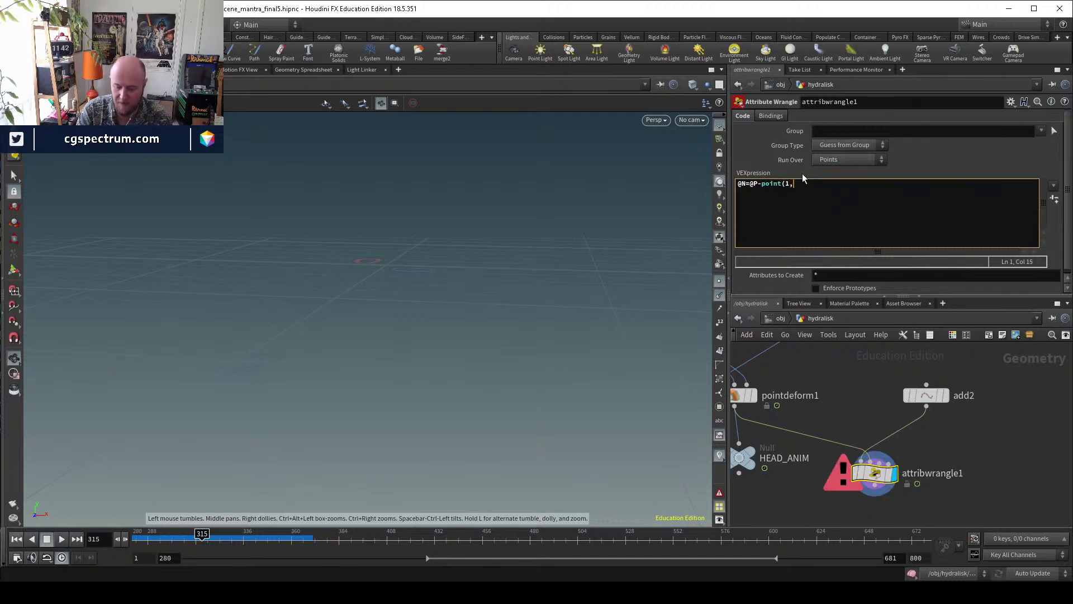
{"action": "key", "text": "BackSpace"}
{"action": "key", "text": "BackSpace"}
{"action": "key", "text": "BackSpace"}
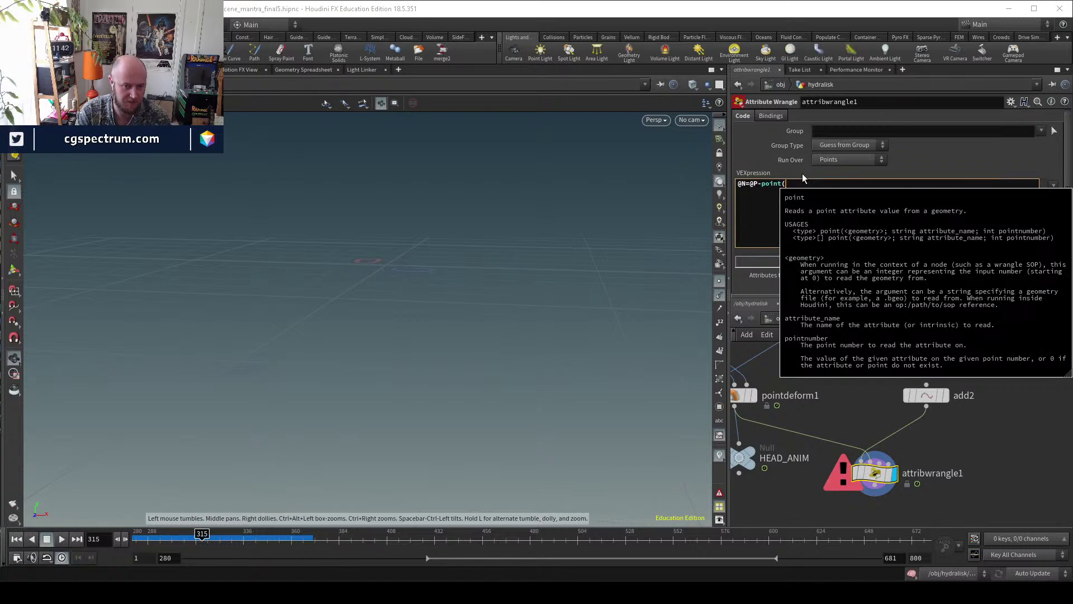
{"action": "key", "text": "Escape"}
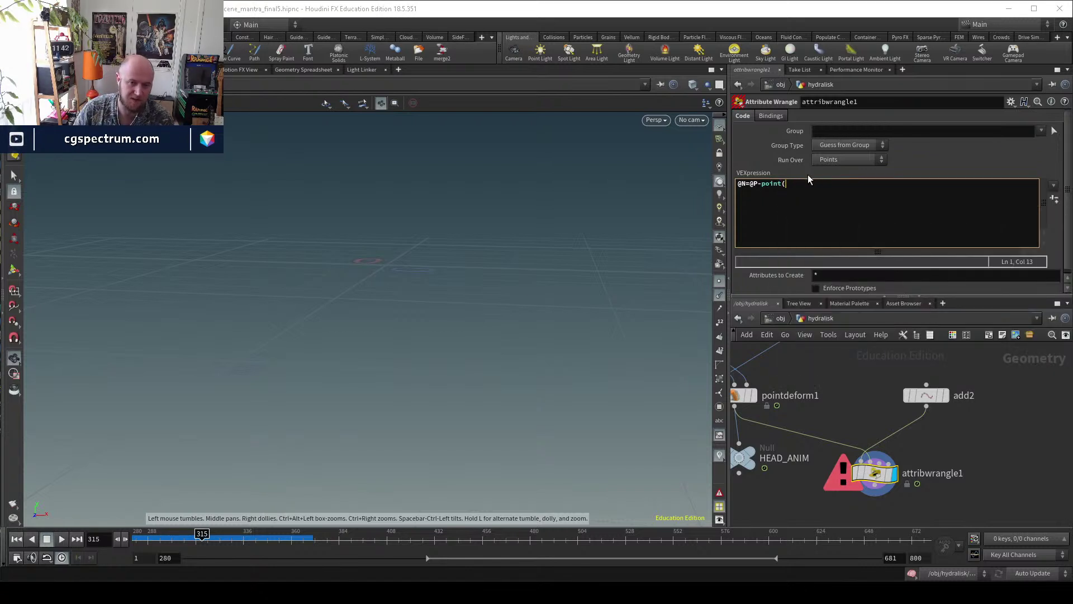
{"action": "key", "text": "BackSpace"}
{"action": "type", "text": "("}
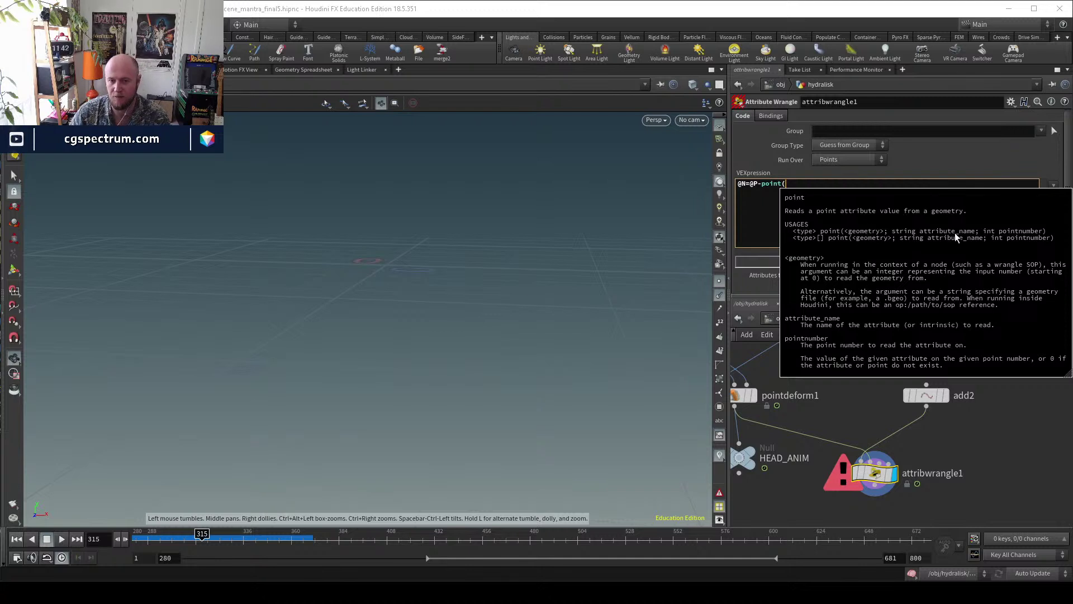
{"action": "left_click", "coordinate": [815, 182]}
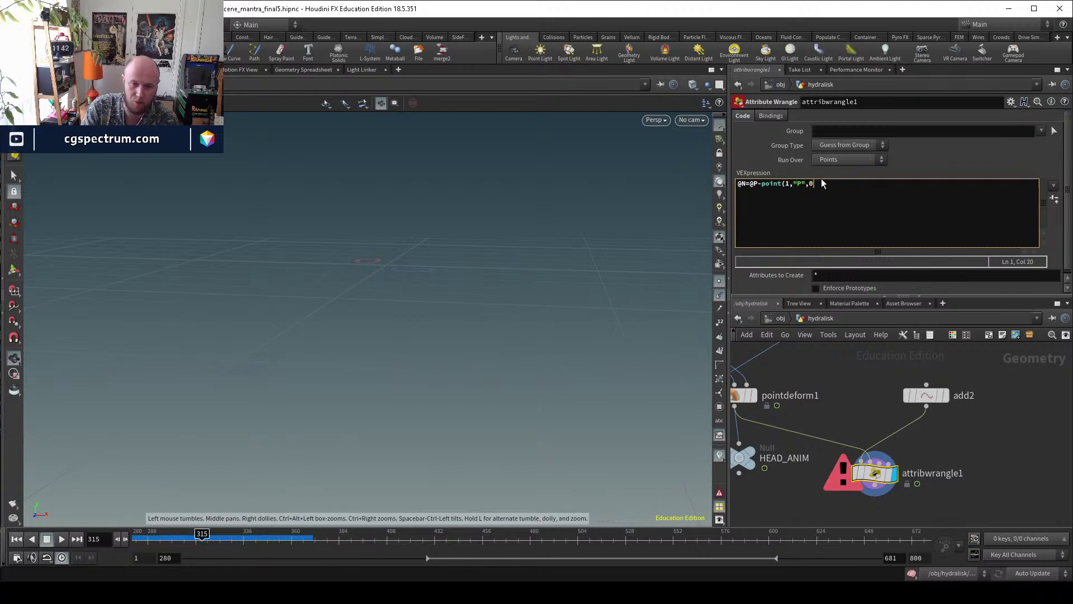
{"action": "type", "text": ")"}
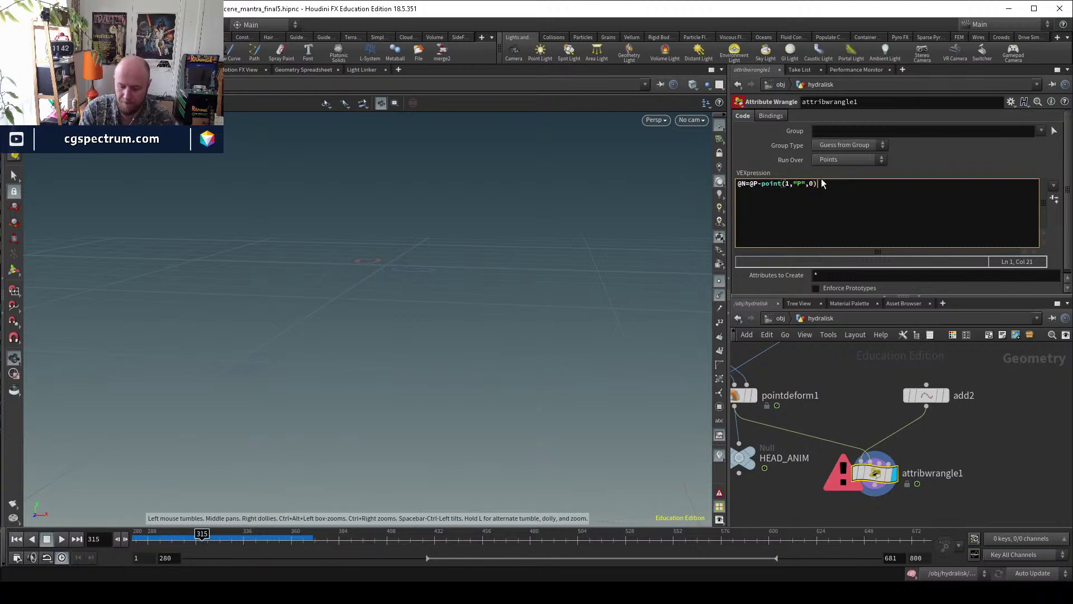
{"action": "type", "text": ";"}
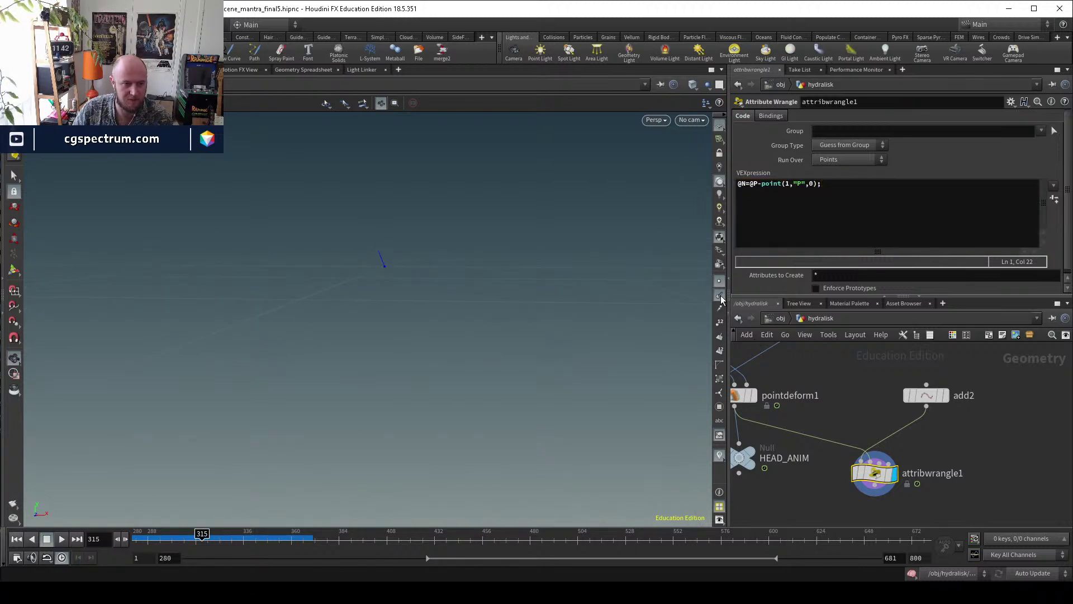
Reverse the vector by changing attribwrangle1's expression to @N=point(1,"P",0)-@P; and scrub back to frame 280.
{"action": "mouse_move", "coordinate": [393, 348]}
{"action": "left_mouse_down"}
{"action": "mouse_move", "coordinate": [382, 349]}
{"action": "mouse_move", "coordinate": [395, 347]}
{"action": "left_mouse_up"}
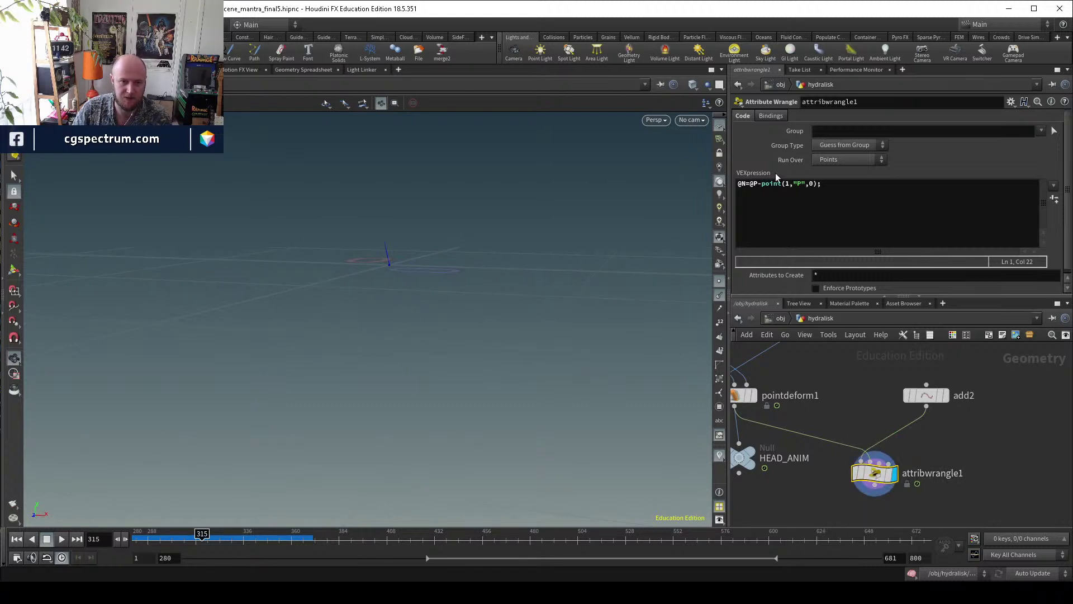
{"action": "left_click", "coordinate": [762, 184]}
{"action": "key", "text": "BackSpace"}
{"action": "key", "text": "Right"}
{"action": "key", "text": "Right"}
{"action": "key", "text": "Right"}
{"action": "key", "text": "Right"}
{"action": "key", "text": "Right"}
{"action": "key", "text": "Right"}
{"action": "key", "text": "Right"}
{"action": "key", "text": "Right"}
{"action": "key", "text": "Right"}
{"action": "key", "text": "Right"}
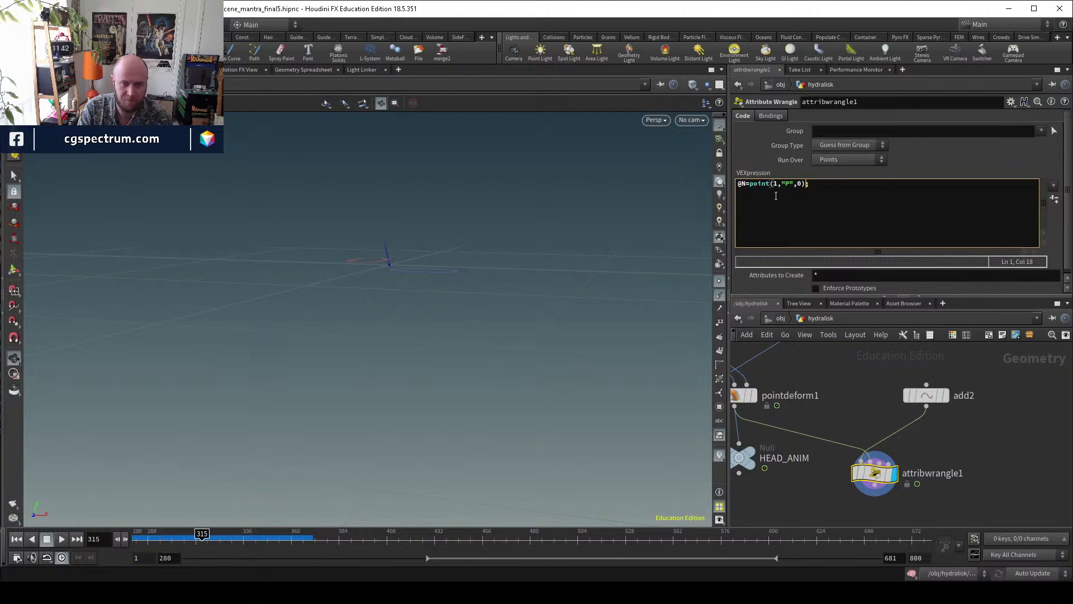
{"action": "type", "text": "-@P"}
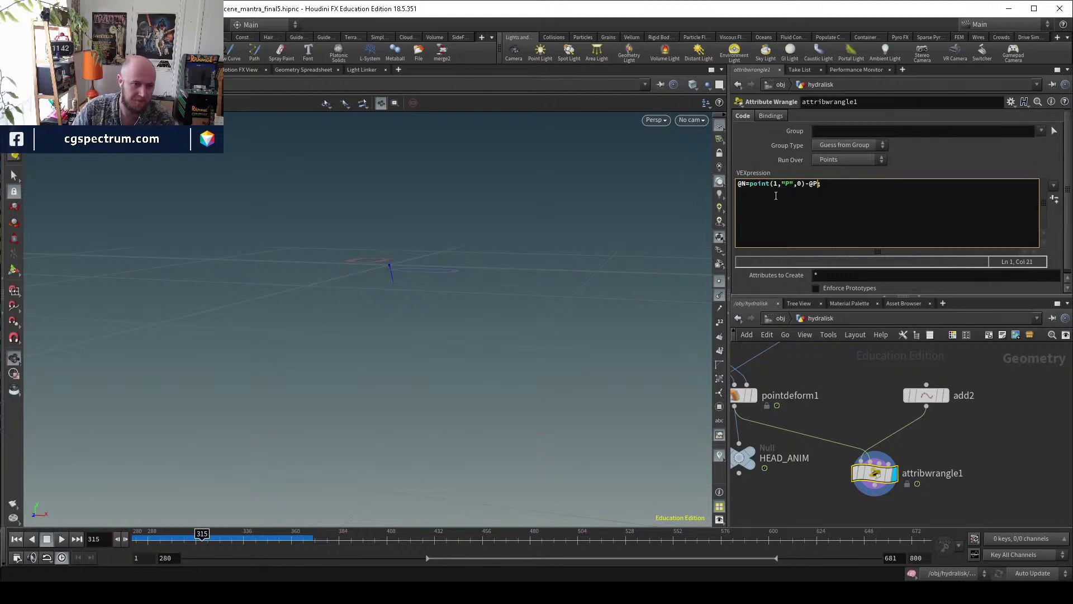
{"action": "mouse_move", "coordinate": [179, 539]}
{"action": "left_mouse_down"}
{"action": "mouse_move", "coordinate": [128, 541]}
{"action": "mouse_move", "coordinate": [372, 553]}
{"action": "mouse_move", "coordinate": [488, 548]}
{"action": "mouse_move", "coordinate": [264, 522]}
{"action": "mouse_move", "coordinate": [138, 533]}
{"action": "mouse_move", "coordinate": [577, 530]}
{"action": "mouse_move", "coordinate": [139, 534]}
{"action": "left_mouse_up"}
Add a Null below attribwrangle1, connected to its output, and rename it OUT_FORCE_VECTOR.
{"action": "middle_click_drag", "start_coordinate": [922, 516], "coordinate": [931, 458]}
{"action": "key", "text": "Tab"}
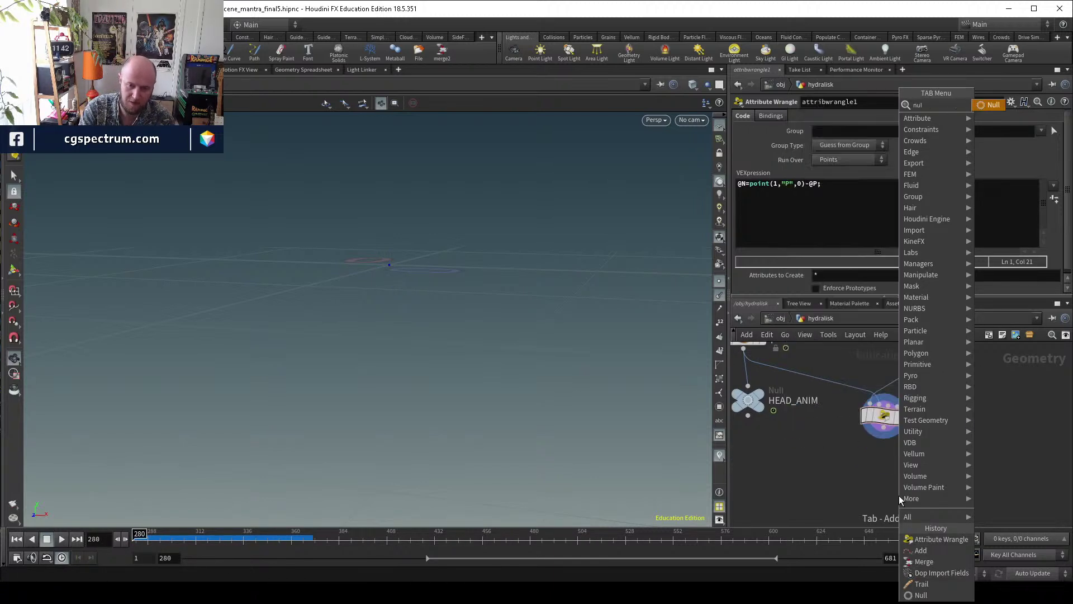
{"action": "key", "text": "Return"}
{"action": "left_click", "coordinate": [899, 495]}
{"action": "left_click_drag", "start_coordinate": [898, 495], "coordinate": [884, 492]}
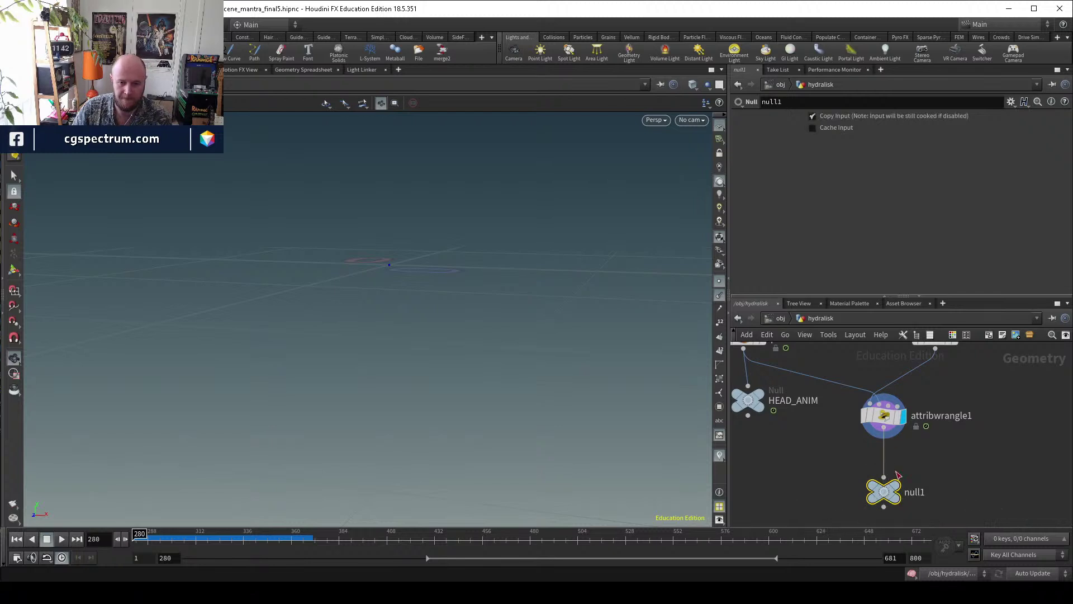
{"action": "double_click", "coordinate": [910, 491]}
{"action": "type", "text": "cUT_FORCE"}
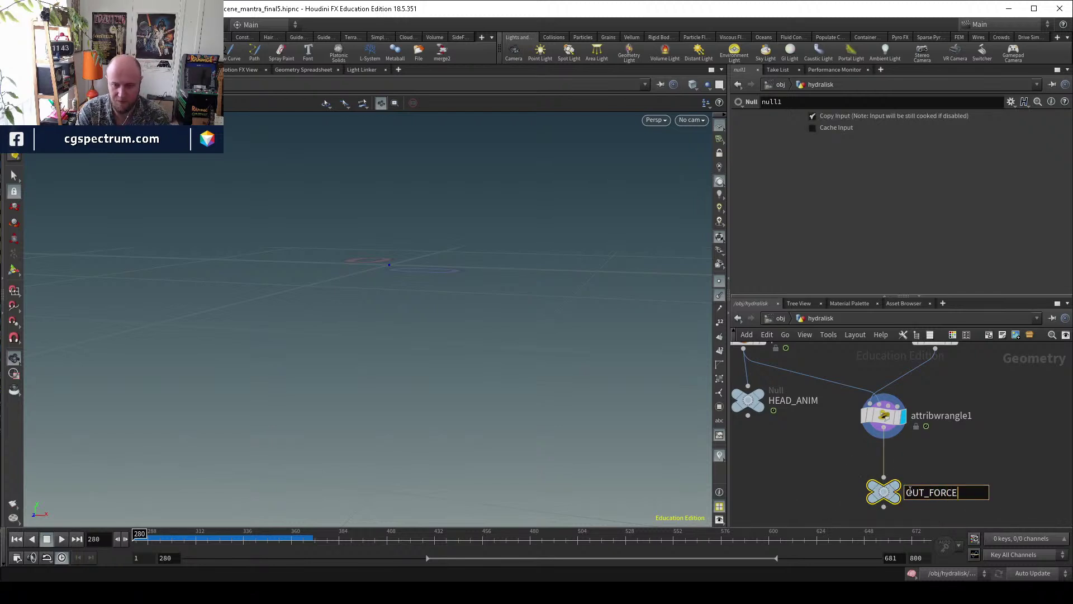
{"action": "type", "text": "_VECTOR"}
{"action": "key", "text": "Return"}
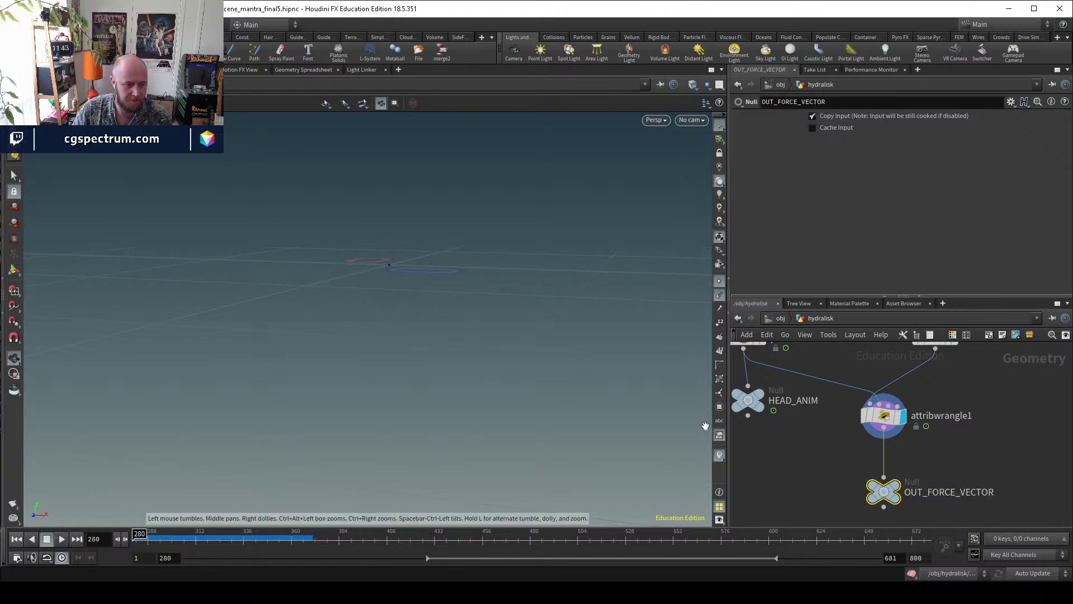
Go inside dopnet1 and place a POP Wrangle above the FLIP solver.
{"action": "scroll", "coordinate": [900, 487], "scroll_direction": "down", "scroll_amount": 2}
{"action": "middle_click_drag", "start_coordinate": [897, 492], "coordinate": [994, 418]}
{"action": "middle_click_drag", "start_coordinate": [848, 469], "coordinate": [895, 495]}
{"action": "double_click", "coordinate": [794, 462]}
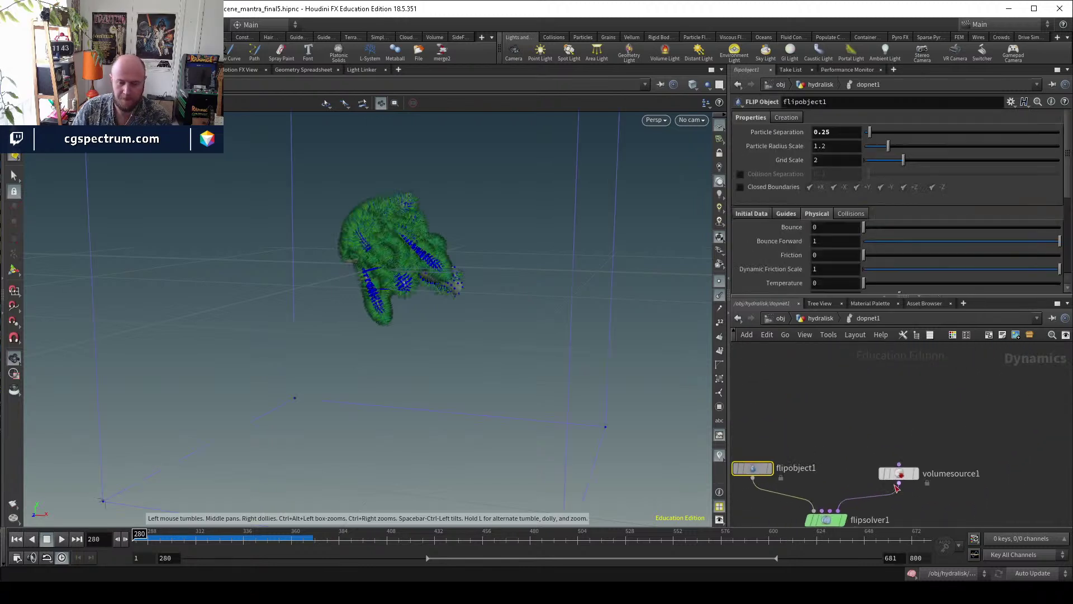
{"action": "key", "text": "Tab"}
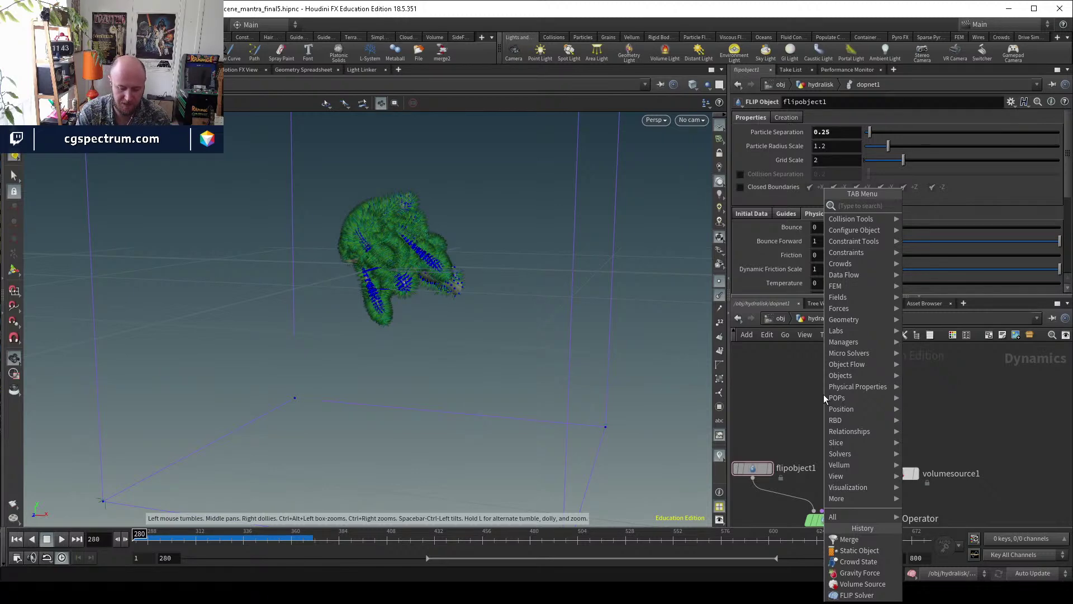
{"action": "type", "text": "pop"}
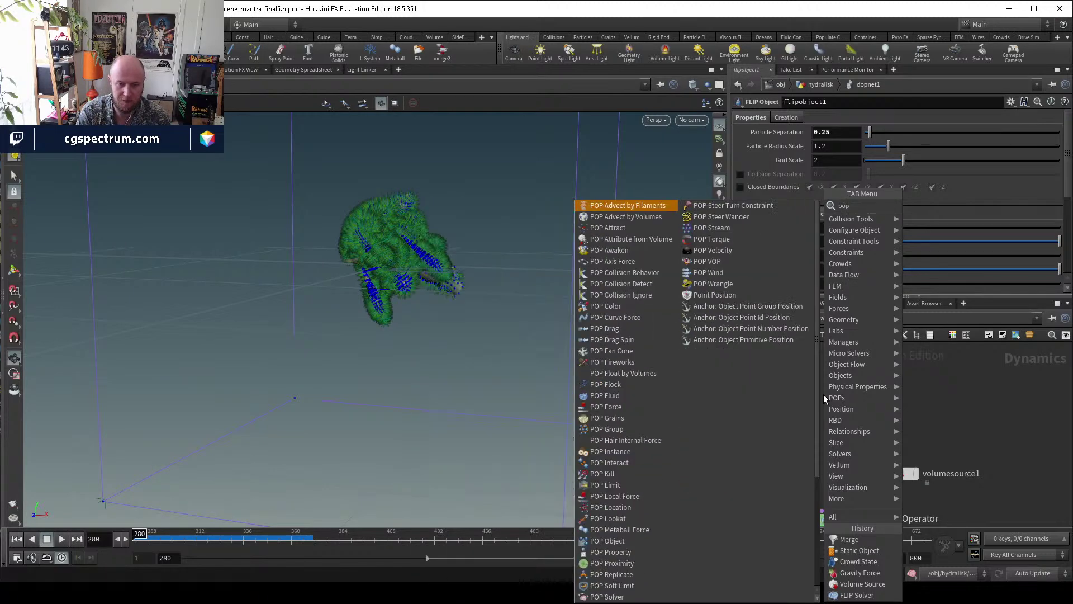
{"action": "type", "text": "sol"}
{"action": "key", "text": "Return"}
{"action": "left_click", "coordinate": [827, 394]}
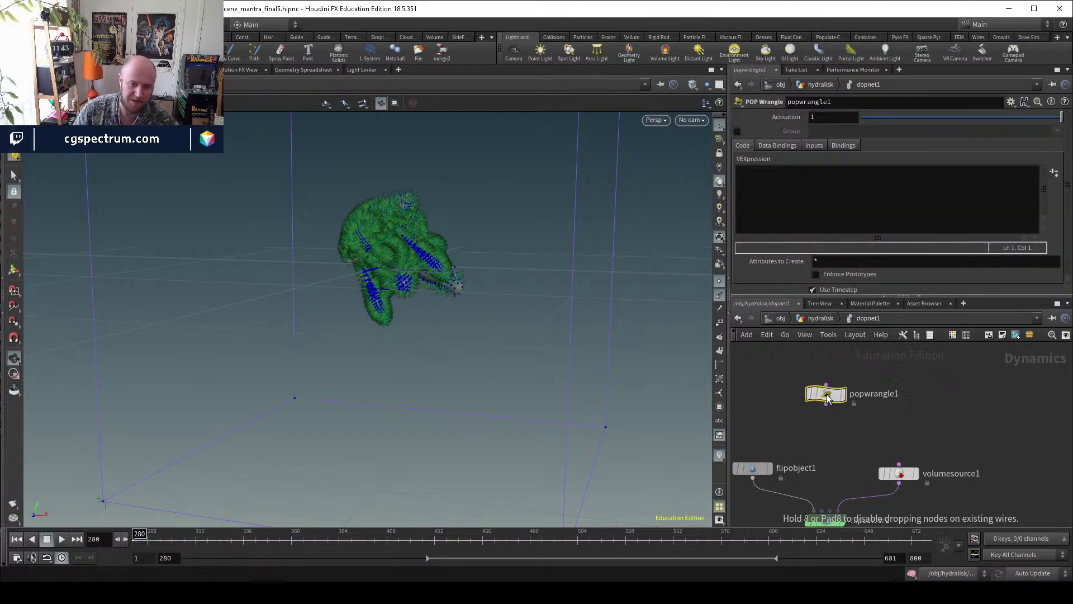
Connect the output of popwrangle1 to flipsolver1.
{"action": "left_click", "coordinate": [827, 405]}
{"action": "mouse_move", "coordinate": [826, 473]}
{"action": "middle_mouse_down"}
{"action": "mouse_move", "coordinate": [820, 431]}
{"action": "mouse_move", "coordinate": [839, 417]}
{"action": "mouse_move", "coordinate": [821, 490]}
{"action": "middle_mouse_up"}
{"action": "scroll", "coordinate": [821, 471], "scroll_direction": "up", "scroll_amount": 3}
{"action": "left_click", "coordinate": [811, 468]}
{"action": "scroll", "coordinate": [825, 481], "scroll_direction": "down", "scroll_amount": 1}
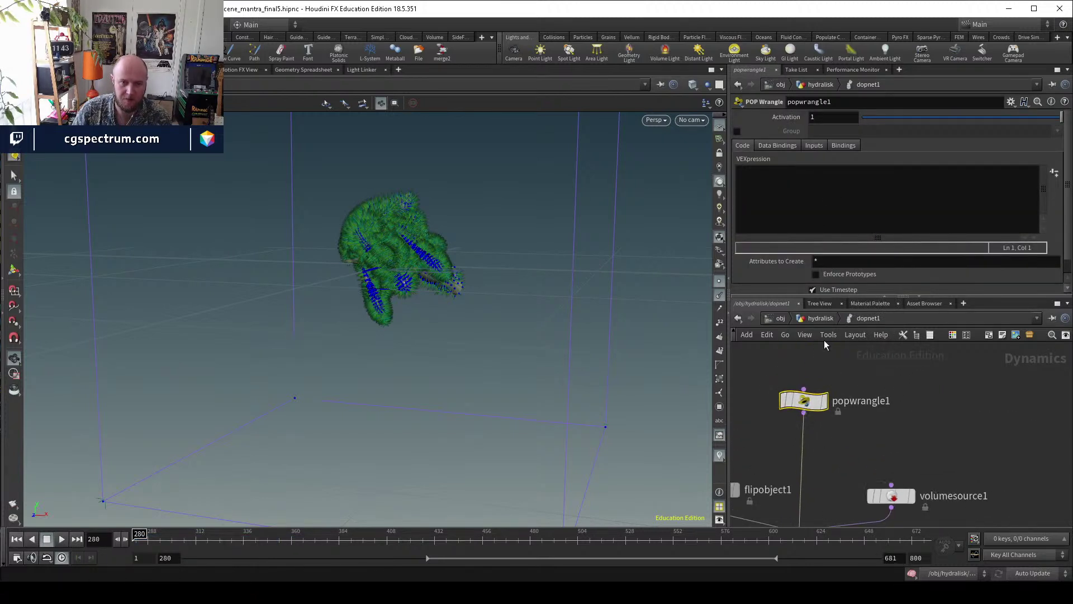
Set popwrangle1's Input 2 to SOP with the path ../../OUT_FORCE_VECTOR/.
{"action": "left_click", "coordinate": [813, 146]}
{"action": "left_click", "coordinate": [743, 145]}
{"action": "left_click", "coordinate": [813, 144]}
{"action": "left_click", "coordinate": [837, 175]}
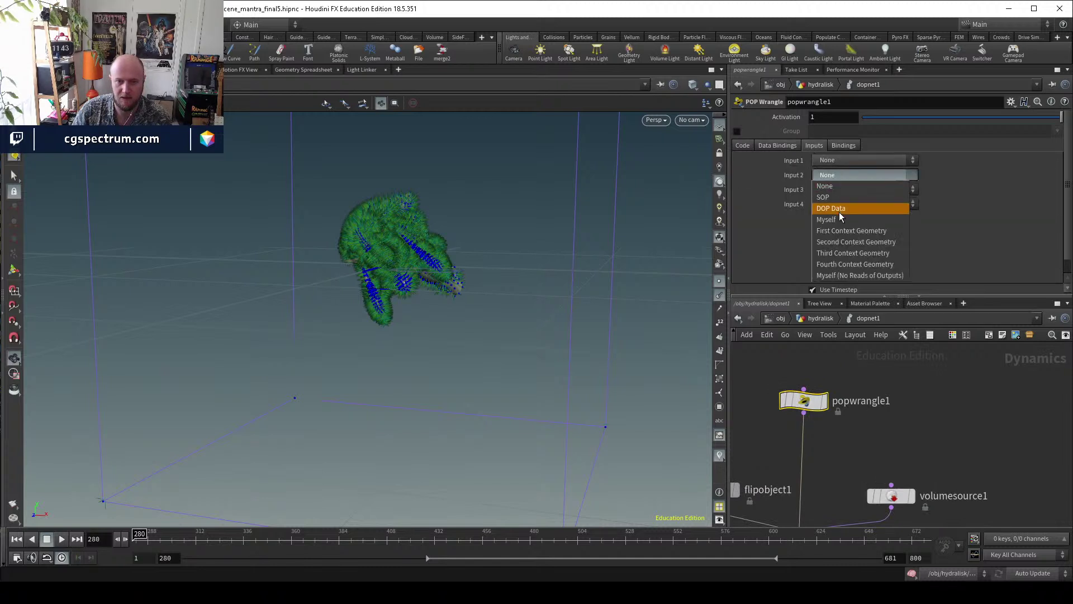
{"action": "left_click", "coordinate": [836, 198]}
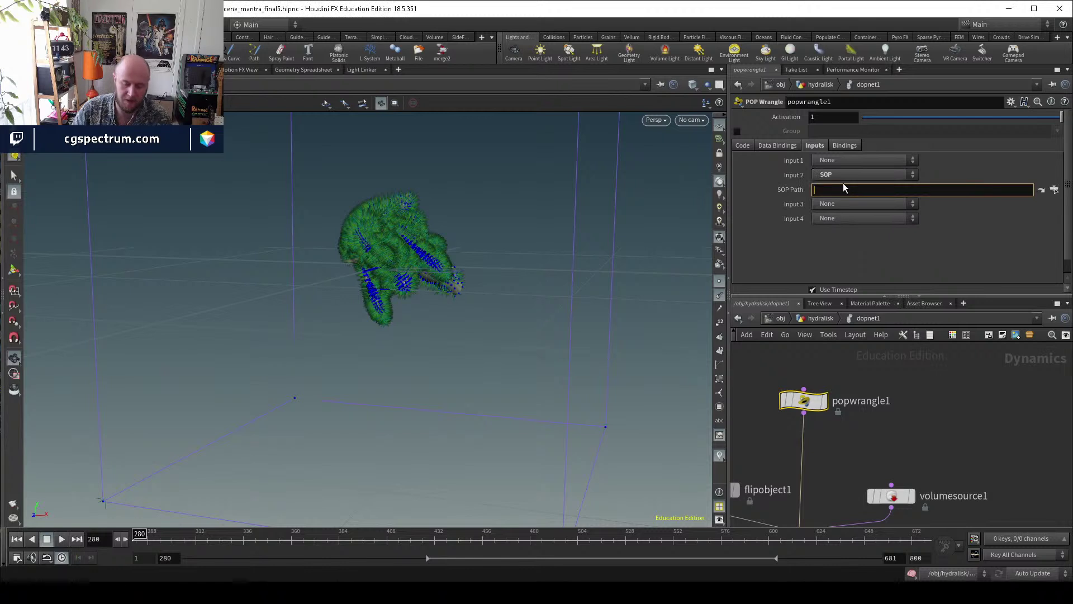
{"action": "type", "text": "../../"}
{"action": "key", "text": "Down"}
{"action": "key", "text": "Down"}
{"action": "key", "text": "Down"}
{"action": "key", "text": "Return"}
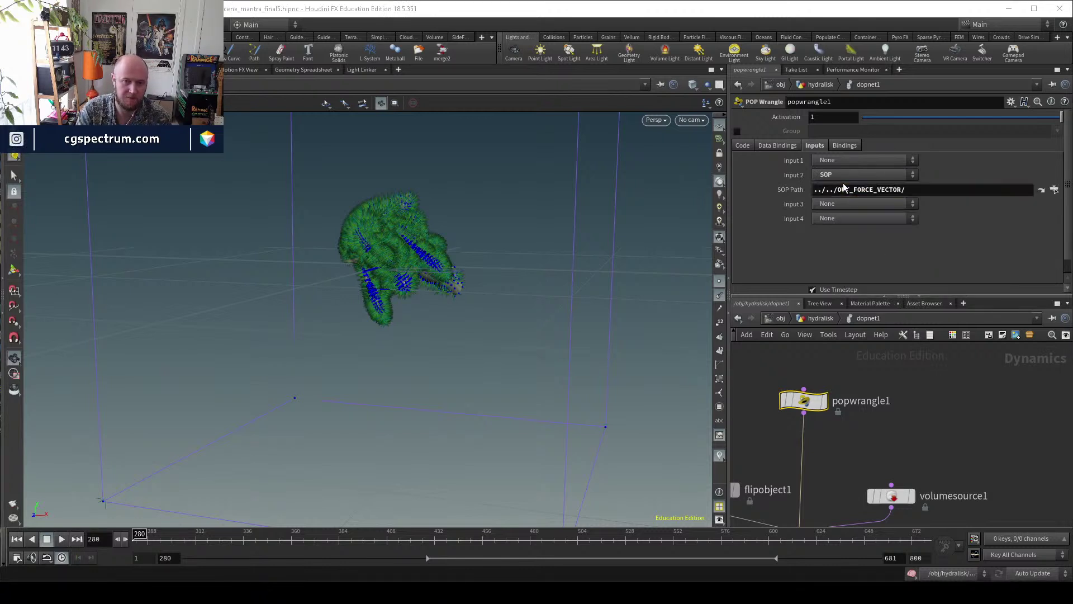
Write the VEXpression v@force+=point(1,"N",0); in popwrangle1 to add the head vector to the particle force.
{"action": "left_click", "coordinate": [743, 145]}
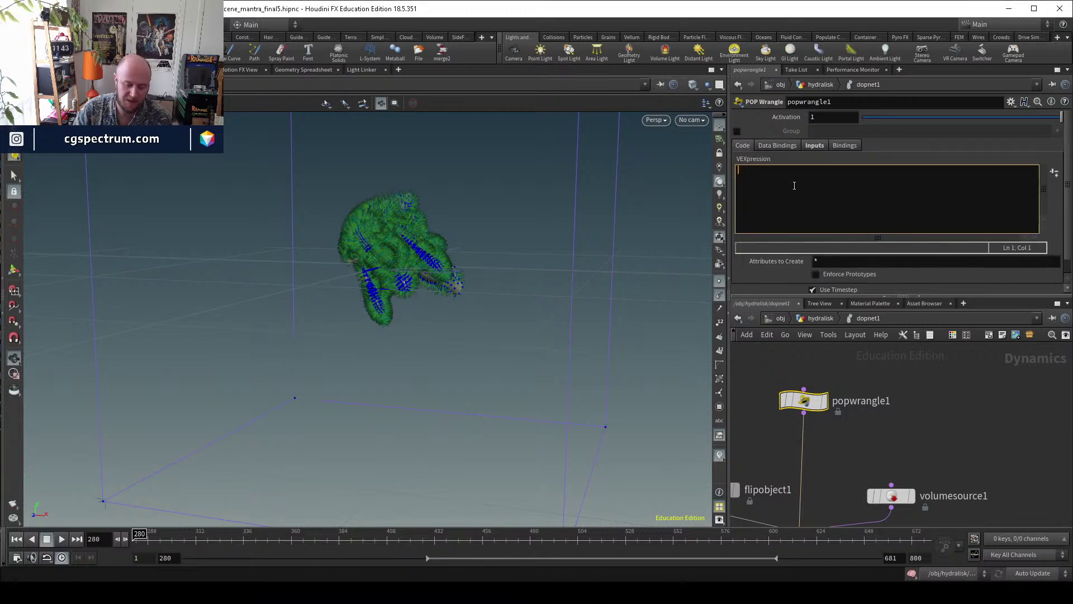
{"action": "type", "text": "@force"}
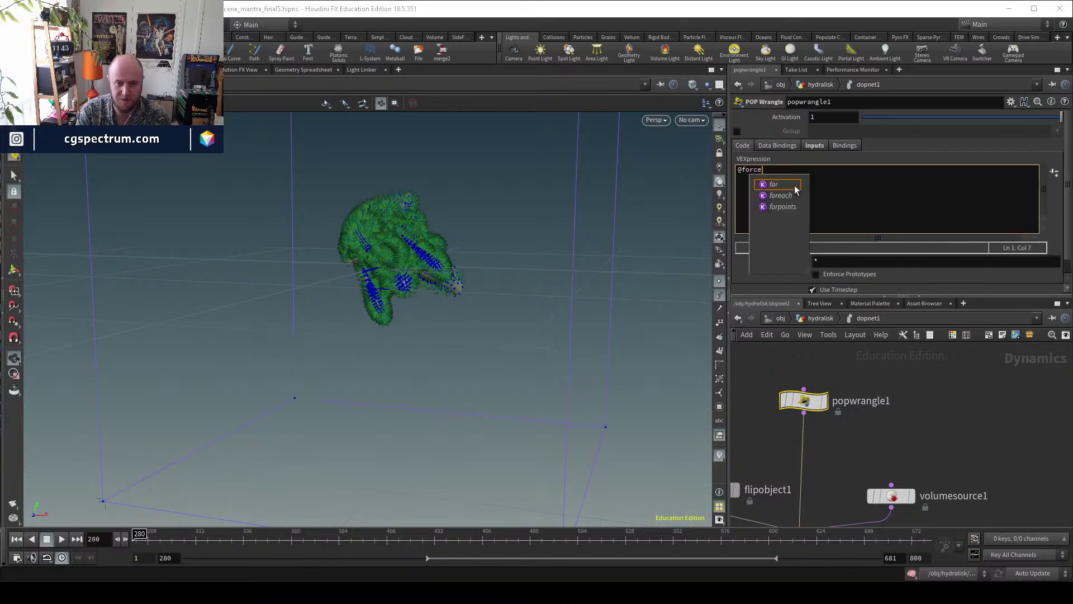
{"action": "type", "text": "+="}
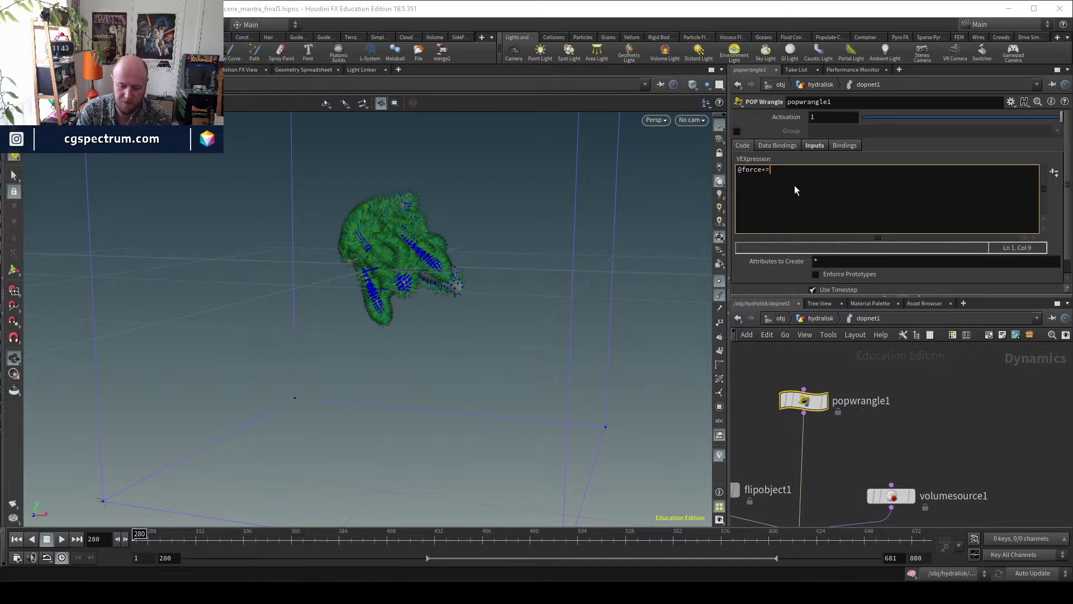
{"action": "type", "text": "point("}
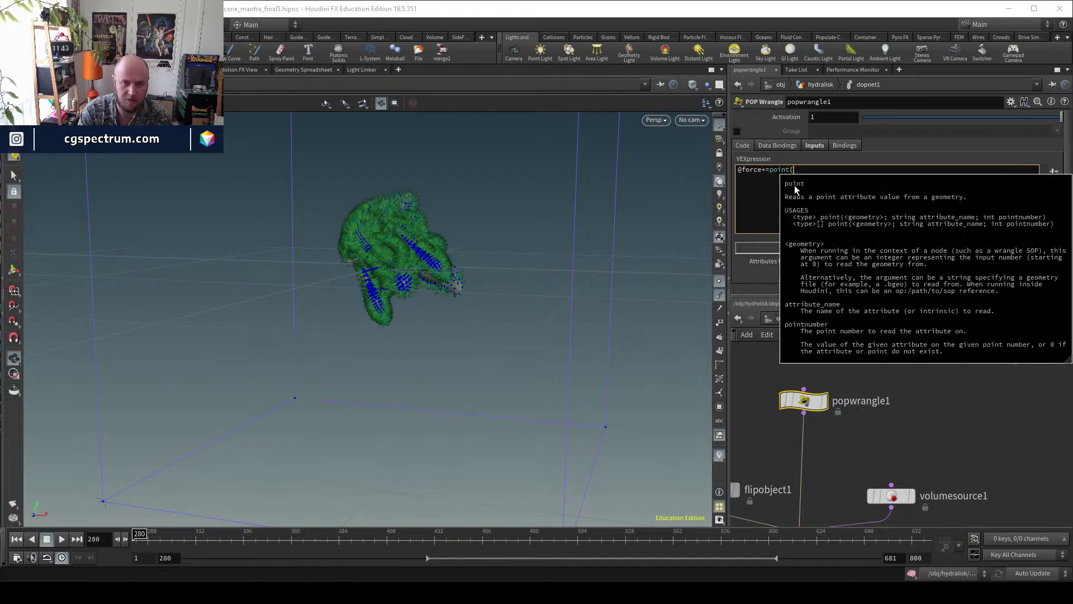
{"action": "type", "text": "1"}
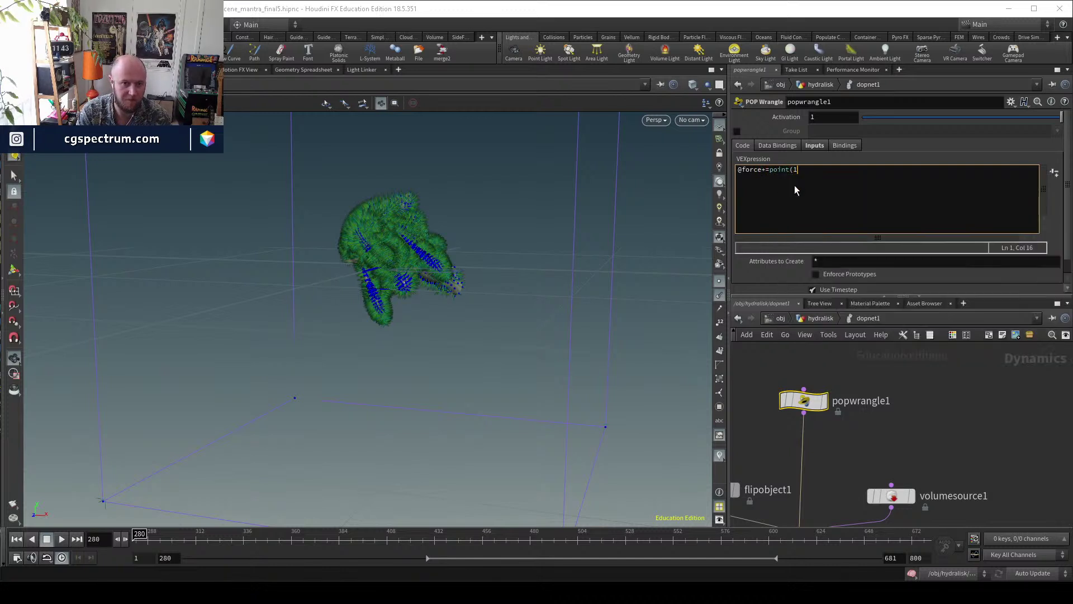
{"action": "left_click", "coordinate": [815, 146]}
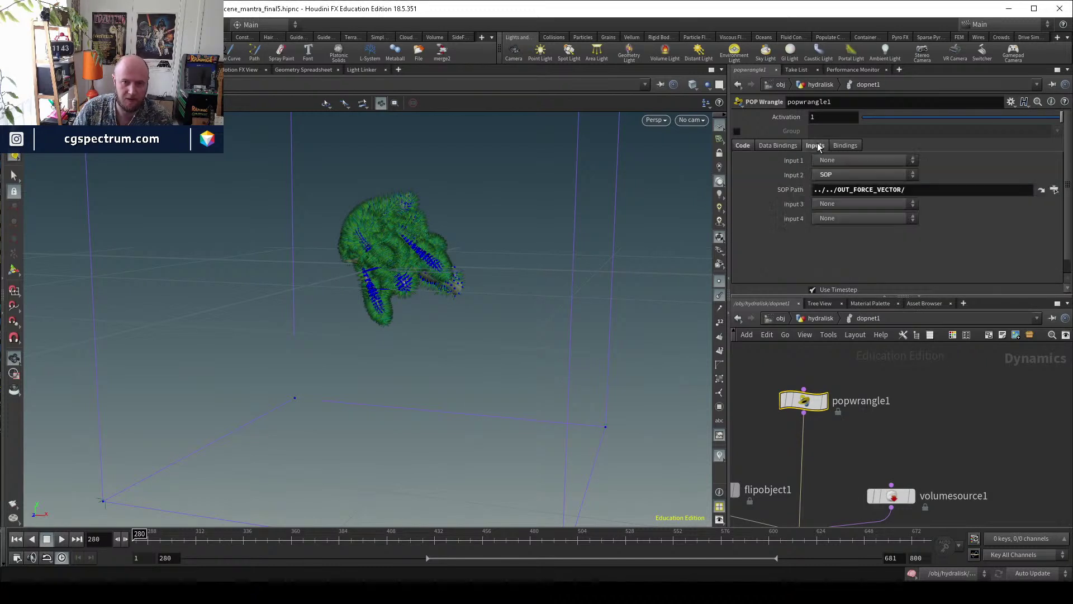
{"action": "left_click", "coordinate": [743, 145]}
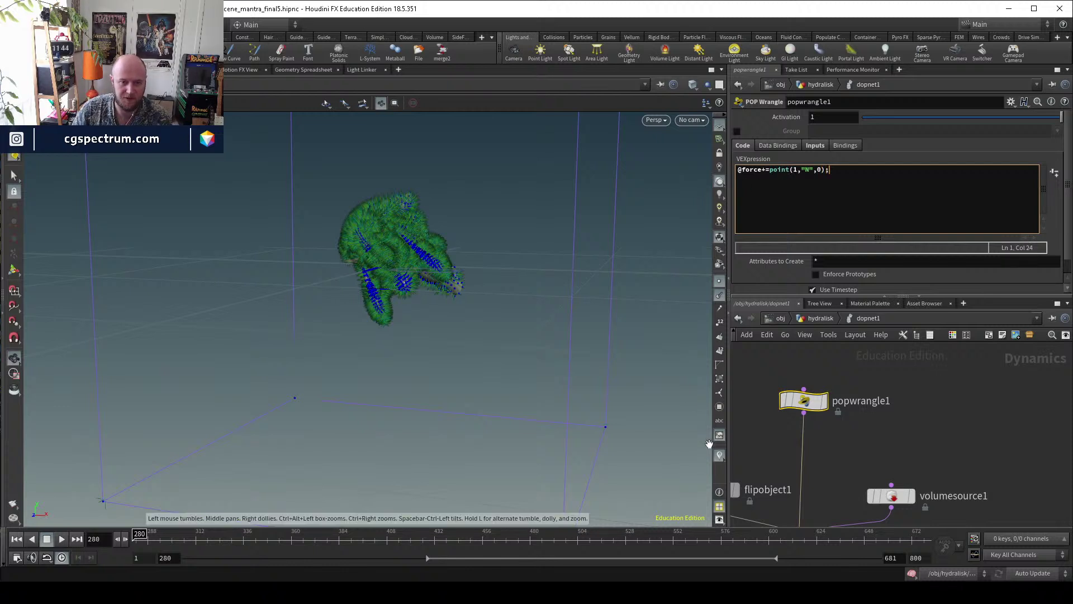
{"action": "left_click", "coordinate": [740, 170]}
{"action": "type", "text": "v"}
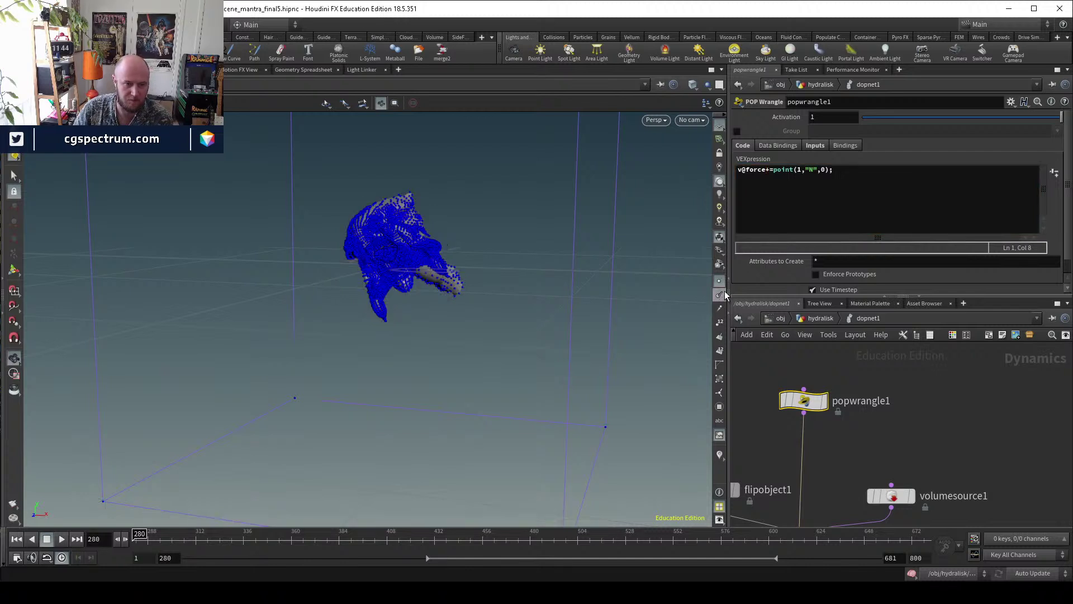
Enable the scene's velocity visualizer in the viewport.
{"action": "left_click", "coordinate": [720, 455]}
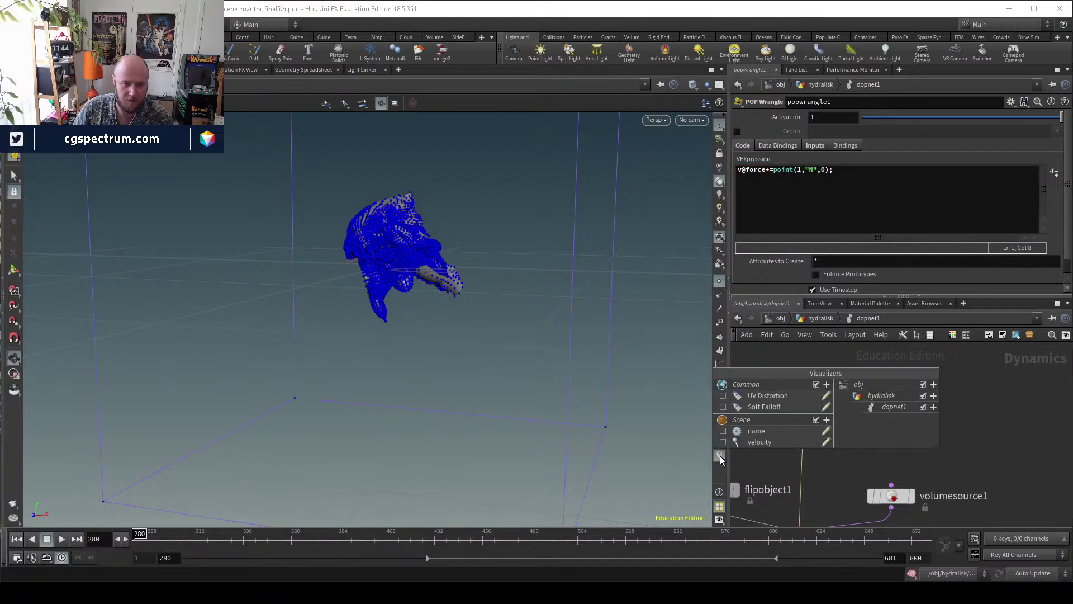
{"action": "left_click", "coordinate": [723, 442]}
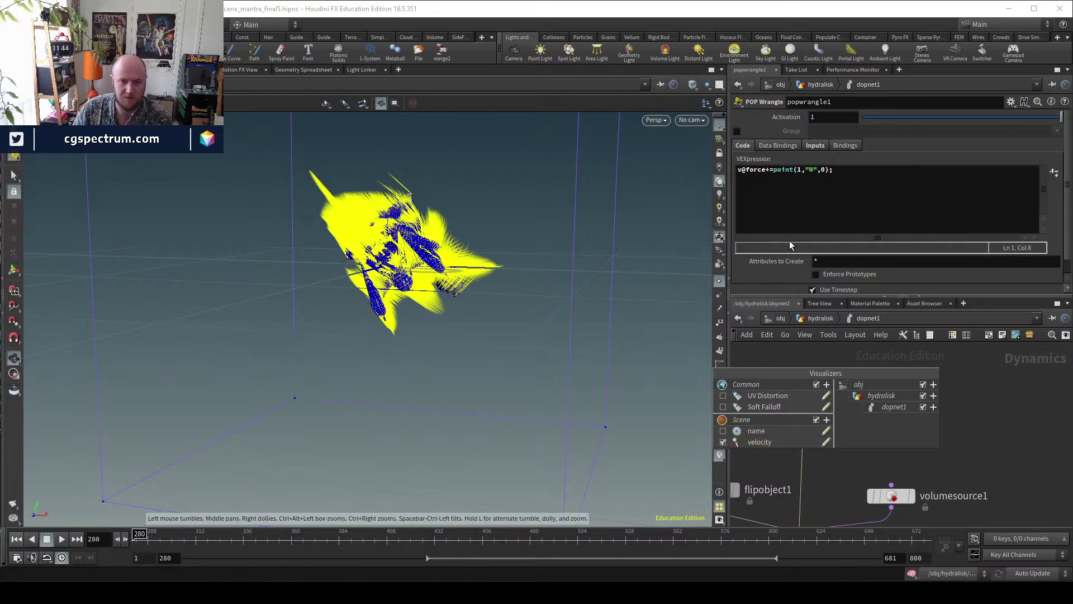
Change popwrangle1's VEXpression to v@v+=point(1,"N",0); so the head vector adds to particle velocity.
{"action": "middle_click_drag", "start_coordinate": [786, 488], "coordinate": [1044, 354]}
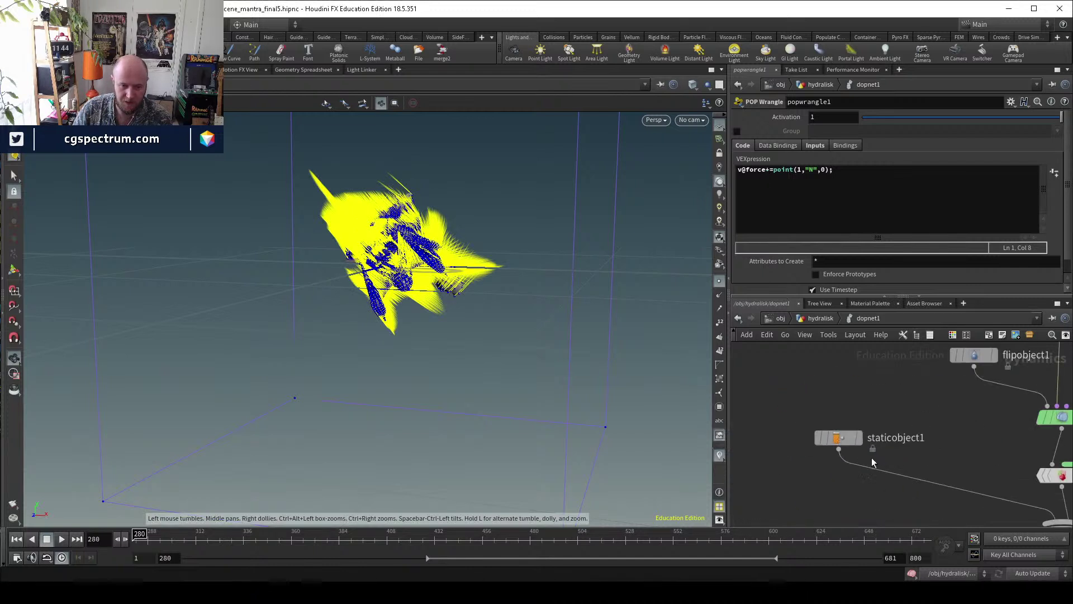
{"action": "middle_click_drag", "start_coordinate": [931, 404], "coordinate": [793, 479]}
{"action": "middle_click_drag", "start_coordinate": [926, 343], "coordinate": [852, 416]}
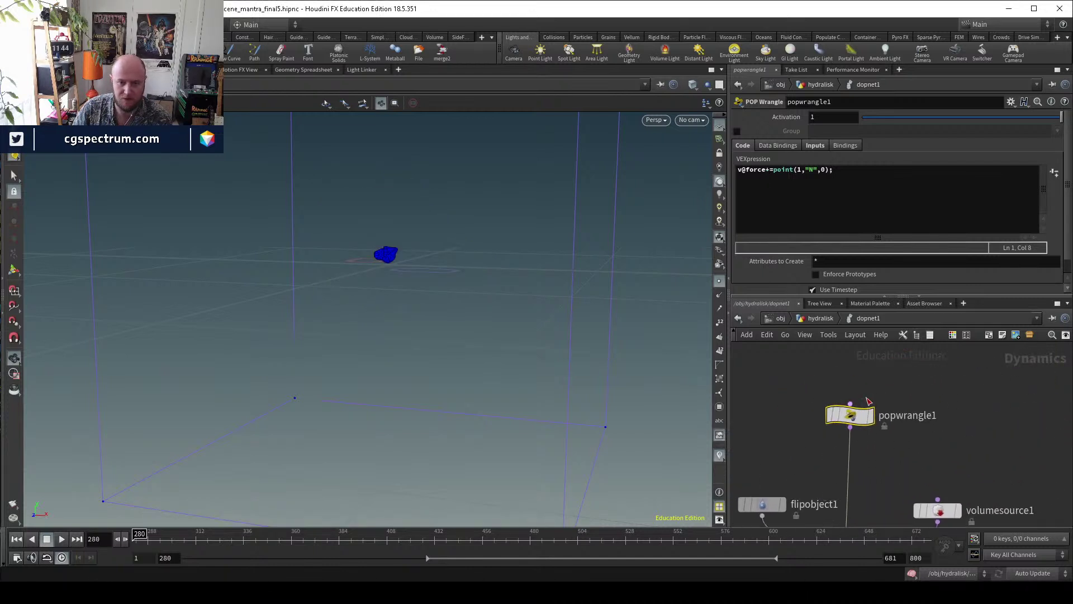
{"action": "left_click", "coordinate": [765, 170]}
{"action": "key", "text": "Left"}
{"action": "key", "text": "ctrl+shift+Right"}
{"action": "type", "text": "V"}
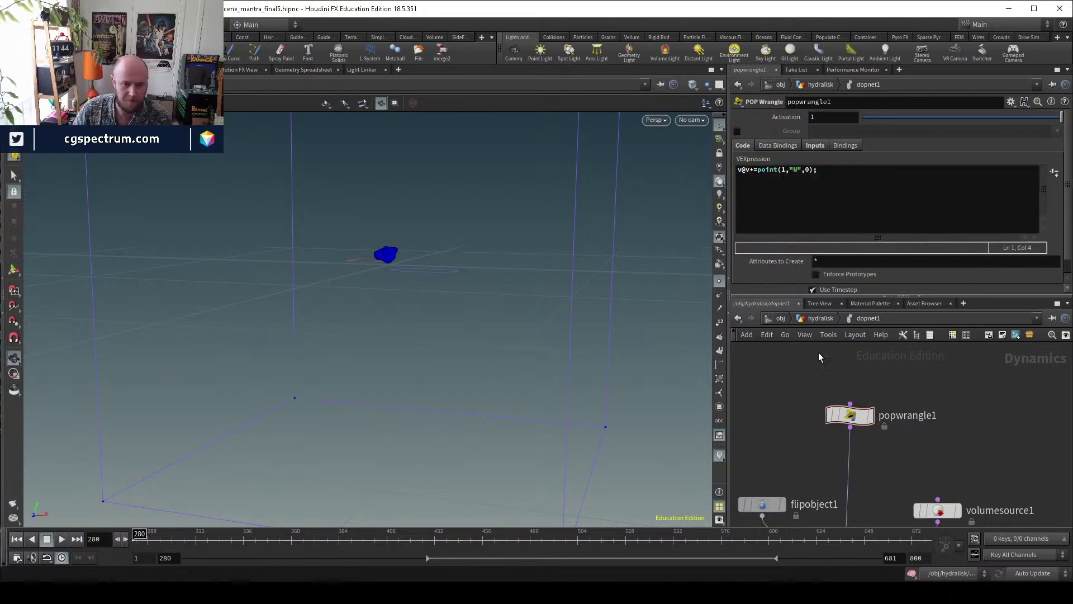
Simulate from frame 280, turn off the velocity visualizer and scrub through the cached frames up to 295.
{"action": "left_click", "coordinate": [720, 282]}
{"action": "left_click_drag", "start_coordinate": [343, 403], "coordinate": [358, 397]}
{"action": "left_click", "coordinate": [60, 539]}
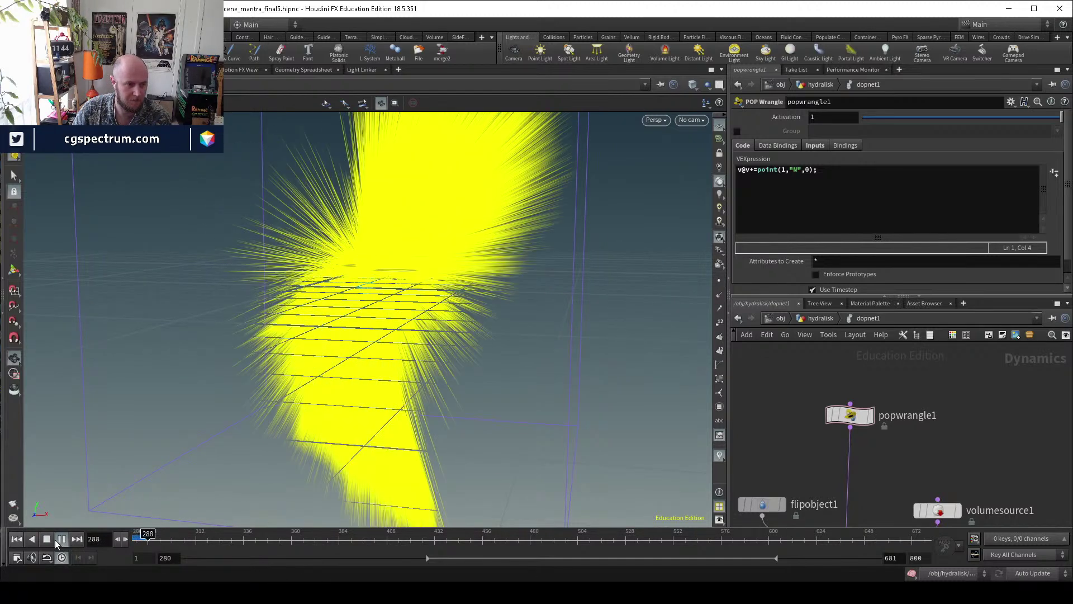
{"action": "left_click", "coordinate": [720, 454]}
{"action": "key", "text": "Escape"}
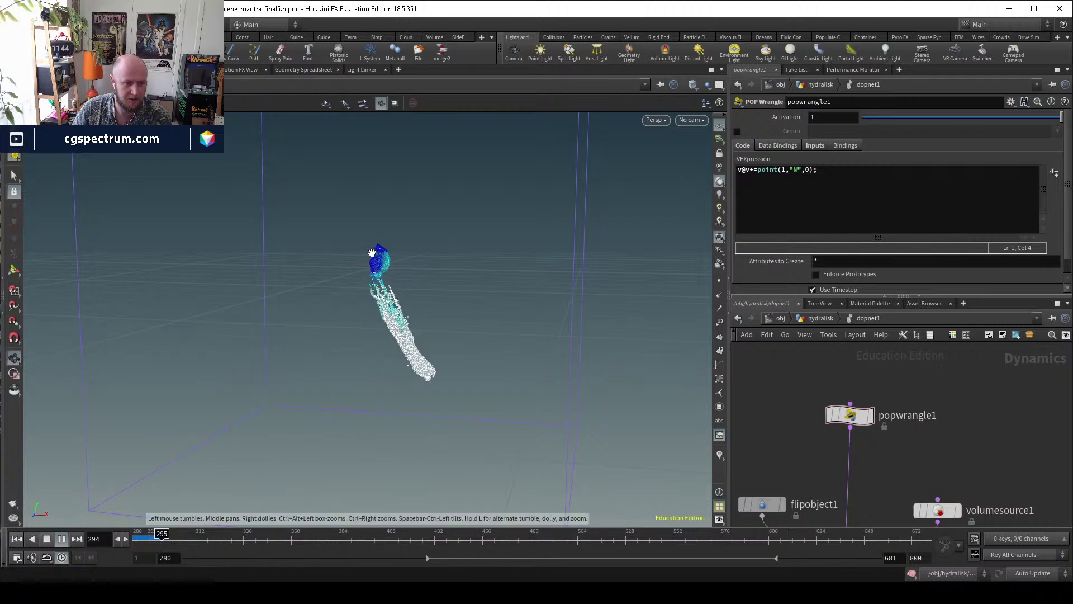
{"action": "mouse_move", "coordinate": [494, 358]}
{"action": "left_mouse_down"}
{"action": "mouse_move", "coordinate": [508, 355]}
{"action": "mouse_move", "coordinate": [490, 361]}
{"action": "left_mouse_up"}
{"action": "left_click_drag", "start_coordinate": [137, 540], "coordinate": [162, 539]}
{"action": "left_click_drag", "start_coordinate": [556, 417], "coordinate": [244, 273]}
Return to the hydralisk network and display merge2 to inspect the saliva together with the head.
{"action": "left_click", "coordinate": [817, 318]}
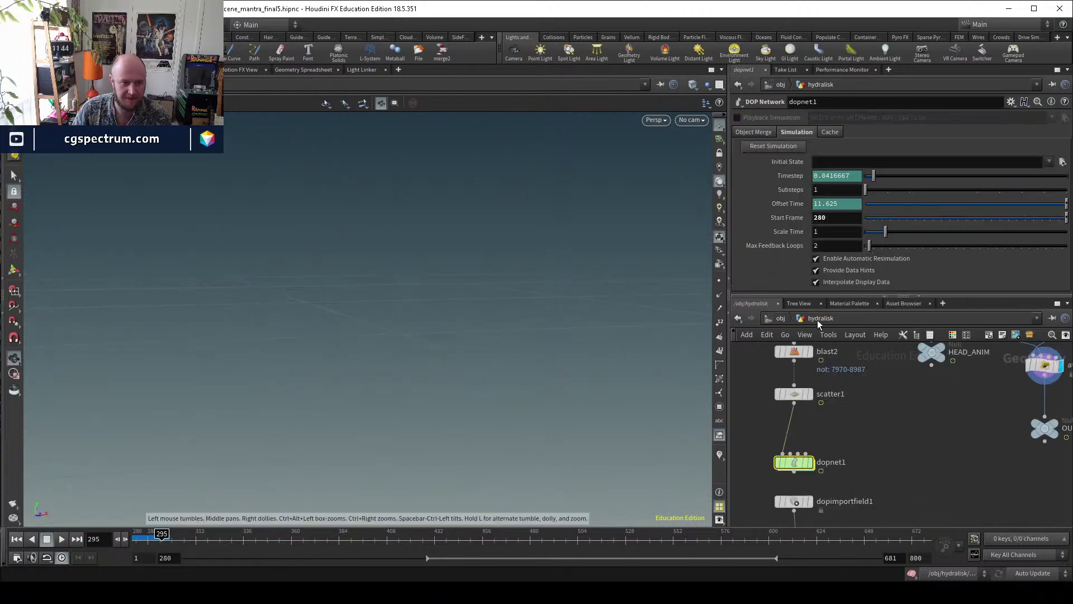
{"action": "middle_click_drag", "start_coordinate": [865, 444], "coordinate": [880, 403]}
{"action": "left_click", "coordinate": [780, 466]}
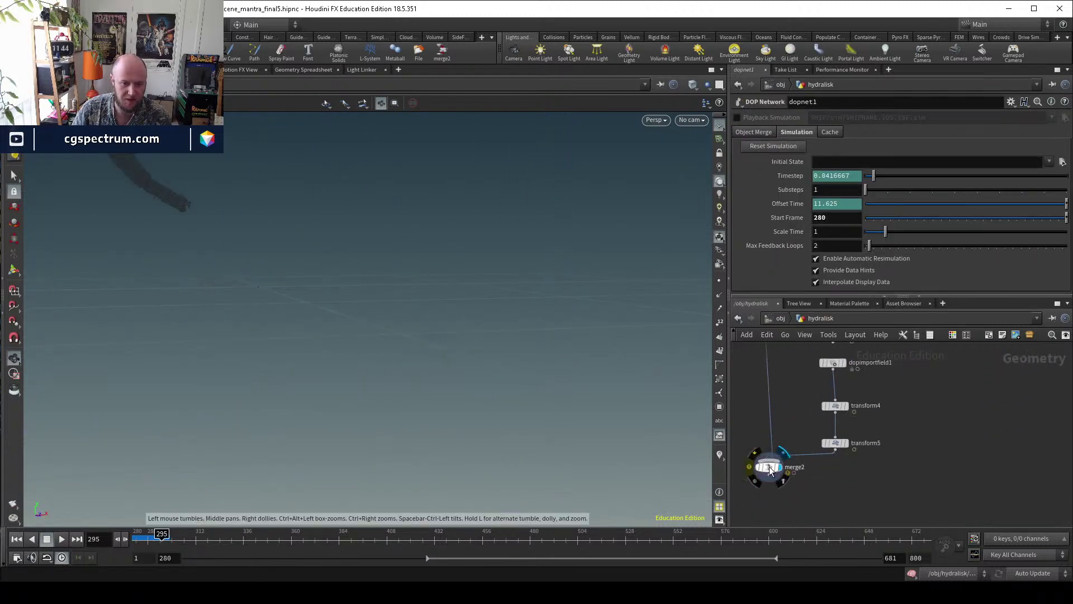
{"action": "left_click", "coordinate": [769, 467]}
{"action": "middle_click_drag", "start_coordinate": [224, 357], "coordinate": [294, 421]}
{"action": "mouse_move", "coordinate": [161, 538]}
{"action": "left_mouse_down"}
{"action": "mouse_move", "coordinate": [141, 541]}
{"action": "mouse_move", "coordinate": [162, 538]}
{"action": "left_mouse_up"}
Compare the output of dopimportfield1 with that of merge2 at frame 294.
{"action": "middle_click_drag", "start_coordinate": [837, 411], "coordinate": [813, 470]}
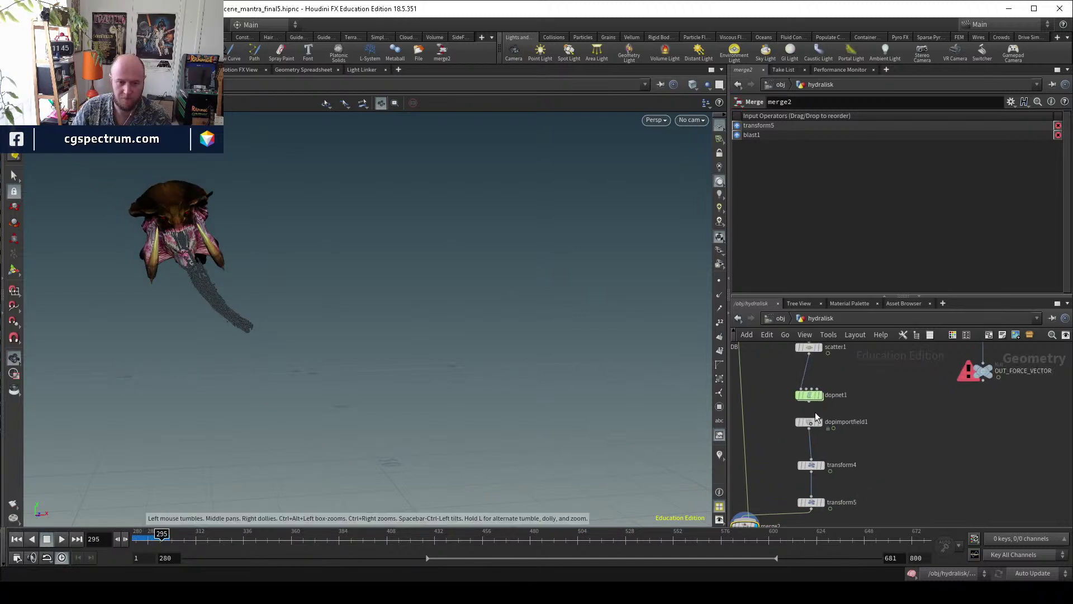
{"action": "left_click", "coordinate": [819, 422]}
{"action": "left_click_drag", "start_coordinate": [162, 538], "coordinate": [160, 539]}
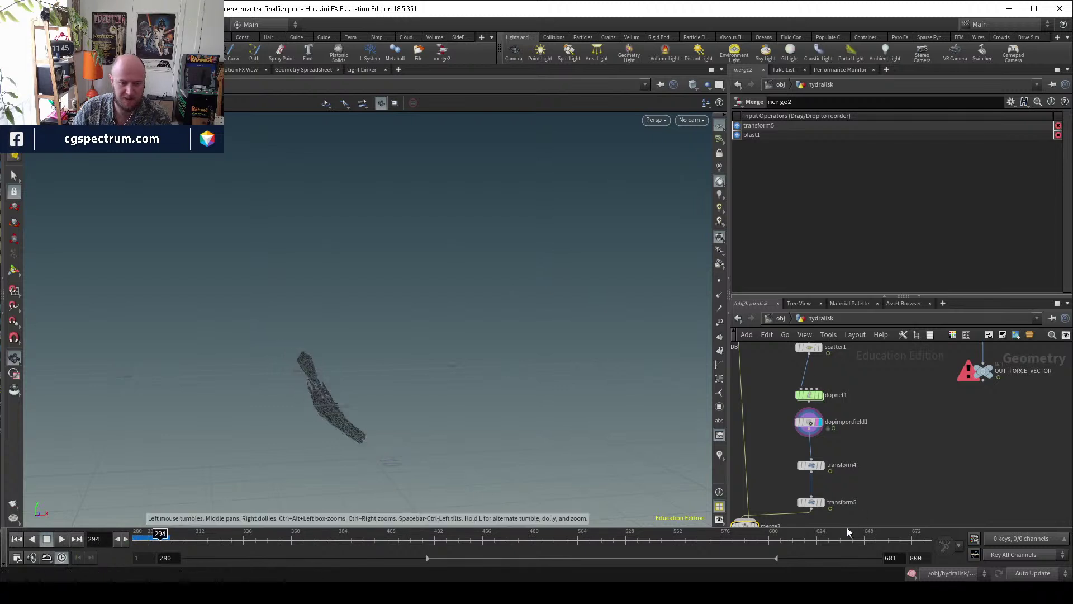
{"action": "middle_click_drag", "start_coordinate": [794, 517], "coordinate": [833, 451]}
{"action": "scroll", "coordinate": [817, 466], "scroll_direction": "up", "scroll_amount": 2}
{"action": "left_click", "coordinate": [785, 459]}
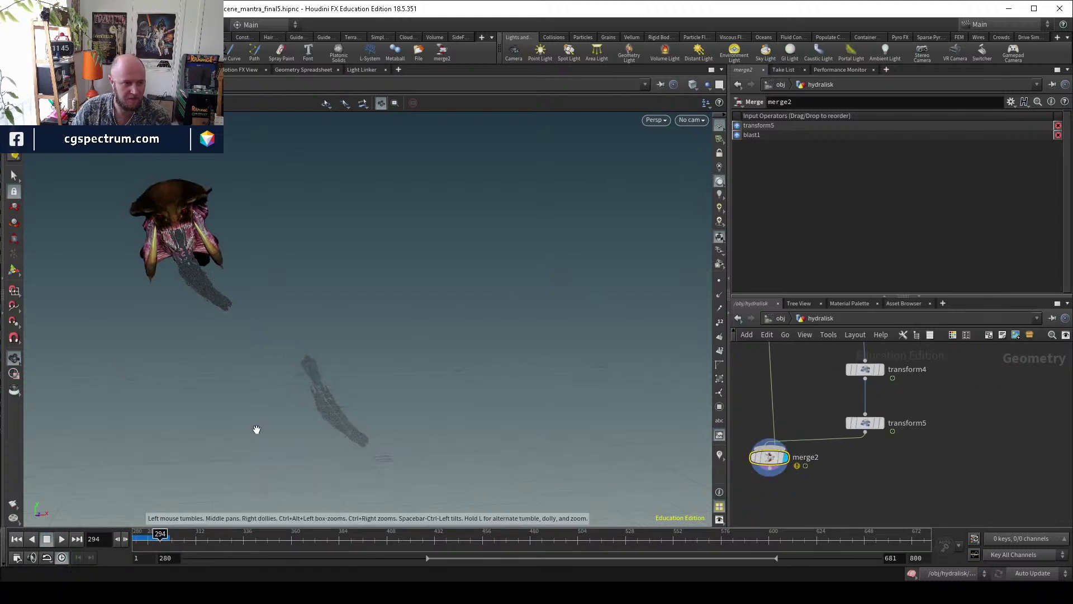
Go back to frame 280 and multiply the vector in dopnet1's popwrangle1 expression by -1.
{"action": "left_click_drag", "start_coordinate": [159, 538], "coordinate": [135, 538]}
{"action": "middle_click_drag", "start_coordinate": [933, 378], "coordinate": [890, 513]}
{"action": "double_click", "coordinate": [820, 403]}
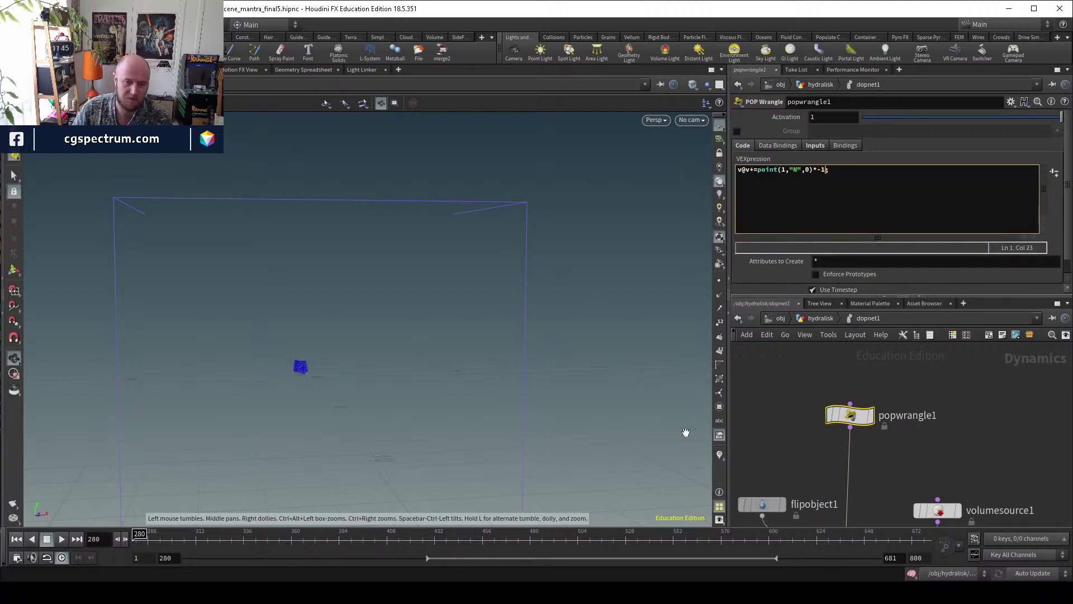
Simulate with the reversed vector and examine the particle direction in dopnet1 and on merge2.
{"action": "left_click", "coordinate": [62, 538]}
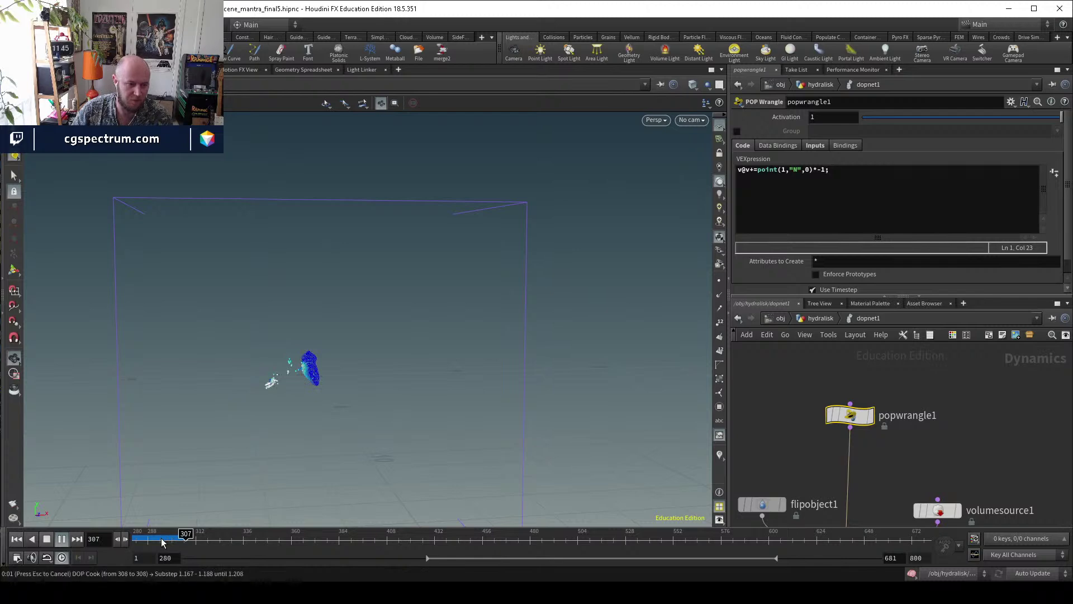
{"action": "left_click_drag", "start_coordinate": [143, 542], "coordinate": [157, 535]}
{"action": "left_click_drag", "start_coordinate": [246, 403], "coordinate": [307, 426]}
{"action": "key", "text": "g"}
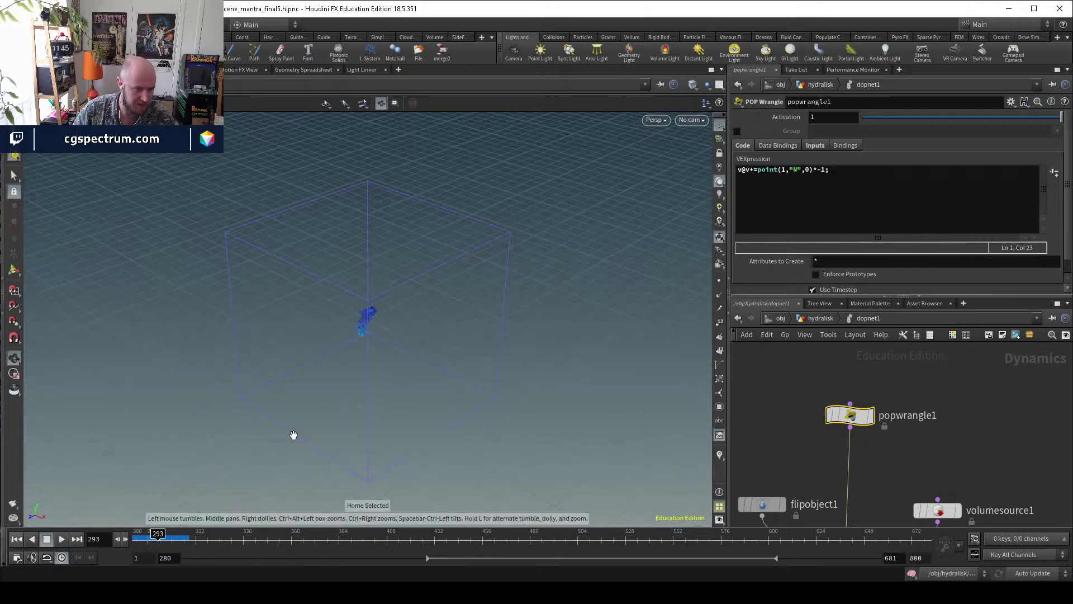
{"action": "left_click_drag", "start_coordinate": [158, 536], "coordinate": [182, 536]}
{"action": "left_click_drag", "start_coordinate": [313, 357], "coordinate": [347, 336]}
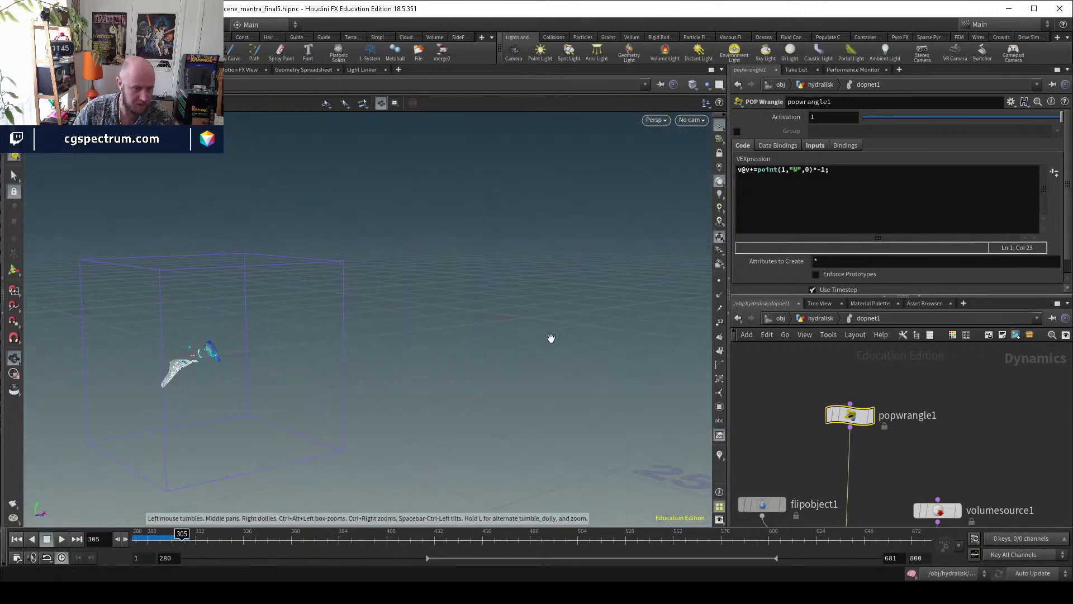
{"action": "left_click", "coordinate": [820, 318]}
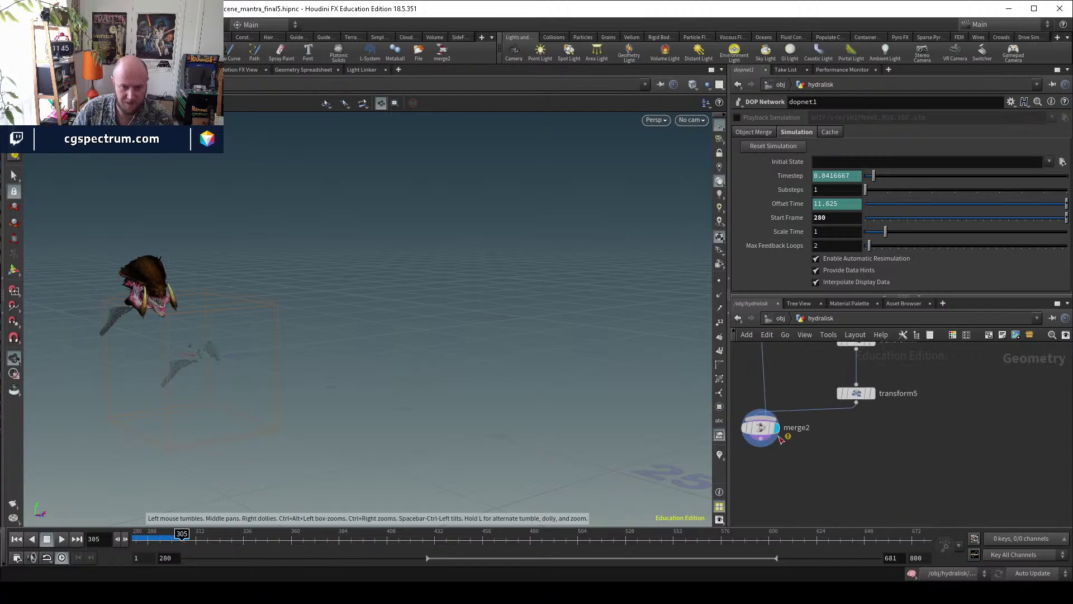
{"action": "left_click", "coordinate": [765, 430]}
Set popwrangle1's VEXpression to v@force+=point(1,"N",0)*0.5; and test the simulation from frame 280.
{"action": "mouse_move", "coordinate": [147, 538]}
{"action": "left_mouse_down"}
{"action": "mouse_move", "coordinate": [178, 540]}
{"action": "mouse_move", "coordinate": [139, 539]}
{"action": "left_mouse_up"}
{"action": "middle_click_drag", "start_coordinate": [959, 391], "coordinate": [942, 497]}
{"action": "middle_click_drag", "start_coordinate": [897, 428], "coordinate": [879, 477]}
{"action": "double_click", "coordinate": [822, 393]}
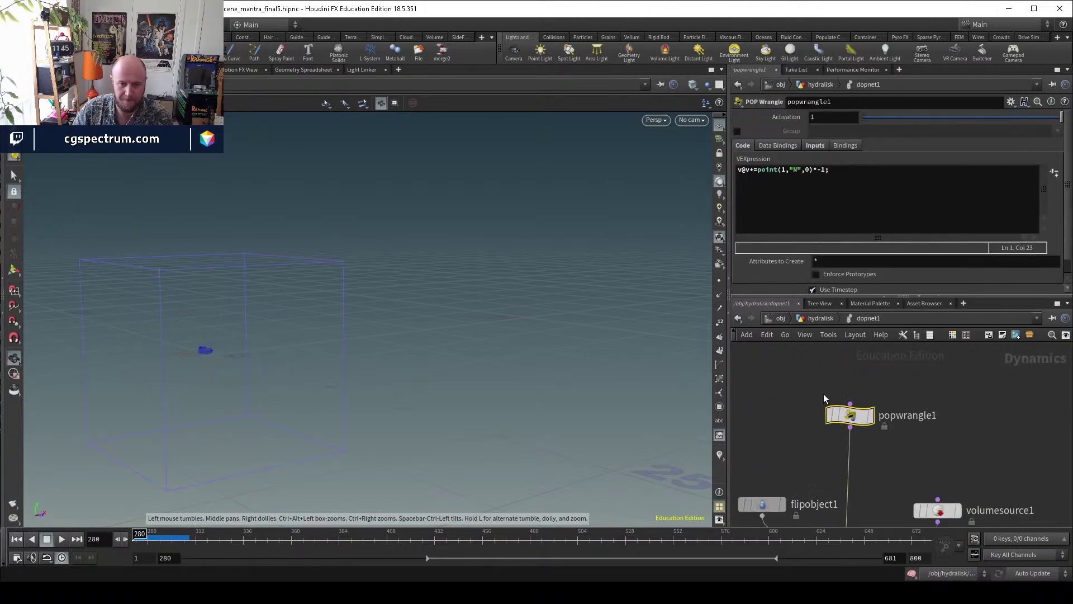
{"action": "left_click", "coordinate": [828, 170]}
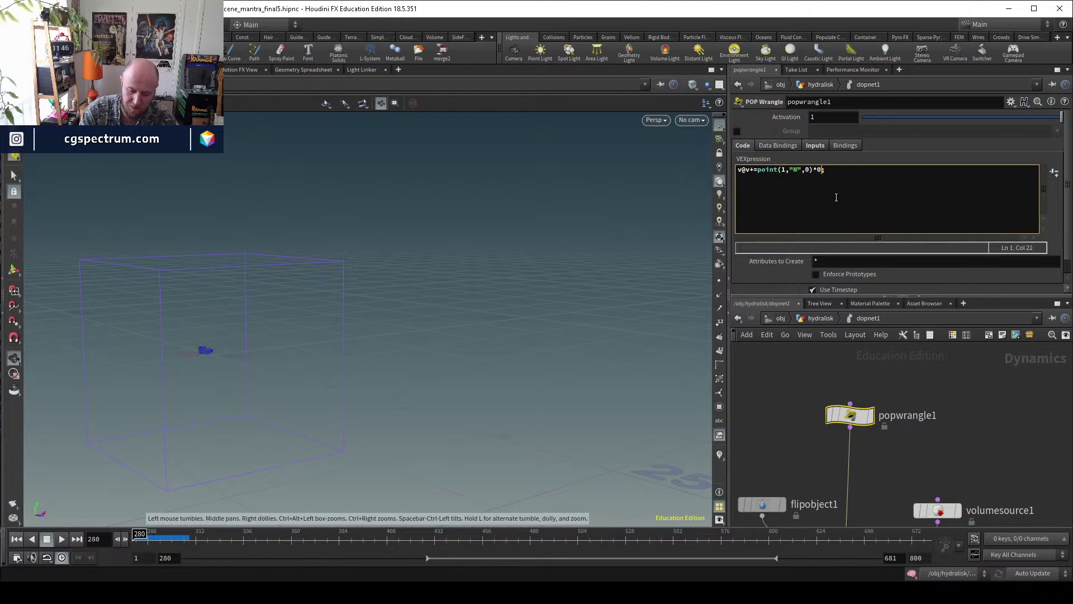
{"action": "type", "text": "5"}
{"action": "key", "text": "Left"}
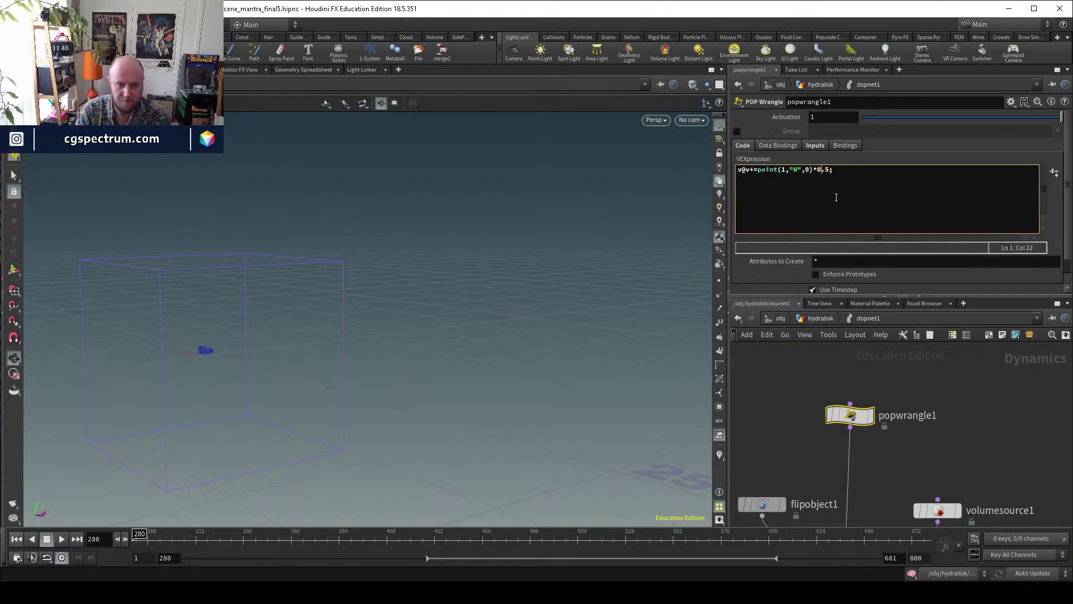
{"action": "key", "text": "BackSpace"}
{"action": "type", "text": "f"}
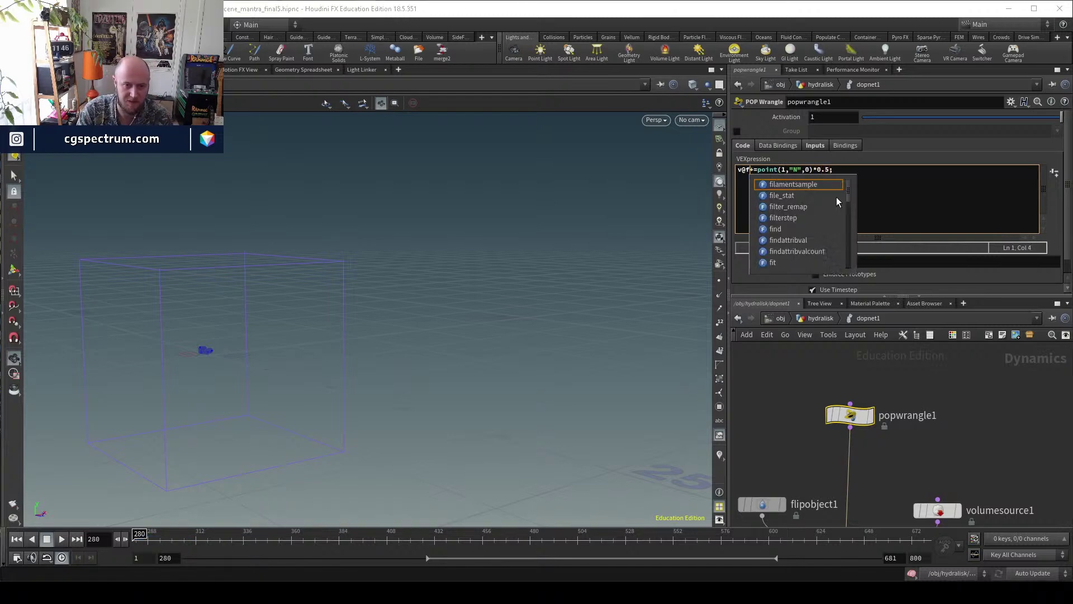
{"action": "type", "text": "orce"}
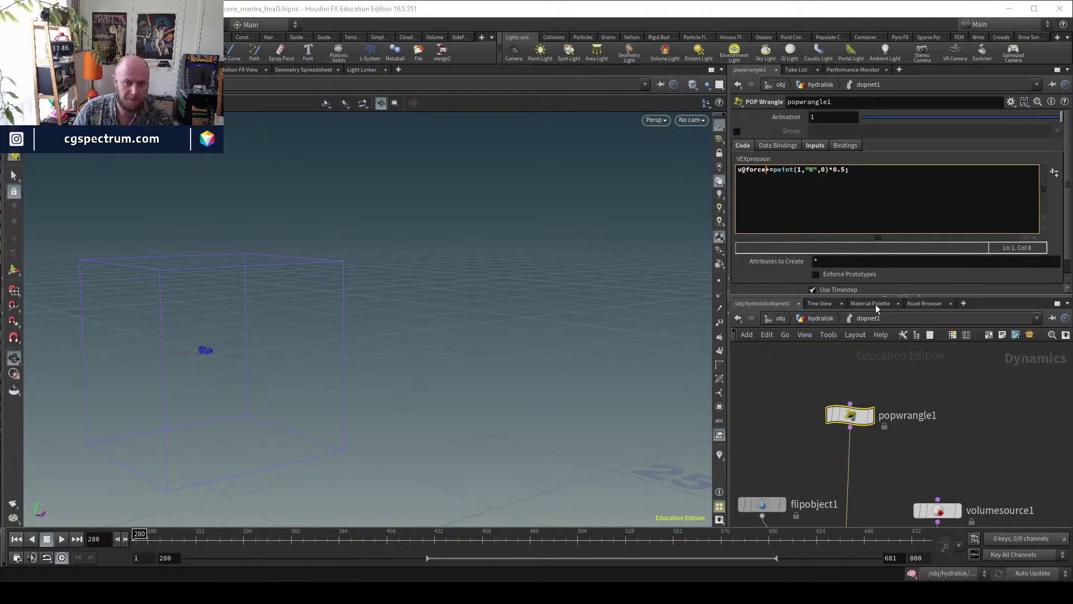
{"action": "left_click", "coordinate": [757, 409]}
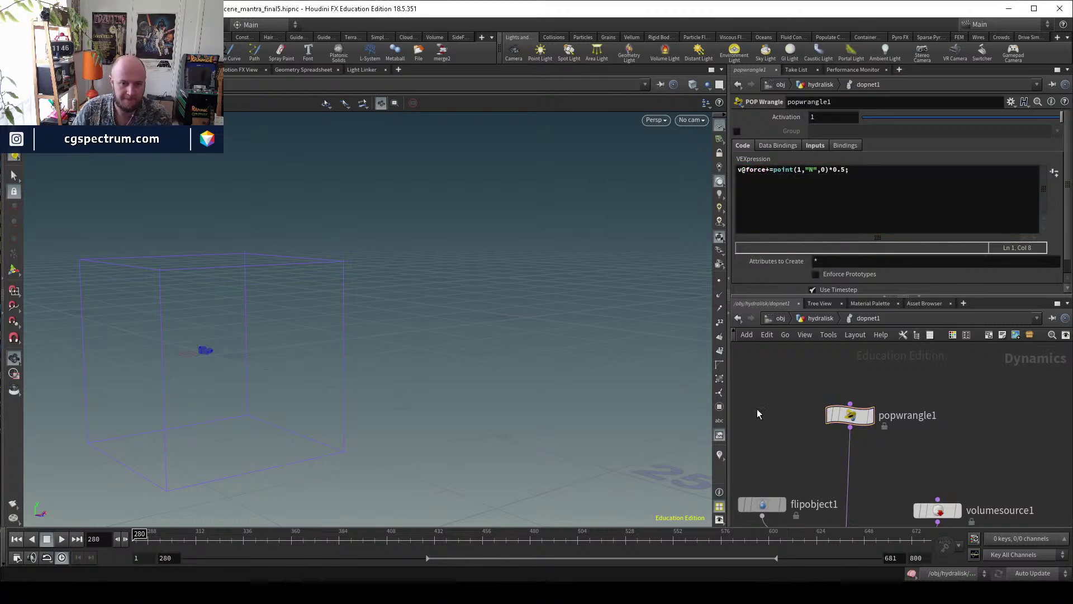
{"action": "left_click", "coordinate": [66, 542]}
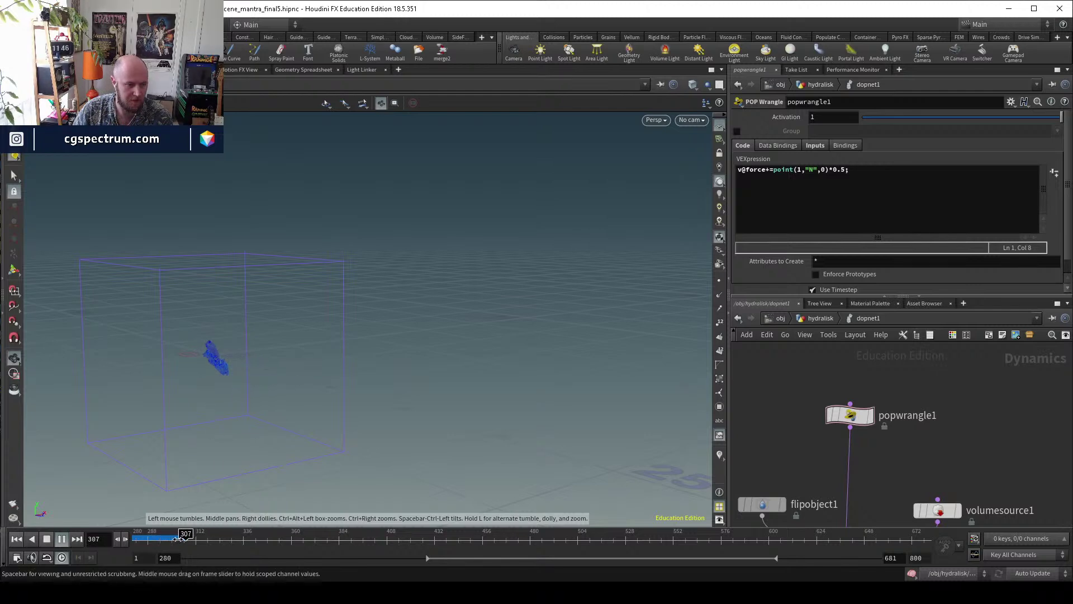
{"action": "left_click_drag", "start_coordinate": [150, 535], "coordinate": [119, 532]}
Remove the *0.5 multiplier from popwrangle1's force expression, simulate from frame 280 and scrub to frame 322.
{"action": "left_click", "coordinate": [845, 169]}
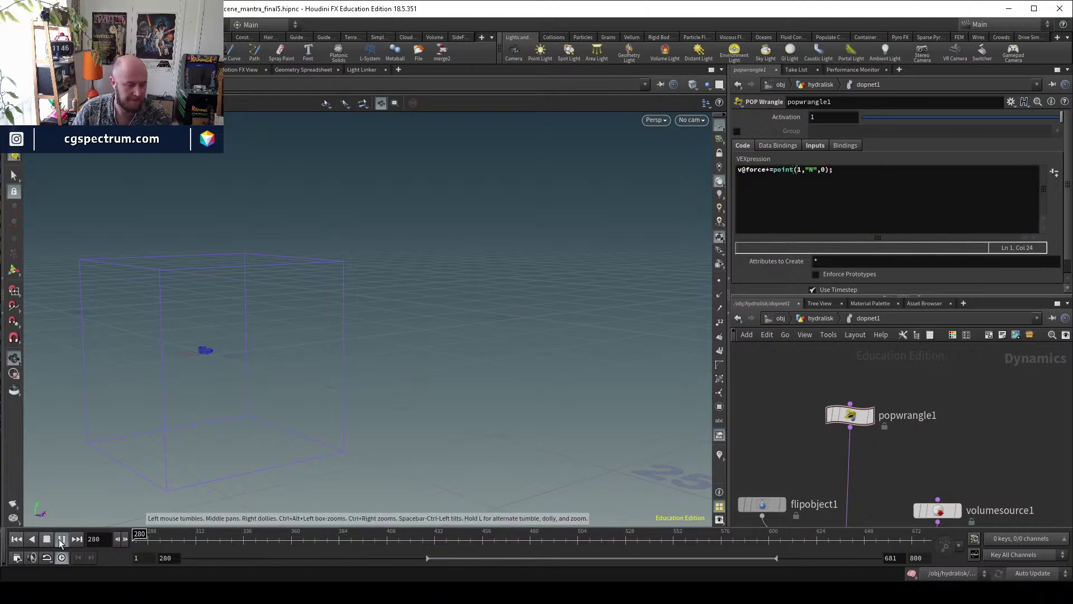
{"action": "left_click", "coordinate": [59, 540]}
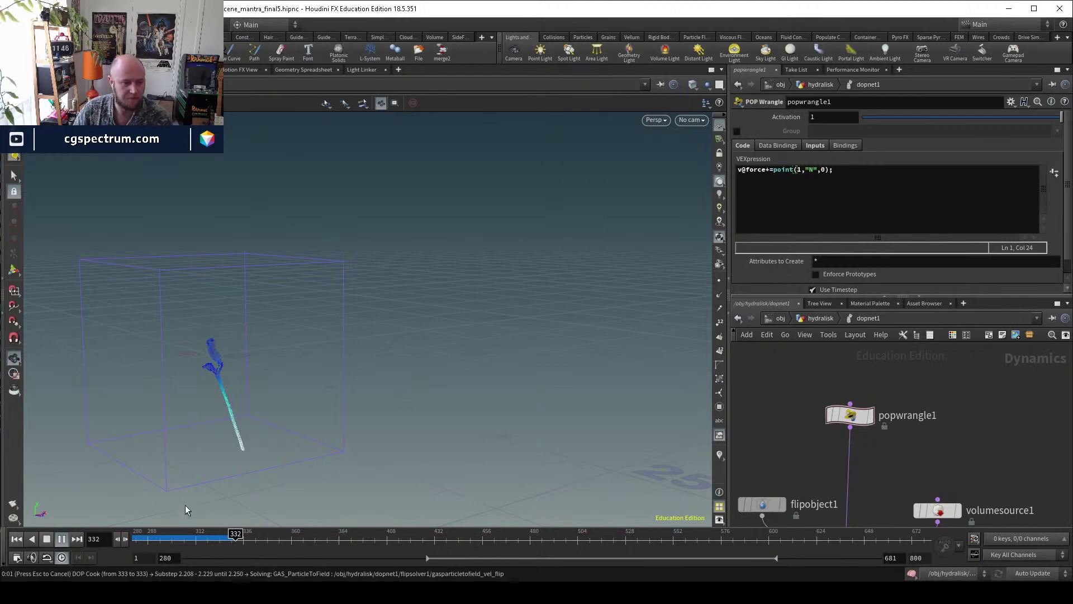
{"action": "left_click_drag", "start_coordinate": [153, 542], "coordinate": [216, 539]}
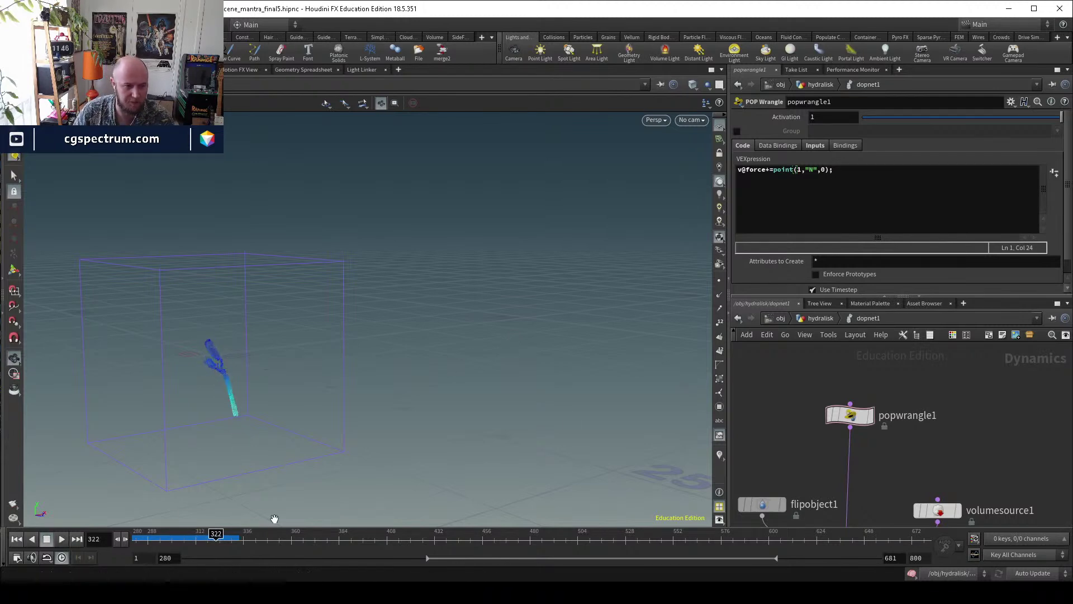
Display merge2 in the hydralisk network and check the saliva through the cam1 CAM01_RENDER camera.
{"action": "left_click", "coordinate": [832, 319]}
{"action": "middle_click_drag", "start_coordinate": [886, 521], "coordinate": [903, 393]}
{"action": "left_click", "coordinate": [744, 447]}
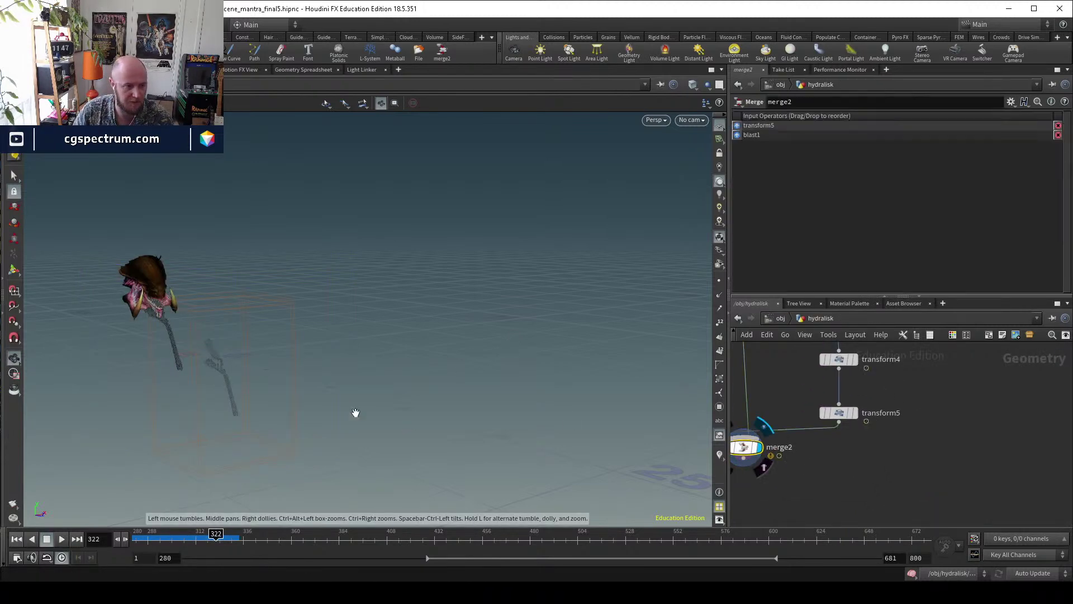
{"action": "left_click_drag", "start_coordinate": [354, 414], "coordinate": [432, 314]}
{"action": "left_click", "coordinate": [690, 120]}
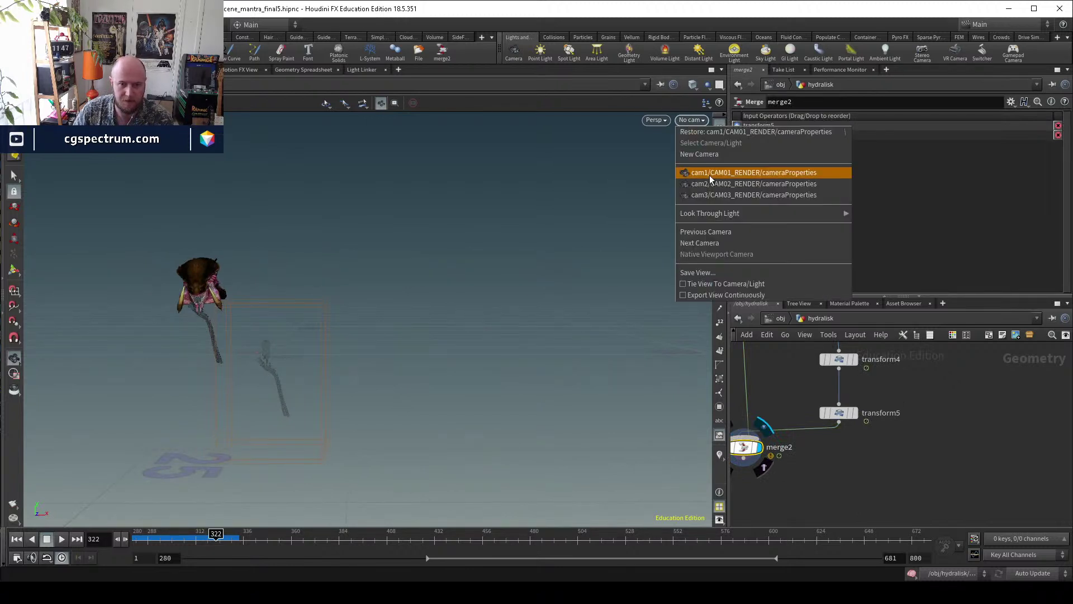
{"action": "left_click", "coordinate": [709, 175]}
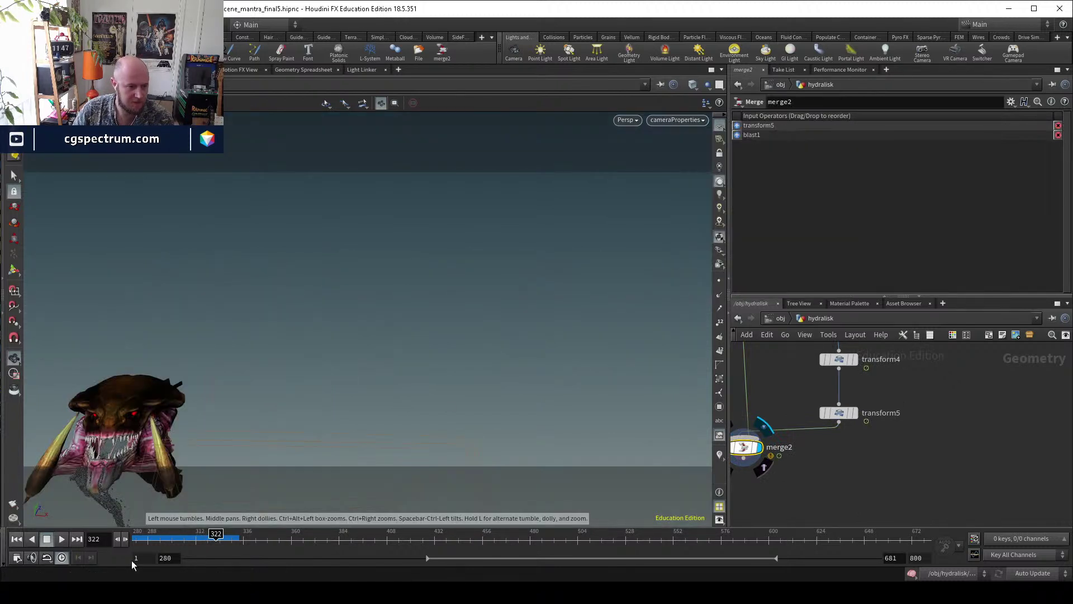
{"action": "left_click", "coordinate": [203, 541]}
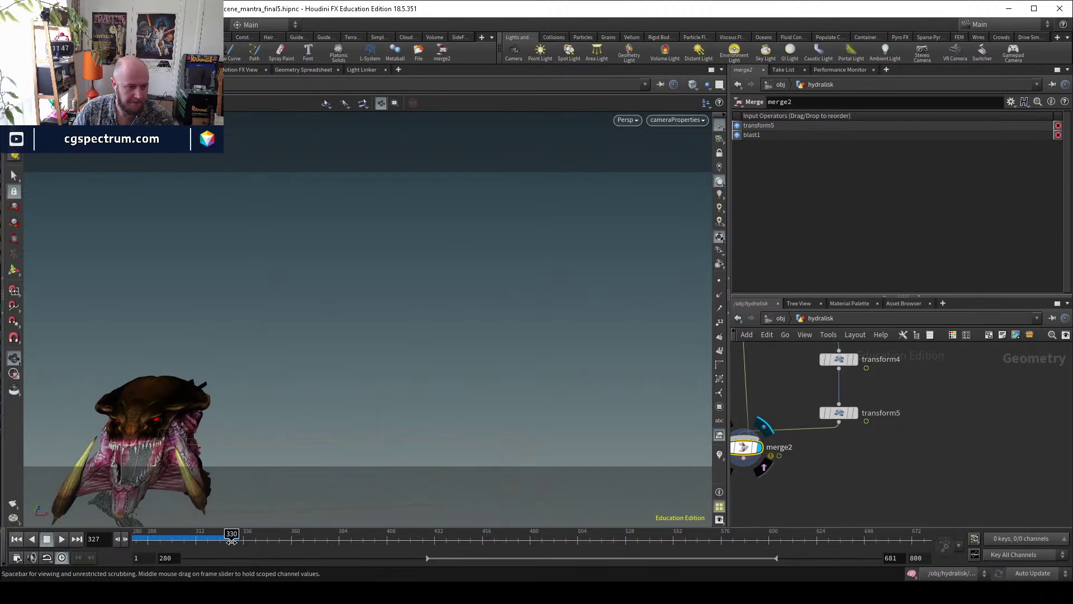
Continue the simulation to frame 365, leave the camera view and scrub back to frame 343.
{"action": "left_click", "coordinate": [62, 539]}
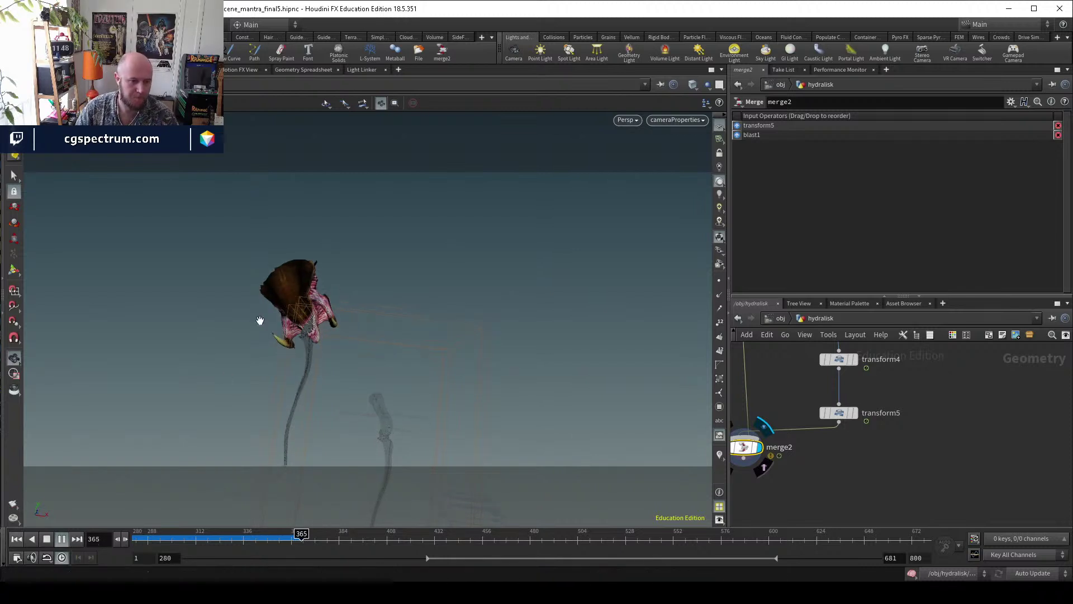
{"action": "key", "text": "Escape"}
{"action": "left_click_drag", "start_coordinate": [134, 548], "coordinate": [257, 542]}
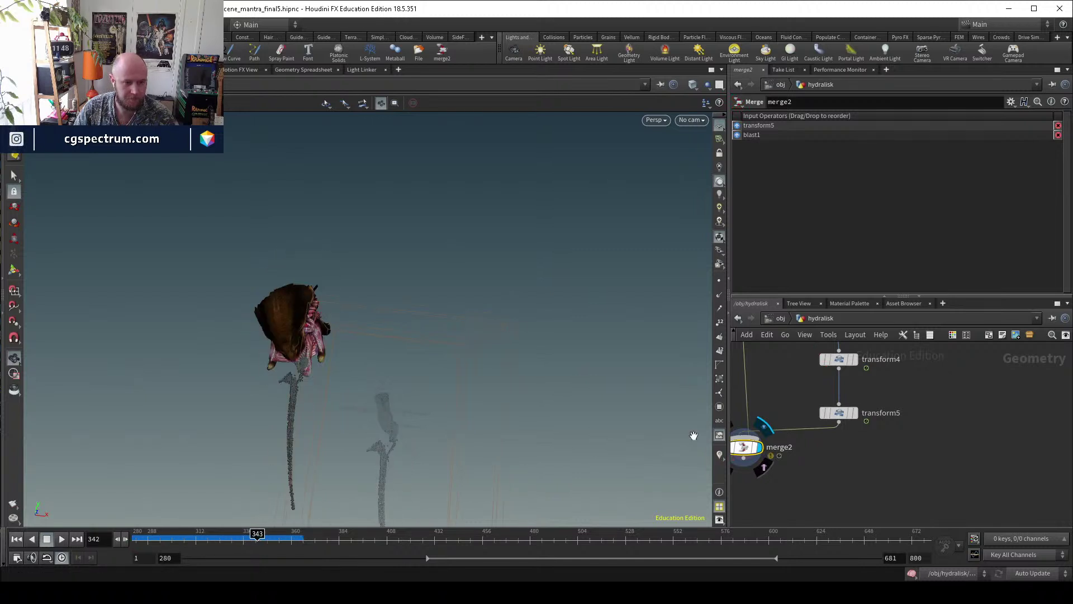
Replace blast1 with convert1 as merge2's second input to include the whole creature.
{"action": "middle_click_drag", "start_coordinate": [806, 444], "coordinate": [872, 494]}
{"action": "scroll", "coordinate": [873, 494], "scroll_direction": "down", "scroll_amount": 4}
{"action": "middle_click_drag", "start_coordinate": [854, 370], "coordinate": [874, 520]}
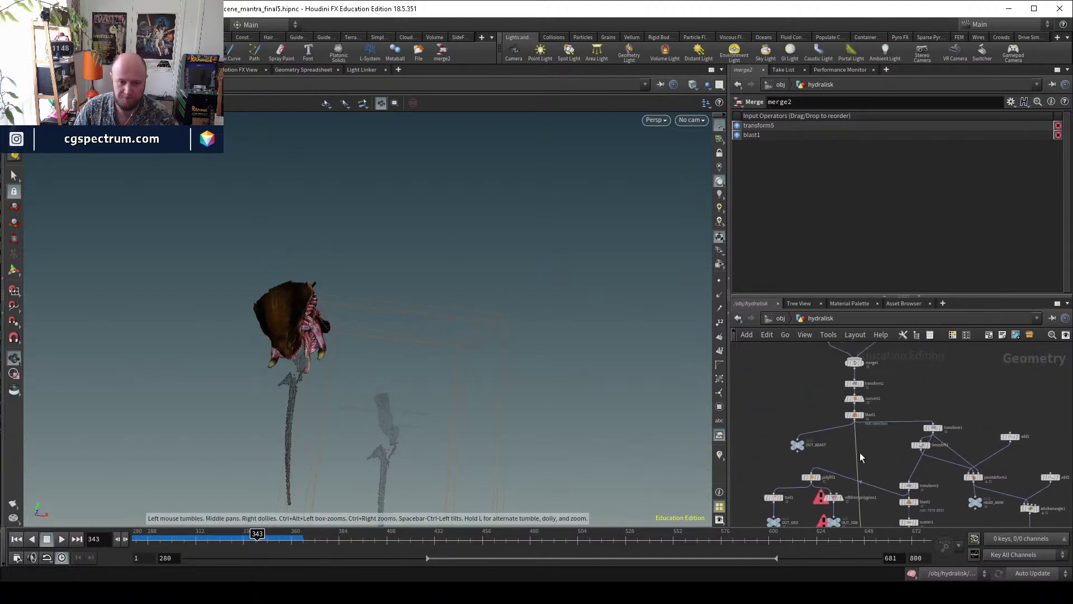
{"action": "scroll", "coordinate": [857, 418], "scroll_direction": "up", "scroll_amount": 3}
{"action": "left_click_drag", "start_coordinate": [857, 446], "coordinate": [855, 398]}
{"action": "middle_click_drag", "start_coordinate": [875, 464], "coordinate": [850, 303]}
{"action": "middle_click_drag", "start_coordinate": [865, 503], "coordinate": [841, 347]}
{"action": "scroll", "coordinate": [860, 371], "scroll_direction": "up", "scroll_amount": 3}
{"action": "middle_click_drag", "start_coordinate": [851, 436], "coordinate": [855, 406]}
Review the creature with its saliva through the render camera, simulating further and scrubbing back to frame 336.
{"action": "left_click_drag", "start_coordinate": [151, 543], "coordinate": [267, 544]}
{"action": "left_click_drag", "start_coordinate": [320, 360], "coordinate": [469, 321]}
{"action": "left_click", "coordinate": [691, 120]}
{"action": "left_click", "coordinate": [698, 196]}
{"action": "left_click_drag", "start_coordinate": [162, 543], "coordinate": [293, 539]}
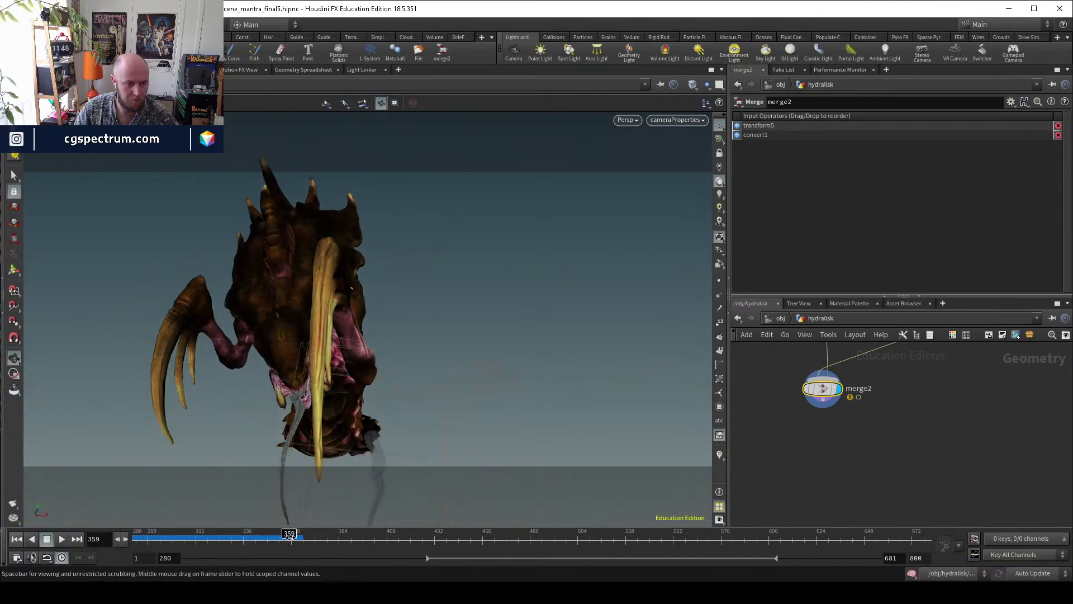
{"action": "left_click", "coordinate": [61, 539]}
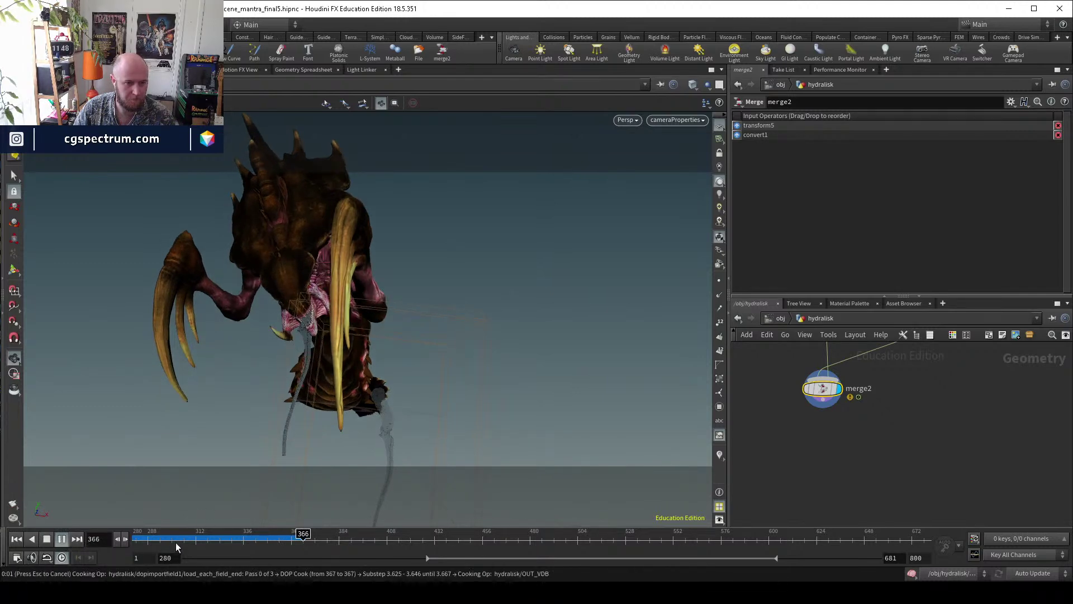
{"action": "left_click_drag", "start_coordinate": [206, 540], "coordinate": [243, 540]}
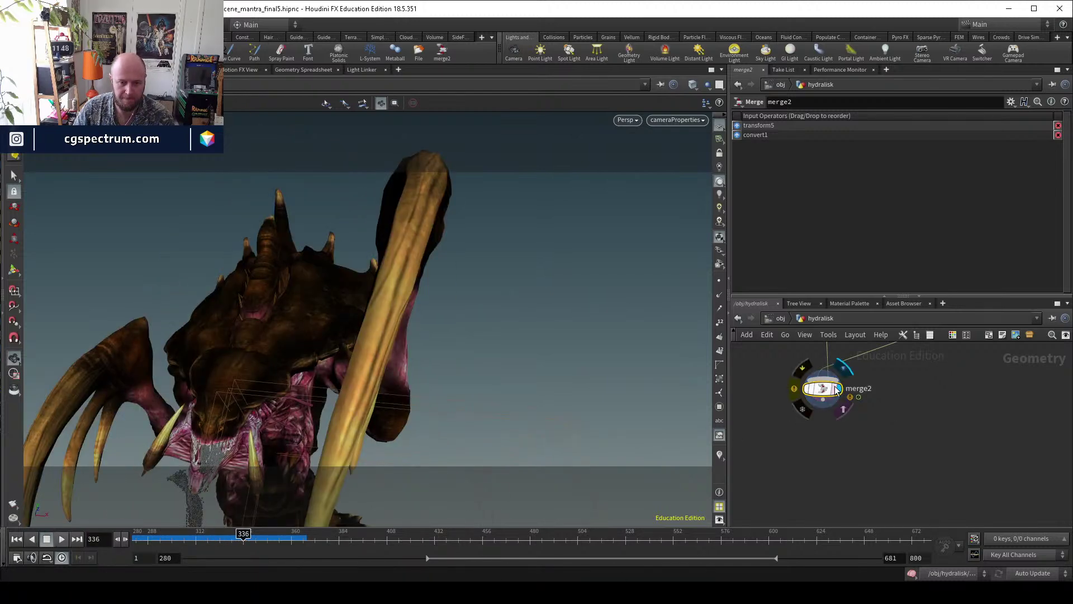
Scrub to frame 355 and display the tongue at blast2 in the network.
{"action": "left_click", "coordinate": [179, 540]}
{"action": "left_click_drag", "start_coordinate": [180, 541], "coordinate": [282, 520]}
{"action": "scroll", "coordinate": [897, 447], "scroll_direction": "down", "scroll_amount": 2}
{"action": "middle_click_drag", "start_coordinate": [889, 414], "coordinate": [856, 568]}
{"action": "scroll", "coordinate": [861, 470], "scroll_direction": "down", "scroll_amount": 1}
{"action": "middle_click_drag", "start_coordinate": [850, 459], "coordinate": [794, 506]}
{"action": "scroll", "coordinate": [846, 404], "scroll_direction": "up", "scroll_amount": 2}
{"action": "middle_click_drag", "start_coordinate": [845, 409], "coordinate": [827, 359]}
{"action": "middle_click_drag", "start_coordinate": [895, 460], "coordinate": [877, 421]}
{"action": "scroll", "coordinate": [850, 412], "scroll_direction": "up", "scroll_amount": 2}
{"action": "left_click", "coordinate": [847, 411]}
Select the saliva node chain below blast2, from scatter1 down, and move it aside to free space.
{"action": "left_click_drag", "start_coordinate": [826, 458], "coordinate": [824, 481]}
{"action": "middle_click_drag", "start_coordinate": [892, 479], "coordinate": [916, 390]}
{"action": "scroll", "coordinate": [922, 445], "scroll_direction": "down", "scroll_amount": 3}
{"action": "middle_click_drag", "start_coordinate": [933, 455], "coordinate": [919, 394]}
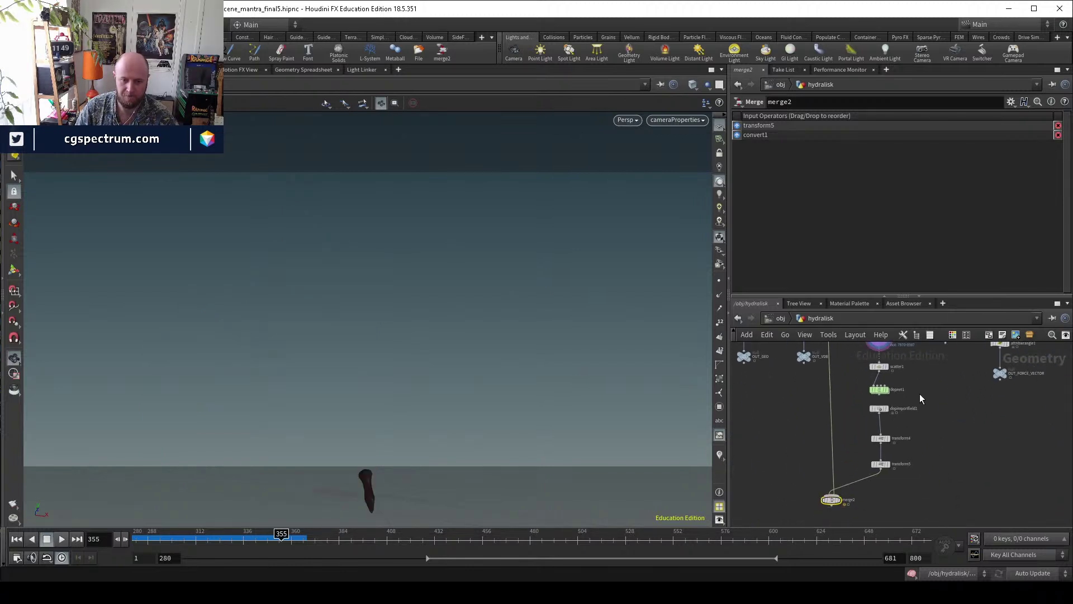
{"action": "scroll", "coordinate": [919, 394], "scroll_direction": "down", "scroll_amount": 2}
{"action": "left_click", "coordinate": [912, 378]}
{"action": "left_click_drag", "start_coordinate": [913, 485], "coordinate": [870, 404]}
Add a Pyro Configure Bonfire setup in the free space below blast2.
{"action": "scroll", "coordinate": [893, 386], "scroll_direction": "up", "scroll_amount": 3}
{"action": "key", "text": "Tab"}
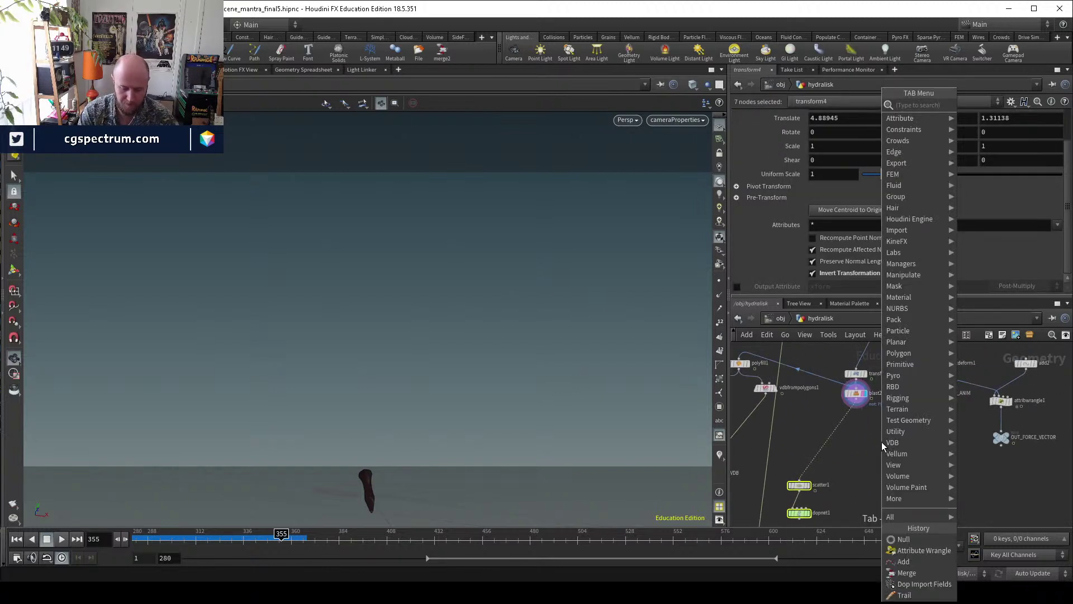
{"action": "type", "text": "p"}
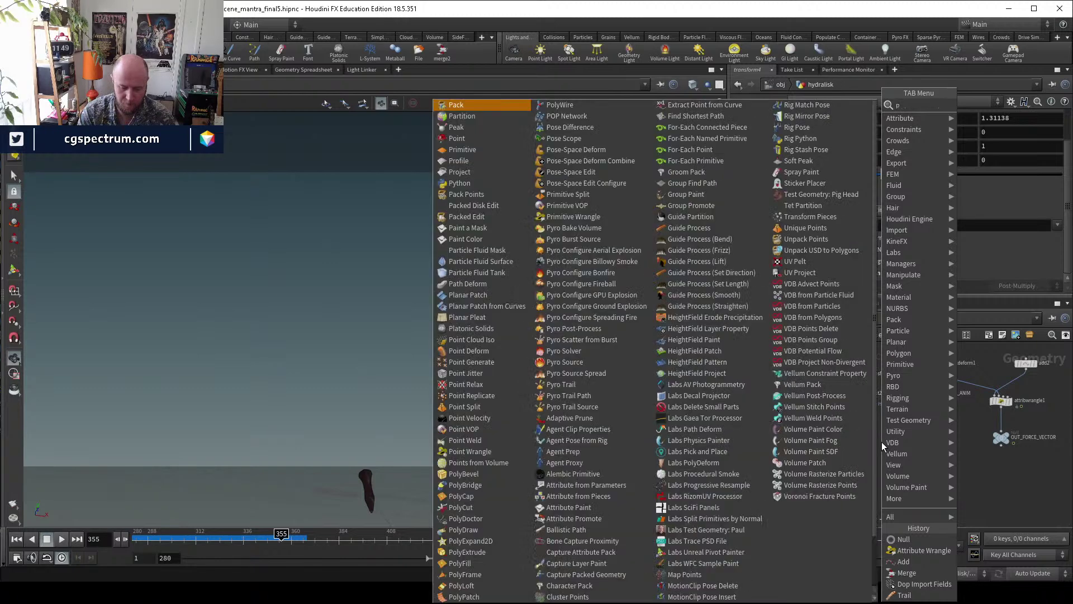
{"action": "type", "text": "yroc"}
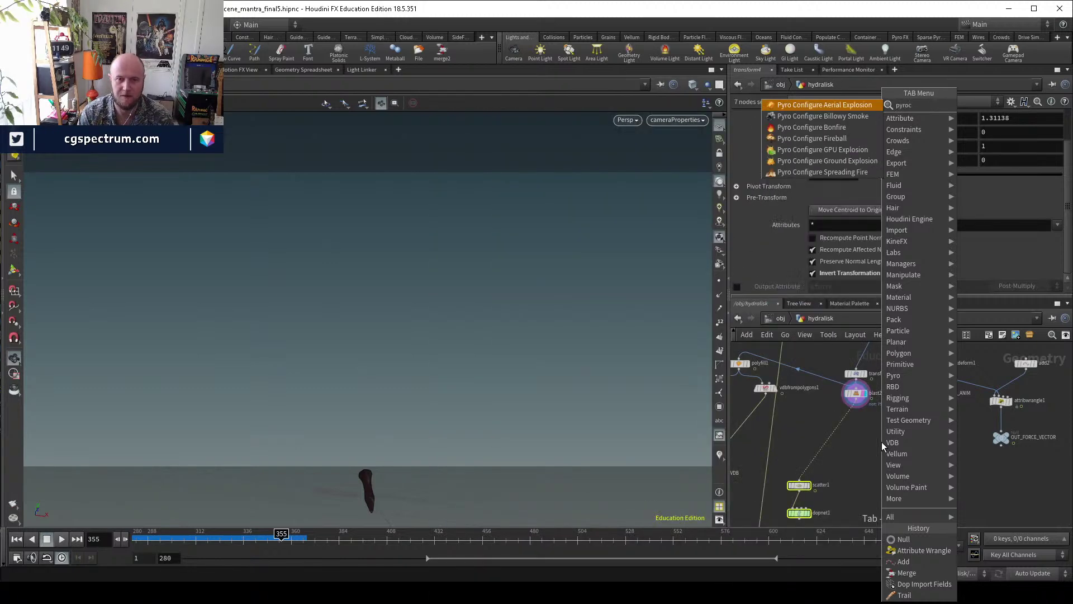
{"action": "key", "text": "Down"}
{"action": "key", "text": "Down"}
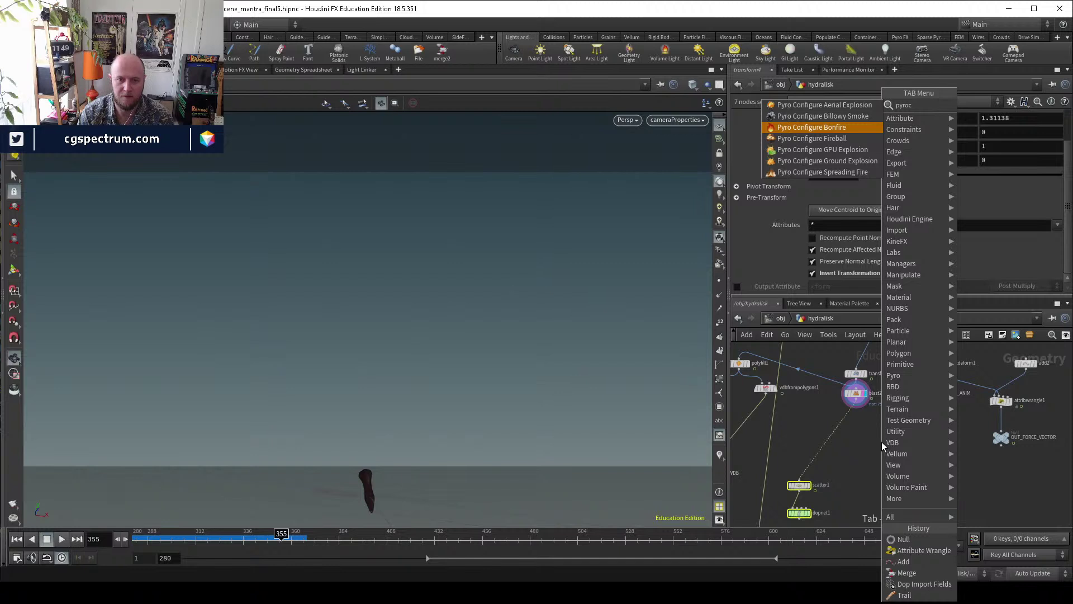
{"action": "key", "text": "Return"}
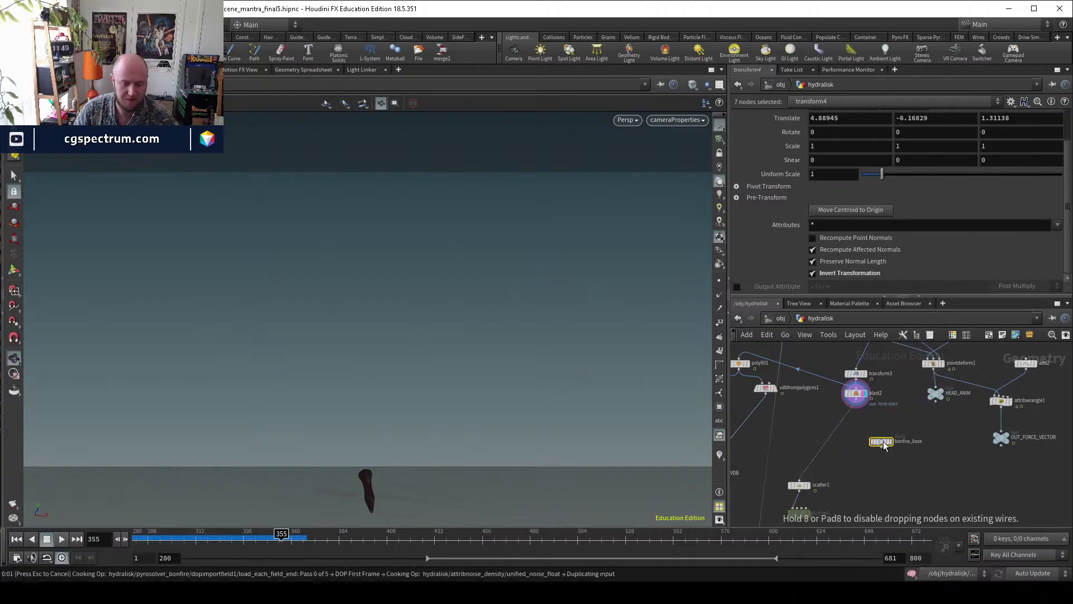
{"action": "left_click", "coordinate": [890, 451]}
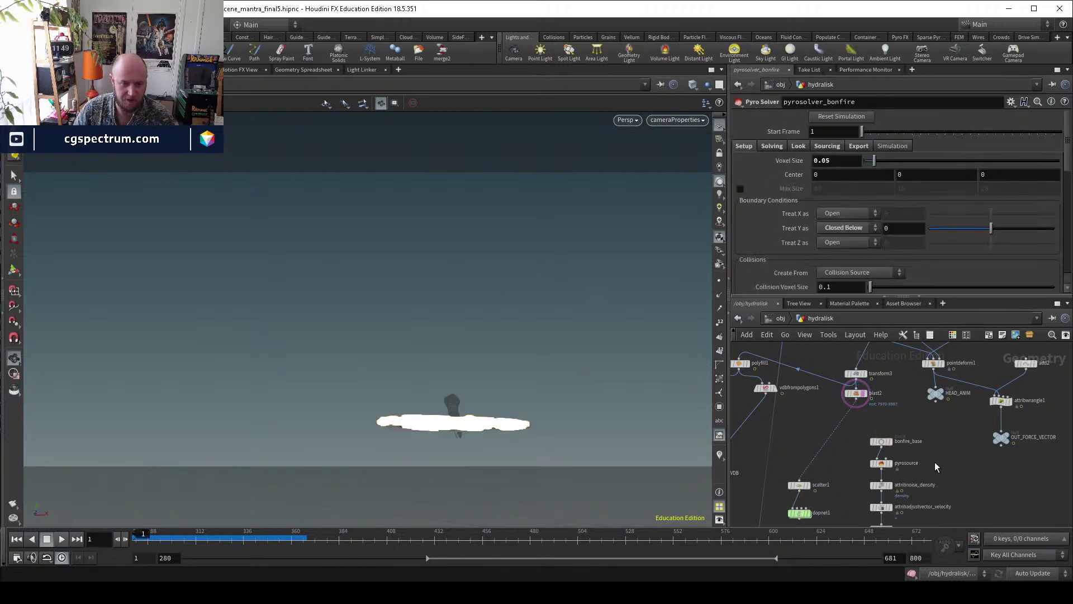
Move bonfire_base aside and wire blast2 into pyrosource in its place, making the tongue the smoke source.
{"action": "scroll", "coordinate": [887, 444], "scroll_direction": "up", "scroll_amount": 5}
{"action": "left_click_drag", "start_coordinate": [884, 440], "coordinate": [905, 428]}
{"action": "middle_click_drag", "start_coordinate": [844, 447], "coordinate": [760, 443]}
{"action": "left_click", "coordinate": [840, 386]}
{"action": "left_click", "coordinate": [869, 441]}
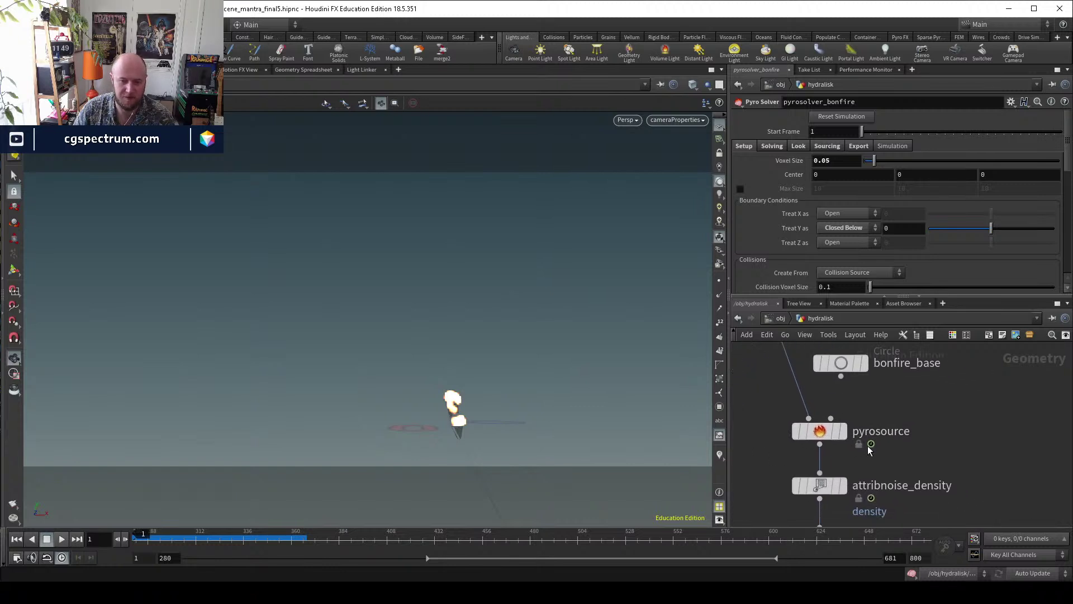
Display the pyrosource node and go to frame 280.
{"action": "scroll", "coordinate": [792, 426], "scroll_direction": "up", "scroll_amount": 2}
{"action": "left_click", "coordinate": [799, 425]}
{"action": "left_click", "coordinate": [134, 538]}
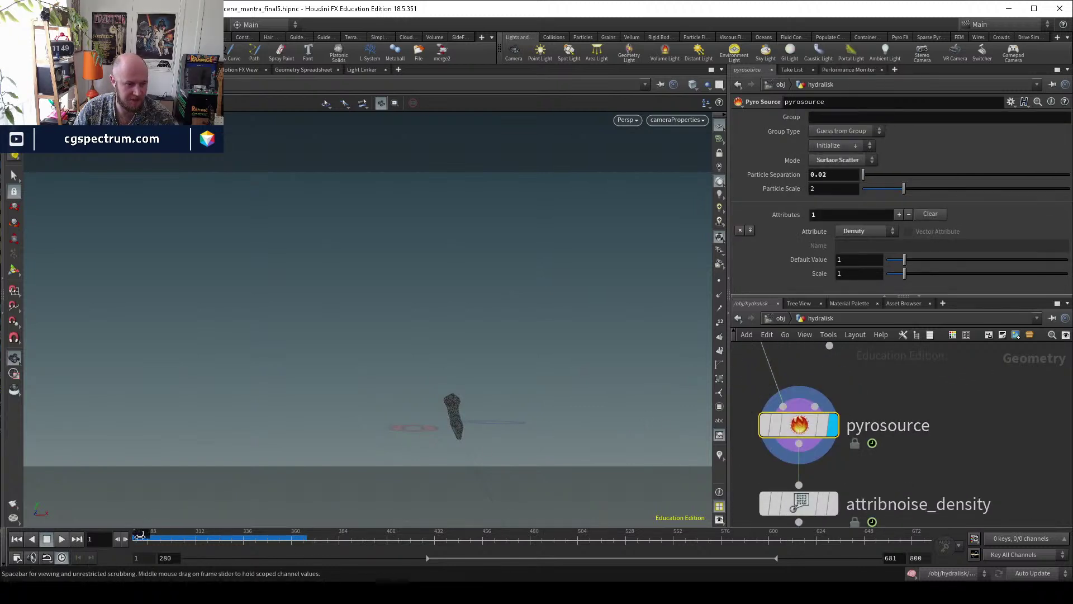
Display attribnoise_density, attribadjustvector_velocity and volumerasterizeattributes in turn to check each stage of the pyro source.
{"action": "middle_click_drag", "start_coordinate": [879, 490], "coordinate": [897, 429]}
{"action": "left_click", "coordinate": [856, 444]}
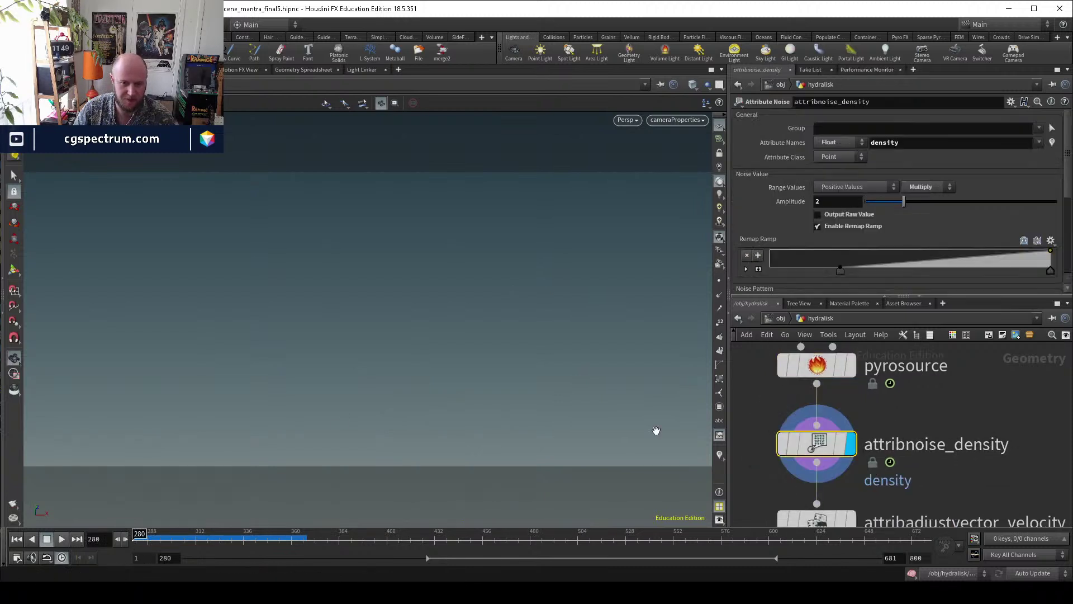
{"action": "middle_click_drag", "start_coordinate": [867, 533], "coordinate": [857, 437]}
{"action": "left_click", "coordinate": [819, 432]}
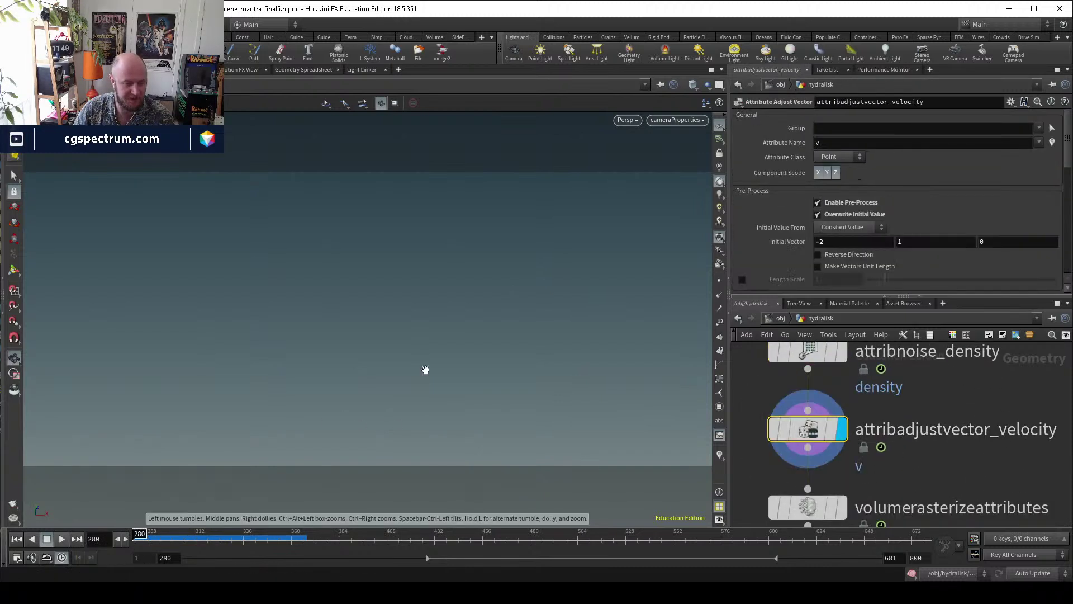
{"action": "scroll", "coordinate": [957, 443], "scroll_direction": "down", "scroll_amount": 2}
{"action": "middle_click_drag", "start_coordinate": [888, 482], "coordinate": [896, 397]}
{"action": "left_click", "coordinate": [865, 458]}
{"action": "left_click", "coordinate": [843, 458]}
{"action": "left_click_drag", "start_coordinate": [837, 427], "coordinate": [838, 434]}
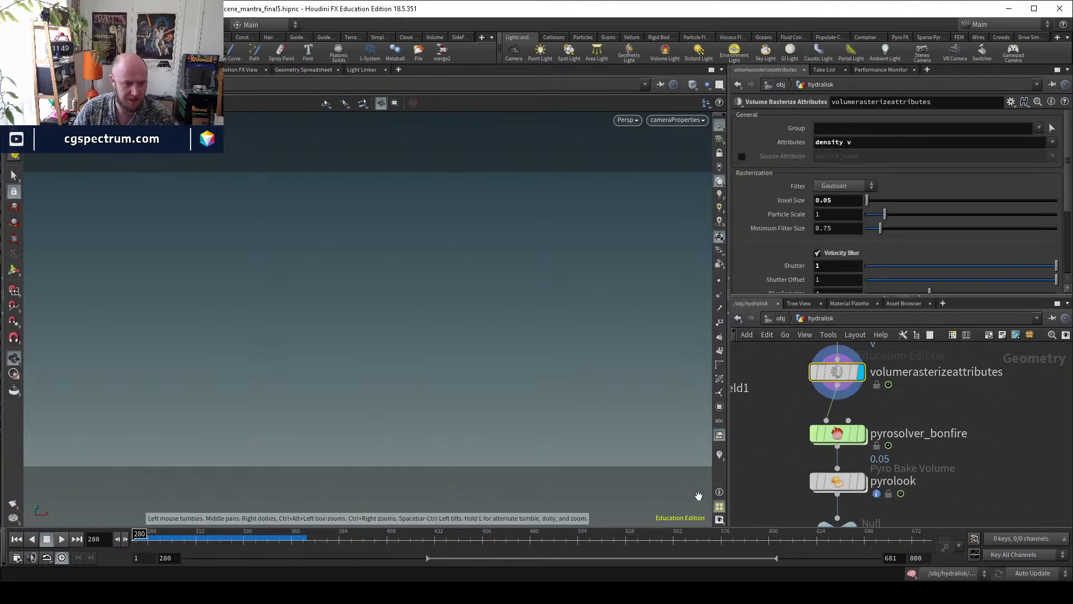
Move bonfire_base clear of the pyro chain and display pyrosource framed in a free perspective view.
{"action": "middle_click_drag", "start_coordinate": [910, 415], "coordinate": [904, 535]}
{"action": "scroll", "coordinate": [895, 501], "scroll_direction": "down", "scroll_amount": 2}
{"action": "middle_click_drag", "start_coordinate": [906, 484], "coordinate": [902, 514]}
{"action": "left_click_drag", "start_coordinate": [851, 413], "coordinate": [851, 429]}
{"action": "middle_click_drag", "start_coordinate": [922, 436], "coordinate": [905, 487]}
{"action": "left_click_drag", "start_coordinate": [849, 415], "coordinate": [911, 424]}
{"action": "left_click_drag", "start_coordinate": [841, 479], "coordinate": [841, 445]}
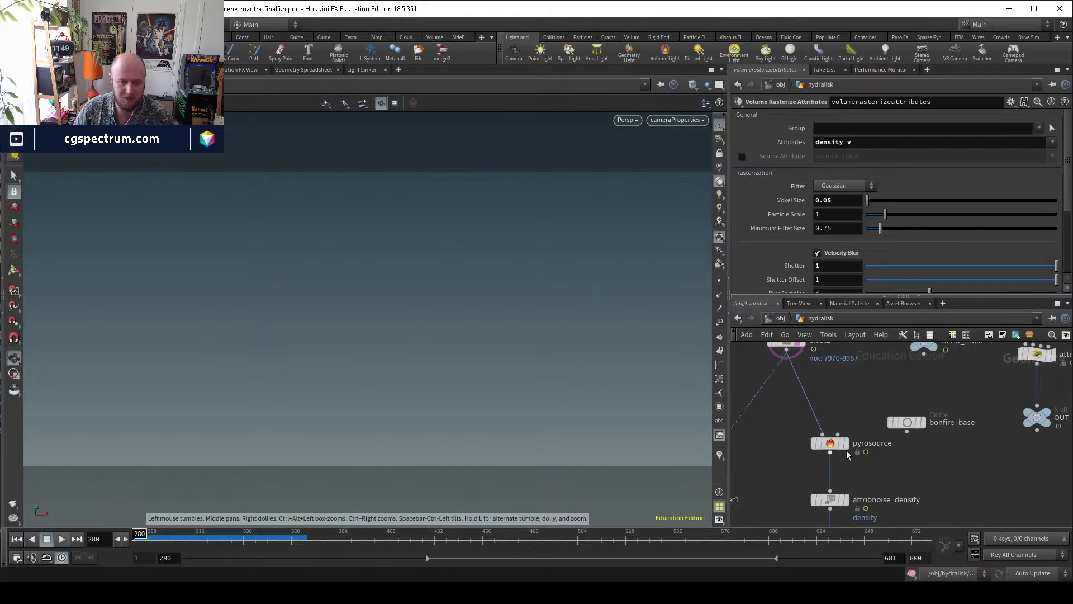
{"action": "left_click", "coordinate": [837, 444]}
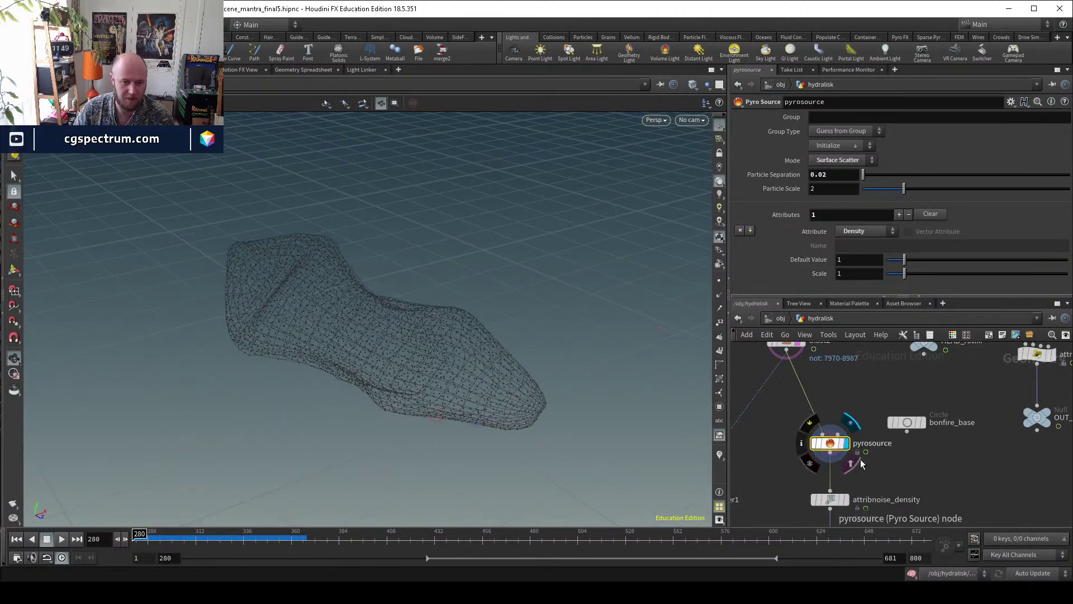
Examine the tongue's source points at attribnoise_density and at attribadjustvector_velocity from several angles.
{"action": "middle_click_drag", "start_coordinate": [855, 503], "coordinate": [851, 465]}
{"action": "left_click", "coordinate": [841, 462]}
{"action": "right_click_drag", "start_coordinate": [438, 336], "coordinate": [412, 413], "text": "alt"}
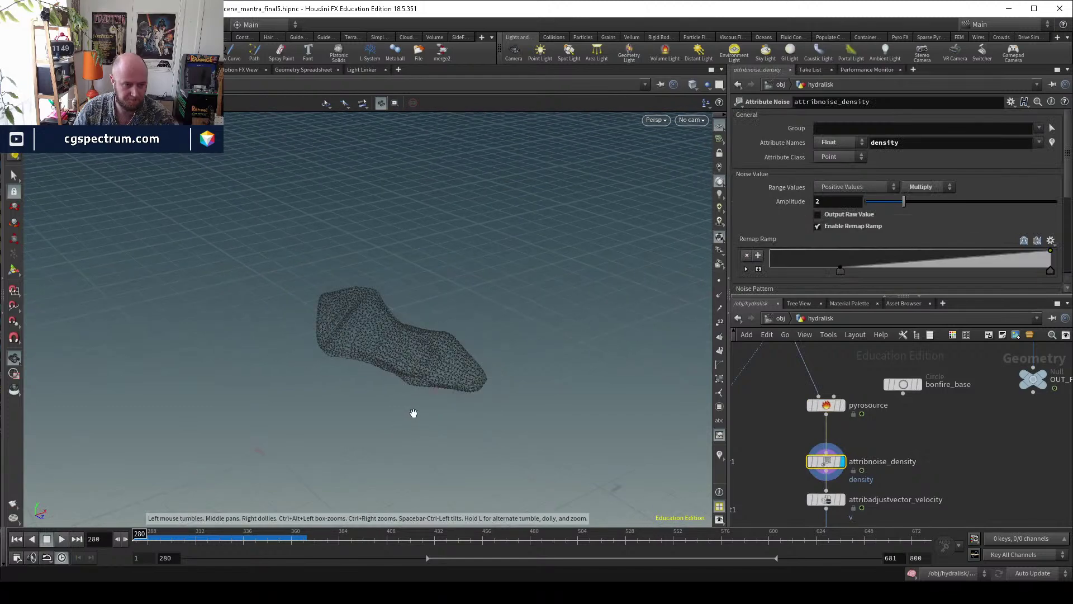
{"action": "left_click_drag", "start_coordinate": [412, 413], "coordinate": [479, 381], "text": "alt"}
{"action": "middle_click_drag", "start_coordinate": [922, 488], "coordinate": [925, 443]}
{"action": "left_click", "coordinate": [843, 455]}
{"action": "left_click_drag", "start_coordinate": [586, 385], "coordinate": [460, 451]}
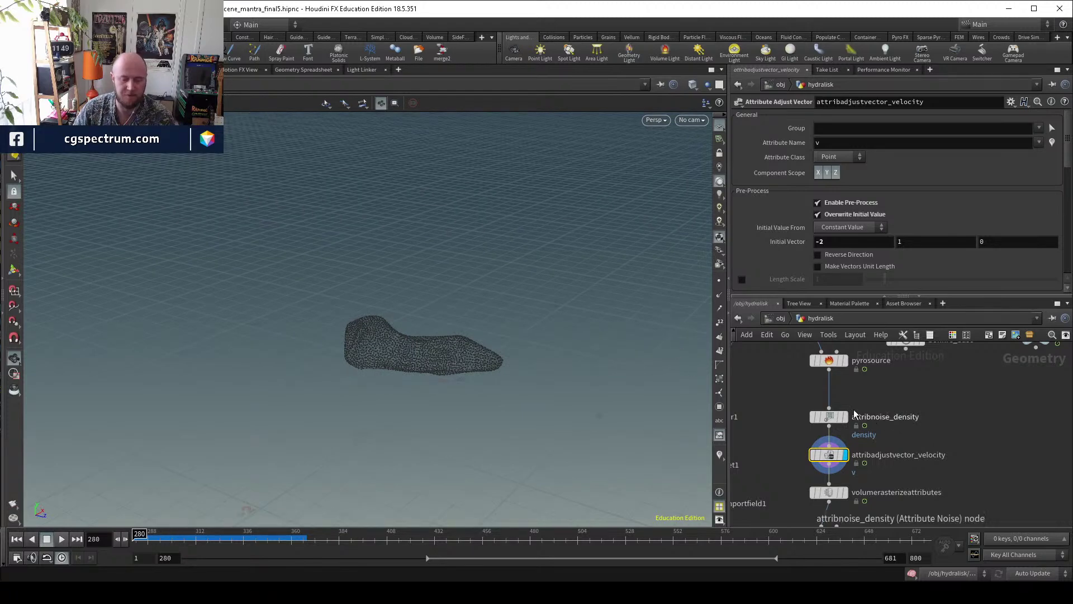
Display volumerasterizeattributes and examine the rasterized density volume around the tongue.
{"action": "left_click_drag", "start_coordinate": [833, 418], "coordinate": [833, 408]}
{"action": "middle_click_drag", "start_coordinate": [849, 487], "coordinate": [849, 436]}
{"action": "left_click", "coordinate": [846, 441]}
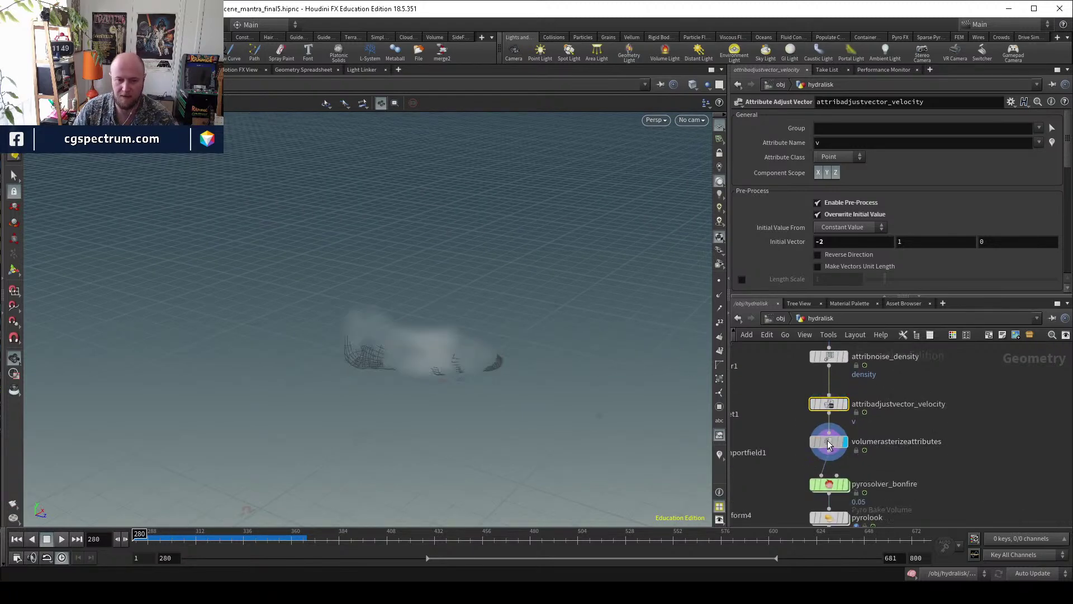
{"action": "left_click_drag", "start_coordinate": [524, 354], "coordinate": [415, 338]}
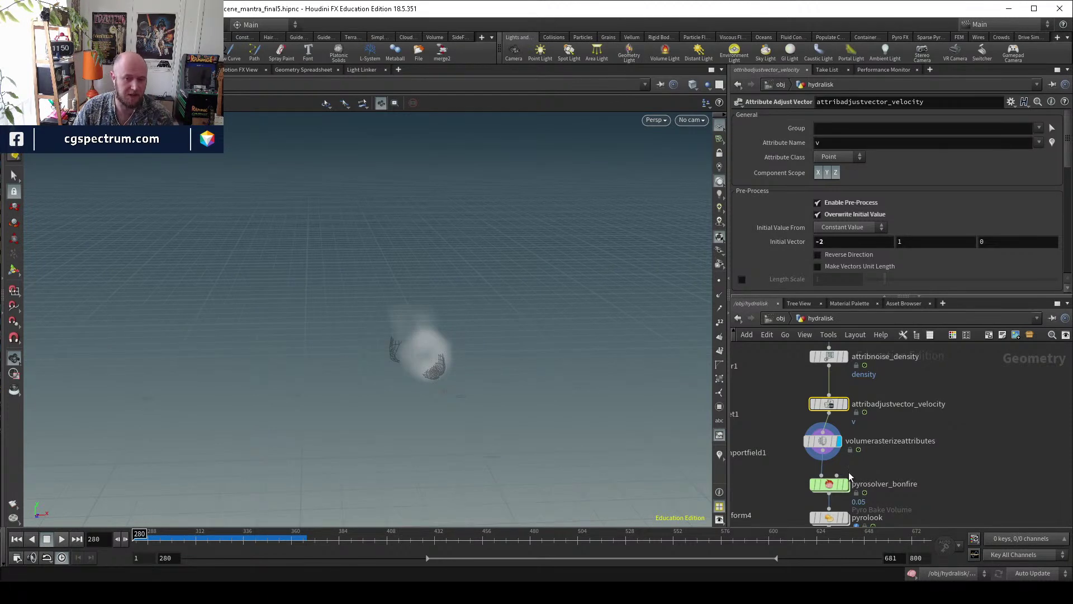
Select pyrosolver_bonfire and space it away from pyrolook in the network.
{"action": "scroll", "coordinate": [886, 419], "scroll_direction": "down", "scroll_amount": 3}
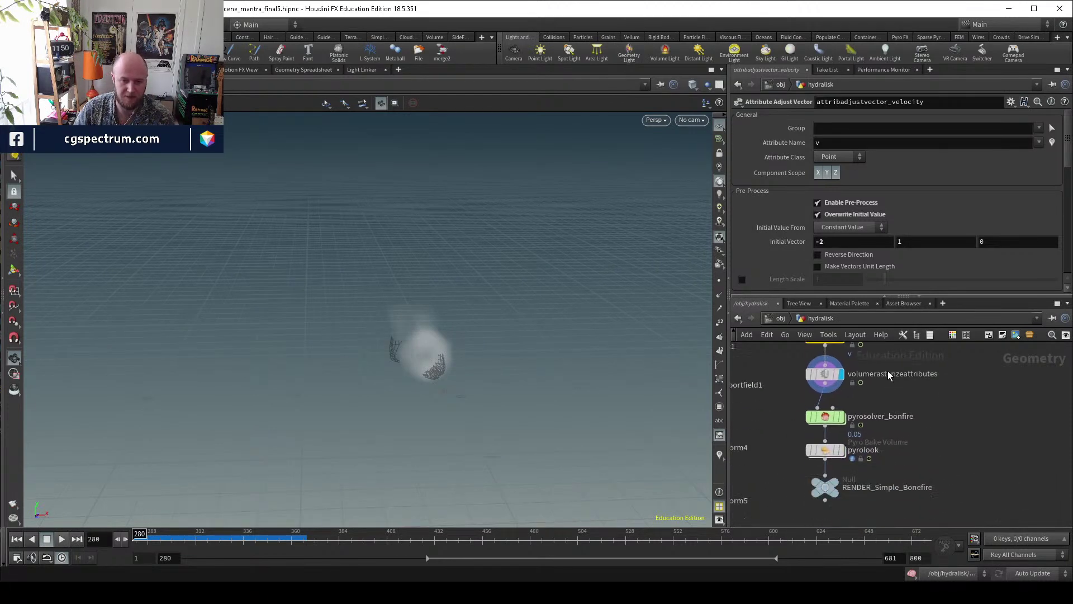
{"action": "left_click_drag", "start_coordinate": [893, 481], "coordinate": [850, 409]}
{"action": "scroll", "coordinate": [900, 394], "scroll_direction": "up", "scroll_amount": 3}
{"action": "left_click", "coordinate": [902, 411]}
{"action": "left_click", "coordinate": [897, 389]}
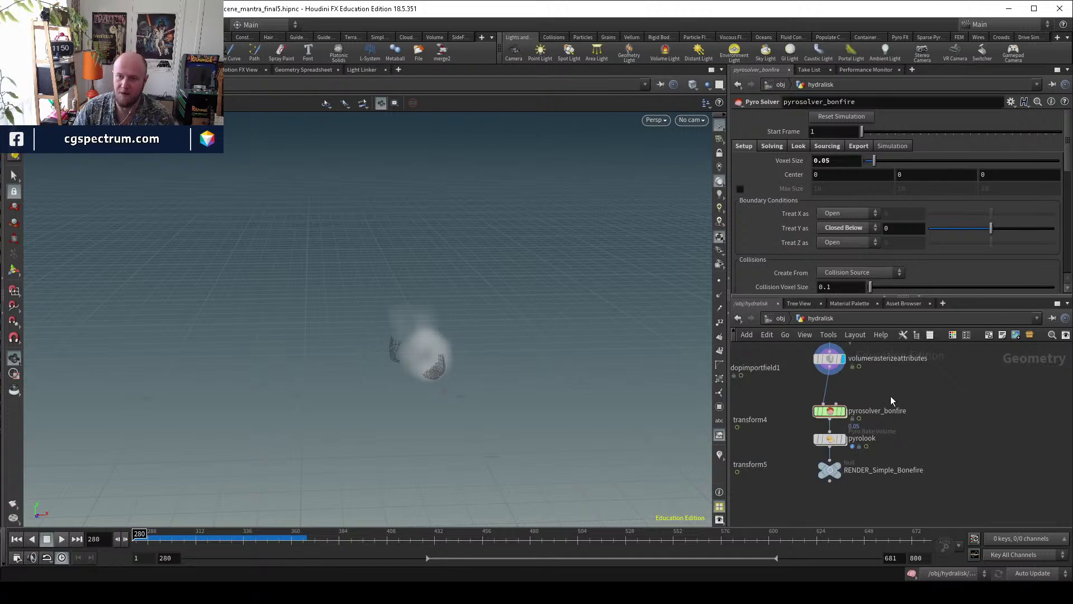
{"action": "scroll", "coordinate": [890, 396], "scroll_direction": "down", "scroll_amount": 1}
{"action": "left_click_drag", "start_coordinate": [843, 409], "coordinate": [847, 393]}
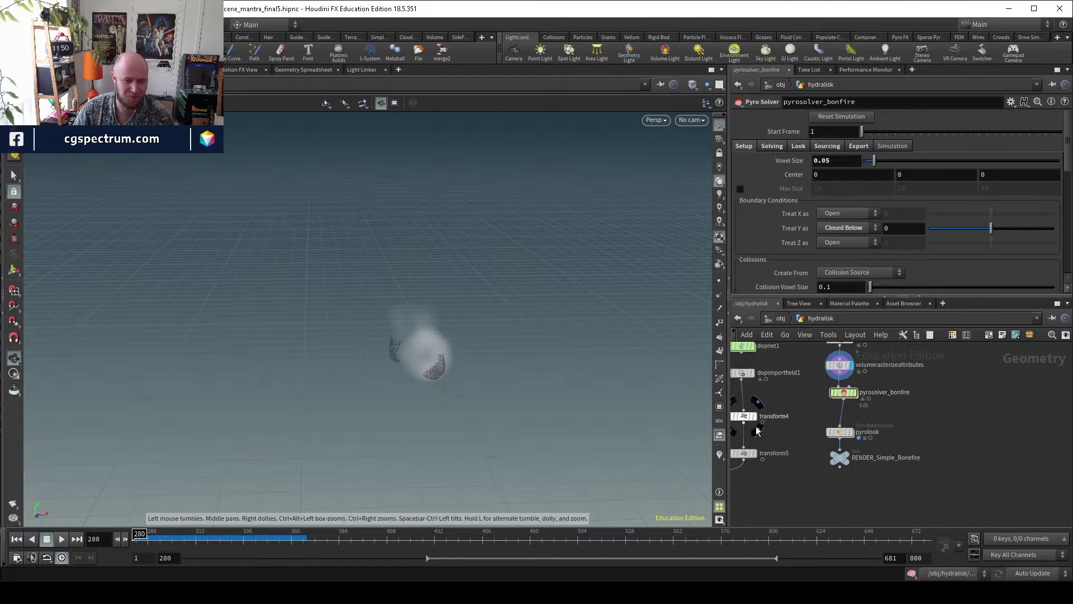
Display merge2 and look at its combined result at frame 280 in the free view.
{"action": "scroll", "coordinate": [822, 500], "scroll_direction": "up", "scroll_amount": 3}
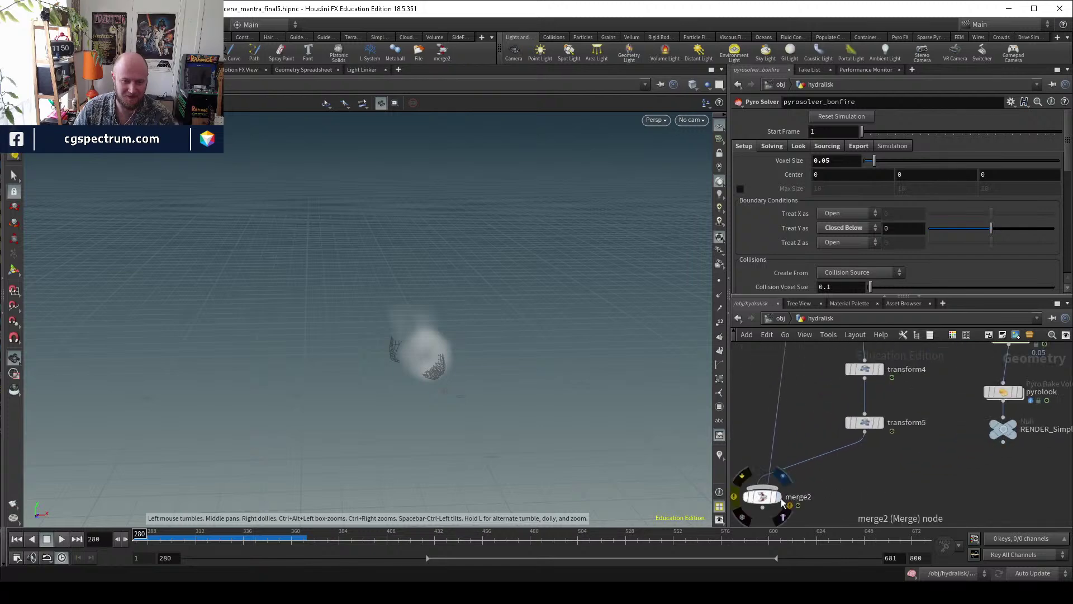
{"action": "left_click", "coordinate": [766, 498]}
{"action": "left_click", "coordinate": [765, 498]}
{"action": "left_click_drag", "start_coordinate": [407, 304], "coordinate": [262, 486]}
{"action": "left_click_drag", "start_coordinate": [159, 537], "coordinate": [132, 539]}
Switch the display back to pyrosource and select pyrosolver_bonfire to see its volume collision input.
{"action": "middle_click_drag", "start_coordinate": [971, 367], "coordinate": [842, 438]}
{"action": "scroll", "coordinate": [915, 445], "scroll_direction": "down", "scroll_amount": 3}
{"action": "middle_click_drag", "start_coordinate": [915, 446], "coordinate": [876, 526]}
{"action": "scroll", "coordinate": [862, 398], "scroll_direction": "up", "scroll_amount": 4}
{"action": "left_click", "coordinate": [859, 384]}
{"action": "left_click", "coordinate": [841, 384]}
{"action": "middle_click_drag", "start_coordinate": [908, 470], "coordinate": [913, 349]}
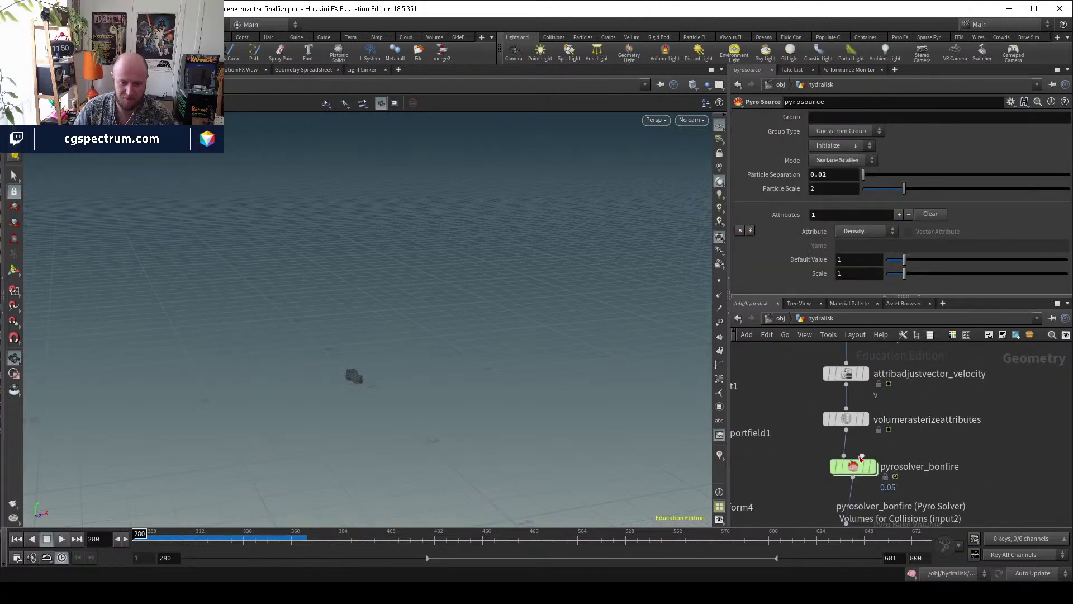
{"action": "scroll", "coordinate": [861, 460], "scroll_direction": "down", "scroll_amount": 3}
{"action": "middle_click_drag", "start_coordinate": [822, 455], "coordinate": [895, 459]}
{"action": "scroll", "coordinate": [942, 467], "scroll_direction": "up", "scroll_amount": 2}
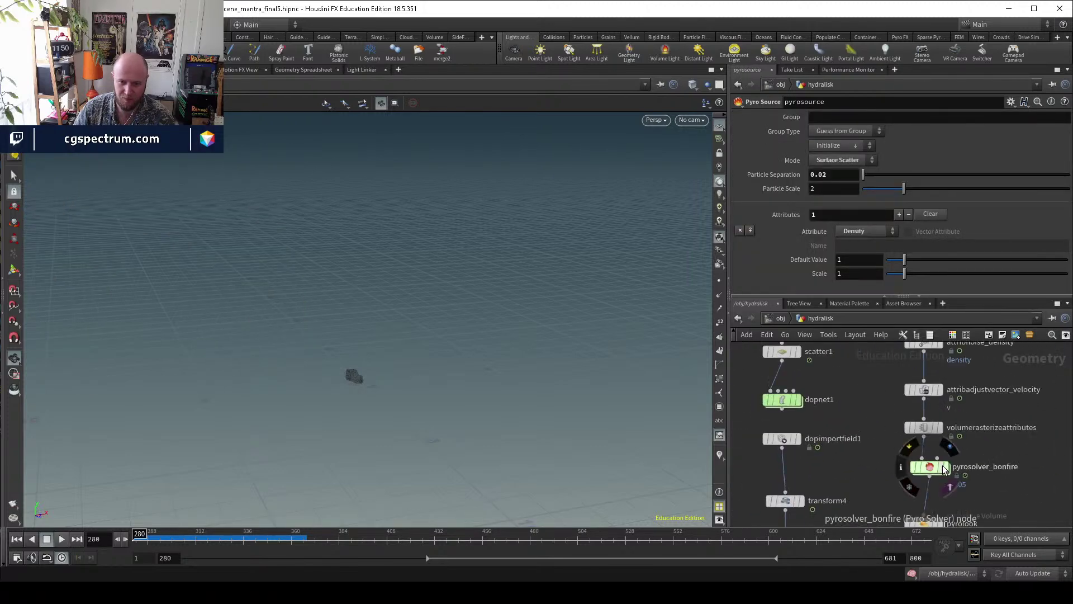
{"action": "left_click", "coordinate": [930, 466]}
Add a Collision Source node below polyfill1, between trail1 and vdbfrompolygons1.
{"action": "scroll", "coordinate": [943, 470], "scroll_direction": "down", "scroll_amount": 2}
{"action": "middle_click_drag", "start_coordinate": [817, 449], "coordinate": [838, 514]}
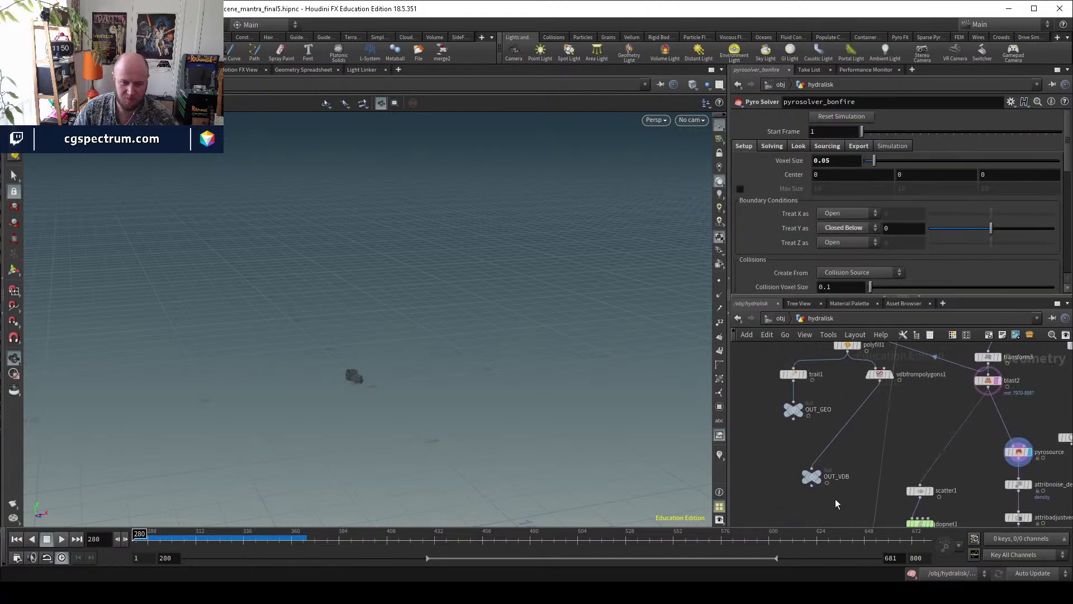
{"action": "scroll", "coordinate": [836, 490], "scroll_direction": "down", "scroll_amount": 2}
{"action": "scroll", "coordinate": [828, 414], "scroll_direction": "up", "scroll_amount": 2}
{"action": "key", "text": "Tab"}
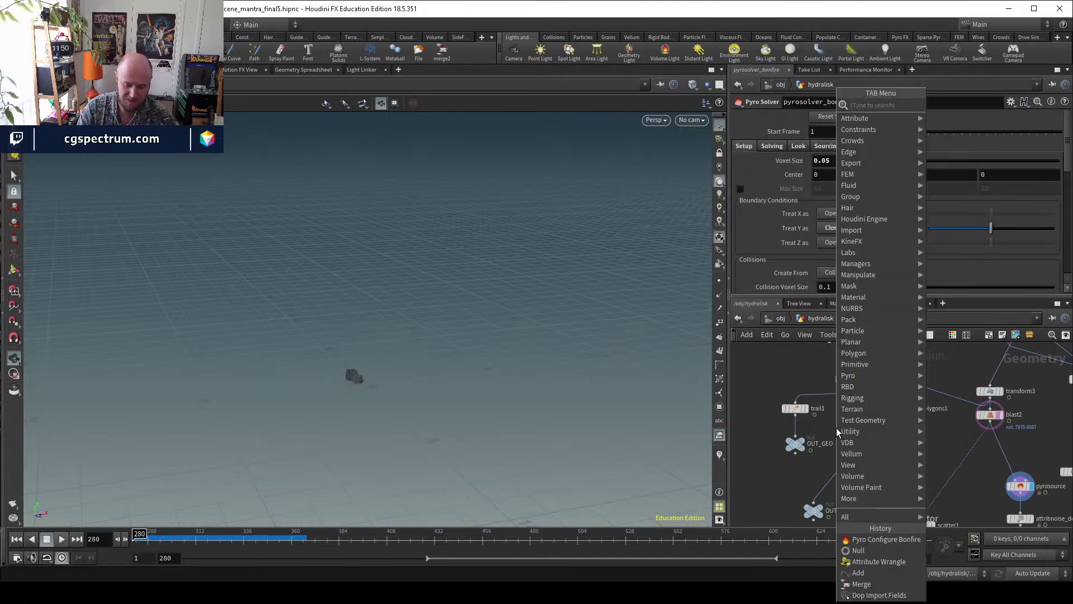
{"action": "type", "text": "volums"}
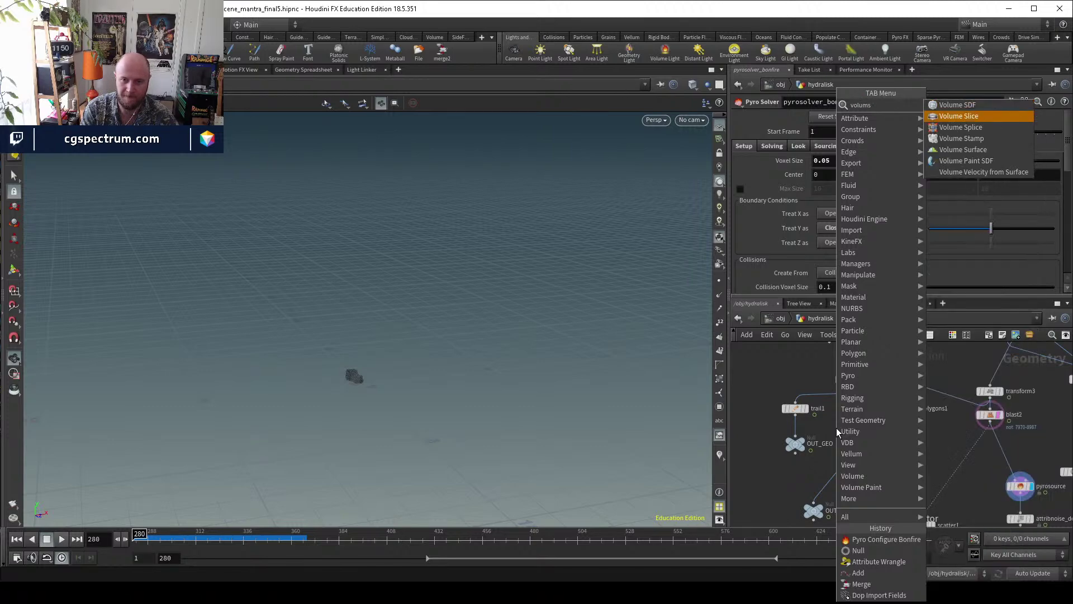
{"action": "key", "text": "BackSpace"}
{"action": "key", "text": "BackSpace"}
{"action": "key", "text": "BackSpace"}
{"action": "key", "text": "BackSpace"}
{"action": "key", "text": "BackSpace"}
{"action": "key", "text": "BackSpace"}
{"action": "type", "text": "colli"}
{"action": "key", "text": "Return"}
{"action": "left_click", "coordinate": [837, 429]}
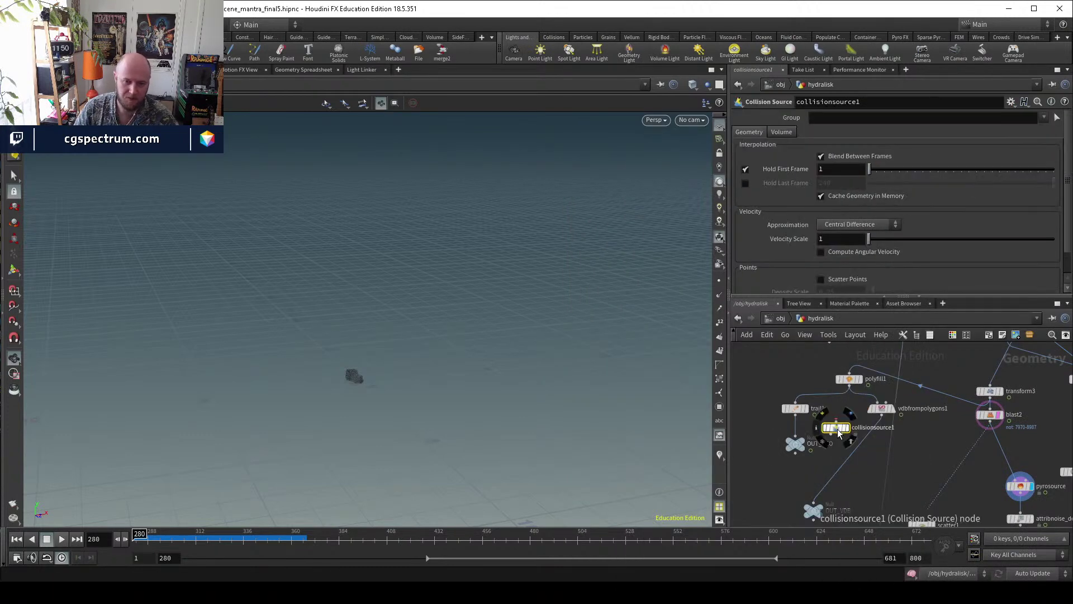
Wire polyfill1 into collisionsource1 and position the node in the network.
{"action": "scroll", "coordinate": [837, 428], "scroll_direction": "up", "scroll_amount": 3}
{"action": "left_click_drag", "start_coordinate": [836, 416], "coordinate": [857, 359]}
{"action": "scroll", "coordinate": [844, 454], "scroll_direction": "down", "scroll_amount": 2}
{"action": "middle_click_drag", "start_coordinate": [888, 524], "coordinate": [699, 381]}
{"action": "middle_click_drag", "start_coordinate": [961, 485], "coordinate": [957, 449]}
{"action": "scroll", "coordinate": [897, 466], "scroll_direction": "up", "scroll_amount": 2}
{"action": "scroll", "coordinate": [869, 461], "scroll_direction": "down", "scroll_amount": 1}
{"action": "middle_click_drag", "start_coordinate": [767, 394], "coordinate": [998, 489]}
Add a Merge node below collisionsource1 and connect both of its outputs into it.
{"action": "middle_click_drag", "start_coordinate": [871, 382], "coordinate": [839, 464]}
{"action": "key", "text": "Tab"}
{"action": "type", "text": "m"}
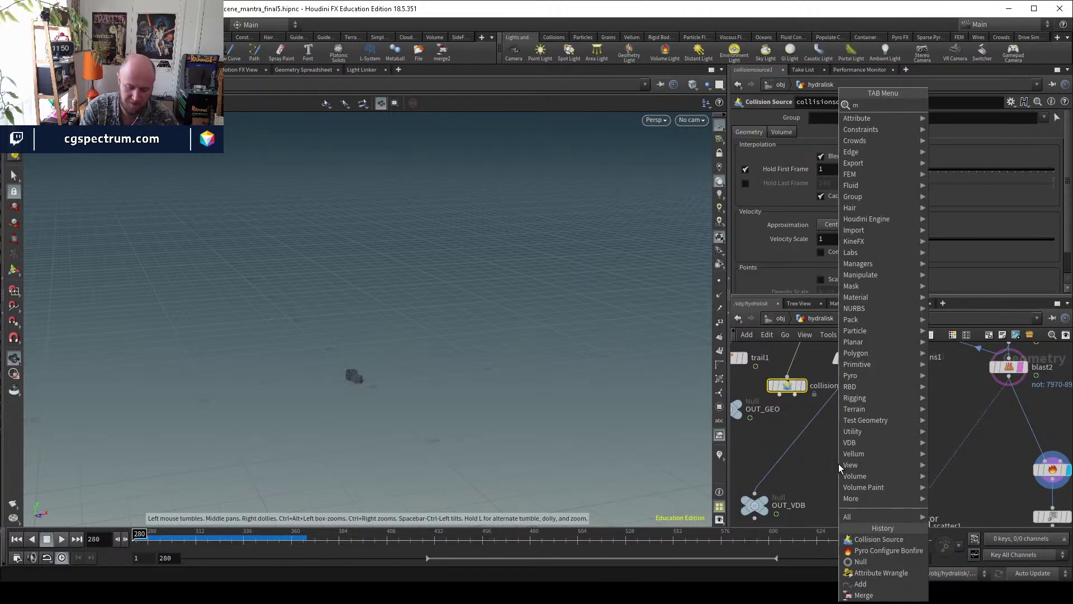
{"action": "type", "text": "erge"}
{"action": "key", "text": "Return"}
{"action": "left_click", "coordinate": [838, 467]}
{"action": "left_click", "coordinate": [833, 455]}
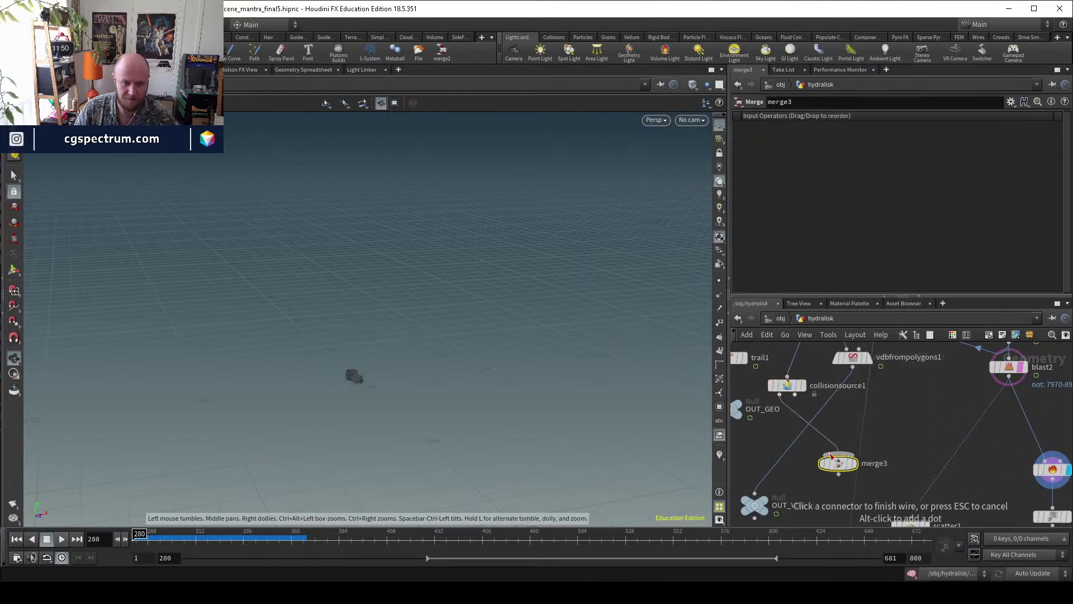
{"action": "left_click", "coordinate": [780, 394]}
{"action": "left_click", "coordinate": [795, 394]}
{"action": "left_click", "coordinate": [841, 455]}
Connect merge3 to the collision input of pyrosolver_bonfire.
{"action": "left_click", "coordinate": [839, 474]}
{"action": "scroll", "coordinate": [917, 491], "scroll_direction": "down", "scroll_amount": 2}
{"action": "middle_click_drag", "start_coordinate": [917, 491], "coordinate": [844, 419]}
{"action": "middle_click_drag", "start_coordinate": [946, 481], "coordinate": [859, 418]}
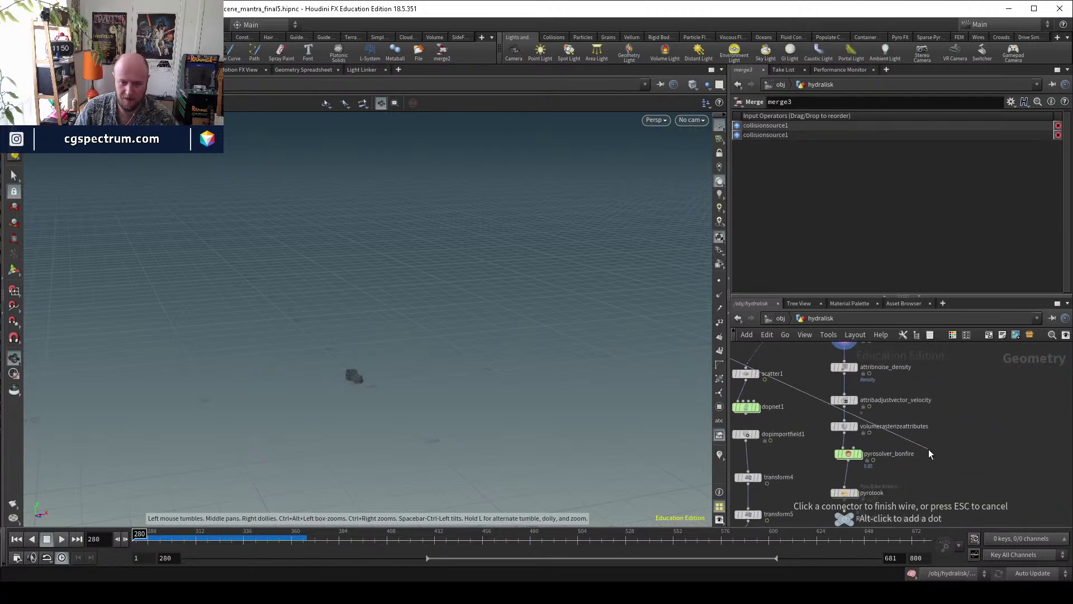
{"action": "left_click", "coordinate": [855, 447]}
{"action": "middle_click_drag", "start_coordinate": [885, 466], "coordinate": [890, 472]}
Display pyrosolver_bonfire and set its start frame to 280.
{"action": "scroll", "coordinate": [890, 471], "scroll_direction": "up", "scroll_amount": 3}
{"action": "mouse_move", "coordinate": [897, 474]}
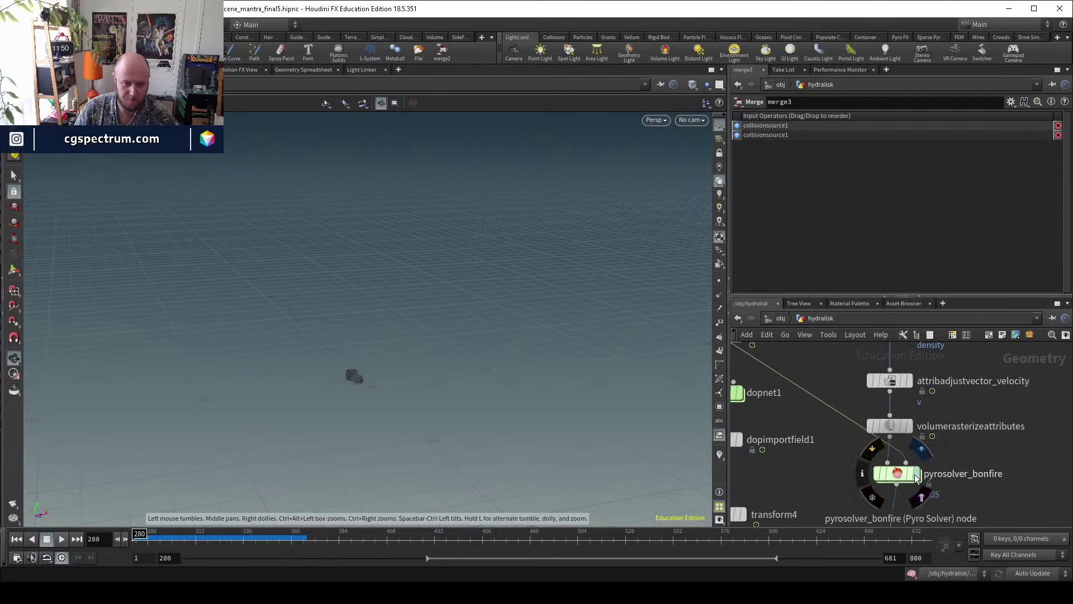
{"action": "left_click", "coordinate": [896, 474]}
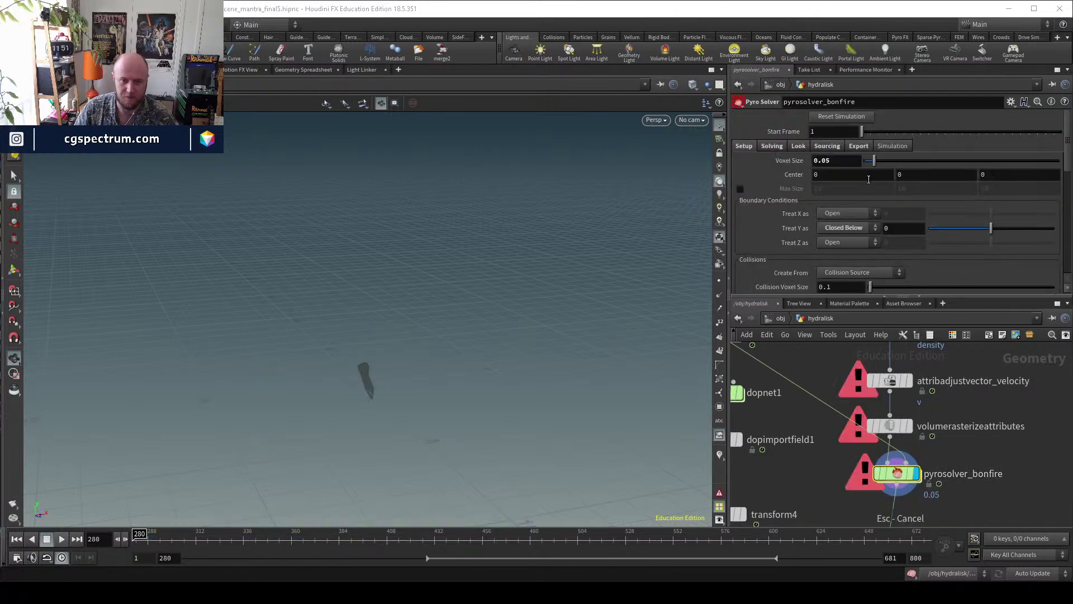
{"action": "left_click", "coordinate": [839, 132]}
{"action": "type", "text": "280"}
{"action": "key", "text": "Return"}
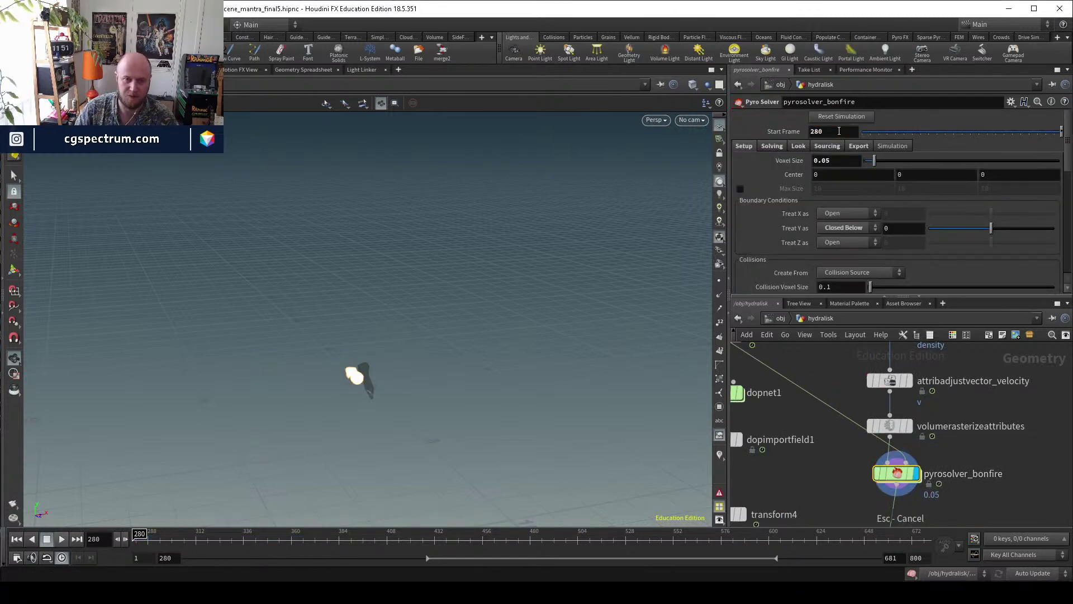
Check the solver's collision settings, keeping Create From on Collision Source.
{"action": "scroll", "coordinate": [768, 190], "scroll_direction": "down", "scroll_amount": 2}
{"action": "left_click", "coordinate": [858, 222]}
{"action": "left_click", "coordinate": [859, 226]}
{"action": "middle_click_drag", "start_coordinate": [975, 507], "coordinate": [946, 453]}
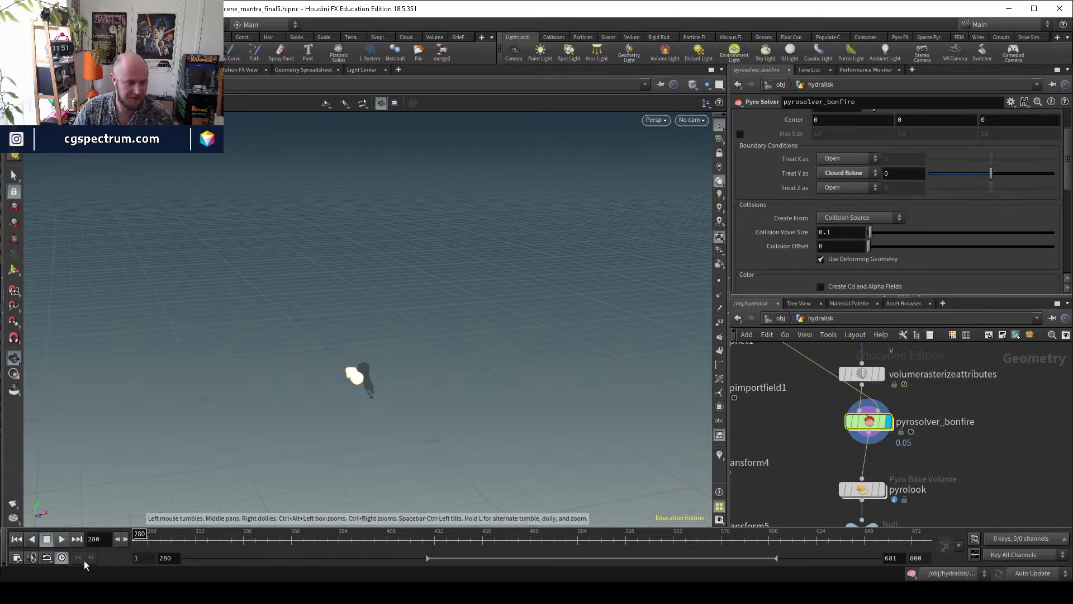
Set the pyro solver's voxel size to 0.1 and play the simulation from frame 280.
{"action": "scroll", "coordinate": [805, 174], "scroll_direction": "up", "scroll_amount": 2}
{"action": "left_click", "coordinate": [835, 161]}
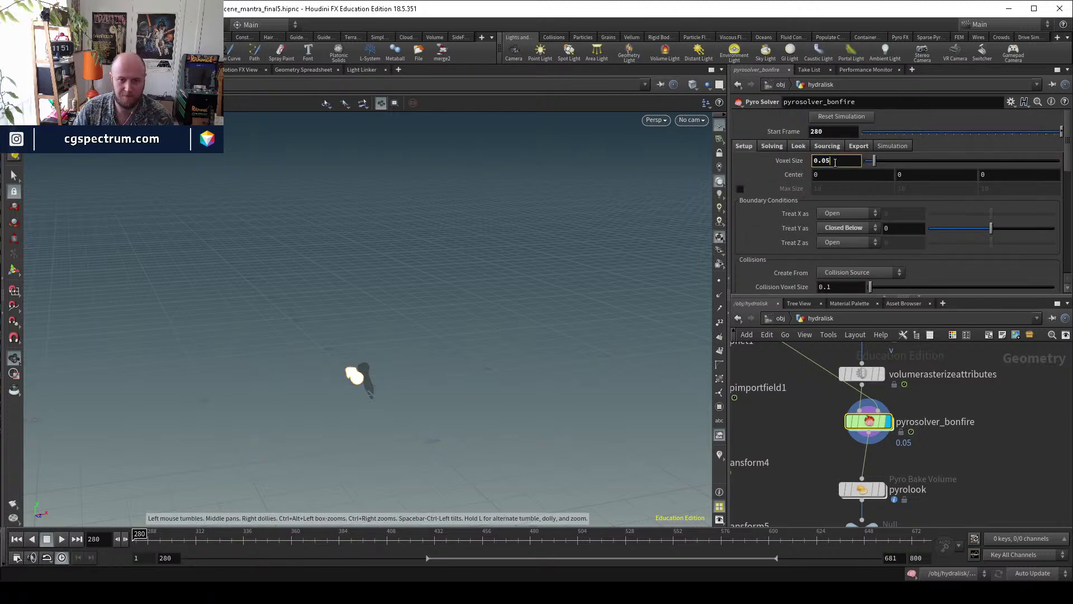
{"action": "key", "text": "Return"}
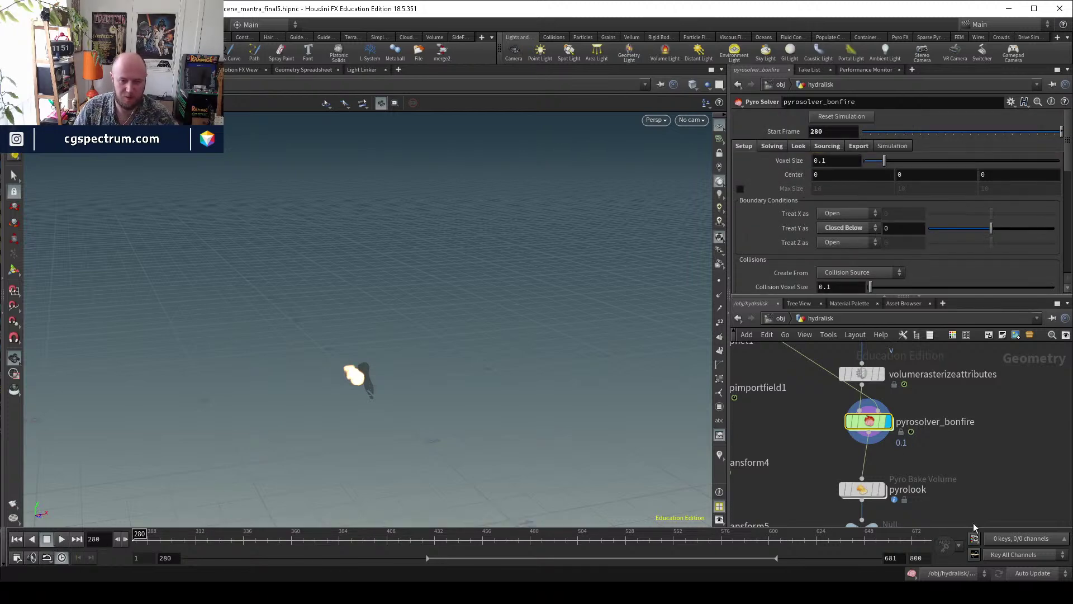
{"action": "left_click", "coordinate": [63, 539]}
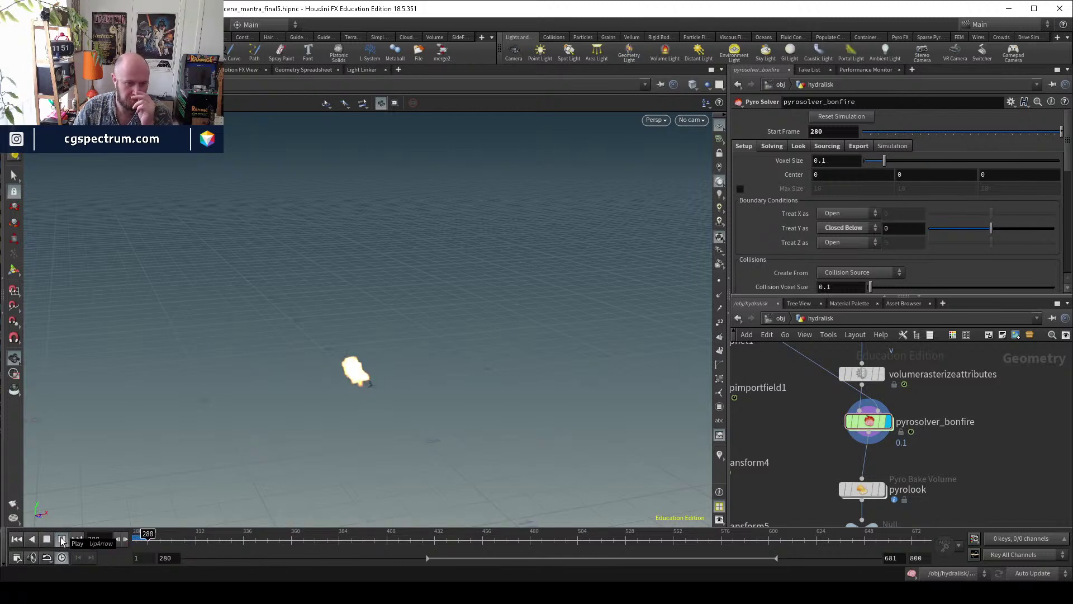
Set the voxel size to 0.05, replay the simulation and scrub through its first frames from a closer side view.
{"action": "left_click", "coordinate": [136, 540]}
{"action": "key", "text": "BackSpace"}
{"action": "type", "text": "05"}
{"action": "key", "text": "Return"}
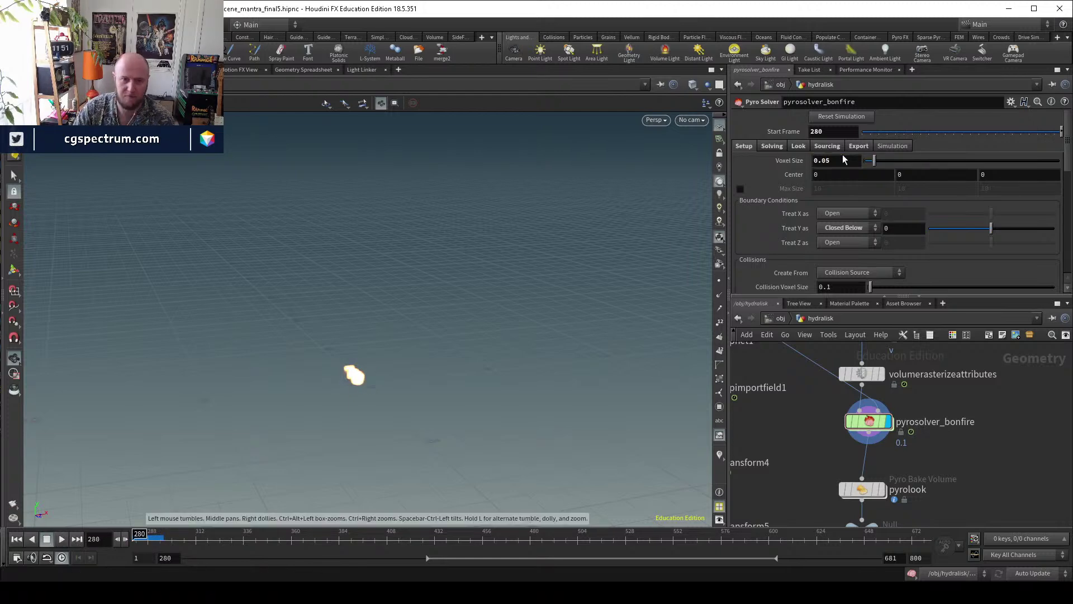
{"action": "left_click", "coordinate": [59, 541]}
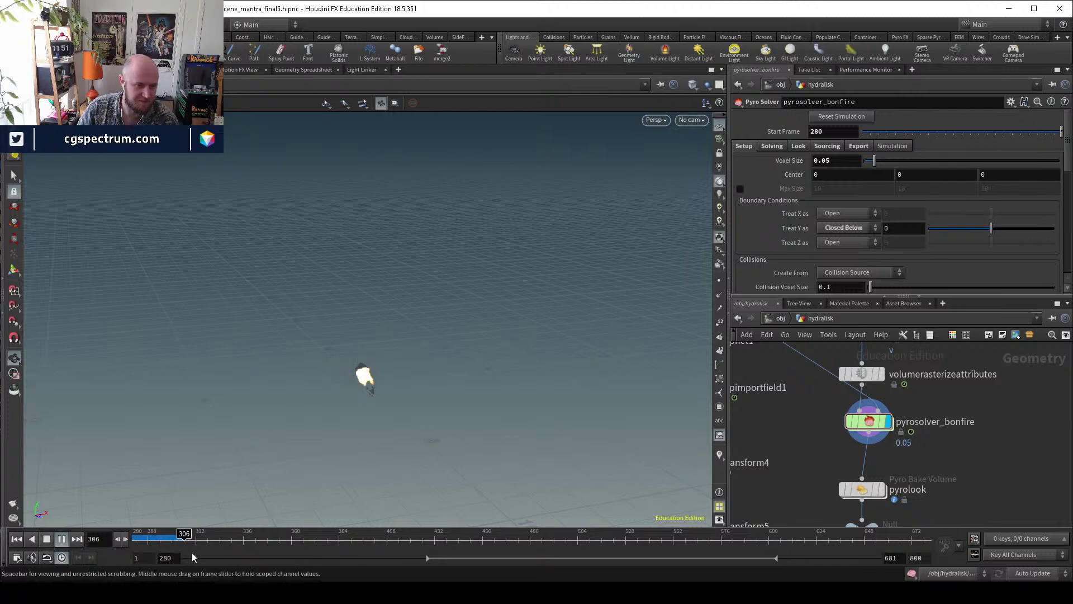
{"action": "left_click_drag", "start_coordinate": [150, 543], "coordinate": [161, 542]}
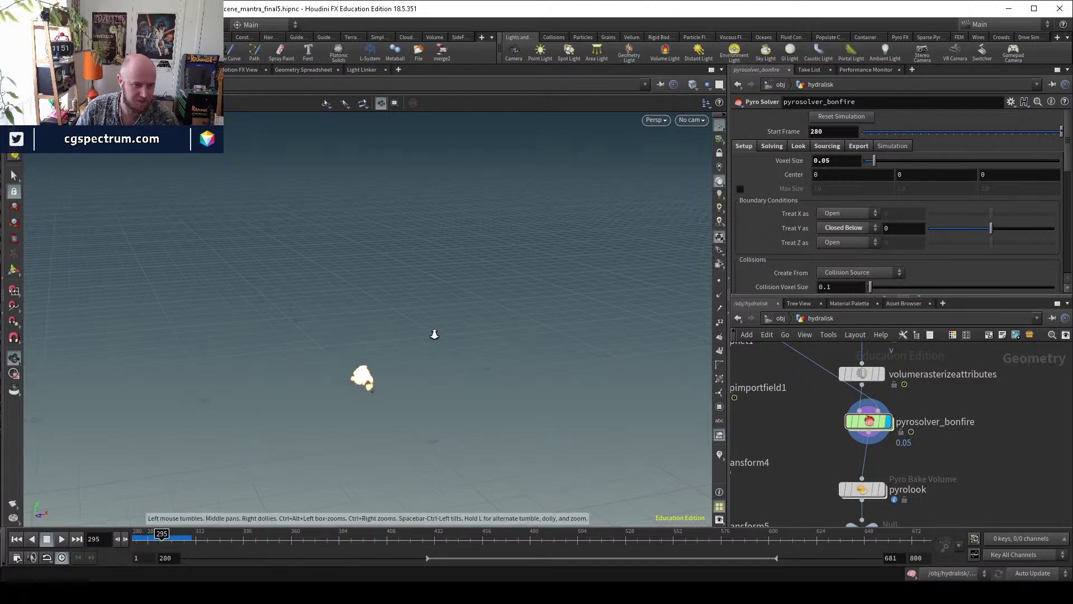
{"action": "scroll", "coordinate": [443, 357], "scroll_direction": "up", "scroll_amount": 3}
{"action": "left_click_drag", "start_coordinate": [444, 357], "coordinate": [378, 364]}
{"action": "left_click_drag", "start_coordinate": [162, 536], "coordinate": [116, 539]}
Set the solver's flame lifespan to 5.
{"action": "left_click", "coordinate": [772, 147]}
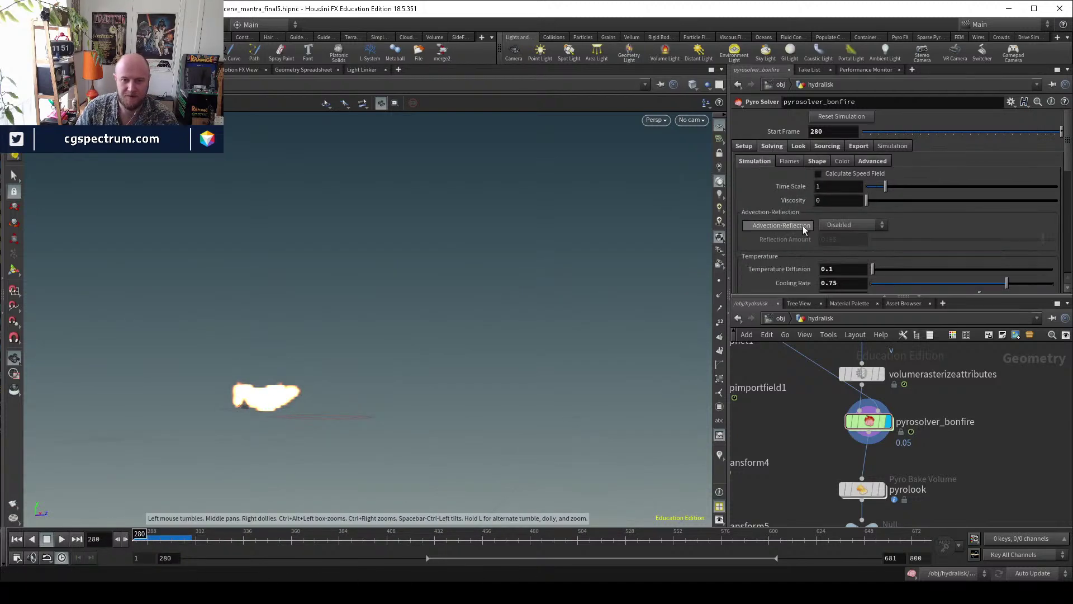
{"action": "left_click", "coordinate": [789, 161]}
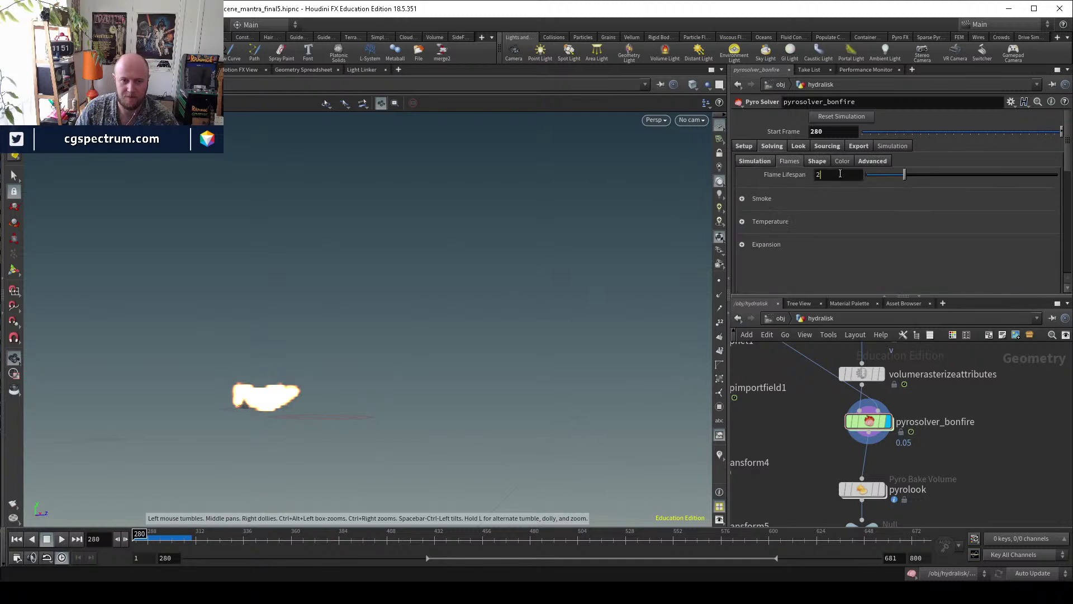
{"action": "type", "text": "5"}
{"action": "key", "text": "Return"}
Enable Add Expansion for the flames with an expansion rate of 2 and preview the simulation from frame 280.
{"action": "left_click", "coordinate": [752, 246]}
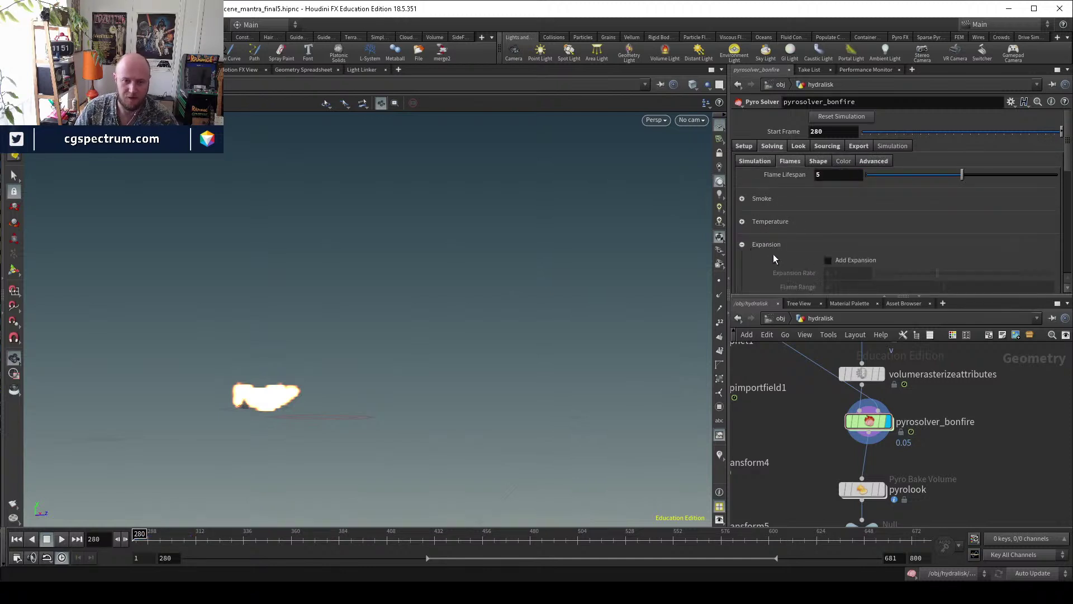
{"action": "left_click", "coordinate": [835, 262]}
{"action": "scroll", "coordinate": [822, 268], "scroll_direction": "down", "scroll_amount": 2}
{"action": "key", "text": "Return"}
{"action": "left_click", "coordinate": [62, 538]}
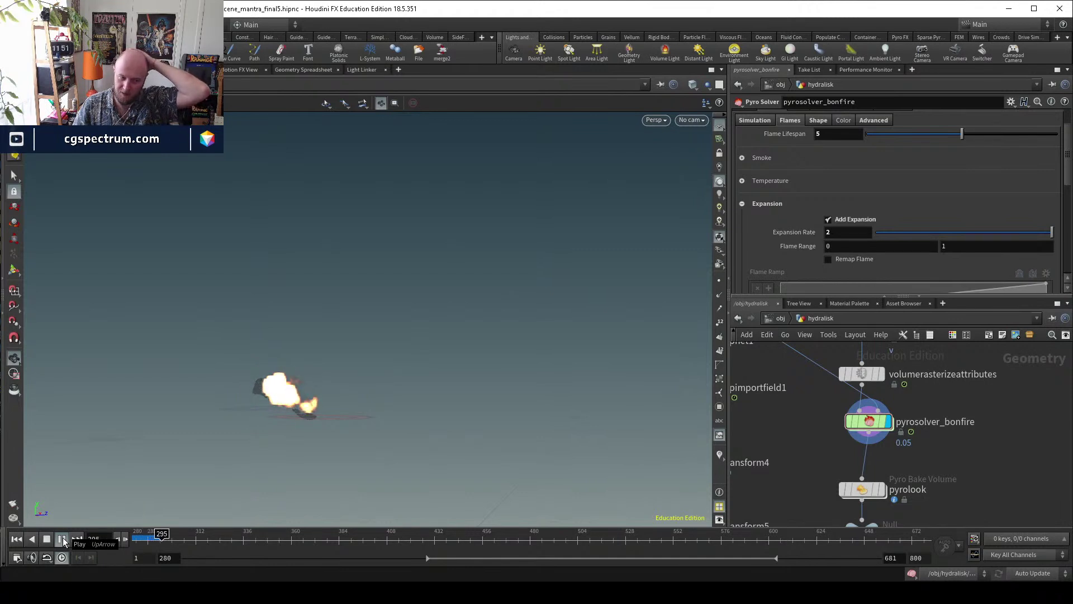
{"action": "left_click_drag", "start_coordinate": [144, 541], "coordinate": [117, 536]}
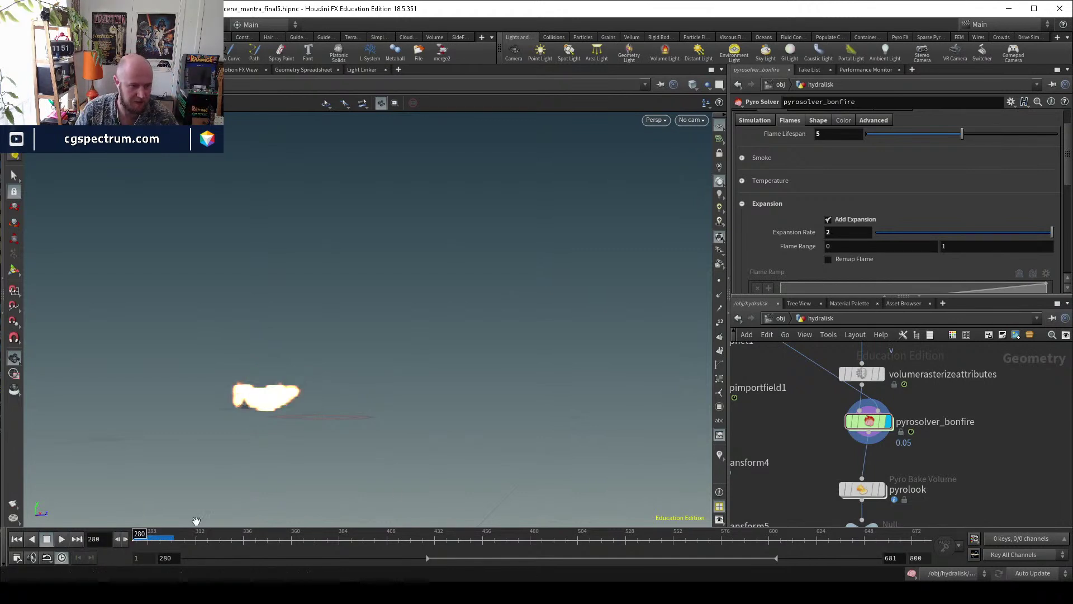
Display collisionsource1 and compare its geometry and volume settings with those of vdbfrompolygons1.
{"action": "scroll", "coordinate": [835, 438], "scroll_direction": "down", "scroll_amount": 3}
{"action": "middle_click_drag", "start_coordinate": [831, 439], "coordinate": [949, 526]}
{"action": "middle_click_drag", "start_coordinate": [779, 398], "coordinate": [875, 493]}
{"action": "scroll", "coordinate": [871, 410], "scroll_direction": "up", "scroll_amount": 3}
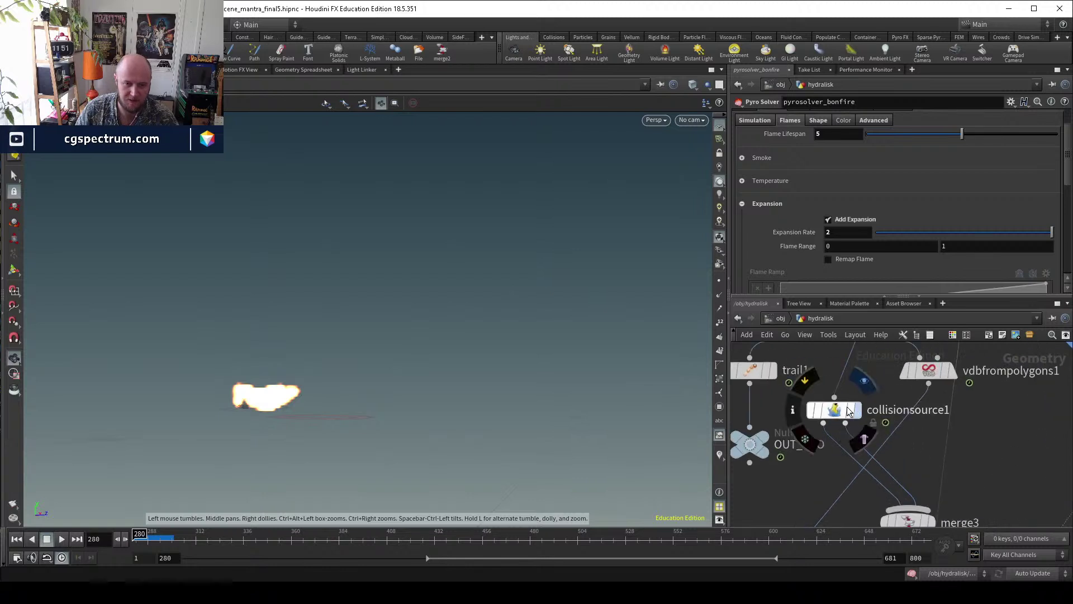
{"action": "left_click", "coordinate": [854, 411]}
{"action": "middle_click_drag", "start_coordinate": [886, 457], "coordinate": [914, 410]}
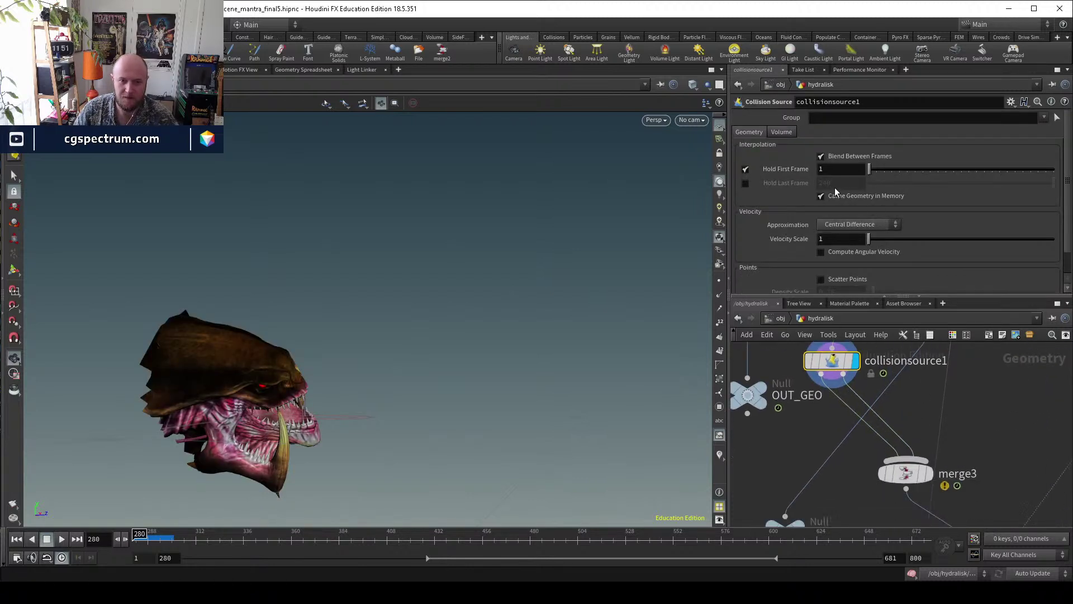
{"action": "left_click", "coordinate": [781, 132]}
{"action": "middle_click_drag", "start_coordinate": [777, 370], "coordinate": [823, 418]}
{"action": "middle_click_drag", "start_coordinate": [969, 408], "coordinate": [868, 455]}
{"action": "left_click", "coordinate": [914, 407]}
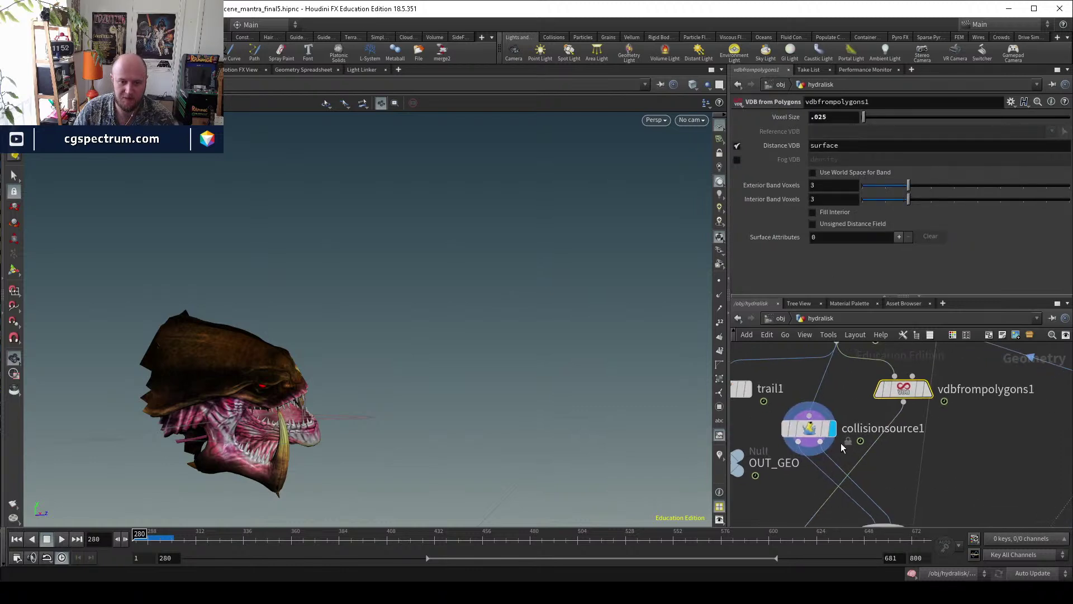
{"action": "left_click", "coordinate": [809, 427]}
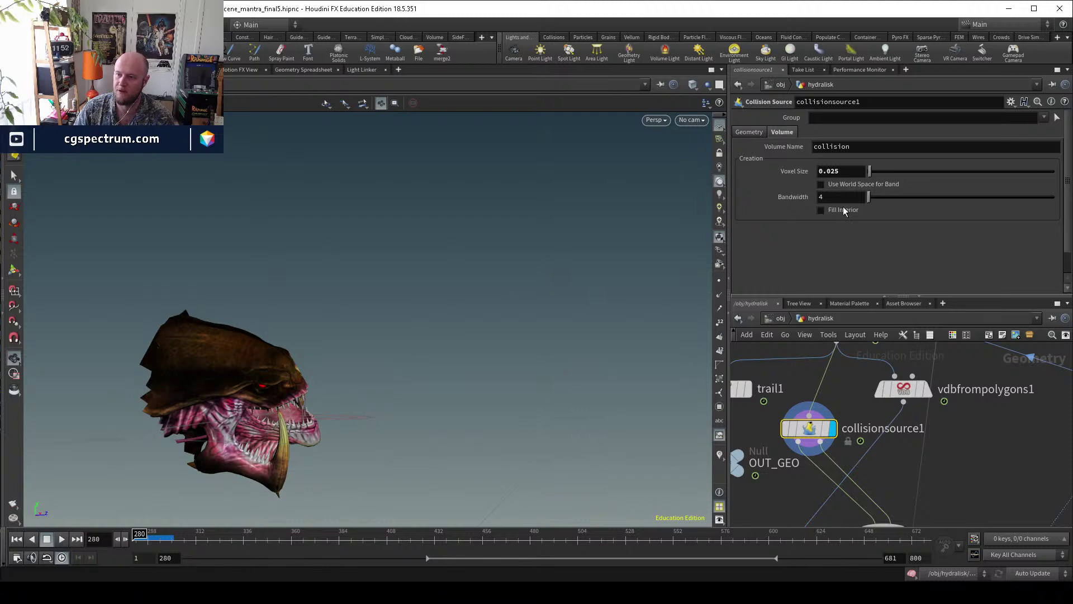
{"action": "mouse_move", "coordinate": [844, 210]}
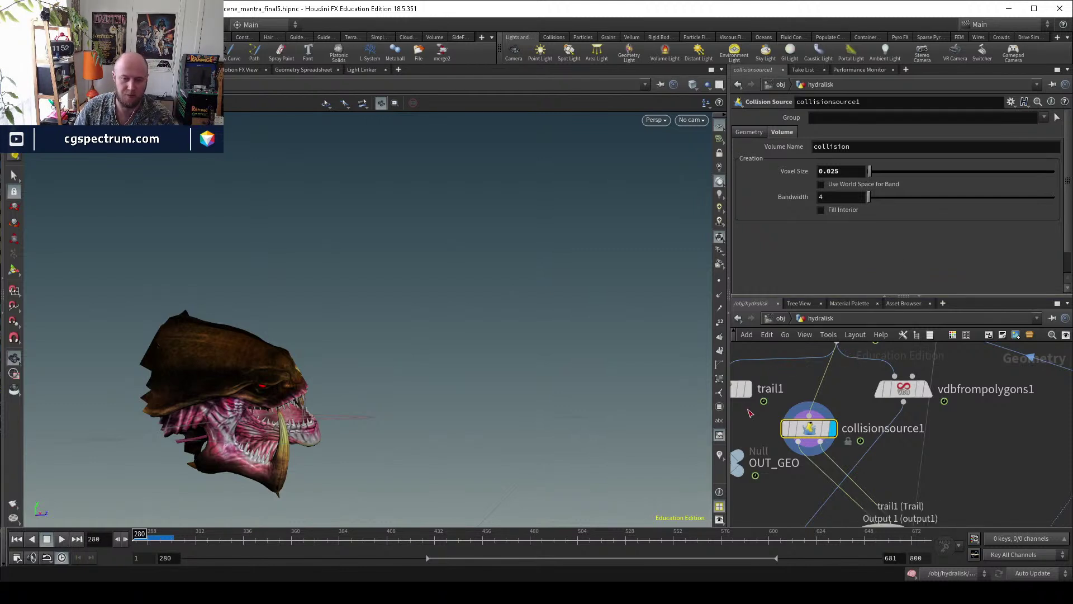
Display pyrosolver_bonfire again, play the simulation and return to frame 280.
{"action": "middle_click_drag", "start_coordinate": [914, 461], "coordinate": [882, 392]}
{"action": "scroll", "coordinate": [884, 398], "scroll_direction": "down", "scroll_amount": 3}
{"action": "middle_click_drag", "start_coordinate": [906, 491], "coordinate": [837, 382]}
{"action": "middle_click_drag", "start_coordinate": [962, 473], "coordinate": [870, 415]}
{"action": "scroll", "coordinate": [870, 414], "scroll_direction": "up", "scroll_amount": 3}
{"action": "left_click", "coordinate": [855, 394]}
{"action": "left_click", "coordinate": [874, 394]}
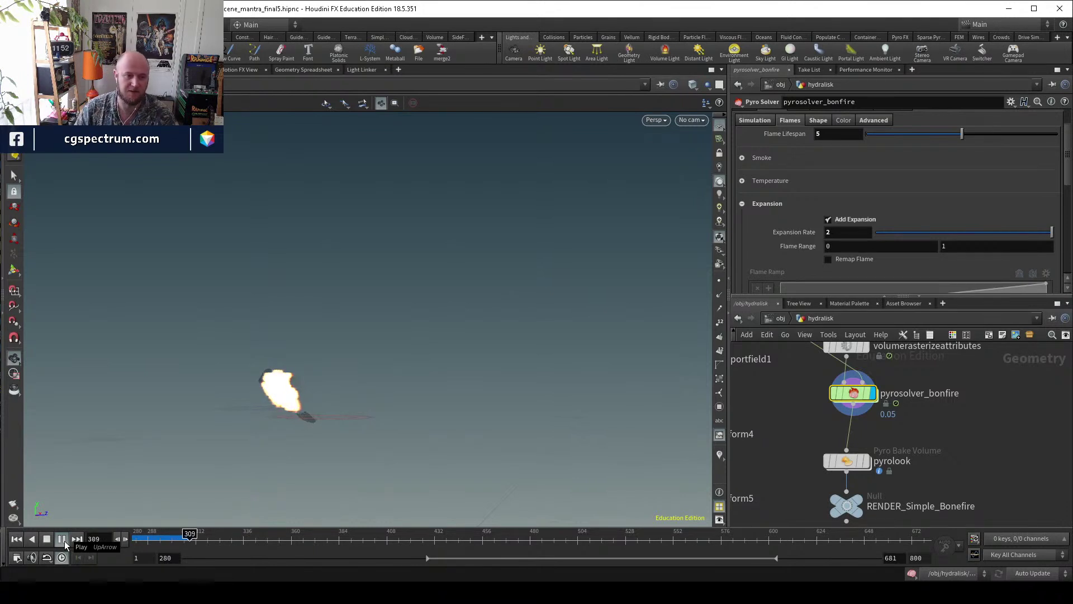
{"action": "left_click_drag", "start_coordinate": [177, 541], "coordinate": [133, 538]}
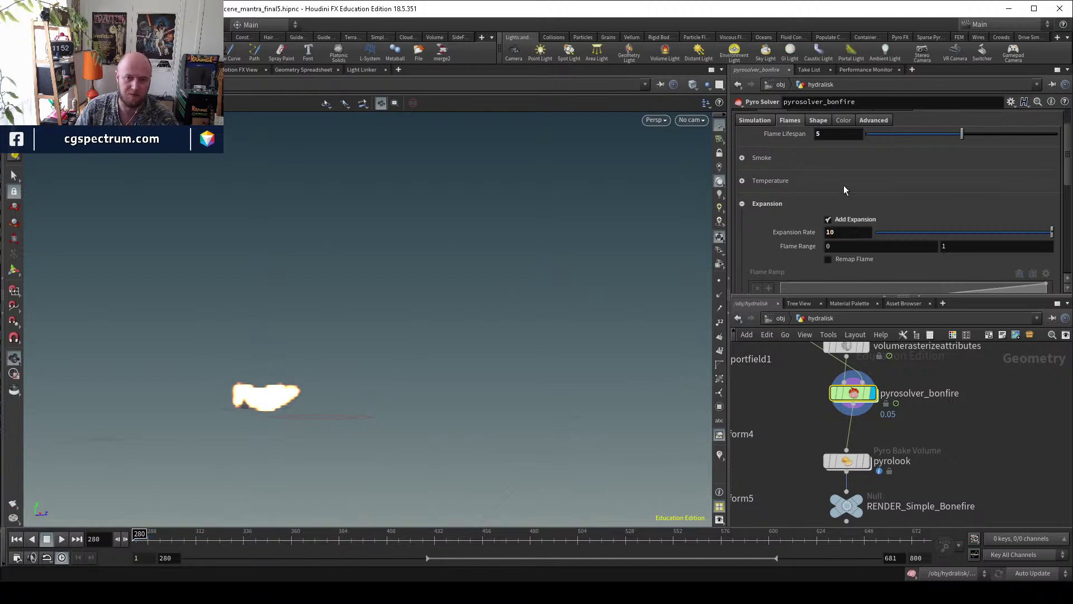
Set both the flame lifespan and the expansion rate to 10, play the simulation and return to frame 280.
{"action": "type", "text": "10"}
{"action": "key", "text": "Return"}
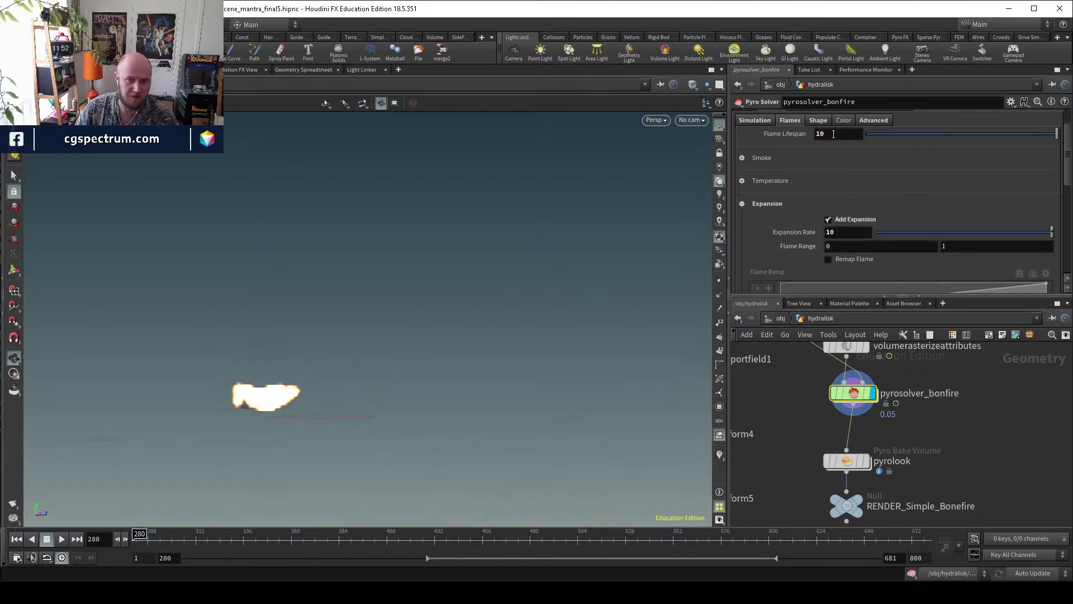
{"action": "left_click", "coordinate": [61, 539]}
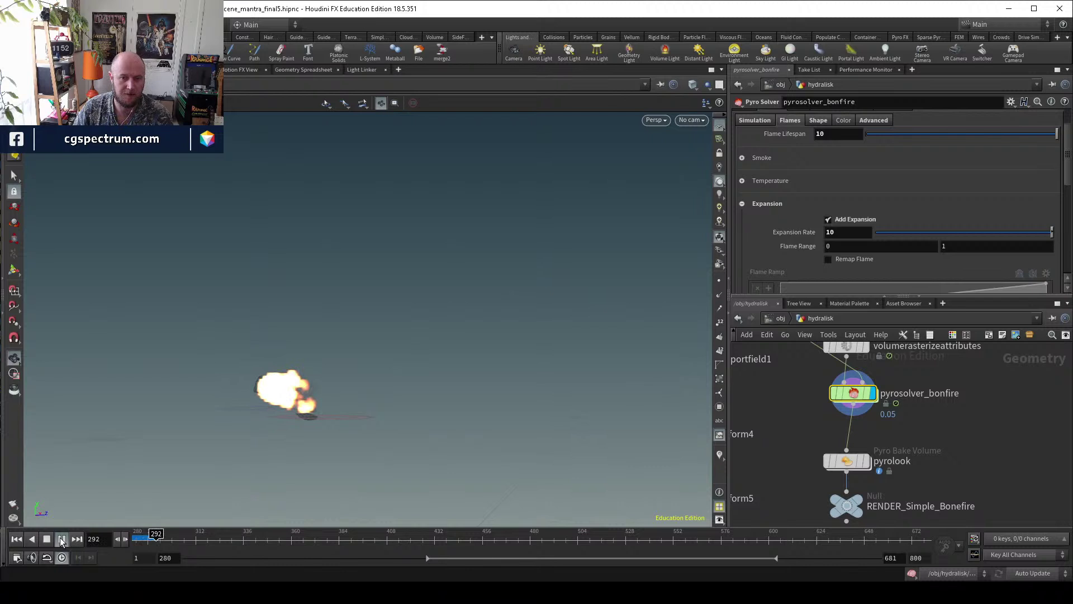
{"action": "scroll", "coordinate": [950, 447], "scroll_direction": "down", "scroll_amount": 5}
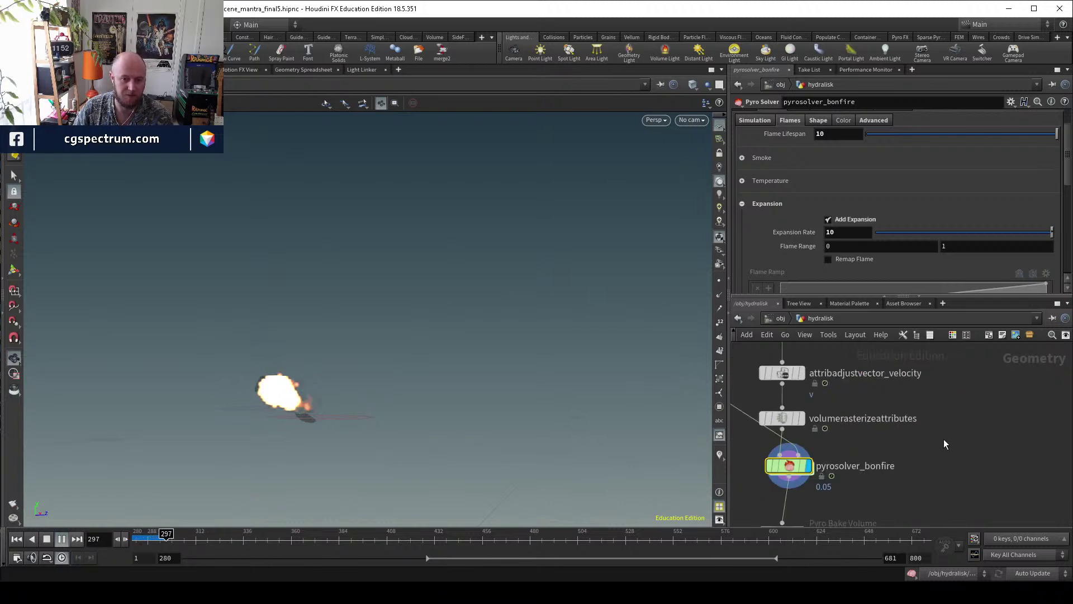
{"action": "scroll", "coordinate": [935, 449], "scroll_direction": "down", "scroll_amount": 1}
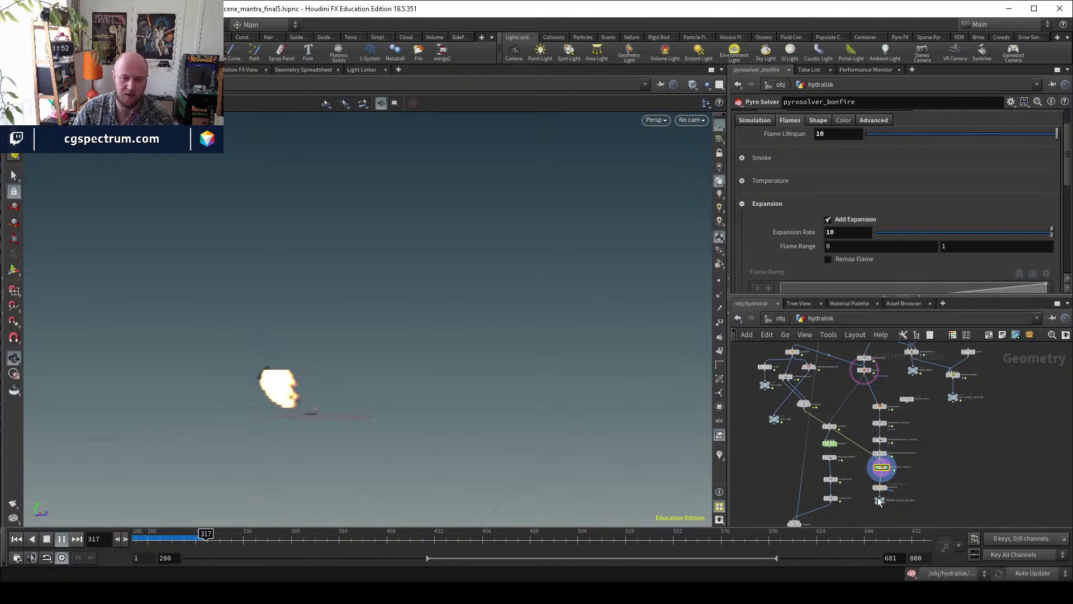
{"action": "left_click", "coordinate": [138, 537]}
Change the solver's dissipation and set the temperature cooling rate to 0.8.
{"action": "left_click", "coordinate": [816, 121]}
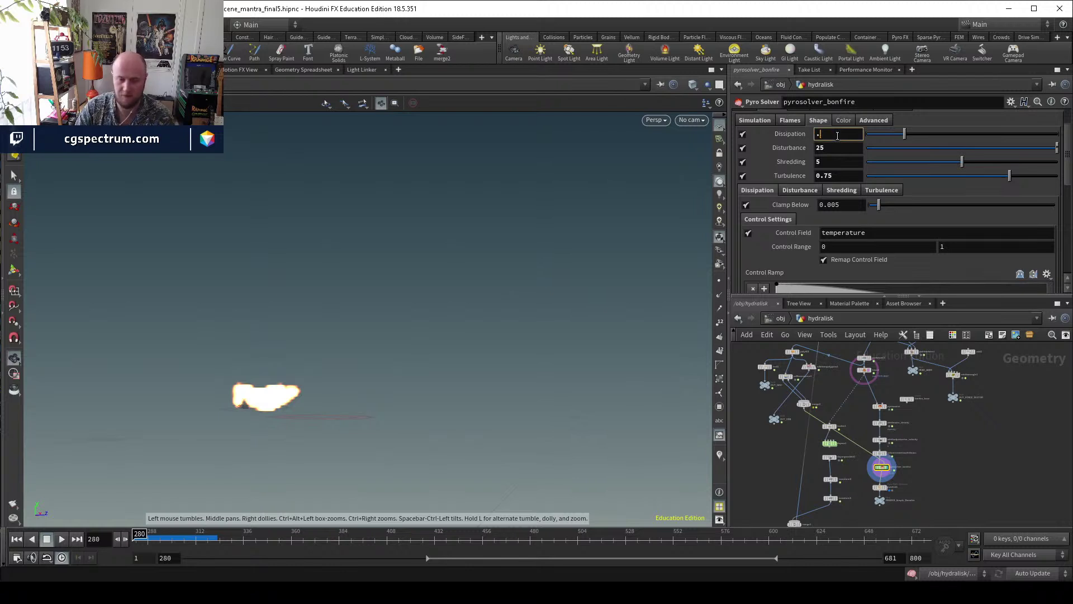
{"action": "left_click", "coordinate": [785, 122]}
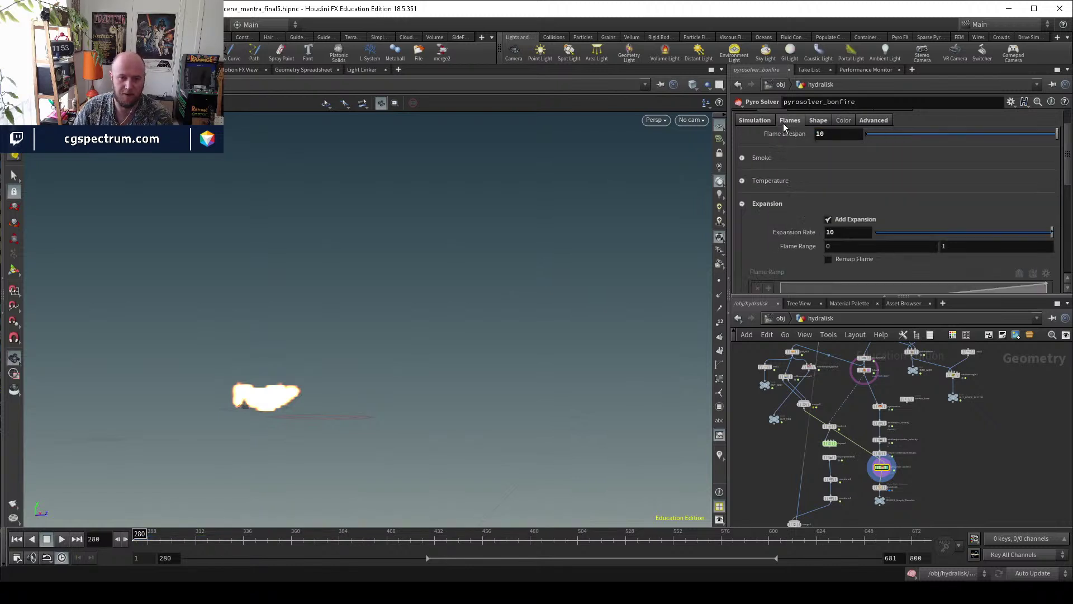
{"action": "left_click", "coordinate": [765, 123]}
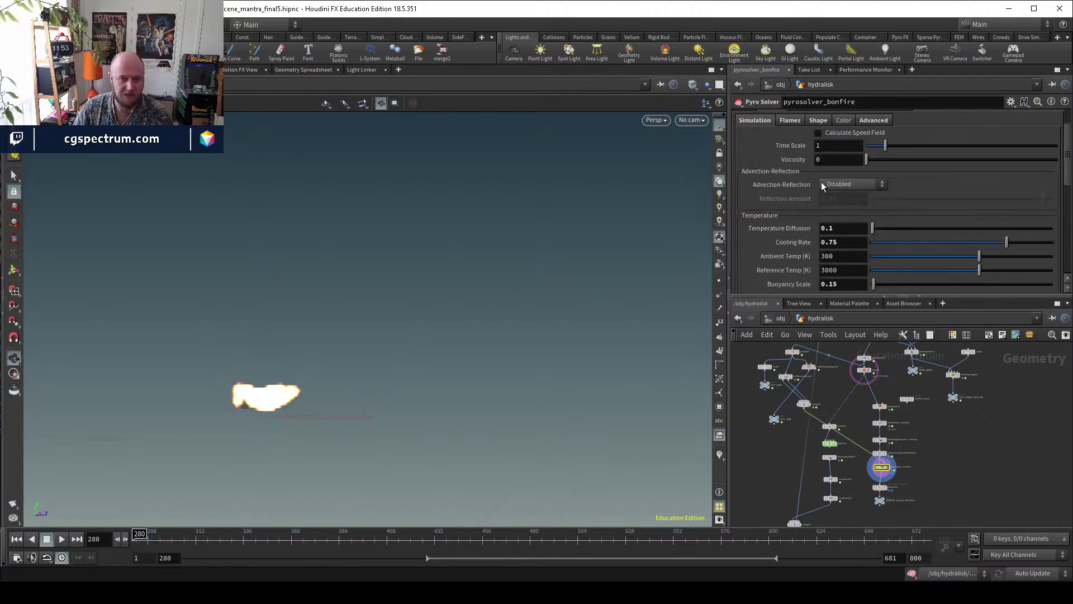
{"action": "scroll", "coordinate": [835, 231], "scroll_direction": "down", "scroll_amount": 1}
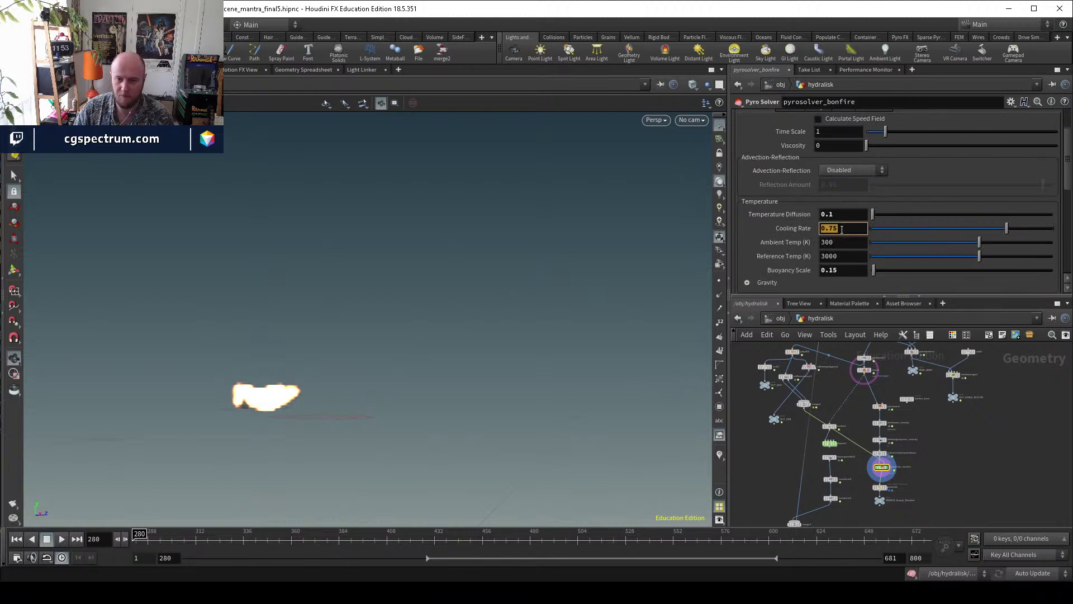
{"action": "type", "text": ".8"}
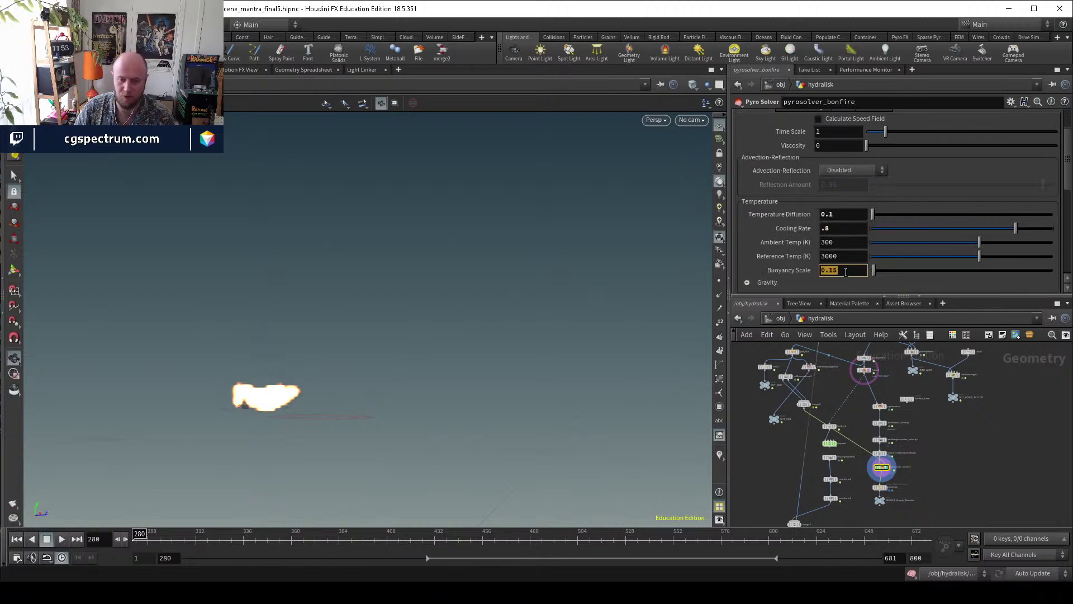
Review the solver's sourcing operations and its smoke and fire look settings, and replay the simulation from frame 280.
{"action": "scroll", "coordinate": [829, 130], "scroll_direction": "up", "scroll_amount": 3}
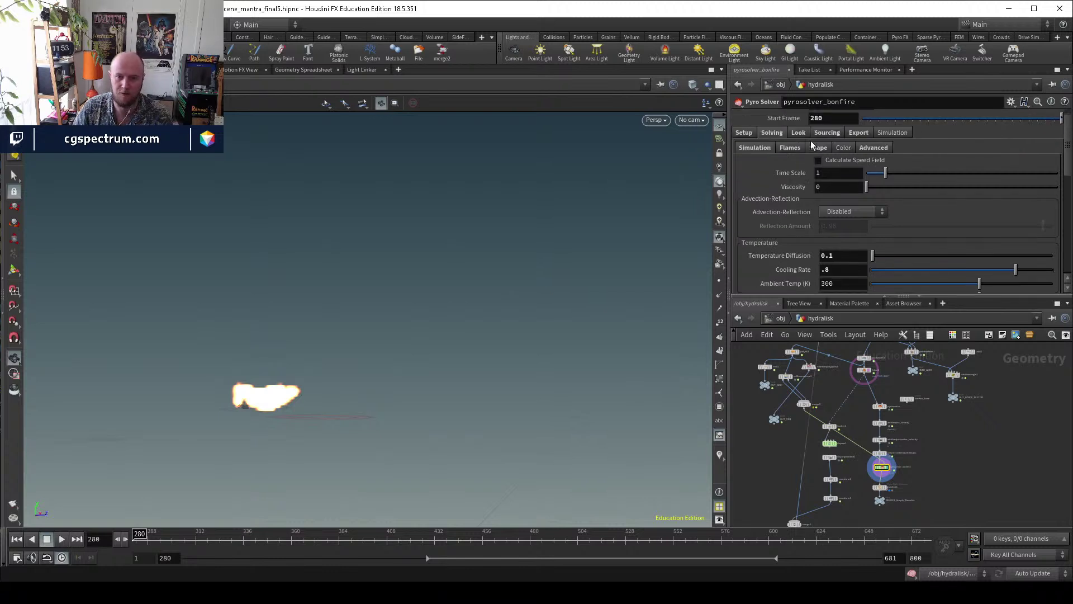
{"action": "left_click", "coordinate": [828, 133]}
{"action": "scroll", "coordinate": [817, 204], "scroll_direction": "down", "scroll_amount": 5}
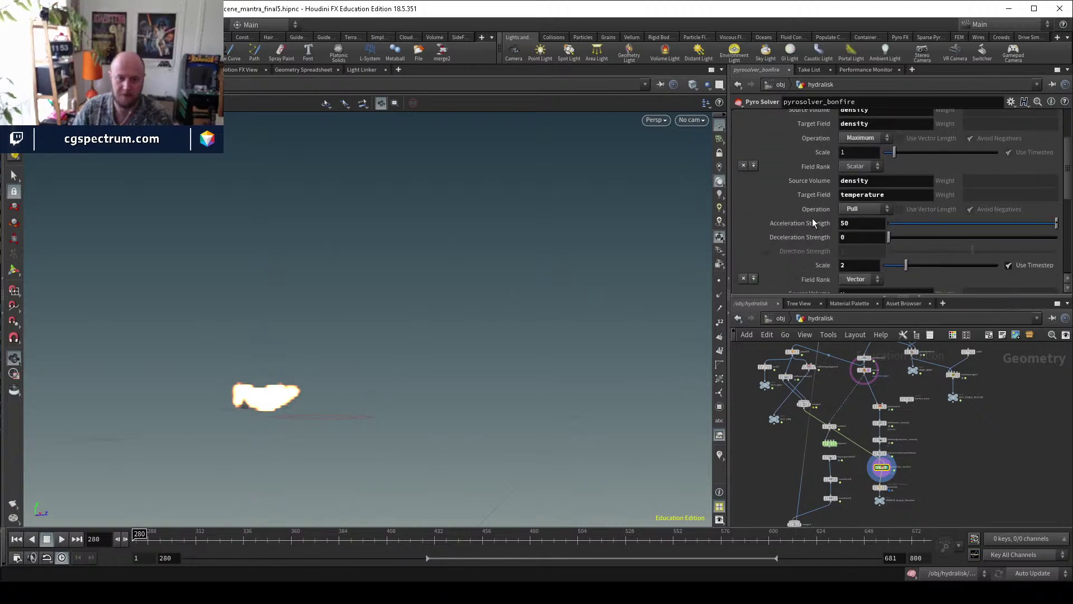
{"action": "scroll", "coordinate": [814, 220], "scroll_direction": "up", "scroll_amount": 10}
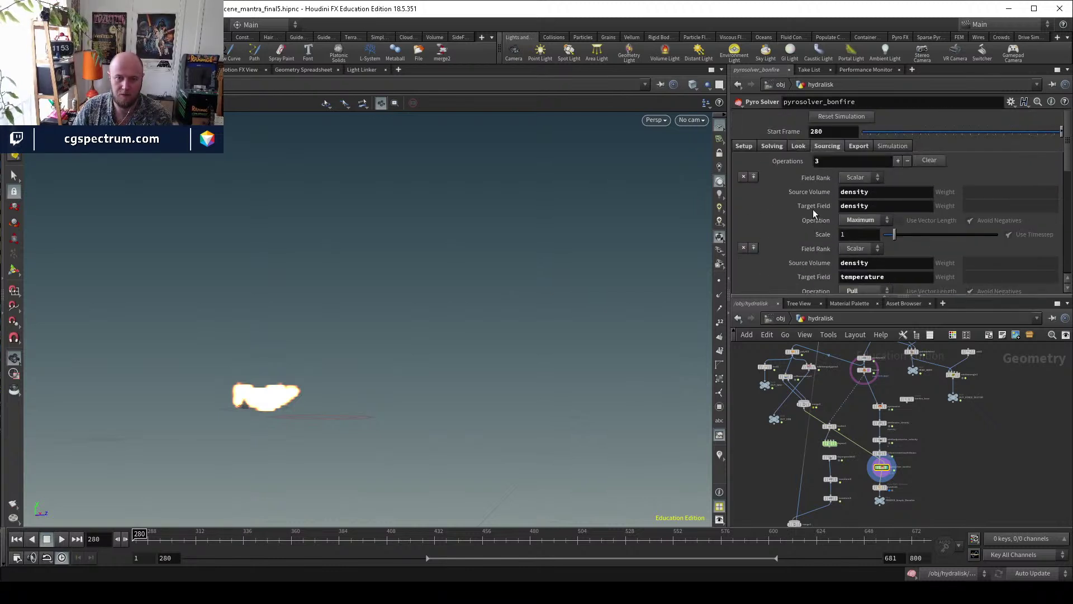
{"action": "left_click", "coordinate": [803, 149]}
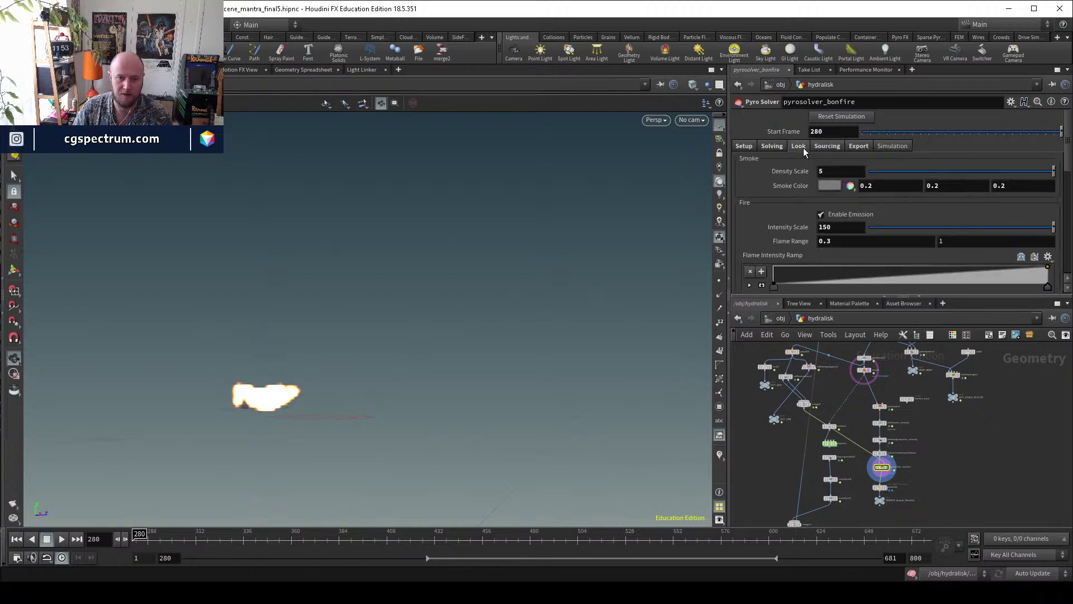
{"action": "left_click", "coordinate": [830, 146]}
{"action": "scroll", "coordinate": [822, 218], "scroll_direction": "down", "scroll_amount": 3}
{"action": "scroll", "coordinate": [814, 230], "scroll_direction": "up", "scroll_amount": 5}
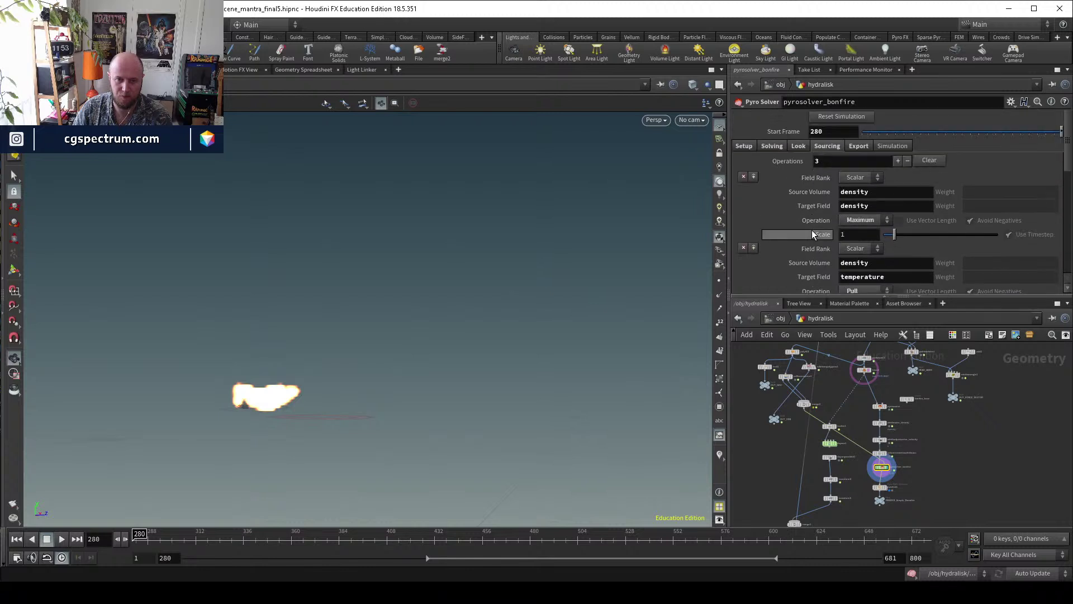
{"action": "left_click", "coordinate": [798, 146]}
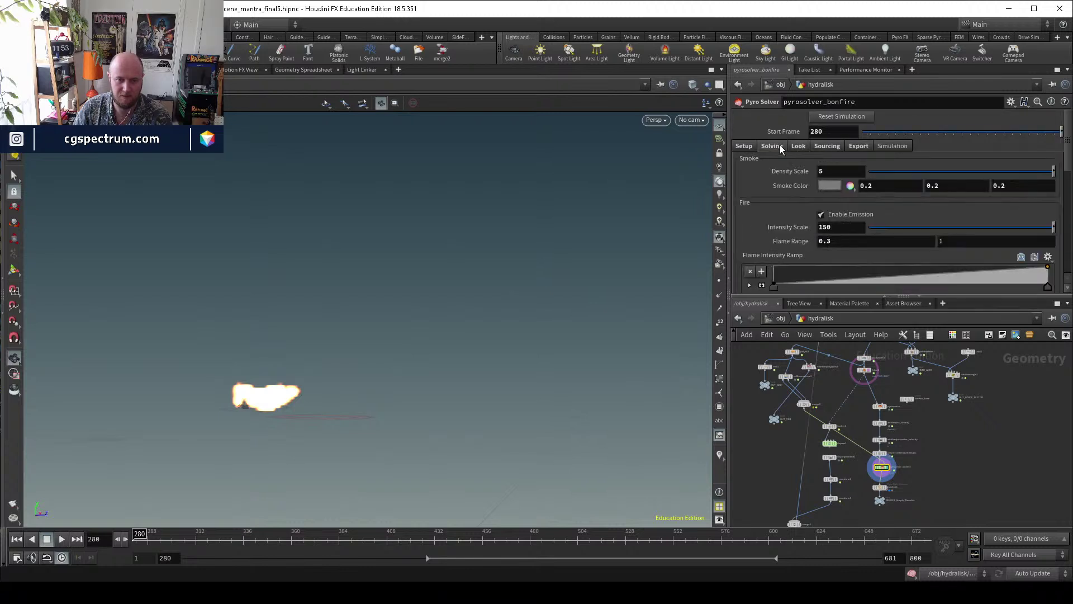
{"action": "left_click", "coordinate": [780, 147]}
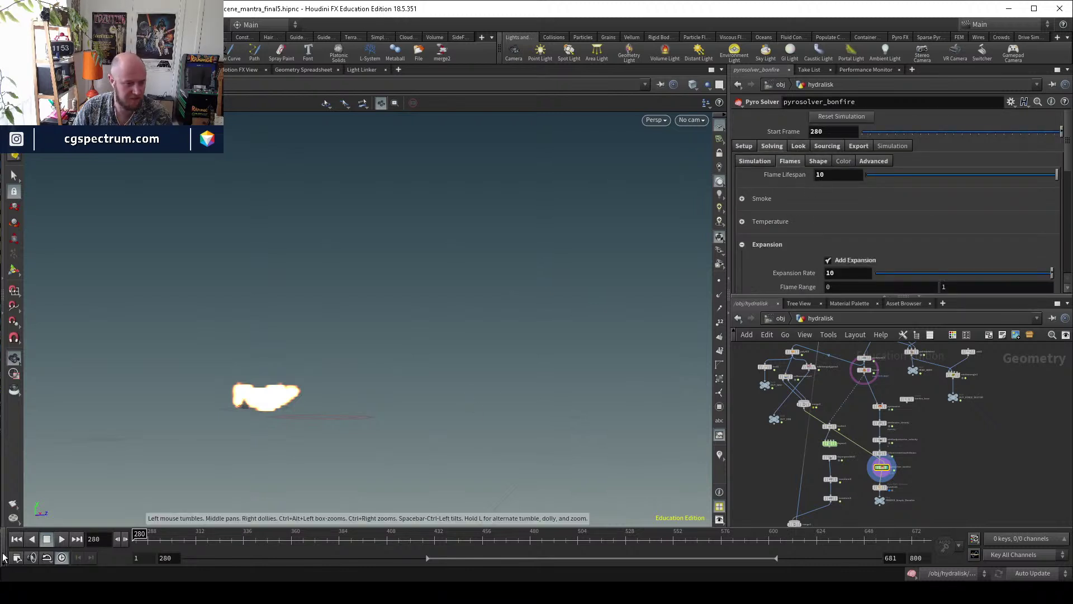
{"action": "left_click", "coordinate": [62, 539]}
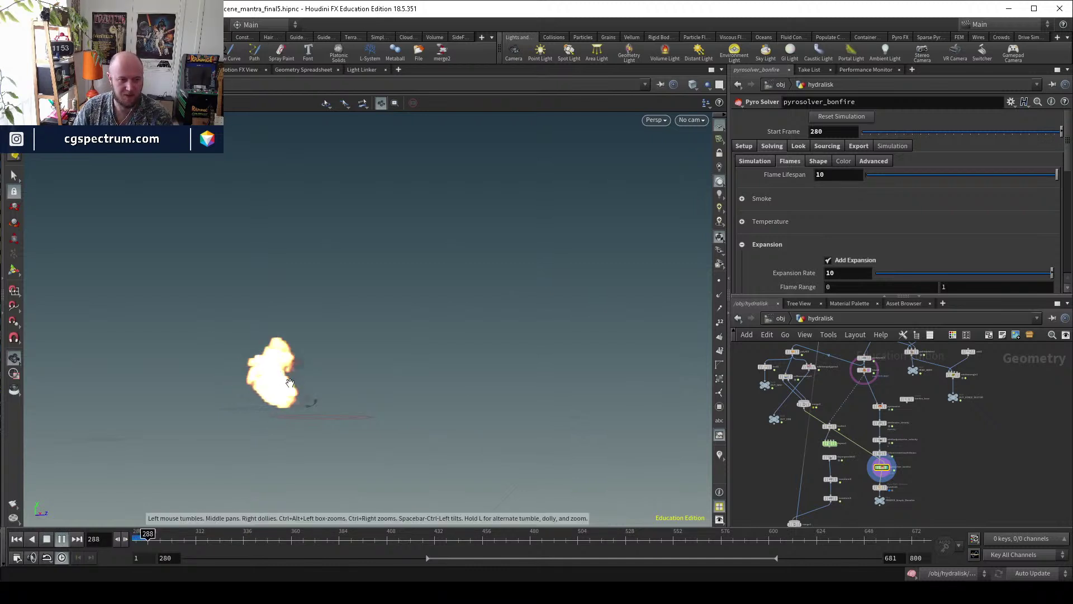
Set the temperature cooling rate to 0.5 and the temperature diffusion to 0.01, play the simulation and return to frame 280.
{"action": "left_click", "coordinate": [826, 118]}
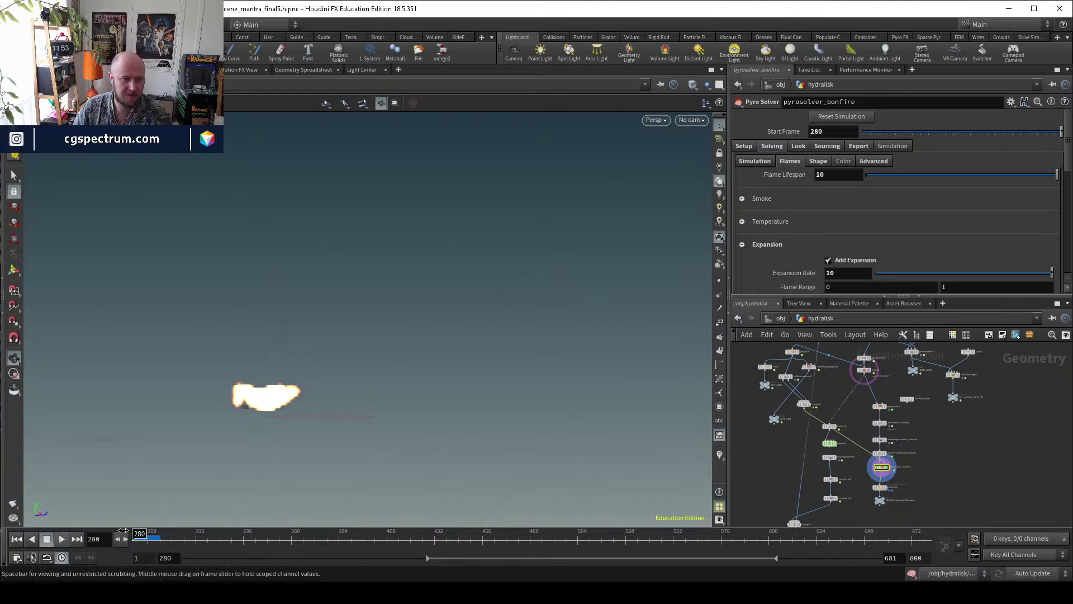
{"action": "left_click", "coordinate": [755, 161]}
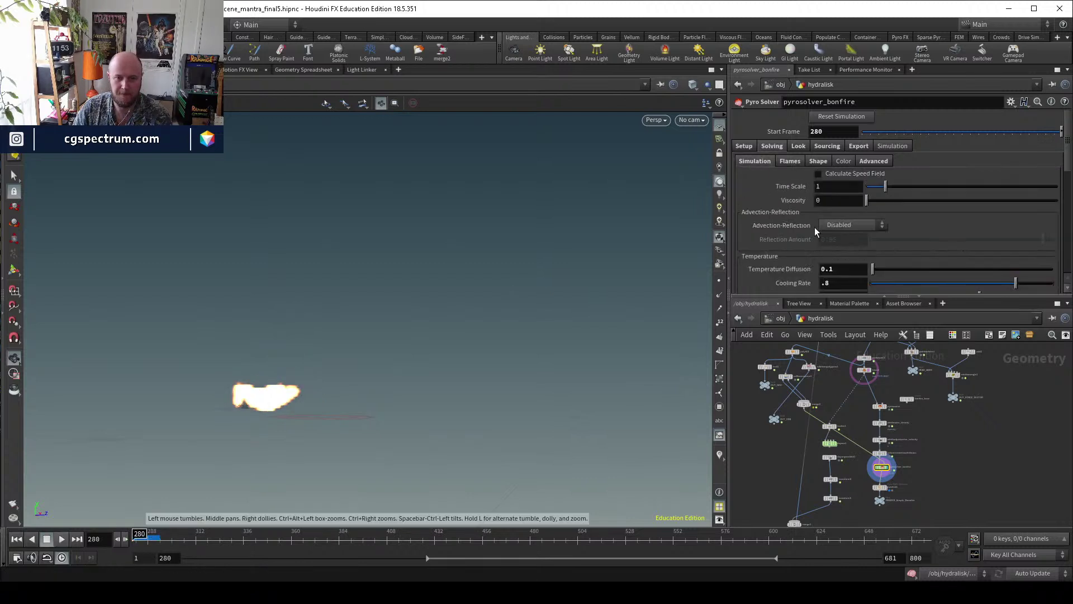
{"action": "scroll", "coordinate": [815, 232], "scroll_direction": "down", "scroll_amount": 3}
{"action": "left_click", "coordinate": [843, 242]}
{"action": "type", "text": ".5"}
{"action": "key", "text": "Return"}
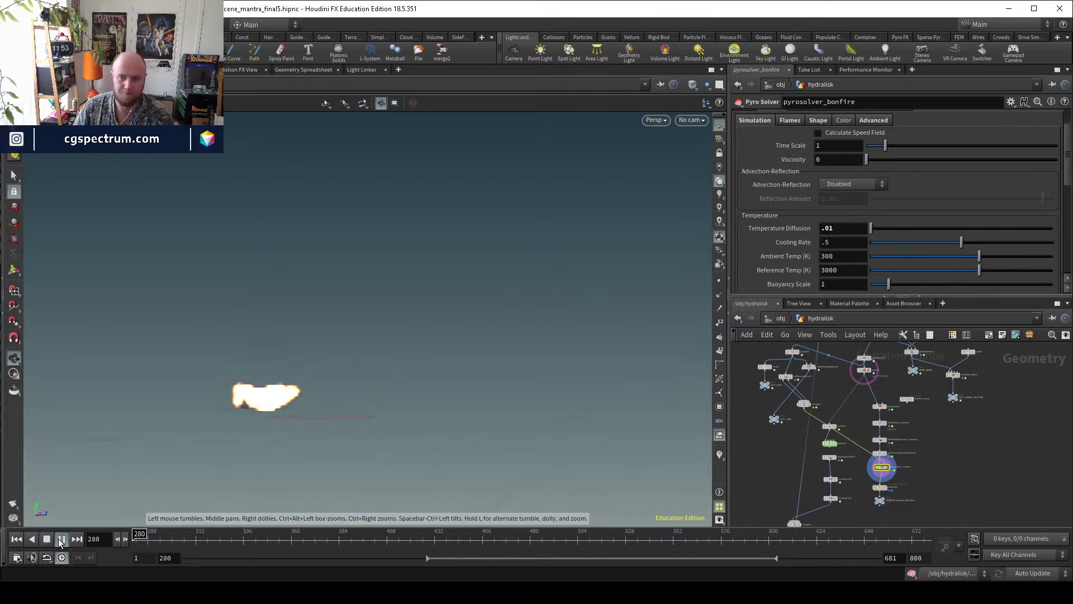
{"action": "left_click", "coordinate": [61, 538]}
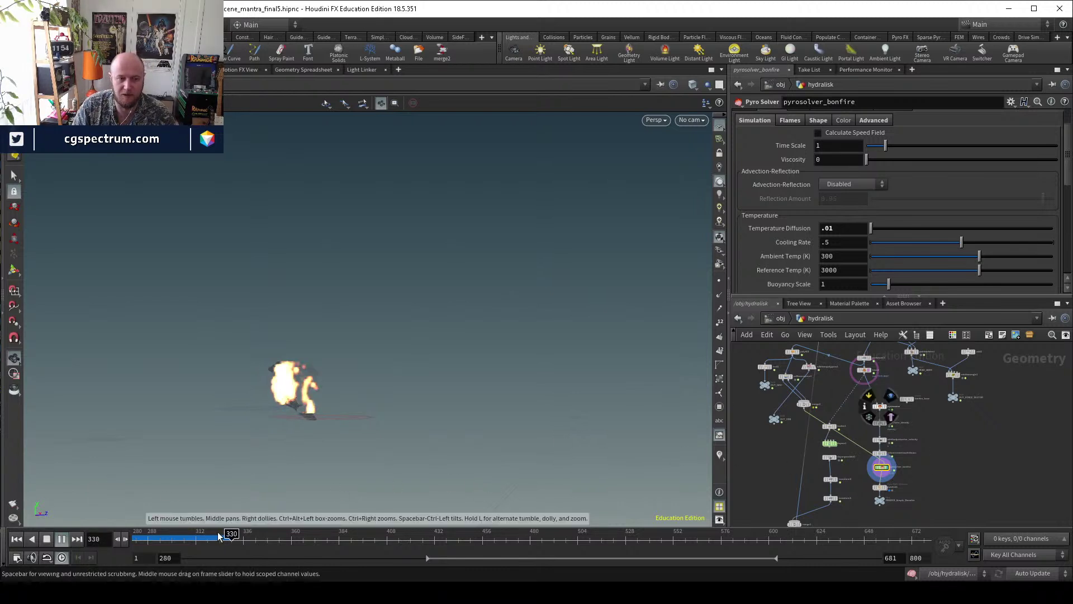
{"action": "mouse_move", "coordinate": [152, 538]}
{"action": "left_mouse_down"}
{"action": "mouse_move", "coordinate": [179, 537]}
{"action": "mouse_move", "coordinate": [139, 536]}
{"action": "left_mouse_up"}
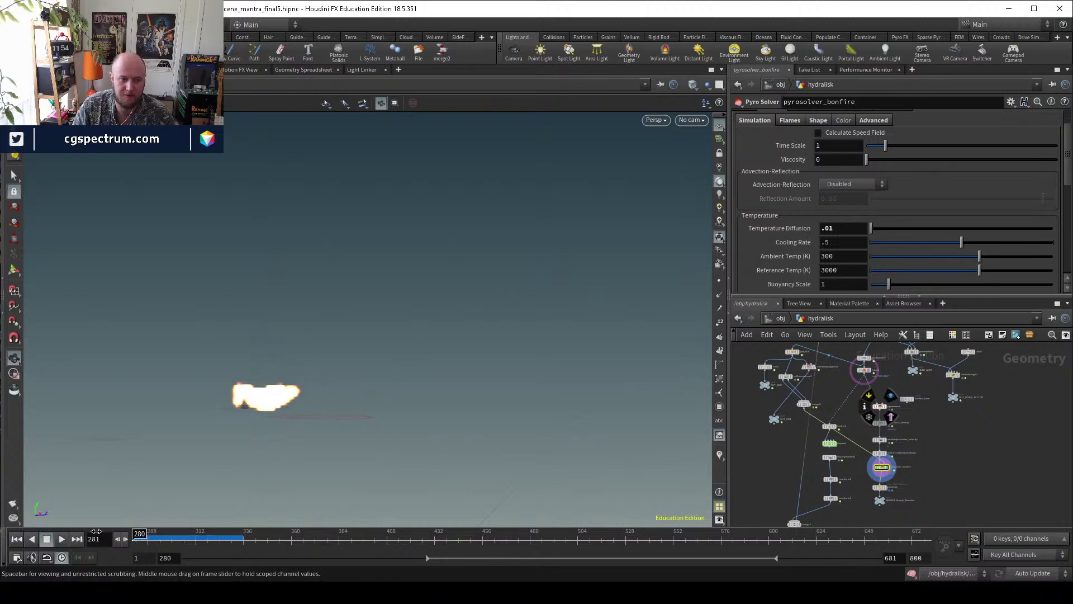
Set the shape dissipation to 0.01, play the simulation and scrub back to frame 298.
{"action": "left_click", "coordinate": [819, 120]}
{"action": "left_click", "coordinate": [830, 134]}
{"action": "type", "text": ".01"}
{"action": "key", "text": "Return"}
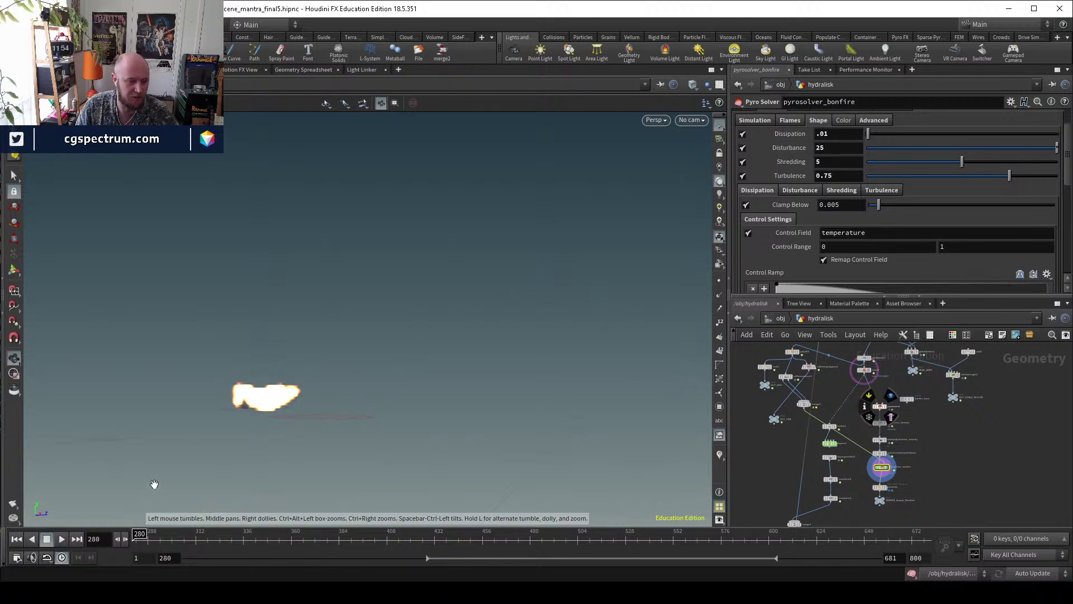
{"action": "left_click", "coordinate": [62, 539]}
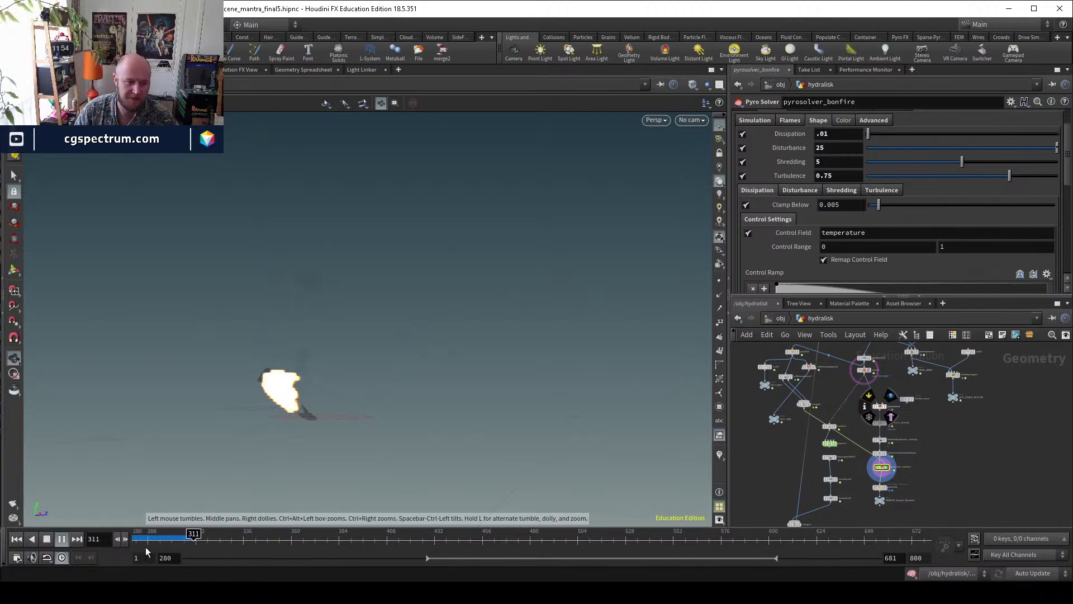
{"action": "left_click_drag", "start_coordinate": [140, 538], "coordinate": [168, 539]}
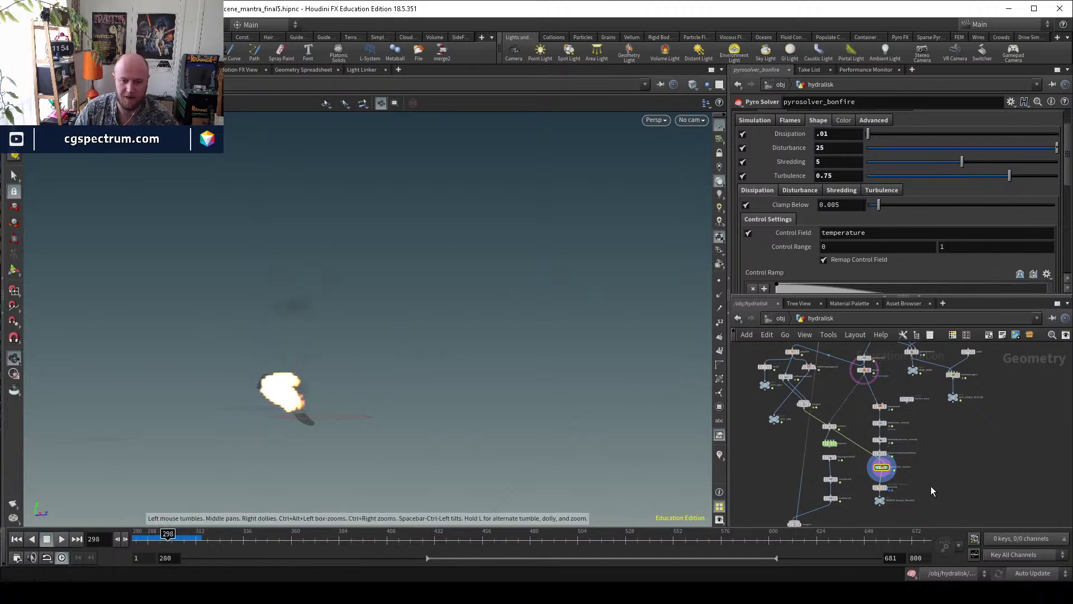
Display merge2 and rewire pyrosolver_bonfire through transform4 and transform5 into it, replacing the solver's direct connection.
{"action": "middle_click_drag", "start_coordinate": [879, 497], "coordinate": [928, 444]}
{"action": "scroll", "coordinate": [928, 445], "scroll_direction": "up", "scroll_amount": 3}
{"action": "scroll", "coordinate": [928, 442], "scroll_direction": "up", "scroll_amount": 1}
{"action": "left_click_drag", "start_coordinate": [829, 460], "coordinate": [930, 407]}
{"action": "scroll", "coordinate": [768, 517], "scroll_direction": "up", "scroll_amount": 1}
{"action": "left_click", "coordinate": [801, 490]}
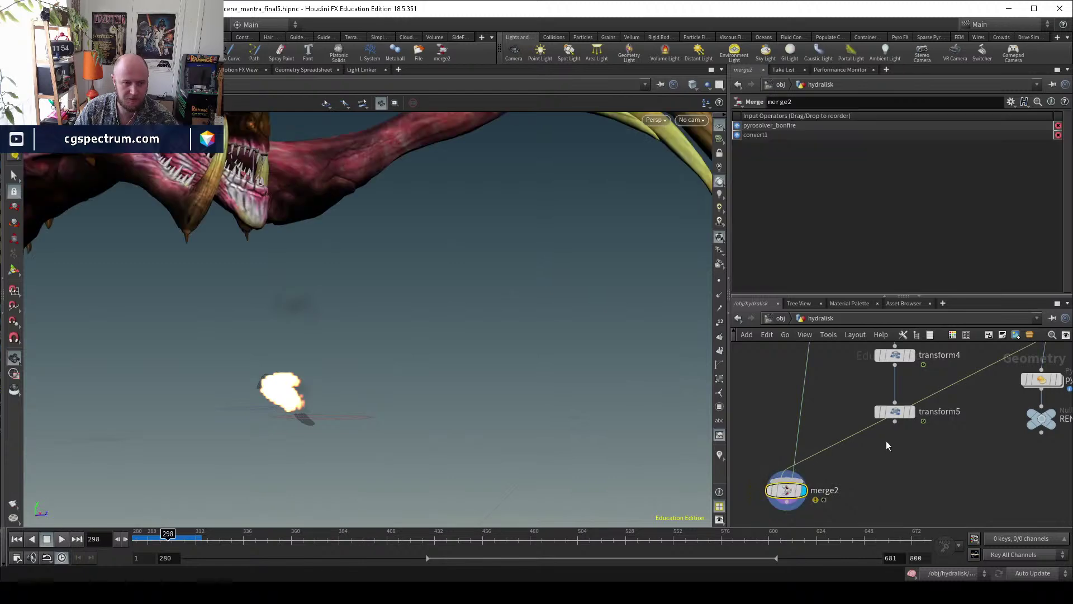
{"action": "middle_click_drag", "start_coordinate": [923, 415], "coordinate": [869, 465]}
{"action": "left_click_drag", "start_coordinate": [841, 463], "coordinate": [818, 480]}
{"action": "left_click_drag", "start_coordinate": [845, 406], "coordinate": [867, 451]}
{"action": "middle_click_drag", "start_coordinate": [921, 485], "coordinate": [951, 443]}
{"action": "left_click_drag", "start_coordinate": [635, 372], "coordinate": [326, 340]}
{"action": "middle_click_drag", "start_coordinate": [921, 460], "coordinate": [877, 489]}
{"action": "left_click_drag", "start_coordinate": [851, 427], "coordinate": [840, 421]}
Examine the translate settings of transform4 and transform5 and return the timeline to frame 280.
{"action": "left_click", "coordinate": [841, 422]}
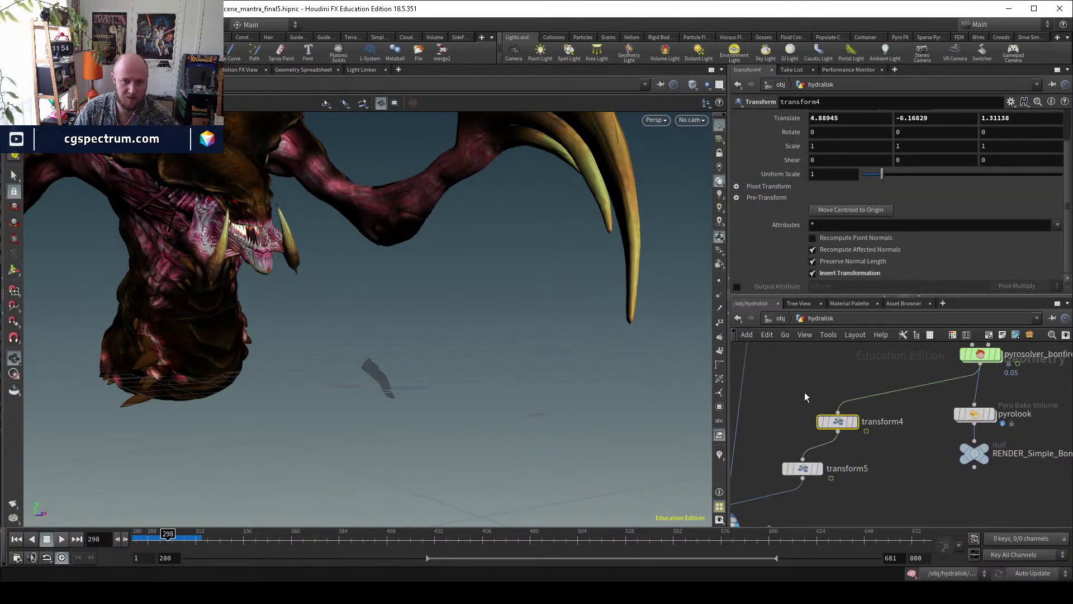
{"action": "left_click", "coordinate": [803, 468]}
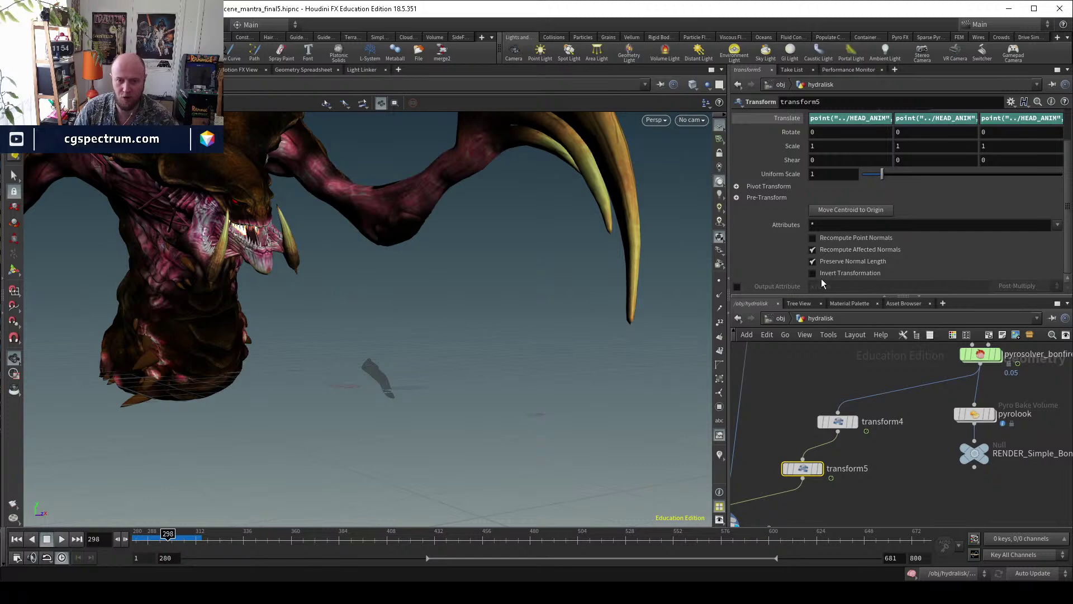
{"action": "left_click", "coordinate": [799, 119]}
{"action": "left_click", "coordinate": [798, 119]}
{"action": "left_click", "coordinate": [888, 469]}
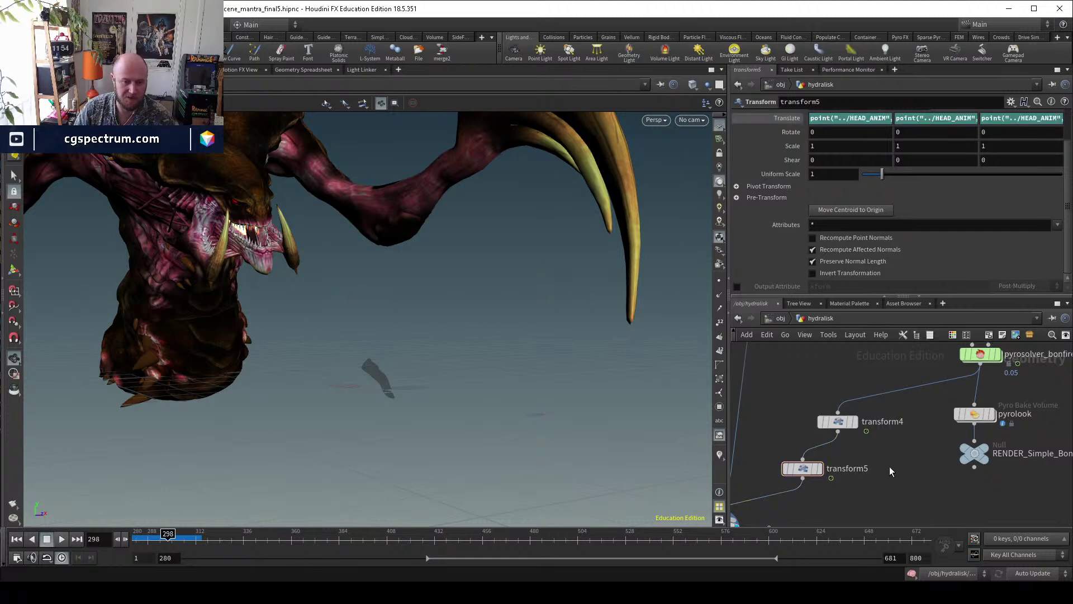
{"action": "middle_click_drag", "start_coordinate": [888, 468], "coordinate": [941, 428]}
{"action": "left_click_drag", "start_coordinate": [167, 538], "coordinate": [179, 537]}
{"action": "left_click_drag", "start_coordinate": [299, 360], "coordinate": [132, 538]}
Insert a Peak node between blast2 and pyrosource, display it and set its distance to 0.05.
{"action": "middle_click_drag", "start_coordinate": [998, 384], "coordinate": [869, 491]}
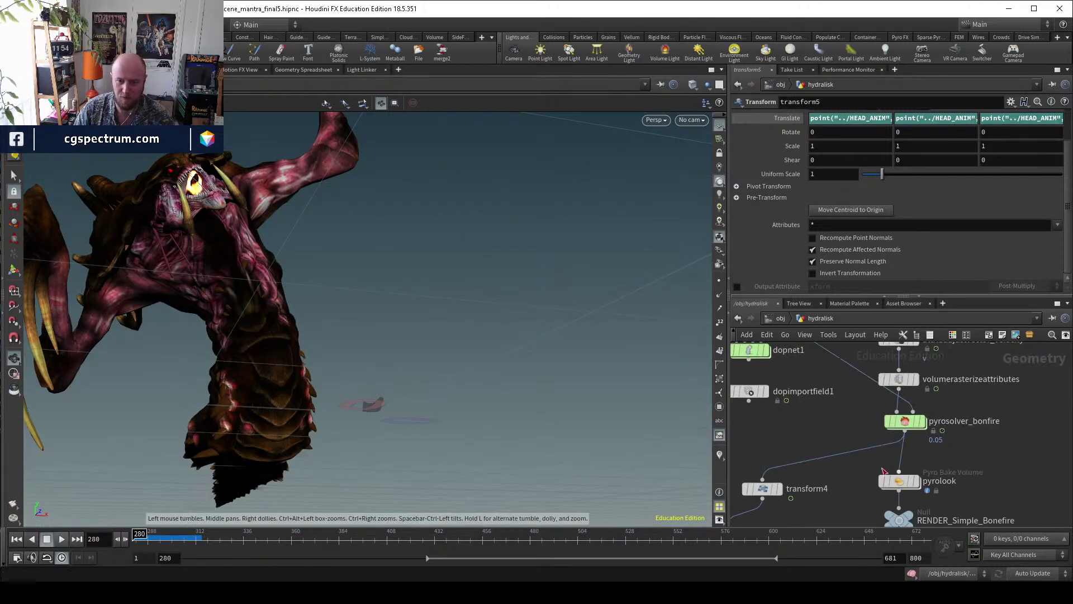
{"action": "middle_click_drag", "start_coordinate": [984, 444], "coordinate": [982, 498]}
{"action": "middle_click_drag", "start_coordinate": [1013, 457], "coordinate": [1009, 486]}
{"action": "middle_click_drag", "start_coordinate": [948, 360], "coordinate": [953, 445]}
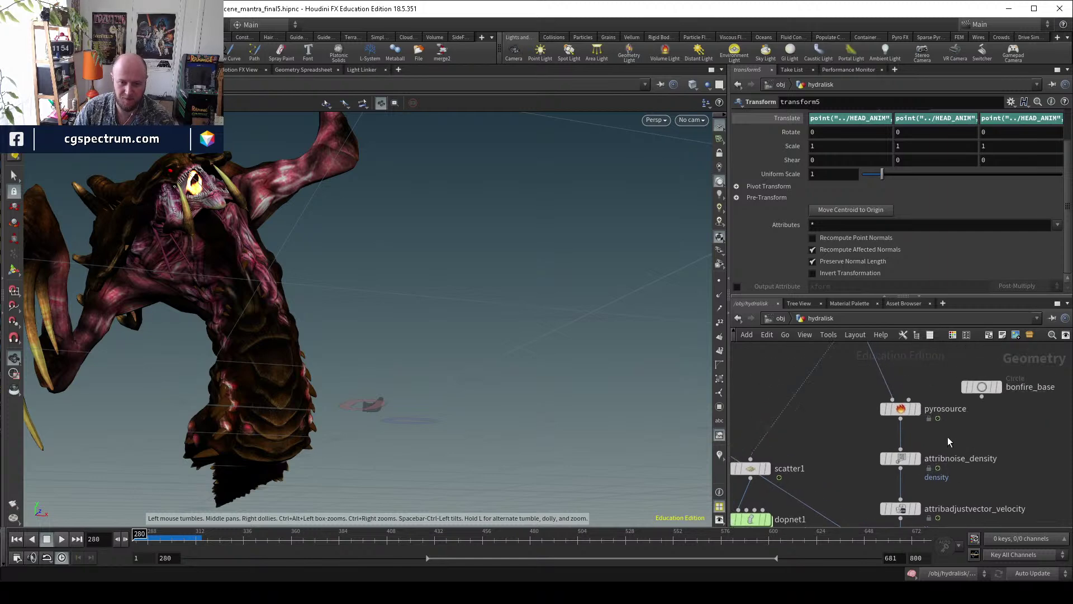
{"action": "middle_click_drag", "start_coordinate": [903, 354], "coordinate": [920, 408]}
{"action": "key", "text": "Tab"}
{"action": "type", "text": "peak"}
{"action": "key", "text": "Return"}
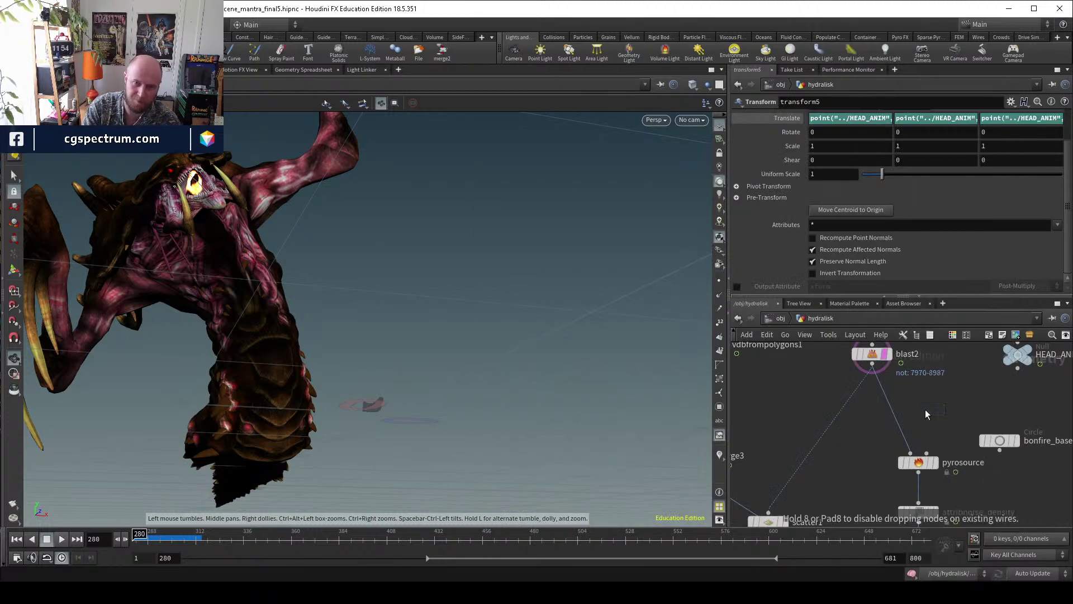
{"action": "left_click", "coordinate": [896, 416]}
{"action": "left_click", "coordinate": [913, 417]}
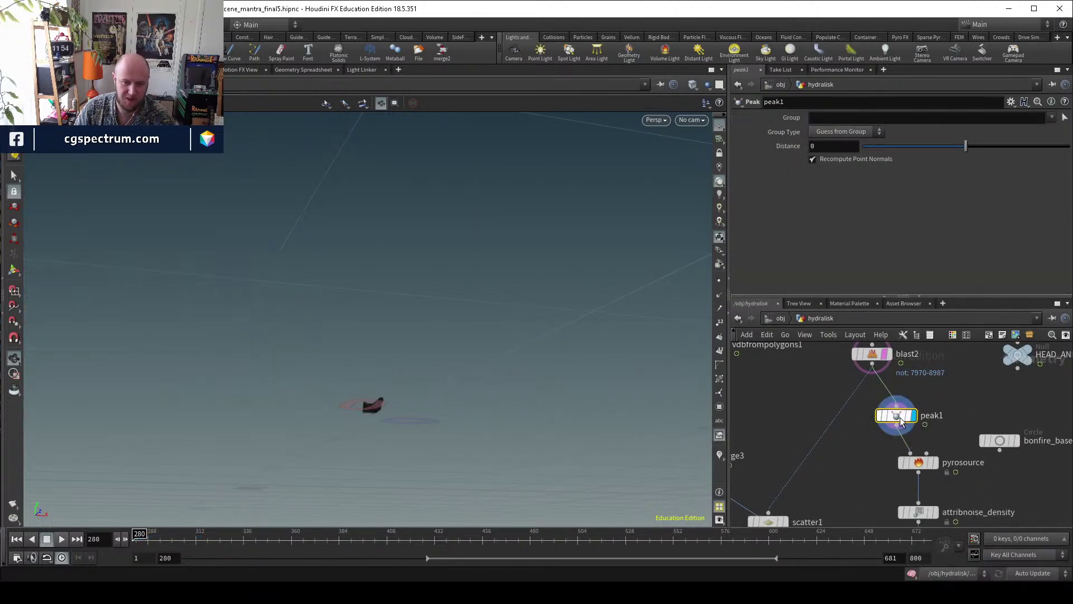
{"action": "type", "text": ".05"}
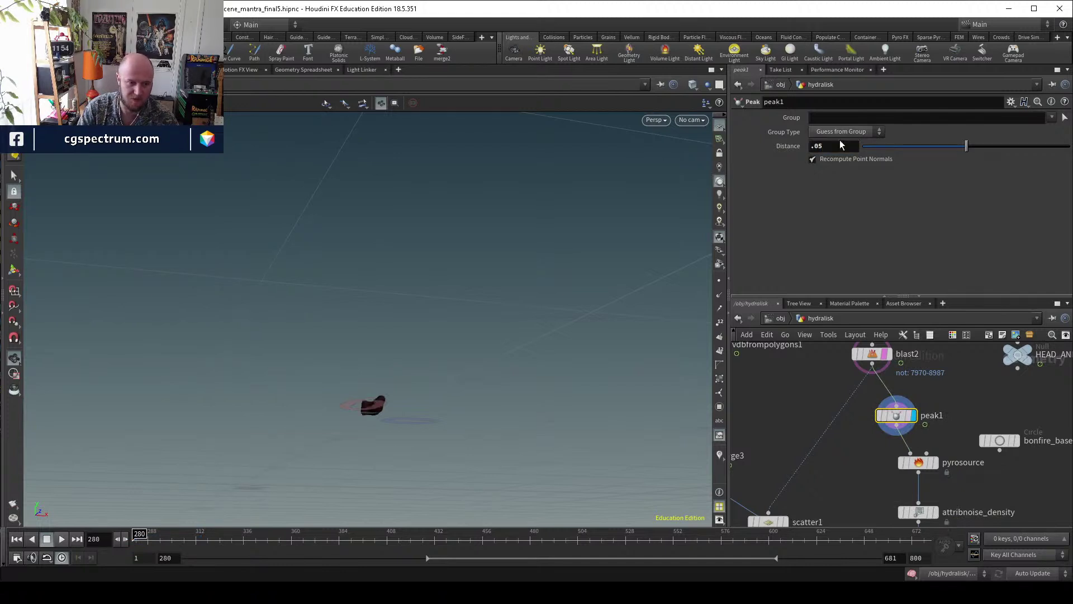
Select and display pyrosource to check the scattered points on the expanded tongue geometry.
{"action": "middle_click_drag", "start_coordinate": [954, 485], "coordinate": [923, 361]}
{"action": "scroll", "coordinate": [937, 415], "scroll_direction": "down", "scroll_amount": 3}
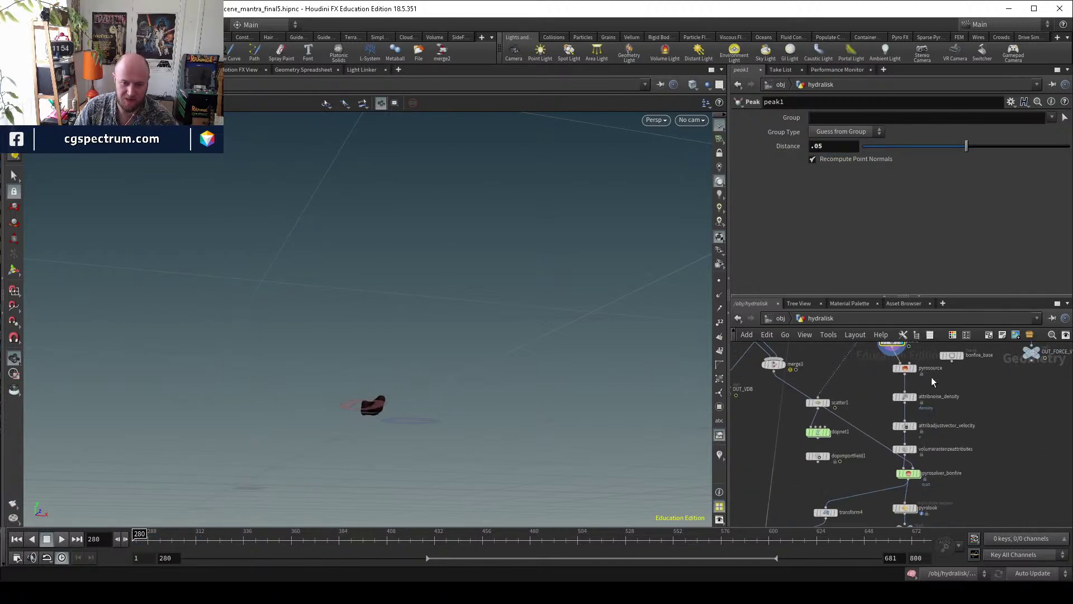
{"action": "scroll", "coordinate": [922, 366], "scroll_direction": "up", "scroll_amount": 3}
{"action": "left_click", "coordinate": [909, 372]}
{"action": "left_click", "coordinate": [893, 372]}
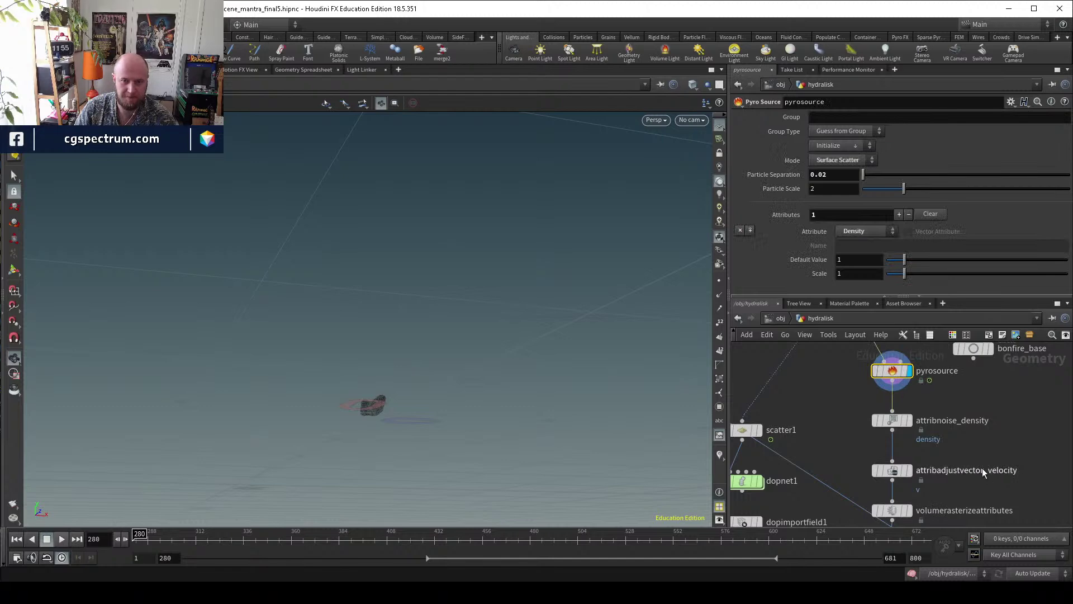
Display merge2 again, play the simulation from frame 280, scrub to frame 297 and inspect the creature's mouth.
{"action": "middle_click_drag", "start_coordinate": [966, 503], "coordinate": [1016, 419]}
{"action": "mouse_move", "coordinate": [848, 467]}
{"action": "middle_mouse_down"}
{"action": "mouse_move", "coordinate": [999, 414]}
{"action": "mouse_move", "coordinate": [837, 477]}
{"action": "middle_mouse_up"}
{"action": "left_click", "coordinate": [822, 471]}
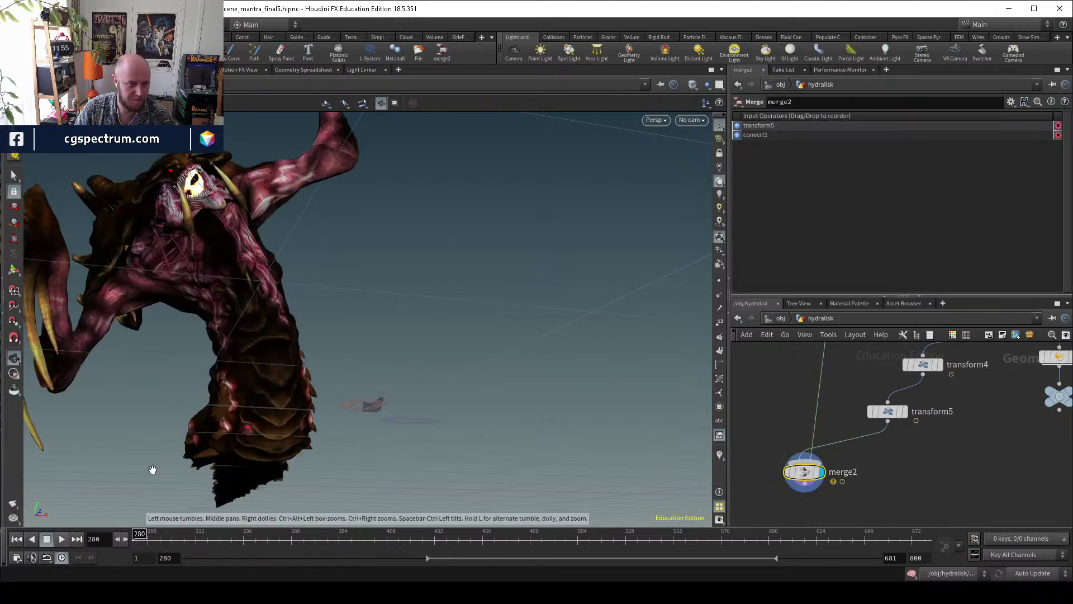
{"action": "mouse_move", "coordinate": [806, 475]}
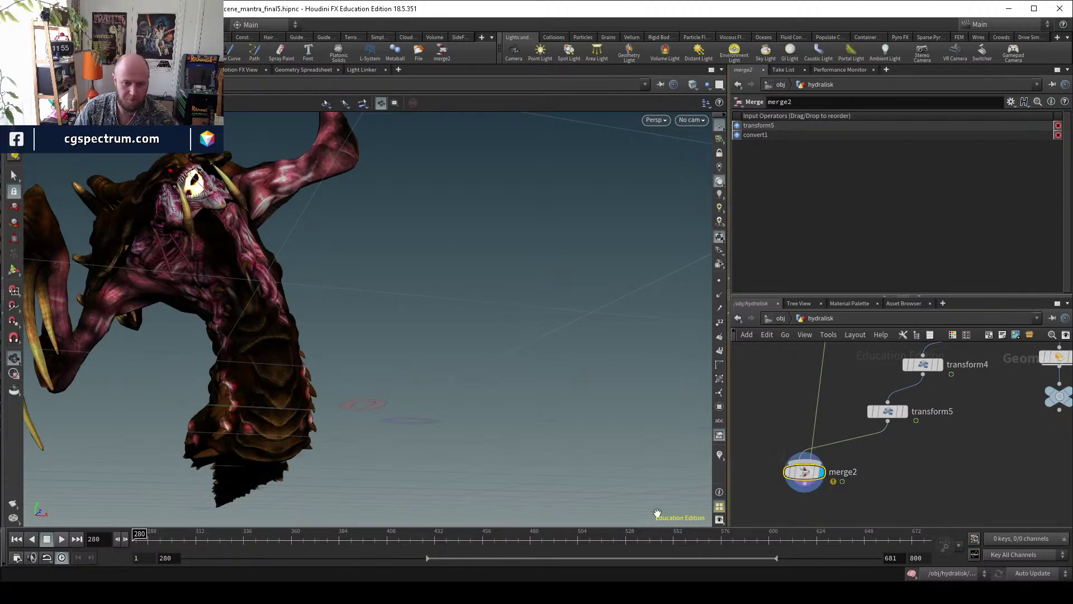
{"action": "left_click", "coordinate": [62, 539]}
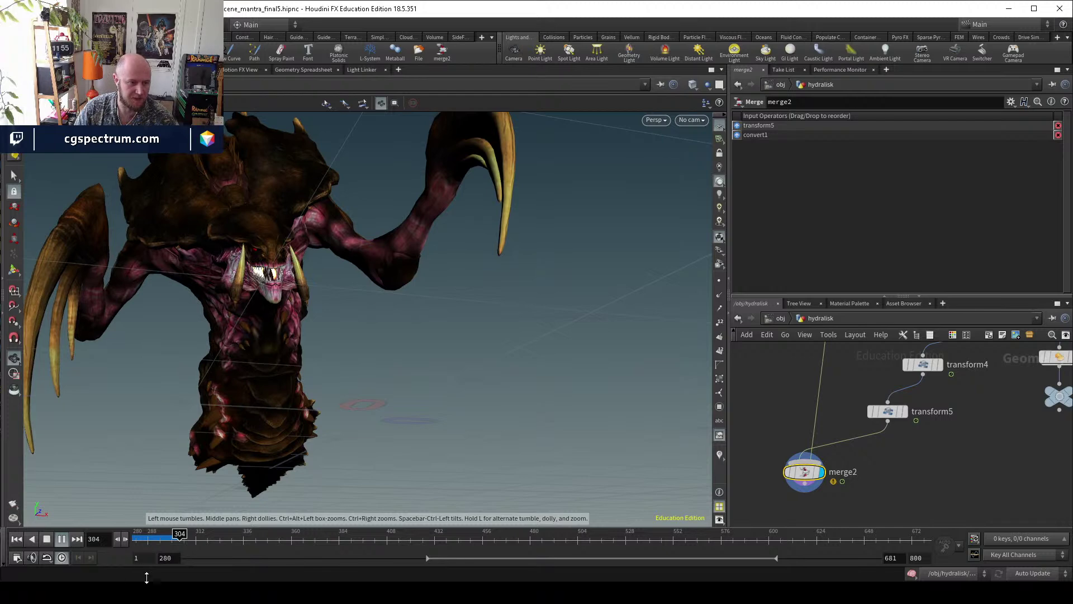
{"action": "left_click_drag", "start_coordinate": [138, 539], "coordinate": [166, 535]}
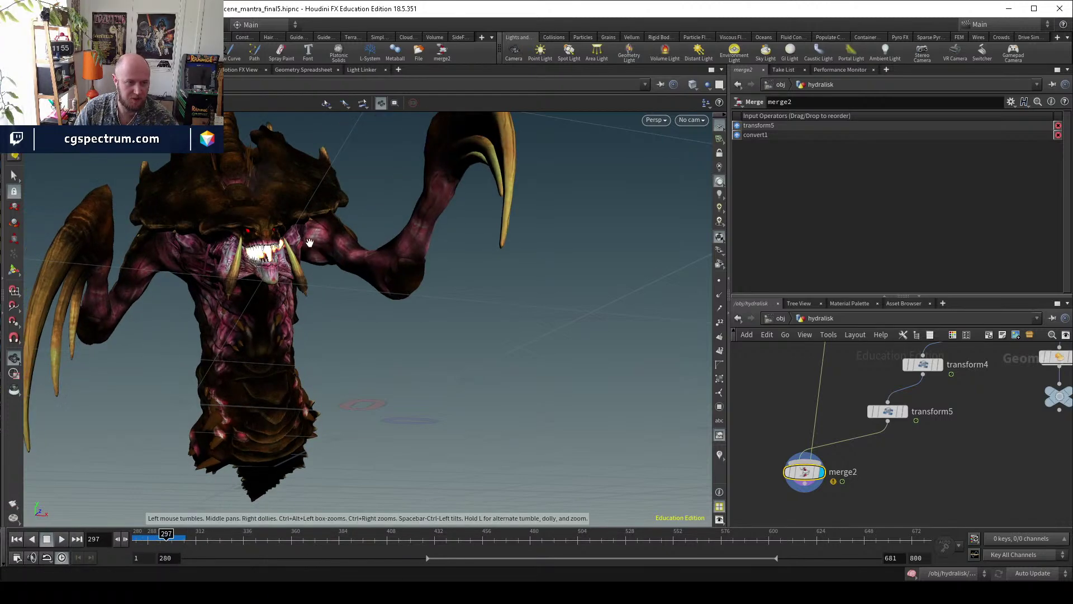
{"action": "middle_click_drag", "start_coordinate": [309, 242], "coordinate": [268, 355]}
{"action": "right_click_drag", "start_coordinate": [268, 355], "coordinate": [239, 246]}
Set the dissipation on pyrosolver_bonfire to 0.001 and review its flame smoke emission and shape settings.
{"action": "middle_click_drag", "start_coordinate": [973, 375], "coordinate": [820, 498]}
{"action": "left_click", "coordinate": [911, 421]}
{"action": "scroll", "coordinate": [784, 206], "scroll_direction": "up", "scroll_amount": 3}
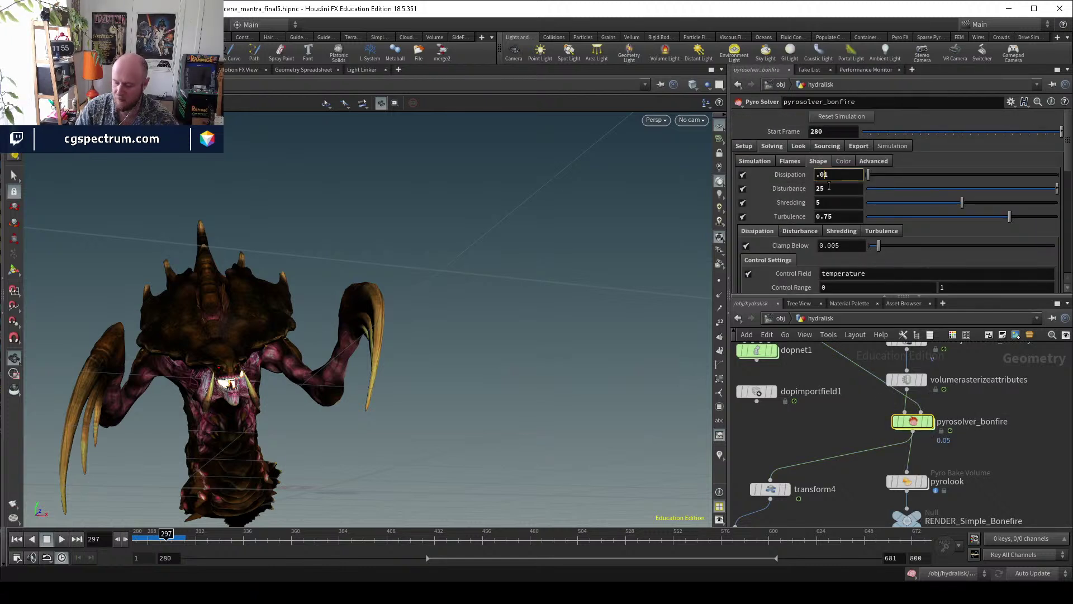
{"action": "left_click", "coordinate": [790, 164]}
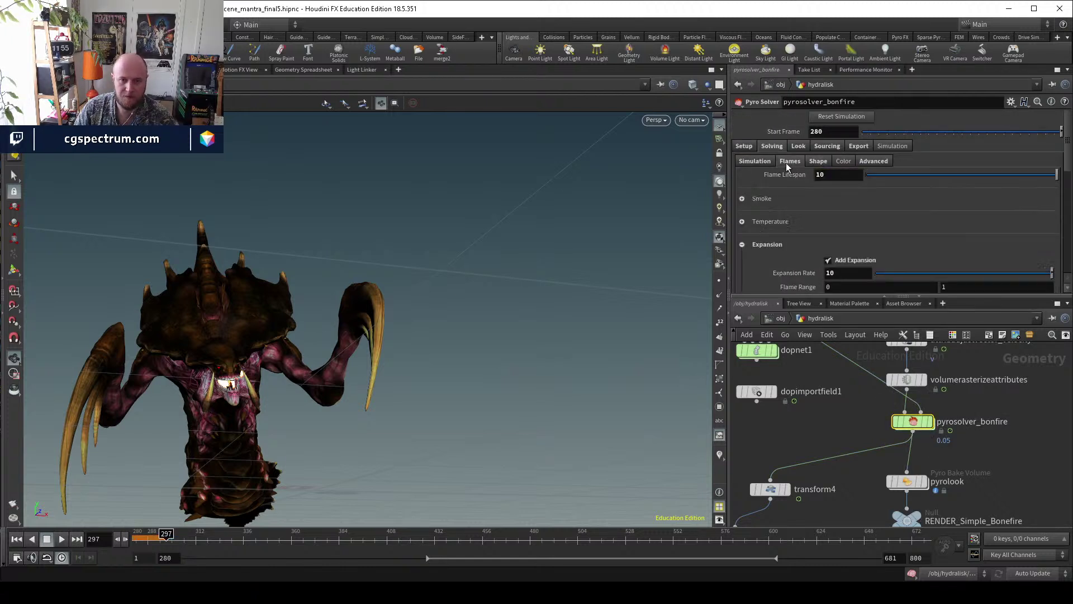
{"action": "left_click", "coordinate": [743, 199]}
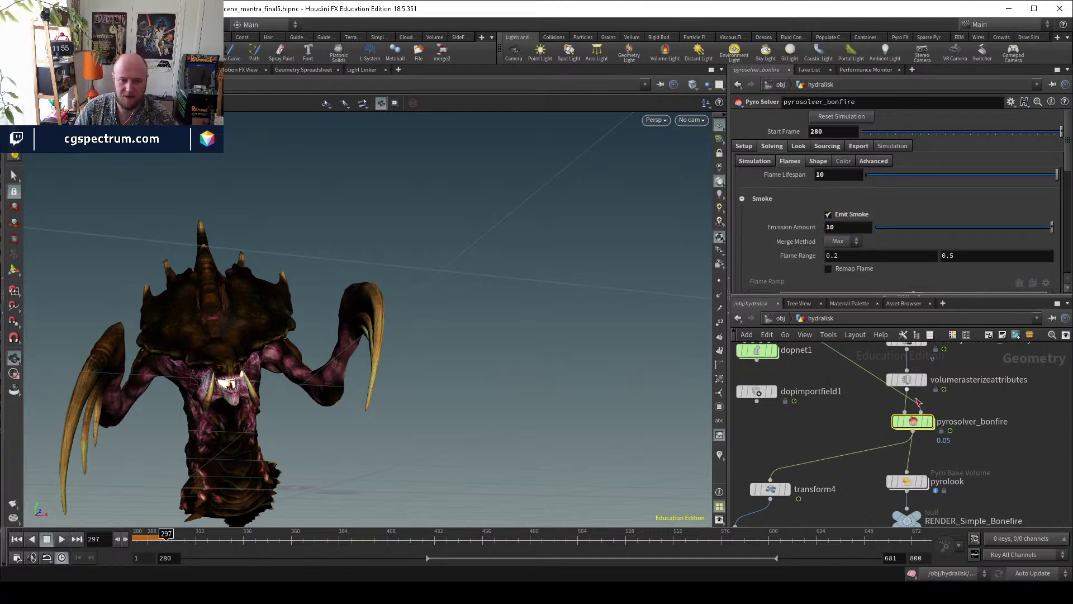
{"action": "left_click", "coordinate": [819, 162]}
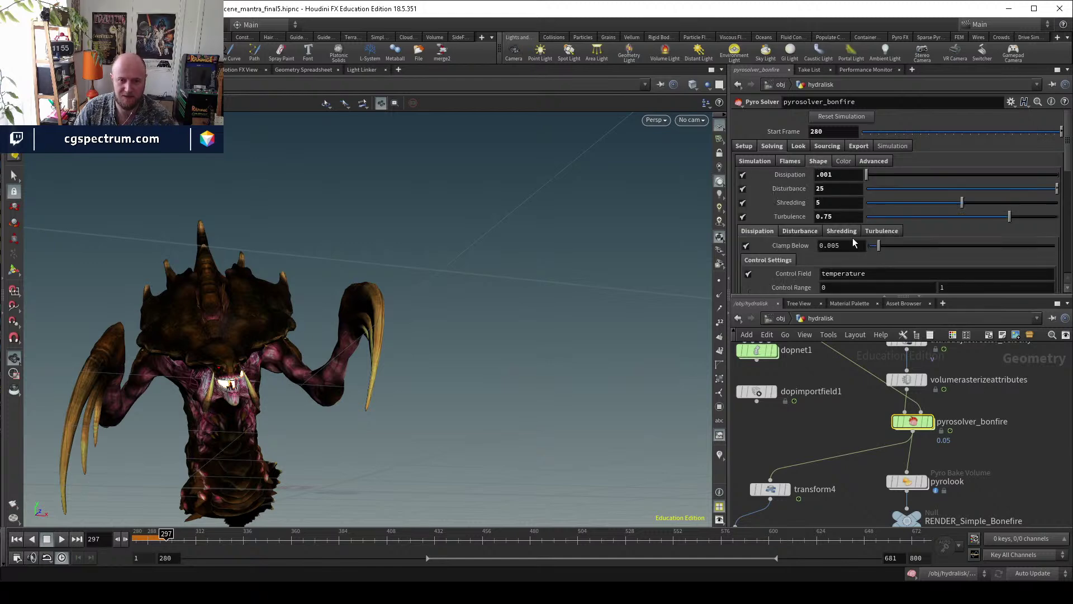
{"action": "left_click", "coordinate": [875, 163]}
Set the density source scale to 10 and the temperature source's acceleration strength to 100.
{"action": "left_click", "coordinate": [827, 146]}
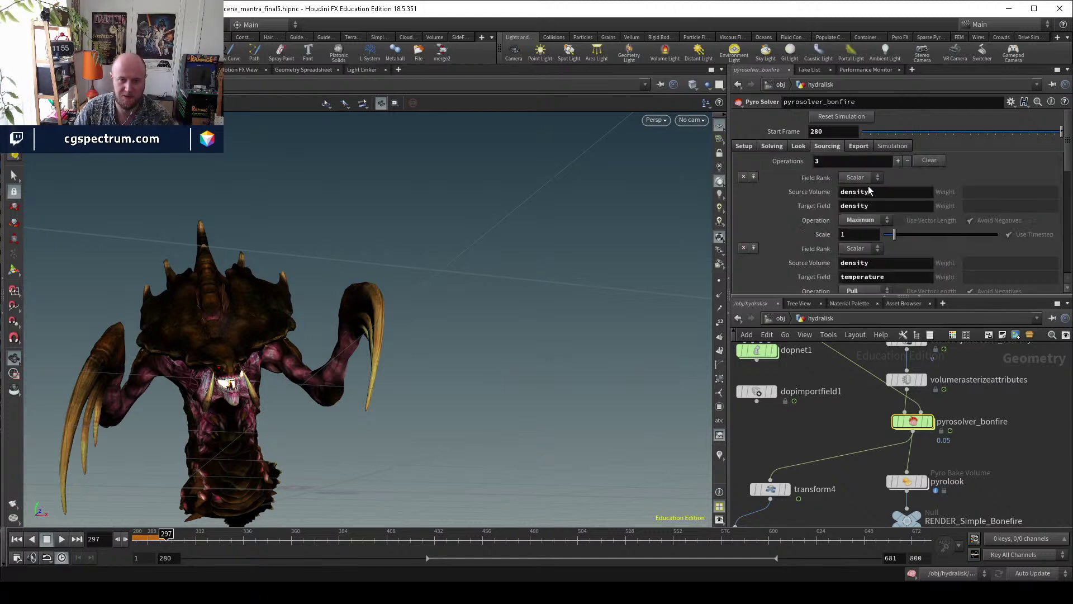
{"action": "type", "text": "0"}
{"action": "key", "text": "Return"}
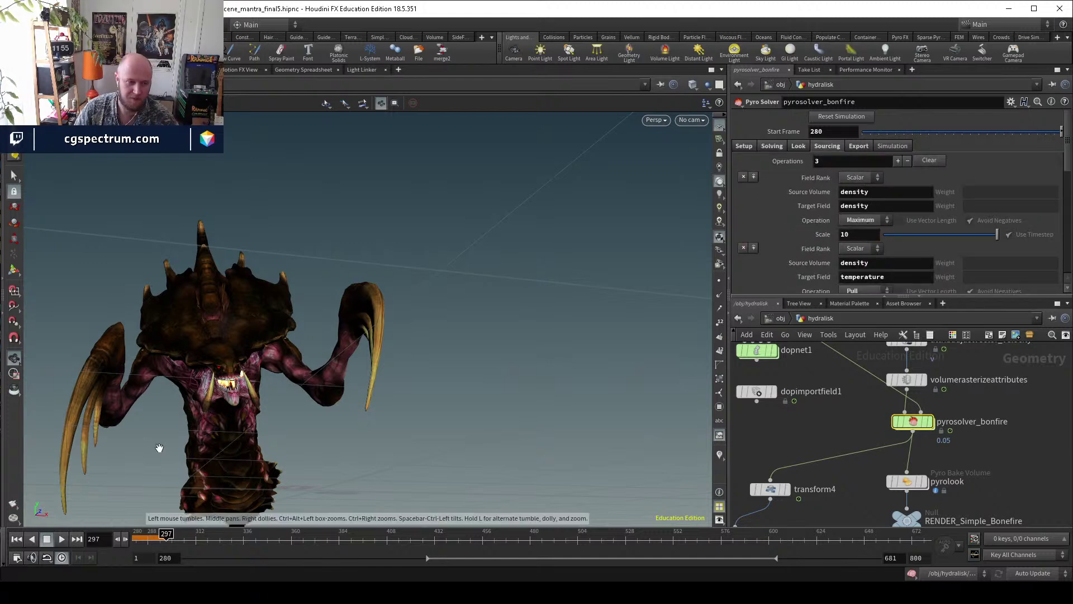
{"action": "scroll", "coordinate": [864, 240], "scroll_direction": "down", "scroll_amount": 2}
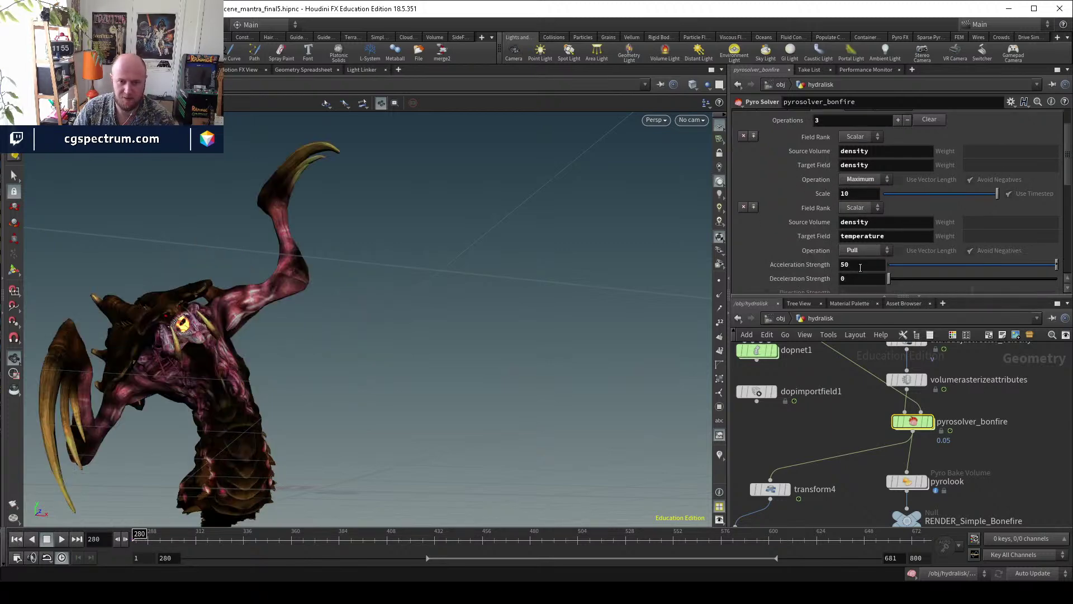
{"action": "left_click", "coordinate": [864, 264]}
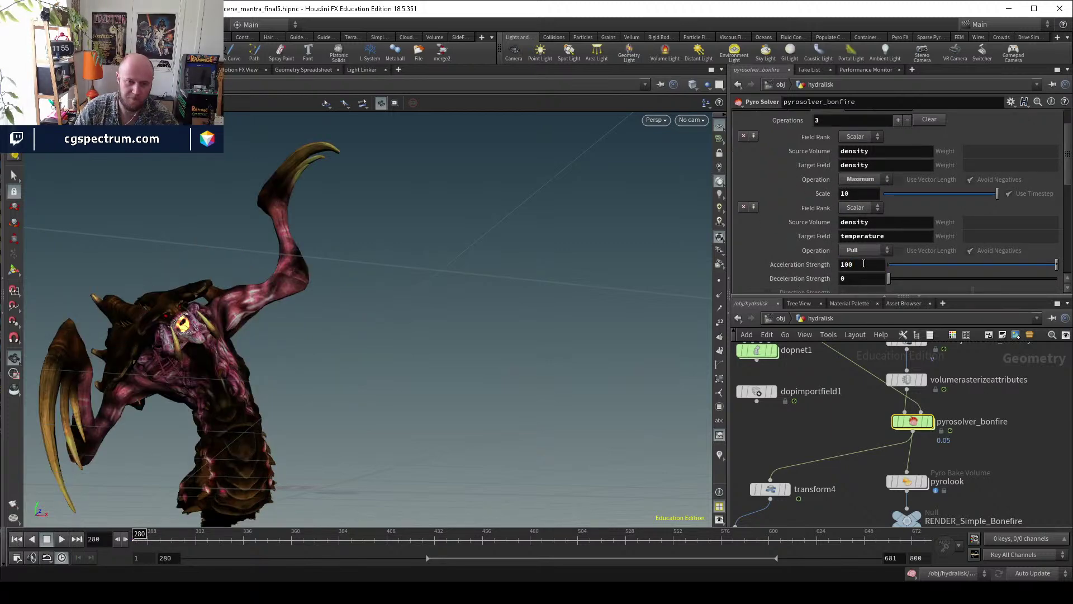
Set the velocity source scale to 1, play the simulation from frame 280 and scrub back through the simulated frames.
{"action": "scroll", "coordinate": [864, 264], "scroll_direction": "down", "scroll_amount": 6}
{"action": "left_click", "coordinate": [865, 256]}
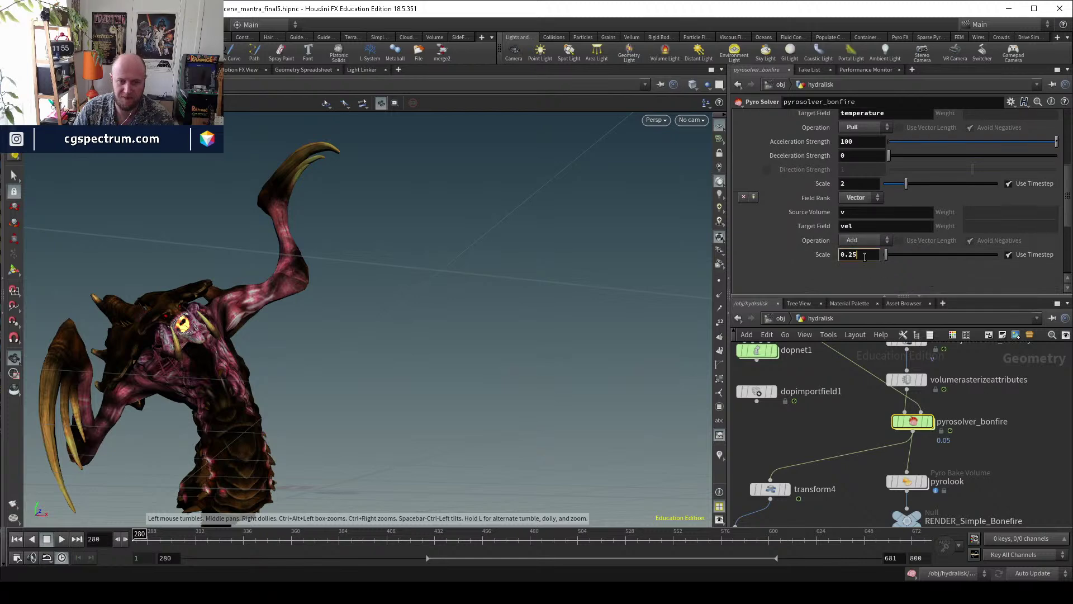
{"action": "type", "text": "1"}
{"action": "key", "text": "Return"}
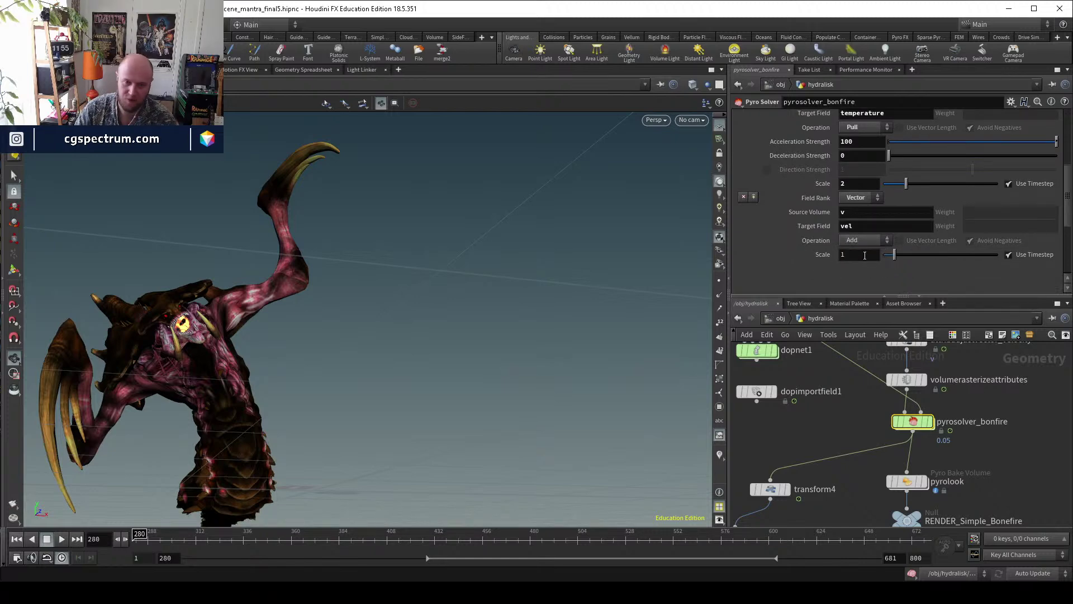
{"action": "left_click", "coordinate": [62, 538]}
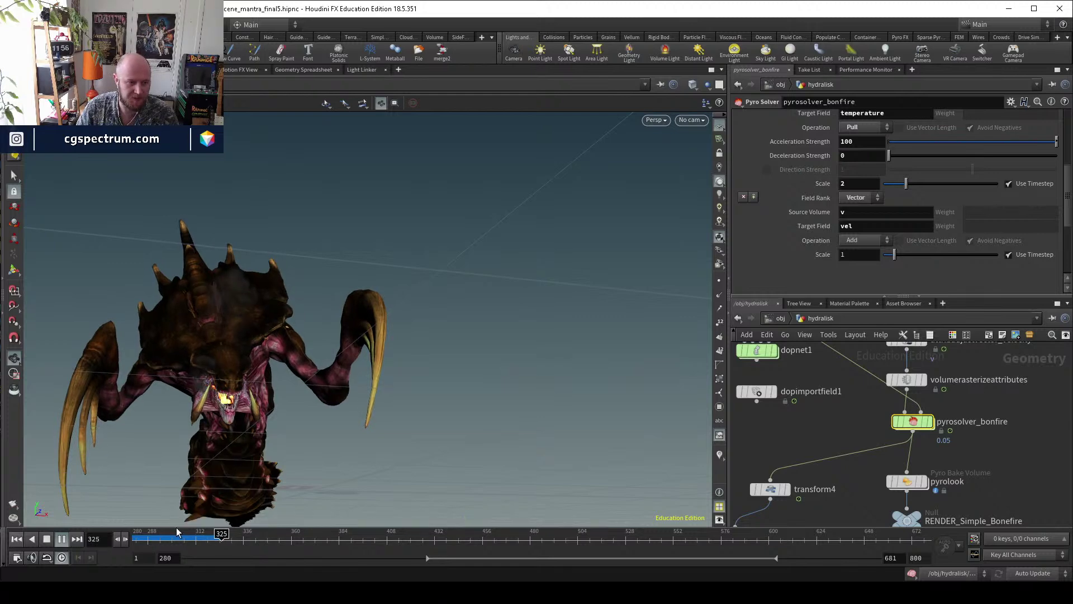
{"action": "left_click_drag", "start_coordinate": [143, 541], "coordinate": [202, 547]}
{"action": "left_click", "coordinate": [61, 539]}
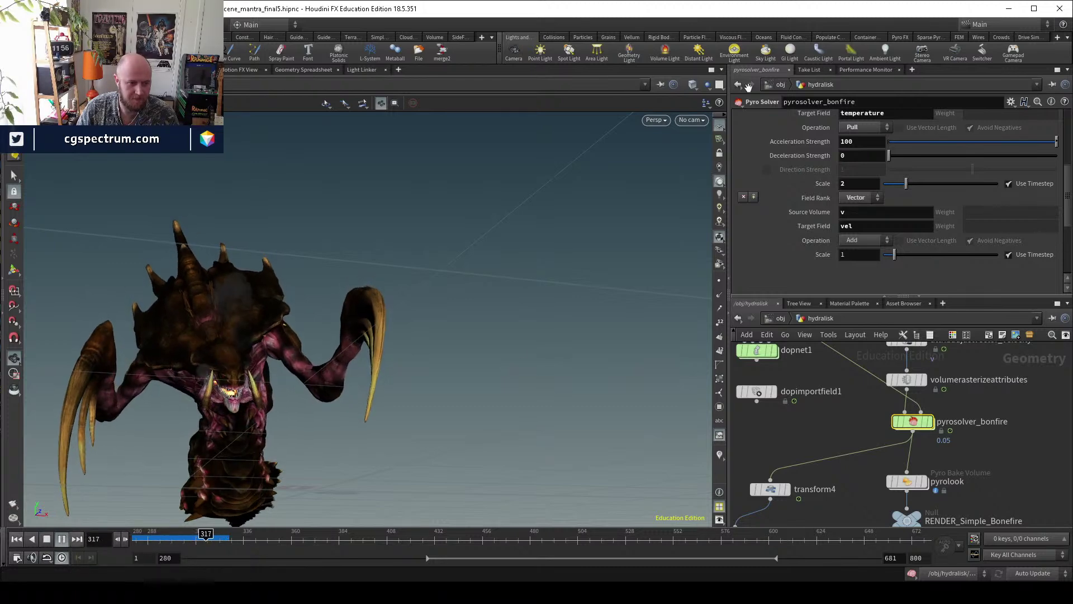
View the pyro simulation through the cam1/CAM01_RENDER camera, scrub frames 322 to 334 and orbit around the creature.
{"action": "left_click", "coordinate": [692, 120]}
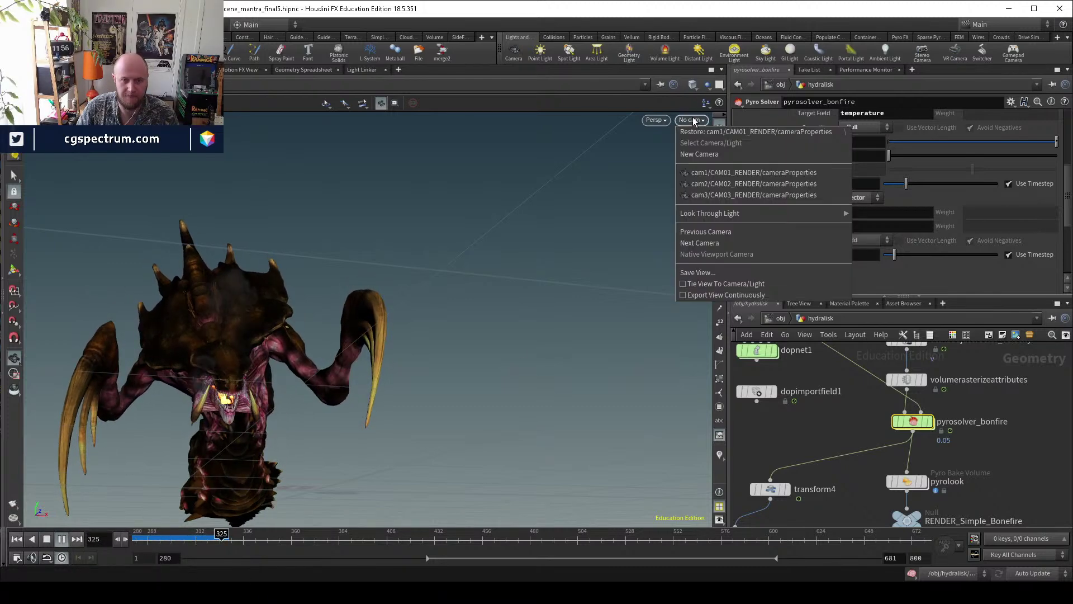
{"action": "left_click", "coordinate": [722, 173]}
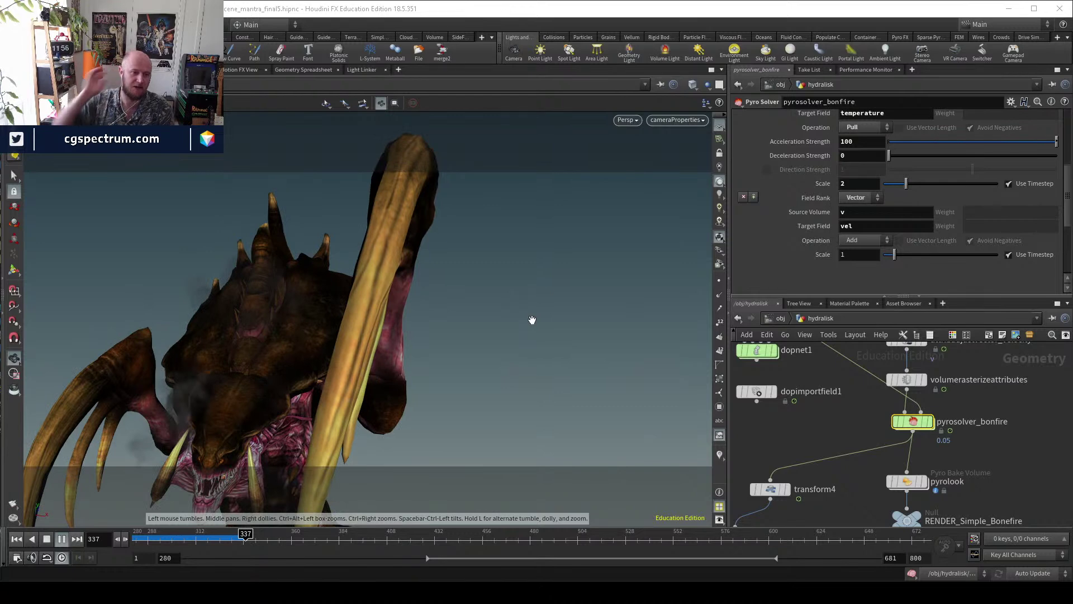
{"action": "left_click_drag", "start_coordinate": [229, 546], "coordinate": [216, 546]}
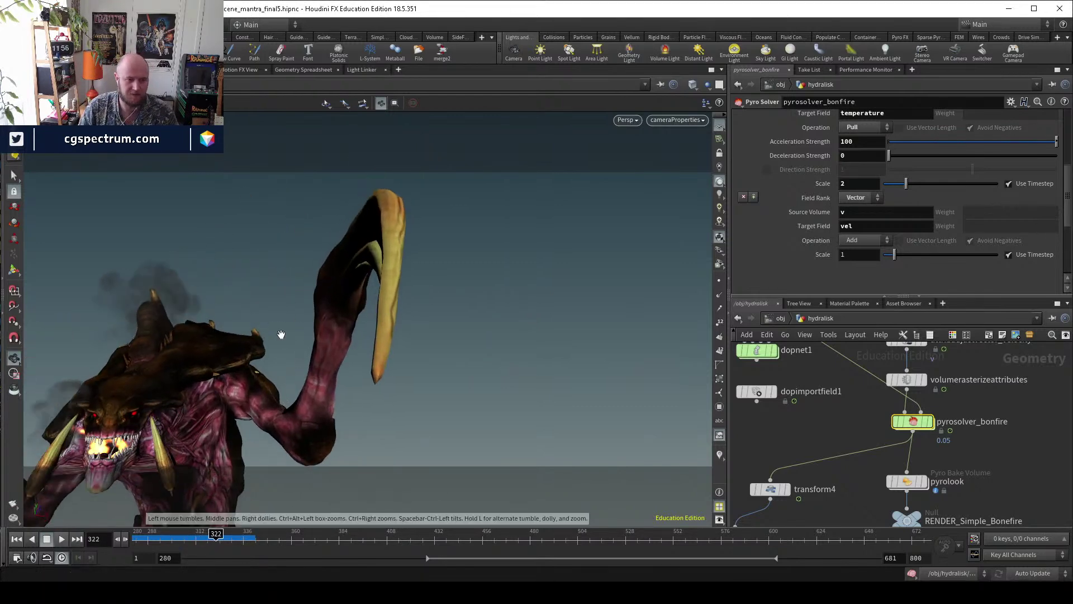
{"action": "left_click_drag", "start_coordinate": [274, 333], "coordinate": [291, 319]}
{"action": "left_click_drag", "start_coordinate": [215, 541], "coordinate": [240, 542]}
{"action": "left_click_drag", "start_coordinate": [263, 363], "coordinate": [336, 380]}
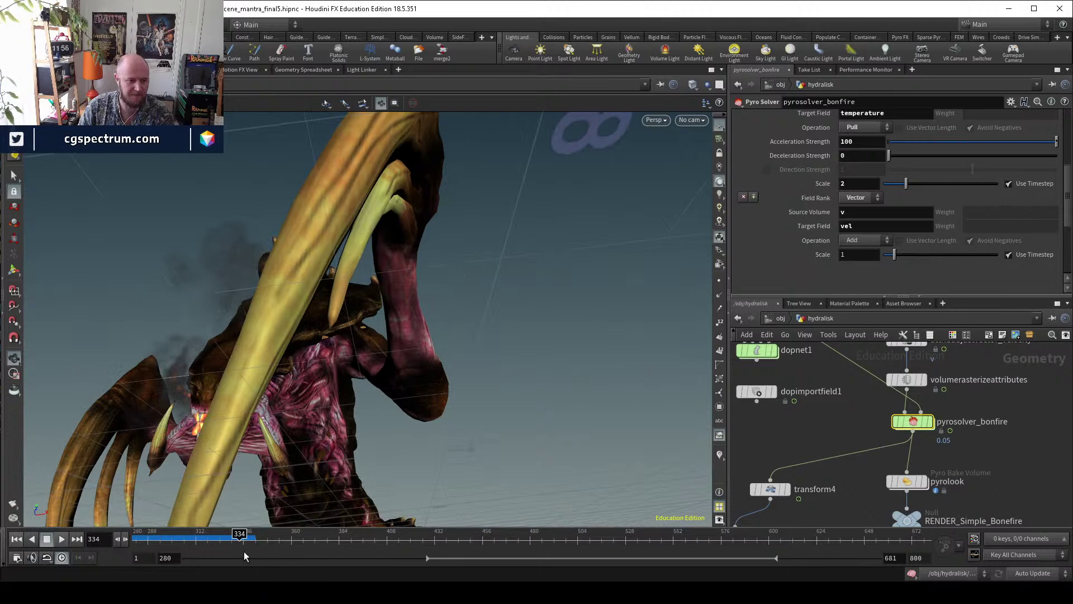
Scrub to frame 330, play the simulation onward and return the timeline to frame 280.
{"action": "left_click", "coordinate": [237, 537]}
{"action": "left_click_drag", "start_coordinate": [237, 536], "coordinate": [231, 535]}
{"action": "left_click_drag", "start_coordinate": [235, 535], "coordinate": [231, 536]}
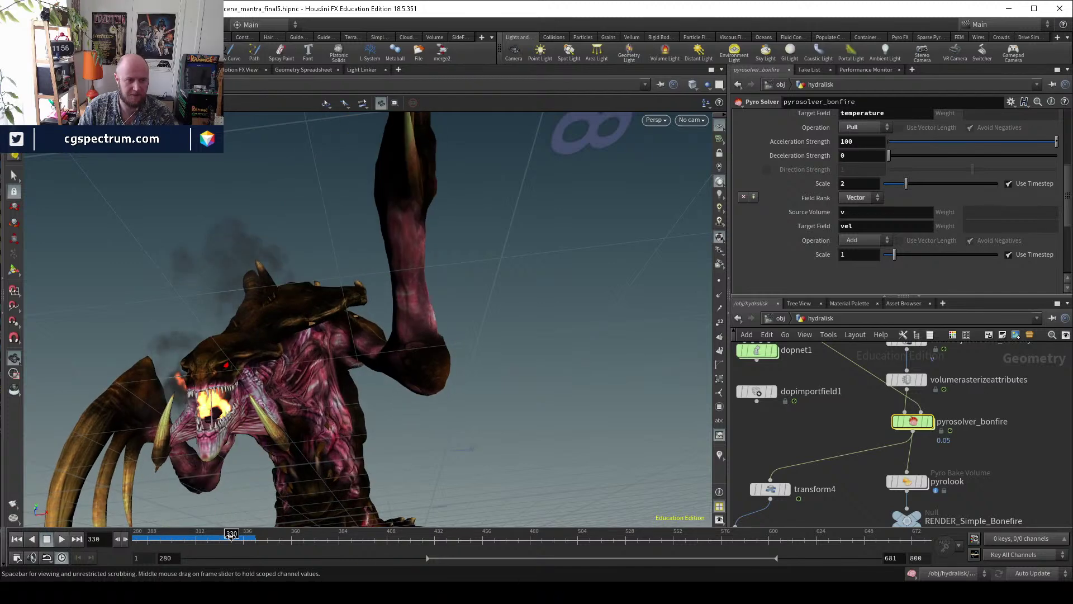
{"action": "left_click", "coordinate": [62, 538]}
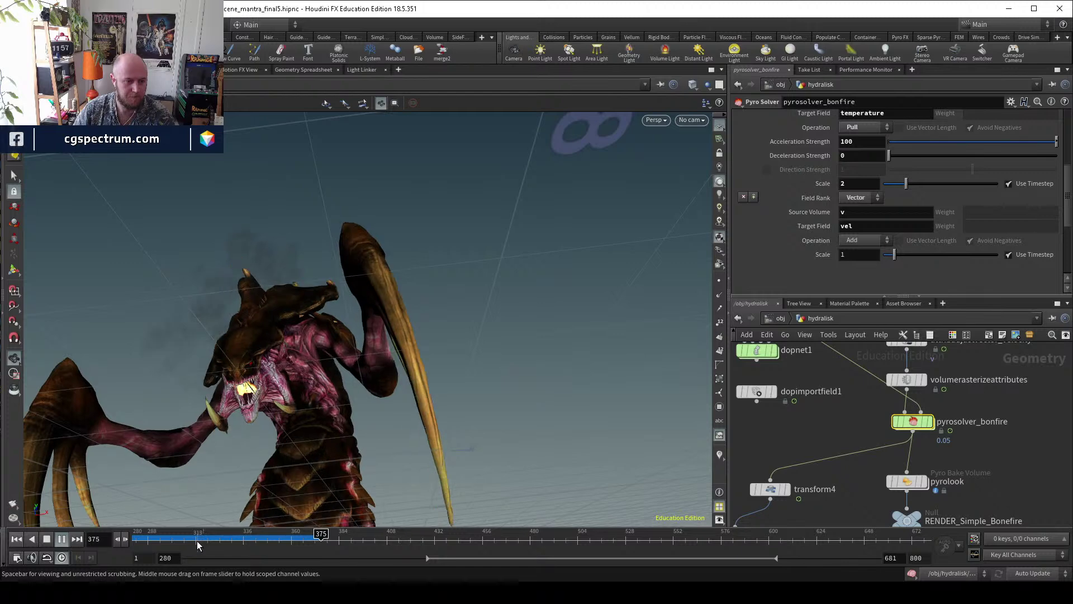
{"action": "left_click_drag", "start_coordinate": [168, 536], "coordinate": [134, 536]}
Display the transform3 node and frame the isolated head to inspect its stabilised motion from frame 280.
{"action": "middle_click_drag", "start_coordinate": [1007, 405], "coordinate": [840, 461]}
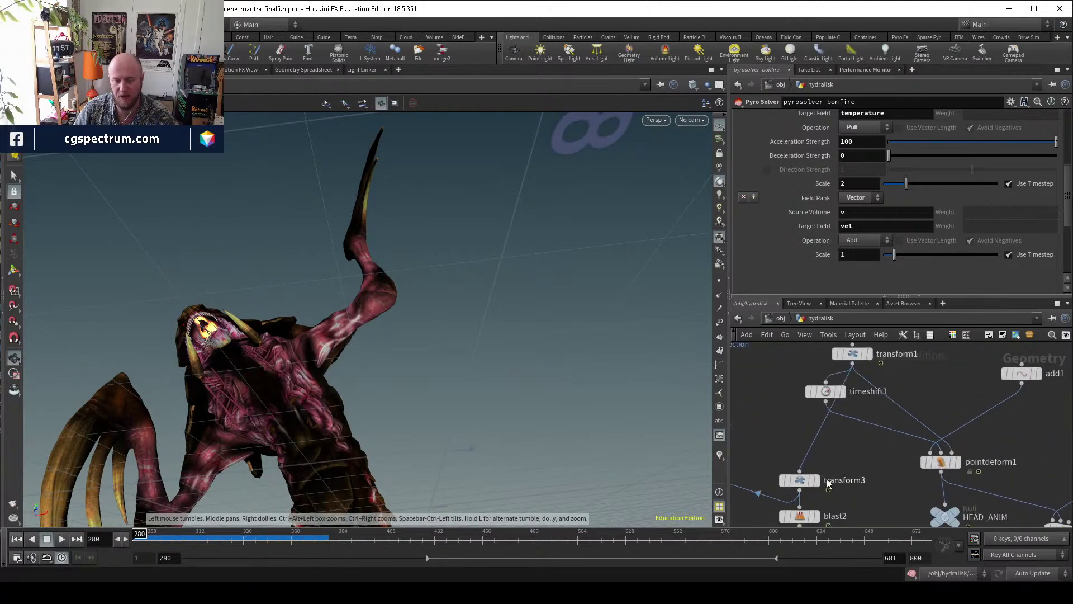
{"action": "left_click", "coordinate": [801, 482]}
{"action": "key", "text": "r"}
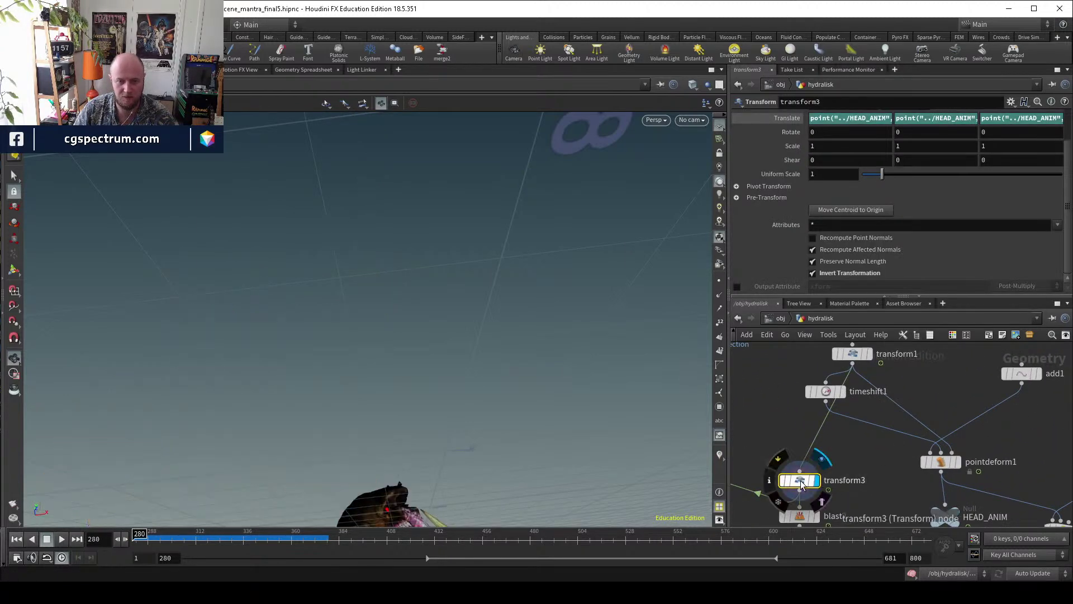
{"action": "key", "text": "space+g"}
{"action": "left_click_drag", "start_coordinate": [428, 366], "coordinate": [724, 287]}
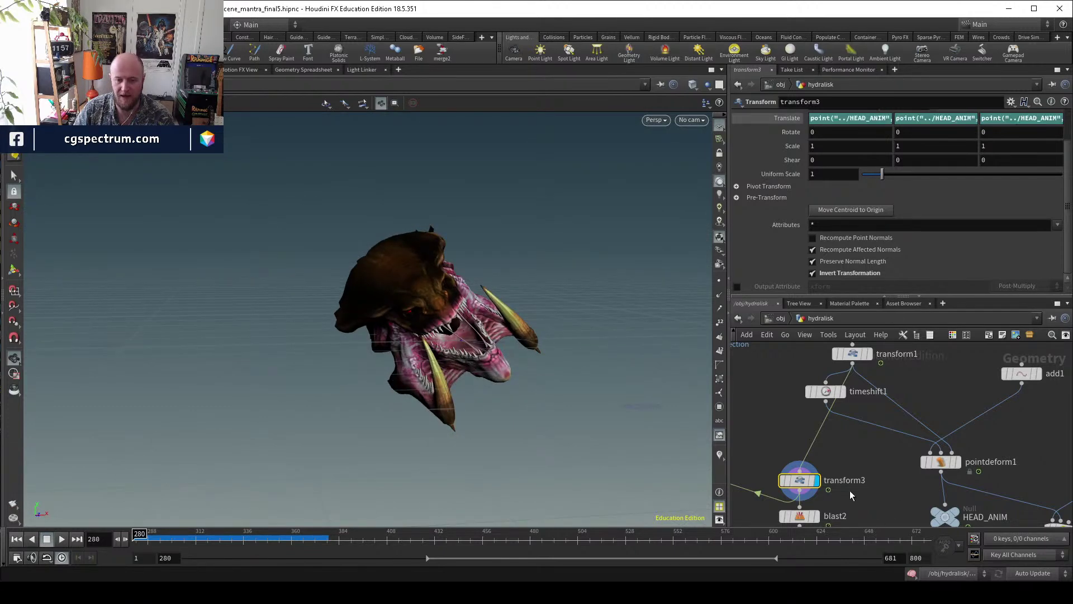
{"action": "mouse_move", "coordinate": [168, 535]}
{"action": "left_mouse_down"}
{"action": "mouse_move", "coordinate": [315, 528]}
{"action": "mouse_move", "coordinate": [140, 535]}
{"action": "mouse_move", "coordinate": [109, 509]}
{"action": "mouse_move", "coordinate": [168, 526]}
{"action": "mouse_move", "coordinate": [324, 517]}
{"action": "mouse_move", "coordinate": [74, 513]}
{"action": "mouse_move", "coordinate": [246, 531]}
{"action": "mouse_move", "coordinate": [134, 518]}
{"action": "left_mouse_up"}
Try removing the Y translation expression from transform3, then restore it.
{"action": "middle_click_drag", "start_coordinate": [907, 346], "coordinate": [898, 394]}
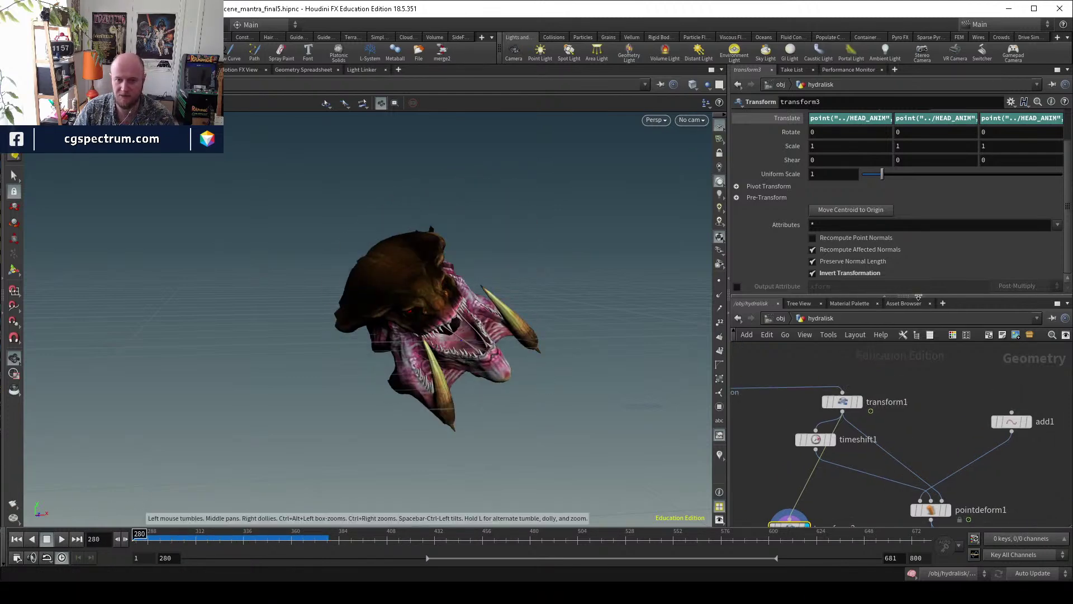
{"action": "scroll", "coordinate": [931, 185], "scroll_direction": "up", "scroll_amount": 3}
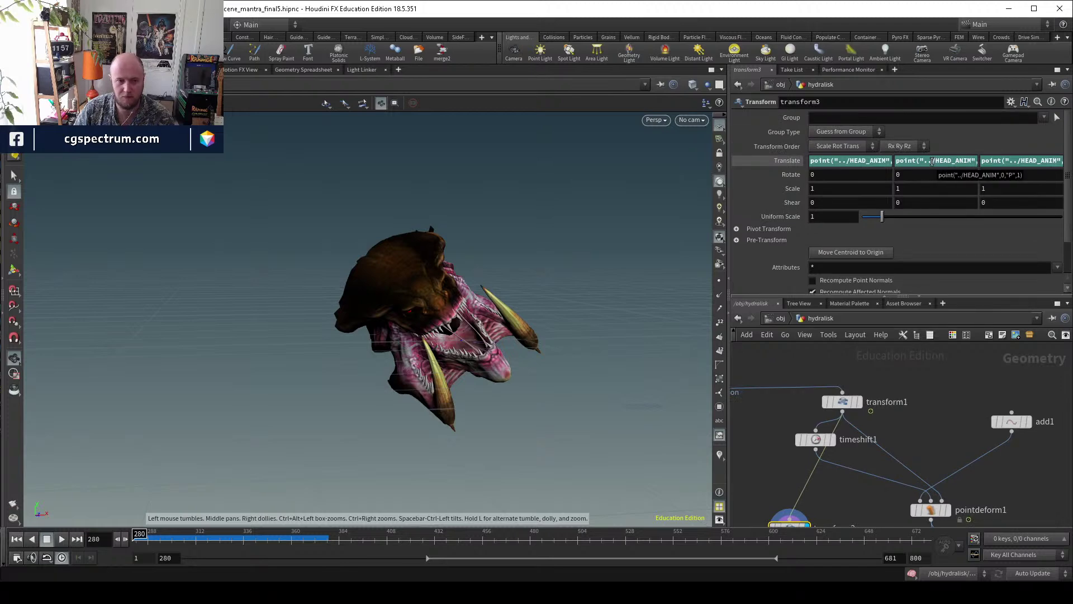
{"action": "left_click", "coordinate": [934, 162], "text": "ctrl+shift"}
{"action": "left_click_drag", "start_coordinate": [139, 533], "coordinate": [85, 496]}
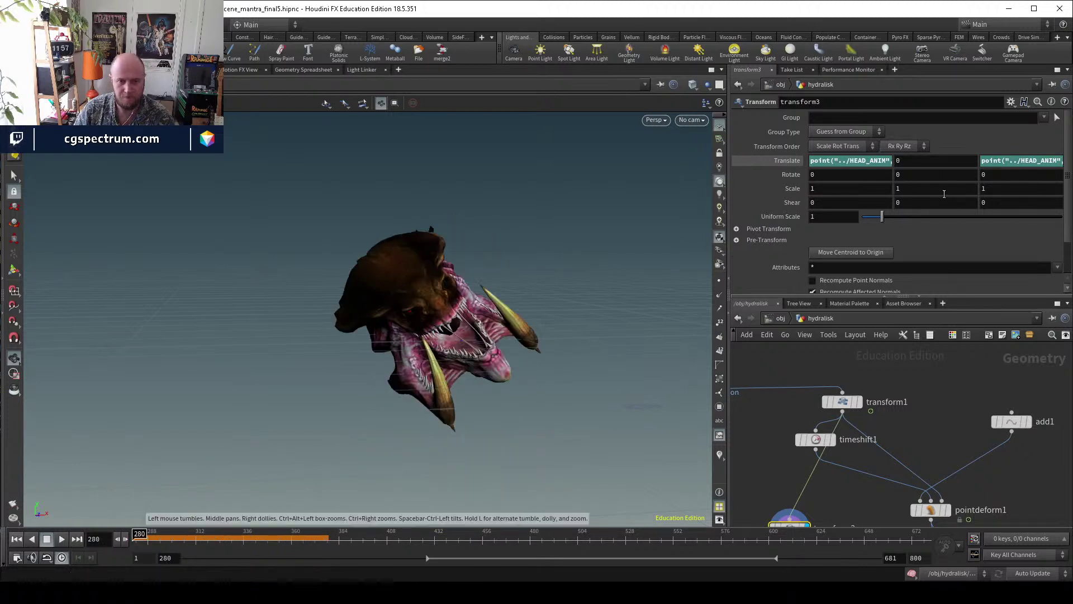
{"action": "key", "text": "ctrl+z"}
Try removing the X translation expression from transform3, scrub the timeline to compare the head's motion, and restore the expression.
{"action": "left_click", "coordinate": [868, 161], "text": "ctrl+shift"}
{"action": "mouse_move", "coordinate": [170, 537]}
{"action": "left_mouse_down"}
{"action": "mouse_move", "coordinate": [372, 541]}
{"action": "mouse_move", "coordinate": [140, 540]}
{"action": "mouse_move", "coordinate": [257, 540]}
{"action": "mouse_move", "coordinate": [192, 541]}
{"action": "left_mouse_up"}
{"action": "left_click_drag", "start_coordinate": [531, 371], "coordinate": [412, 369]}
{"action": "mouse_move", "coordinate": [142, 540]}
{"action": "left_mouse_down"}
{"action": "mouse_move", "coordinate": [339, 536]}
{"action": "mouse_move", "coordinate": [139, 537]}
{"action": "left_mouse_up"}
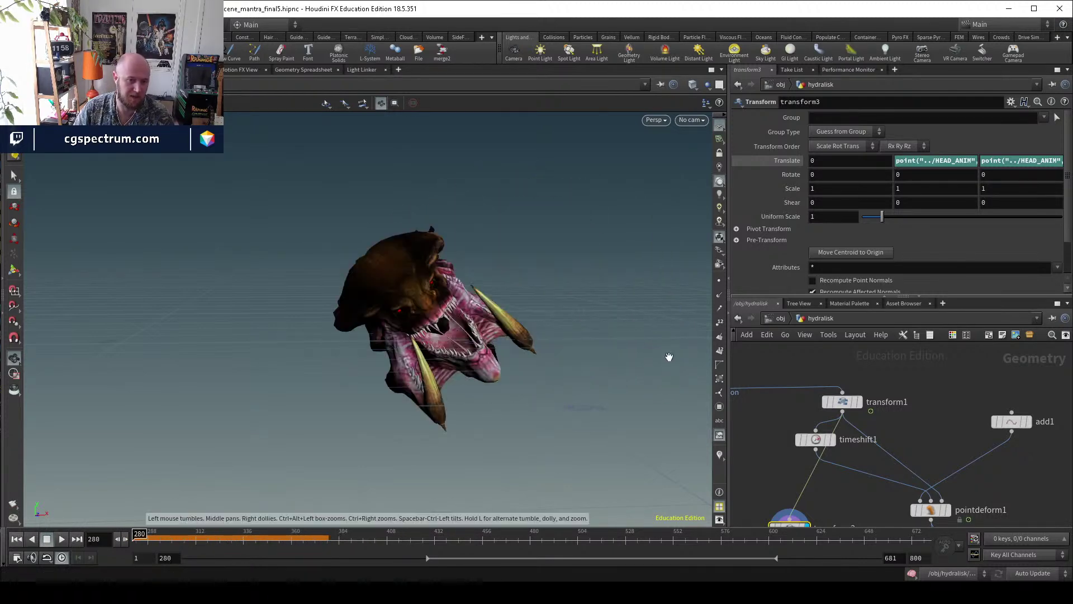
{"action": "key", "text": "ctrl+z"}
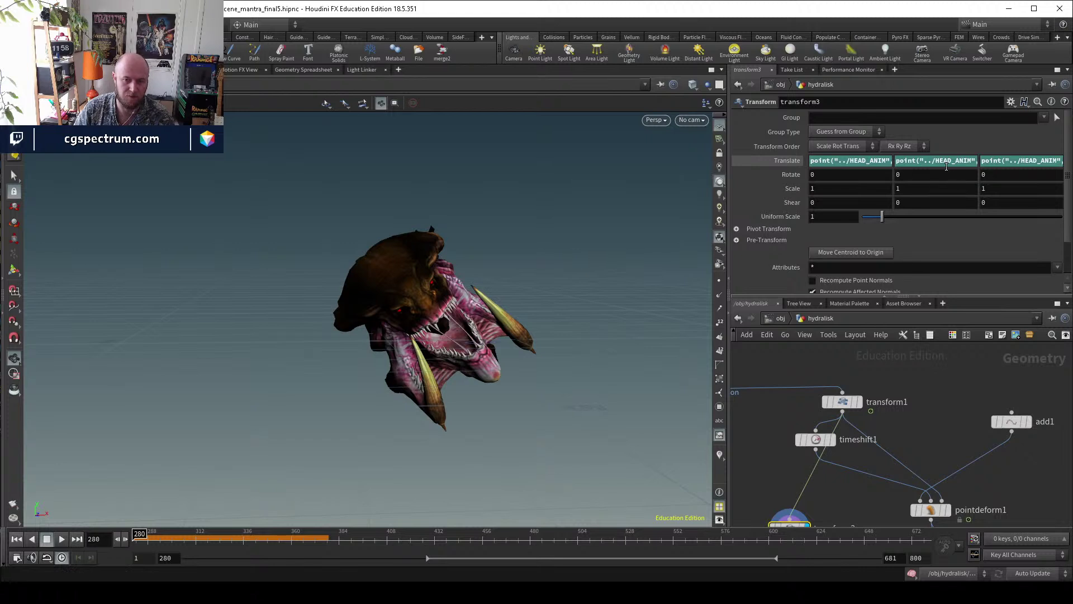
Try setting transform3's X and Z translation to 0, scrub to frame 427 and back to 280, and undo these changes.
{"action": "left_click", "coordinate": [874, 160], "text": "ctrl+shift"}
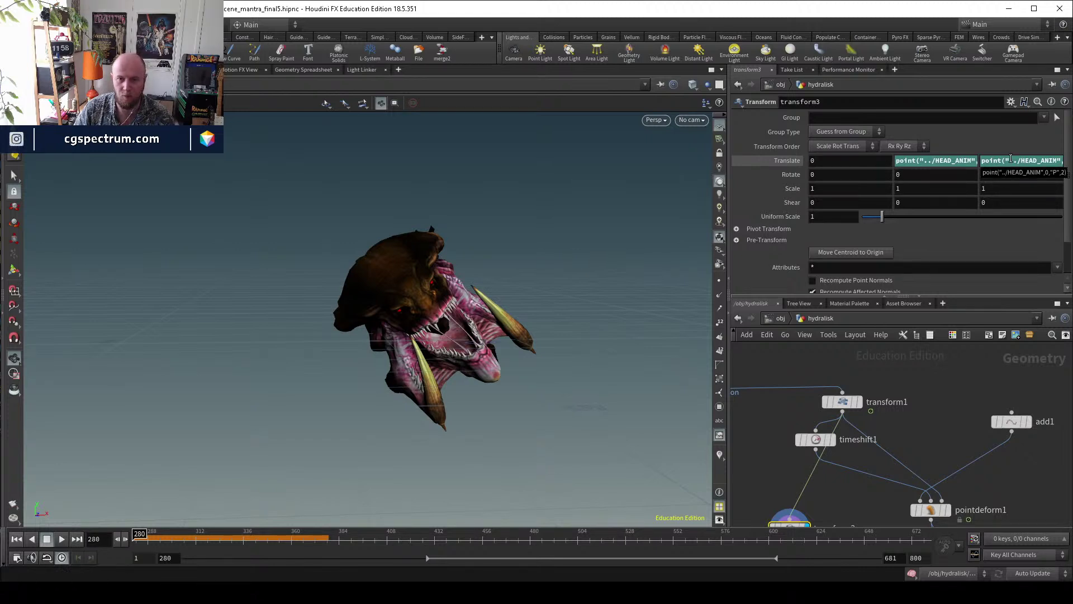
{"action": "left_click", "coordinate": [1006, 161], "text": "ctrl+shift"}
{"action": "double_click", "coordinate": [1023, 161]}
{"action": "type", "text": "0"}
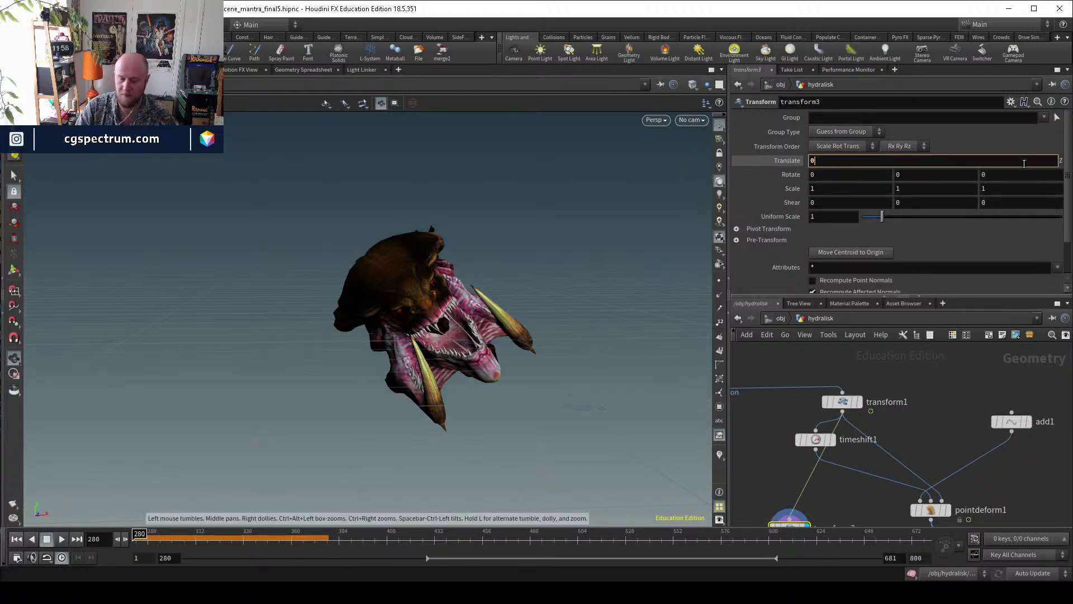
{"action": "key", "text": "Return"}
{"action": "left_click_drag", "start_coordinate": [150, 536], "coordinate": [426, 559]}
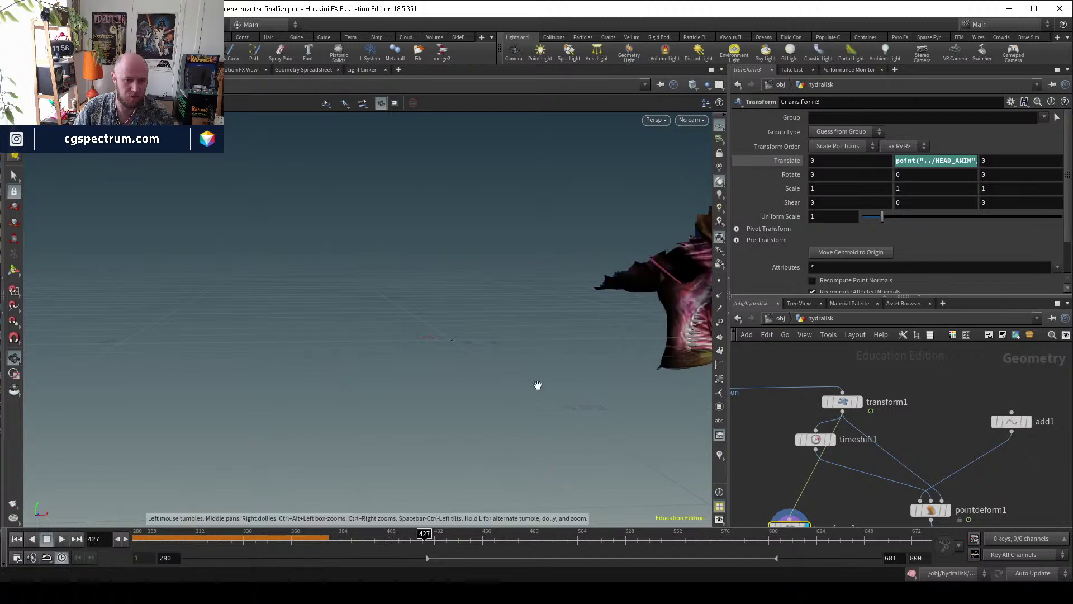
{"action": "right_click_drag", "start_coordinate": [539, 407], "coordinate": [477, 453]}
{"action": "middle_click_drag", "start_coordinate": [477, 453], "coordinate": [335, 435]}
{"action": "left_click_drag", "start_coordinate": [333, 541], "coordinate": [51, 520]}
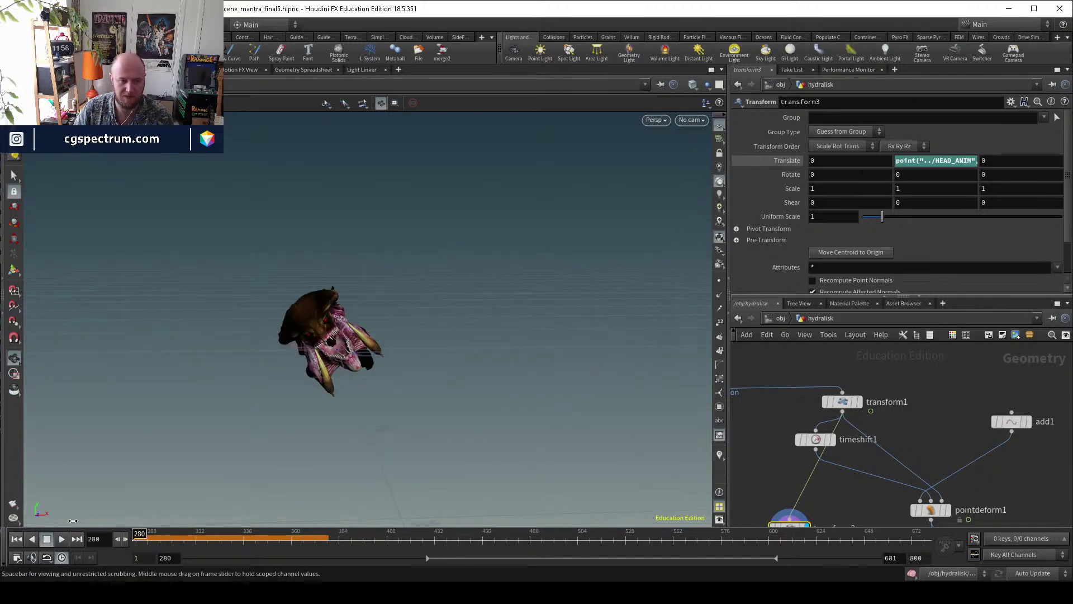
{"action": "key", "text": "ctrl+z"}
{"action": "key", "text": "ctrl+z"}
{"action": "key", "text": "ctrl+z"}
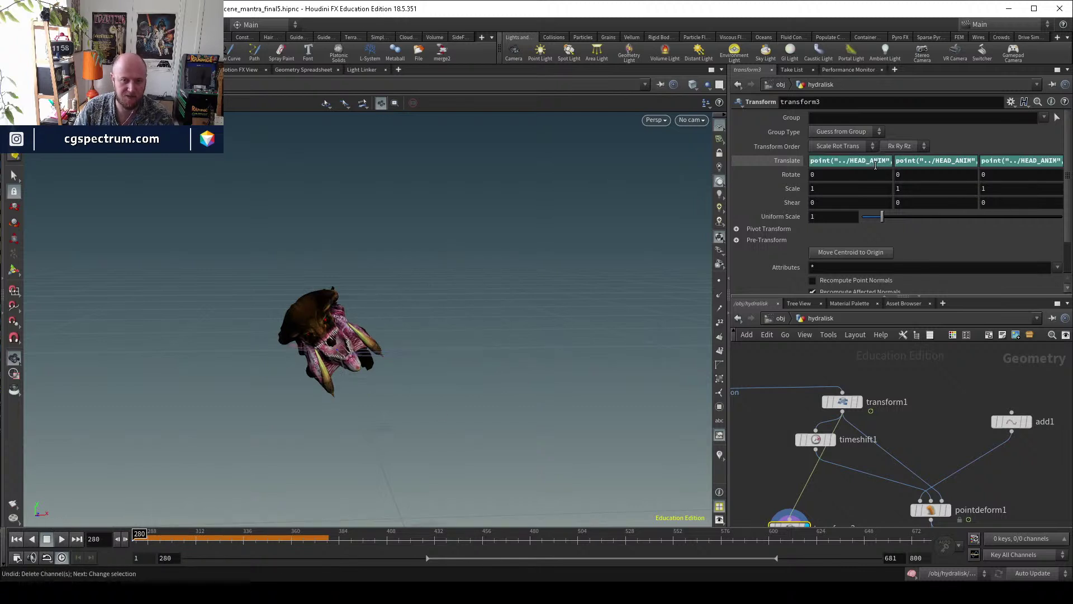
Add a custom float parameter to transform3 with both its name and label set to multi.
{"action": "left_click", "coordinate": [913, 161]}
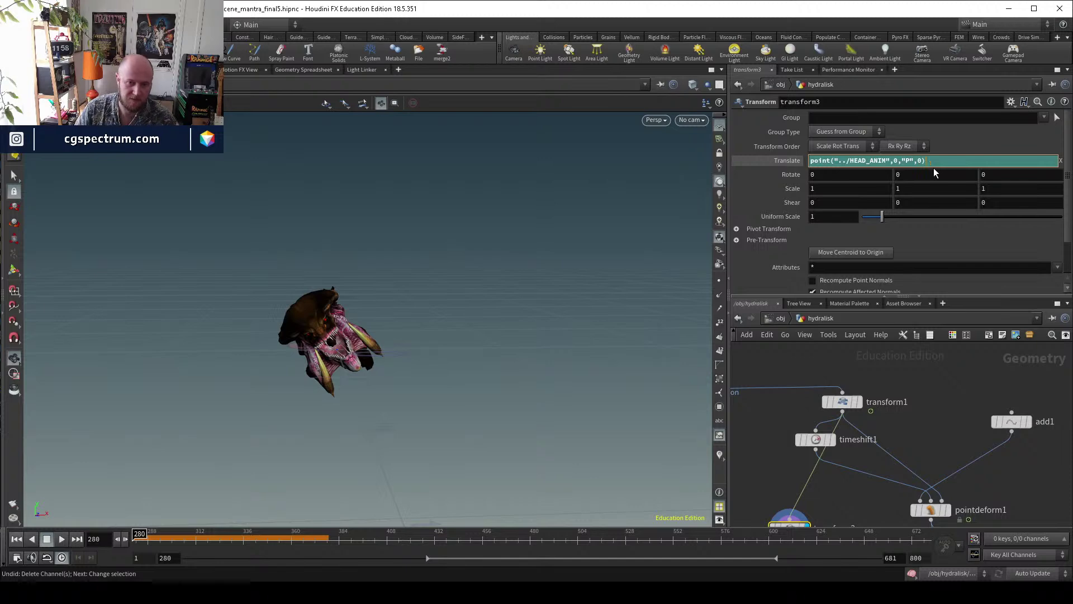
{"action": "left_click", "coordinate": [1011, 102]}
{"action": "left_click", "coordinate": [925, 115]}
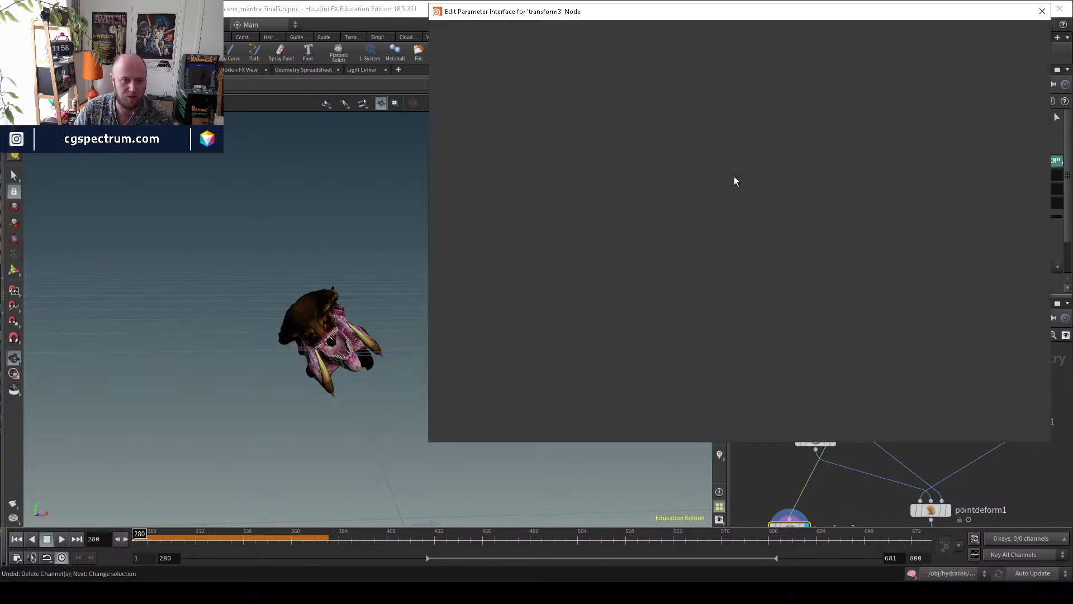
{"action": "left_click_drag", "start_coordinate": [463, 188], "coordinate": [703, 167]}
{"action": "double_click", "coordinate": [961, 92]}
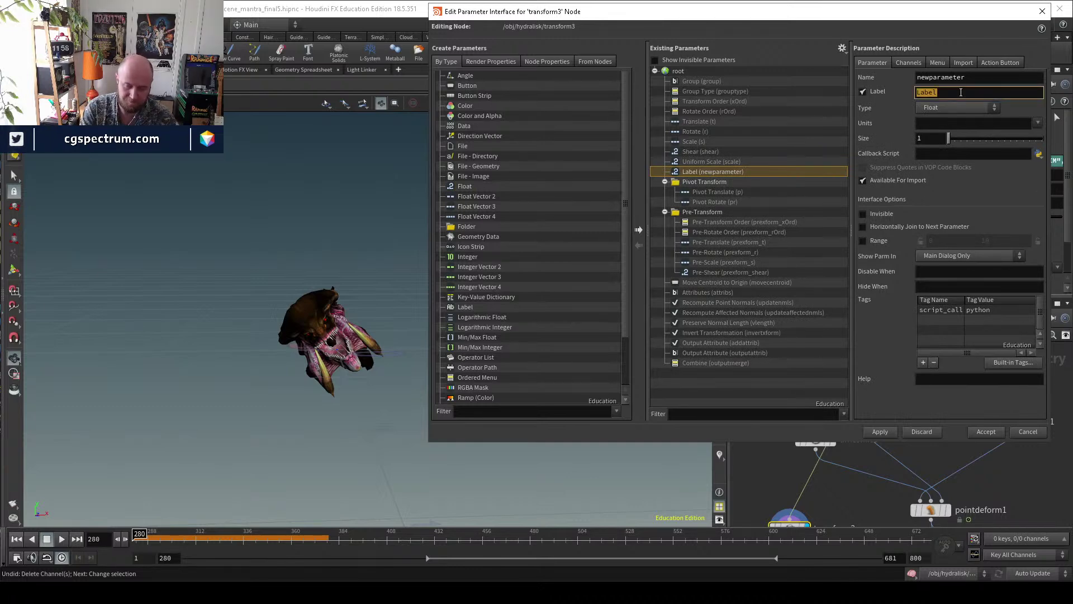
{"action": "key", "text": "Return"}
{"action": "double_click", "coordinate": [961, 92]}
{"action": "key", "text": "ctrl+c"}
{"action": "double_click", "coordinate": [970, 76]}
{"action": "key", "text": "ctrl+v"}
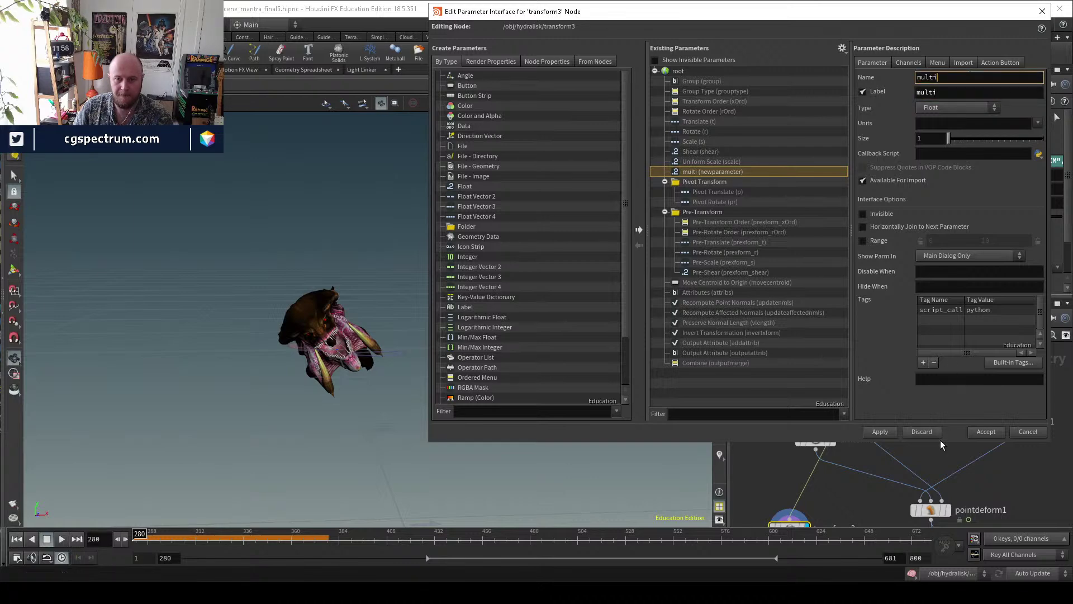
{"action": "left_click", "coordinate": [881, 432]}
{"action": "left_click", "coordinate": [984, 432]}
Multiply transform3's Y translation expression by a reference to the new parameter: point("../HEAD_ANIM",0,"P",1)*ch("multi").
{"action": "left_click_drag", "start_coordinate": [871, 234], "coordinate": [1025, 233]}
{"action": "right_click", "coordinate": [828, 228]}
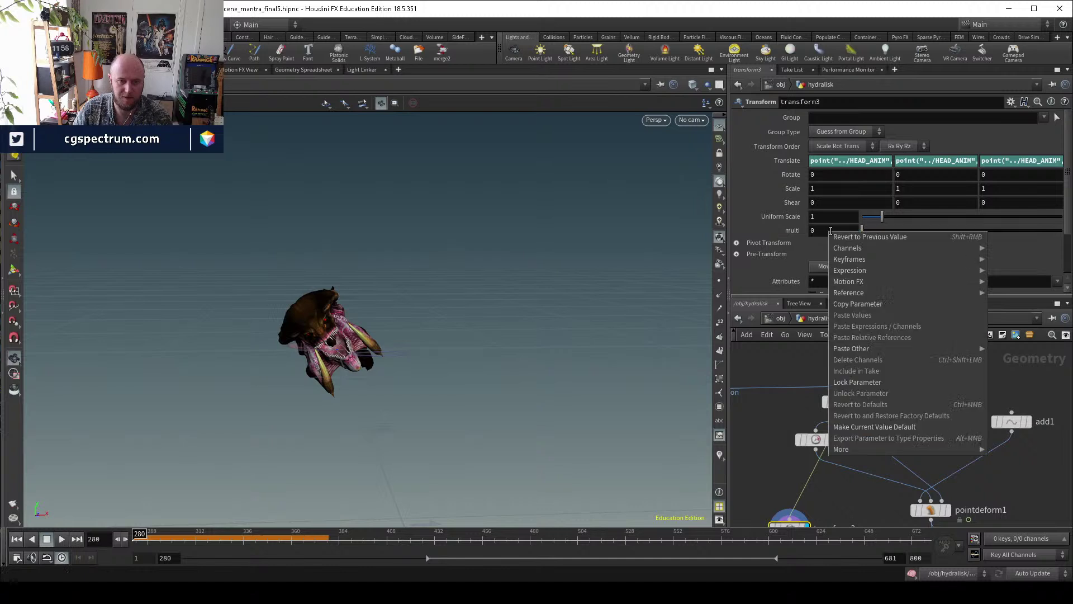
{"action": "left_click", "coordinate": [860, 307]}
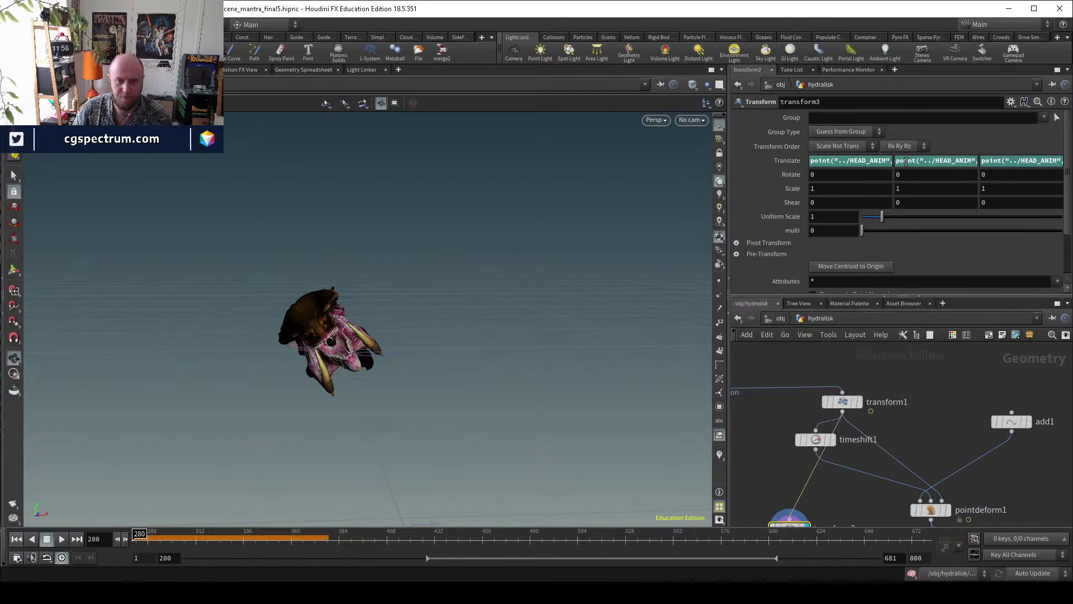
{"action": "left_click", "coordinate": [906, 162]}
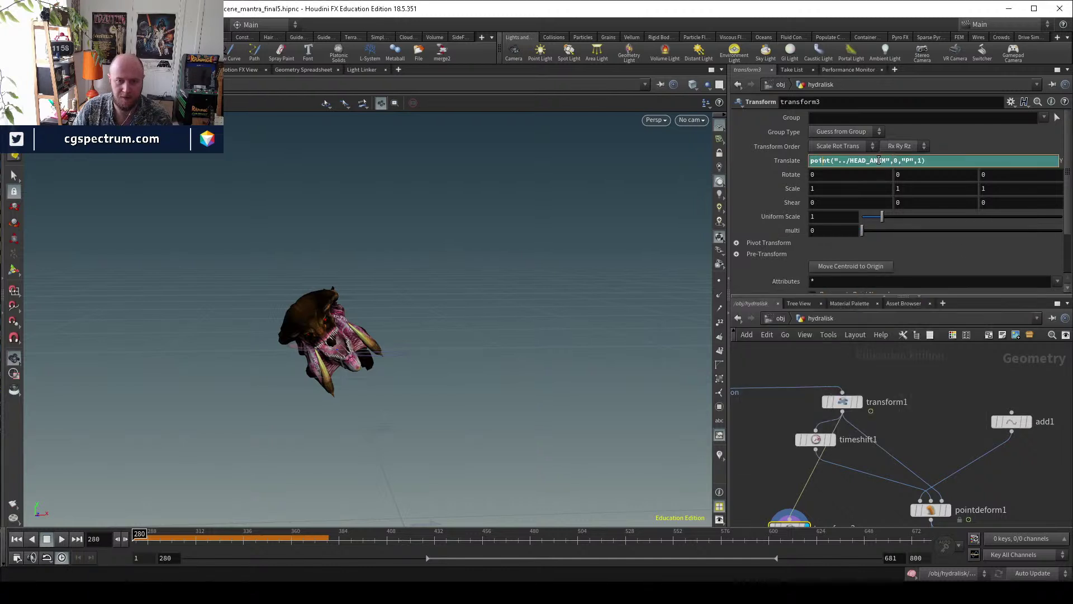
{"action": "right_click", "coordinate": [937, 162]}
{"action": "left_click", "coordinate": [961, 267]}
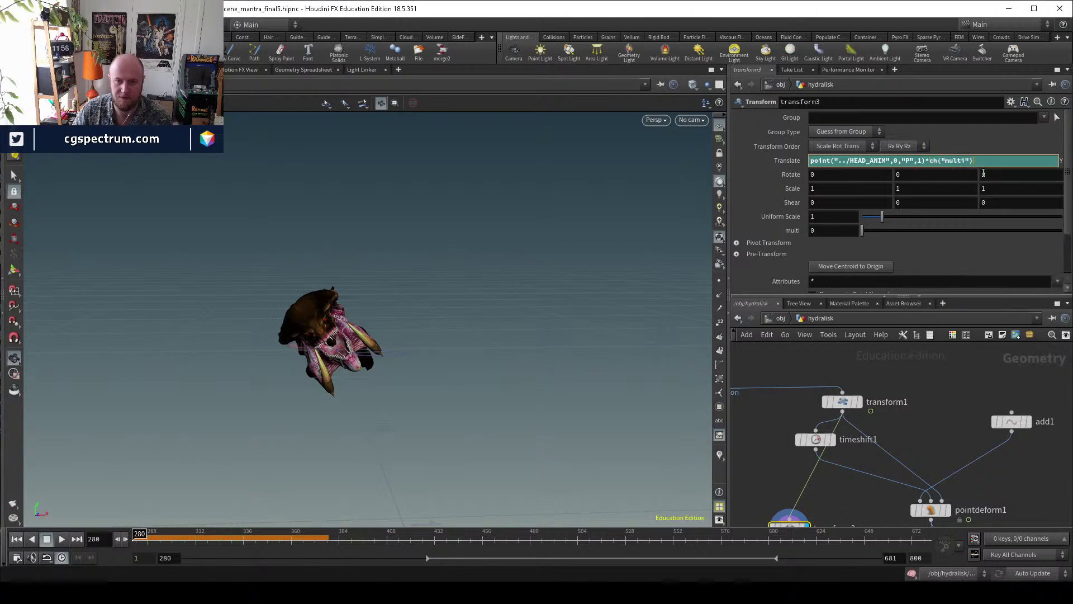
{"action": "key", "text": "Return"}
Set multi to 1, scrub to frame 322 and reduce multi to 0.53 to test the multiplier.
{"action": "left_click", "coordinate": [786, 160]}
{"action": "left_click", "coordinate": [940, 230]}
{"action": "type", "text": "1"}
{"action": "key", "text": "Return"}
{"action": "left_click_drag", "start_coordinate": [193, 539], "coordinate": [216, 540]}
{"action": "mouse_move", "coordinate": [883, 230]}
{"action": "left_mouse_down"}
{"action": "mouse_move", "coordinate": [860, 237]}
{"action": "mouse_move", "coordinate": [872, 233]}
{"action": "left_mouse_up"}
Copy the *ch("multi") factor from transform3's Y translation expression onto the end of its X translation expression.
{"action": "left_click", "coordinate": [787, 162]}
{"action": "left_click", "coordinate": [829, 161]}
{"action": "left_click", "coordinate": [800, 162]}
{"action": "left_click", "coordinate": [781, 163]}
{"action": "left_click", "coordinate": [780, 162]}
{"action": "left_click", "coordinate": [931, 162]}
{"action": "left_click_drag", "start_coordinate": [973, 163], "coordinate": [943, 163]}
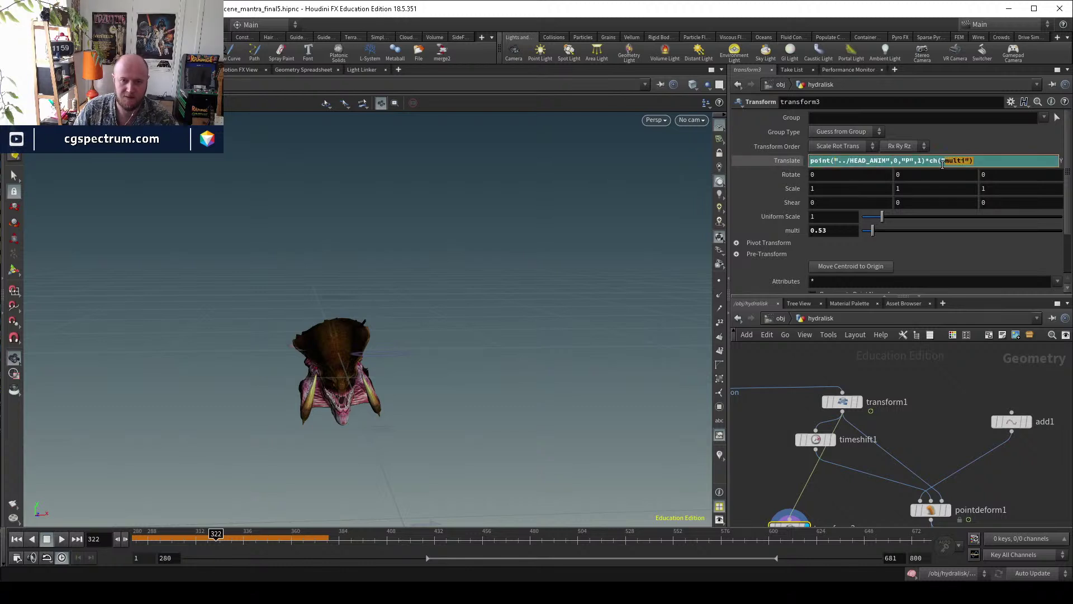
{"action": "key", "text": "Delete"}
{"action": "left_click", "coordinate": [779, 159]}
{"action": "left_click", "coordinate": [779, 159]}
{"action": "left_click", "coordinate": [895, 161]}
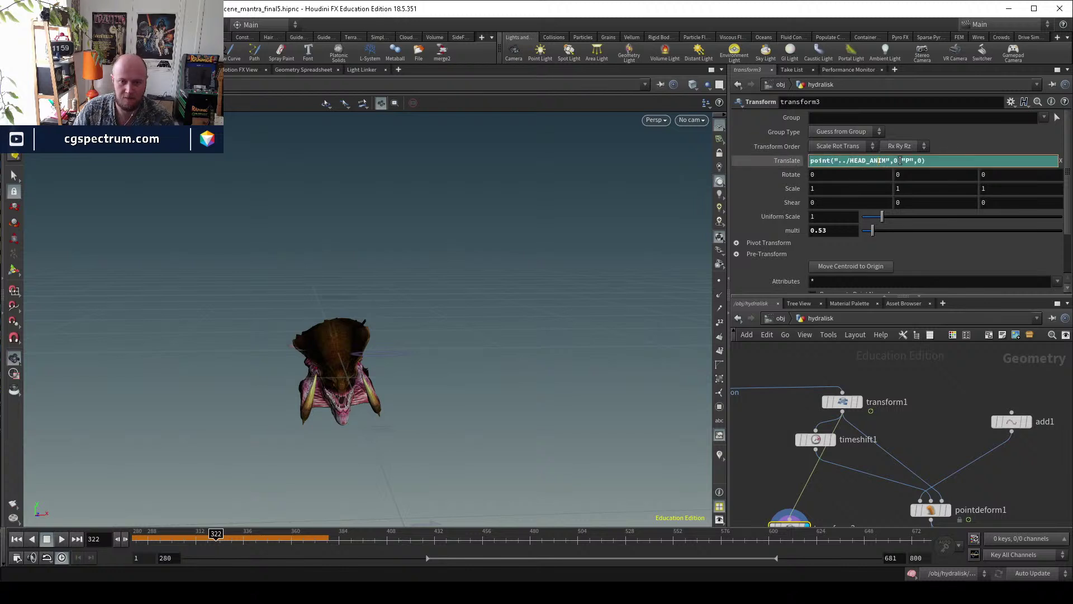
Append the same factor to transform3's Z translation expression: point("../HEAD_ANIM",0,"P",2)*ch("multi").
{"action": "left_click", "coordinate": [791, 160]}
{"action": "left_click", "coordinate": [789, 160]}
{"action": "left_click", "coordinate": [790, 160]}
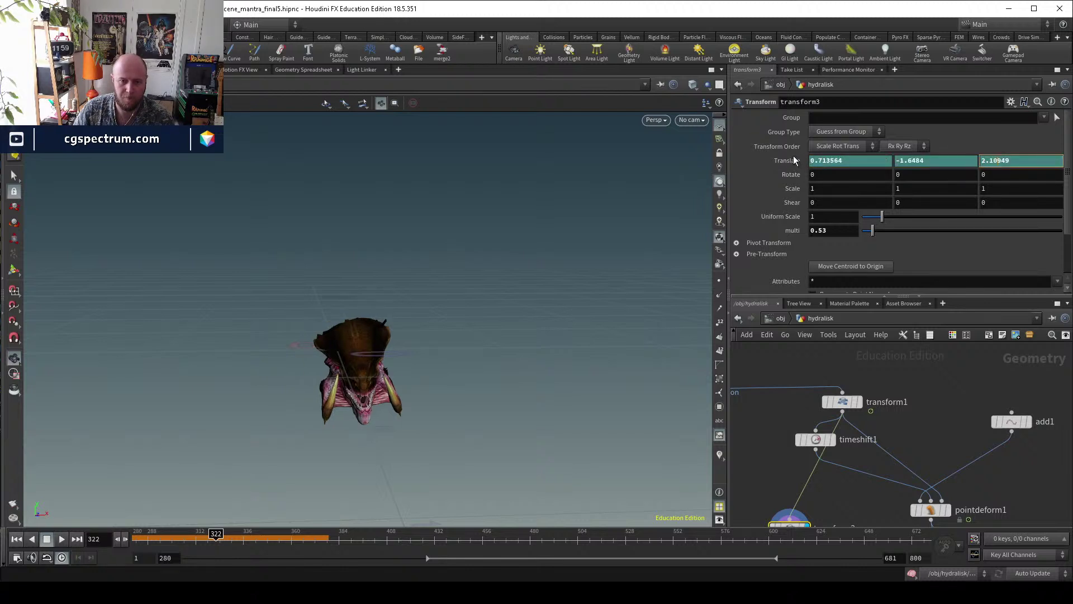
{"action": "left_click", "coordinate": [1004, 161]}
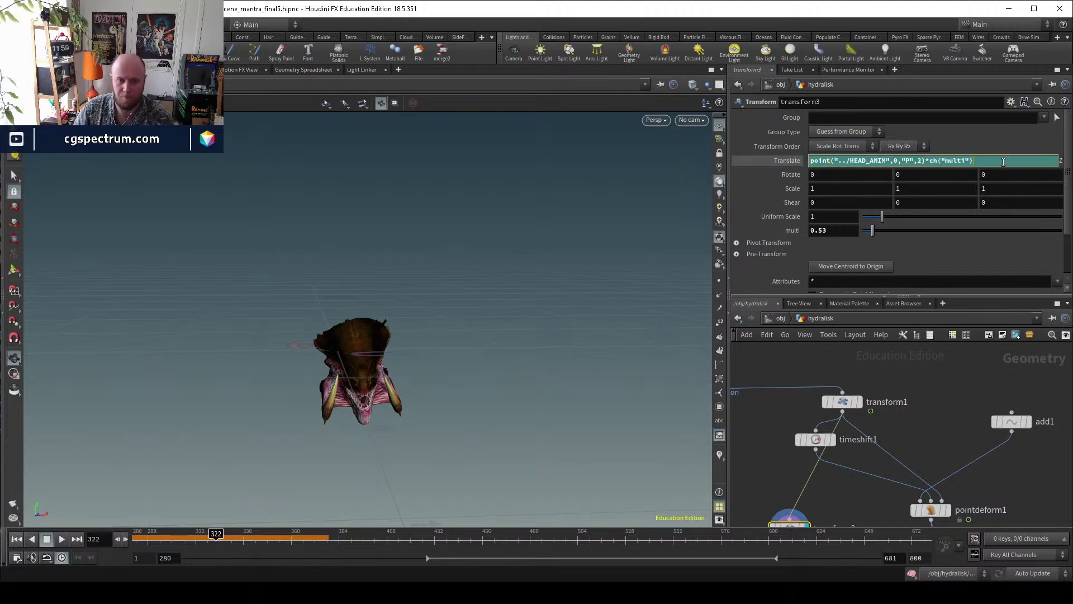
{"action": "key", "text": "Return"}
Set multi to 1, scrub the timeline to frame 357 and lower multi to 0.78 to compare the head's stabilisation.
{"action": "left_click_drag", "start_coordinate": [256, 546], "coordinate": [191, 520]}
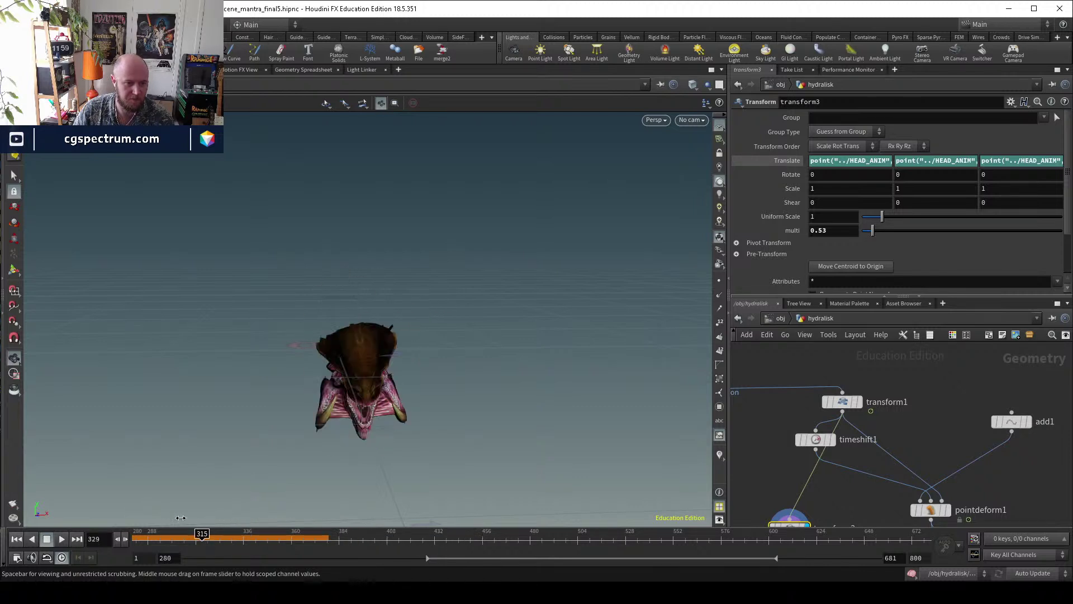
{"action": "key", "text": "Return"}
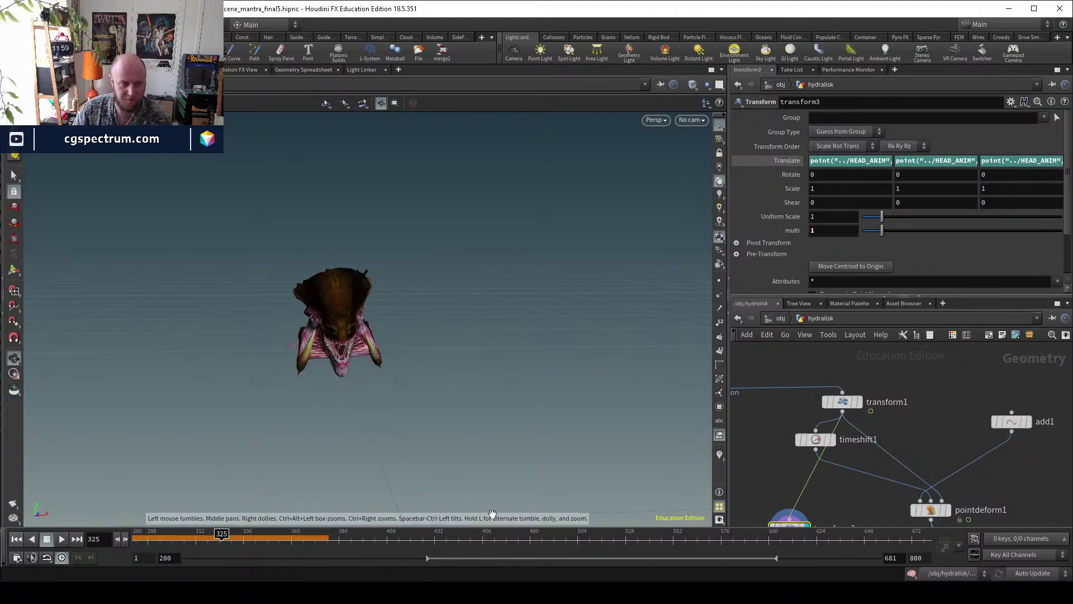
{"action": "left_click_drag", "start_coordinate": [174, 543], "coordinate": [286, 543]}
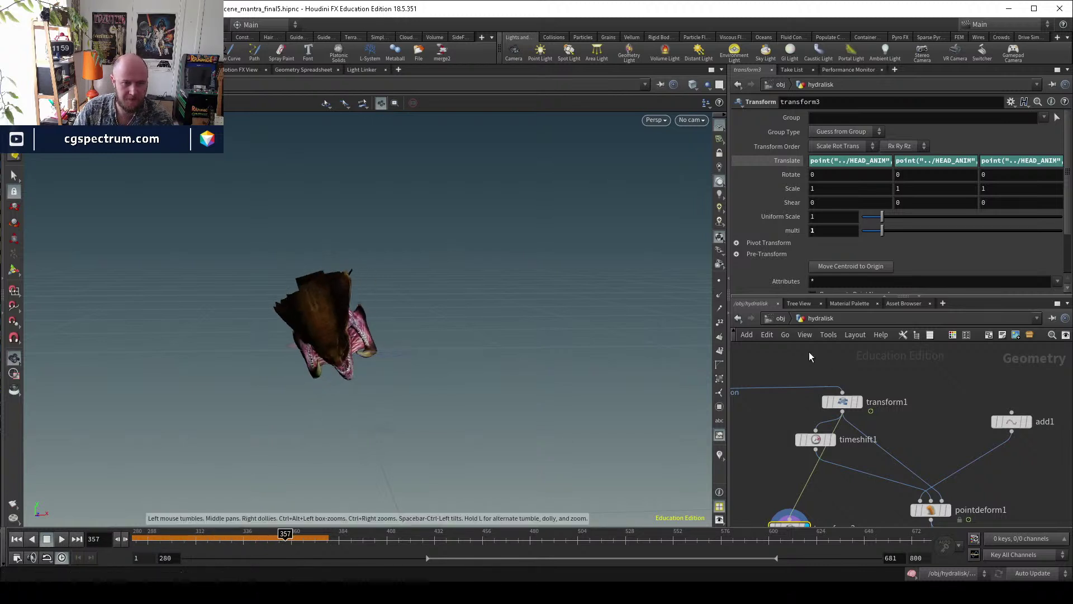
{"action": "left_click_drag", "start_coordinate": [882, 230], "coordinate": [878, 230]}
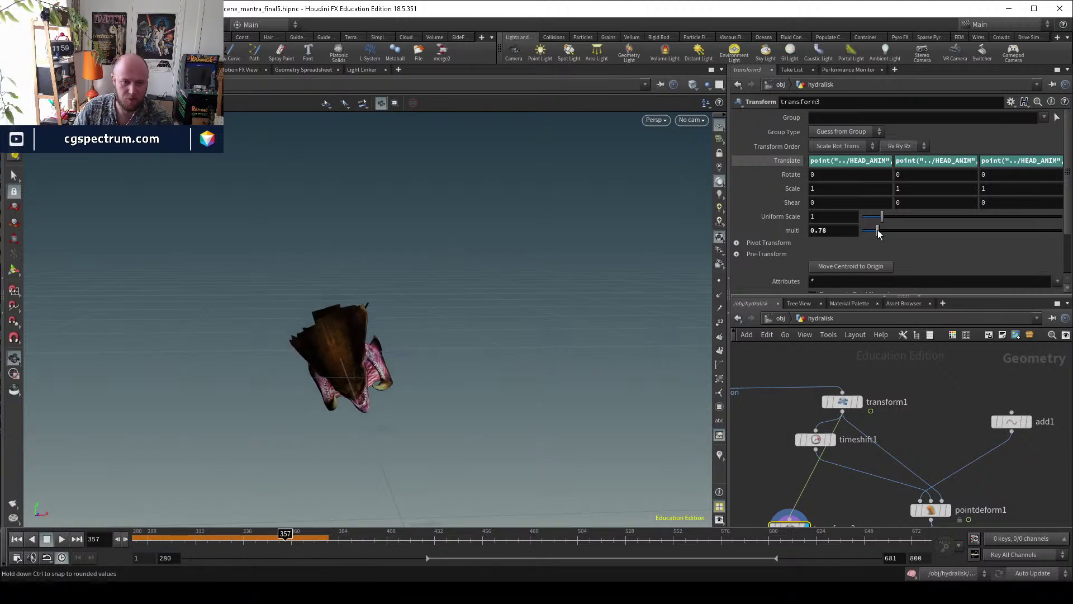
Scrub the timeline with transform3's multi at 0 to compare the head's motion, restore multi to 0.78 and return to frame 280.
{"action": "left_click_drag", "start_coordinate": [240, 538], "coordinate": [221, 535]}
{"action": "left_click_drag", "start_coordinate": [140, 533], "coordinate": [227, 529]}
{"action": "left_click_drag", "start_coordinate": [364, 526], "coordinate": [559, 532]}
{"action": "left_click_drag", "start_coordinate": [874, 231], "coordinate": [858, 233]}
{"action": "mouse_move", "coordinate": [377, 538]}
{"action": "left_mouse_down"}
{"action": "mouse_move", "coordinate": [192, 538]}
{"action": "mouse_move", "coordinate": [261, 537]}
{"action": "left_mouse_up"}
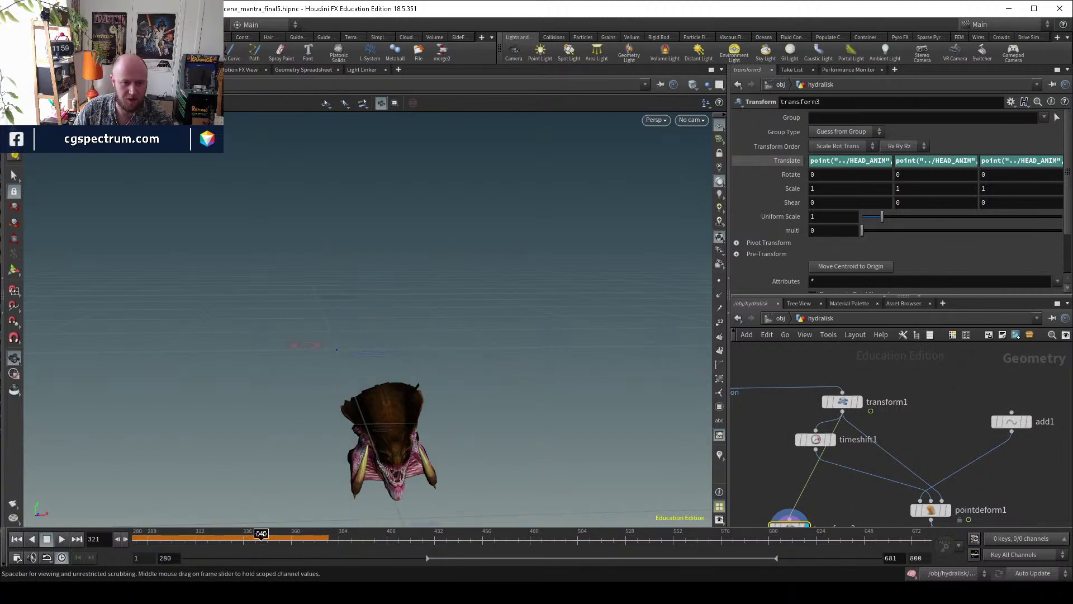
{"action": "left_click_drag", "start_coordinate": [863, 230], "coordinate": [878, 233]}
{"action": "left_click_drag", "start_coordinate": [261, 538], "coordinate": [134, 539]}
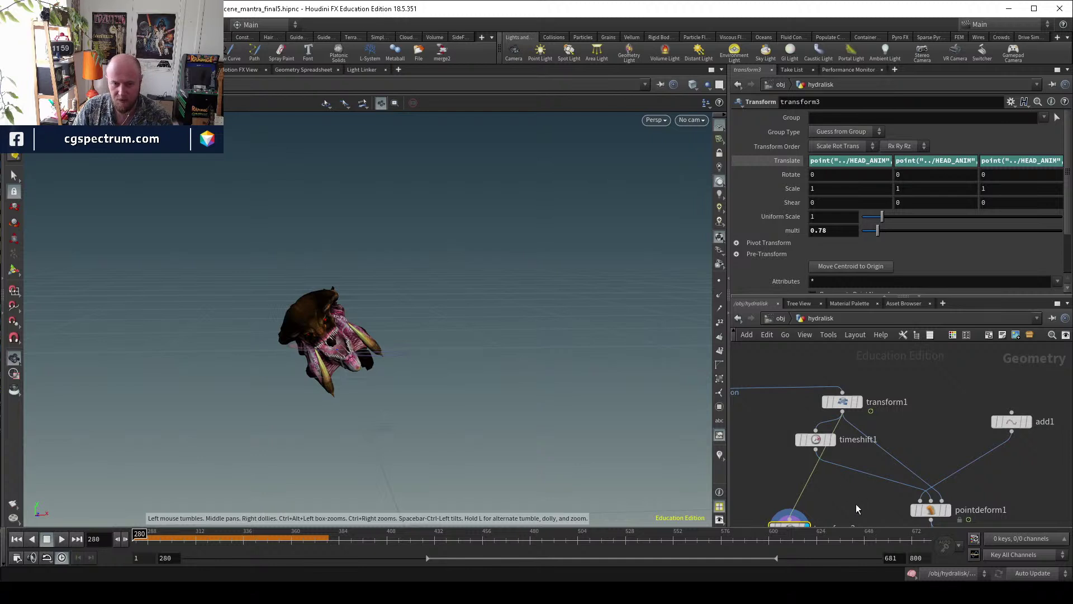
Duplicate transform3 with its multi parameter and wire the copy to transform4's output beside transform5.
{"action": "middle_click_drag", "start_coordinate": [856, 506], "coordinate": [886, 385]}
{"action": "key", "text": "ctrl+c"}
{"action": "middle_click_drag", "start_coordinate": [884, 478], "coordinate": [910, 395]}
{"action": "middle_click_drag", "start_coordinate": [834, 526], "coordinate": [852, 467]}
{"action": "left_click", "coordinate": [805, 427]}
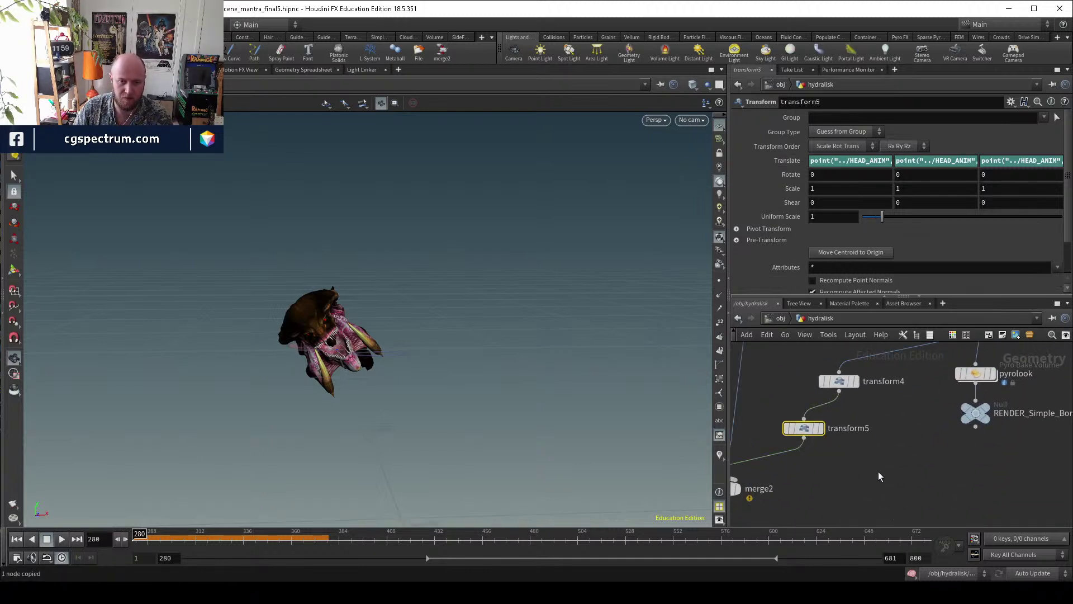
{"action": "key", "text": "ctrl+v"}
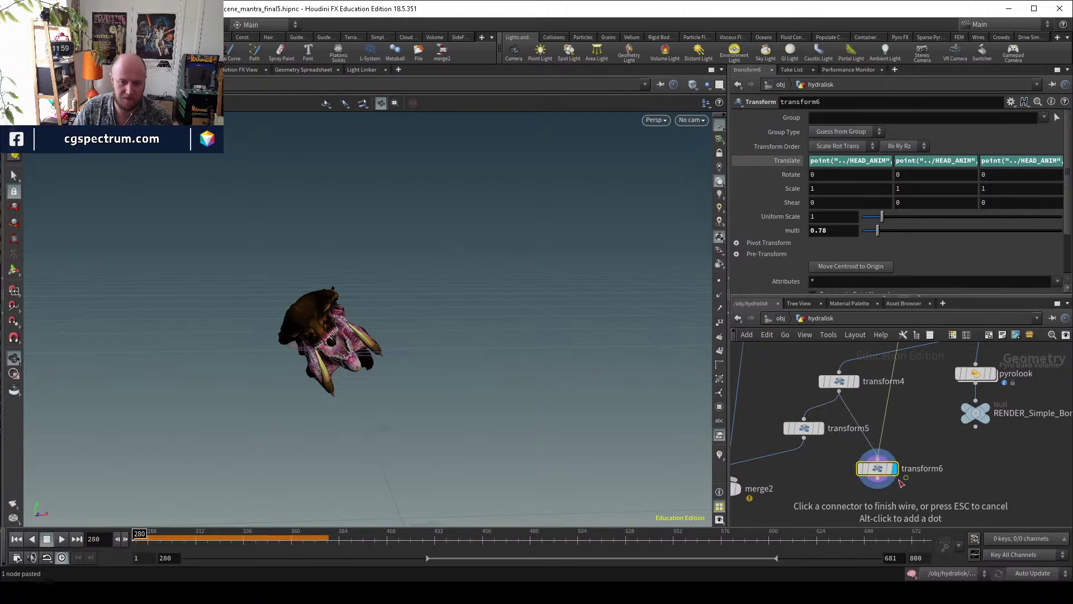
{"action": "left_click", "coordinate": [898, 478]}
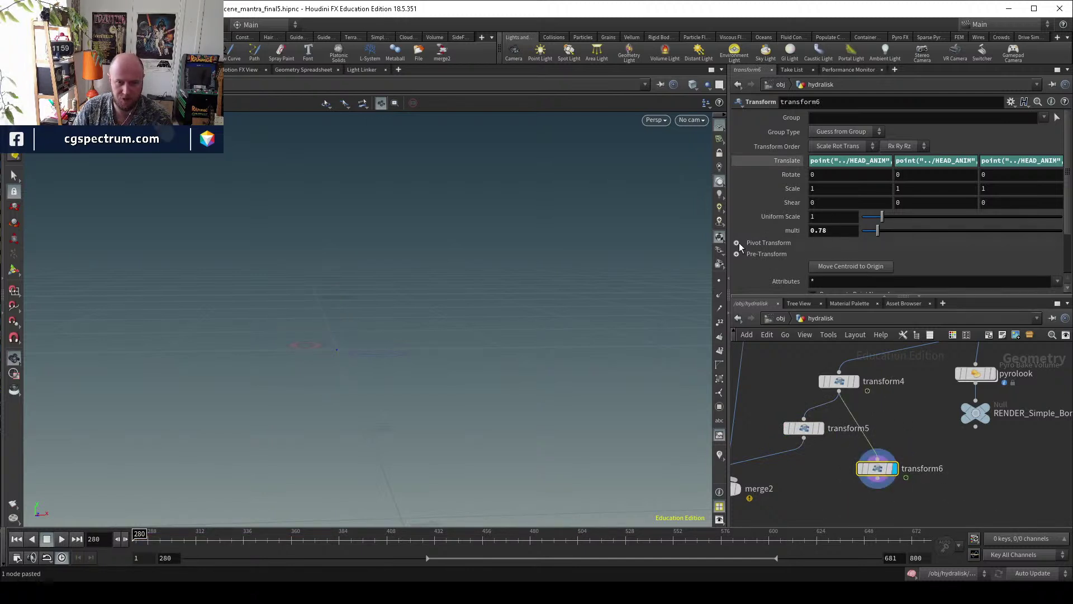
Turn off Invert Transformation on the copied transform and wire it into merge2 in place of transform5.
{"action": "scroll", "coordinate": [772, 247], "scroll_direction": "down", "scroll_amount": 3}
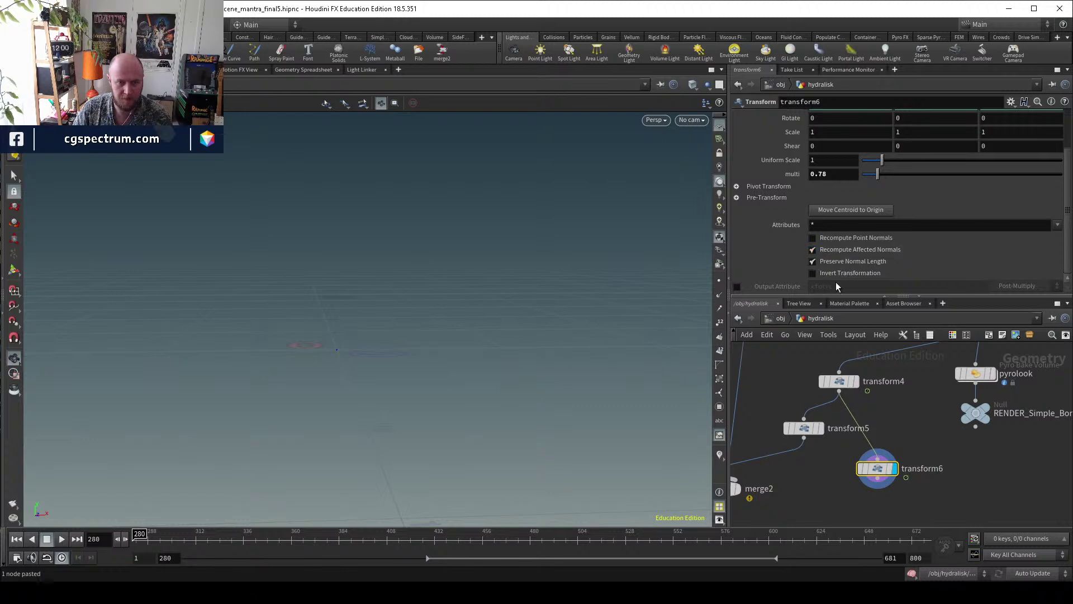
{"action": "left_click_drag", "start_coordinate": [873, 476], "coordinate": [865, 461]}
{"action": "left_click_drag", "start_coordinate": [775, 456], "coordinate": [869, 464]}
{"action": "middle_click_drag", "start_coordinate": [776, 502], "coordinate": [830, 496]}
Display merge2, try scrubbing to frame 295, cancel the cook and return to frame 280.
{"action": "left_click", "coordinate": [790, 482]}
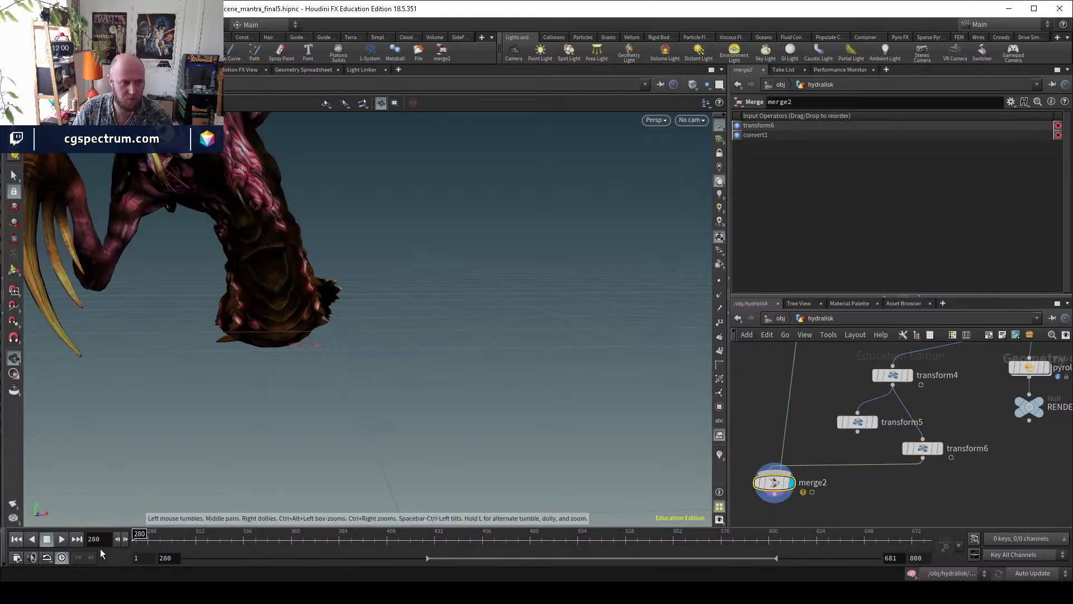
{"action": "left_click_drag", "start_coordinate": [149, 541], "coordinate": [162, 539]}
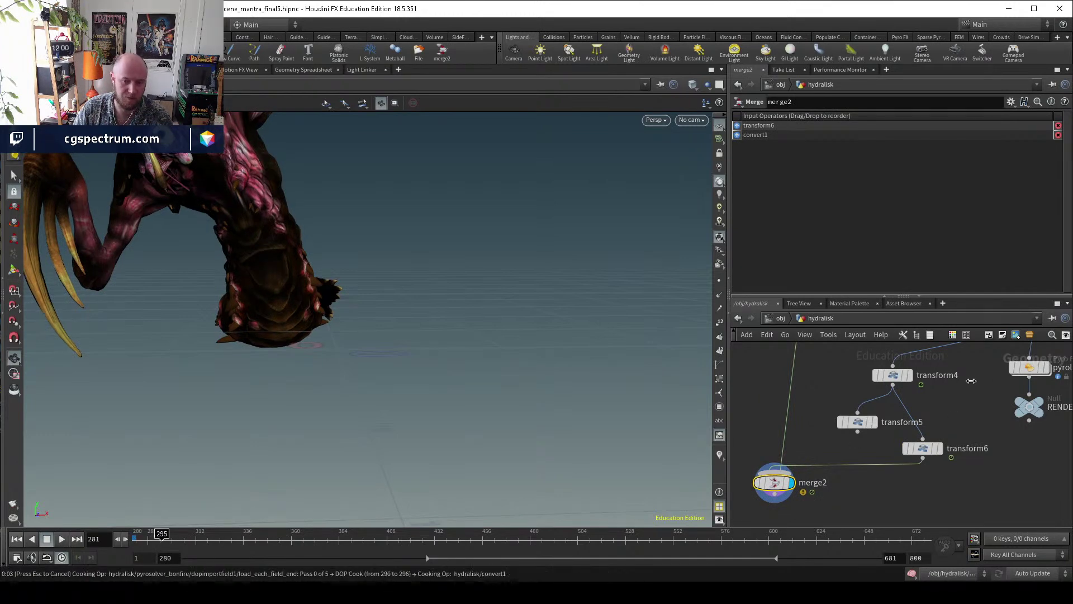
{"action": "key", "text": "Escape"}
{"action": "left_click", "coordinate": [17, 539]}
Display transform3, set its multi to 0.67, play the head animation and return to frame 280.
{"action": "middle_click_drag", "start_coordinate": [920, 402], "coordinate": [863, 493]}
{"action": "left_click", "coordinate": [878, 384]}
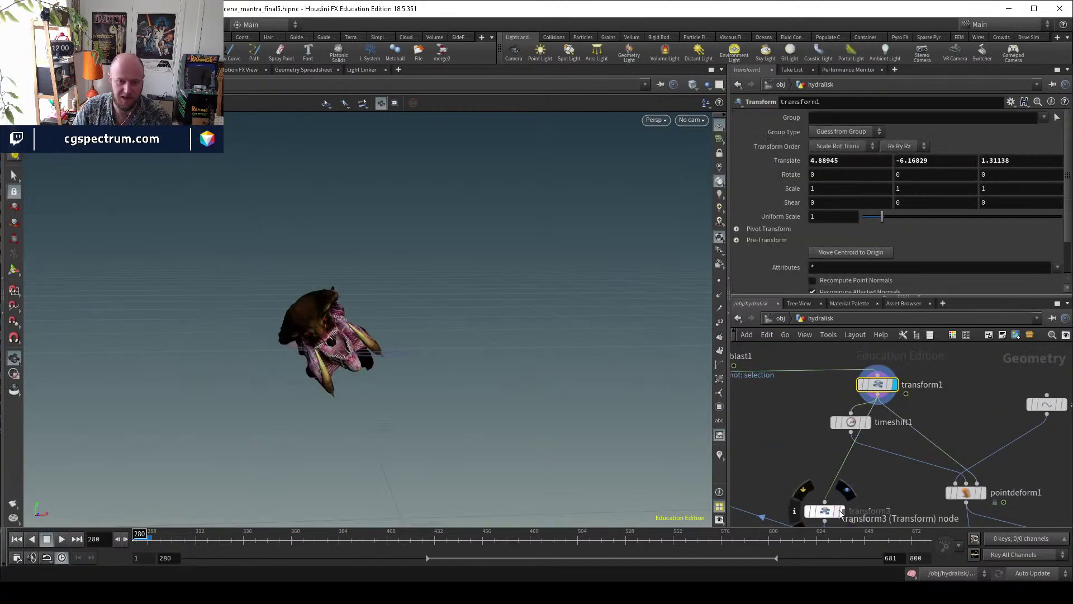
{"action": "left_click", "coordinate": [833, 513]}
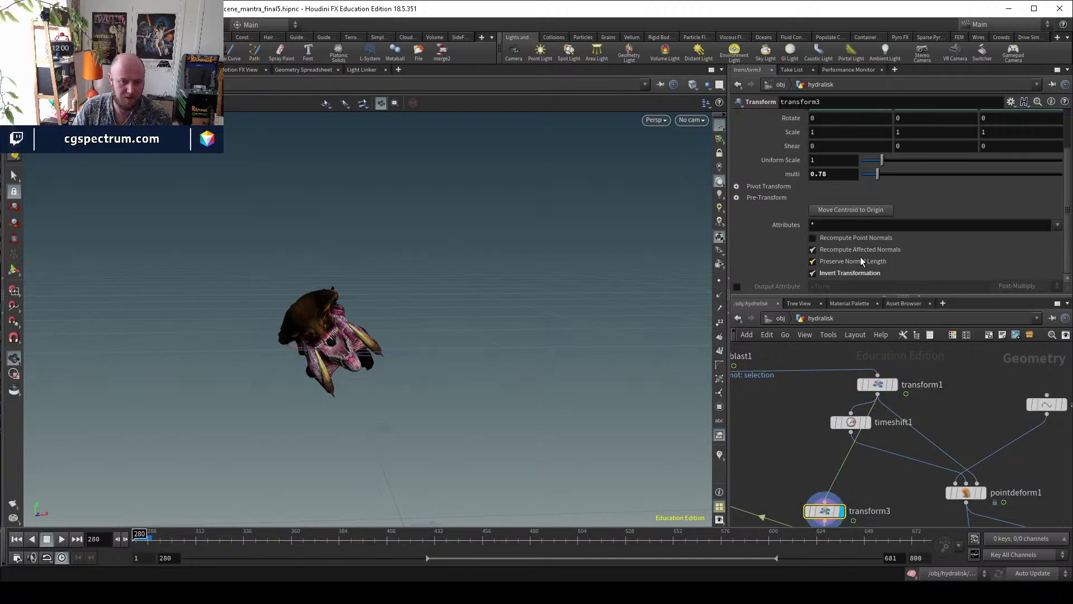
{"action": "left_click_drag", "start_coordinate": [877, 177], "coordinate": [876, 175]}
{"action": "scroll", "coordinate": [824, 172], "scroll_direction": "up", "scroll_amount": 3}
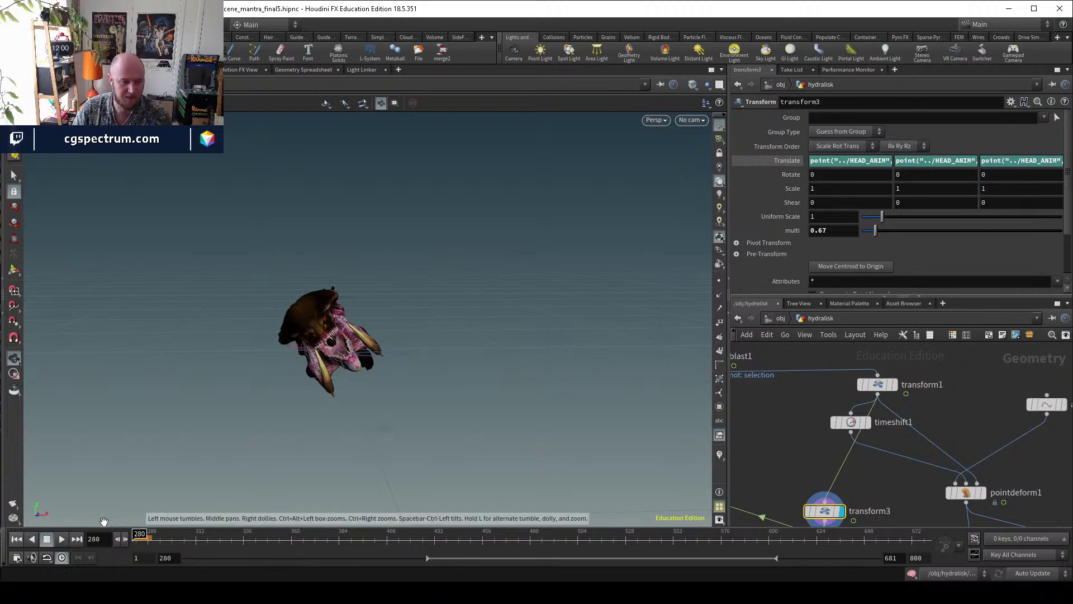
{"action": "left_click", "coordinate": [62, 539]}
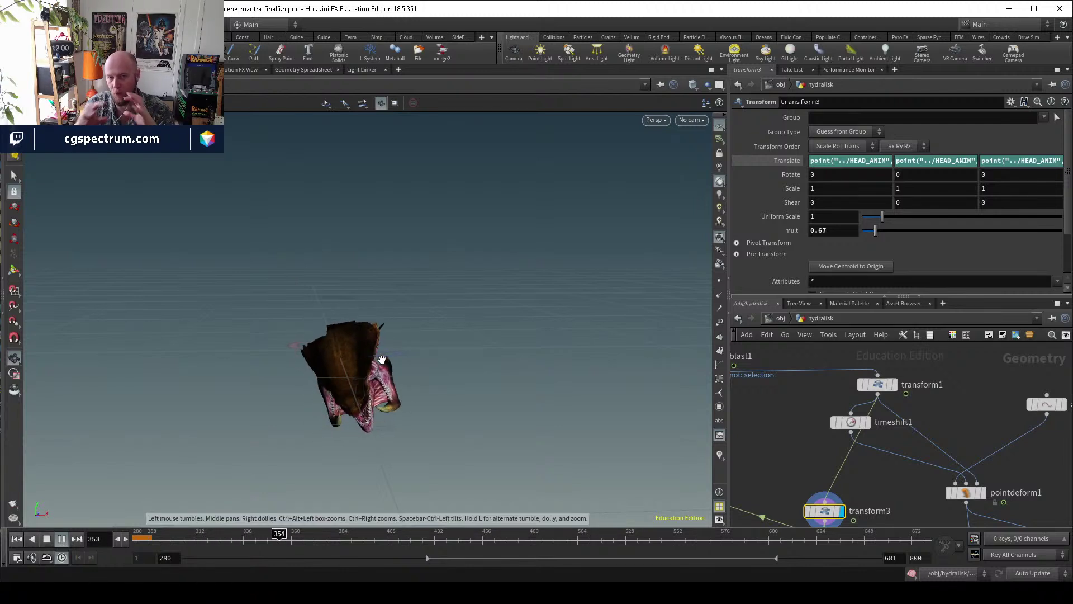
{"action": "left_click_drag", "start_coordinate": [141, 537], "coordinate": [112, 536]}
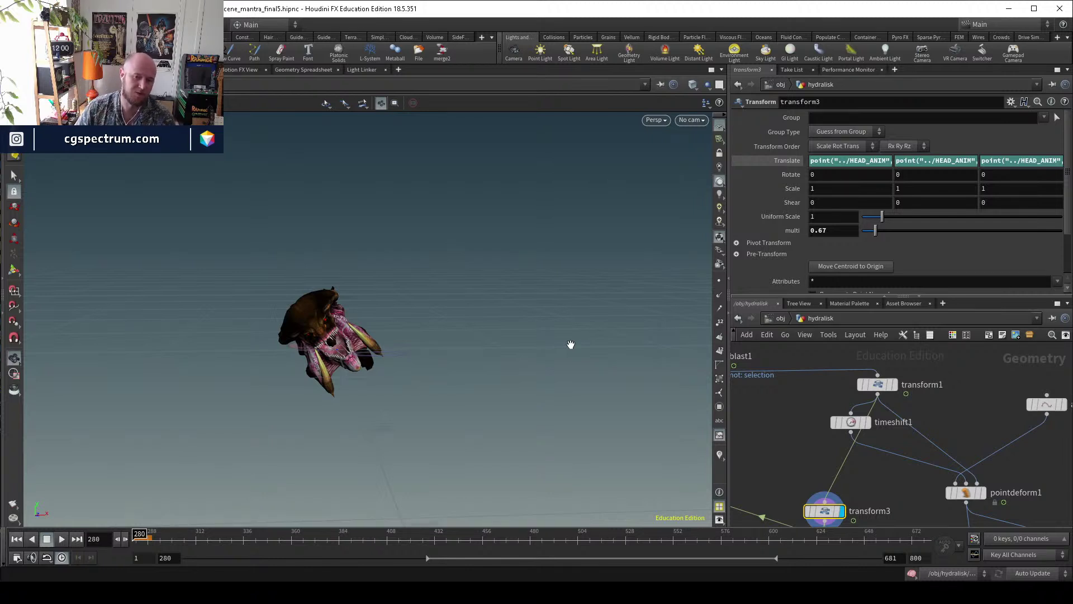
Align the HEAD_ANIM null directly beneath pointdeform1 in the network.
{"action": "scroll", "coordinate": [888, 450], "scroll_direction": "down", "scroll_amount": 3}
{"action": "scroll", "coordinate": [847, 494], "scroll_direction": "up", "scroll_amount": 3}
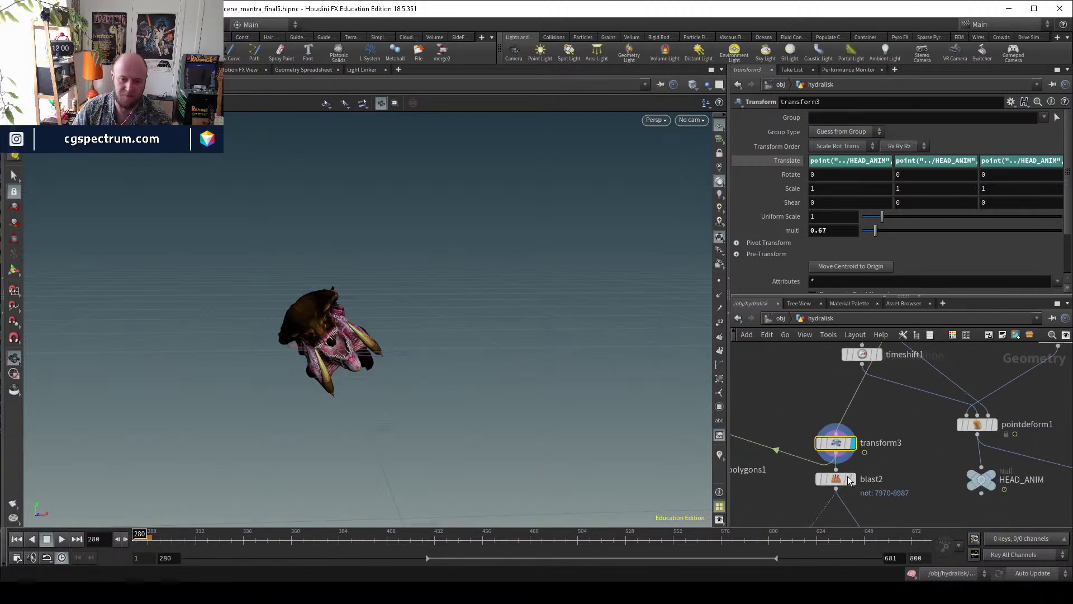
{"action": "scroll", "coordinate": [846, 489], "scroll_direction": "down", "scroll_amount": 3}
{"action": "middle_click_drag", "start_coordinate": [892, 500], "coordinate": [850, 472]}
{"action": "scroll", "coordinate": [886, 456], "scroll_direction": "up", "scroll_amount": 2}
{"action": "left_click_drag", "start_coordinate": [875, 455], "coordinate": [873, 465]}
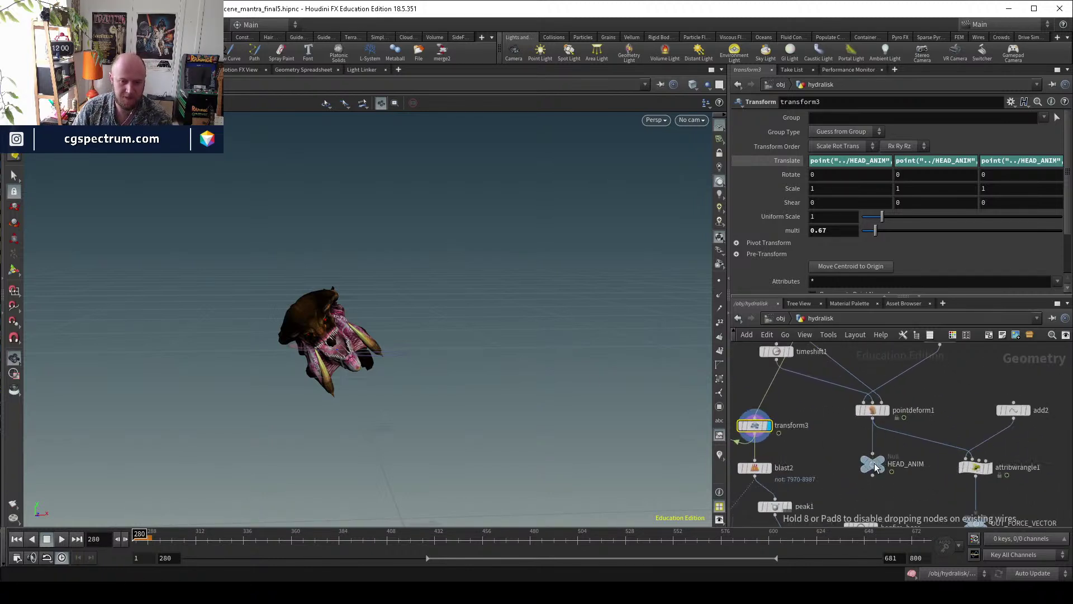
{"action": "middle_click_drag", "start_coordinate": [921, 477], "coordinate": [907, 488]}
Move the scatter1, dopnet1 and dopimportfield1 nodes across to the other side of the pyrosource chain to untangle the network.
{"action": "scroll", "coordinate": [939, 497], "scroll_direction": "down", "scroll_amount": 2}
{"action": "left_click_drag", "start_coordinate": [843, 476], "coordinate": [862, 489]}
{"action": "scroll", "coordinate": [836, 500], "scroll_direction": "down", "scroll_amount": 3}
{"action": "middle_click_drag", "start_coordinate": [836, 501], "coordinate": [895, 427]}
{"action": "middle_click_drag", "start_coordinate": [812, 431], "coordinate": [834, 470]}
{"action": "scroll", "coordinate": [834, 470], "scroll_direction": "up", "scroll_amount": 1}
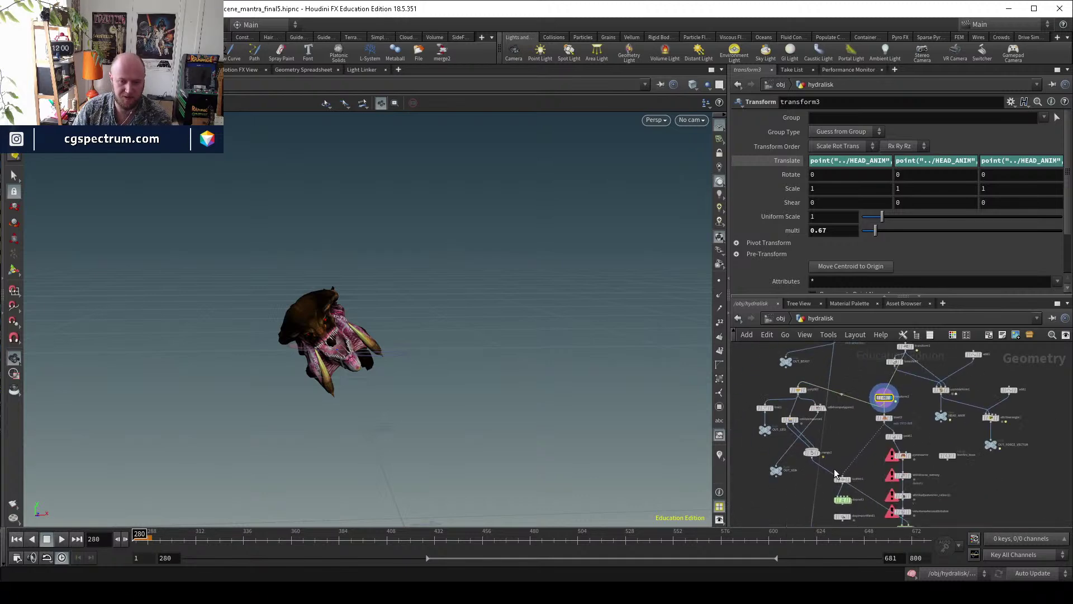
{"action": "scroll", "coordinate": [835, 472], "scroll_direction": "up", "scroll_amount": 3}
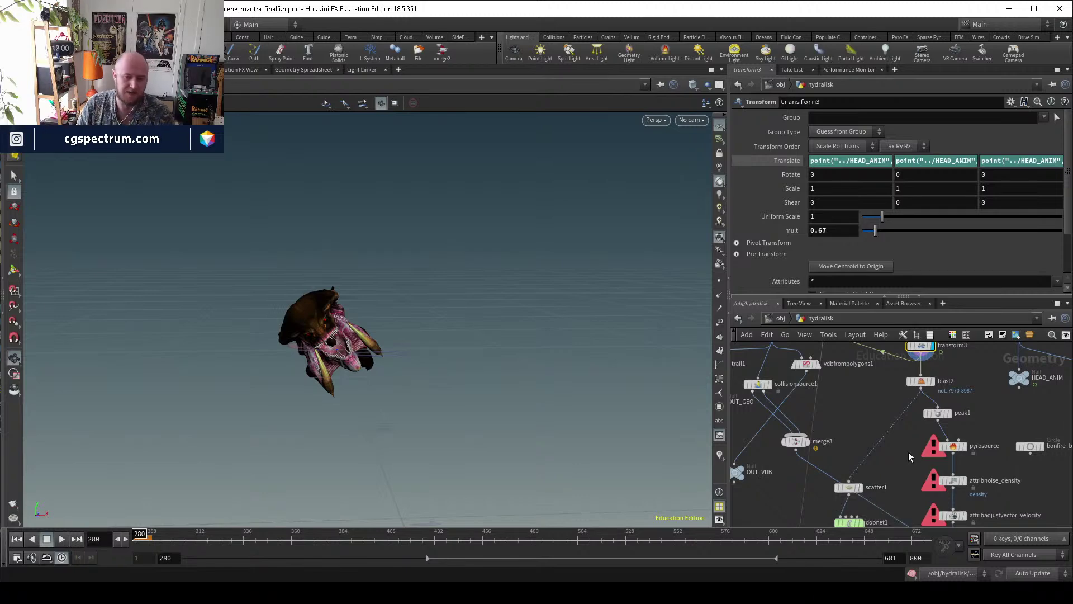
{"action": "scroll", "coordinate": [909, 452], "scroll_direction": "down", "scroll_amount": 3}
{"action": "middle_click_drag", "start_coordinate": [891, 469], "coordinate": [884, 398]}
{"action": "scroll", "coordinate": [884, 396], "scroll_direction": "down", "scroll_amount": 3}
{"action": "left_click_drag", "start_coordinate": [865, 431], "coordinate": [967, 411]}
{"action": "middle_click_drag", "start_coordinate": [909, 381], "coordinate": [848, 396]}
{"action": "scroll", "coordinate": [877, 431], "scroll_direction": "up", "scroll_amount": 3}
{"action": "scroll", "coordinate": [870, 416], "scroll_direction": "down", "scroll_amount": 3}
{"action": "left_click_drag", "start_coordinate": [850, 372], "coordinate": [872, 471]}
{"action": "scroll", "coordinate": [880, 395], "scroll_direction": "up", "scroll_amount": 3}
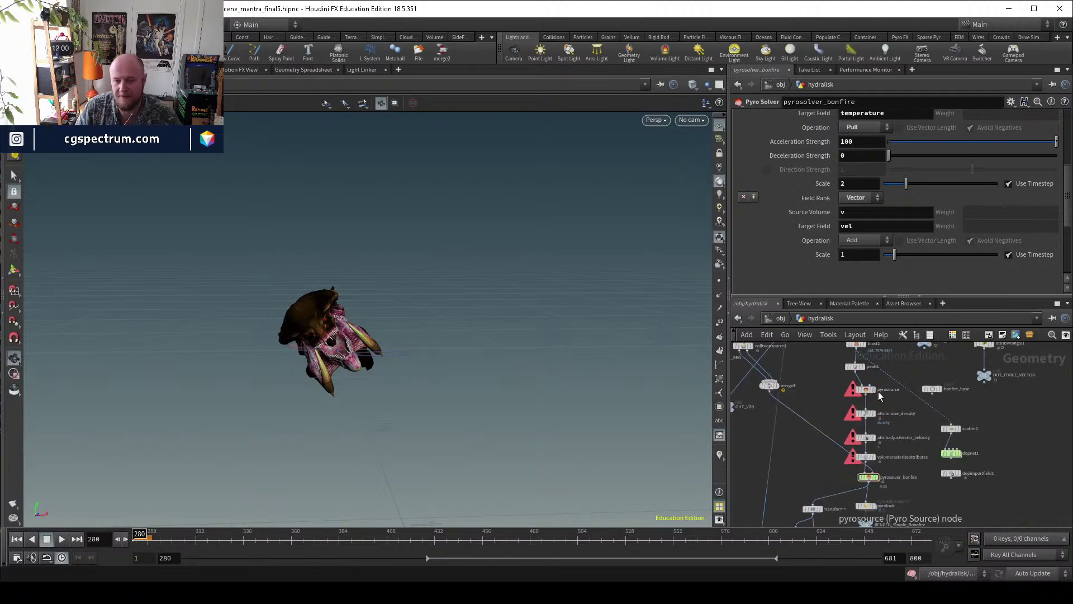
Line up pyrosource, attribnoise_density and the five nodes from attribadjustvector_velocity to the RENDER null in one straight column.
{"action": "left_click_drag", "start_coordinate": [869, 392], "coordinate": [863, 391]}
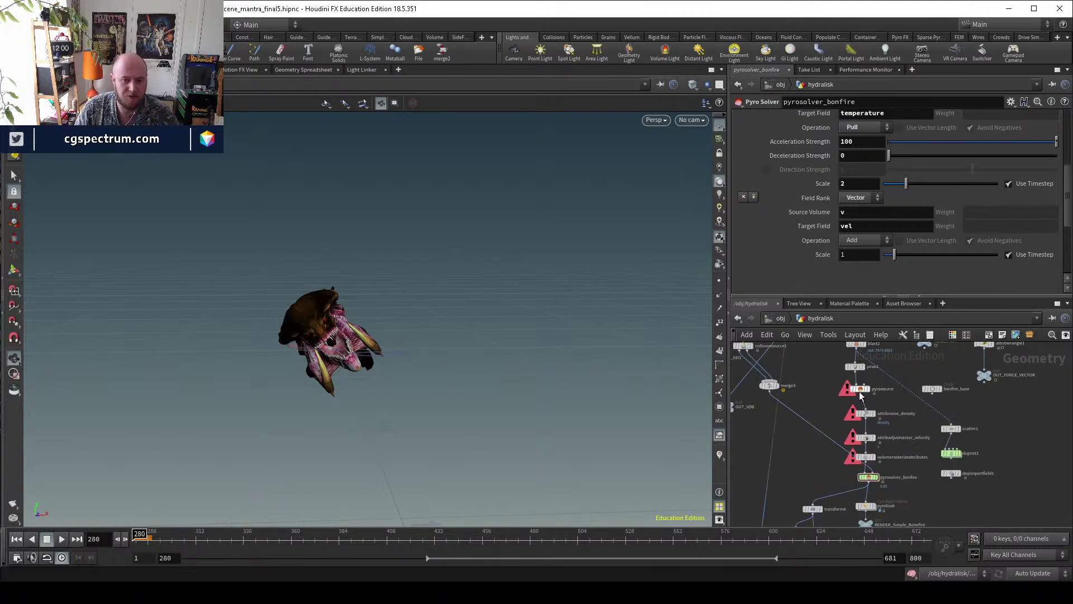
{"action": "left_click_drag", "start_coordinate": [861, 393], "coordinate": [857, 393]}
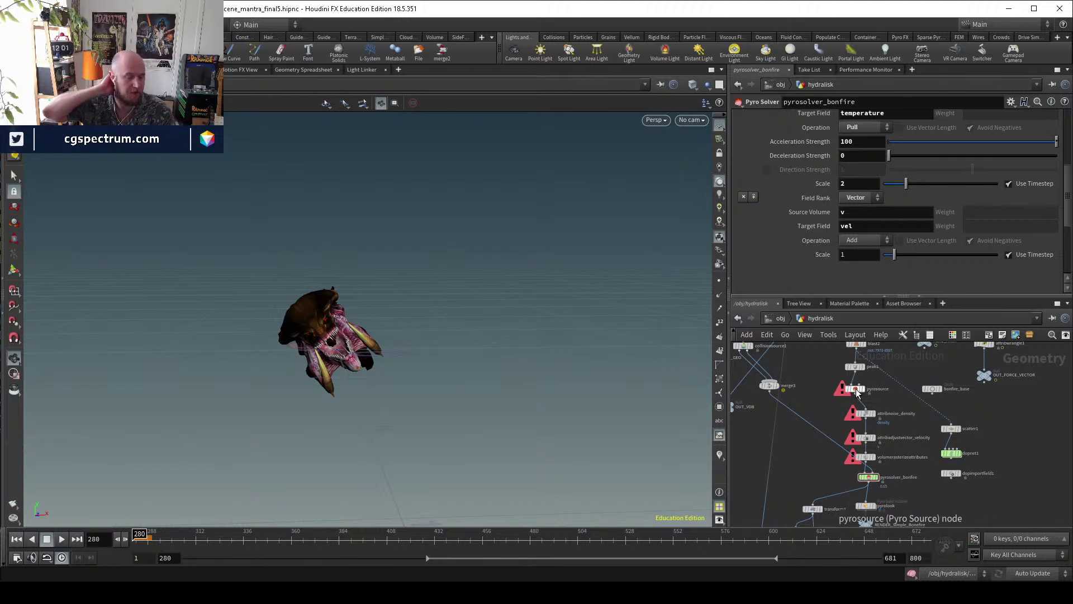
{"action": "scroll", "coordinate": [857, 392], "scroll_direction": "up", "scroll_amount": 3}
{"action": "left_click_drag", "start_coordinate": [870, 427], "coordinate": [858, 428]}
{"action": "scroll", "coordinate": [904, 450], "scroll_direction": "down", "scroll_amount": 3}
{"action": "left_click_drag", "start_coordinate": [904, 403], "coordinate": [872, 499]}
{"action": "left_click_drag", "start_coordinate": [885, 410], "coordinate": [874, 410]}
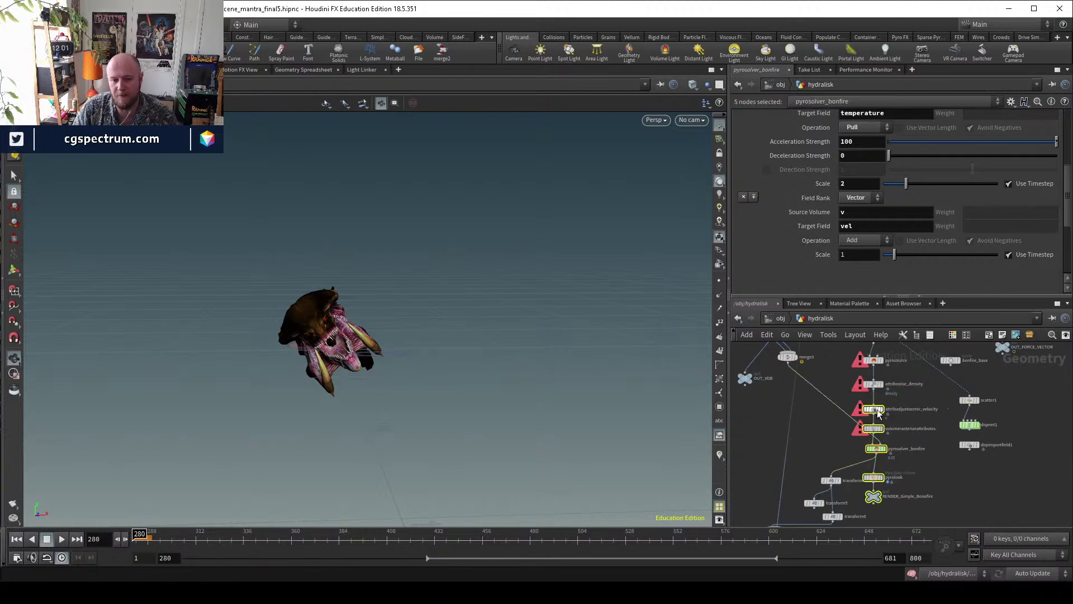
Fine-tune the node column from attribnoise_density and pyrosource up to transform3 so the chain runs straight.
{"action": "middle_click_drag", "start_coordinate": [913, 400], "coordinate": [913, 414]}
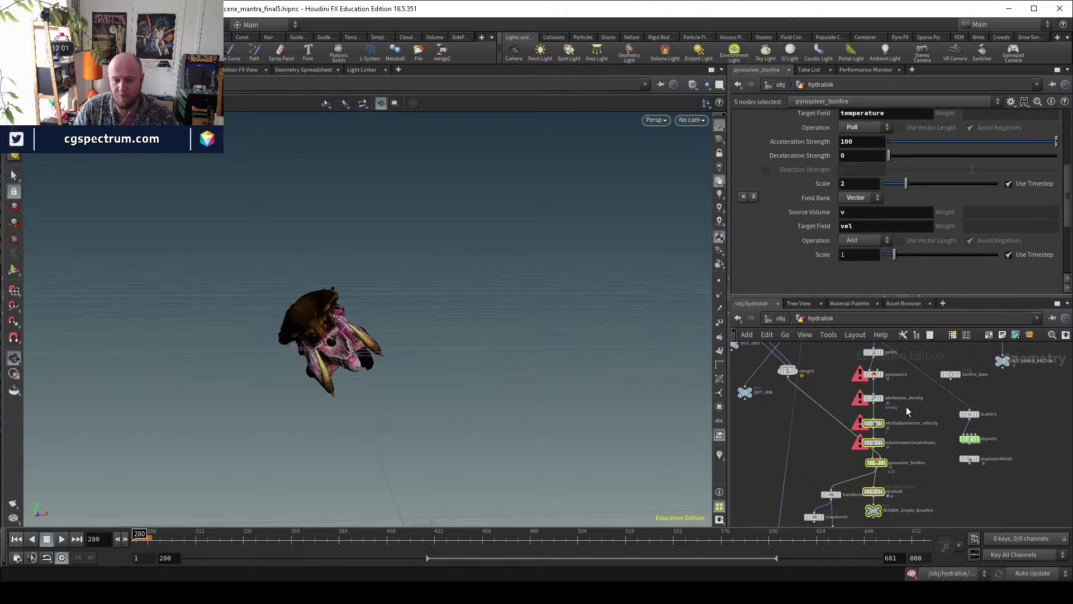
{"action": "middle_click_drag", "start_coordinate": [902, 407], "coordinate": [906, 422]}
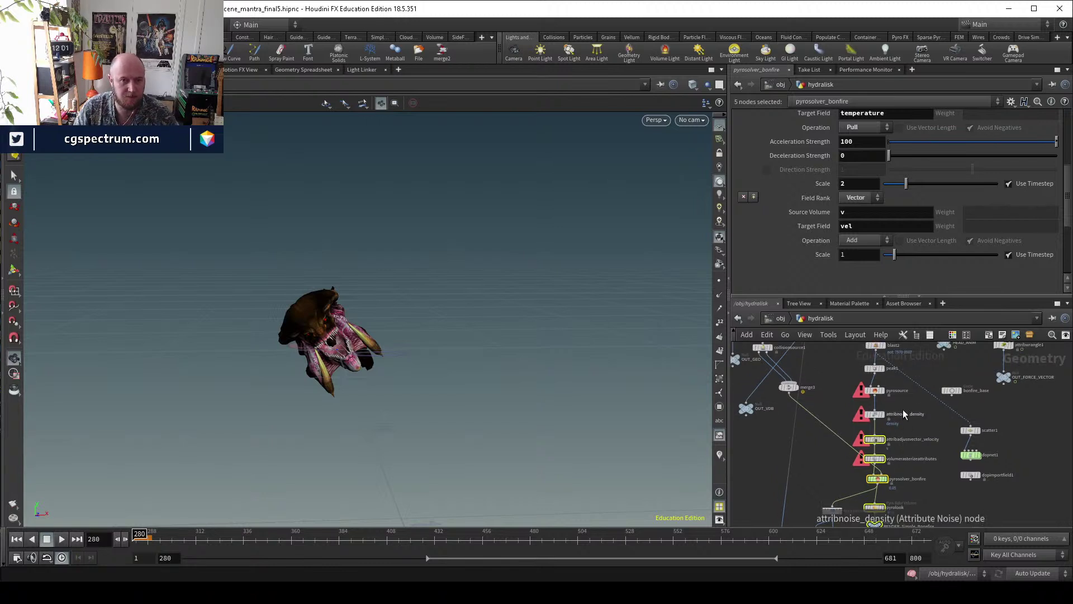
{"action": "scroll", "coordinate": [904, 414], "scroll_direction": "up", "scroll_amount": 5}
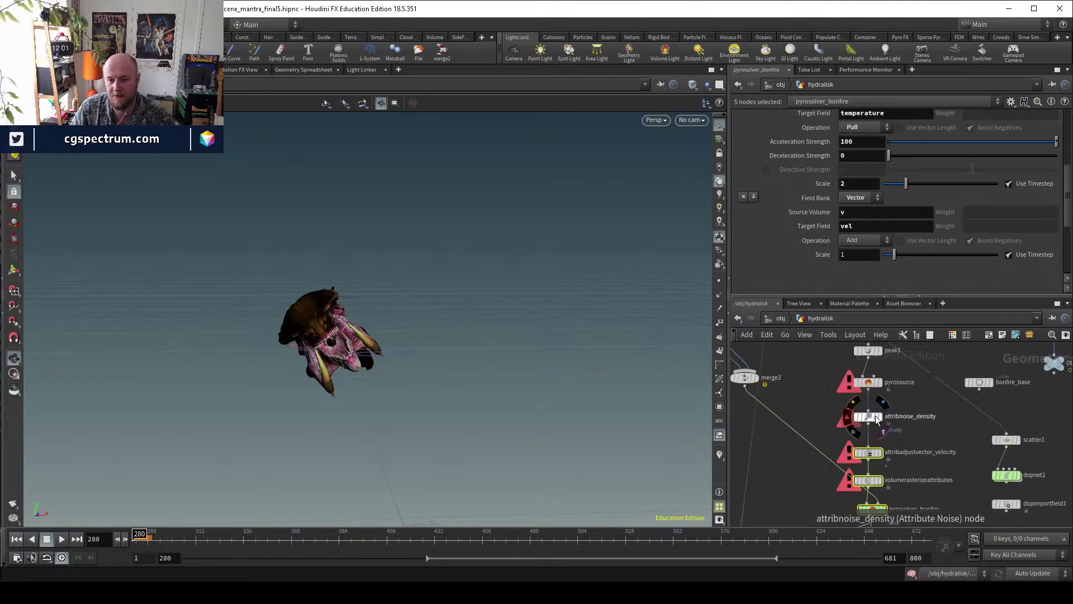
{"action": "left_click_drag", "start_coordinate": [868, 421], "coordinate": [868, 423]}
{"action": "middle_click_drag", "start_coordinate": [939, 406], "coordinate": [936, 459]}
{"action": "left_click_drag", "start_coordinate": [860, 431], "coordinate": [862, 435]}
{"action": "middle_click_drag", "start_coordinate": [869, 391], "coordinate": [871, 428]}
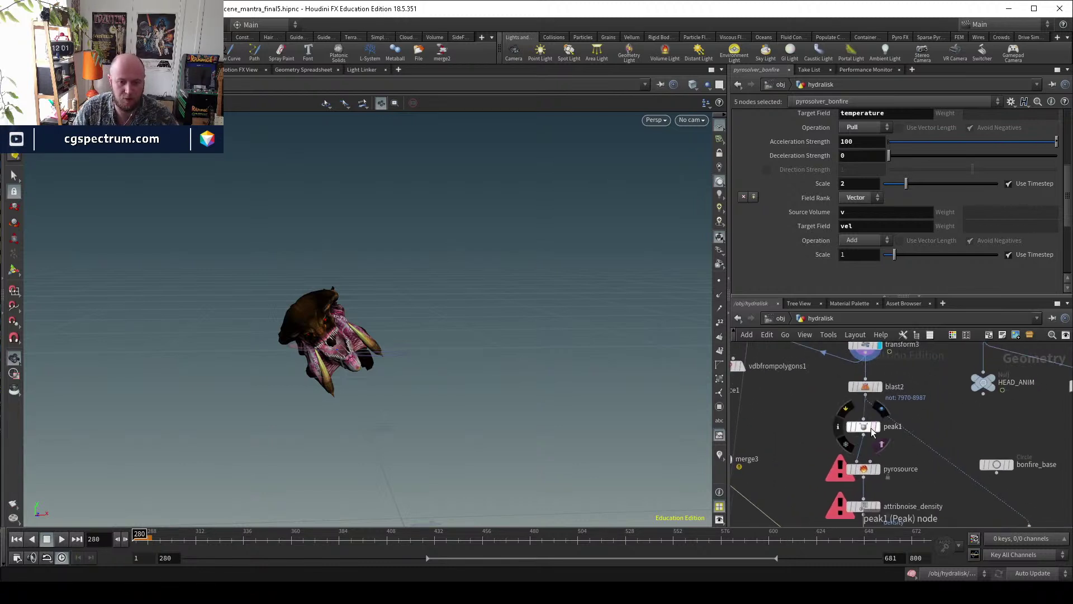
{"action": "middle_click_drag", "start_coordinate": [869, 389], "coordinate": [913, 448]}
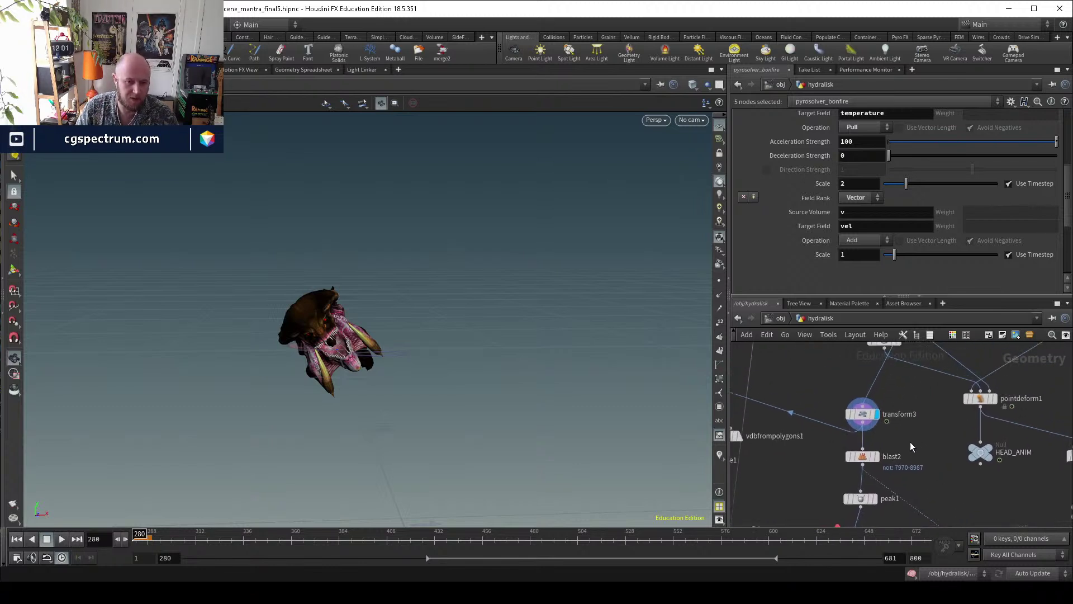
{"action": "left_click_drag", "start_coordinate": [864, 416], "coordinate": [865, 419]}
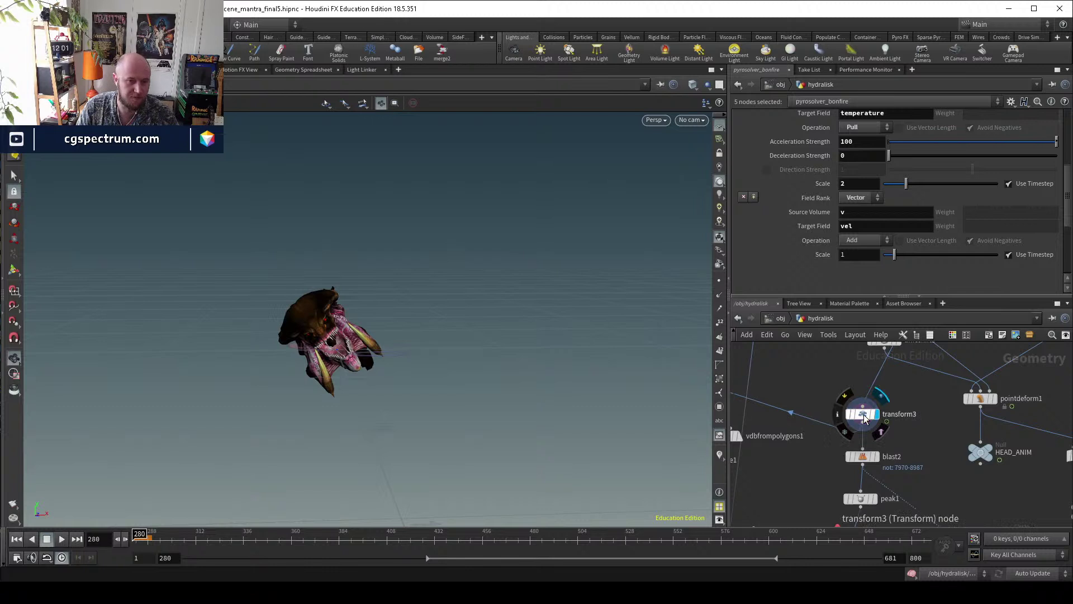
Arrange transform1 straight above transform3 and place timeshift1 to the side facing pointdeform1.
{"action": "middle_click_drag", "start_coordinate": [914, 391], "coordinate": [897, 434]}
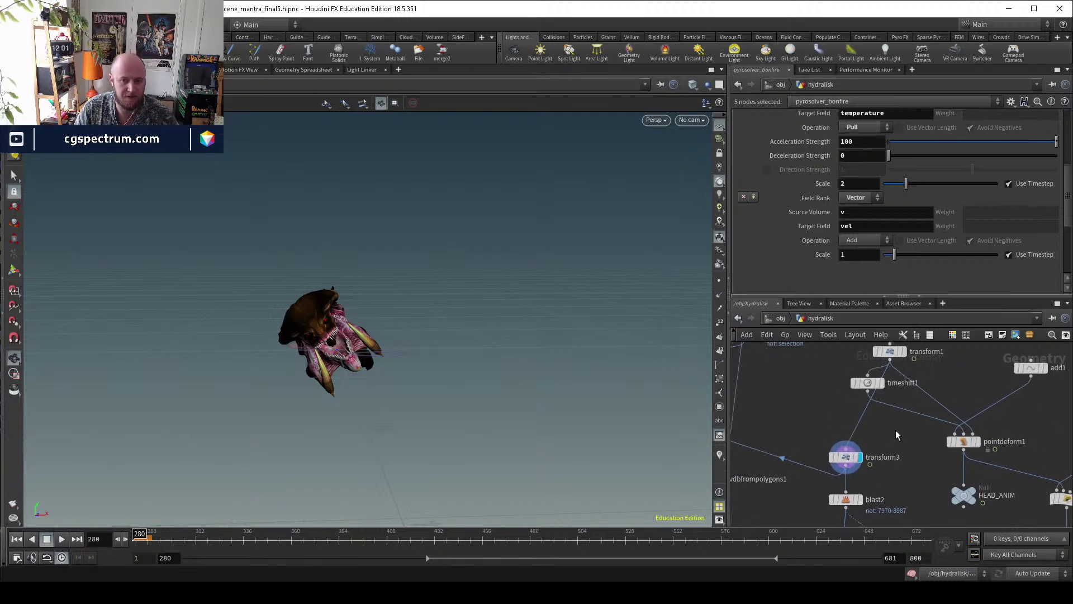
{"action": "scroll", "coordinate": [897, 432], "scroll_direction": "down", "scroll_amount": 1}
{"action": "left_click_drag", "start_coordinate": [872, 394], "coordinate": [845, 394]}
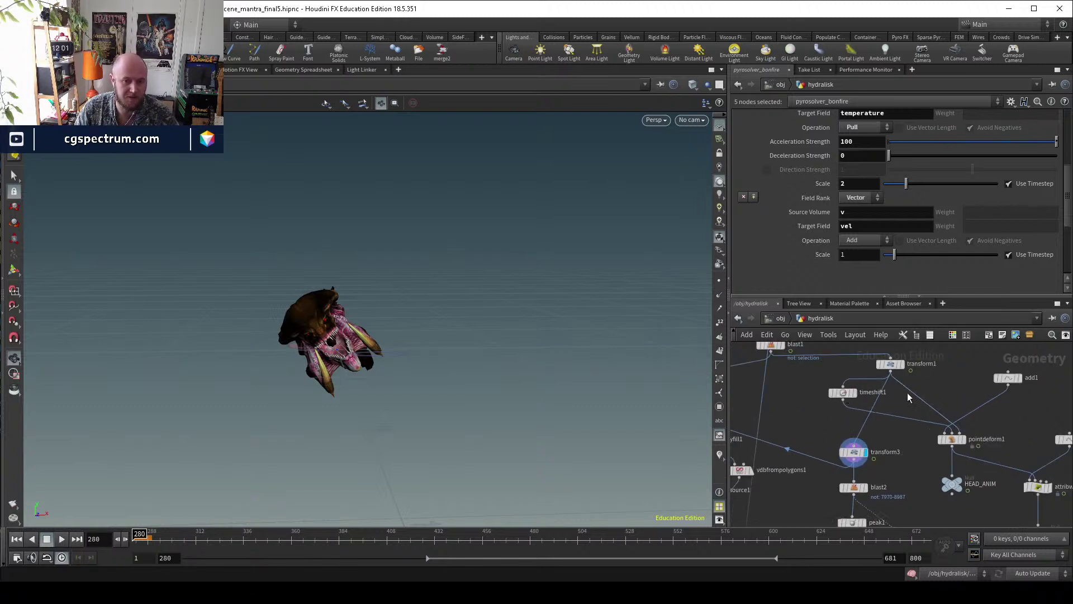
{"action": "left_click_drag", "start_coordinate": [891, 364], "coordinate": [891, 374]}
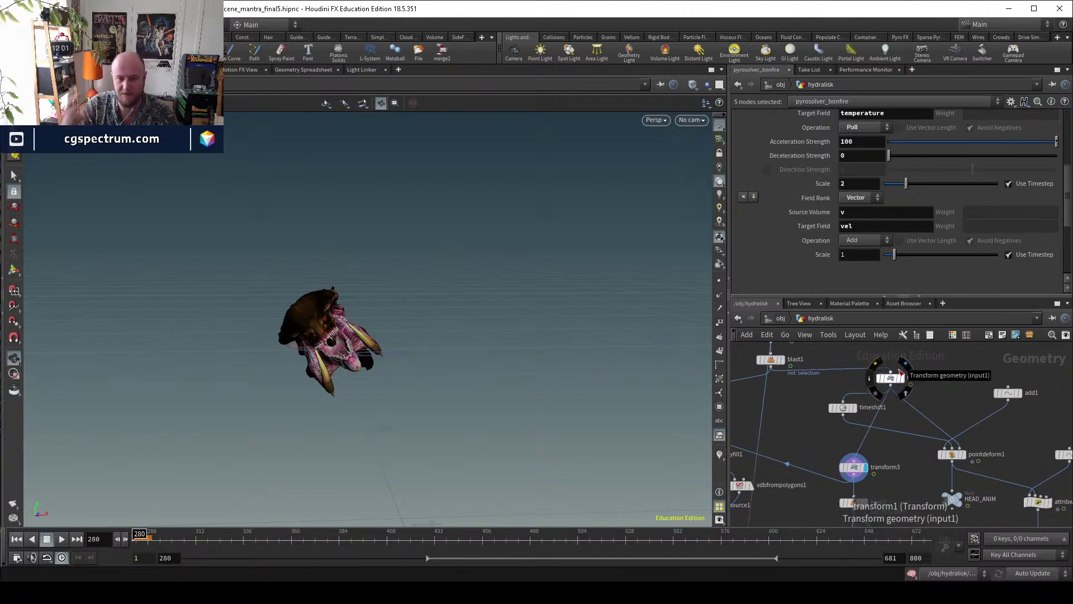
{"action": "left_click_drag", "start_coordinate": [841, 409], "coordinate": [853, 378]}
{"action": "scroll", "coordinate": [860, 414], "scroll_direction": "down", "scroll_amount": 3}
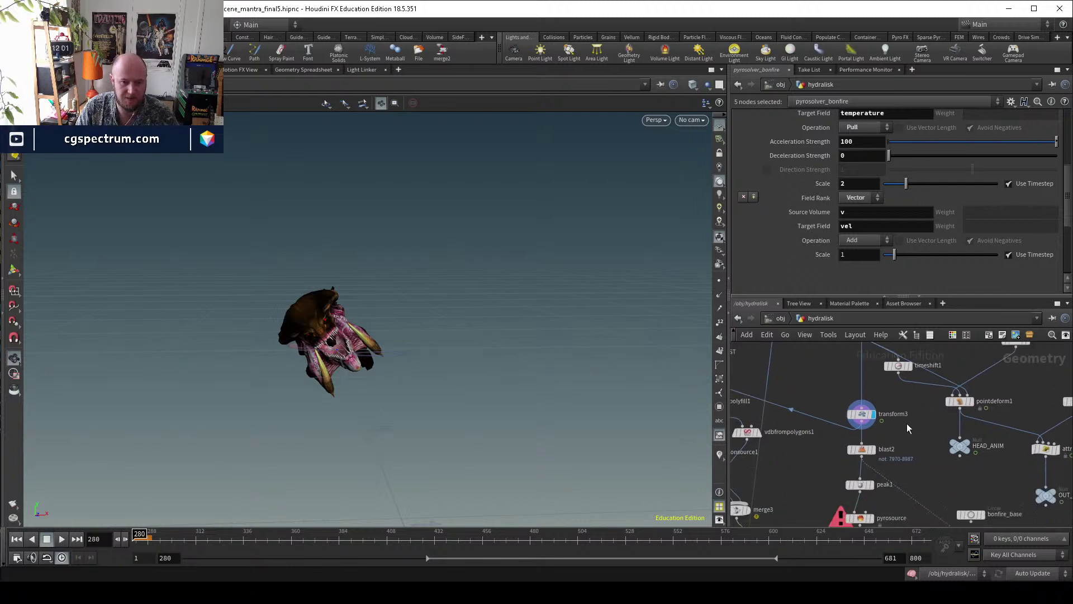
Display blast2 and peak1 in turn to inspect the geometry feeding the pyro source.
{"action": "left_click", "coordinate": [870, 447]}
{"action": "scroll", "coordinate": [871, 452], "scroll_direction": "up", "scroll_amount": 3}
{"action": "left_click", "coordinate": [877, 445]}
{"action": "left_click", "coordinate": [876, 487]}
{"action": "left_click", "coordinate": [861, 487]}
{"action": "middle_click_drag", "start_coordinate": [923, 442], "coordinate": [906, 478]}
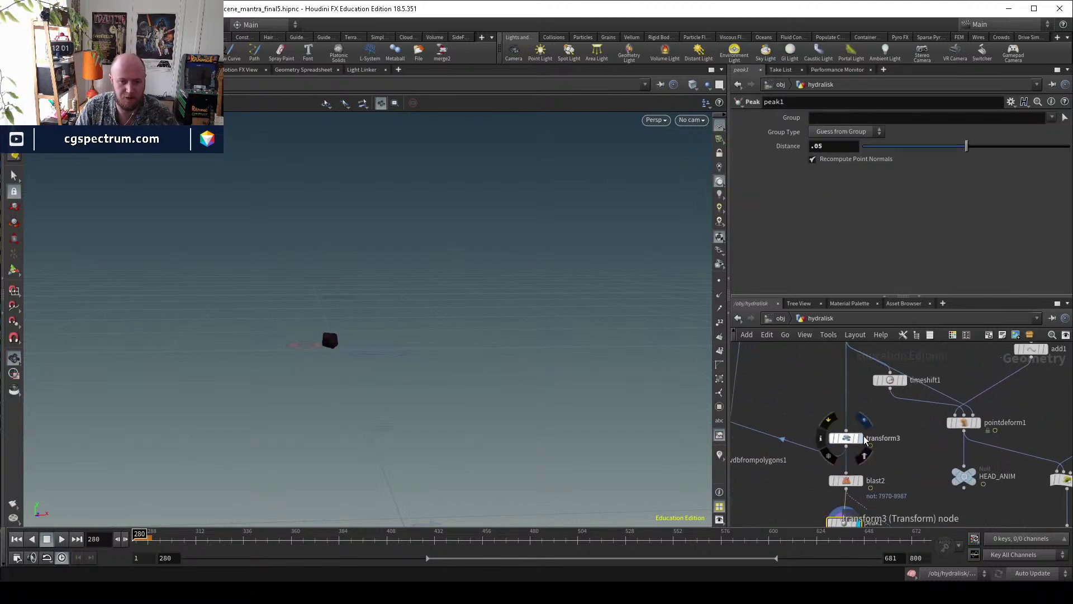
Display transform3 again and move its node further above blast2.
{"action": "left_click", "coordinate": [858, 438]}
{"action": "left_click_drag", "start_coordinate": [856, 438], "coordinate": [855, 422]}
{"action": "middle_click_drag", "start_coordinate": [874, 429], "coordinate": [851, 467]}
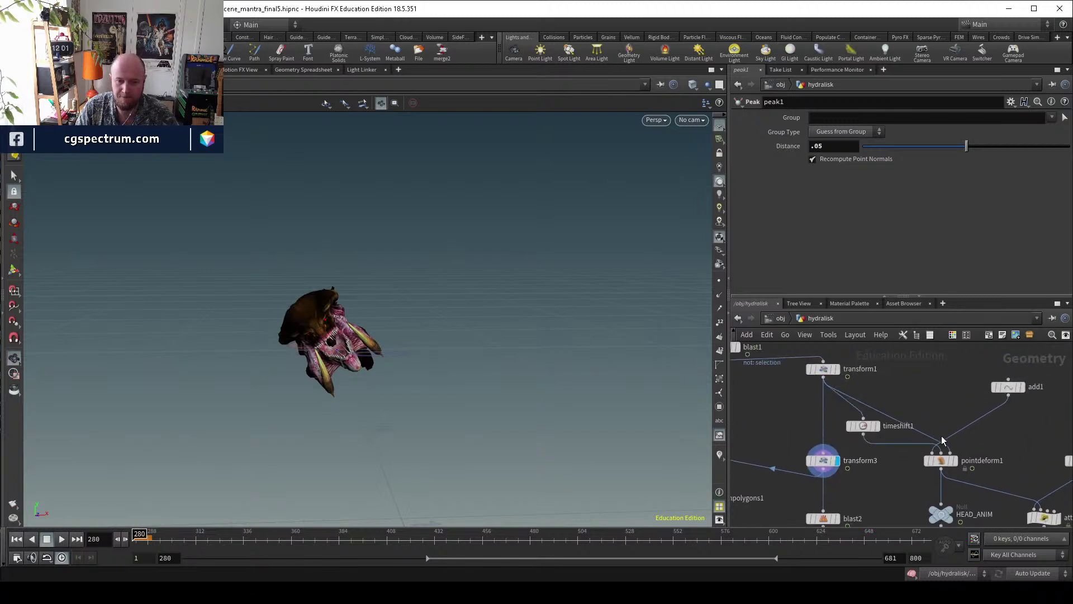